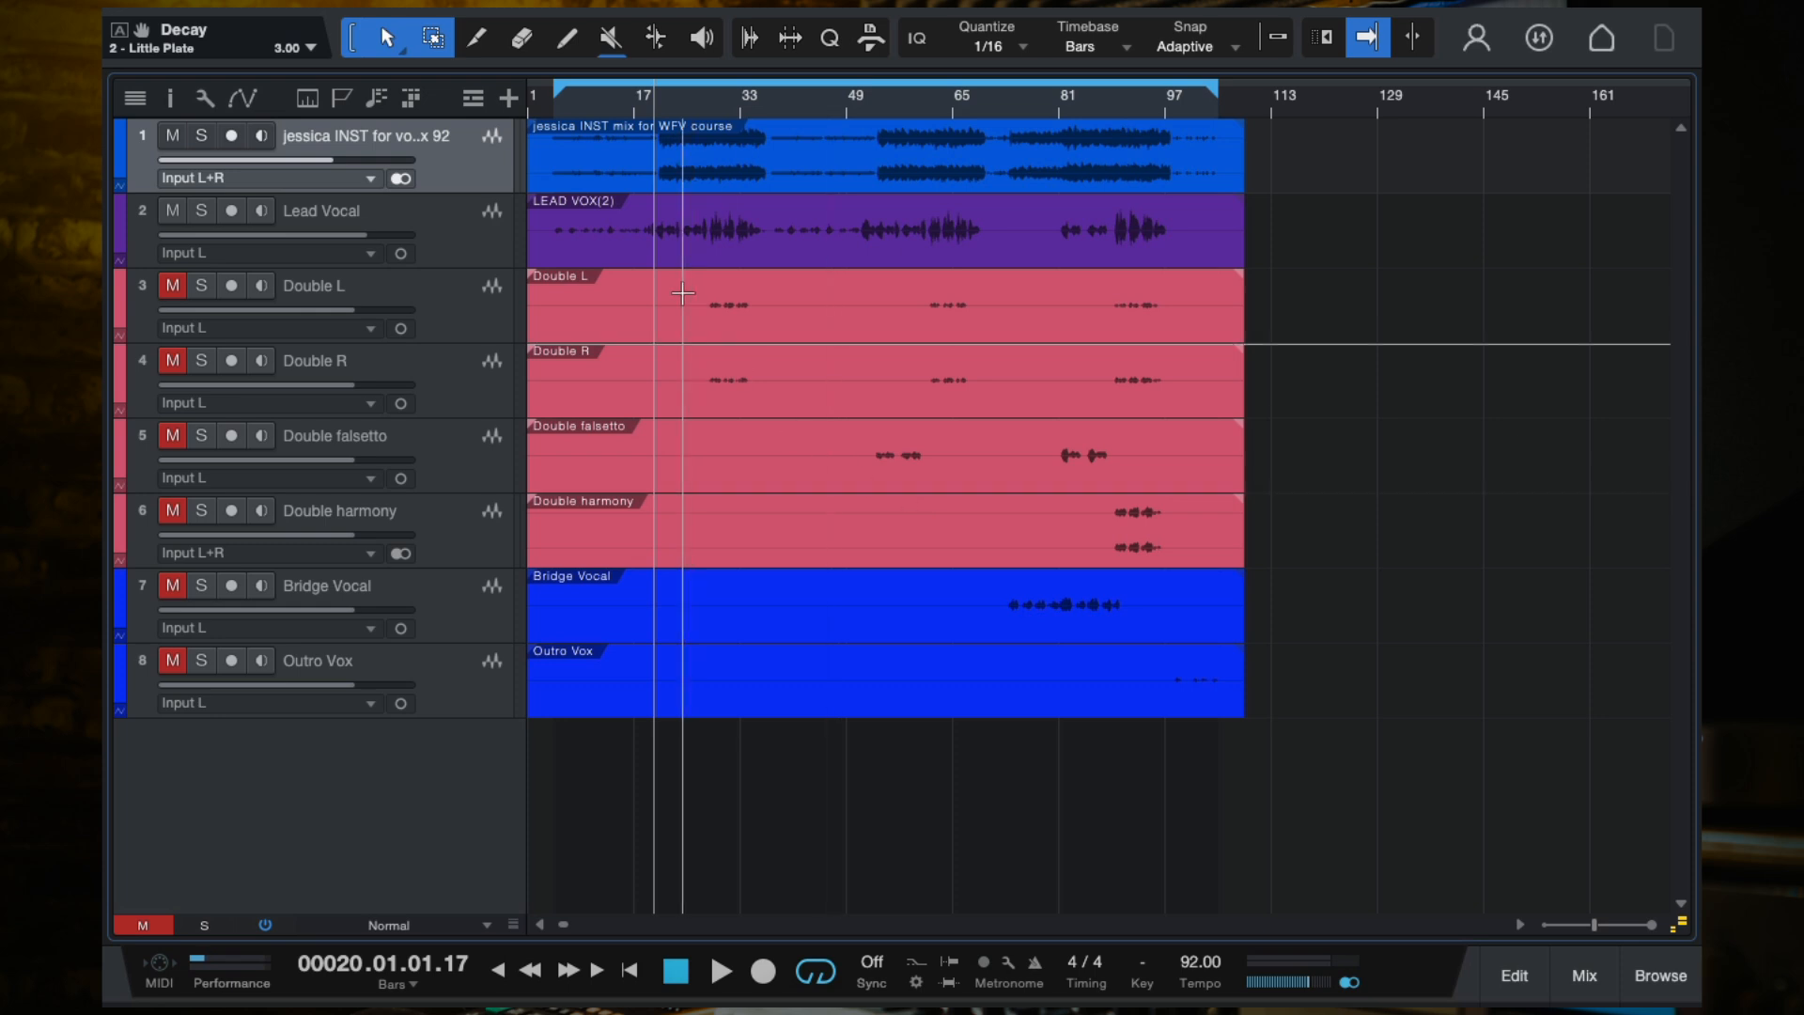
Step: Unmute and solo the Double L and Double R tracks, with the playback position set near bar 27
{"action": "left_click", "coordinate": [172, 285]}
{"action": "left_click", "coordinate": [174, 360]}
{"action": "scroll", "coordinate": [751, 390], "scroll_direction": "up", "scroll_amount": 3}
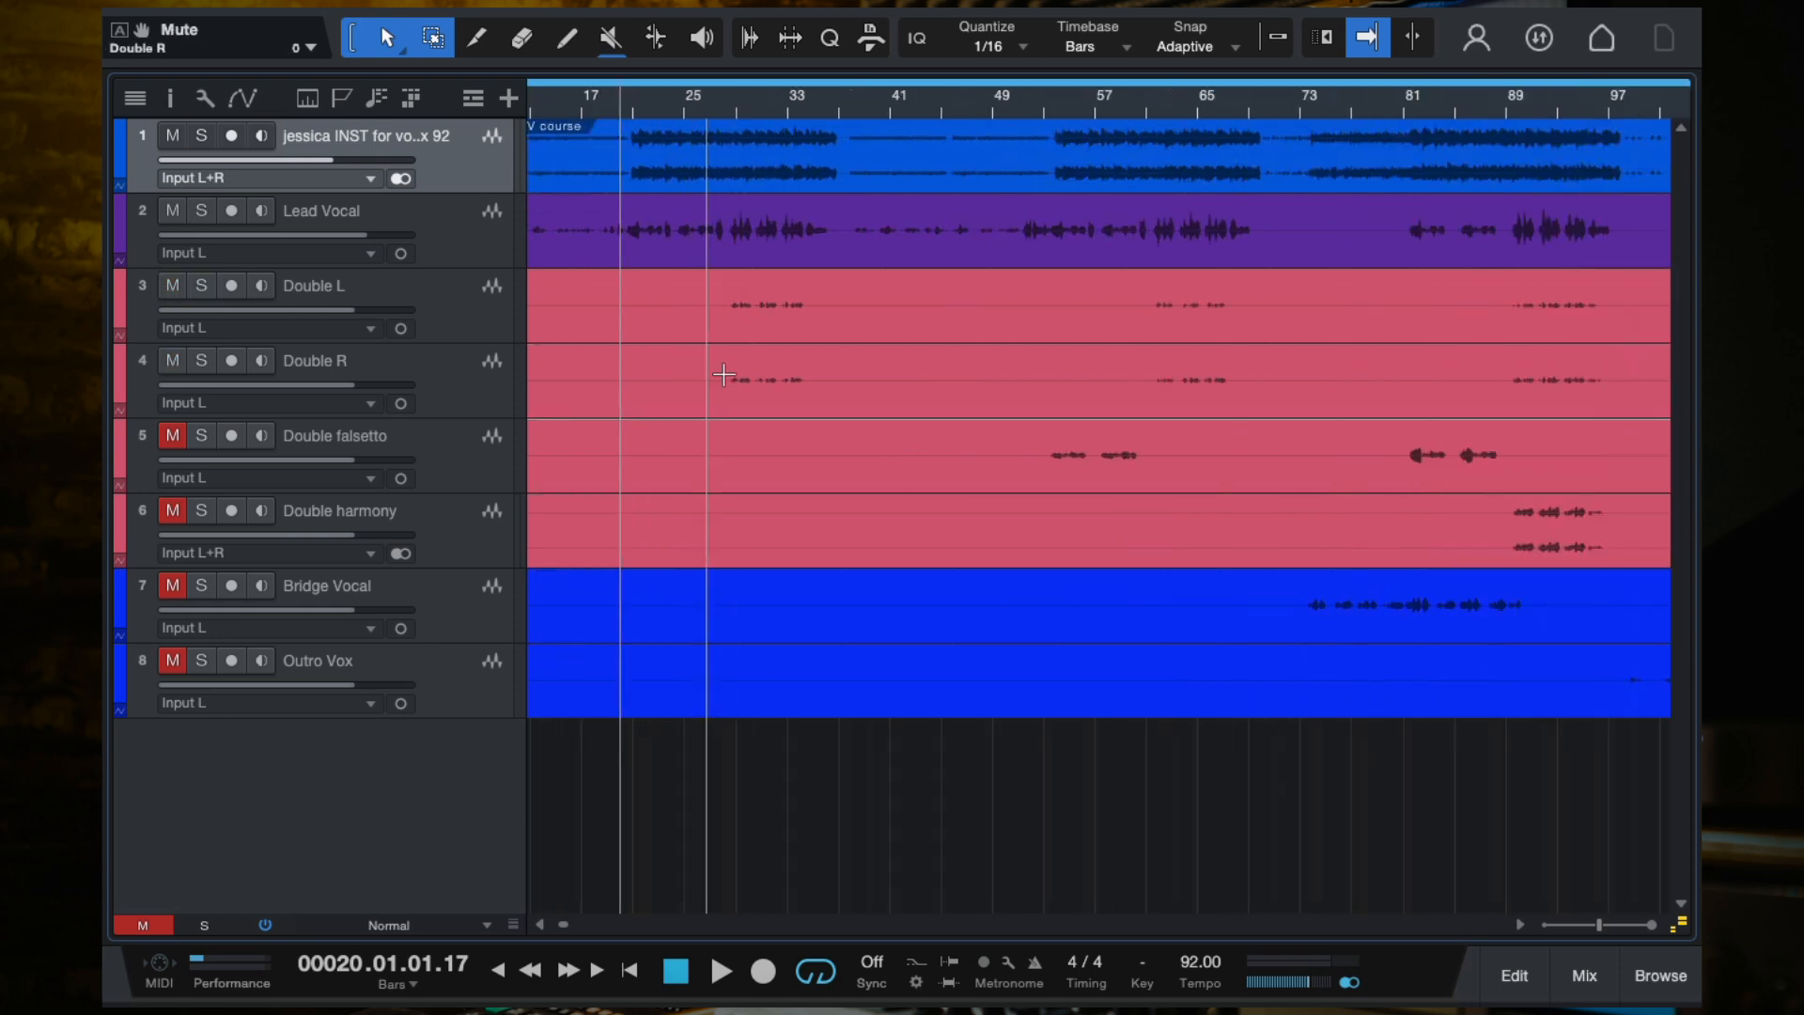
{"action": "scroll", "coordinate": [757, 386], "scroll_direction": "down", "scroll_amount": 2}
{"action": "left_click", "coordinate": [684, 105]}
{"action": "left_click", "coordinate": [201, 285]}
{"action": "left_click", "coordinate": [201, 360]}
Step: Play the soloed Double L and Double R together up to about bar 30
{"action": "key", "text": "space"}
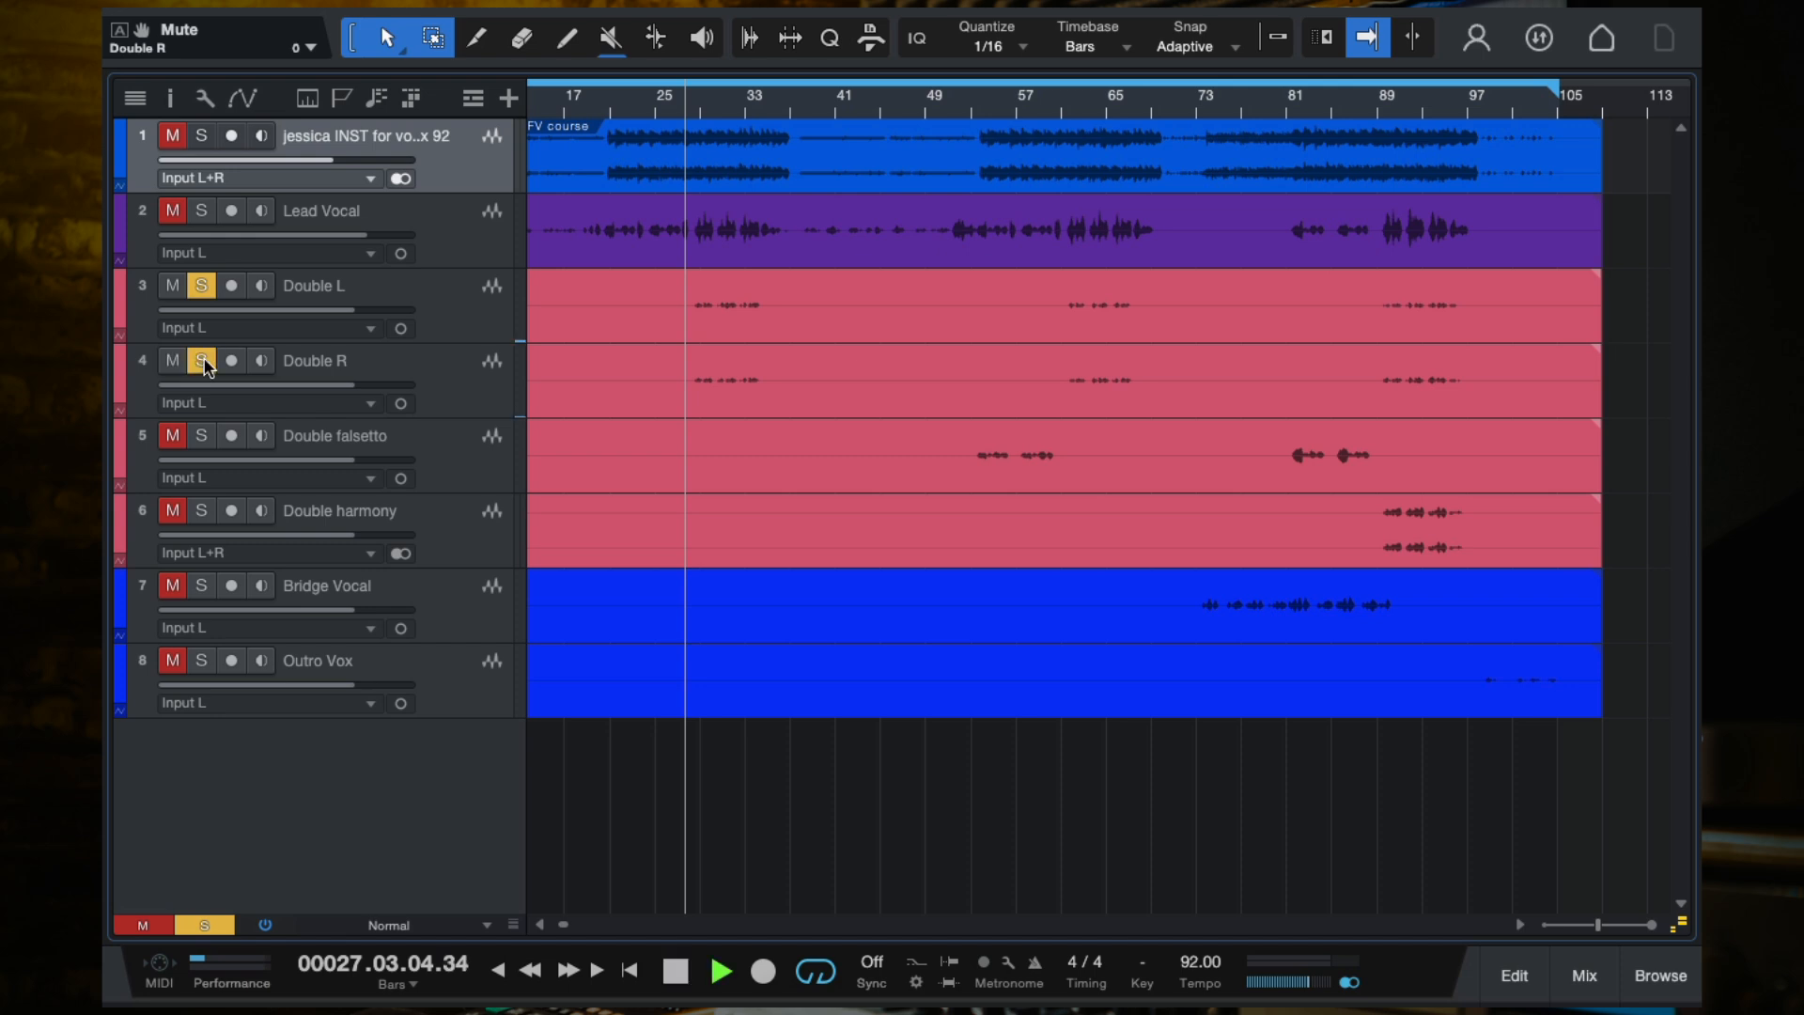
{"action": "scroll", "coordinate": [708, 386], "scroll_direction": "up", "scroll_amount": 3}
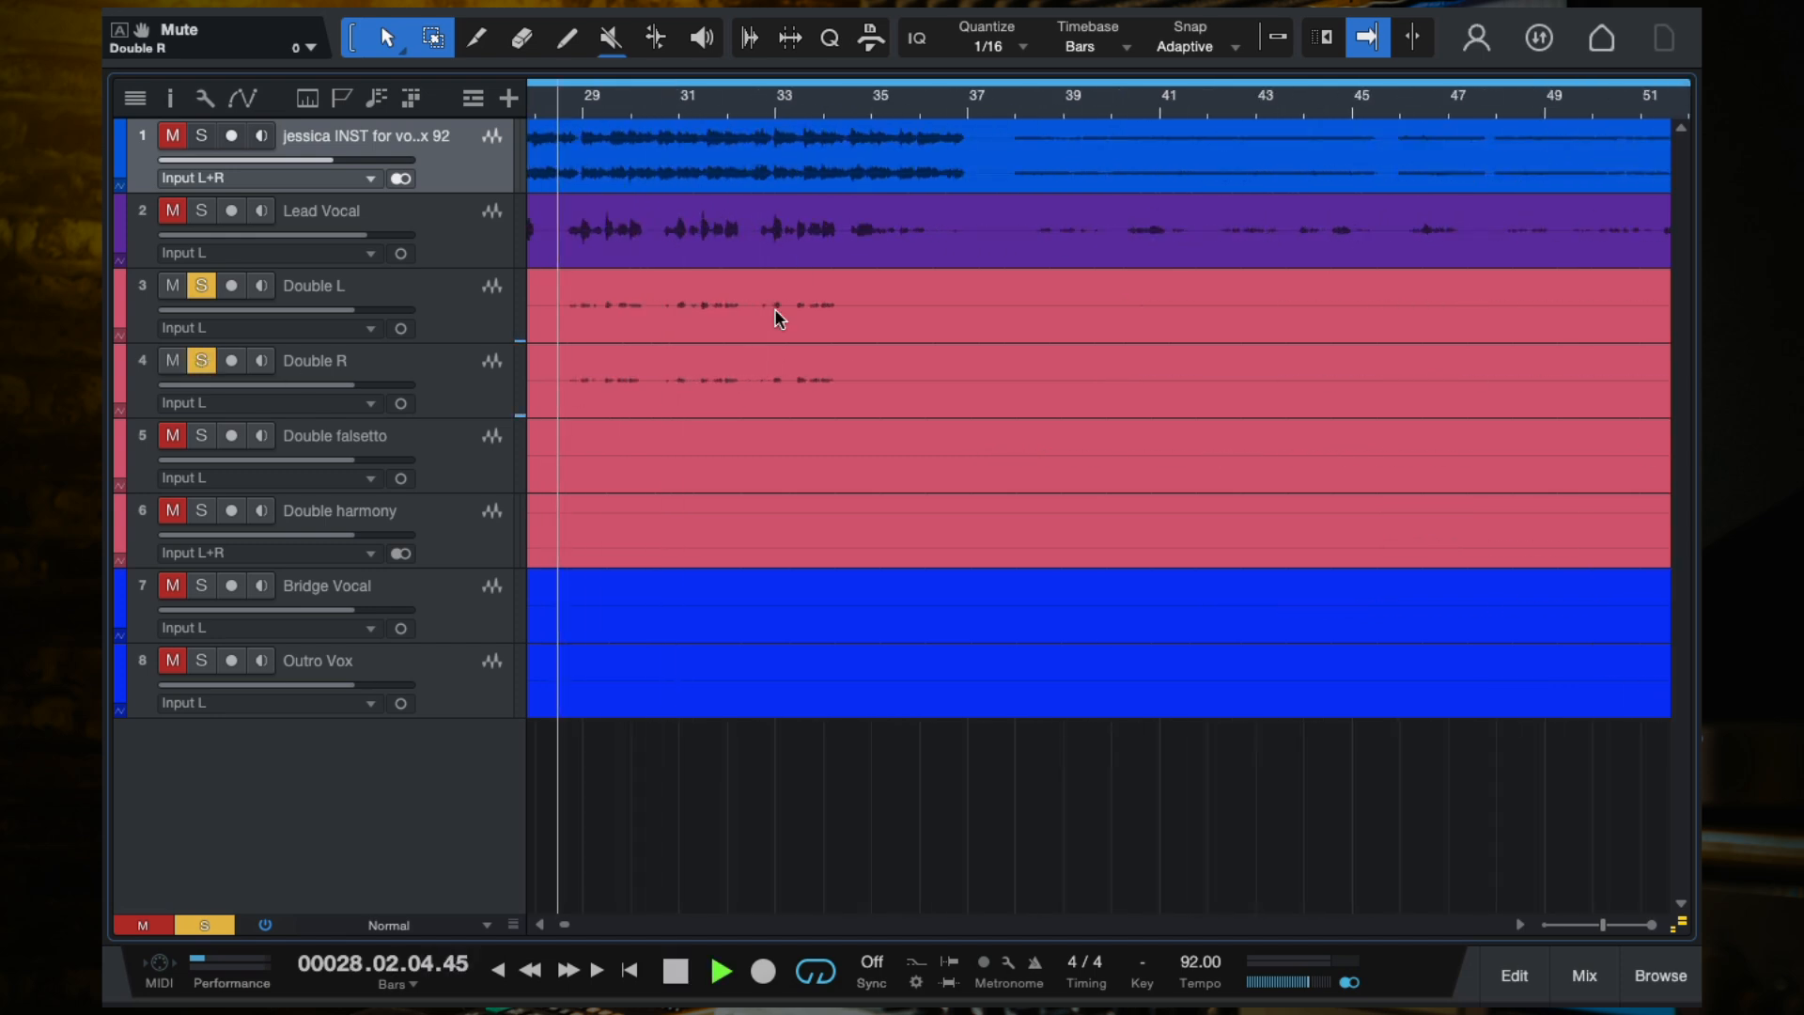
{"action": "scroll", "coordinate": [753, 367], "scroll_direction": "down", "scroll_amount": 2}
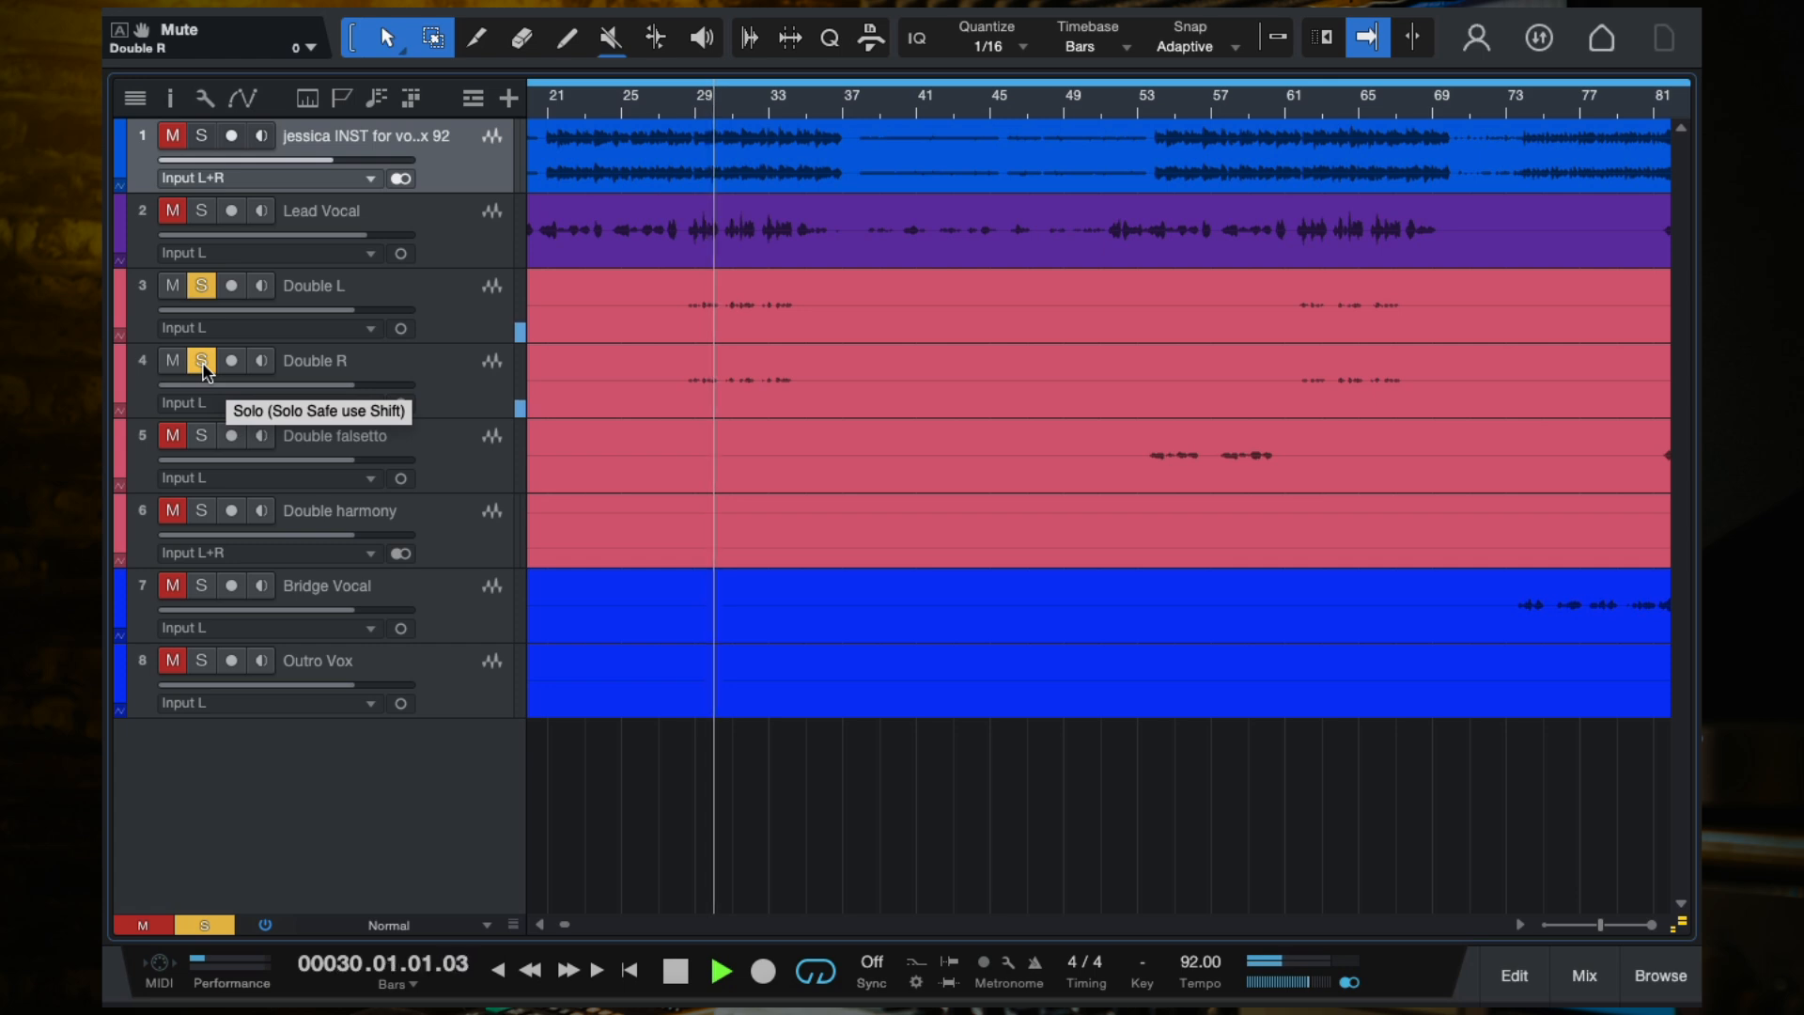
{"action": "key", "text": "space"}
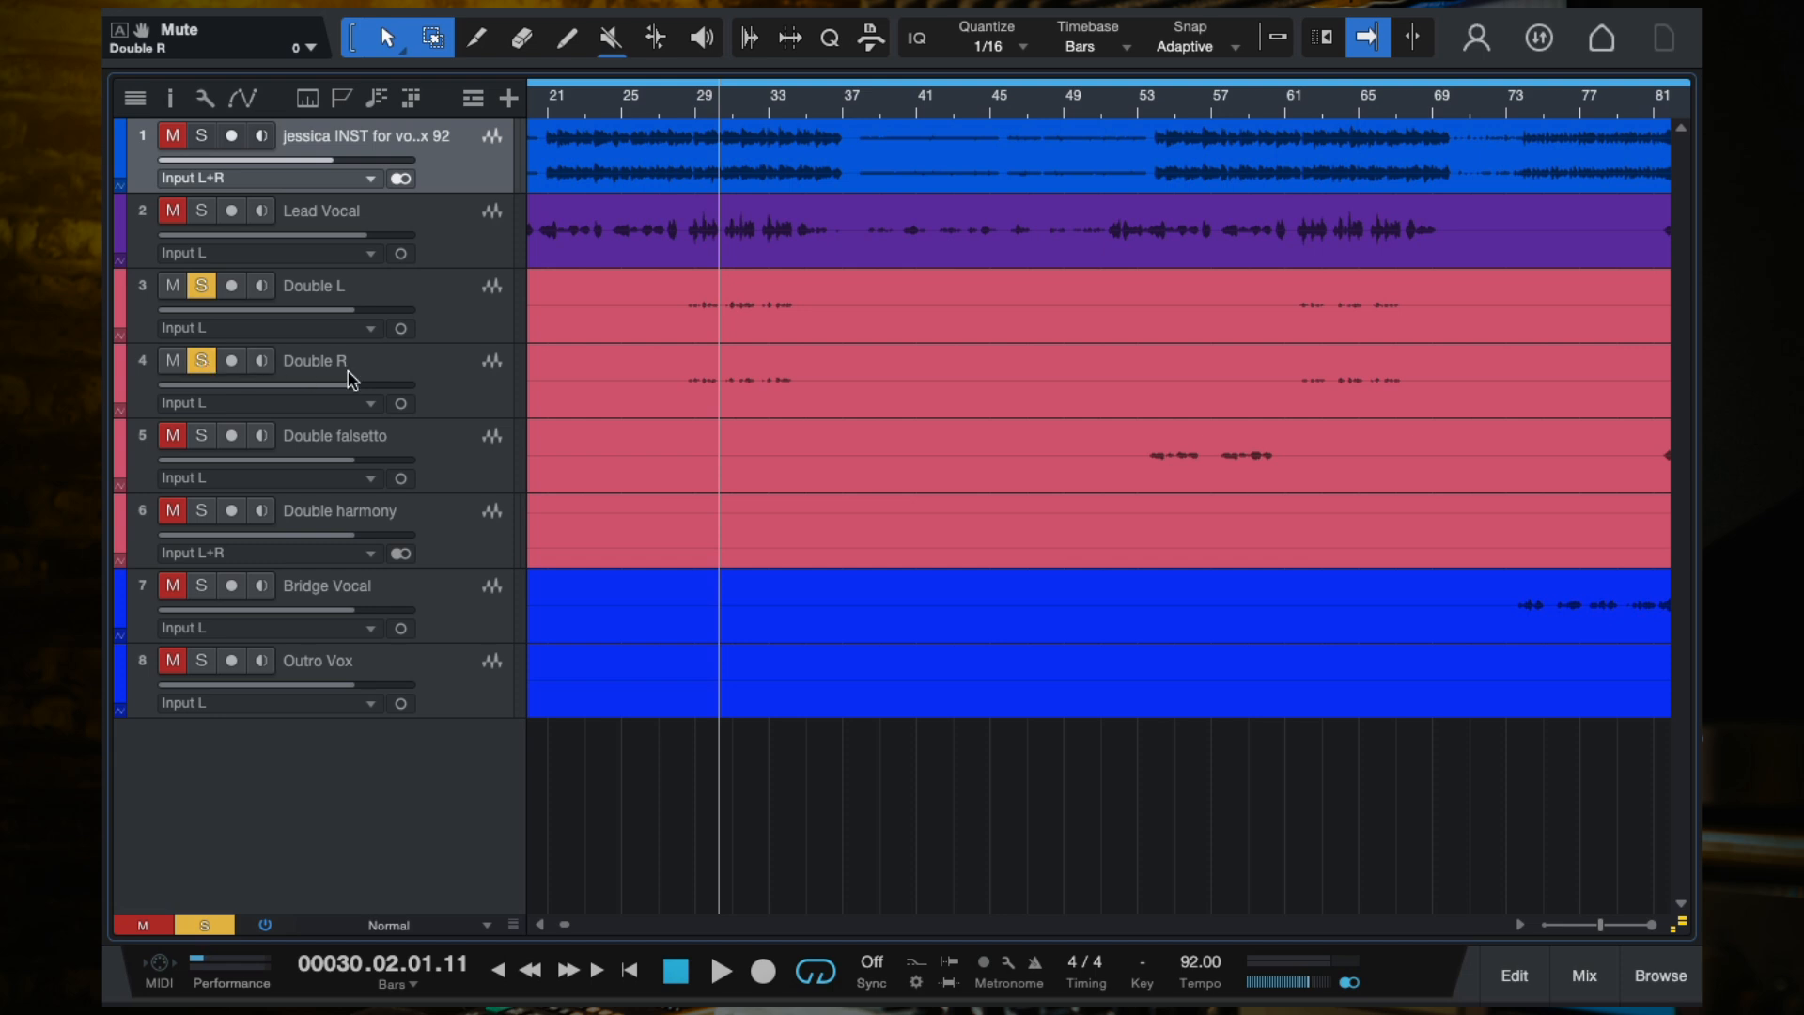
Step: Take Double L out of solo and audition Double R alone from about bar 29
{"action": "left_click", "coordinate": [448, 334]}
{"action": "left_click", "coordinate": [457, 371]}
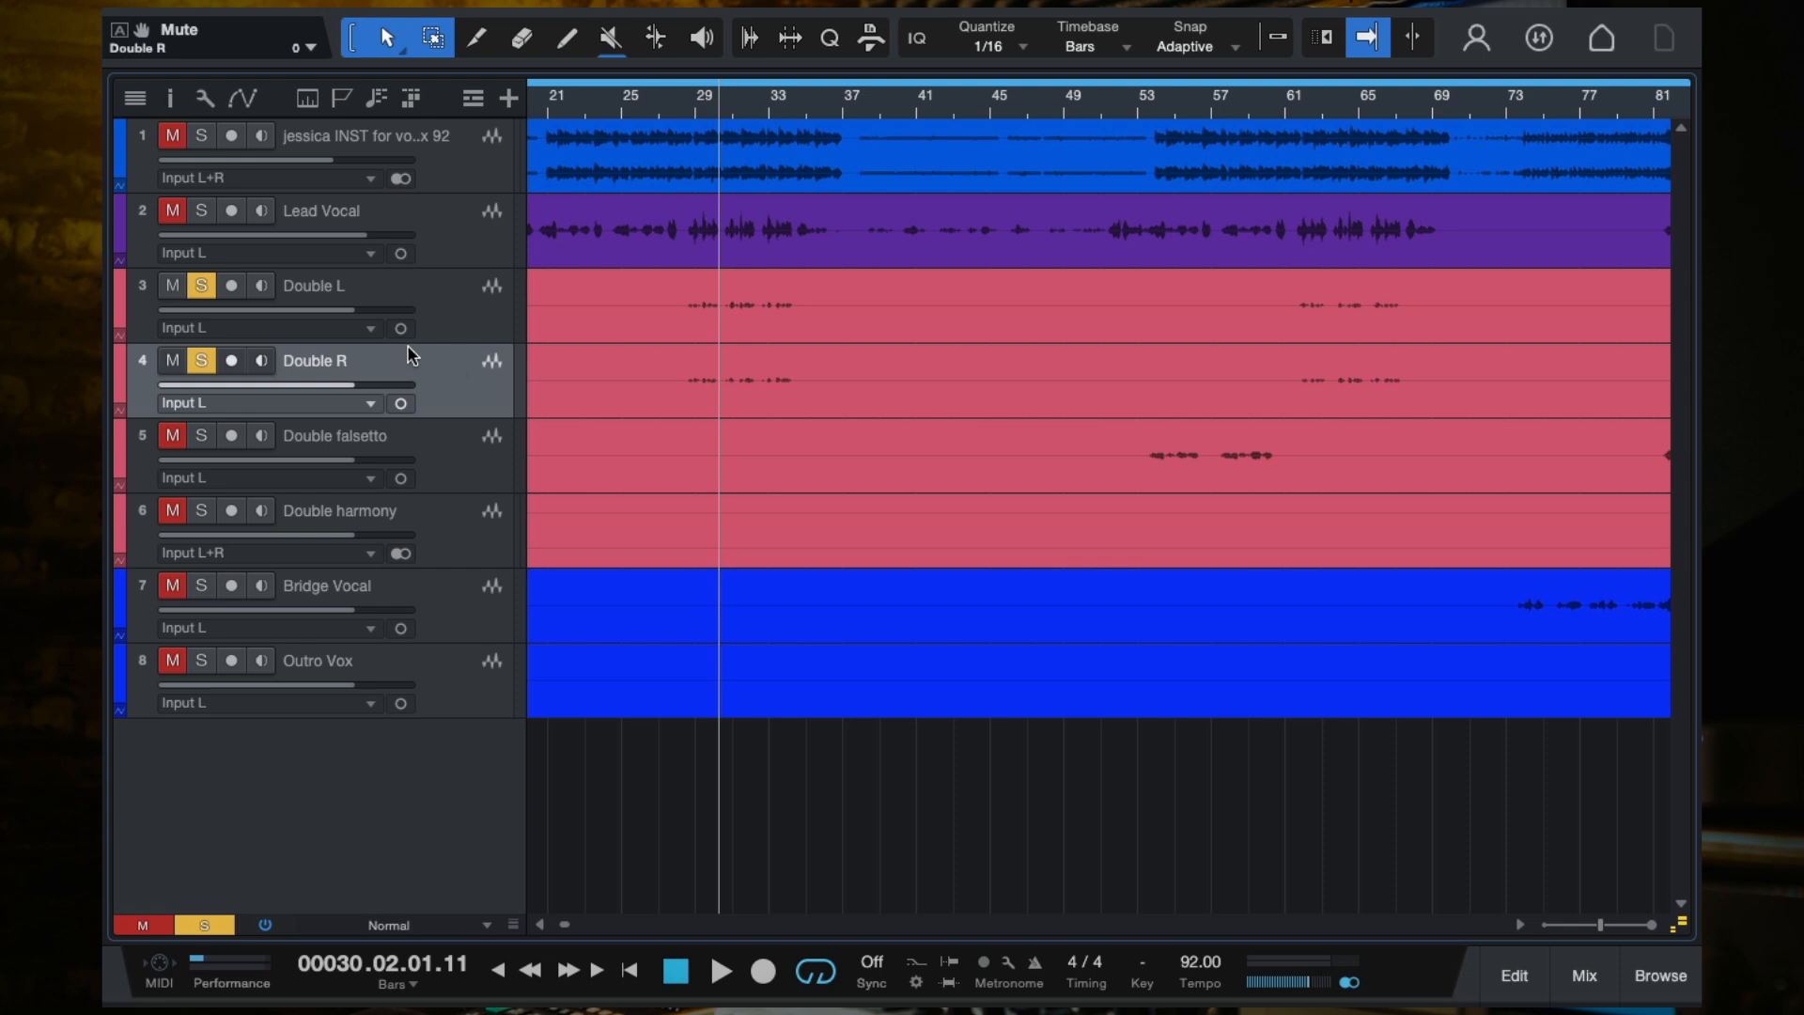
{"action": "left_click", "coordinate": [201, 287]}
{"action": "scroll", "coordinate": [745, 254], "scroll_direction": "up", "scroll_amount": 5}
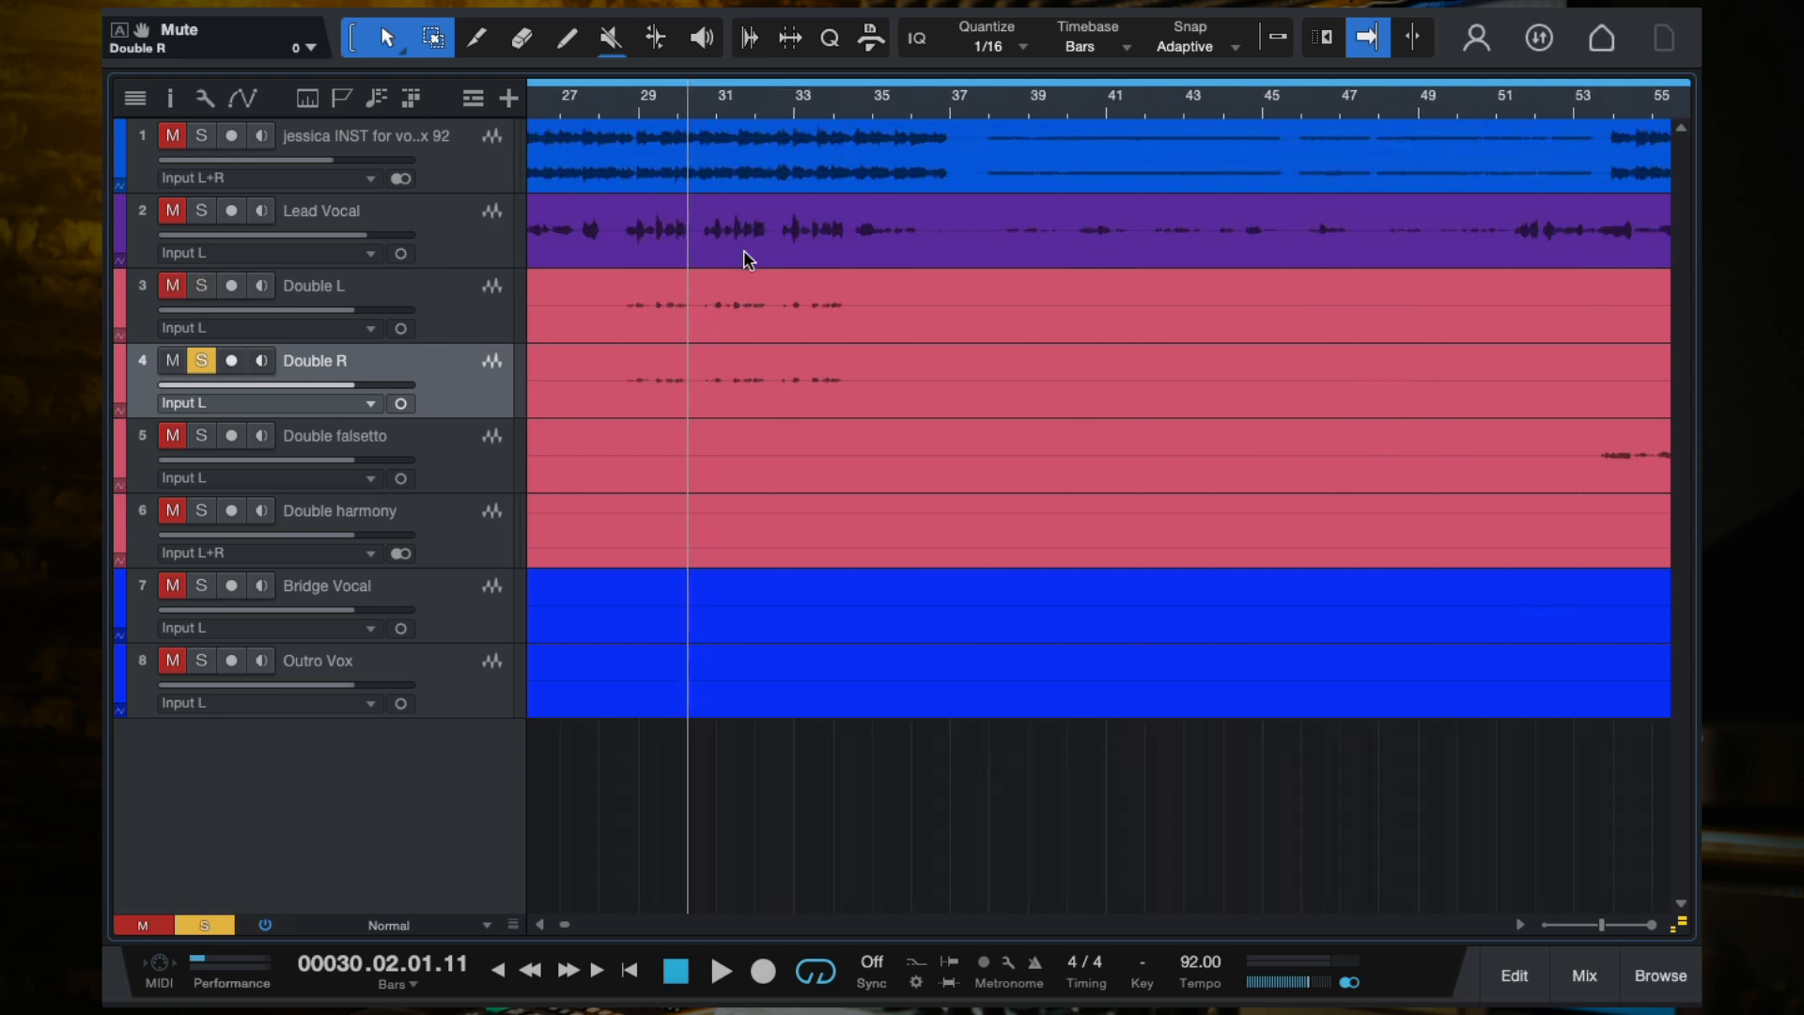
{"action": "left_click", "coordinate": [644, 110]}
{"action": "scroll", "coordinate": [705, 393], "scroll_direction": "up", "scroll_amount": 3}
{"action": "key", "text": "space"}
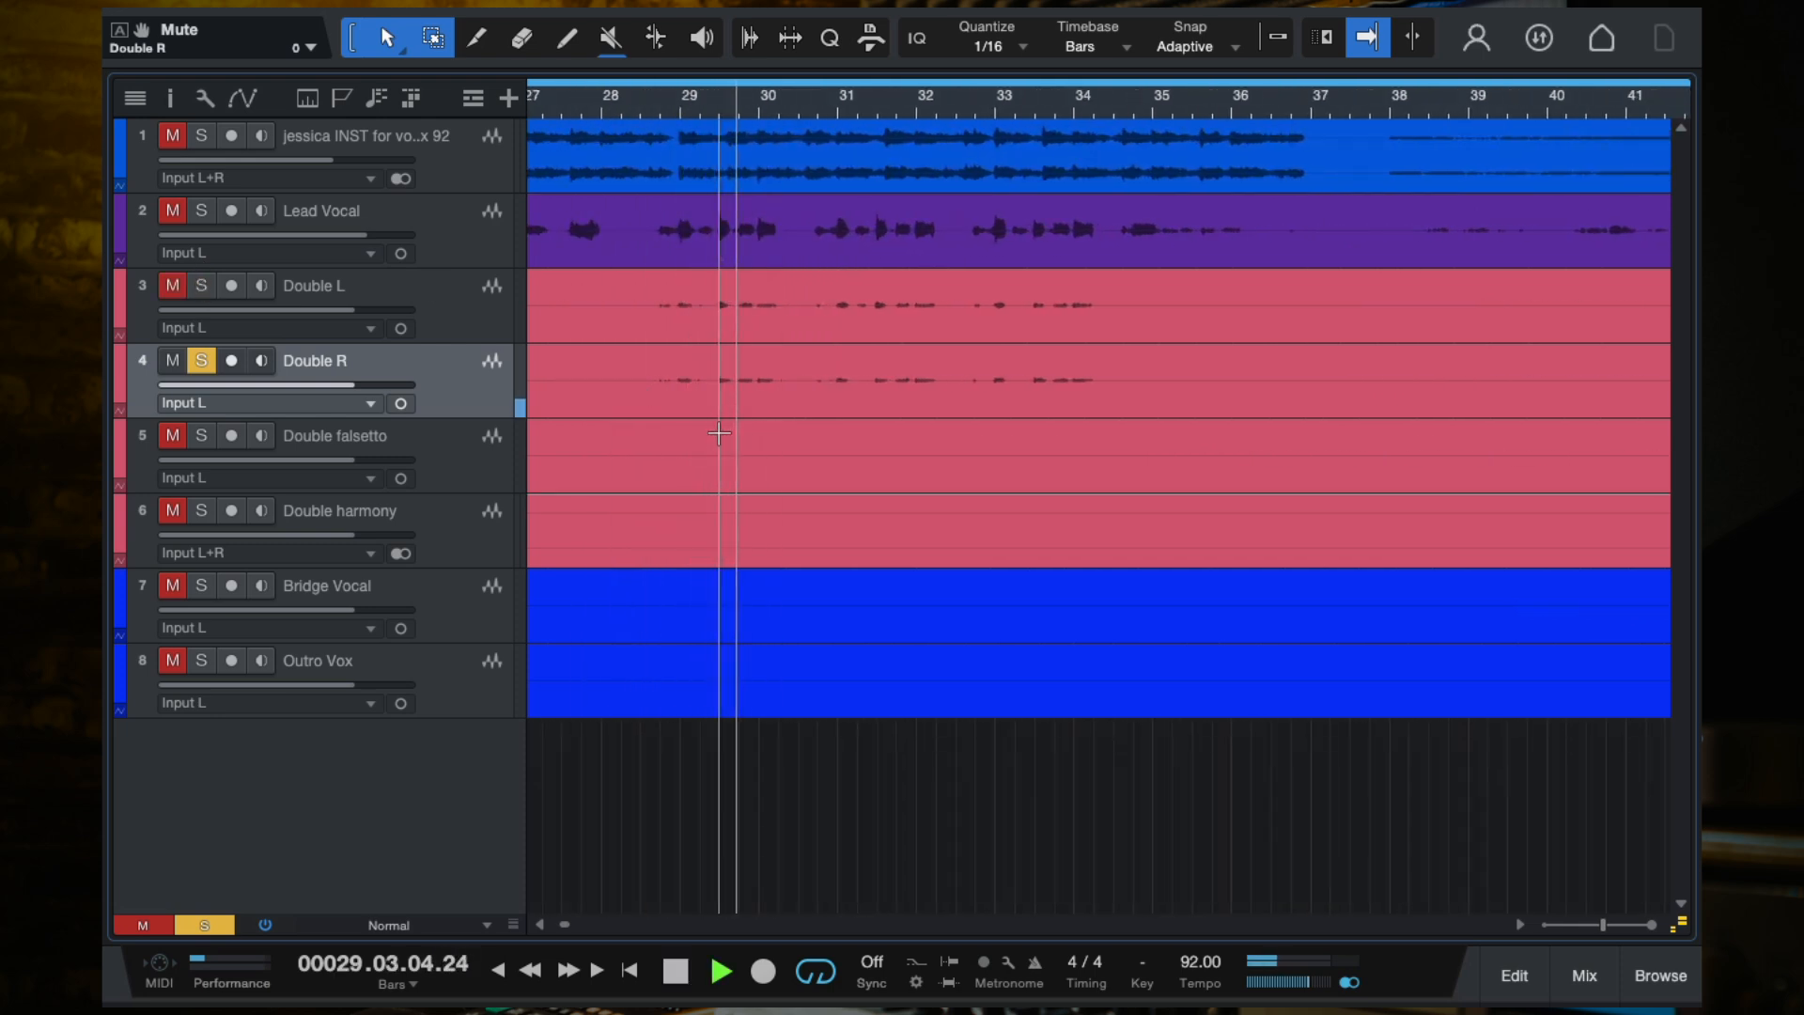
{"action": "key", "text": "space"}
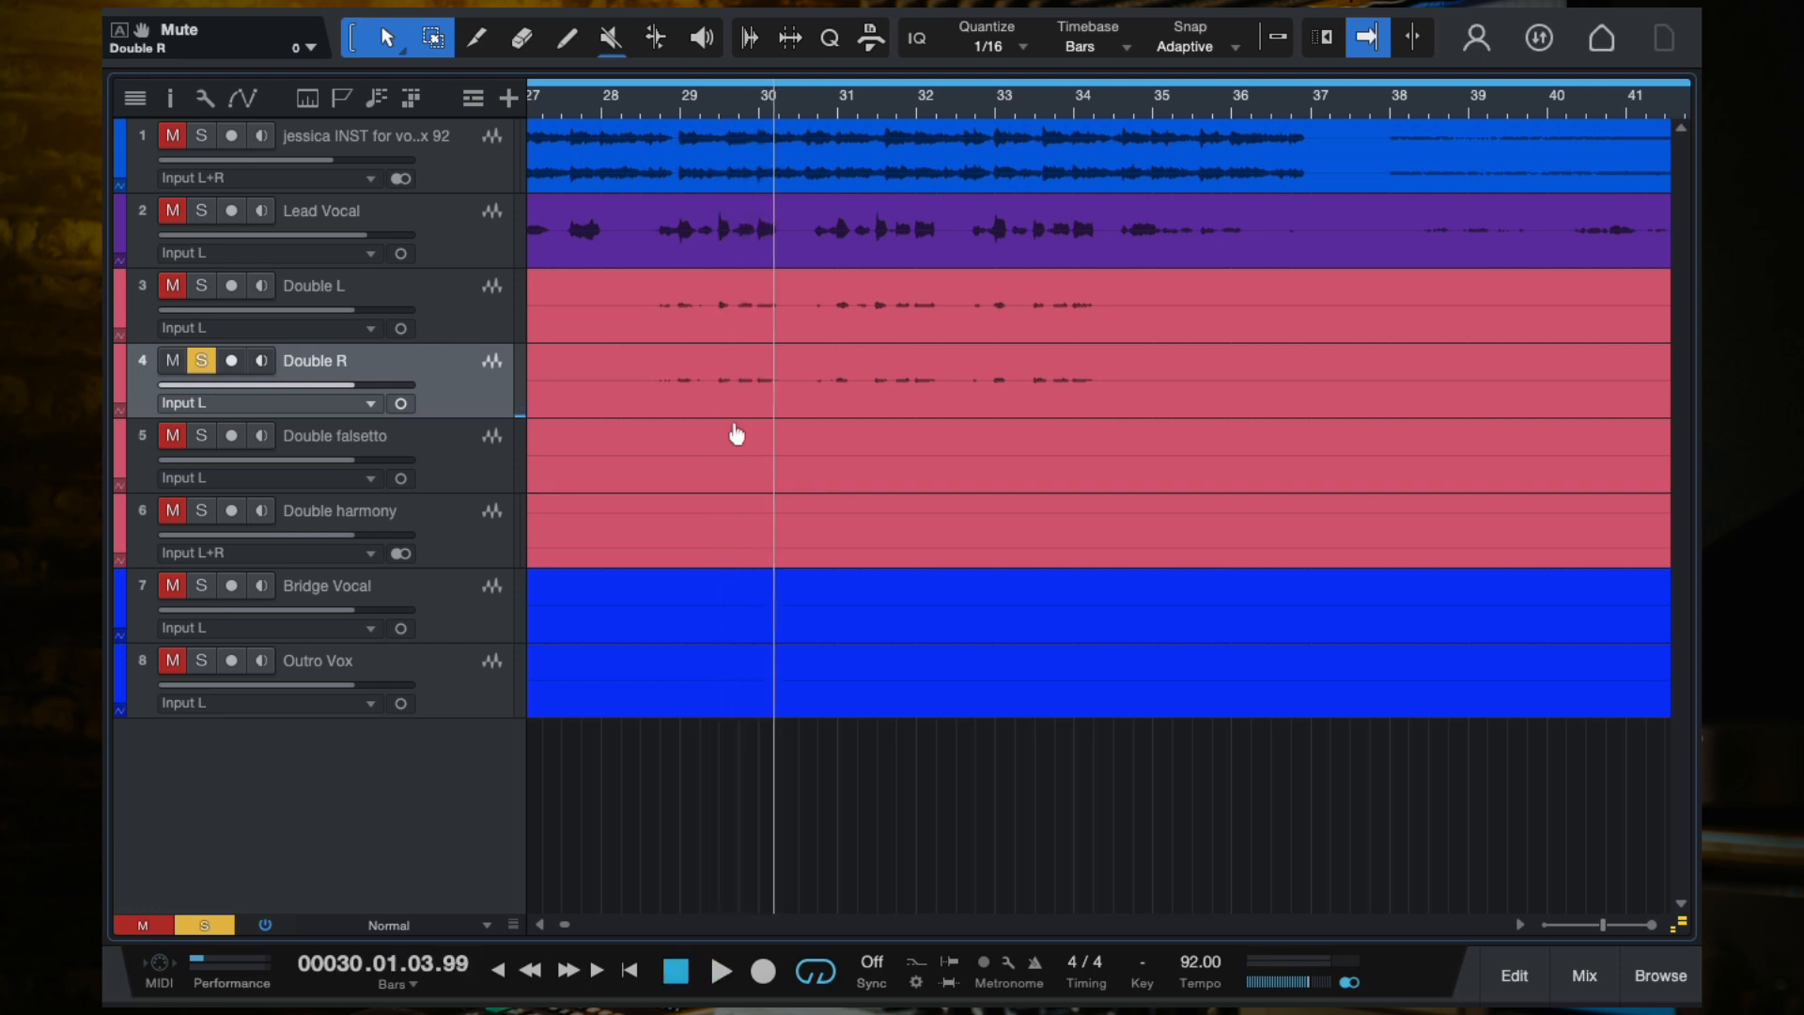
Step: Switch the solo from Double R to Double L and audition Double L alone up to about bar 32
{"action": "left_click", "coordinate": [203, 362]}
{"action": "left_click", "coordinate": [201, 285]}
{"action": "key", "text": "space"}
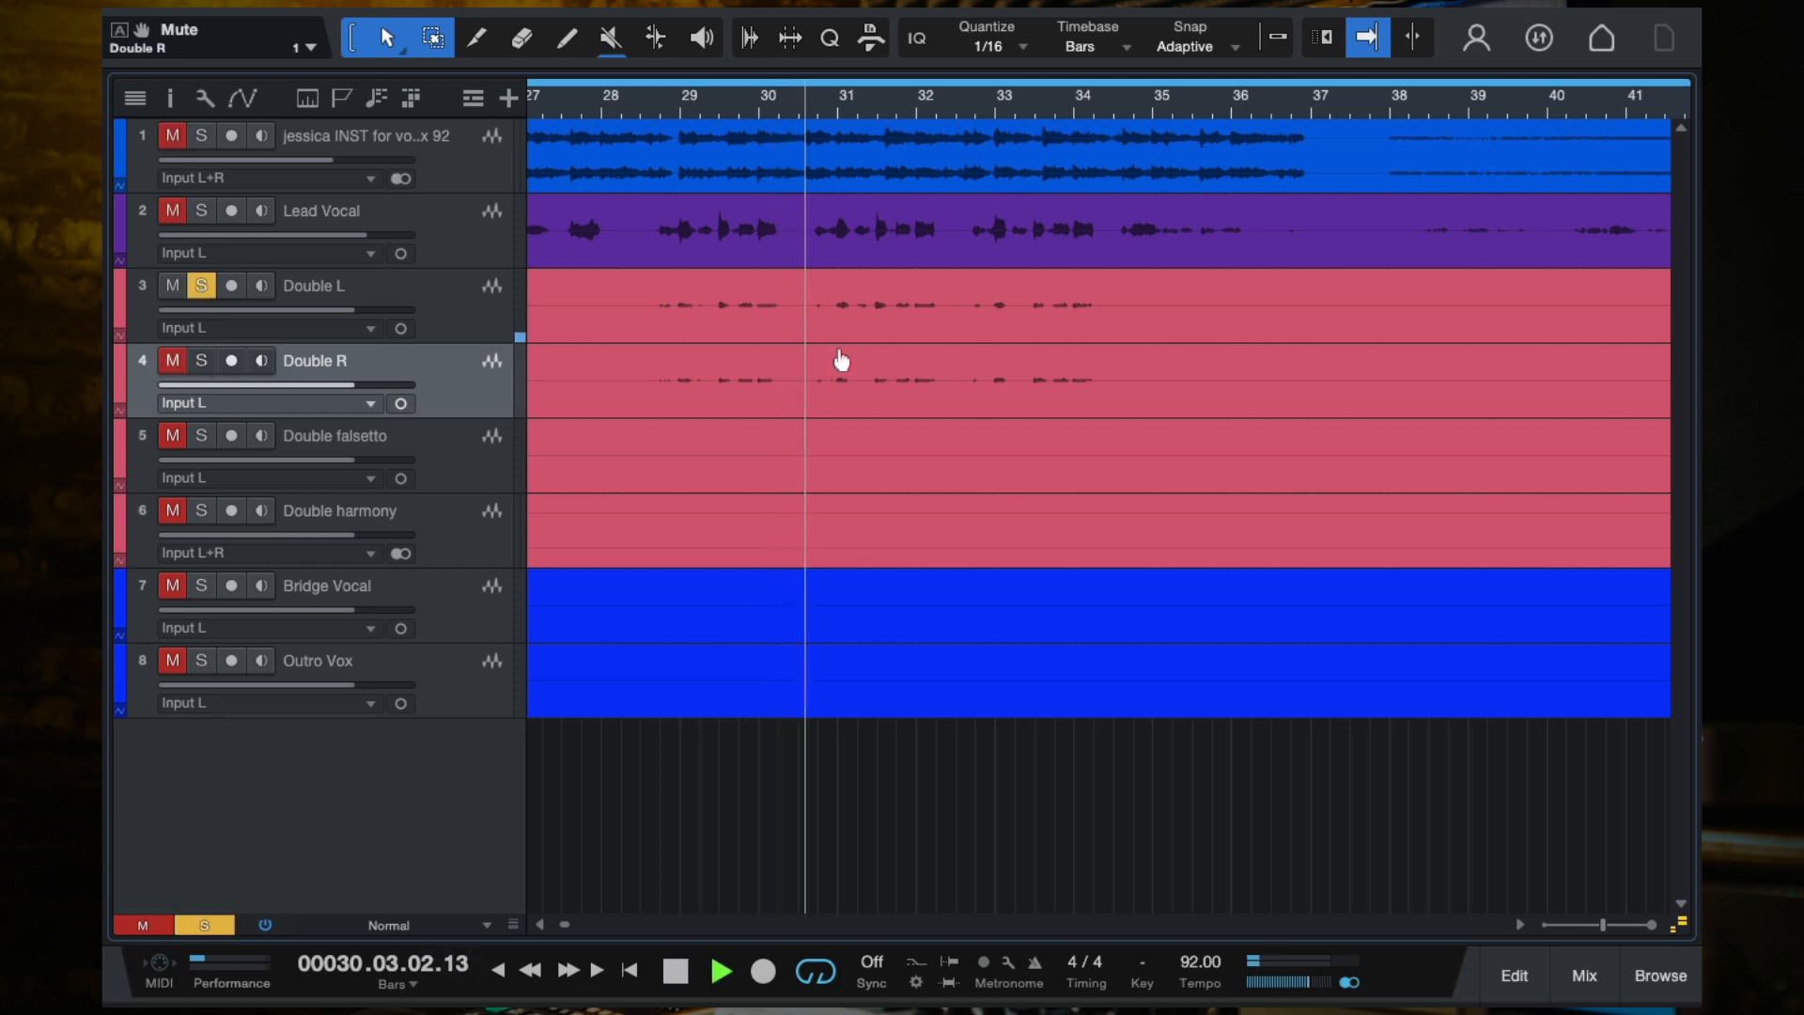
{"action": "scroll", "coordinate": [841, 361], "scroll_direction": "down", "scroll_amount": 8}
{"action": "scroll", "coordinate": [841, 361], "scroll_direction": "right", "scroll_amount": 3}
{"action": "scroll", "coordinate": [841, 361], "scroll_direction": "down", "scroll_amount": 3}
{"action": "scroll", "coordinate": [839, 360], "scroll_direction": "up", "scroll_amount": 4}
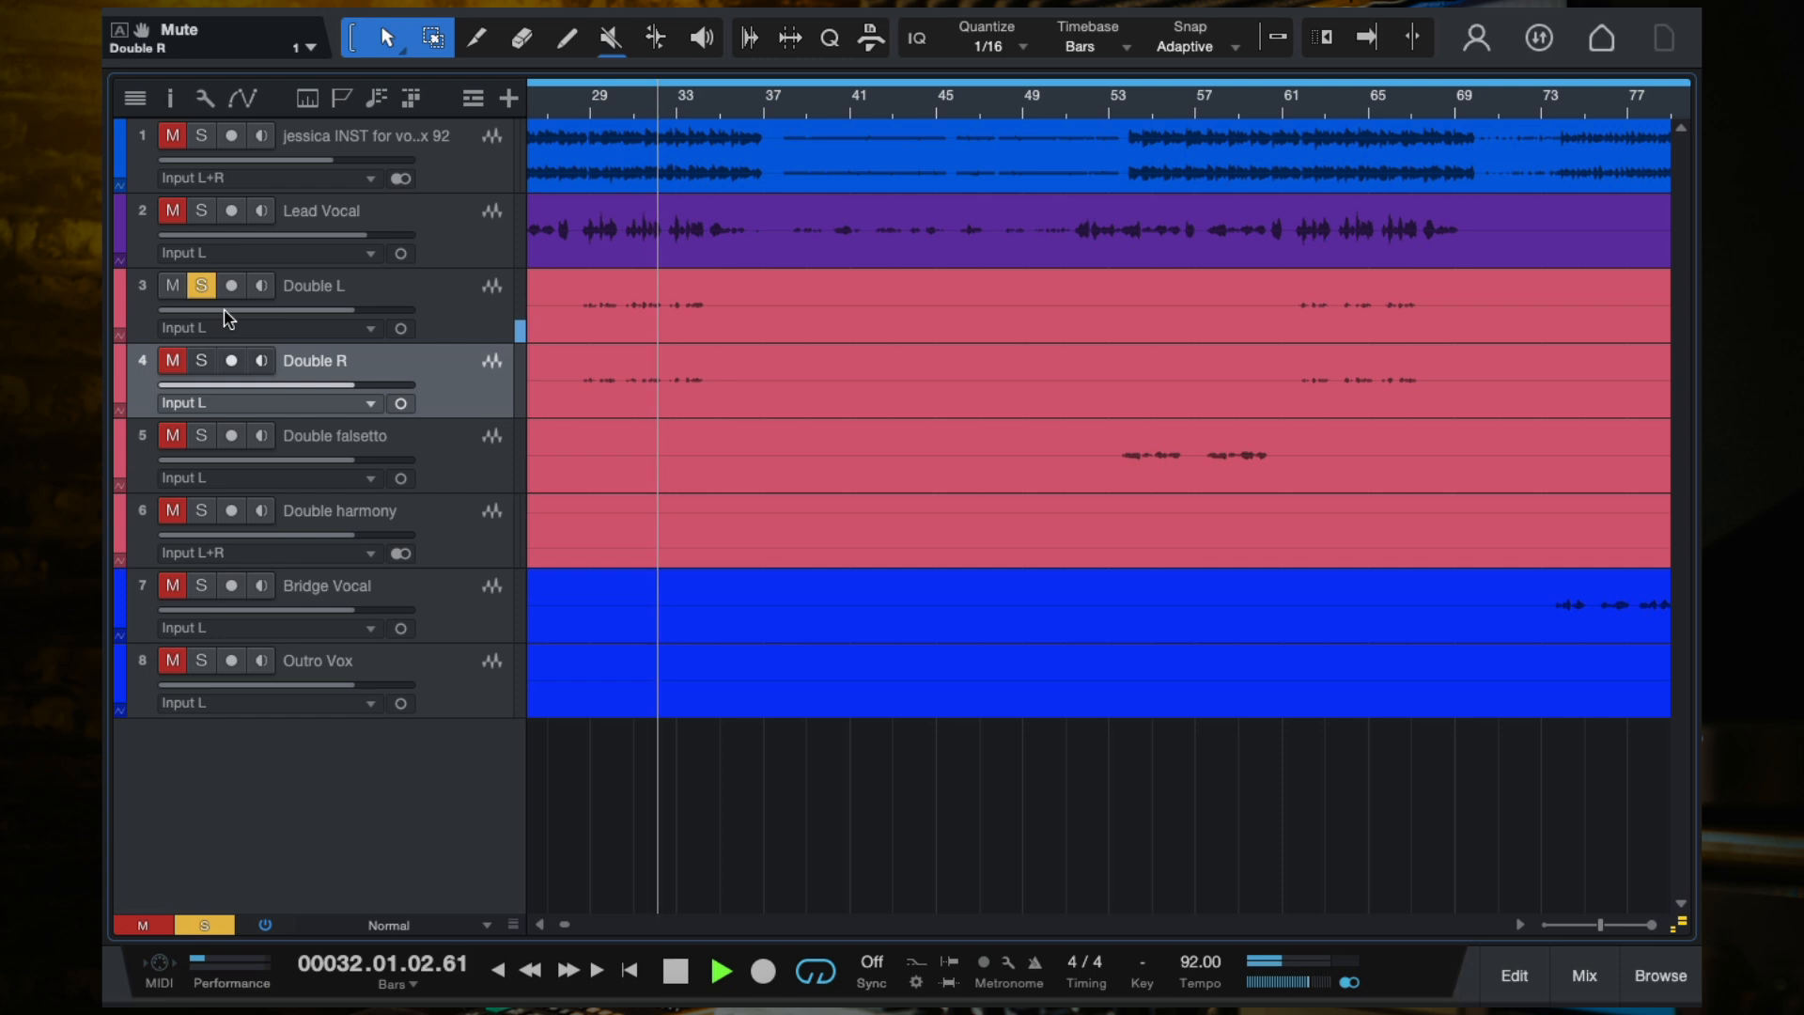
{"action": "key", "text": "space"}
Step: Add Double R and Lead Vocal to the solo and play all three vocals from about bar 29
{"action": "left_click", "coordinate": [202, 360]}
{"action": "left_click", "coordinate": [199, 210]}
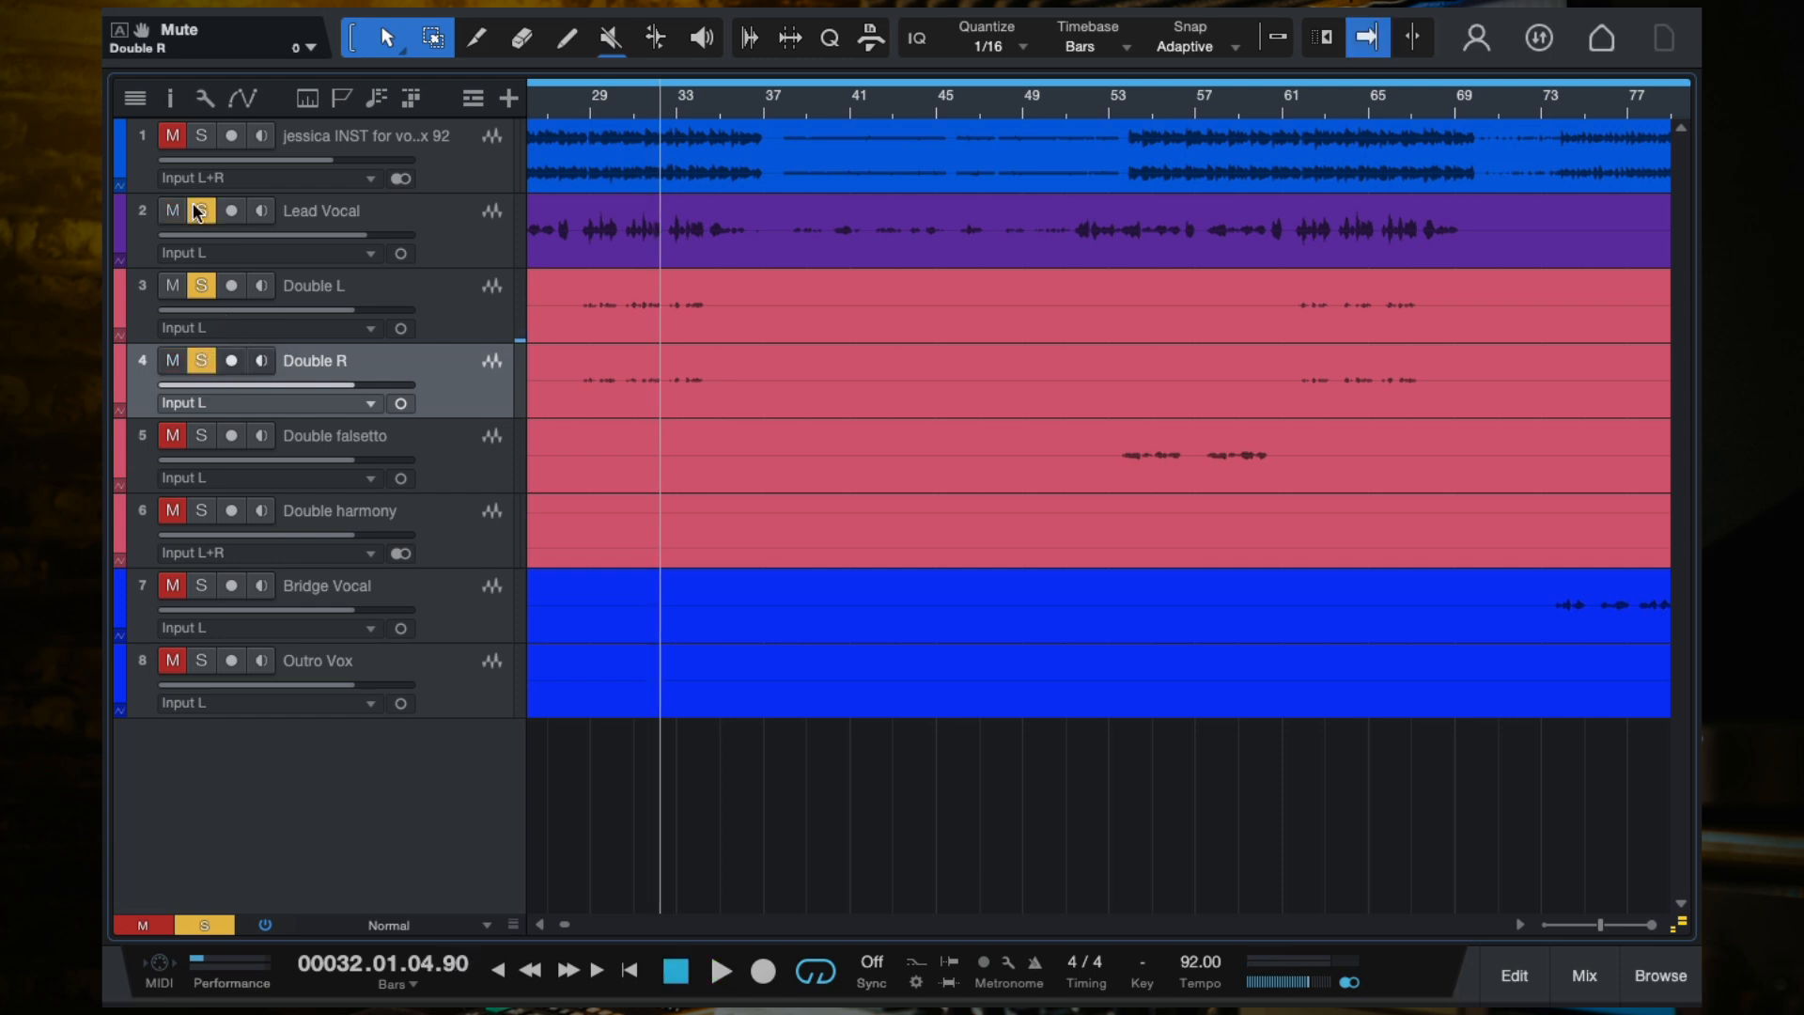
{"action": "left_click", "coordinate": [595, 103]}
{"action": "key", "text": "space"}
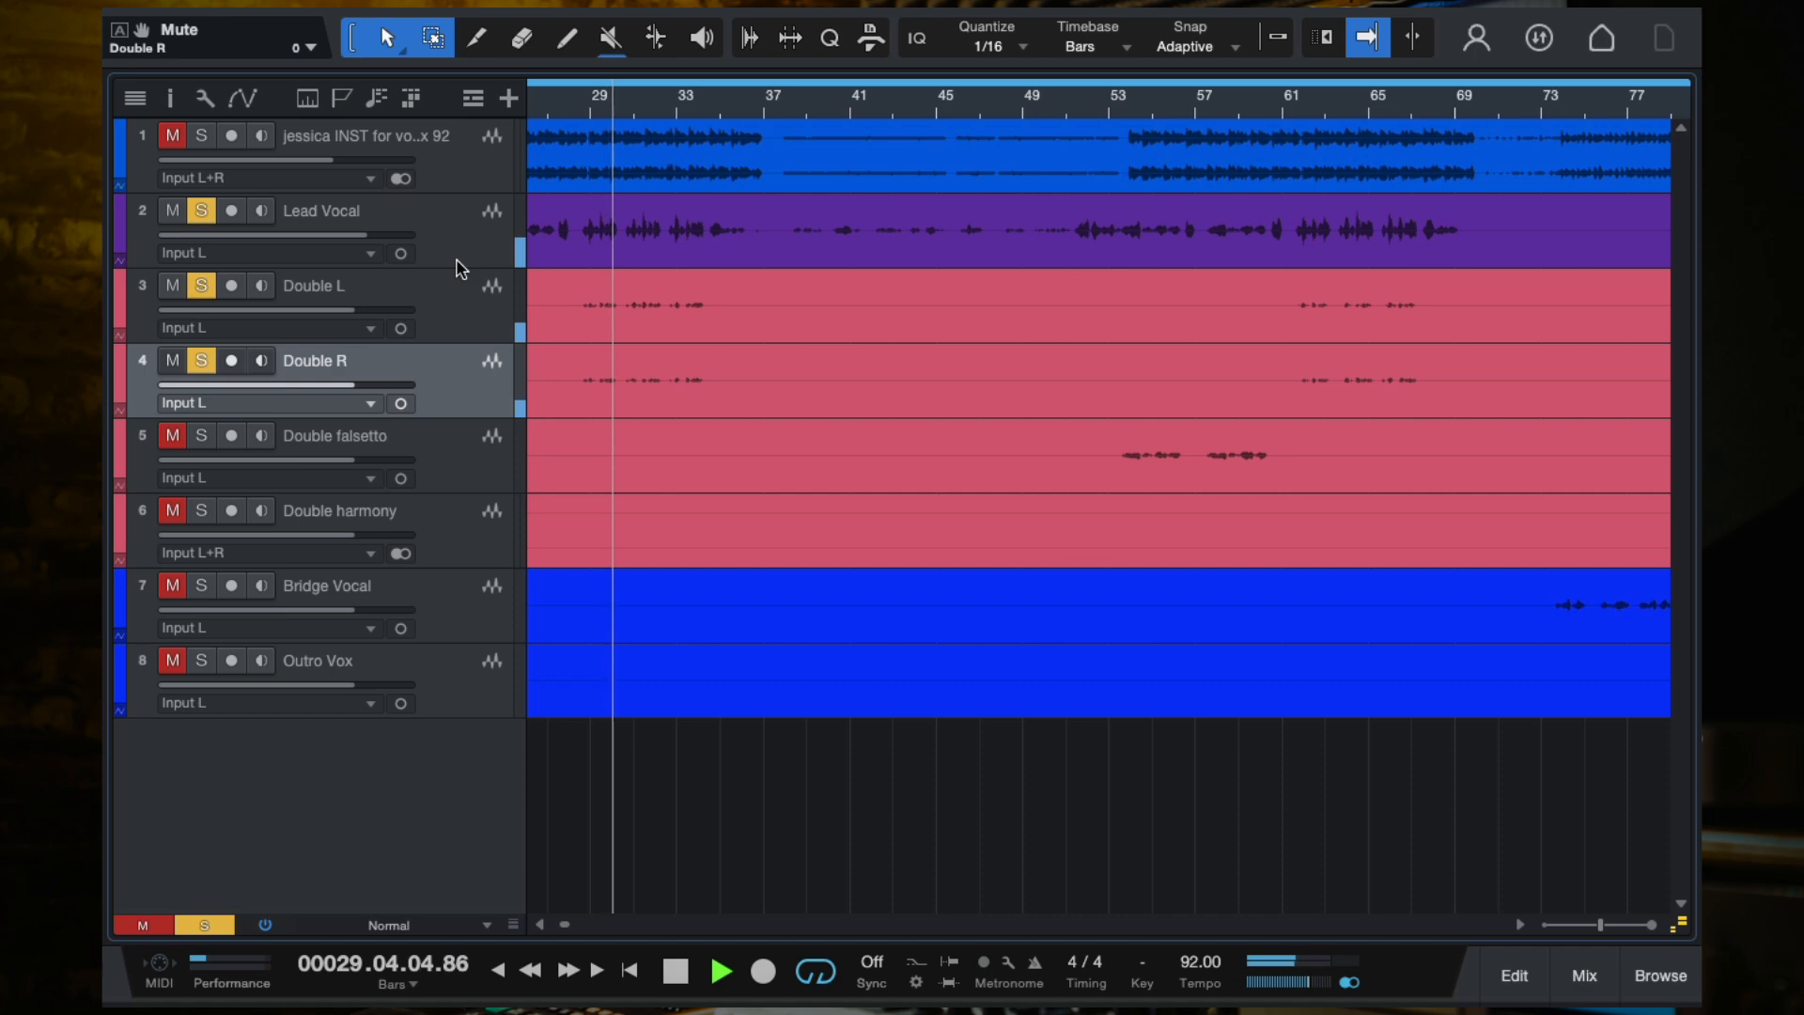
{"action": "key", "text": "space"}
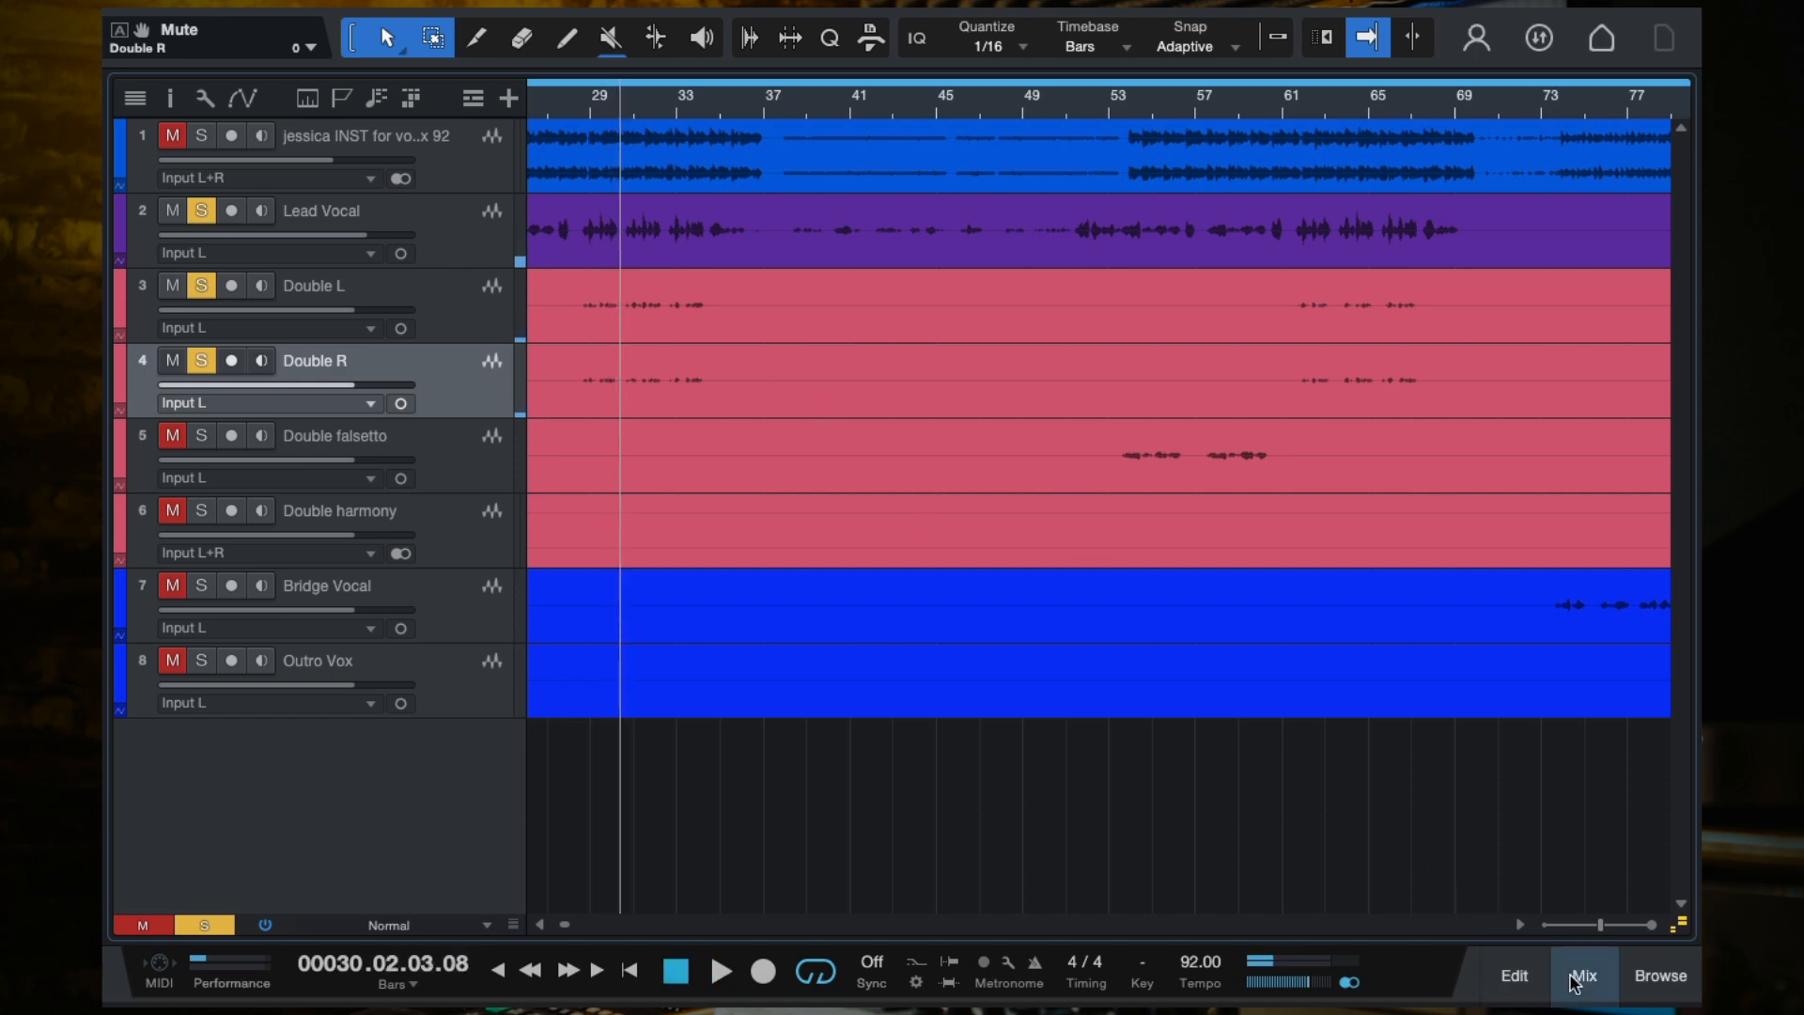
Step: In the mixer, lower the LEAD VOX channel's ValhallaDelay send to -16.5 during playback, and close the mixer
{"action": "left_click", "coordinate": [1575, 979]}
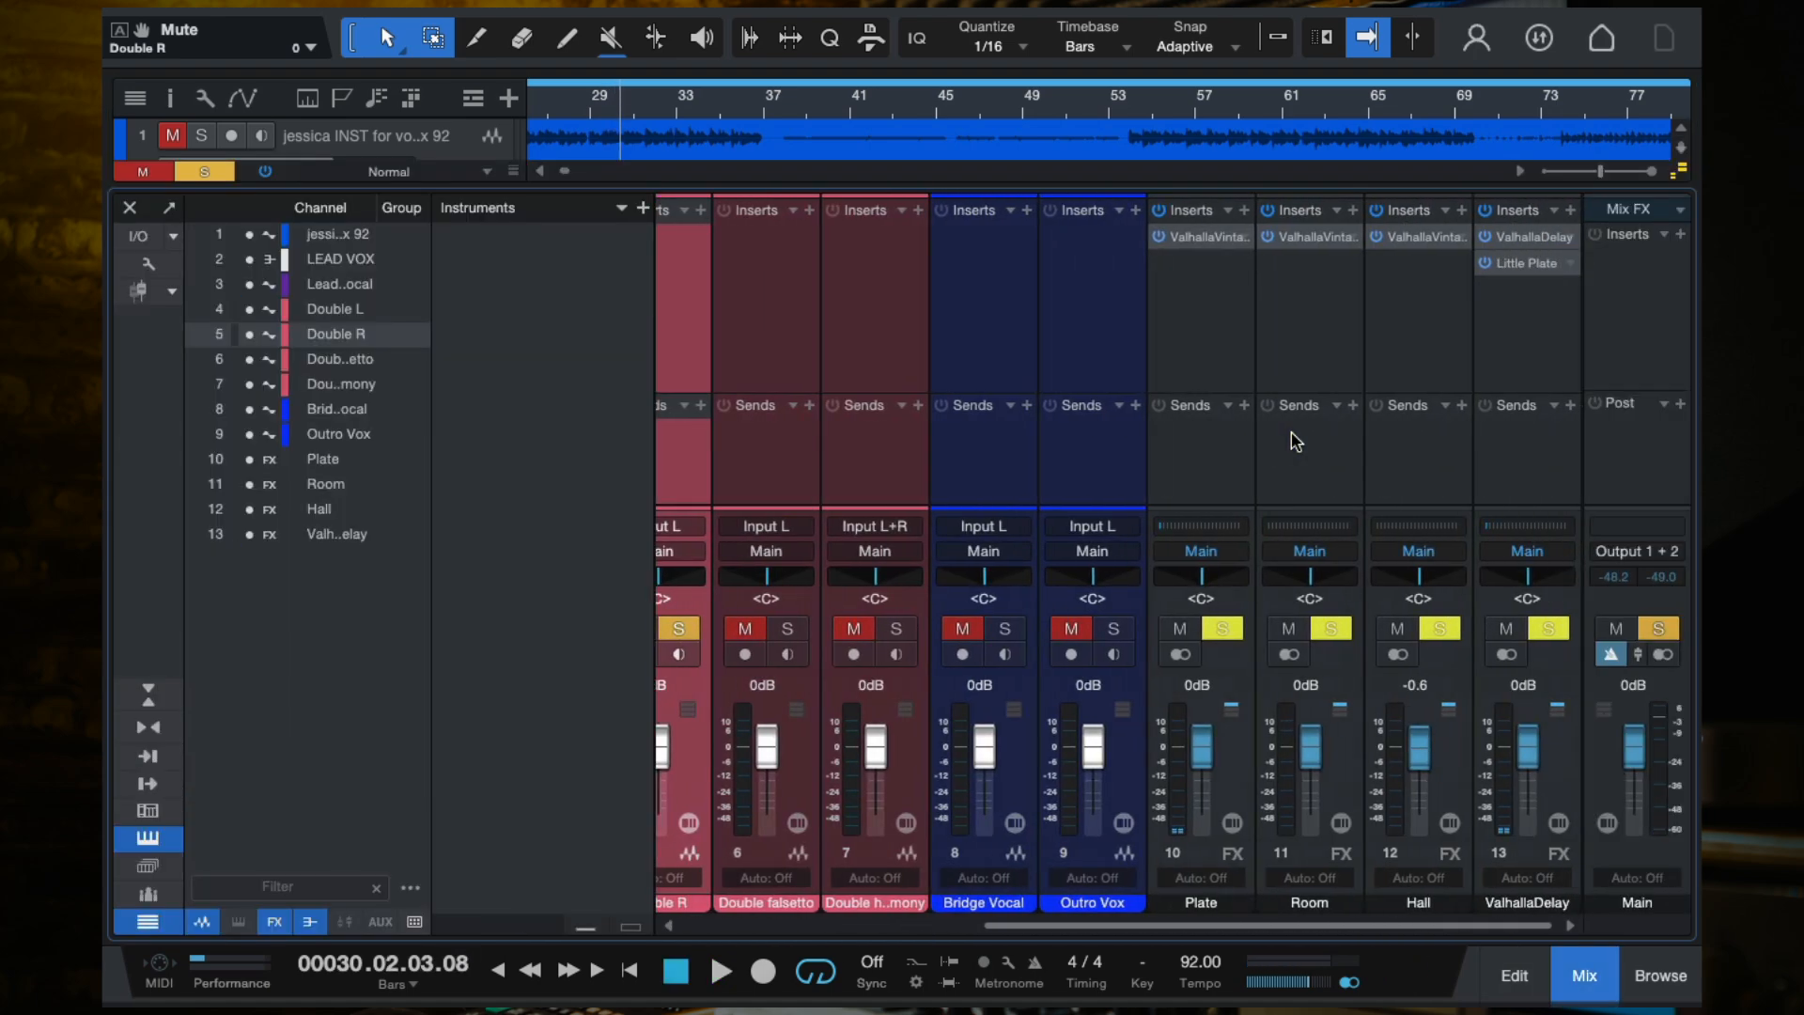
{"action": "scroll", "coordinate": [1292, 440], "scroll_direction": "left", "scroll_amount": 5}
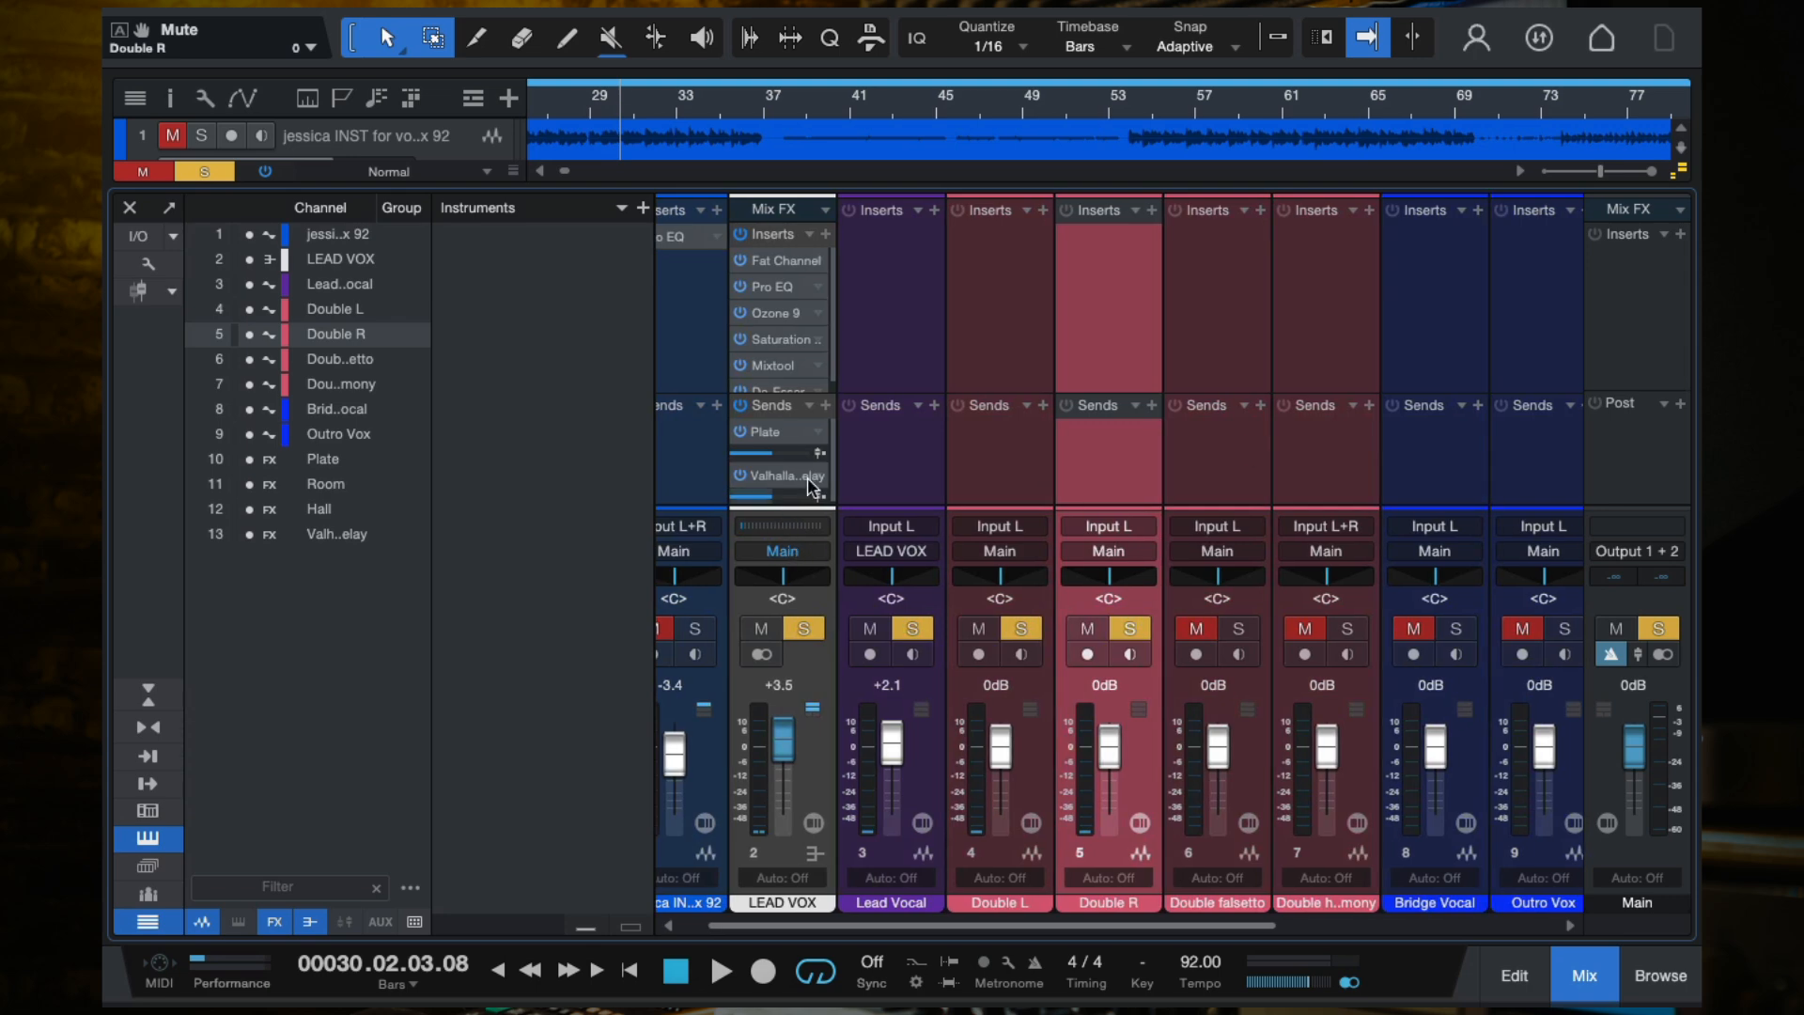
{"action": "left_click_drag", "start_coordinate": [788, 505], "coordinate": [763, 505]}
{"action": "key", "text": "space"}
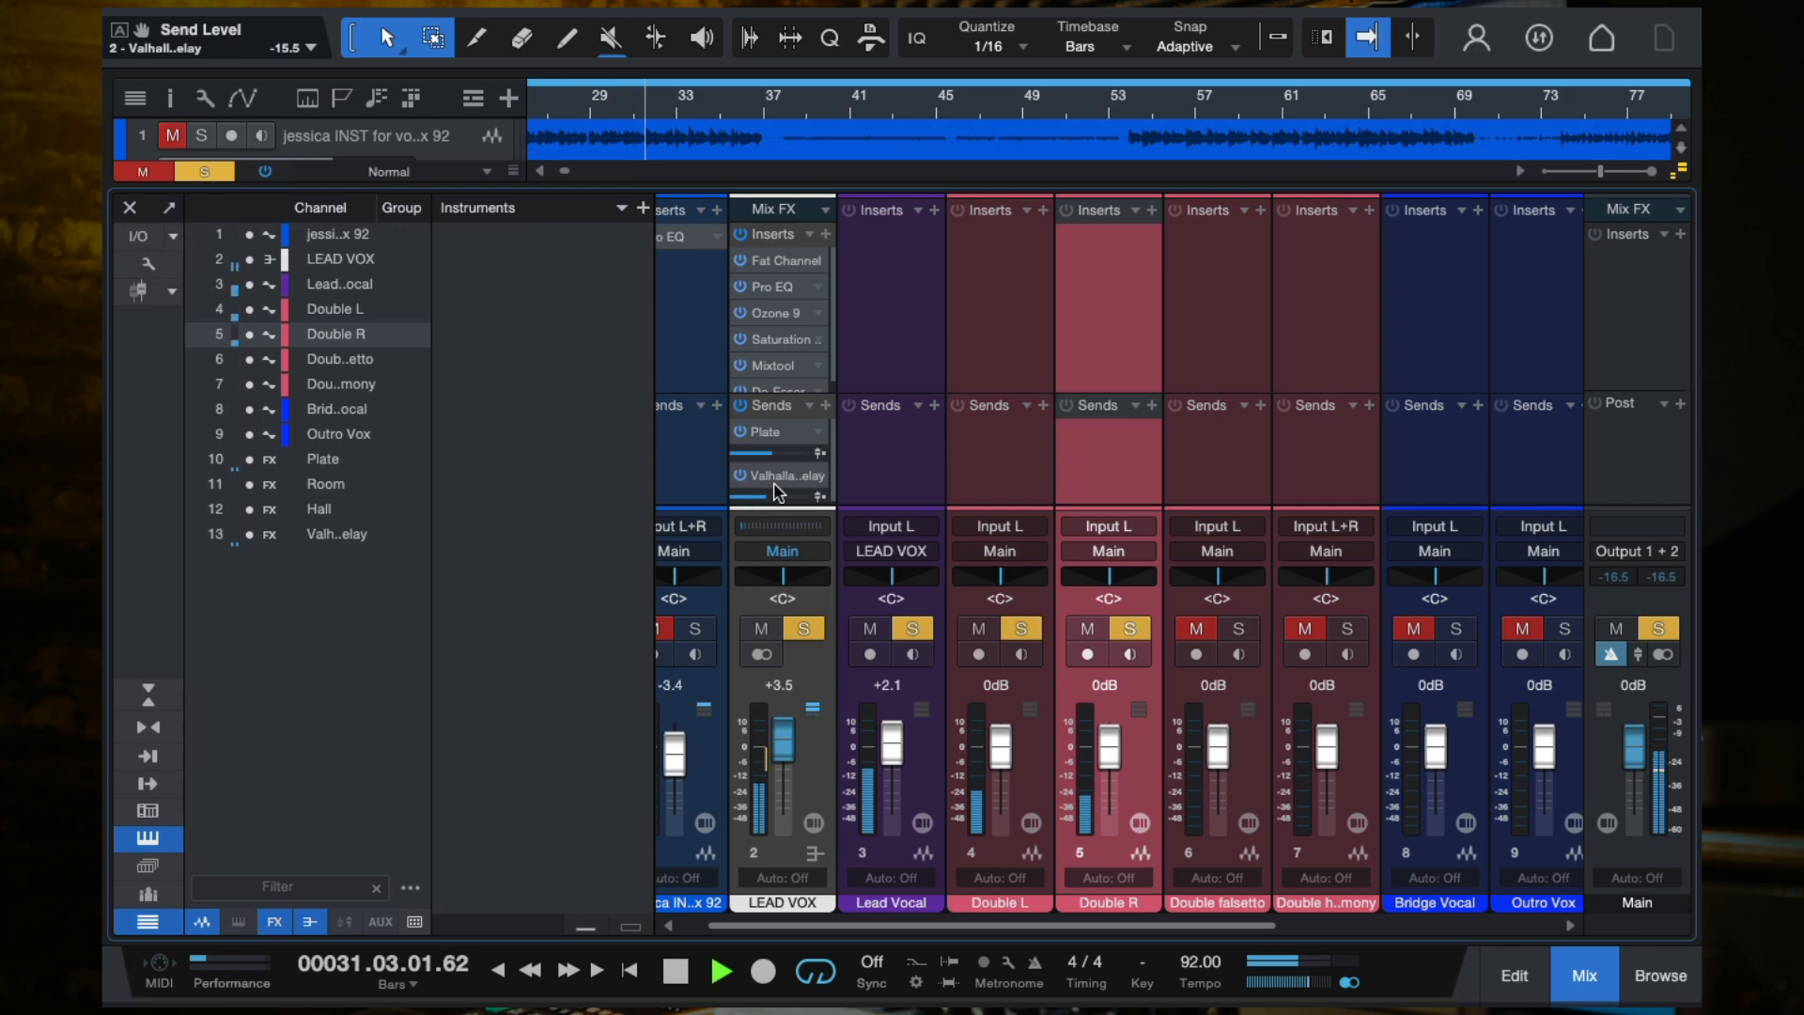
{"action": "left_click_drag", "start_coordinate": [765, 500], "coordinate": [762, 500]}
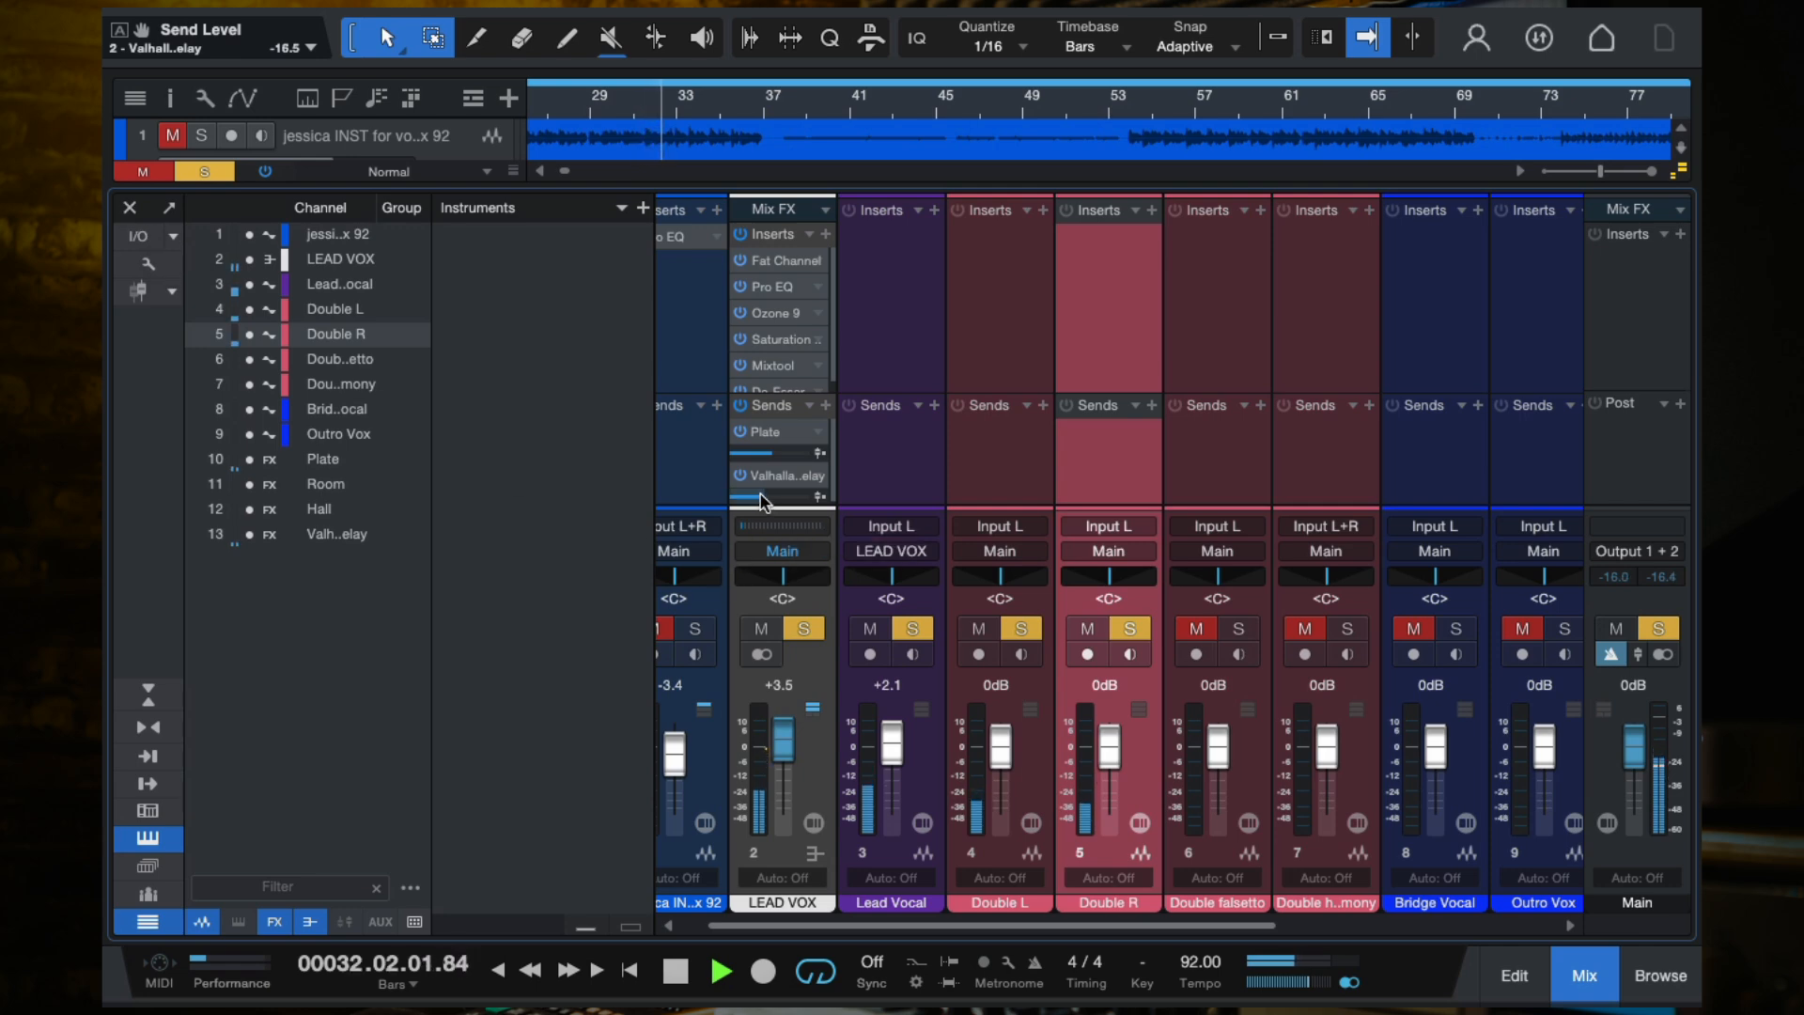
{"action": "left_click", "coordinate": [129, 207]}
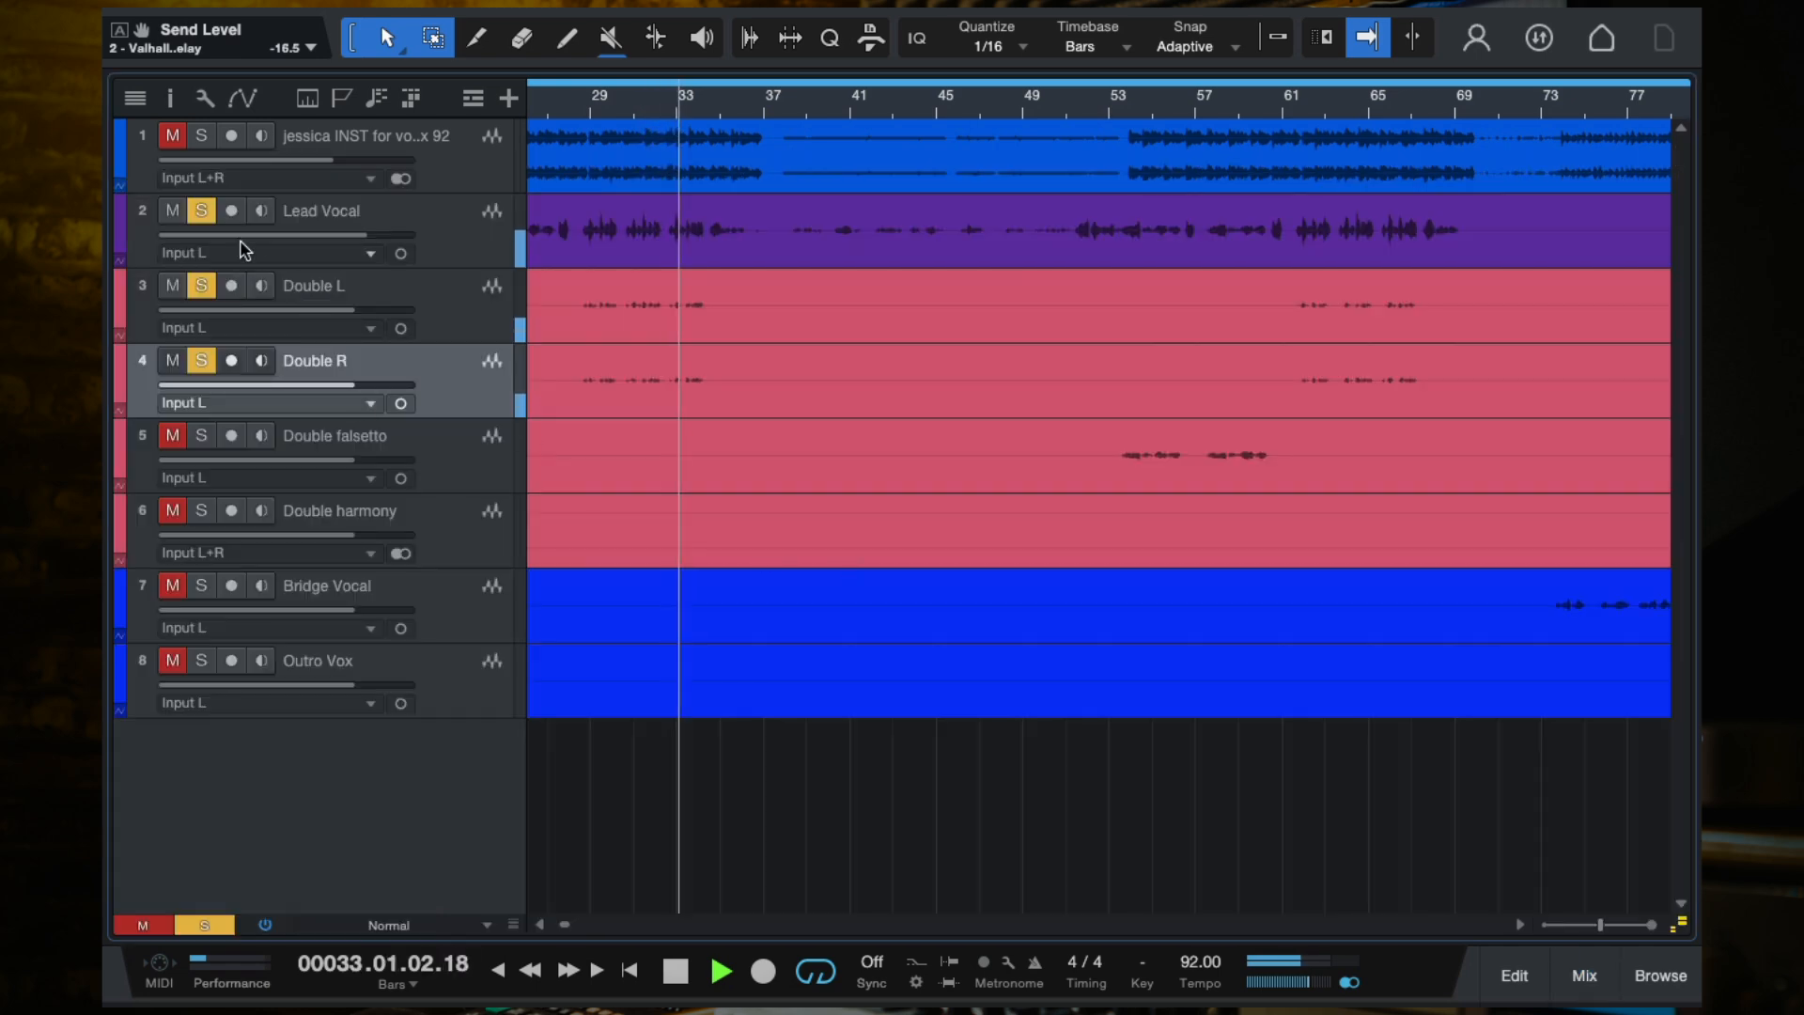
Step: Briefly add the instrumental track to the solo while replaying the vocals from about bar 29
{"action": "left_click", "coordinate": [202, 136]}
{"action": "left_click", "coordinate": [595, 114]}
{"action": "left_click", "coordinate": [201, 137]}
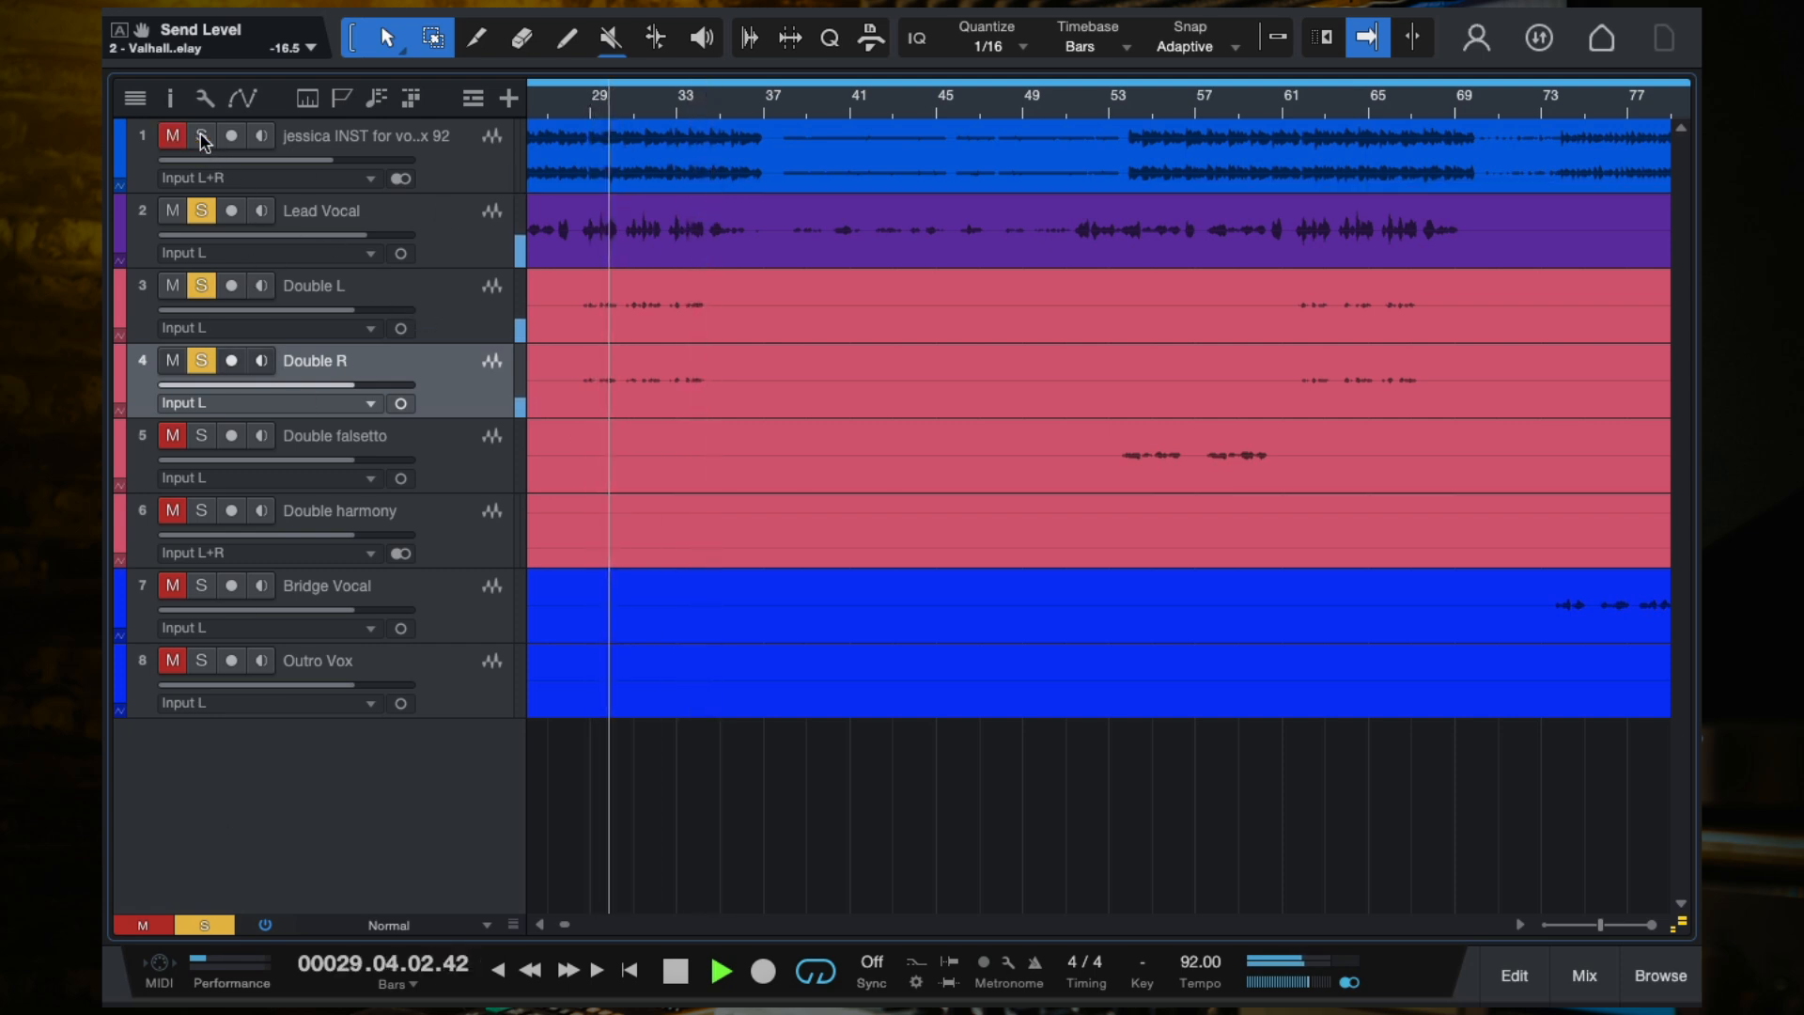
Step: Take Lead Vocal out of solo and listen to only the two doubles, stopping before bar 32
{"action": "scroll", "coordinate": [666, 432], "scroll_direction": "up", "scroll_amount": 5}
{"action": "scroll", "coordinate": [666, 432], "scroll_direction": "left", "scroll_amount": 5}
{"action": "scroll", "coordinate": [666, 432], "scroll_direction": "right", "scroll_amount": 2}
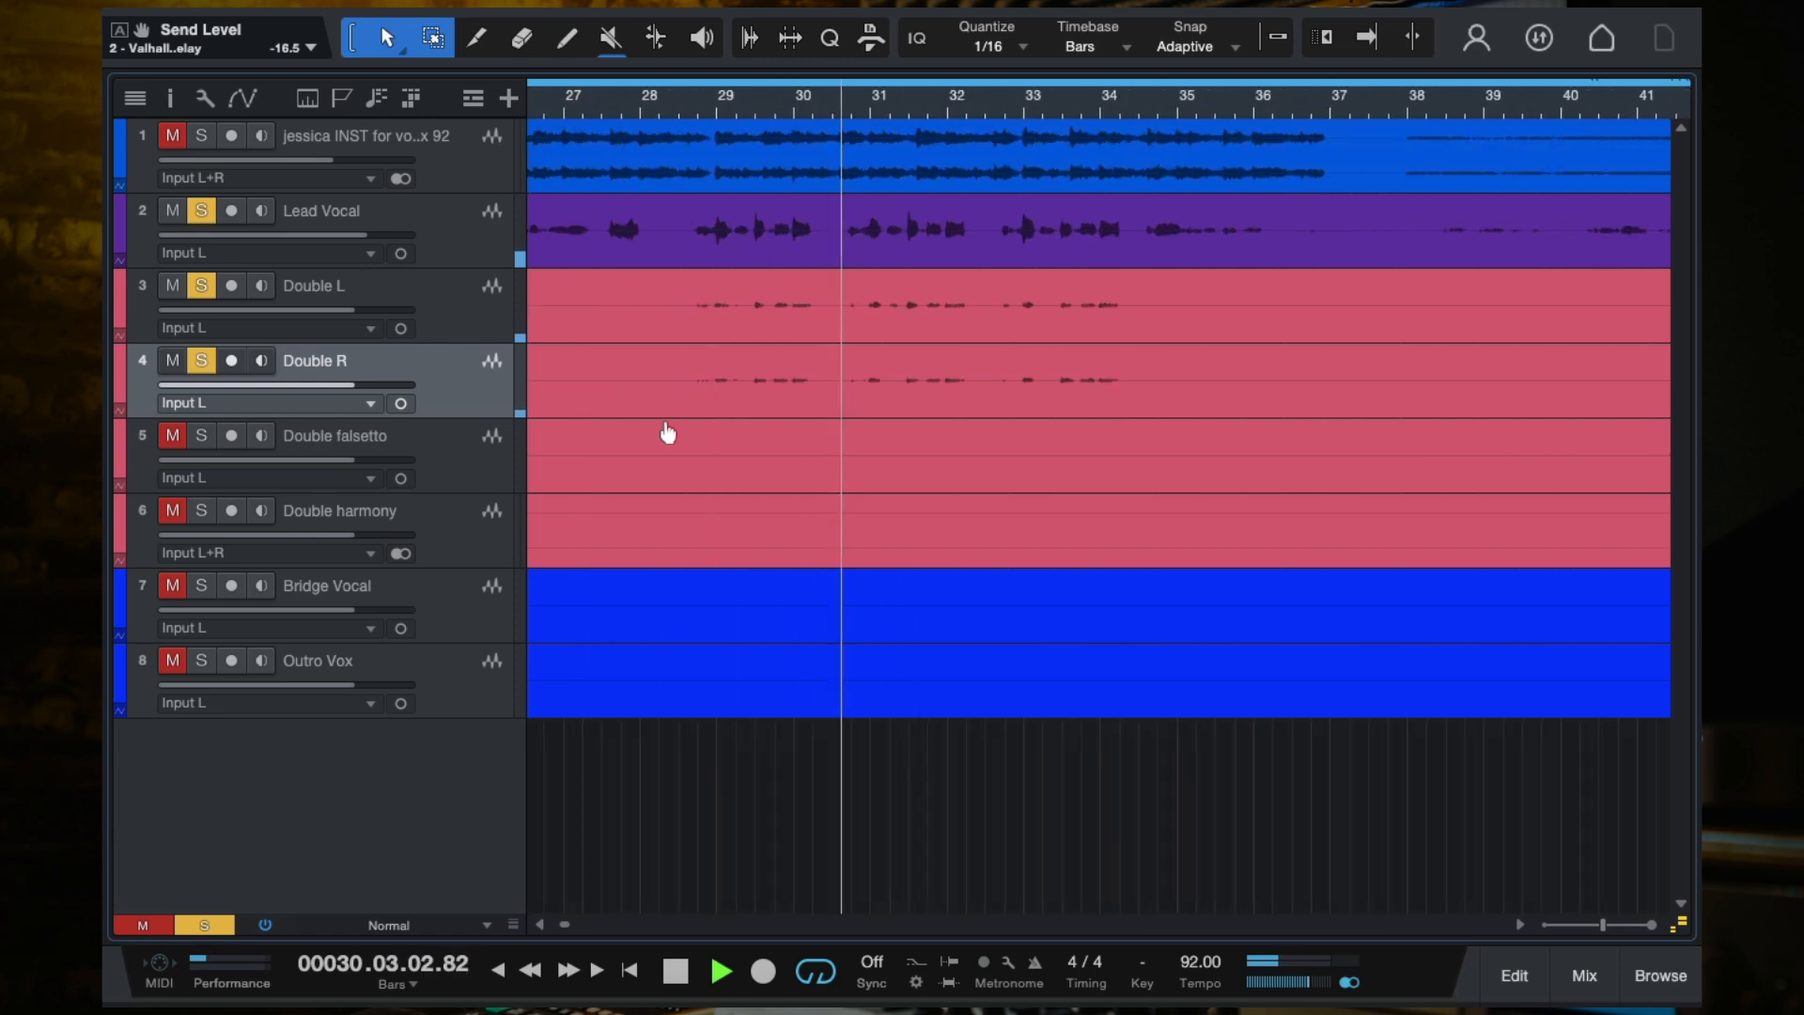
{"action": "scroll", "coordinate": [1180, 471], "scroll_direction": "up", "scroll_amount": 2}
{"action": "scroll", "coordinate": [935, 427], "scroll_direction": "left", "scroll_amount": 2}
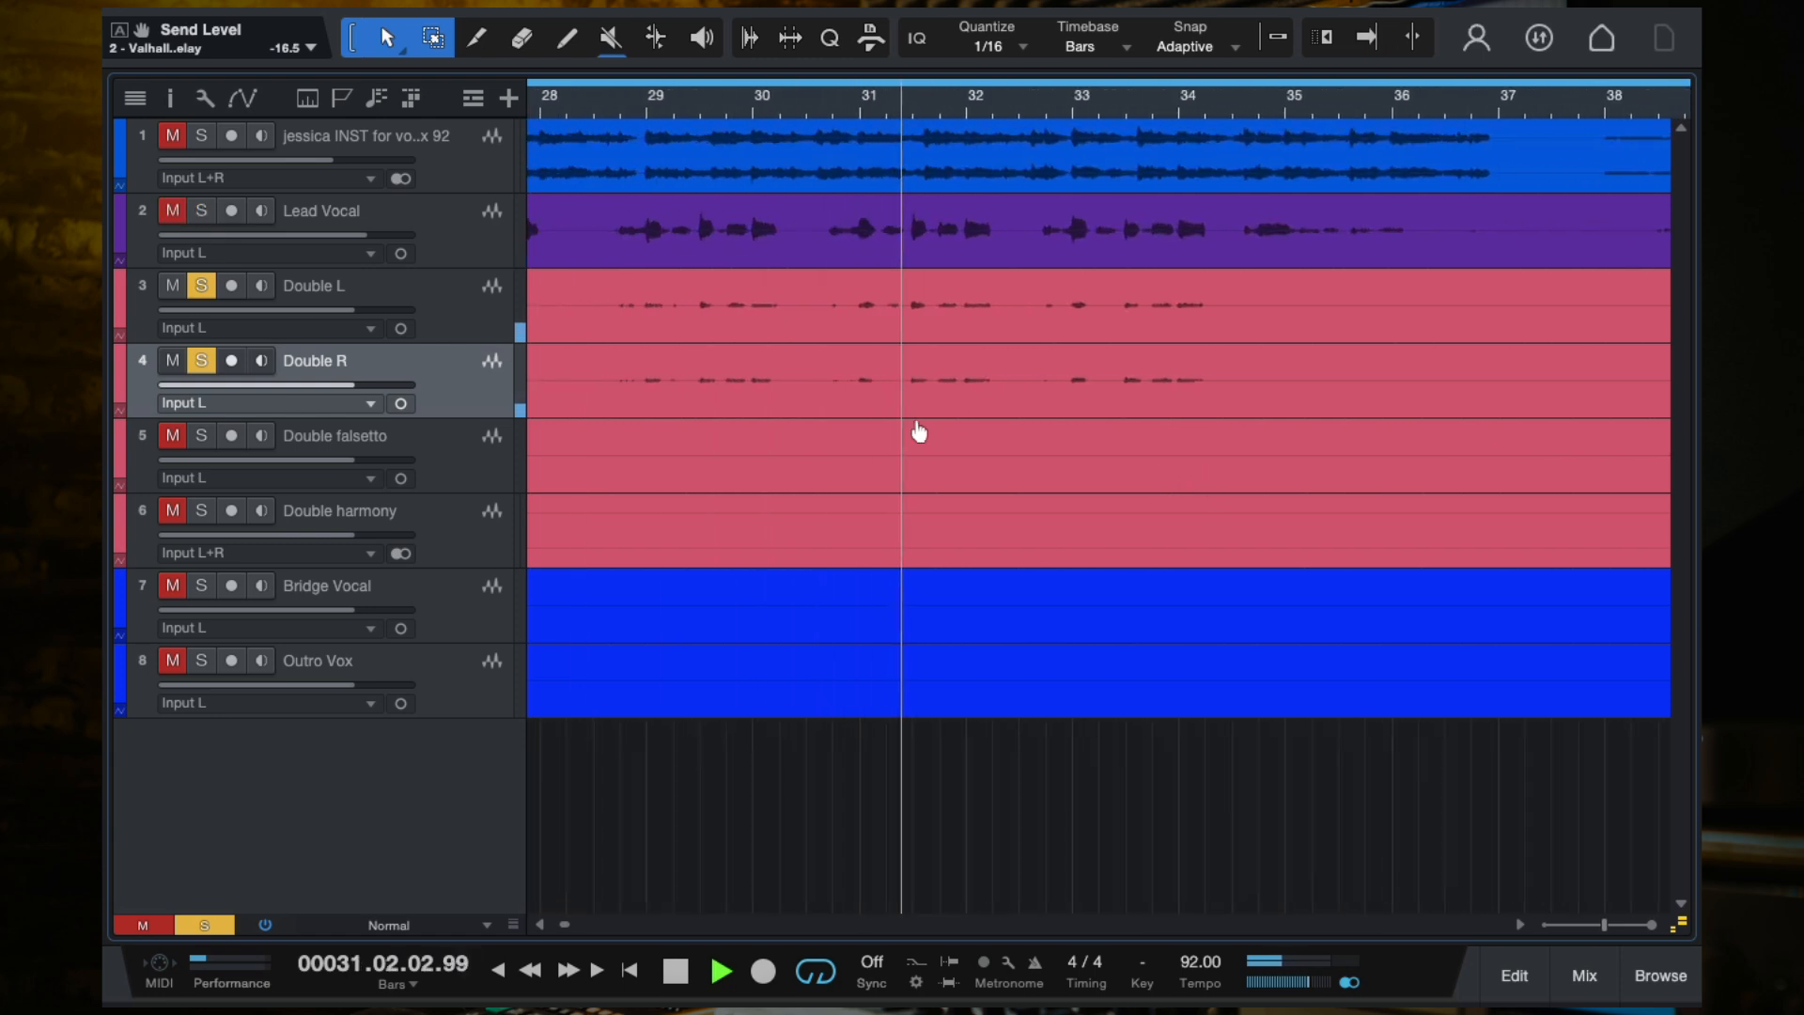
{"action": "key", "text": "space"}
{"action": "key", "text": "f"}
{"action": "scroll", "coordinate": [894, 435], "scroll_direction": "down", "scroll_amount": 3}
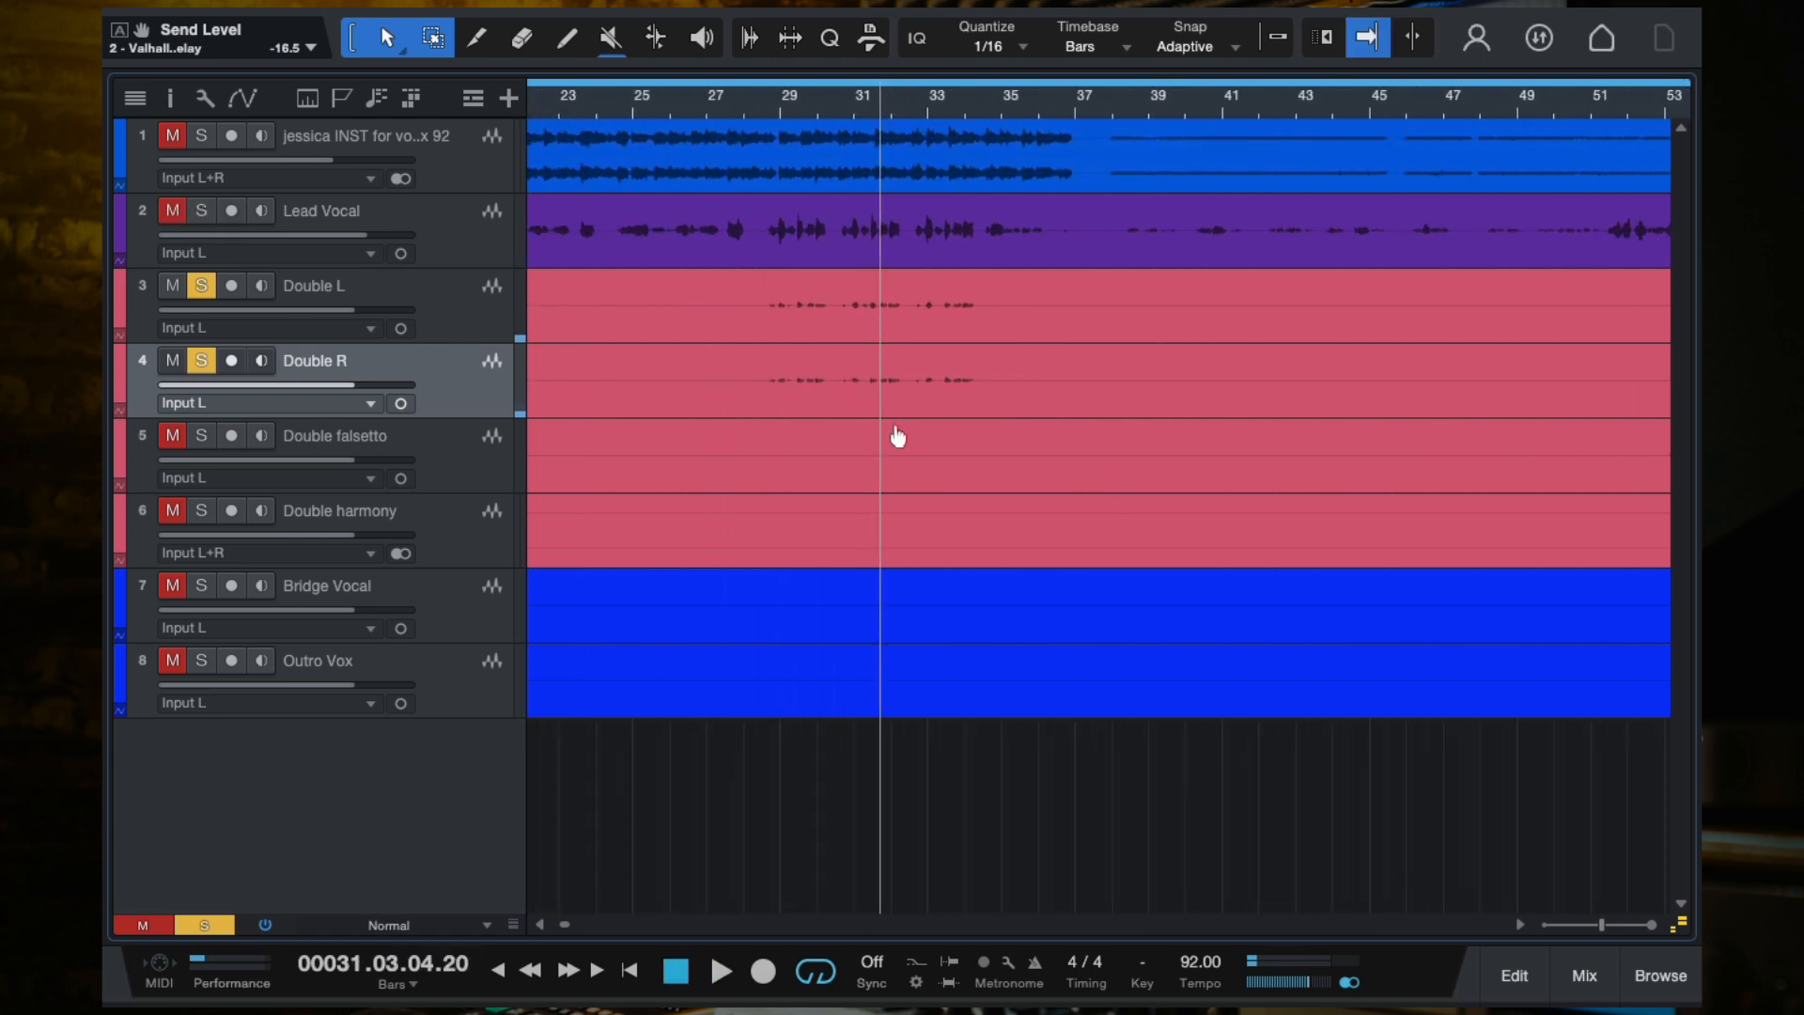
{"action": "scroll", "coordinate": [898, 435], "scroll_direction": "down", "scroll_amount": 3}
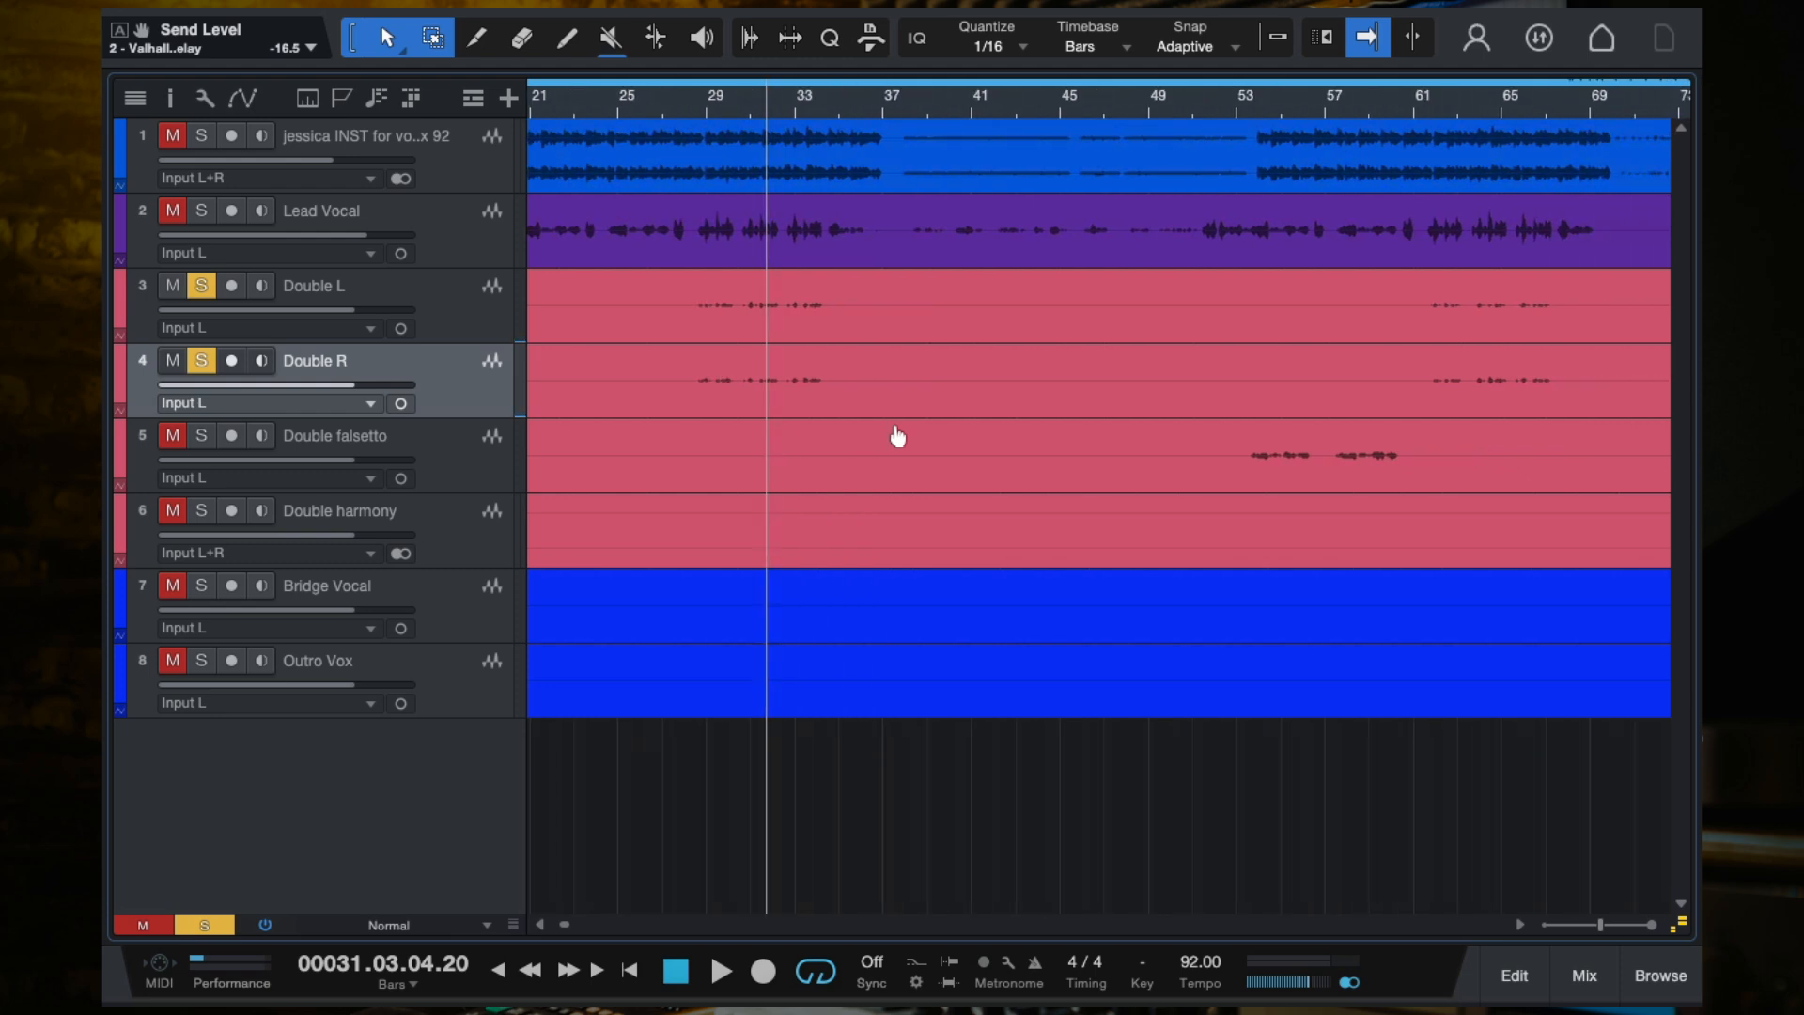
Step: Compare the Double L, Double R and Lead Vocal tracks and their waveforms around bars 29 to 34
{"action": "left_click", "coordinate": [465, 324]}
{"action": "left_click", "coordinate": [460, 374]}
{"action": "left_click", "coordinate": [465, 319]}
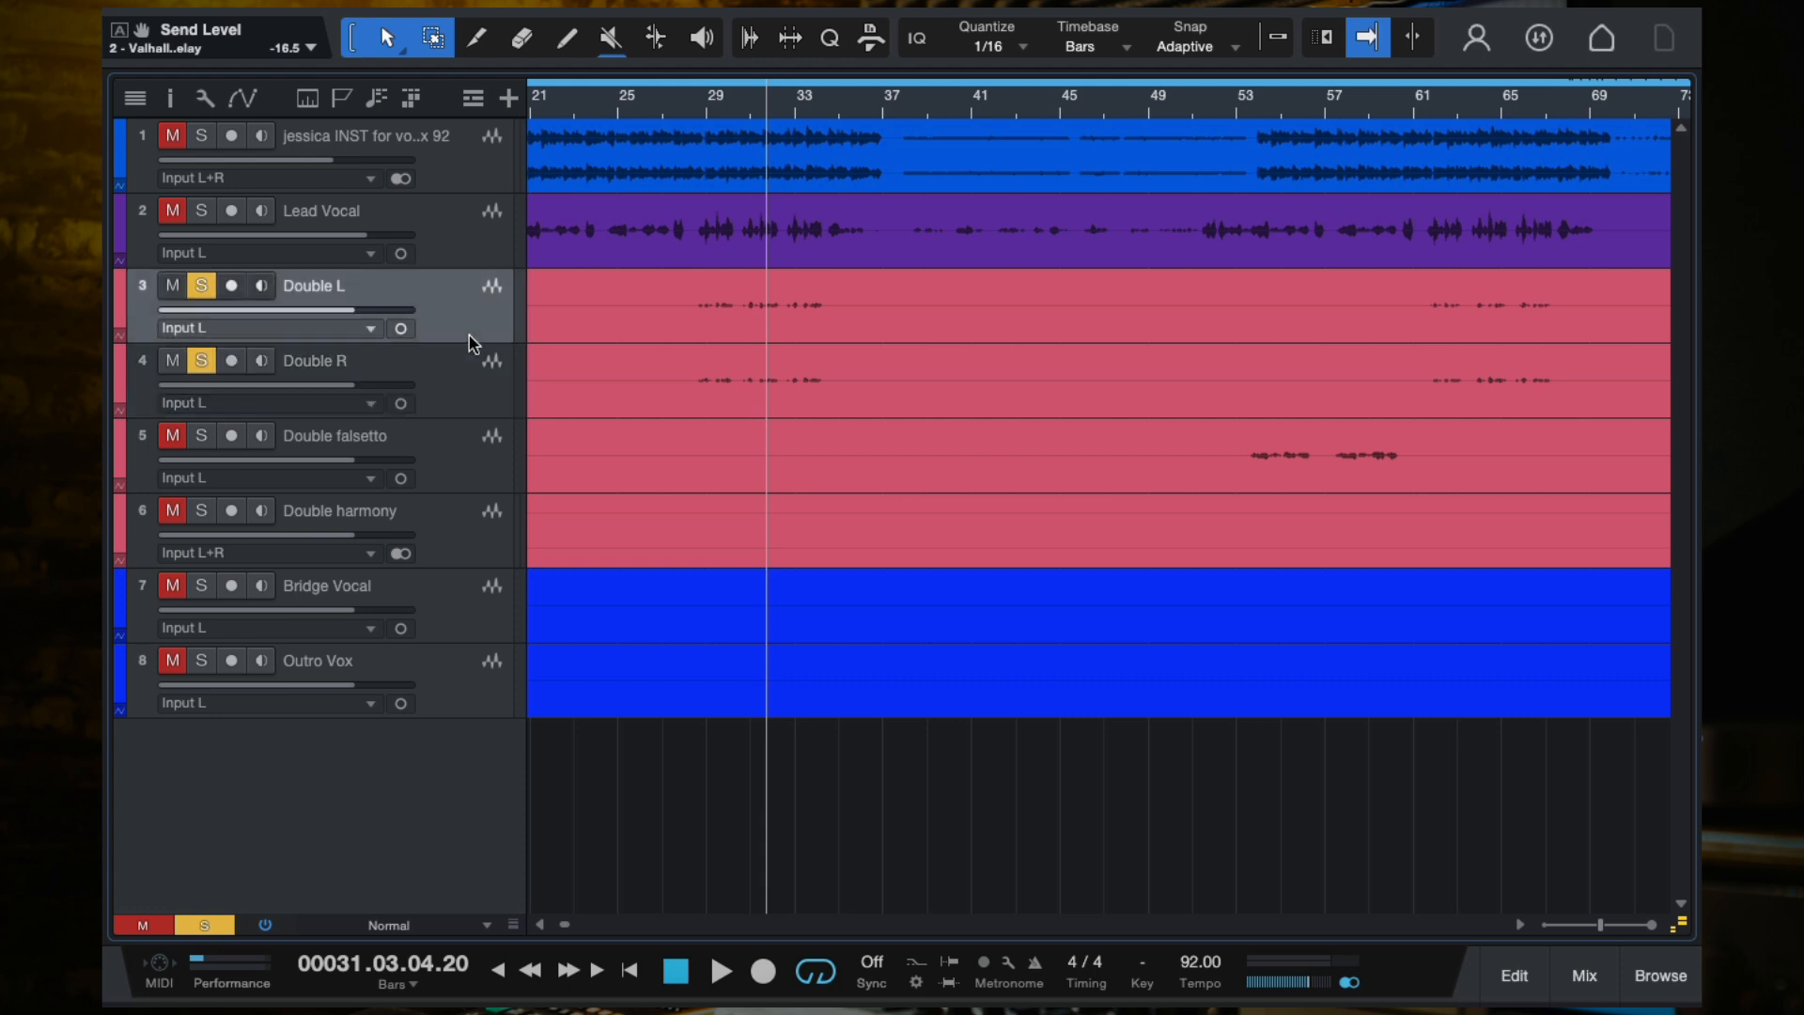
{"action": "left_click", "coordinate": [723, 324]}
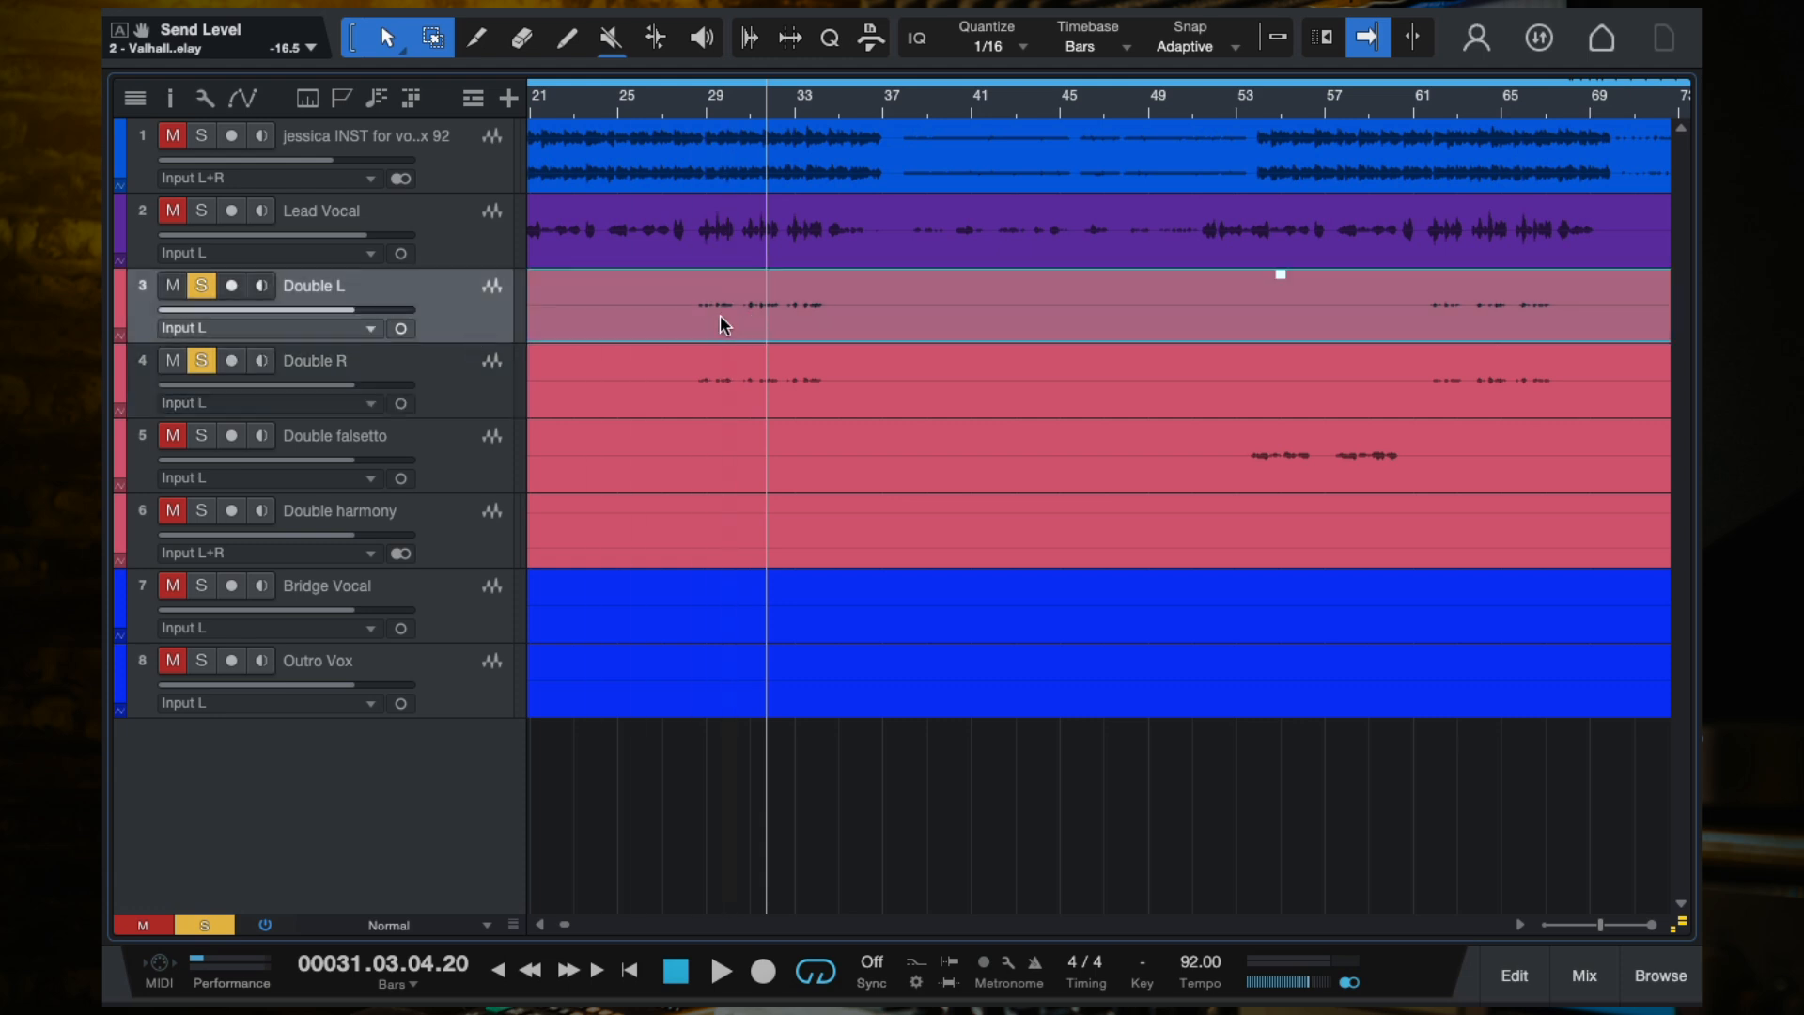
{"action": "left_click", "coordinate": [731, 411]}
{"action": "scroll", "coordinate": [785, 381], "scroll_direction": "up", "scroll_amount": 6}
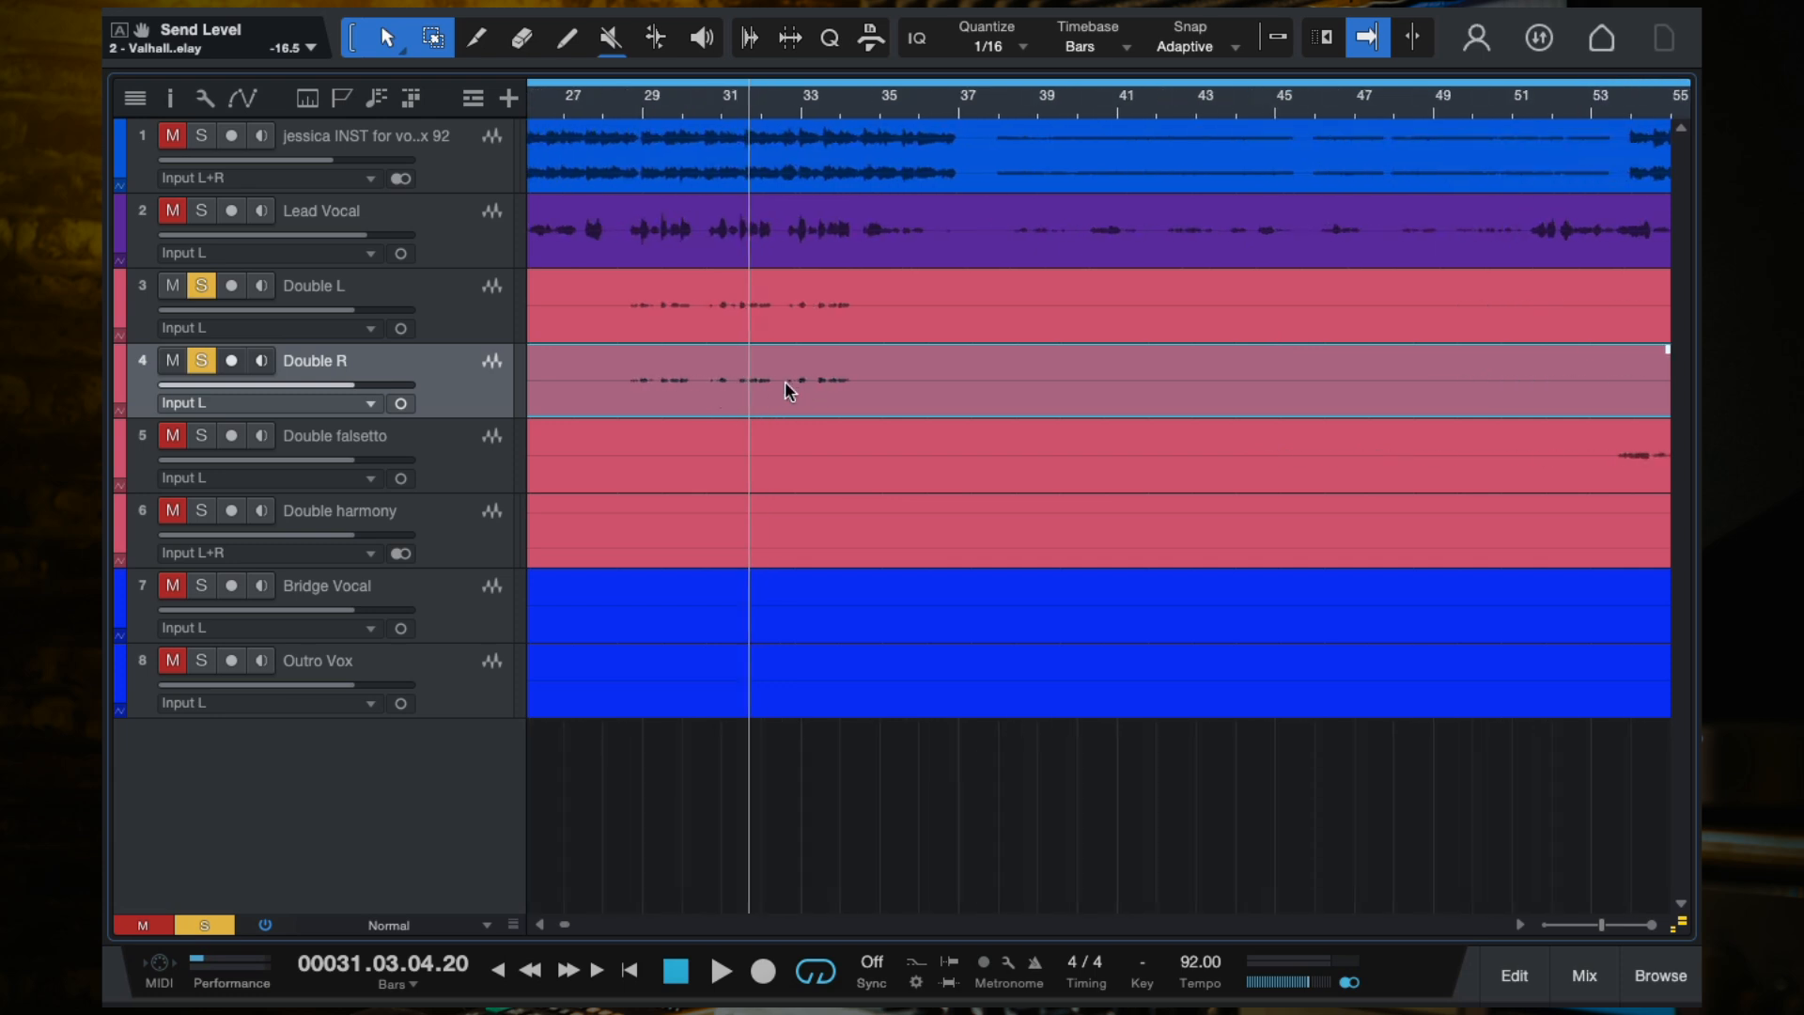
{"action": "left_click", "coordinate": [731, 318]}
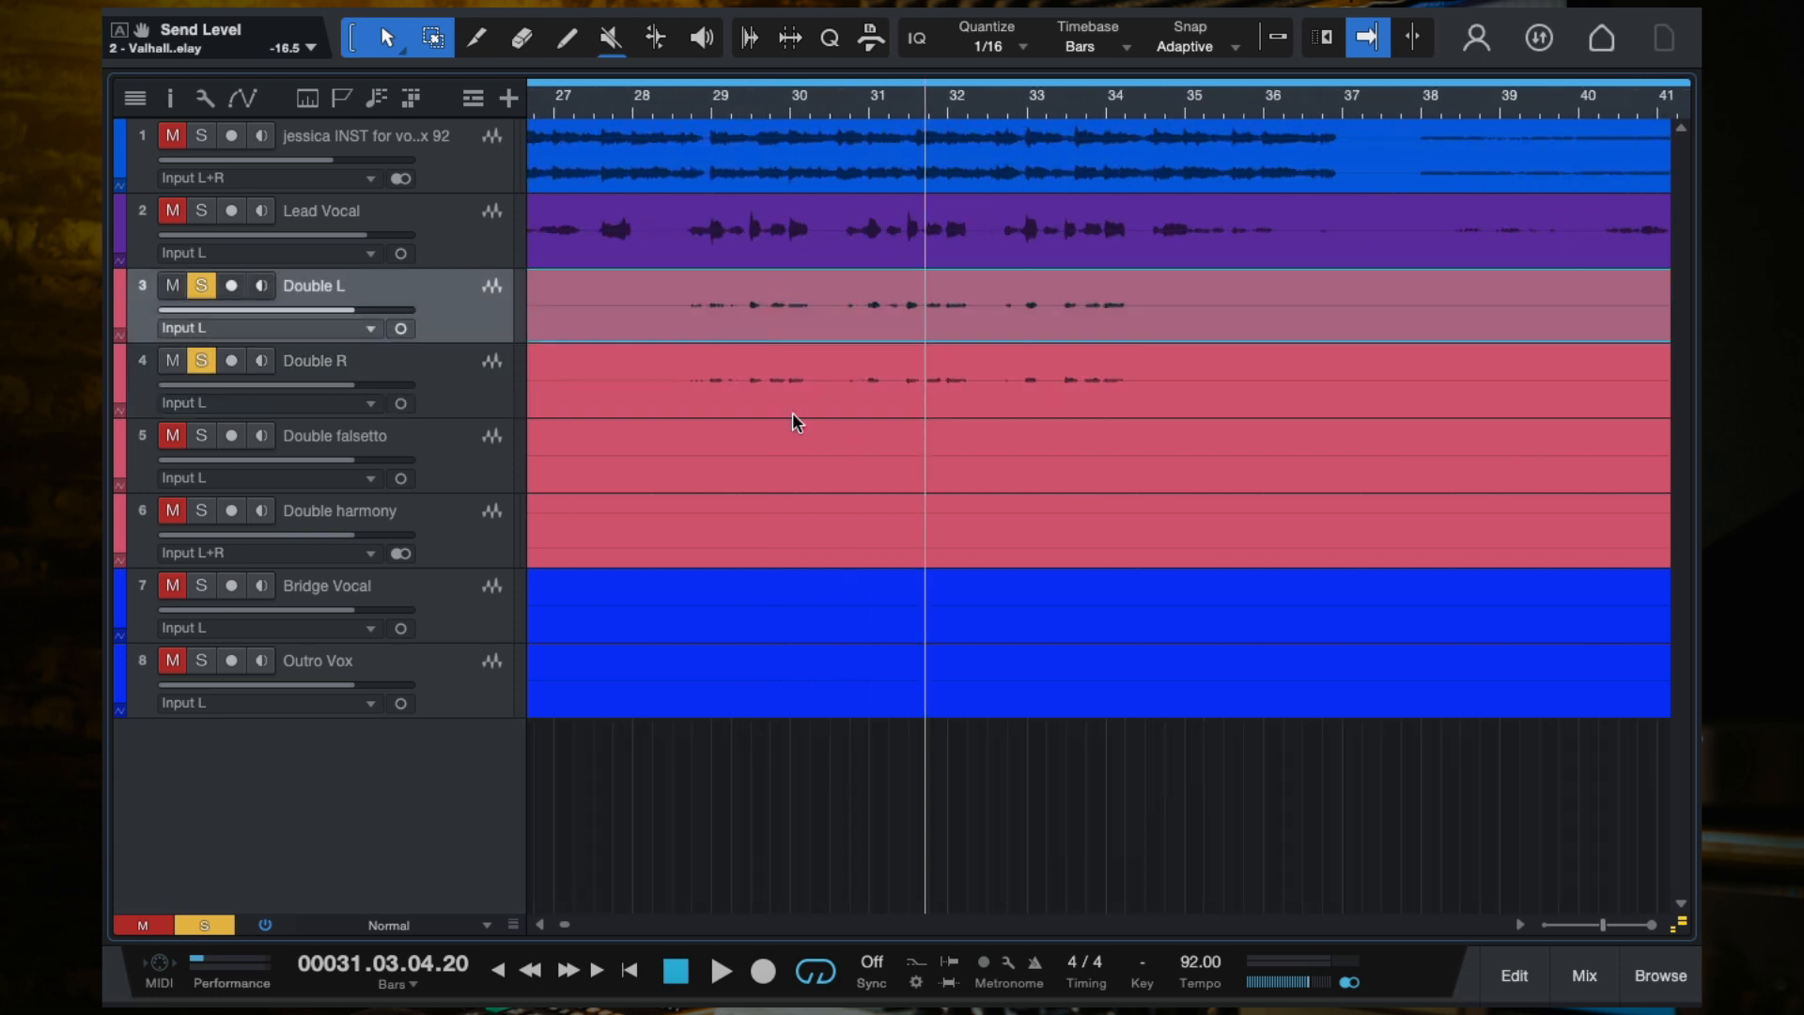
{"action": "left_click", "coordinate": [463, 248]}
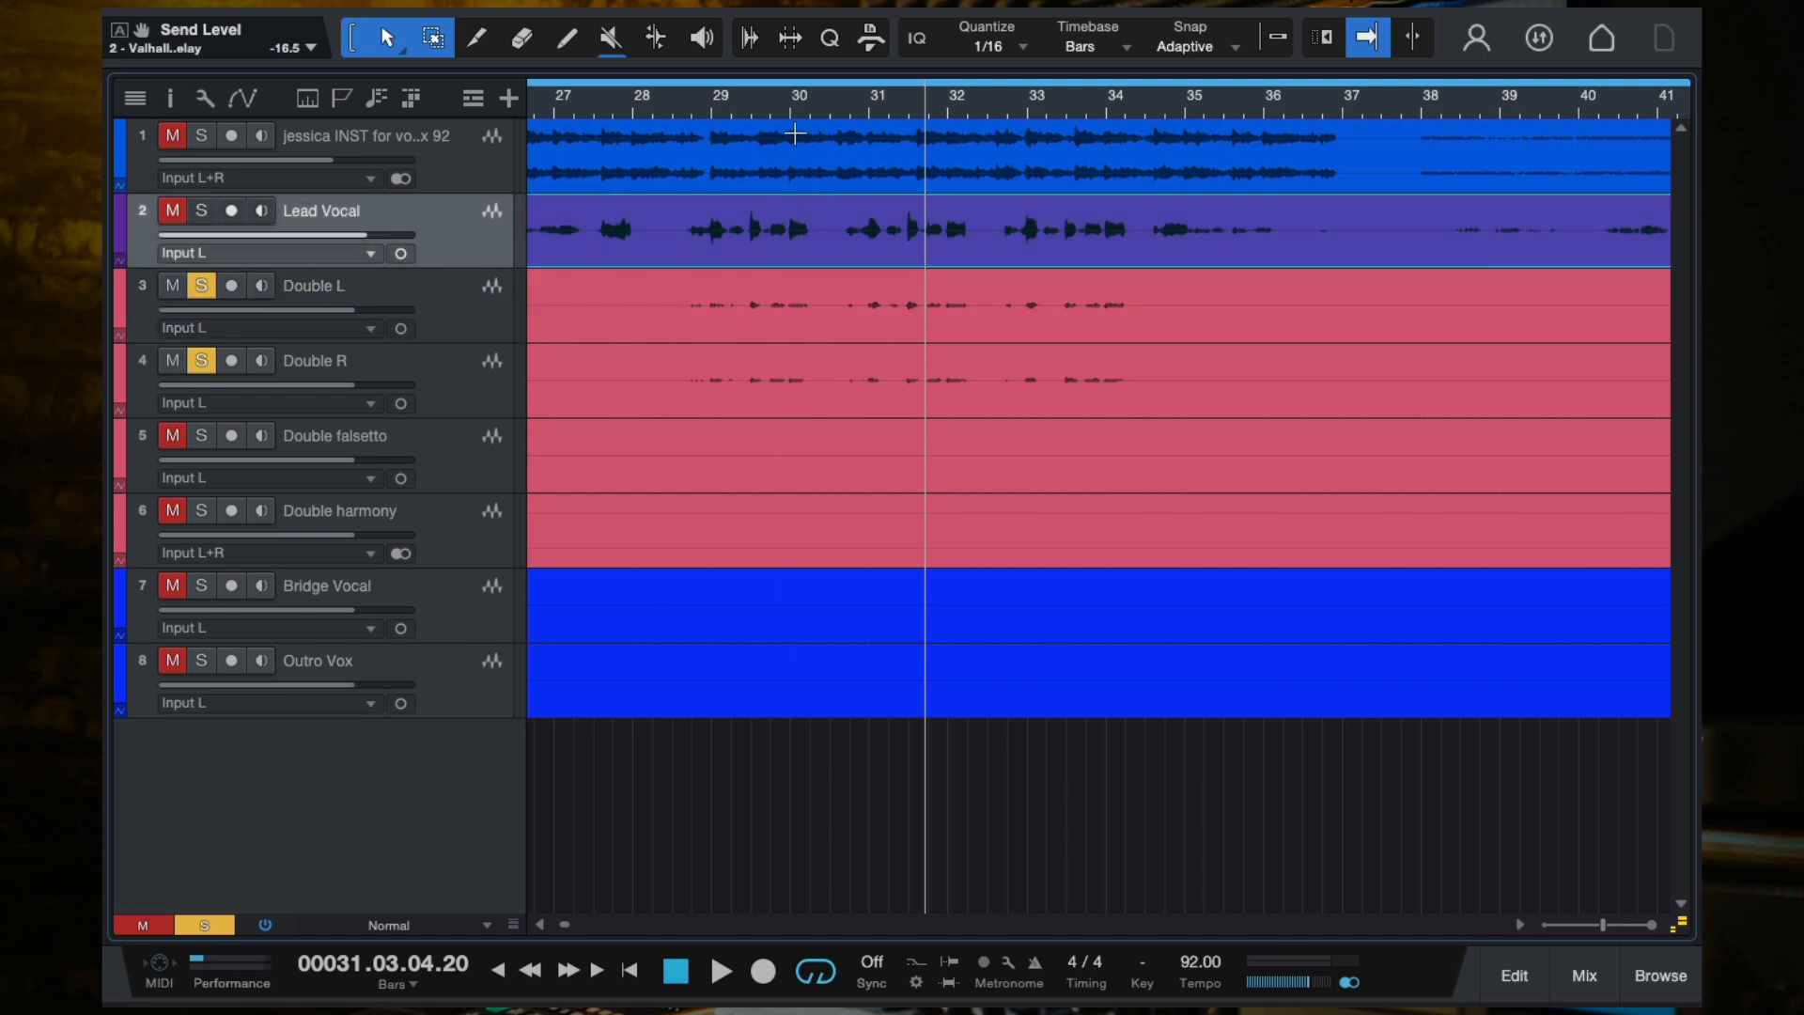
{"action": "left_click", "coordinate": [455, 320]}
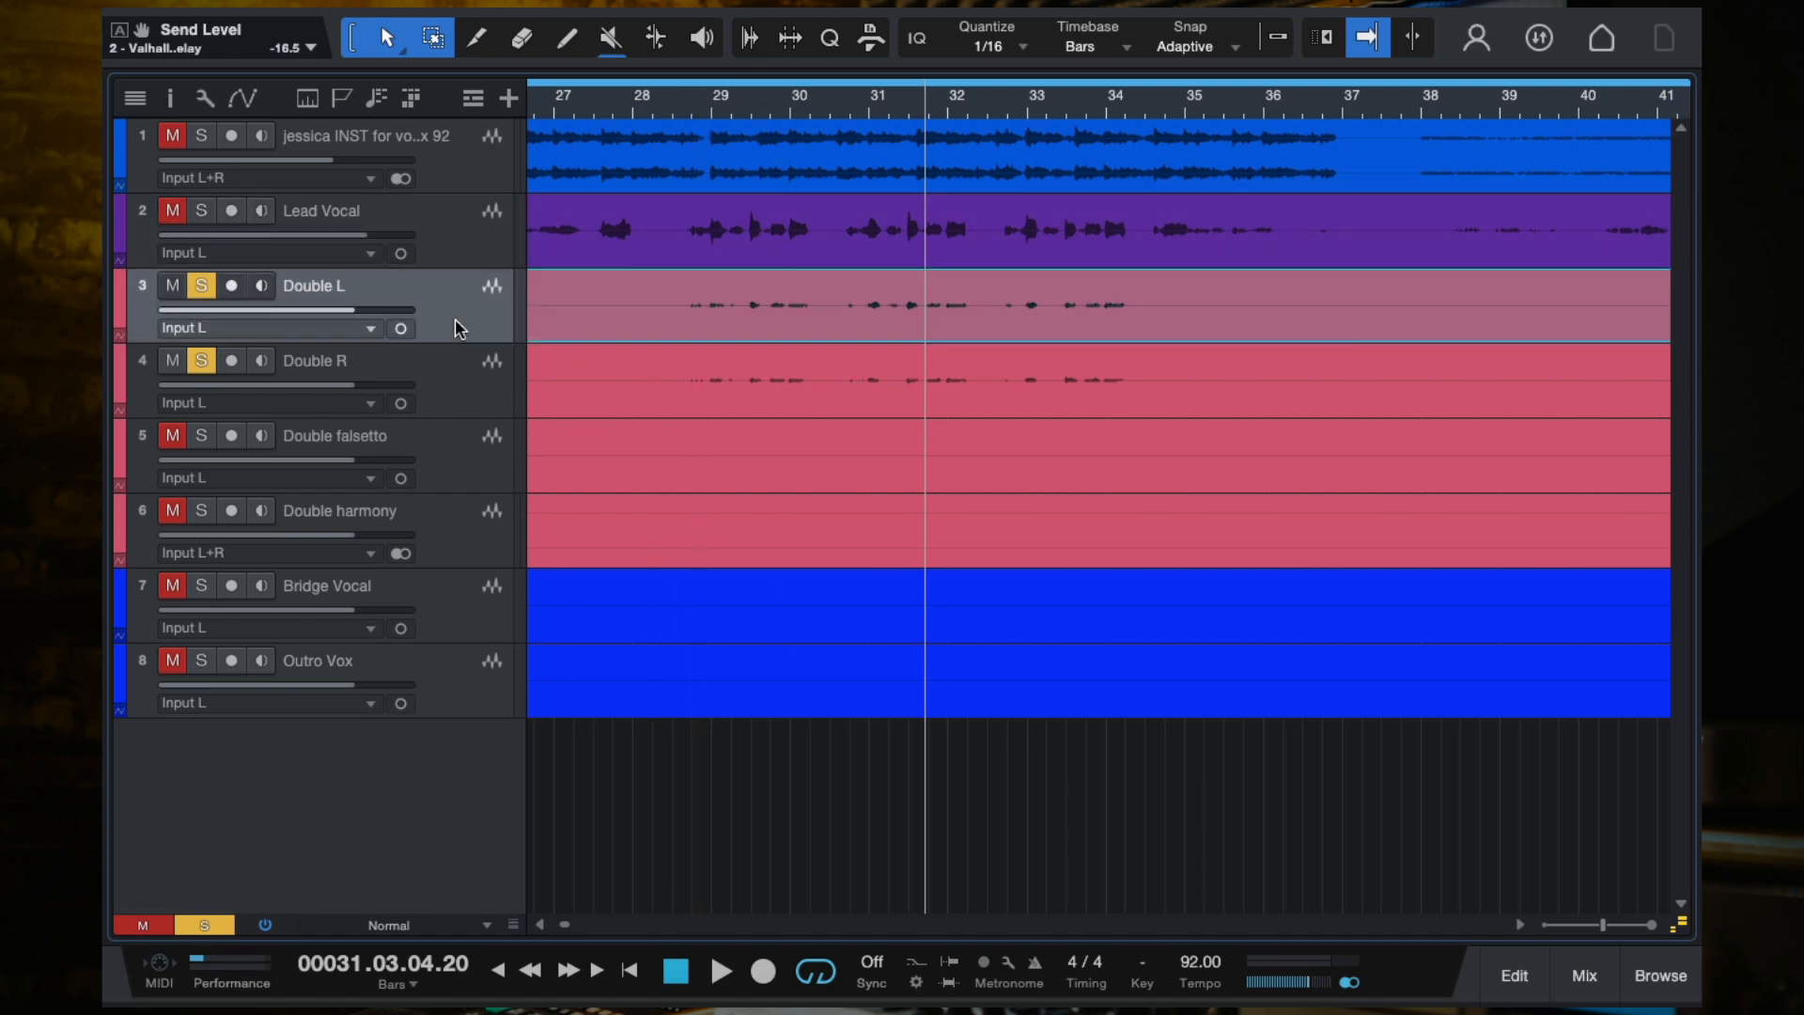
{"action": "left_click", "coordinate": [452, 405]}
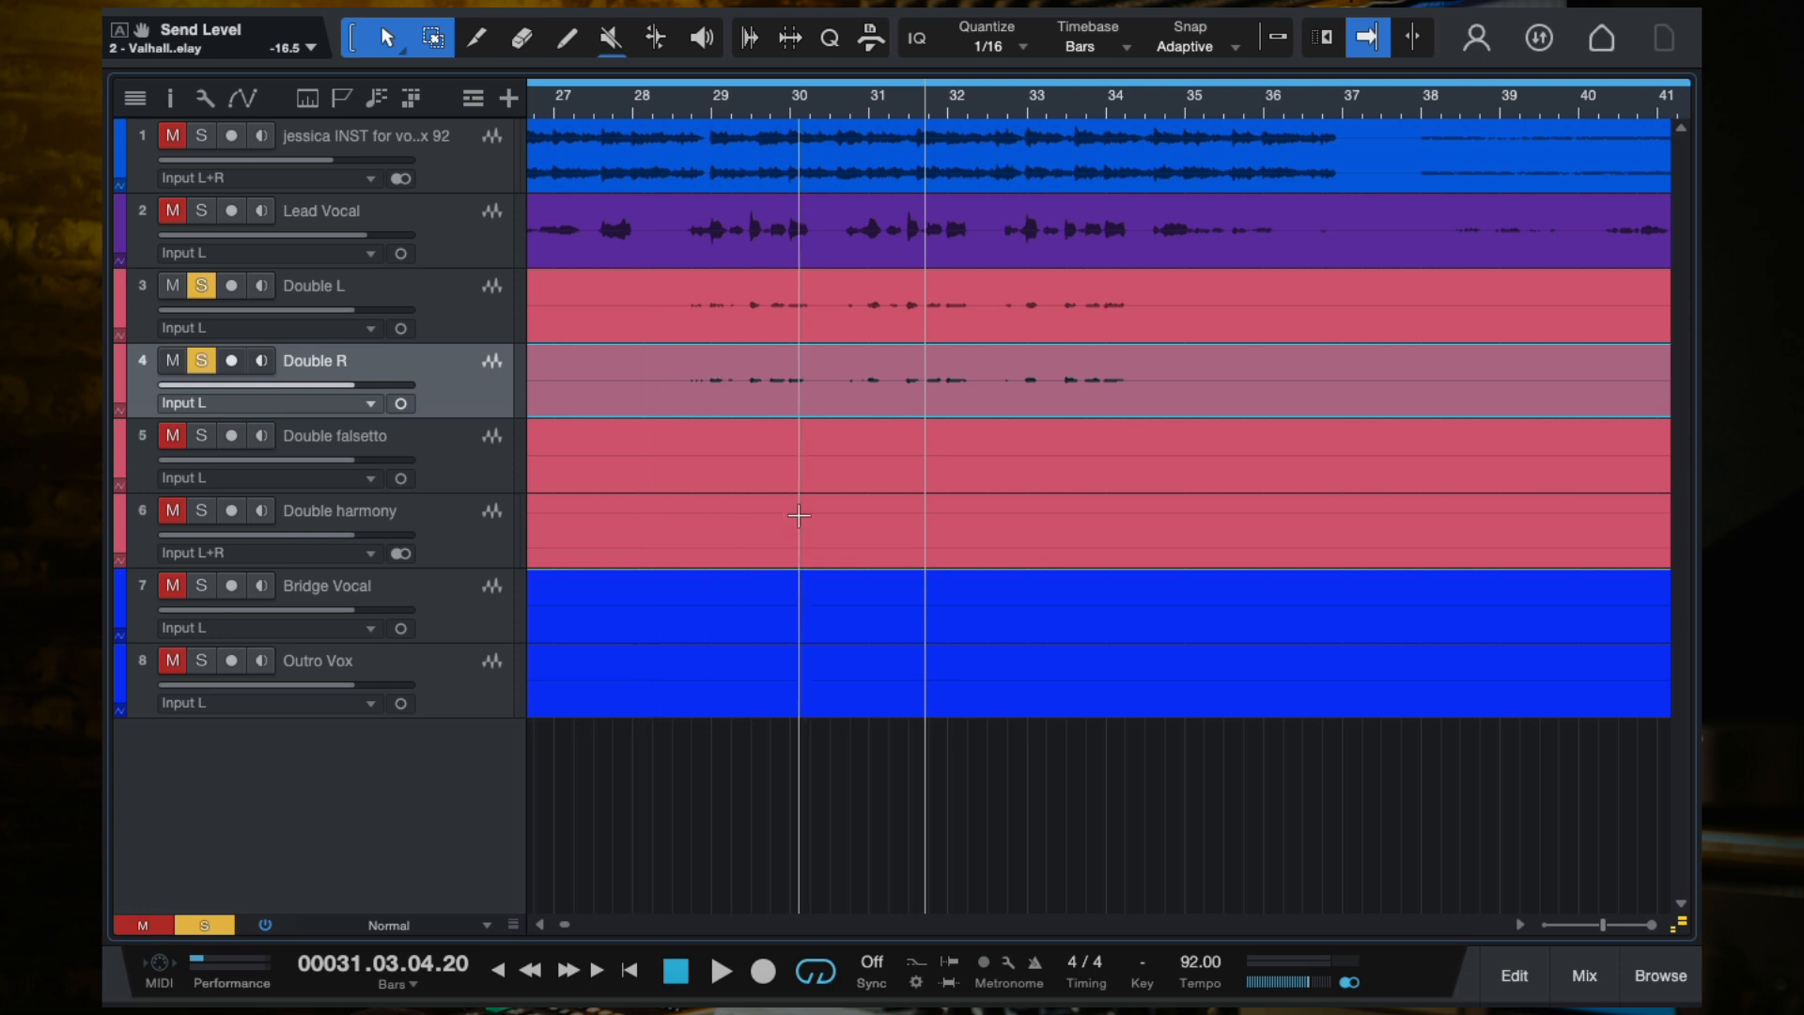
Step: Select the Lead Vocal track and clear the solo on all tracks
{"action": "scroll", "coordinate": [798, 514], "scroll_direction": "down", "scroll_amount": 10}
{"action": "scroll", "coordinate": [798, 514], "scroll_direction": "right", "scroll_amount": 2}
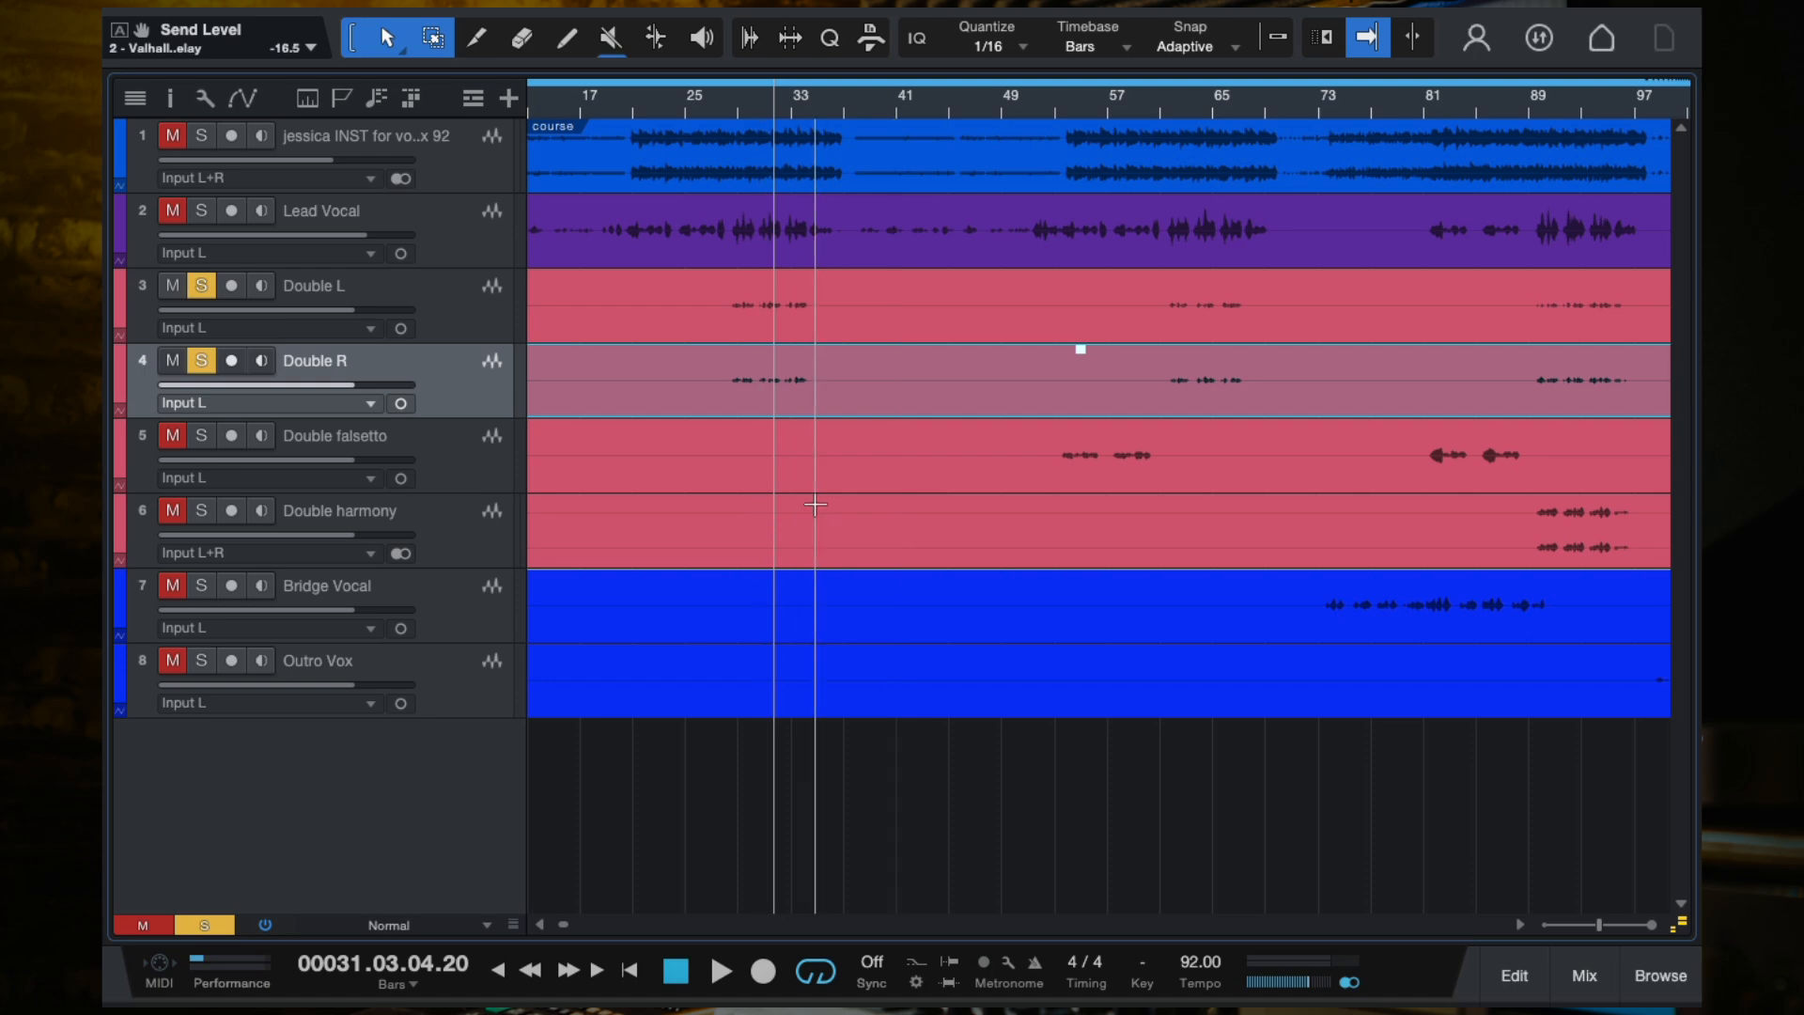
{"action": "key", "text": "w"}
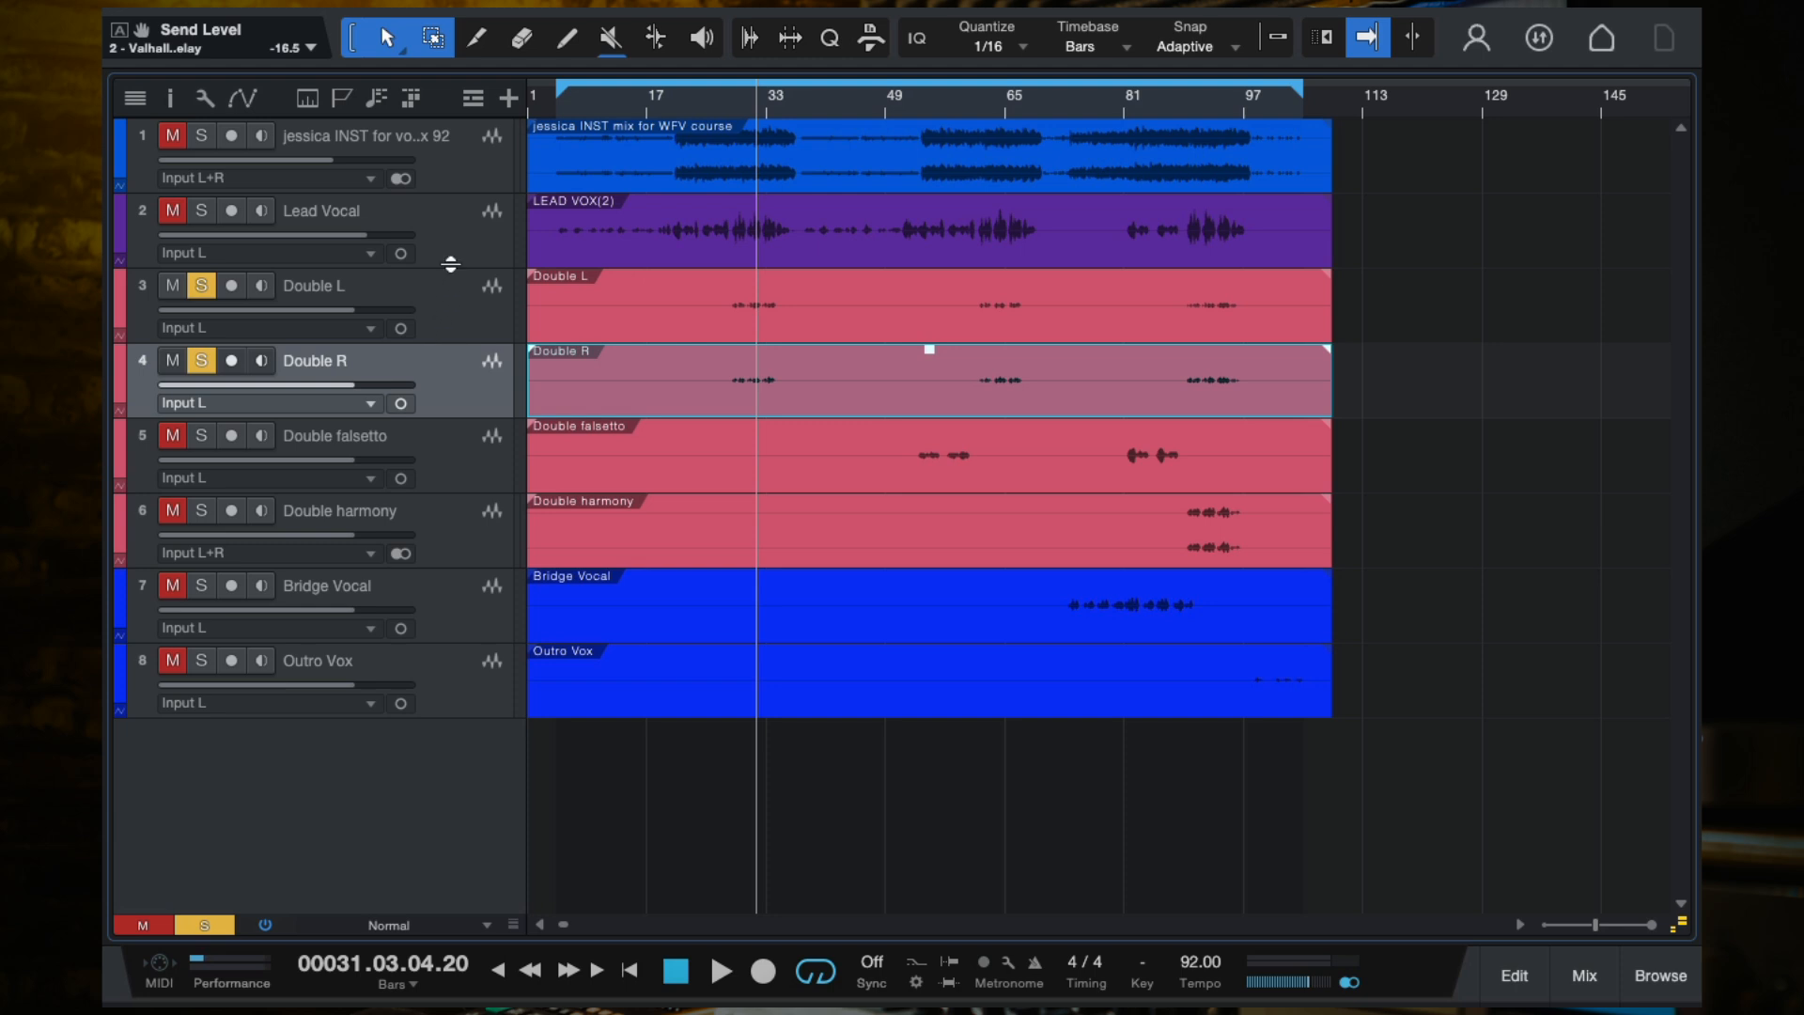
{"action": "left_click", "coordinate": [450, 226]}
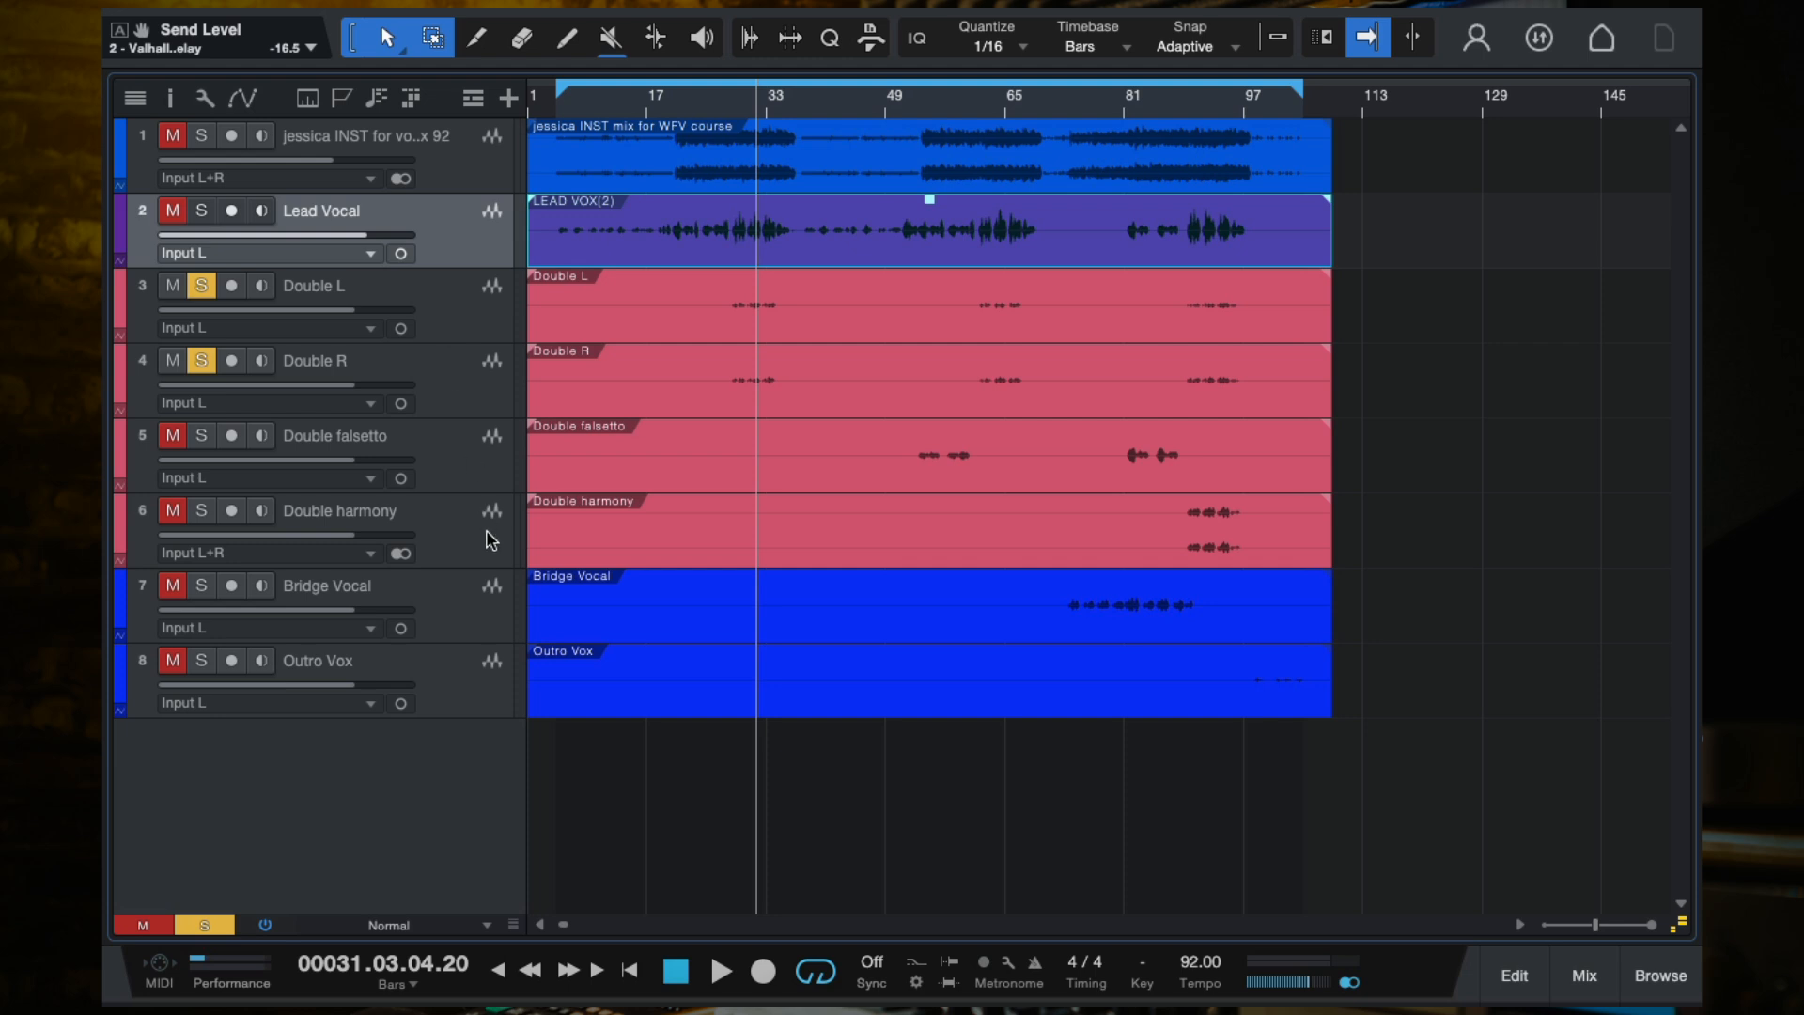
{"action": "left_click", "coordinate": [205, 926]}
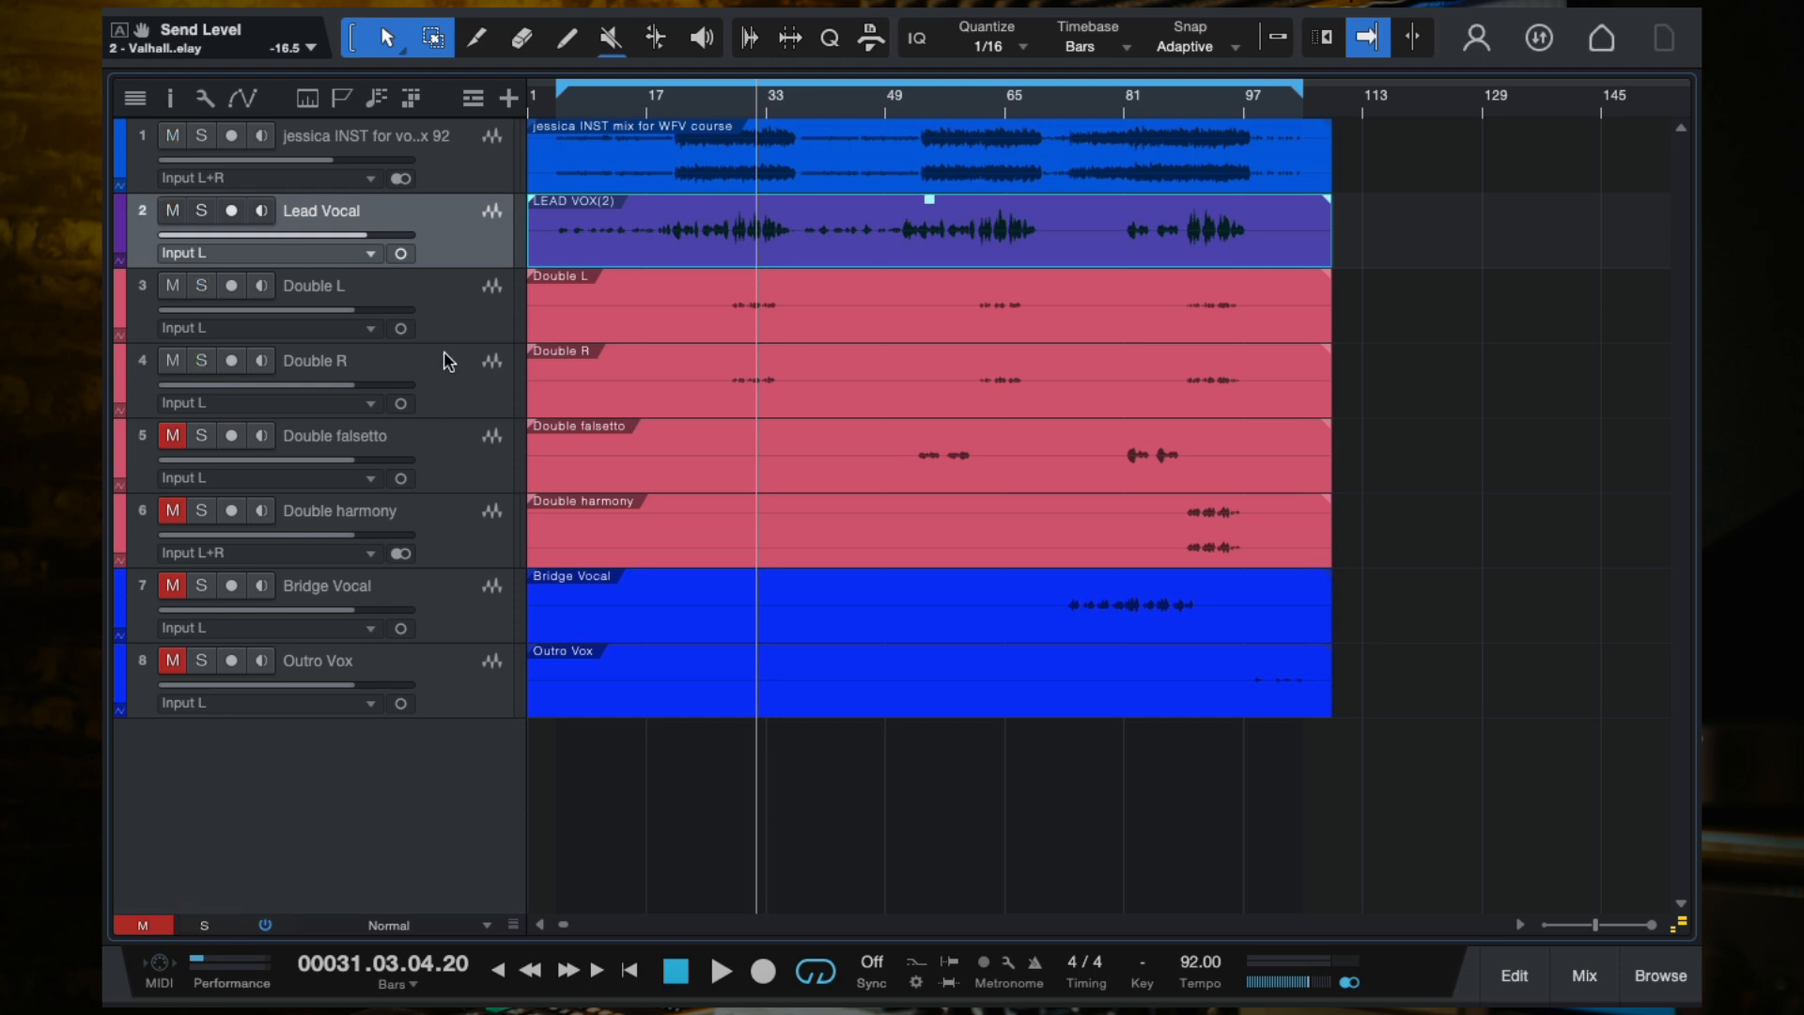
Step: Examine the Double L and Double R tracks and where their phrases line up with the Lead Vocal across the song
{"action": "left_click", "coordinate": [470, 327]}
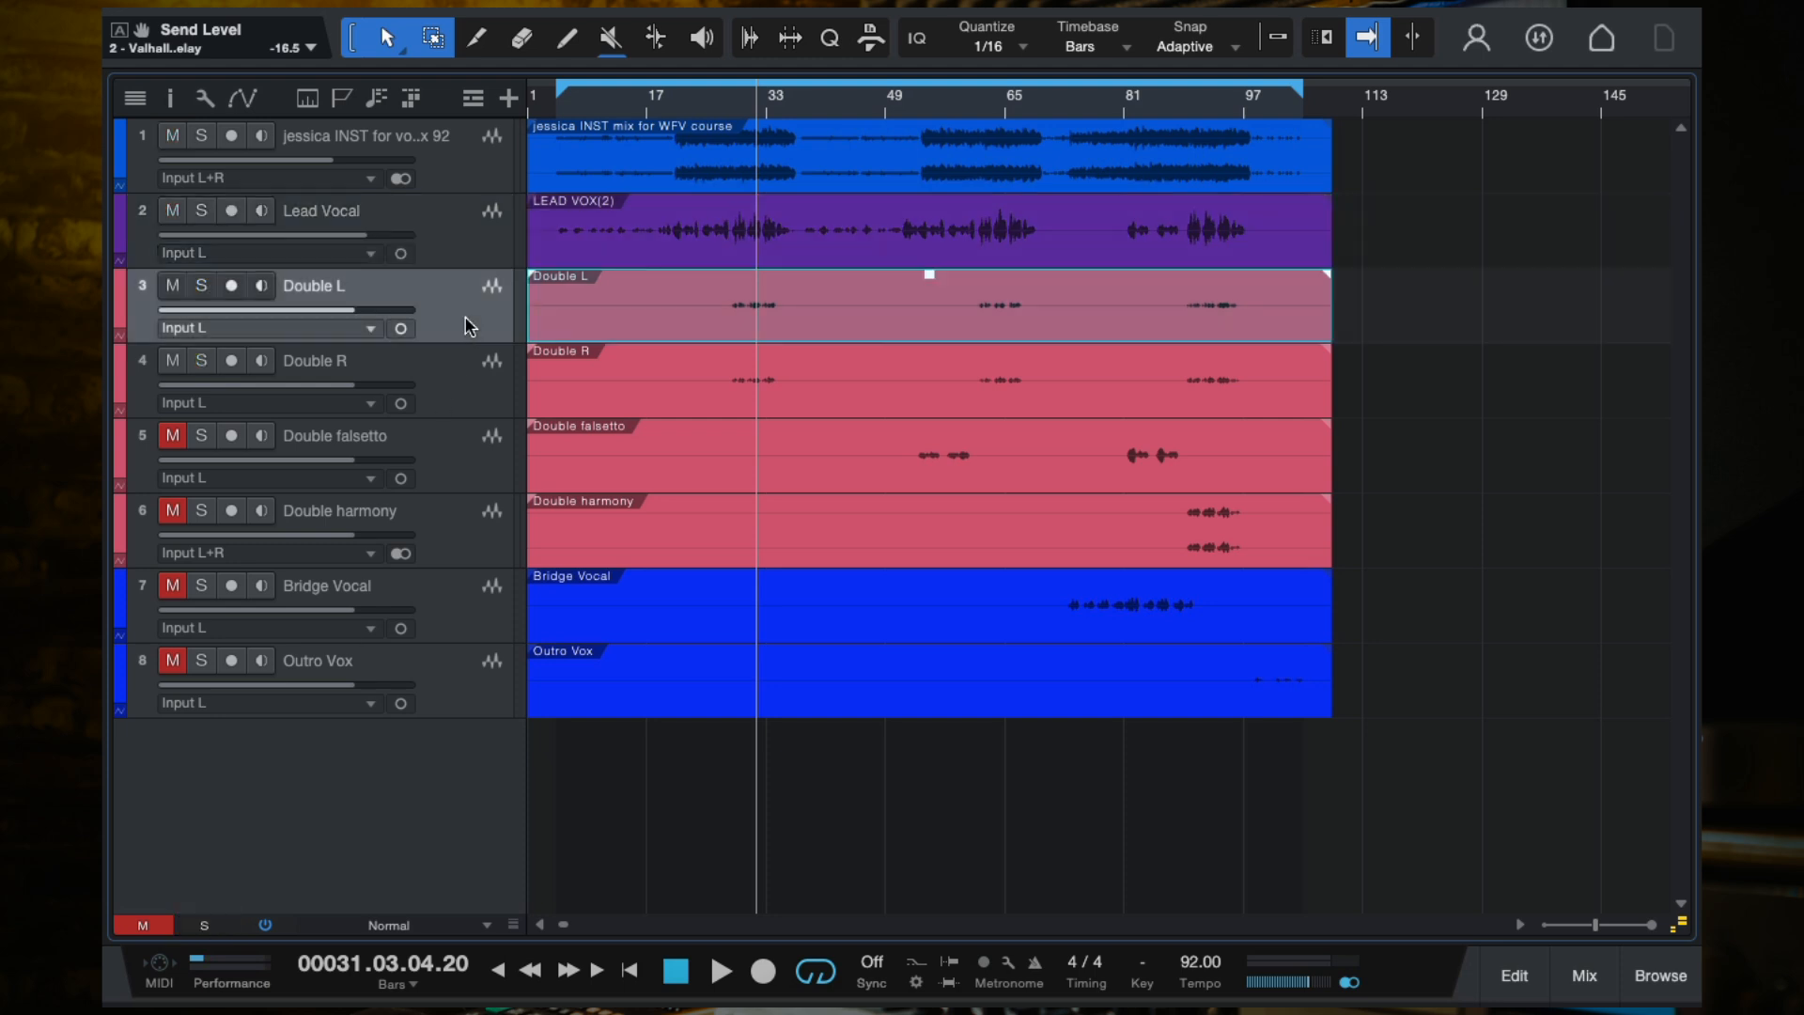
{"action": "scroll", "coordinate": [757, 363], "scroll_direction": "up", "scroll_amount": 5}
{"action": "scroll", "coordinate": [759, 364], "scroll_direction": "down", "scroll_amount": 1}
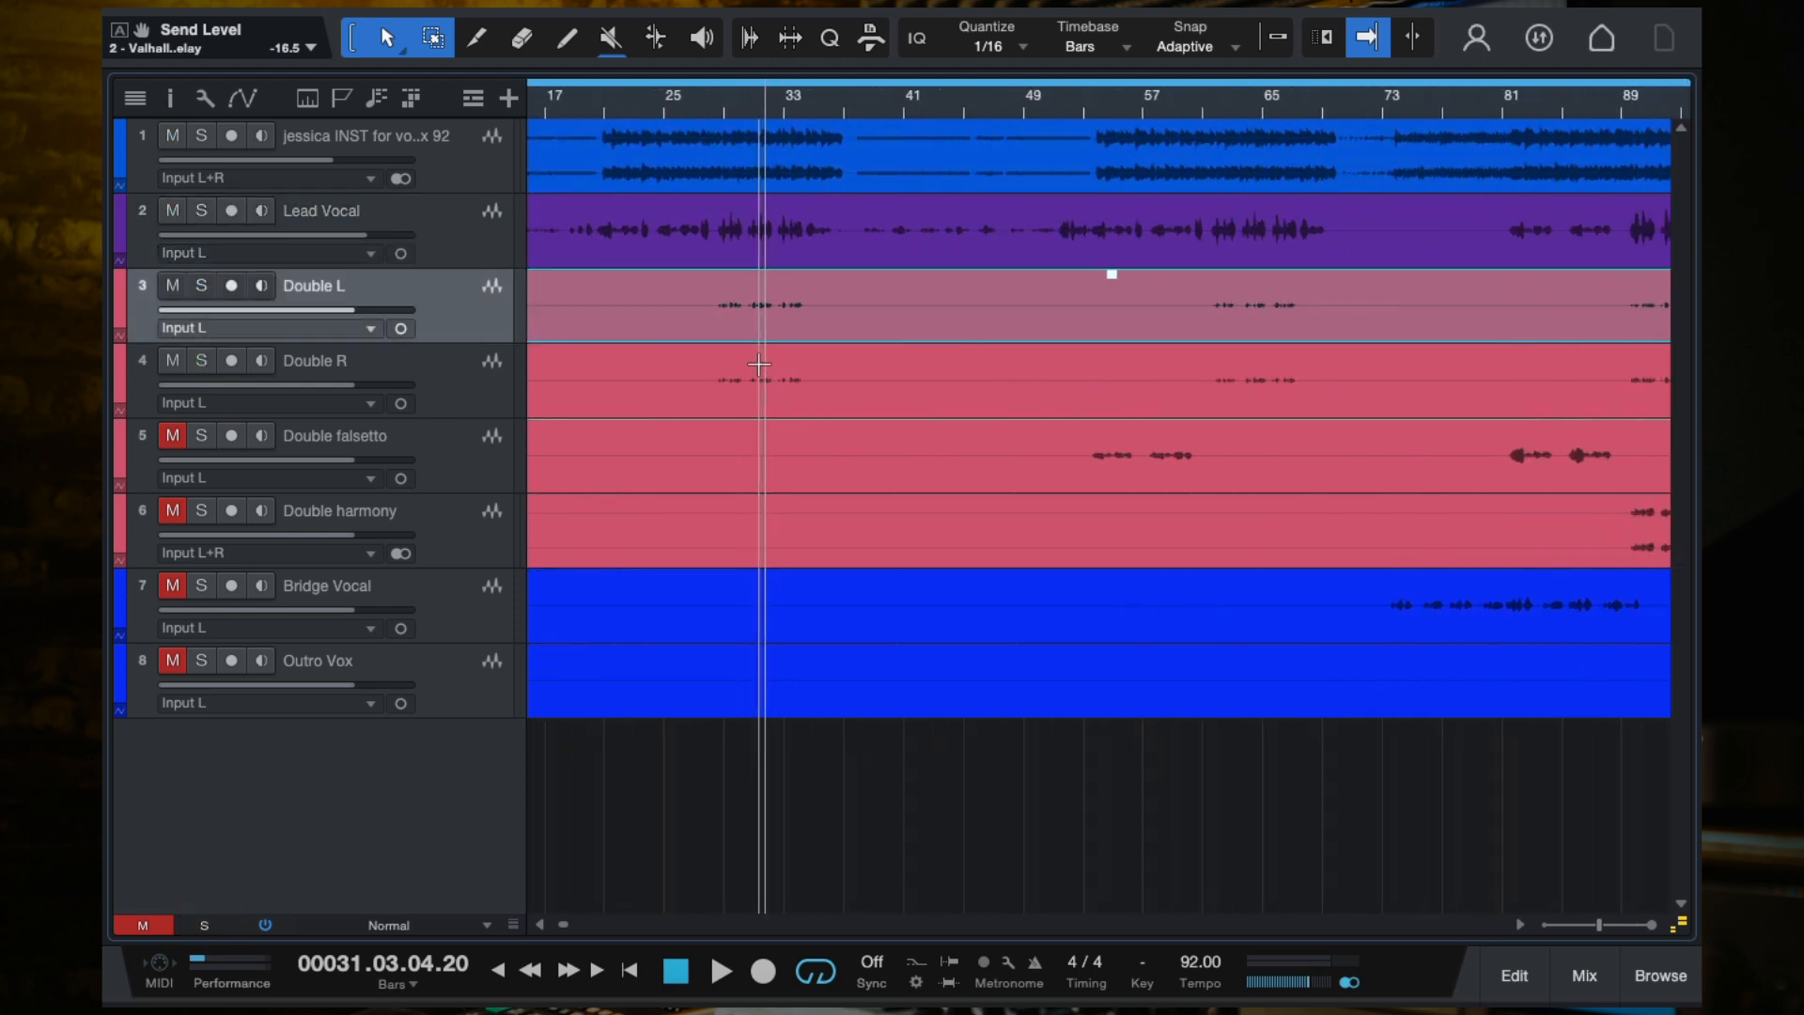
{"action": "scroll", "coordinate": [759, 364], "scroll_direction": "up", "scroll_amount": 3}
{"action": "scroll", "coordinate": [1457, 365], "scroll_direction": "down", "scroll_amount": 4}
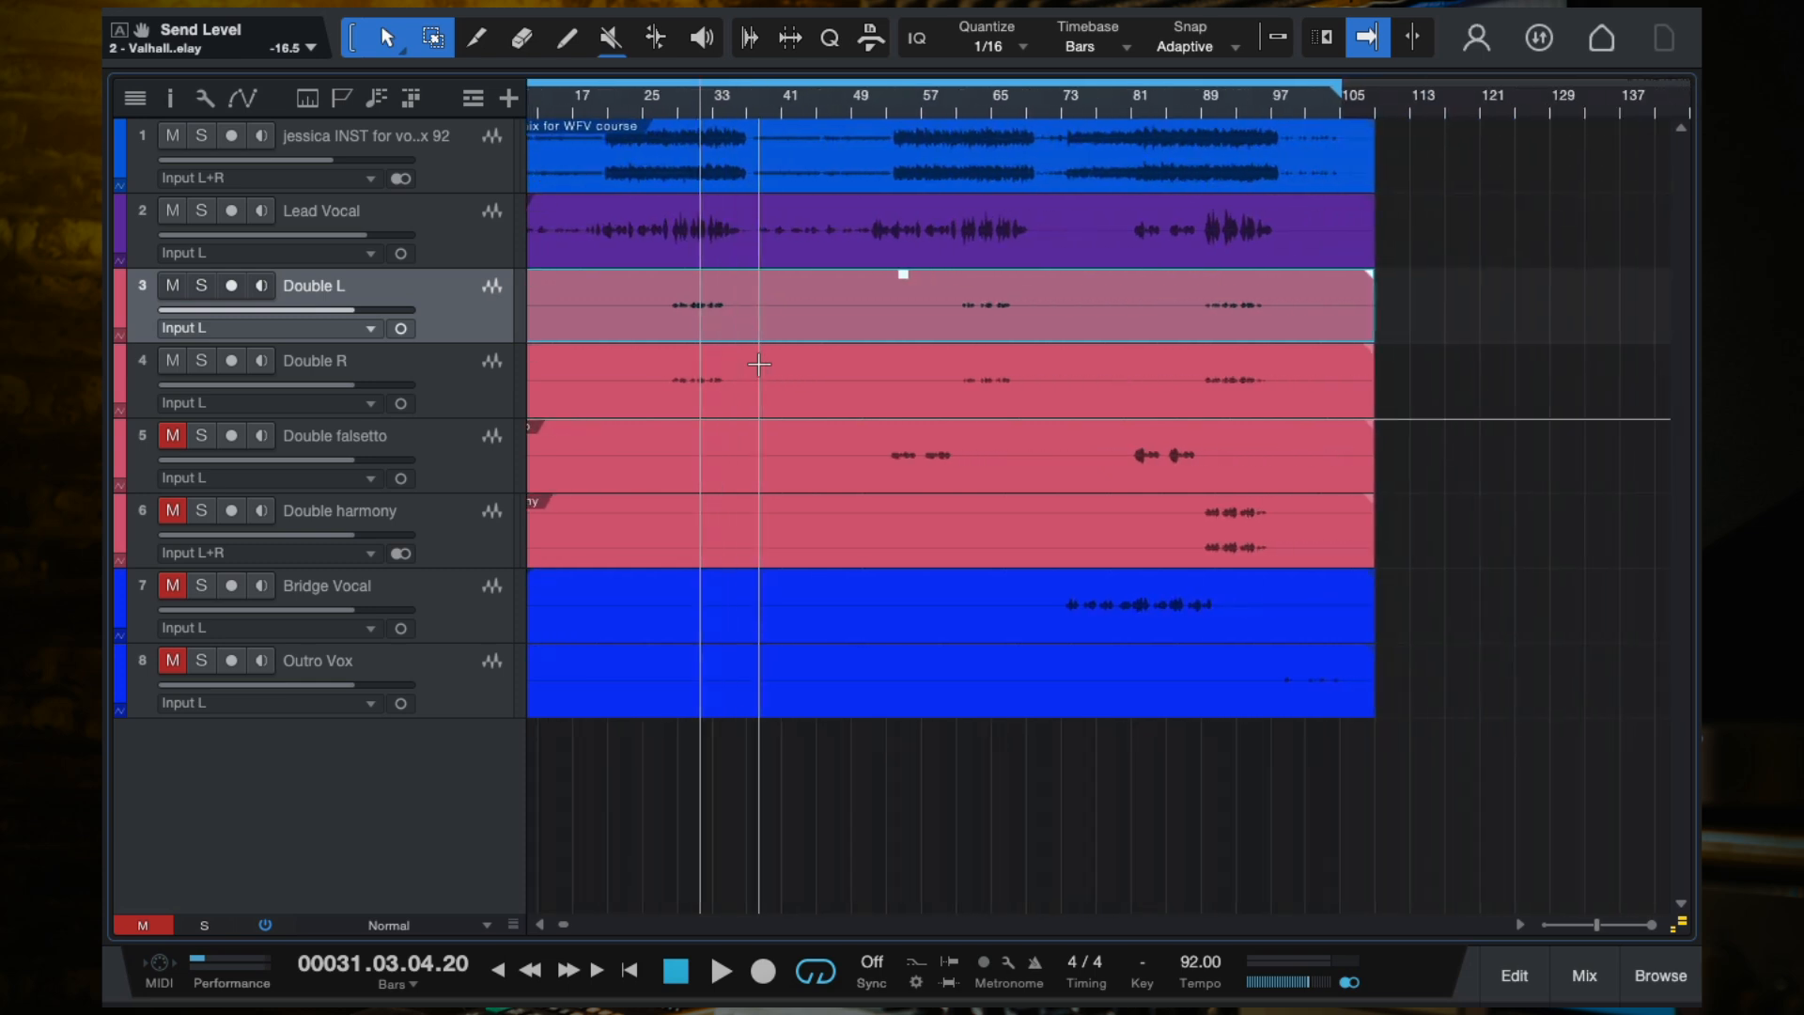
{"action": "left_click", "coordinate": [696, 389]}
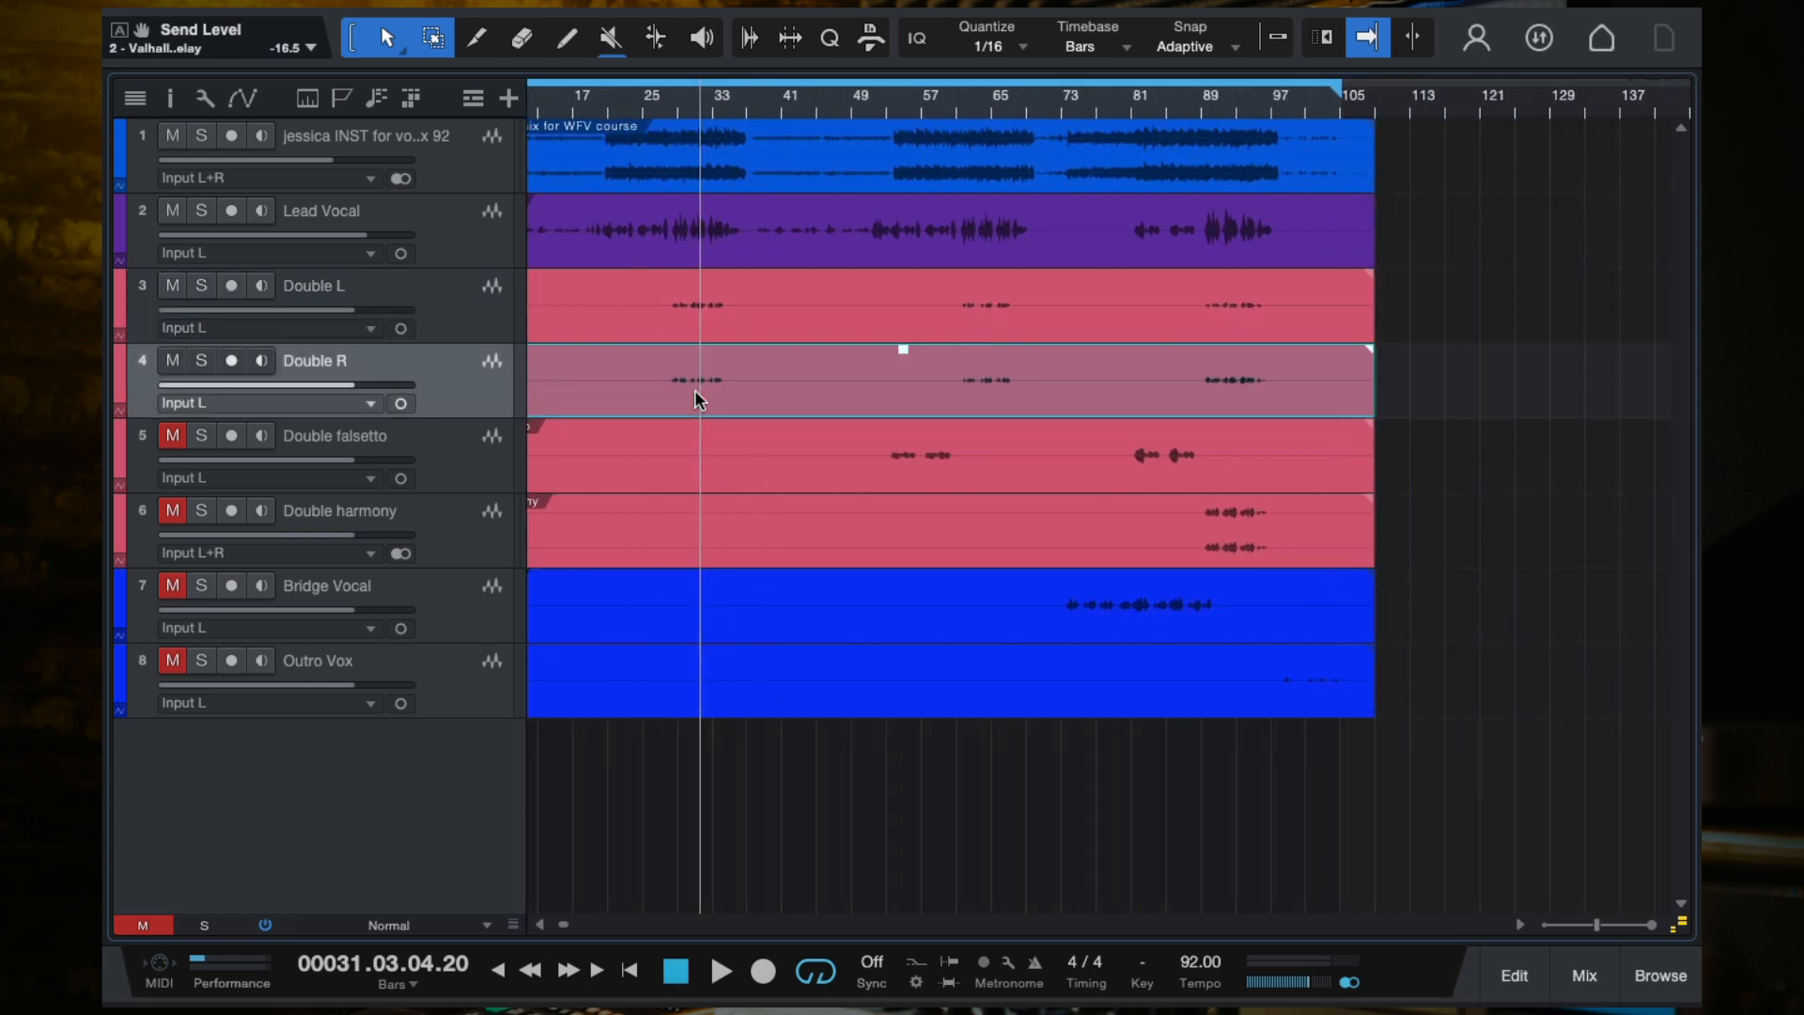
{"action": "scroll", "coordinate": [696, 389], "scroll_direction": "down", "scroll_amount": 2}
{"action": "left_click", "coordinate": [753, 320]}
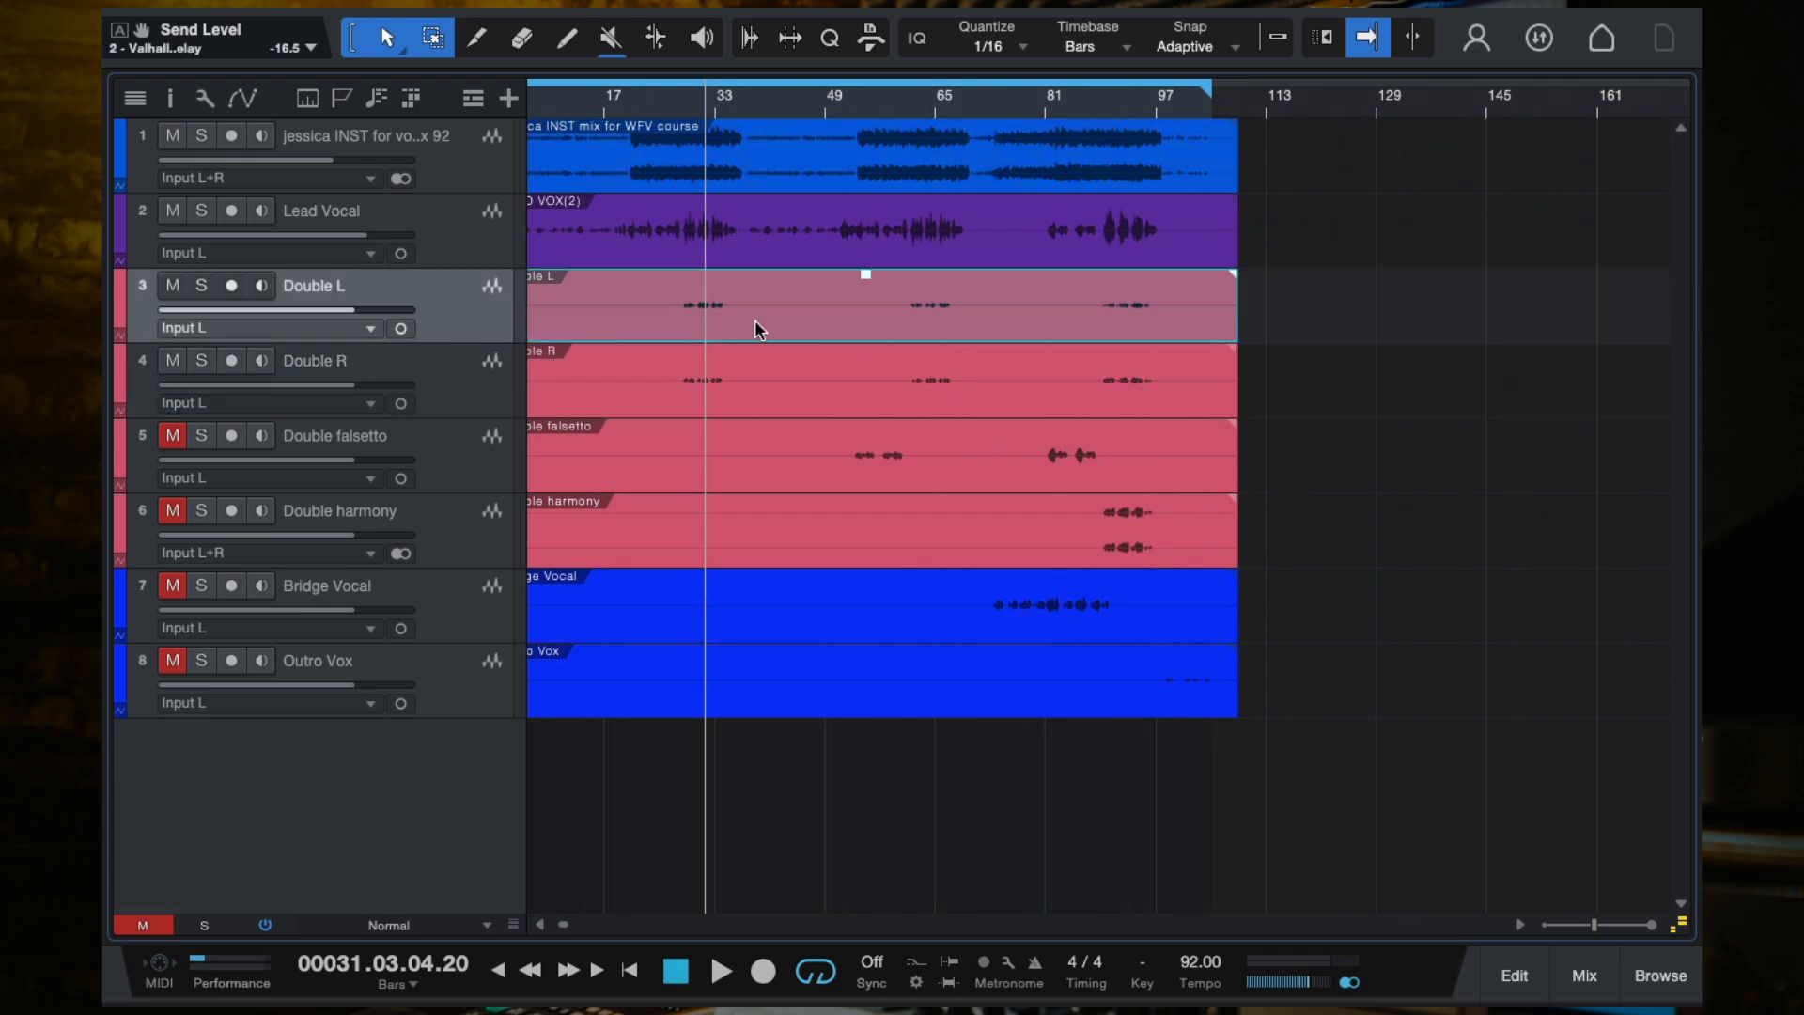
{"action": "scroll", "coordinate": [714, 322], "scroll_direction": "up", "scroll_amount": 4}
{"action": "scroll", "coordinate": [714, 322], "scroll_direction": "down", "scroll_amount": 3}
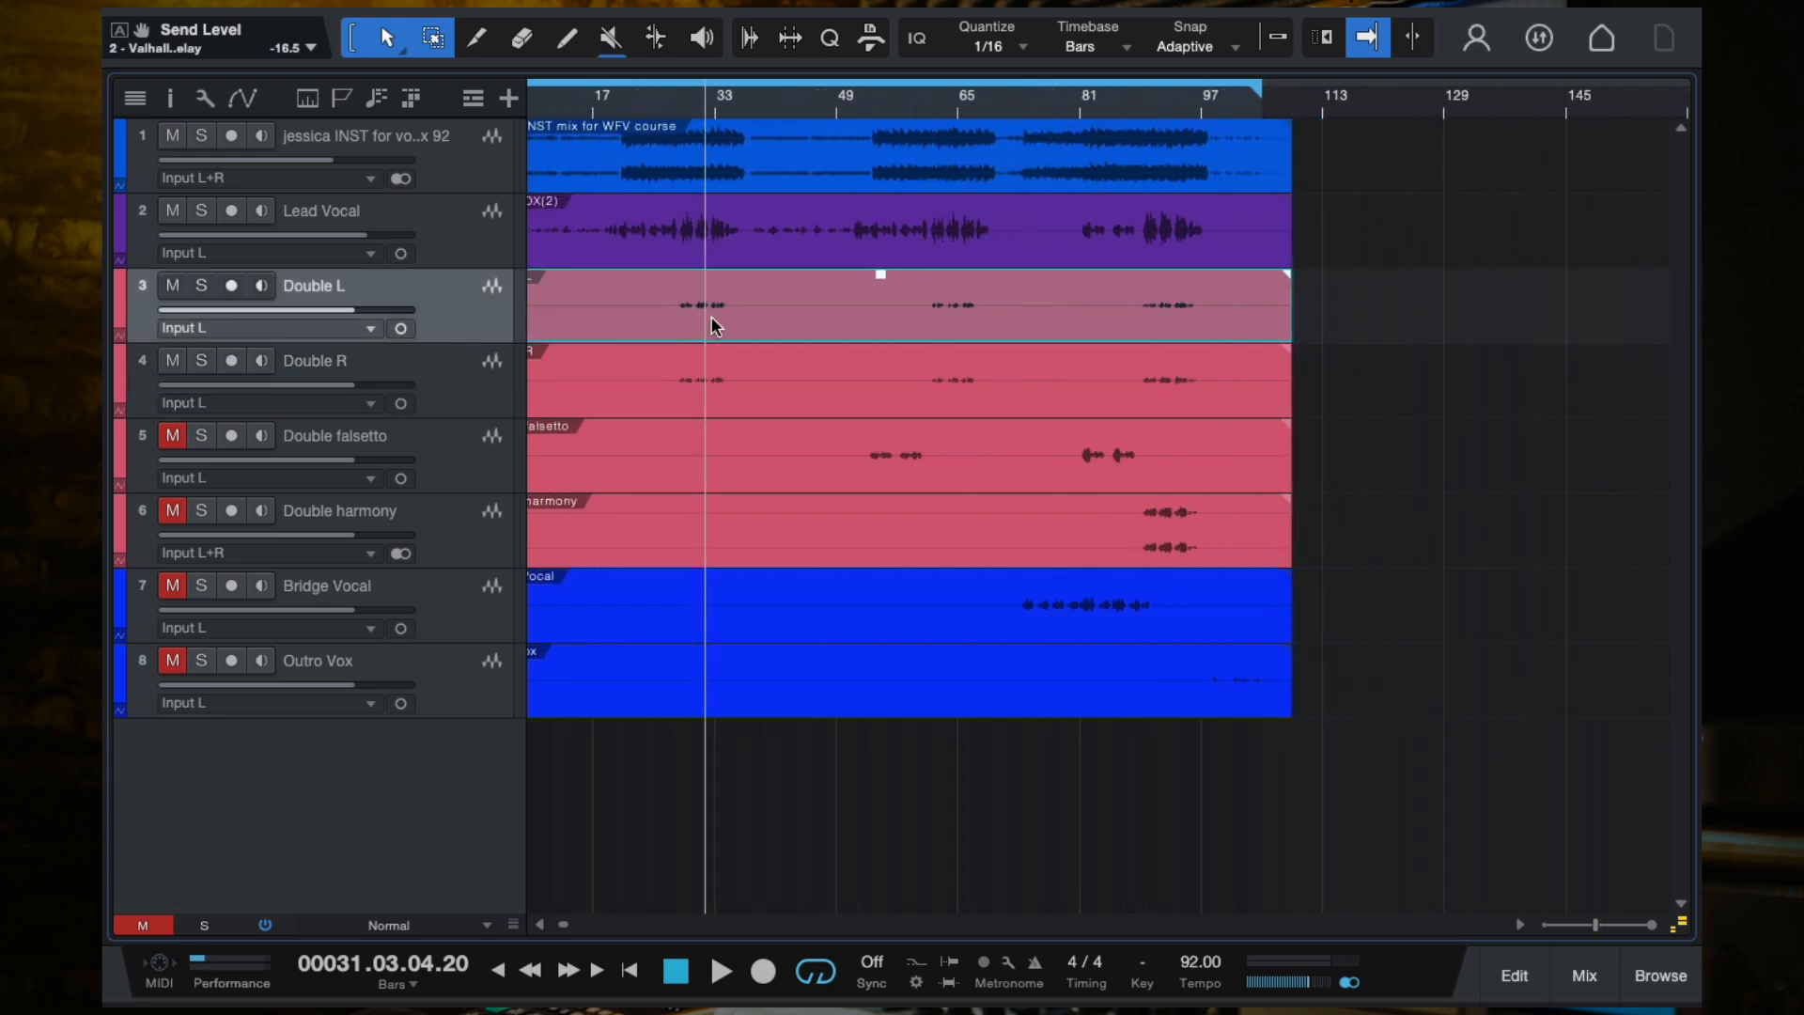
{"action": "left_click", "coordinate": [456, 384]}
{"action": "scroll", "coordinate": [663, 361], "scroll_direction": "up", "scroll_amount": 2}
{"action": "scroll", "coordinate": [662, 361], "scroll_direction": "right", "scroll_amount": 2}
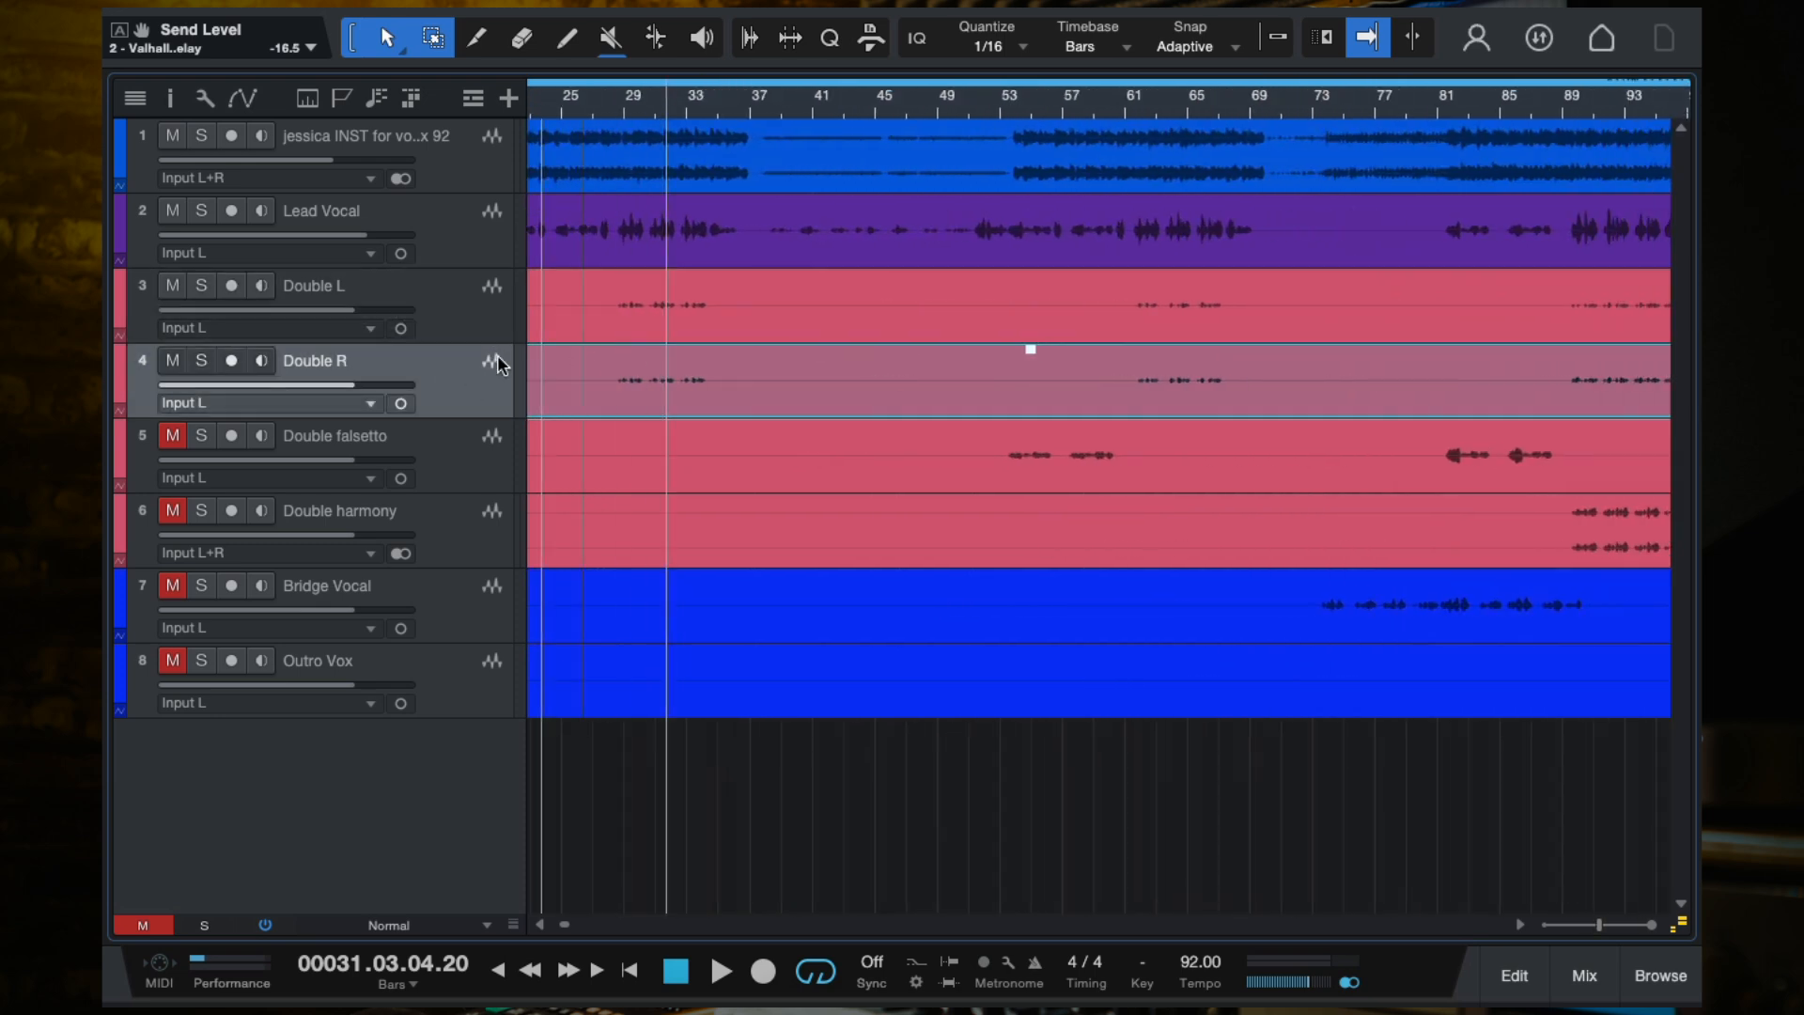
{"action": "left_click", "coordinate": [460, 318]}
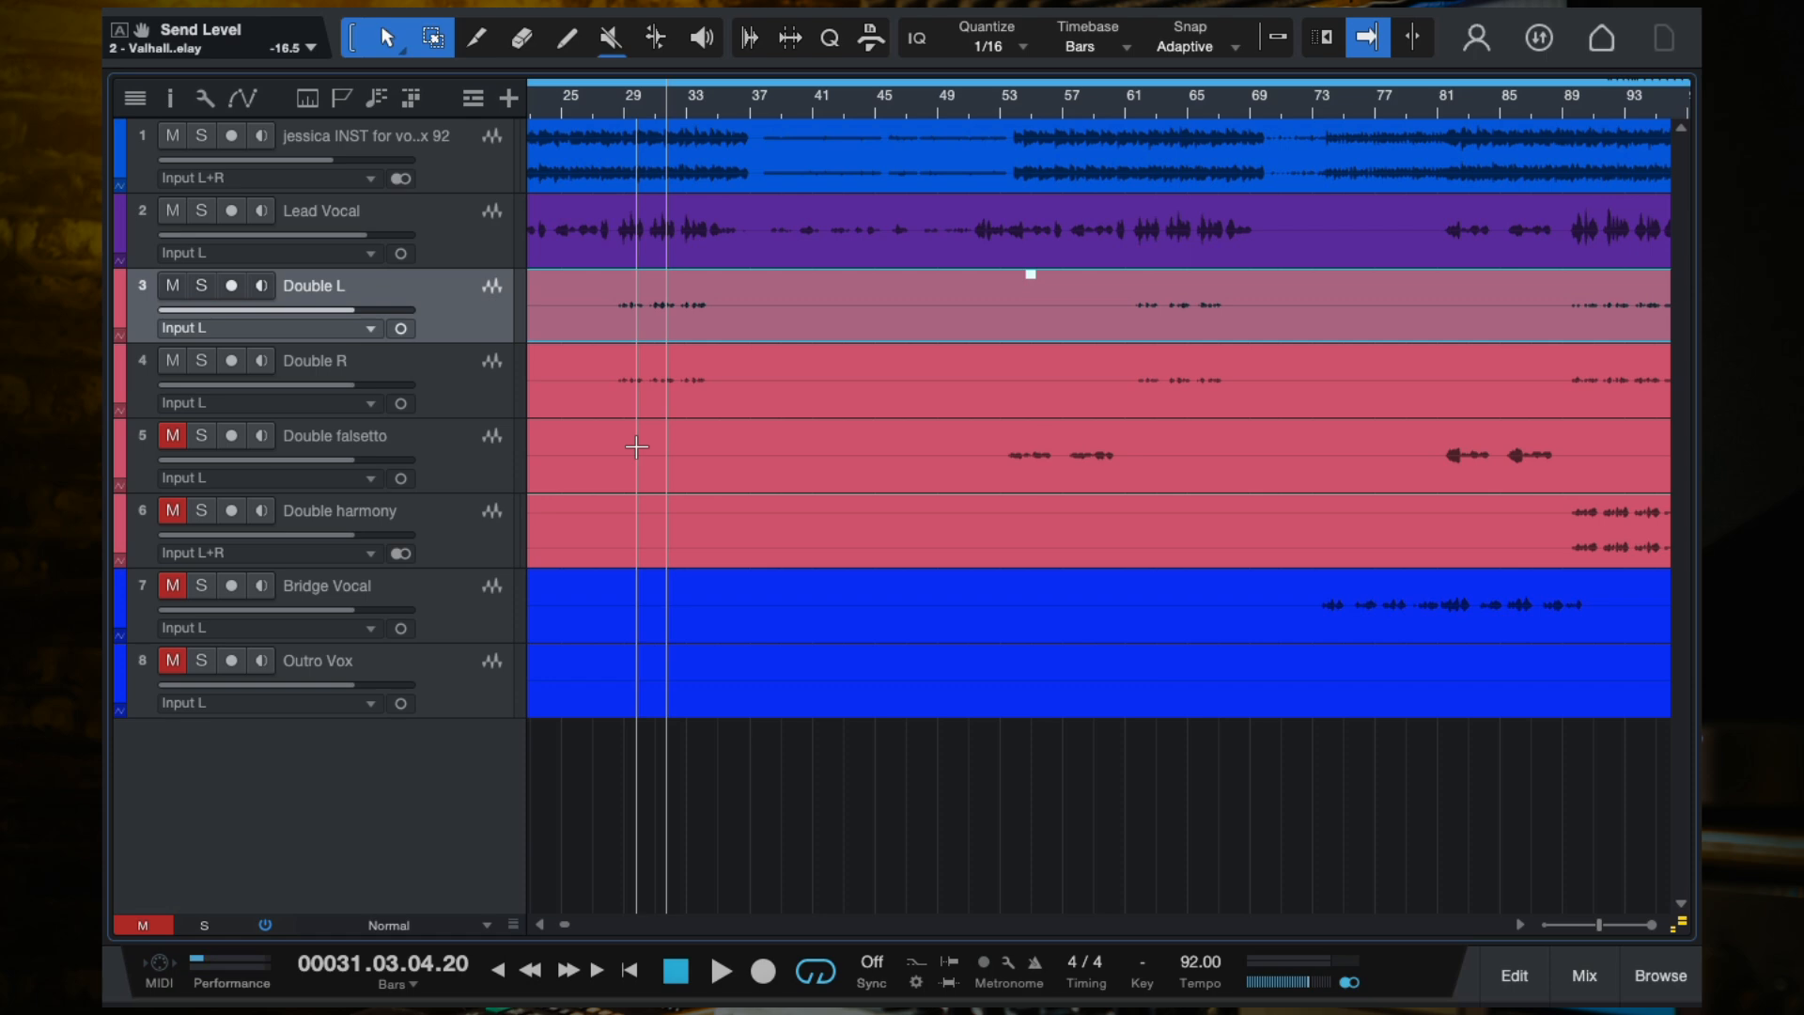
{"action": "scroll", "coordinate": [695, 413], "scroll_direction": "down", "scroll_amount": 3}
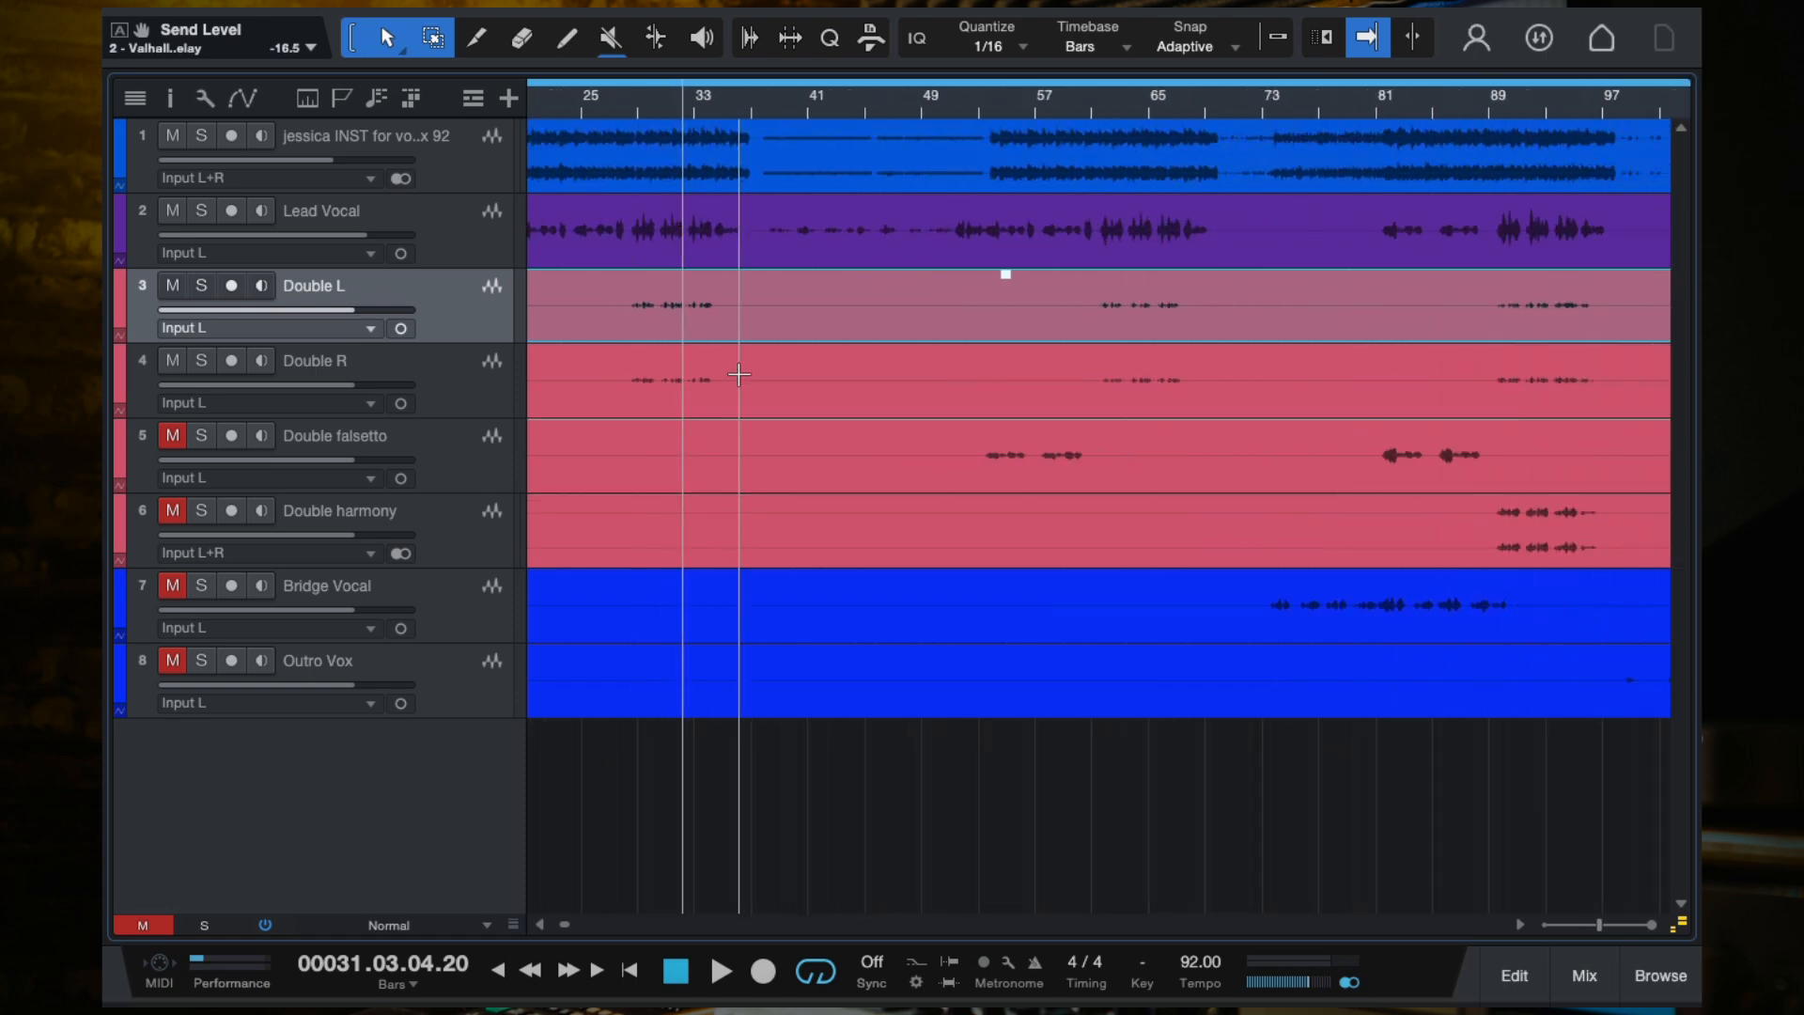
{"action": "scroll", "coordinate": [740, 374], "scroll_direction": "up", "scroll_amount": 2}
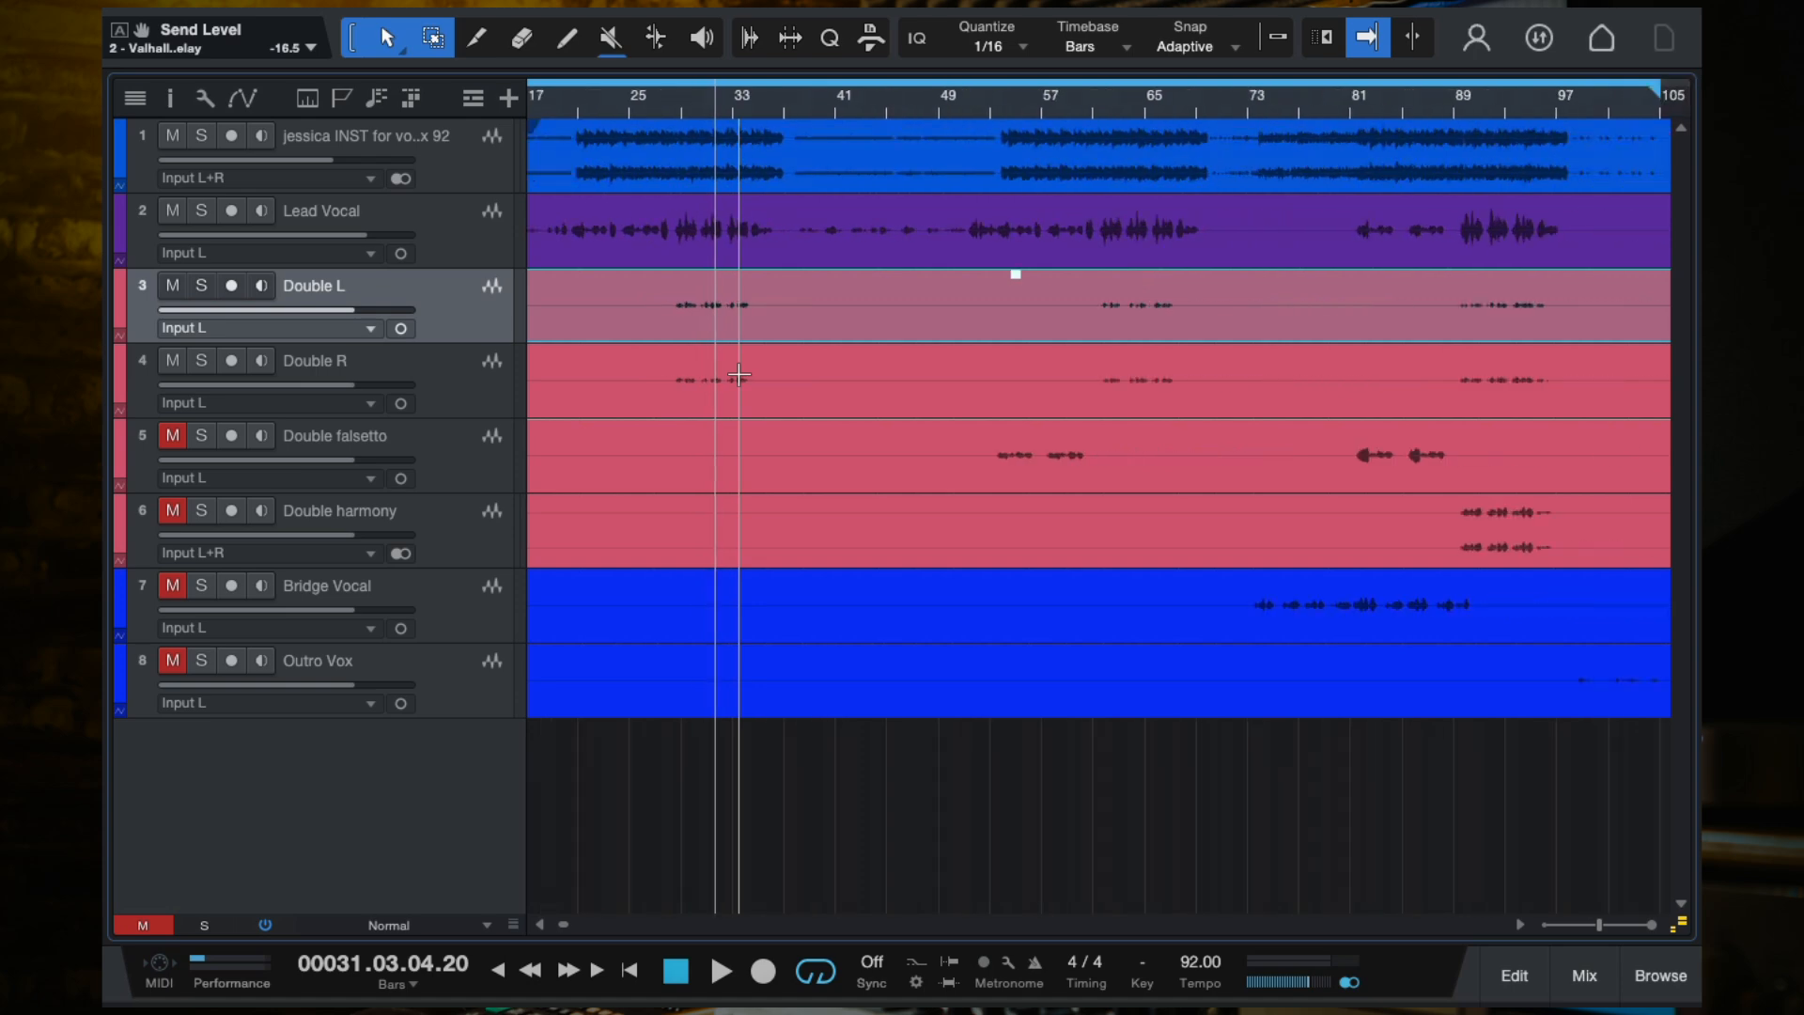
{"action": "left_click", "coordinate": [488, 399]}
{"action": "scroll", "coordinate": [628, 415], "scroll_direction": "up", "scroll_amount": 2}
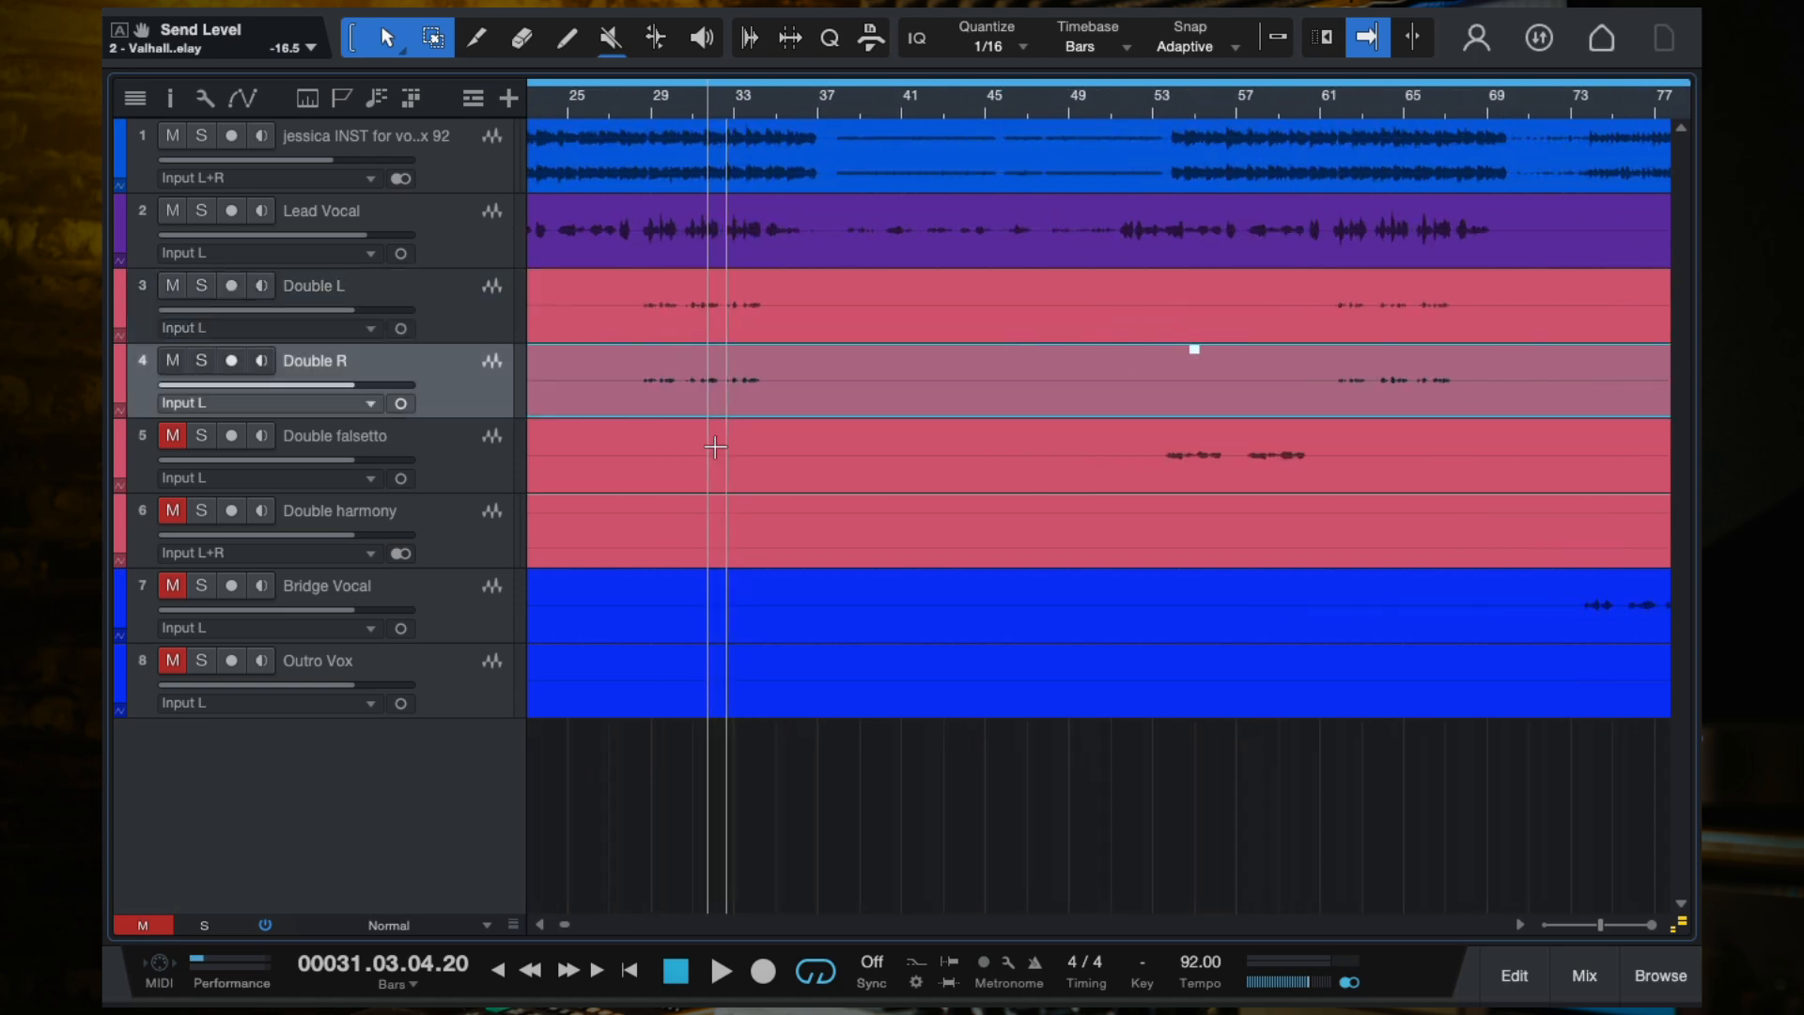
{"action": "scroll", "coordinate": [777, 523], "scroll_direction": "down", "scroll_amount": 3}
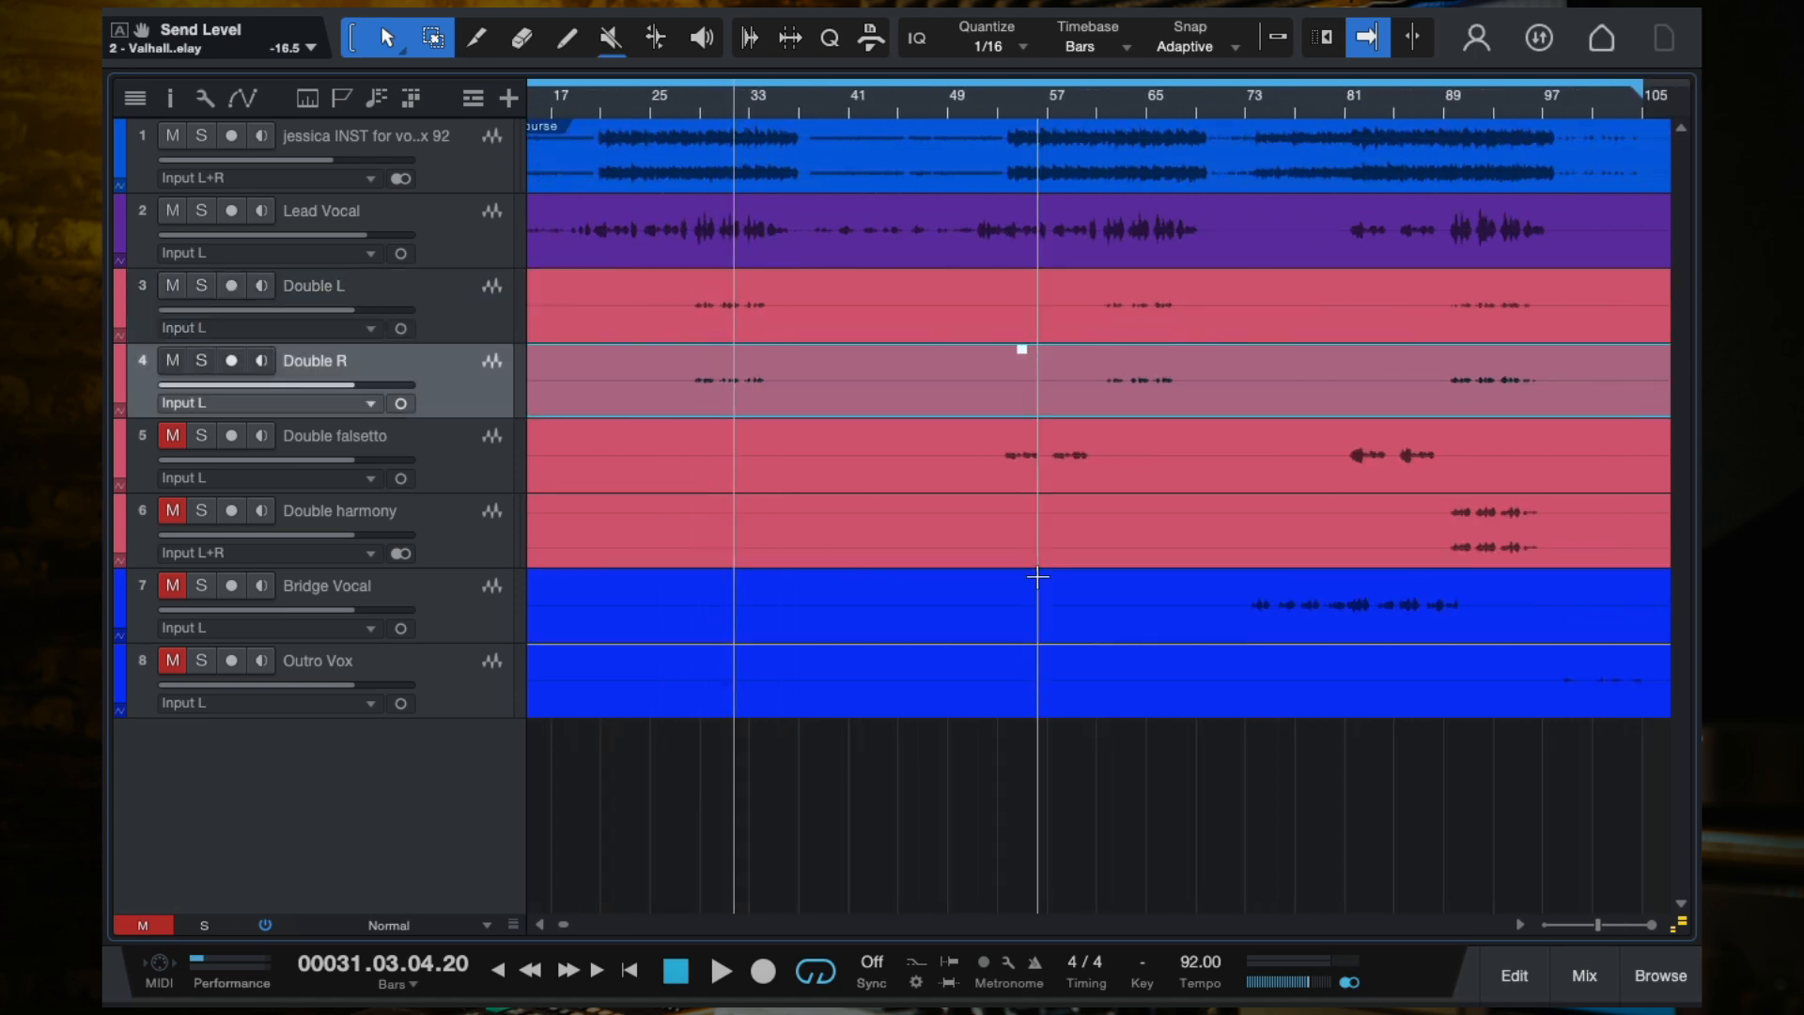
{"action": "scroll", "coordinate": [999, 582], "scroll_direction": "up", "scroll_amount": 2}
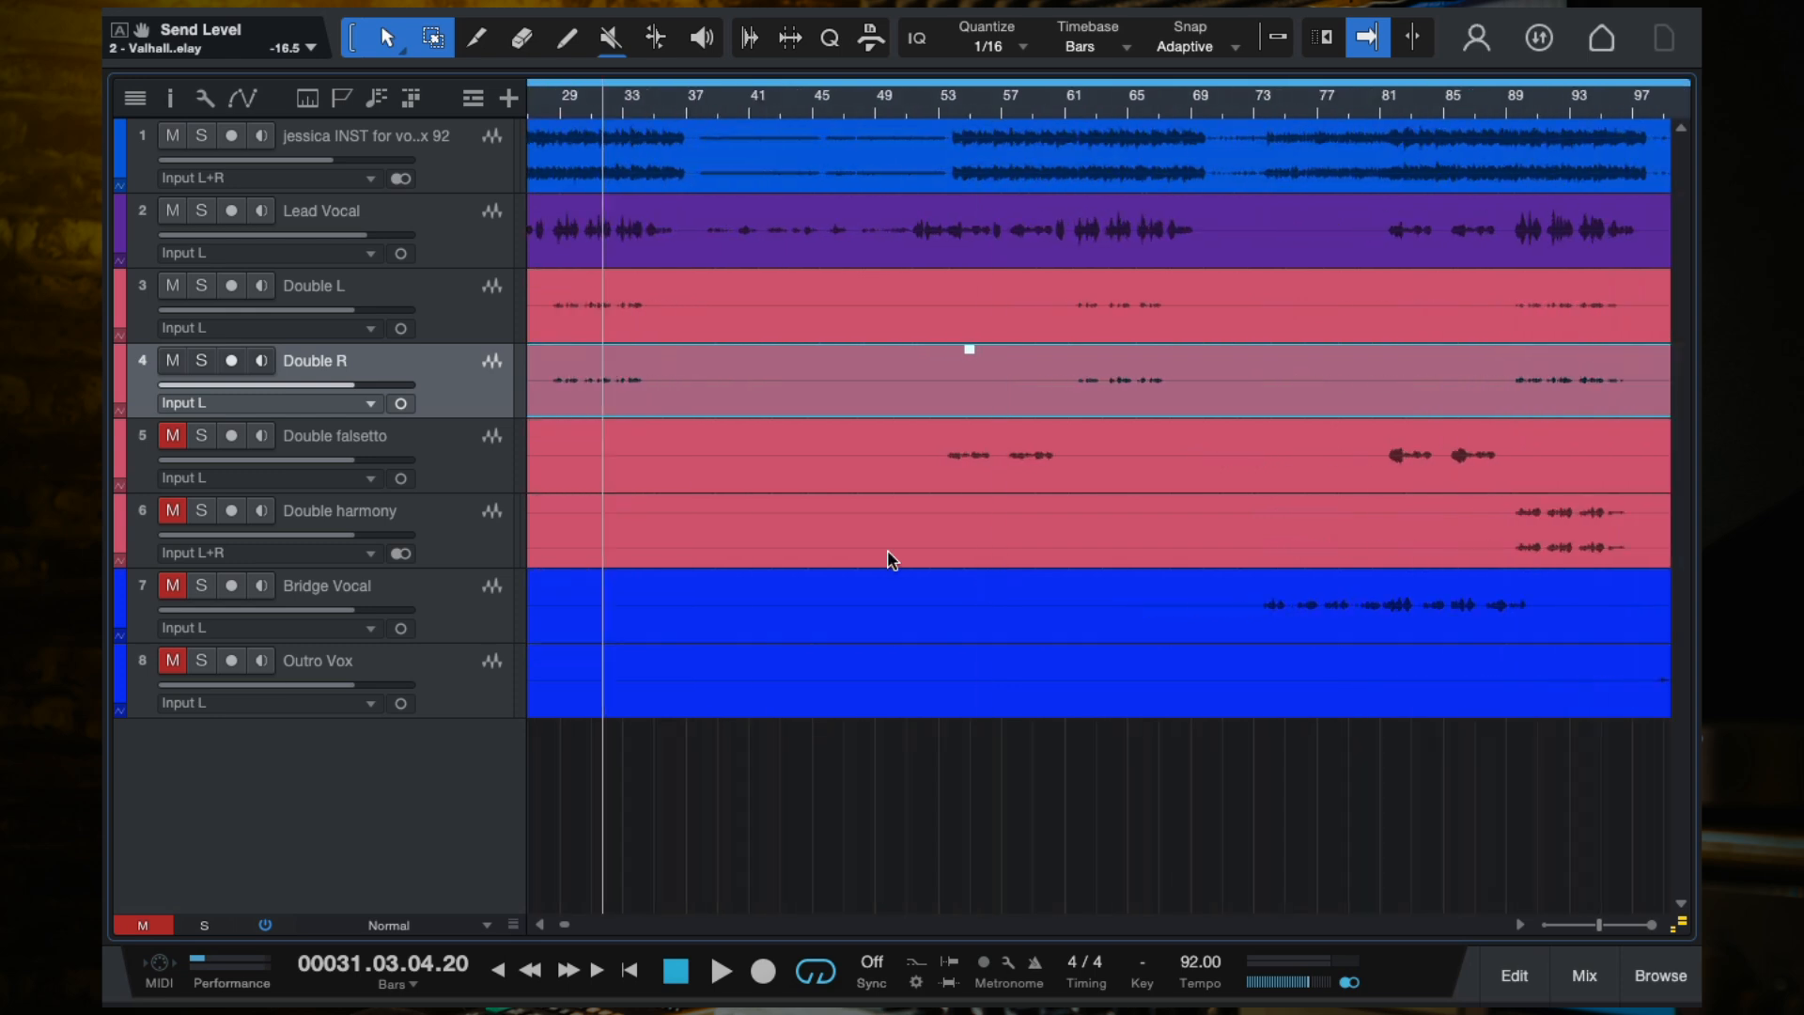
{"action": "left_click", "coordinate": [467, 328]}
{"action": "scroll", "coordinate": [664, 426], "scroll_direction": "down", "scroll_amount": 2}
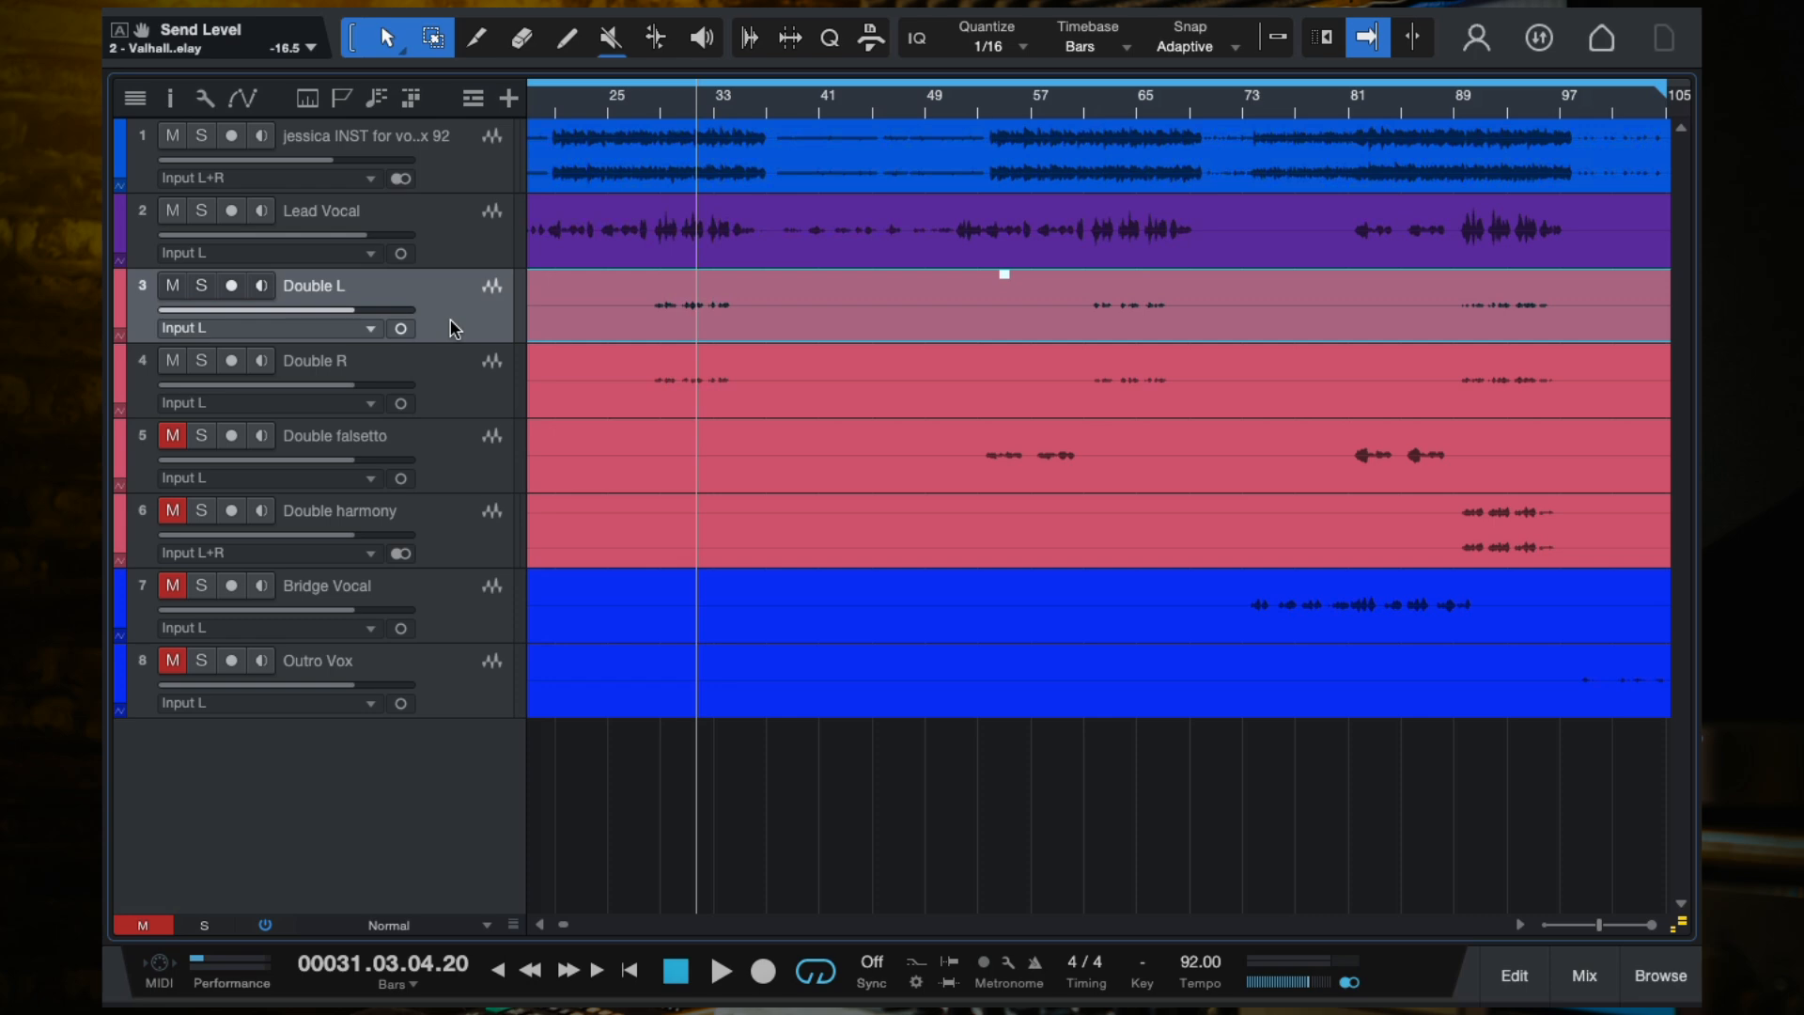
Step: Set the timeline range over the first doubled phrases, from about bar 28 to bar 34, and play from its start
{"action": "scroll", "coordinate": [682, 262], "scroll_direction": "up", "scroll_amount": 3}
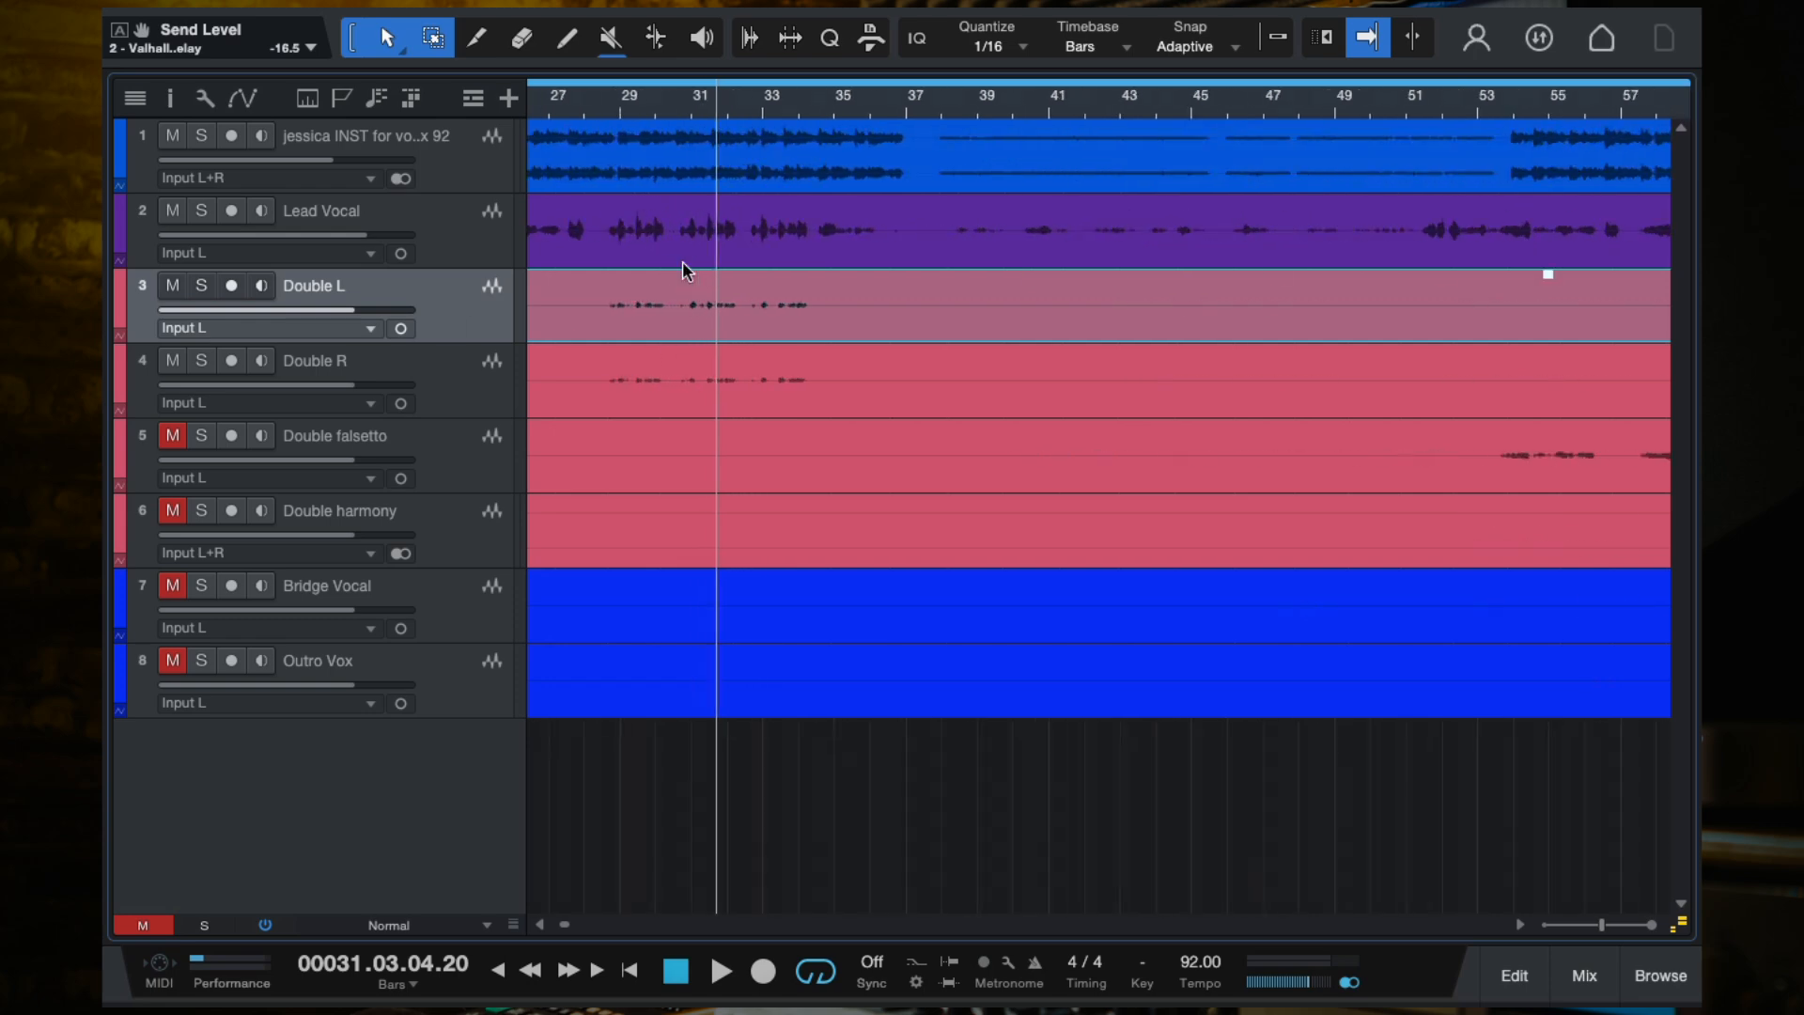
{"action": "left_click_drag", "start_coordinate": [612, 76], "coordinate": [830, 89]}
{"action": "left_click", "coordinate": [602, 105]}
{"action": "key", "text": "space"}
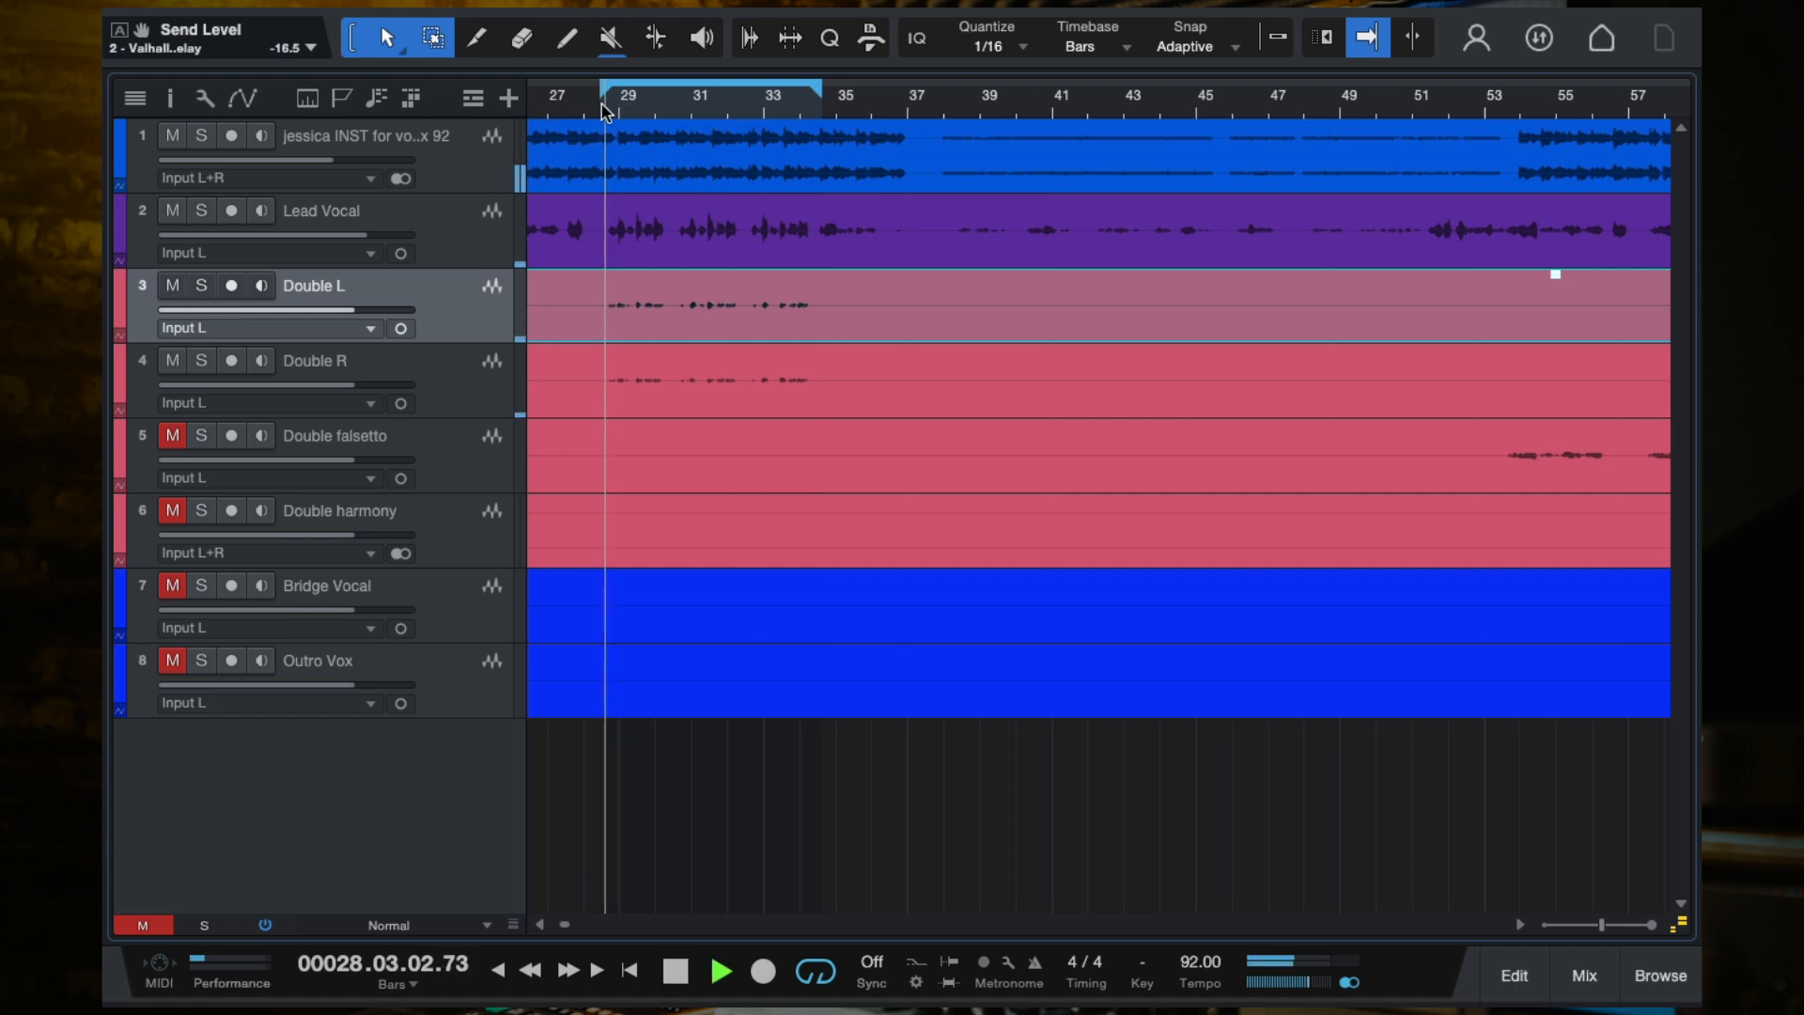
{"action": "scroll", "coordinate": [601, 105], "scroll_direction": "up", "scroll_amount": 3}
{"action": "scroll", "coordinate": [685, 229], "scroll_direction": "down", "scroll_amount": 3}
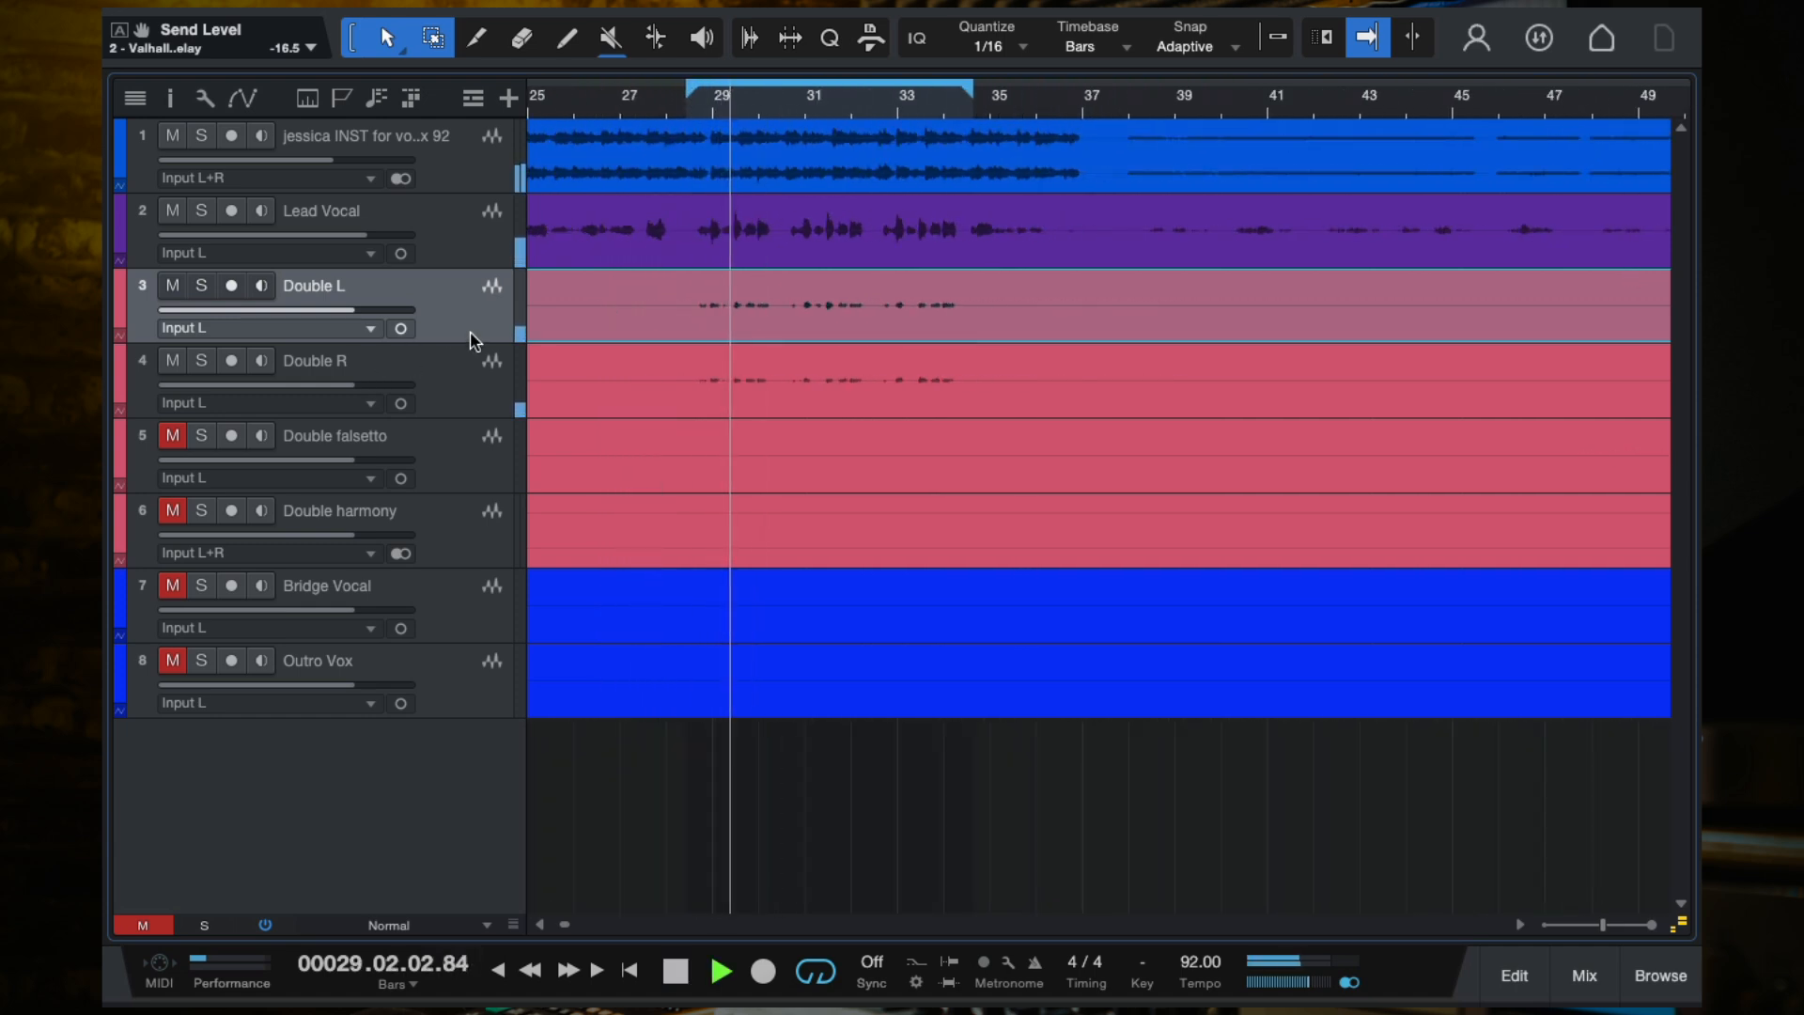
Step: Open the mixer and raise the Double L and Double R faders together to +1.9 dB during playback, stopping at bar 32
{"action": "key", "text": "F3"}
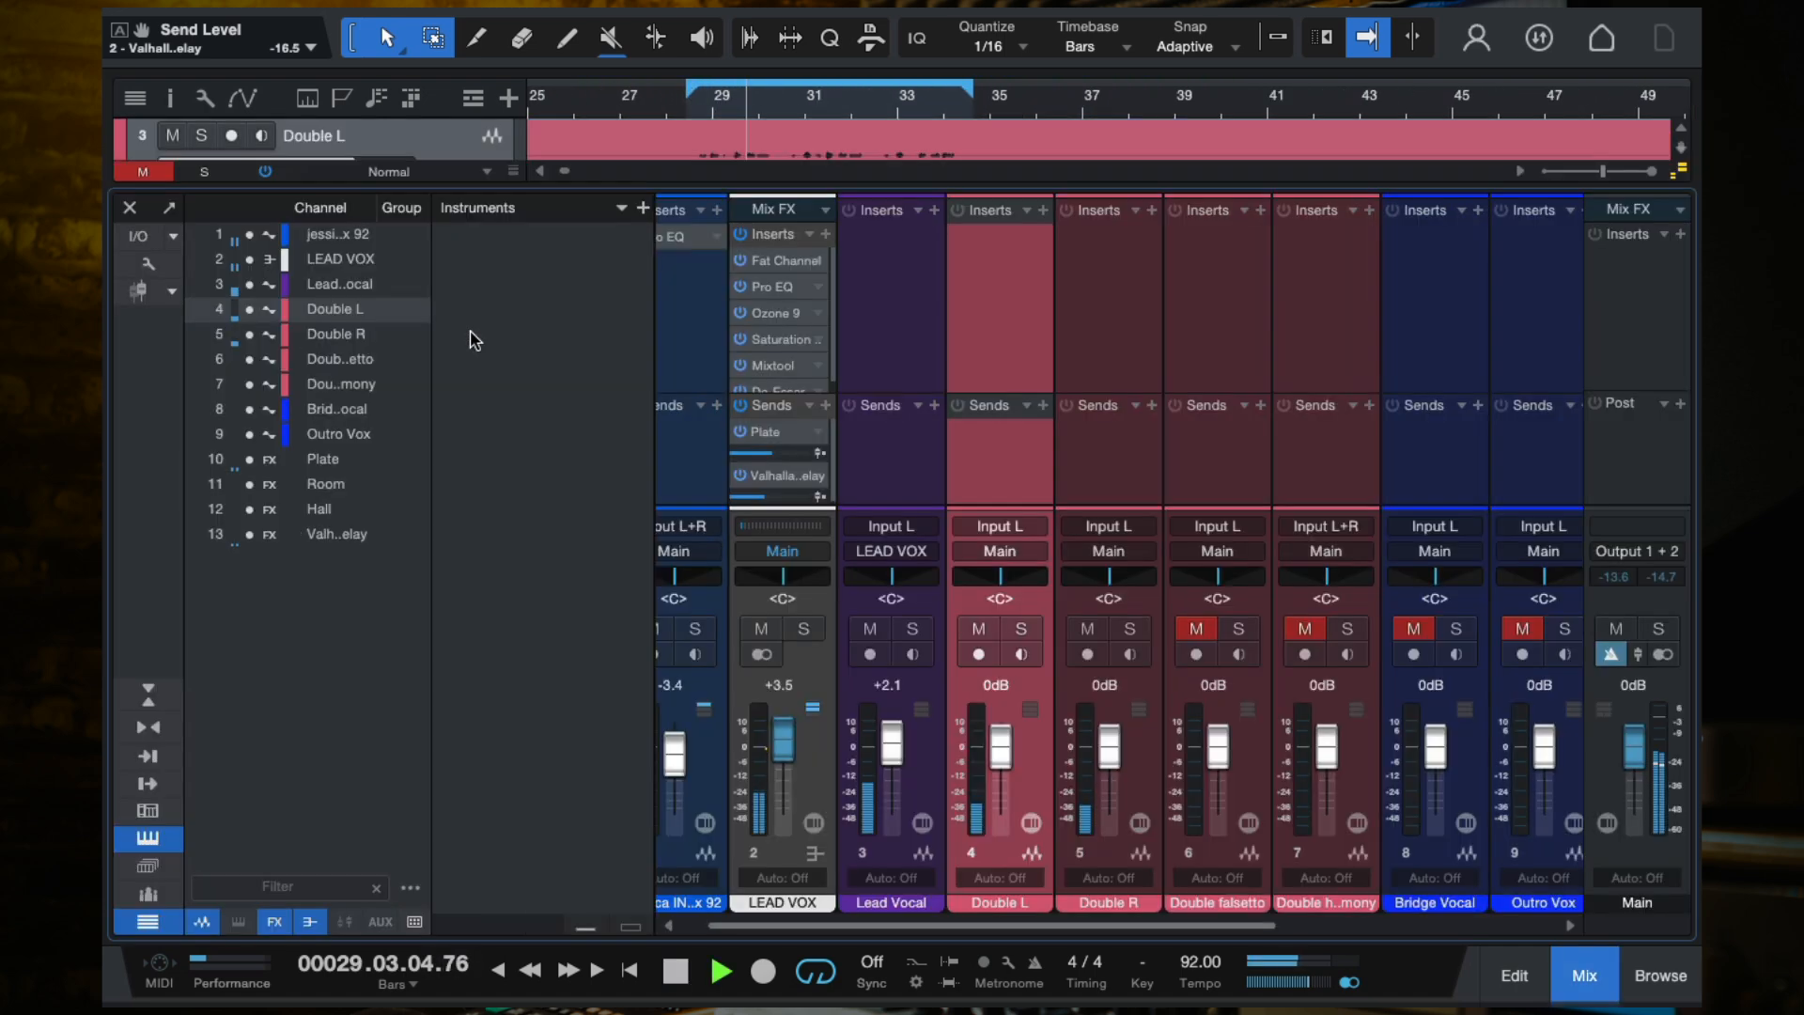
{"action": "left_click", "coordinate": [1147, 787]}
{"action": "left_click", "coordinate": [1107, 748]}
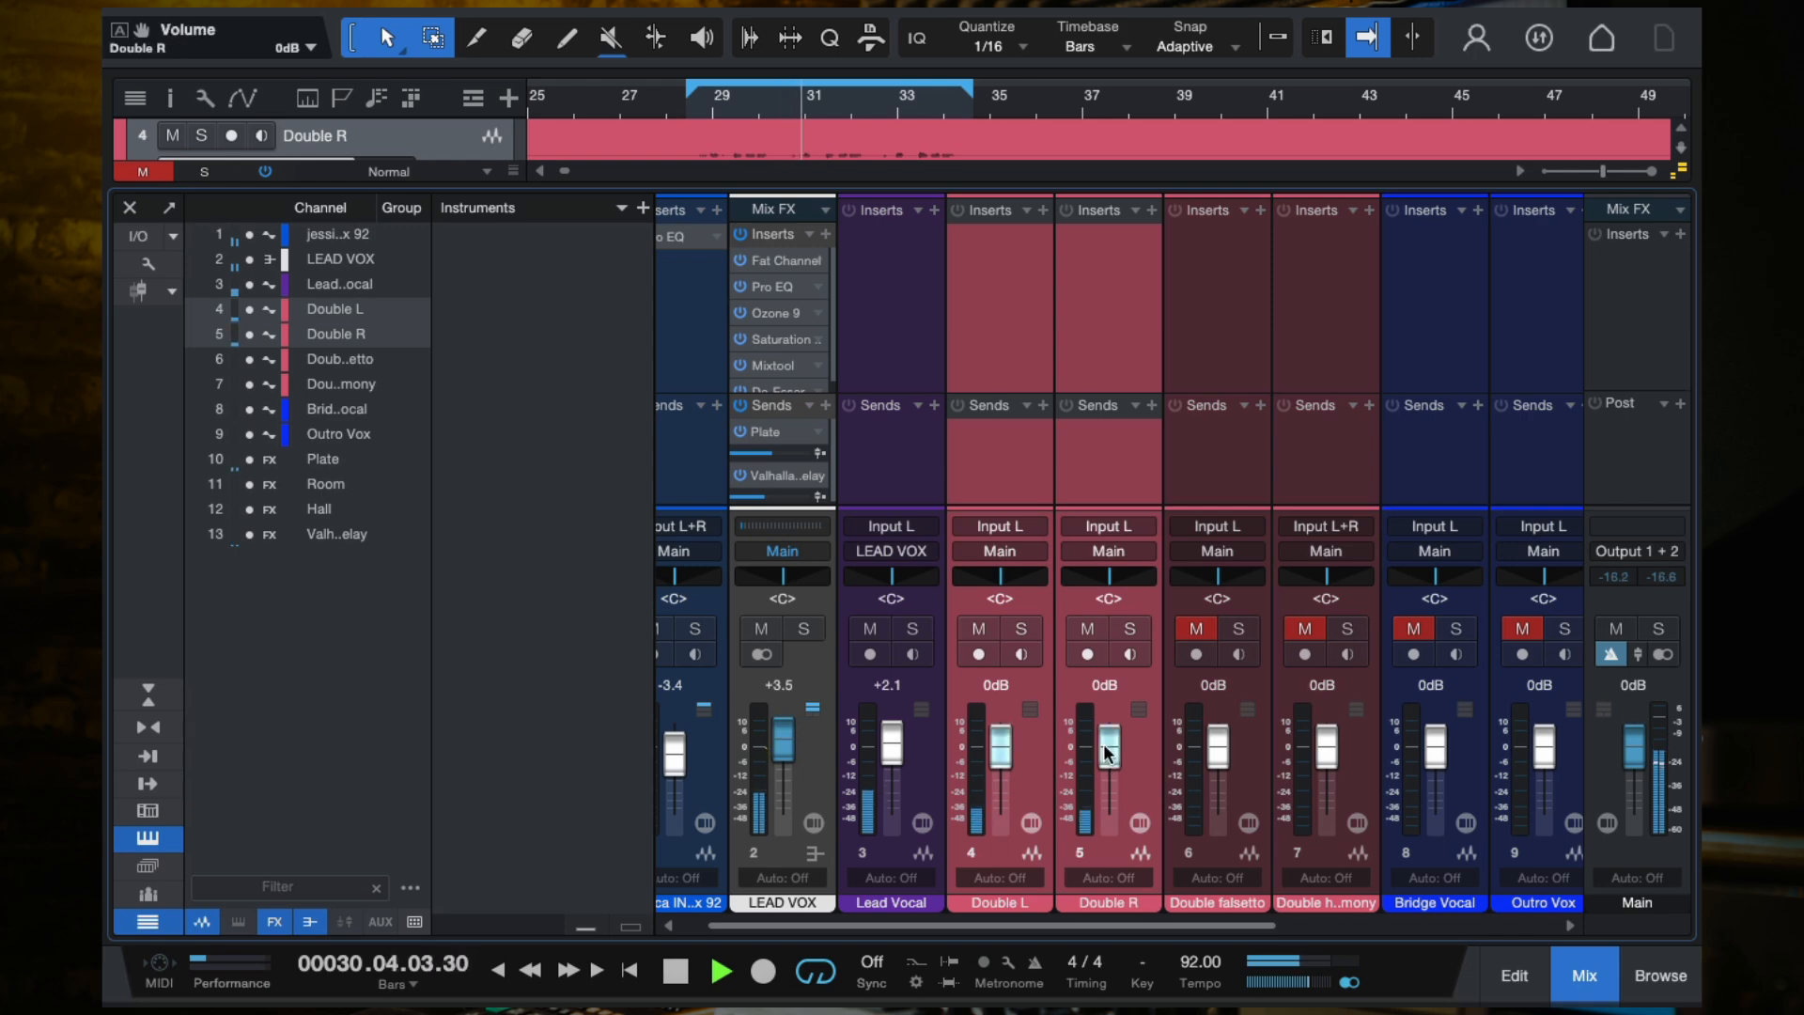
{"action": "left_click_drag", "start_coordinate": [1108, 747], "coordinate": [1107, 752]}
{"action": "key", "text": "space"}
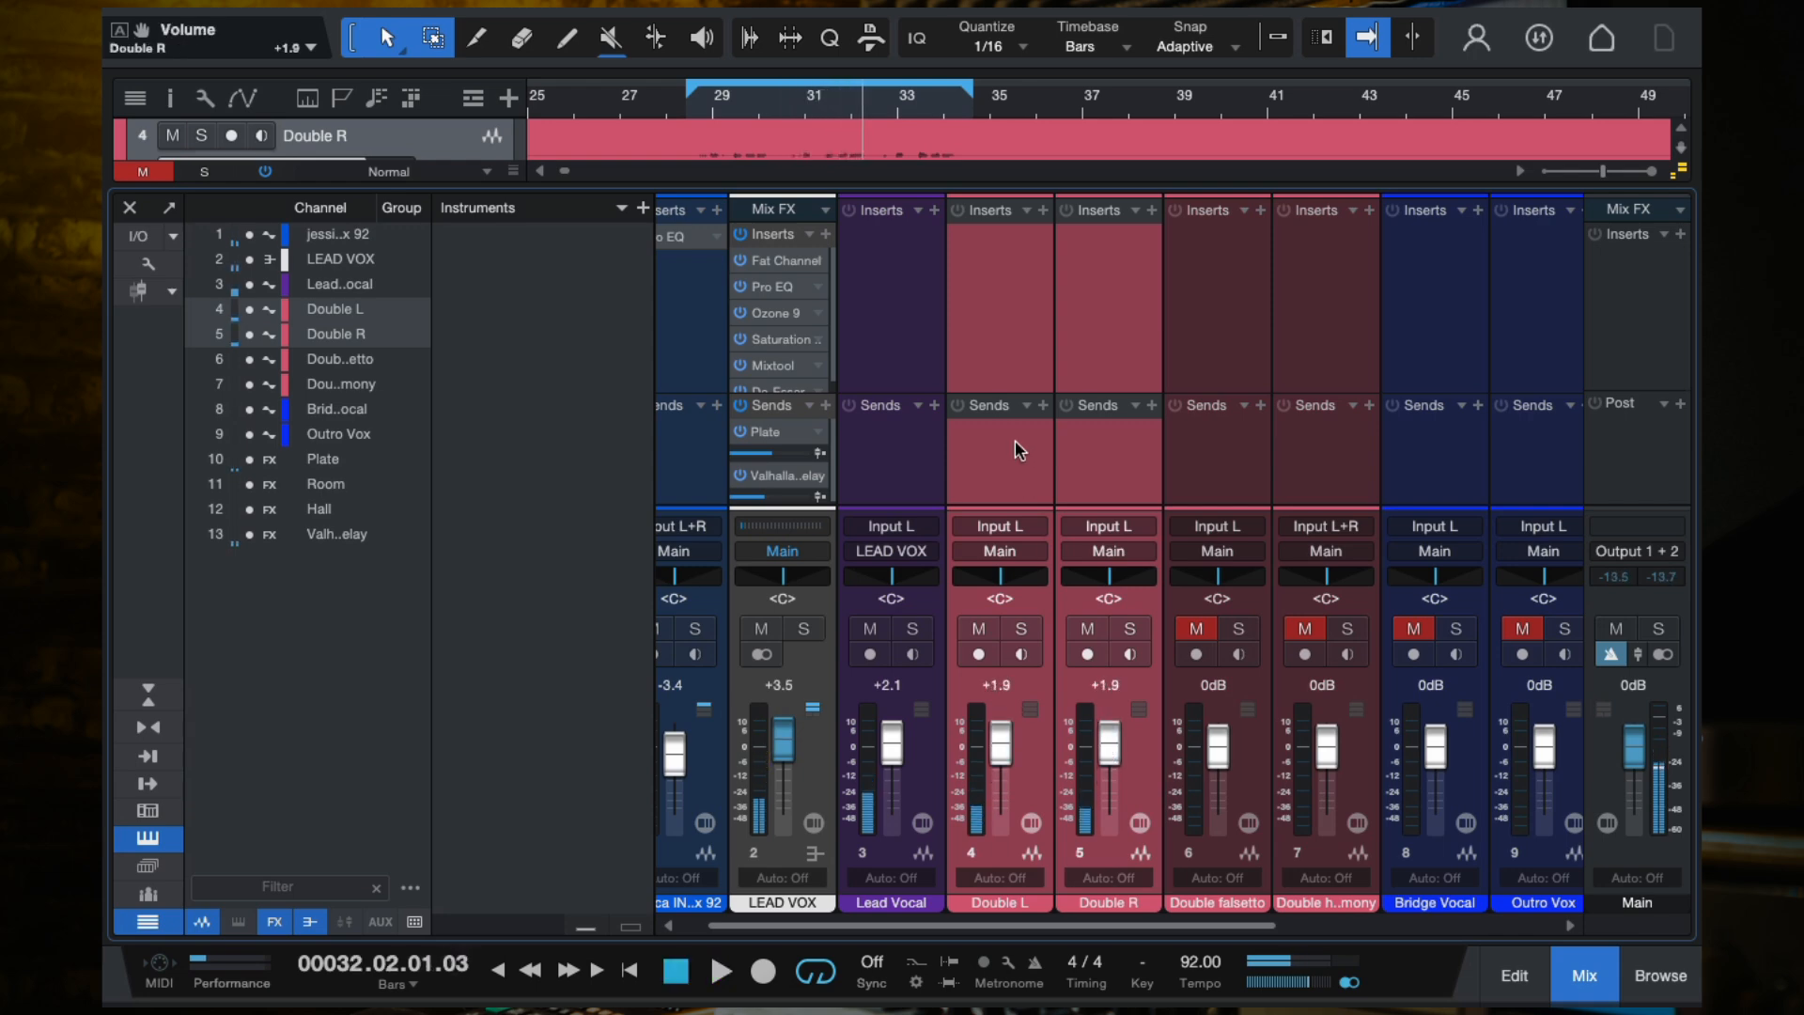
Step: Route the four double channels, Double L through Double harmony, to a new shared bus
{"action": "left_click", "coordinate": [992, 331]}
{"action": "scroll", "coordinate": [1081, 361], "scroll_direction": "right", "scroll_amount": 3}
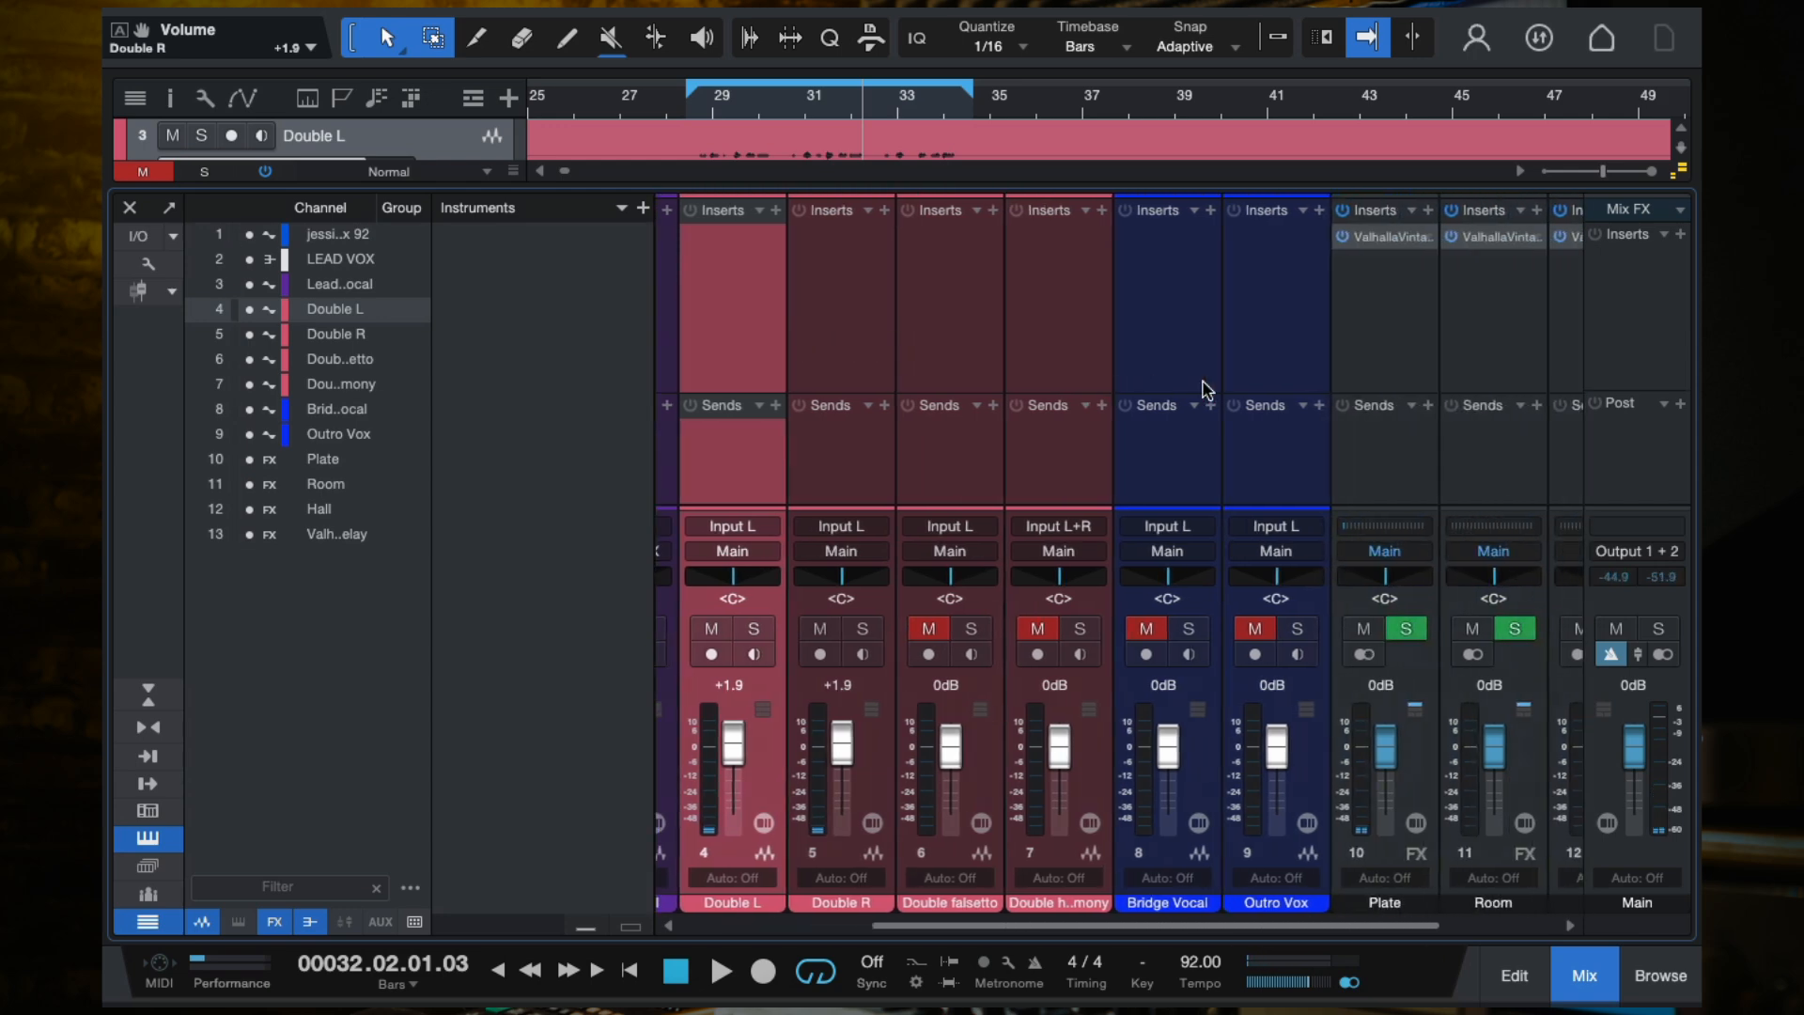
{"action": "scroll", "coordinate": [1045, 369], "scroll_direction": "left", "scroll_amount": 1}
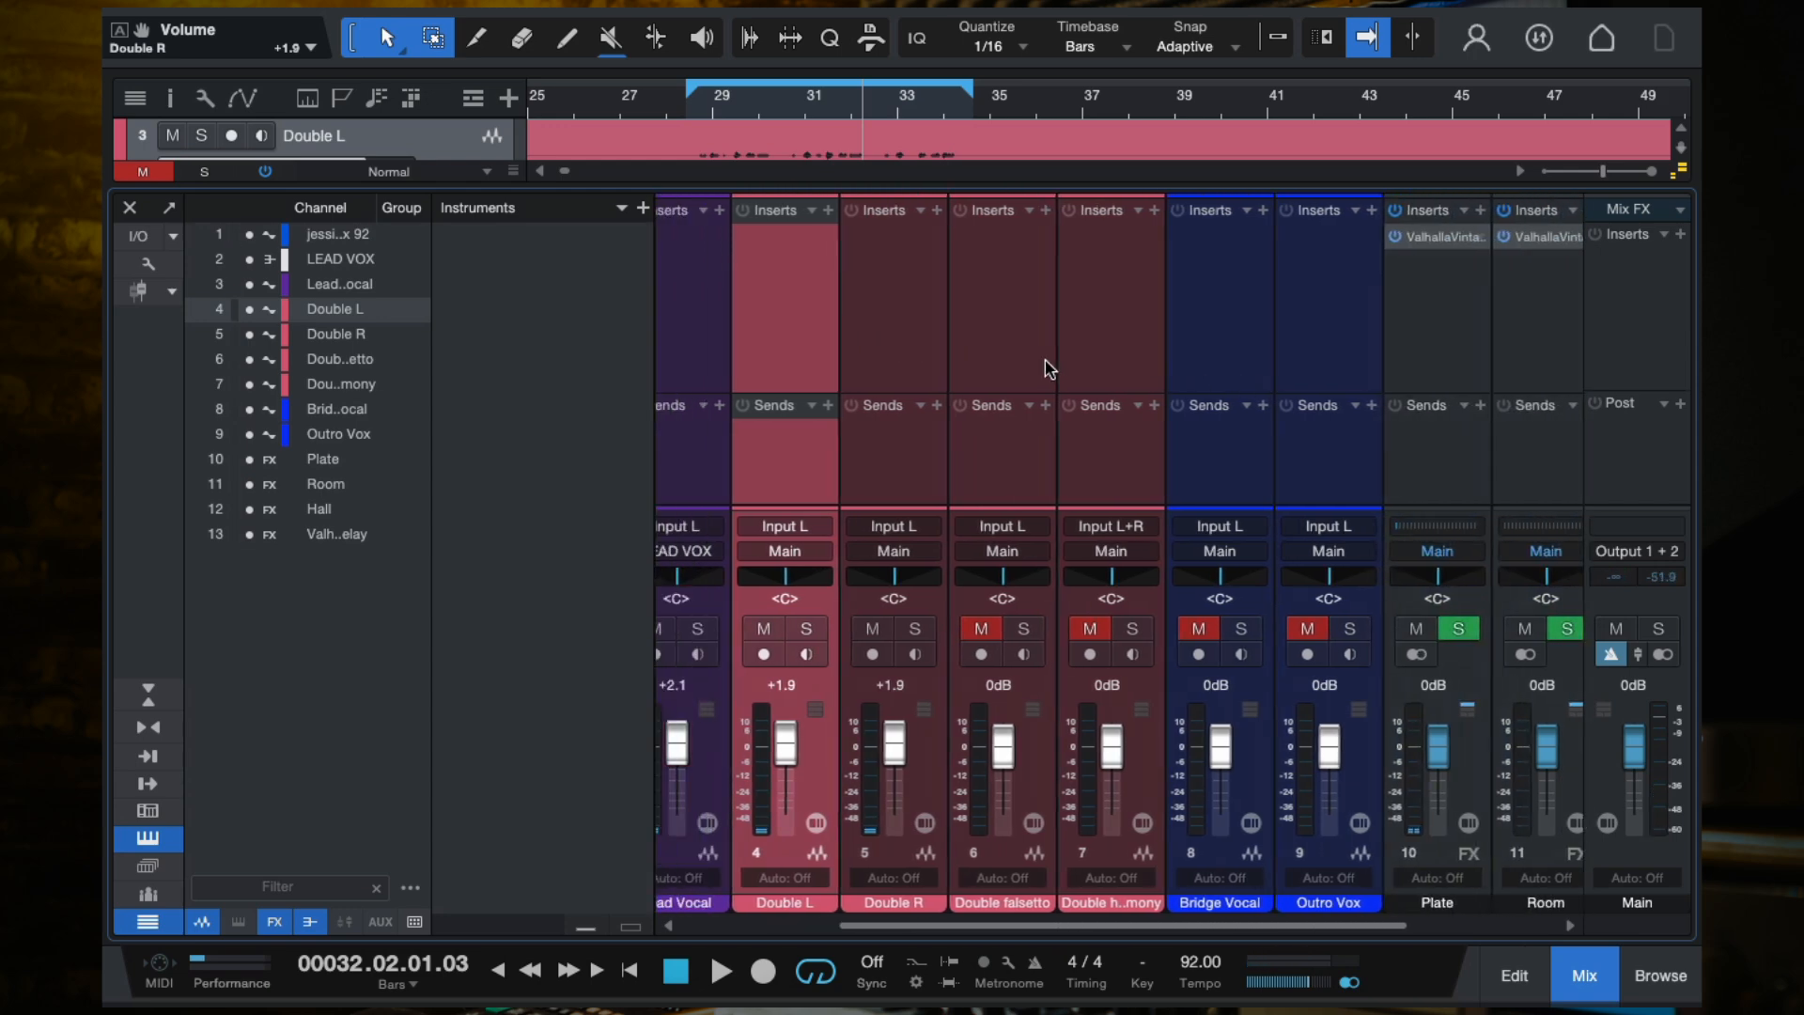
{"action": "left_click", "coordinate": [1113, 327], "text": "shift"}
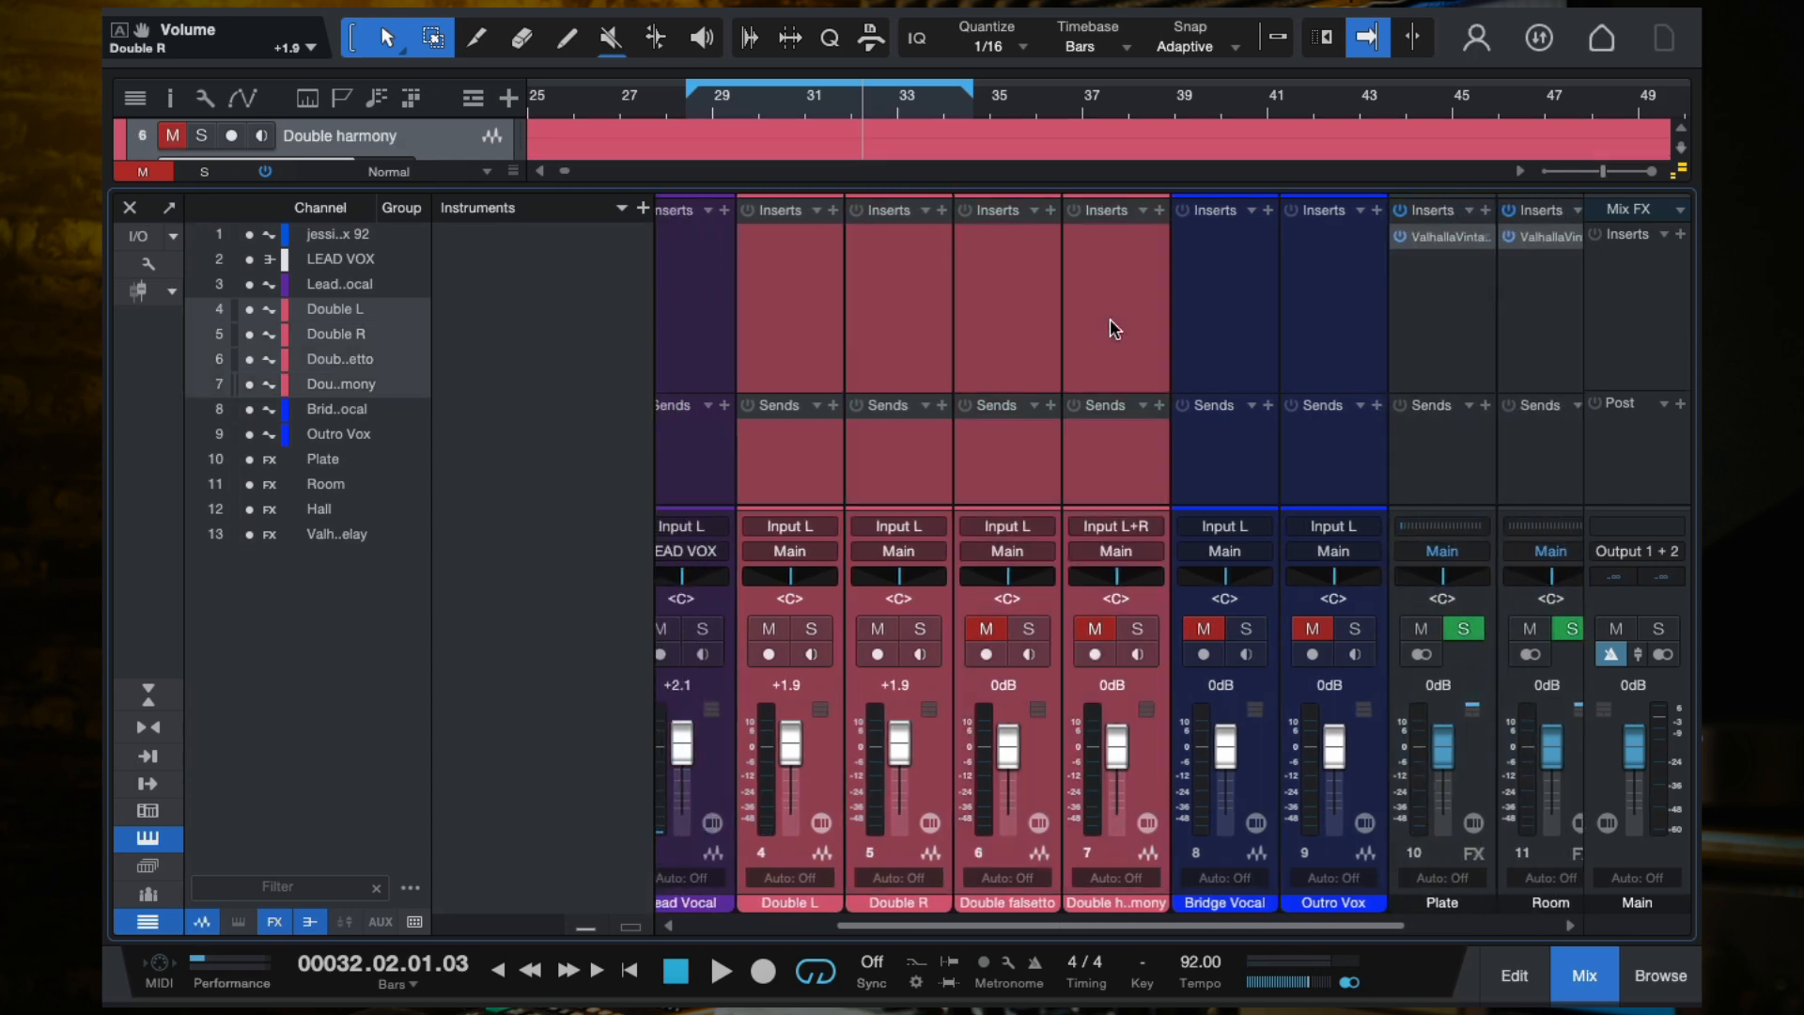
{"action": "scroll", "coordinate": [987, 442], "scroll_direction": "left", "scroll_amount": 1}
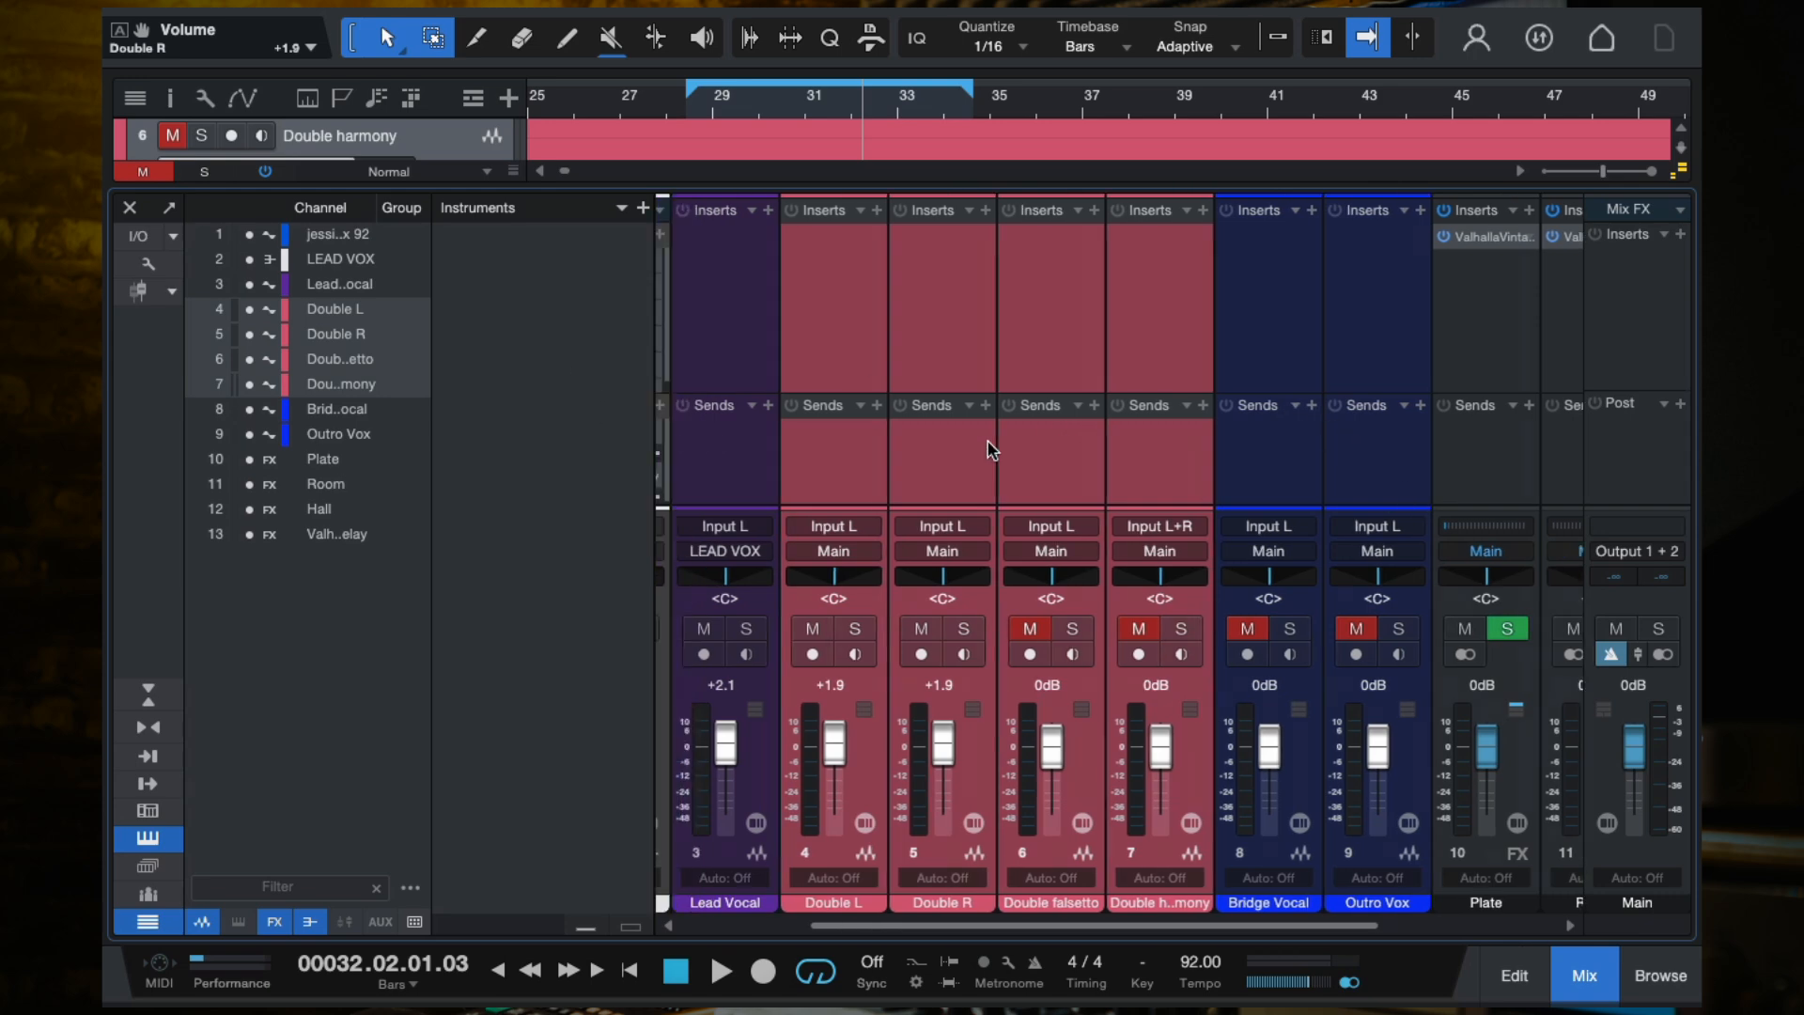
{"action": "right_click", "coordinate": [1189, 478]}
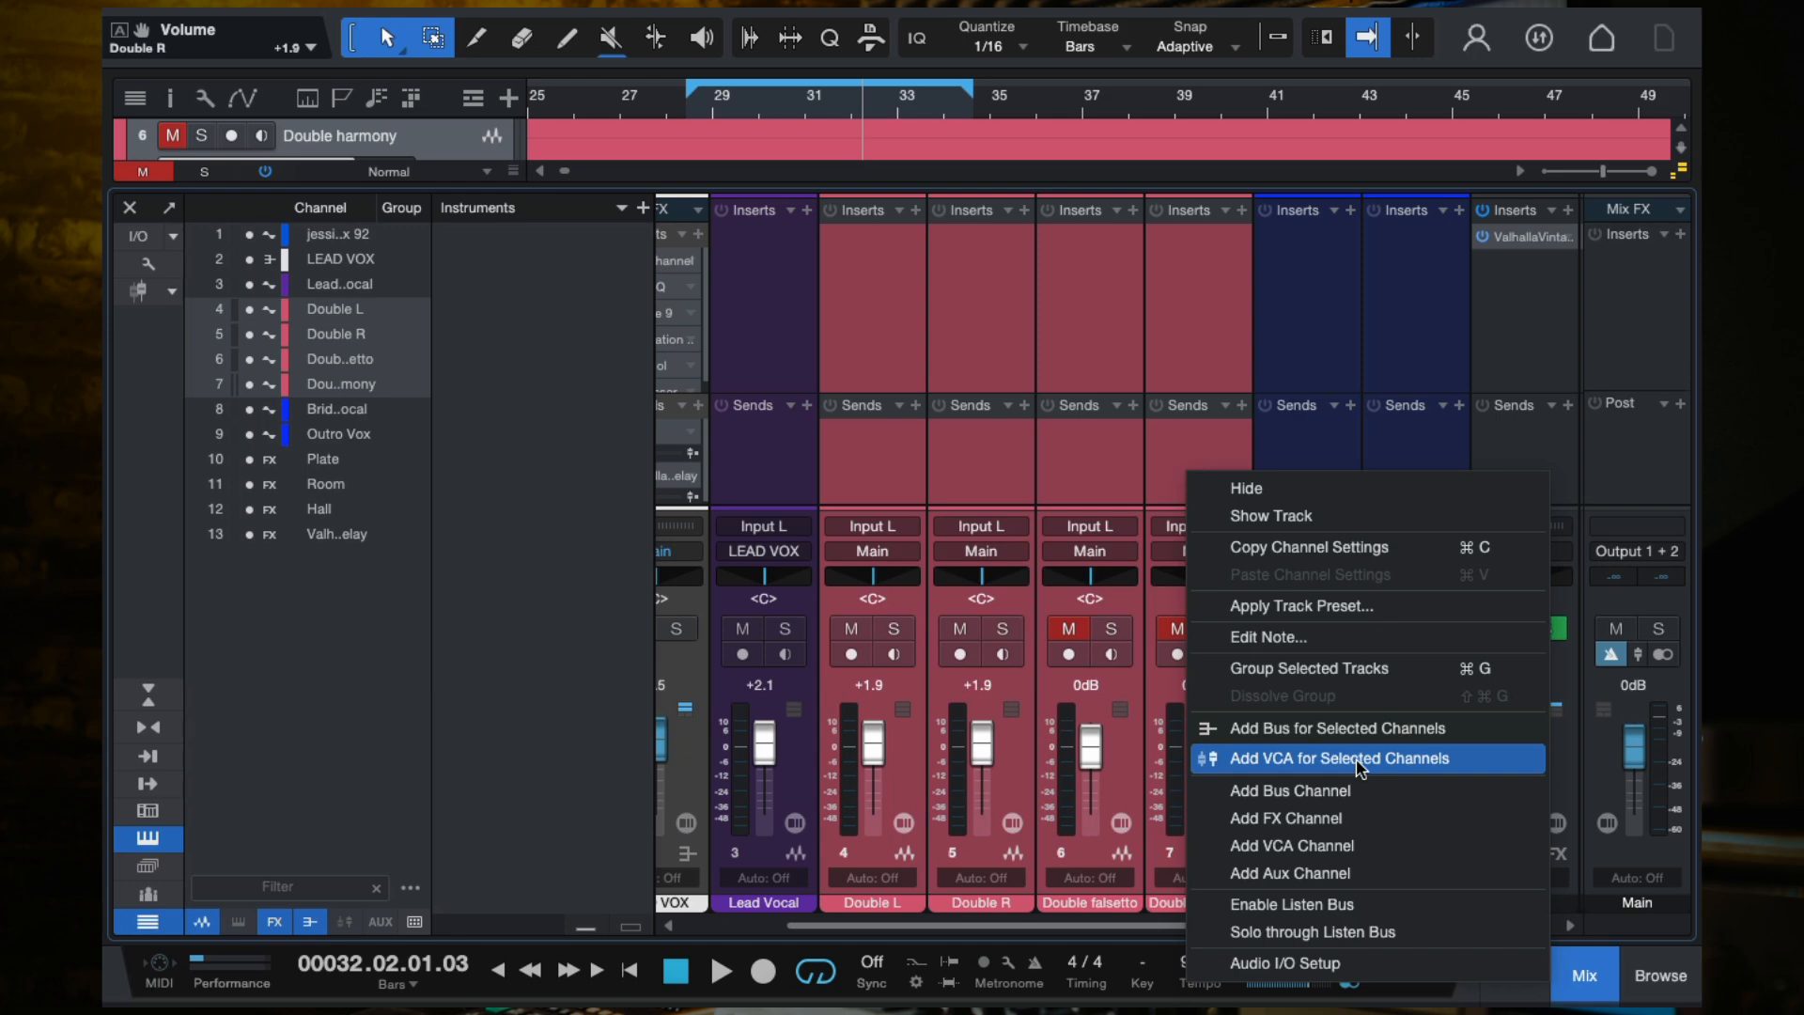
{"action": "left_click", "coordinate": [1306, 730]}
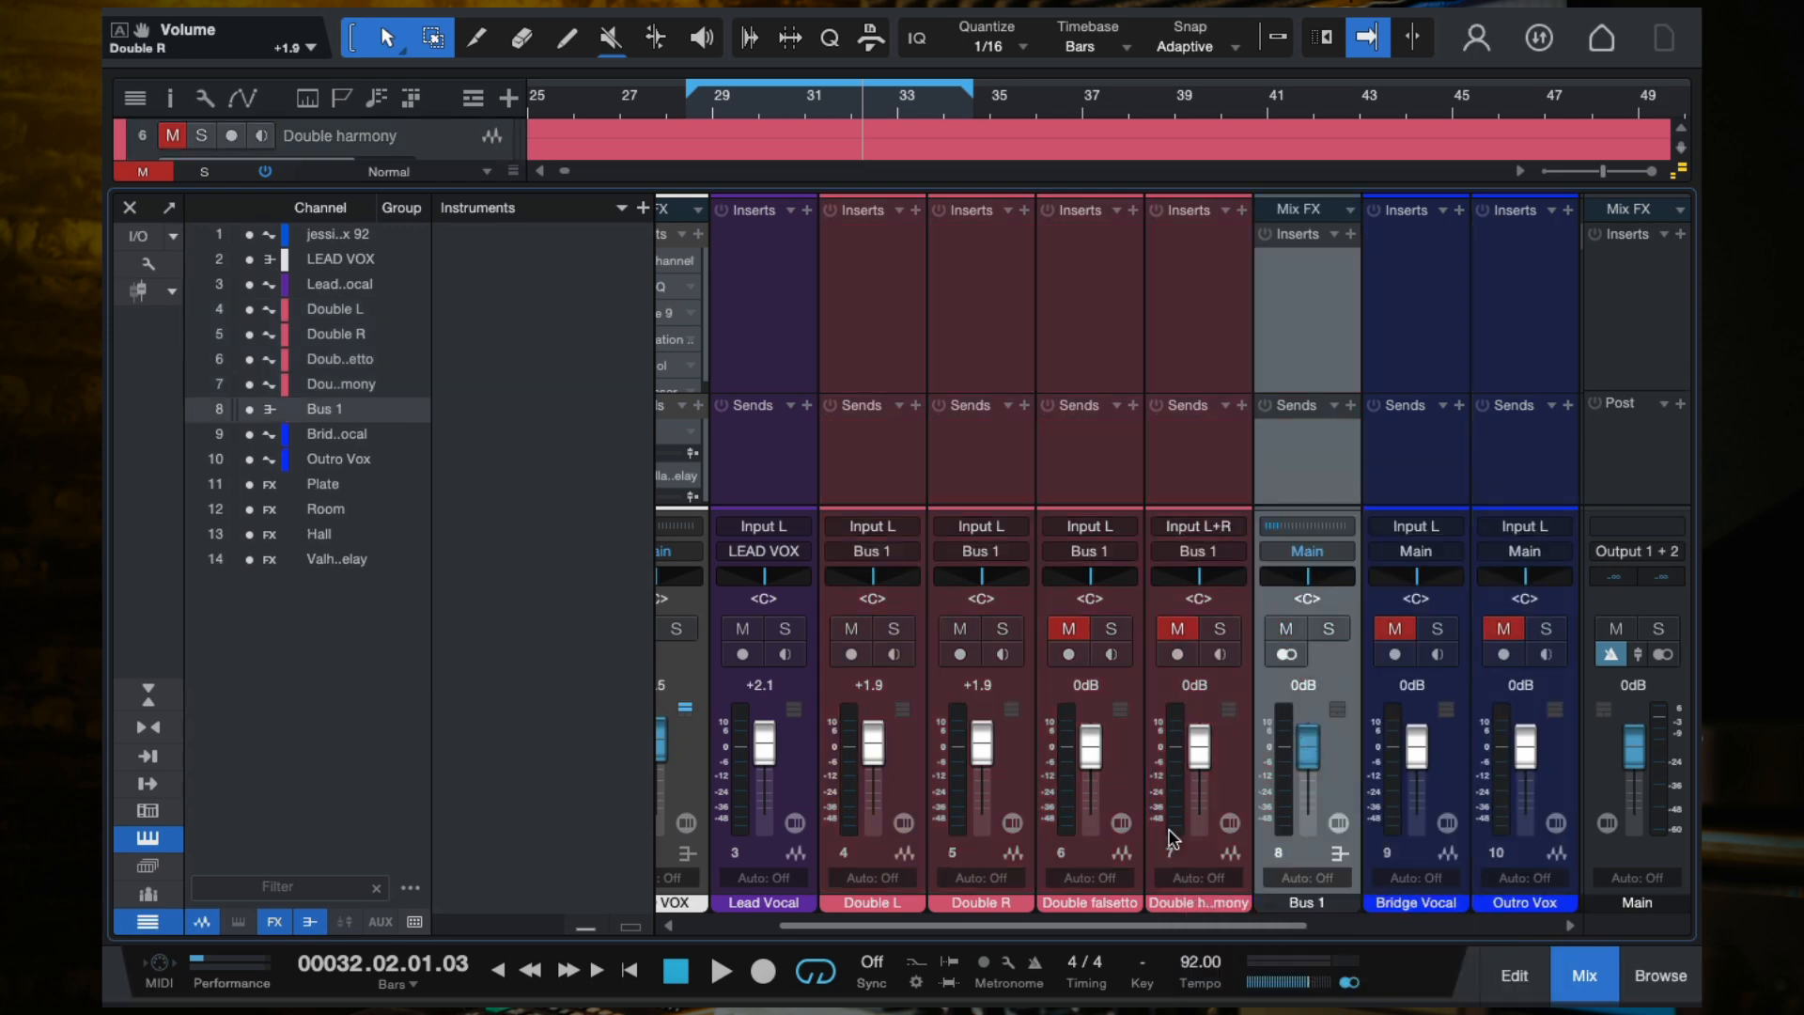
Step: Rename the new bus DOUBLES and colour it white like the LEAD VOX bus
{"action": "double_click", "coordinate": [1311, 903]}
{"action": "type", "text": "DOUBLES"}
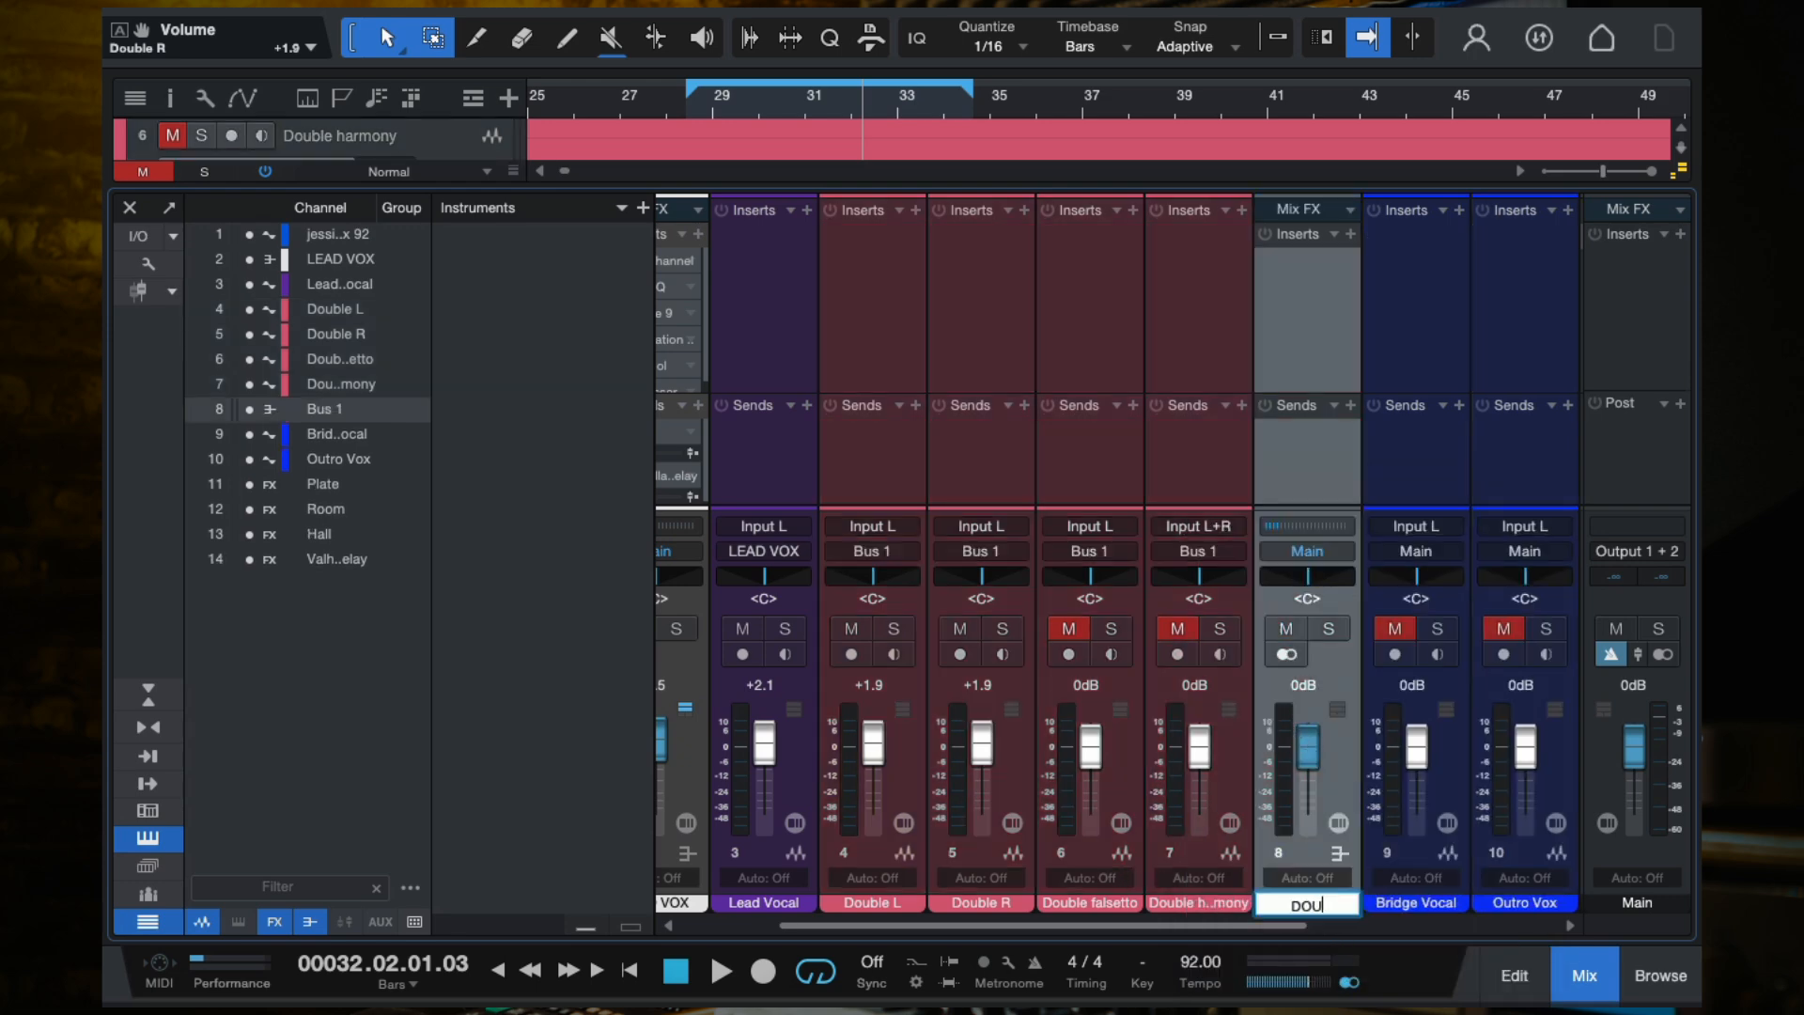
{"action": "key", "text": "Return"}
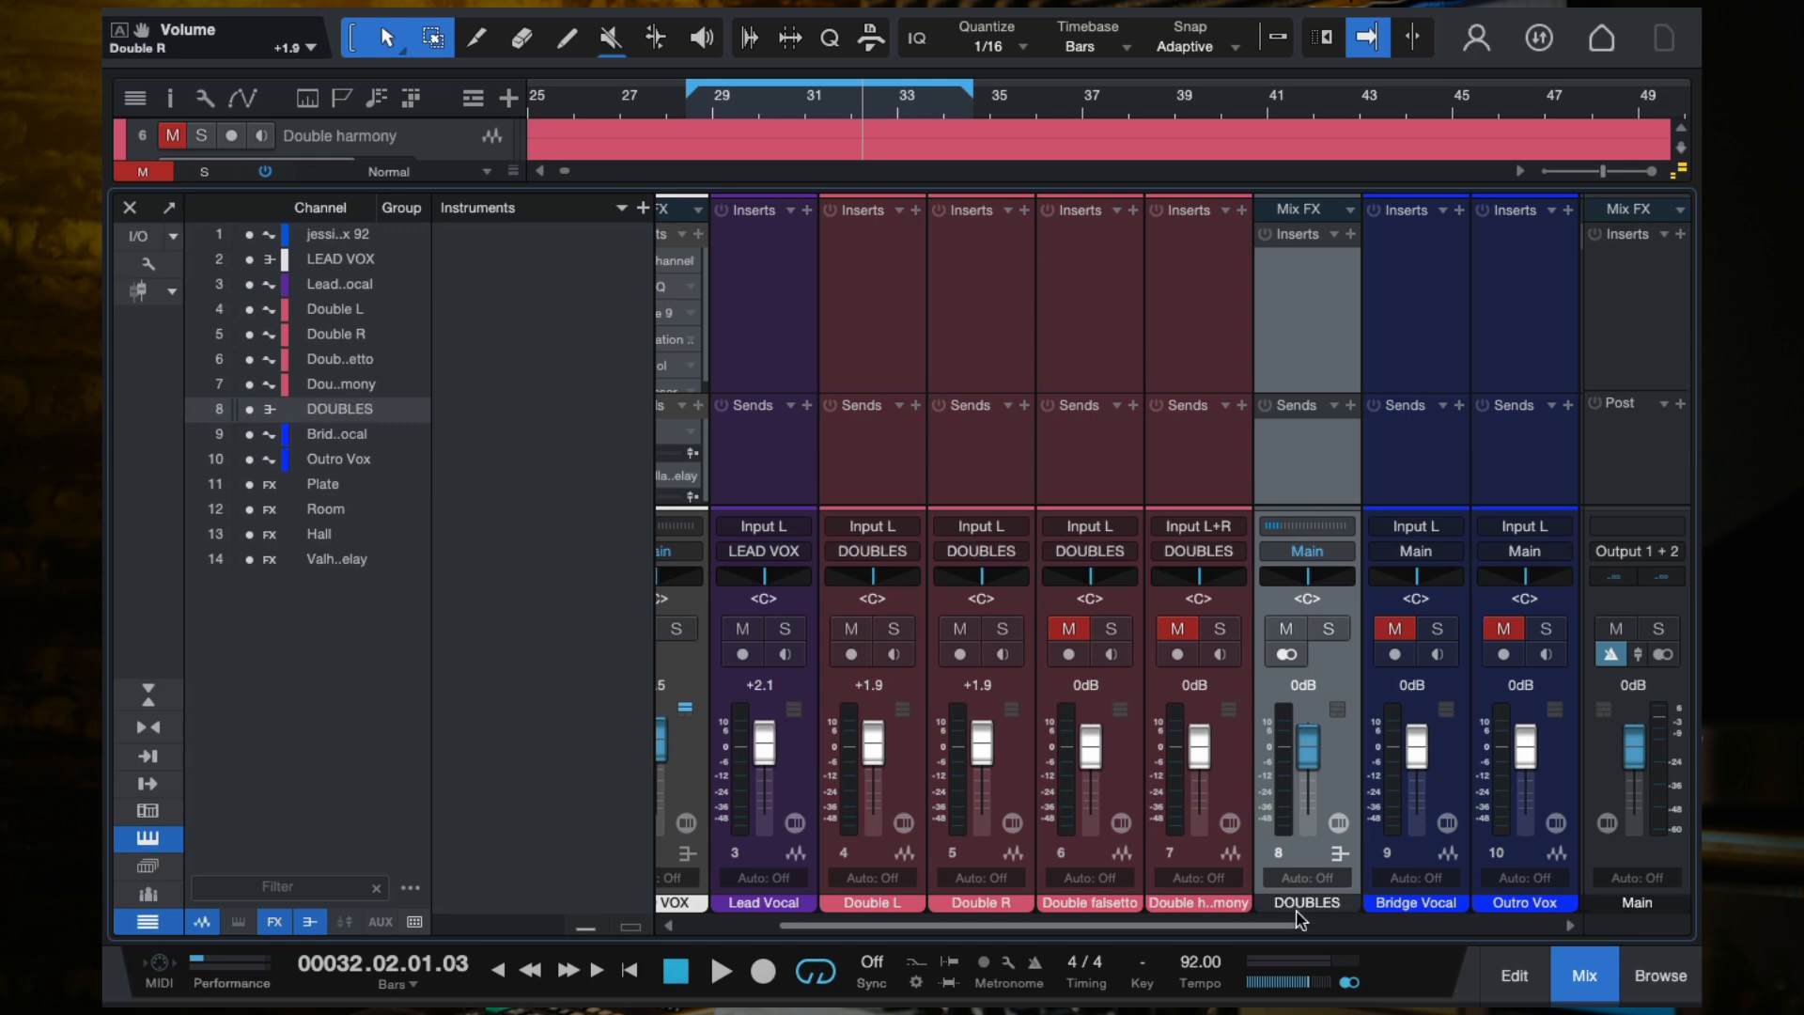
{"action": "left_click", "coordinate": [1303, 909]}
{"action": "left_click", "coordinate": [1181, 880]}
Step: Play from about bar 29 and try the DOUBLES bus fader at -1.8 dB, stopping at bar 30
{"action": "left_click", "coordinate": [884, 315]}
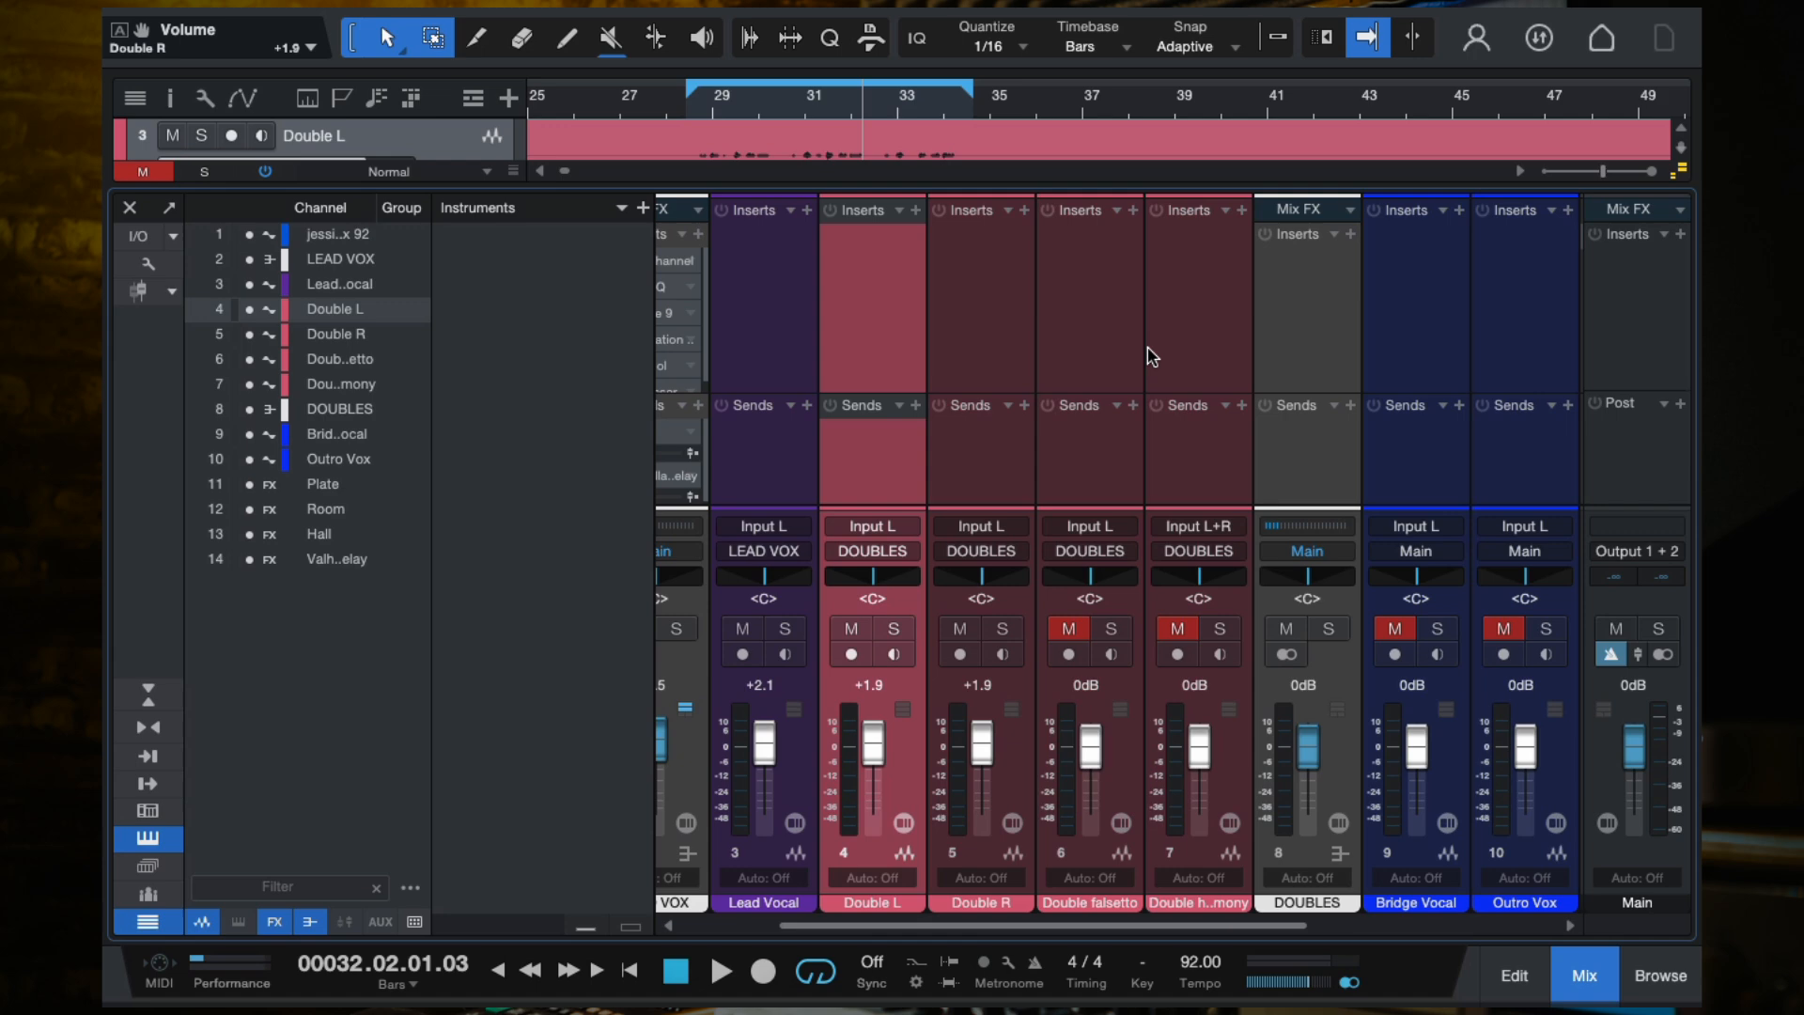
{"action": "left_click", "coordinate": [1324, 320]}
{"action": "left_click", "coordinate": [704, 102]}
{"action": "key", "text": "space"}
{"action": "mouse_move", "coordinate": [1305, 757]}
{"action": "left_mouse_down"}
{"action": "mouse_move", "coordinate": [1309, 719]}
{"action": "mouse_move", "coordinate": [1309, 742]}
{"action": "left_mouse_up"}
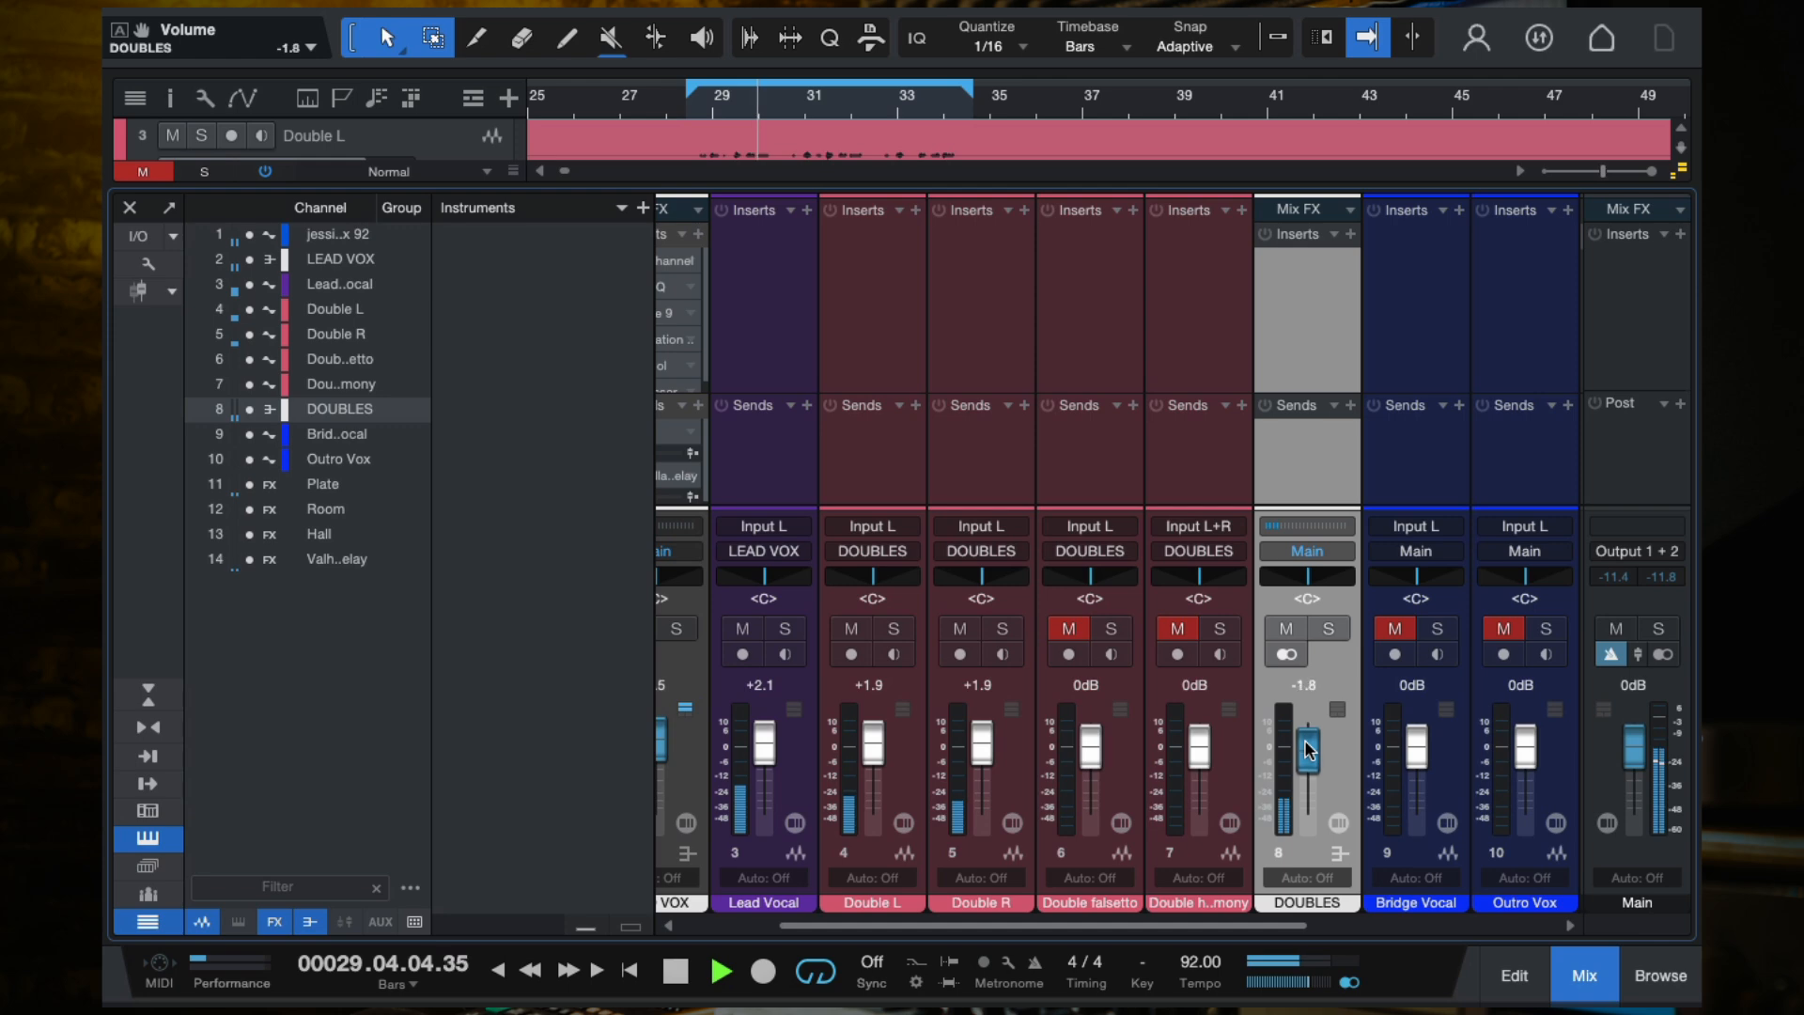
{"action": "key", "text": "space"}
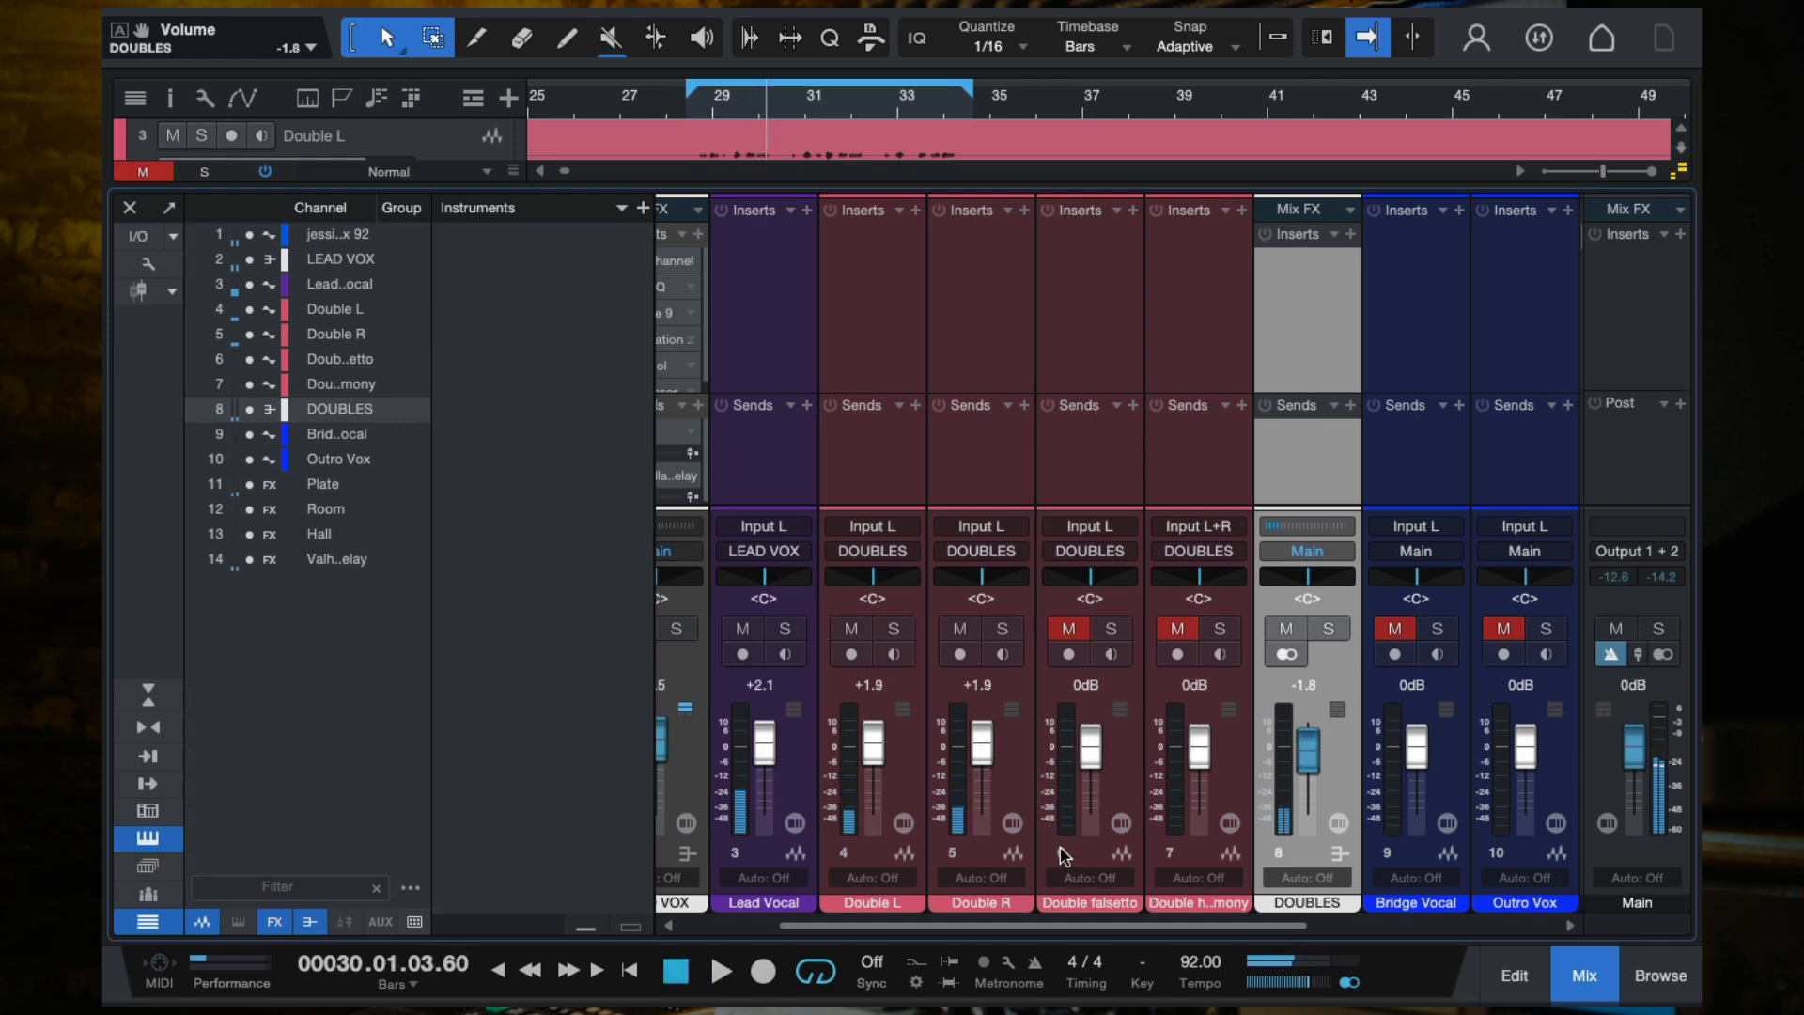
Step: Go through the individual channels feeding the DOUBLES bus, from Double L to Double harmony
{"action": "left_click", "coordinate": [888, 796]}
{"action": "left_click", "coordinate": [1020, 789]}
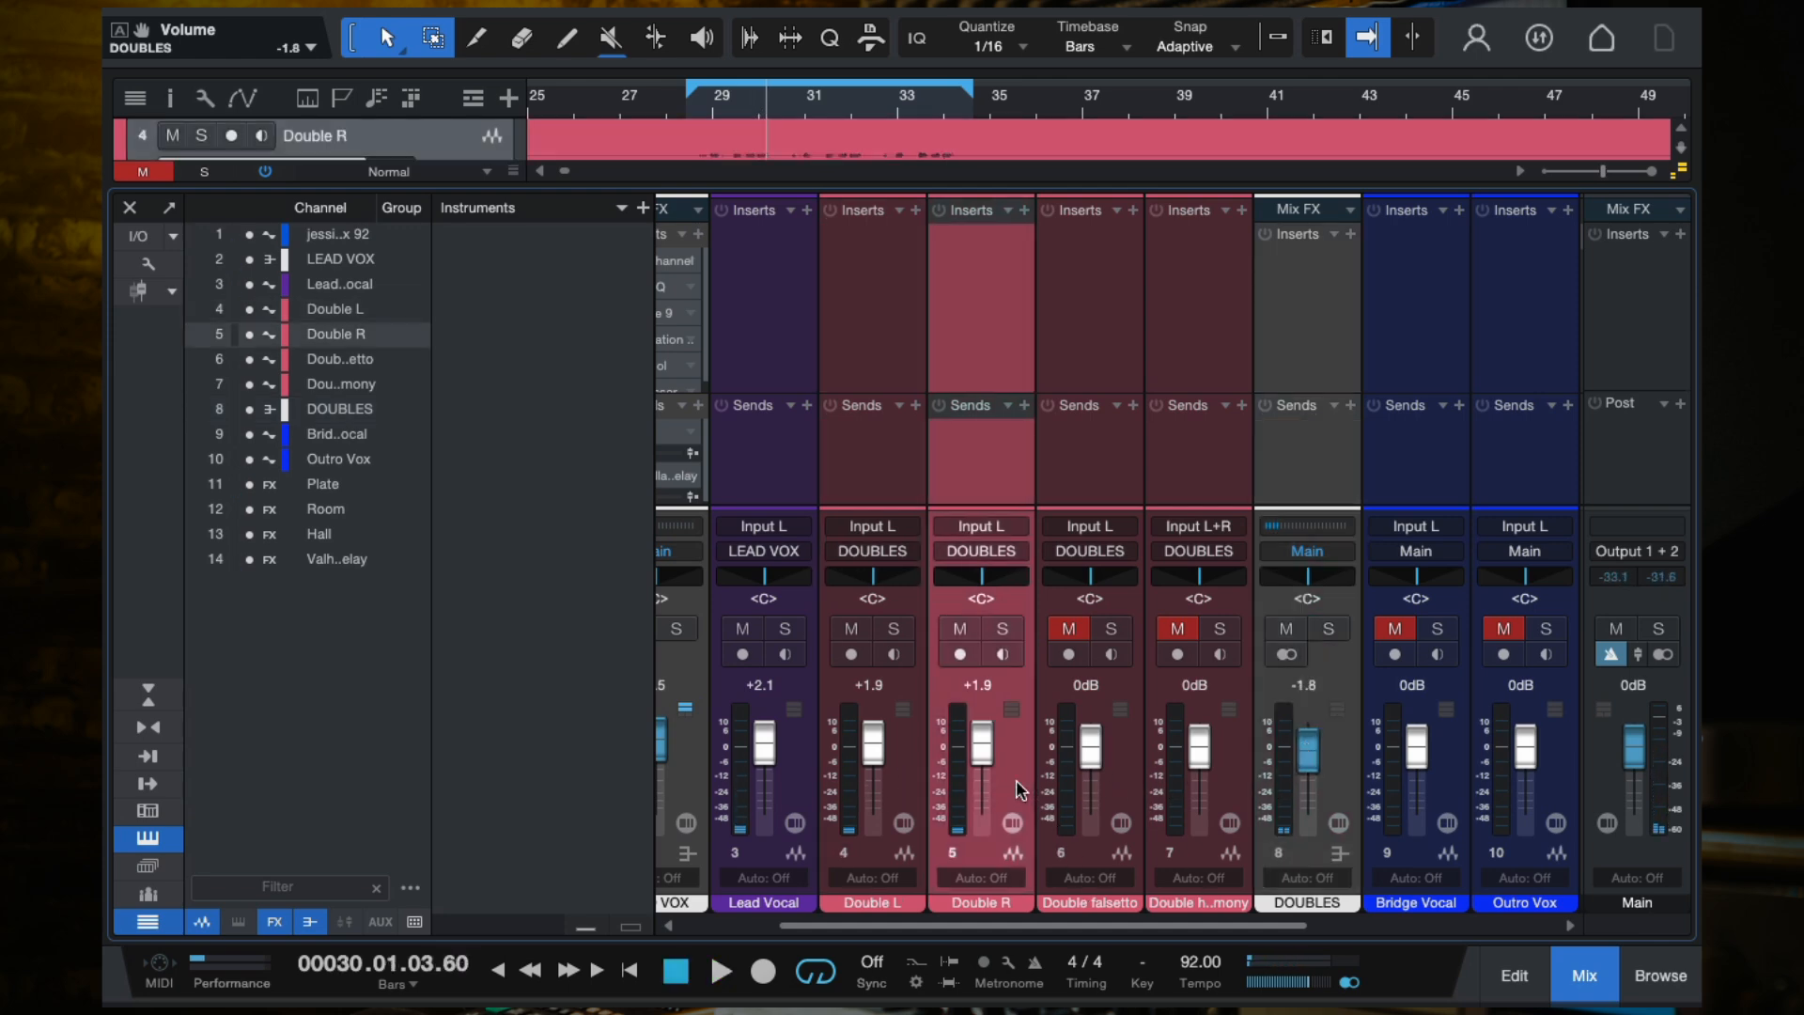
{"action": "left_click", "coordinate": [1118, 774]}
{"action": "left_click", "coordinate": [1235, 770]}
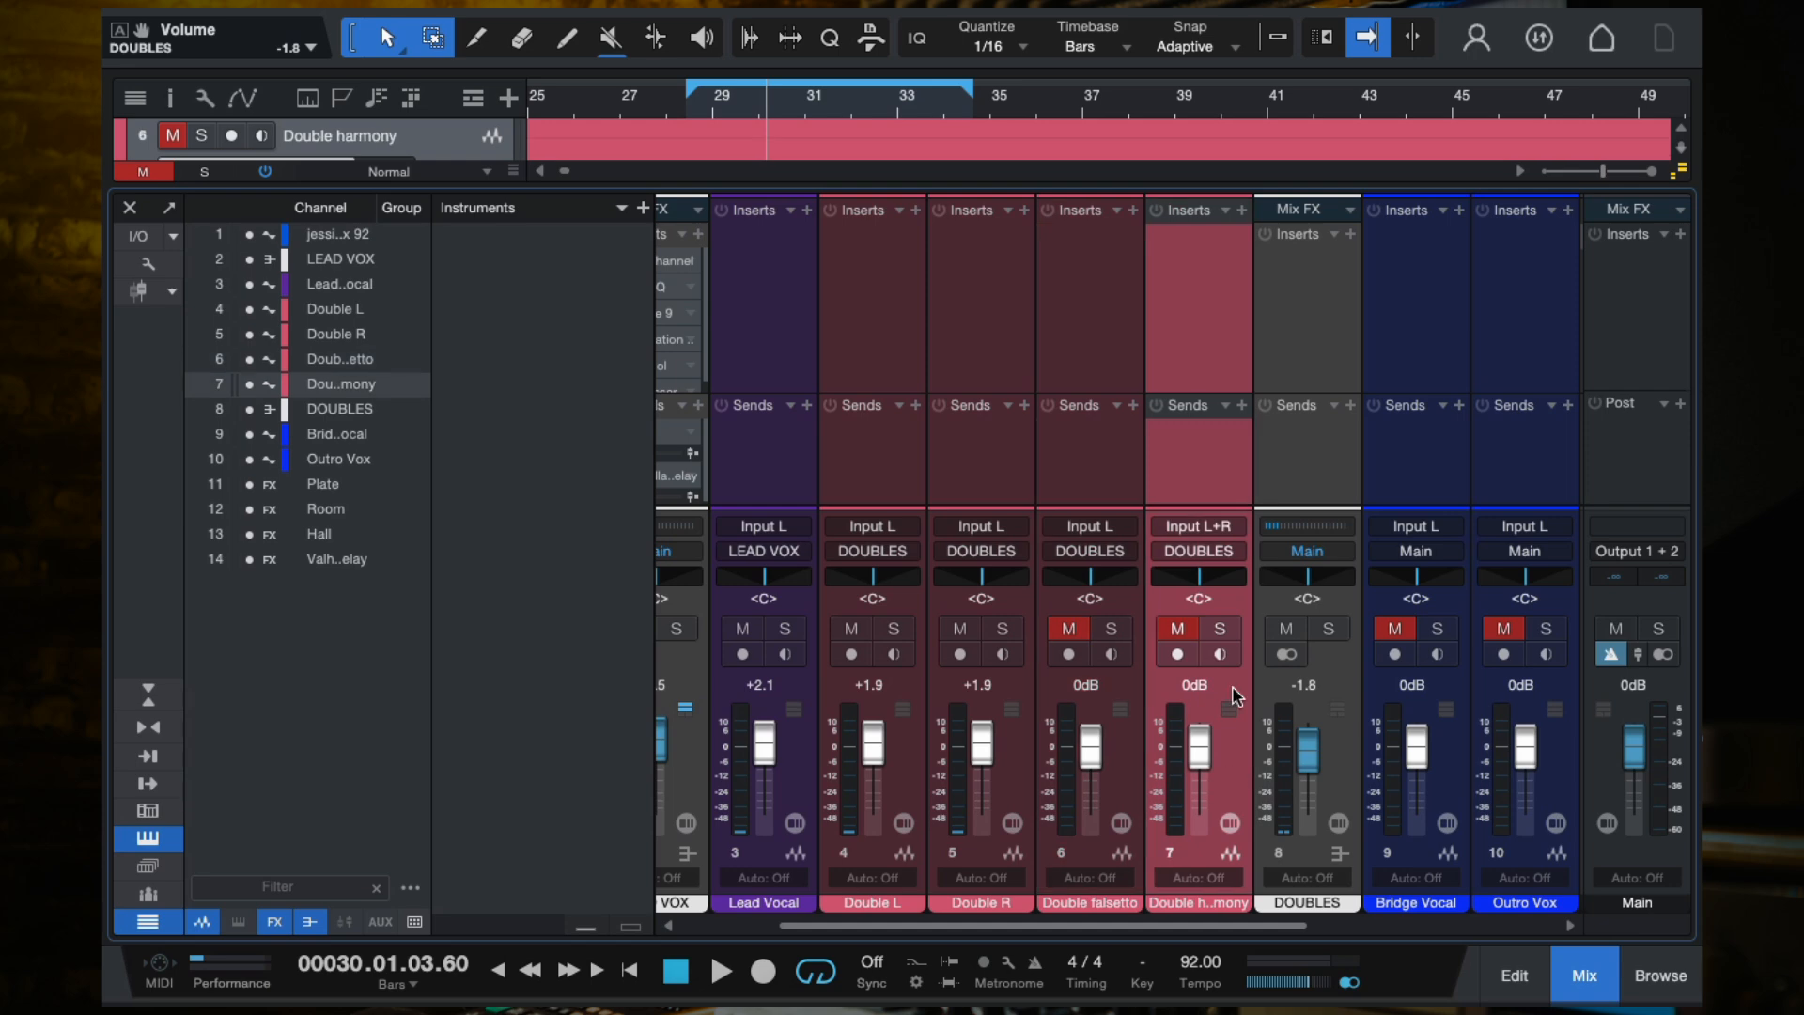
Step: Review the Double L and Double R channels, and raise the DOUBLES bus fader to +3.8 dB during playback
{"action": "left_click", "coordinate": [888, 493]}
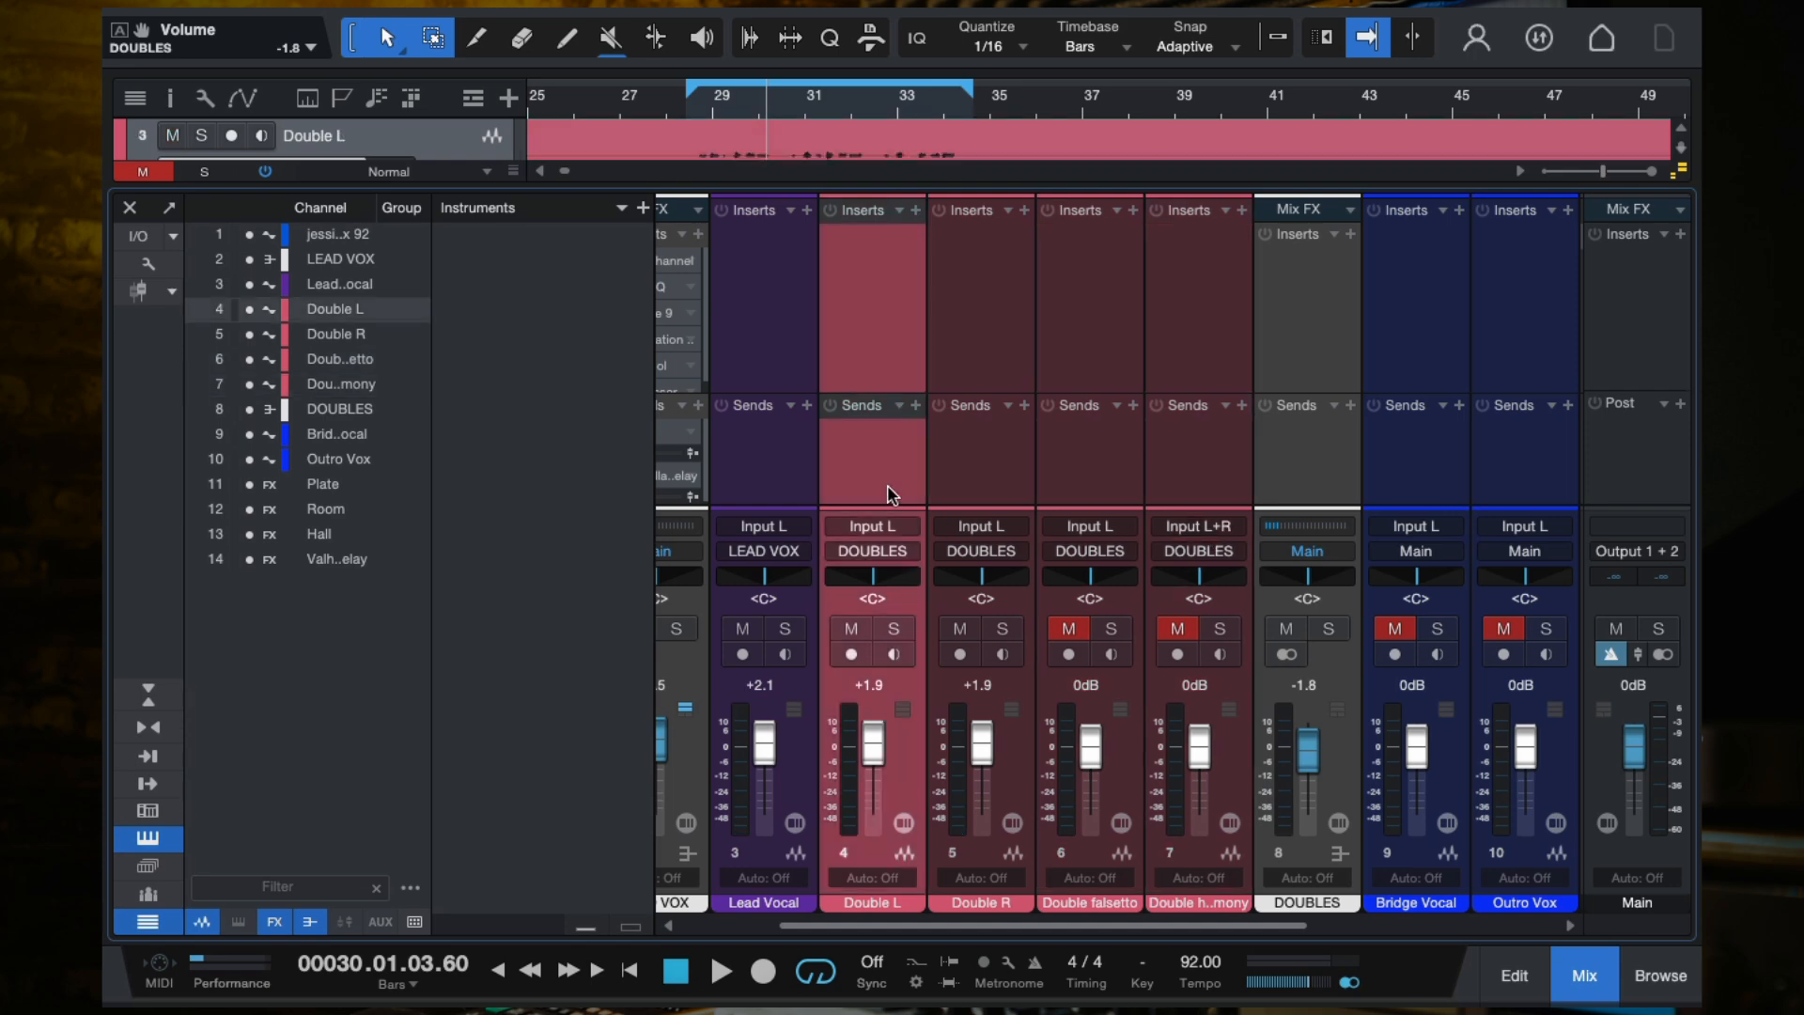
{"action": "left_click", "coordinate": [977, 474]}
{"action": "left_click", "coordinate": [878, 357]}
{"action": "left_click_drag", "start_coordinate": [1312, 748], "coordinate": [1313, 739]}
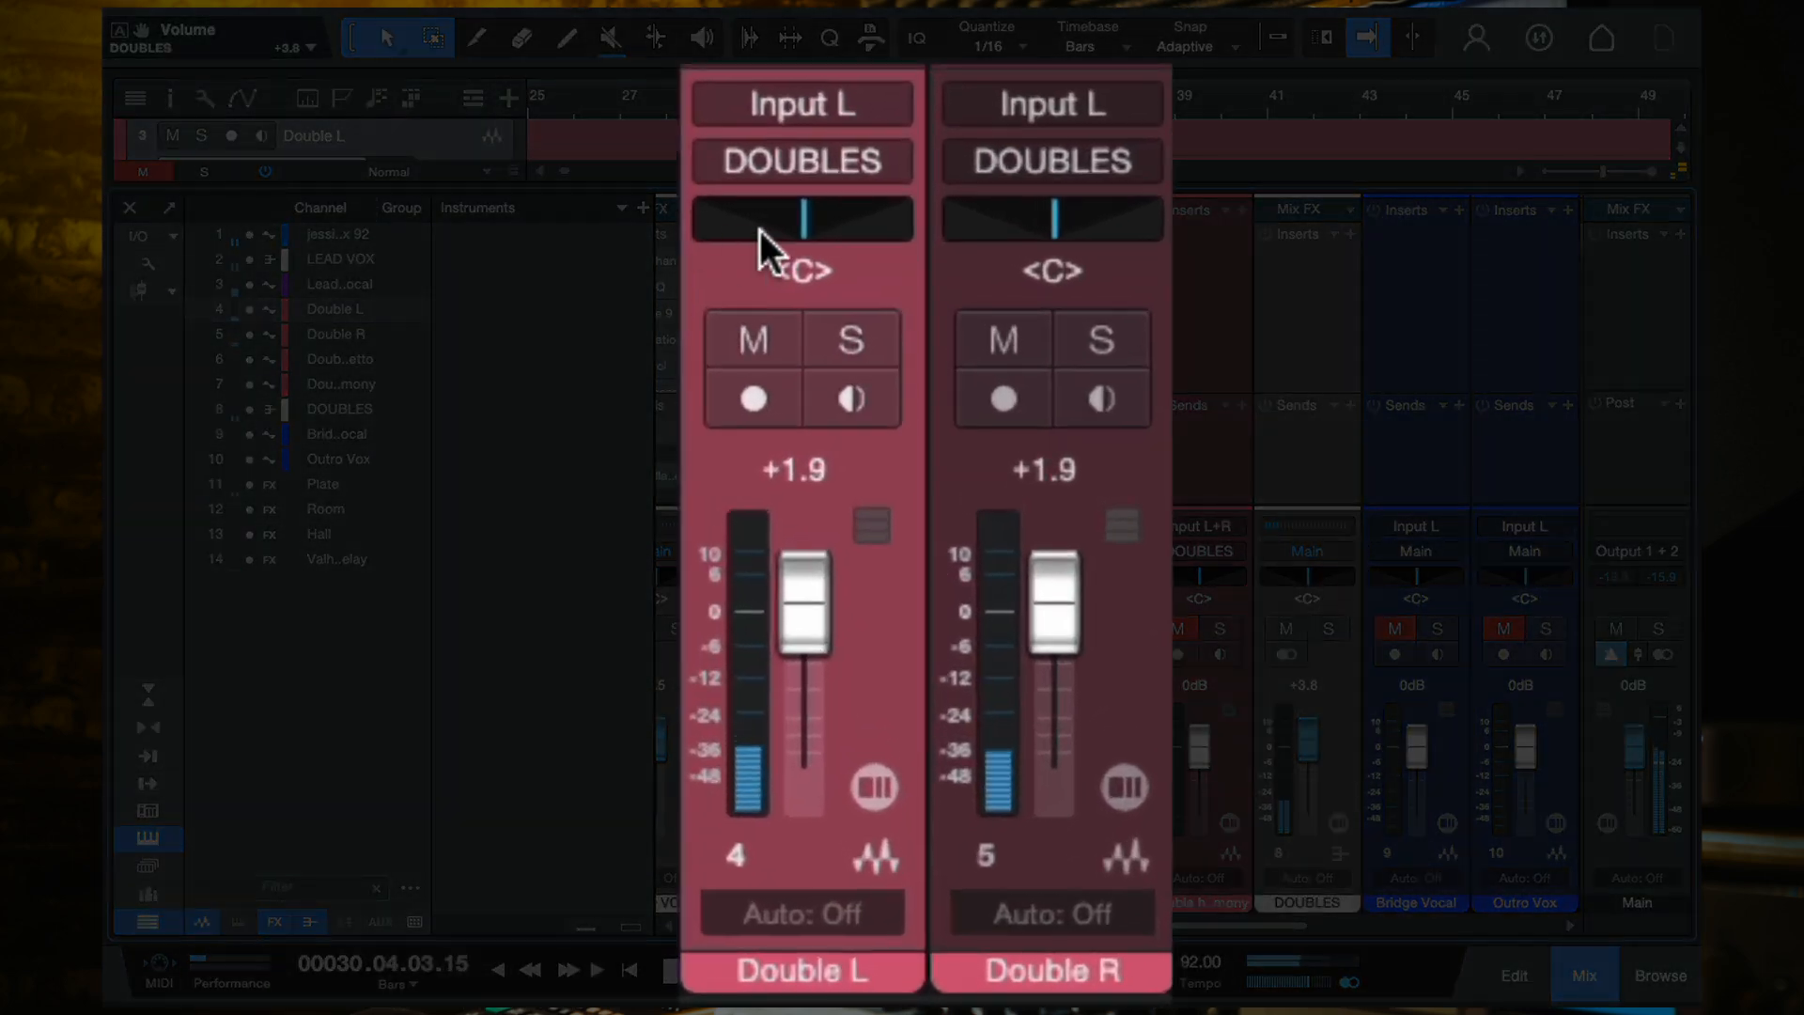
Step: Try panning Double L fully left and Double R fully right during playback
{"action": "left_click_drag", "start_coordinate": [799, 223], "coordinate": [745, 228]}
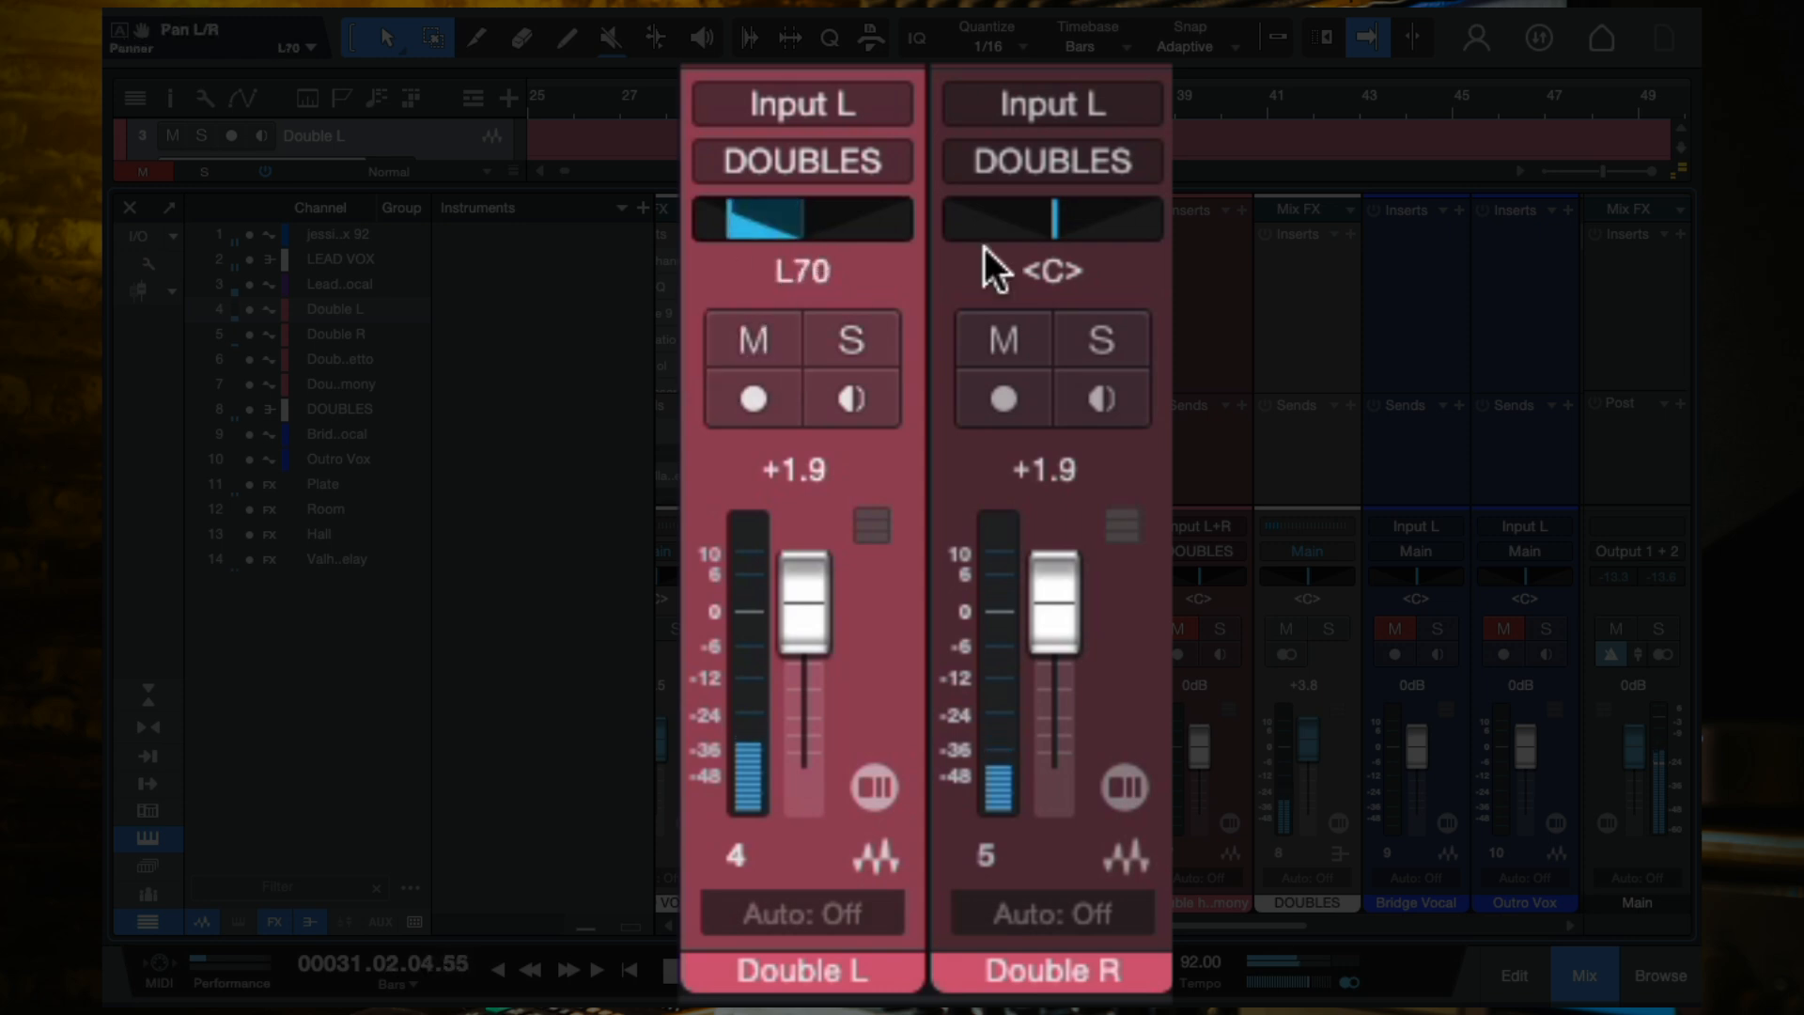
{"action": "left_click_drag", "start_coordinate": [1059, 231], "coordinate": [1128, 226]}
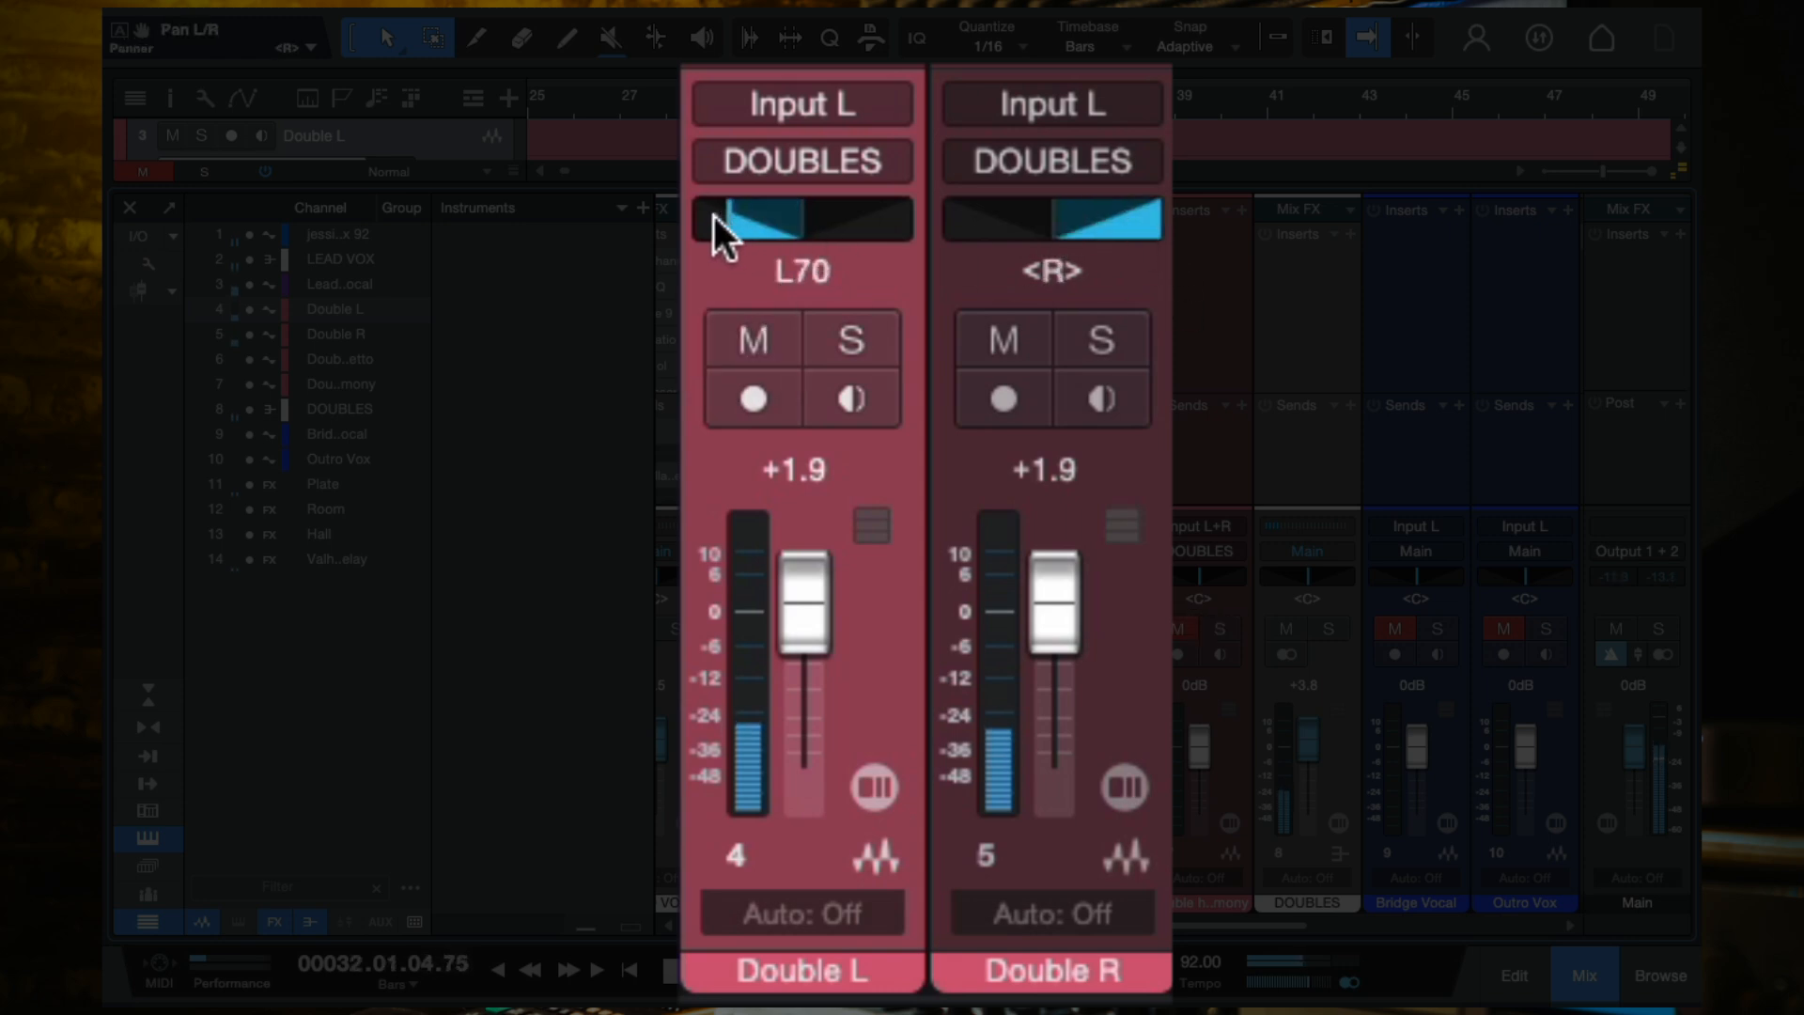
{"action": "left_click_drag", "start_coordinate": [723, 218], "coordinate": [700, 220]}
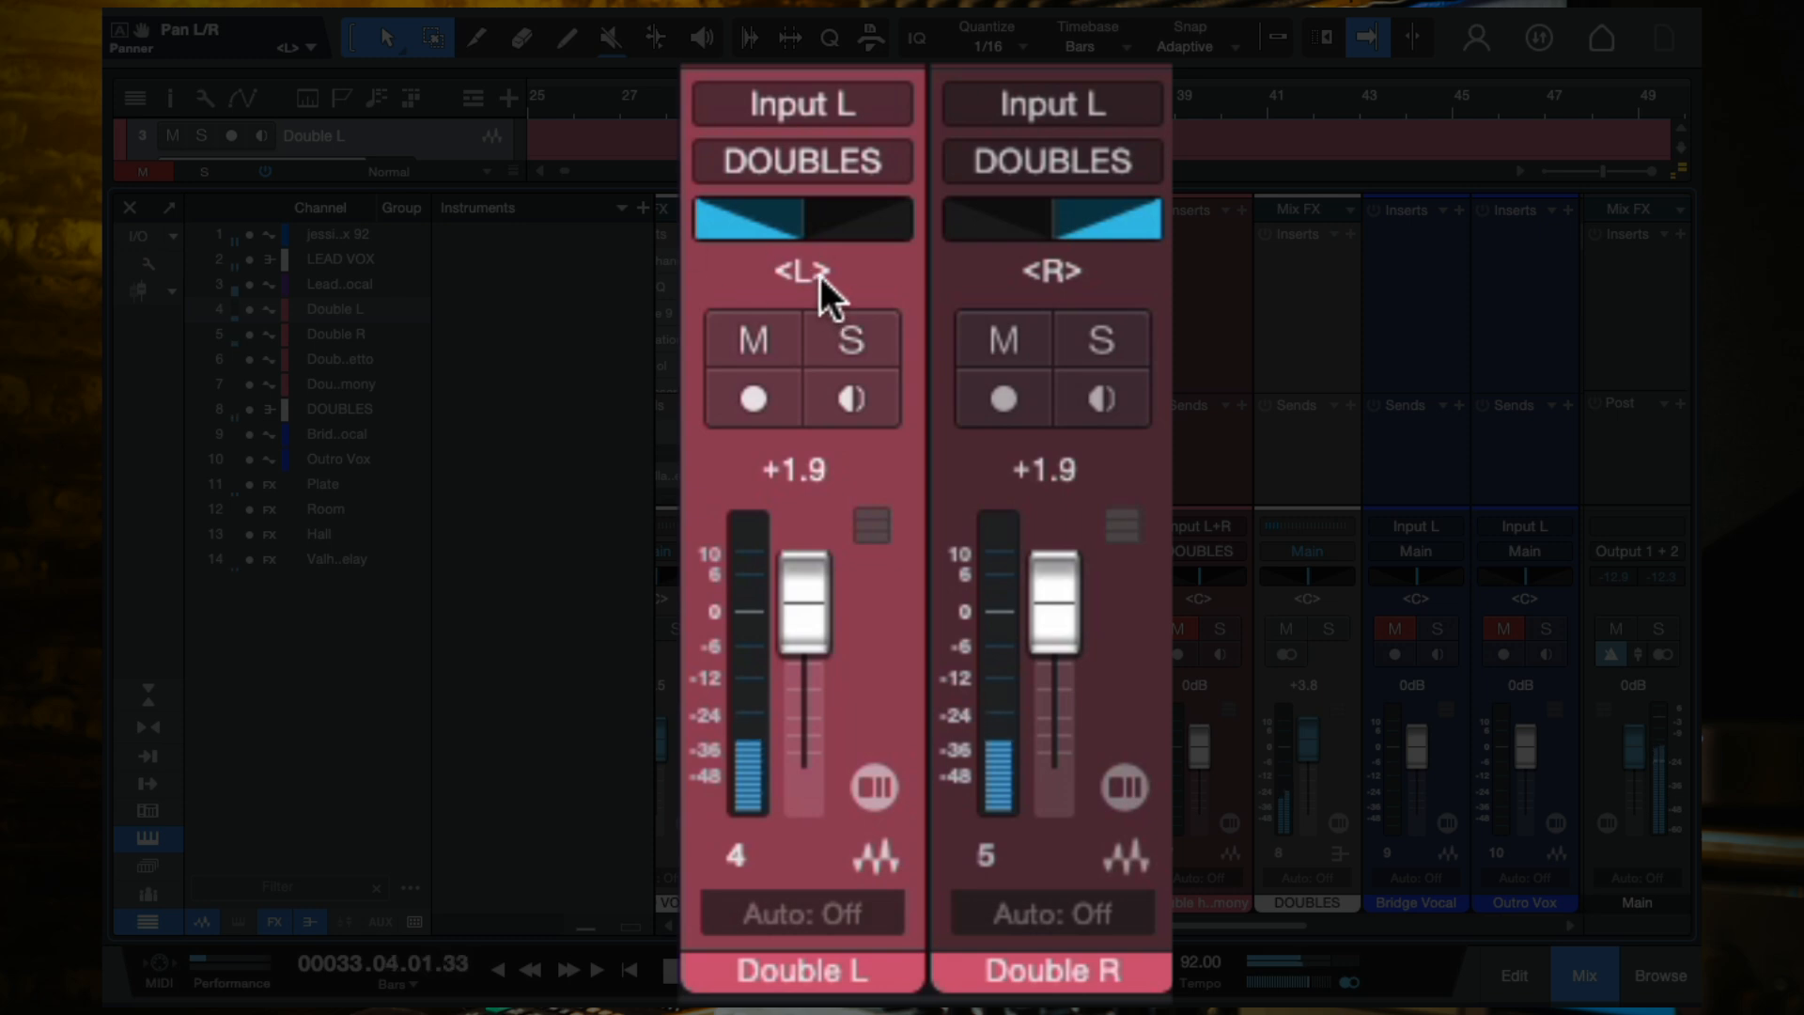
Step: Narrow the panning of the two doubles, setting Double L to L50 and Double R to R50
{"action": "left_click_drag", "start_coordinate": [696, 224], "coordinate": [754, 224]}
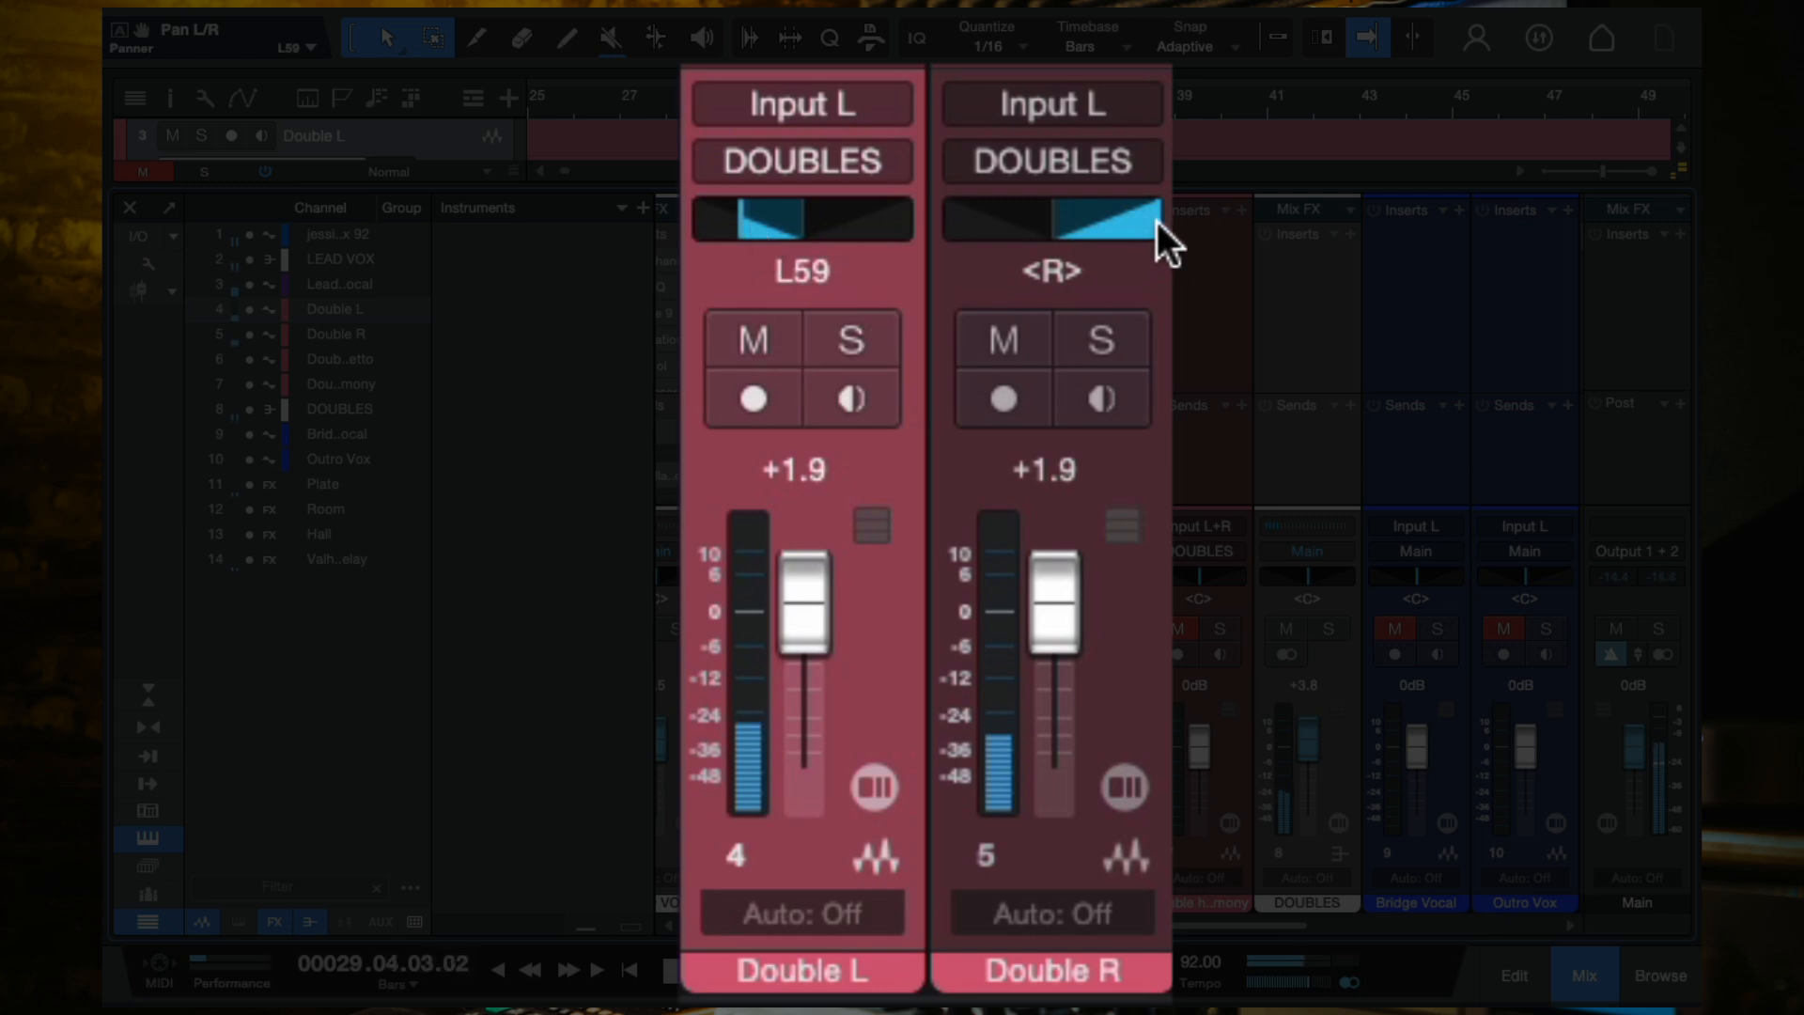
{"action": "left_click_drag", "start_coordinate": [1130, 229], "coordinate": [1088, 229]}
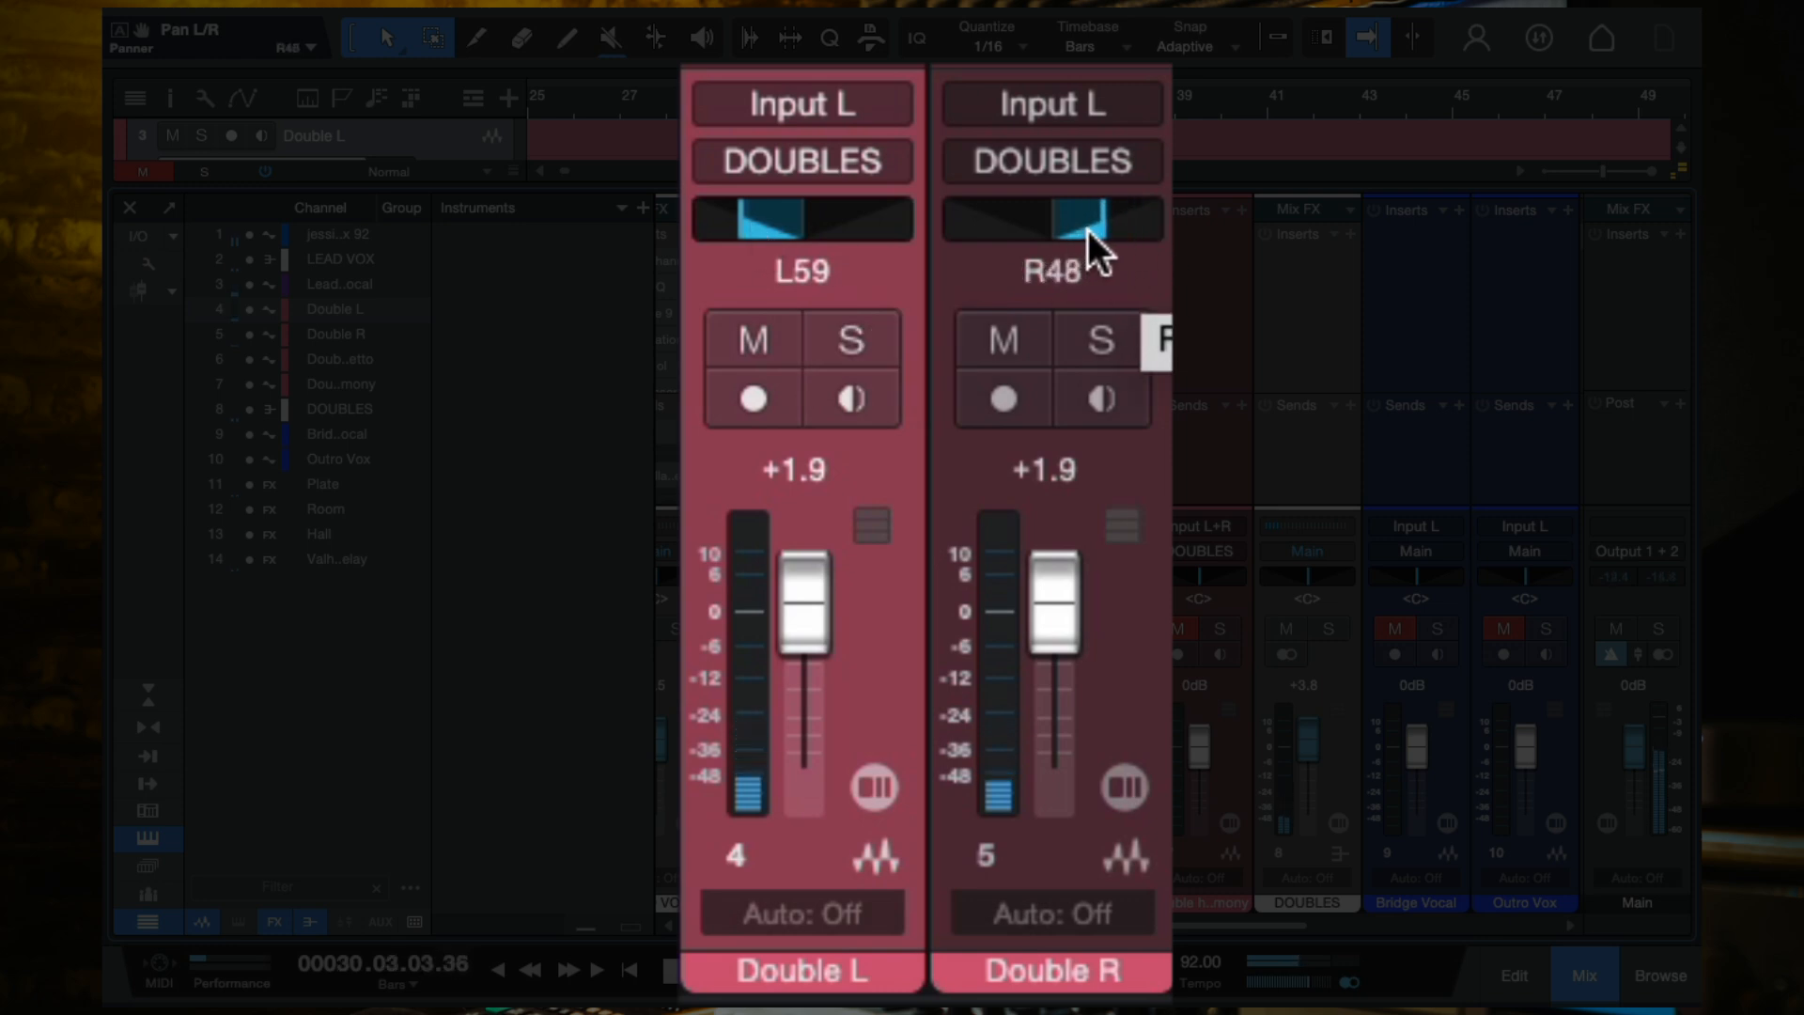
{"action": "double_click", "coordinate": [809, 272]}
{"action": "type", "text": "L50"}
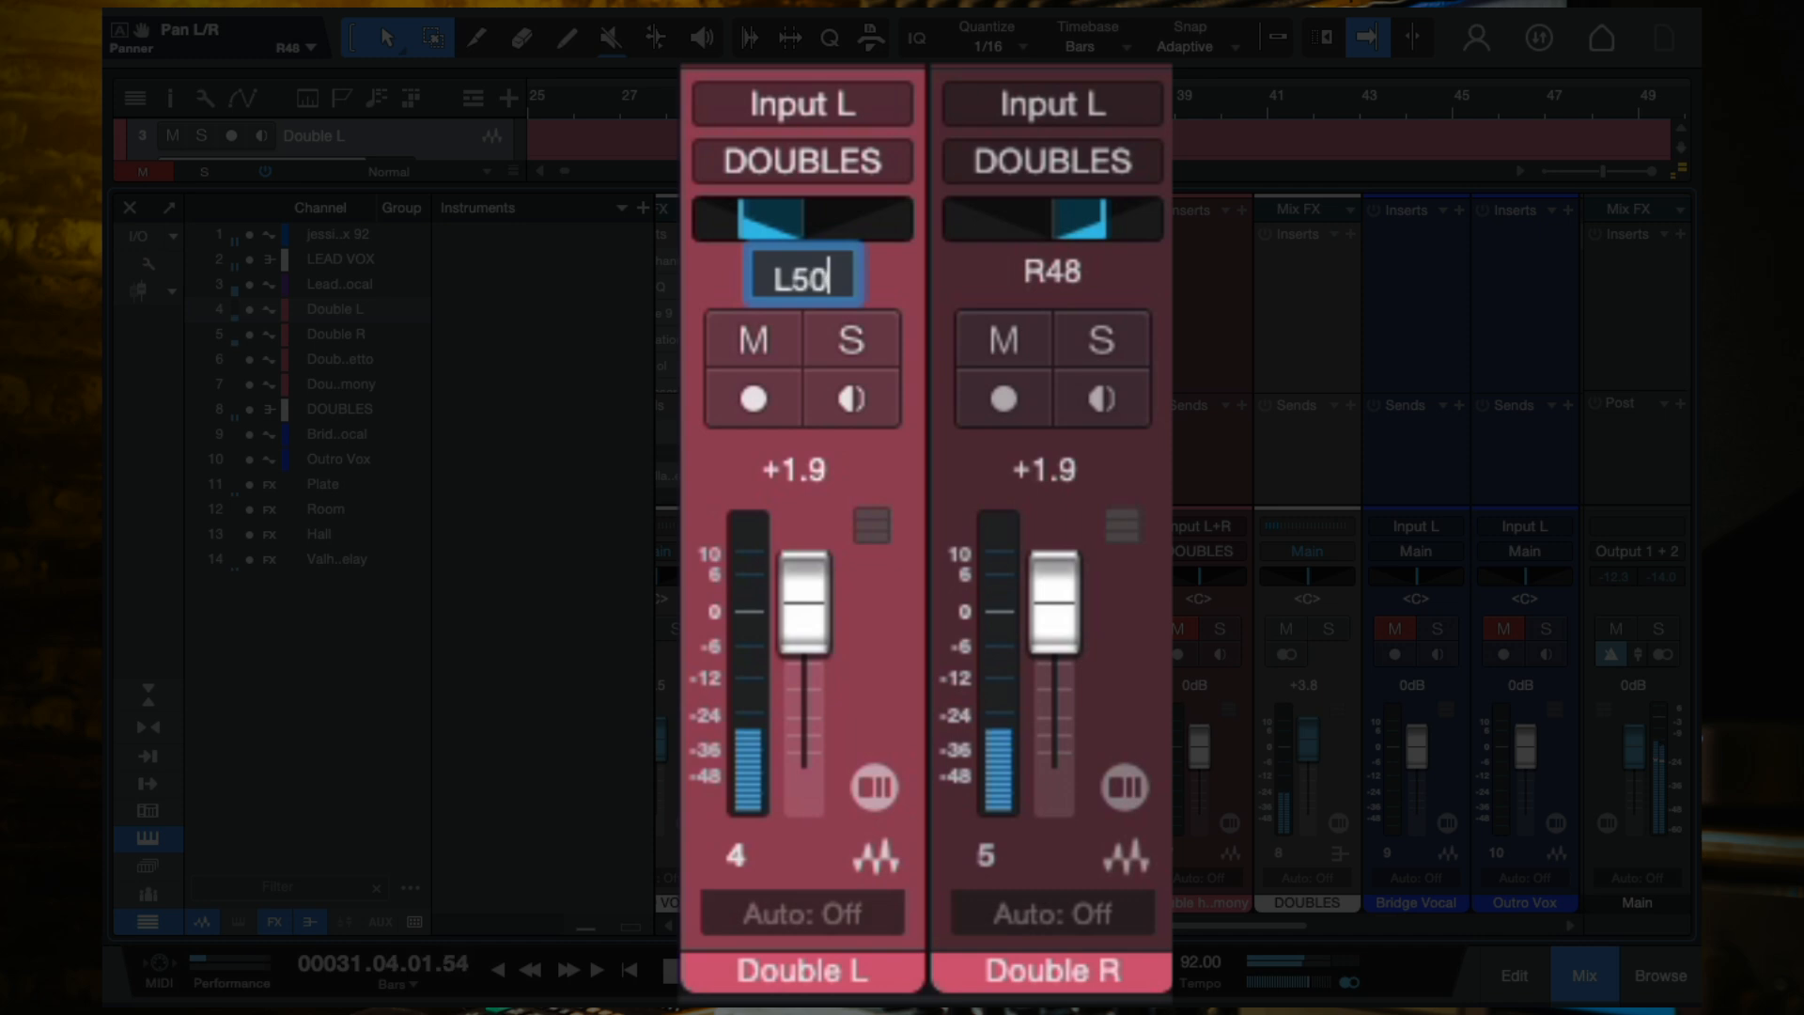
{"action": "double_click", "coordinate": [1054, 274]}
{"action": "type", "text": "R50"}
{"action": "key", "text": "Return"}
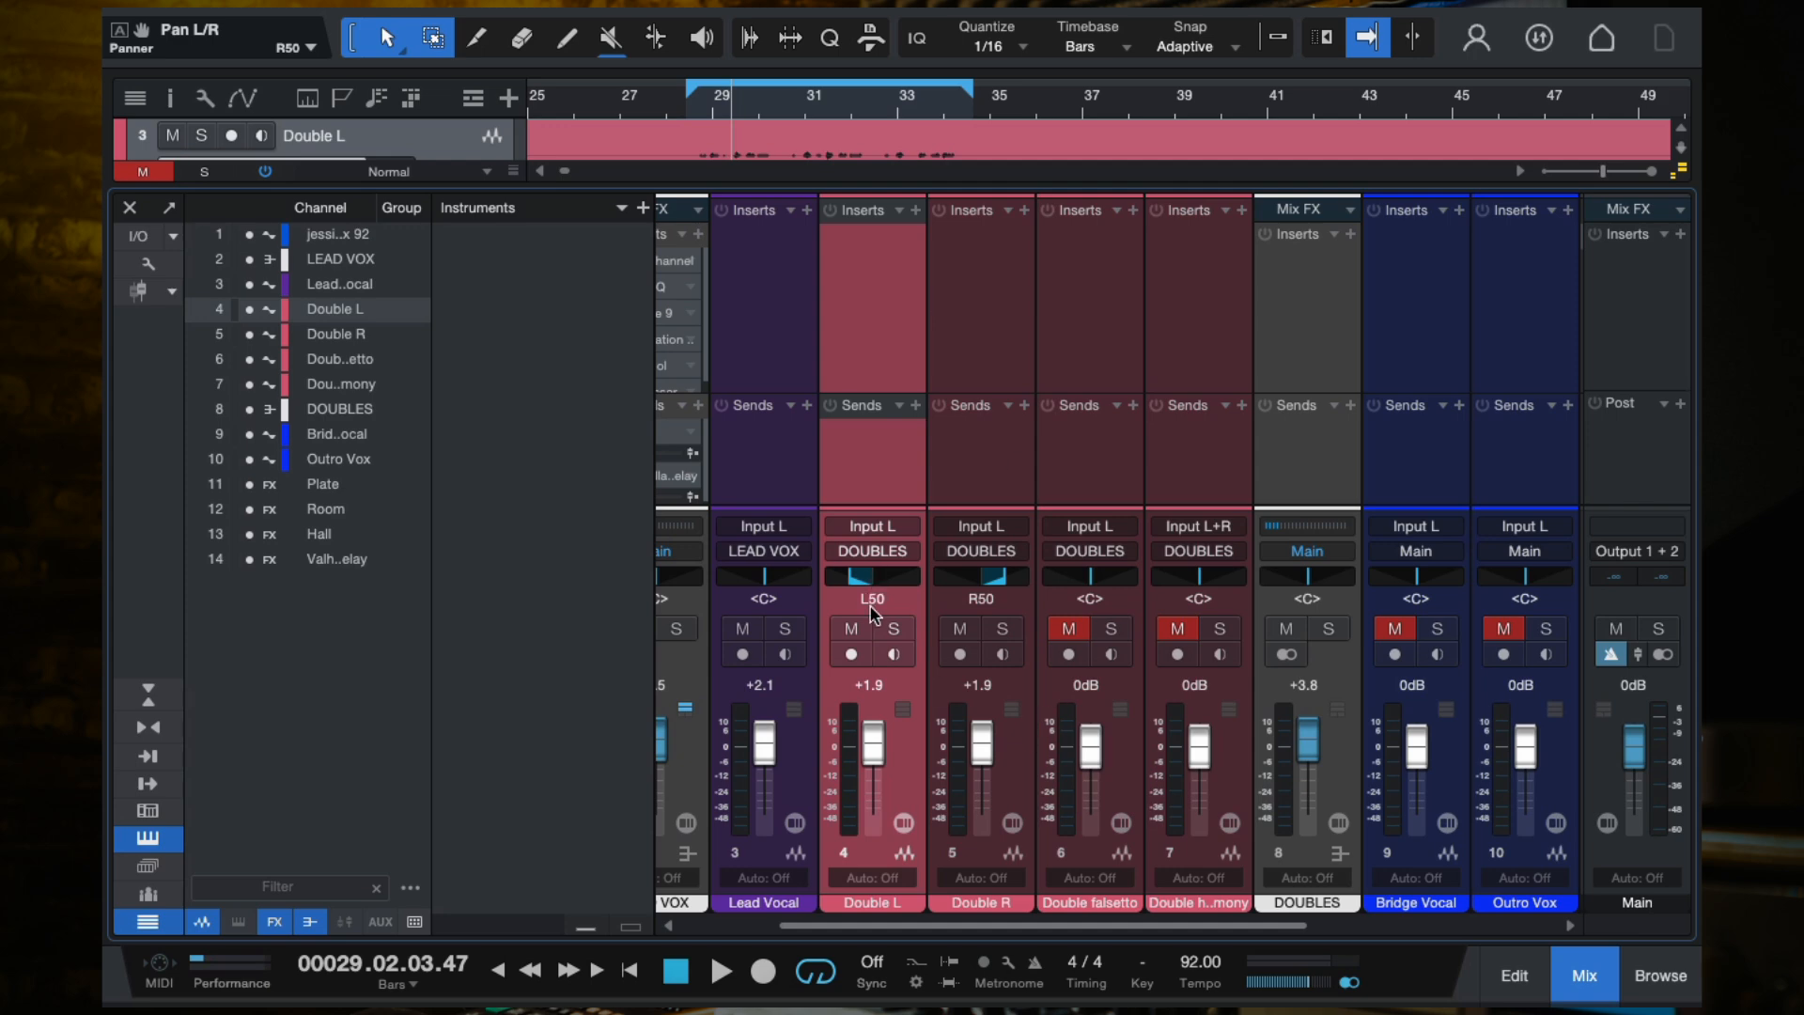
Step: Review the Double L and Double R channels and listen to the panned doubles from about bar 29 to bar 30
{"action": "left_click", "coordinate": [1012, 761]}
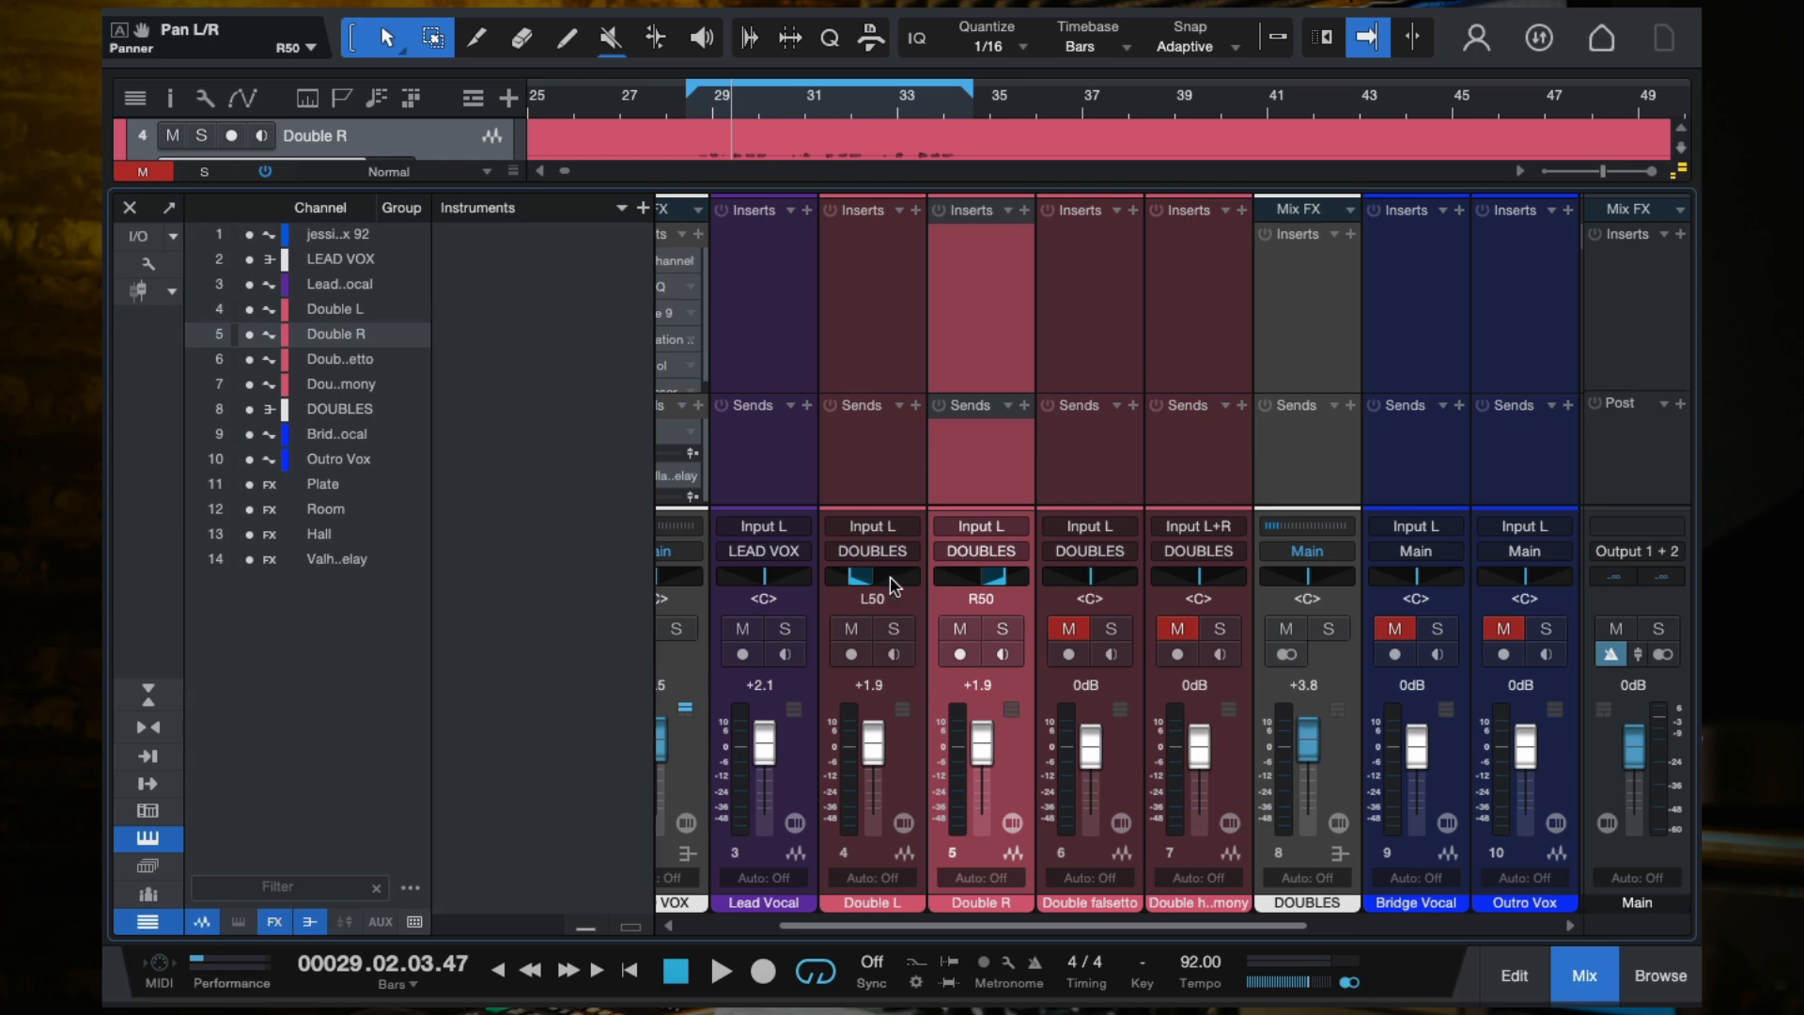
{"action": "left_click", "coordinate": [870, 441]}
{"action": "left_click", "coordinate": [954, 455]}
{"action": "left_click", "coordinate": [878, 445]}
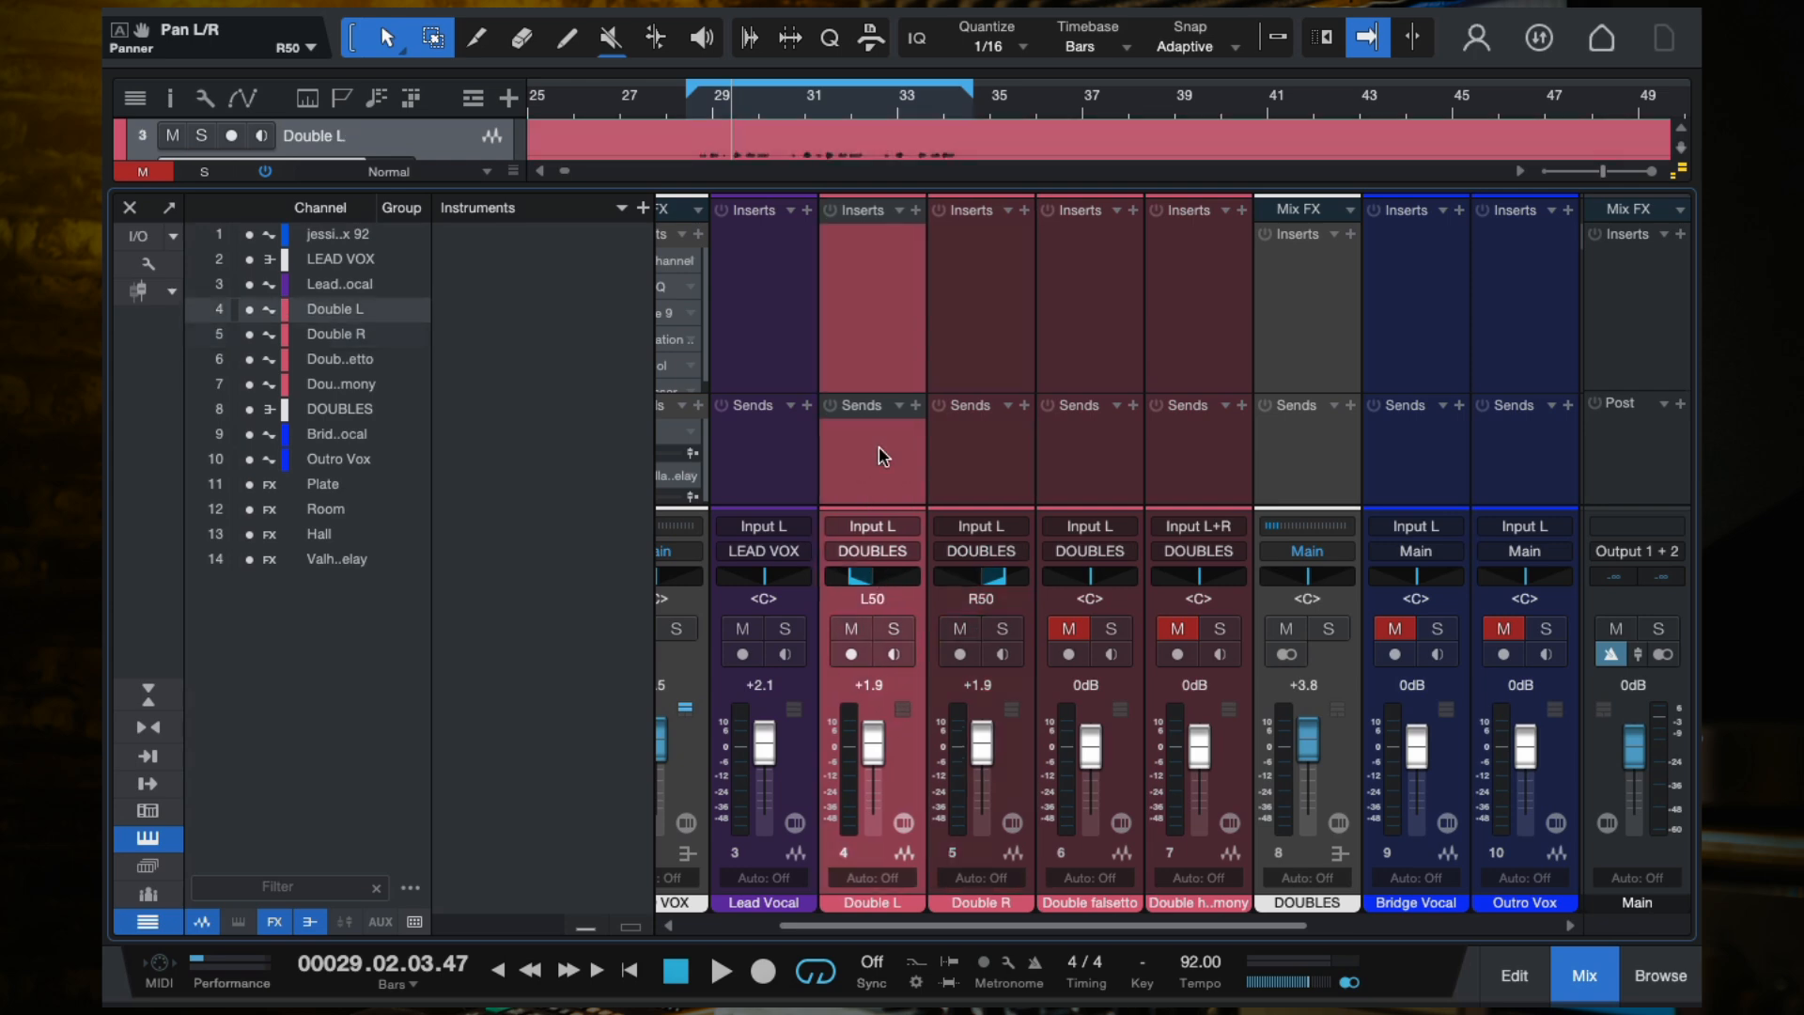
{"action": "left_click", "coordinate": [969, 471]}
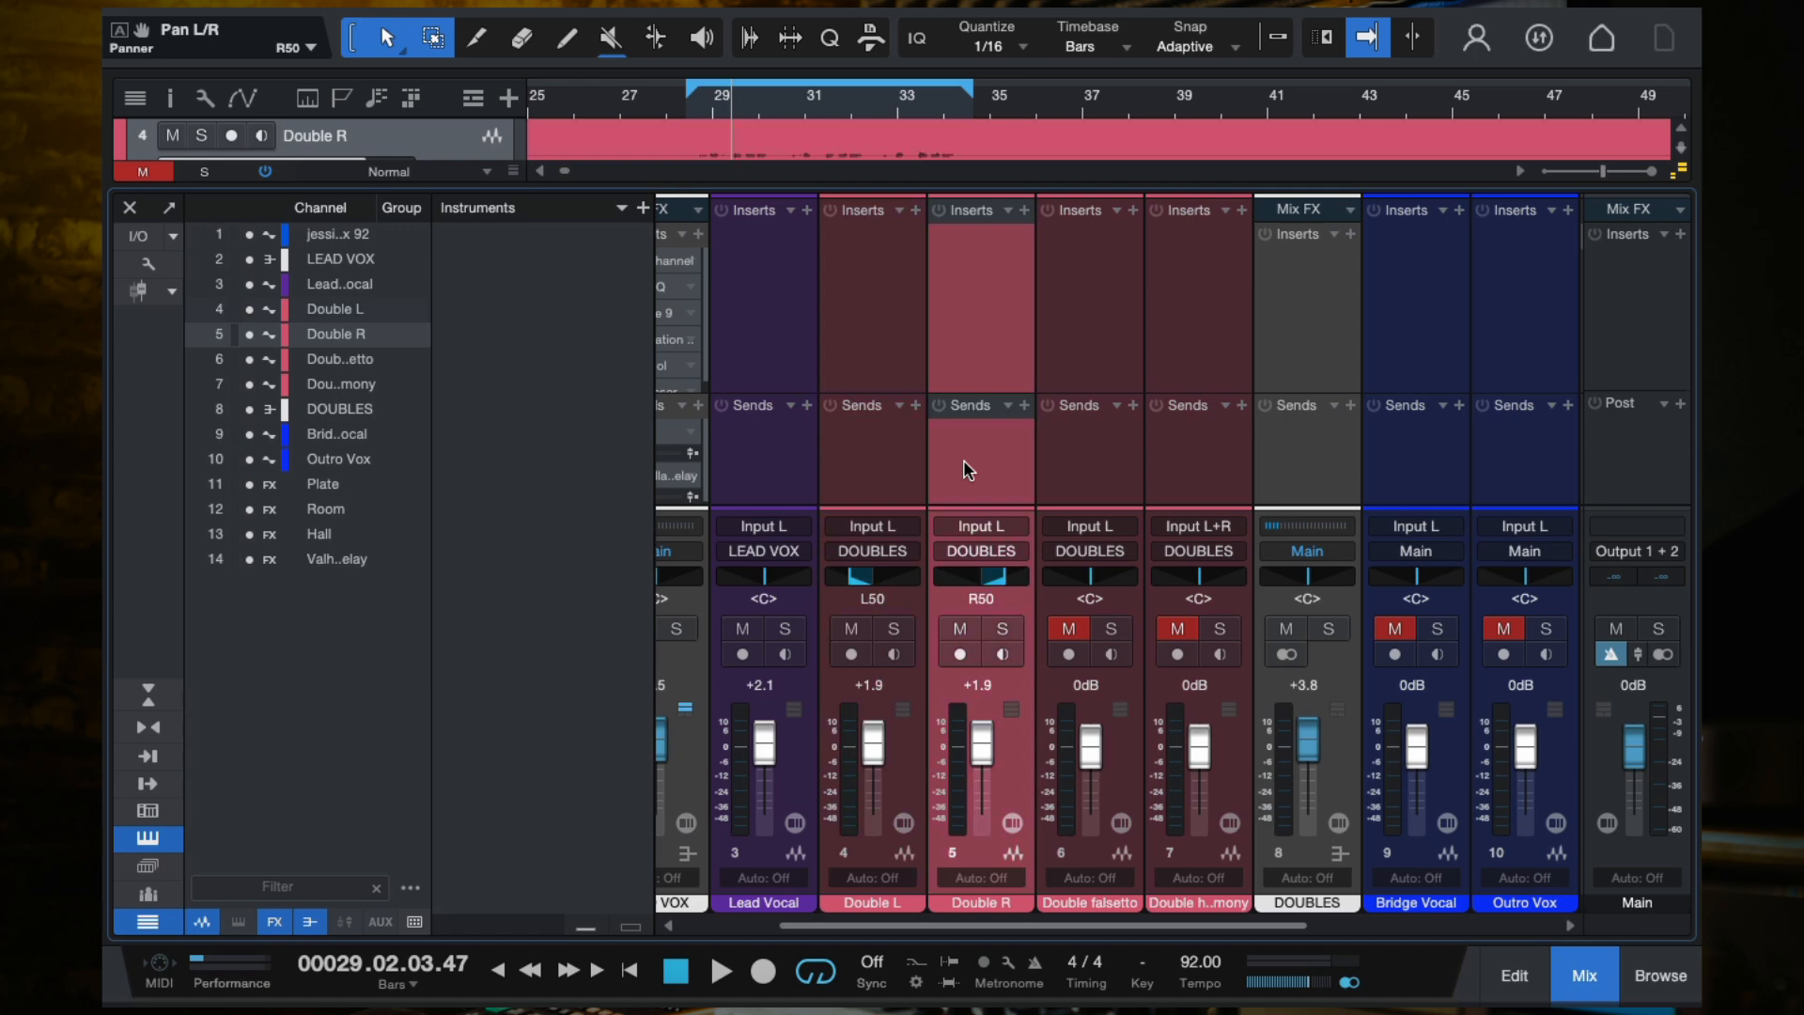
{"action": "left_click", "coordinate": [866, 477]}
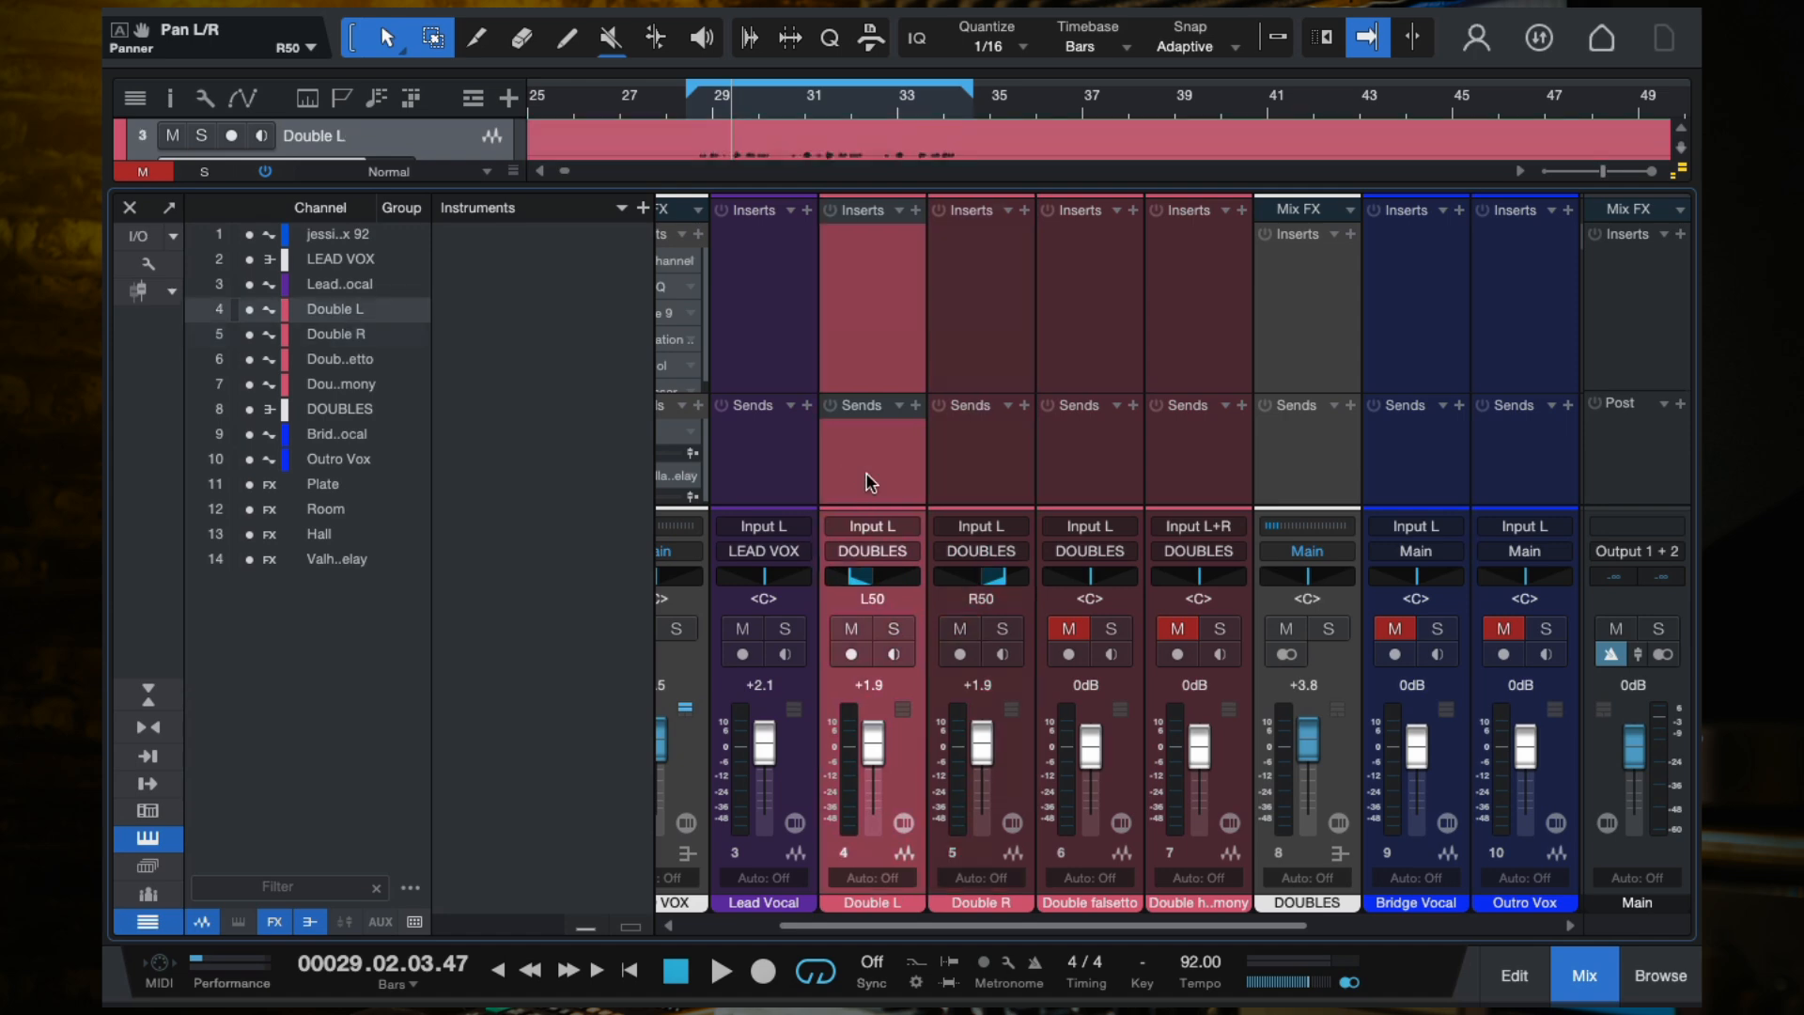
{"action": "key", "text": "space"}
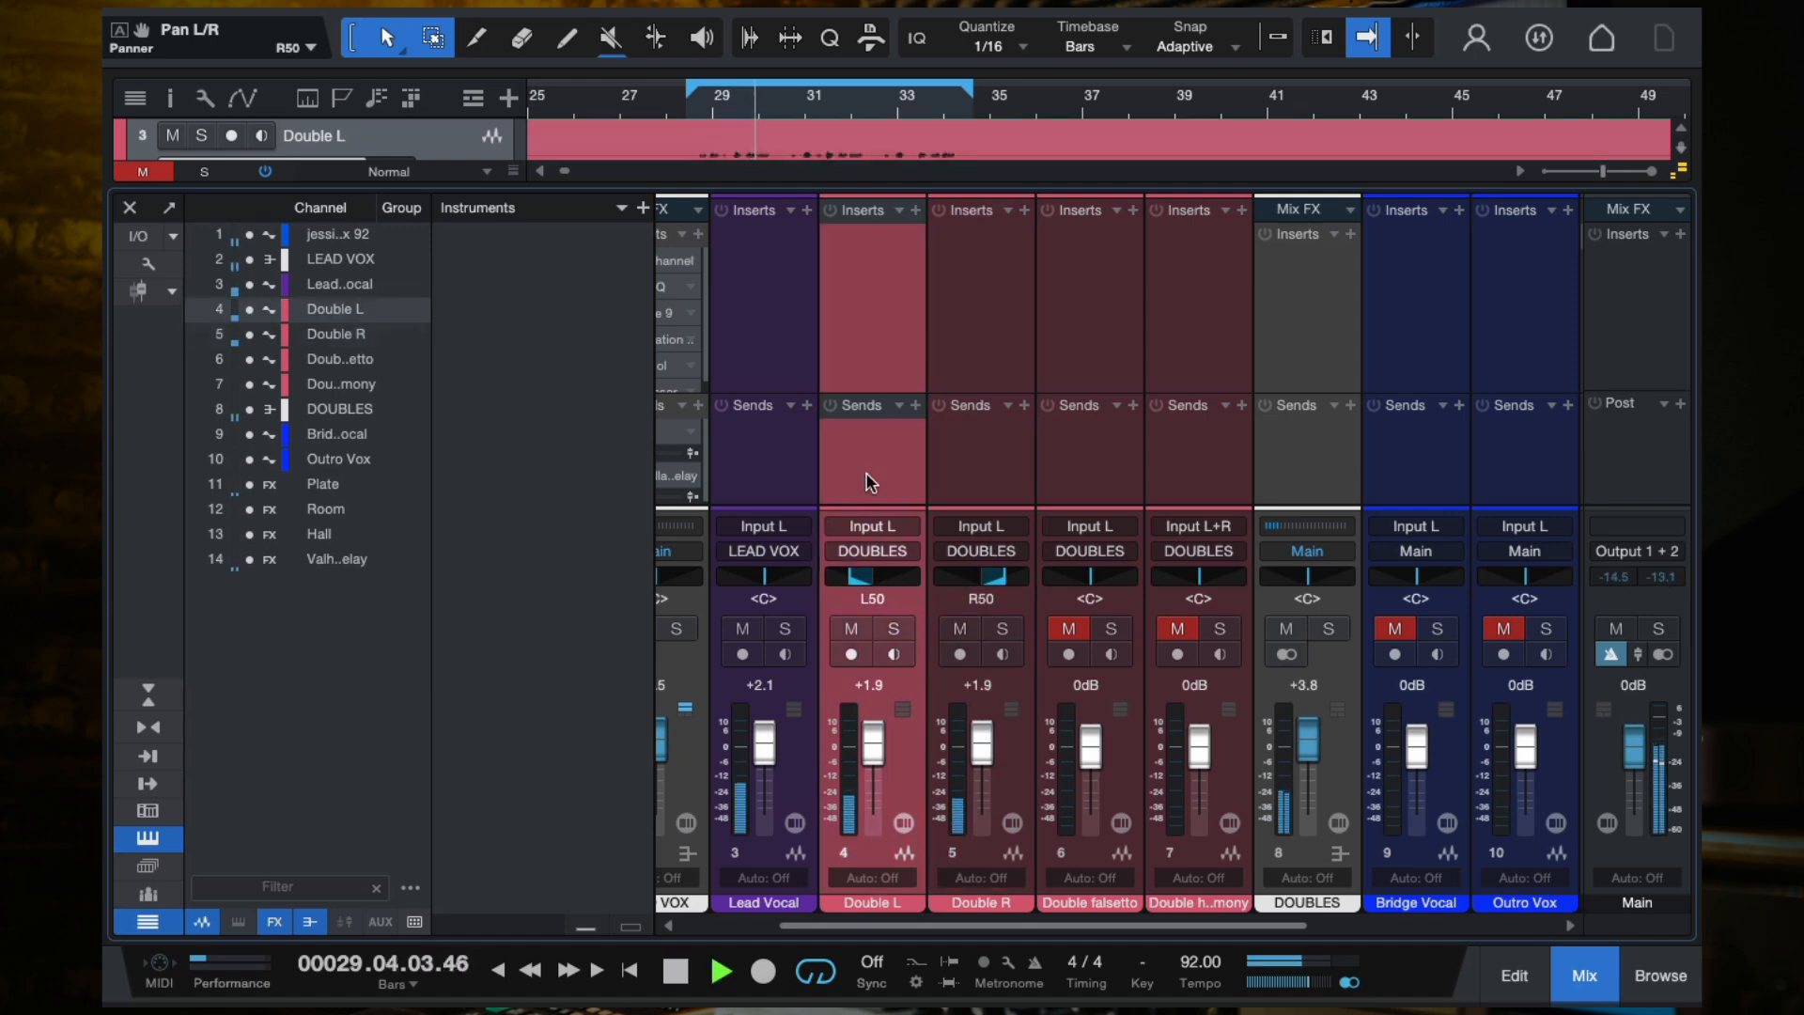
{"action": "key", "text": "space"}
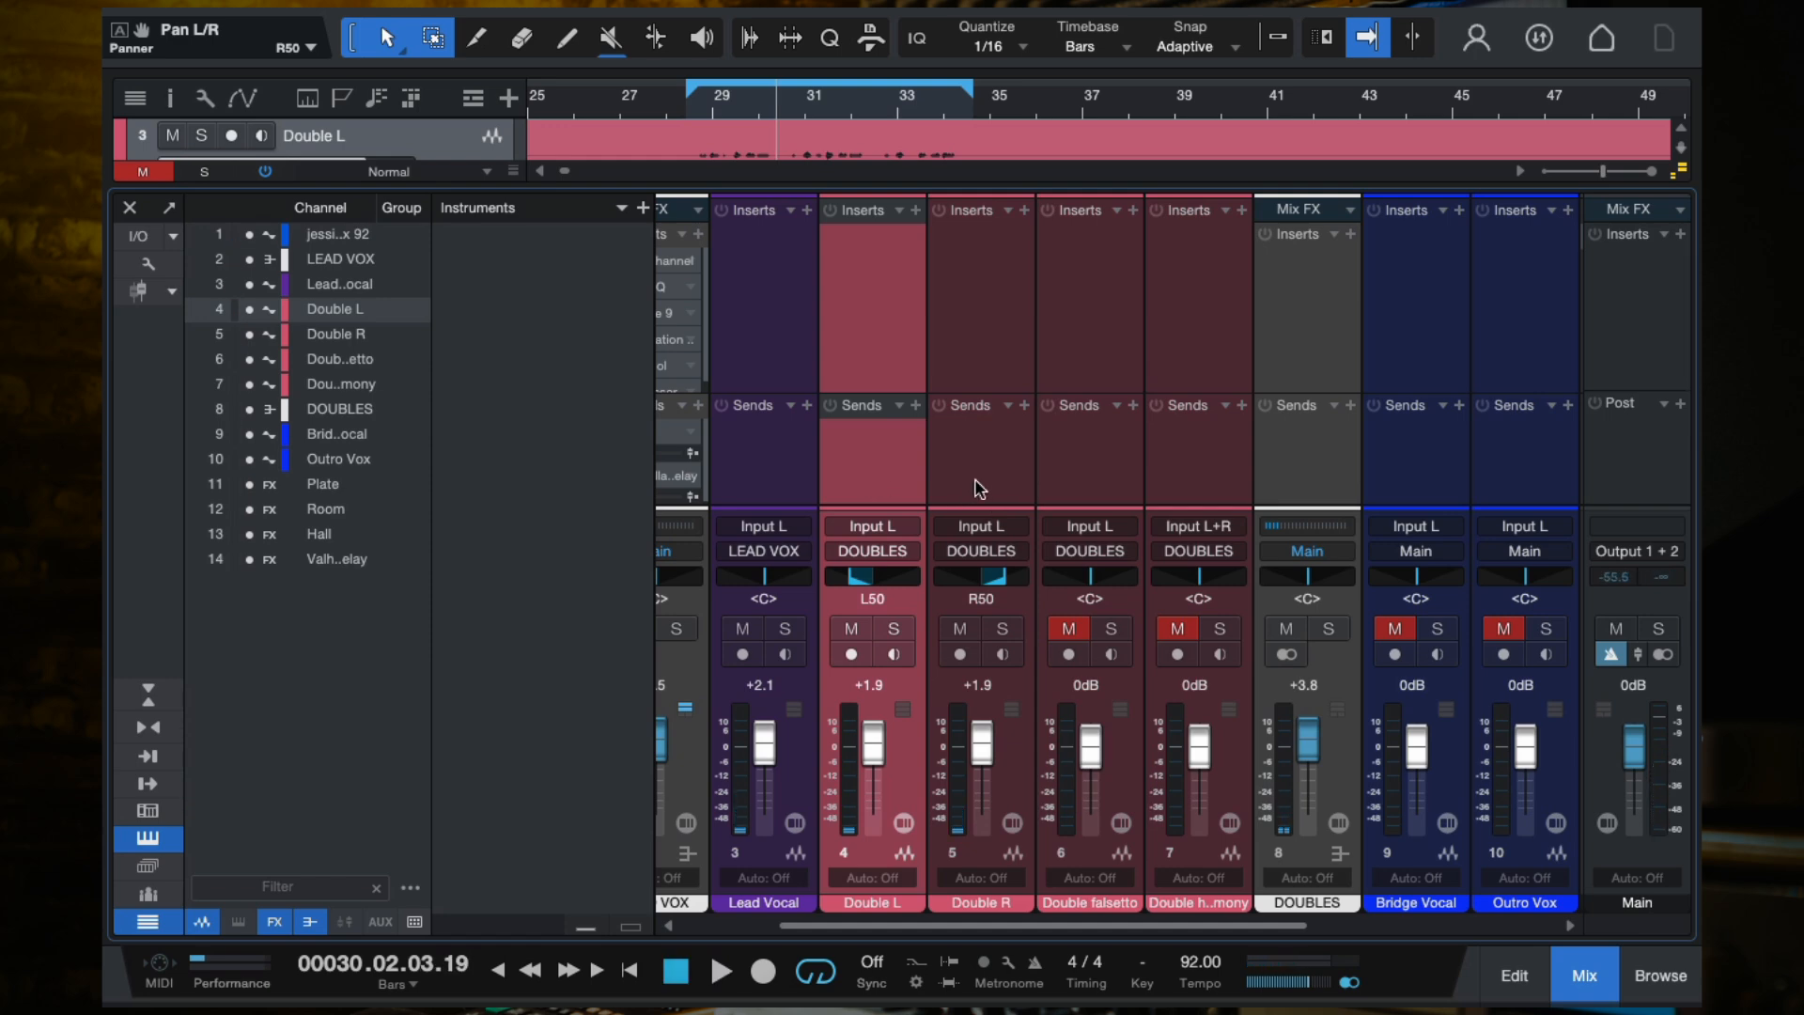
{"action": "left_click", "coordinate": [1302, 481]}
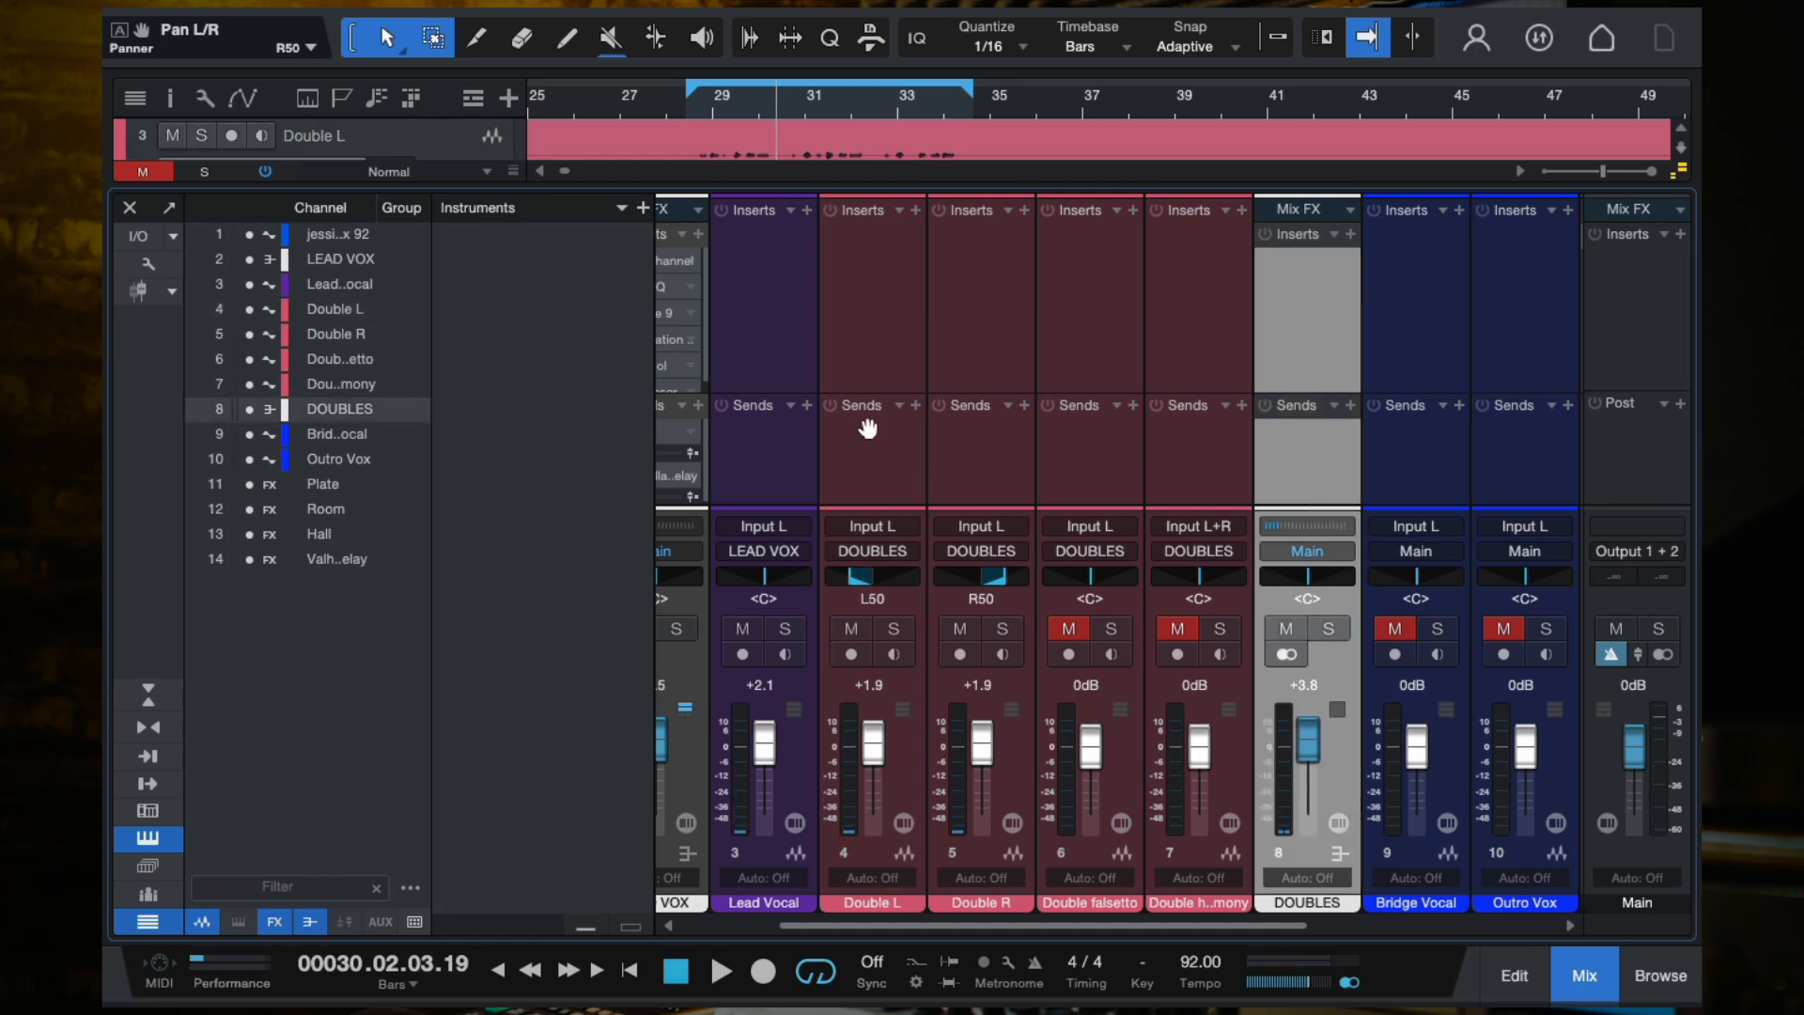
{"action": "left_click", "coordinate": [913, 496]}
{"action": "left_click", "coordinate": [1287, 457]}
{"action": "left_click", "coordinate": [871, 483]}
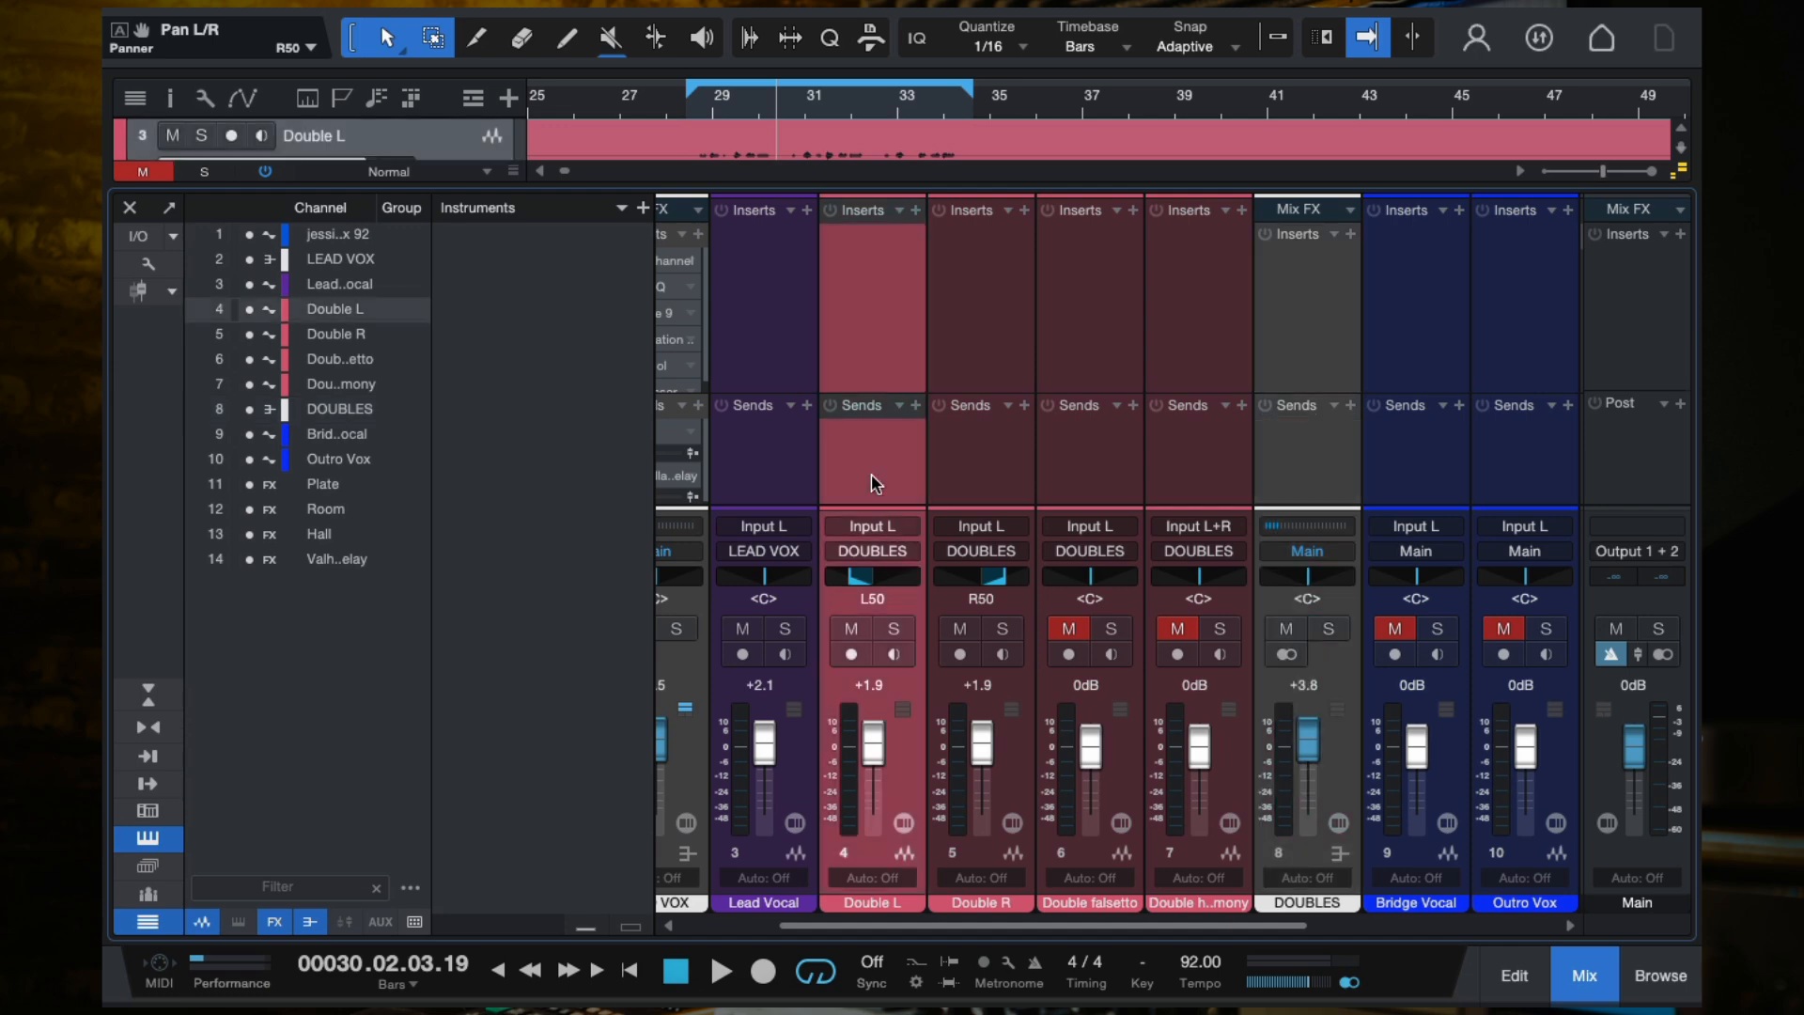
{"action": "left_click", "coordinate": [973, 469]}
Step: Insert a Compressor on the Double L channel and set its attack to 2.05 ms and release to 12.3 ms
{"action": "left_click", "coordinate": [881, 465]}
{"action": "left_click", "coordinate": [916, 212]}
{"action": "type", "text": "compressor"}
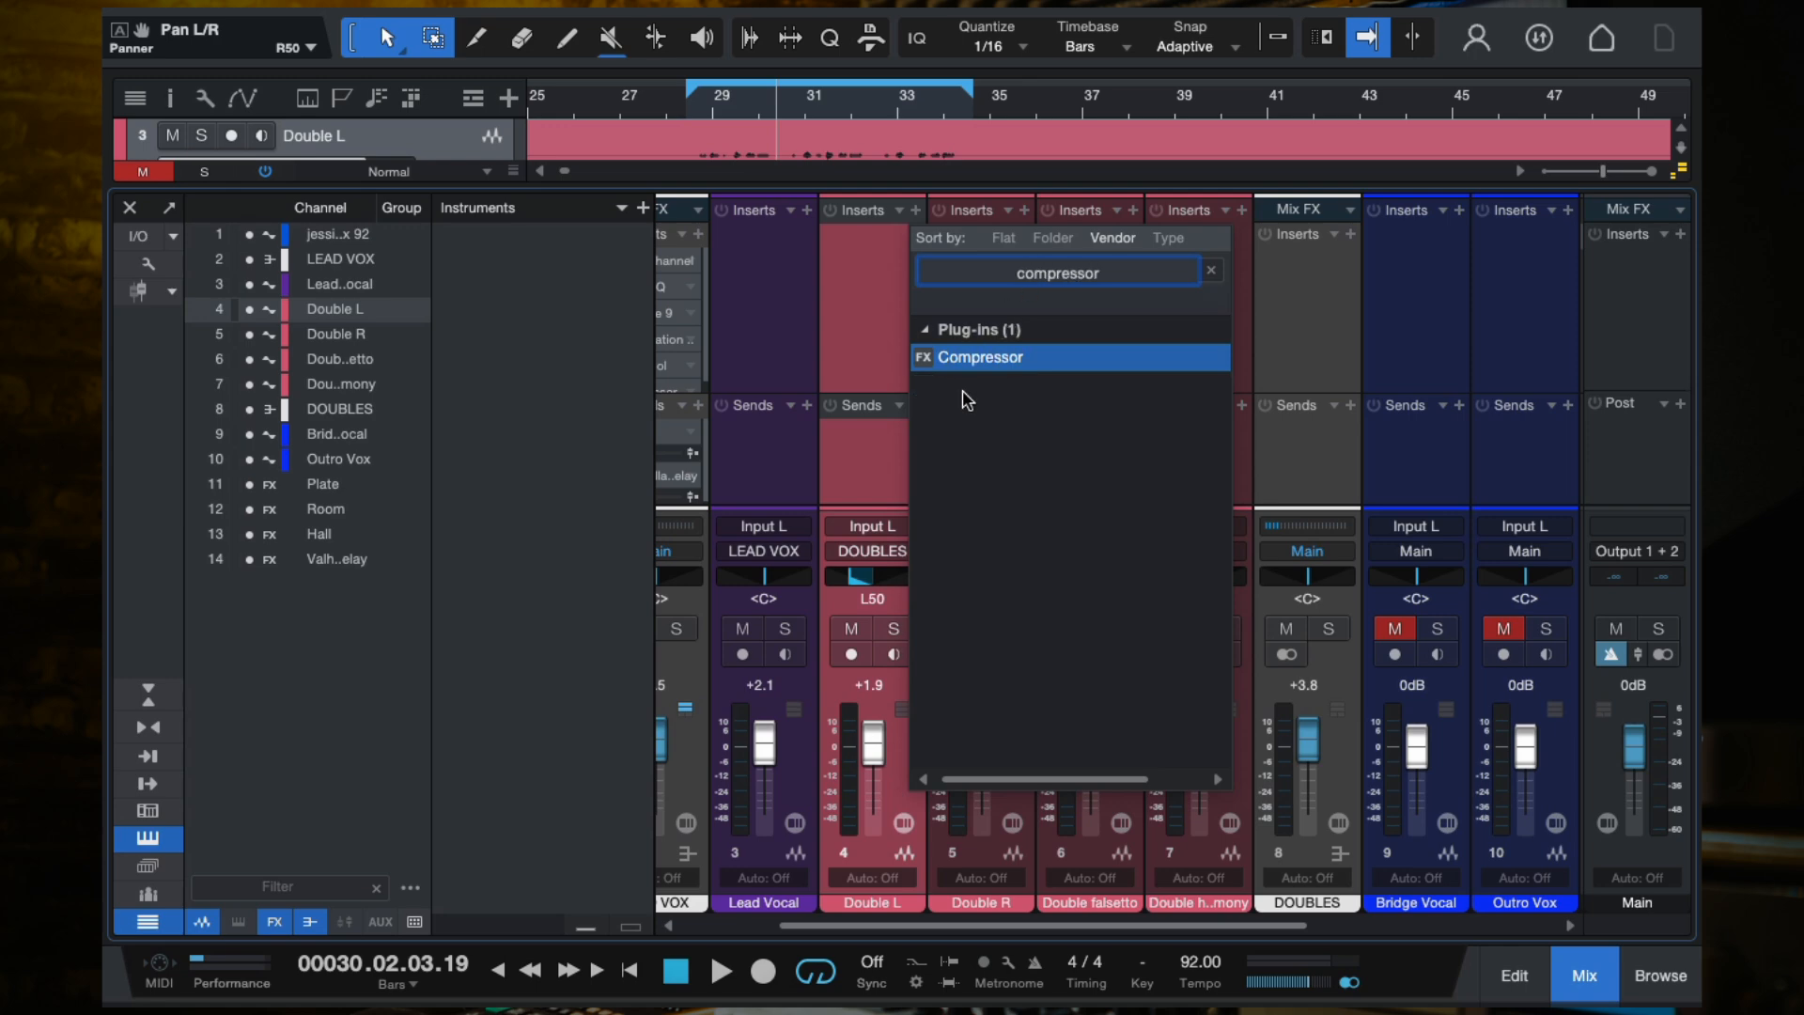
{"action": "double_click", "coordinate": [964, 361]}
{"action": "left_click_drag", "start_coordinate": [1003, 350], "coordinate": [991, 400]}
{"action": "mouse_move", "coordinate": [1126, 338]}
{"action": "left_mouse_down"}
{"action": "mouse_move", "coordinate": [1139, 440]}
{"action": "mouse_move", "coordinate": [1129, 375]}
{"action": "mouse_move", "coordinate": [1101, 350]}
{"action": "left_mouse_up"}
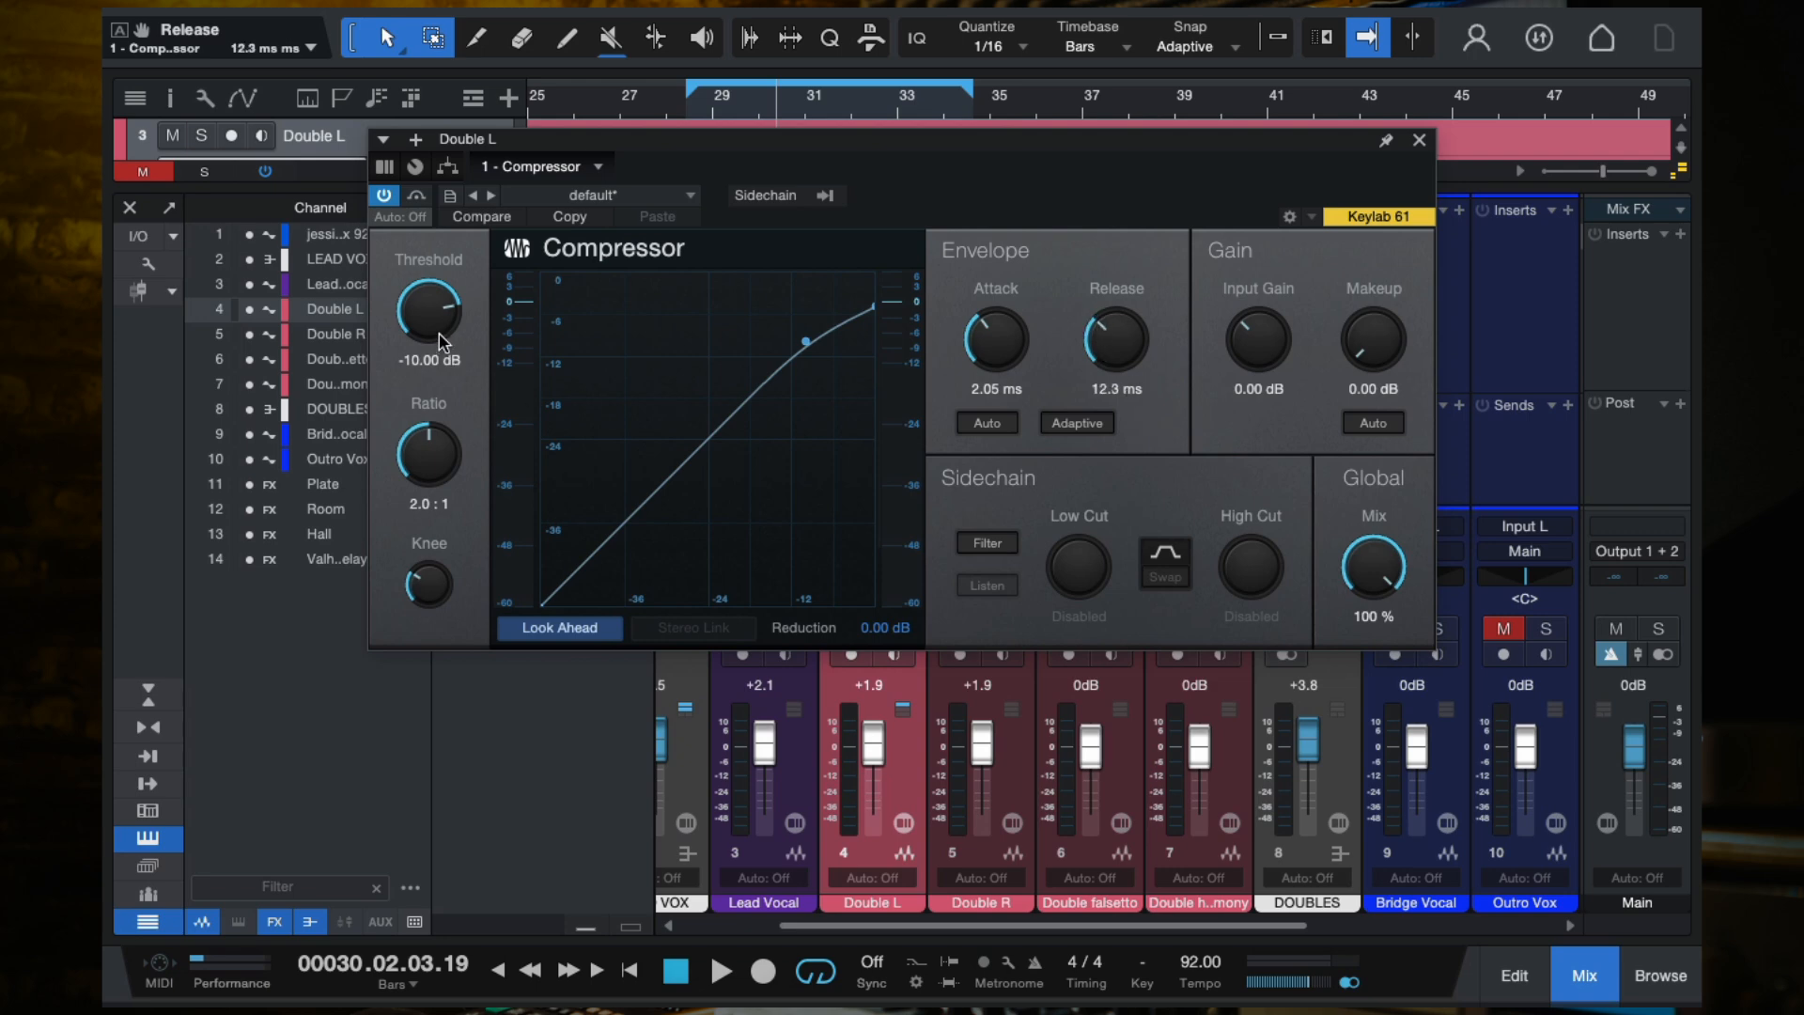
Step: Set the Double L compressor's ratio to 4.3:1 and its threshold to -18.88 dB
{"action": "left_click_drag", "start_coordinate": [437, 318], "coordinate": [433, 358]}
{"action": "left_click_drag", "start_coordinate": [435, 448], "coordinate": [435, 433]}
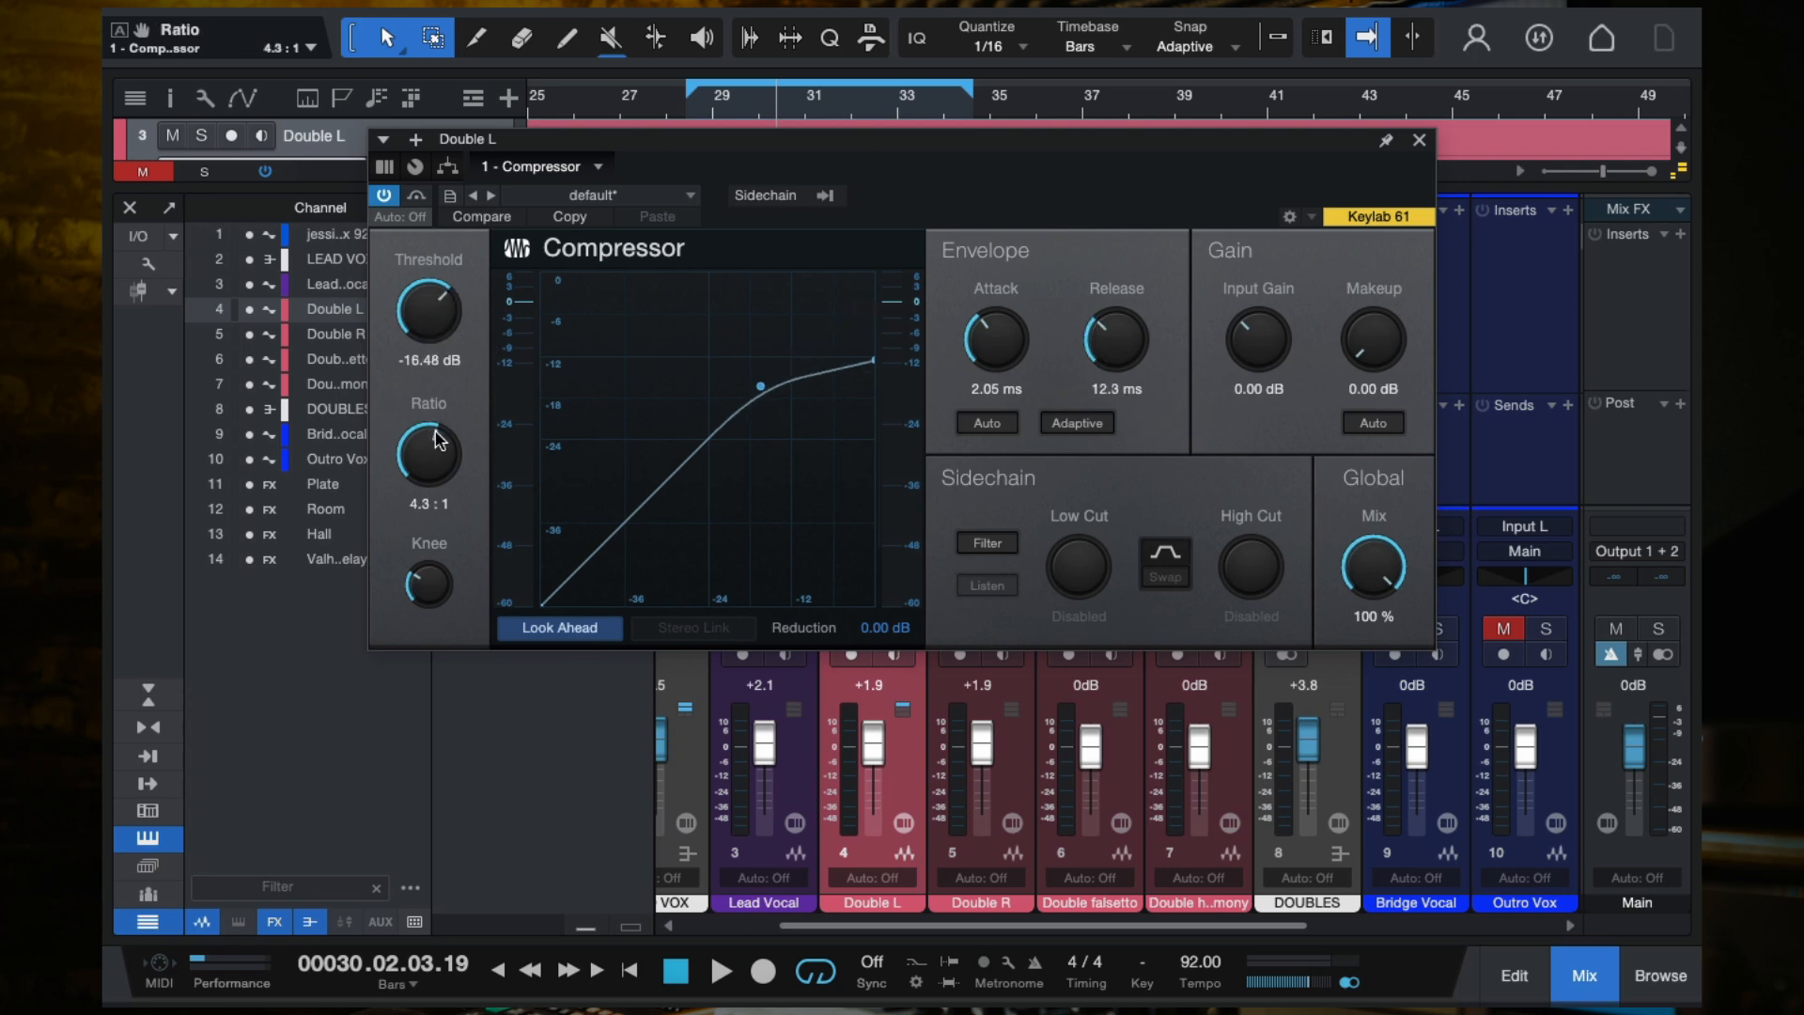
{"action": "left_click_drag", "start_coordinate": [450, 313], "coordinate": [437, 335]}
{"action": "left_click_drag", "start_coordinate": [1252, 200], "coordinate": [1252, 385]}
Step: Play from about bar 28 and lower the Double L compressor's threshold to -37.84 dB
{"action": "left_click", "coordinate": [695, 108]}
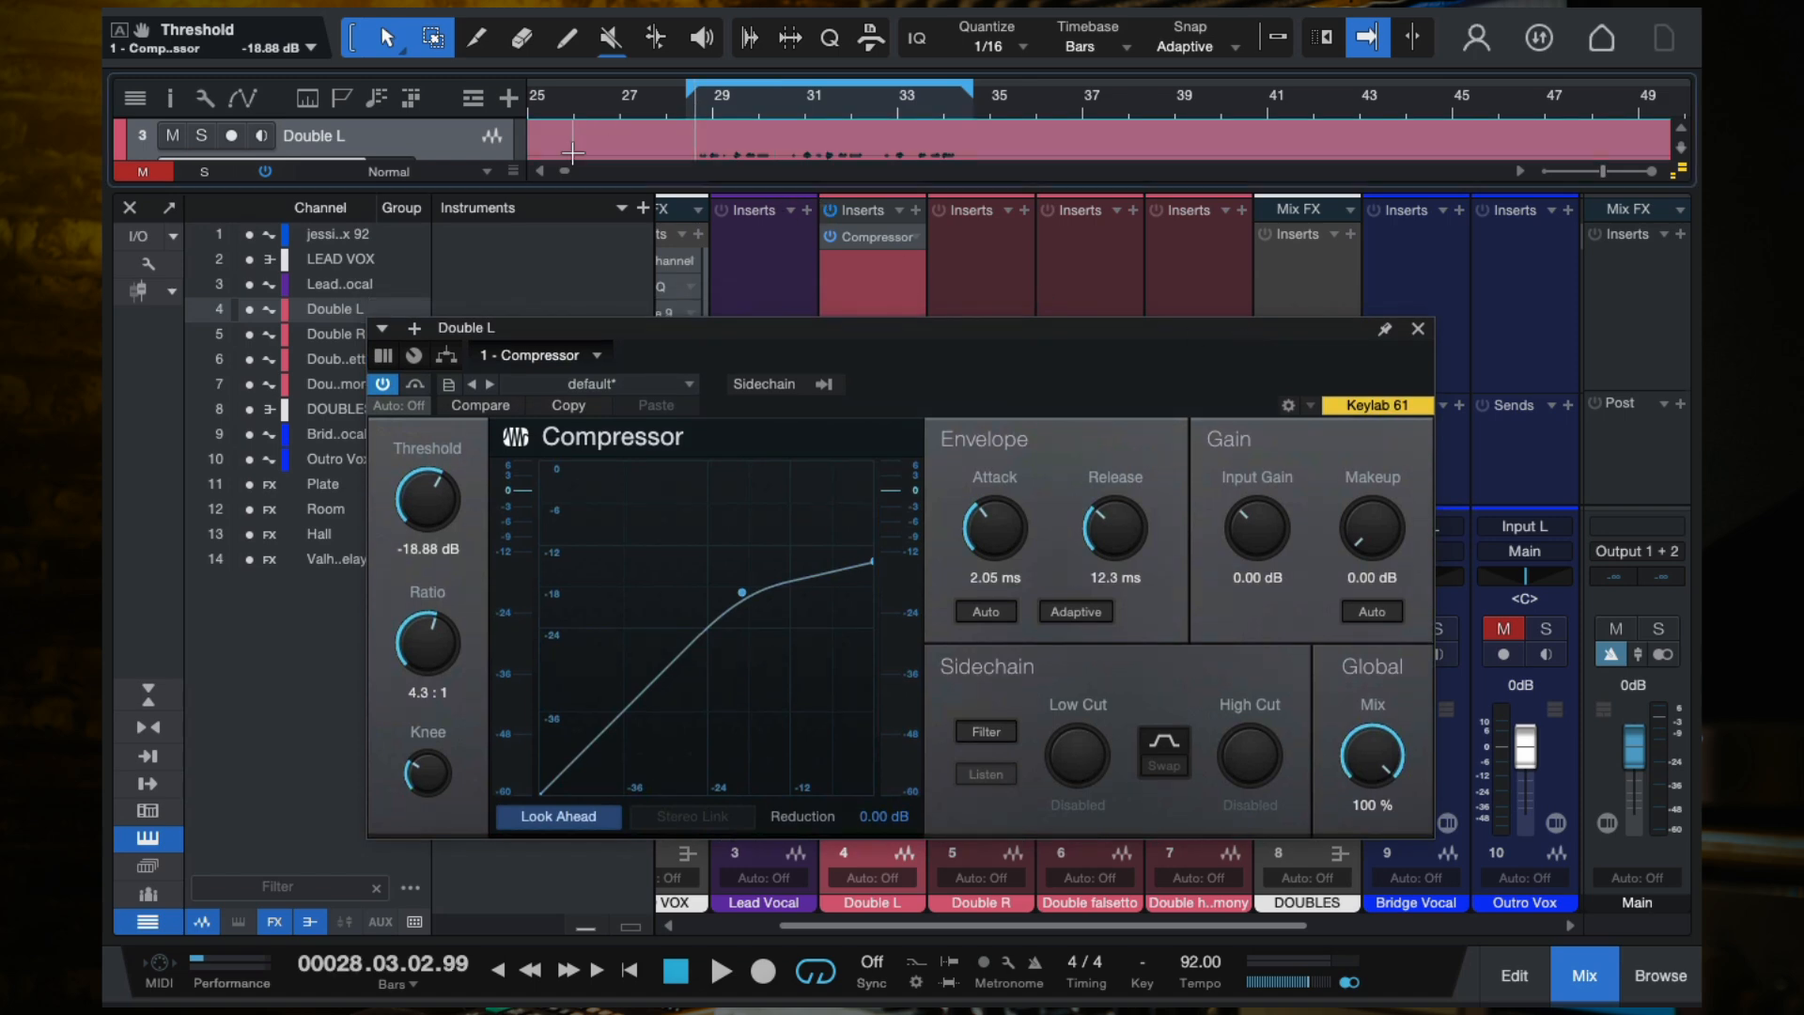
{"action": "key", "text": "space"}
{"action": "mouse_move", "coordinate": [201, 491]}
{"action": "left_mouse_down"}
{"action": "mouse_move", "coordinate": [192, 450]}
{"action": "mouse_move", "coordinate": [195, 481]}
{"action": "left_mouse_up"}
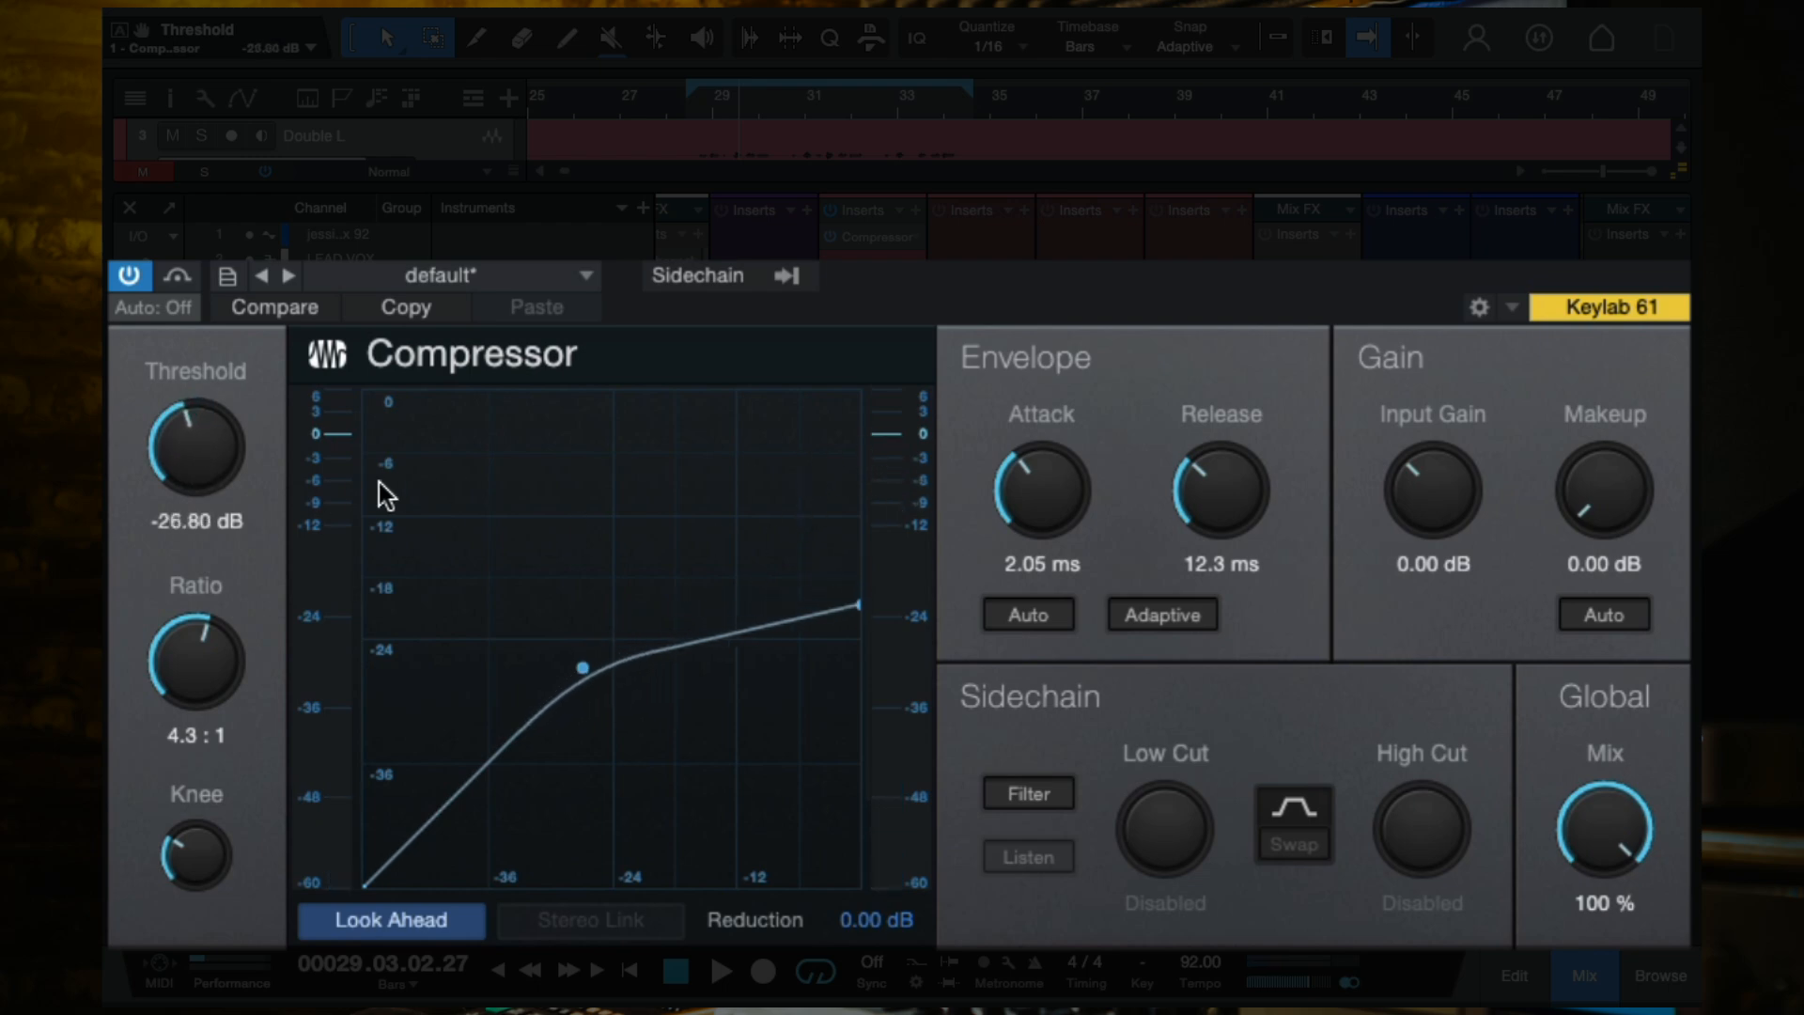
{"action": "key", "text": "space"}
{"action": "left_click_drag", "start_coordinate": [195, 449], "coordinate": [213, 554]}
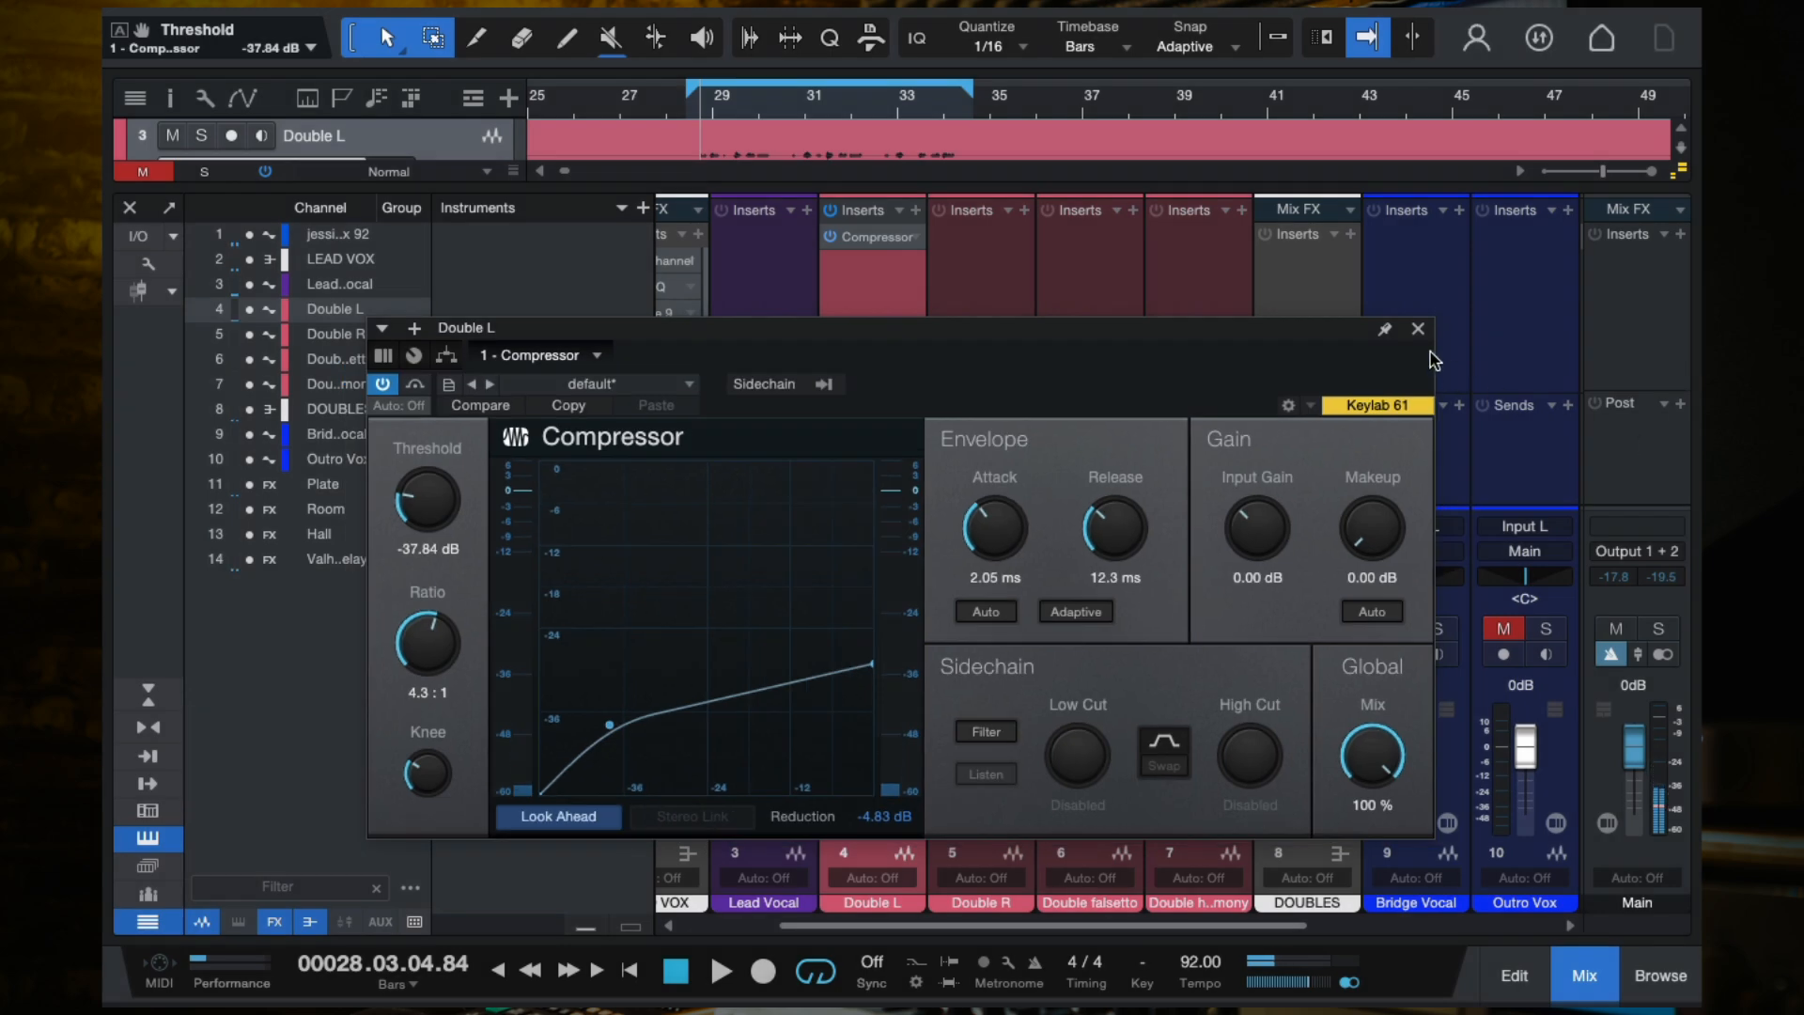
Step: Copy the Double L compressor with its settings onto the Double R channel and close the compressor windows
{"action": "left_click", "coordinate": [1418, 329]}
{"action": "left_click_drag", "start_coordinate": [875, 240], "coordinate": [967, 254]}
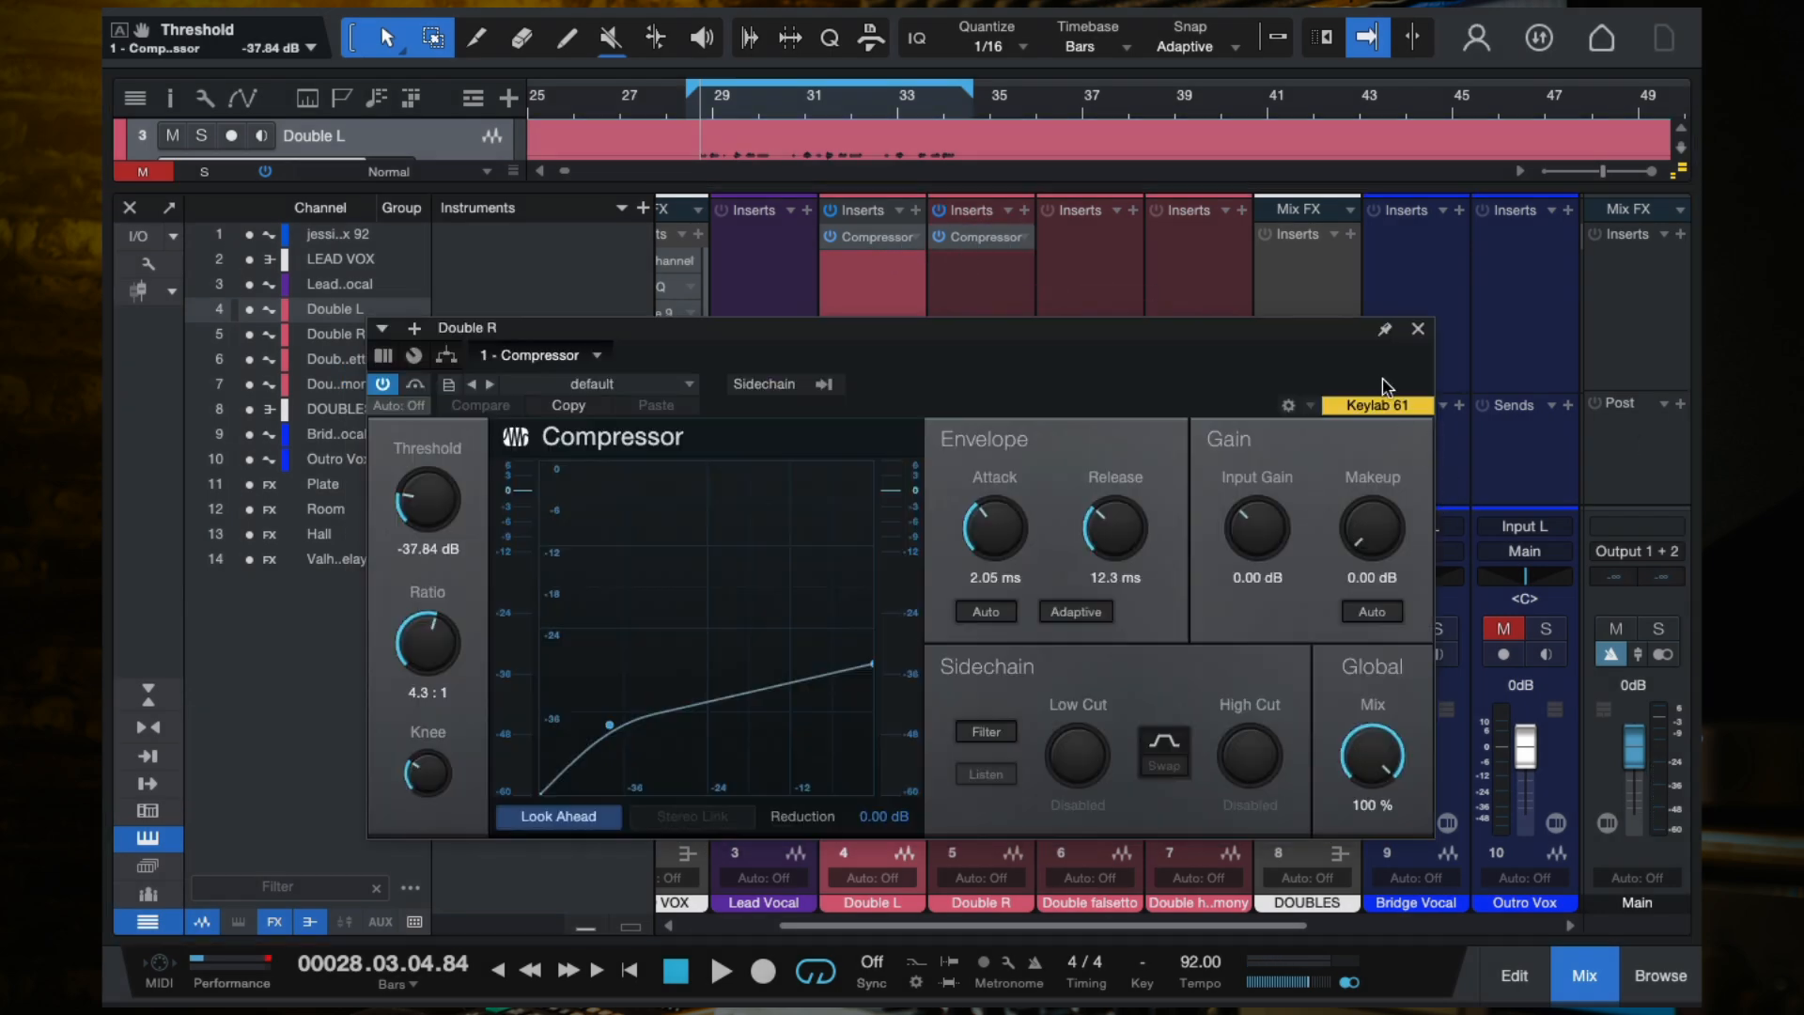
{"action": "left_click", "coordinate": [1417, 330]}
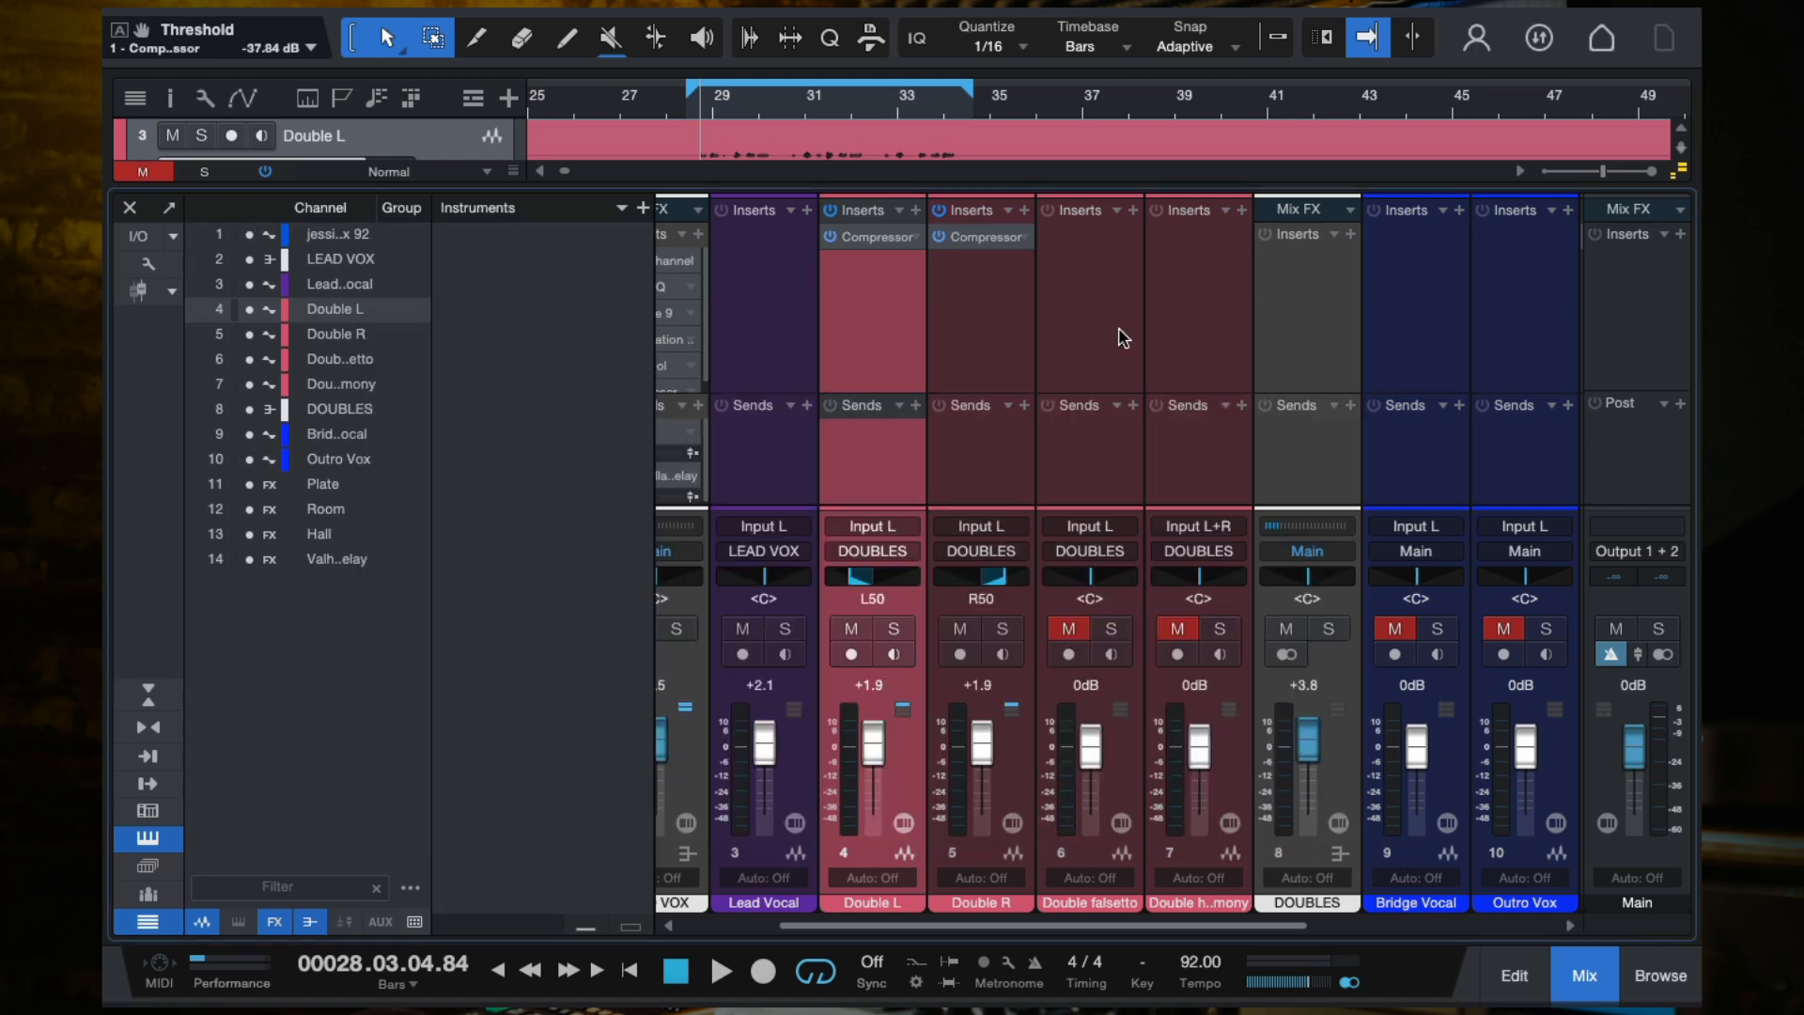
{"action": "left_click", "coordinate": [977, 310]}
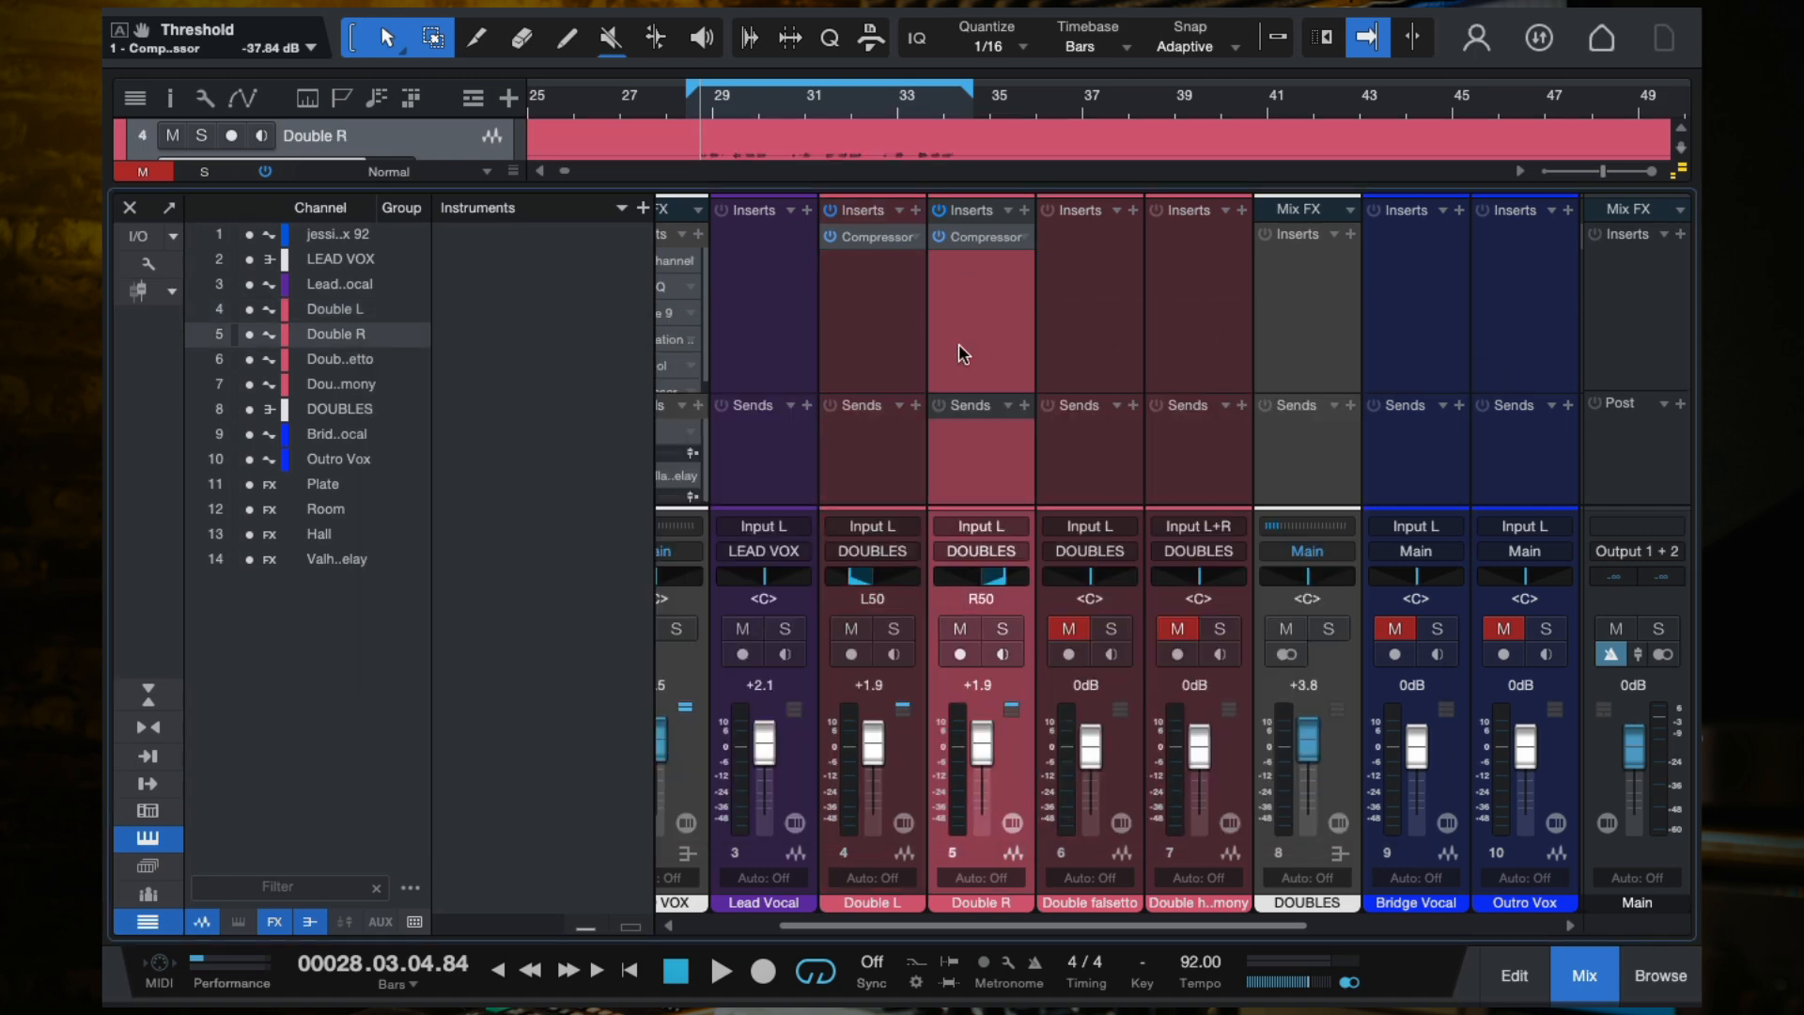
{"action": "left_click", "coordinate": [874, 256]}
{"action": "left_click", "coordinate": [977, 319]}
{"action": "left_click", "coordinate": [907, 319]}
{"action": "left_click", "coordinate": [968, 343]}
{"action": "left_click", "coordinate": [890, 312]}
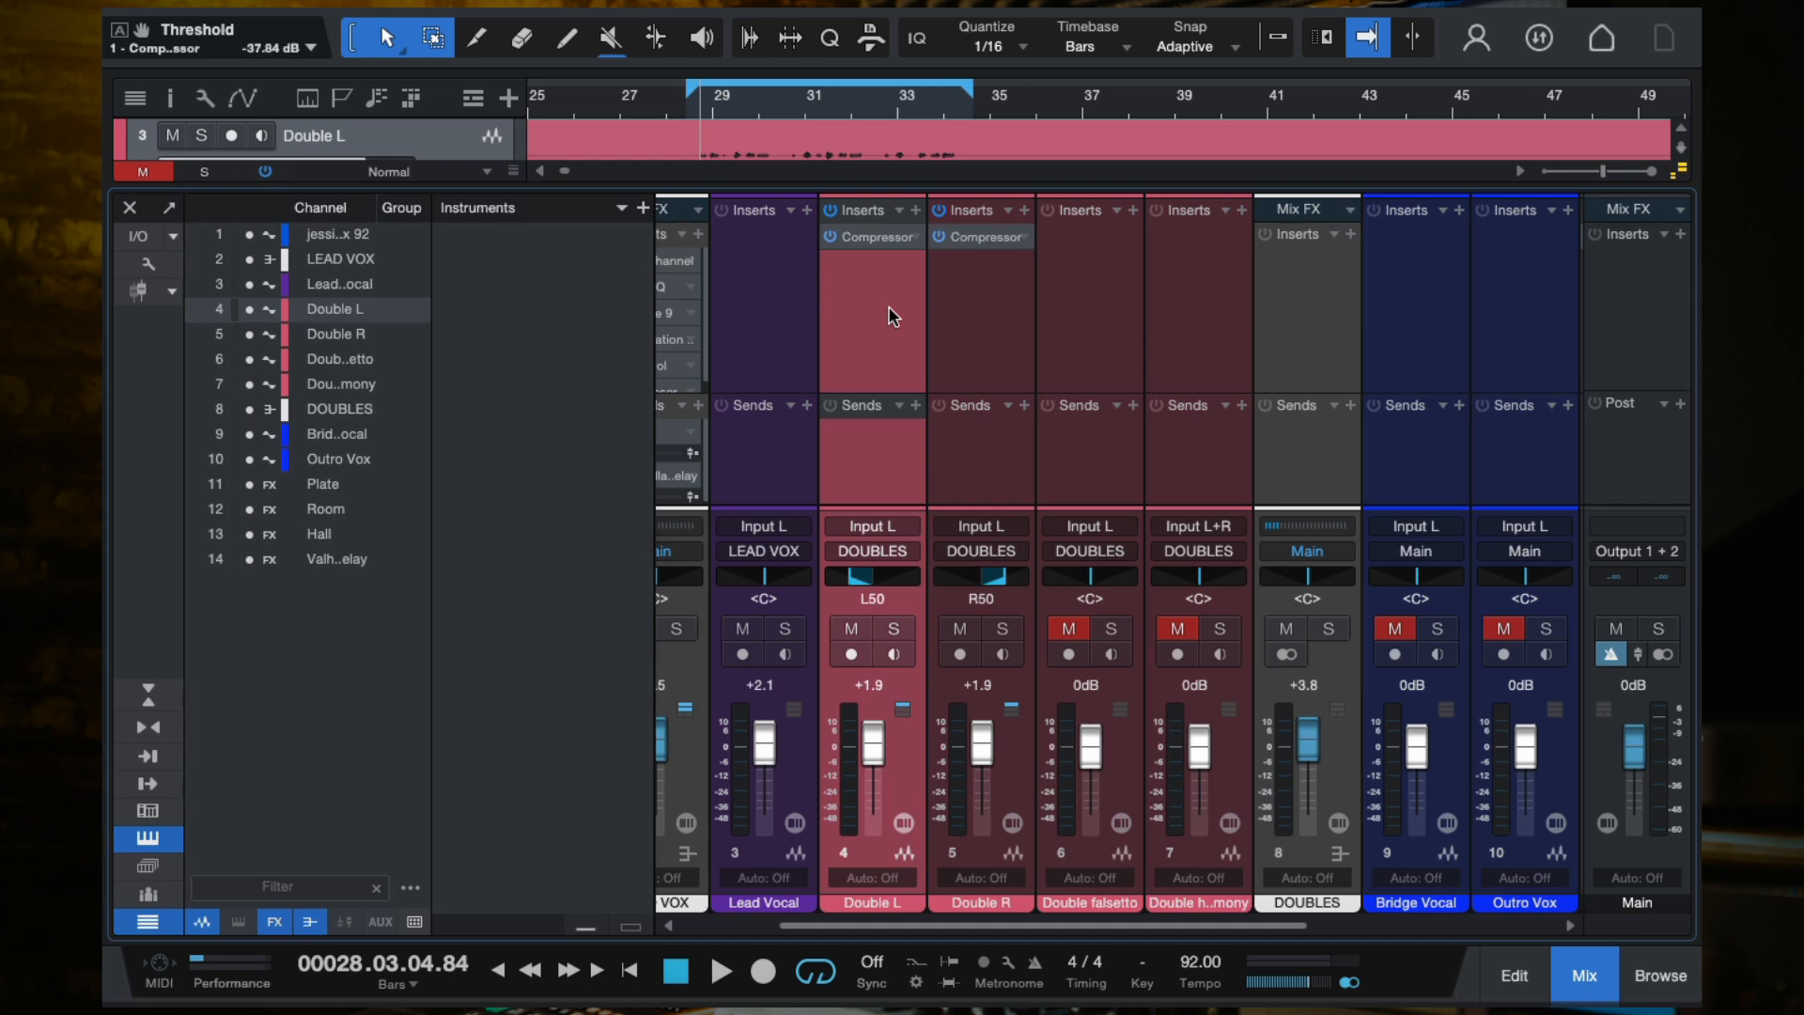
{"action": "left_click", "coordinate": [942, 338]}
{"action": "left_click", "coordinate": [849, 330]}
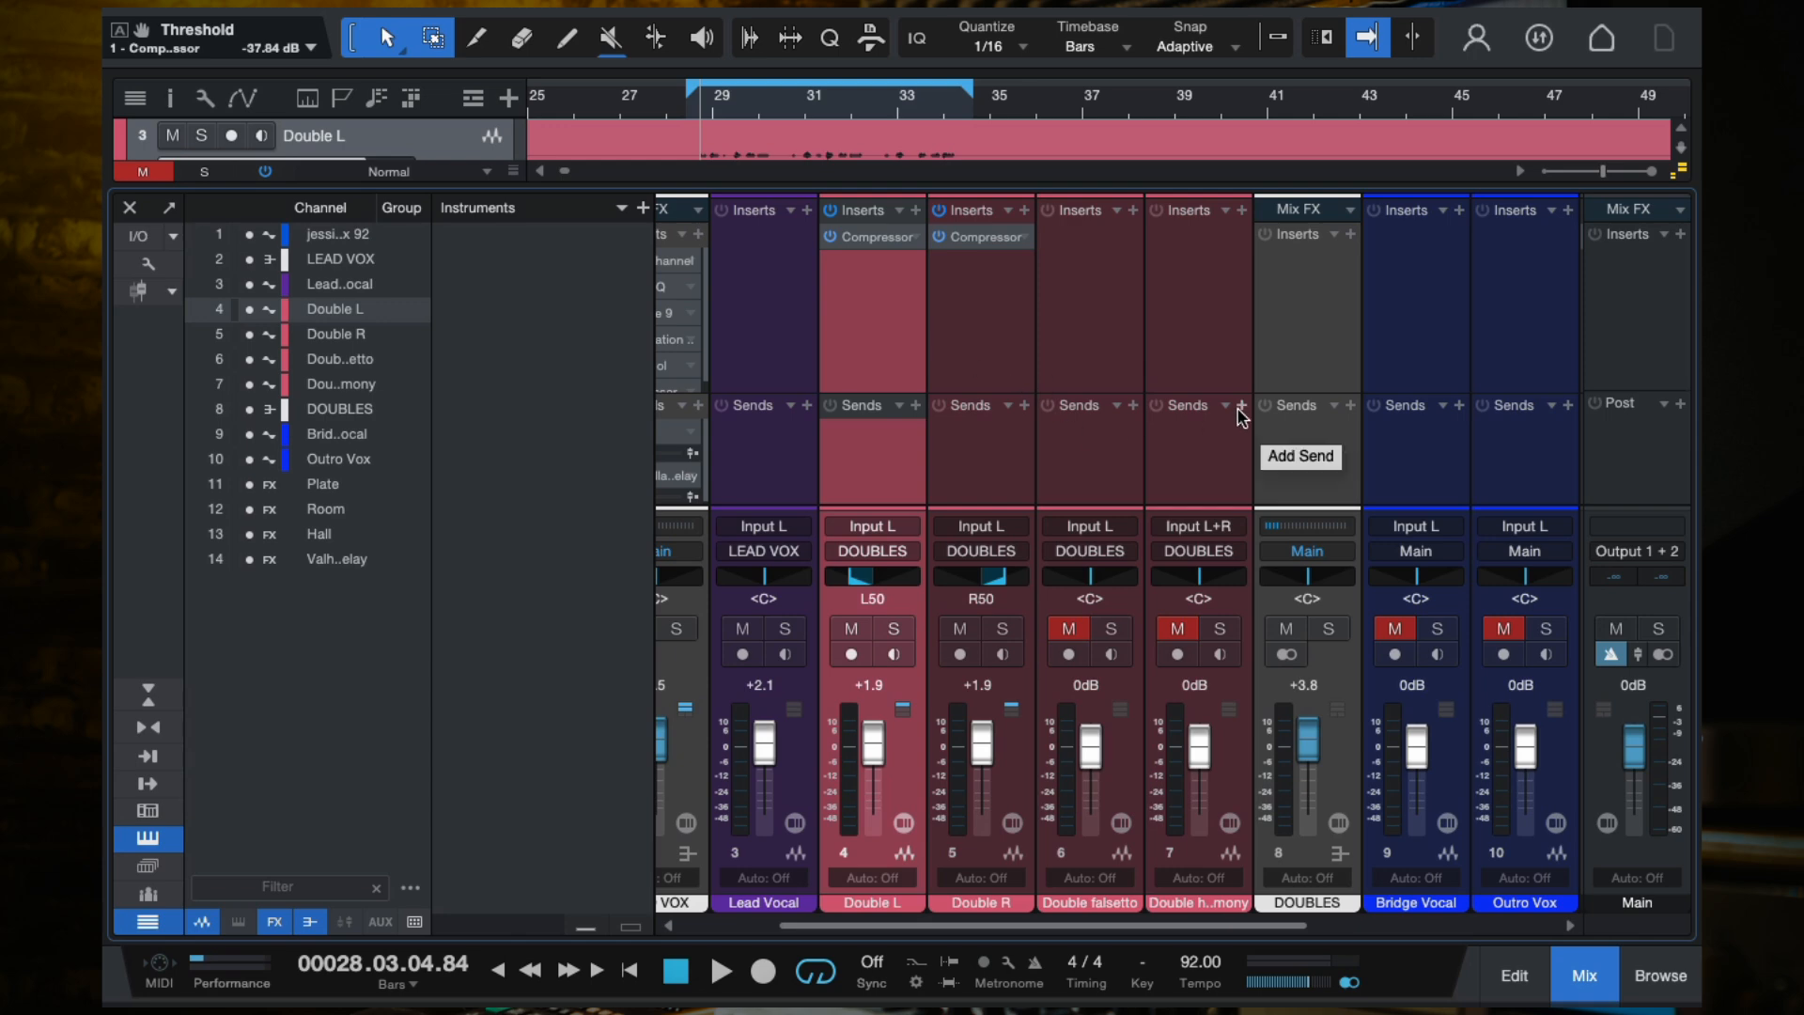
{"action": "left_click", "coordinate": [1001, 371]}
{"action": "left_click", "coordinate": [883, 333]}
{"action": "left_click", "coordinate": [1003, 365]}
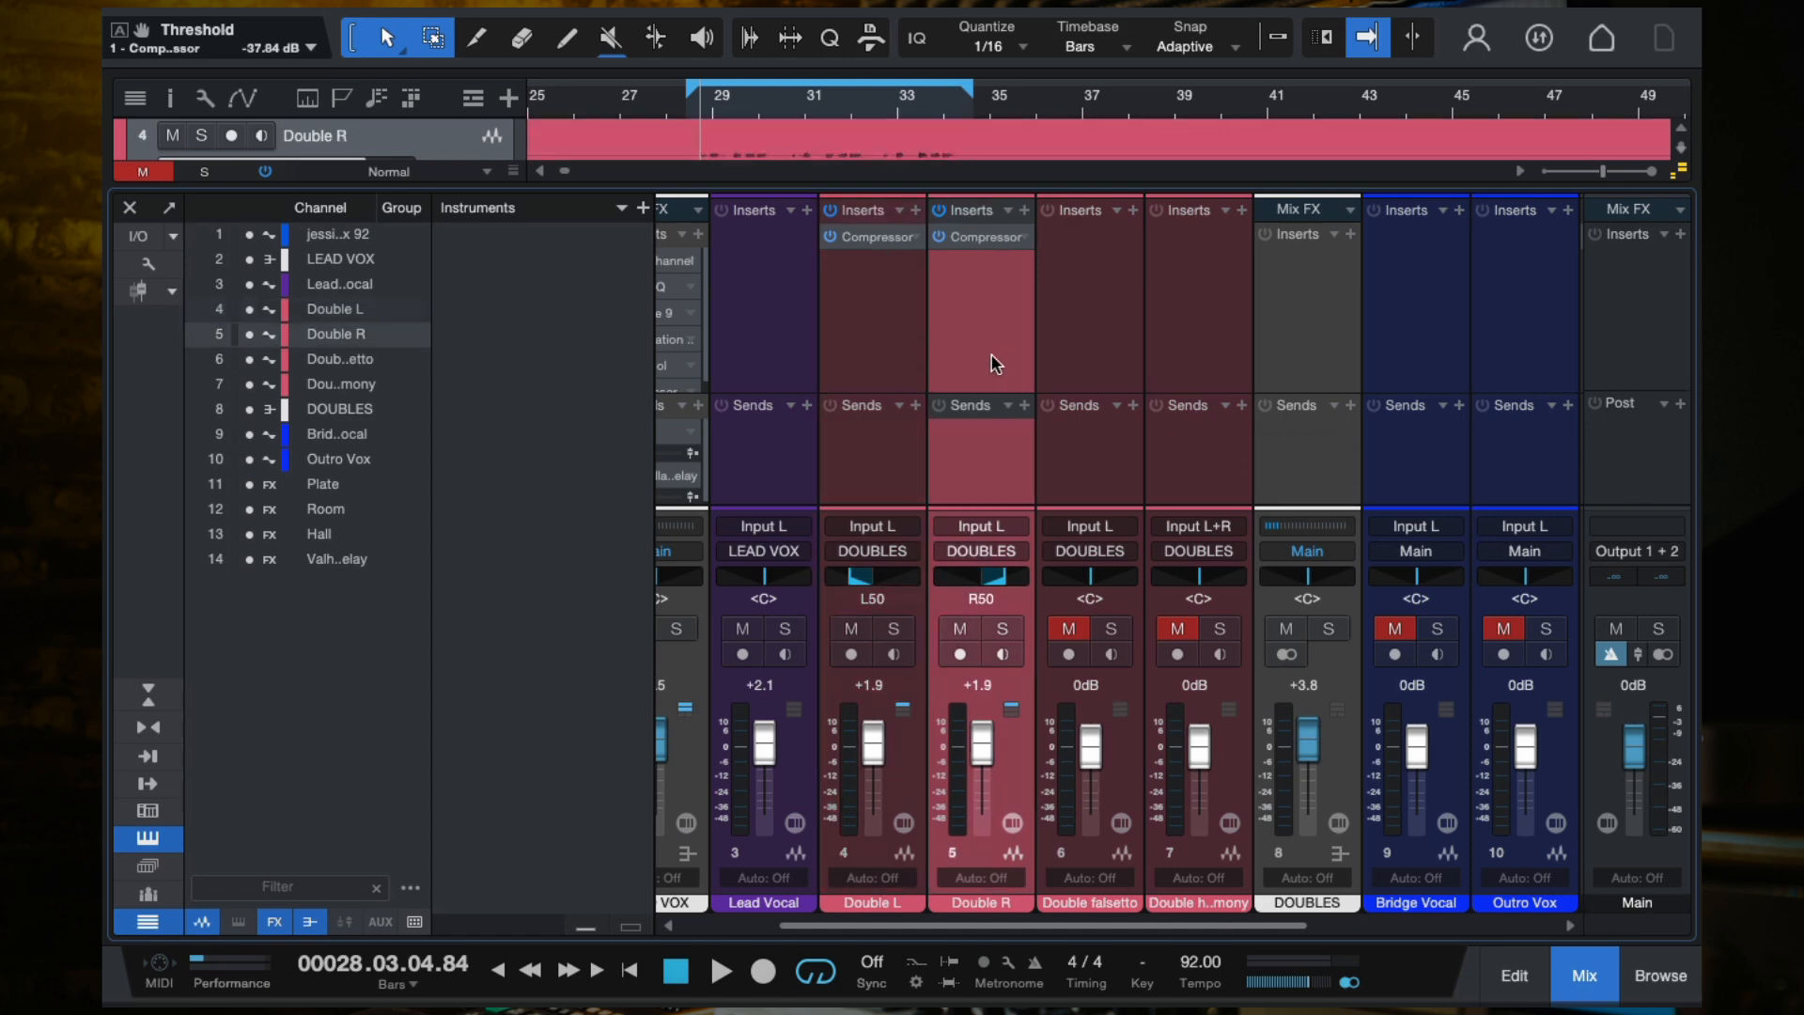
{"action": "left_click", "coordinate": [883, 336]}
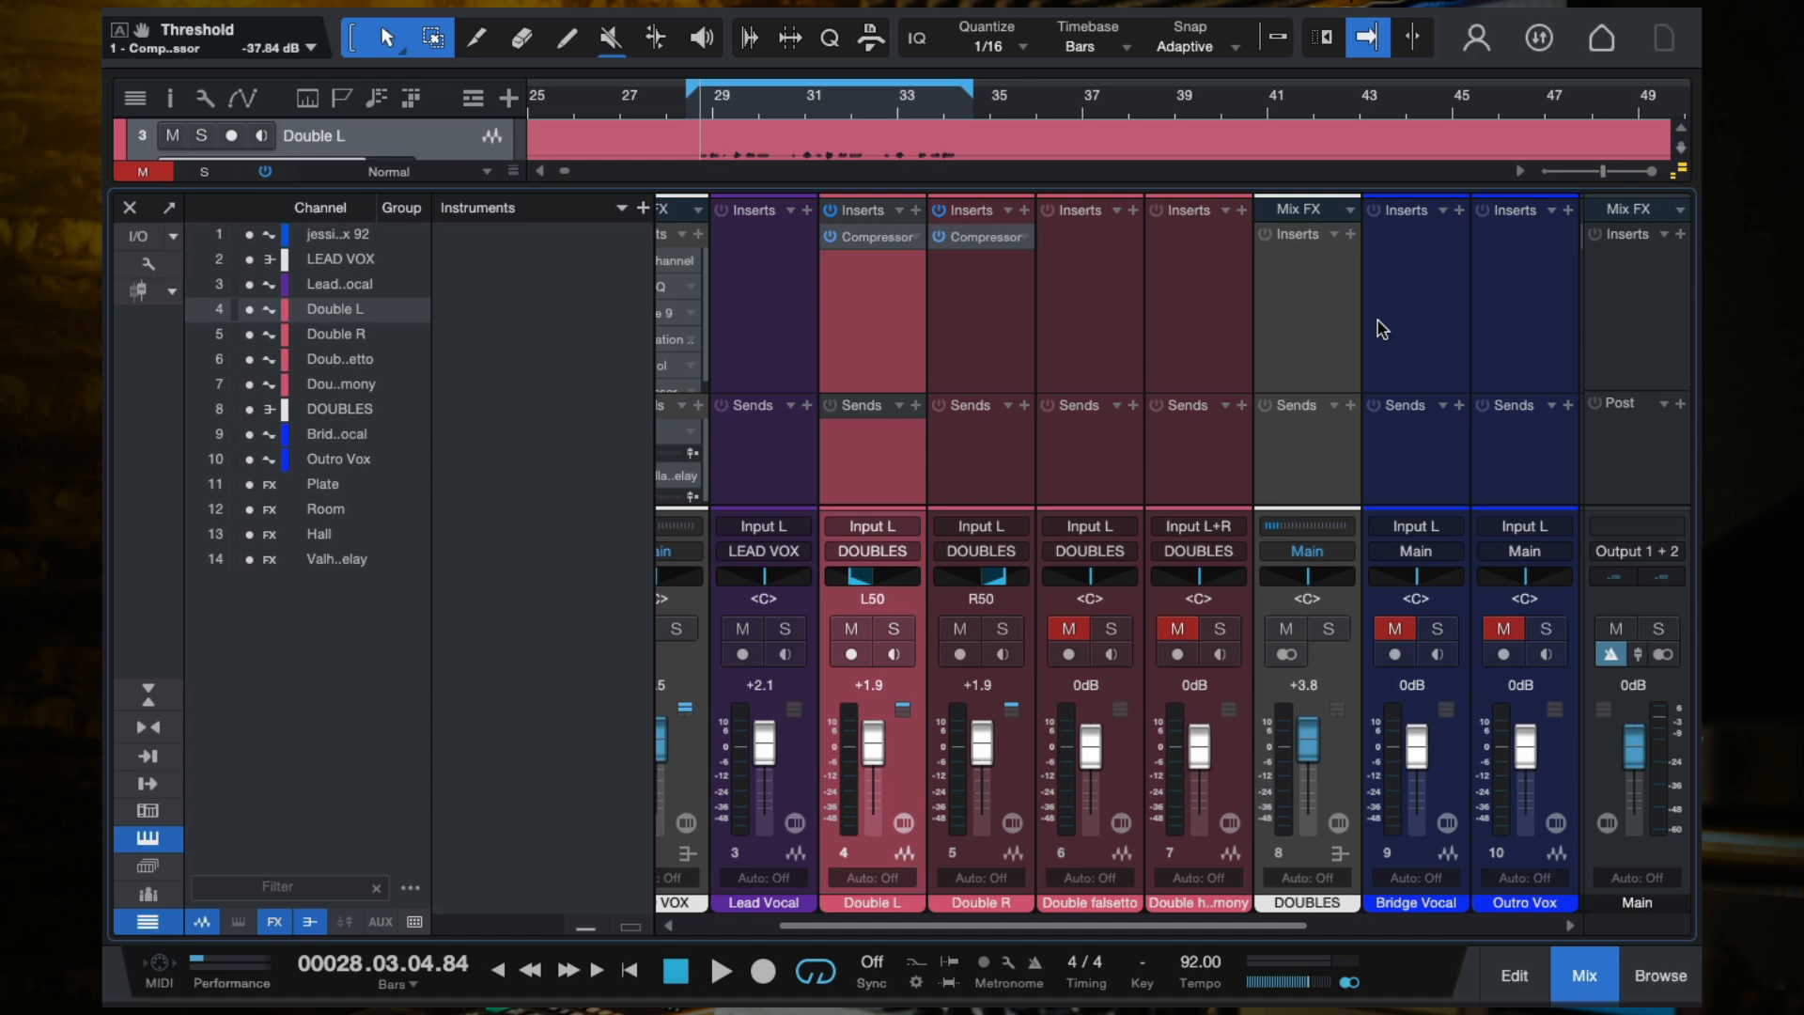
{"action": "left_click", "coordinate": [1302, 334]}
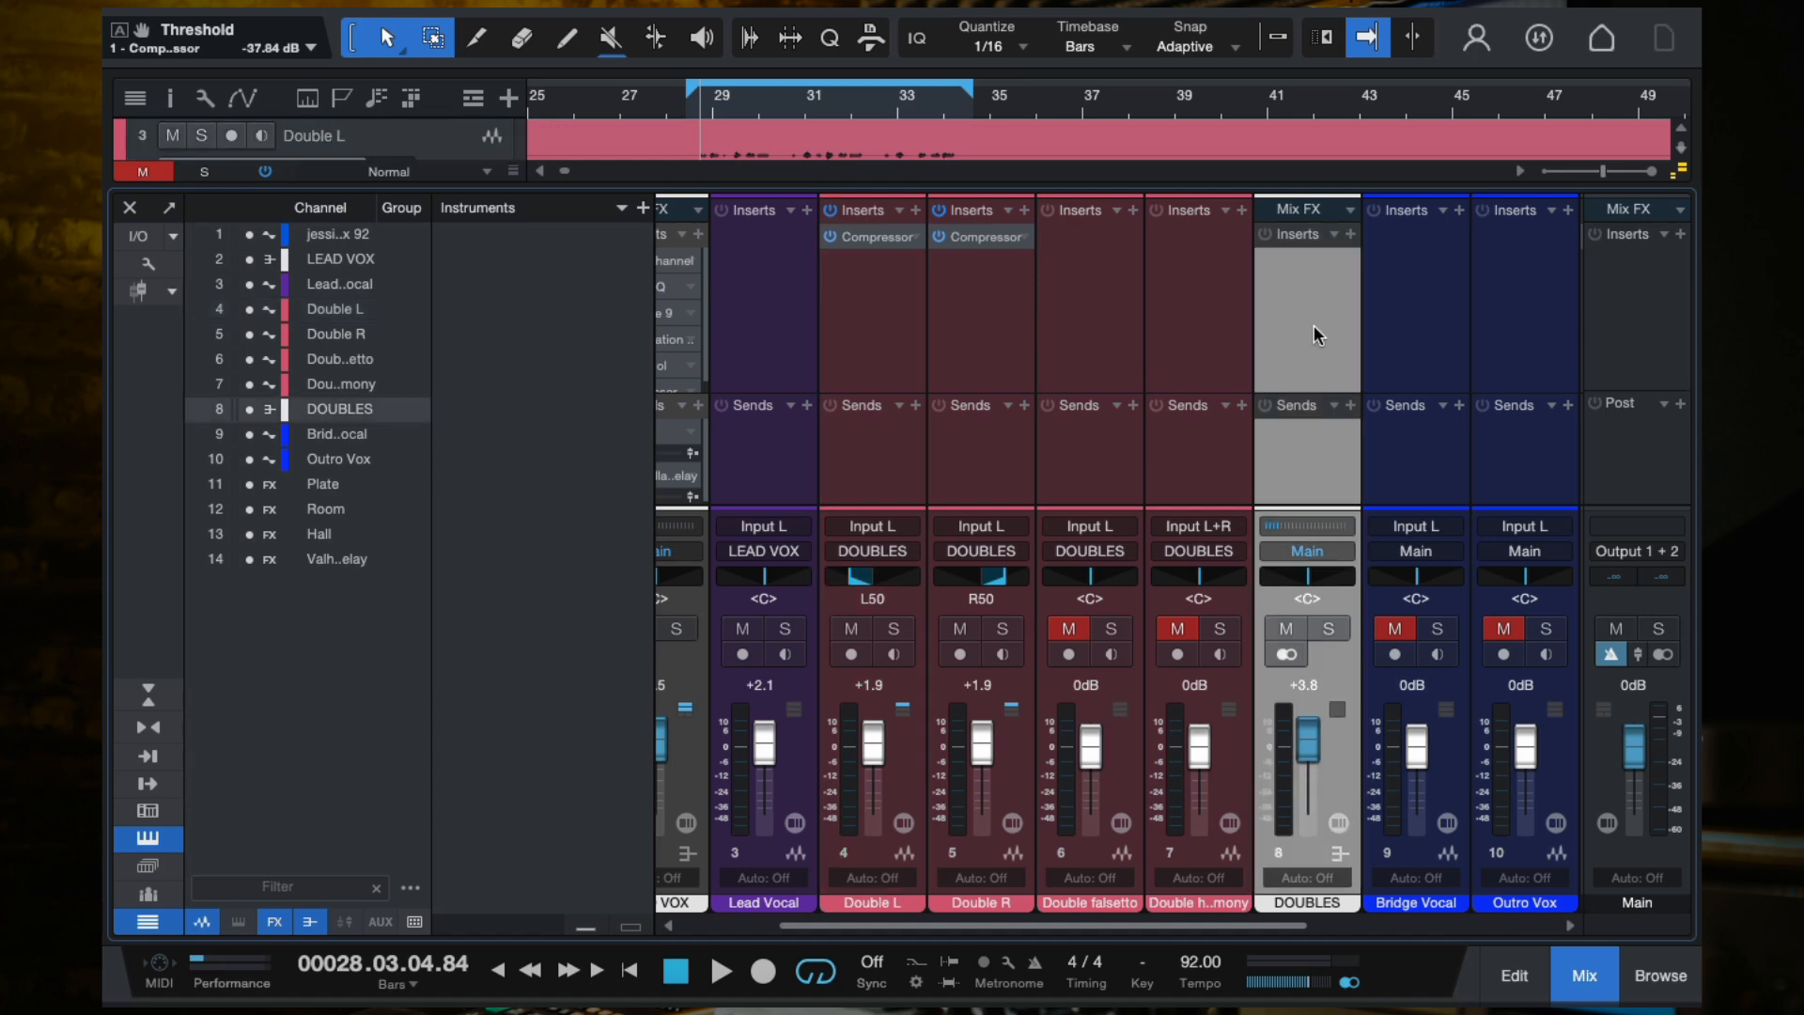
{"action": "left_click", "coordinate": [893, 301]}
{"action": "left_click", "coordinate": [984, 318]}
{"action": "left_click", "coordinate": [883, 317]}
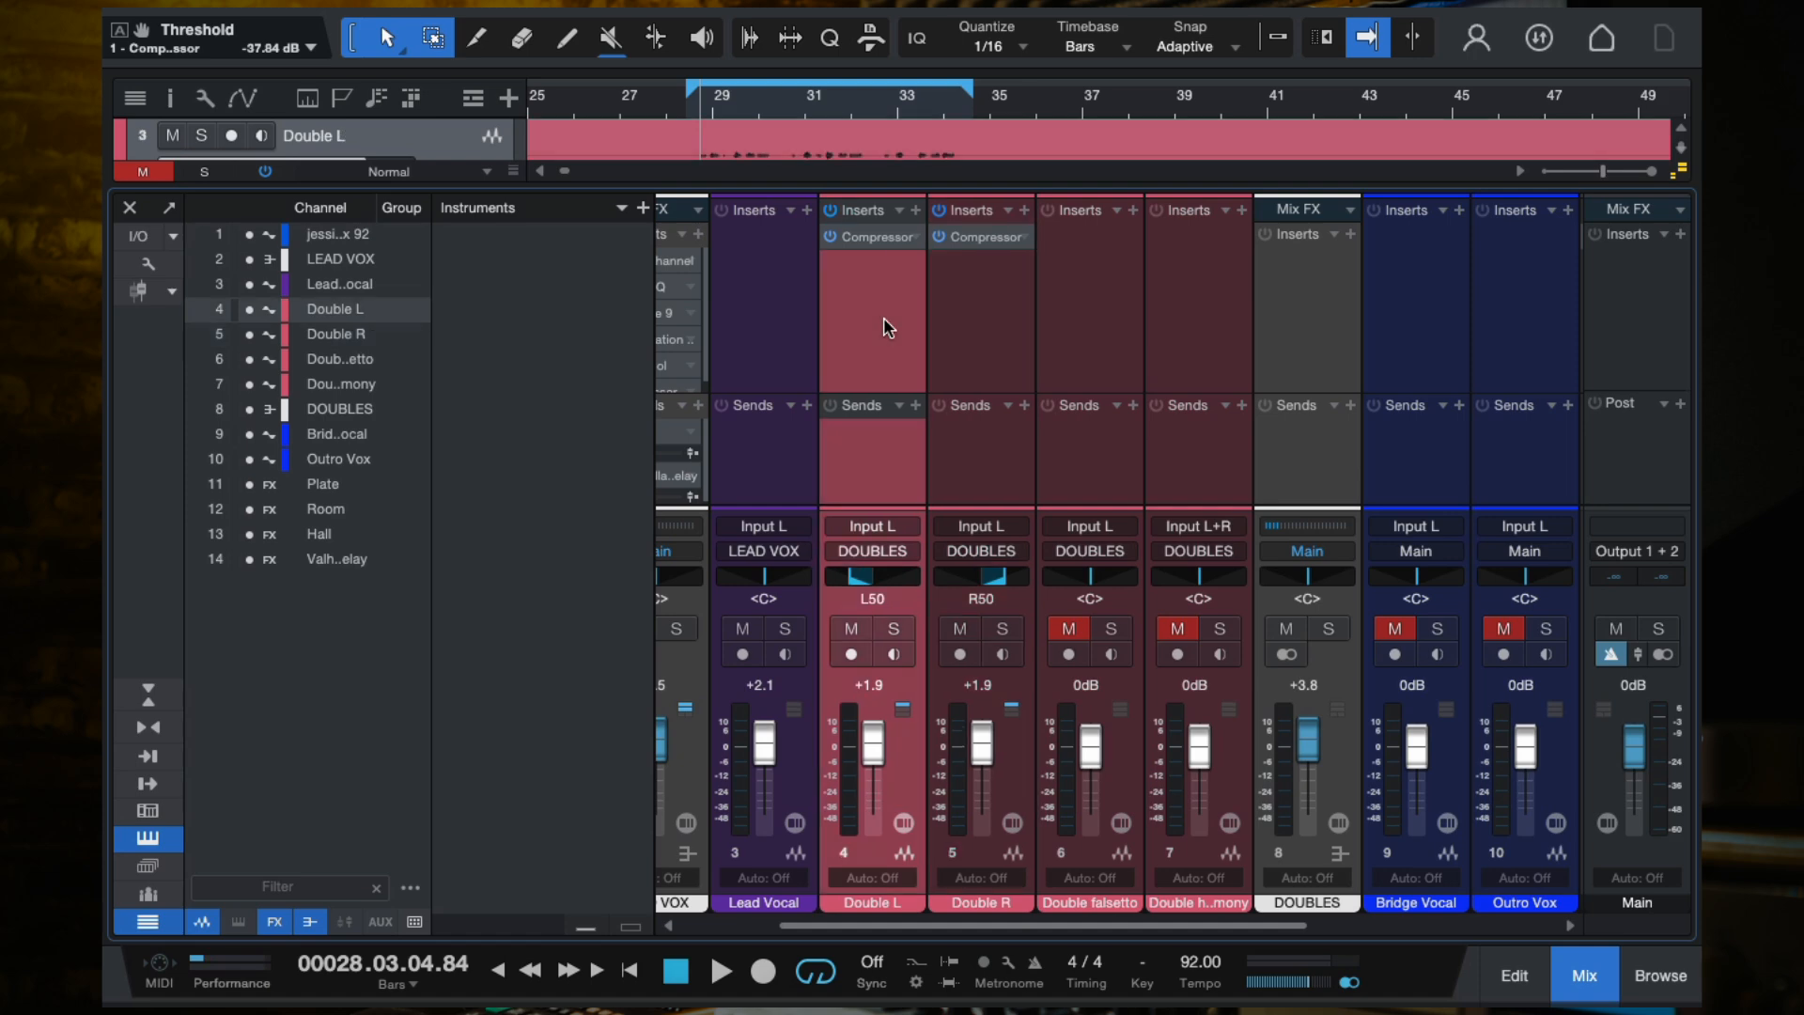
Step: Add a send from the DOUBLES bus to the Plate effect channel
{"action": "left_click", "coordinate": [1306, 302]}
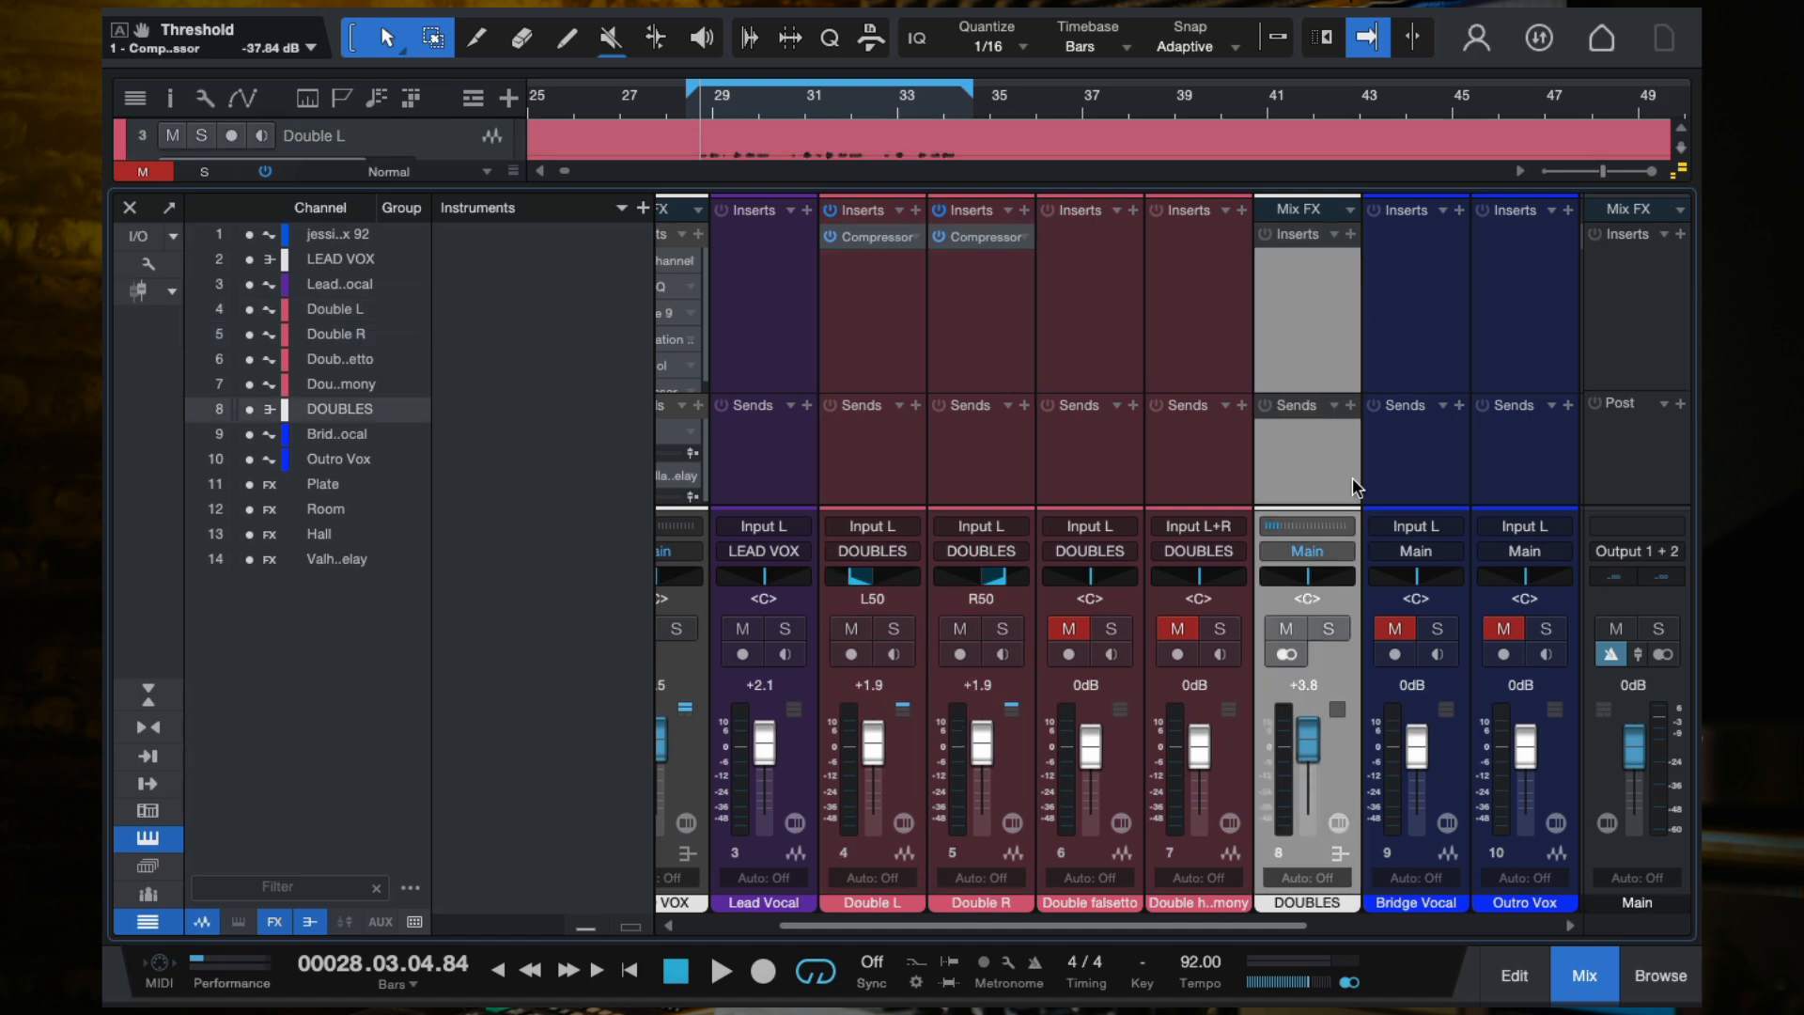
{"action": "left_click", "coordinate": [1350, 405]}
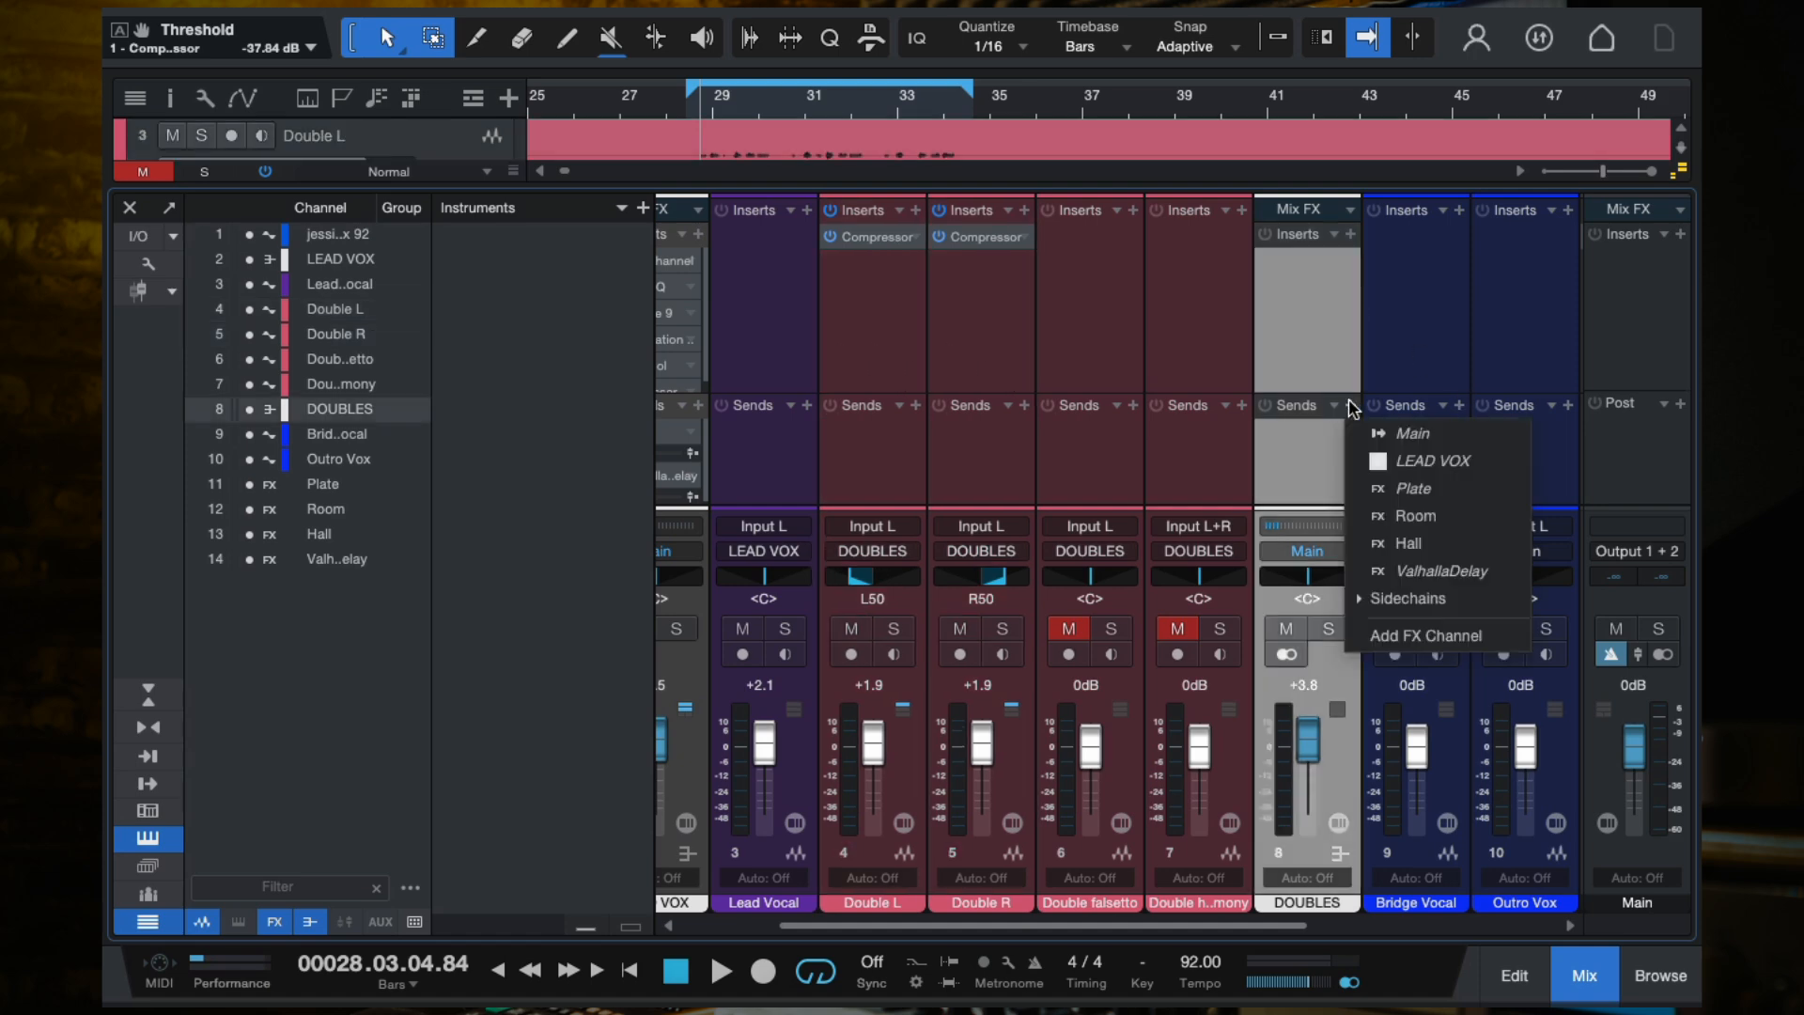
{"action": "left_click", "coordinate": [1405, 491]}
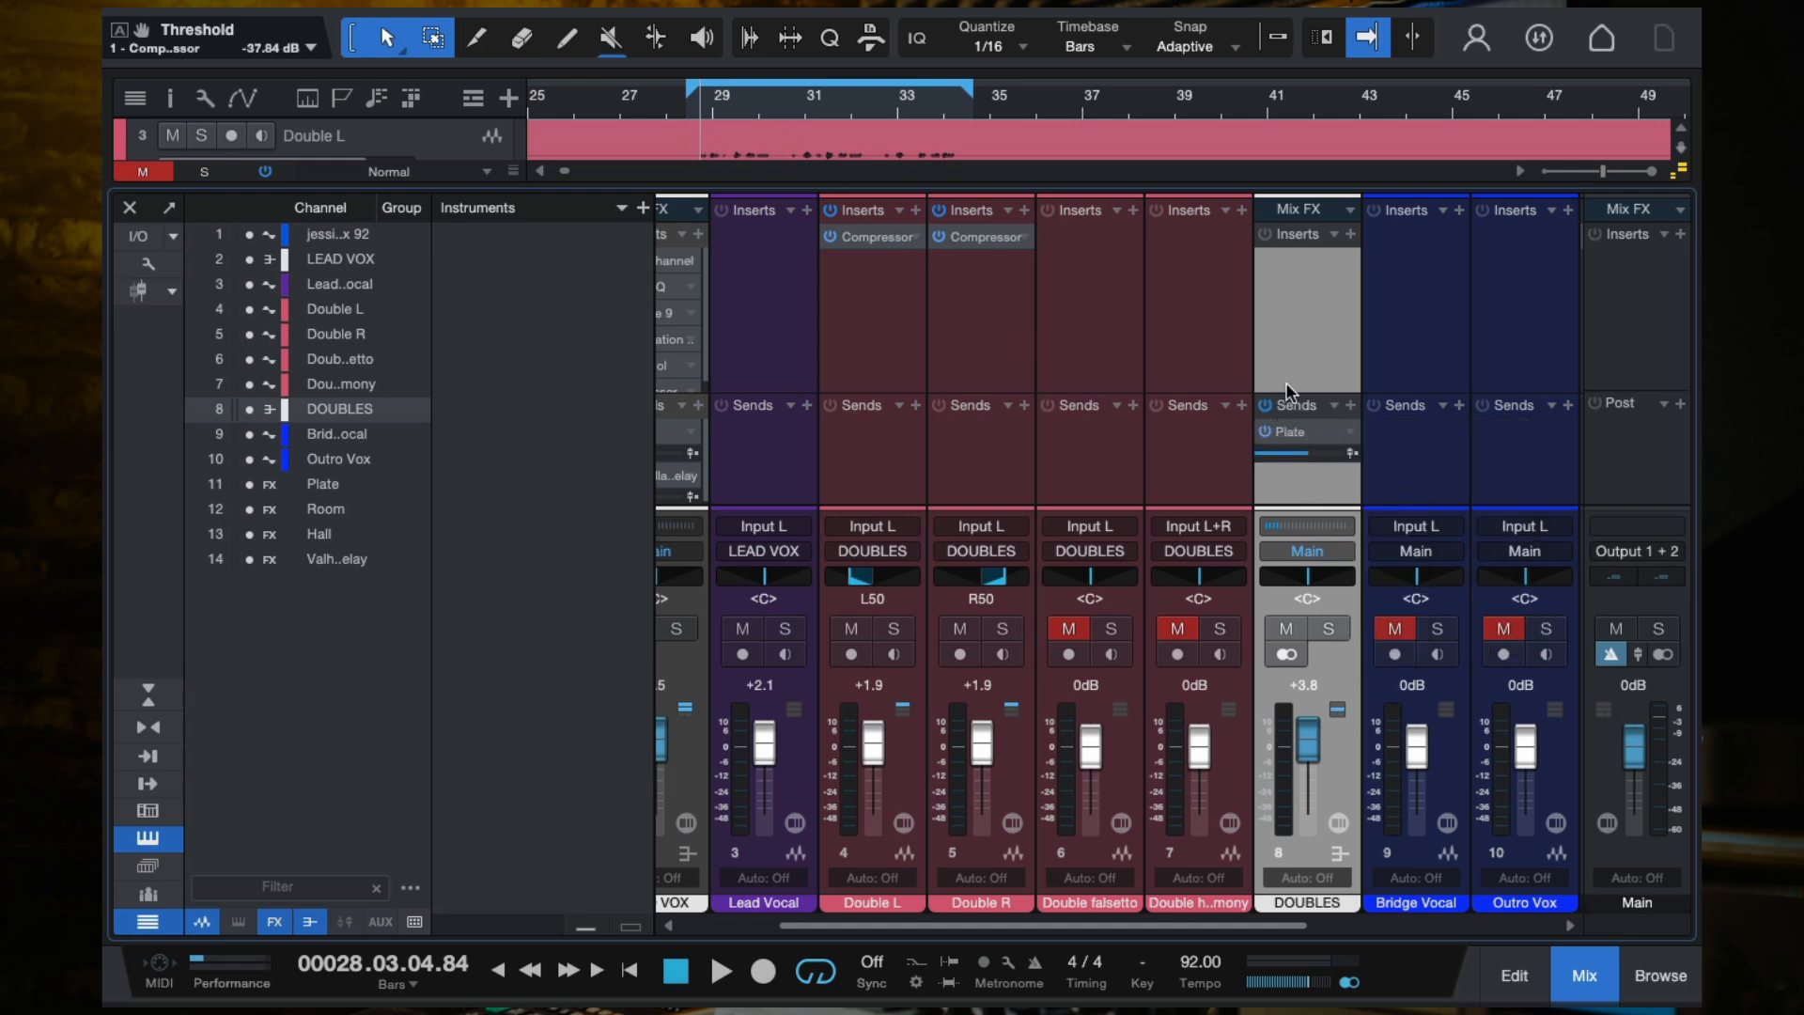
Step: Play from about bar 28, set the DOUBLES bus's Plate send level to -1.6 dB and solo the bus
{"action": "key", "text": "space"}
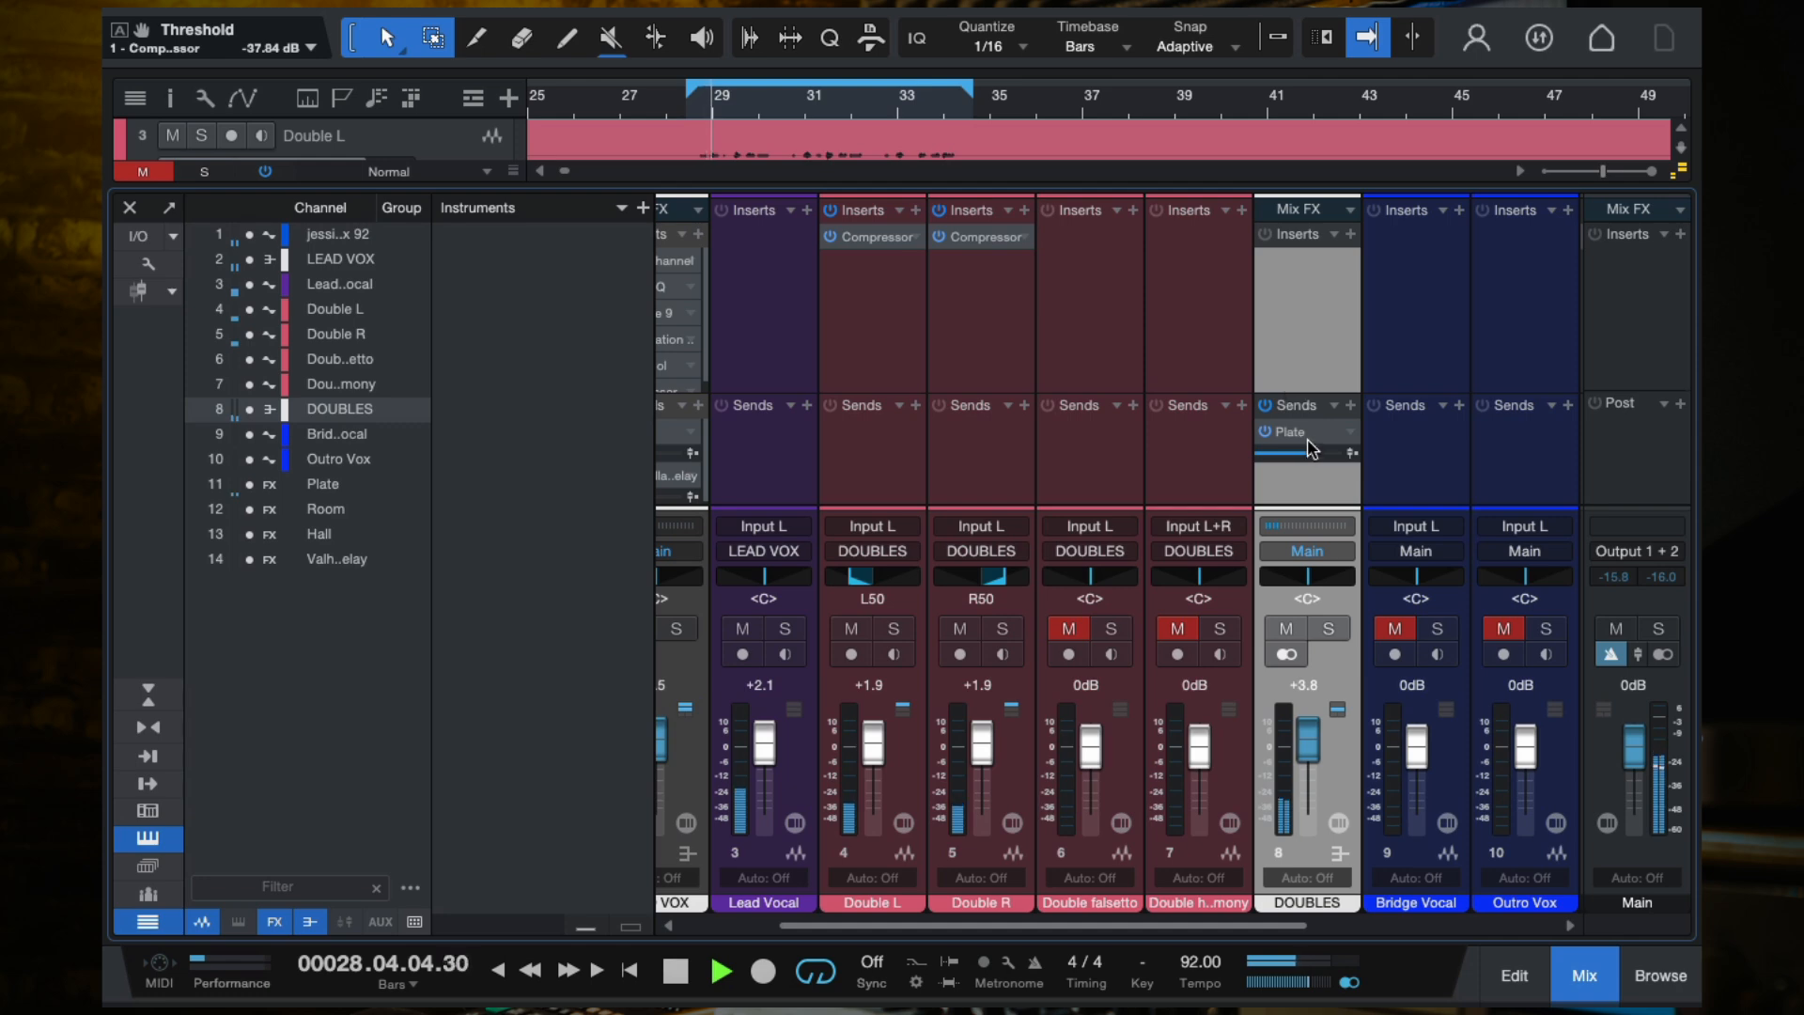
{"action": "left_click_drag", "start_coordinate": [1314, 451], "coordinate": [1322, 454]}
{"action": "left_click", "coordinate": [1328, 628]}
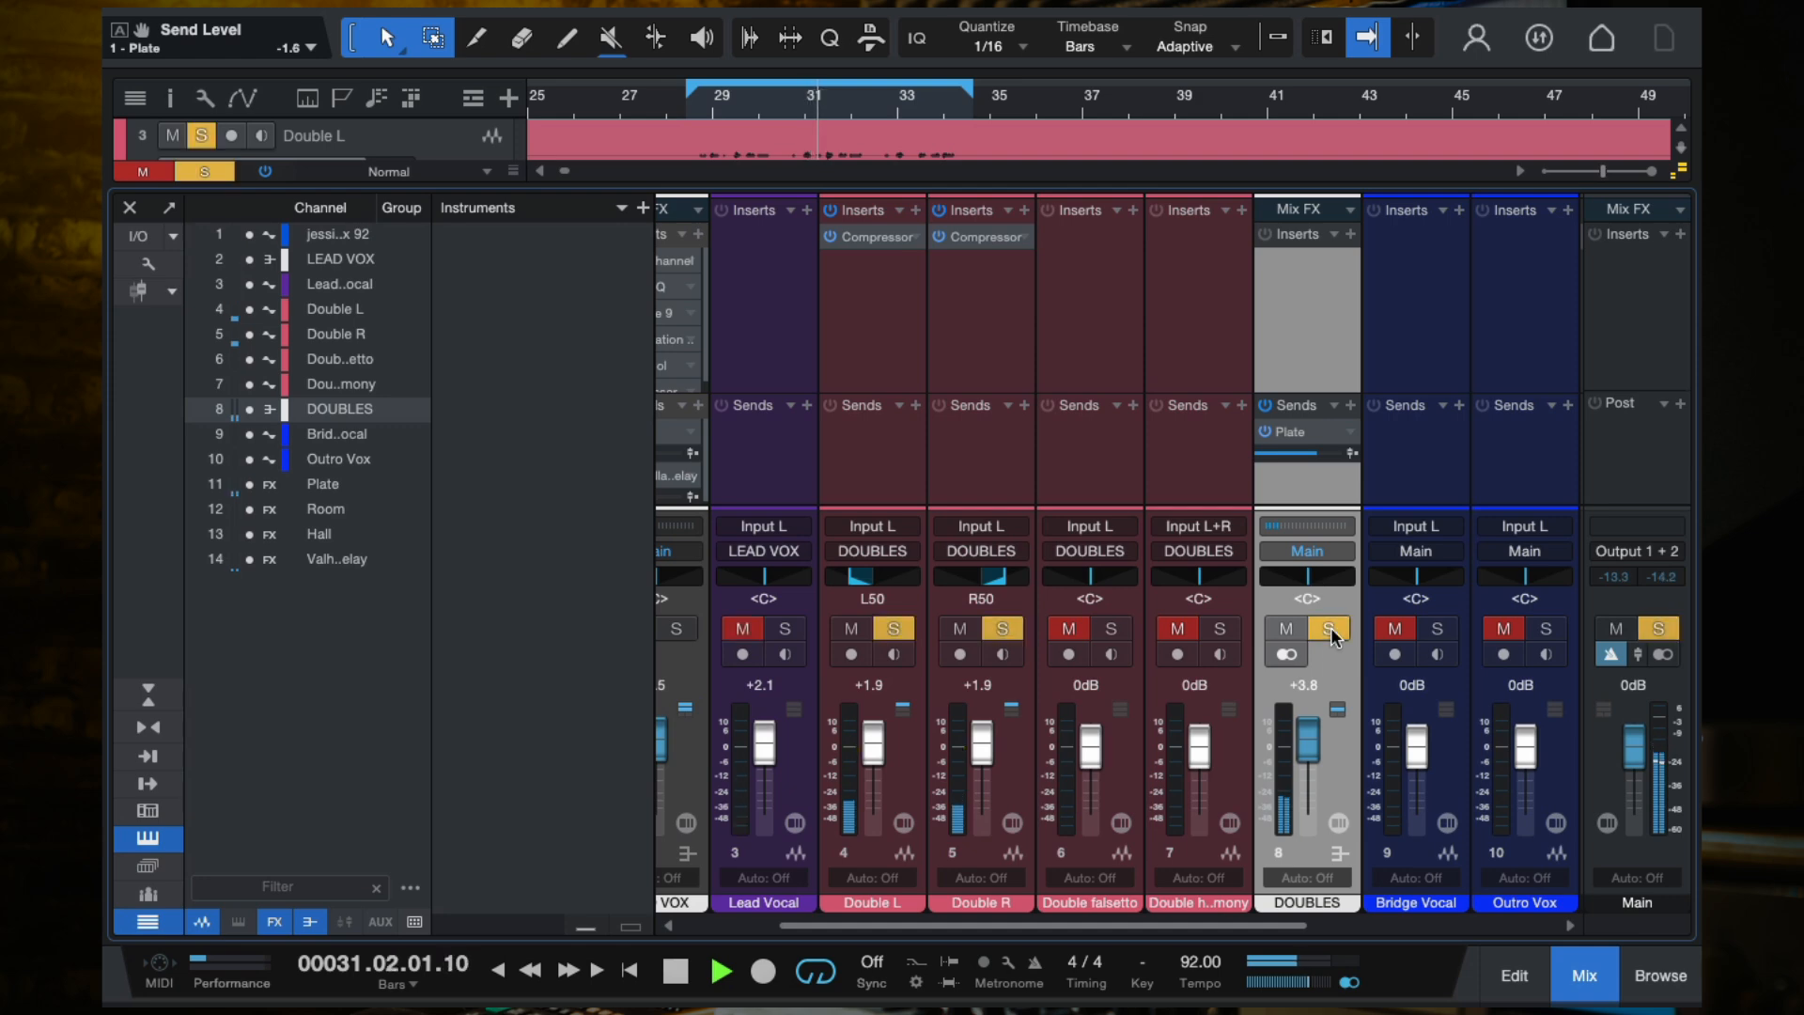
Step: Unsolo the DOUBLES bus and switch its Plate send to the Hall effect channel
{"action": "mouse_move", "coordinate": [1320, 458]}
{"action": "left_mouse_down"}
{"action": "mouse_move", "coordinate": [1277, 454]}
{"action": "mouse_move", "coordinate": [1341, 458]}
{"action": "mouse_move", "coordinate": [1322, 449]}
{"action": "left_mouse_up"}
{"action": "left_click", "coordinate": [1328, 628]}
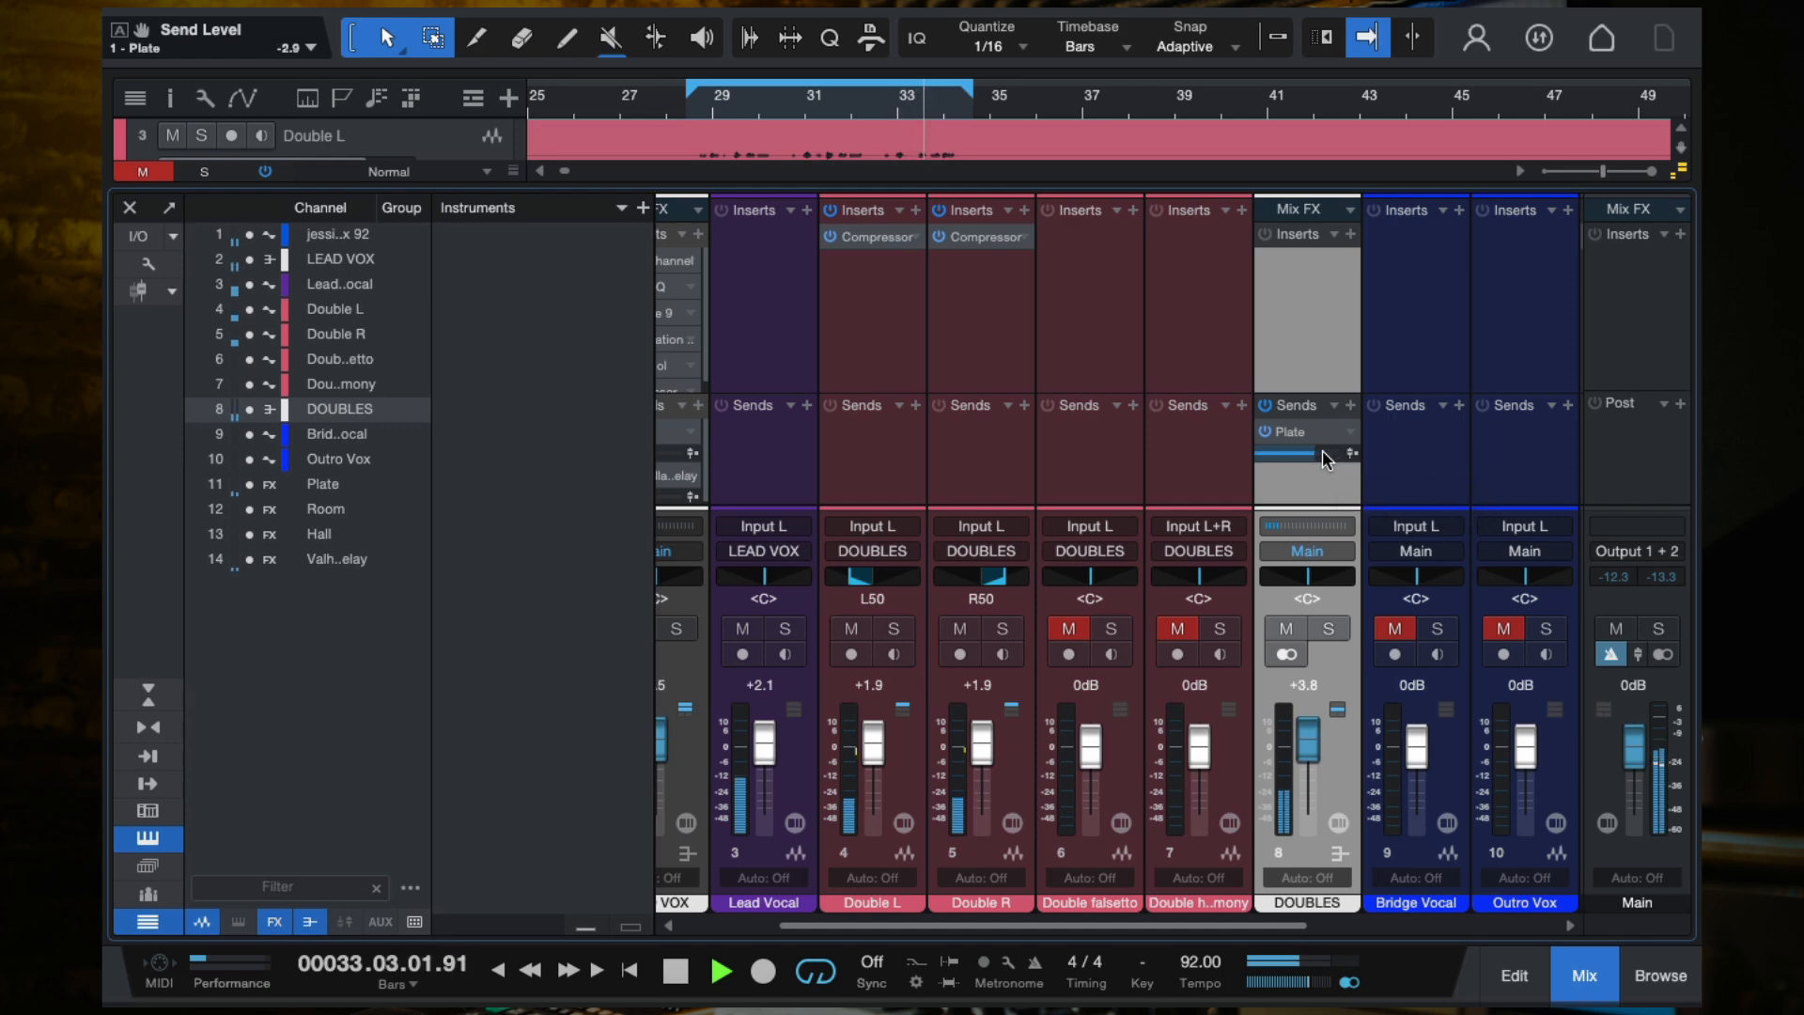
{"action": "left_click", "coordinate": [1350, 433]}
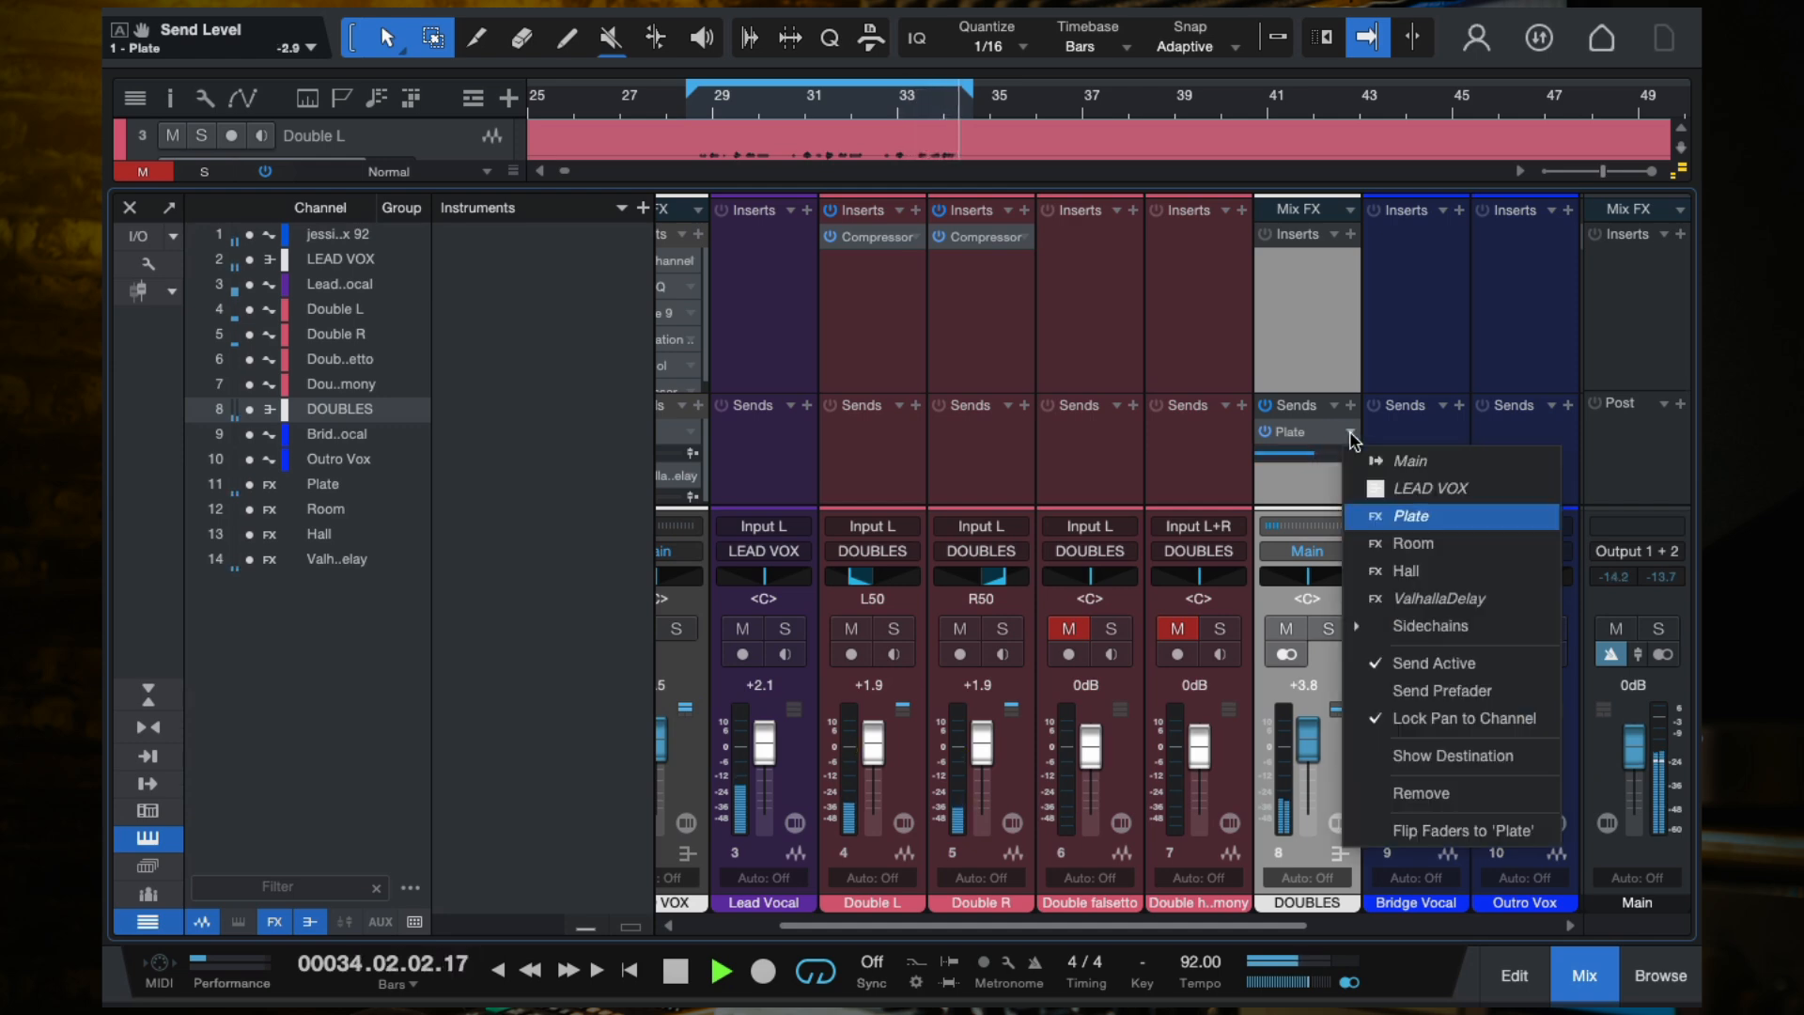
{"action": "left_click", "coordinate": [1407, 570]}
Step: Try different Hall send levels on the DOUBLES bus during playback, settle on -14.1 dB and stop playback
{"action": "scroll", "coordinate": [1318, 451], "scroll_direction": "up", "scroll_amount": 5}
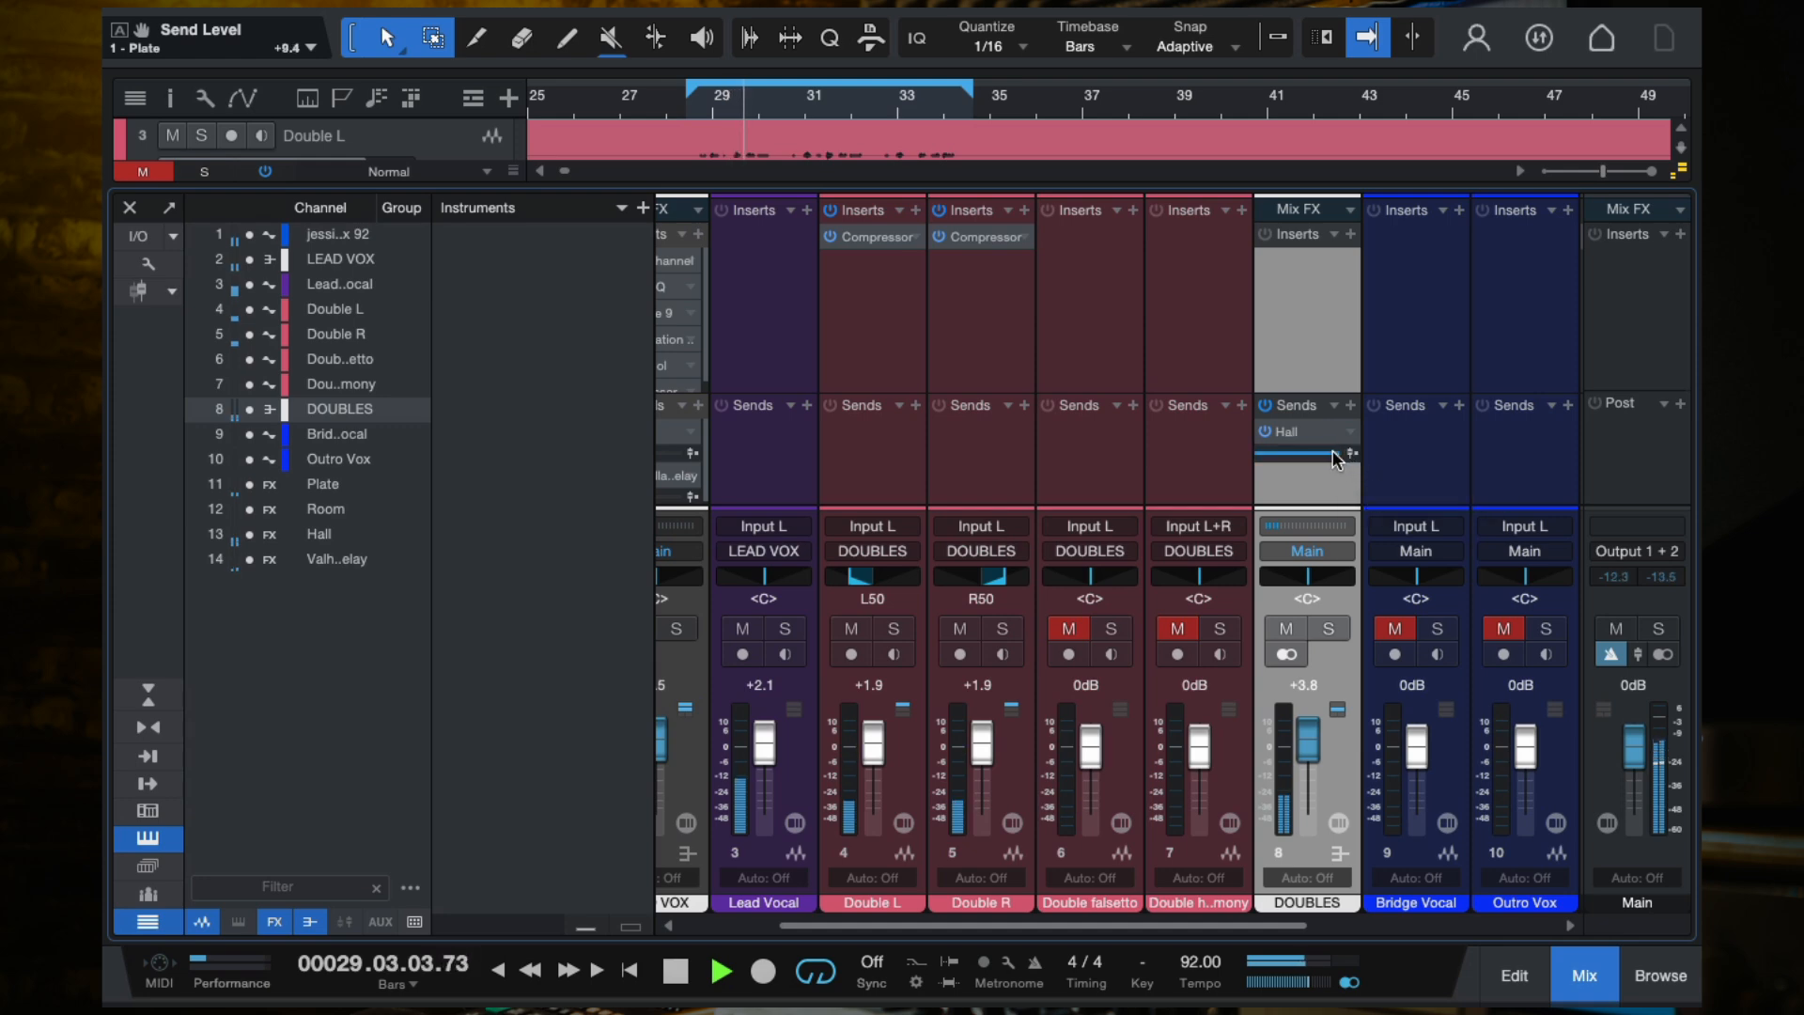
{"action": "scroll", "coordinate": [1296, 458], "scroll_direction": "down", "scroll_amount": 5}
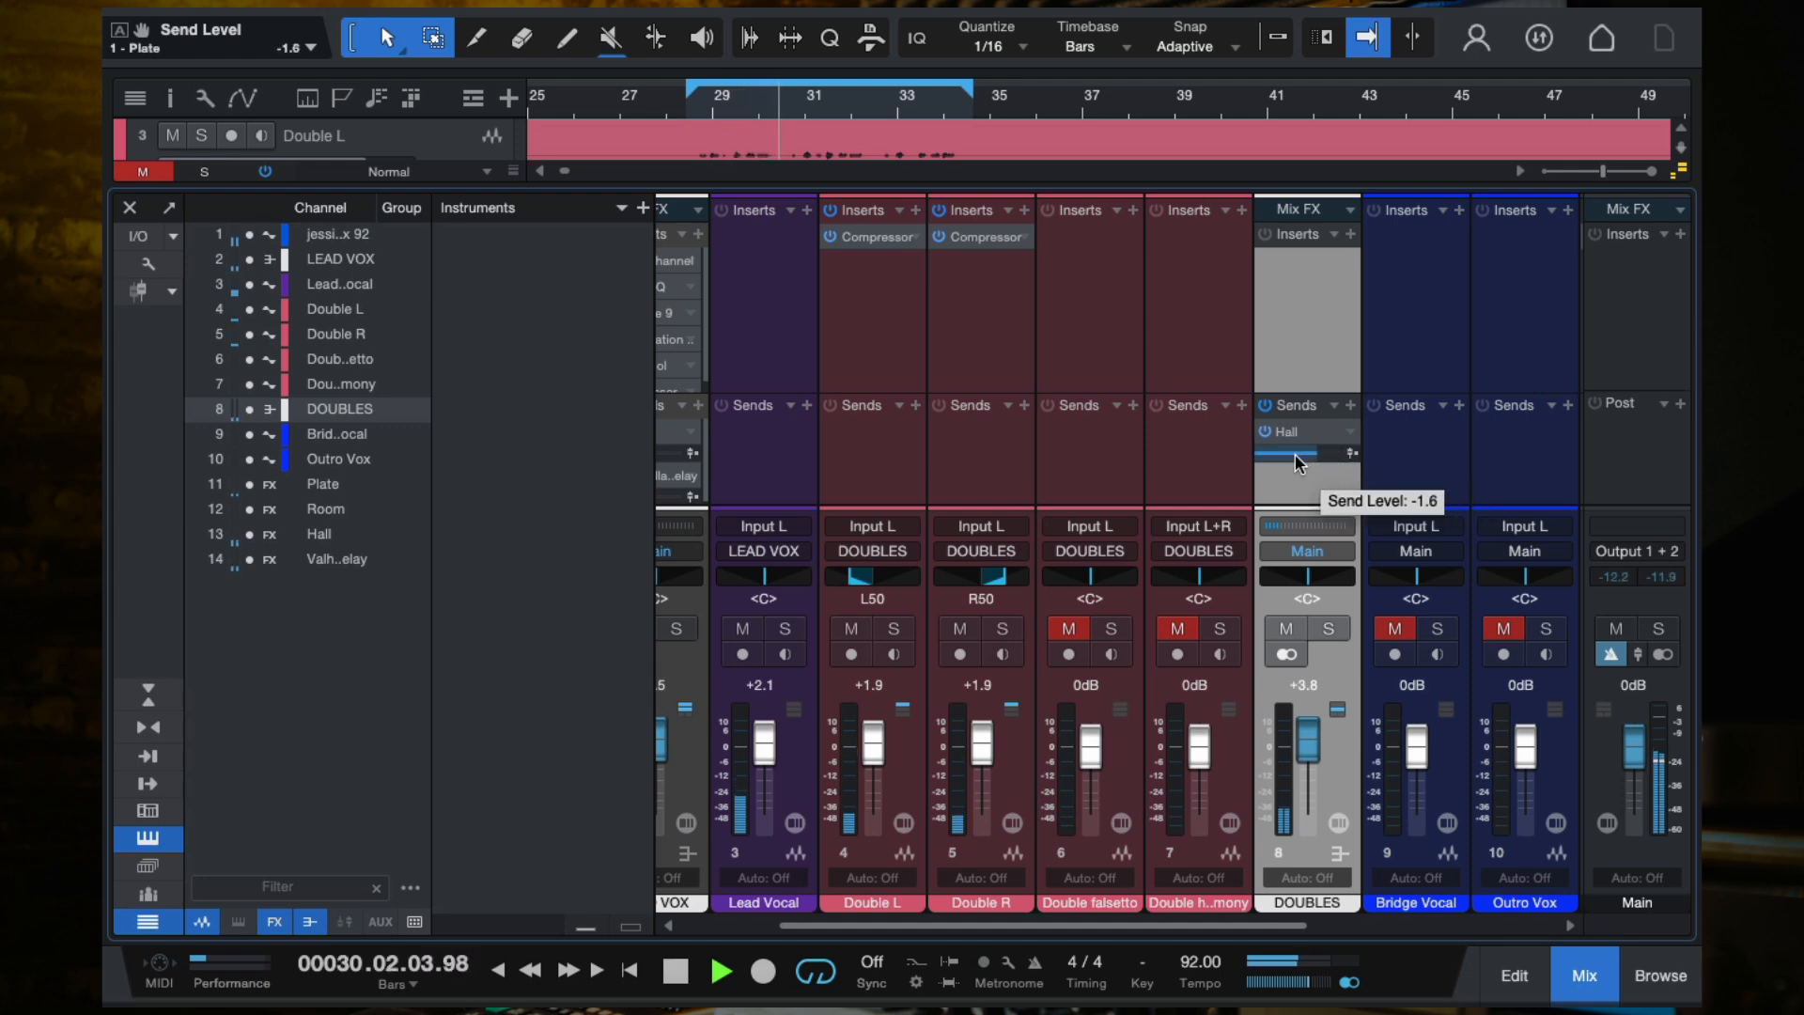
{"action": "scroll", "coordinate": [1302, 450], "scroll_direction": "down", "scroll_amount": 1}
{"action": "scroll", "coordinate": [1279, 454], "scroll_direction": "down", "scroll_amount": 4}
{"action": "scroll", "coordinate": [1304, 459], "scroll_direction": "up", "scroll_amount": 5}
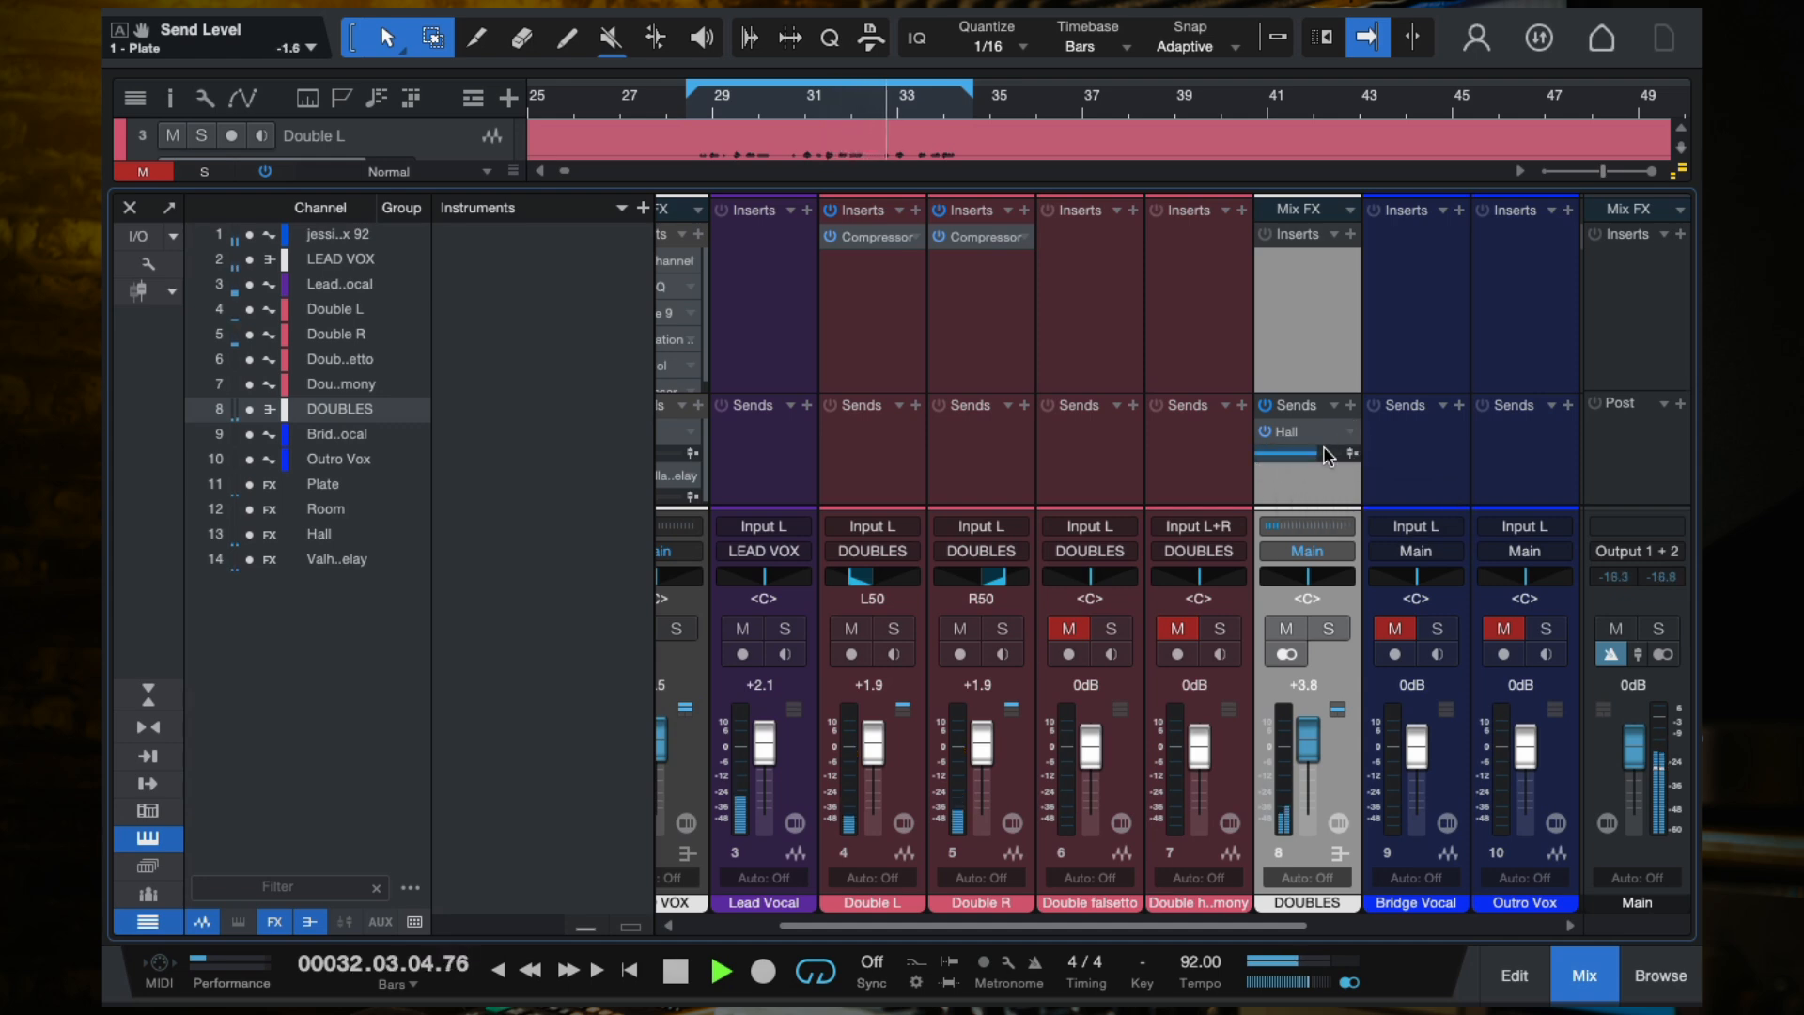
{"action": "scroll", "coordinate": [1323, 455], "scroll_direction": "up", "scroll_amount": 2}
{"action": "mouse_move", "coordinate": [1323, 455]}
{"action": "left_mouse_down"}
{"action": "mouse_move", "coordinate": [1339, 454]}
{"action": "mouse_move", "coordinate": [1294, 455]}
{"action": "left_mouse_up"}
{"action": "key", "text": "space"}
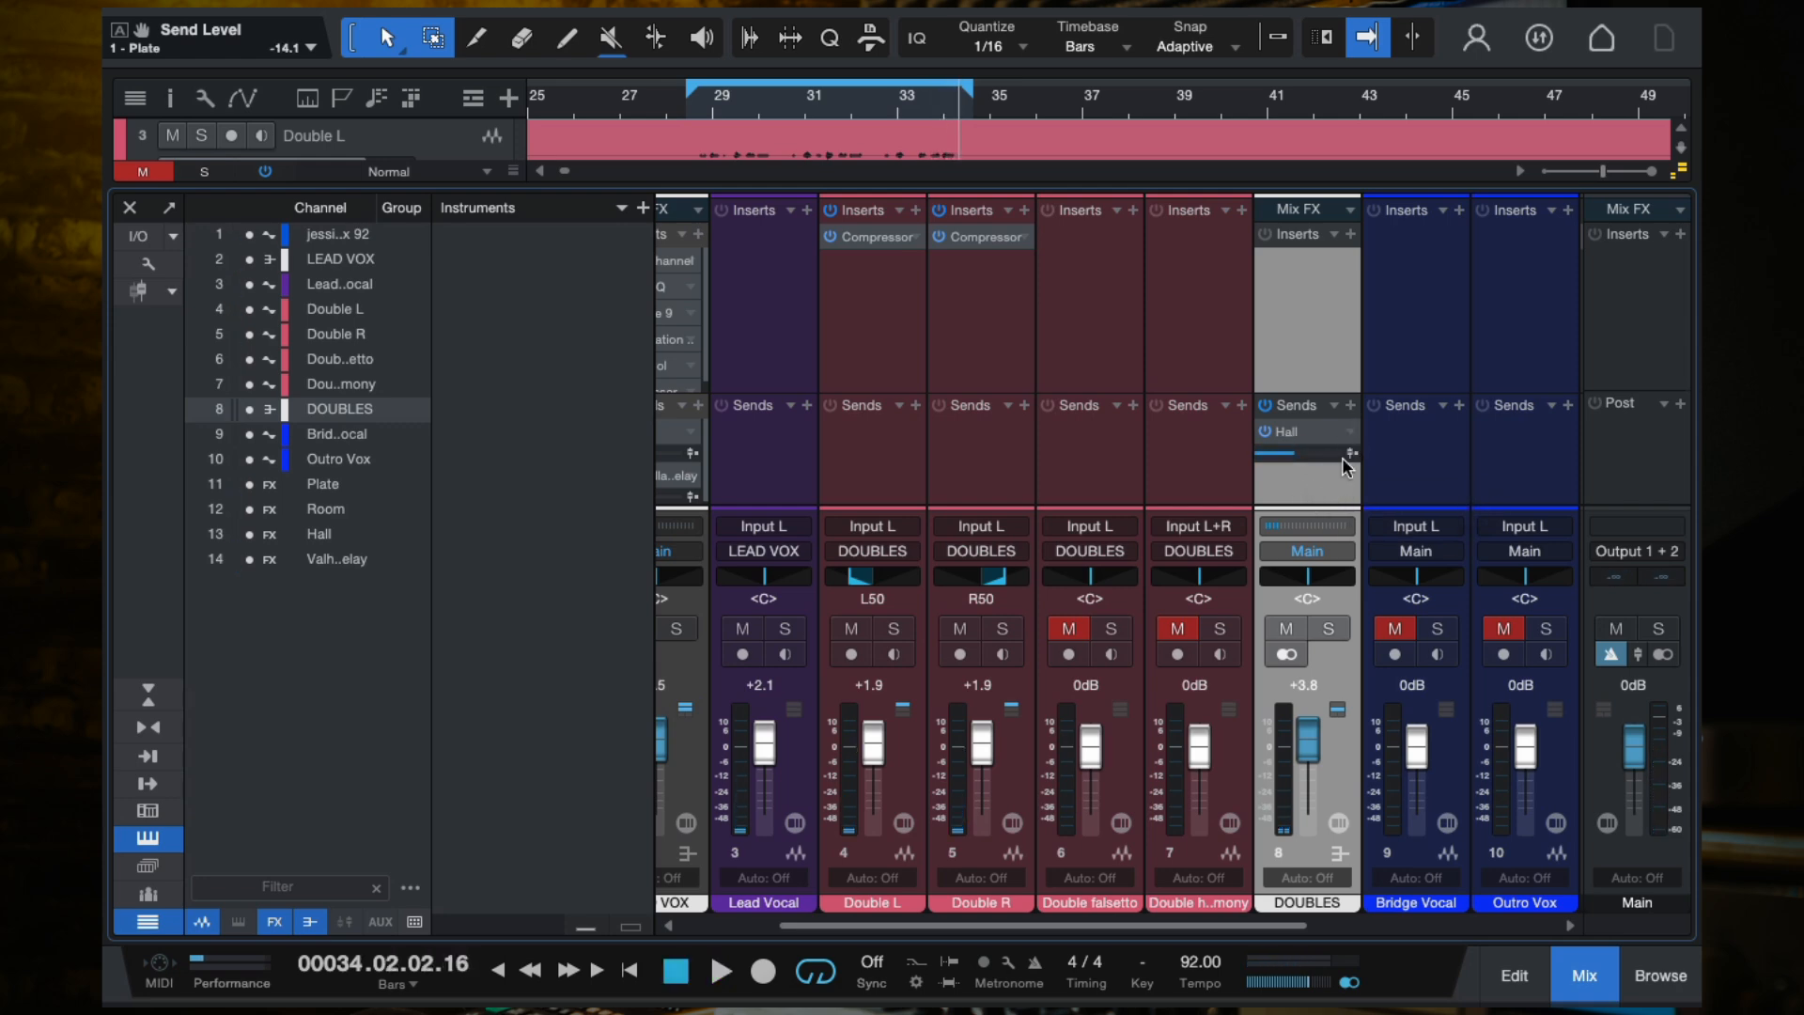
Step: Add a second send from the DOUBLES bus to the Plate effect channel and set the Hall send level to -16.3 dB
{"action": "left_click", "coordinate": [1350, 405]}
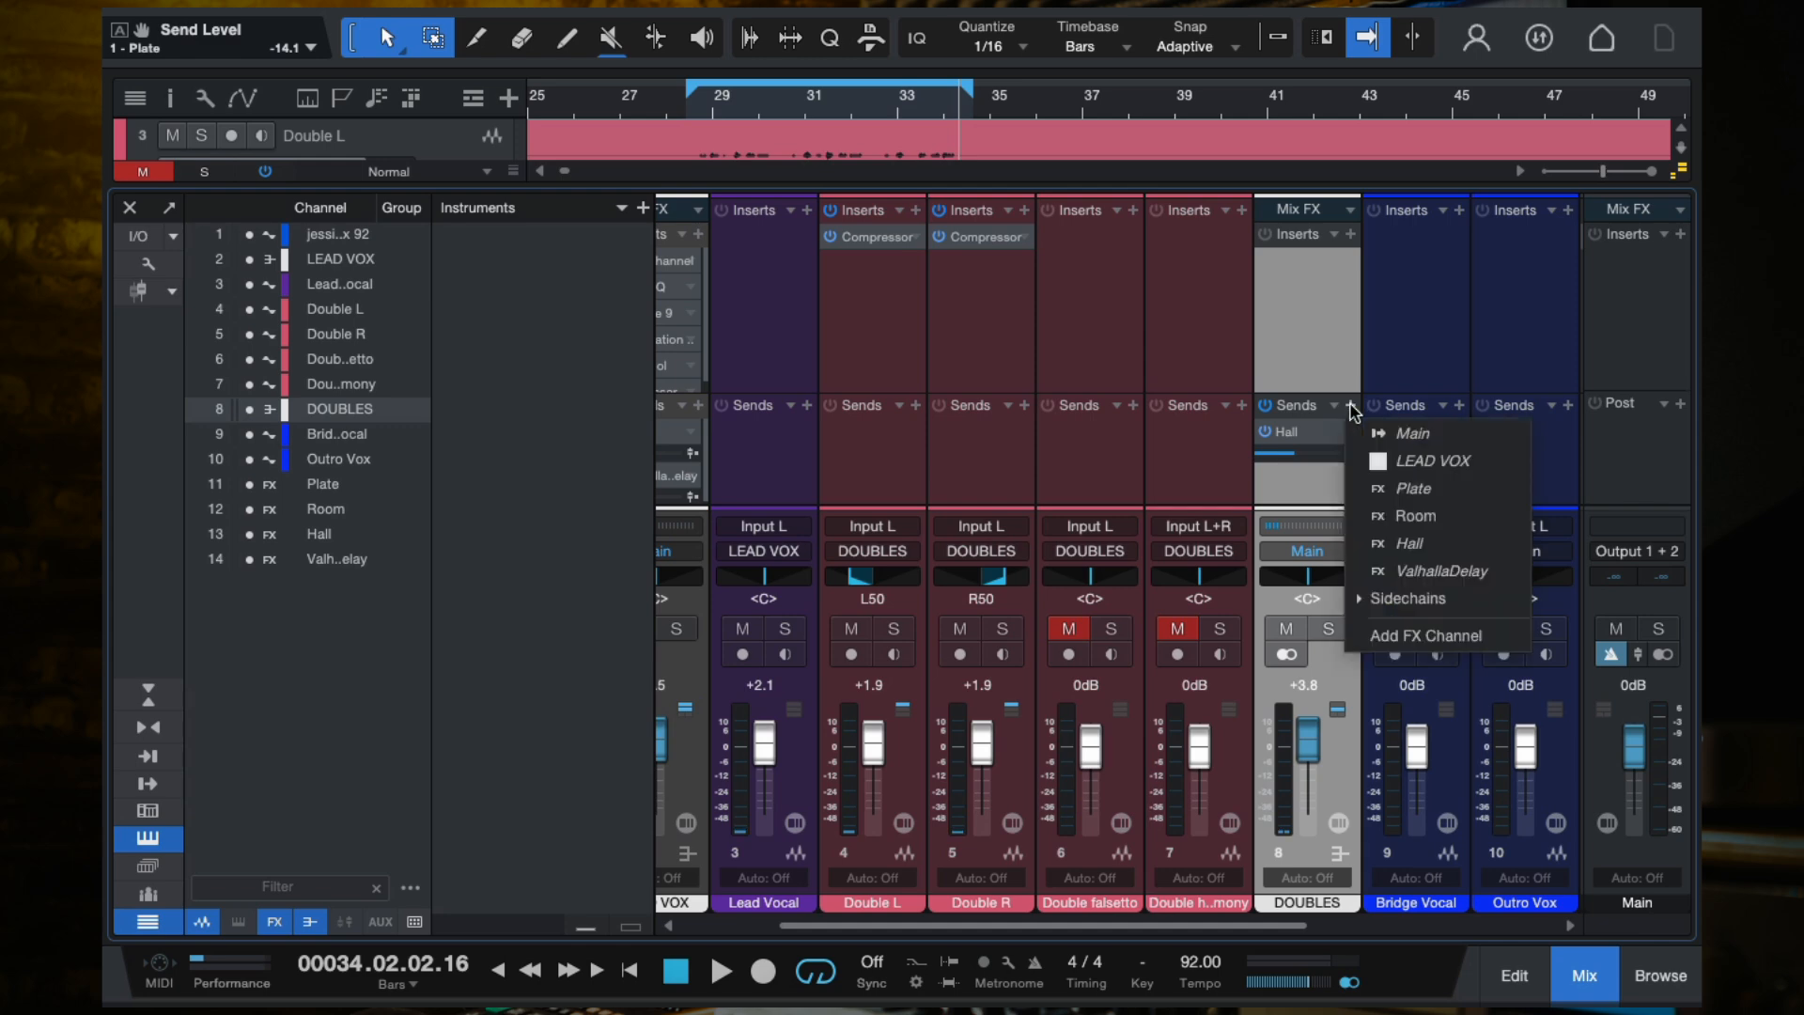
{"action": "left_click", "coordinate": [1414, 488]}
{"action": "left_click_drag", "start_coordinate": [1353, 447], "coordinate": [1353, 477]}
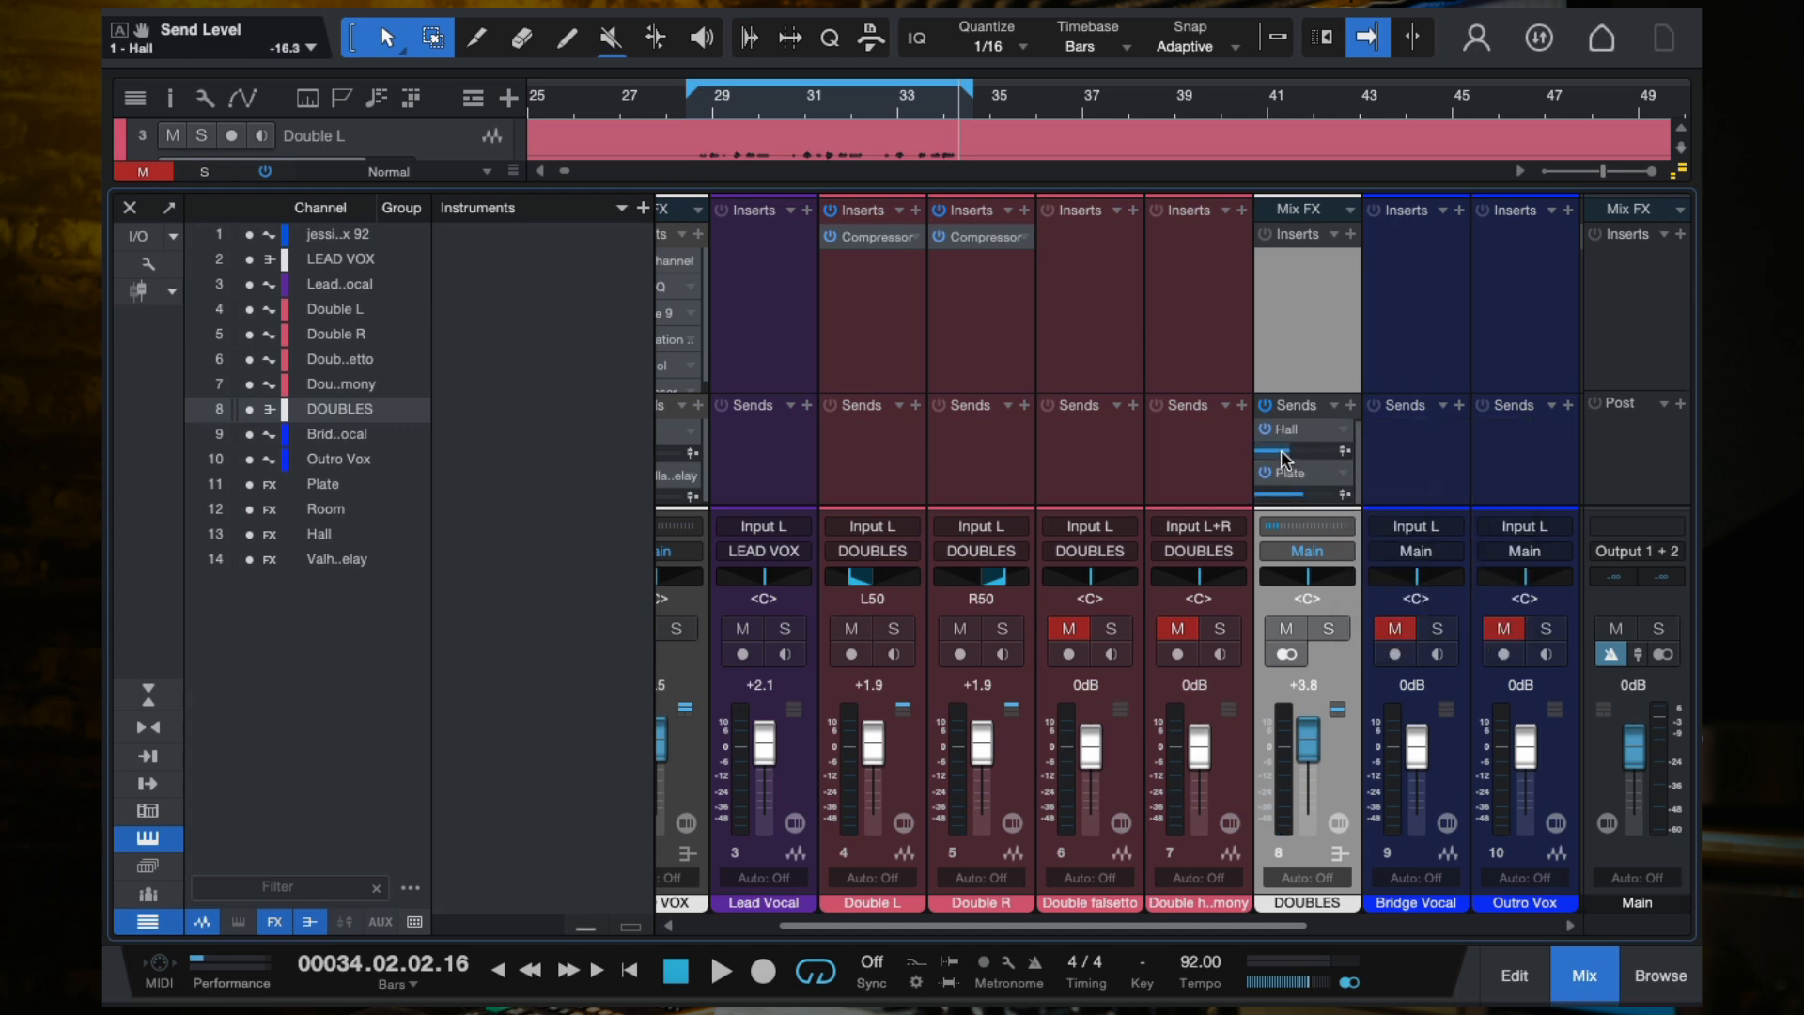
{"action": "scroll", "coordinate": [1097, 493], "scroll_direction": "left", "scroll_amount": 2}
{"action": "scroll", "coordinate": [963, 489], "scroll_direction": "left", "scroll_amount": 2}
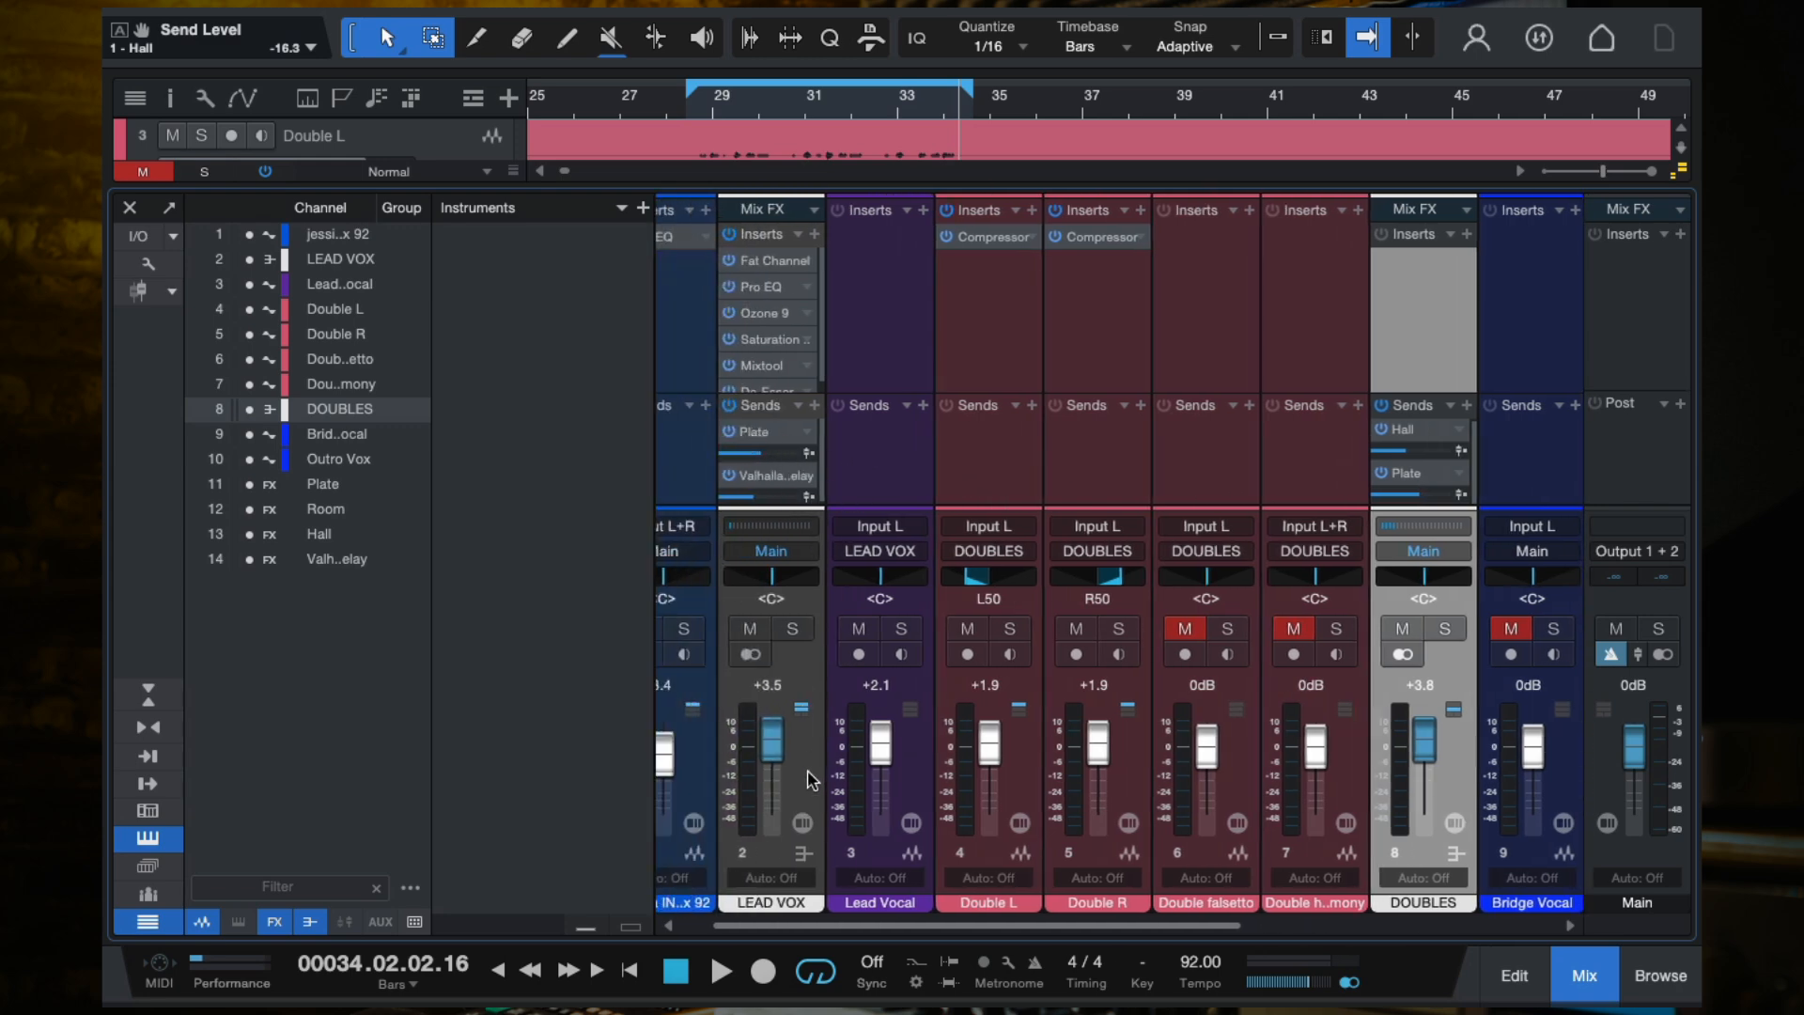
Step: Resume playback and extend the end of the loop range to just before bar 35
{"action": "scroll", "coordinate": [1294, 477], "scroll_direction": "right", "scroll_amount": 2}
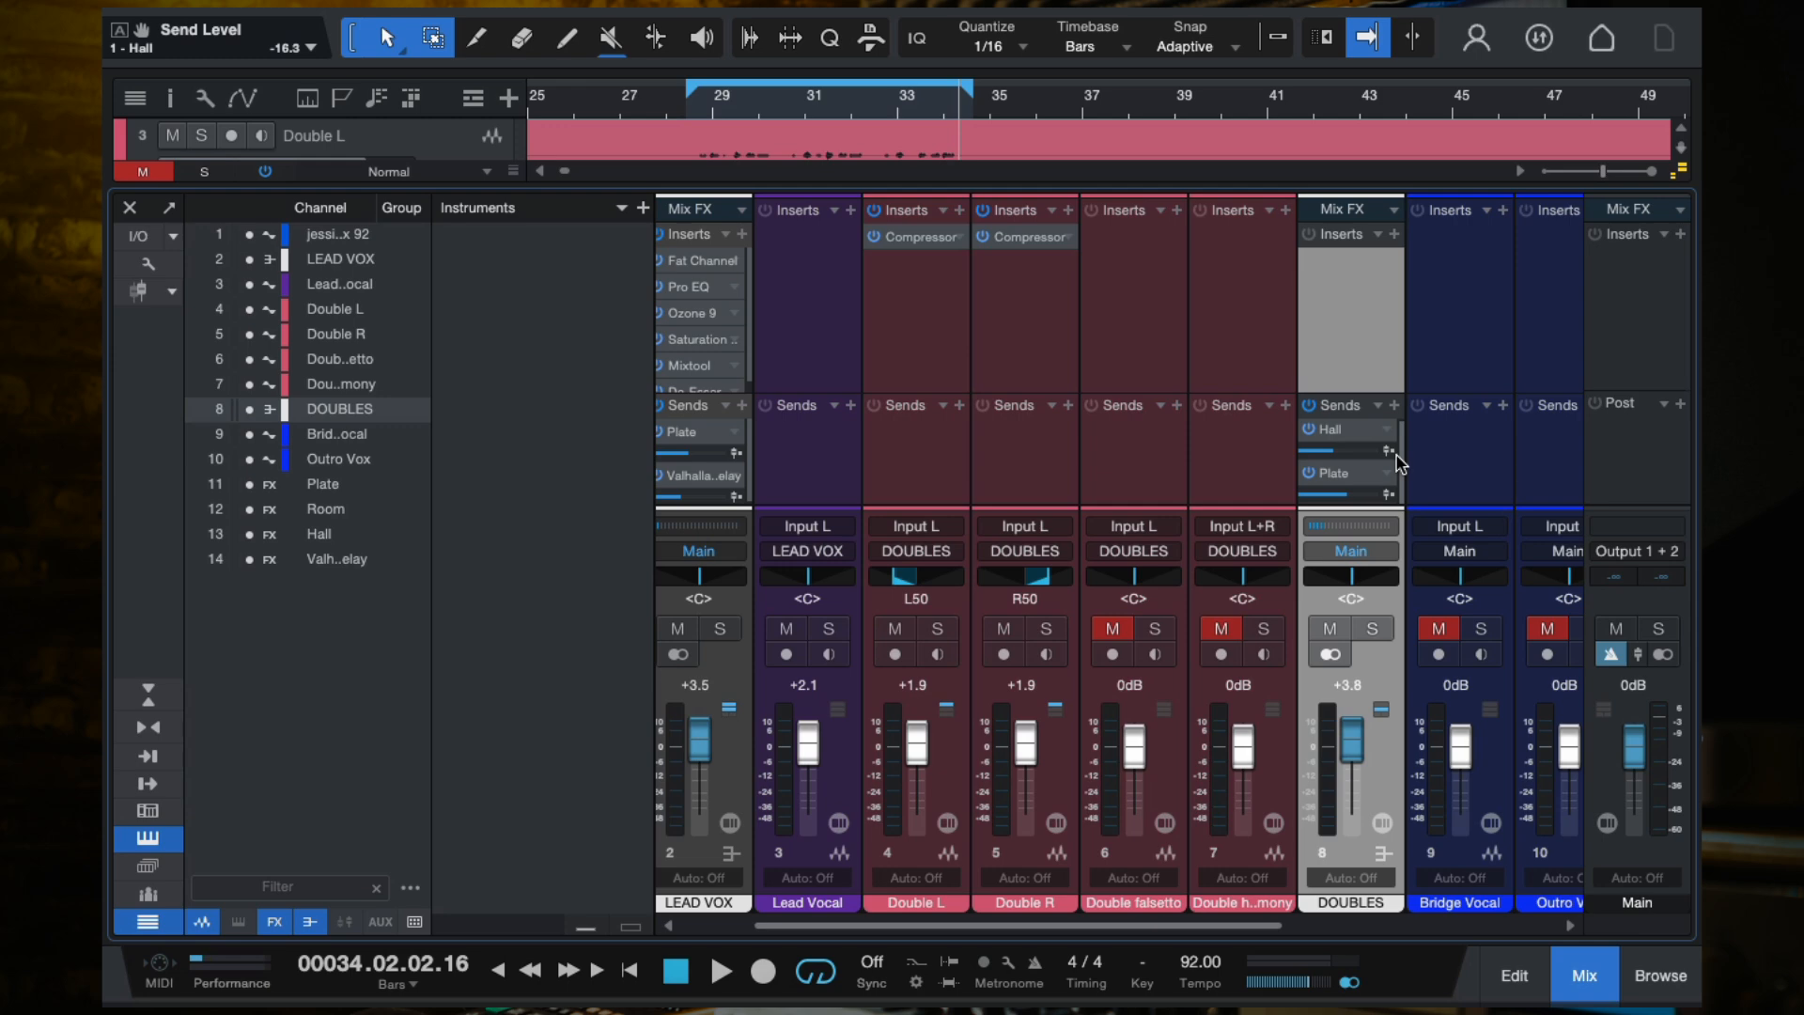
{"action": "key", "text": "space"}
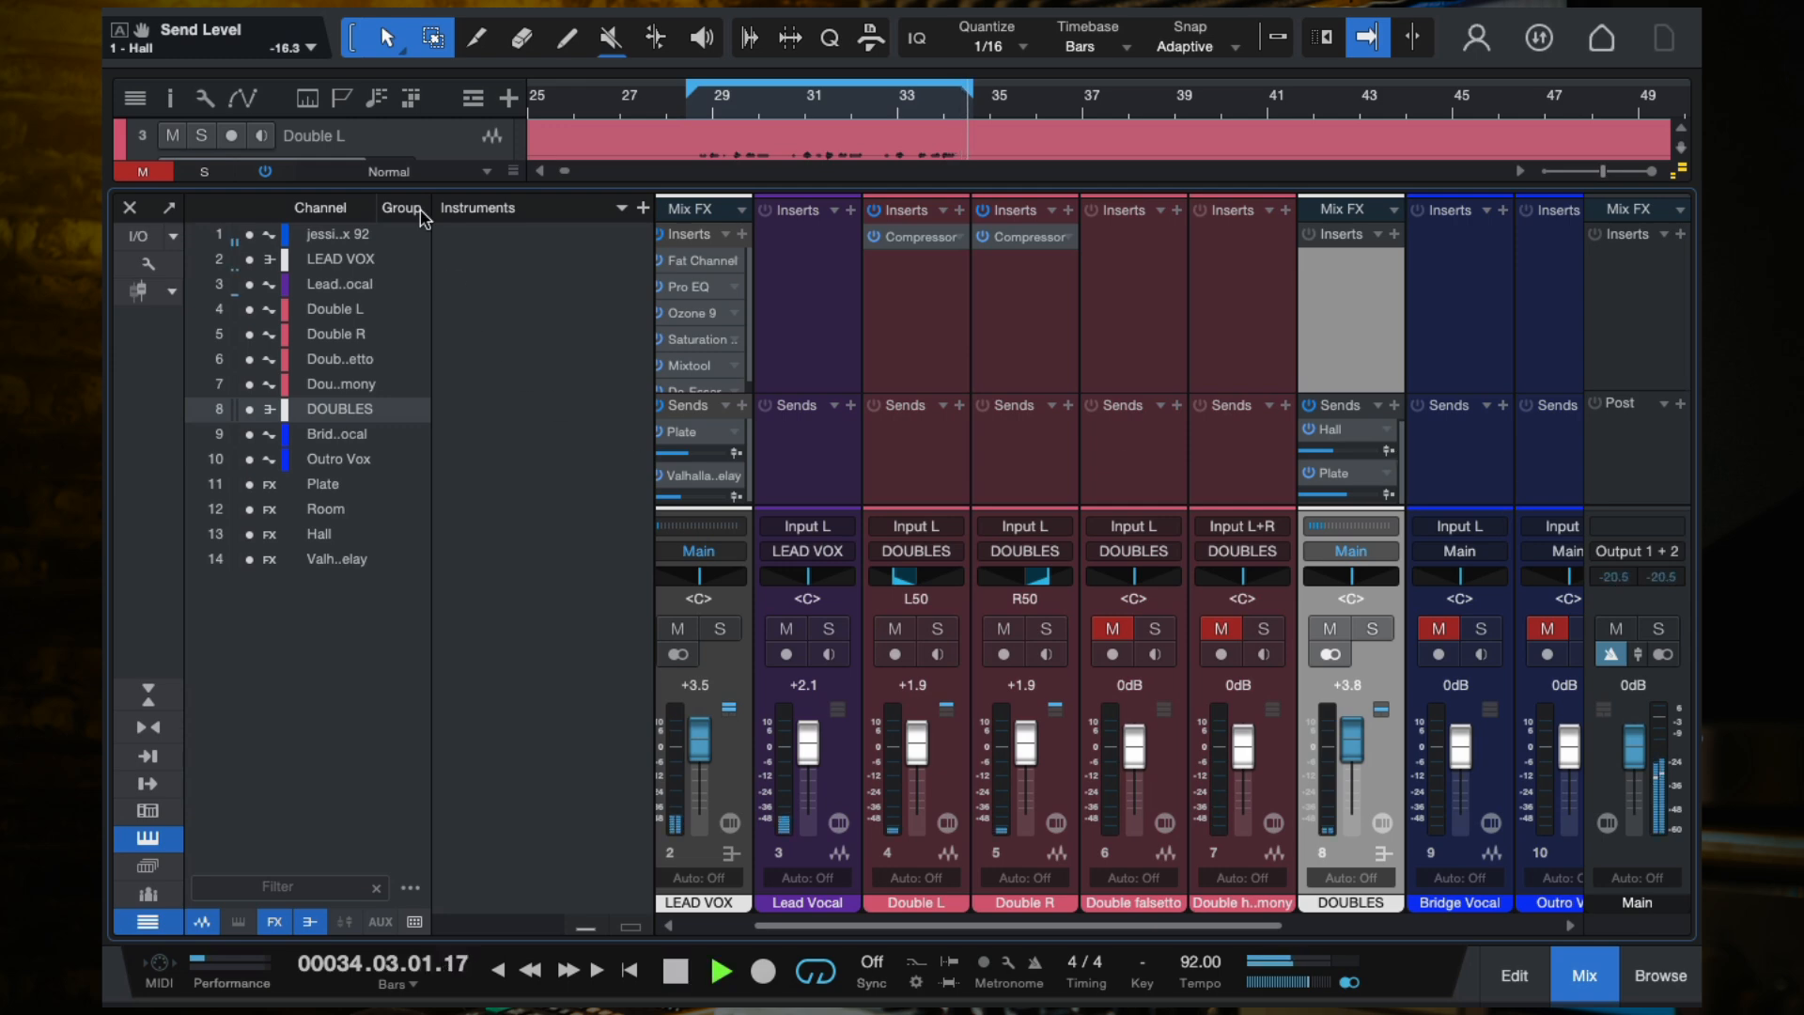
{"action": "left_click_drag", "start_coordinate": [974, 97], "coordinate": [987, 97]}
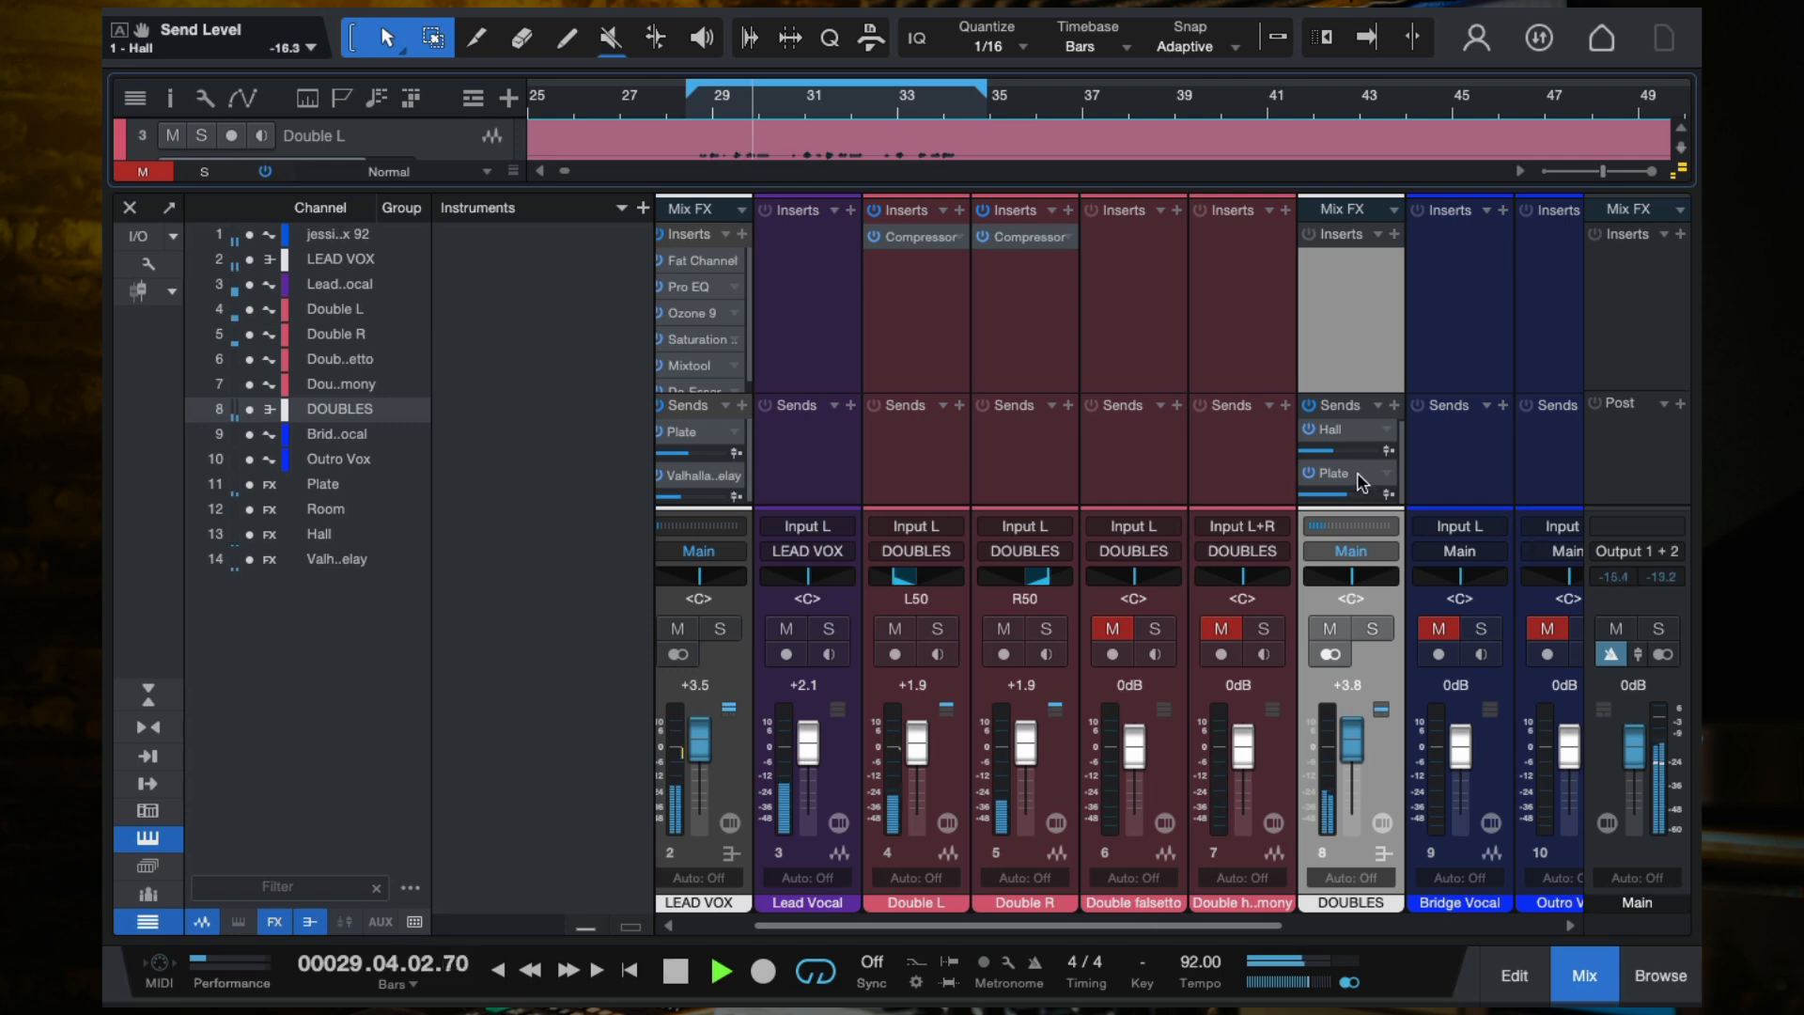
Step: Raise the DOUBLES bus's Plate send and set its Hall send to -14.9 dB, comparing the sound with the sends bypassed
{"action": "left_click_drag", "start_coordinate": [1348, 494], "coordinate": [1368, 497]}
{"action": "left_click", "coordinate": [1330, 457]}
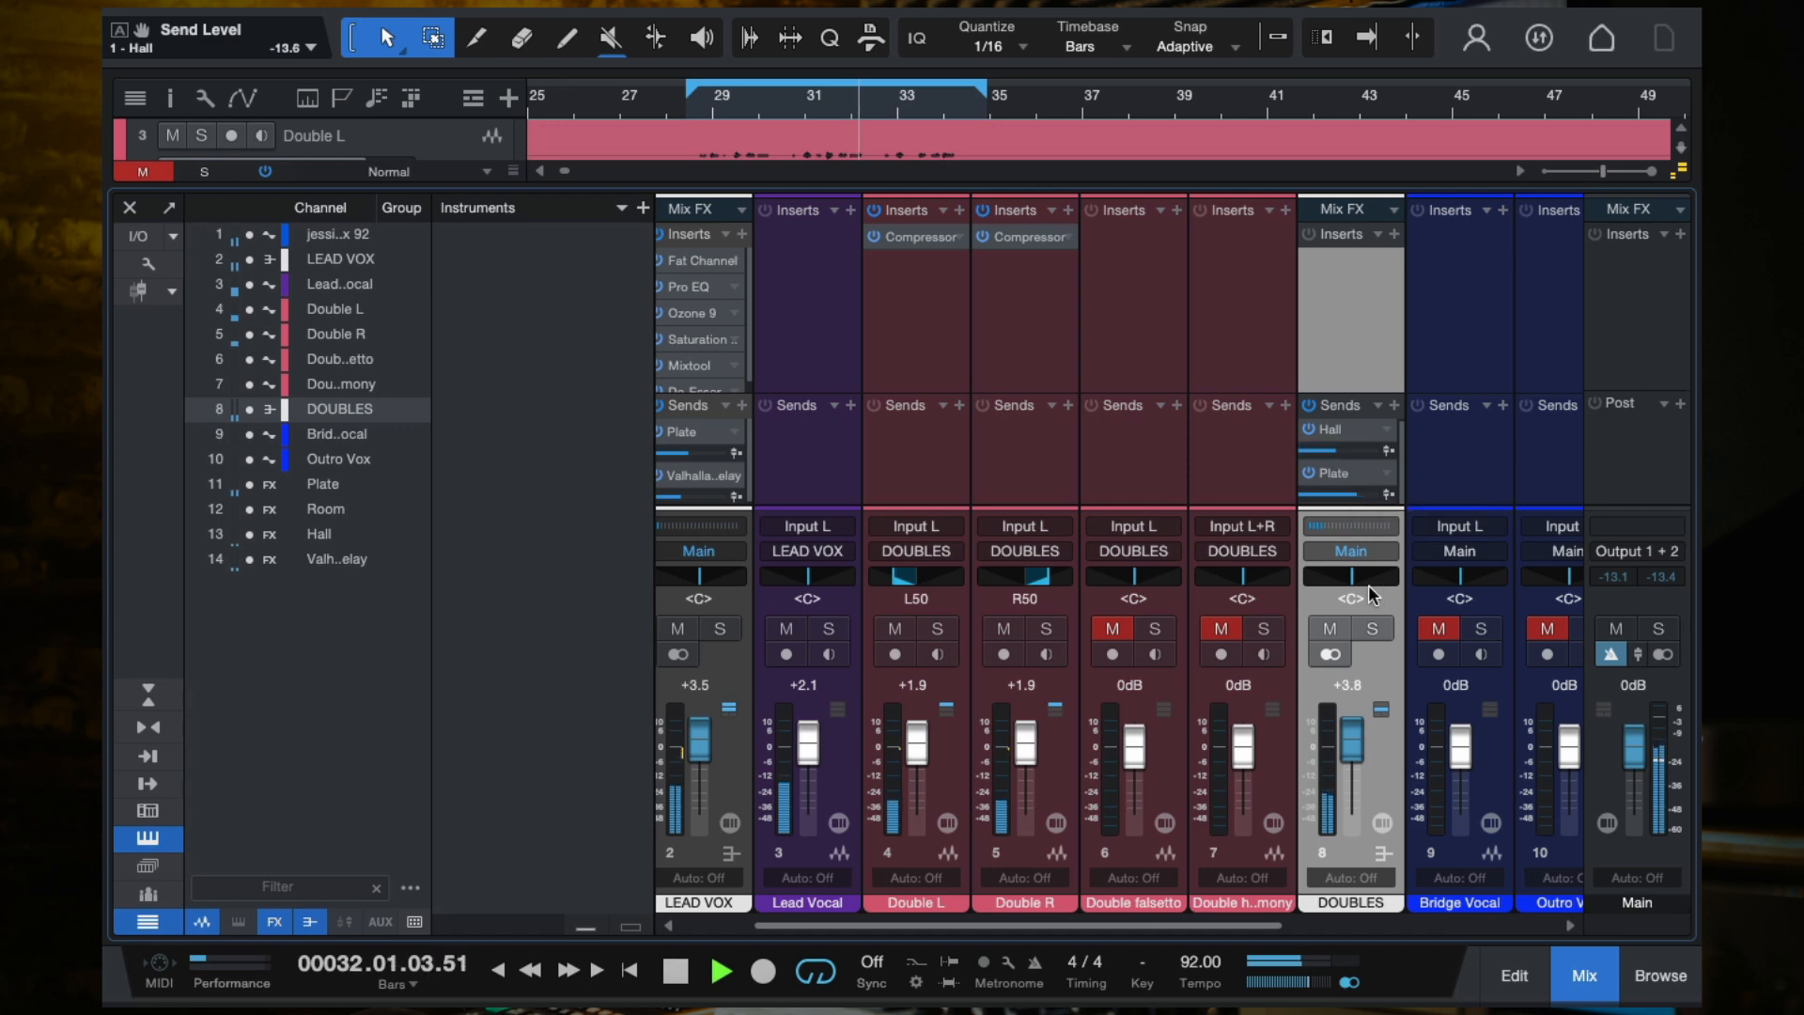
{"action": "left_click", "coordinate": [1308, 407]}
{"action": "left_click", "coordinate": [1309, 407]}
{"action": "left_click_drag", "start_coordinate": [1352, 493], "coordinate": [1324, 454]}
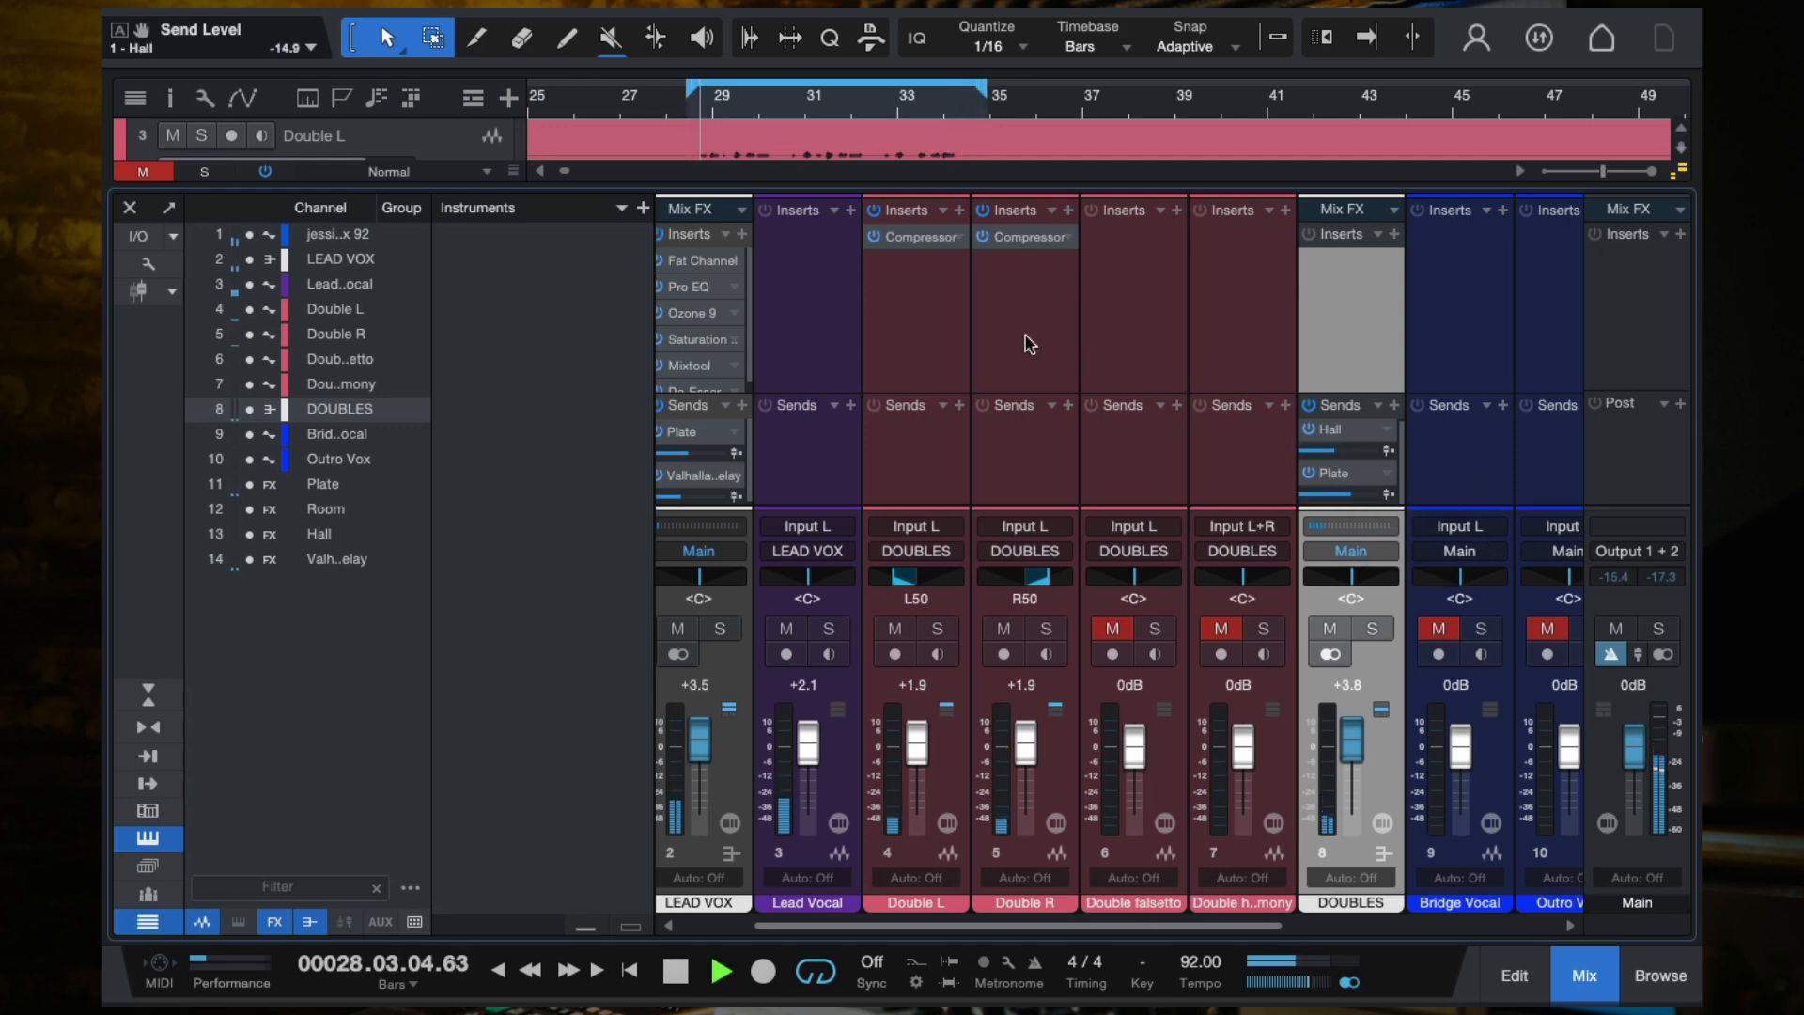
Step: Solo the DOUBLES bus, insert a Pro EQ on it and resume playback with the EQ window open
{"action": "left_click", "coordinate": [1371, 629]}
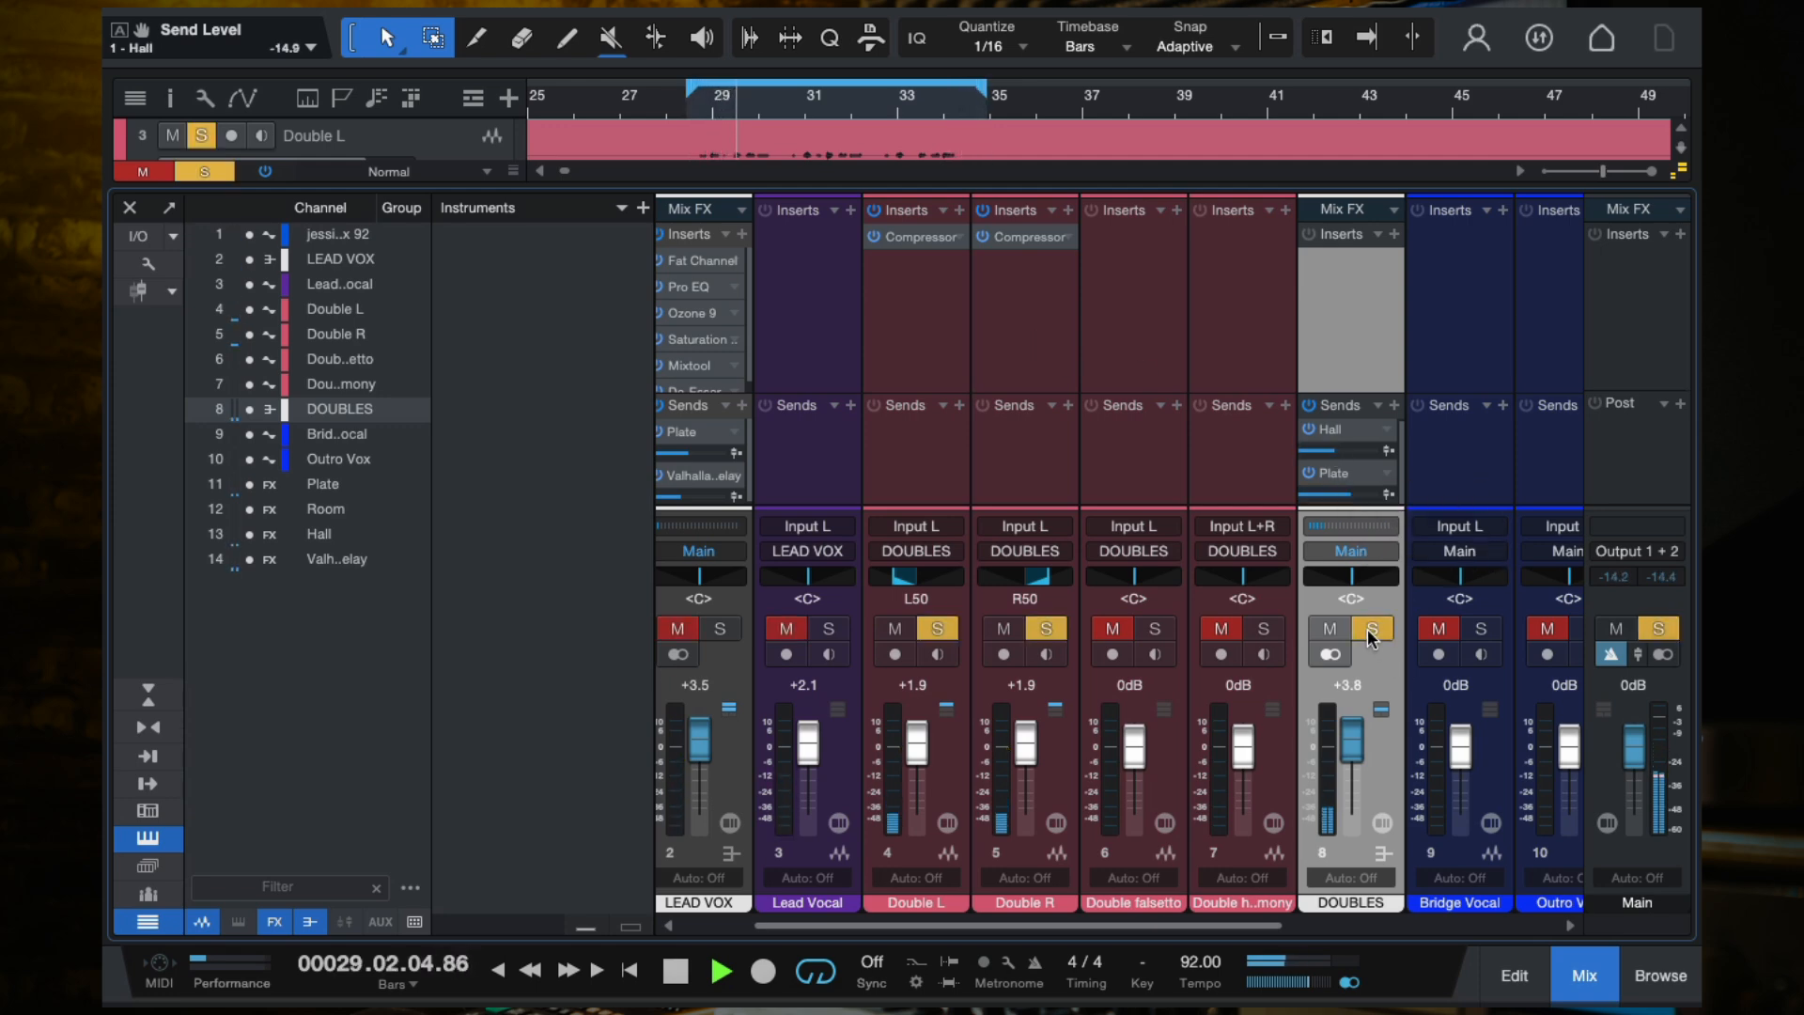
{"action": "key", "text": "space"}
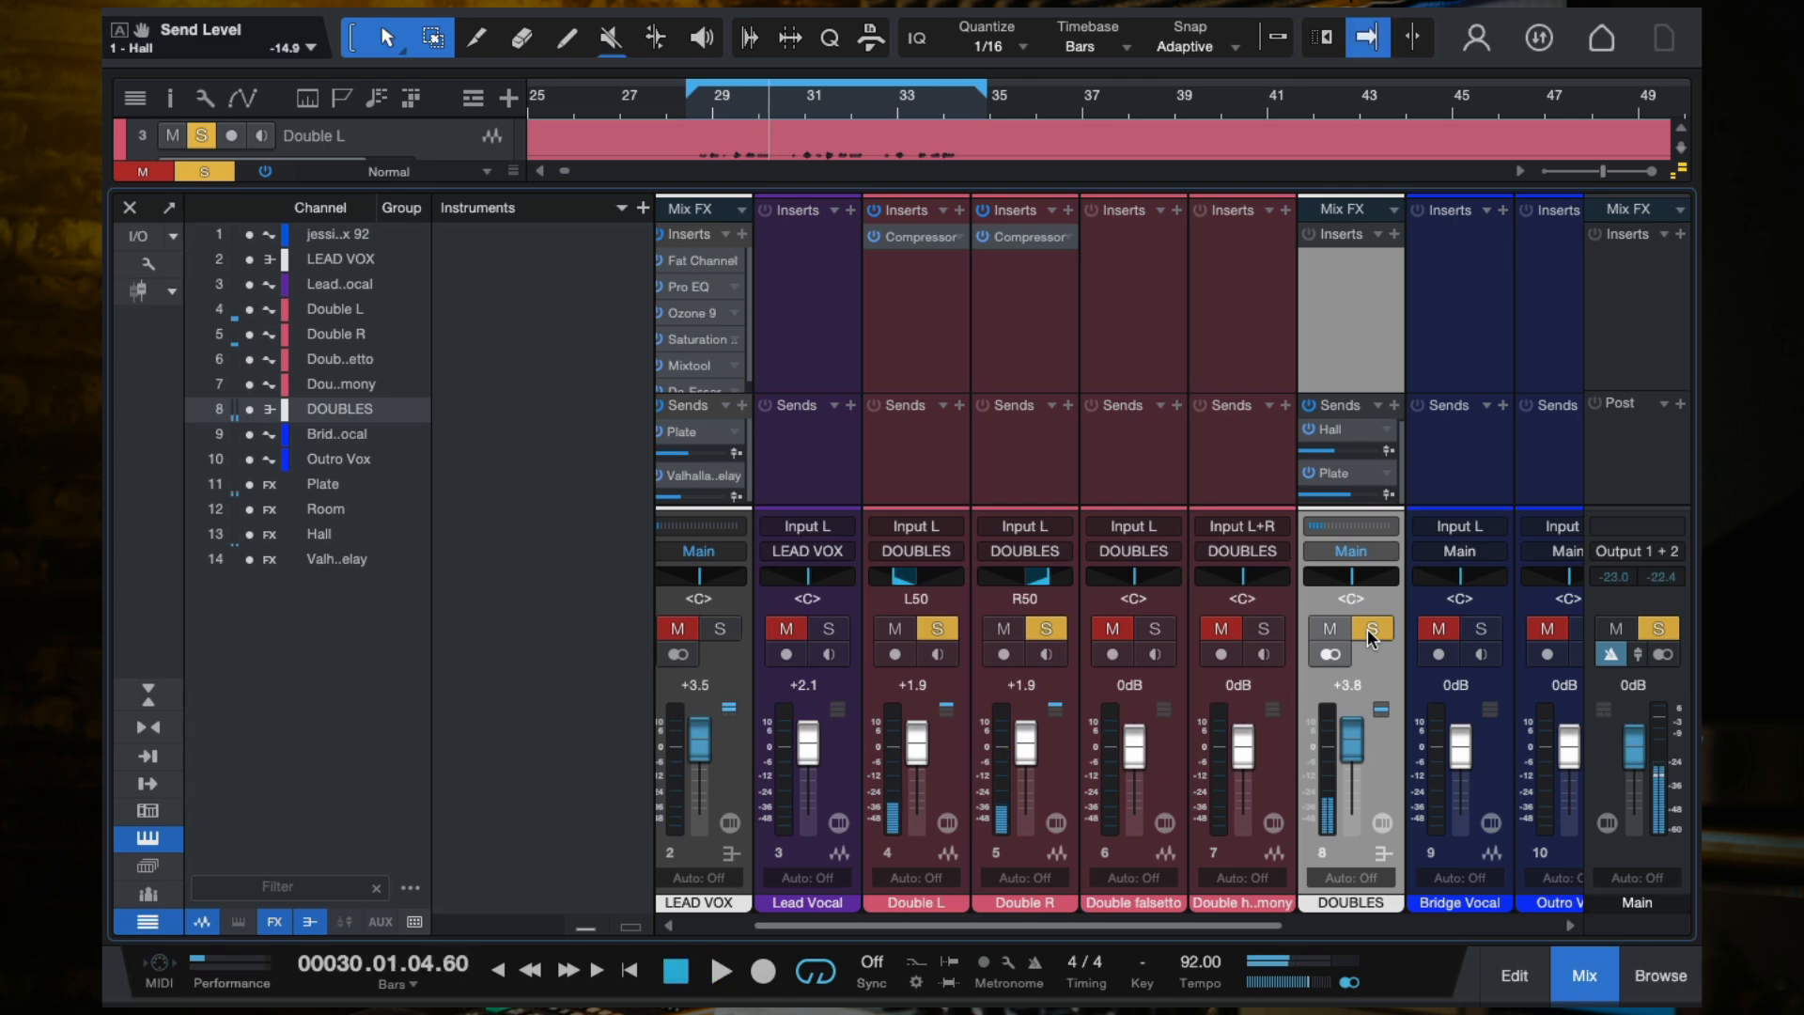
{"action": "left_click", "coordinate": [1394, 234]}
{"action": "type", "text": "pro"}
{"action": "double_click", "coordinate": [1122, 376]}
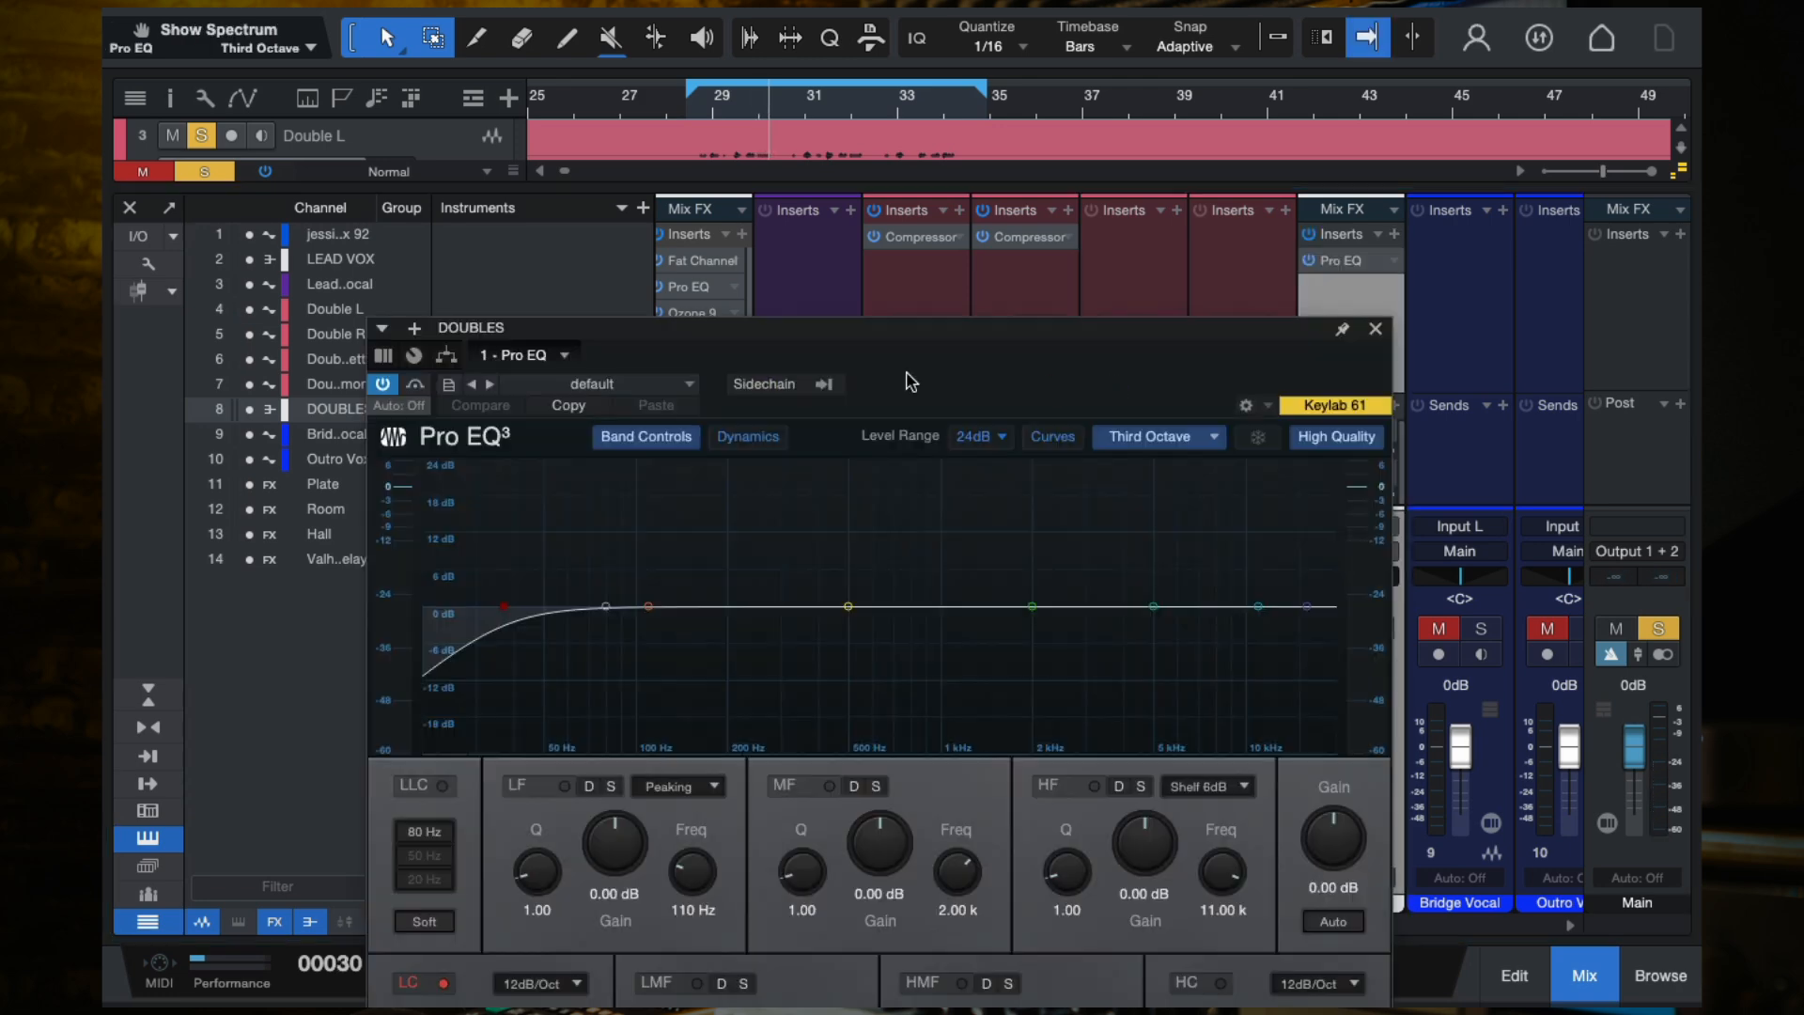
{"action": "left_click_drag", "start_coordinate": [952, 344], "coordinate": [1017, 132]}
{"action": "key", "text": "space"}
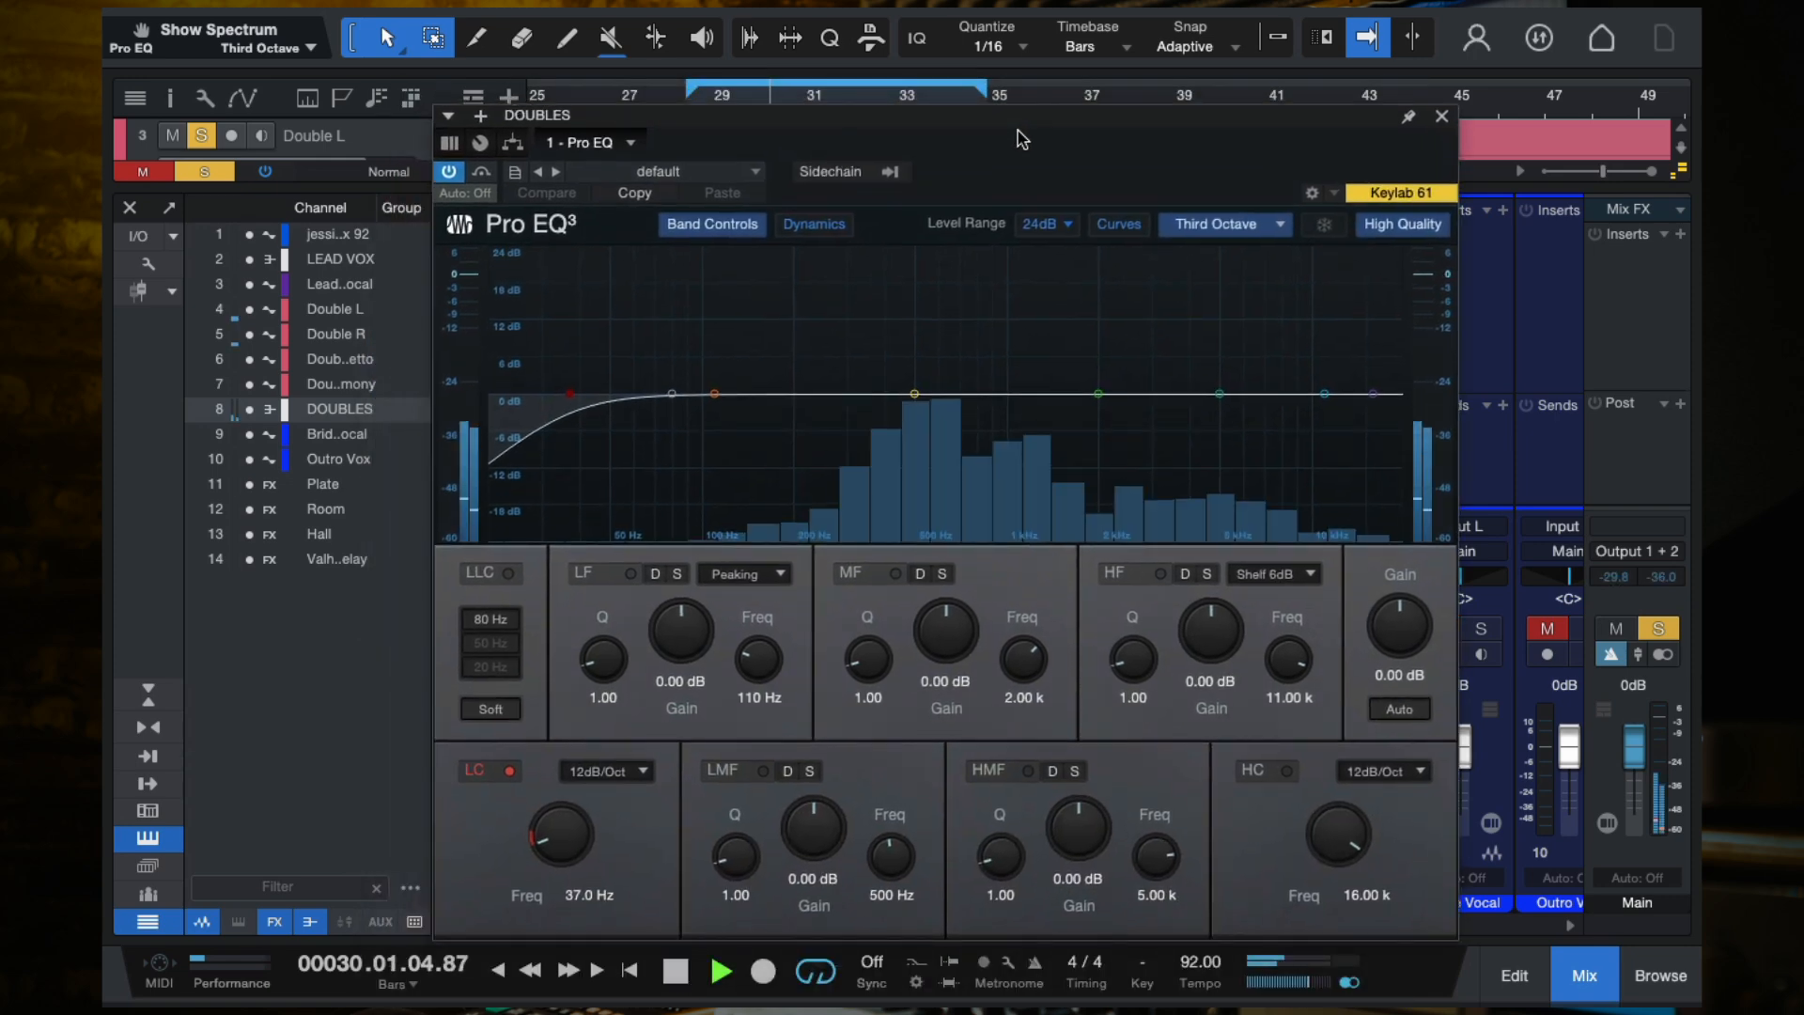
Step: Set the DOUBLES Pro EQ's low cut to 115 Hz, sweep a low-mid boost and turn it into a -3.37 dB cut at 486 Hz
{"action": "left_click_drag", "start_coordinate": [570, 393], "coordinate": [717, 403]}
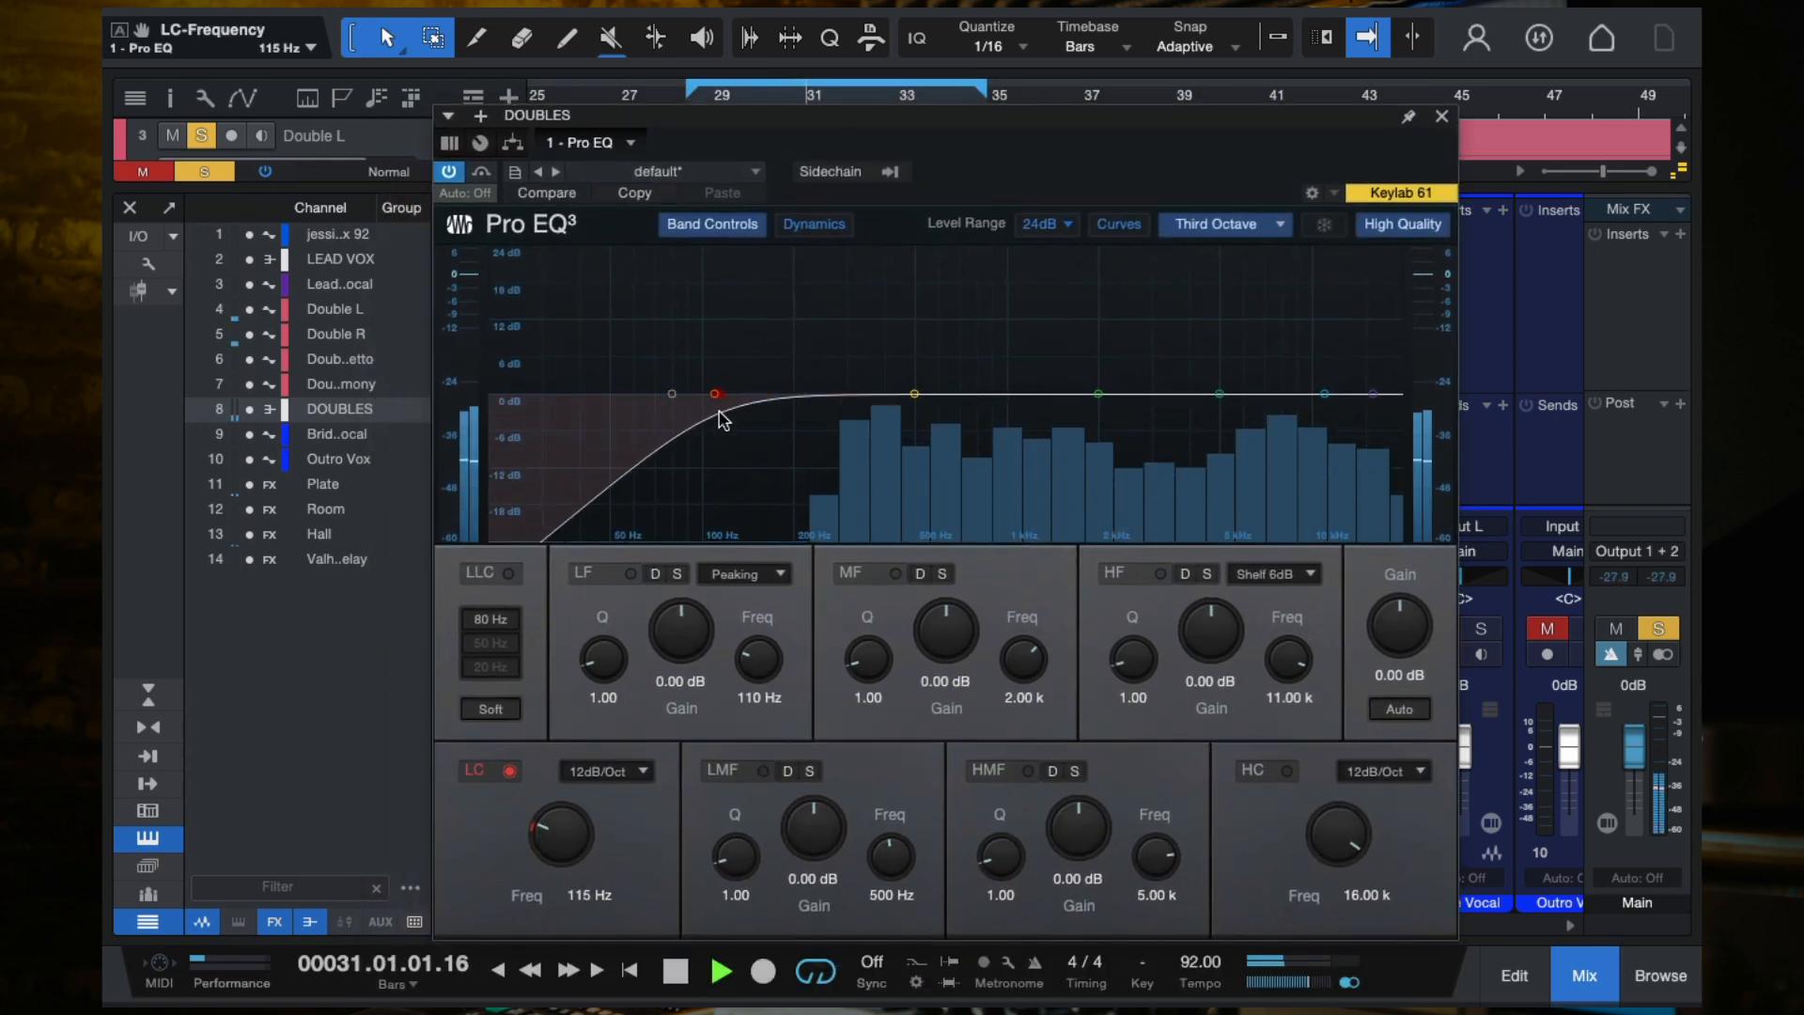
{"action": "left_click_drag", "start_coordinate": [919, 406], "coordinate": [940, 348]}
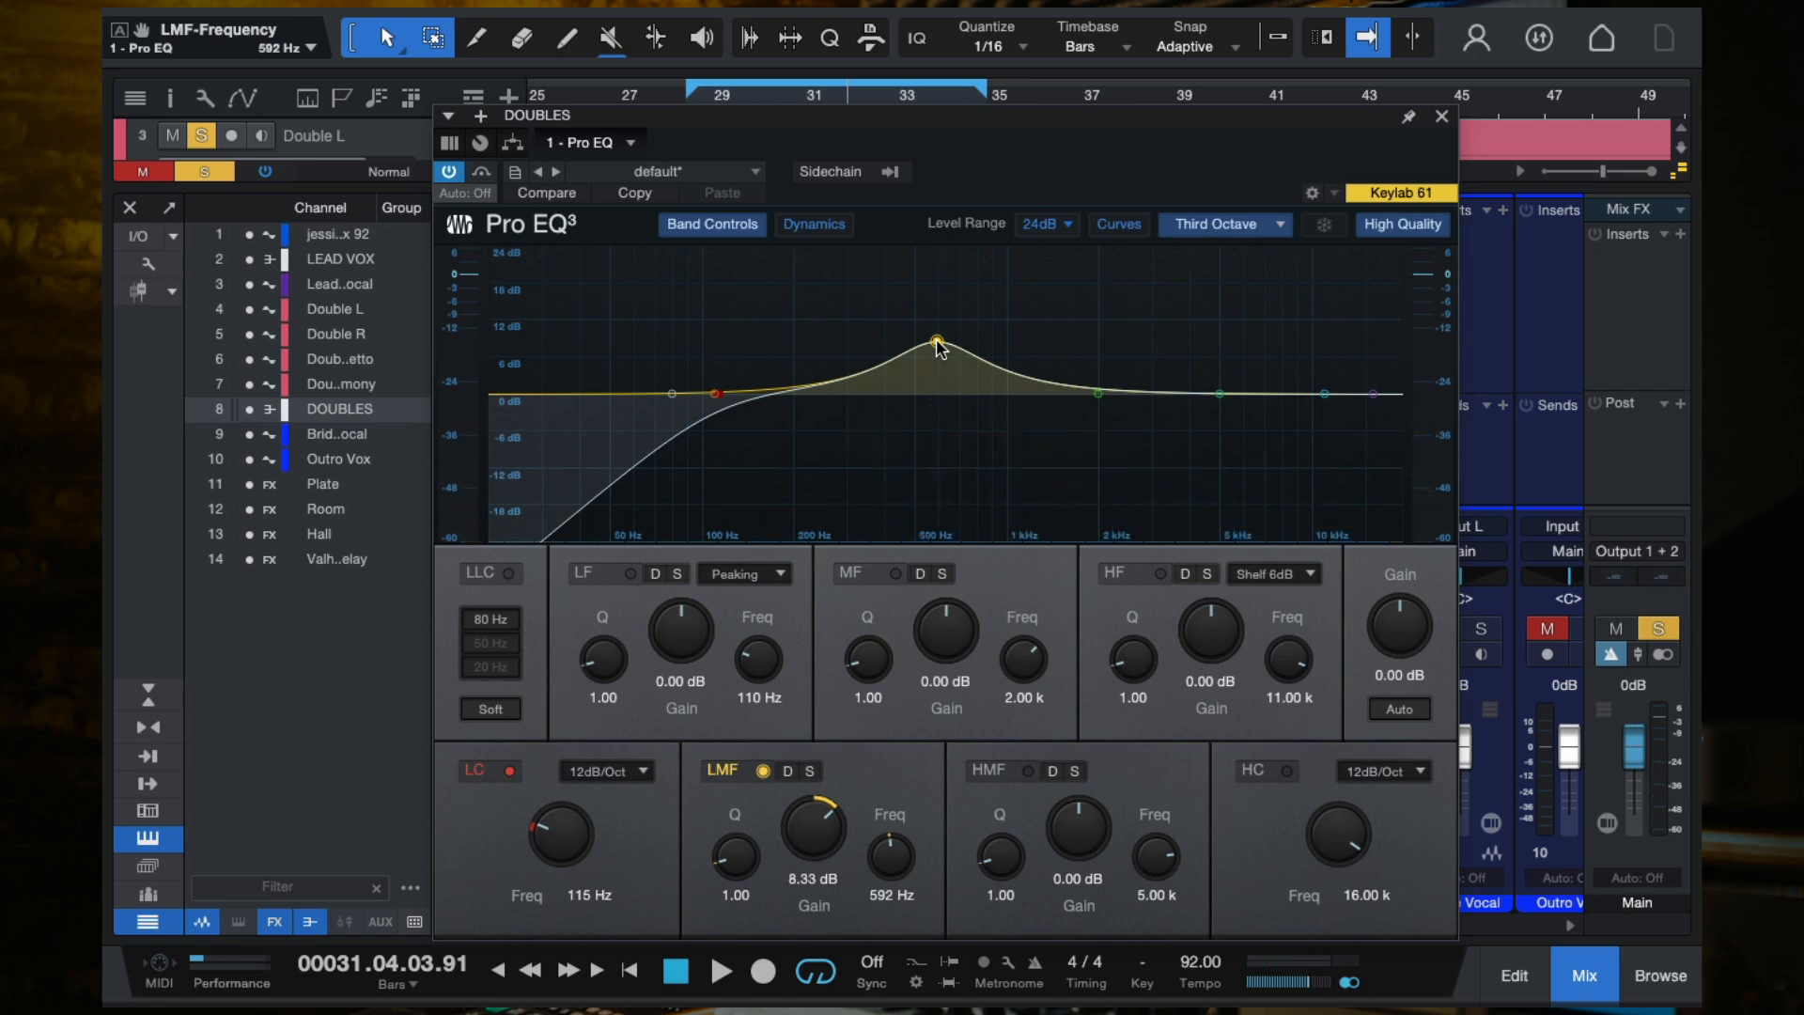
{"action": "mouse_move", "coordinate": [940, 347]}
{"action": "left_mouse_down"}
{"action": "mouse_move", "coordinate": [926, 460]}
{"action": "mouse_move", "coordinate": [910, 306]}
{"action": "mouse_move", "coordinate": [917, 324]}
{"action": "left_mouse_up"}
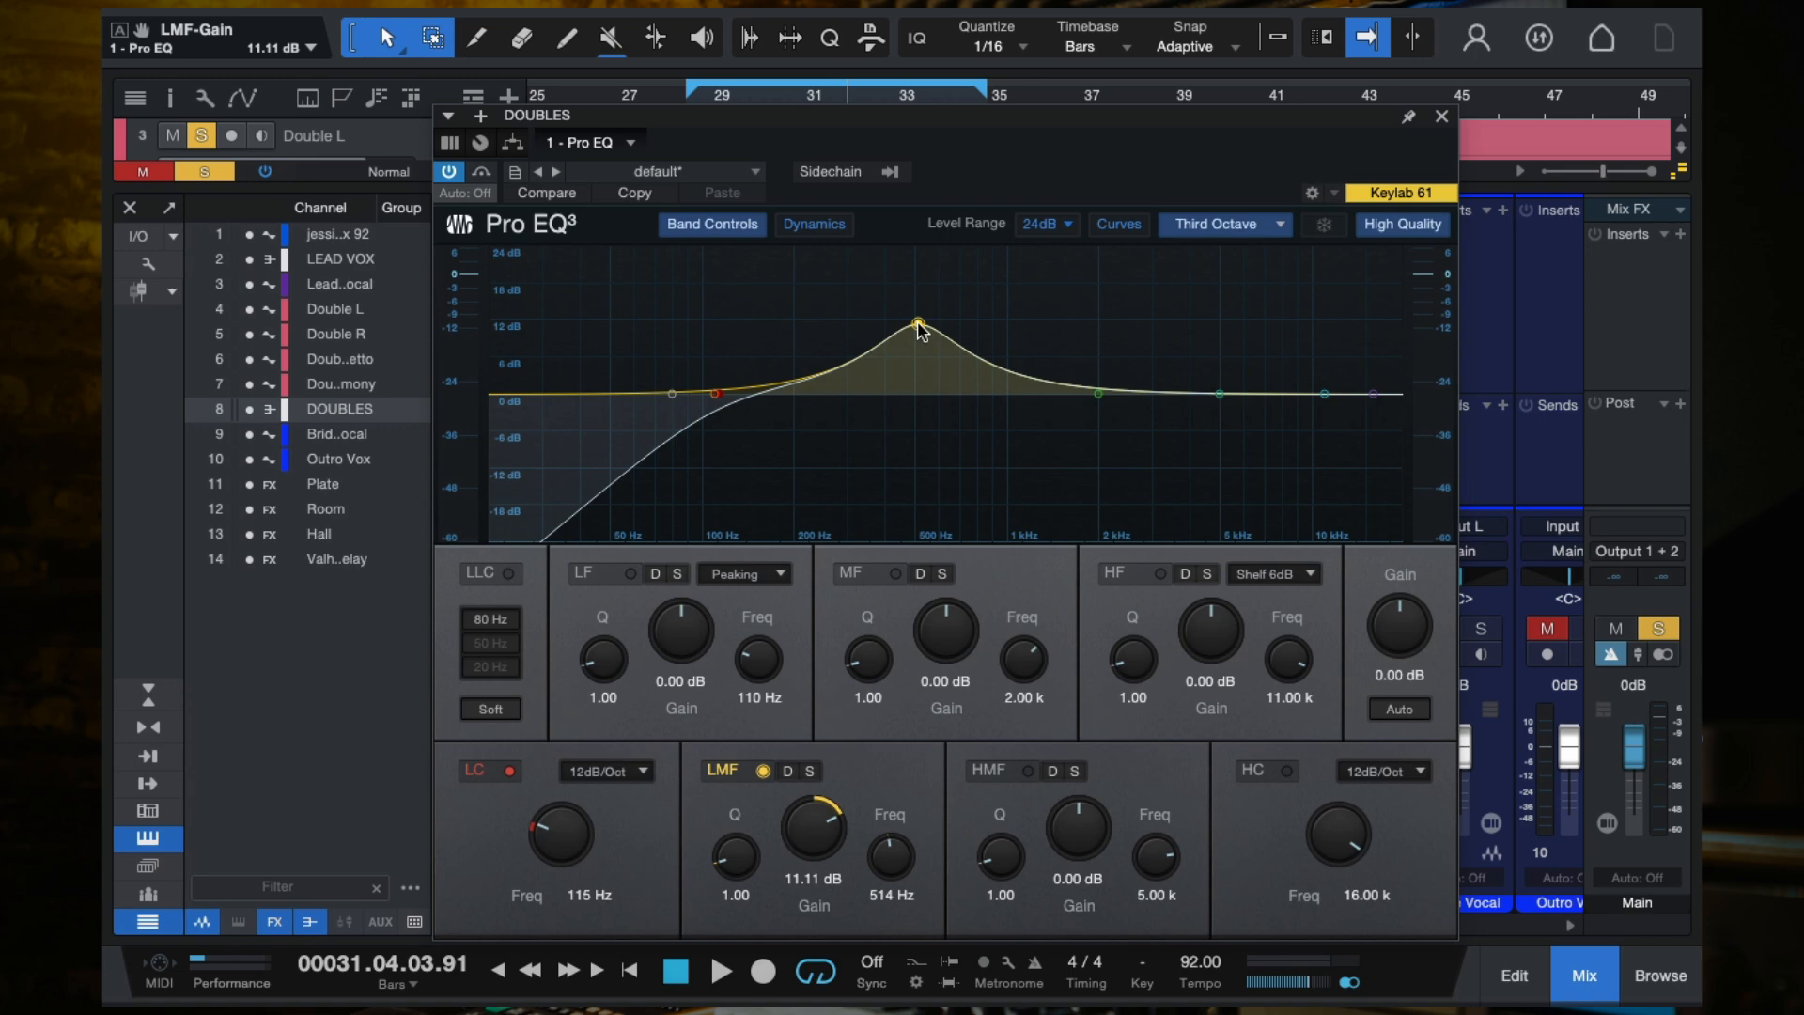
{"action": "key", "text": "space"}
{"action": "left_click_drag", "start_coordinate": [918, 324], "coordinate": [913, 422]}
Step: Unsolo the doubles, set the Pro EQ's mid band to -2.38 dB at 976 Hz and high-mid band to 0.60 dB at 10.83 kHz, and close it
{"action": "left_click", "coordinate": [219, 170]}
{"action": "left_click_drag", "start_coordinate": [1098, 394], "coordinate": [1007, 413]}
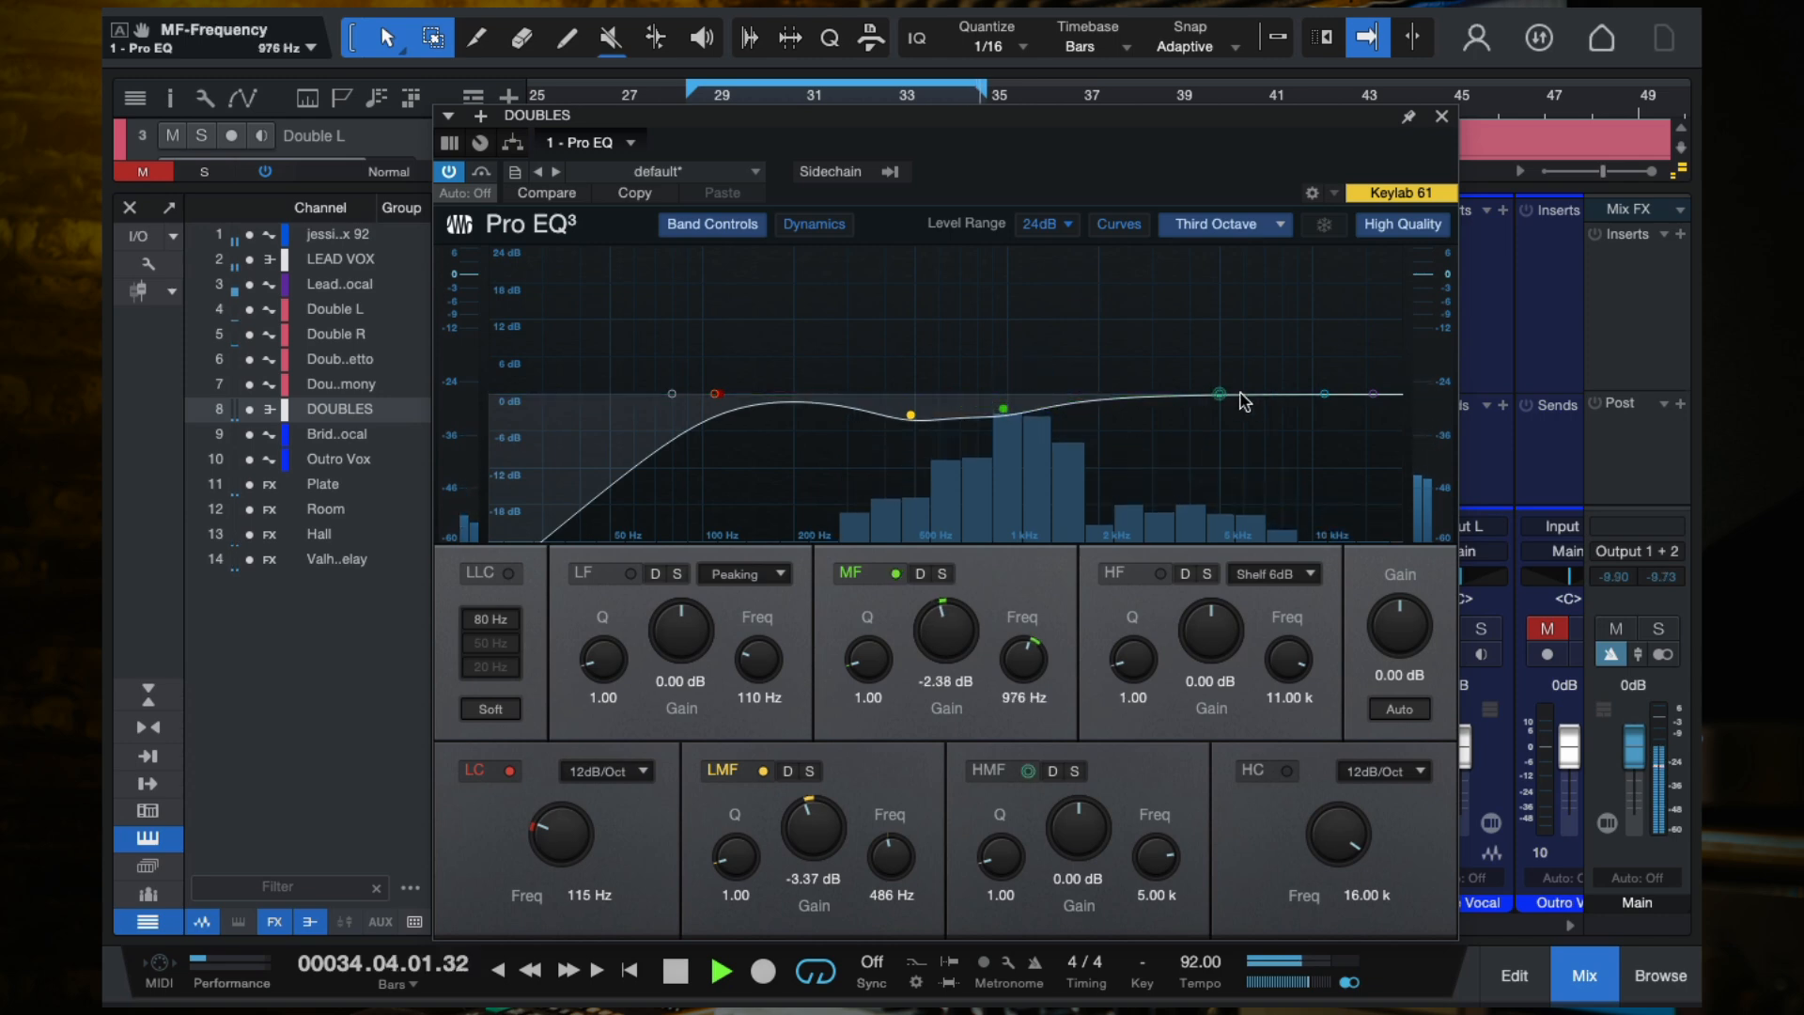
{"action": "left_click_drag", "start_coordinate": [1219, 394], "coordinate": [1324, 395]}
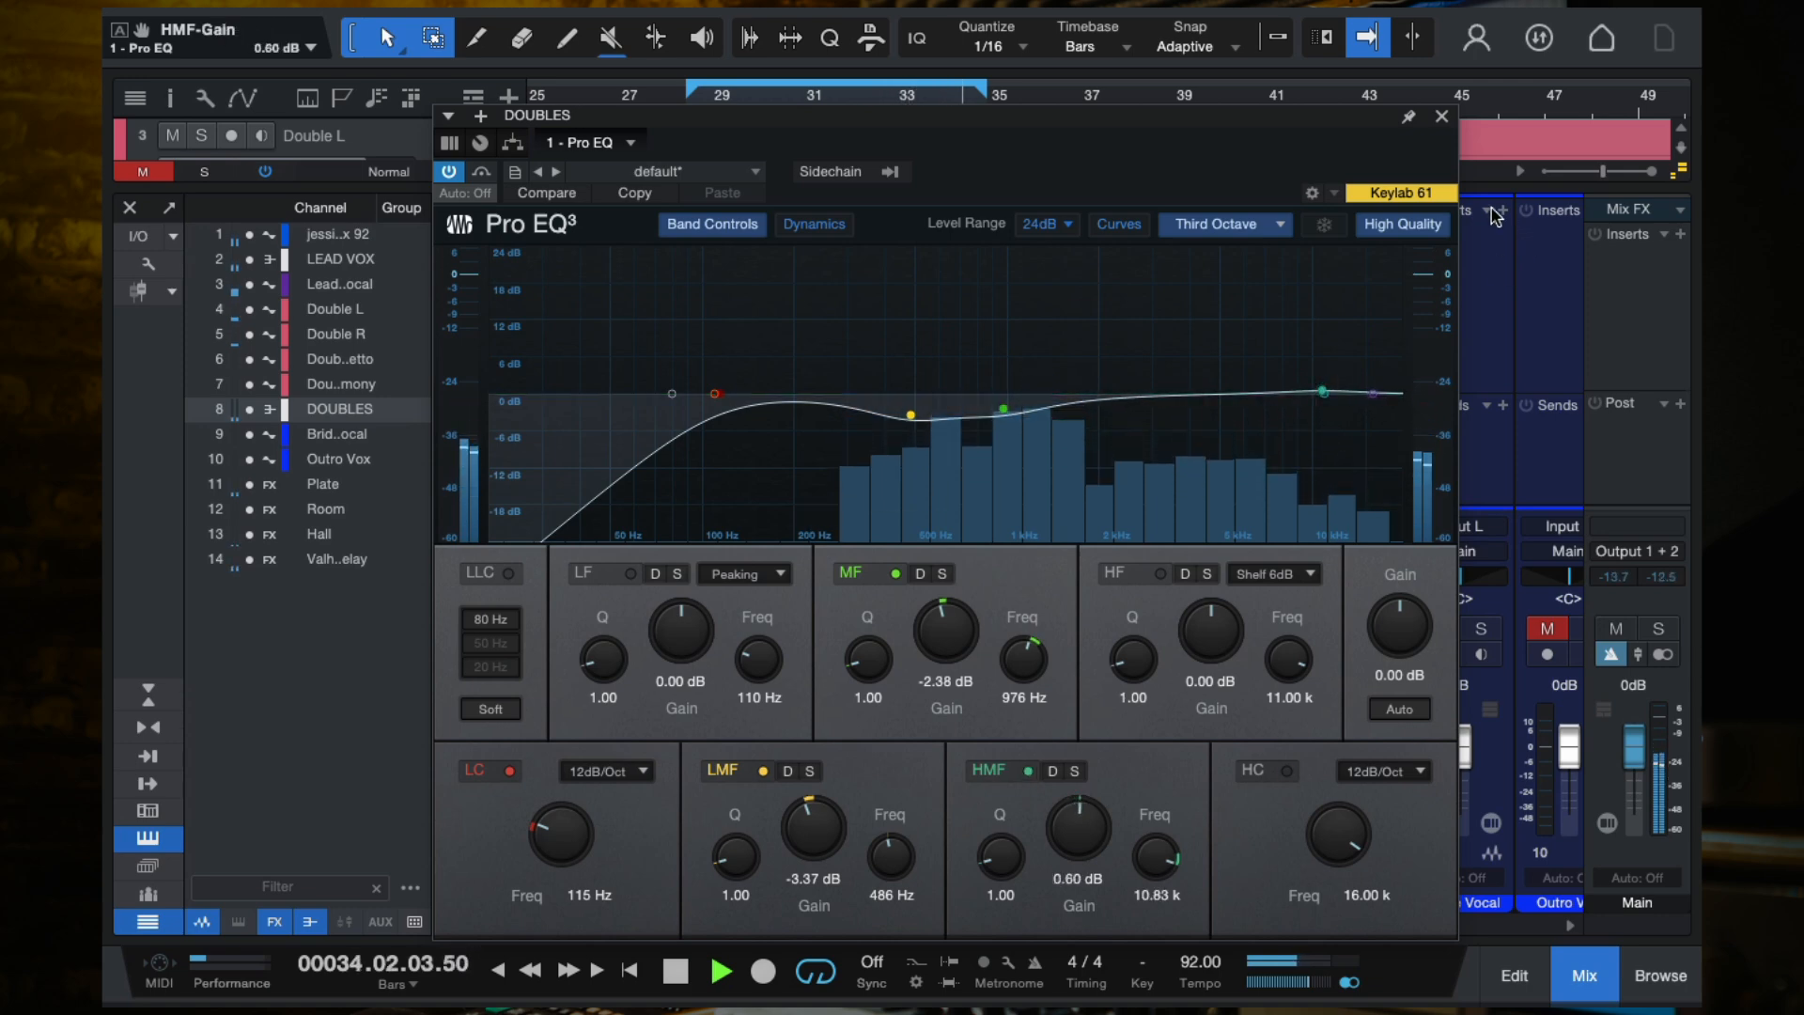
{"action": "left_click", "coordinate": [1440, 118]}
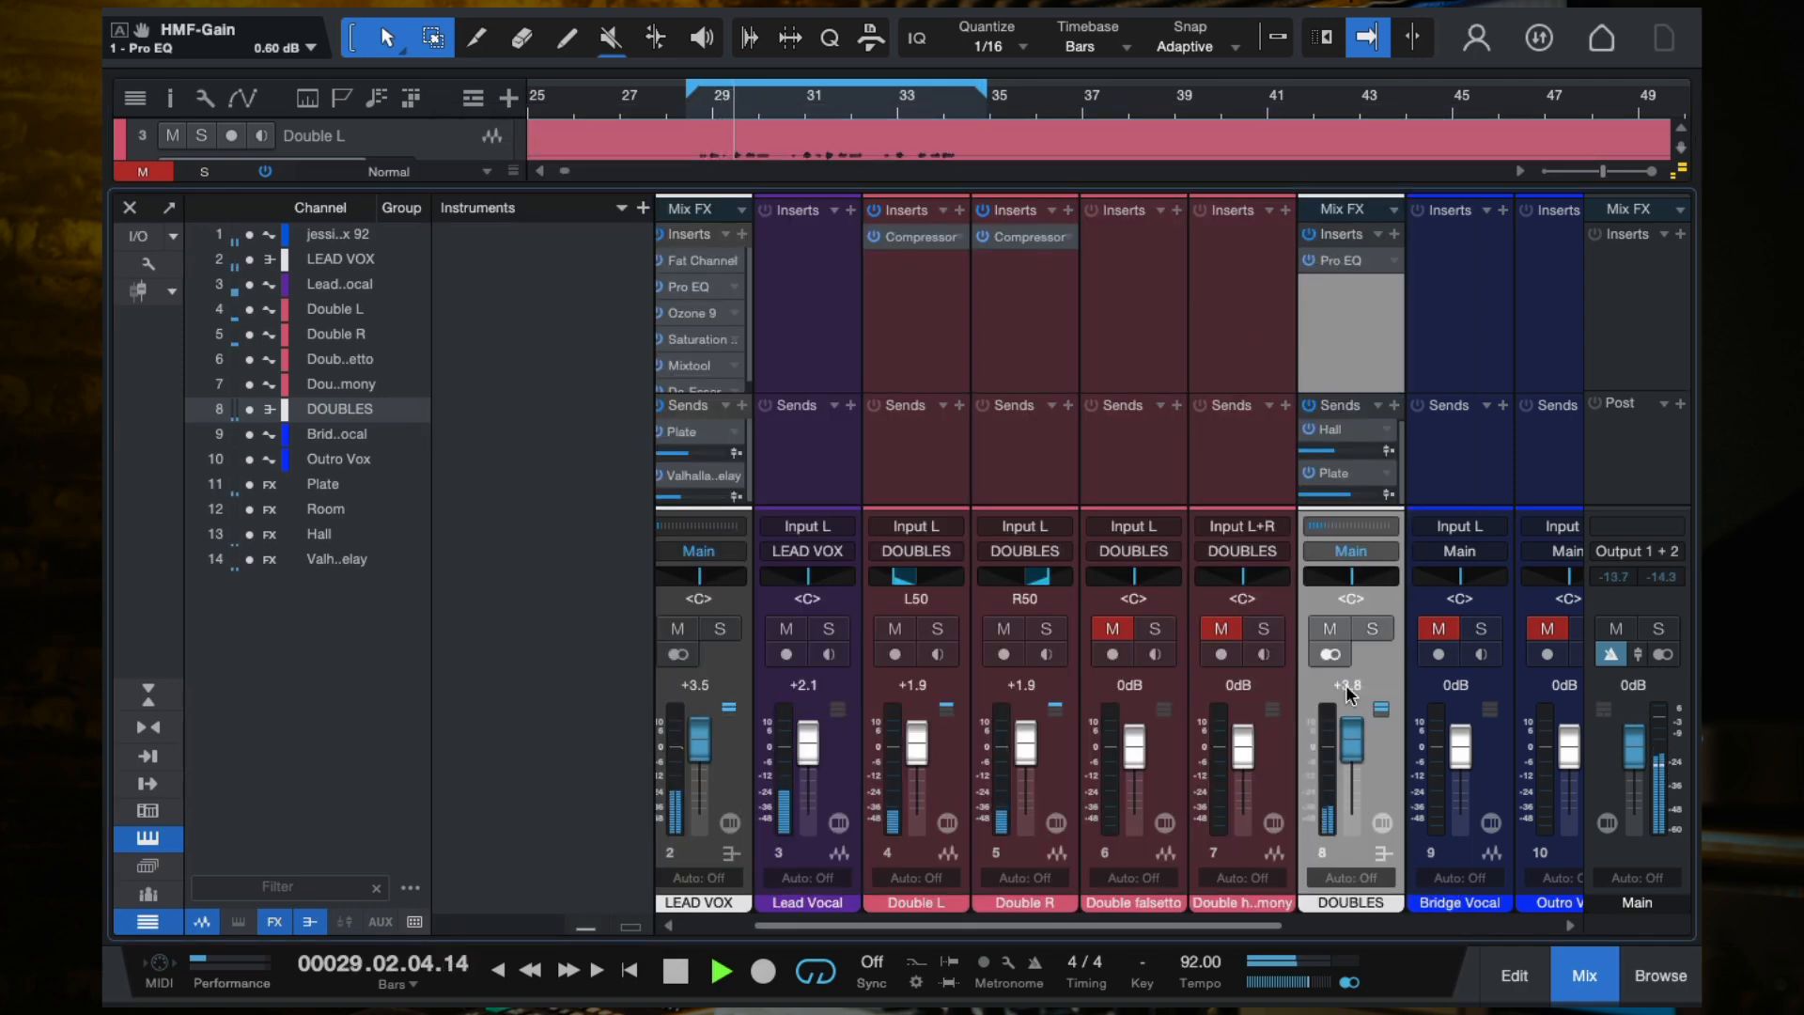
Step: Solo the DOUBLES bus and compare its sound with the Pro EQ bypassed and active
{"action": "left_click", "coordinate": [1371, 628]}
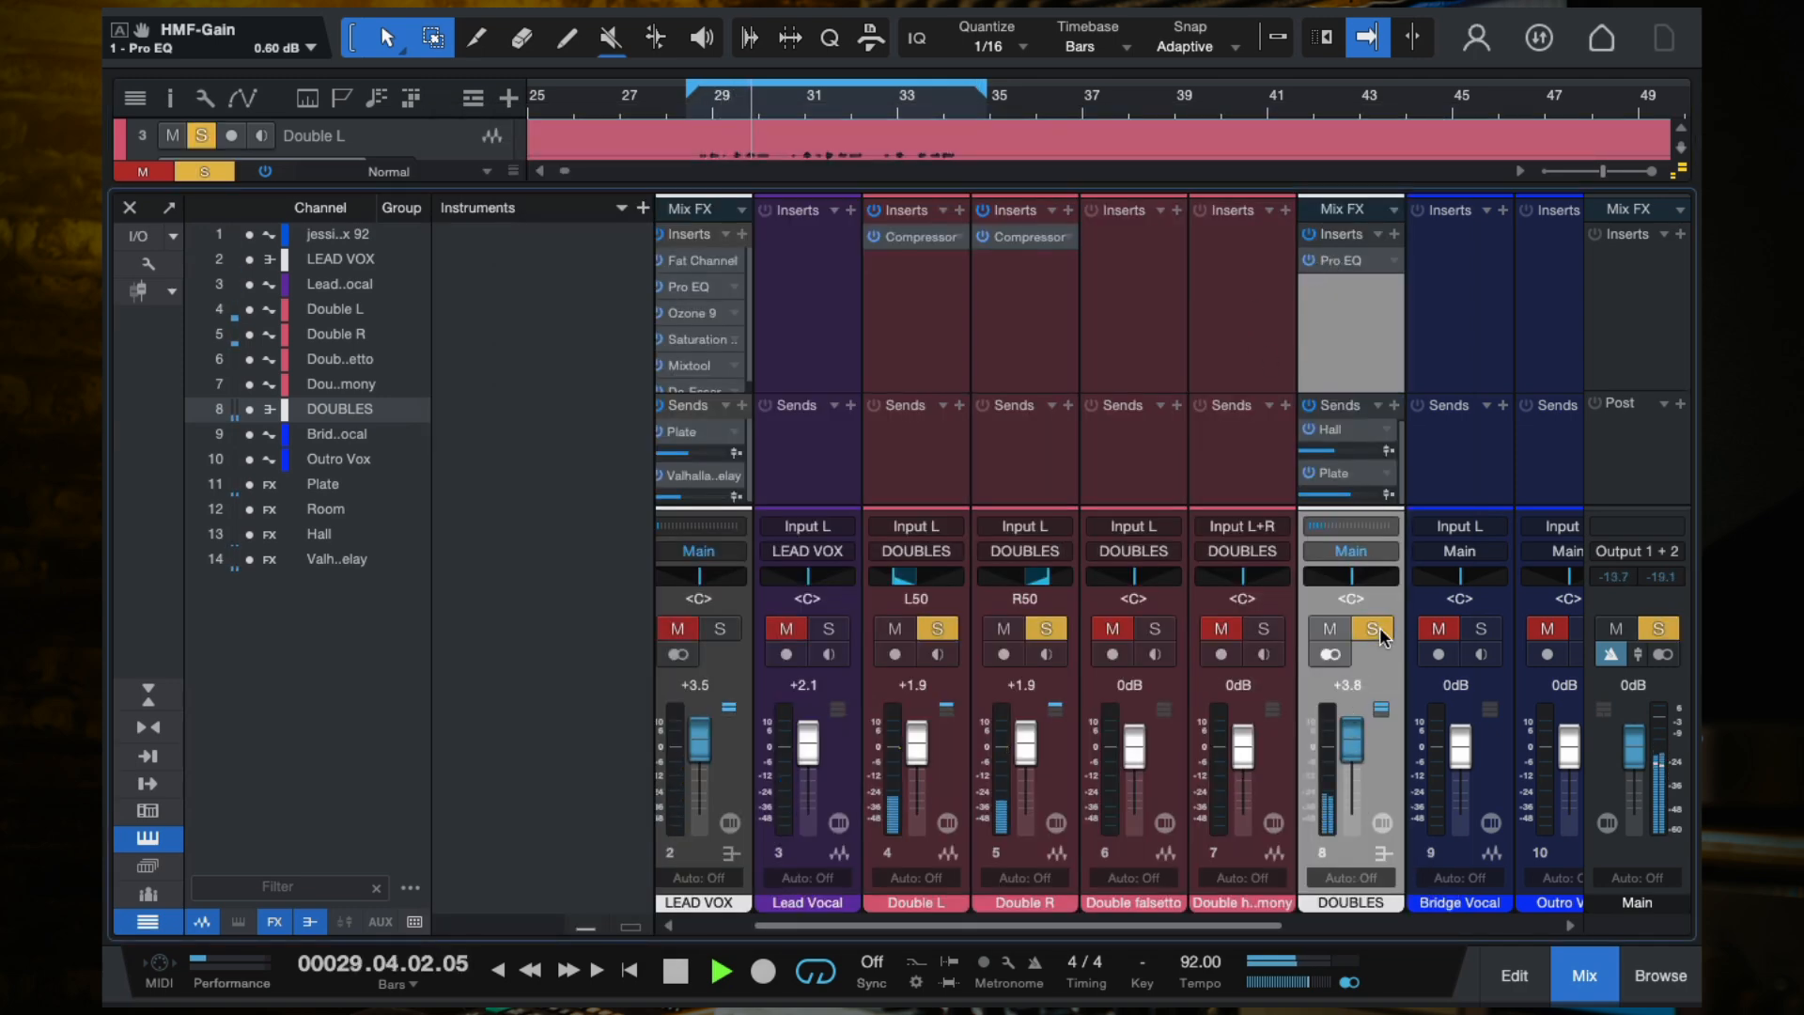
{"action": "left_click", "coordinate": [1308, 237]}
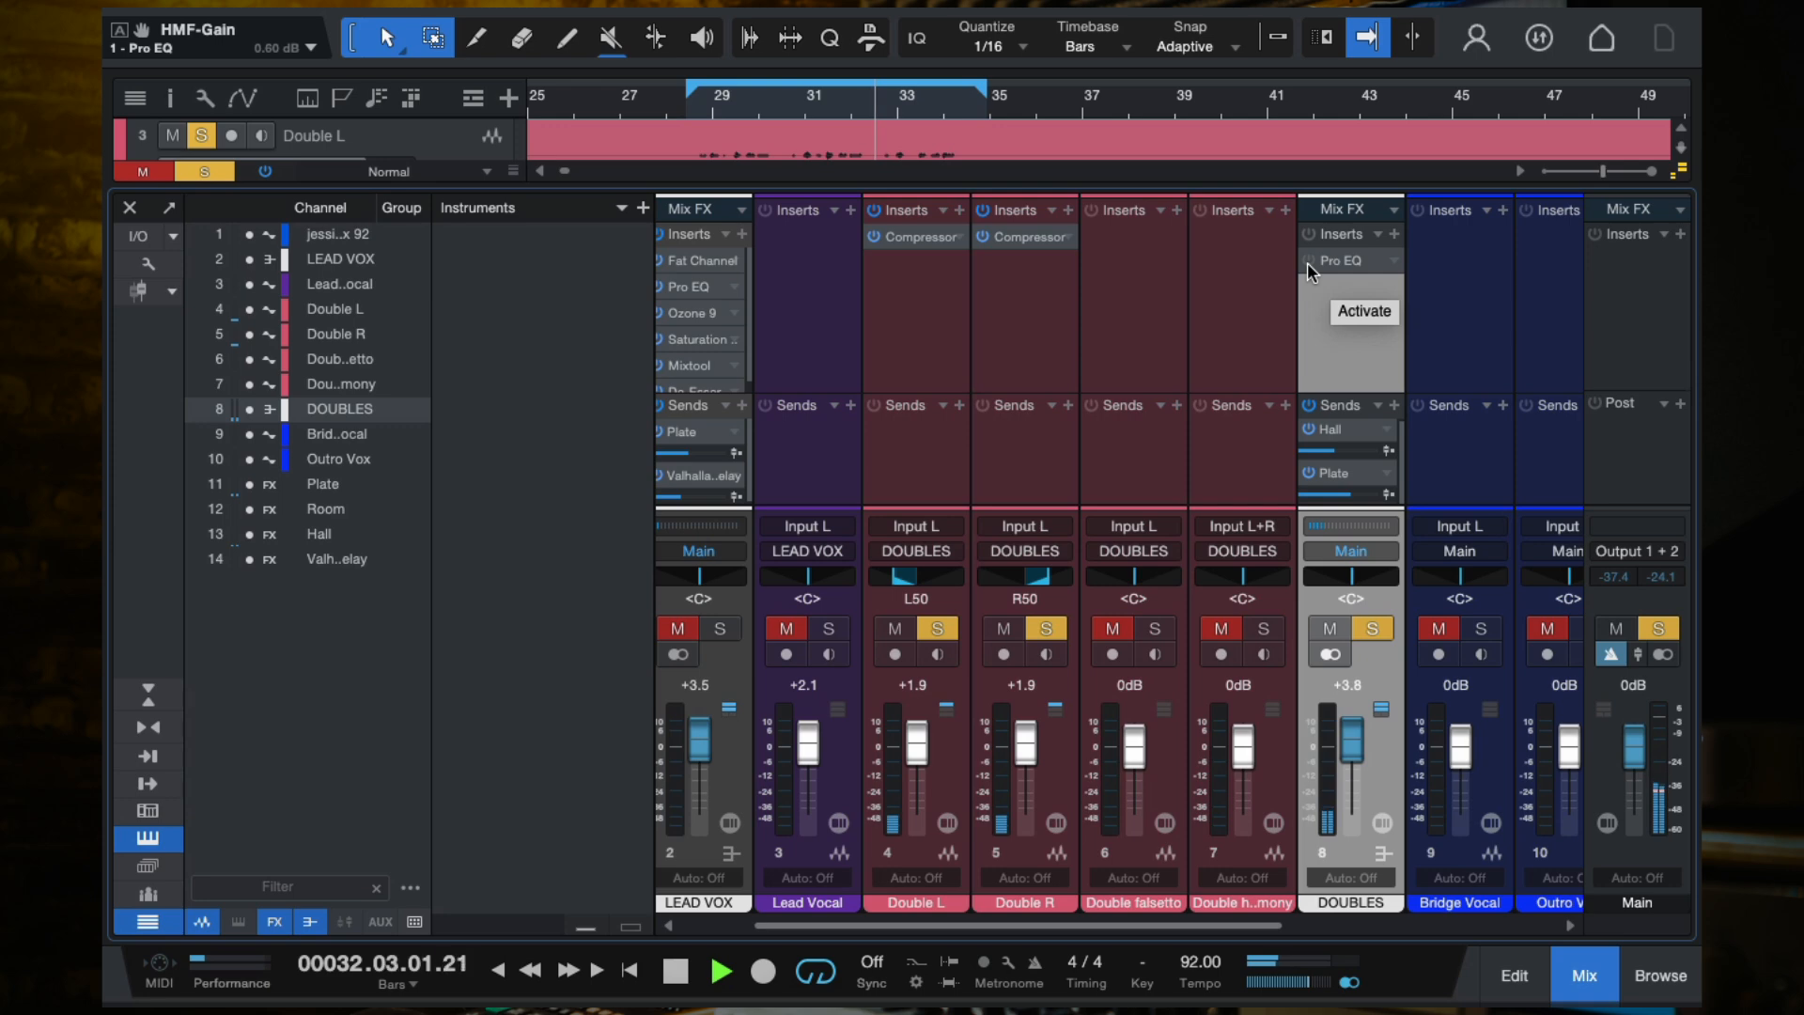
{"action": "left_click", "coordinate": [1307, 261]}
Step: Reopen the DOUBLES Pro EQ, set the low cut to 251 Hz and the low-mid band to -6.55 dB at 430 Hz, and close it
{"action": "left_click", "coordinate": [1336, 265]}
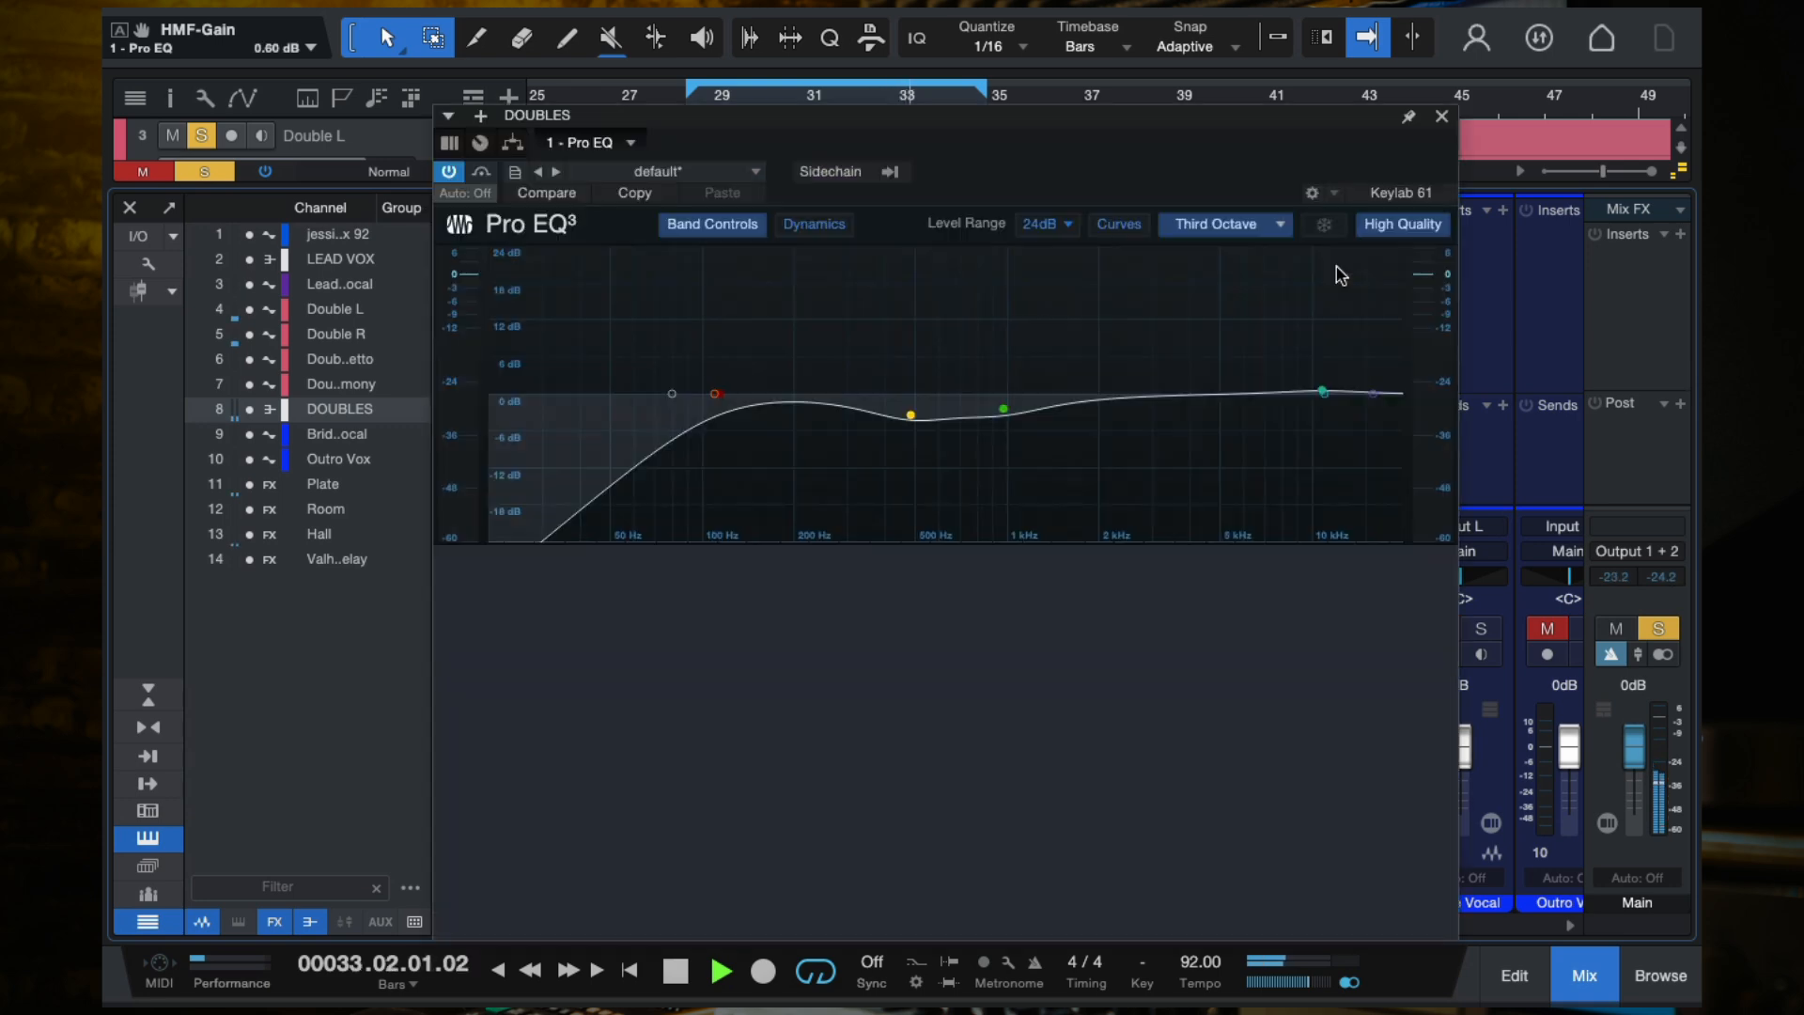
{"action": "mouse_move", "coordinate": [832, 395]}
{"action": "left_mouse_down"}
{"action": "mouse_move", "coordinate": [875, 409]}
{"action": "mouse_move", "coordinate": [824, 413]}
{"action": "left_mouse_up"}
{"action": "left_click", "coordinate": [911, 415]}
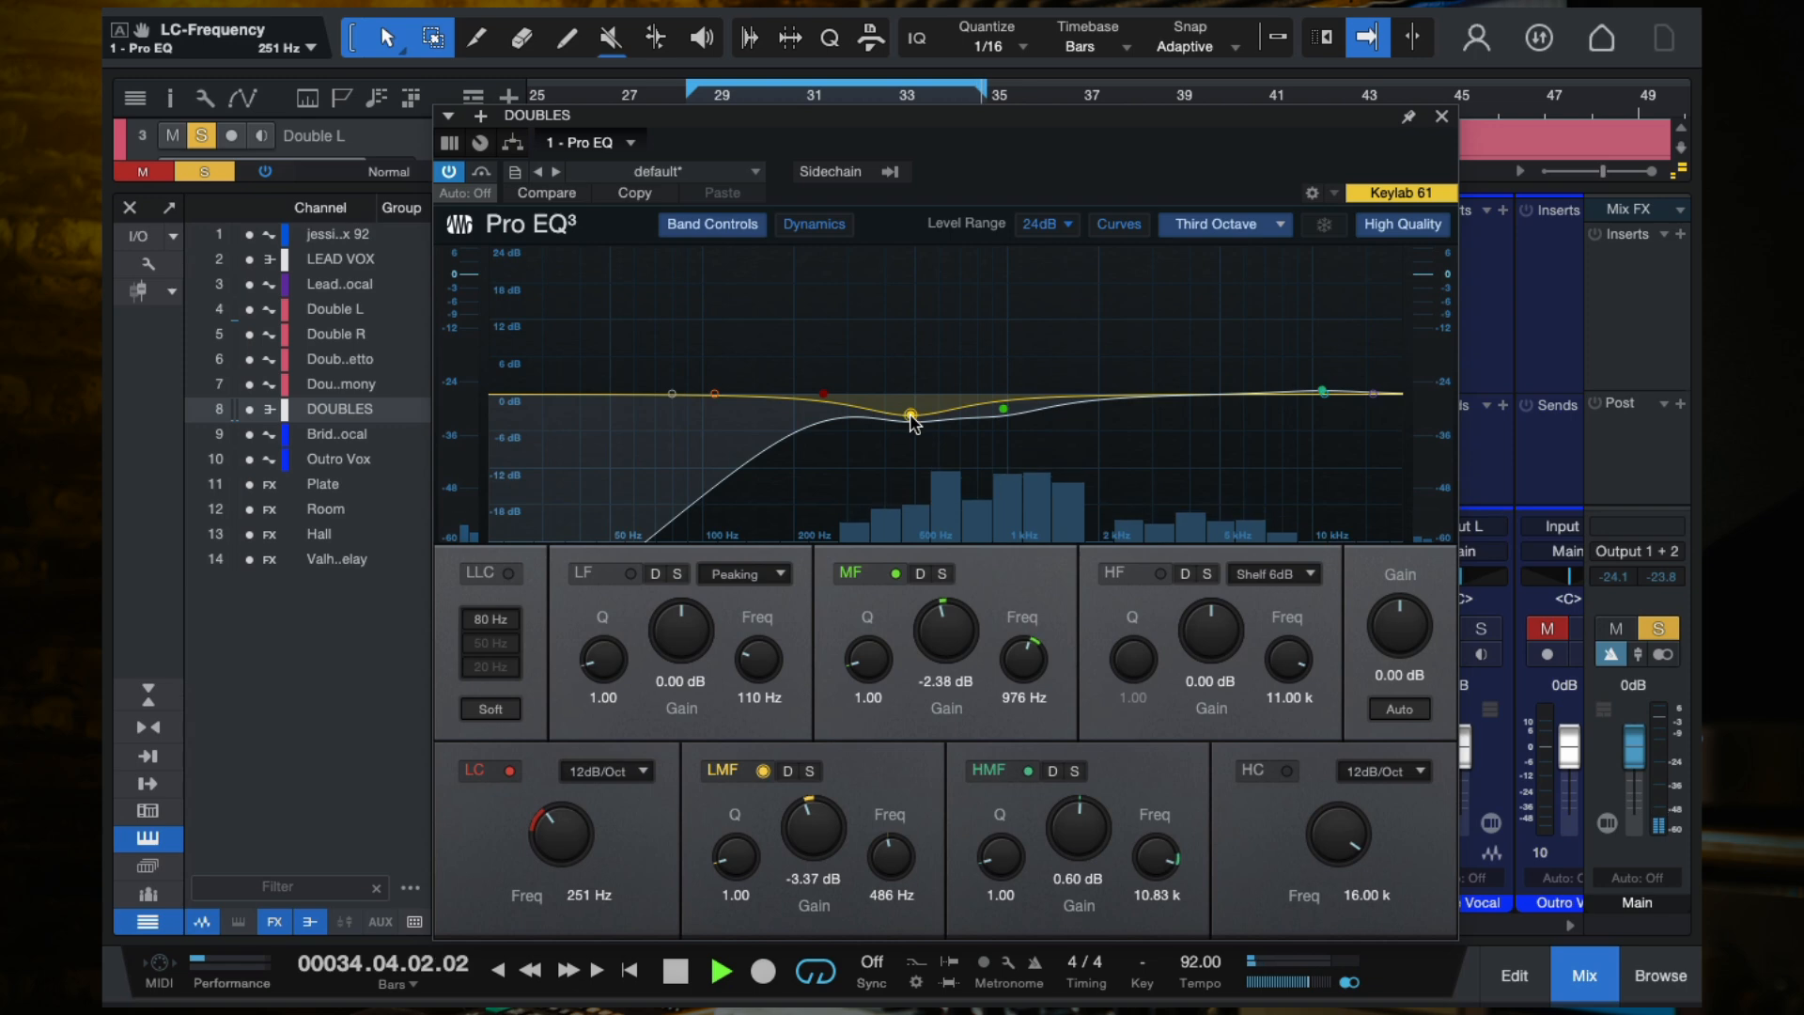
{"action": "left_click_drag", "start_coordinate": [910, 415], "coordinate": [894, 436]}
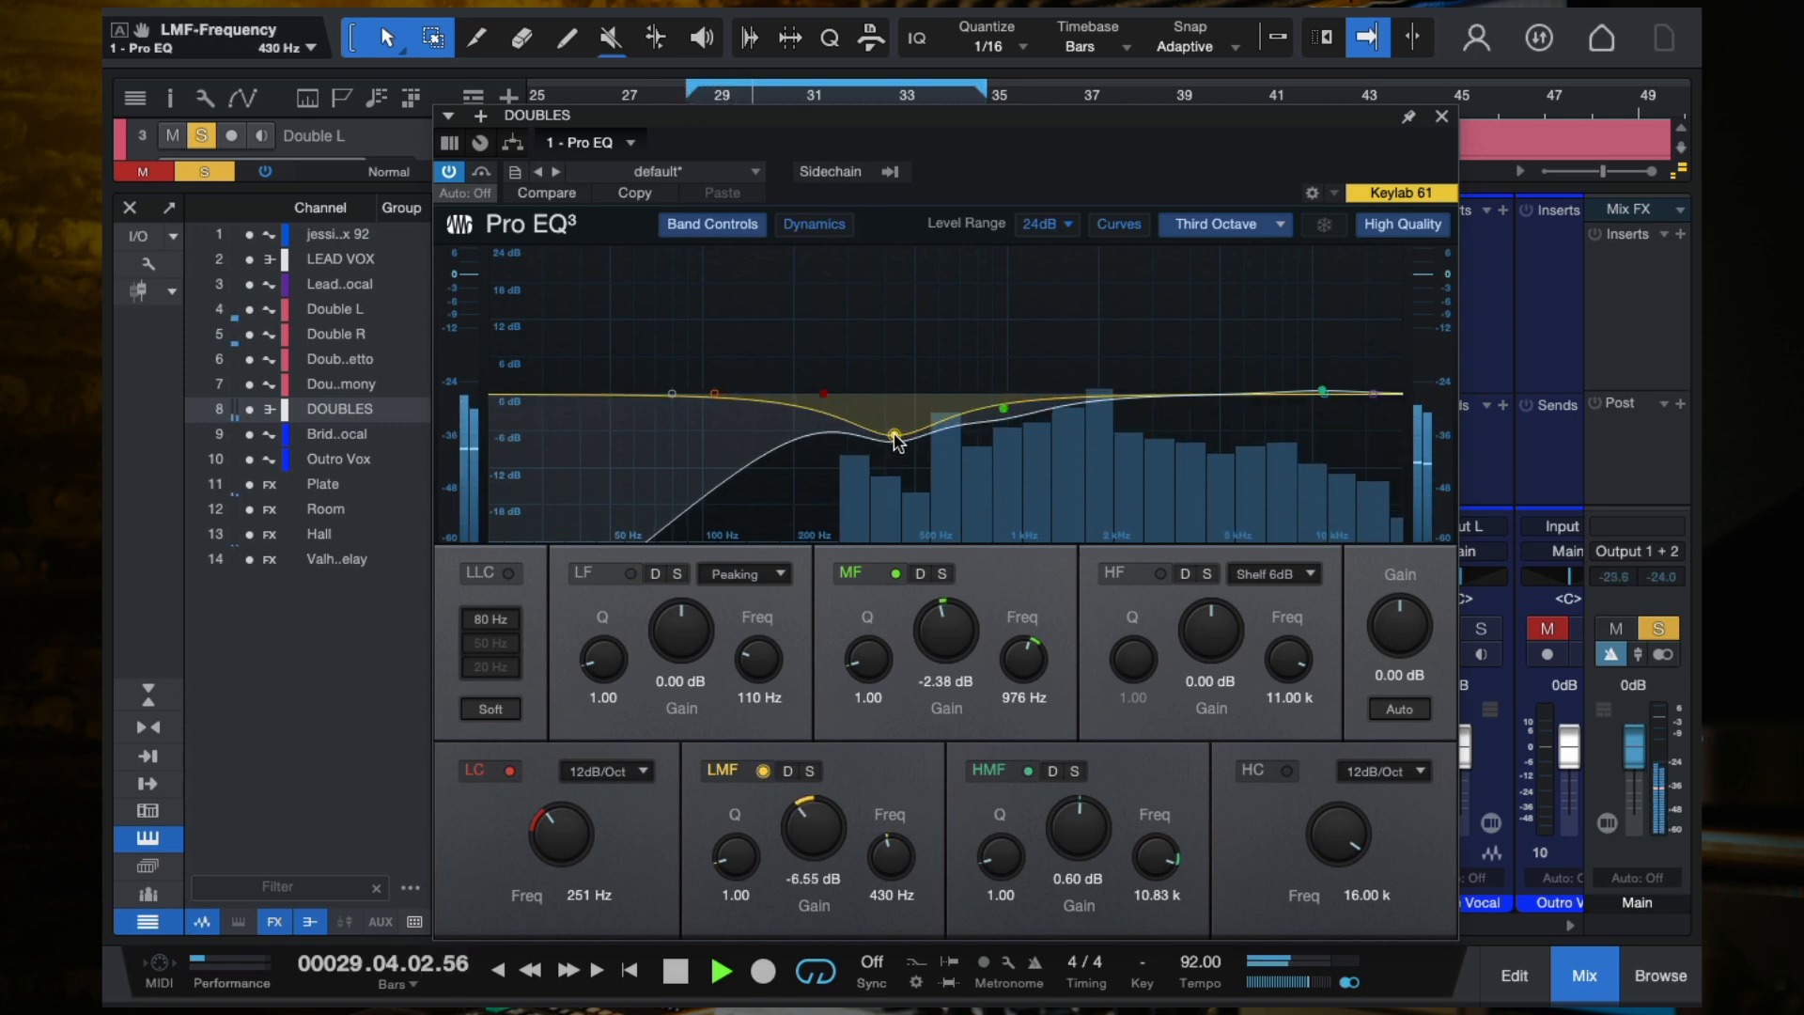
{"action": "left_click", "coordinate": [1441, 116]}
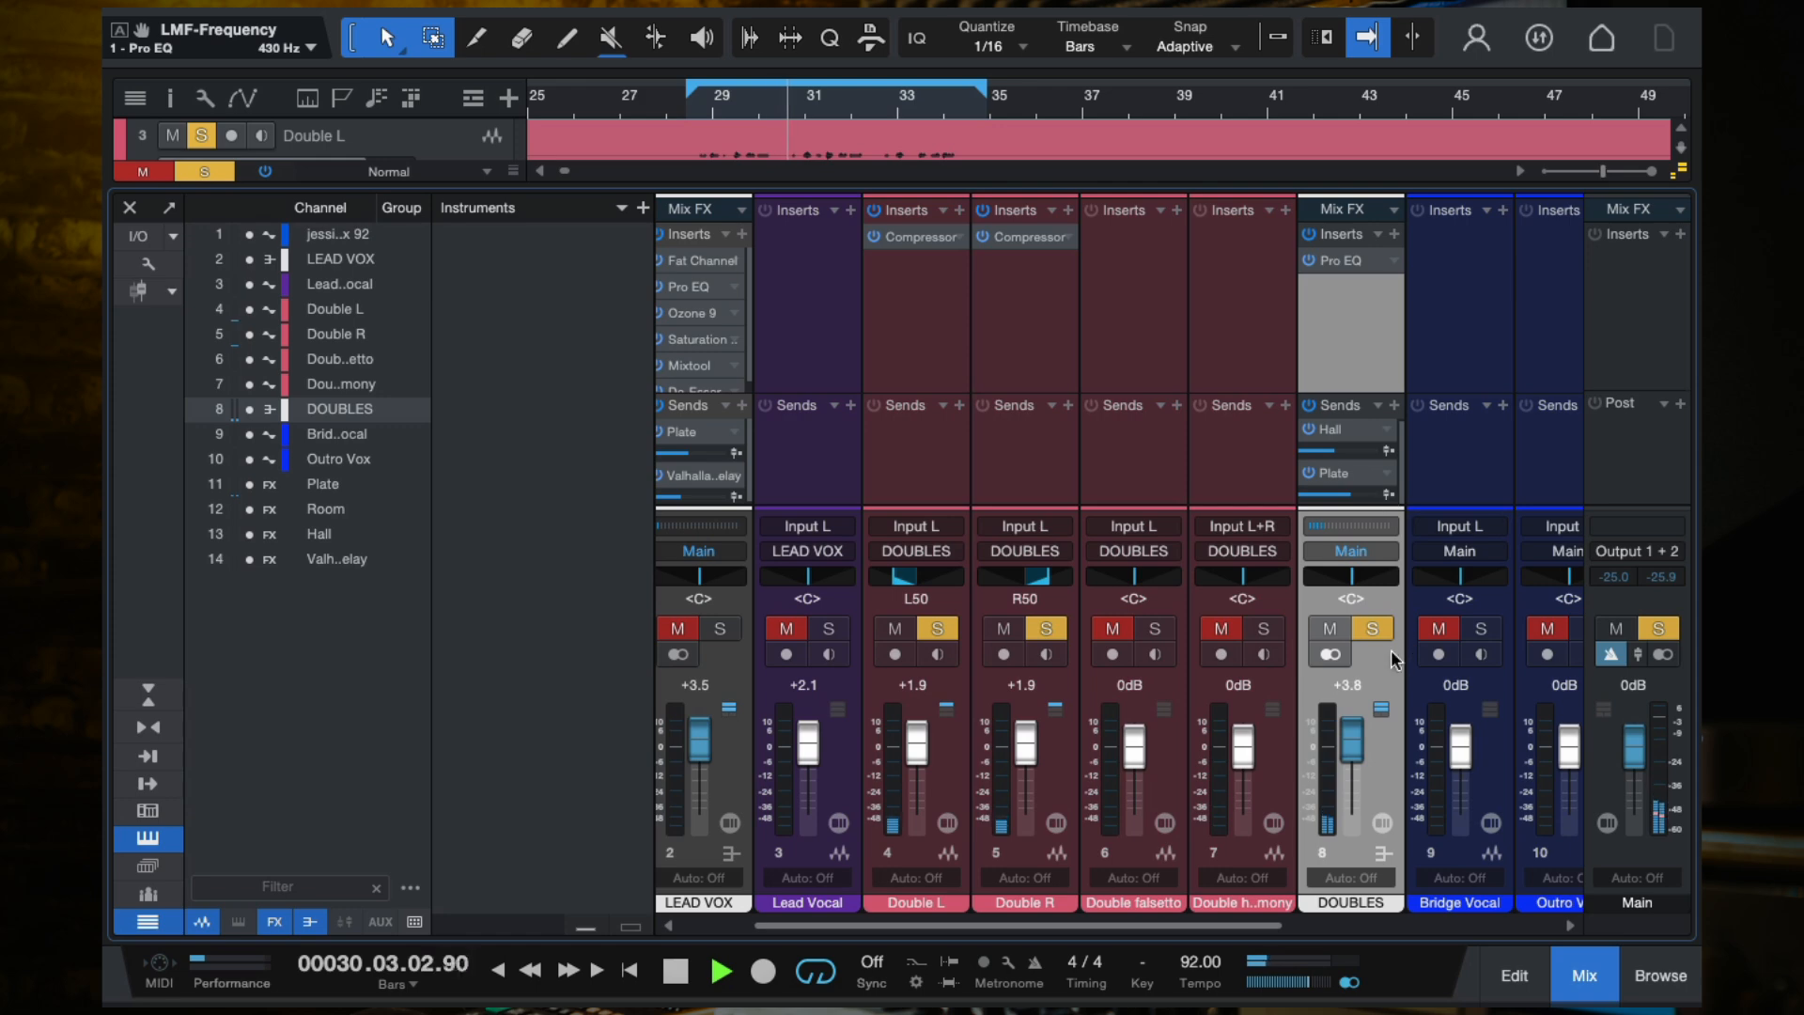
Step: Unsolo the DOUBLES bus and compare the full mix with its Pro EQ bypassed and active
{"action": "left_click", "coordinate": [1360, 628]}
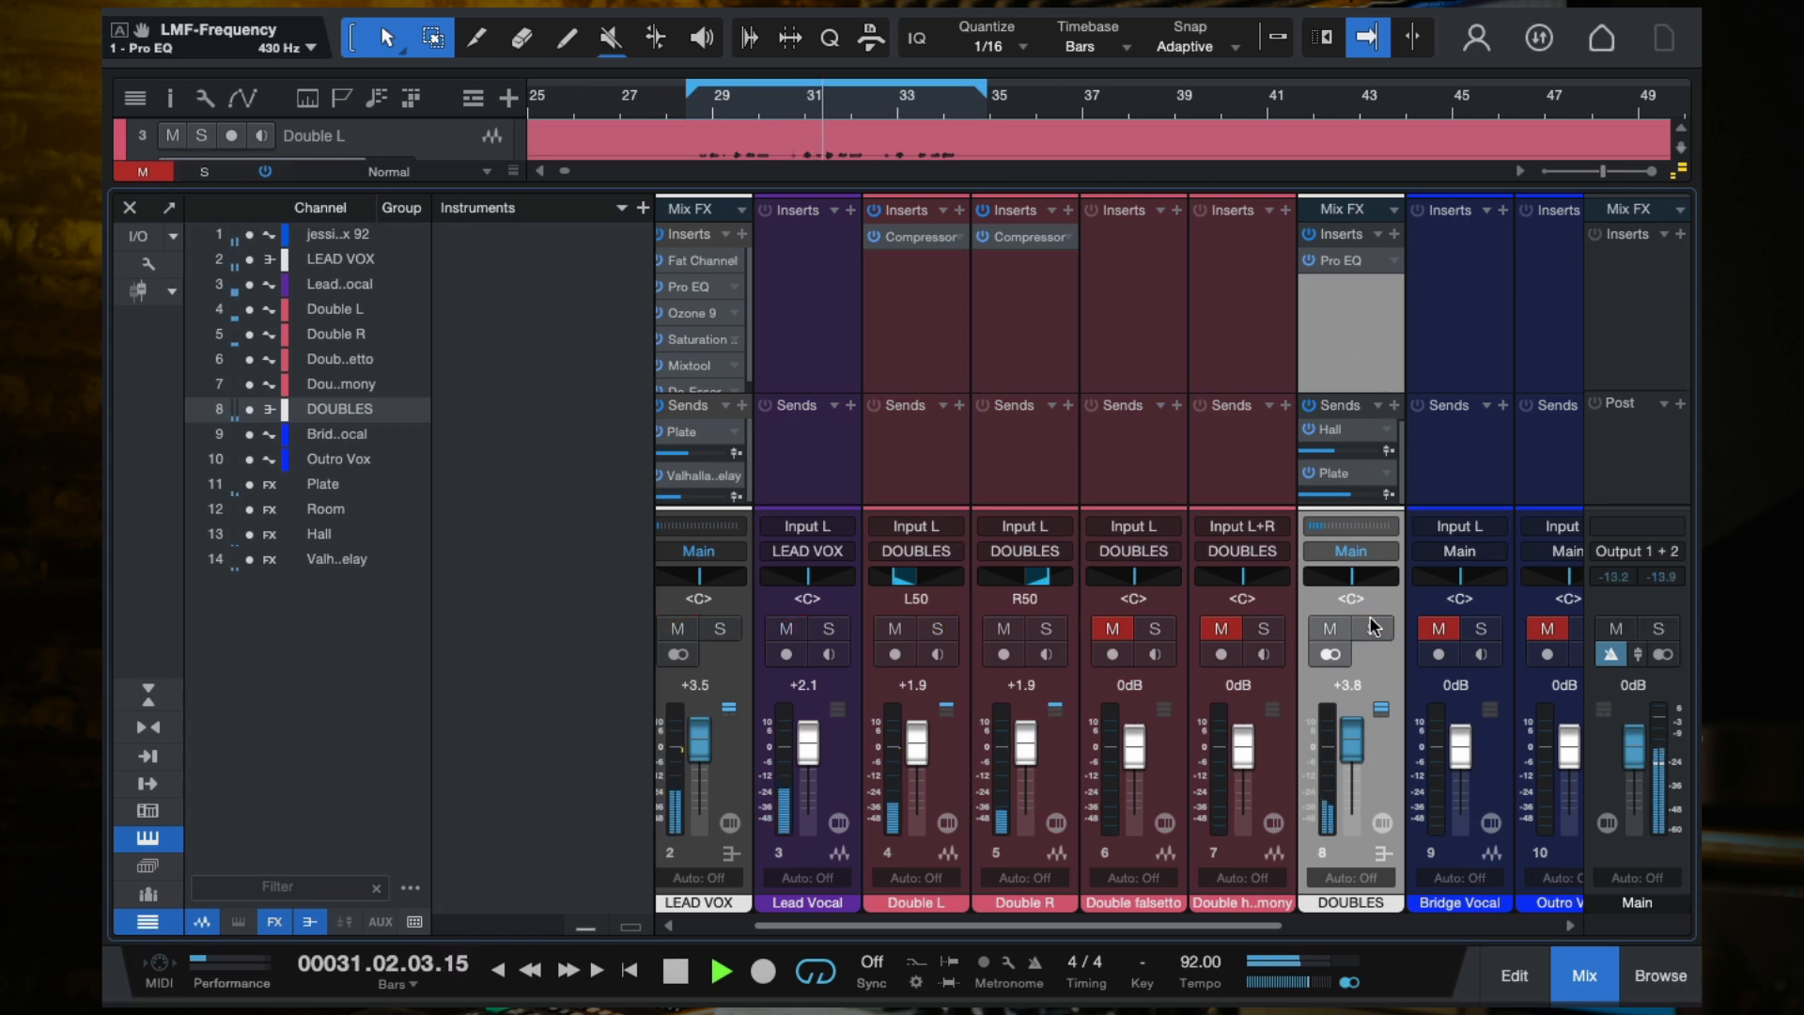
{"action": "left_click", "coordinate": [1307, 263]}
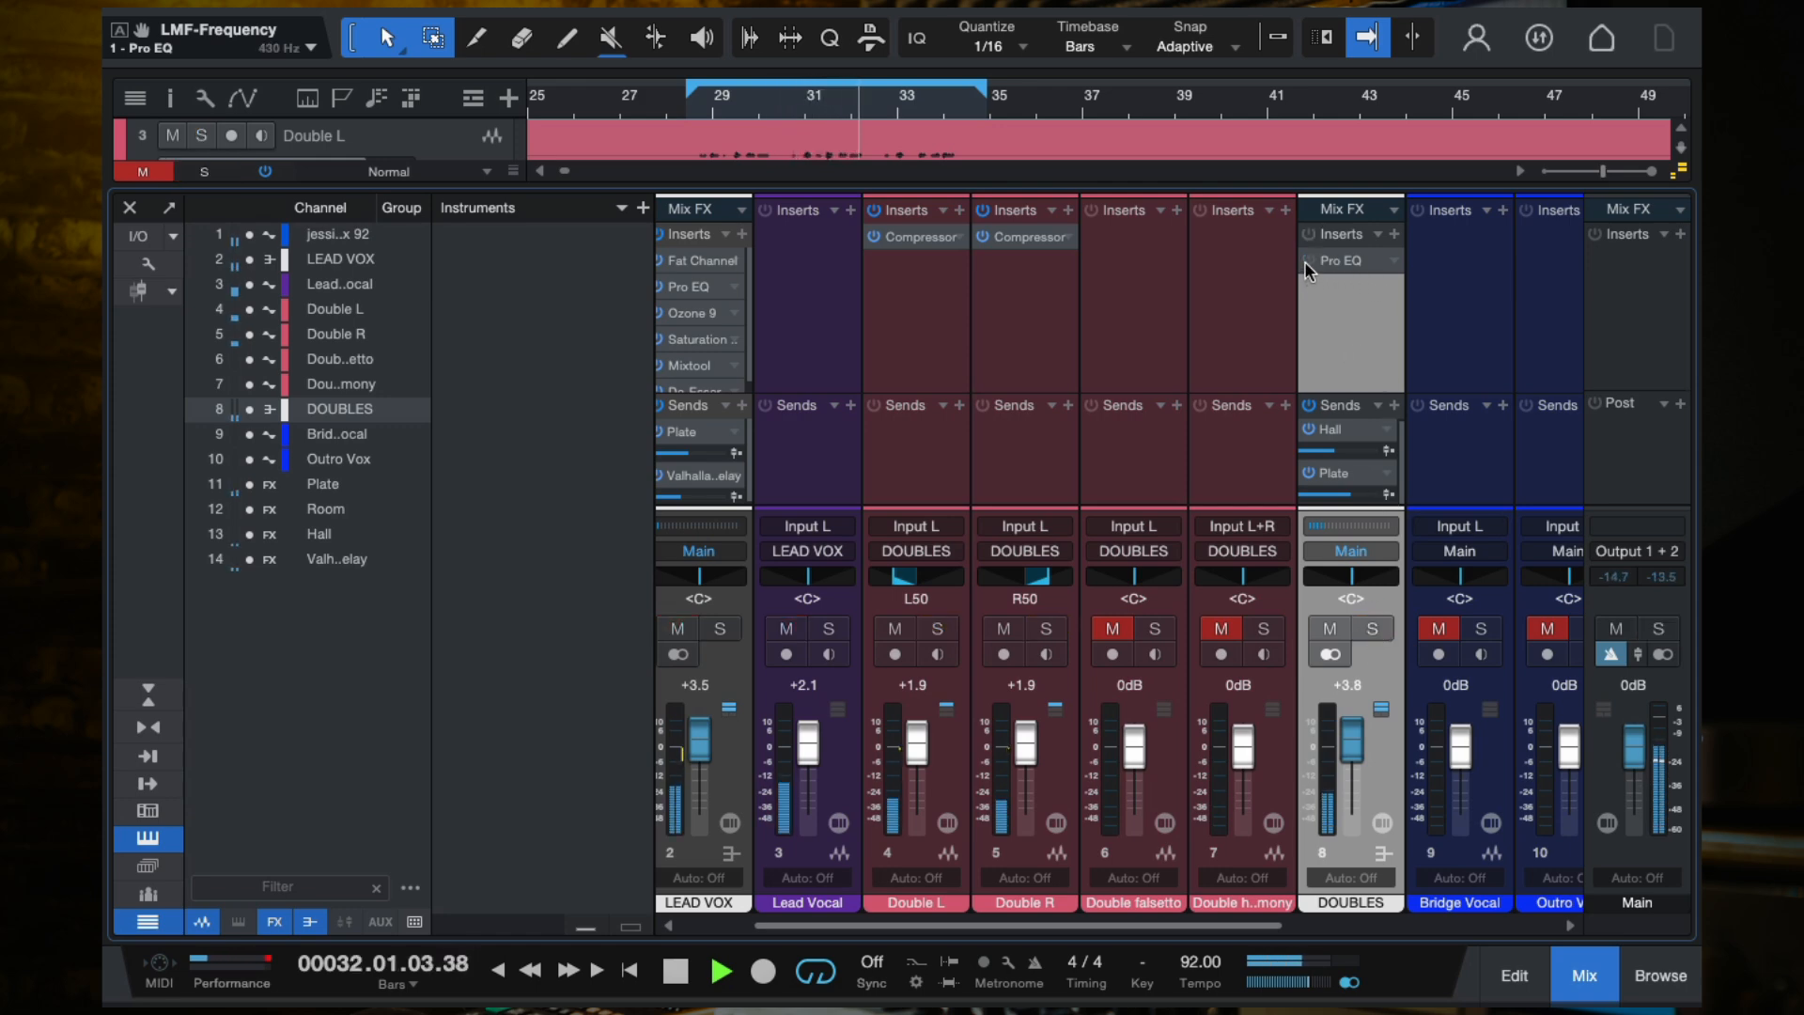
{"action": "left_click", "coordinate": [1308, 262]}
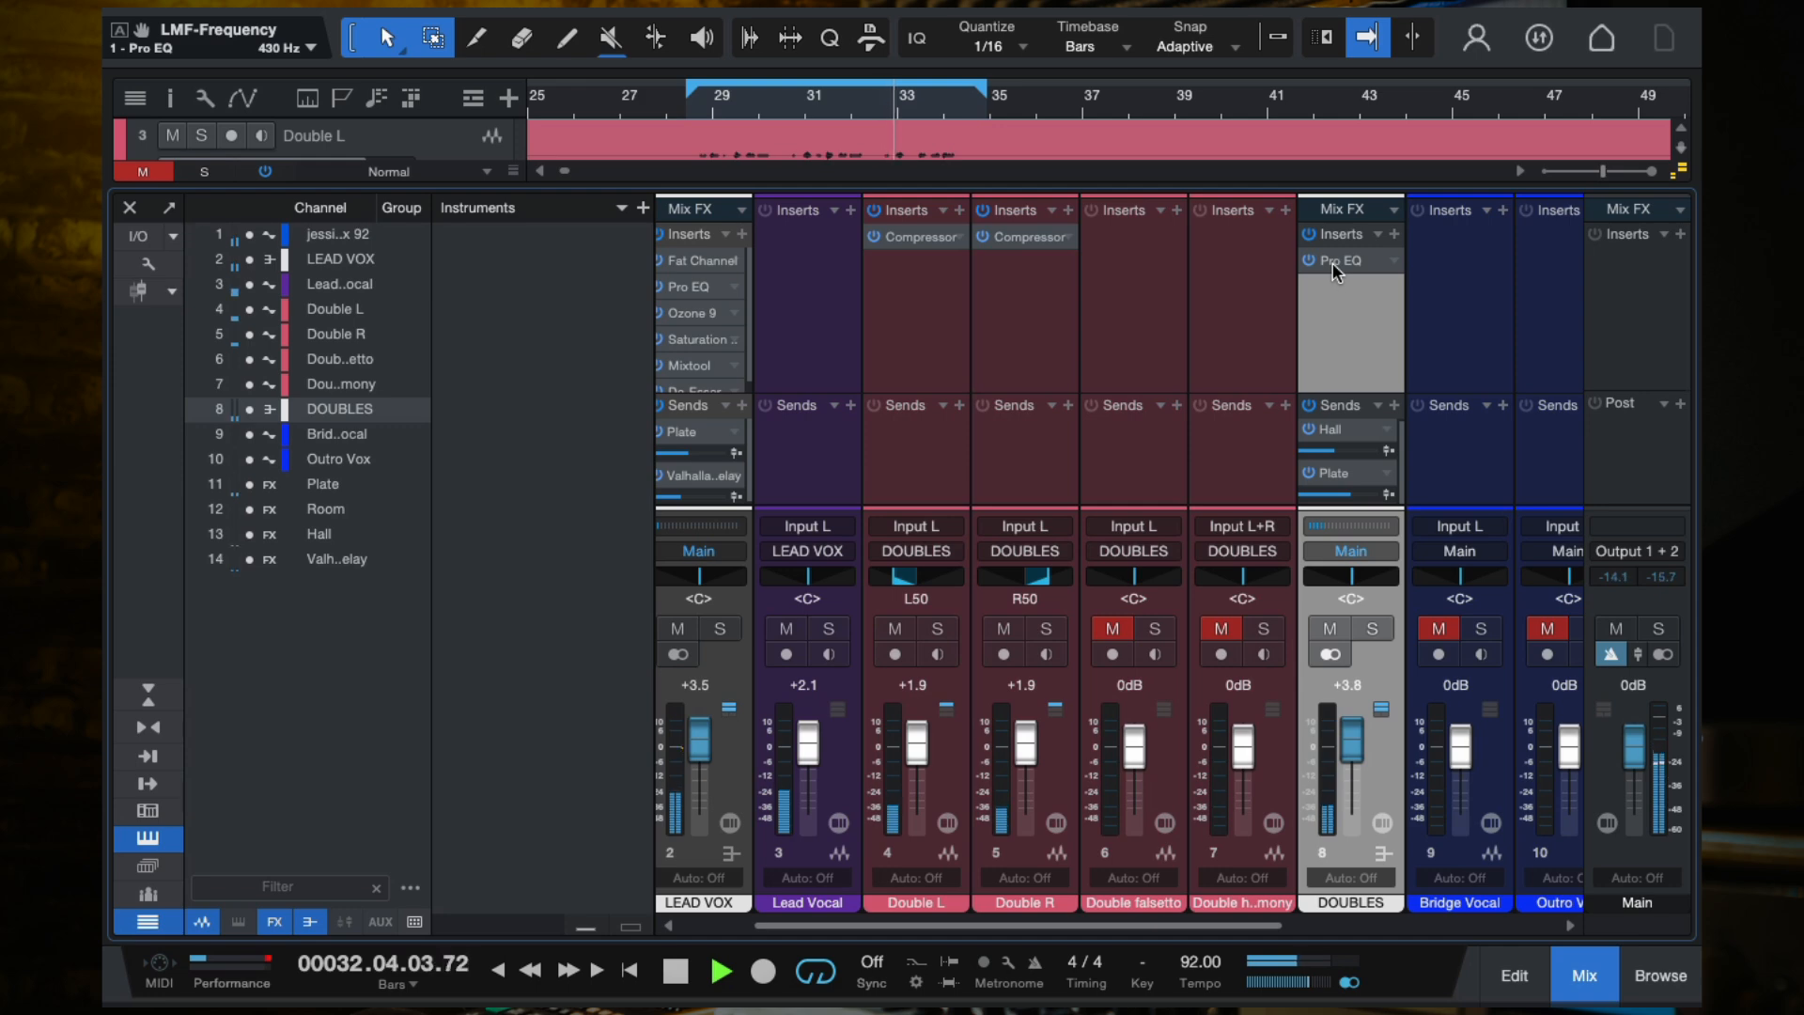
Step: Set the DOUBLES Pro EQ's low-mid band to -4.36 dB at 434 Hz and close the EQ window
{"action": "left_click", "coordinate": [1332, 262]}
{"action": "left_click_drag", "start_coordinate": [897, 439], "coordinate": [895, 421]}
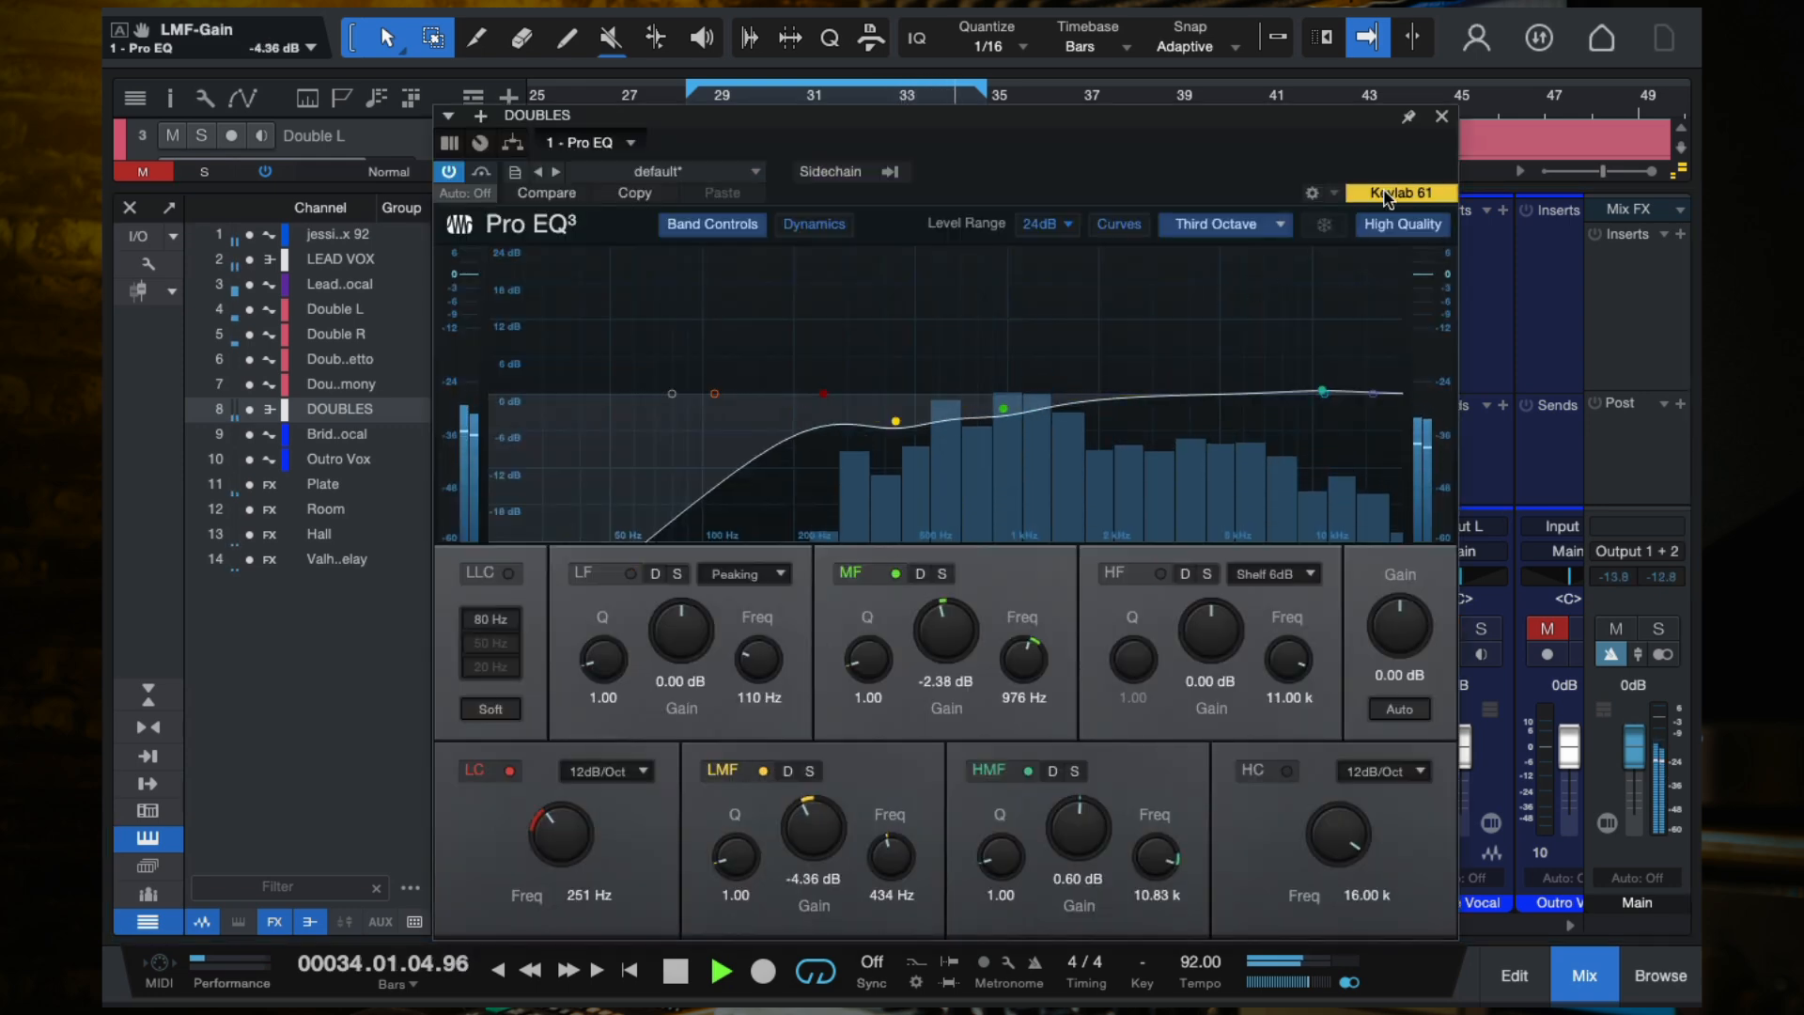
{"action": "left_click", "coordinate": [1441, 116]}
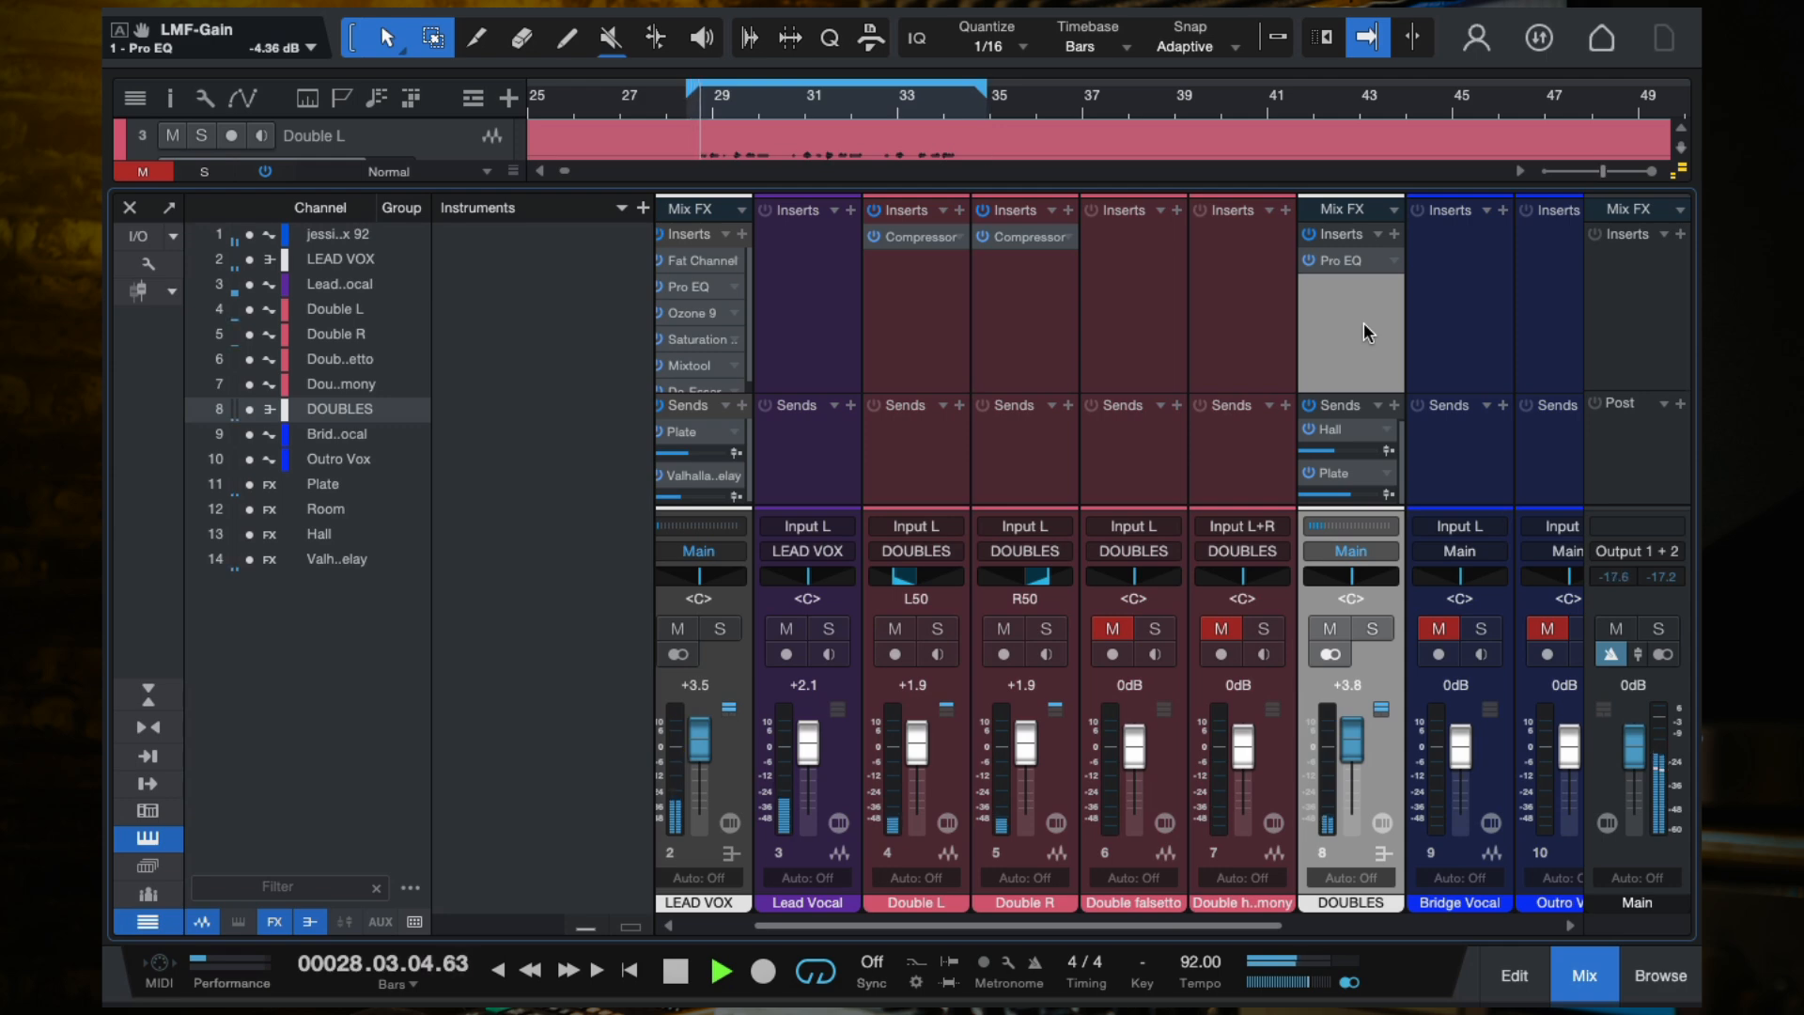
Step: Raise the DOUBLES bus level to +4.4 dB, stop playback and close the mixer
{"action": "mouse_move", "coordinate": [1351, 750]}
{"action": "left_mouse_down"}
{"action": "mouse_move", "coordinate": [1353, 733]}
{"action": "mouse_move", "coordinate": [1354, 749]}
{"action": "left_mouse_up"}
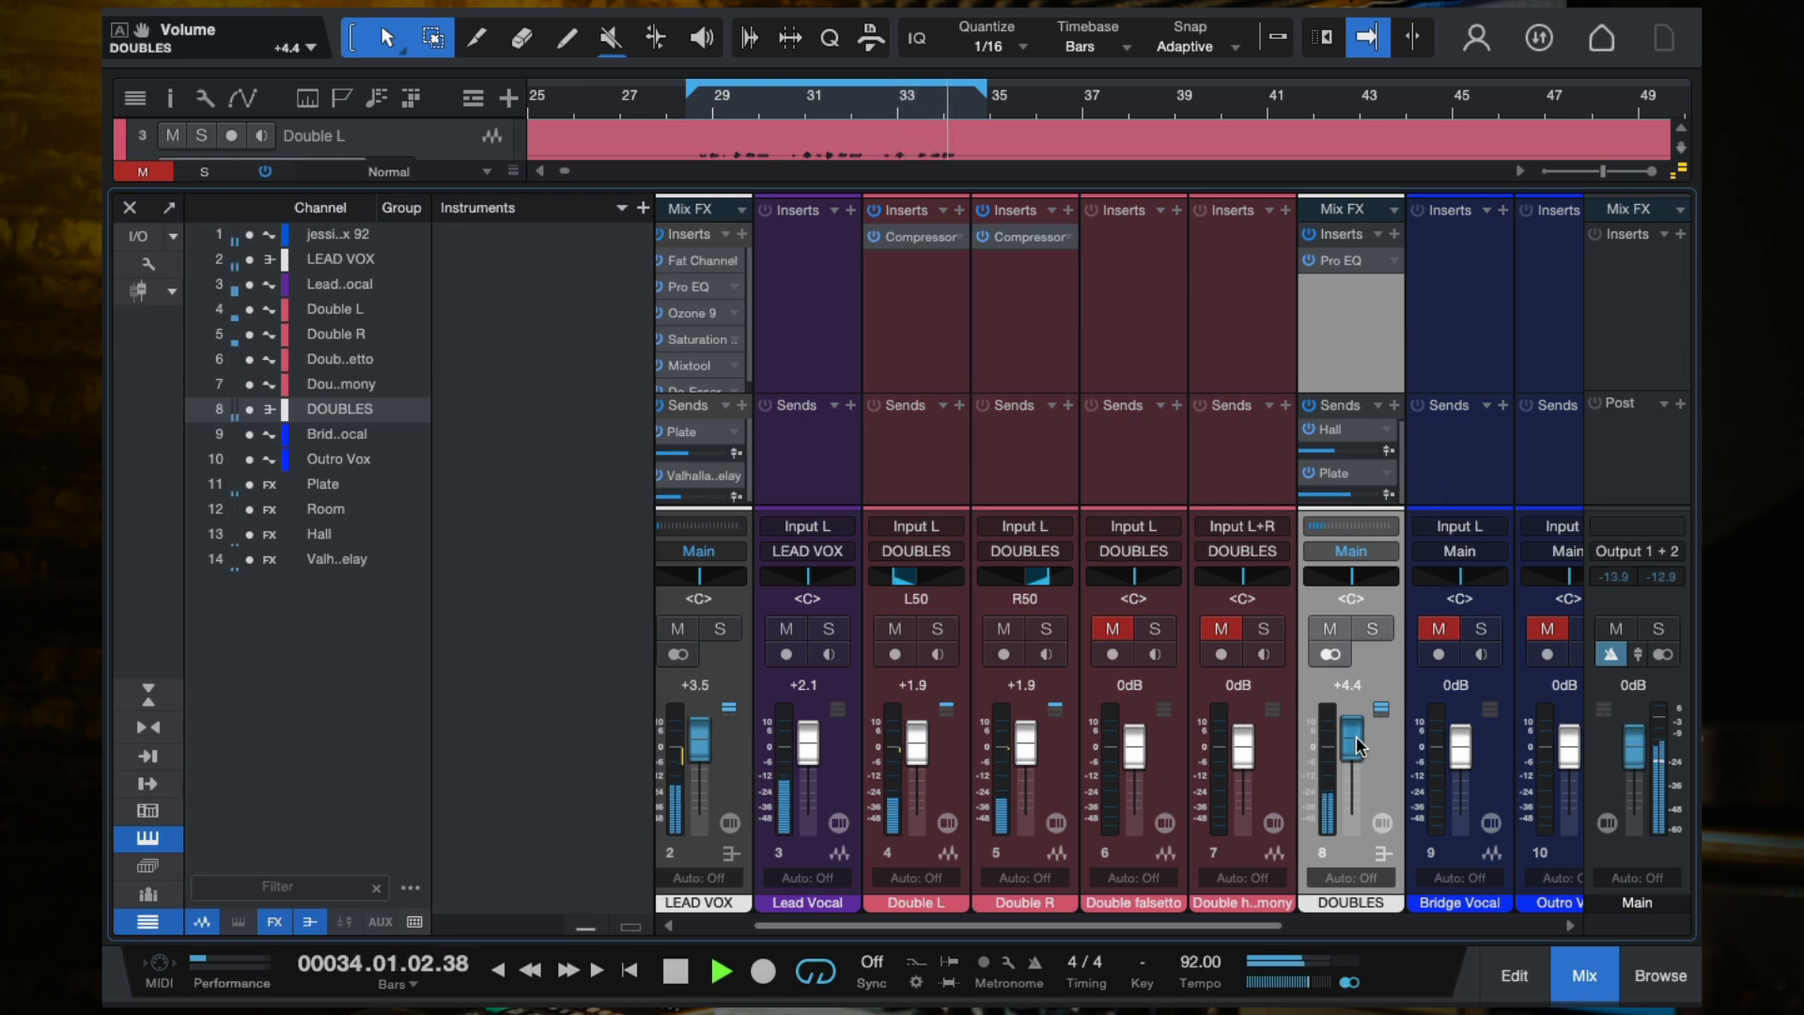
{"action": "key", "text": "space"}
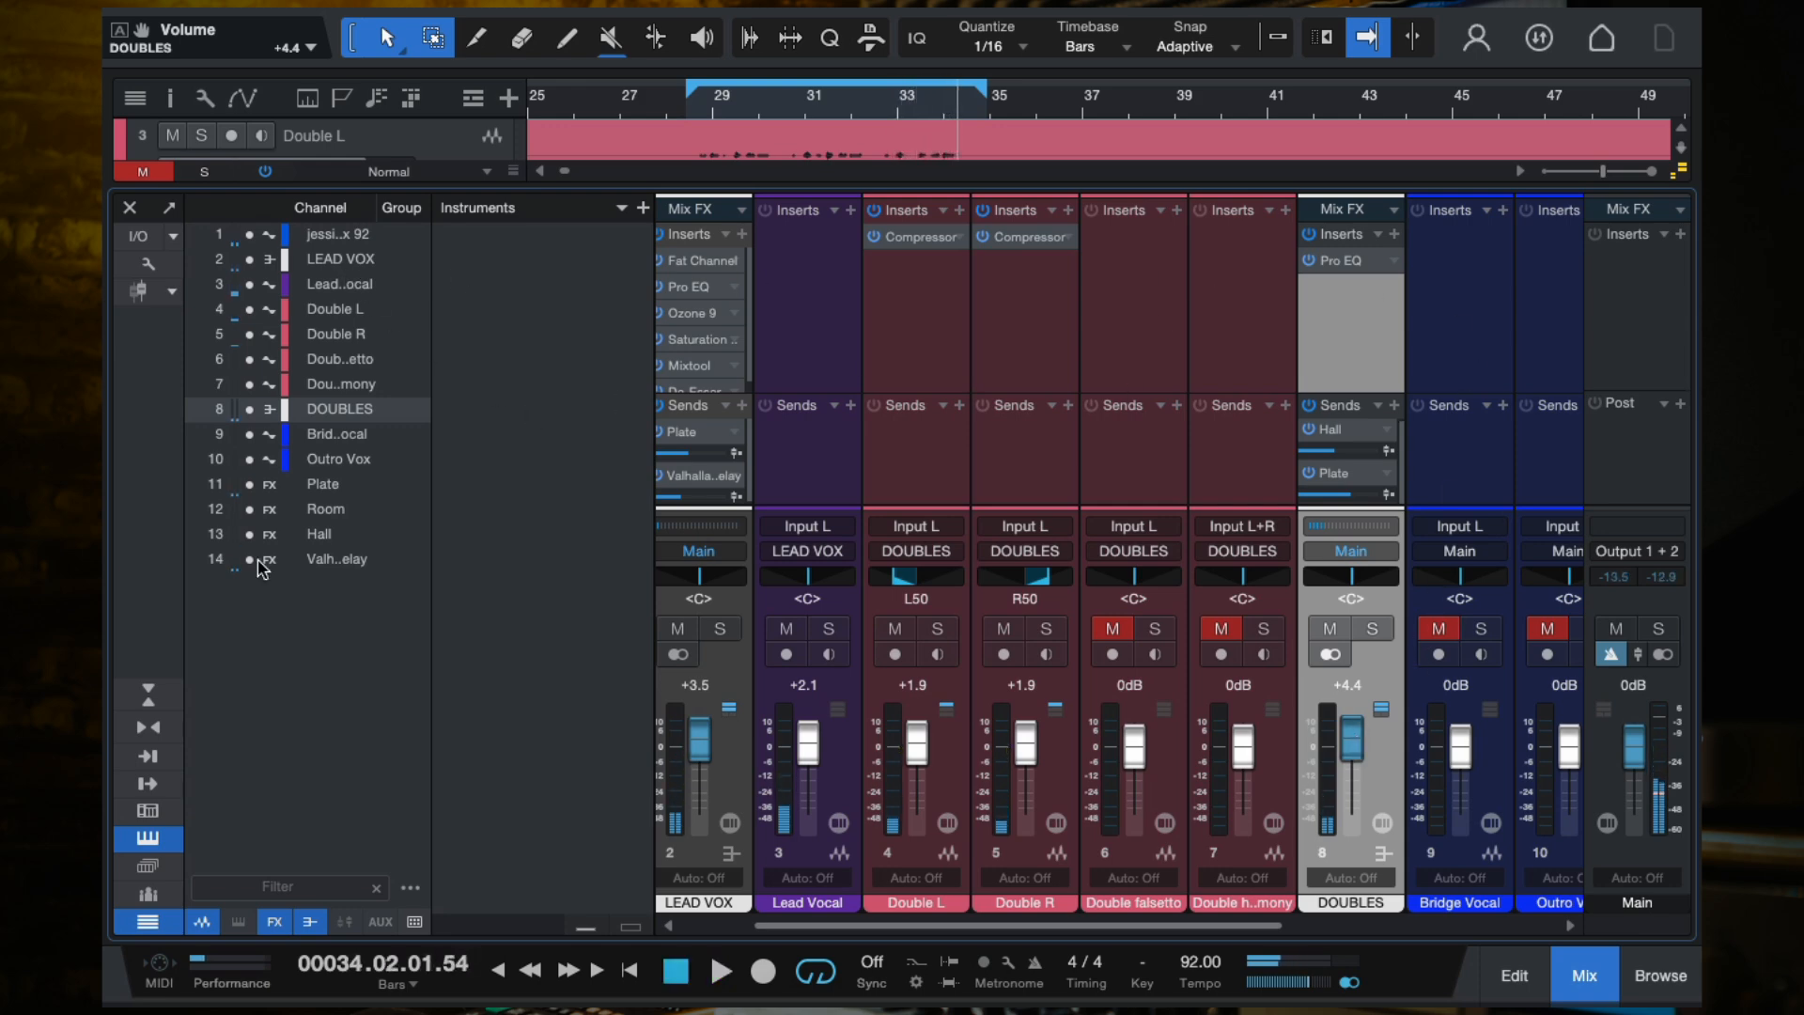
{"action": "left_click", "coordinate": [132, 210]}
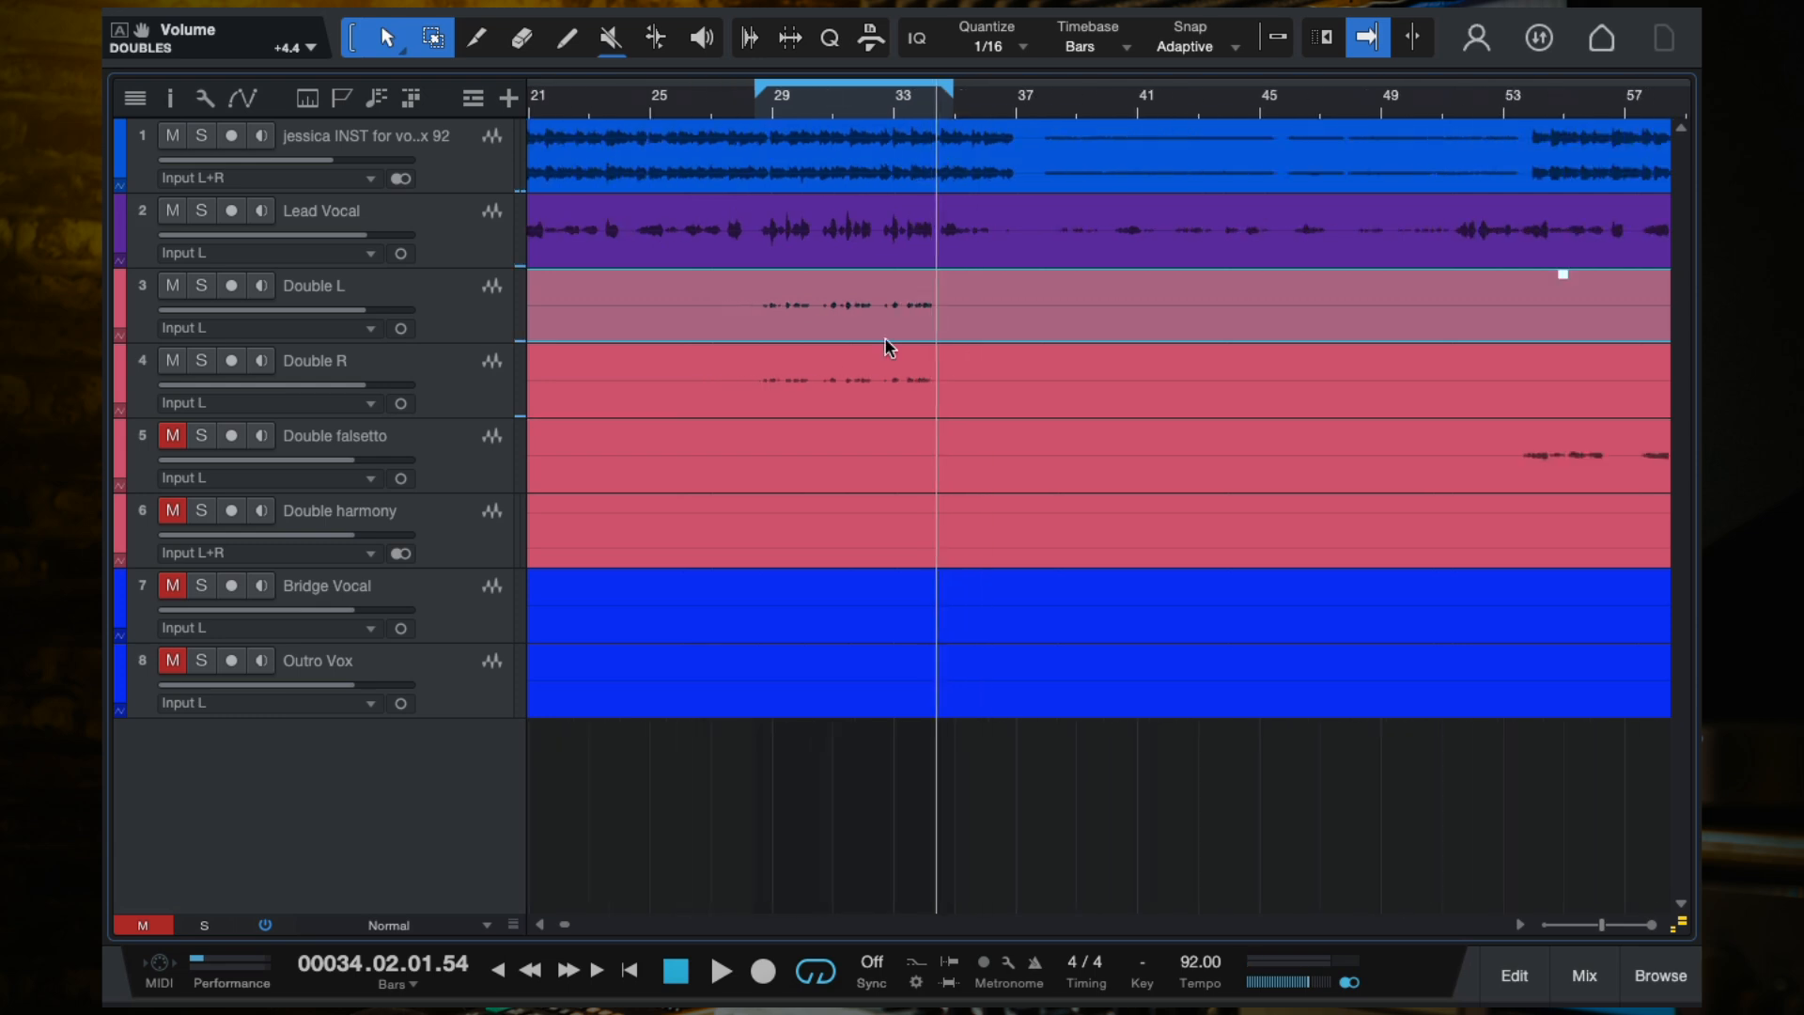
{"action": "scroll", "coordinate": [889, 347], "scroll_direction": "down", "scroll_amount": 2}
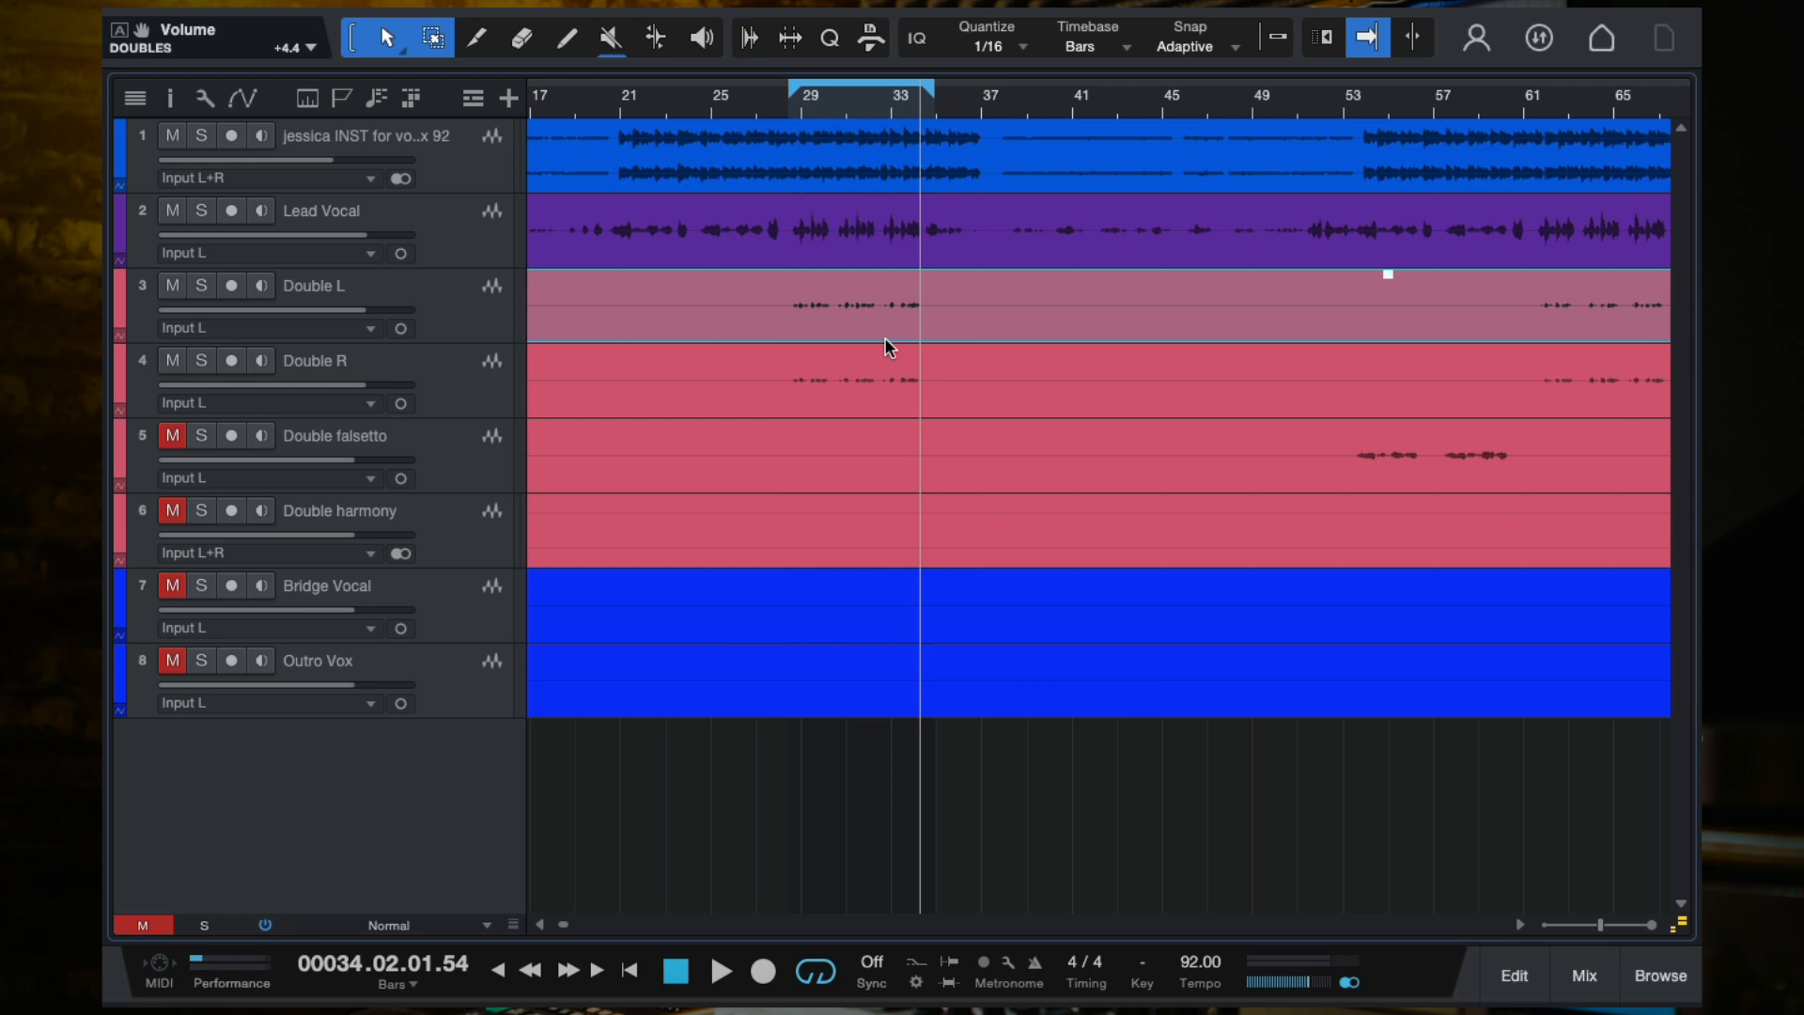
{"action": "scroll", "coordinate": [886, 347], "scroll_direction": "up", "scroll_amount": 4}
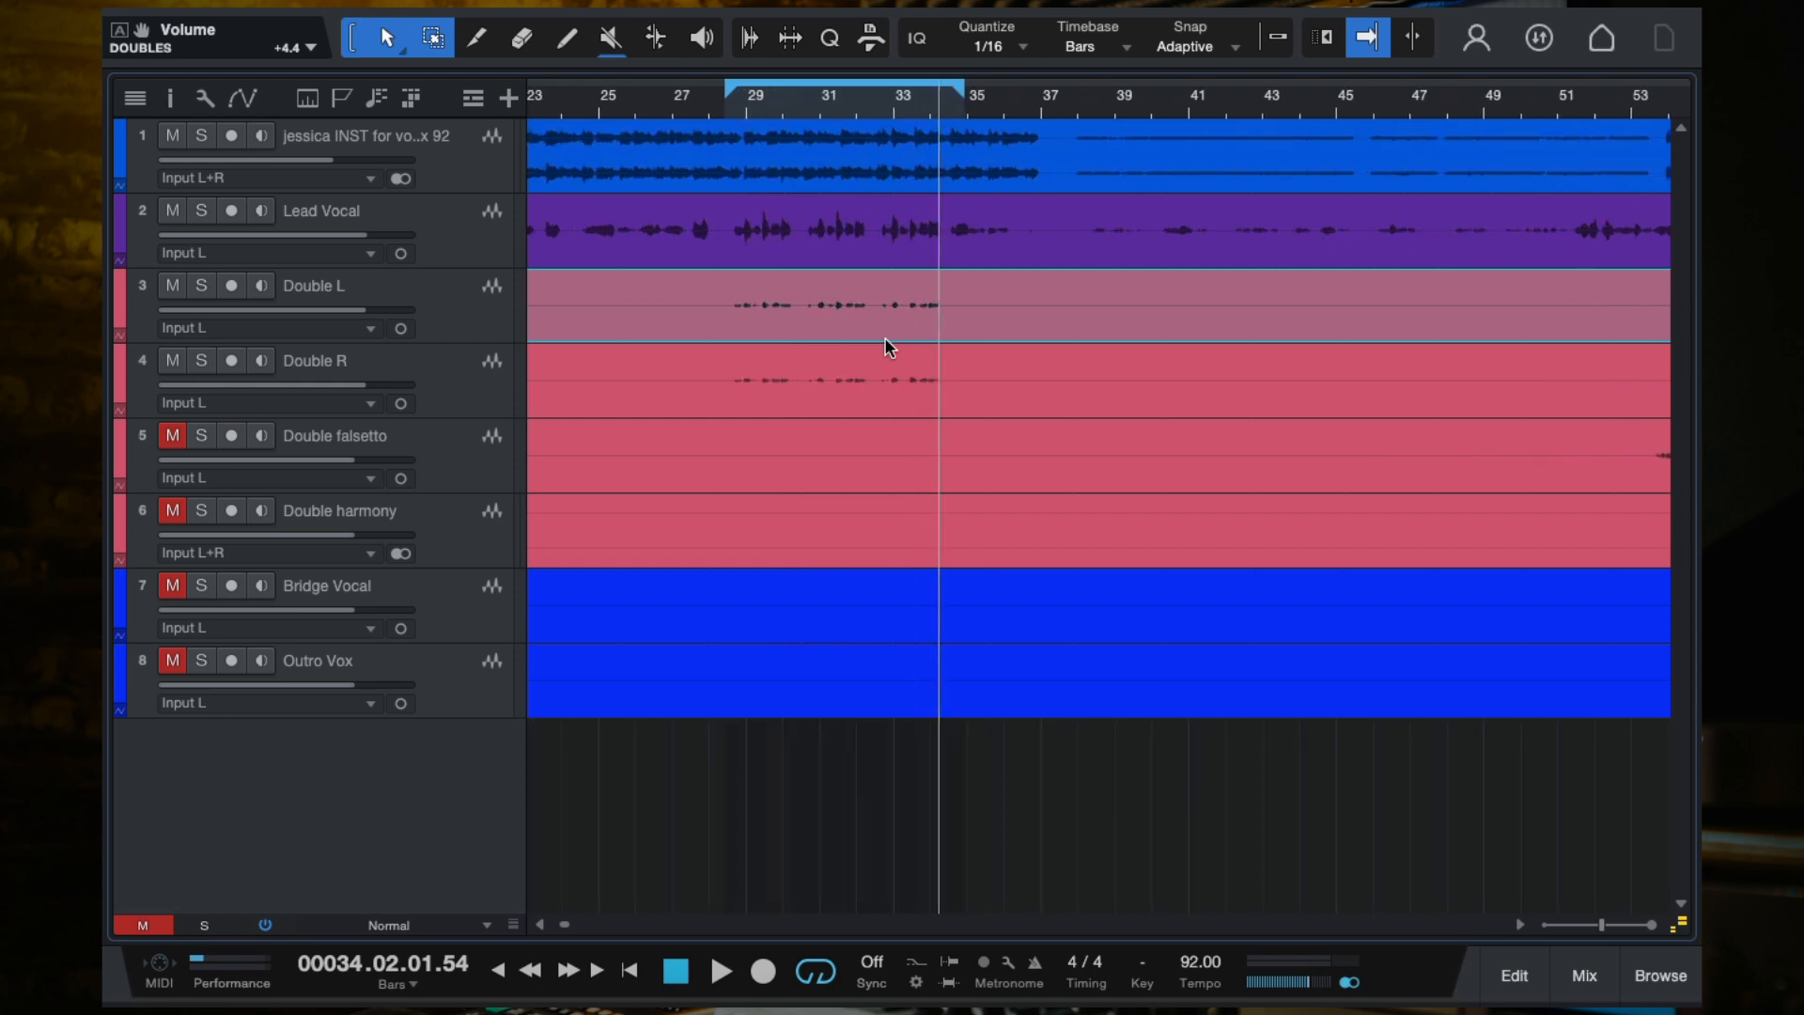
{"action": "scroll", "coordinate": [886, 348], "scroll_direction": "down", "scroll_amount": 2}
{"action": "scroll", "coordinate": [886, 347], "scroll_direction": "up", "scroll_amount": 5}
{"action": "scroll", "coordinate": [885, 348], "scroll_direction": "down", "scroll_amount": 4}
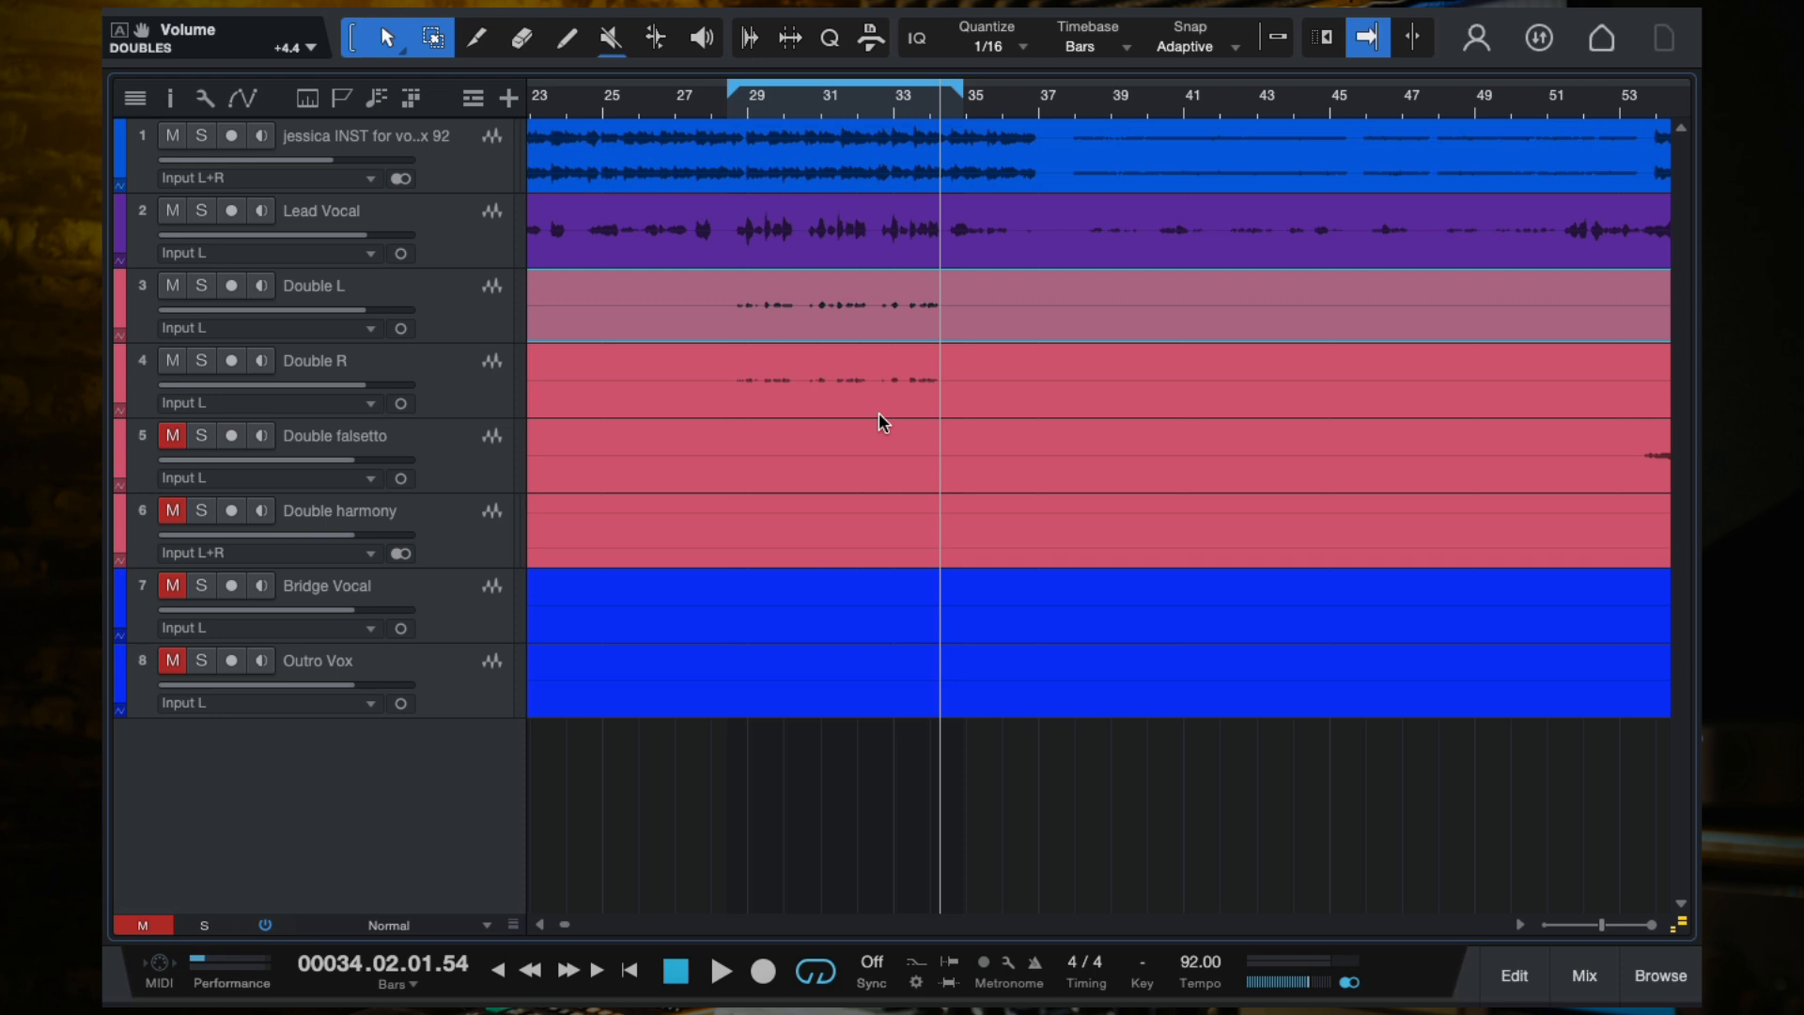
{"action": "scroll", "coordinate": [1007, 402], "scroll_direction": "down", "scroll_amount": 3}
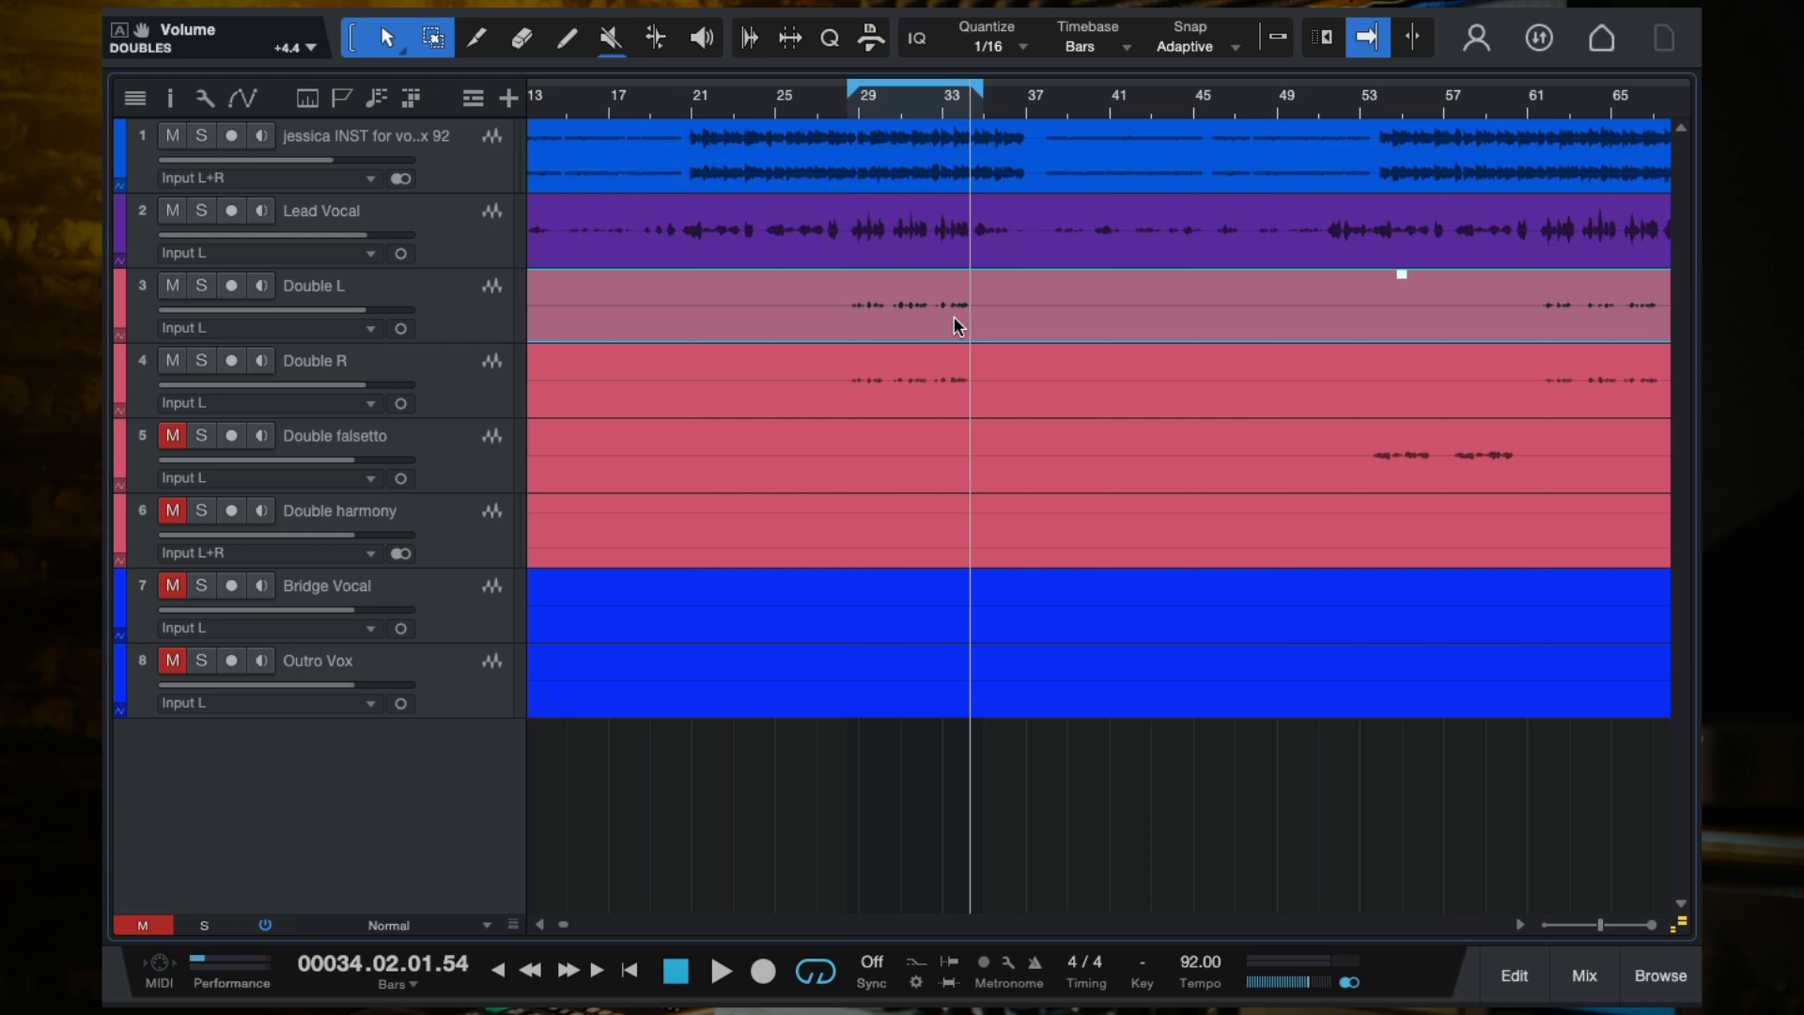
Step: Review where the doubles sit in the arrangement and play the Double L and Double R section from bar 28
{"action": "left_click", "coordinate": [857, 105]}
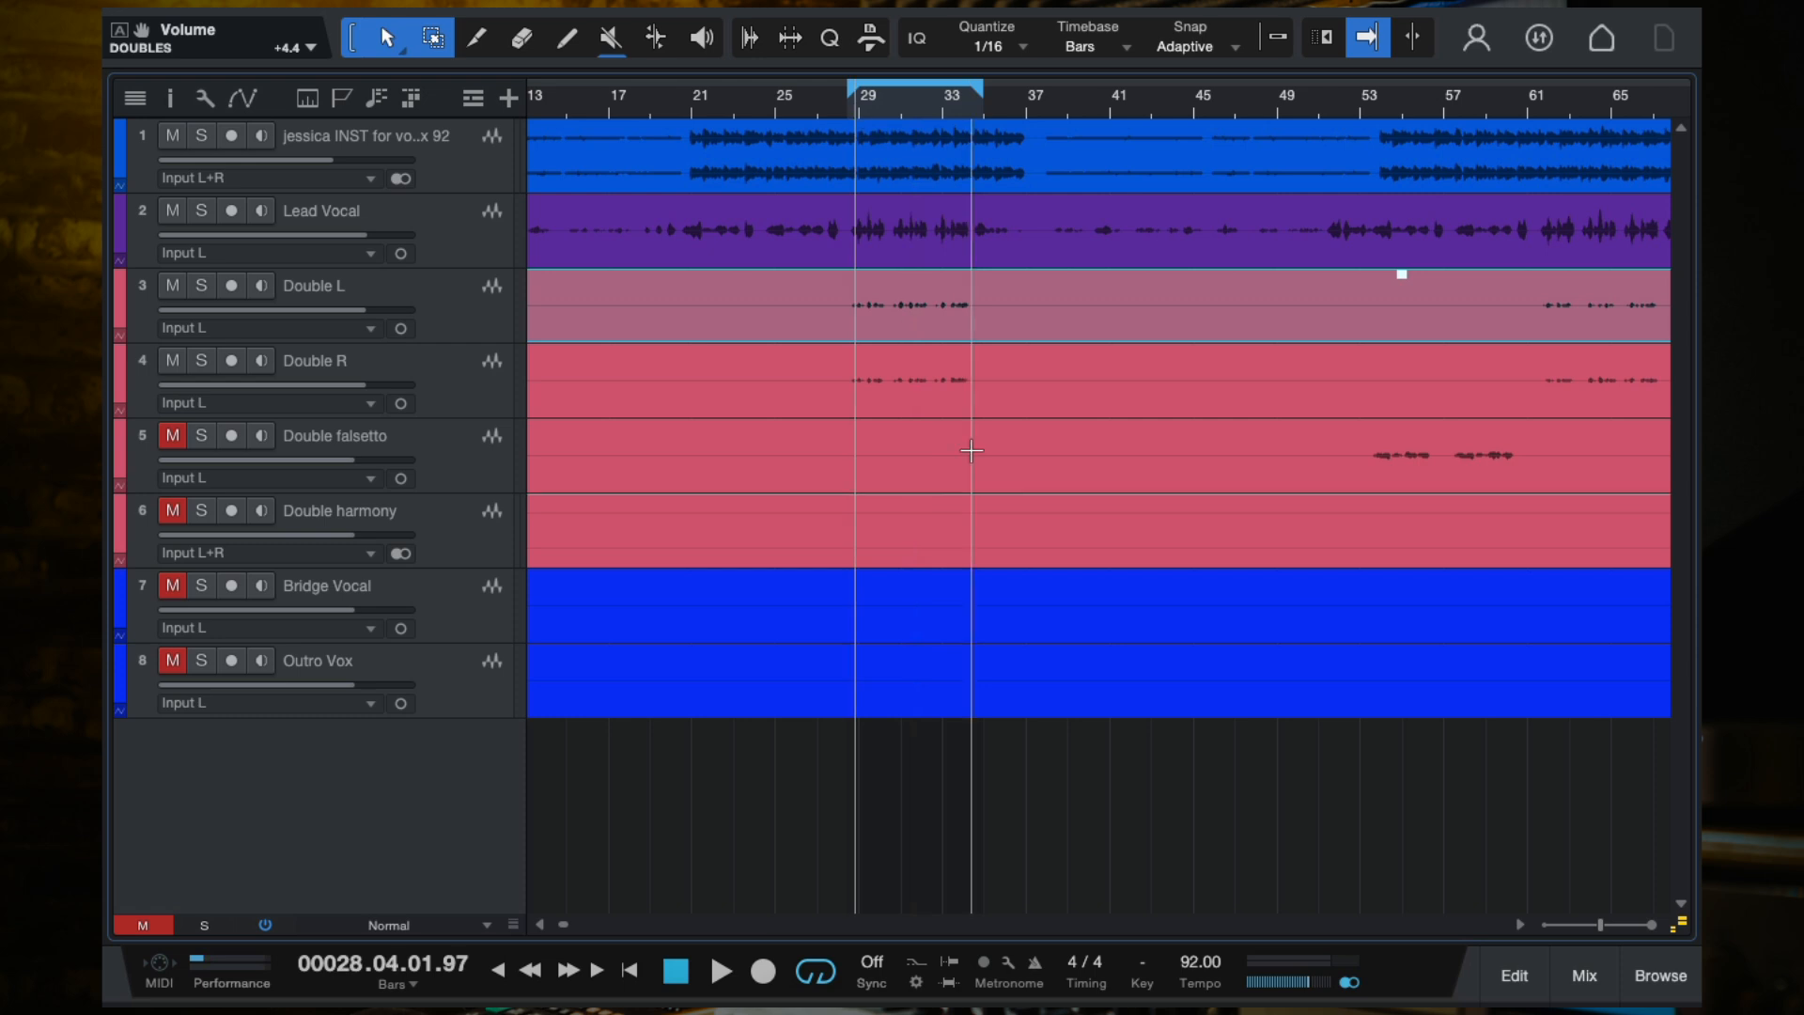
{"action": "scroll", "coordinate": [972, 450], "scroll_direction": "up", "scroll_amount": 3}
{"action": "scroll", "coordinate": [972, 451], "scroll_direction": "down", "scroll_amount": 4}
{"action": "scroll", "coordinate": [972, 450], "scroll_direction": "right", "scroll_amount": 3}
{"action": "scroll", "coordinate": [971, 451], "scroll_direction": "down", "scroll_amount": 3}
{"action": "scroll", "coordinate": [971, 451], "scroll_direction": "up", "scroll_amount": 2}
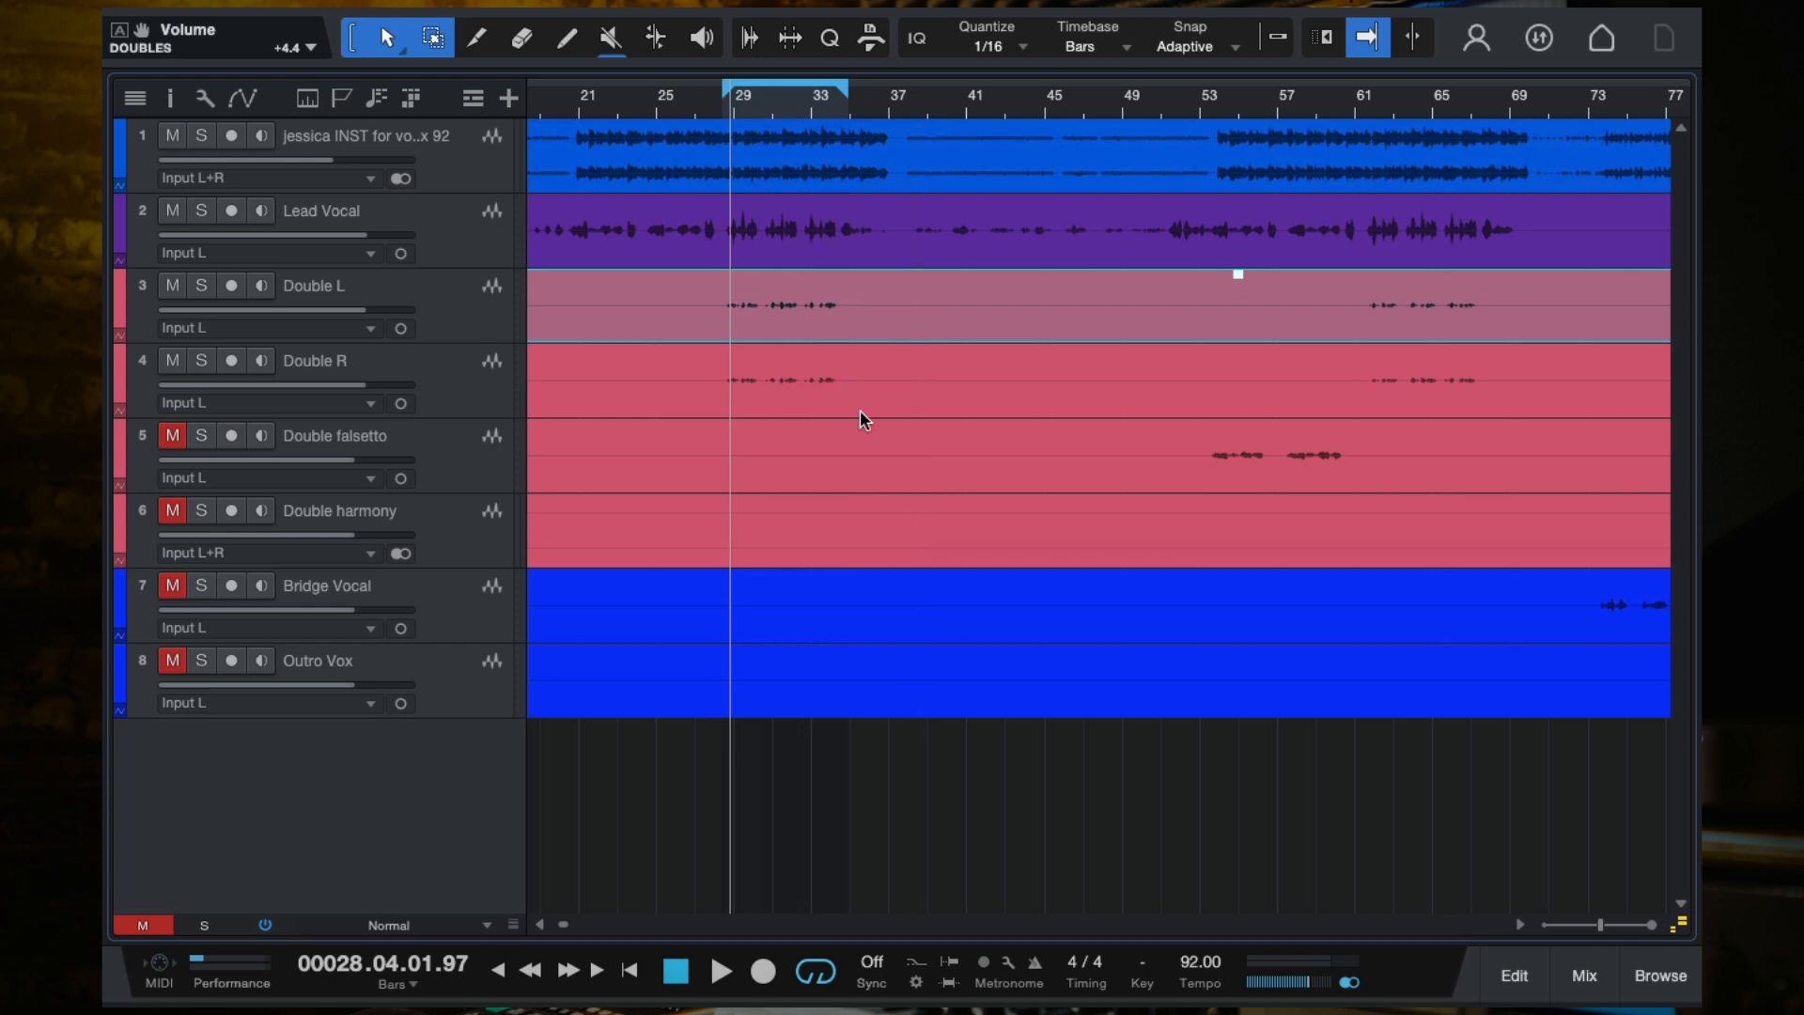
{"action": "key", "text": "w"}
{"action": "key", "text": "w"}
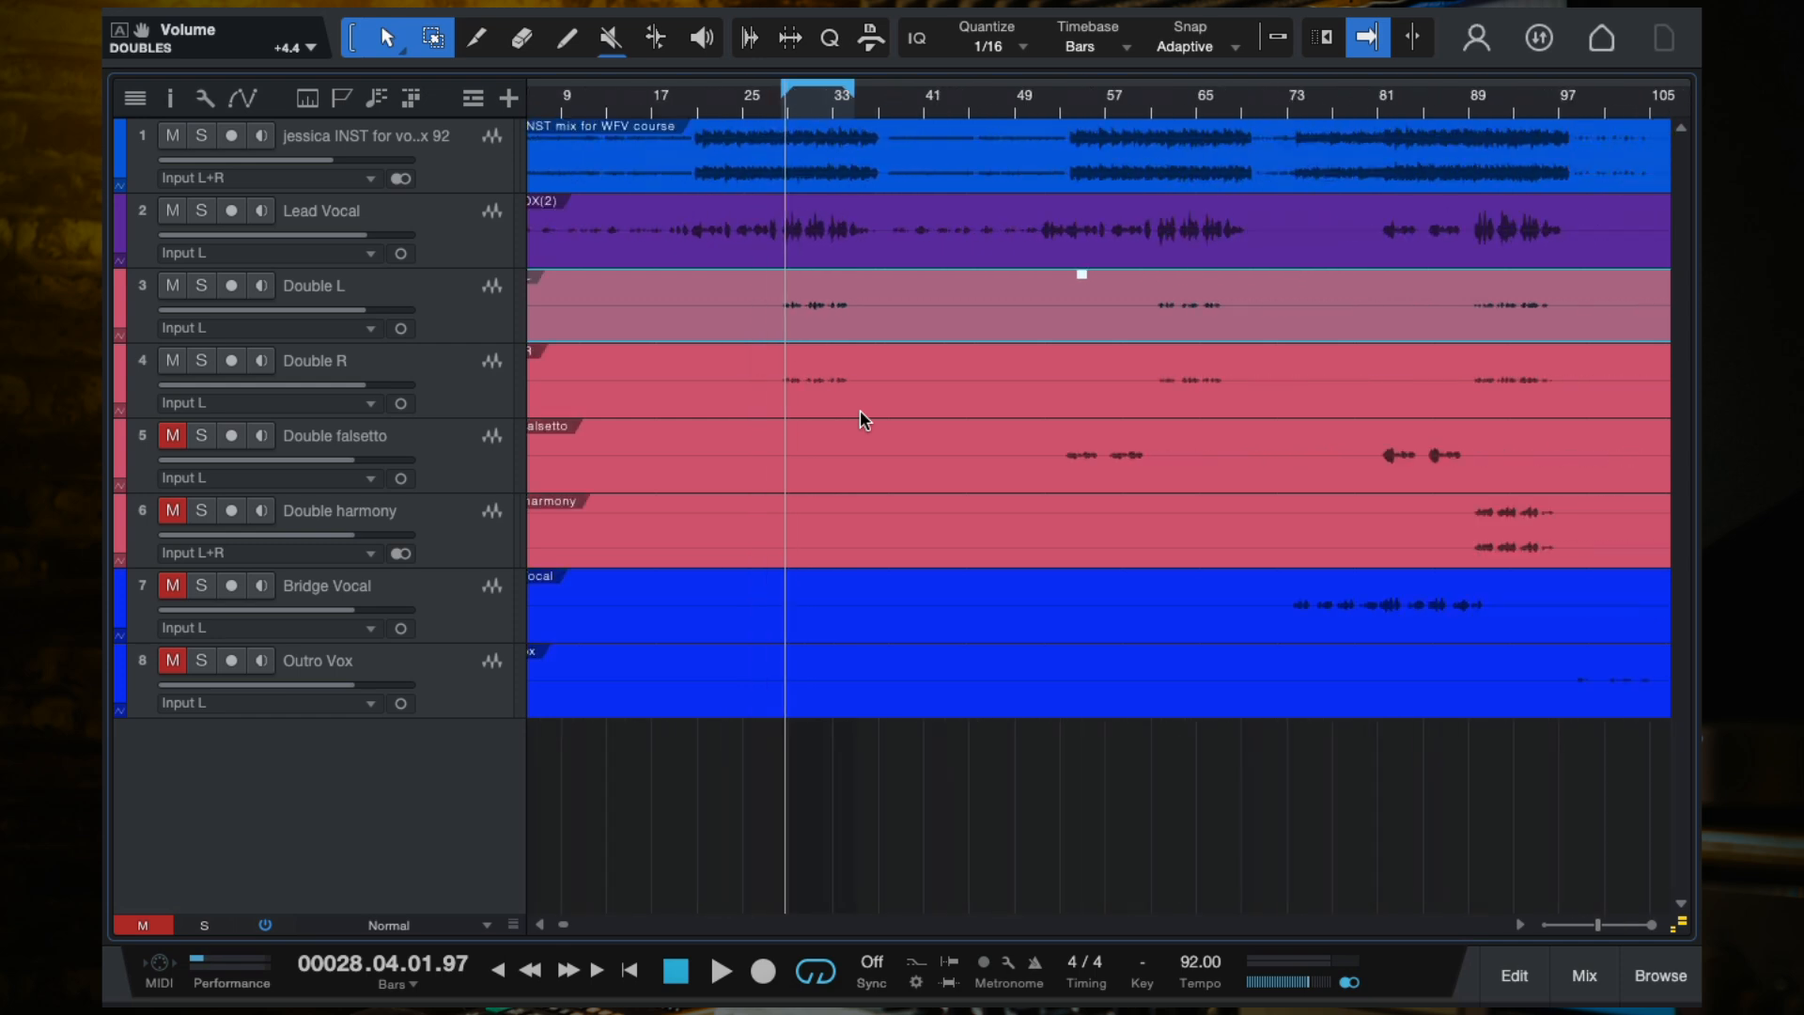
{"action": "key", "text": "e"}
{"action": "key", "text": "e"}
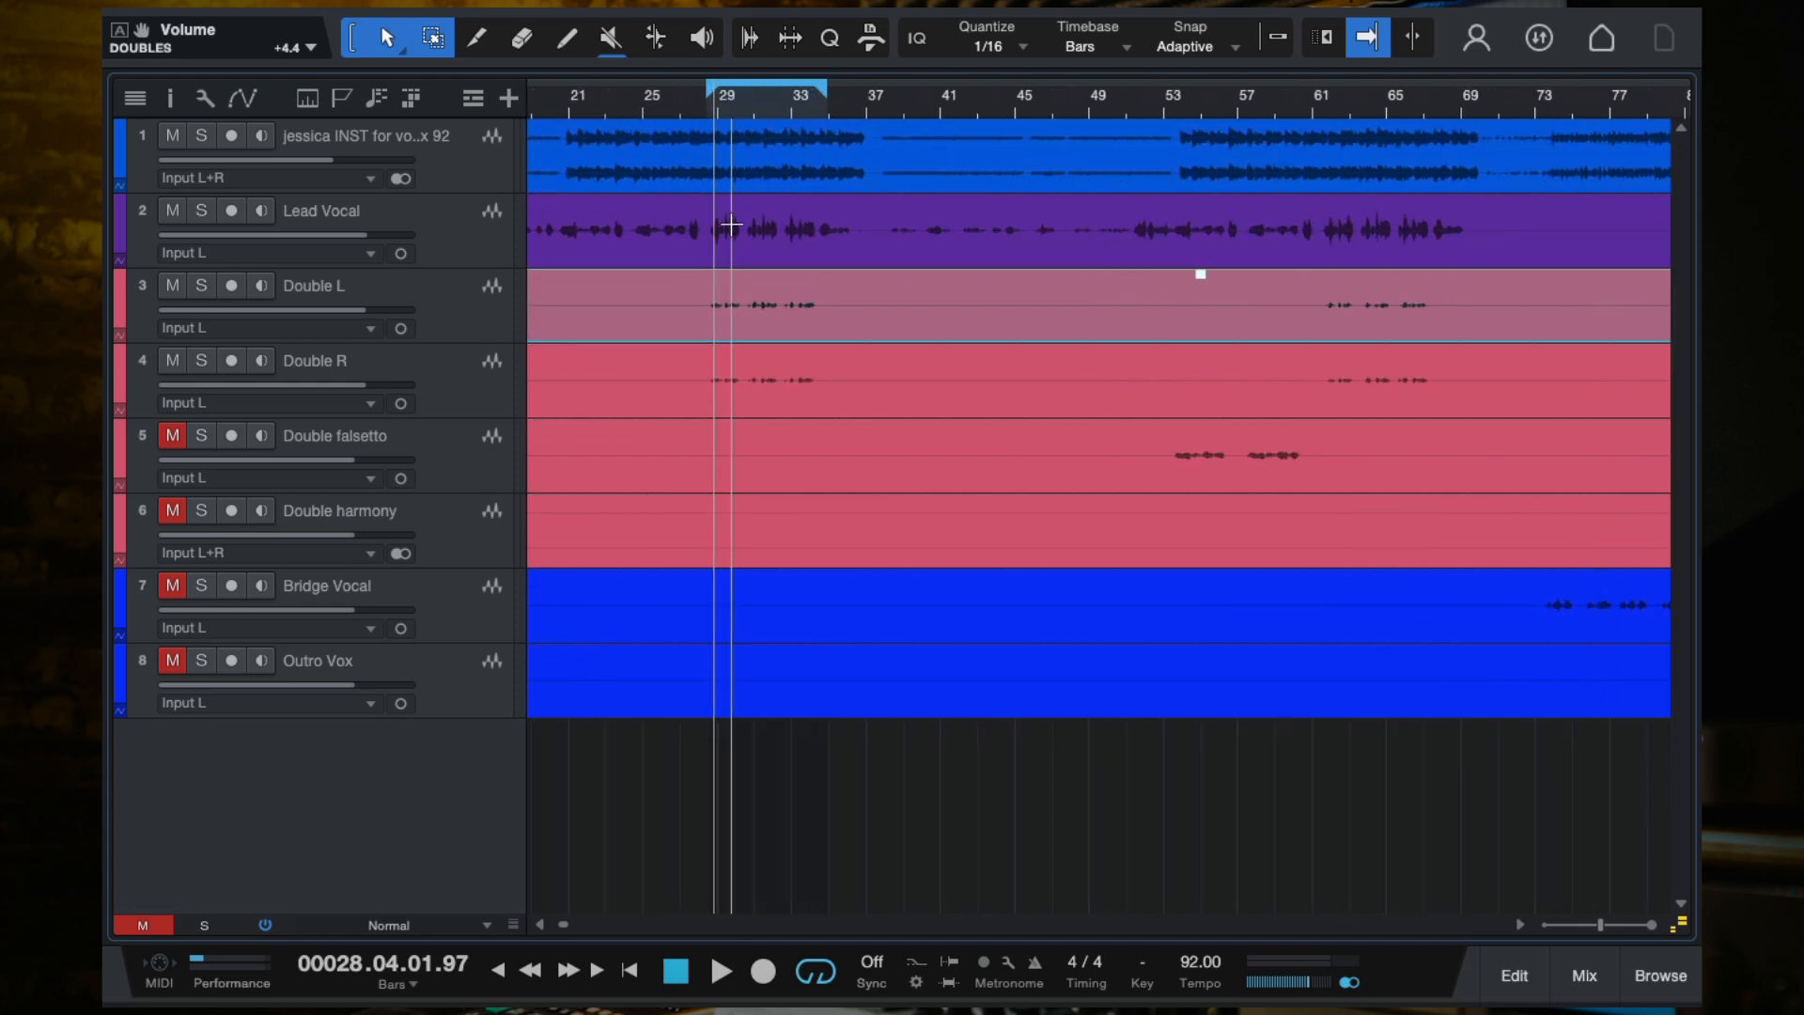
{"action": "key", "text": "space"}
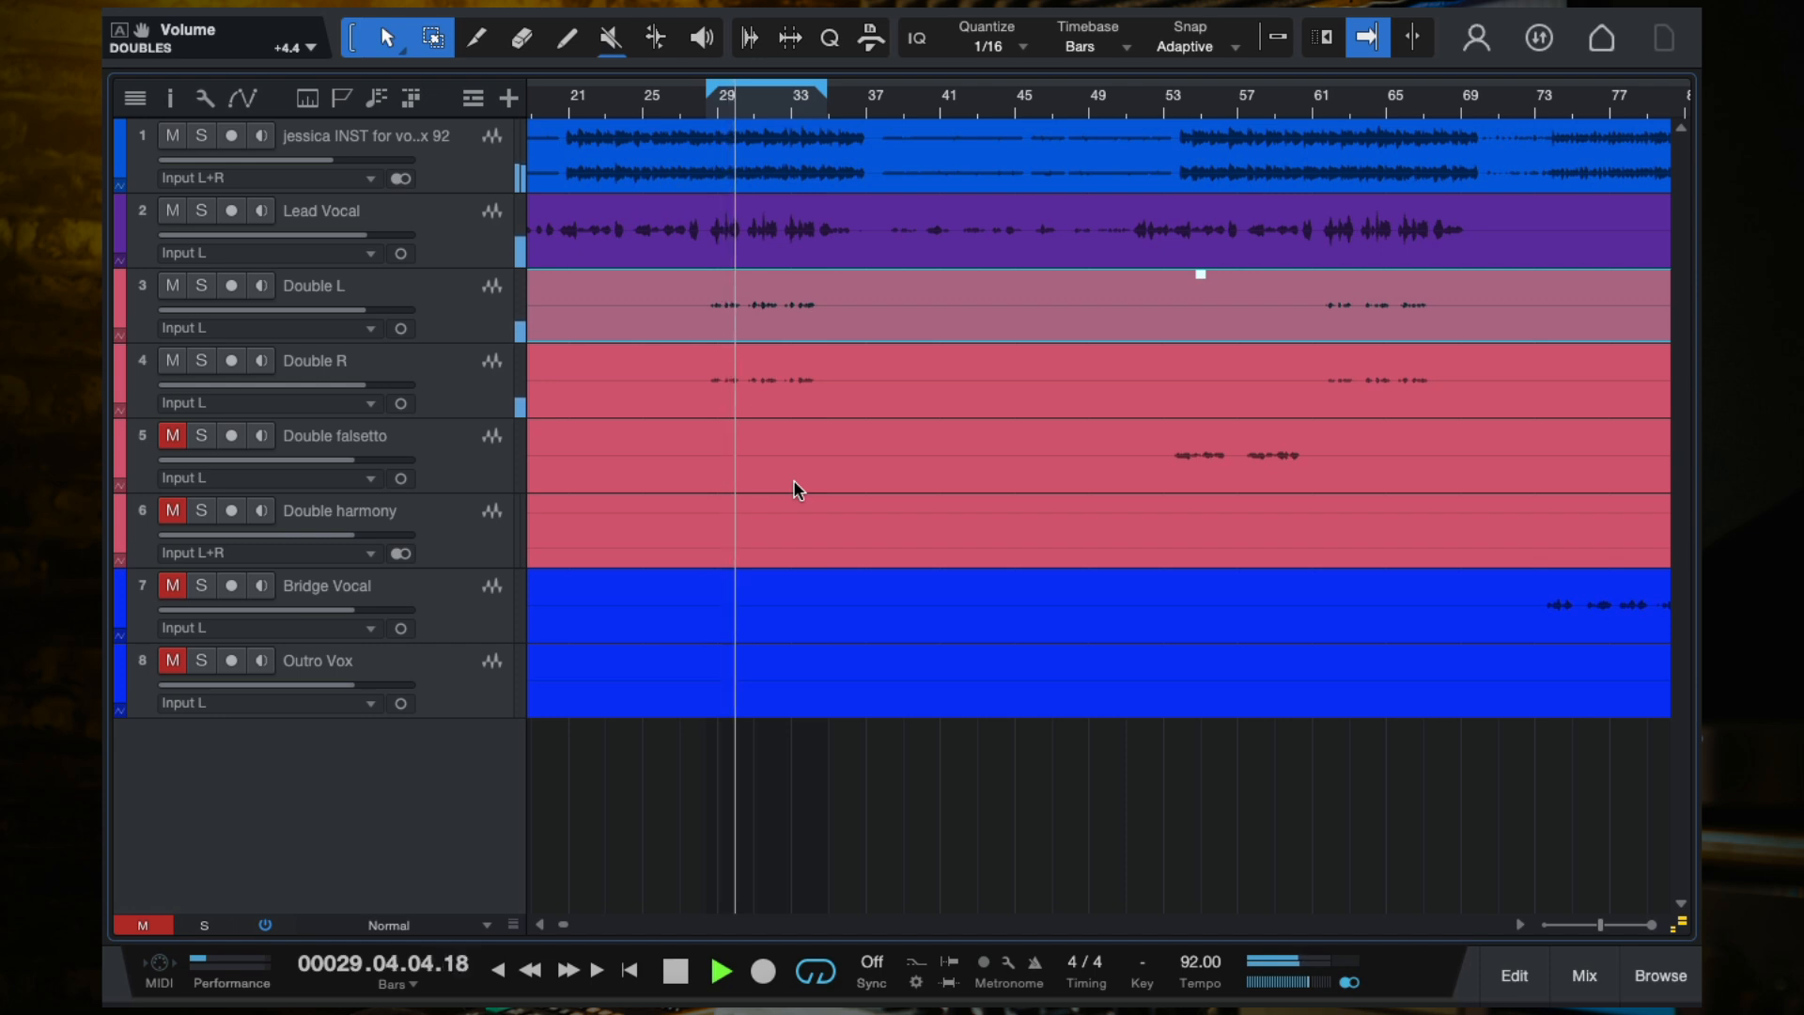
{"action": "key", "text": "space"}
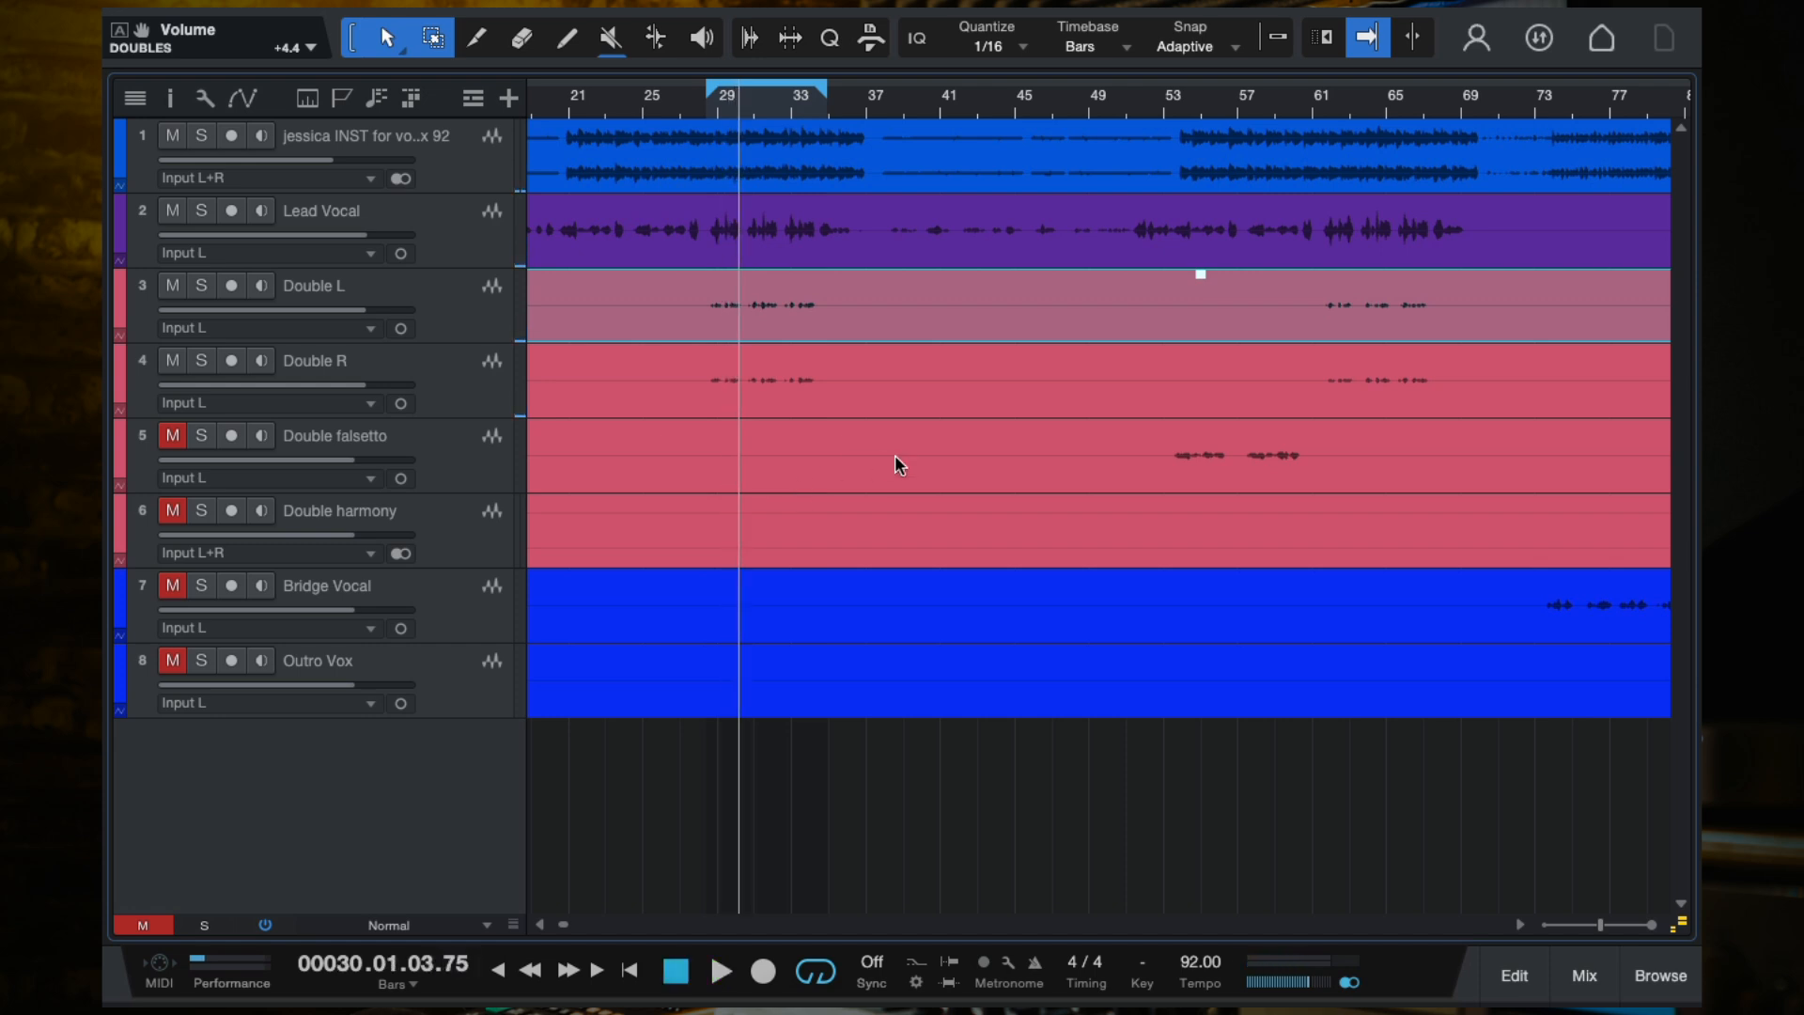
Step: Place the playhead at bar 54 and unmute the Double falsetto track
{"action": "scroll", "coordinate": [913, 448], "scroll_direction": "down", "scroll_amount": 2}
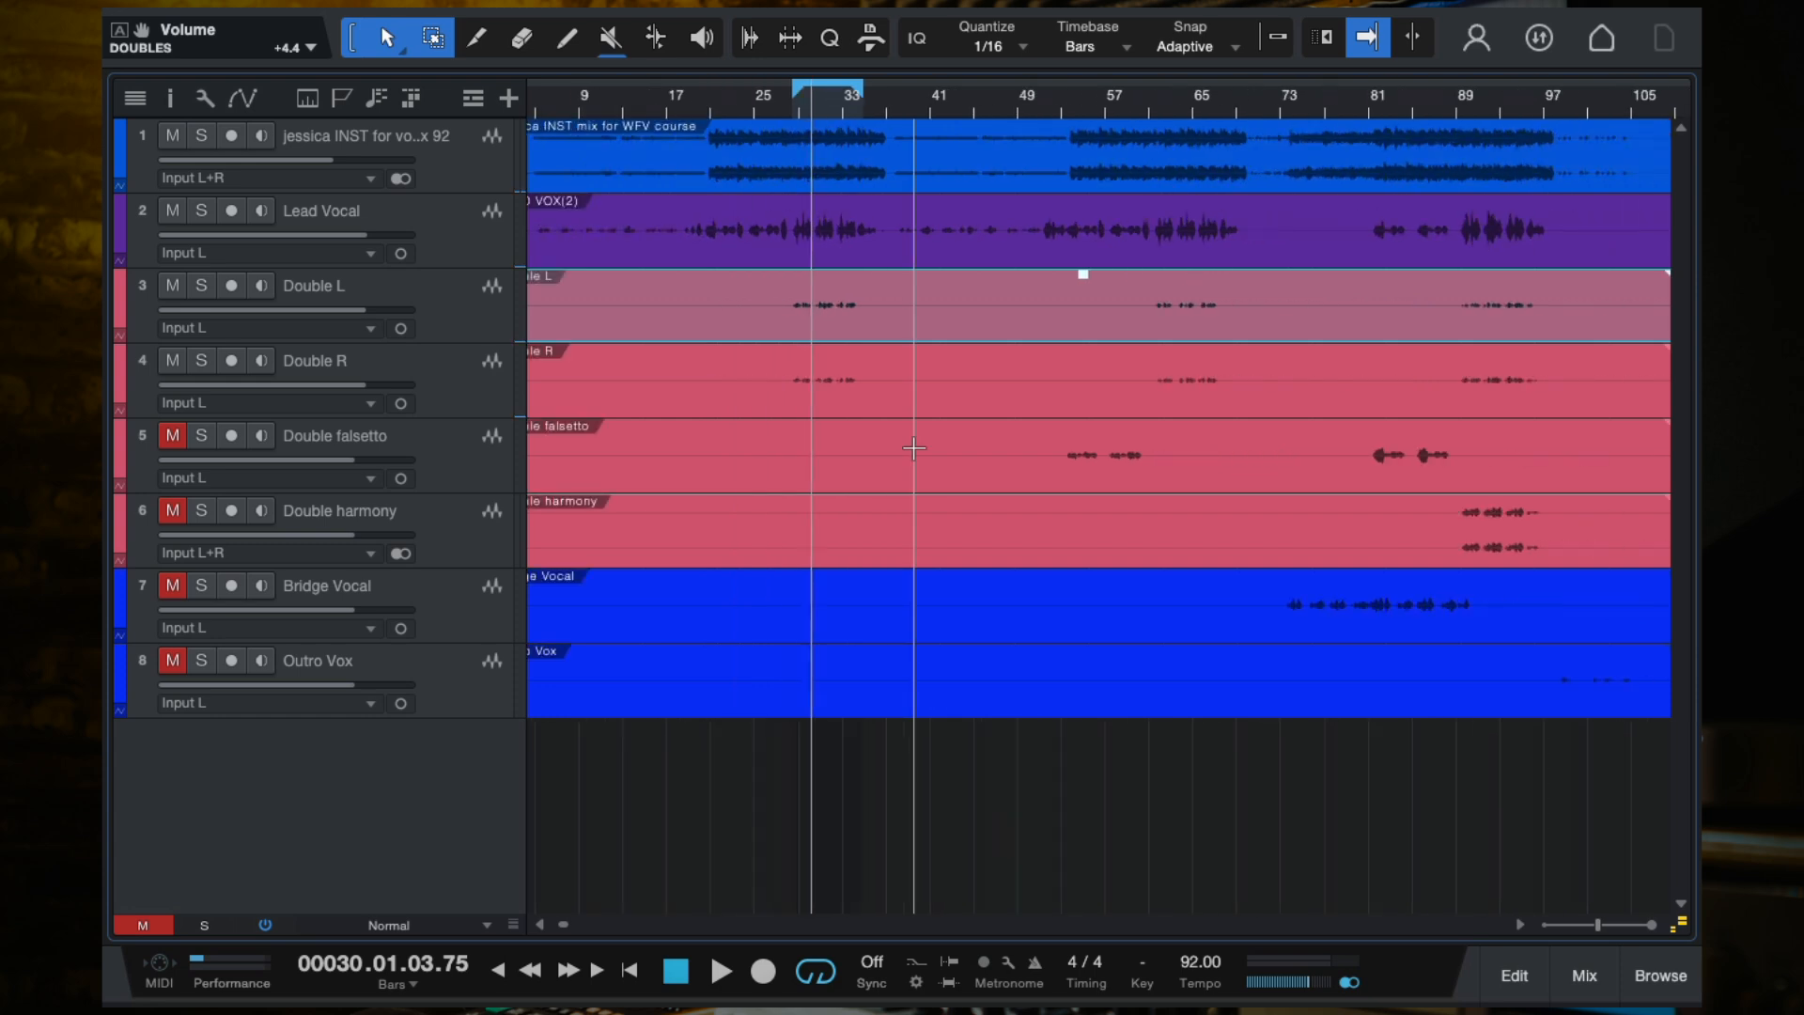
{"action": "scroll", "coordinate": [913, 448], "scroll_direction": "right", "scroll_amount": 2}
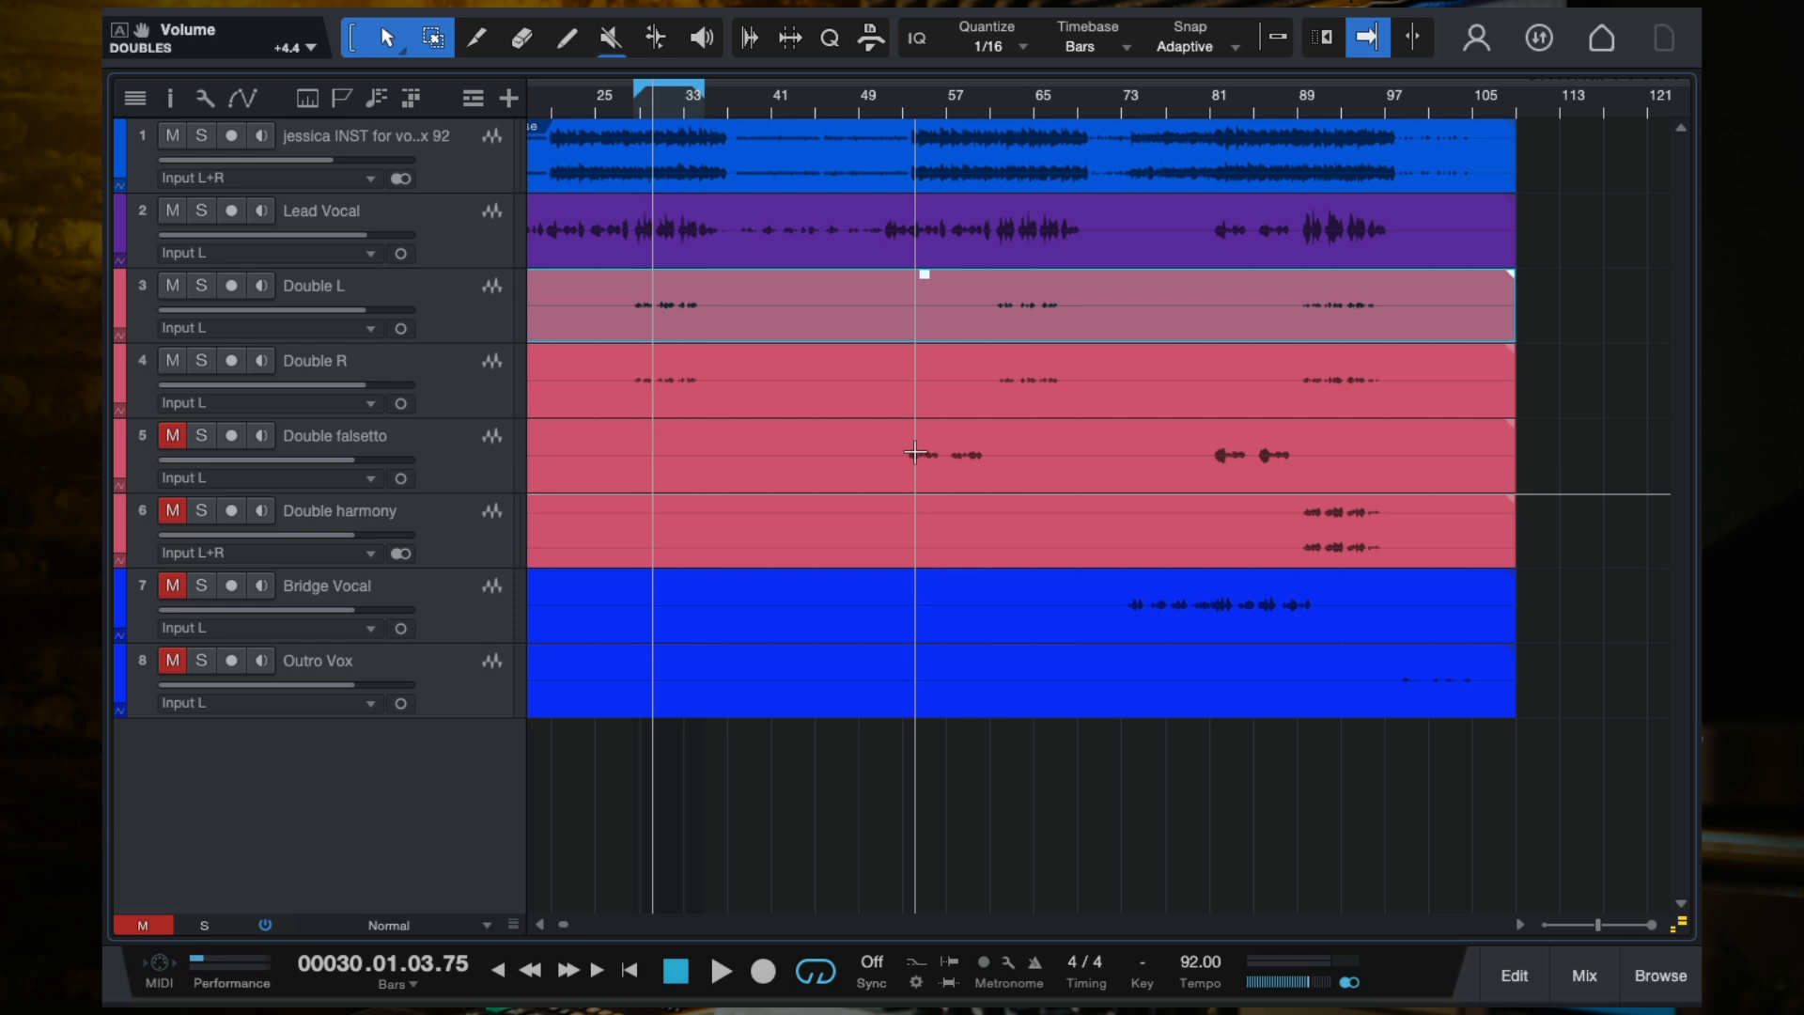
{"action": "left_click", "coordinate": [924, 390]}
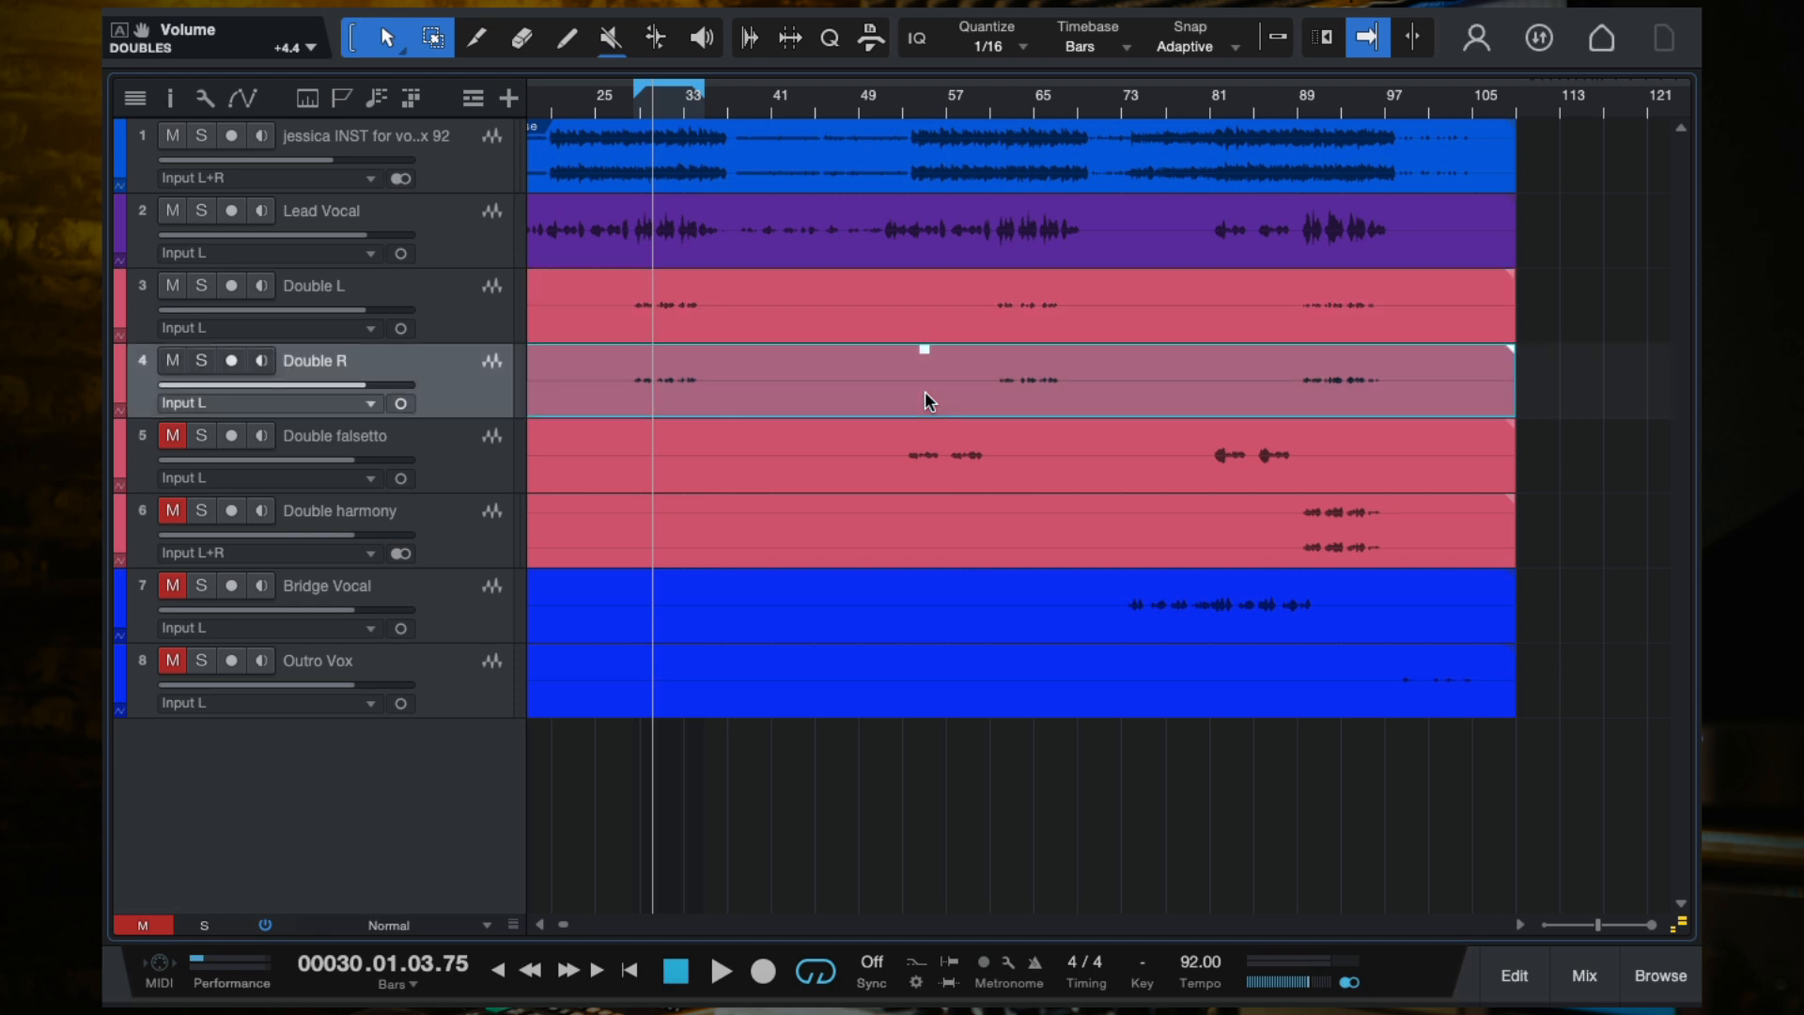
{"action": "left_click", "coordinate": [913, 103]}
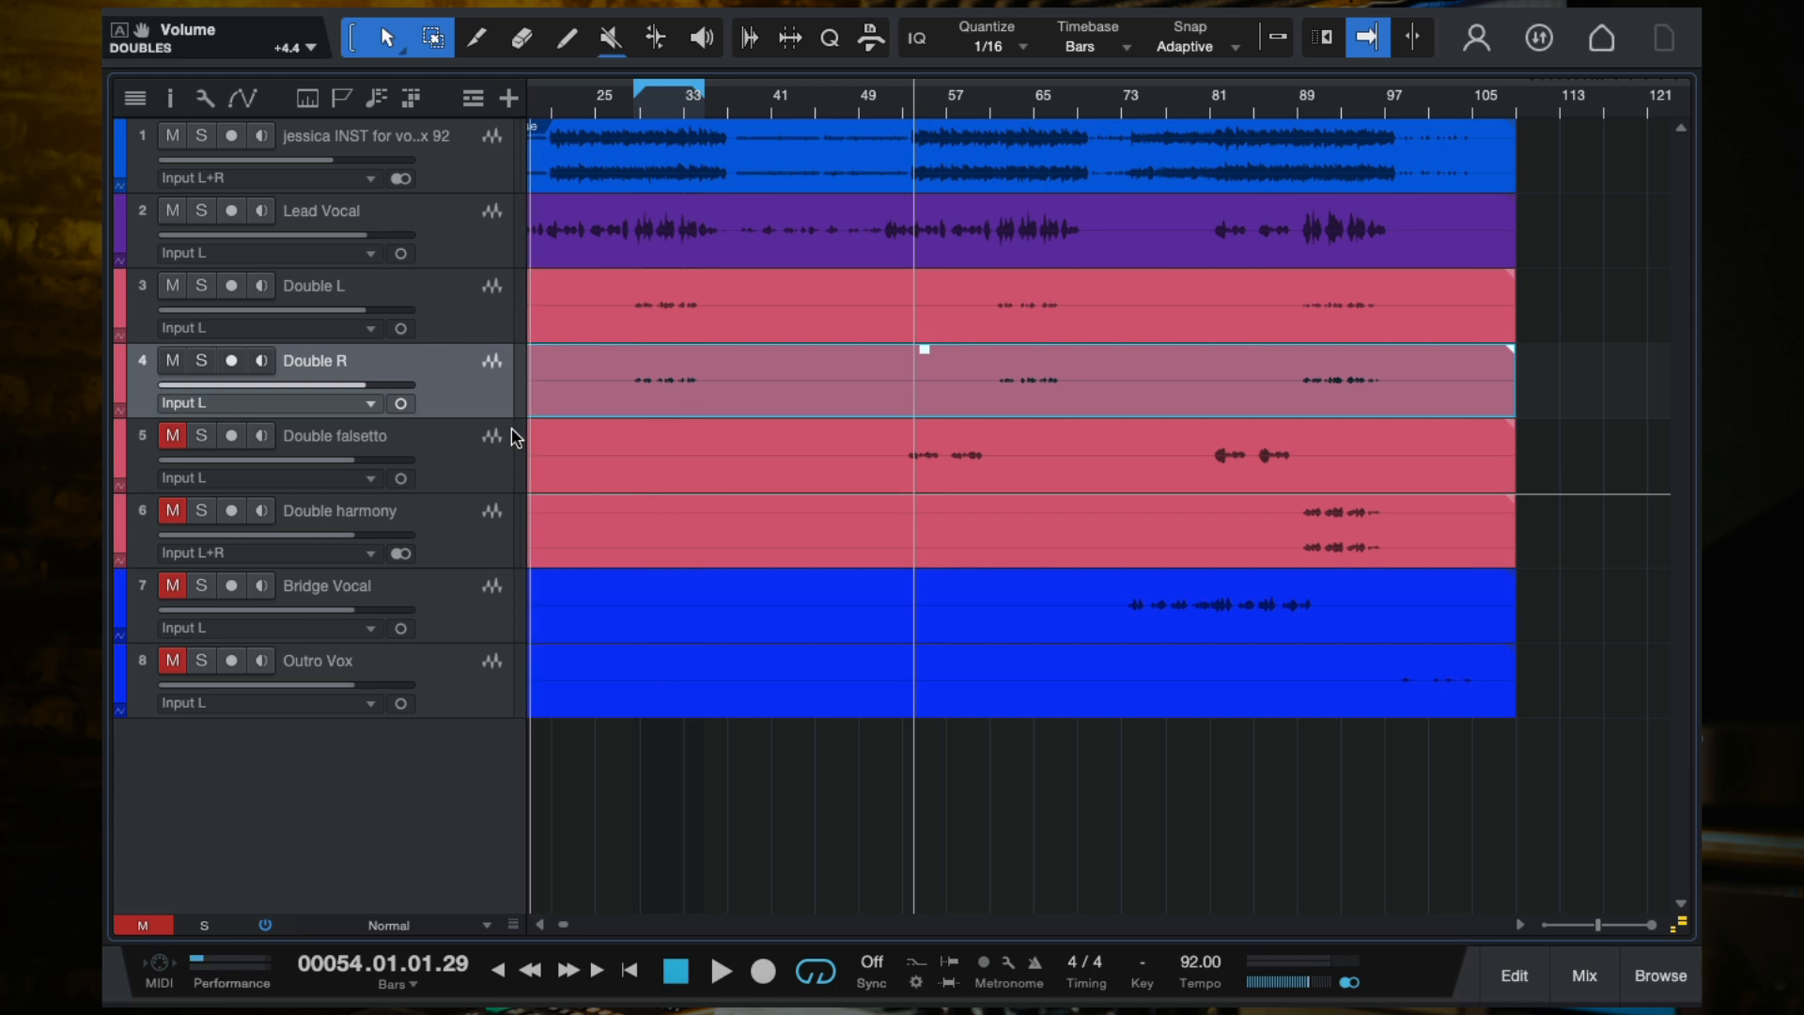
{"action": "left_click", "coordinate": [472, 474]}
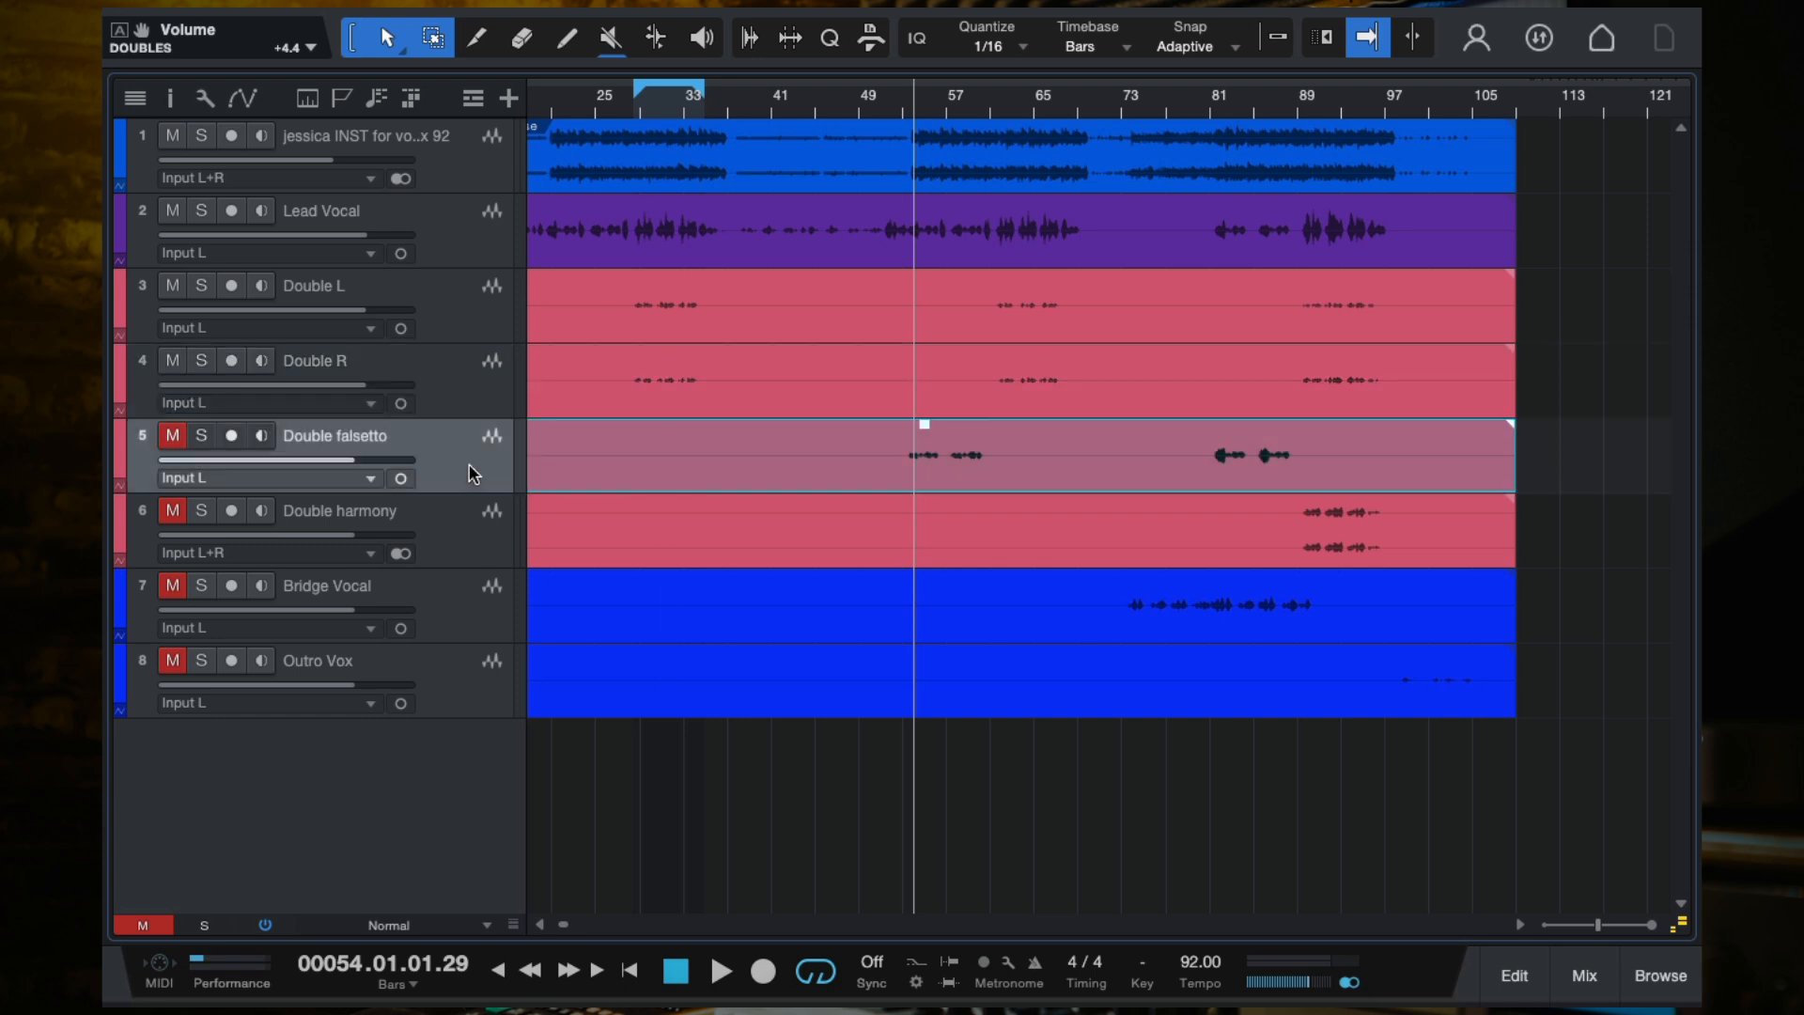
{"action": "left_click", "coordinate": [175, 435]}
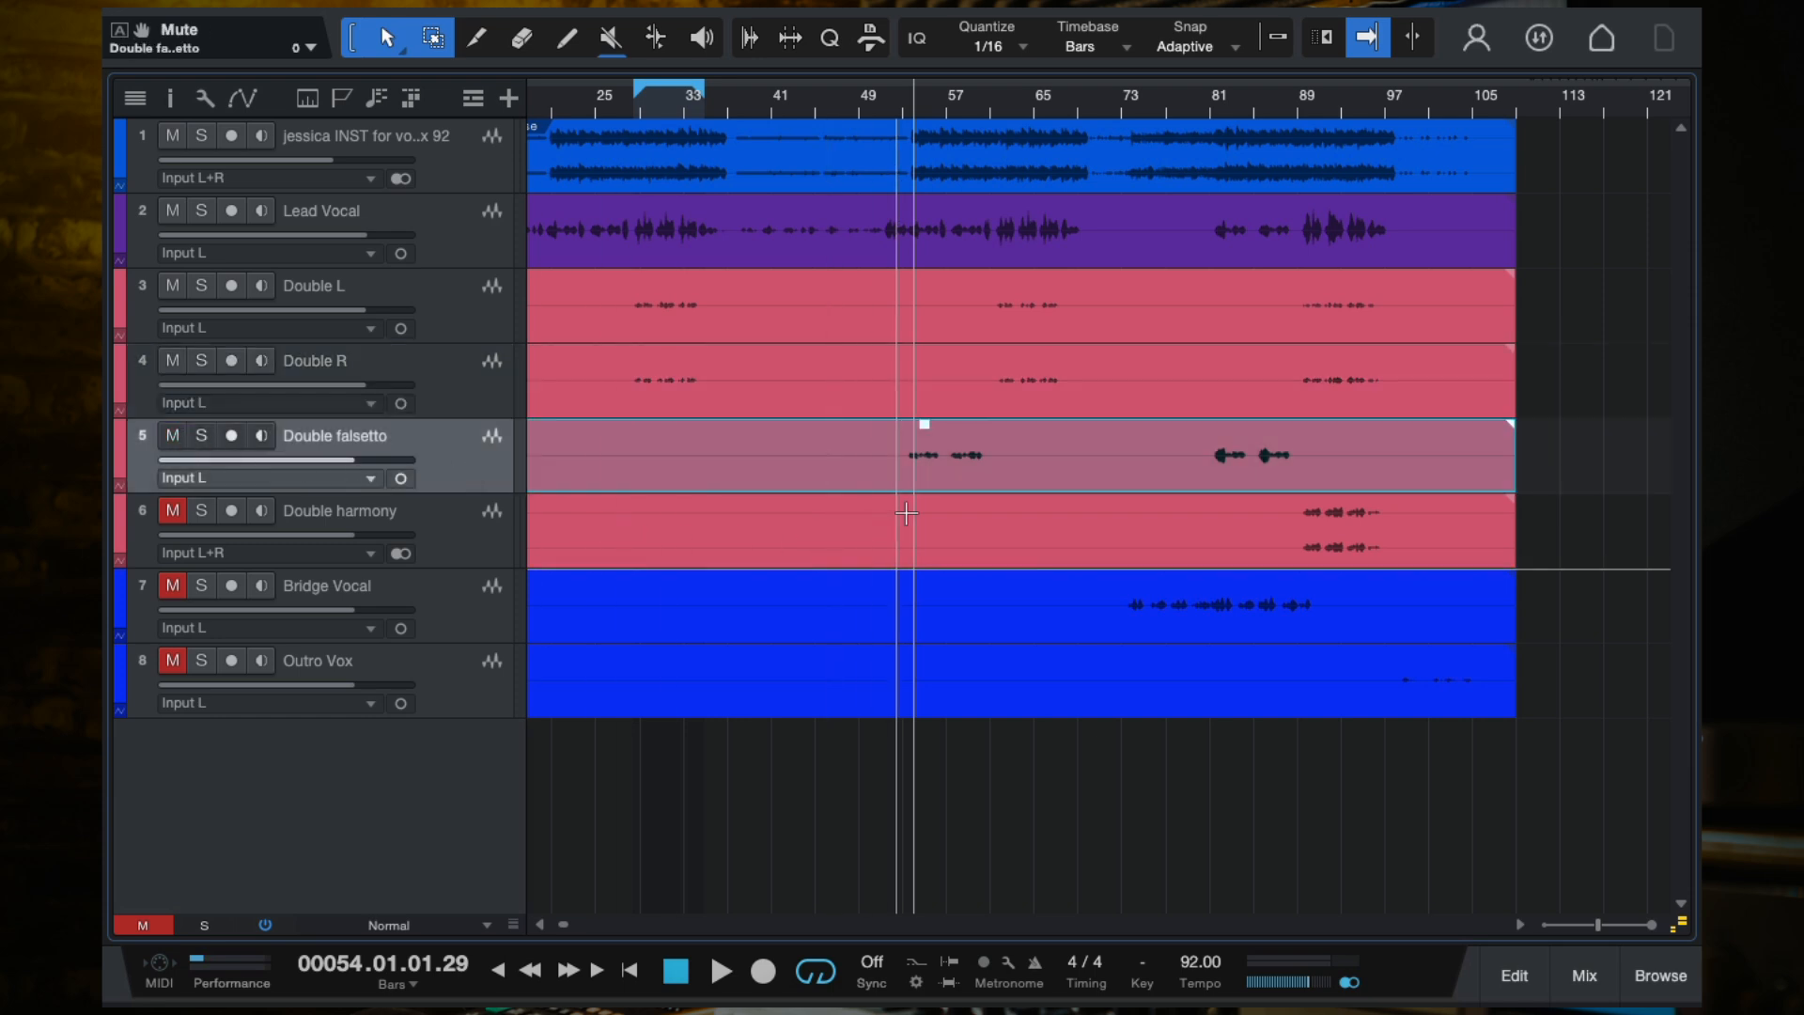
Step: Play from bar 54 and solo the Double falsetto track to hear it alone, stopping after the first phrase
{"action": "key", "text": "space"}
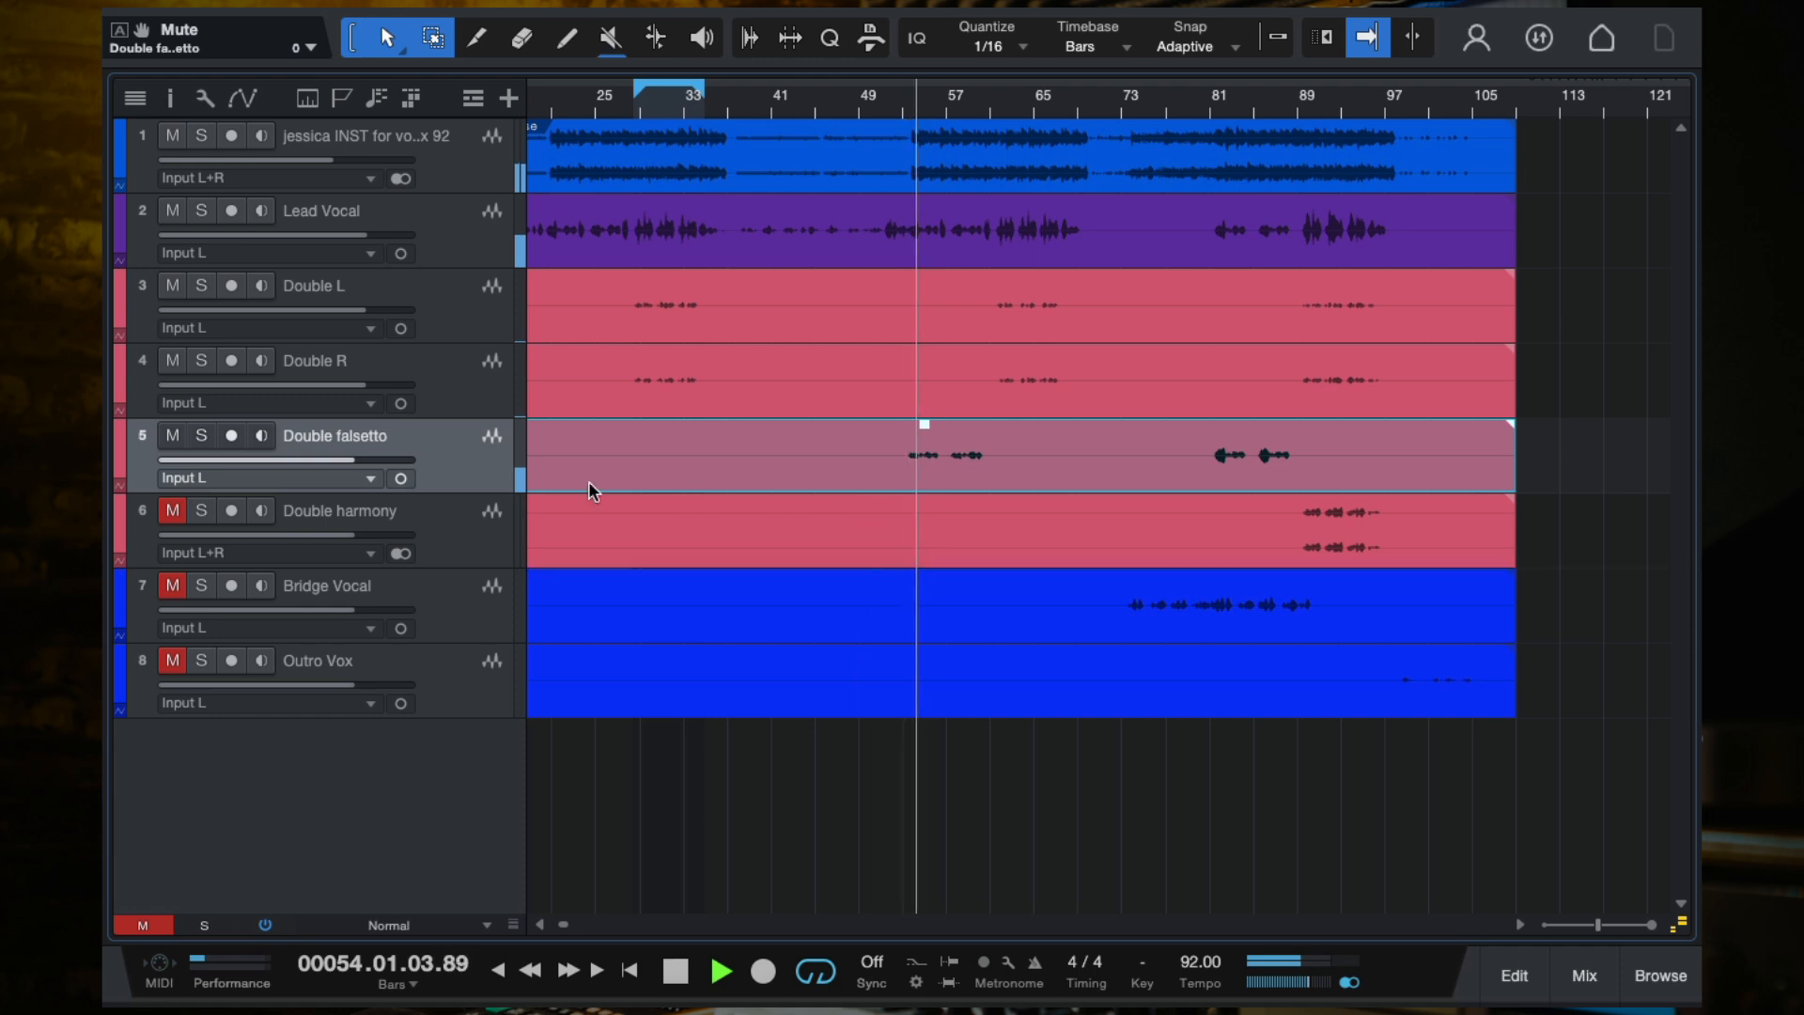
{"action": "key", "text": "s"}
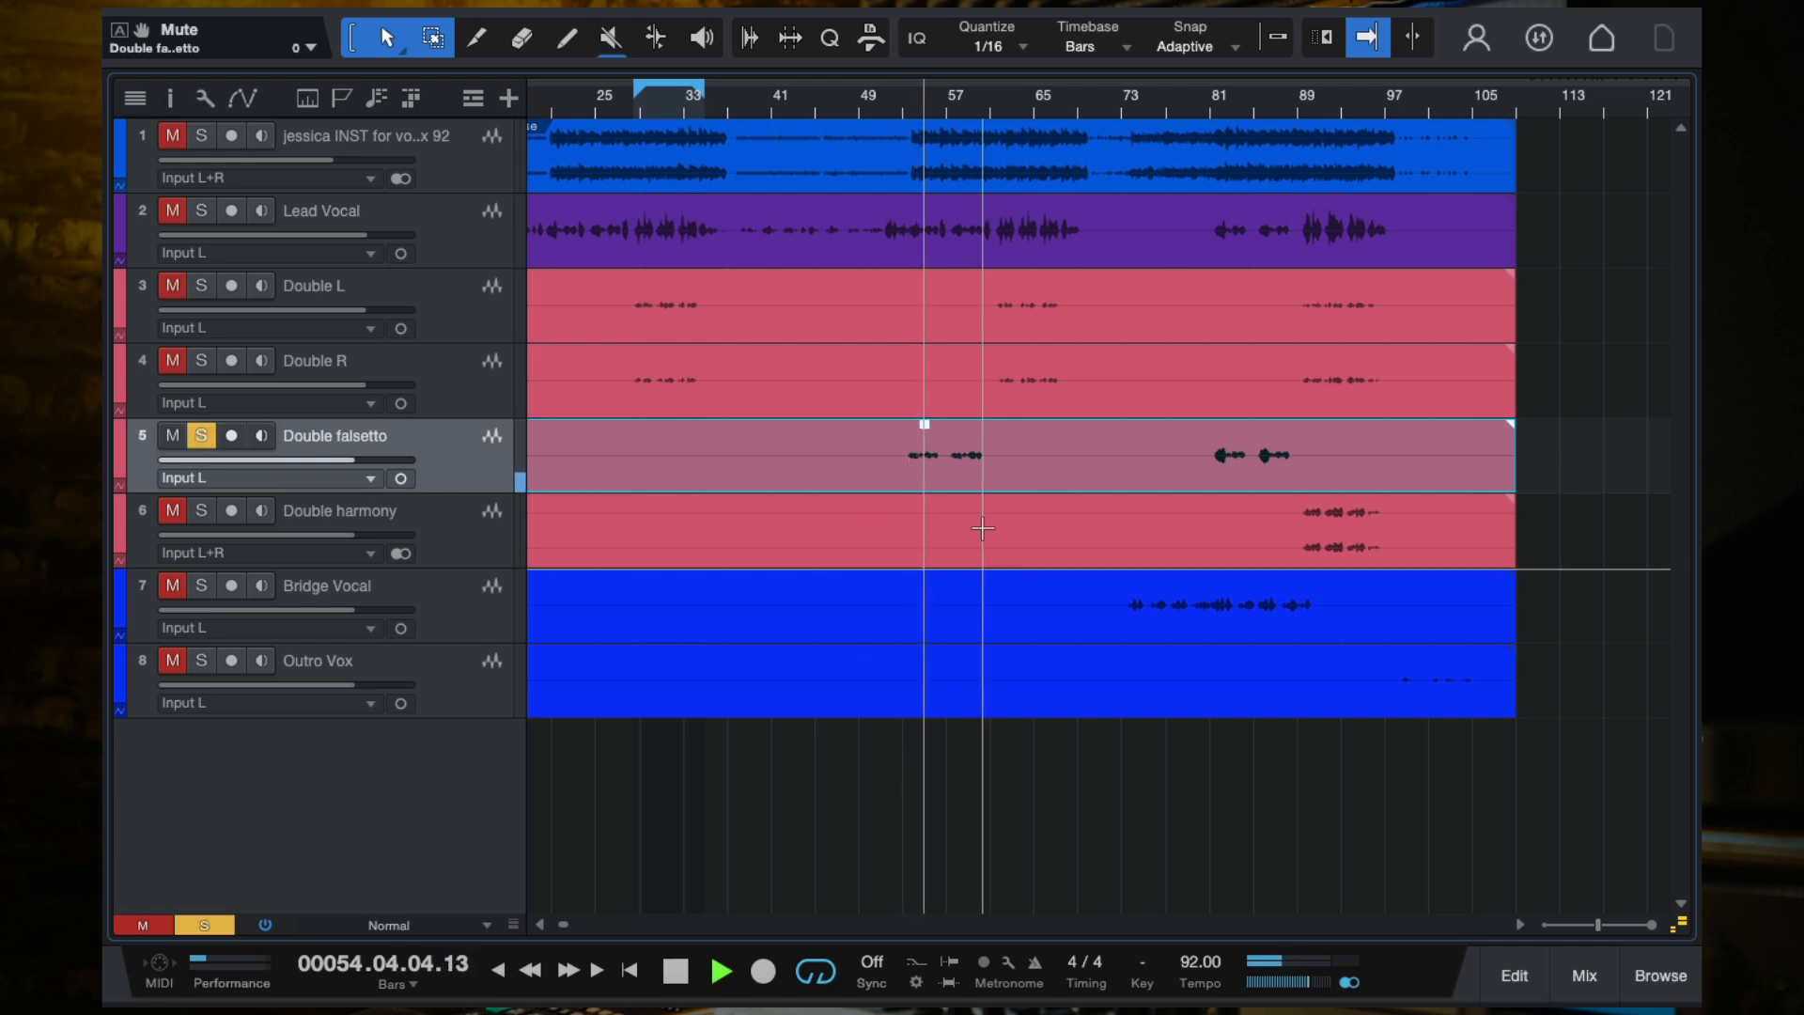
{"action": "scroll", "coordinate": [982, 528], "scroll_direction": "up", "scroll_amount": 5}
{"action": "scroll", "coordinate": [981, 528], "scroll_direction": "down", "scroll_amount": 4}
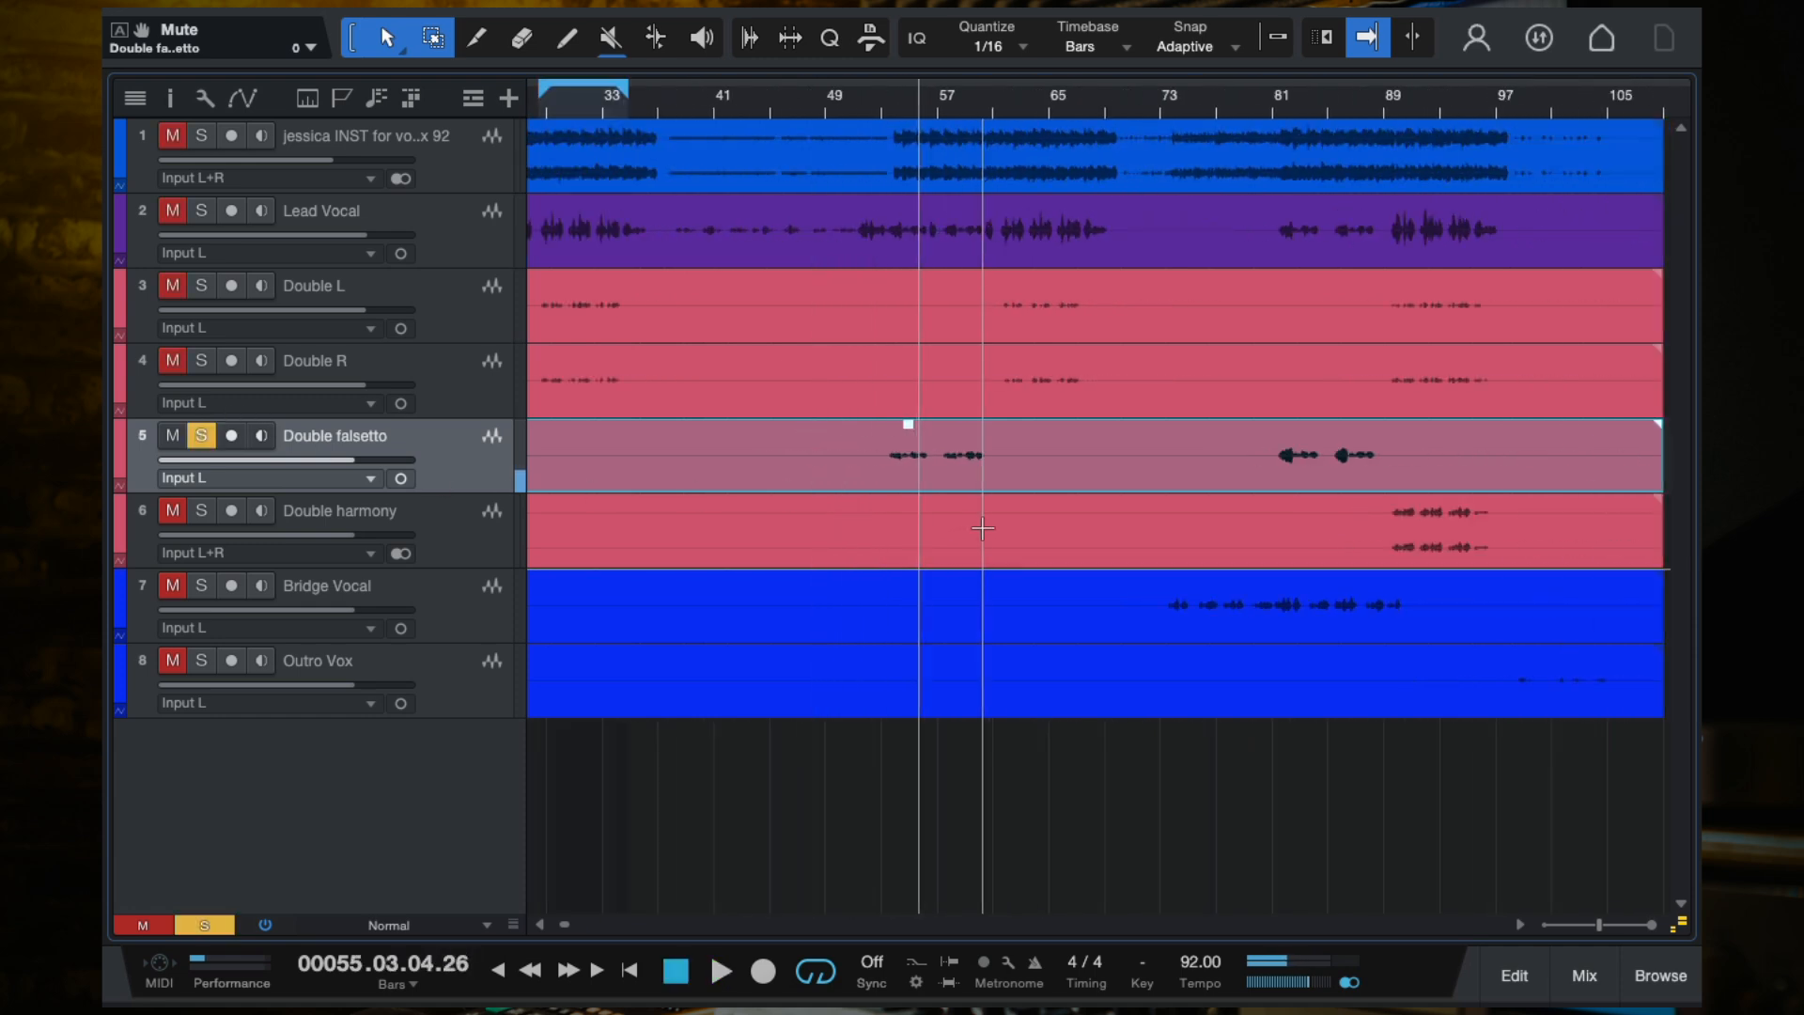
{"action": "key", "text": "space"}
Step: Clear the solo and play the full mix briefly from about bar 22
{"action": "scroll", "coordinate": [982, 528], "scroll_direction": "left", "scroll_amount": 5}
{"action": "scroll", "coordinate": [982, 528], "scroll_direction": "down", "scroll_amount": 4}
{"action": "left_click", "coordinate": [678, 95]}
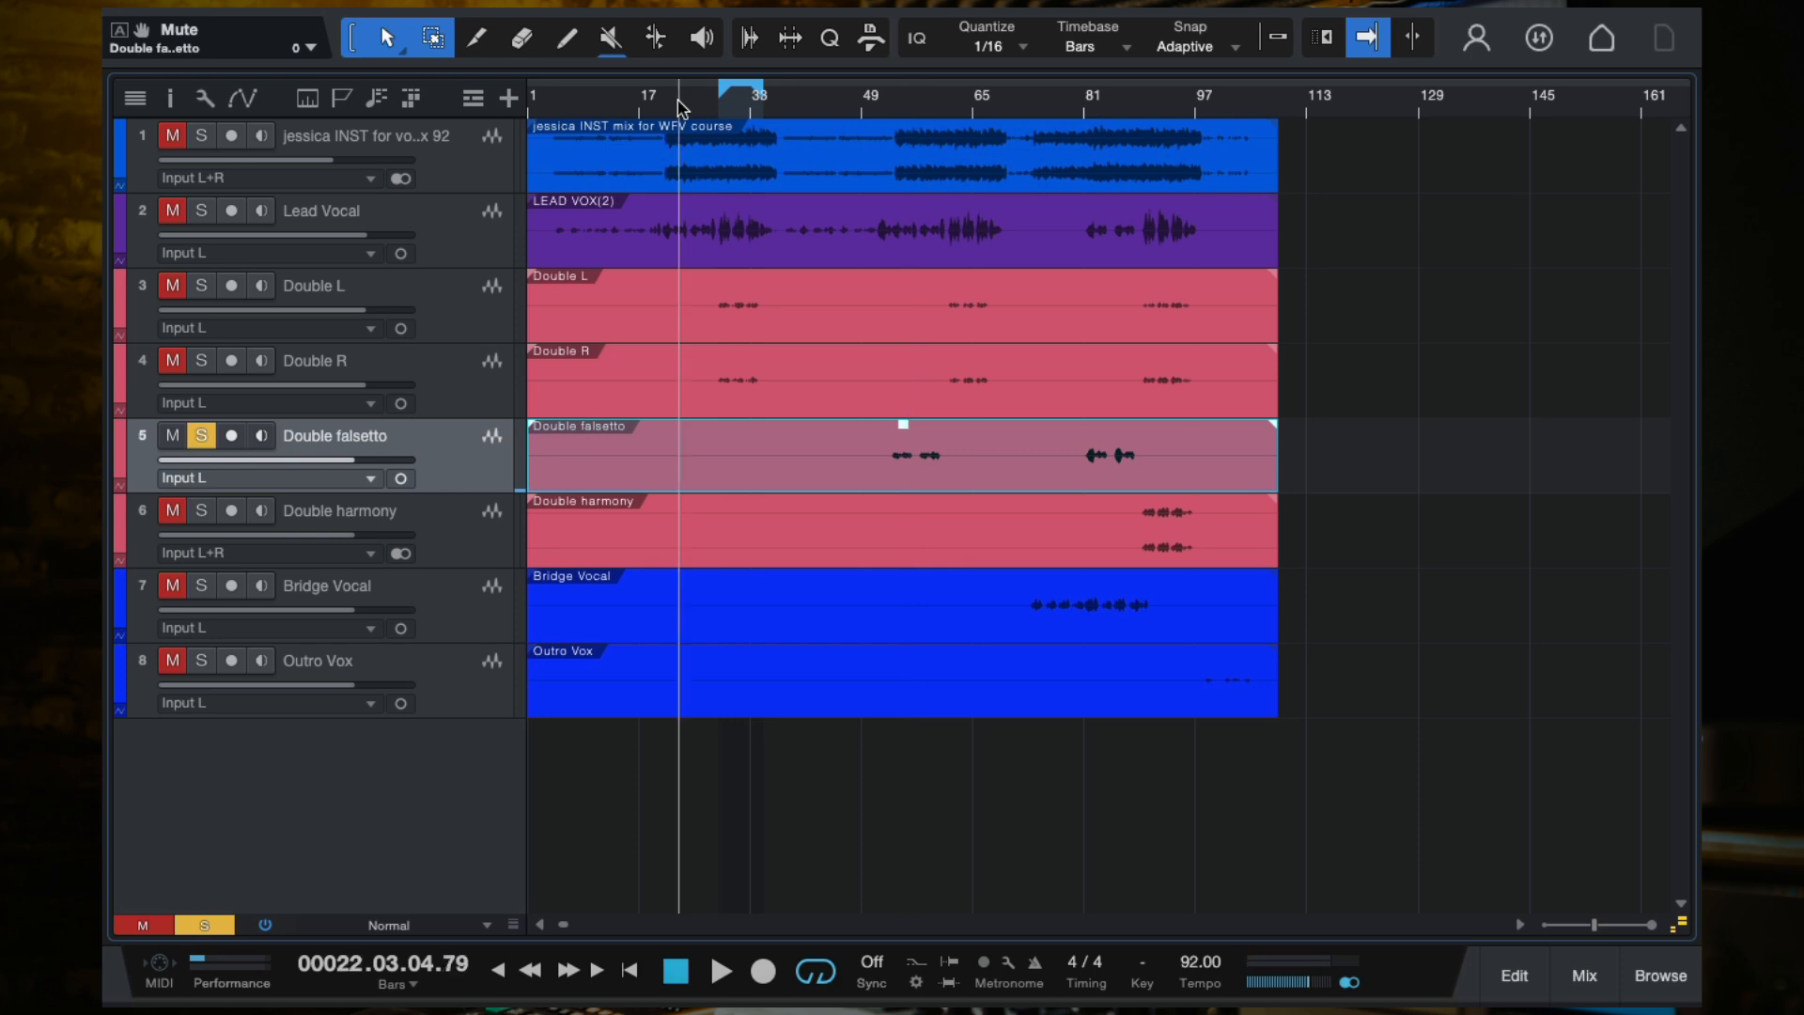
{"action": "left_click", "coordinate": [206, 923]}
{"action": "key", "text": "space"}
{"action": "scroll", "coordinate": [720, 657], "scroll_direction": "up", "scroll_amount": 3}
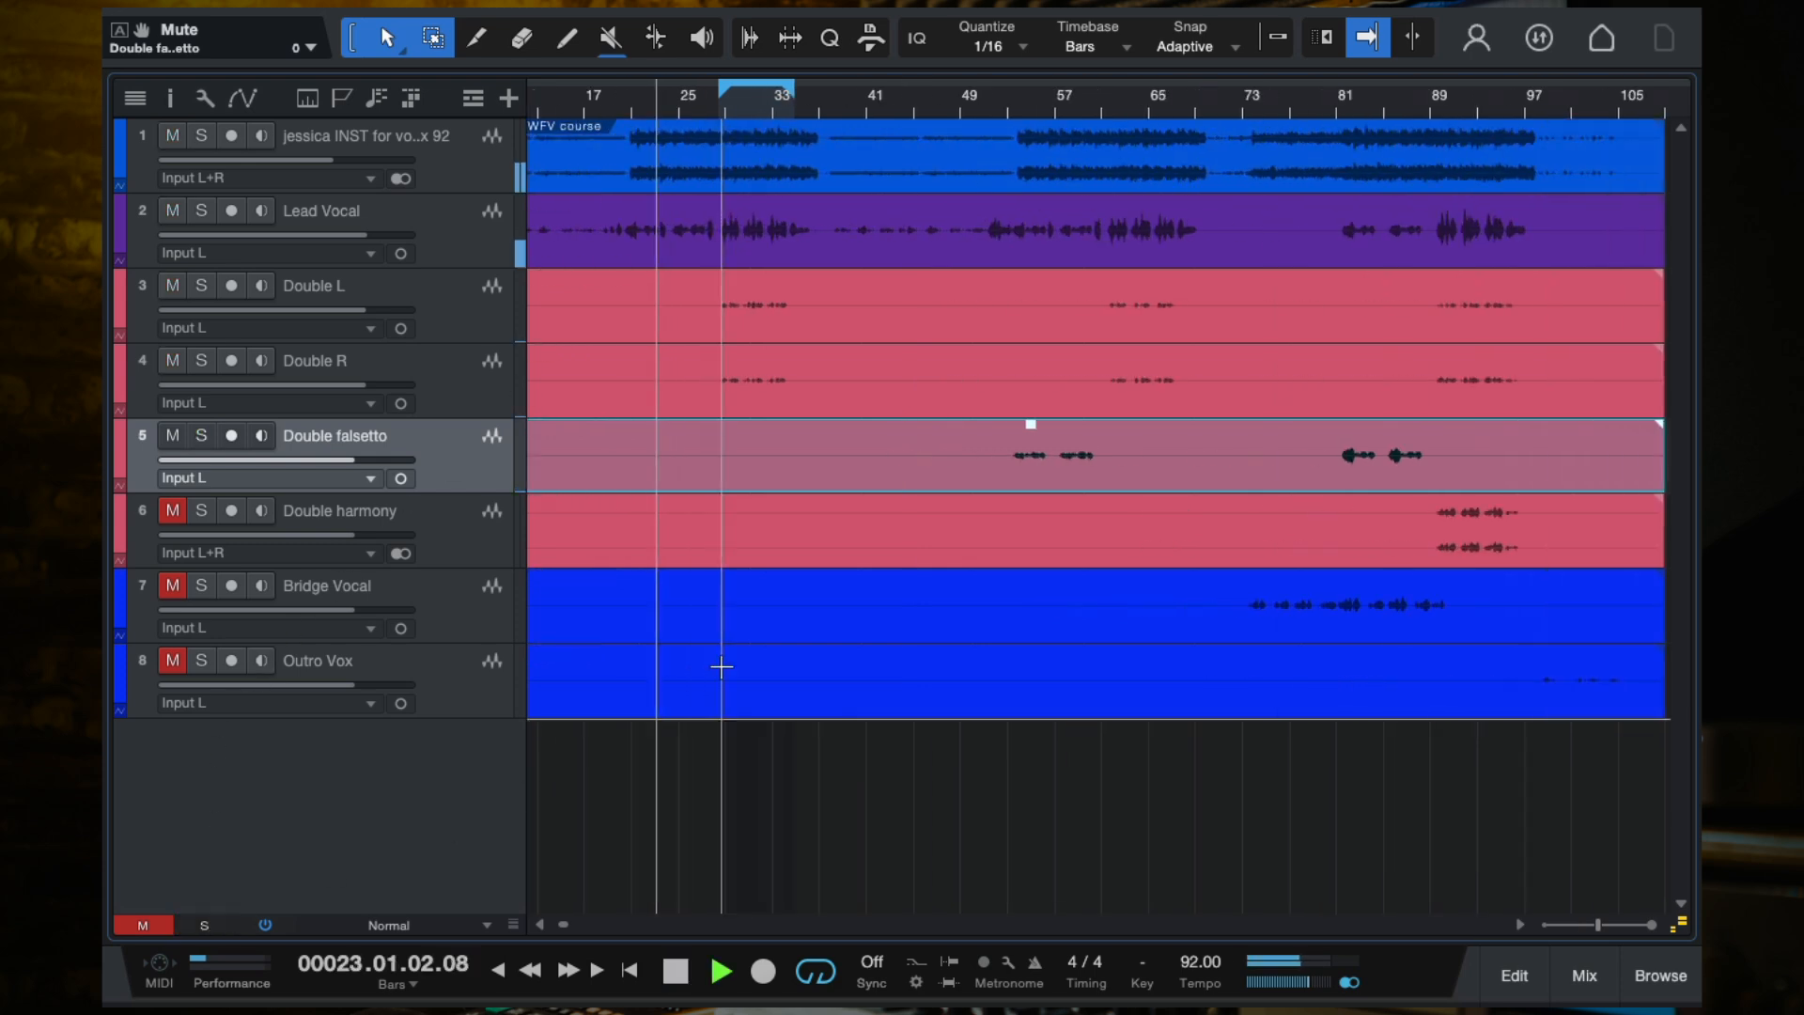
{"action": "scroll", "coordinate": [721, 662], "scroll_direction": "down", "scroll_amount": 1}
{"action": "key", "text": "space"}
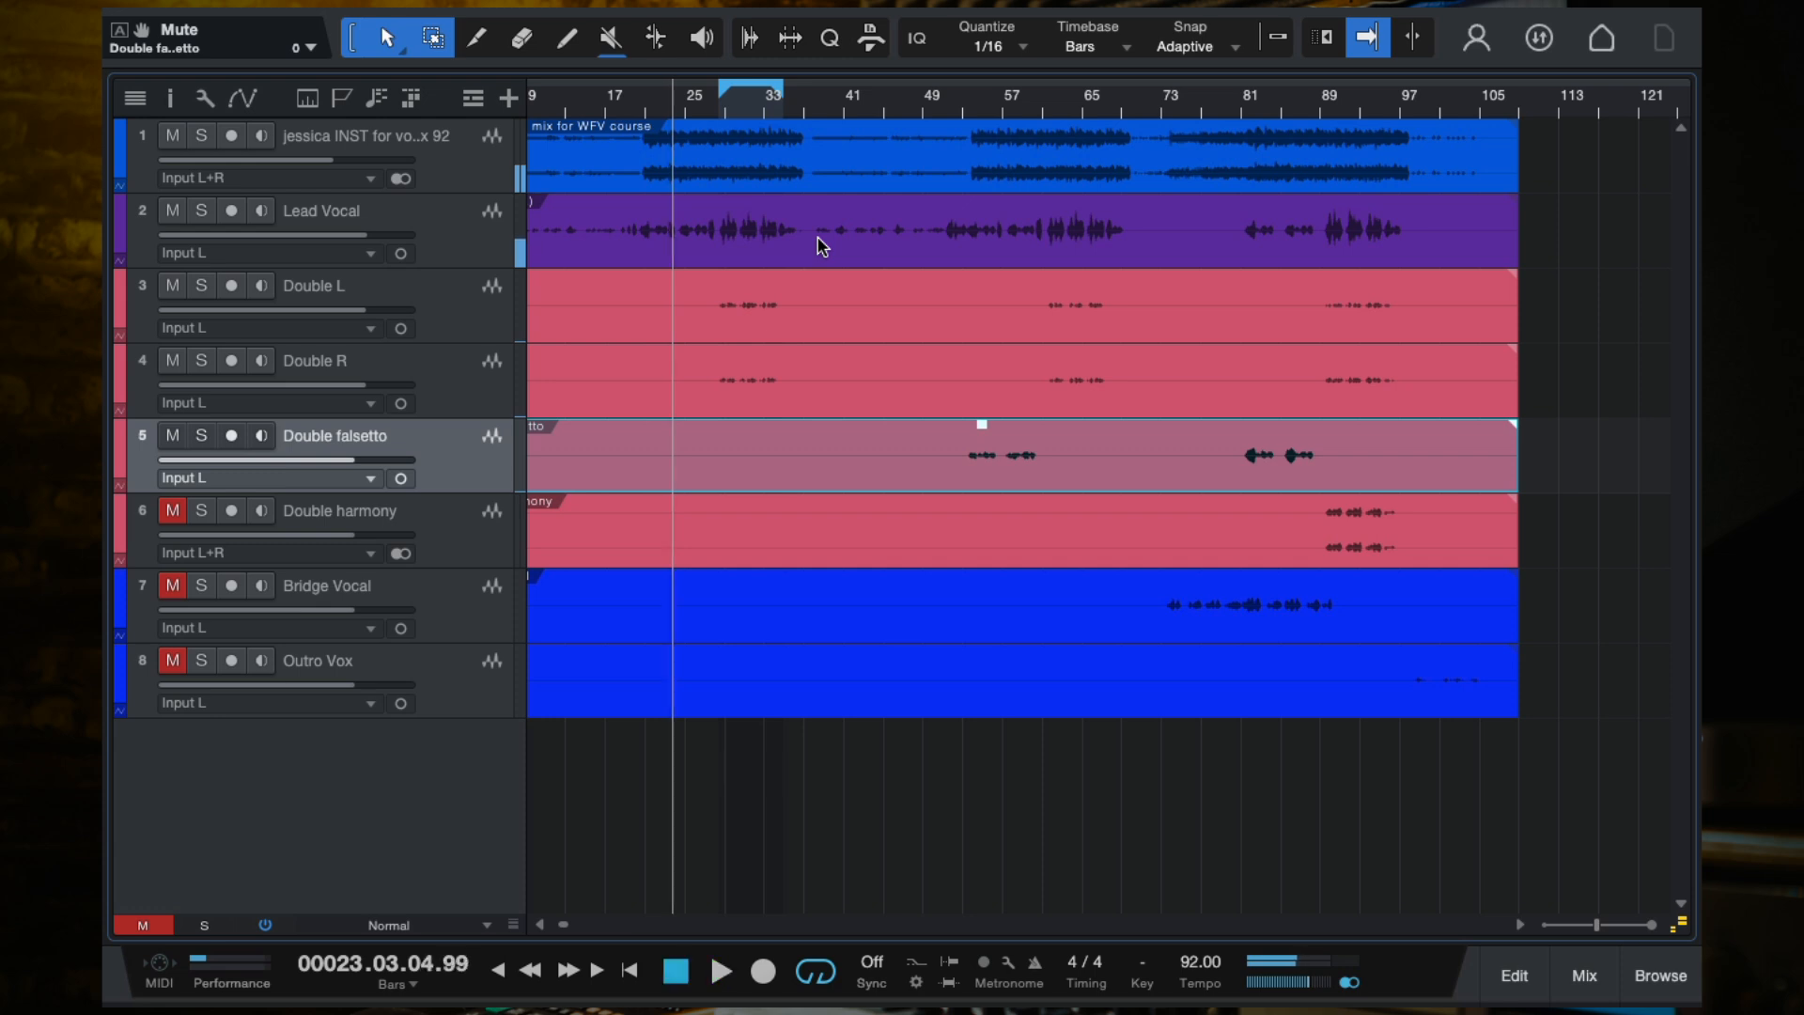
Step: Play the mix from bar 28 to hear the Double L and Double R parts again
{"action": "left_click", "coordinate": [717, 108]}
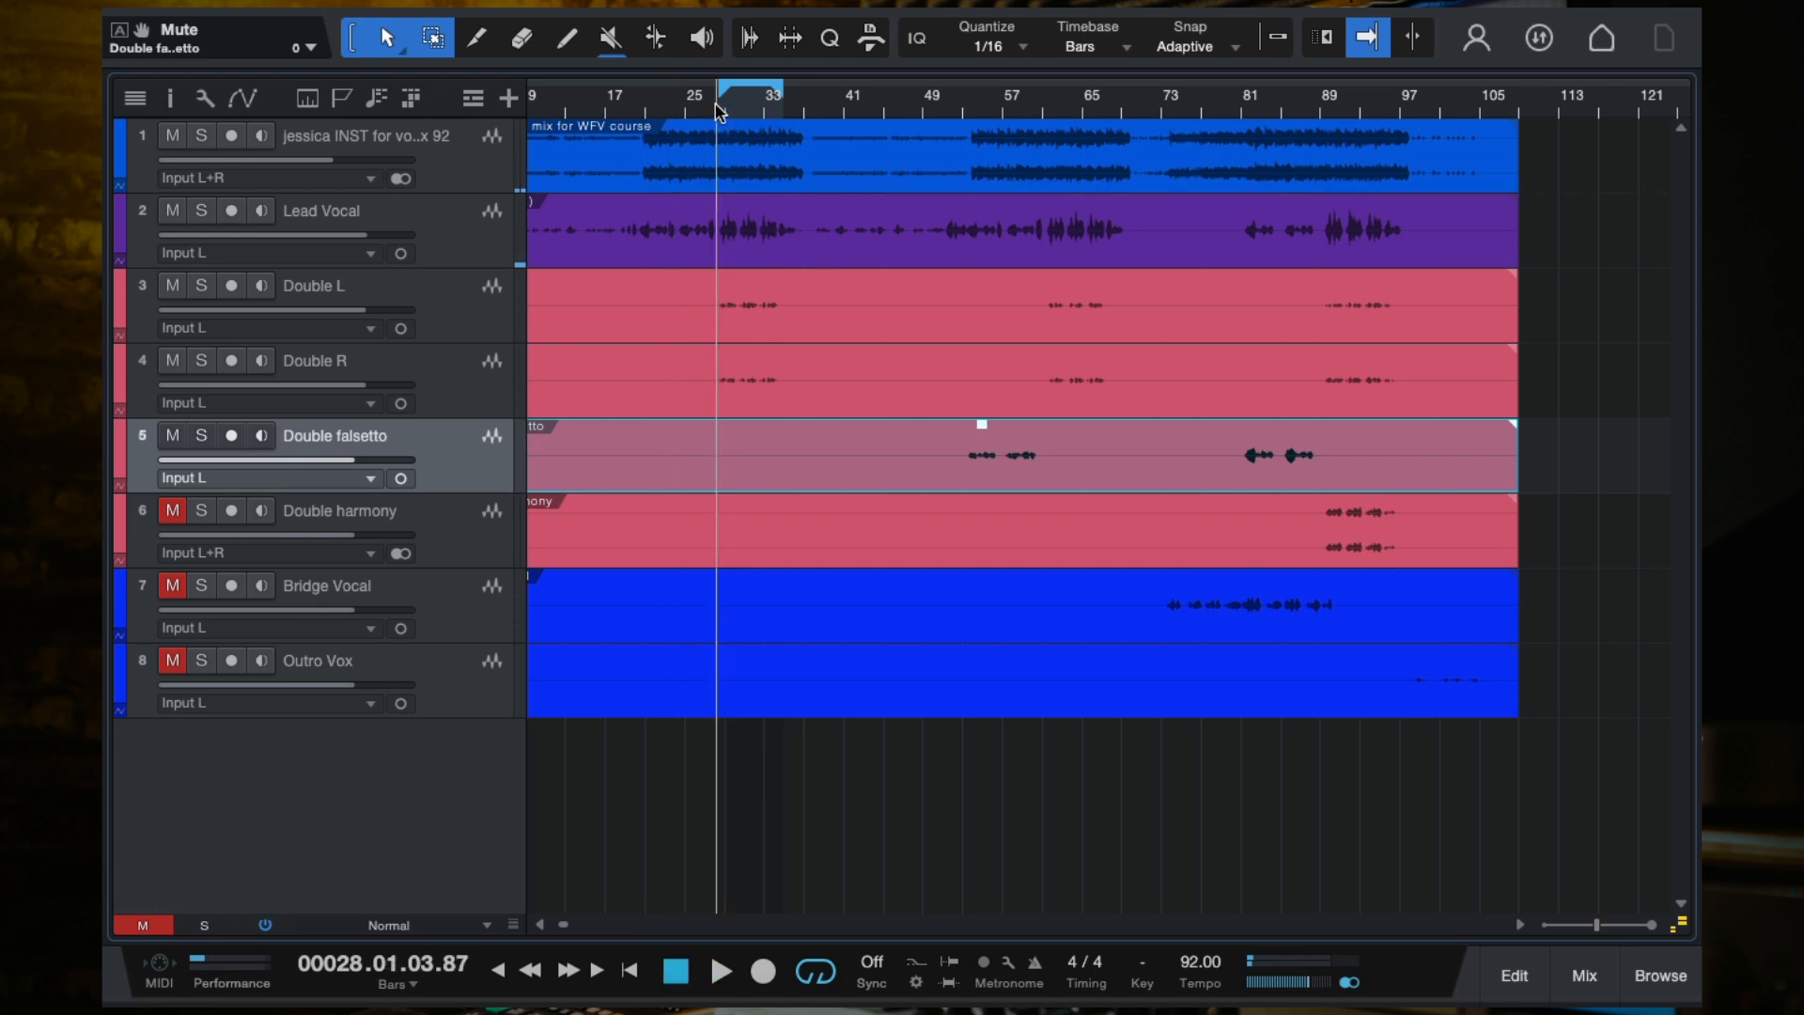
{"action": "key", "text": "space"}
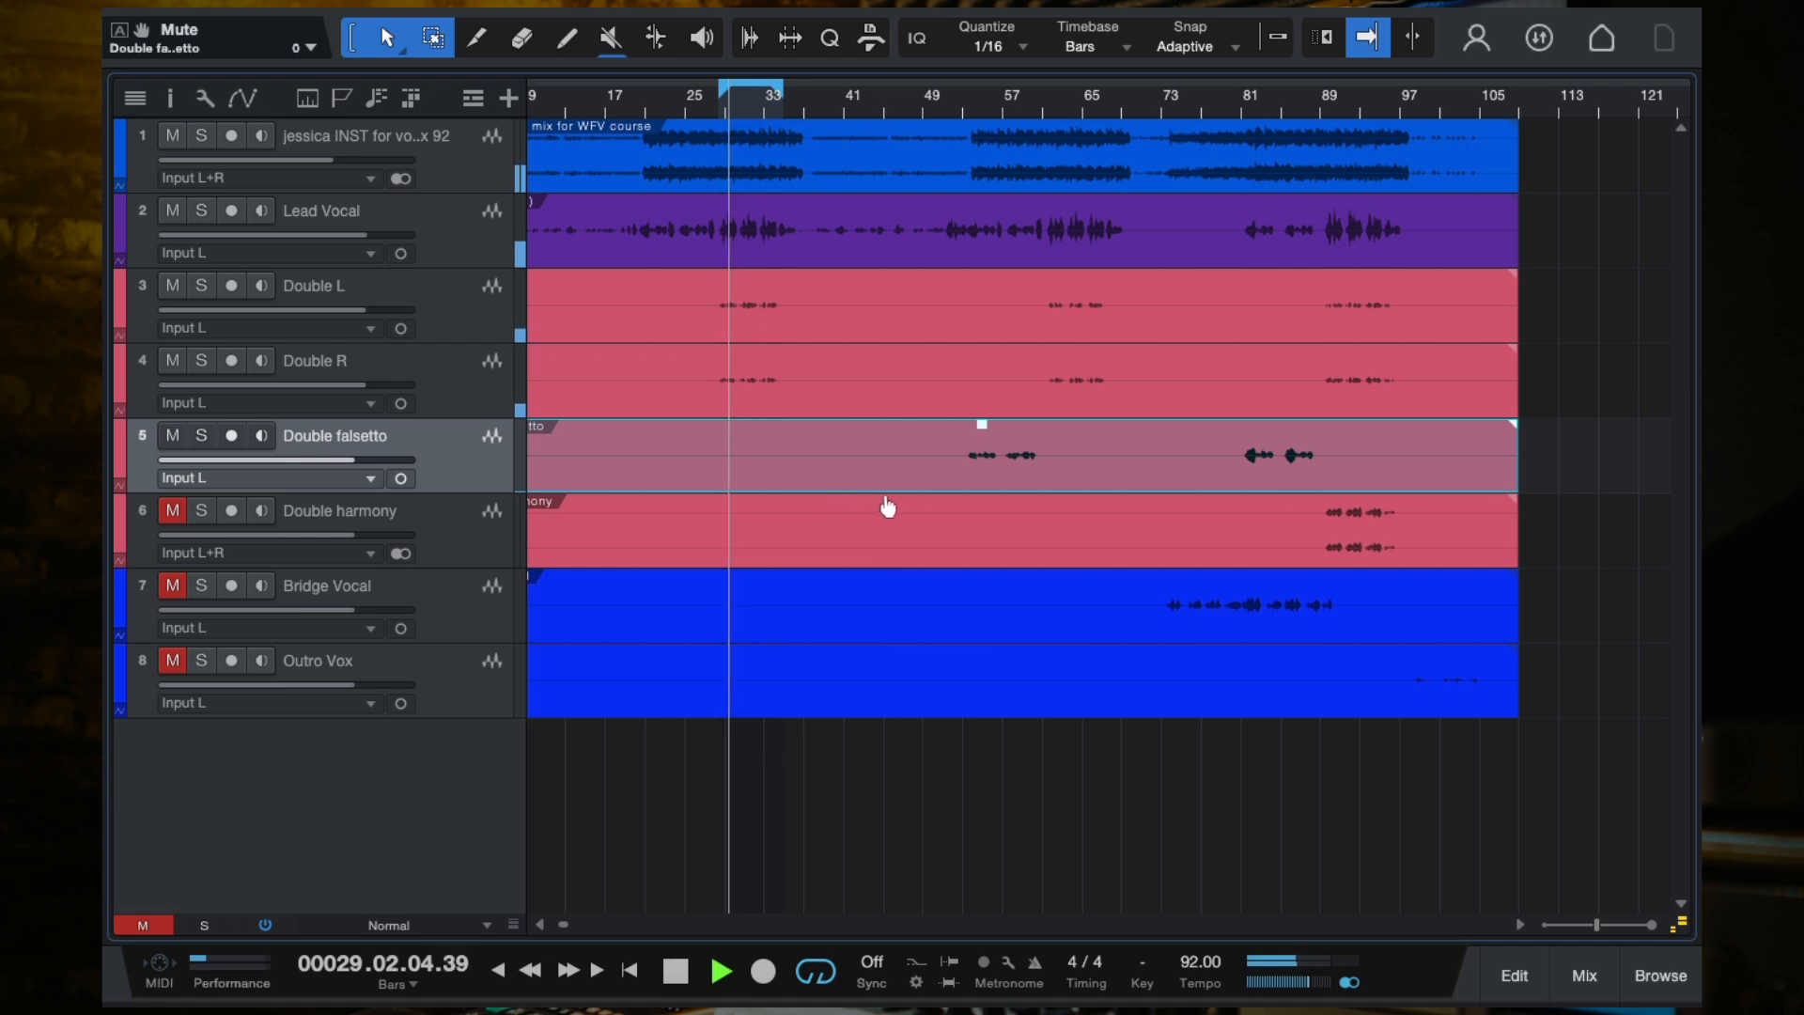
{"action": "key", "text": "space"}
Step: Play from bar 53 and compare the Double falsetto soloed and within the full mix
{"action": "left_click", "coordinate": [970, 108]}
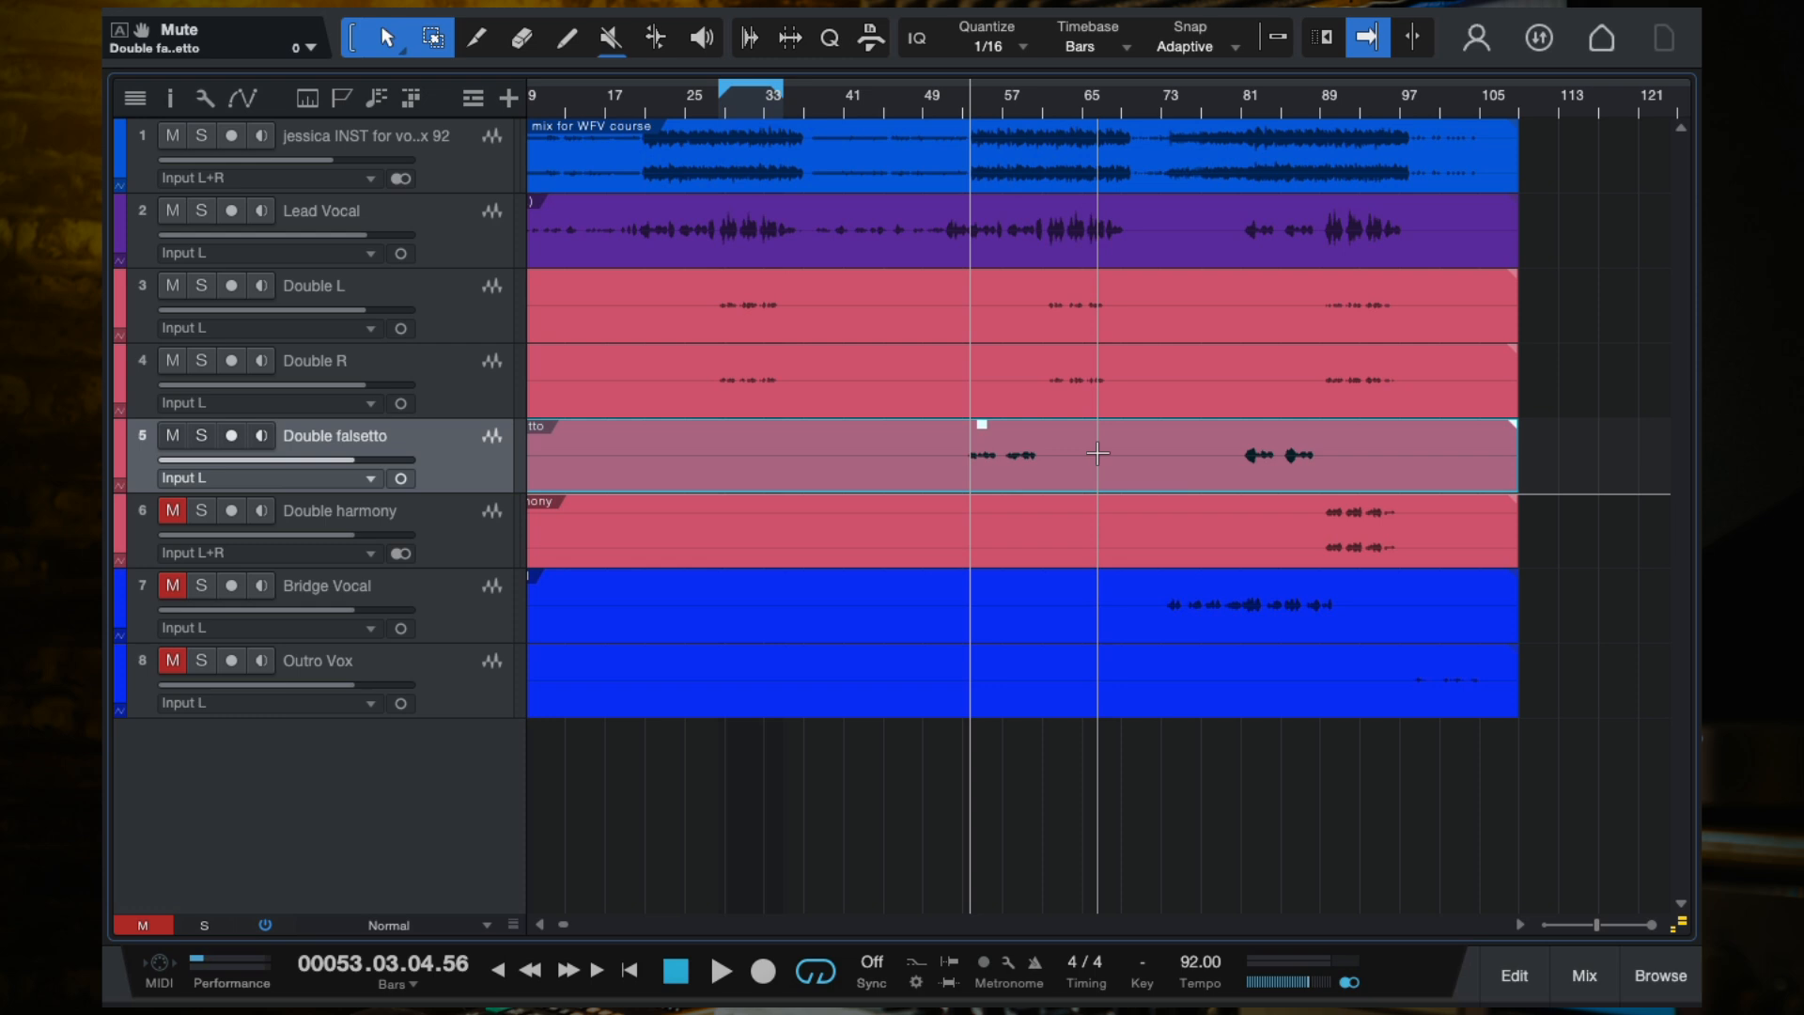
{"action": "key", "text": "space"}
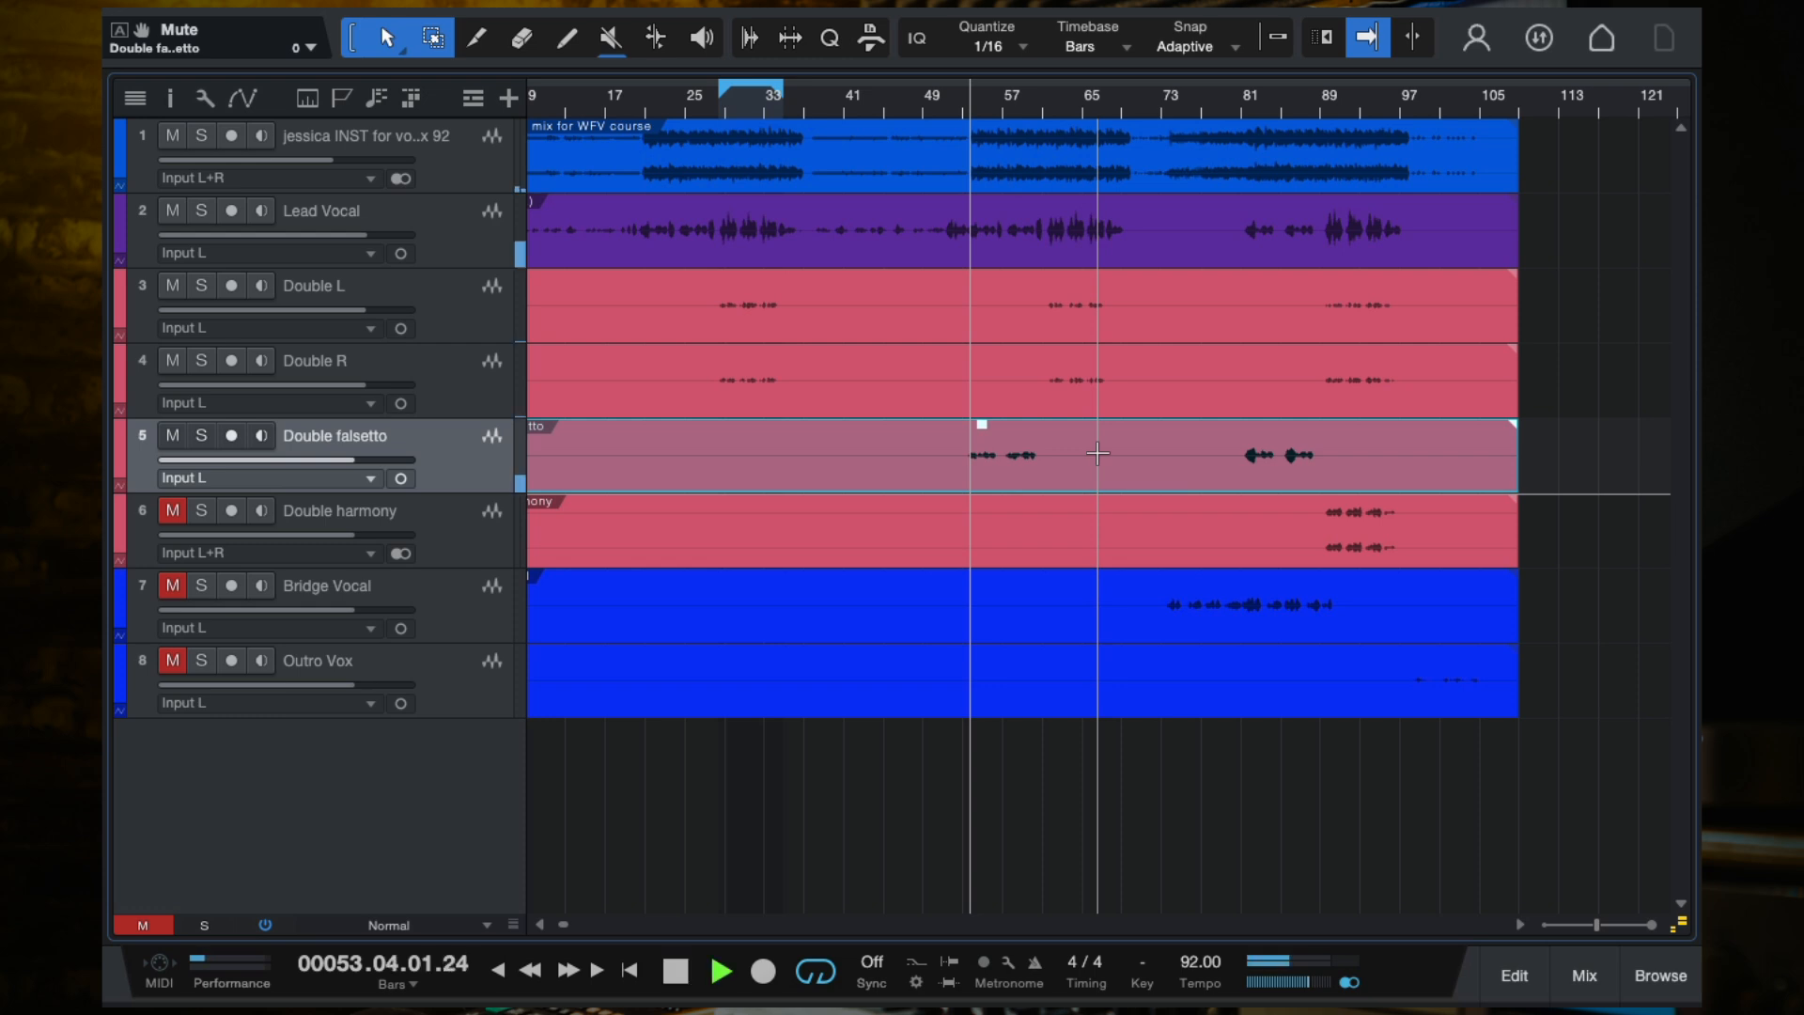
{"action": "left_click", "coordinate": [201, 435]}
{"action": "left_click", "coordinate": [205, 434]}
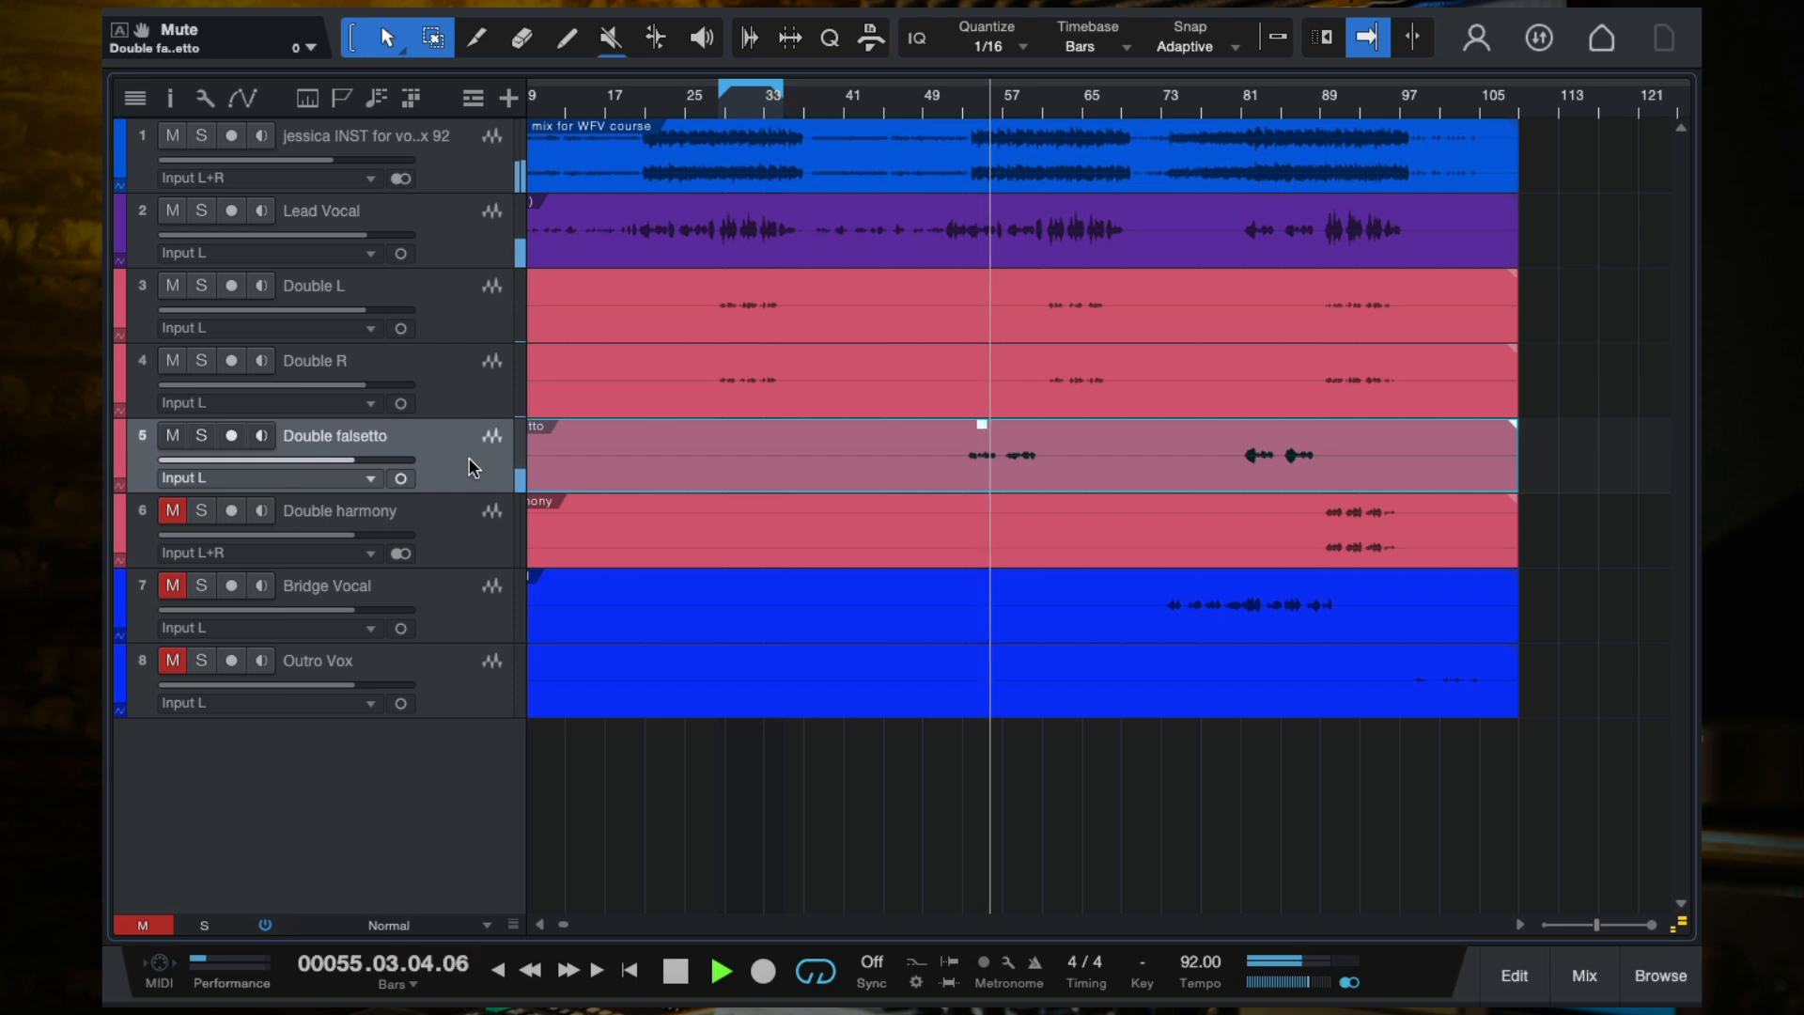
Step: Show the mixer, replay the falsetto entry near bar 54, solo the Double falsetto channel and stop playback
{"action": "key", "text": "F3"}
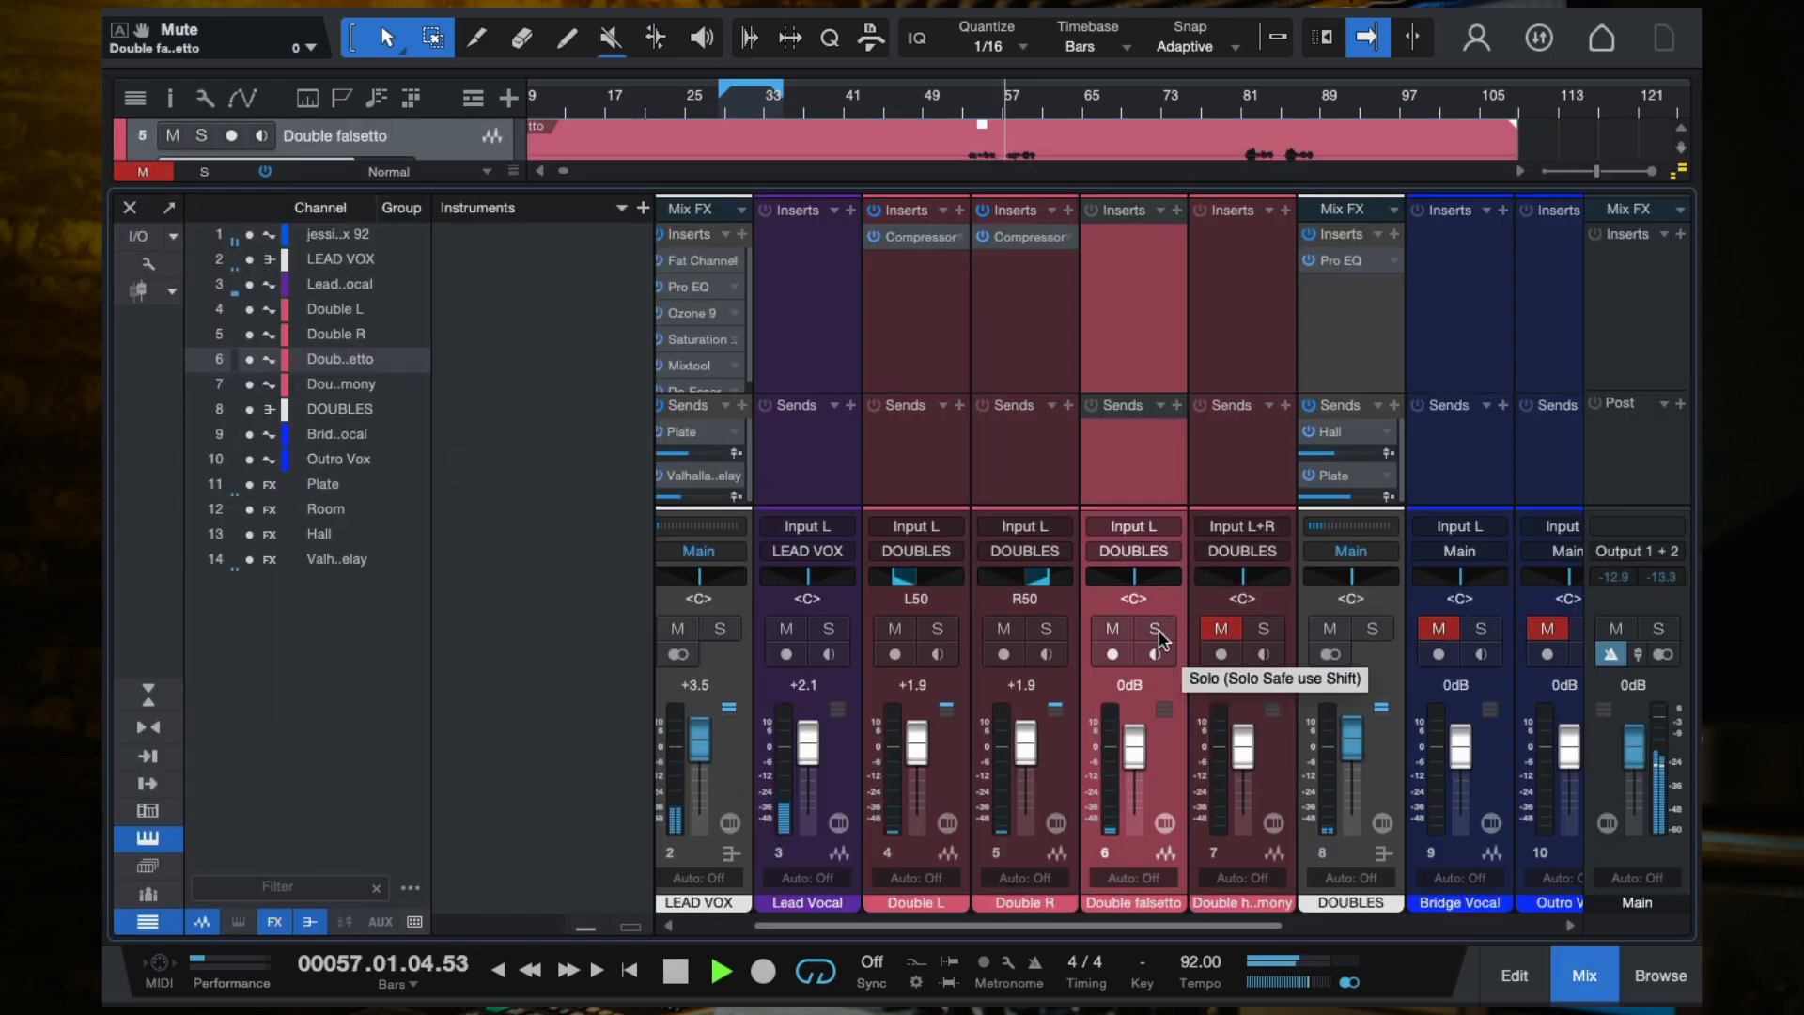
{"action": "left_click_drag", "start_coordinate": [977, 110], "coordinate": [894, 110]}
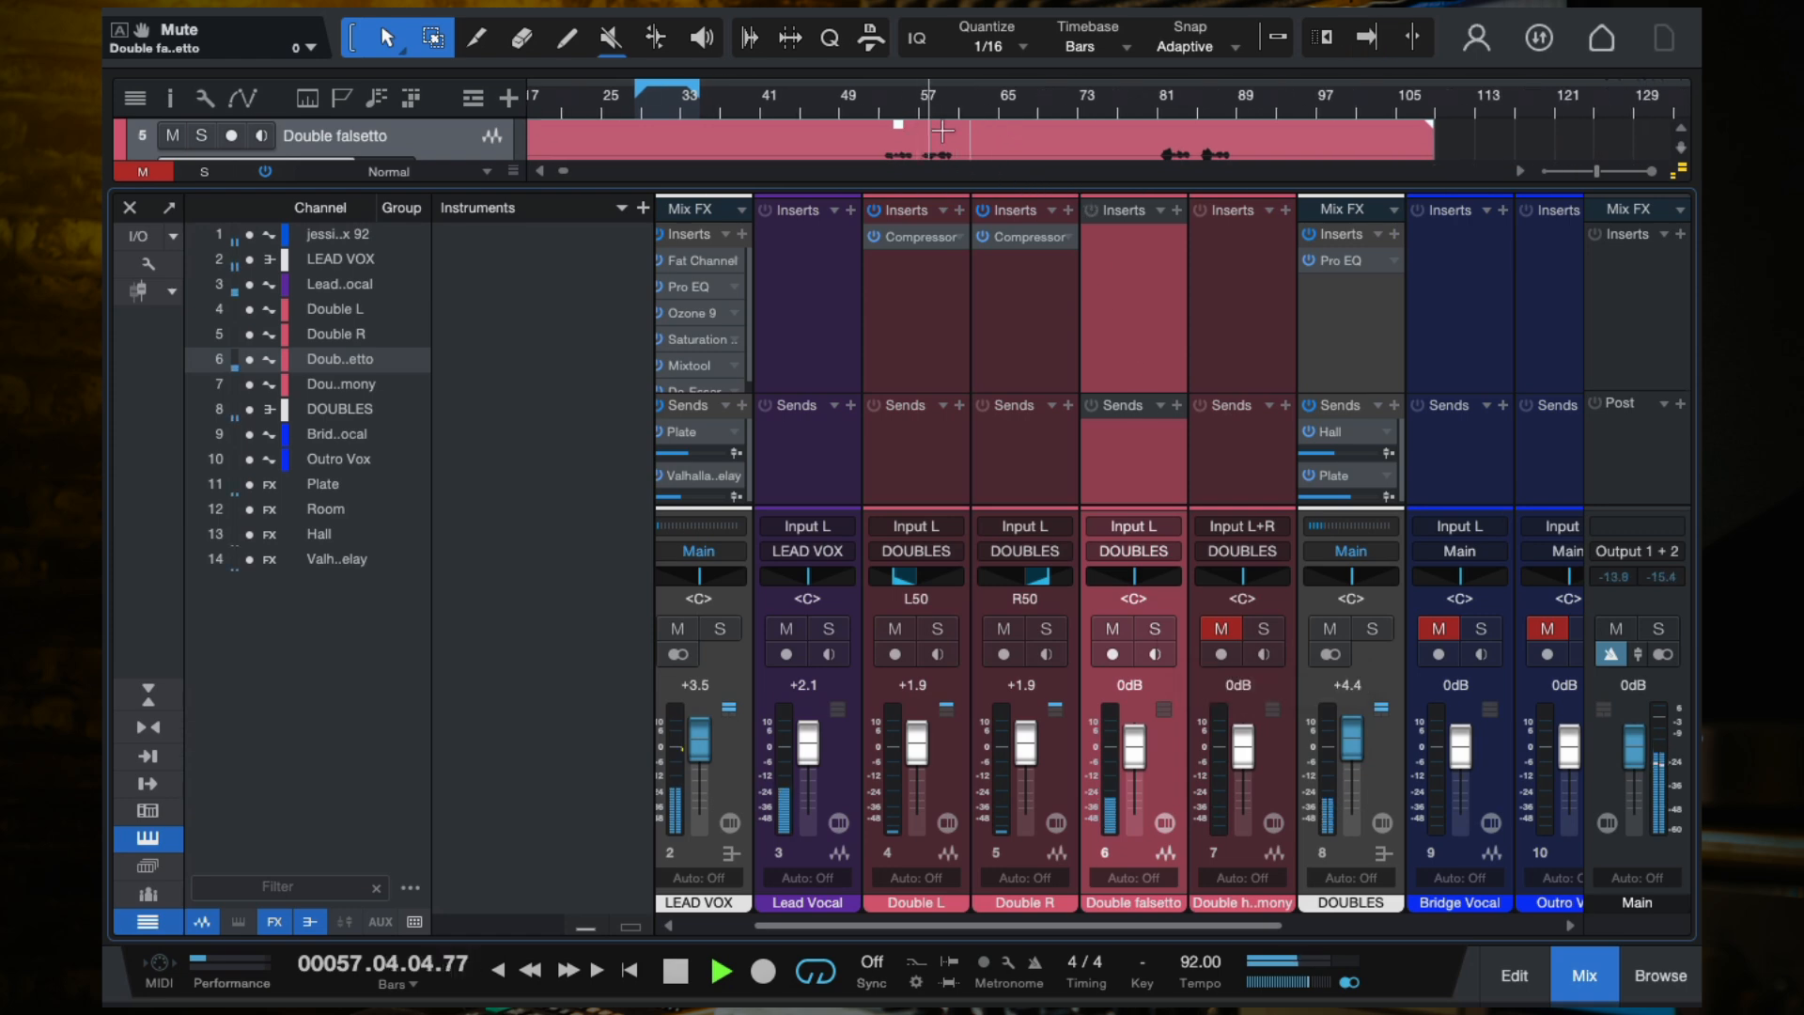
{"action": "left_click", "coordinate": [894, 110]}
{"action": "left_click", "coordinate": [1155, 628]}
{"action": "key", "text": "space"}
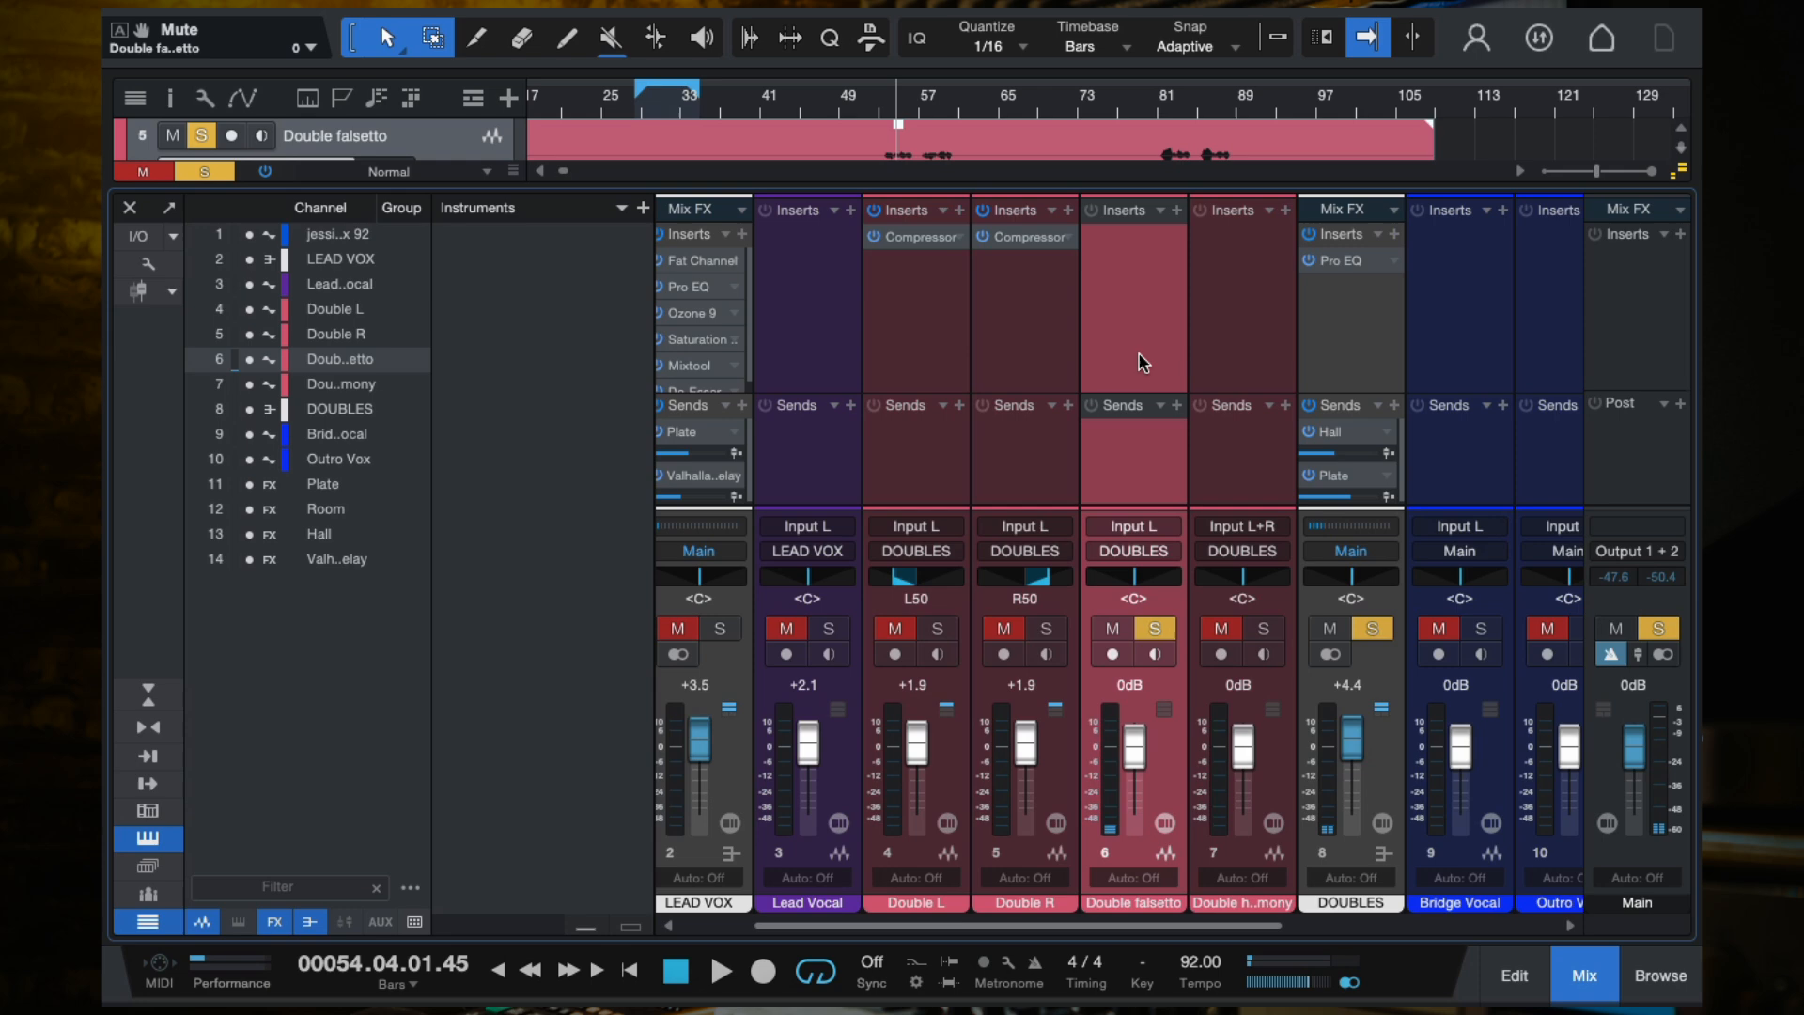
Step: Insert the MicroShift effect on the Double falsetto channel and move its window down to uncover the timeline
{"action": "left_click", "coordinate": [1177, 210]}
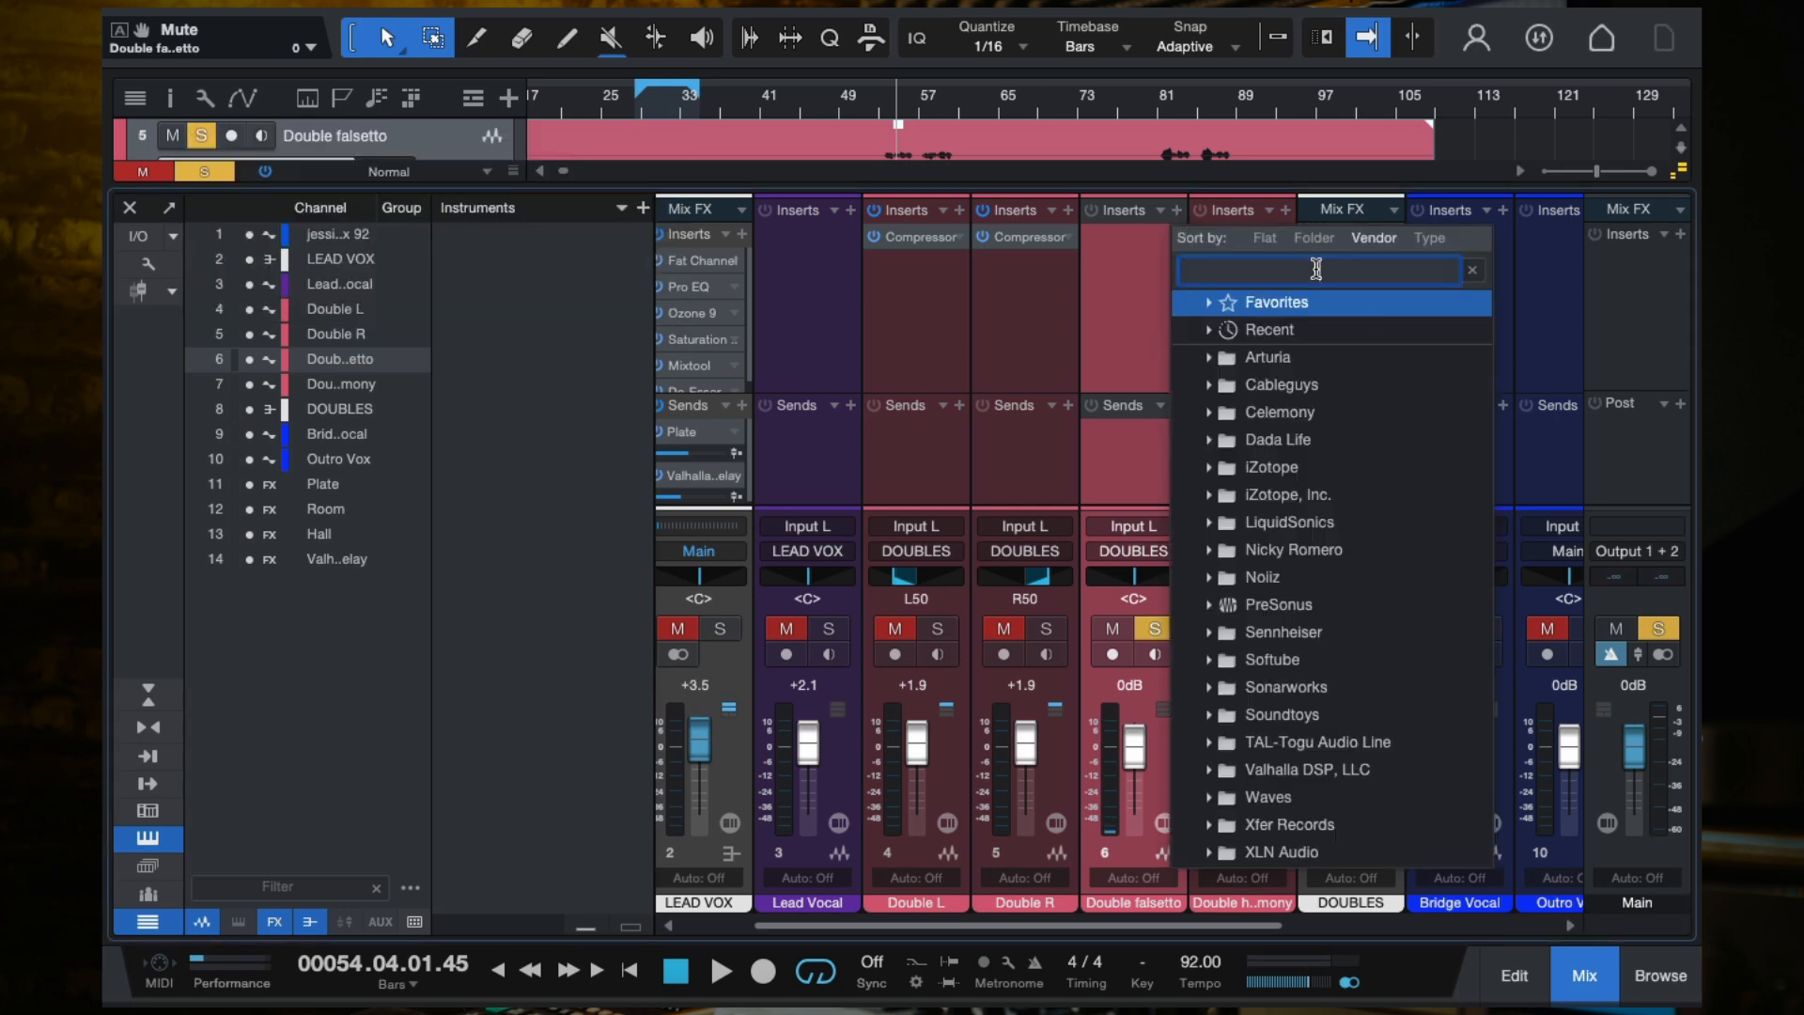
{"action": "type", "text": "mic"}
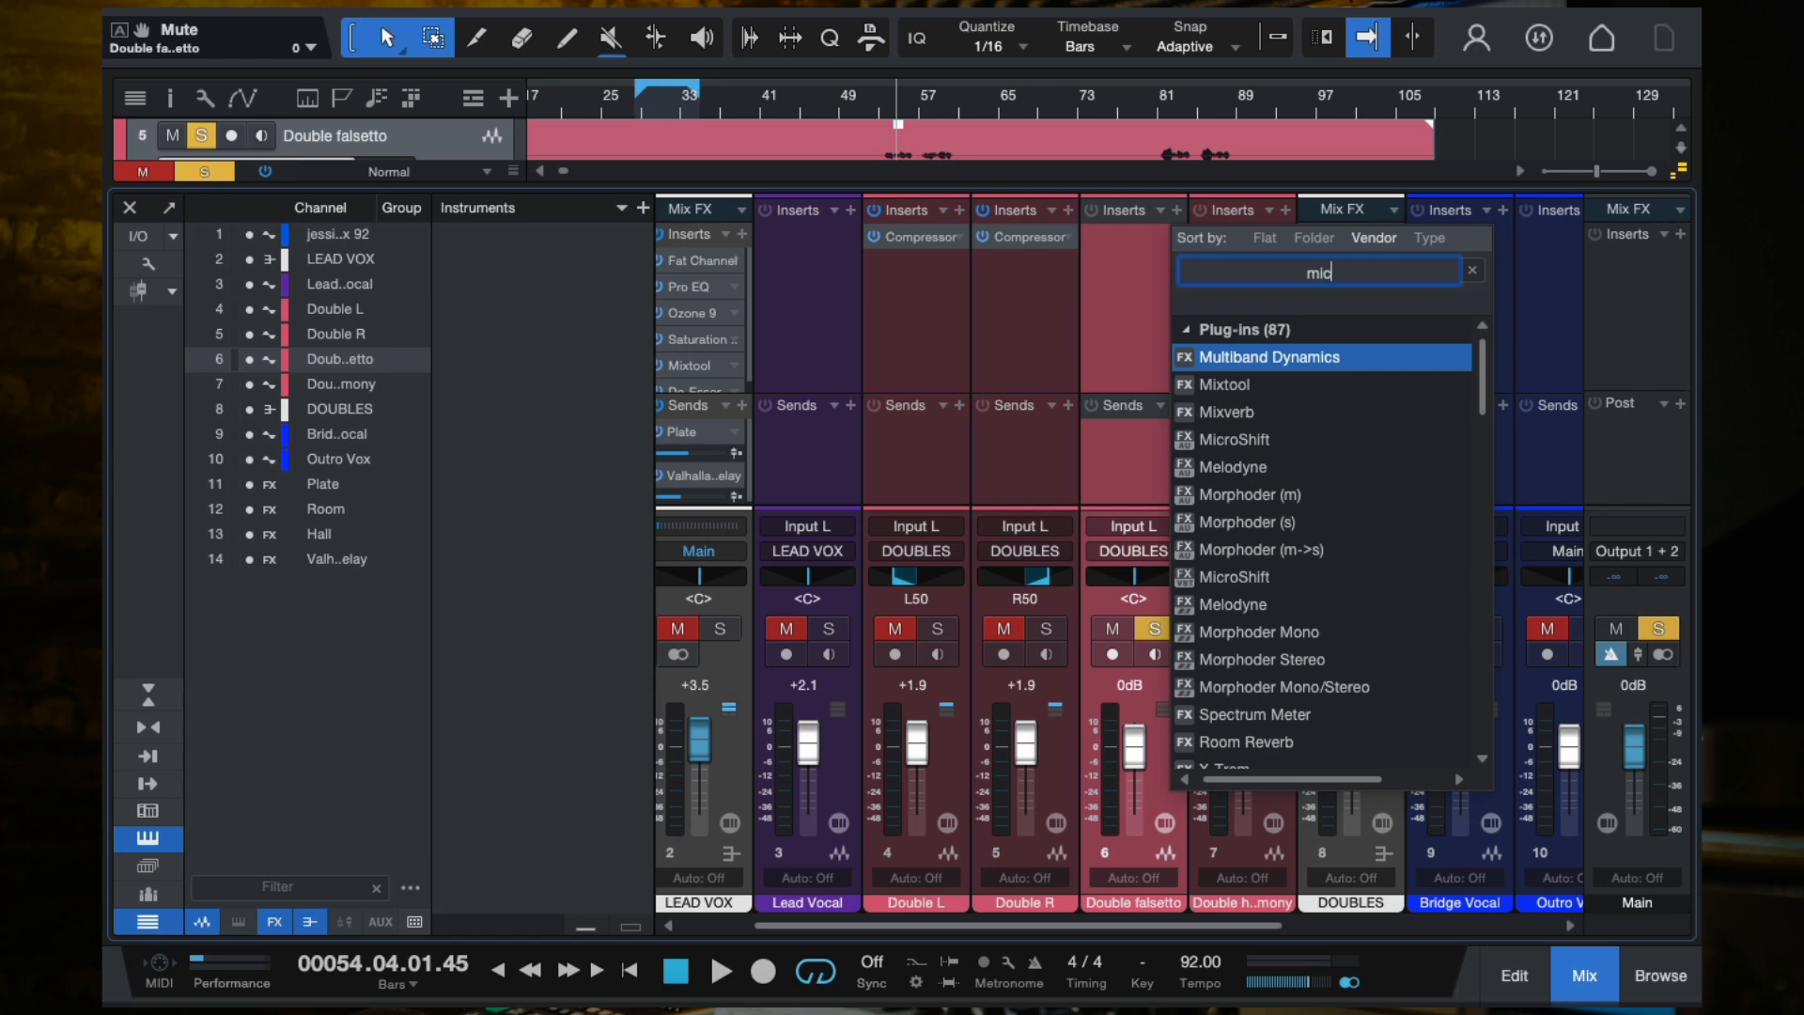
{"action": "type", "text": "rosh"}
{"action": "left_click", "coordinate": [1226, 358]}
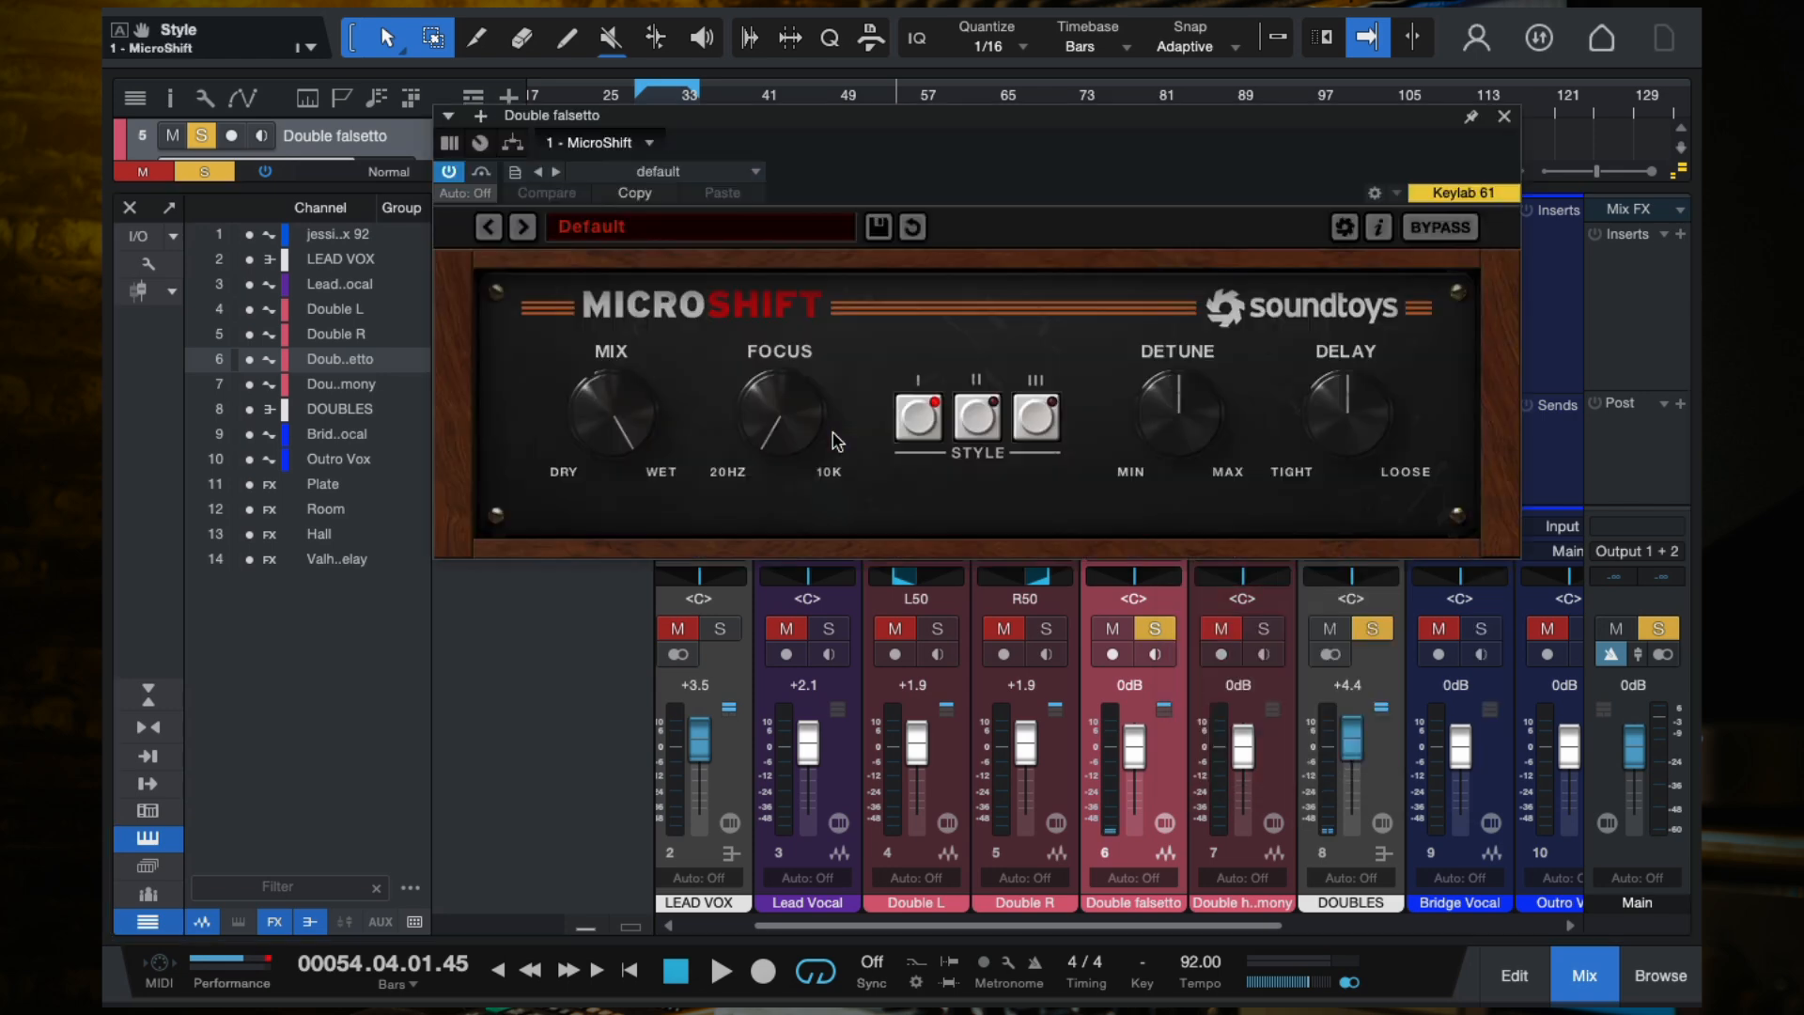
{"action": "left_click_drag", "start_coordinate": [1195, 141], "coordinate": [1146, 231]}
Step: Play the soloed Double falsetto from about bar 53 to hear MicroShift with its default settings
{"action": "left_click", "coordinate": [887, 107]}
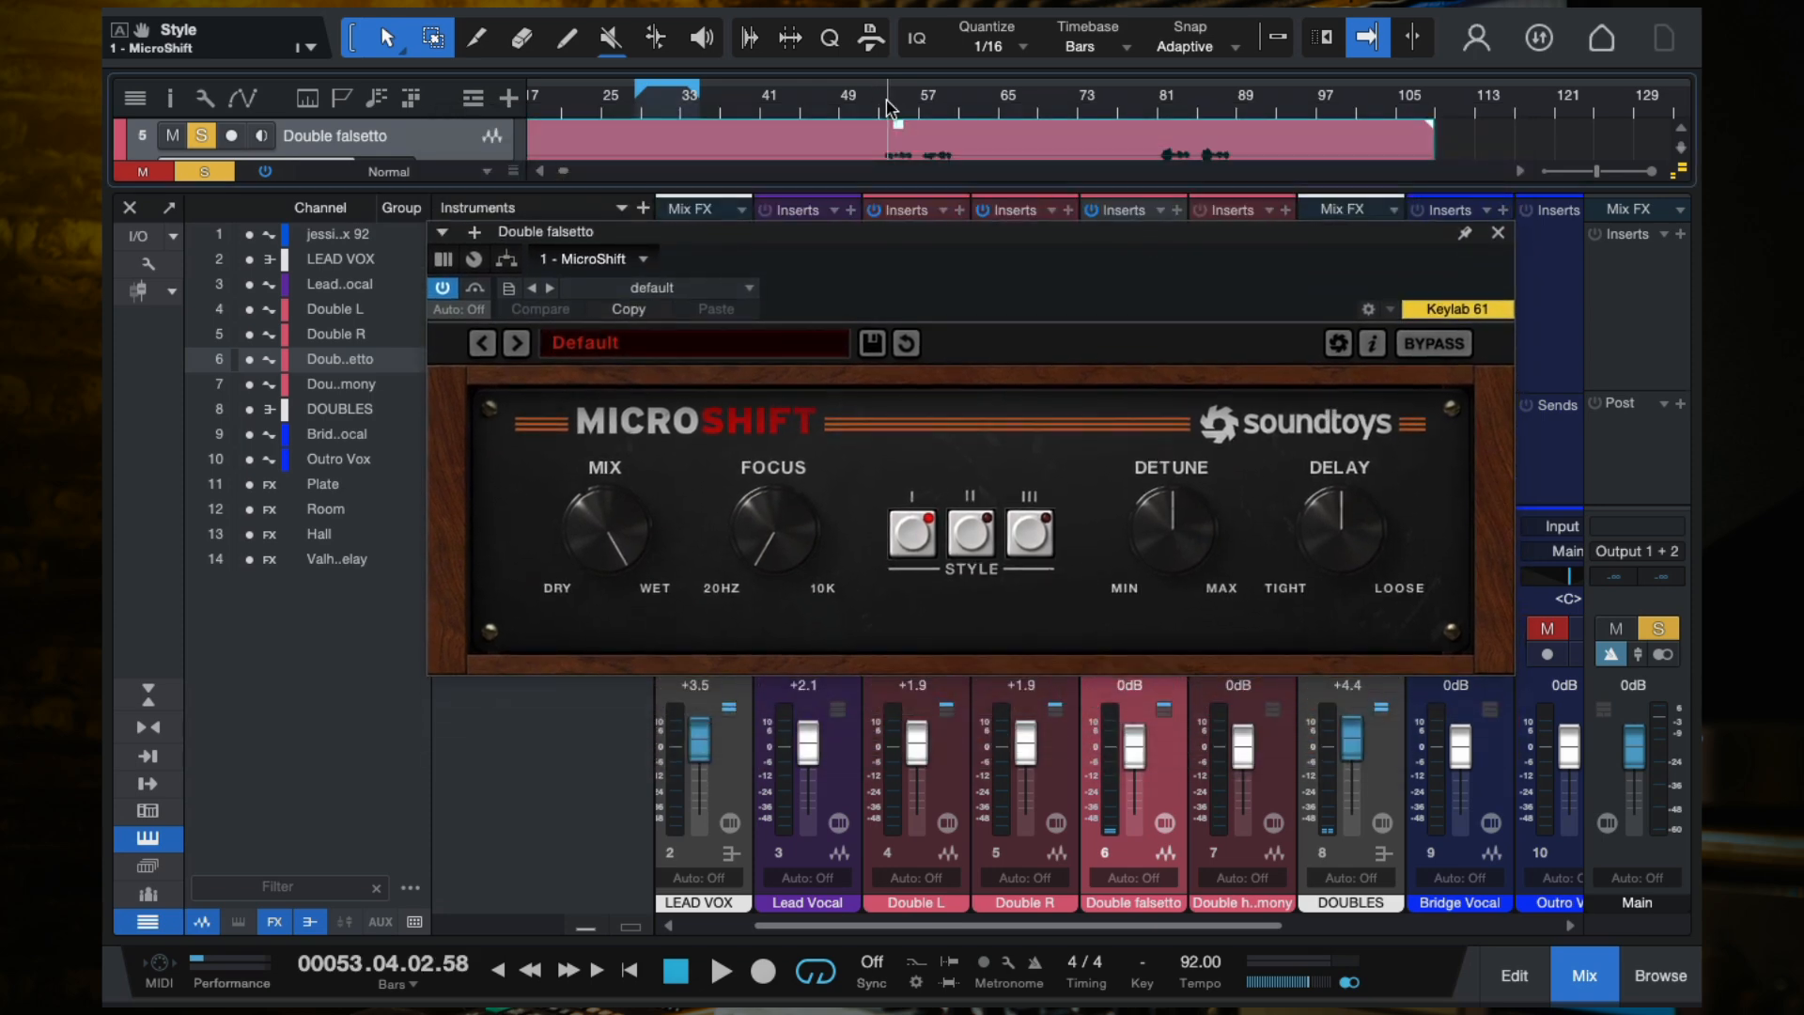
{"action": "key", "text": "space"}
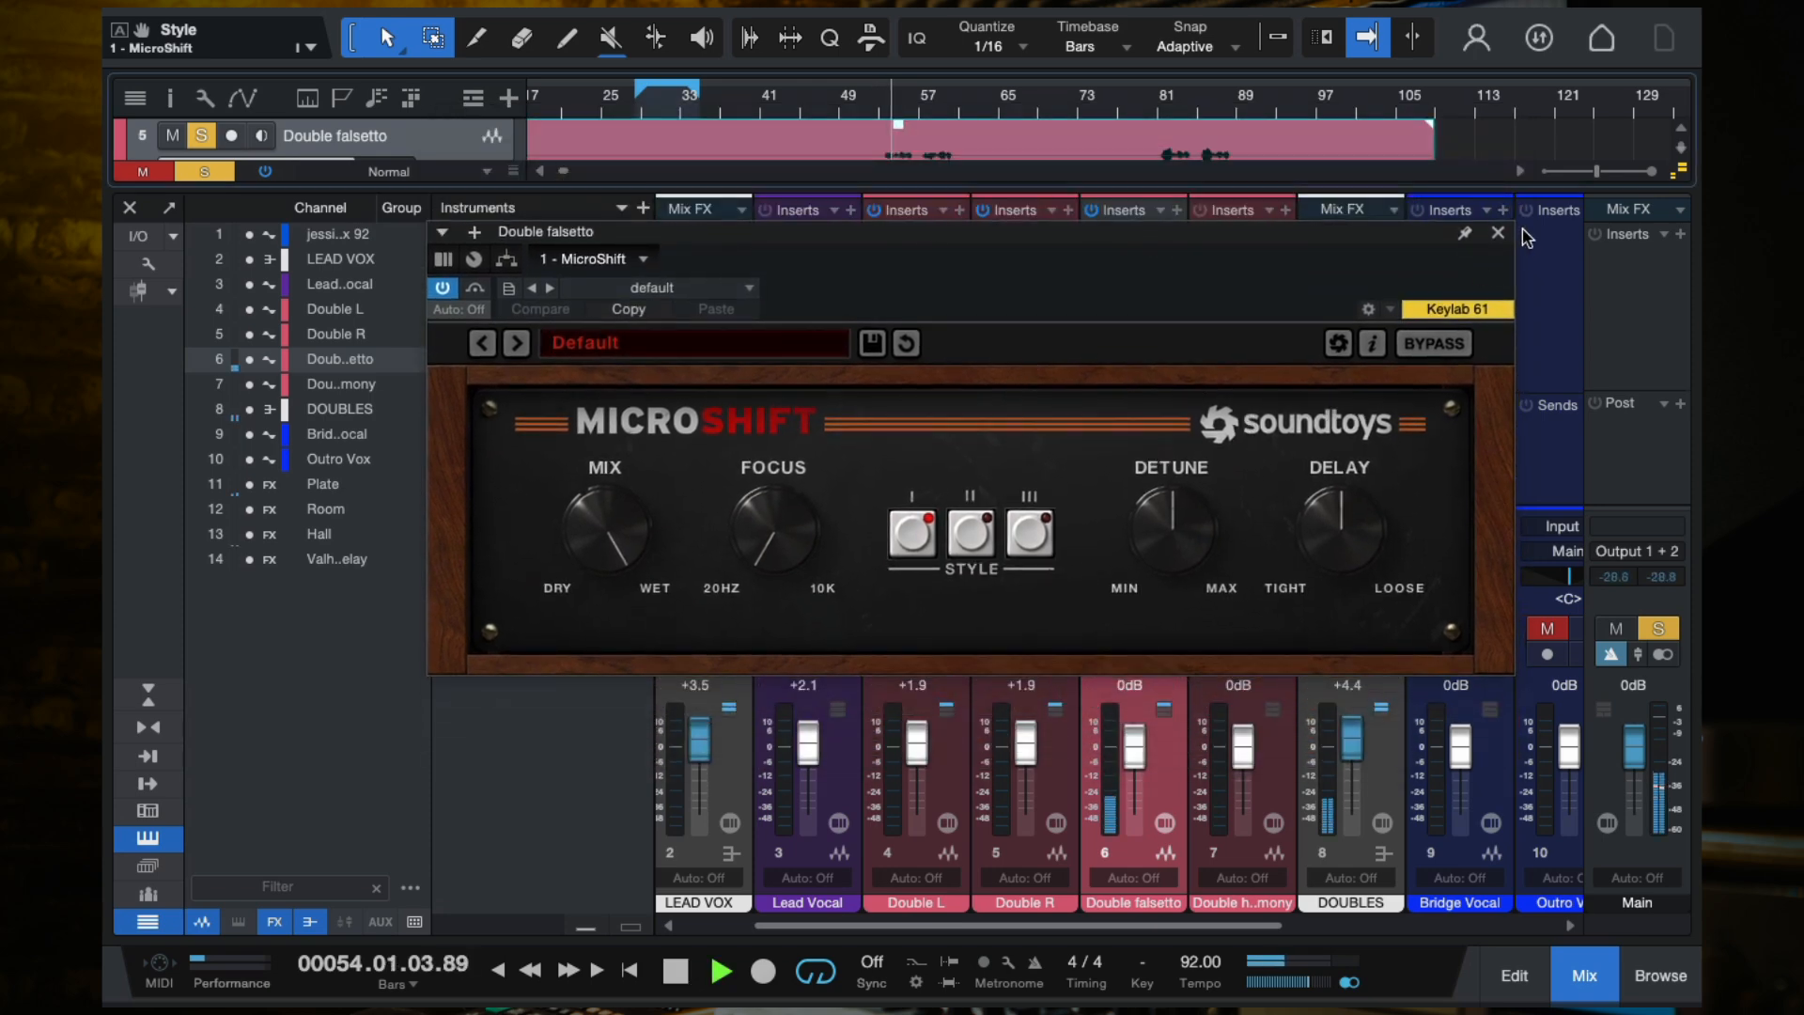
{"action": "key", "text": "space"}
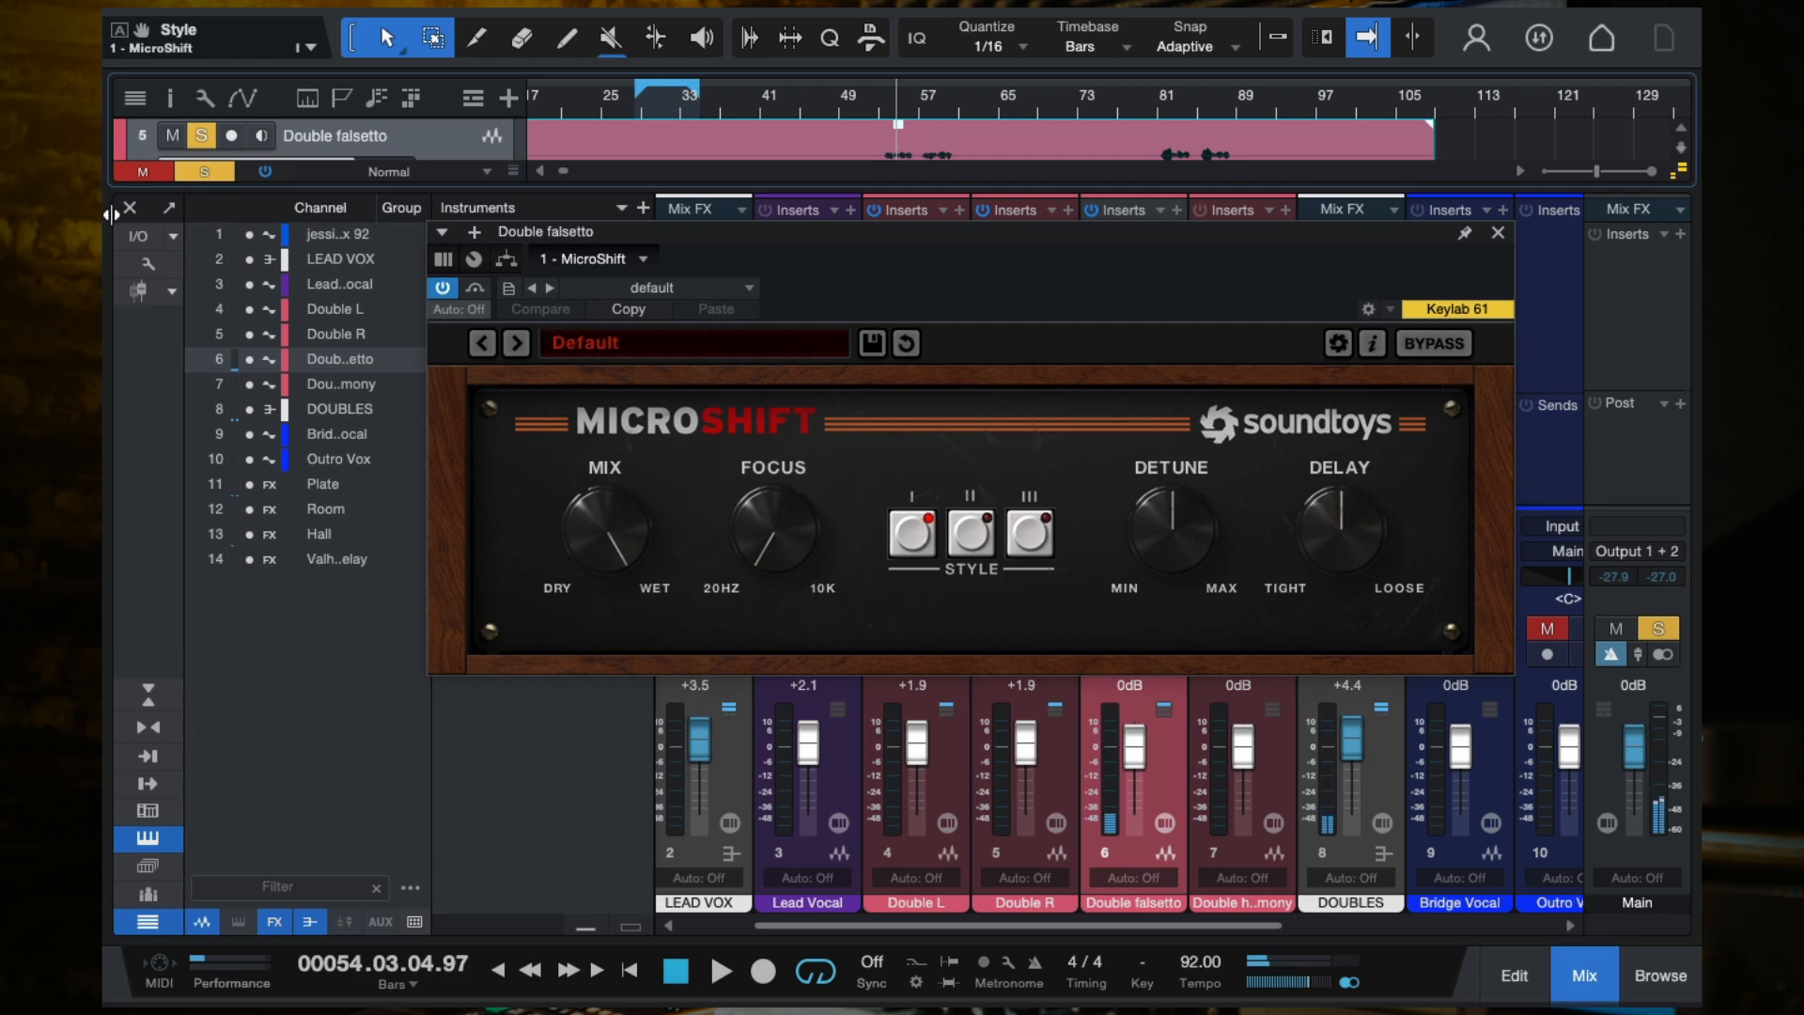
Step: Hide the mixer, try drier MicroShift Mix settings during playback, settle on 99.5% and close the effect window
{"action": "key", "text": "F3"}
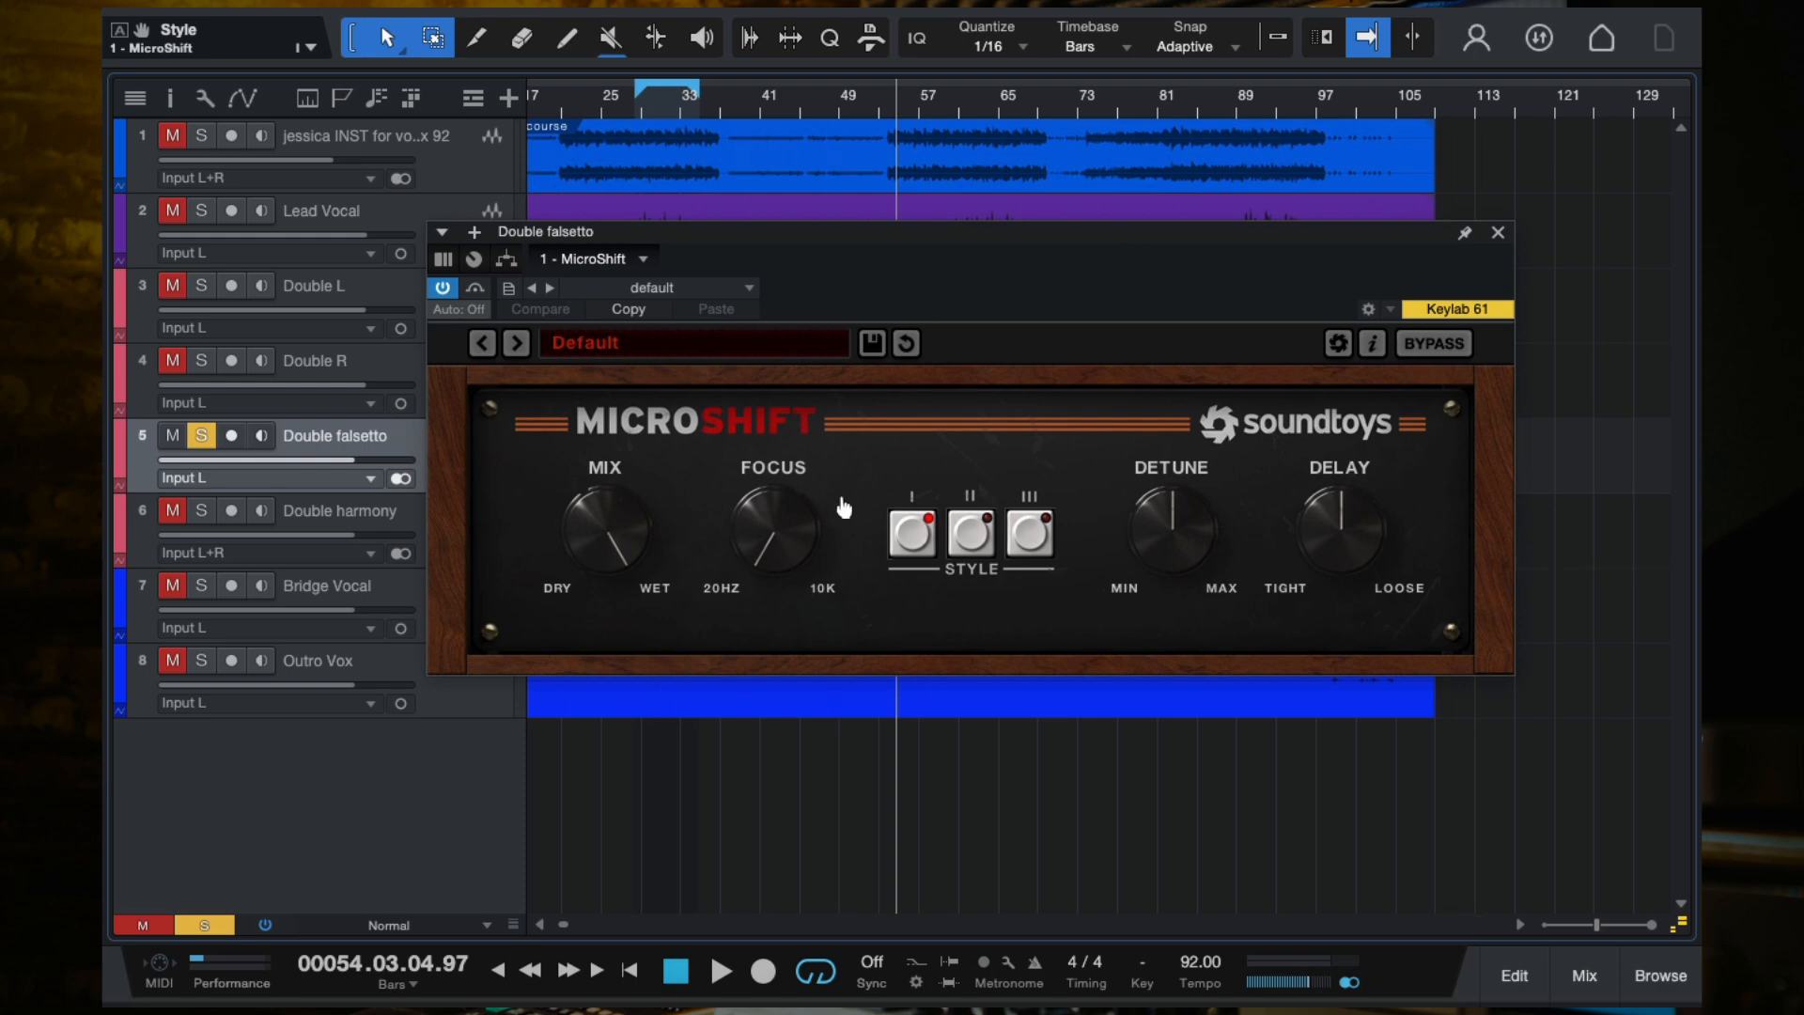
{"action": "key", "text": "space"}
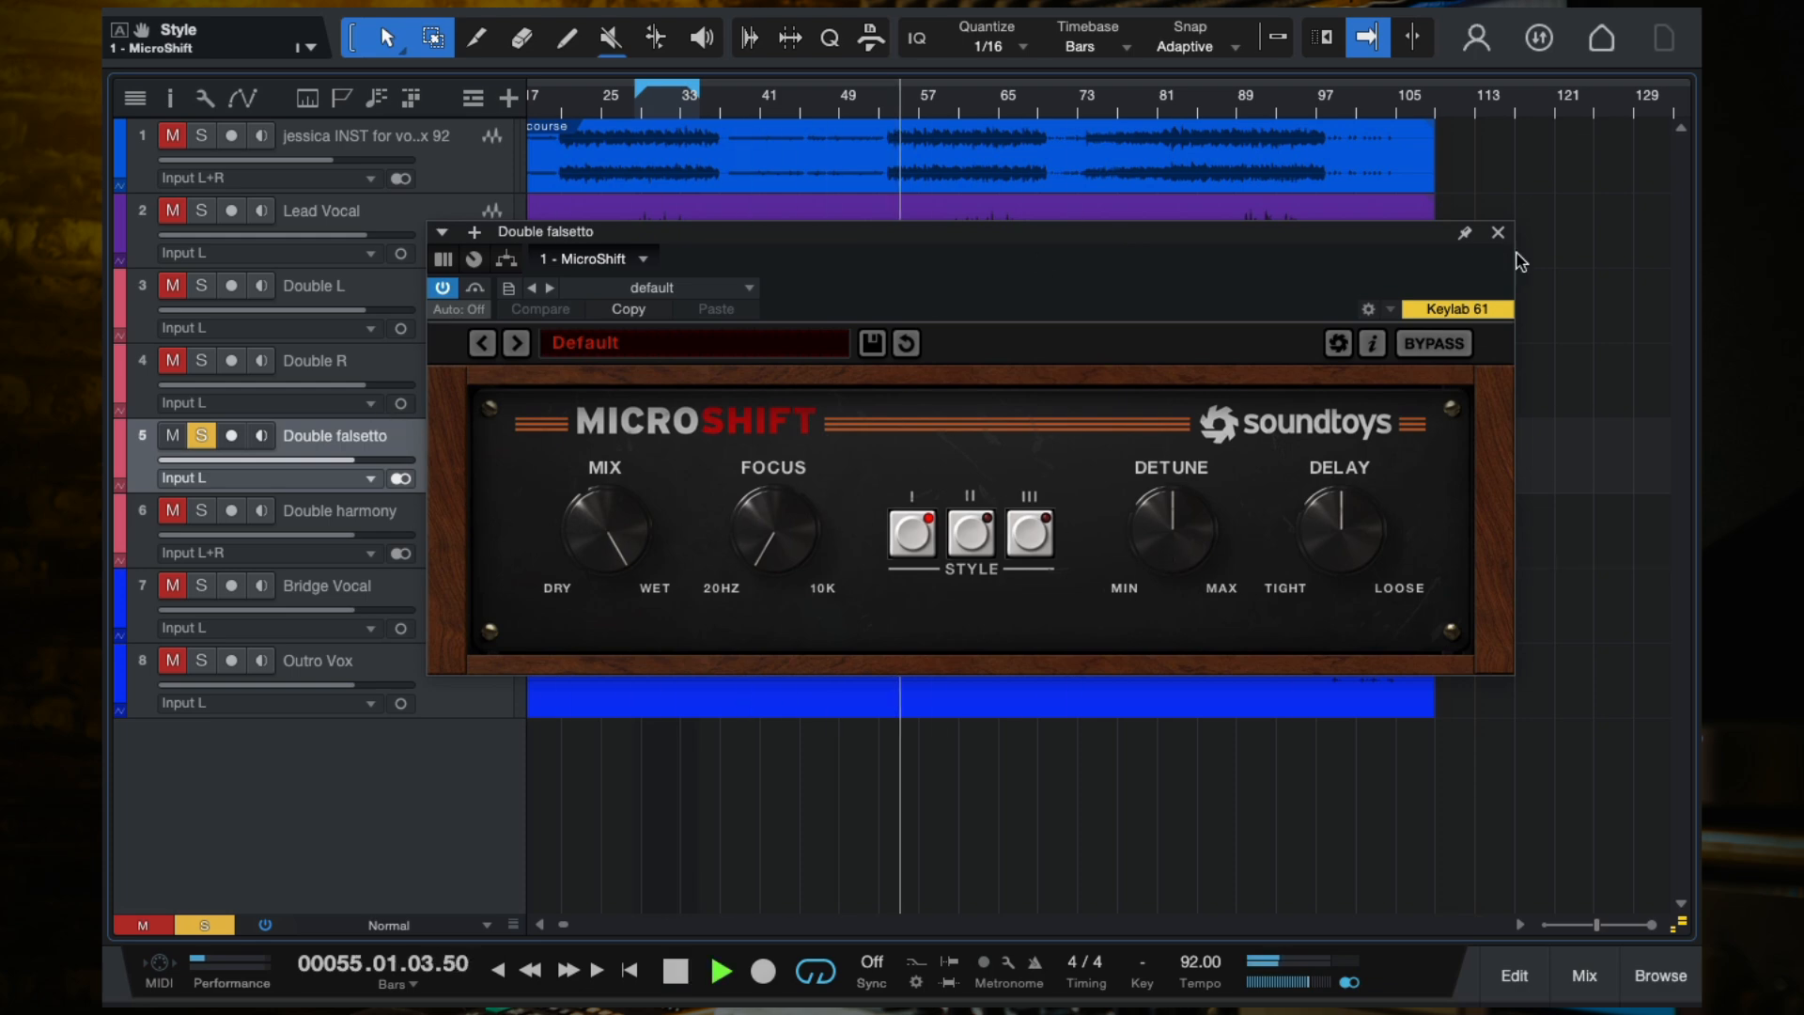
{"action": "left_click_drag", "start_coordinate": [629, 512], "coordinate": [663, 705]}
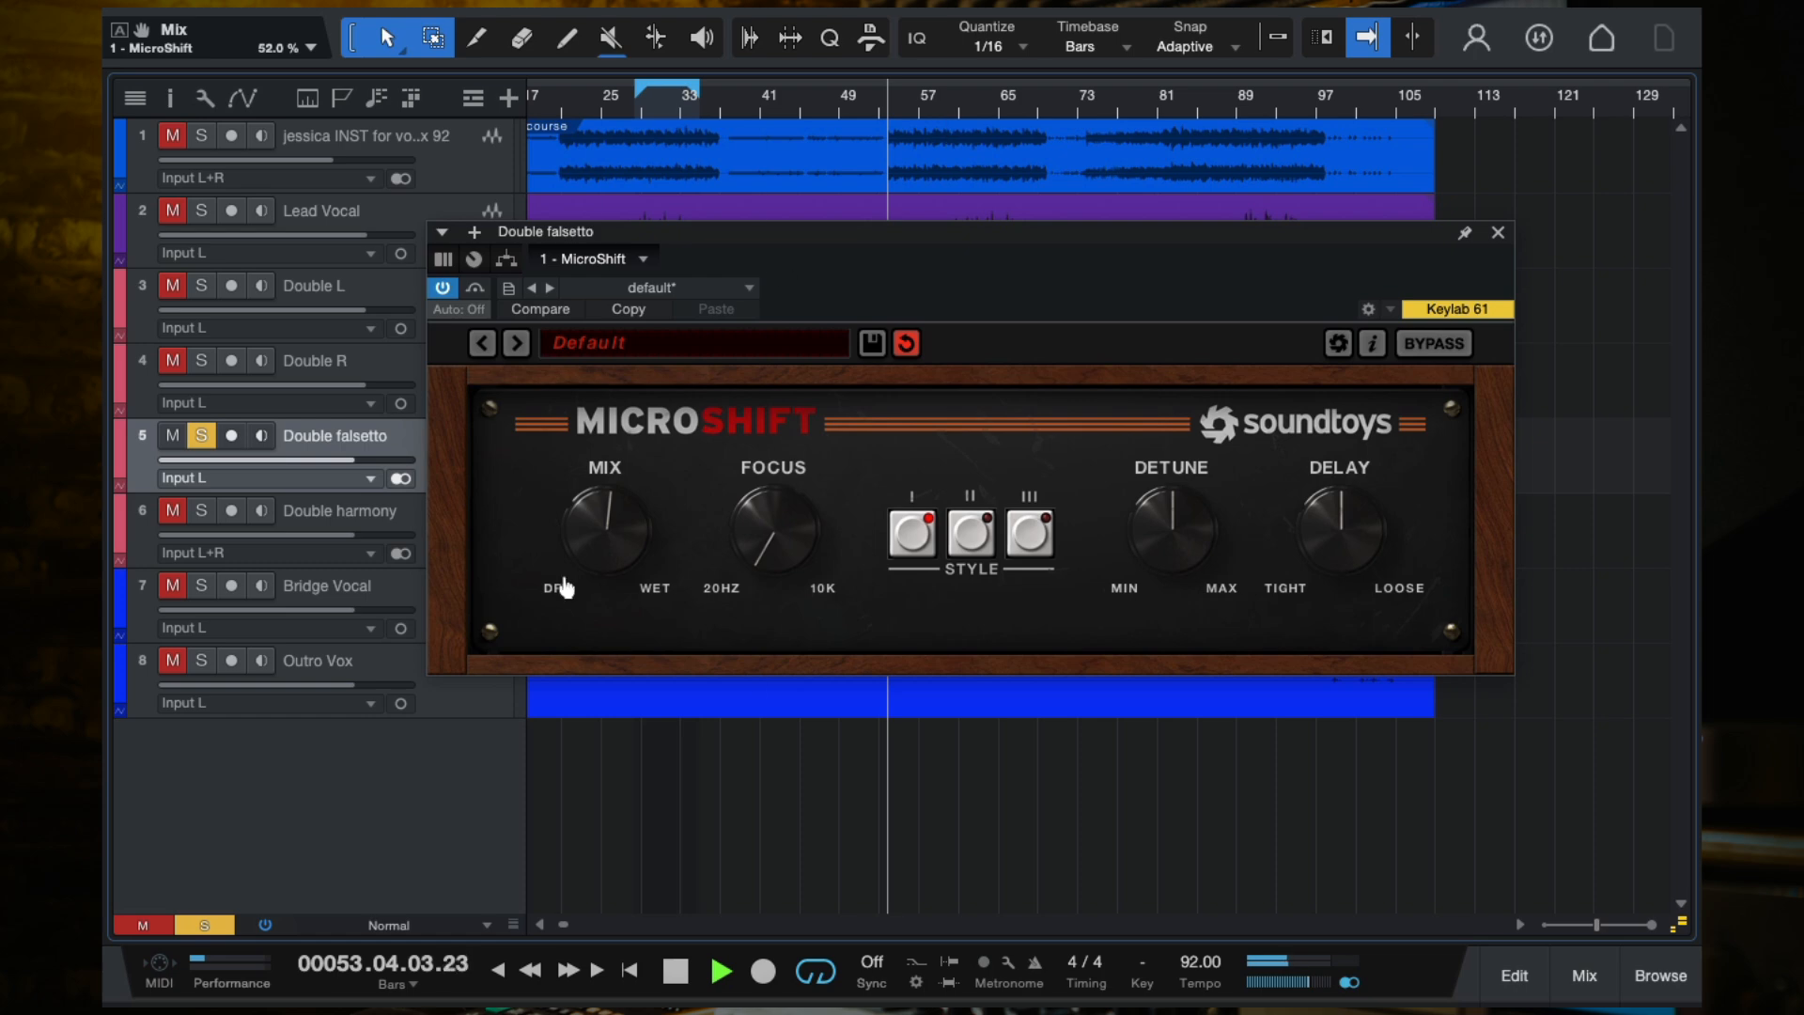
{"action": "left_click_drag", "start_coordinate": [563, 587], "coordinate": [704, 306]}
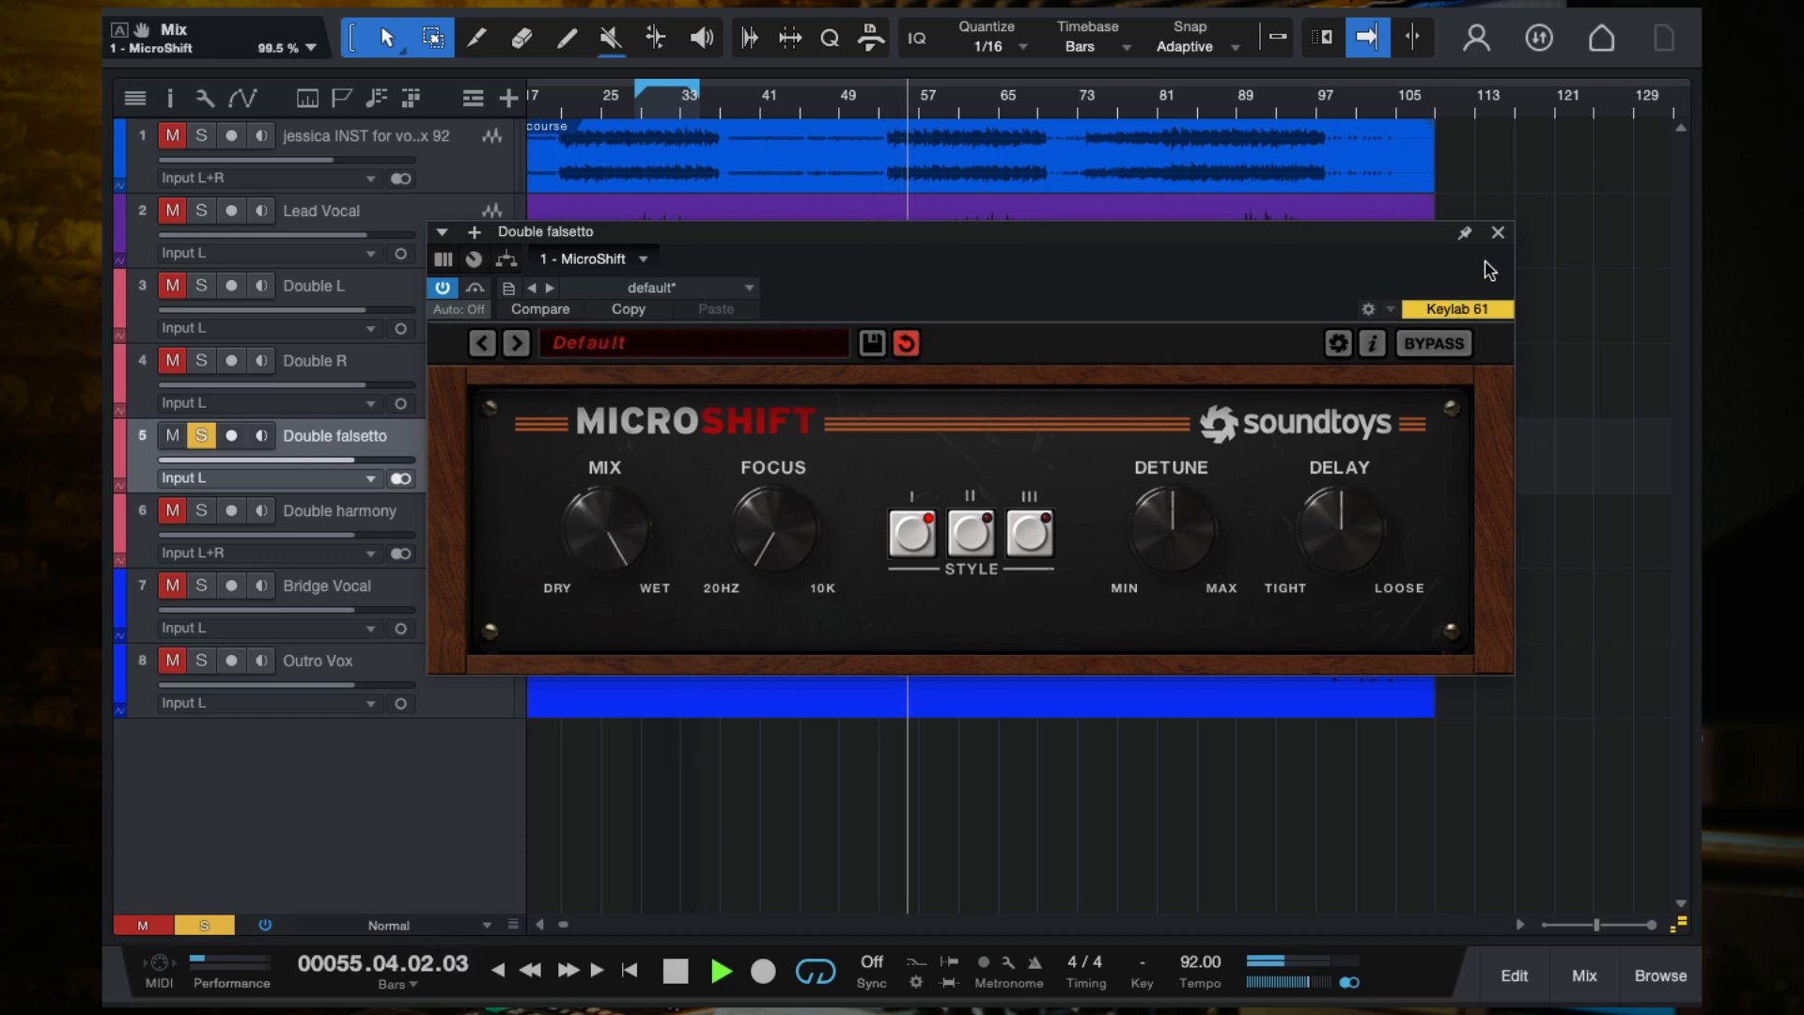
{"action": "left_click", "coordinate": [1497, 232]}
Step: Clear the solo, replay the full mix from about bar 53 and lower the Double falsetto volume to -4.1 dB
{"action": "left_click", "coordinate": [201, 435]}
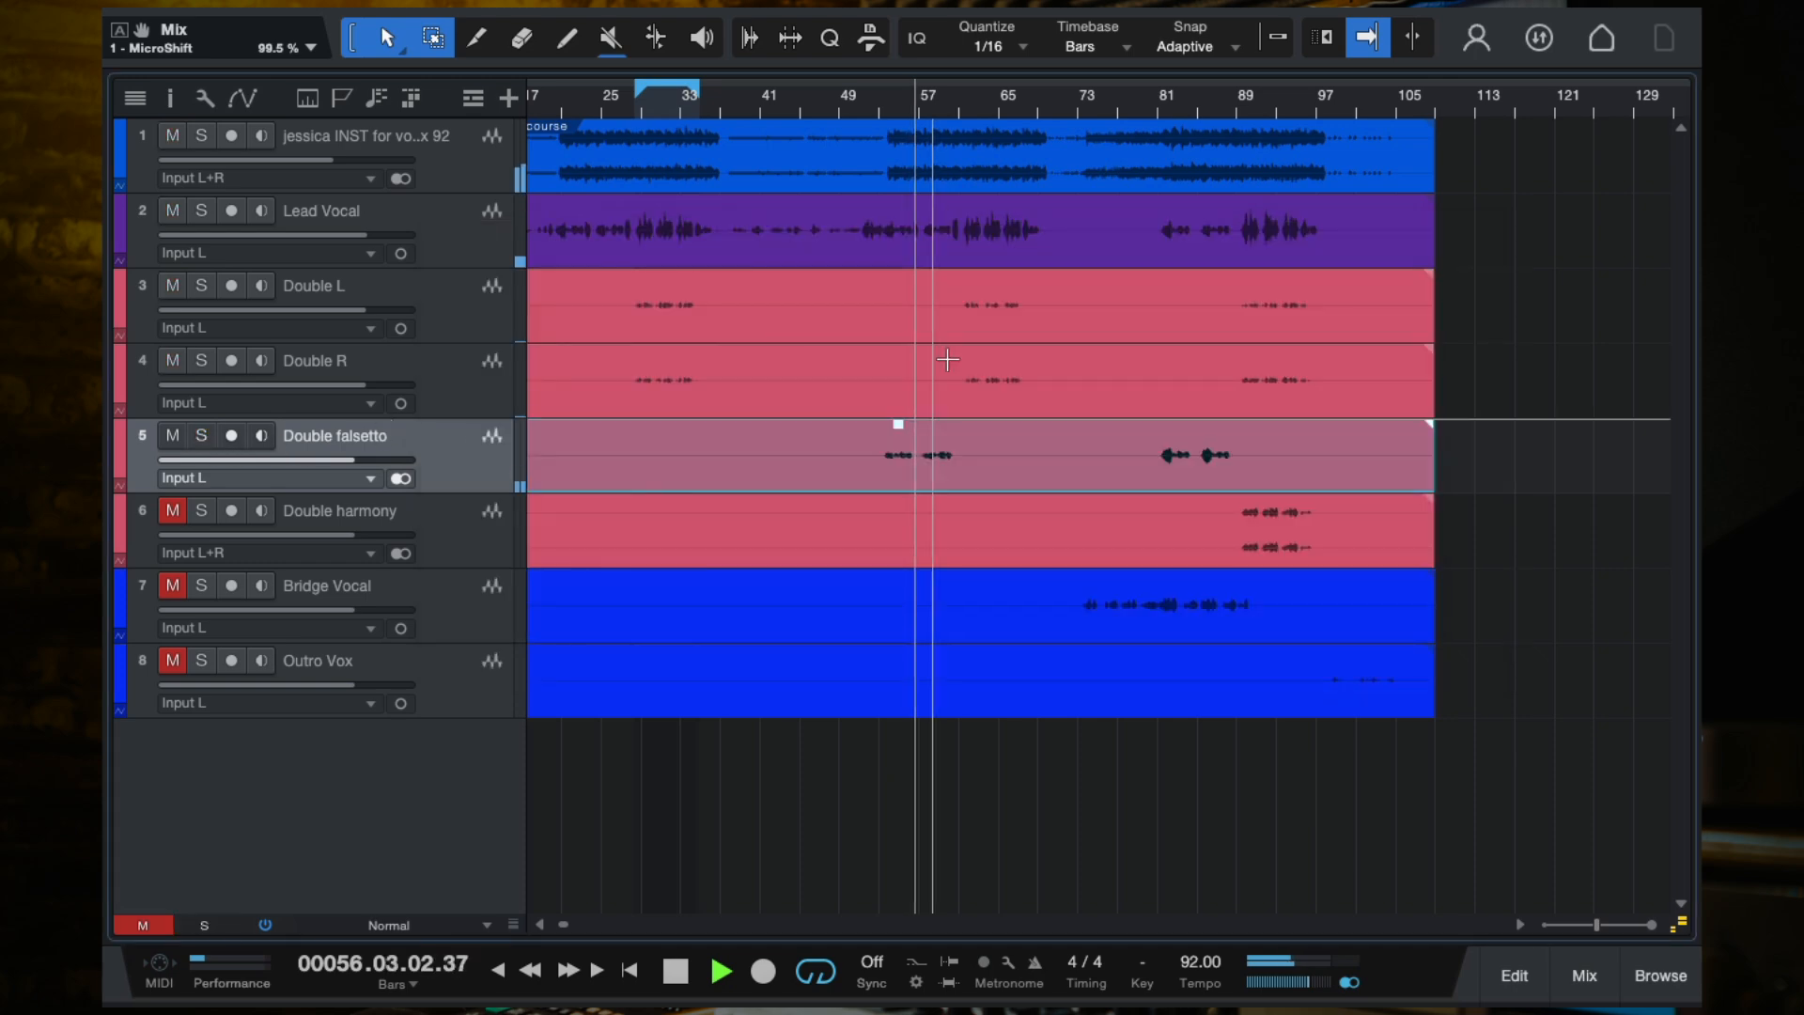
{"action": "left_click", "coordinate": [885, 357]}
{"action": "scroll", "coordinate": [888, 362], "scroll_direction": "up", "scroll_amount": 5}
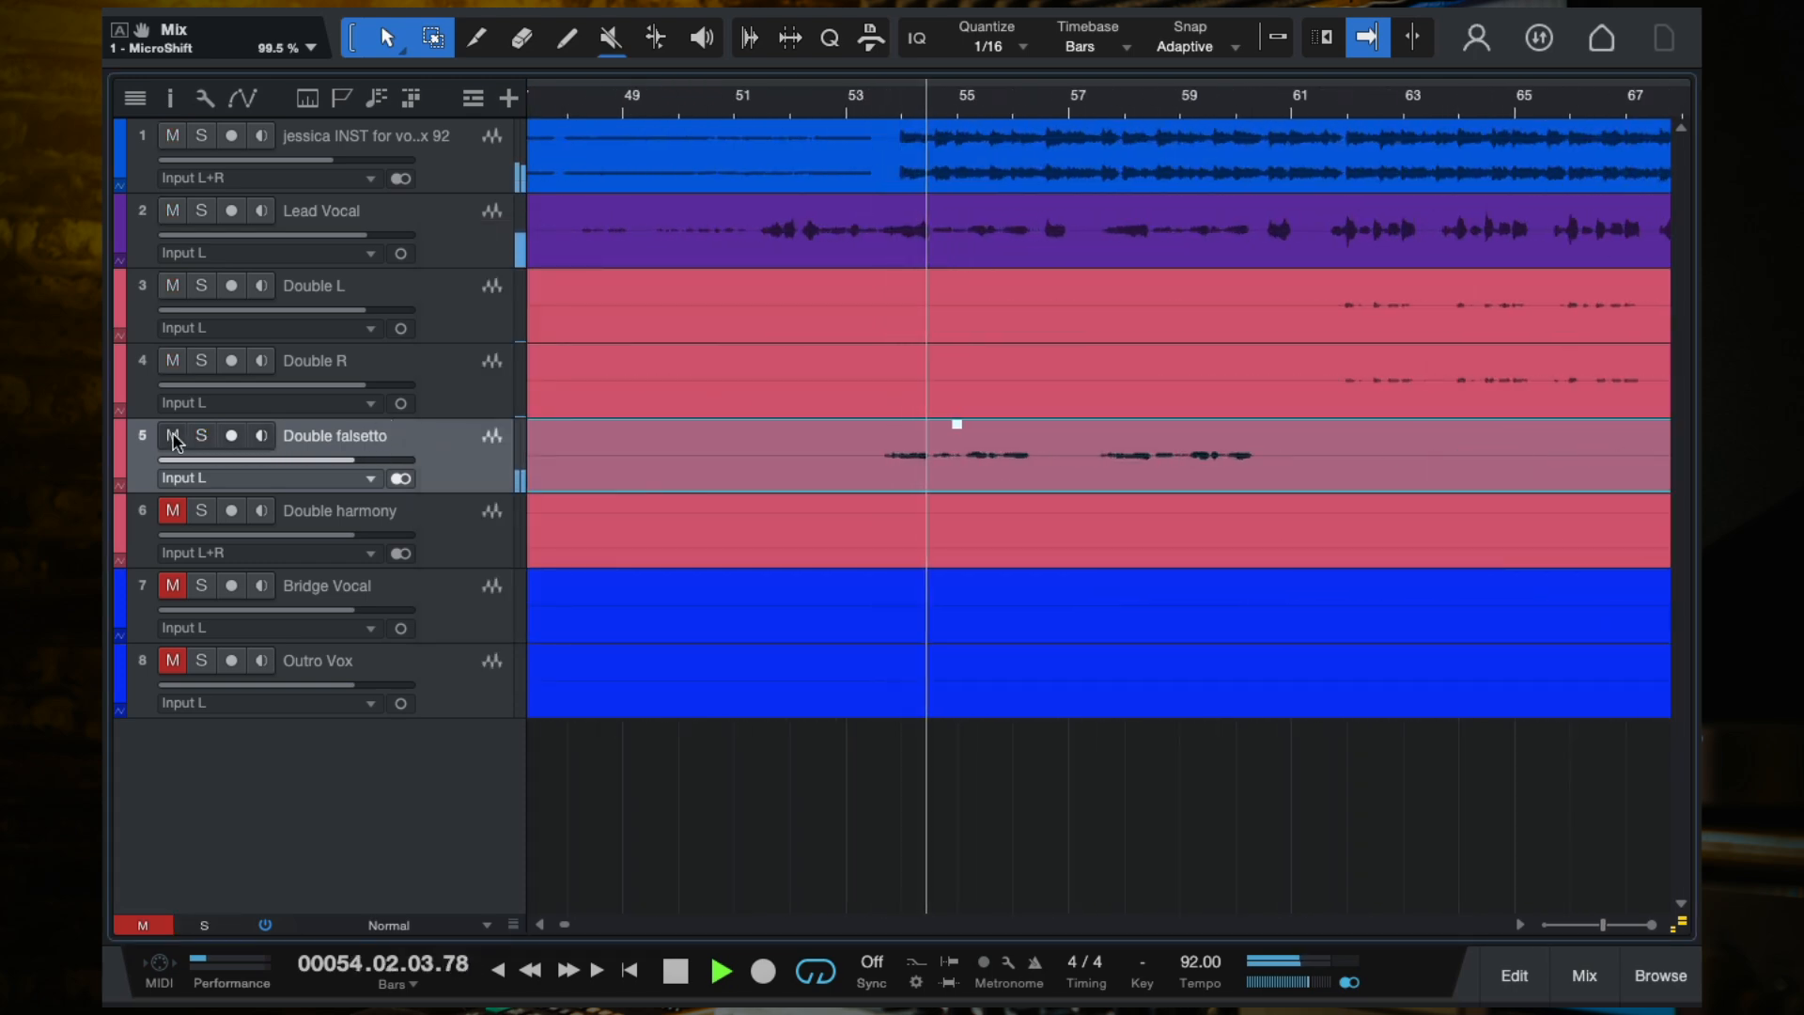
{"action": "left_click_drag", "start_coordinate": [361, 461], "coordinate": [320, 468]}
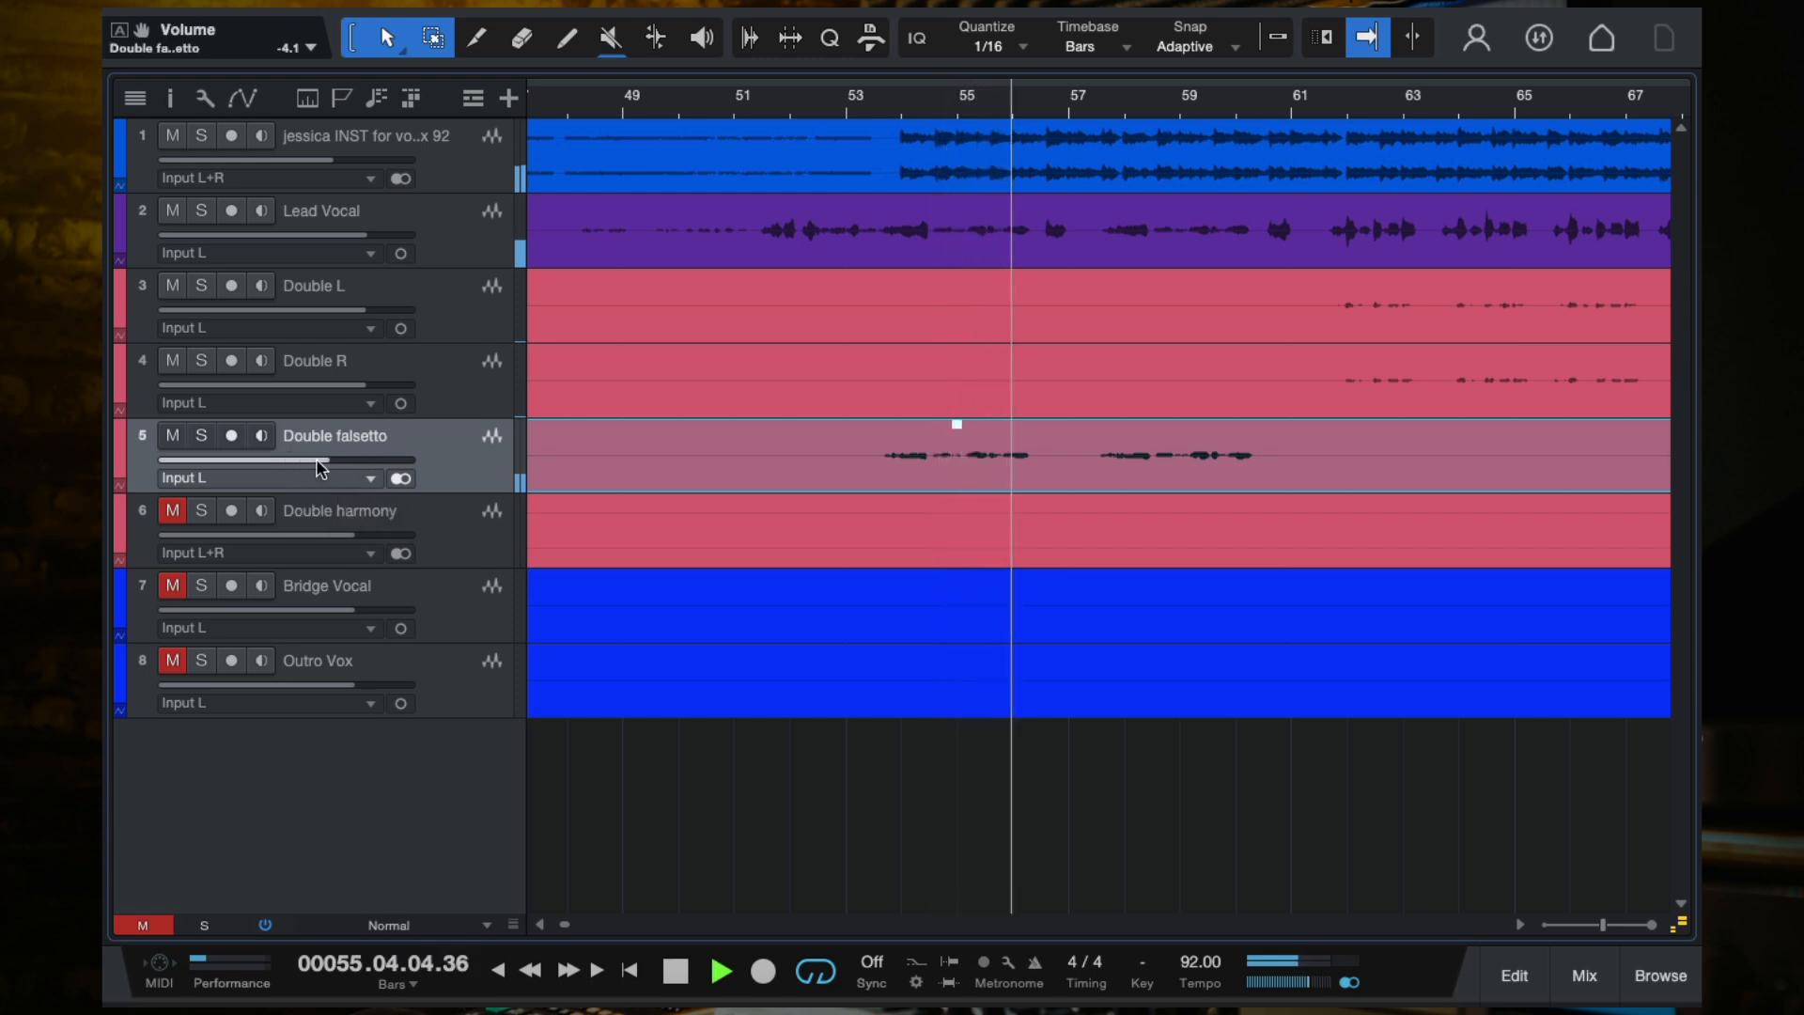
{"action": "scroll", "coordinate": [950, 471], "scroll_direction": "down", "scroll_amount": 2}
{"action": "scroll", "coordinate": [951, 471], "scroll_direction": "down", "scroll_amount": 3}
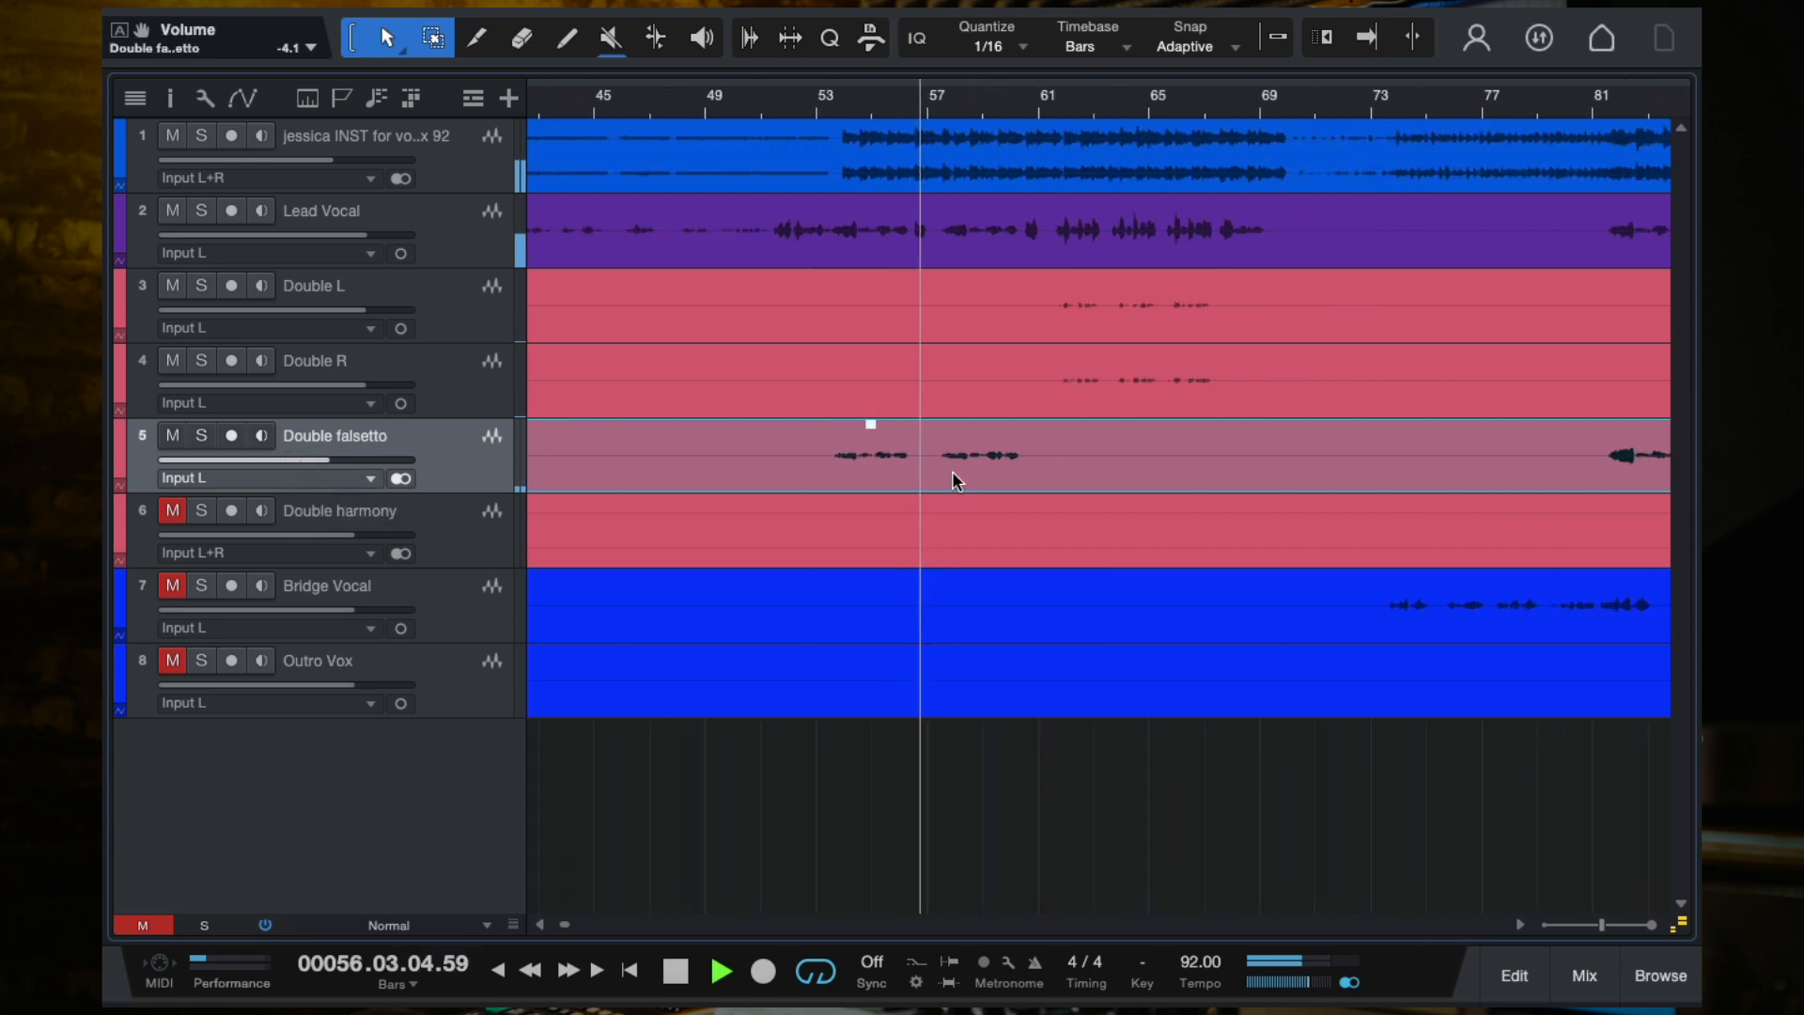
{"action": "scroll", "coordinate": [951, 471], "scroll_direction": "down", "scroll_amount": 2}
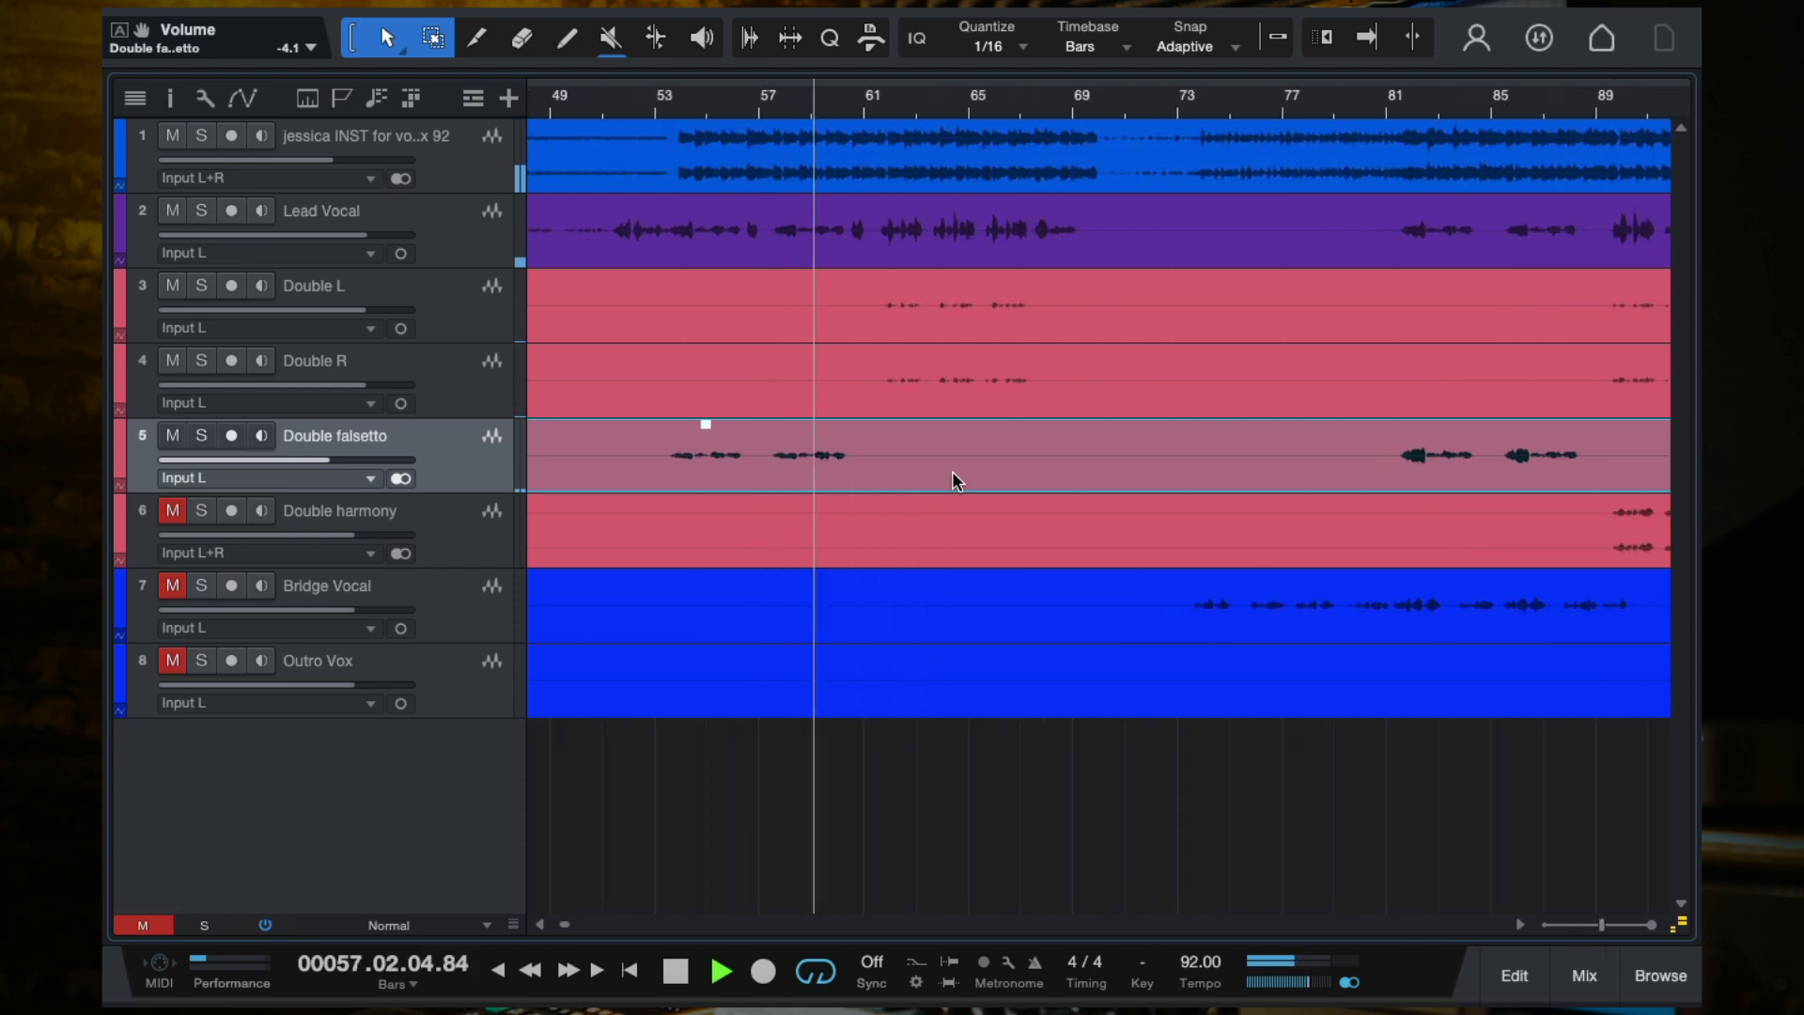
Step: Solo the Double falsetto, stop playback, show the mixer and copy Double R's Compressor onto it ahead of MicroShift
{"action": "left_click", "coordinate": [202, 437]}
{"action": "key", "text": "space"}
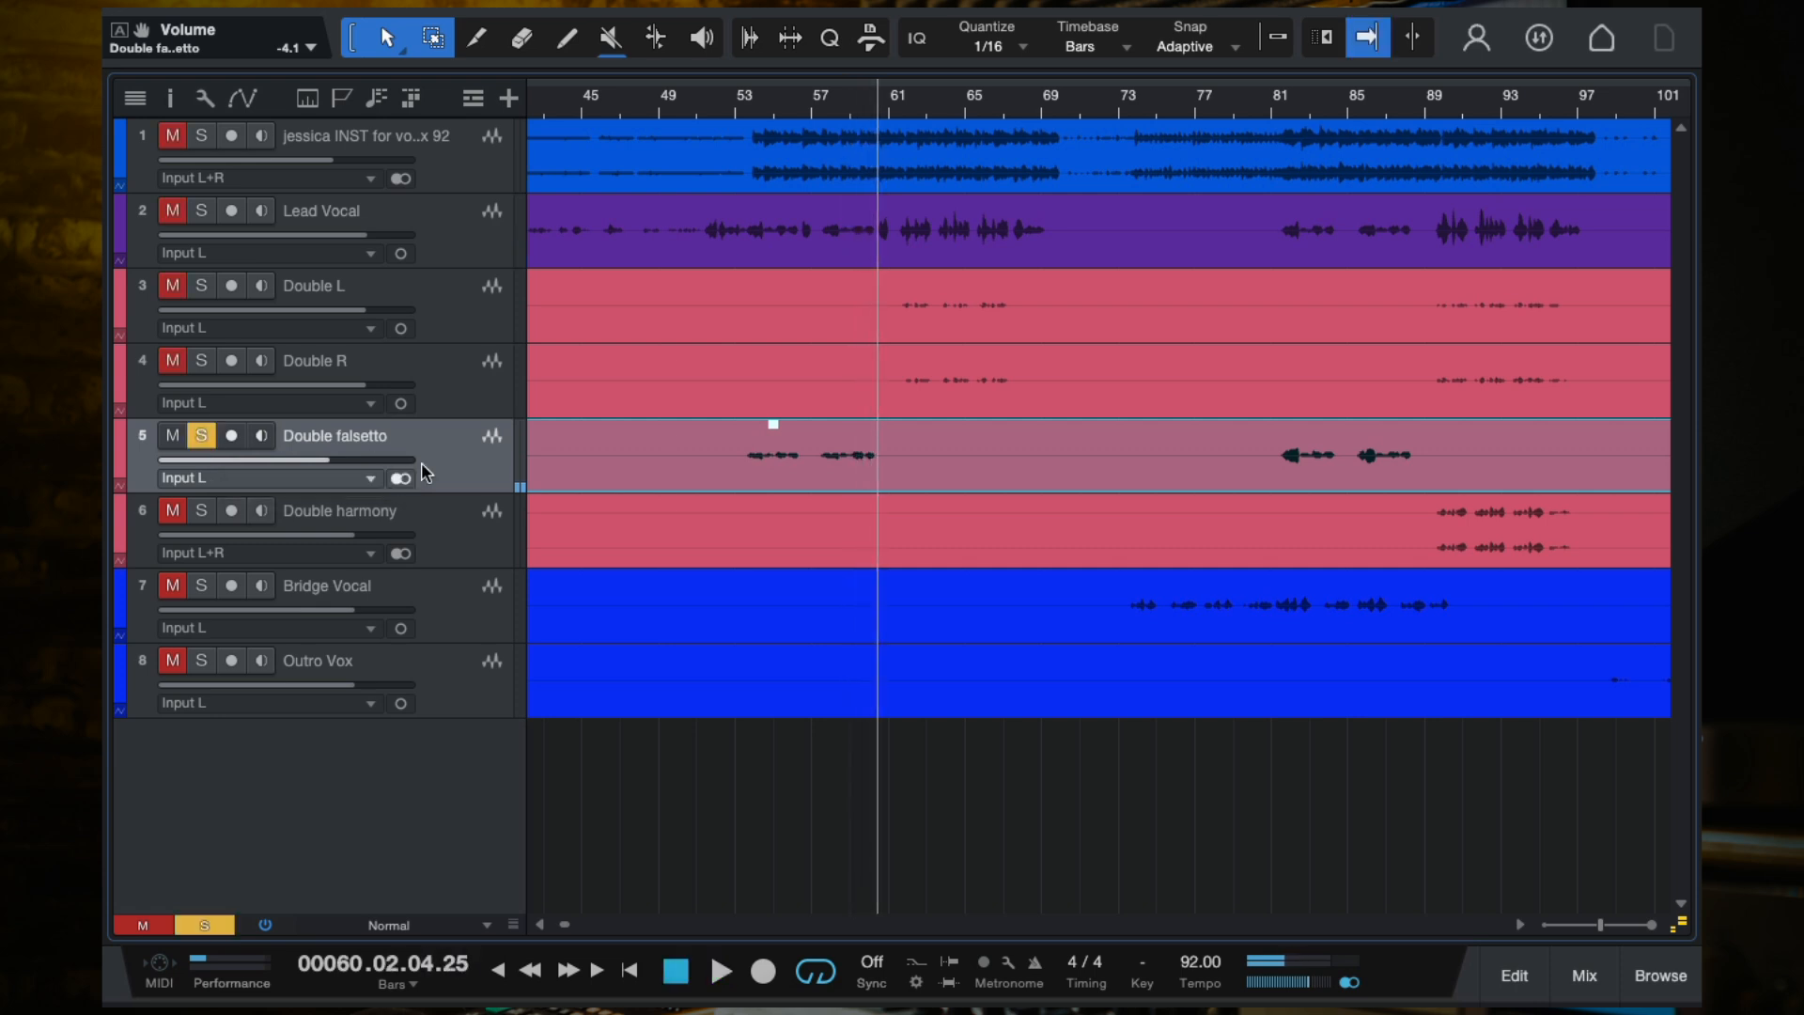
{"action": "key", "text": "F3"}
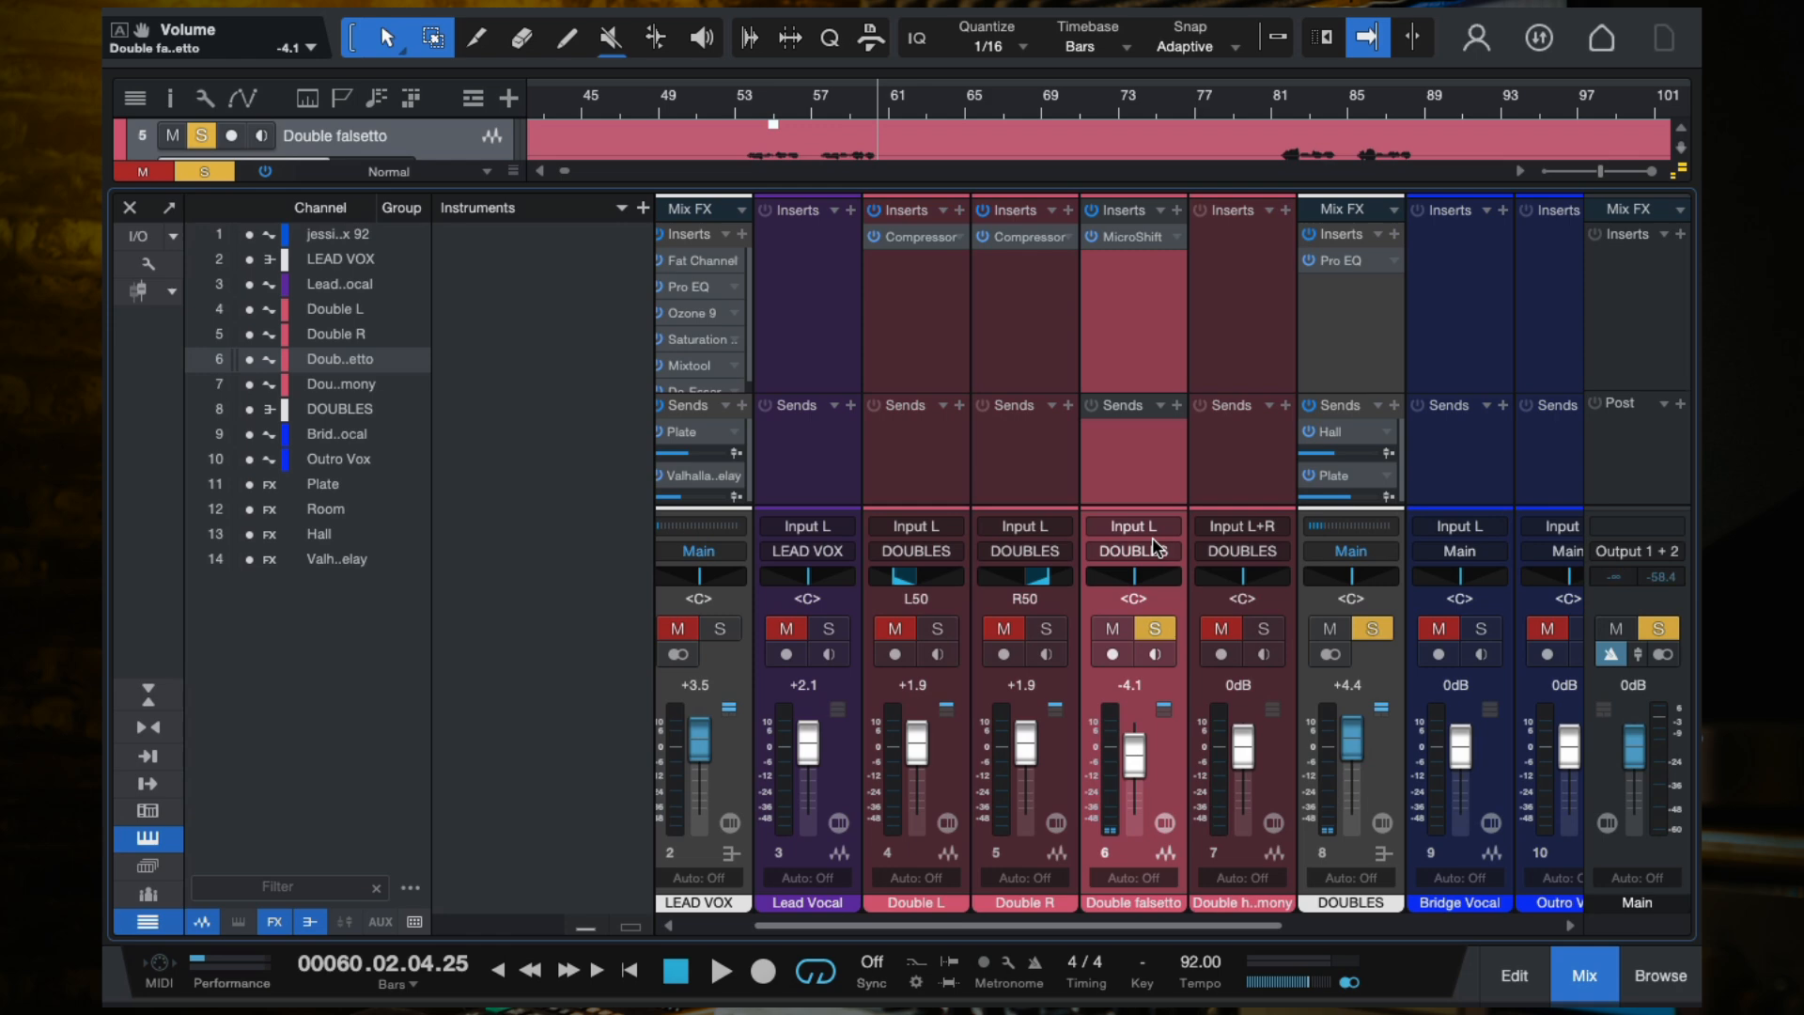
{"action": "left_click_drag", "start_coordinate": [1060, 247], "coordinate": [1147, 243]}
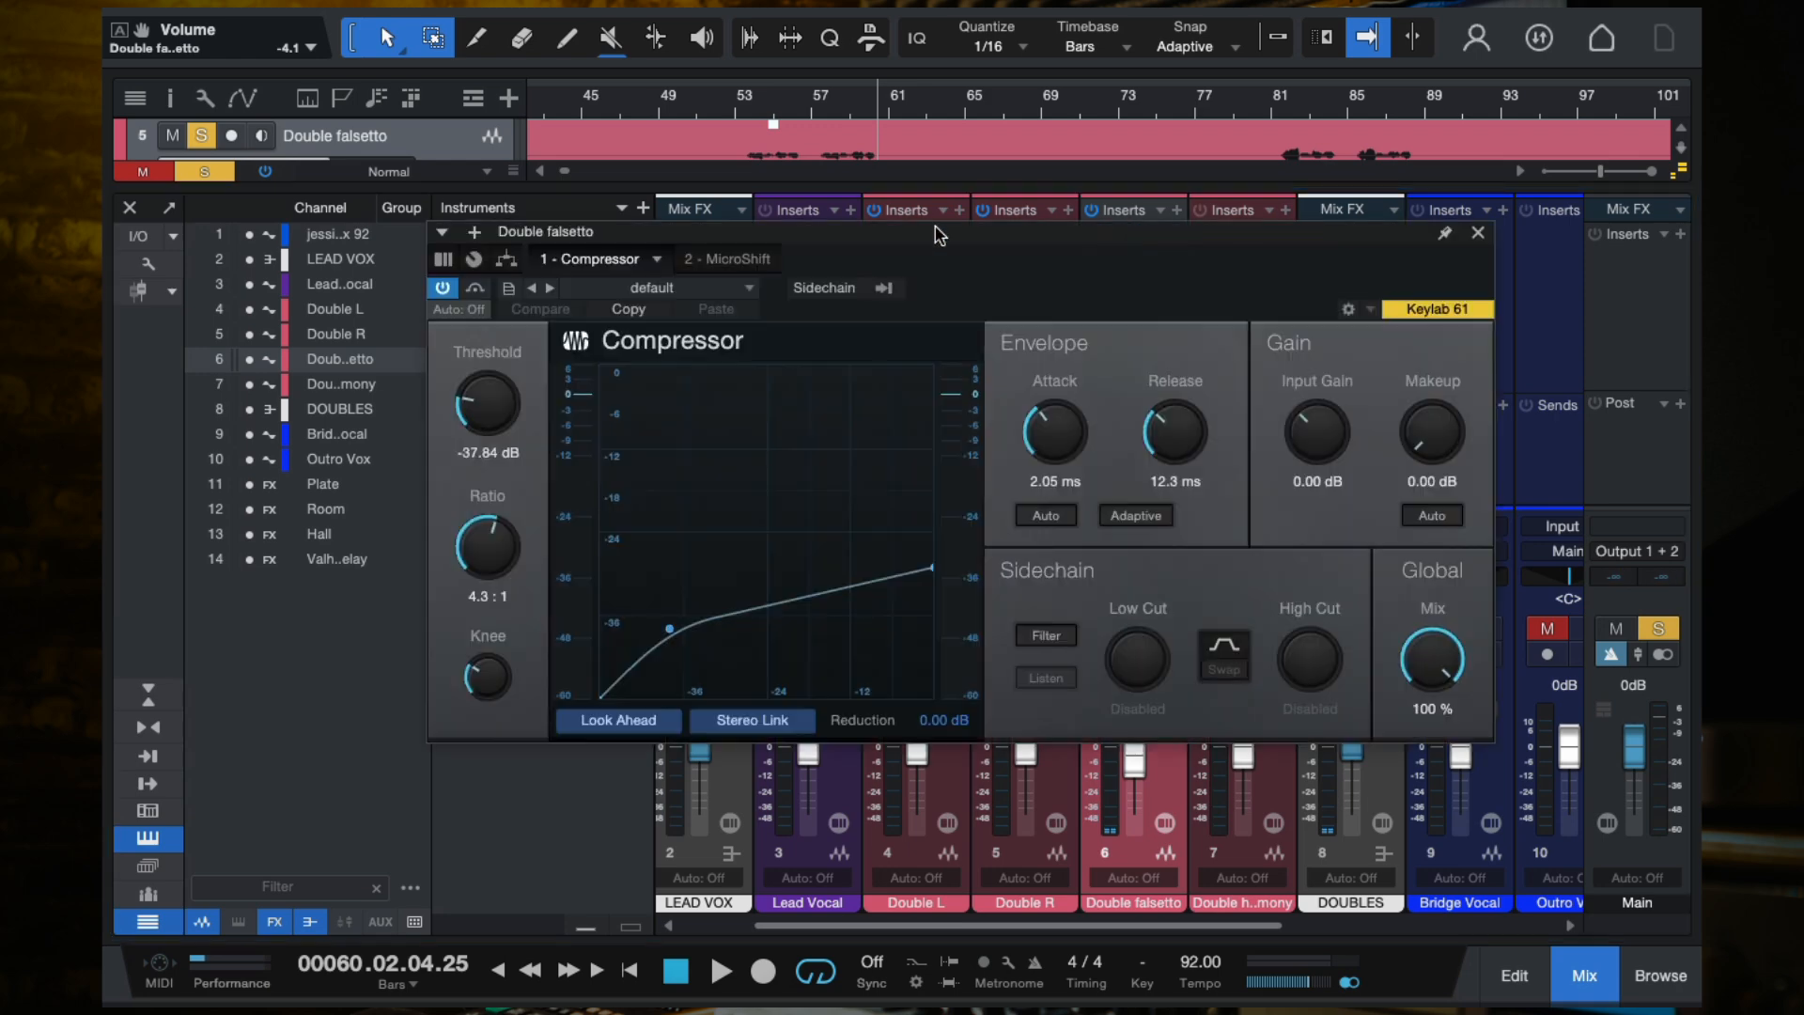
Step: Play the falsetto from about bar 53, raise its Compressor threshold to -34.24 dB and close the effect window
{"action": "left_click", "coordinate": [752, 101]}
{"action": "key", "text": "space"}
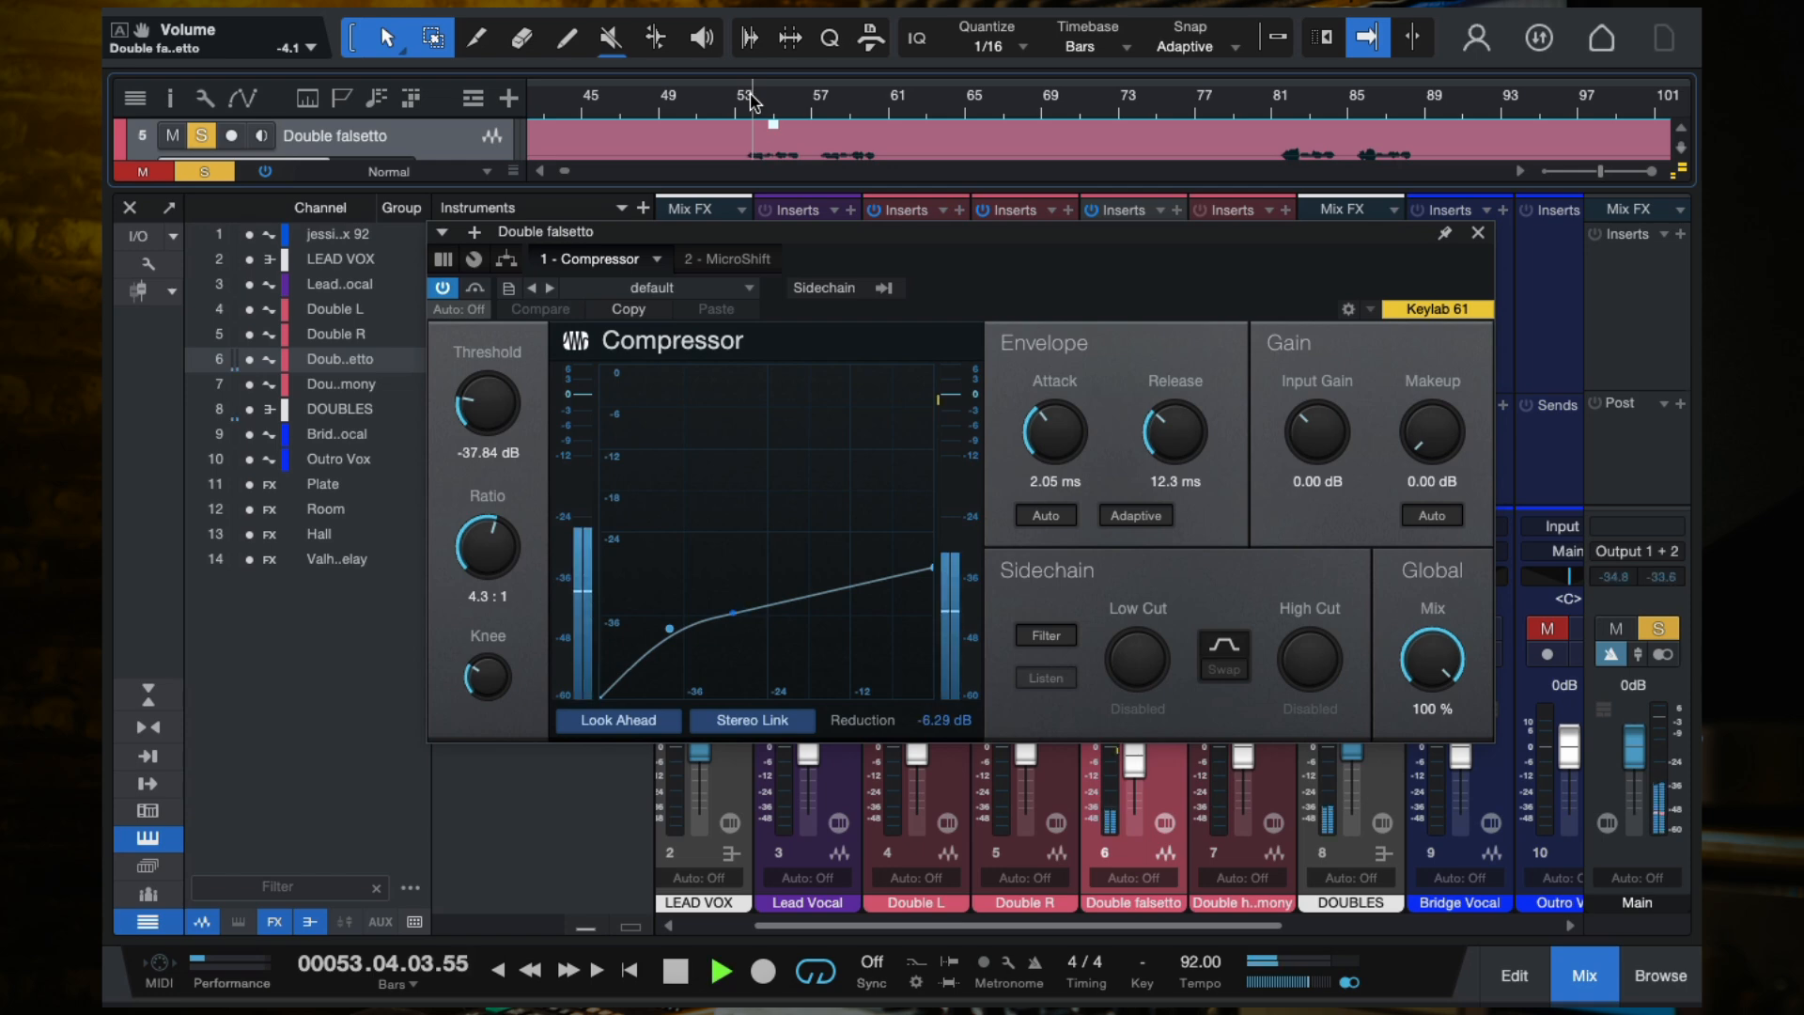
{"action": "left_click_drag", "start_coordinate": [487, 401], "coordinate": [488, 398]}
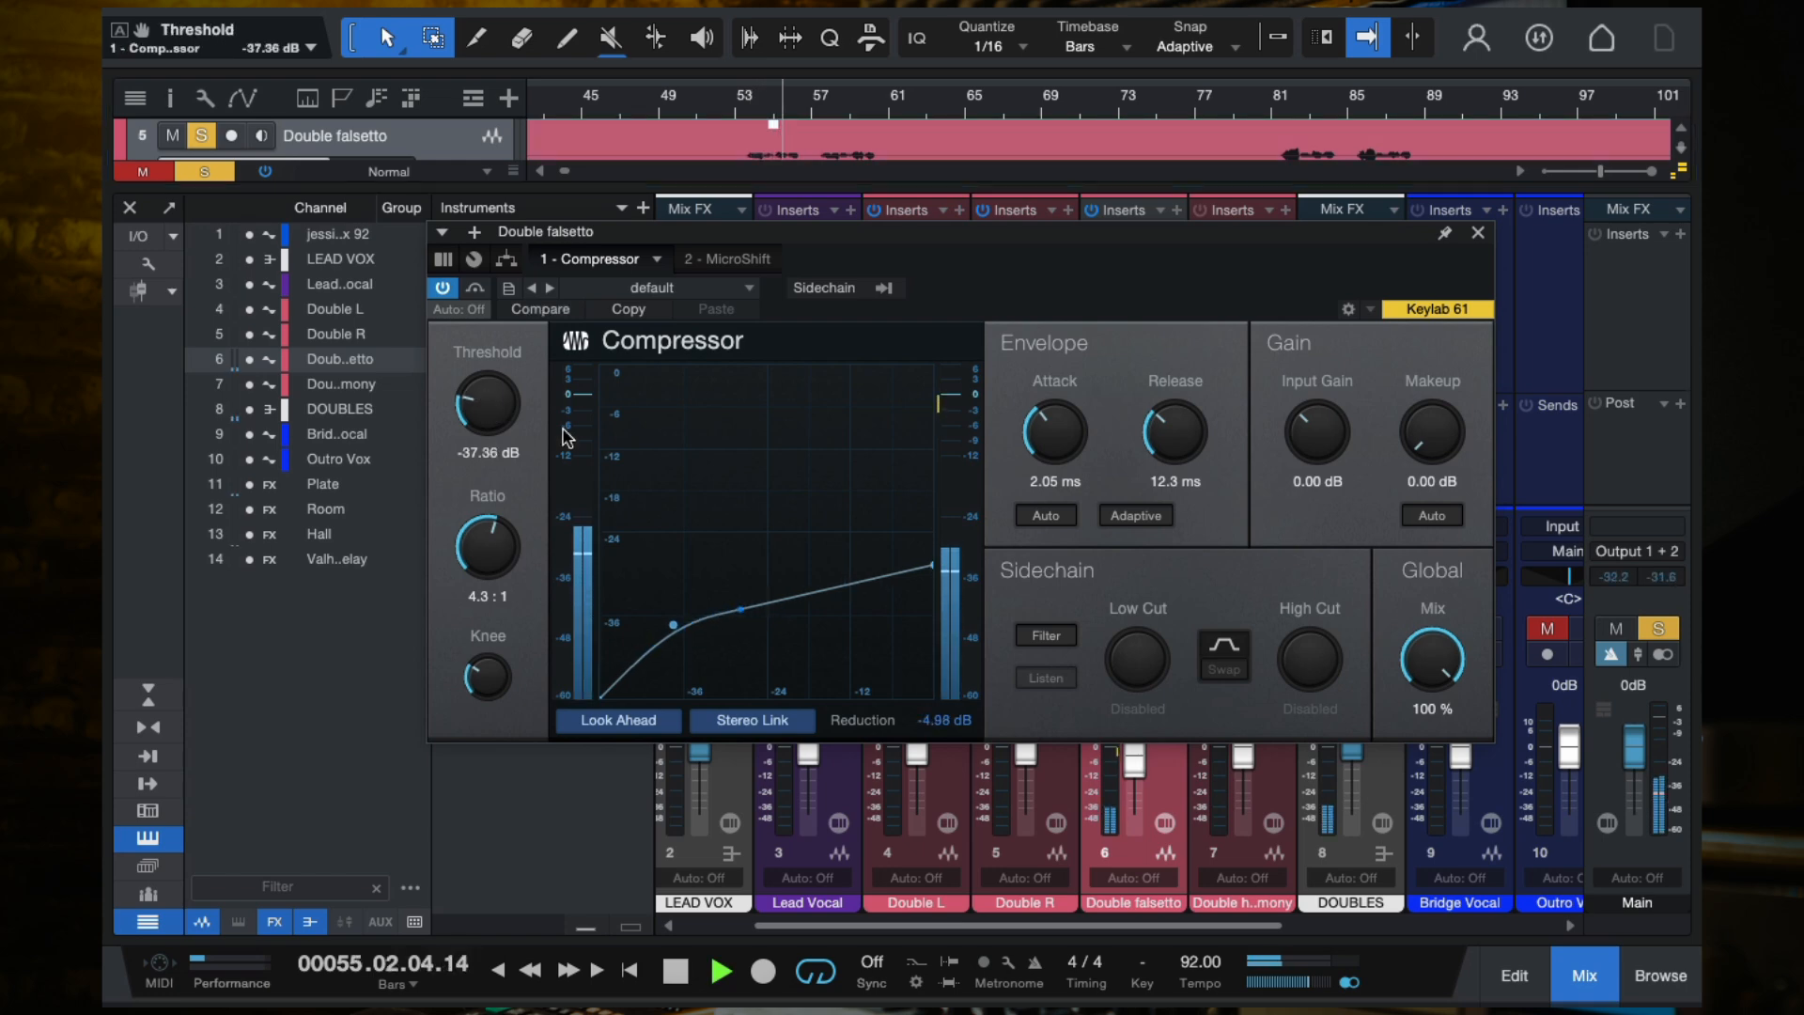
{"action": "key", "text": "space"}
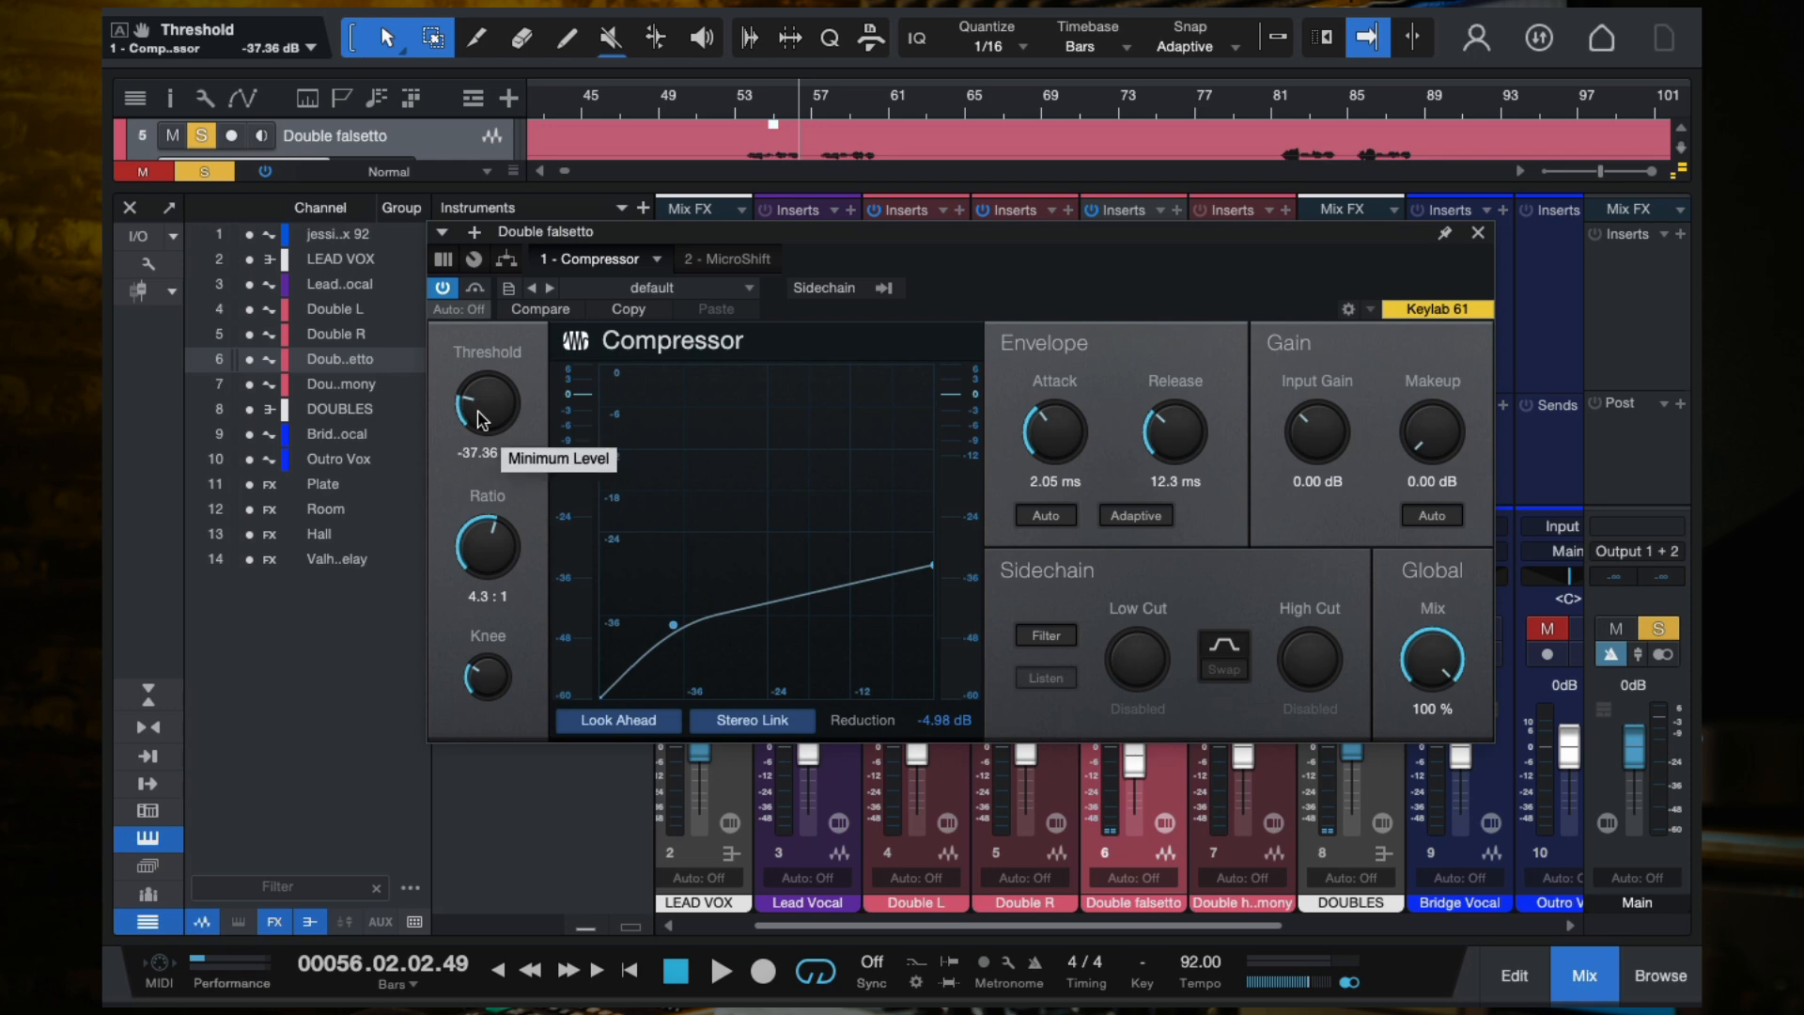
{"action": "key", "text": "space"}
{"action": "key", "text": "space"}
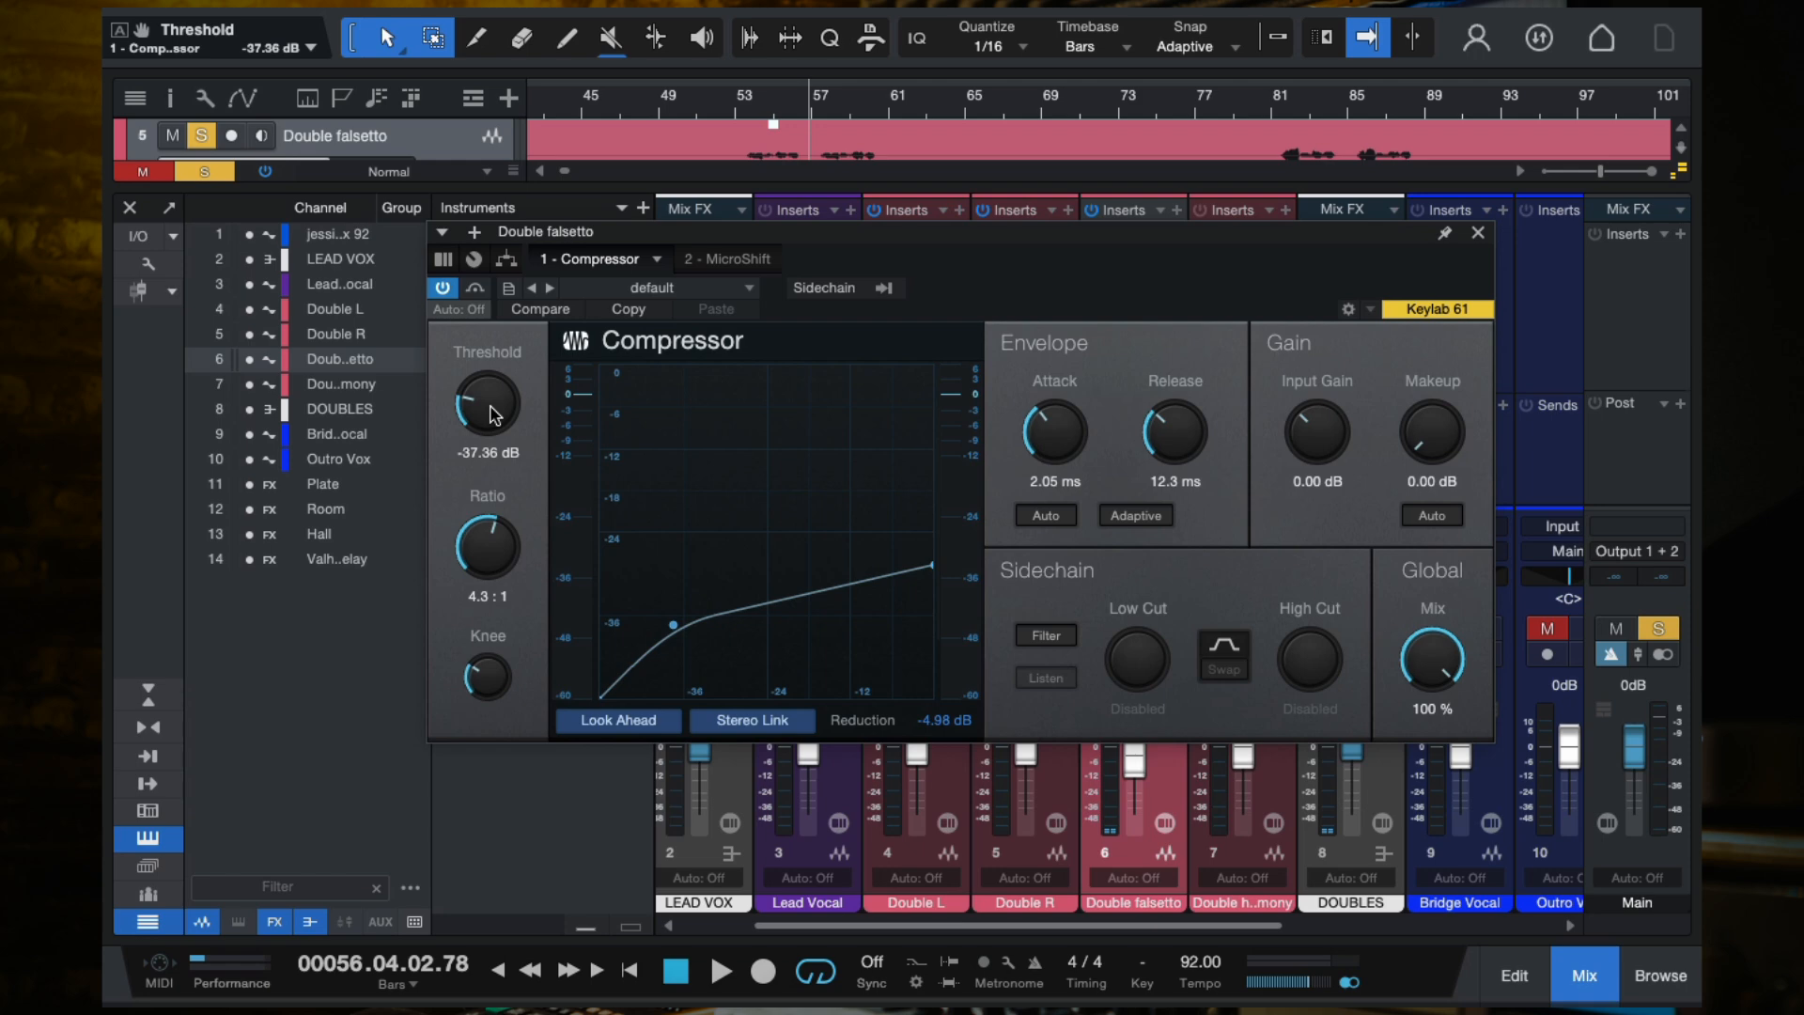
{"action": "key", "text": "space"}
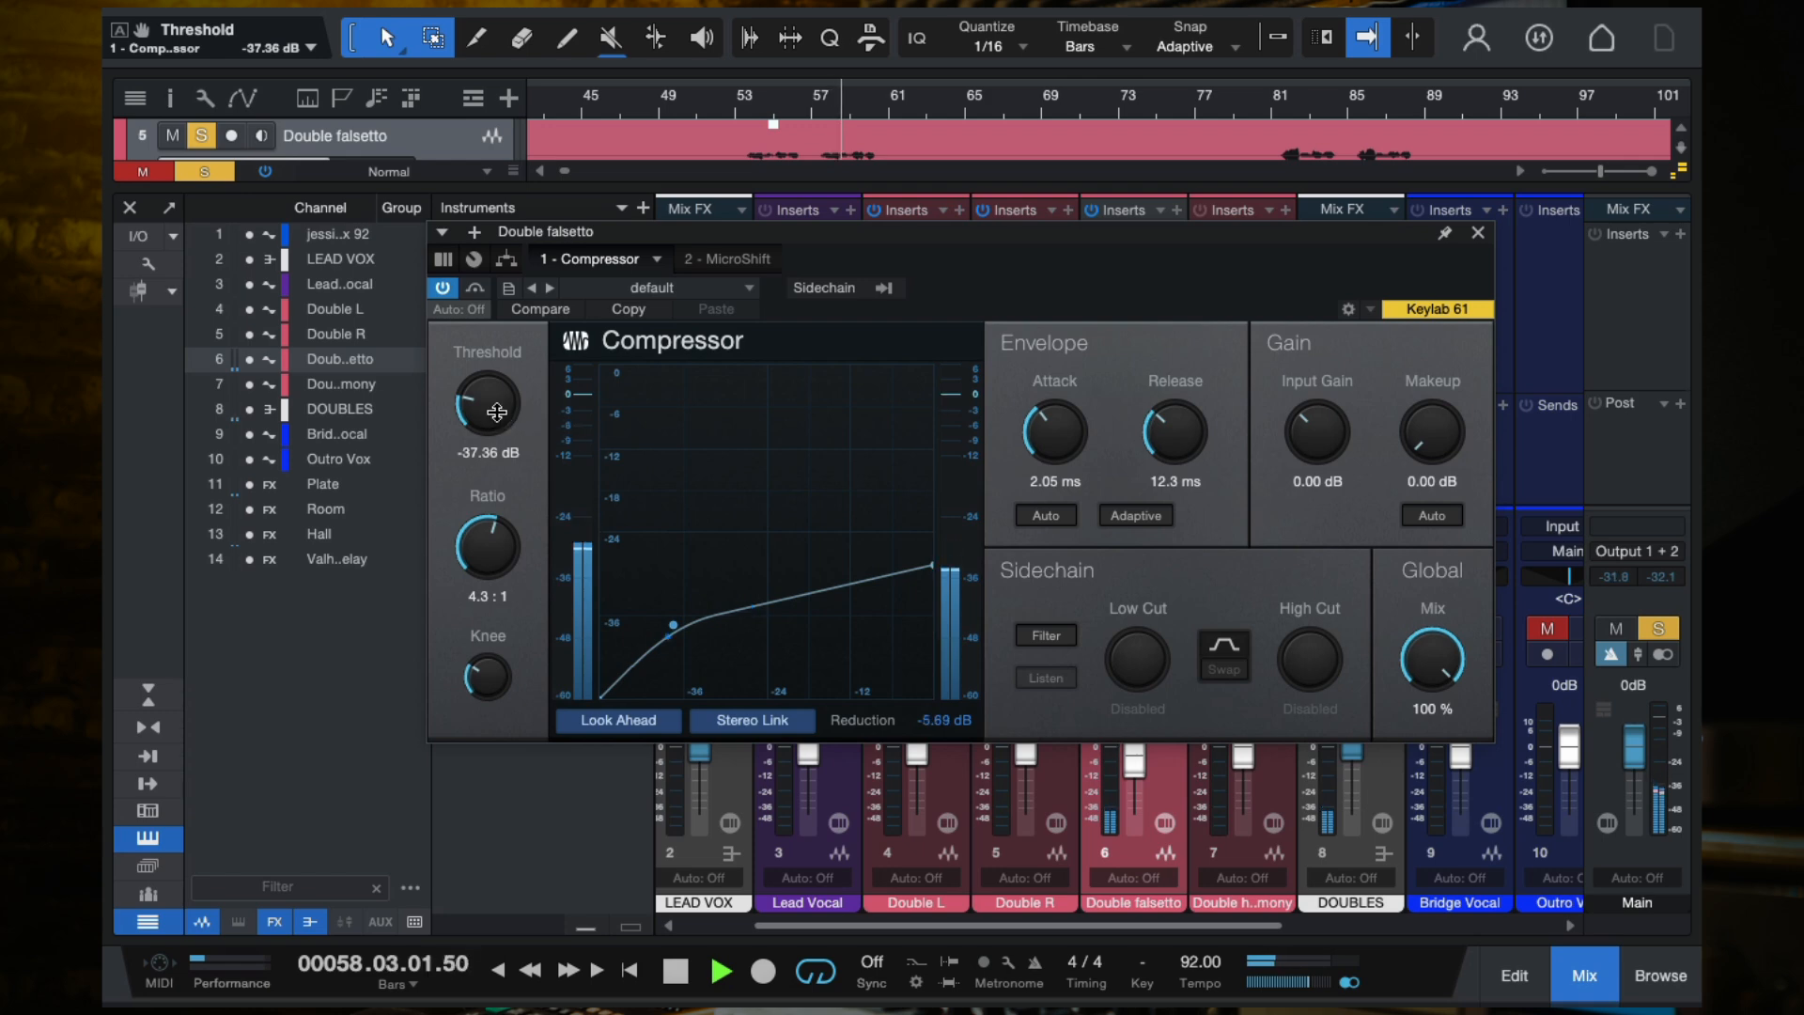
{"action": "left_click_drag", "start_coordinate": [496, 400], "coordinate": [501, 402]}
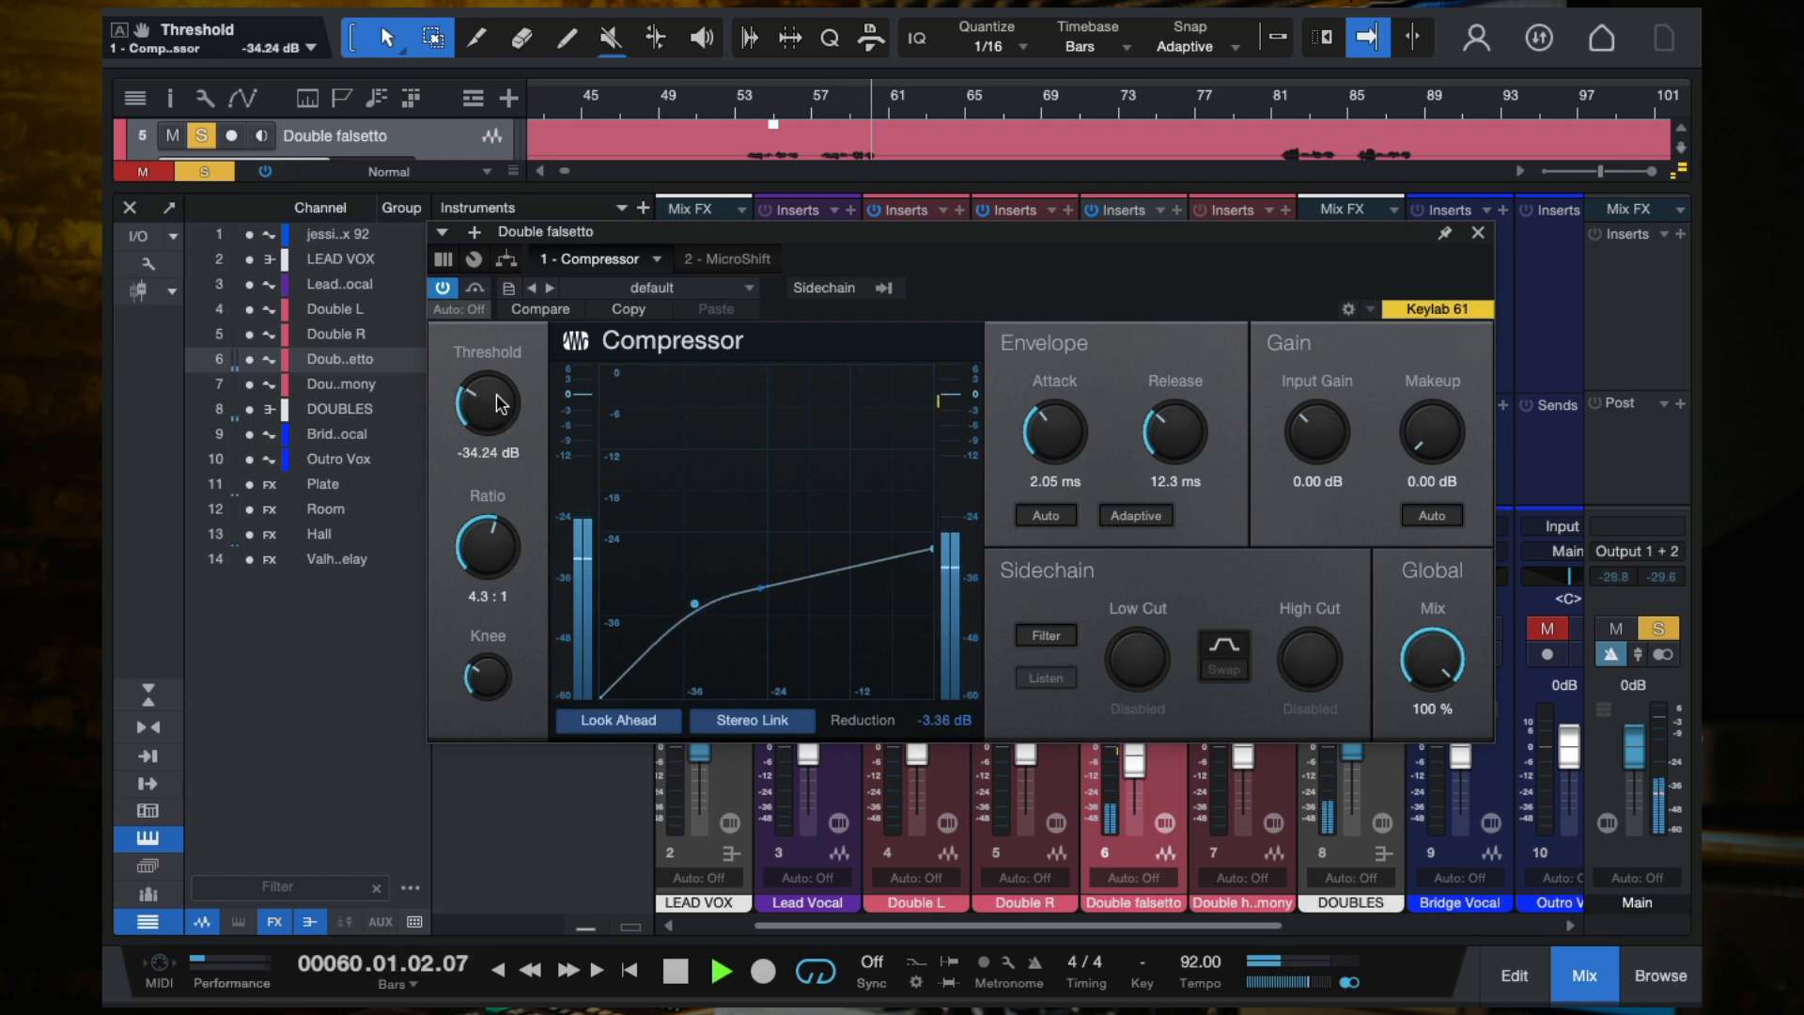
{"action": "left_click", "coordinate": [1478, 232]}
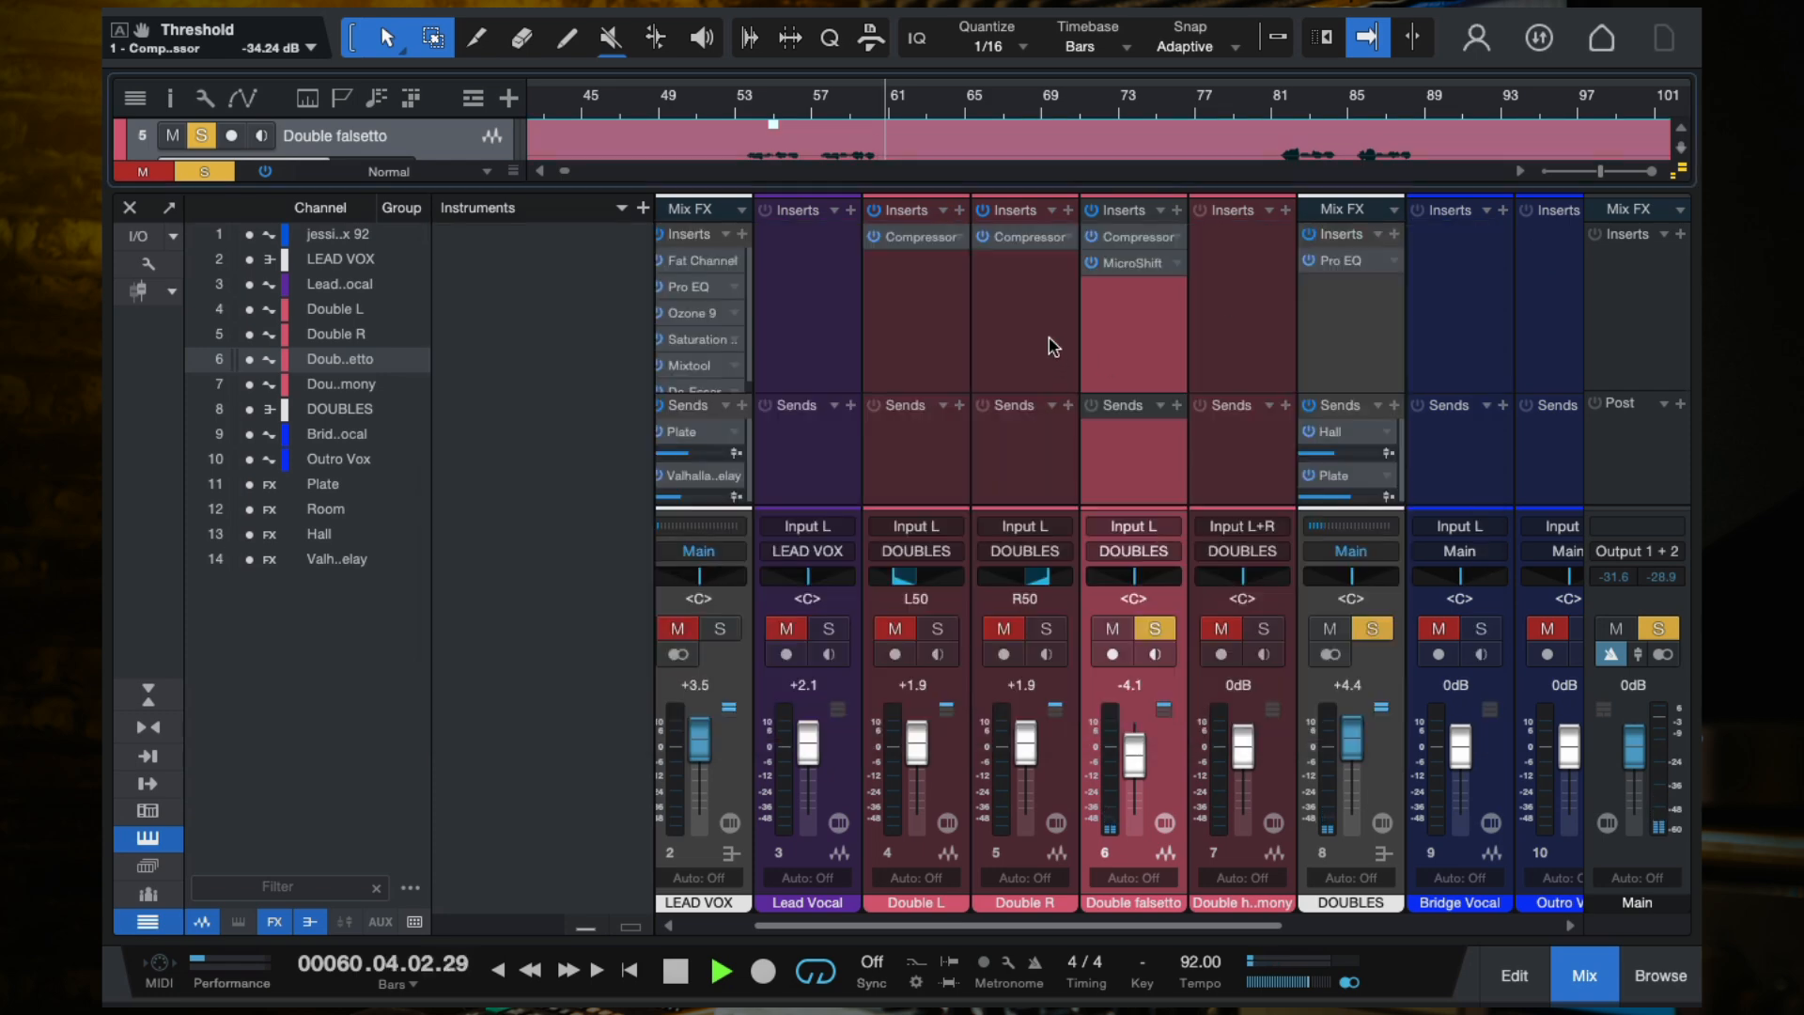
Step: Replay the falsetto from about bar 53, compare it with all its inserts bypassed and re-enabled, and stop playback
{"action": "scroll", "coordinate": [1154, 340], "scroll_direction": "right", "scroll_amount": 2}
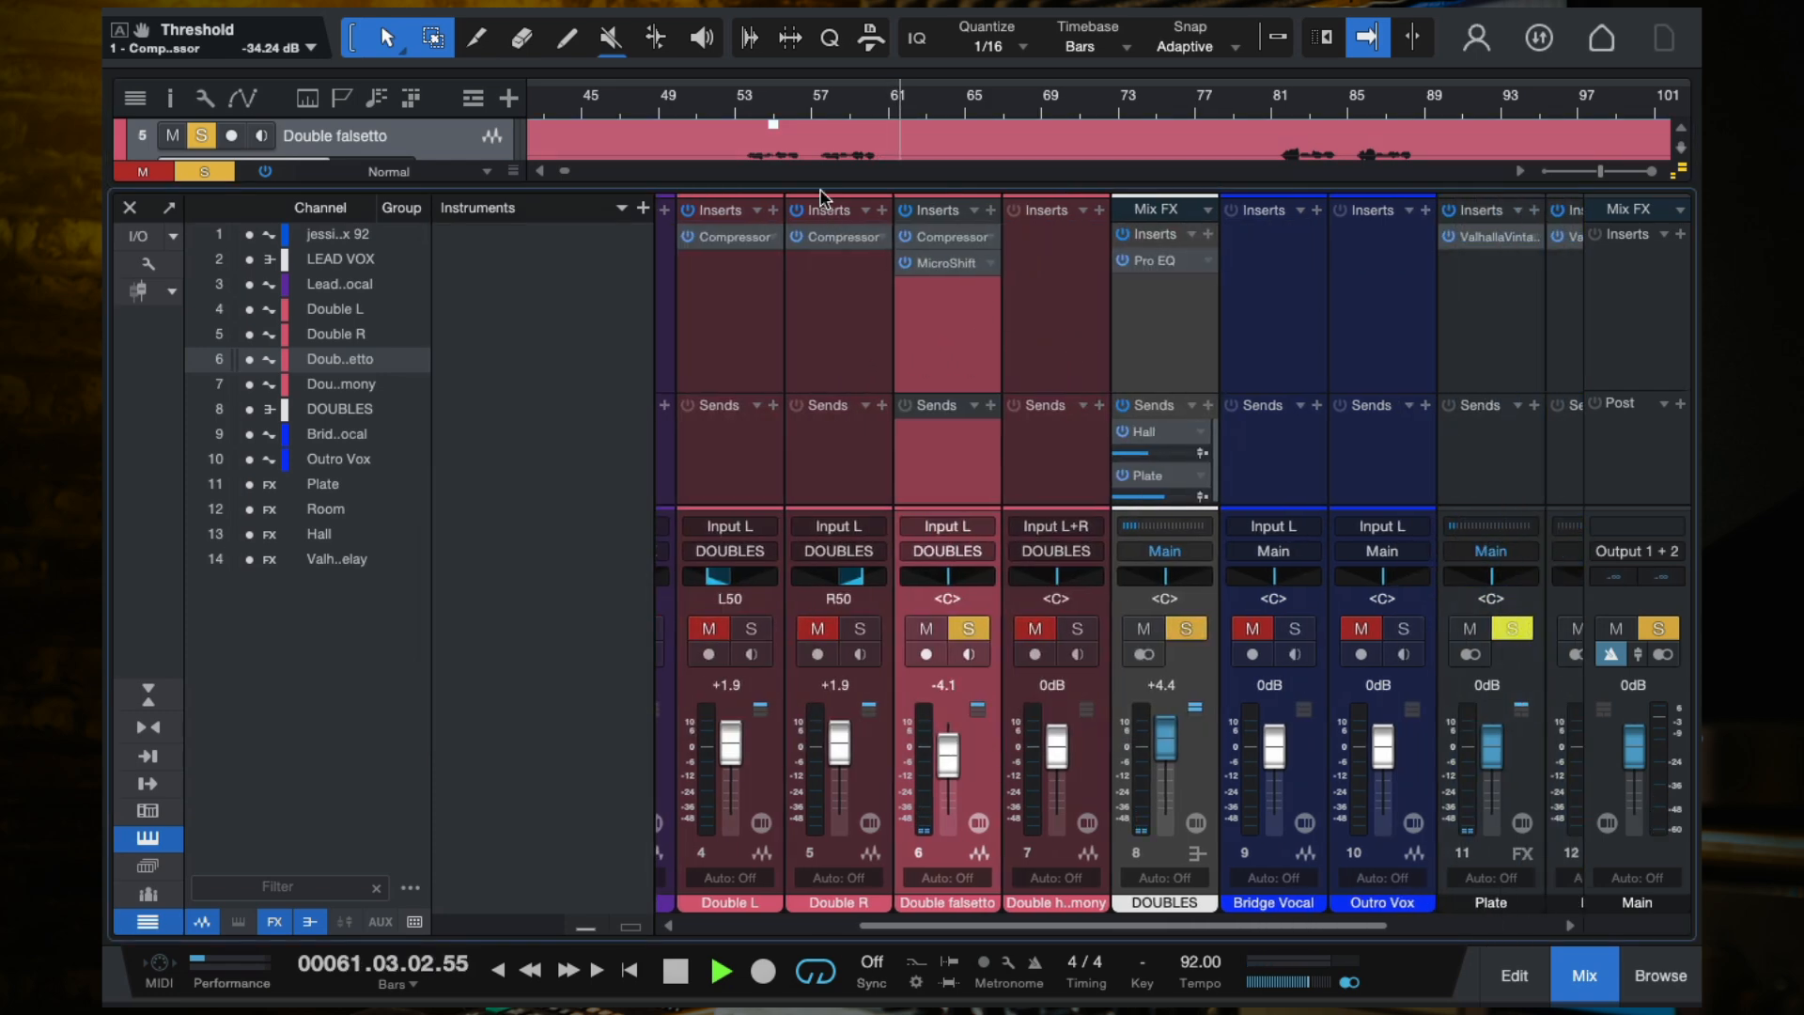
{"action": "left_click", "coordinate": [755, 112]}
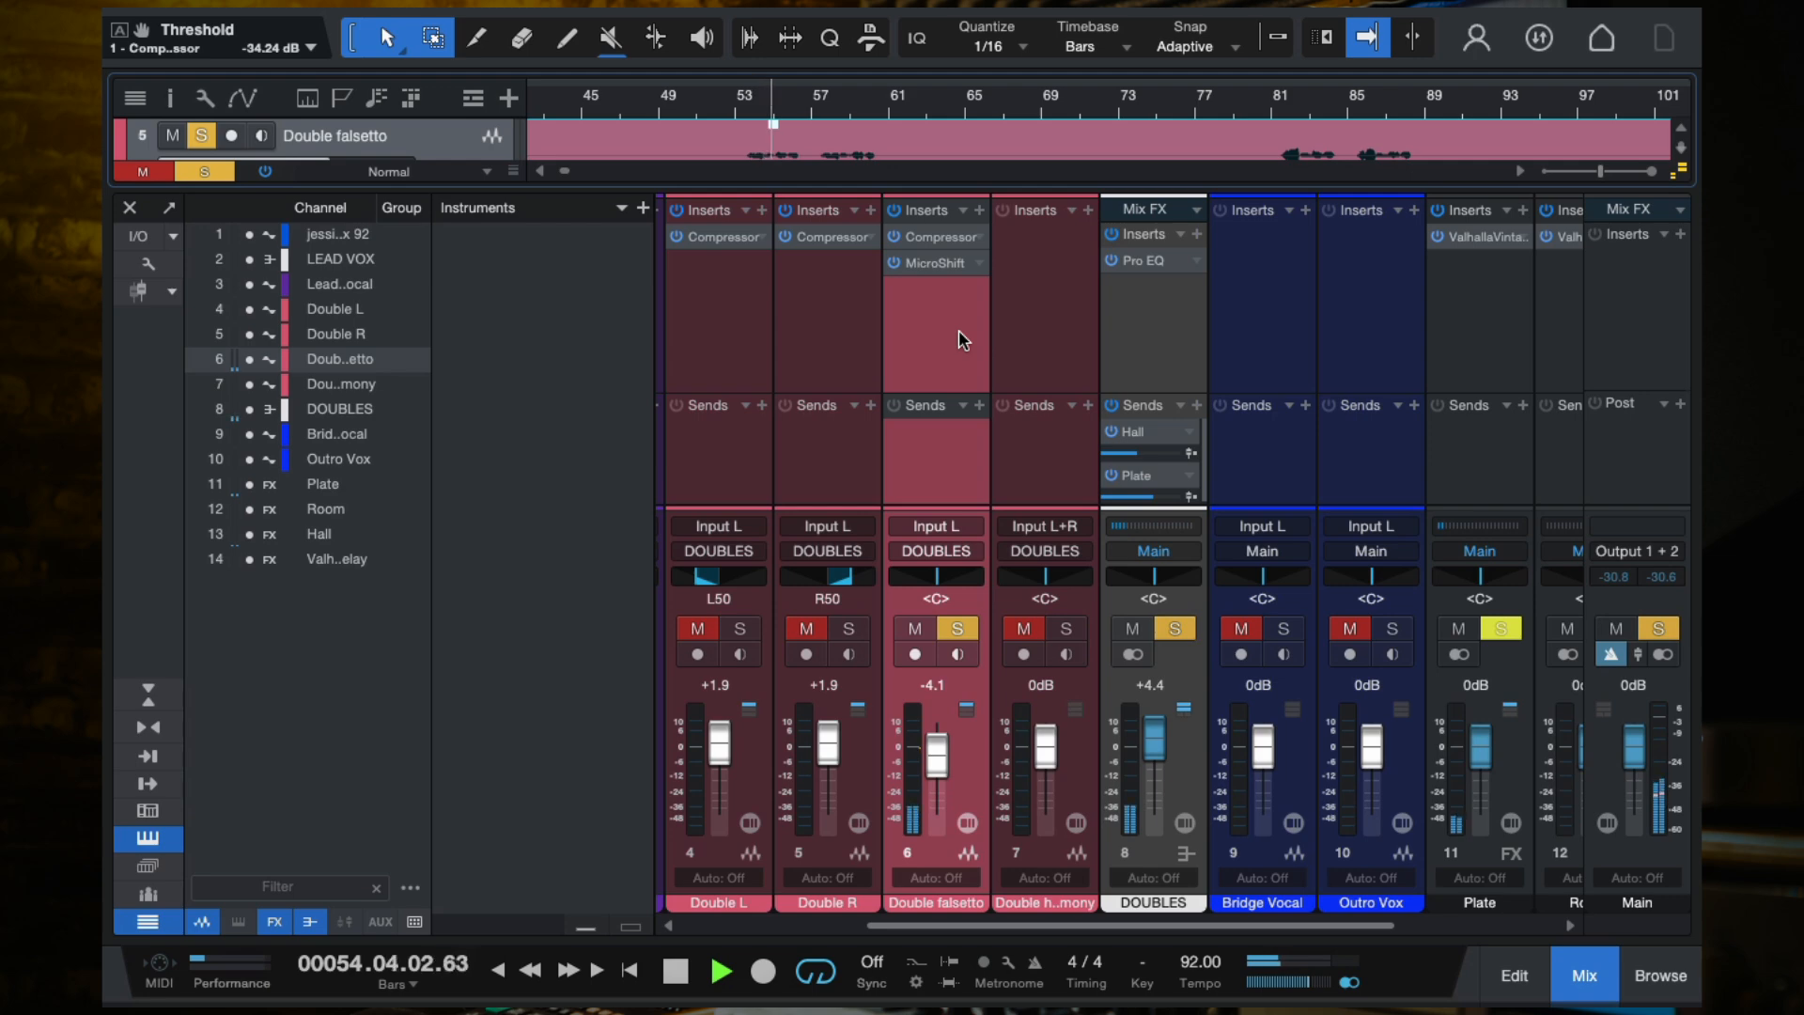
{"action": "left_click", "coordinate": [895, 210]}
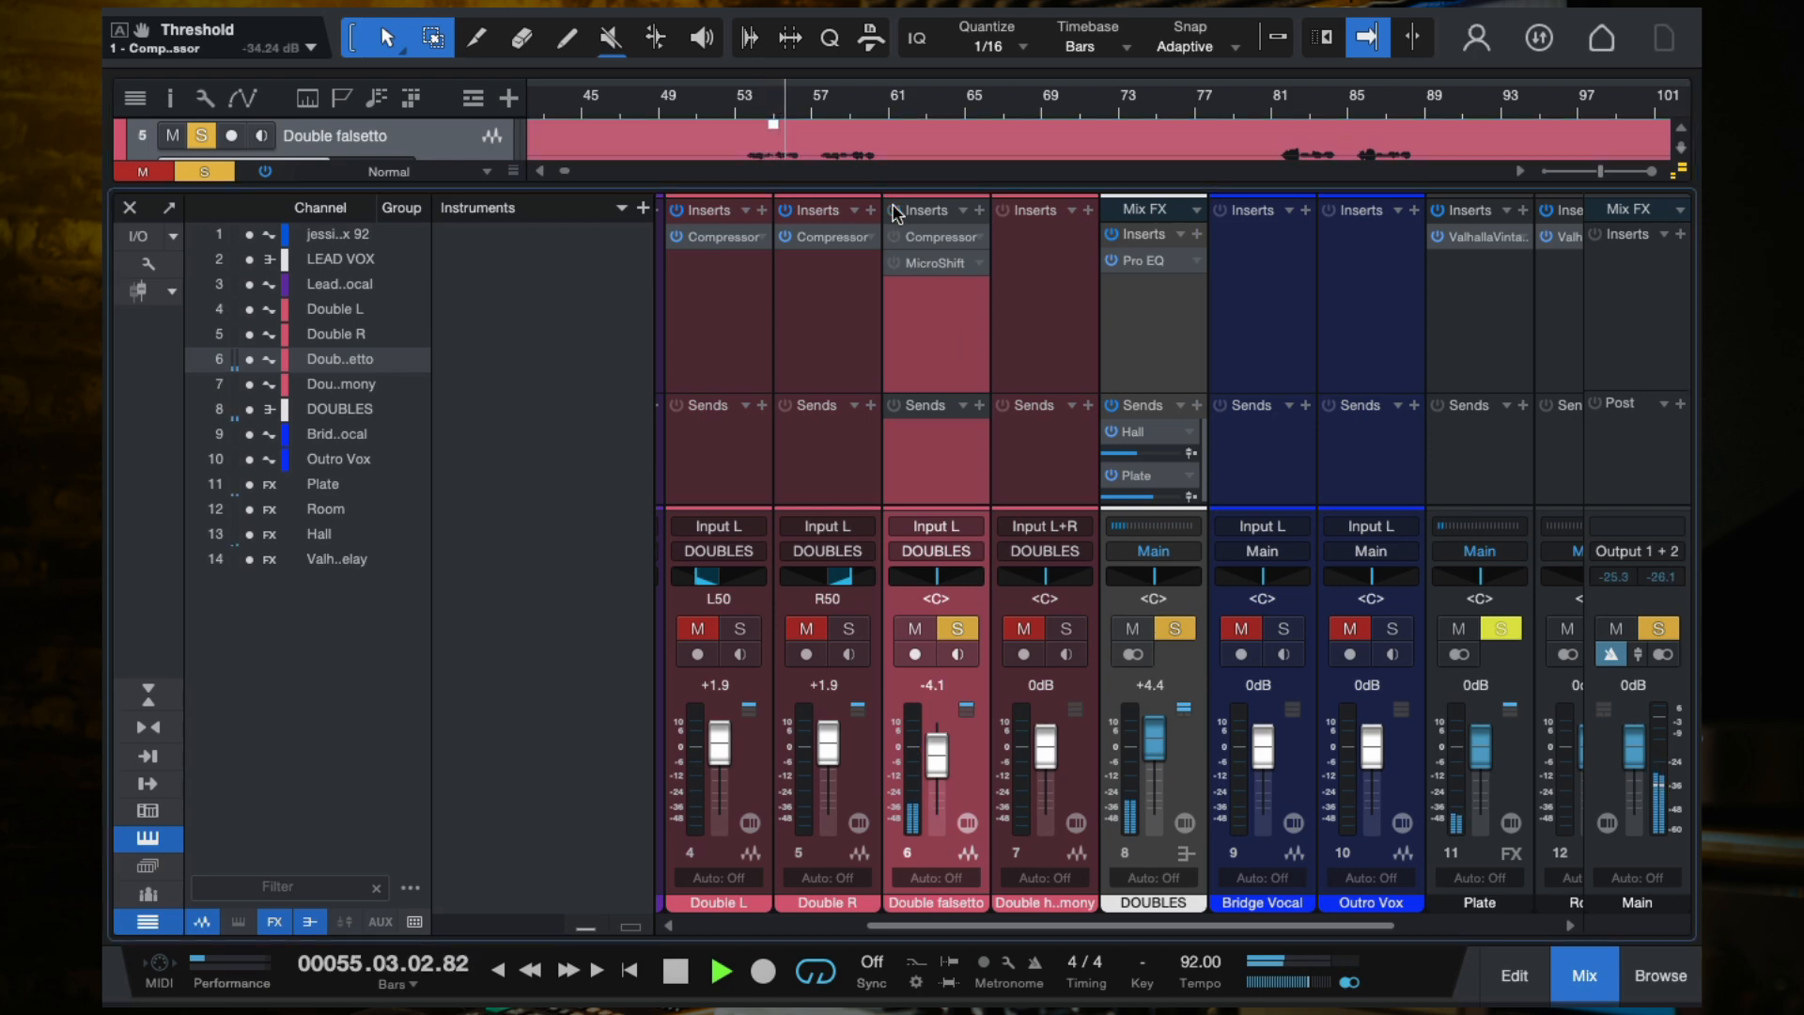
{"action": "left_click", "coordinate": [895, 210]}
{"action": "key", "text": "space"}
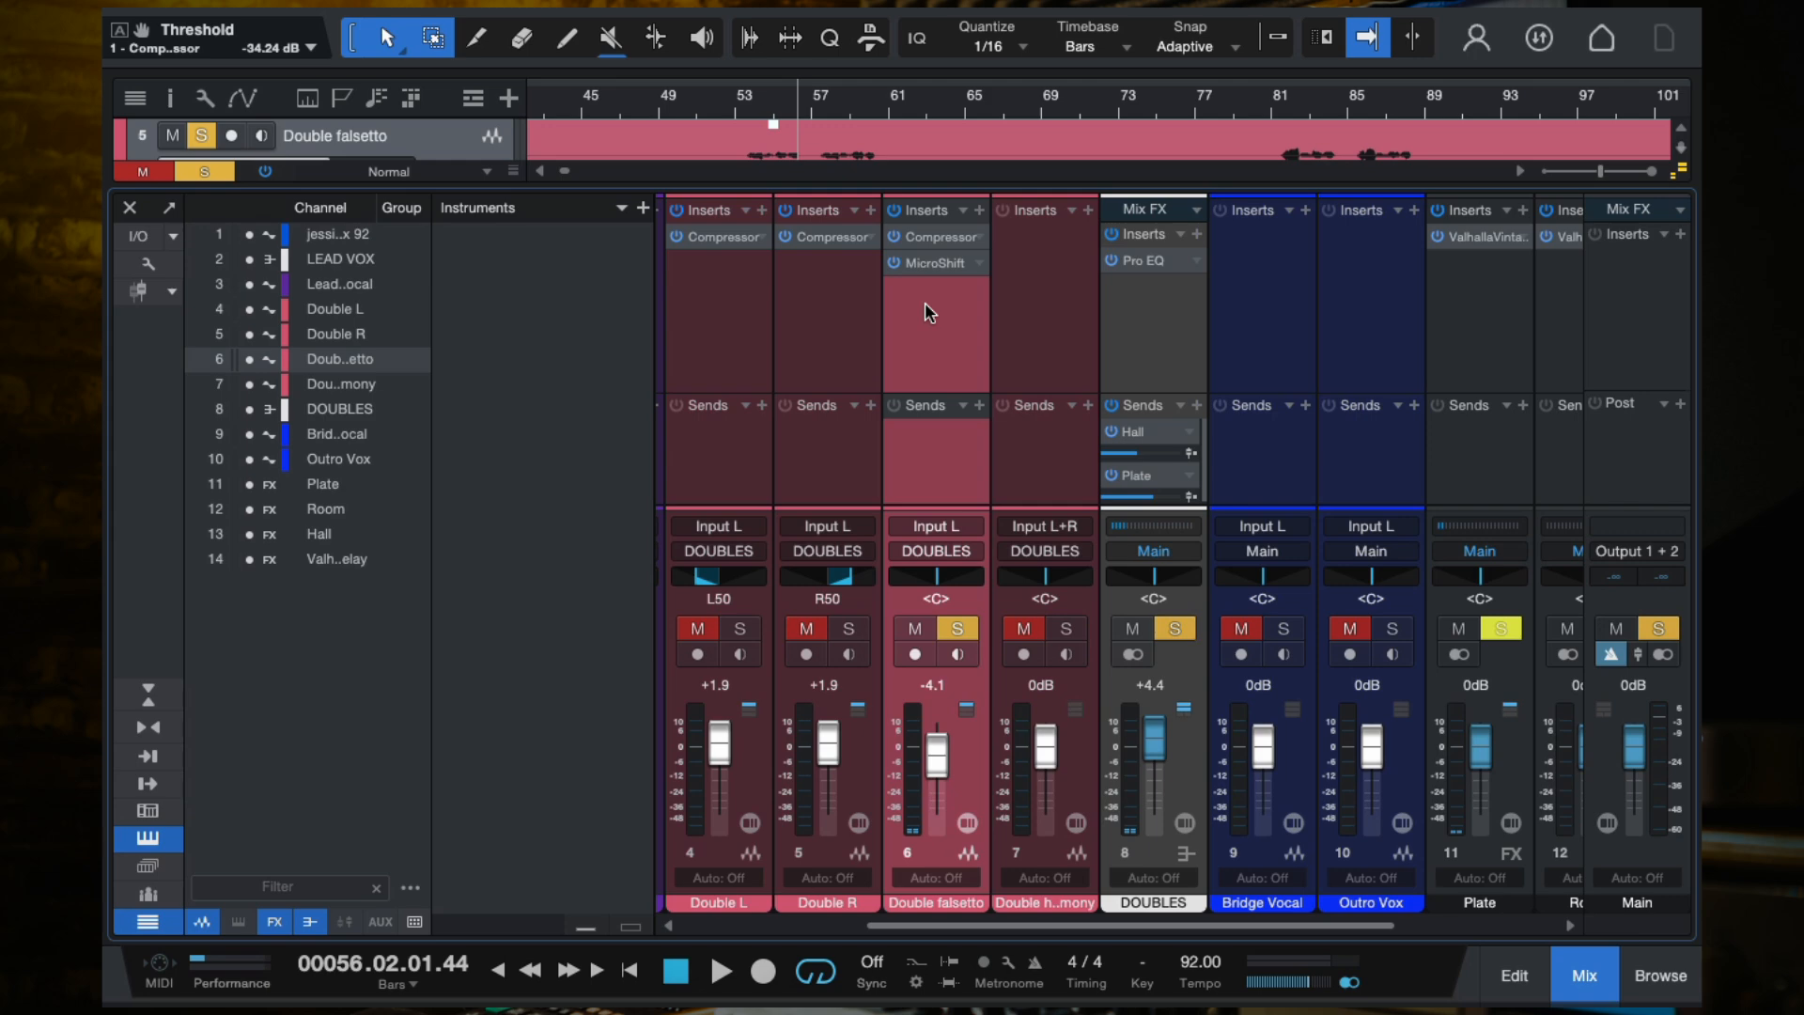
Step: Select the Double L, Double falsetto and DOUBLES bus channels in turn
{"action": "left_click", "coordinate": [702, 311]}
{"action": "left_click", "coordinate": [910, 331]}
{"action": "left_click", "coordinate": [1145, 347]}
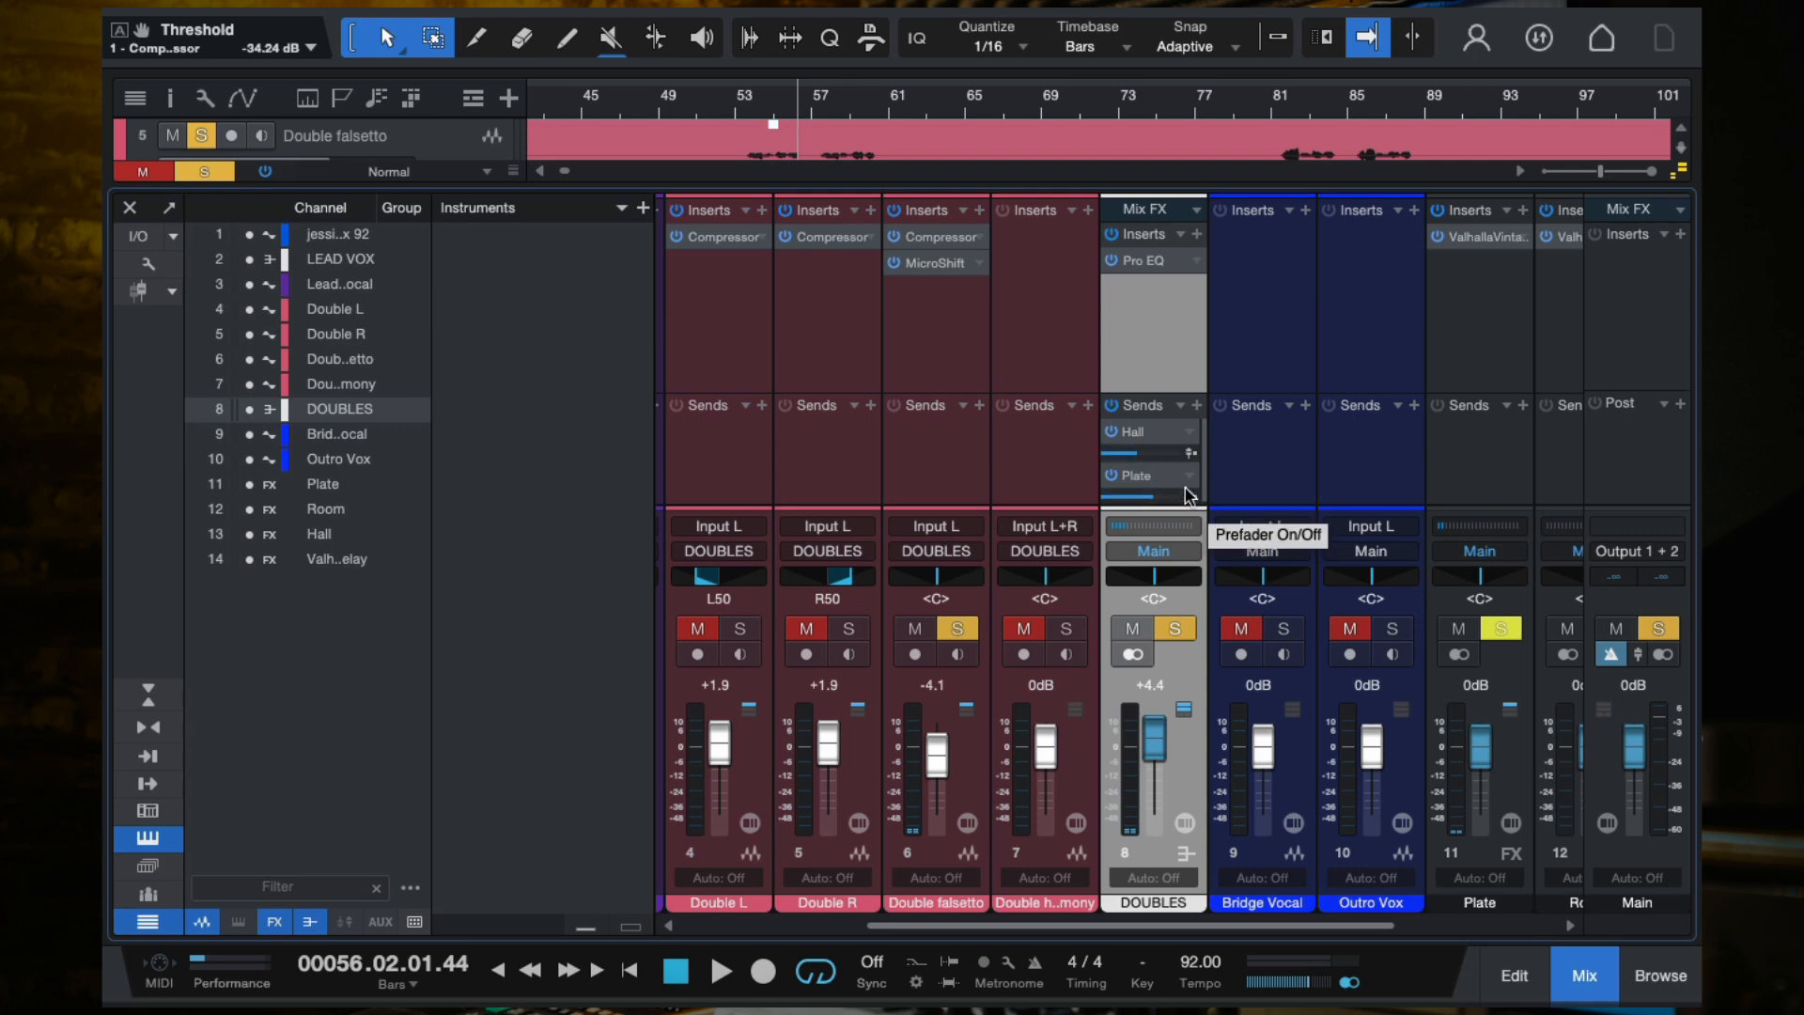
Step: Play from about bar 53, clear all solos, raise the Double falsetto fader to -1.2 dB and stop playback
{"action": "left_click", "coordinate": [759, 105]}
{"action": "key", "text": "space"}
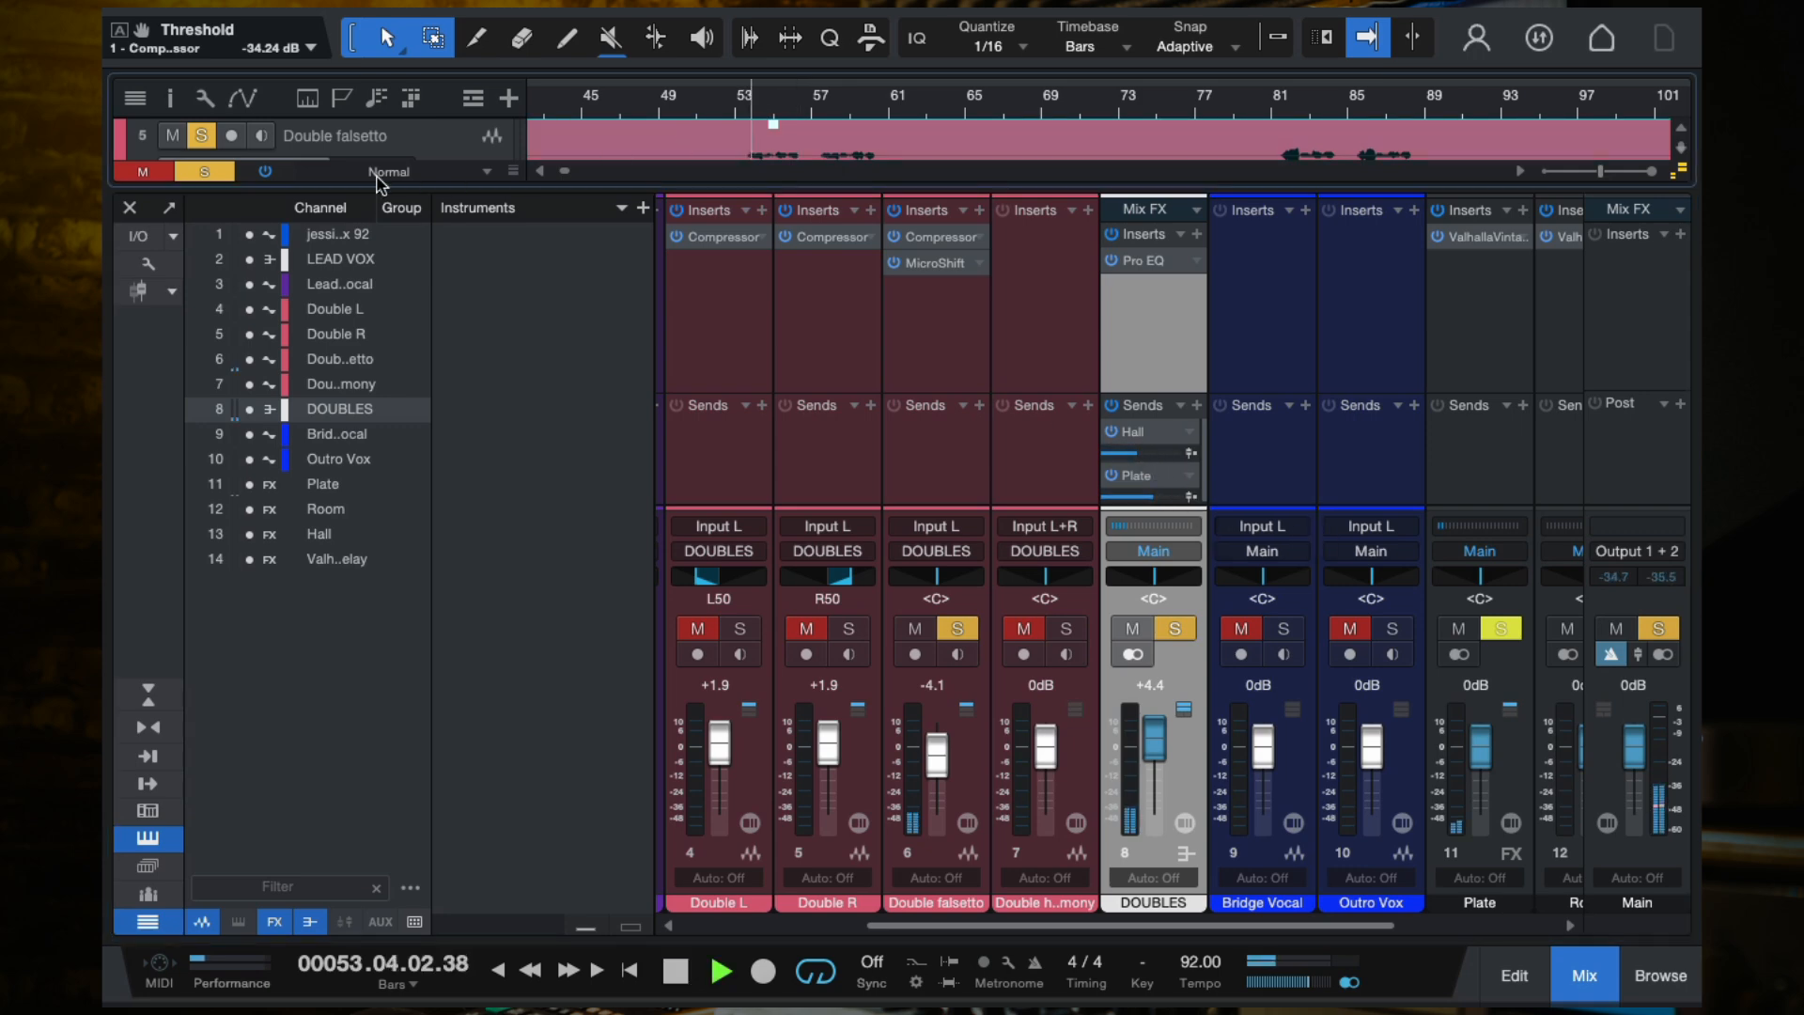
{"action": "left_click", "coordinate": [204, 172]}
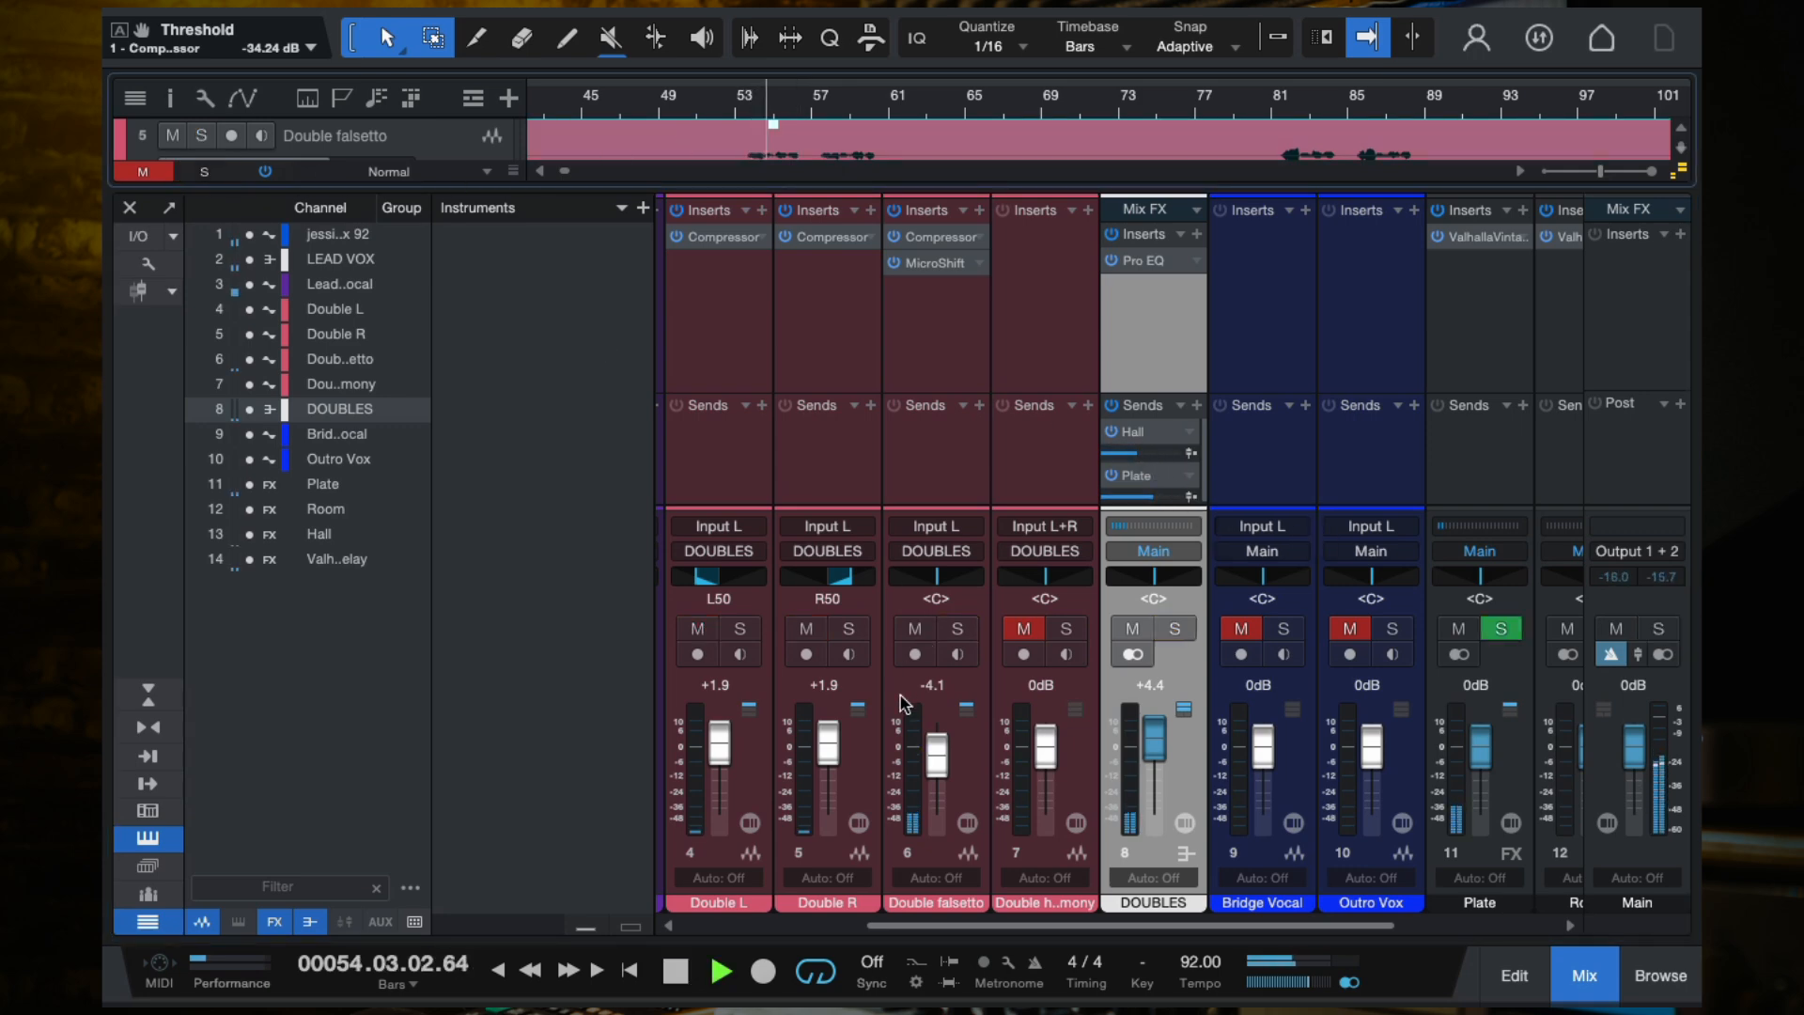
{"action": "mouse_move", "coordinate": [937, 757]}
{"action": "left_mouse_down"}
{"action": "mouse_move", "coordinate": [944, 737]}
{"action": "mouse_move", "coordinate": [942, 758]}
{"action": "left_mouse_up"}
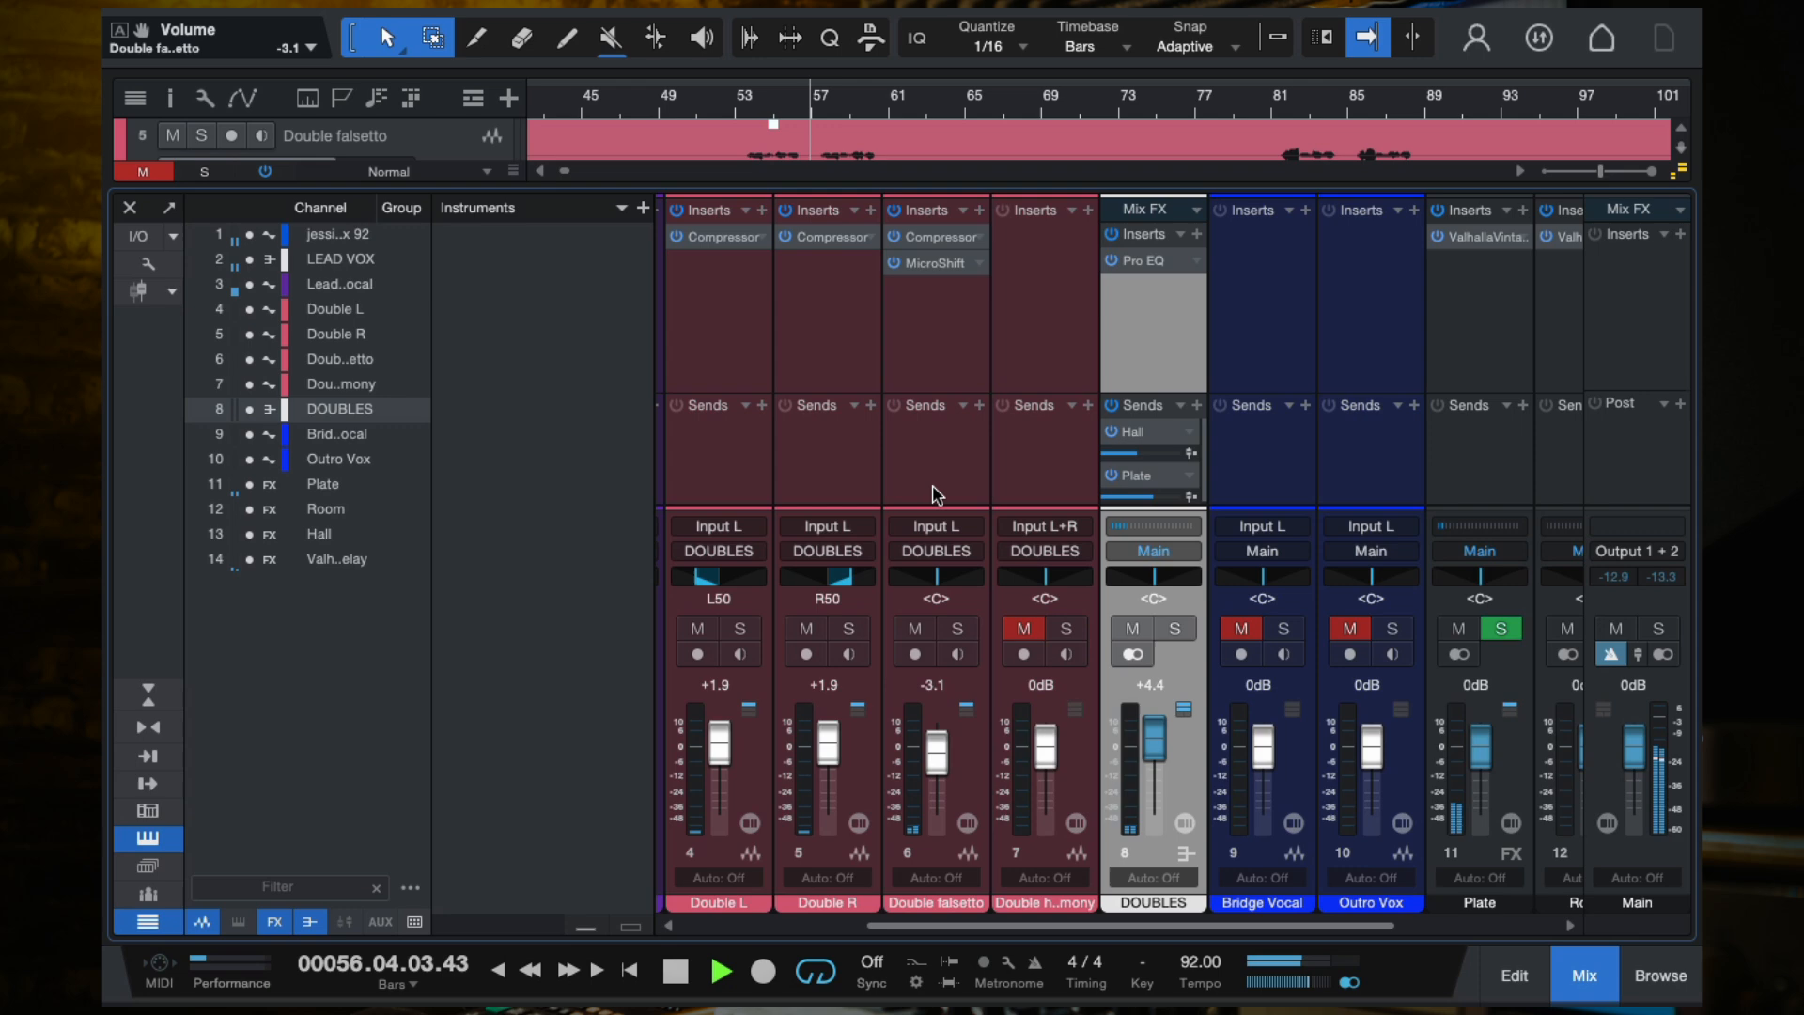
{"action": "left_click_drag", "start_coordinate": [938, 750], "coordinate": [939, 744]}
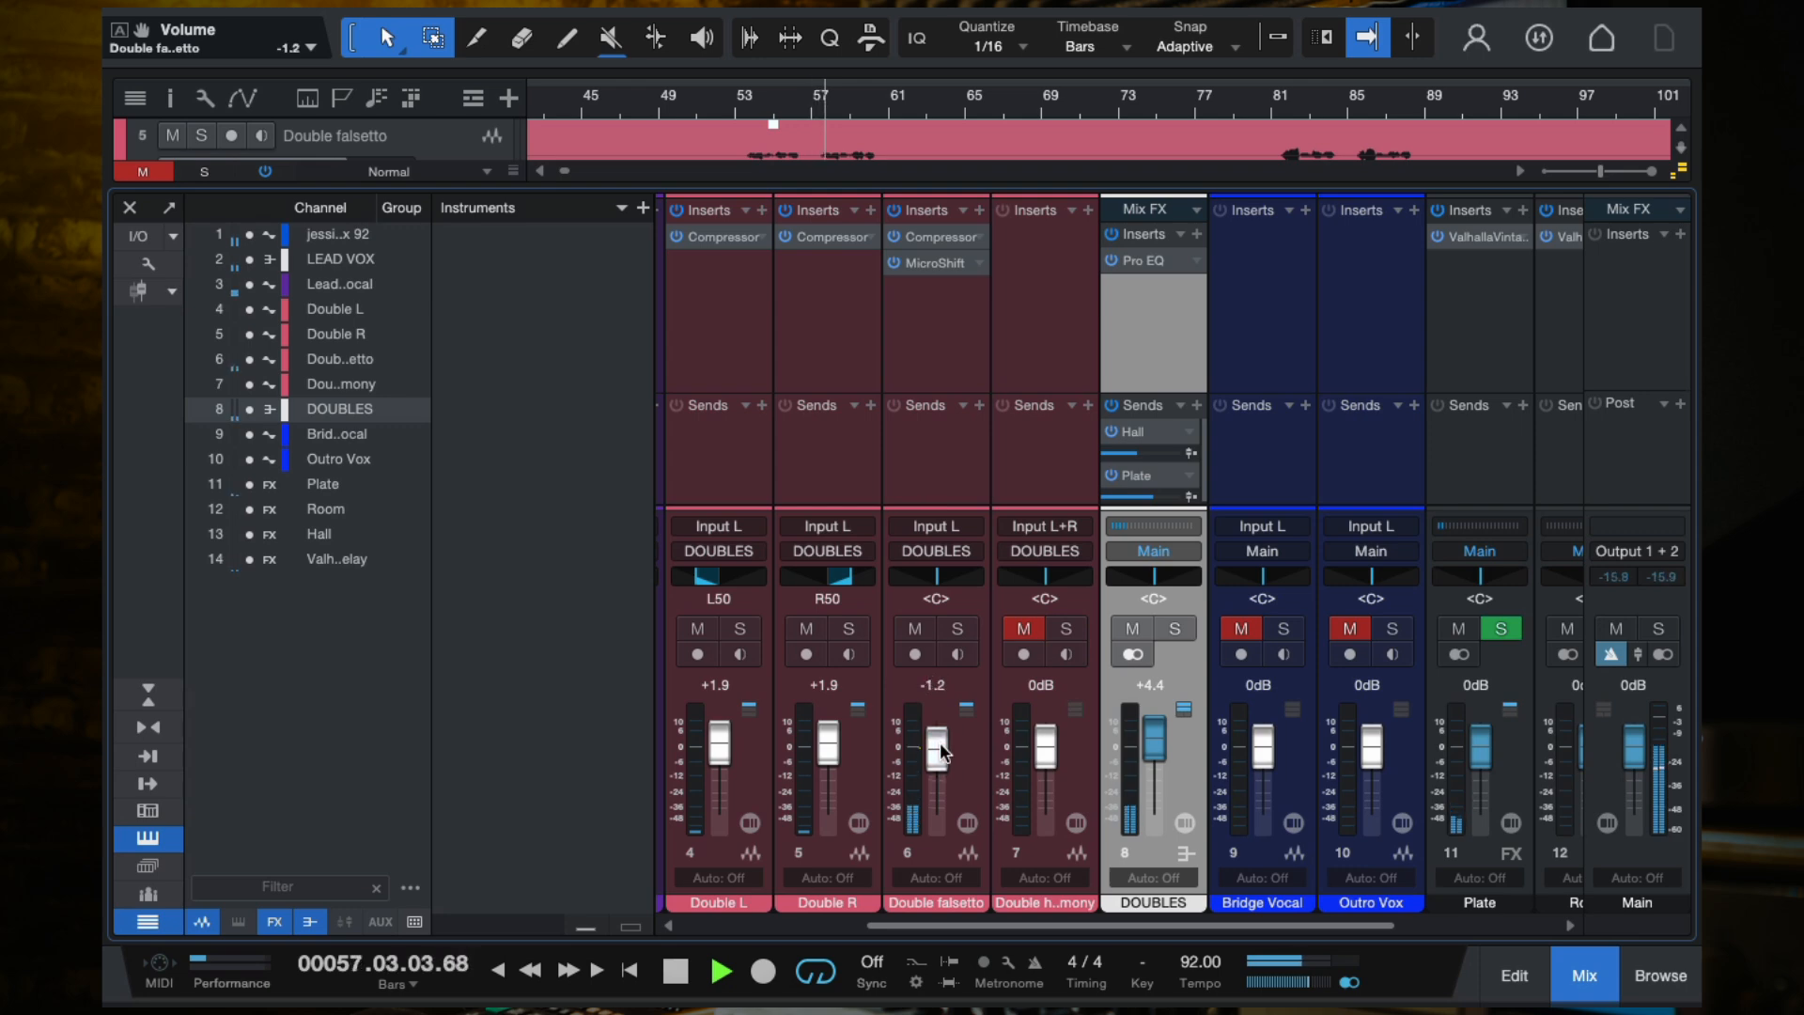
{"action": "key", "text": "space"}
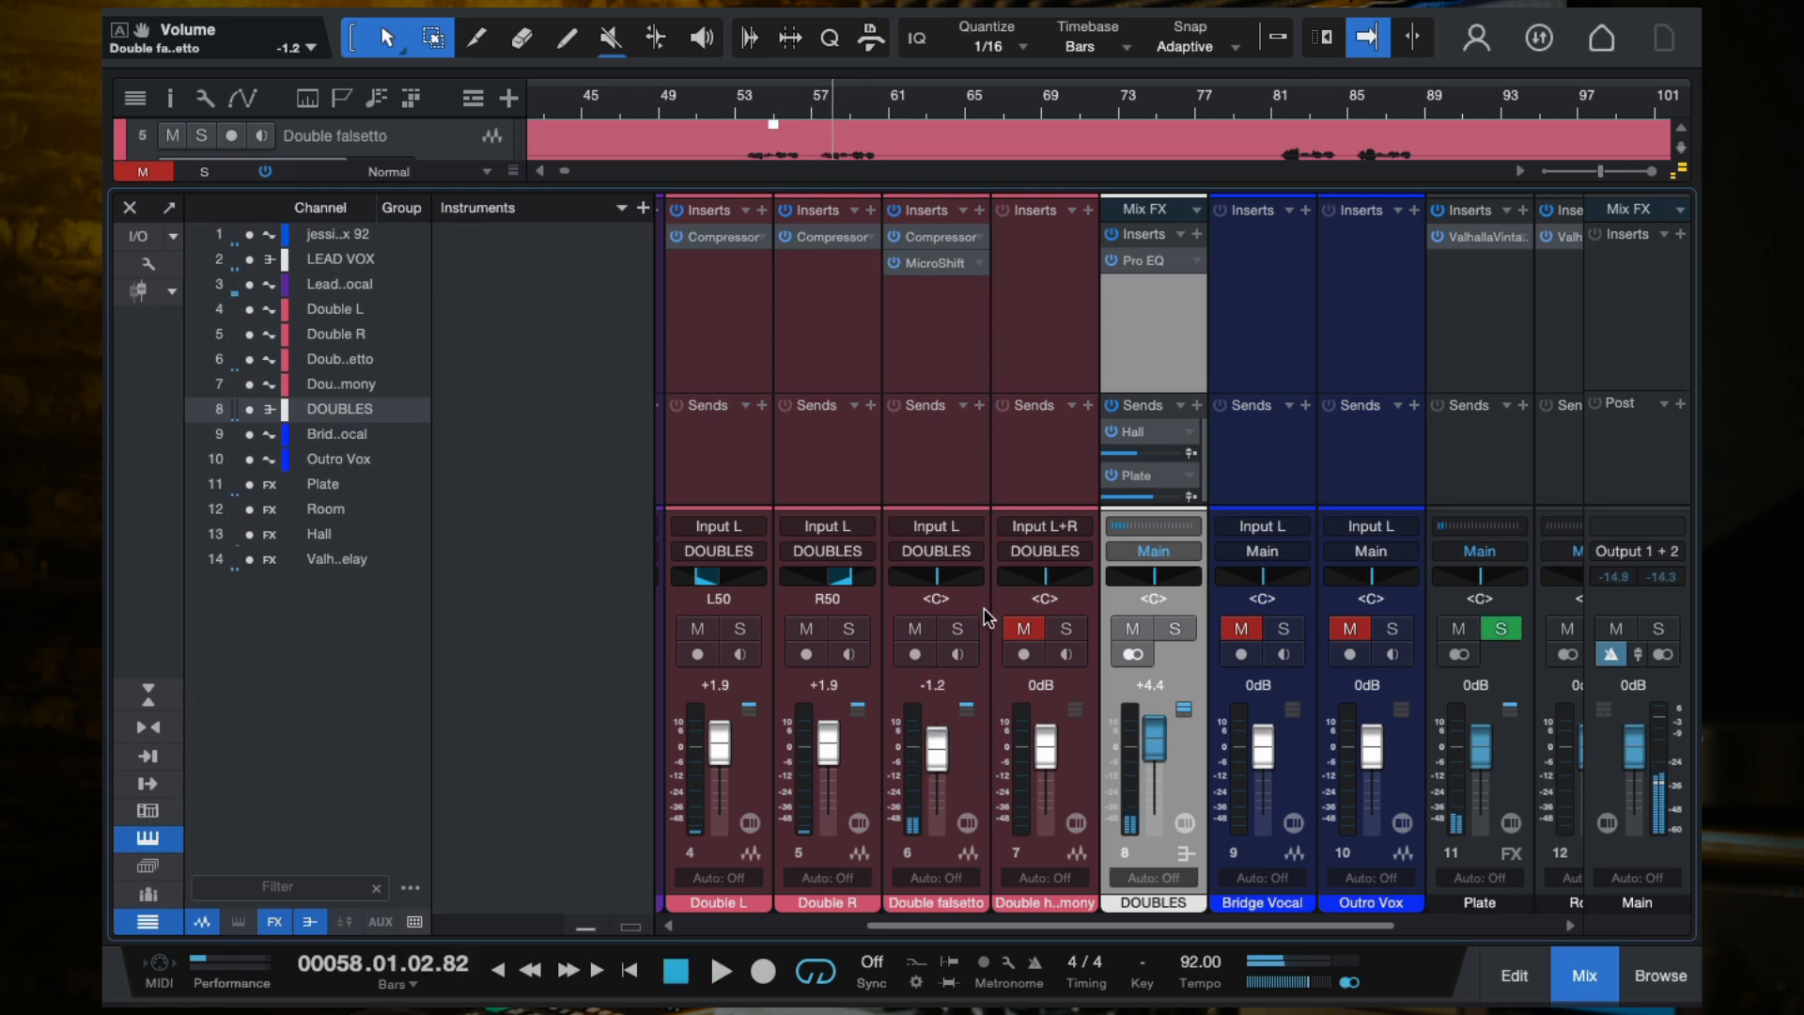
Step: Solo the Double falsetto channel, set the playhead to about bar 53 and add a Pro EQ to its inserts
{"action": "left_click", "coordinate": [958, 629]}
{"action": "left_click", "coordinate": [749, 102]}
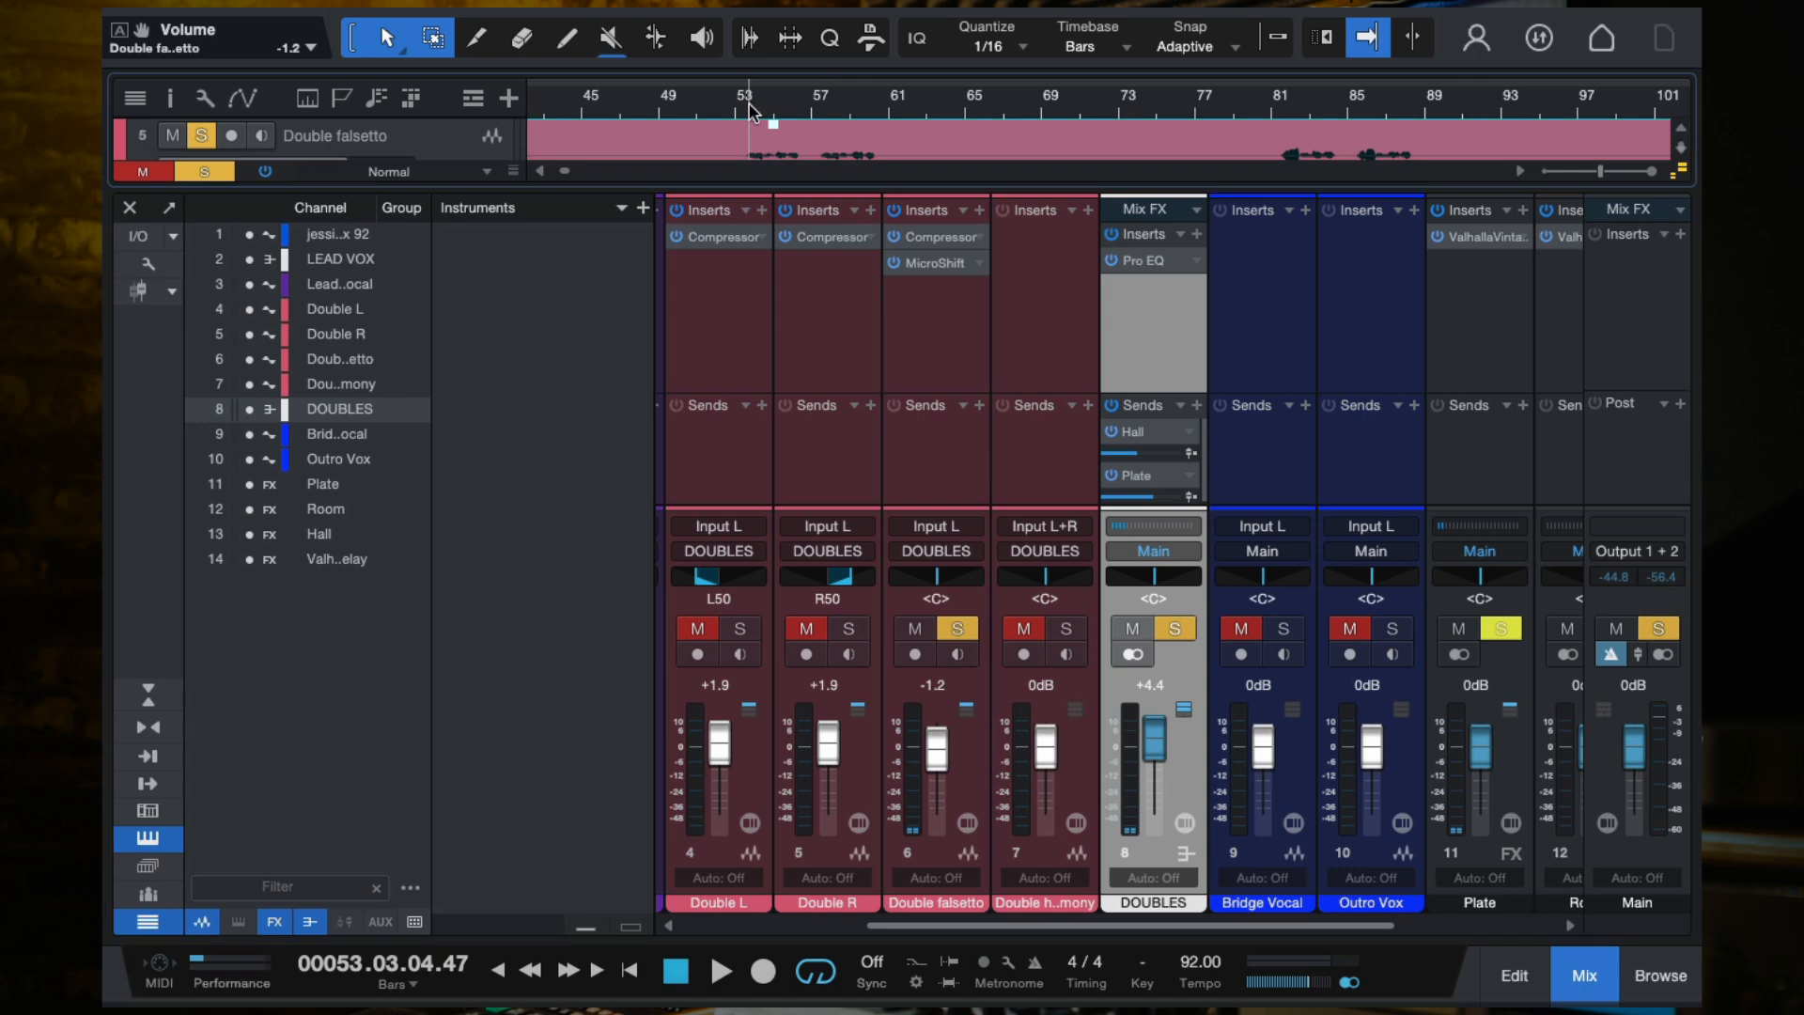
{"action": "left_click", "coordinate": [942, 358]}
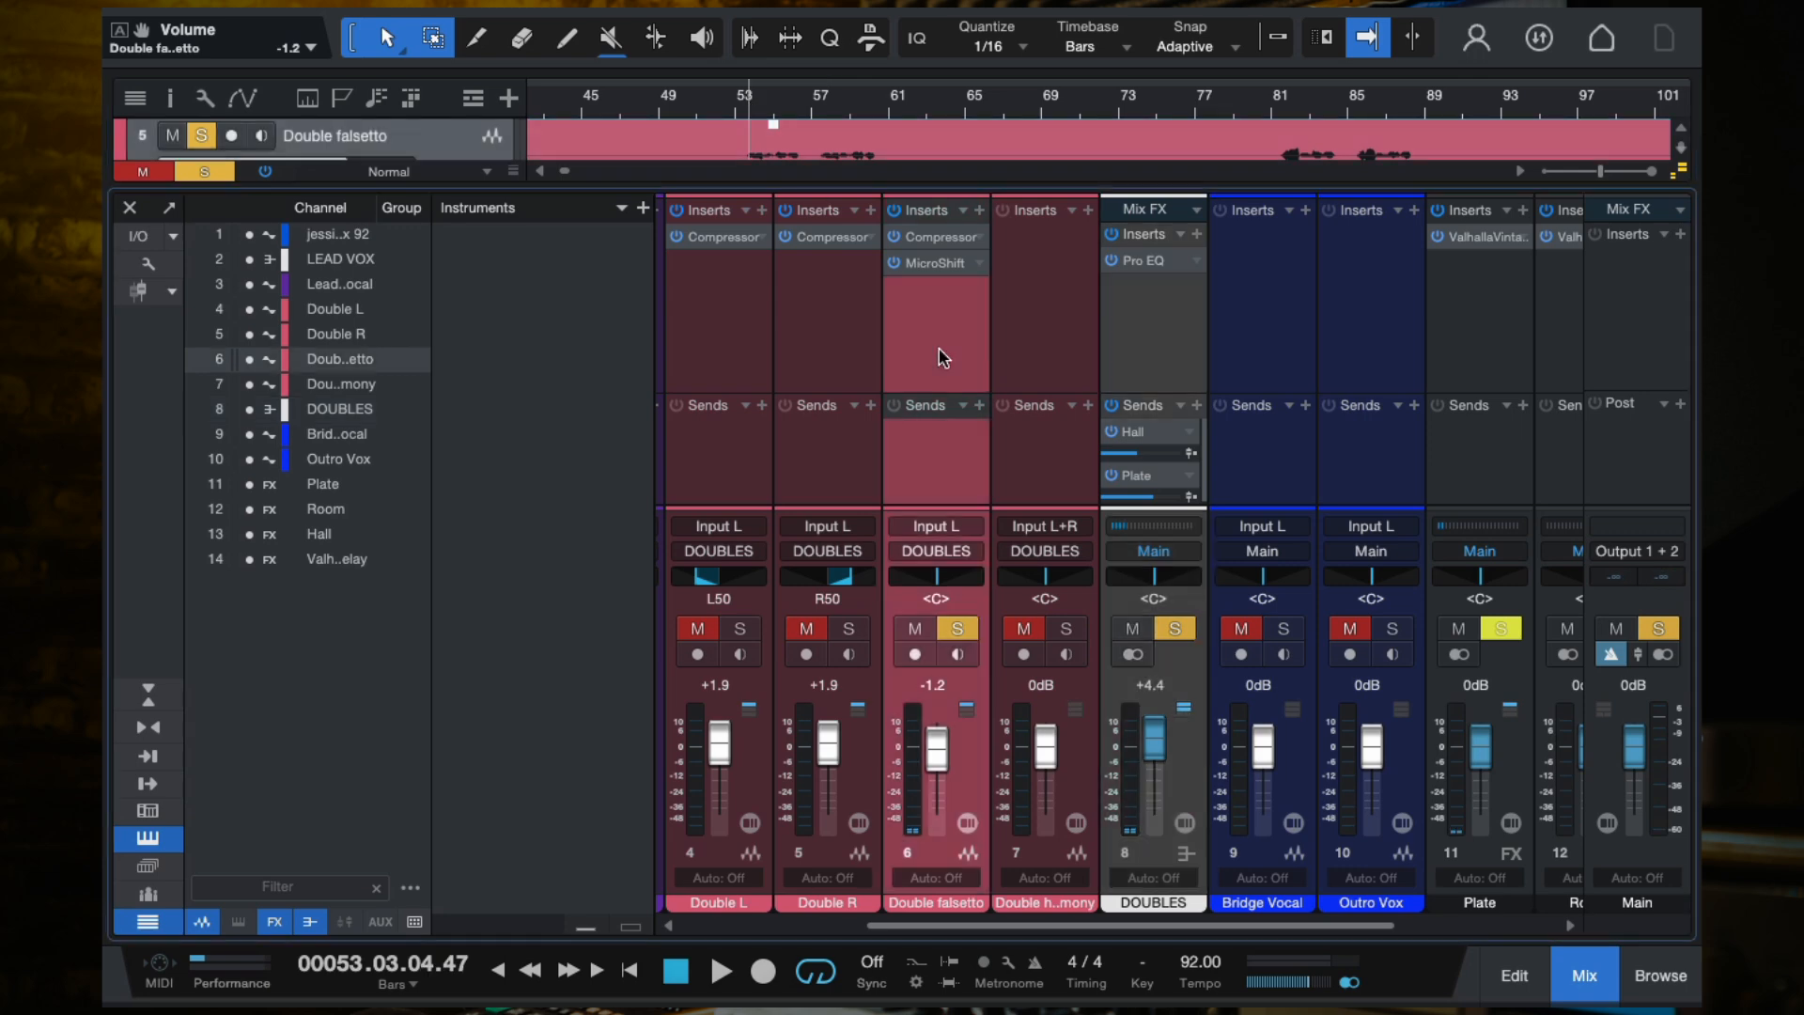
{"action": "left_click", "coordinate": [979, 211]}
{"action": "type", "text": "pro"}
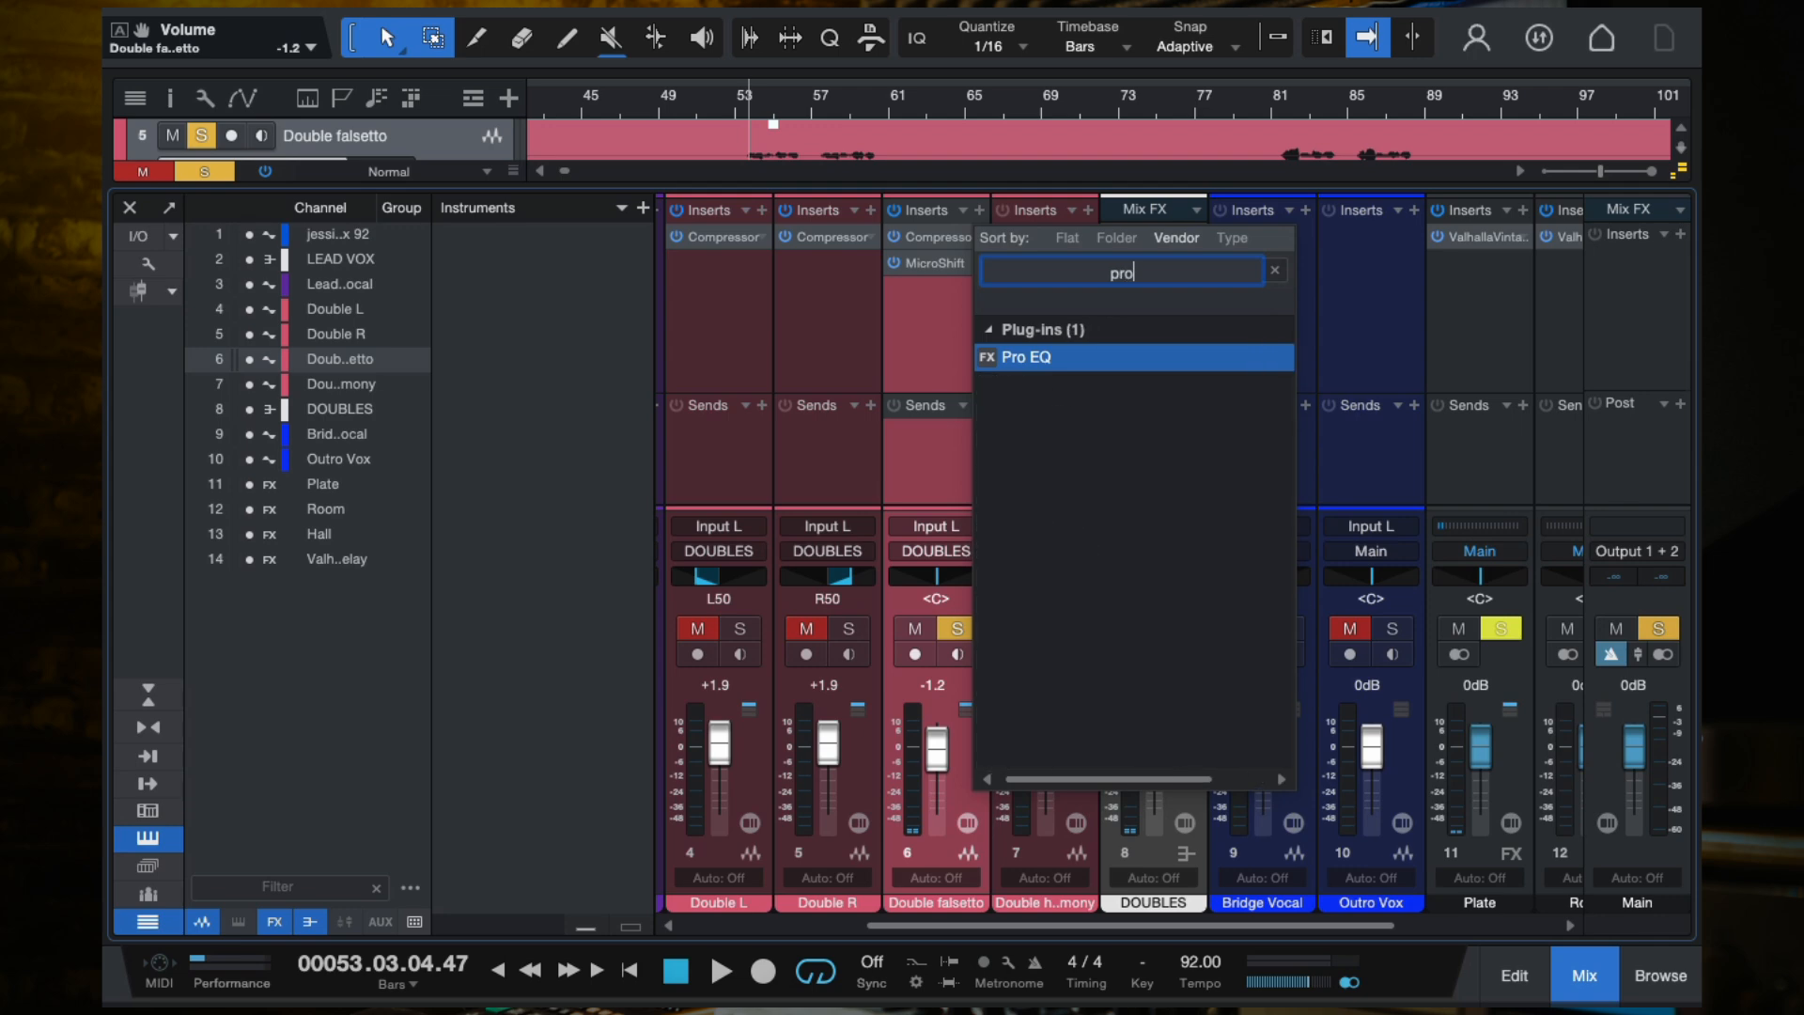
{"action": "double_click", "coordinate": [1041, 358]}
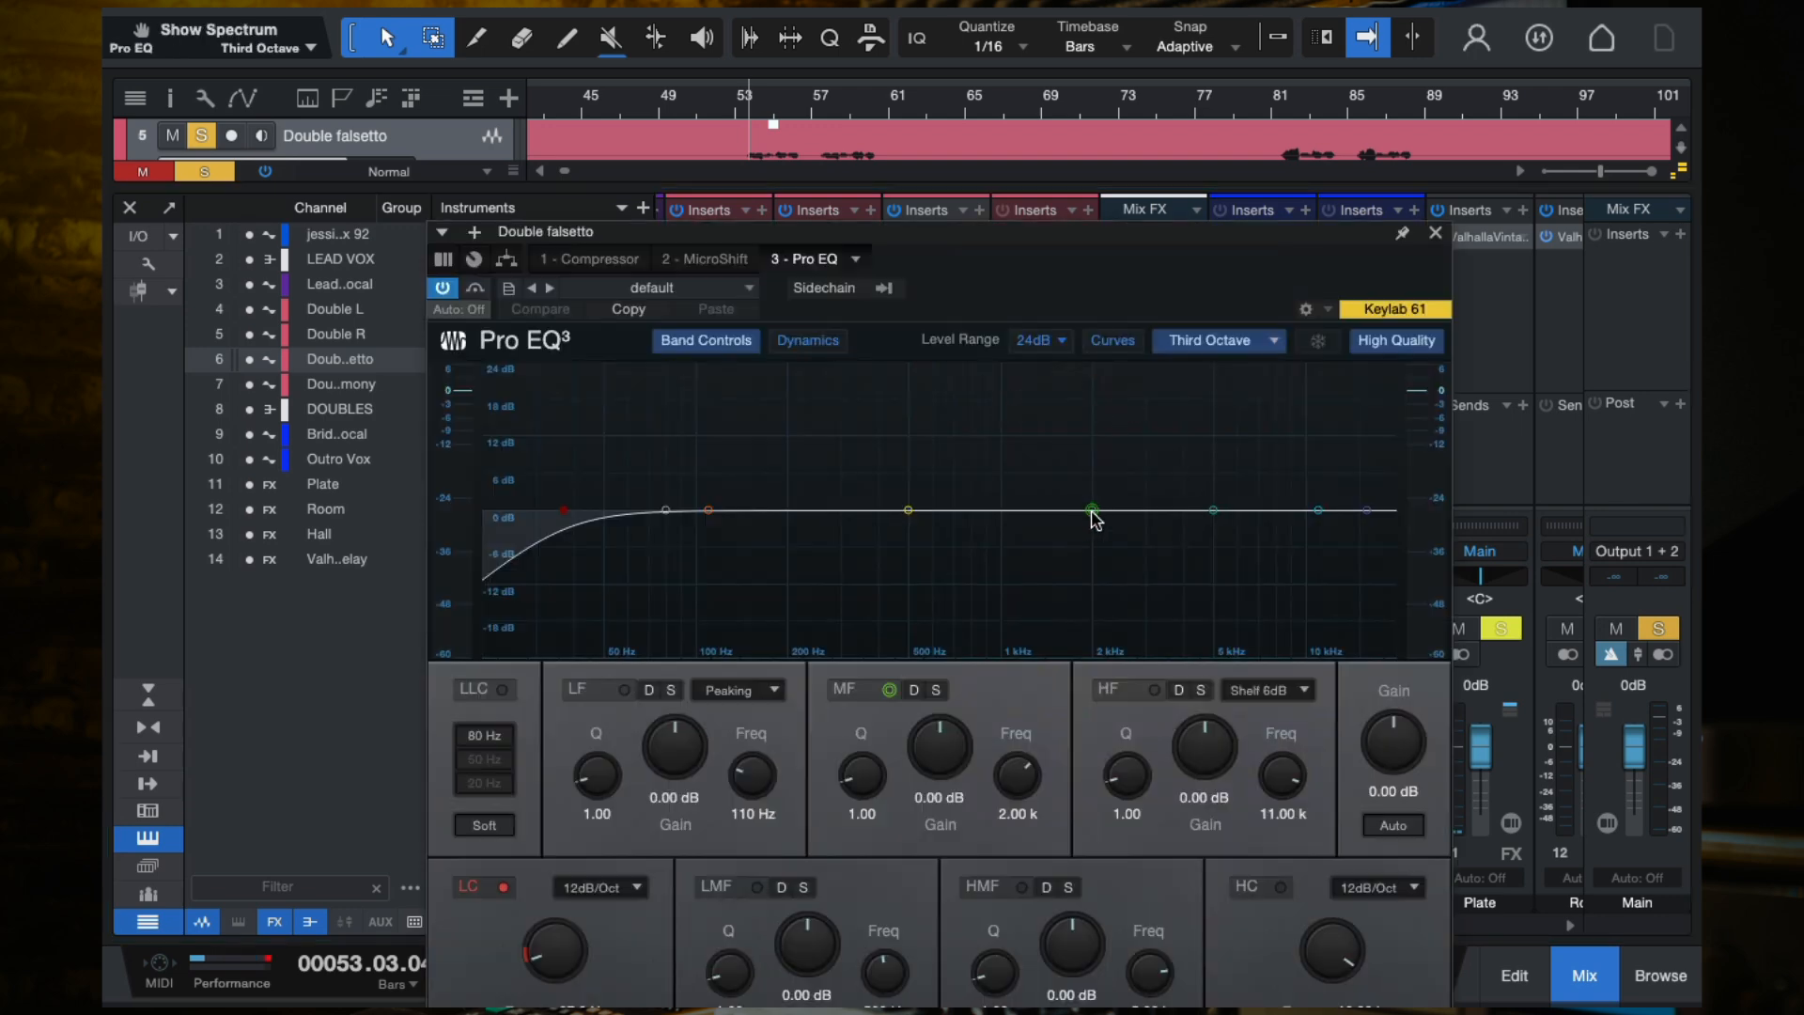
Step: Sweep the Pro EQ's MF band on the falsetto, clear the solo and set the band to -2.78 dB at 3.98 kHz
{"action": "left_click_drag", "start_coordinate": [1092, 512], "coordinate": [1145, 399]}
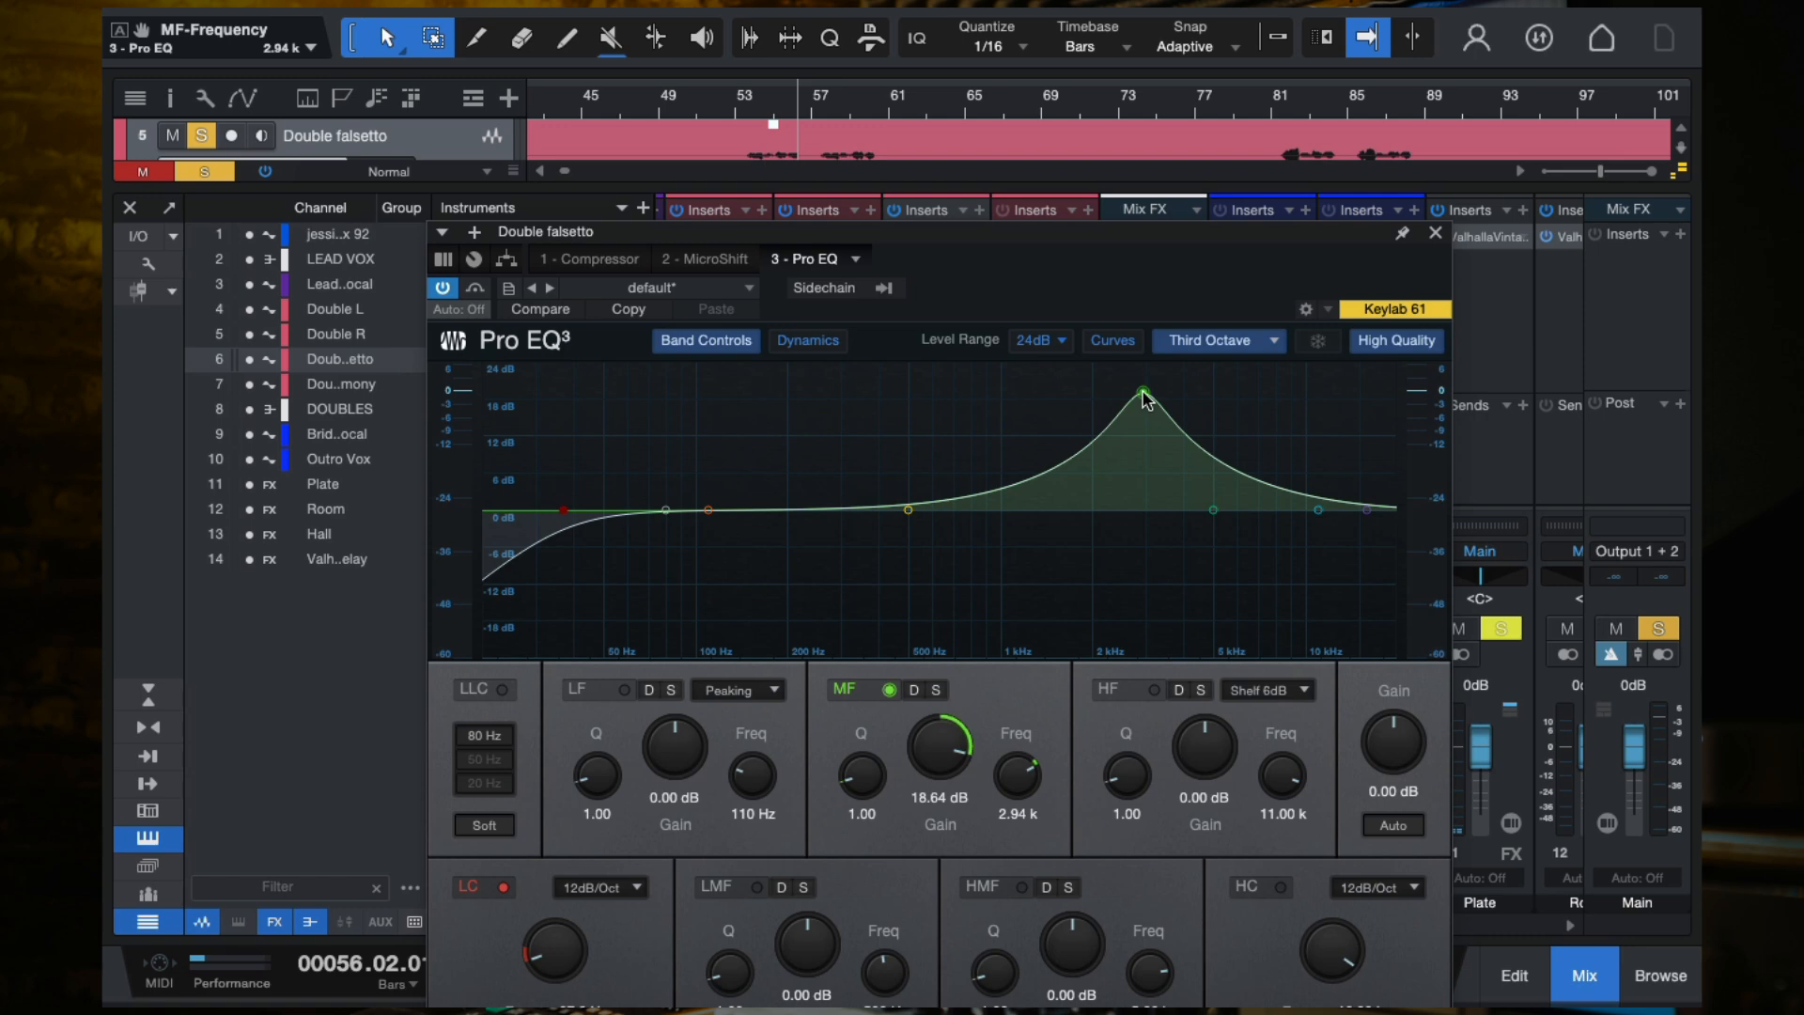
{"action": "left_click_drag", "start_coordinate": [1144, 395], "coordinate": [1144, 471]}
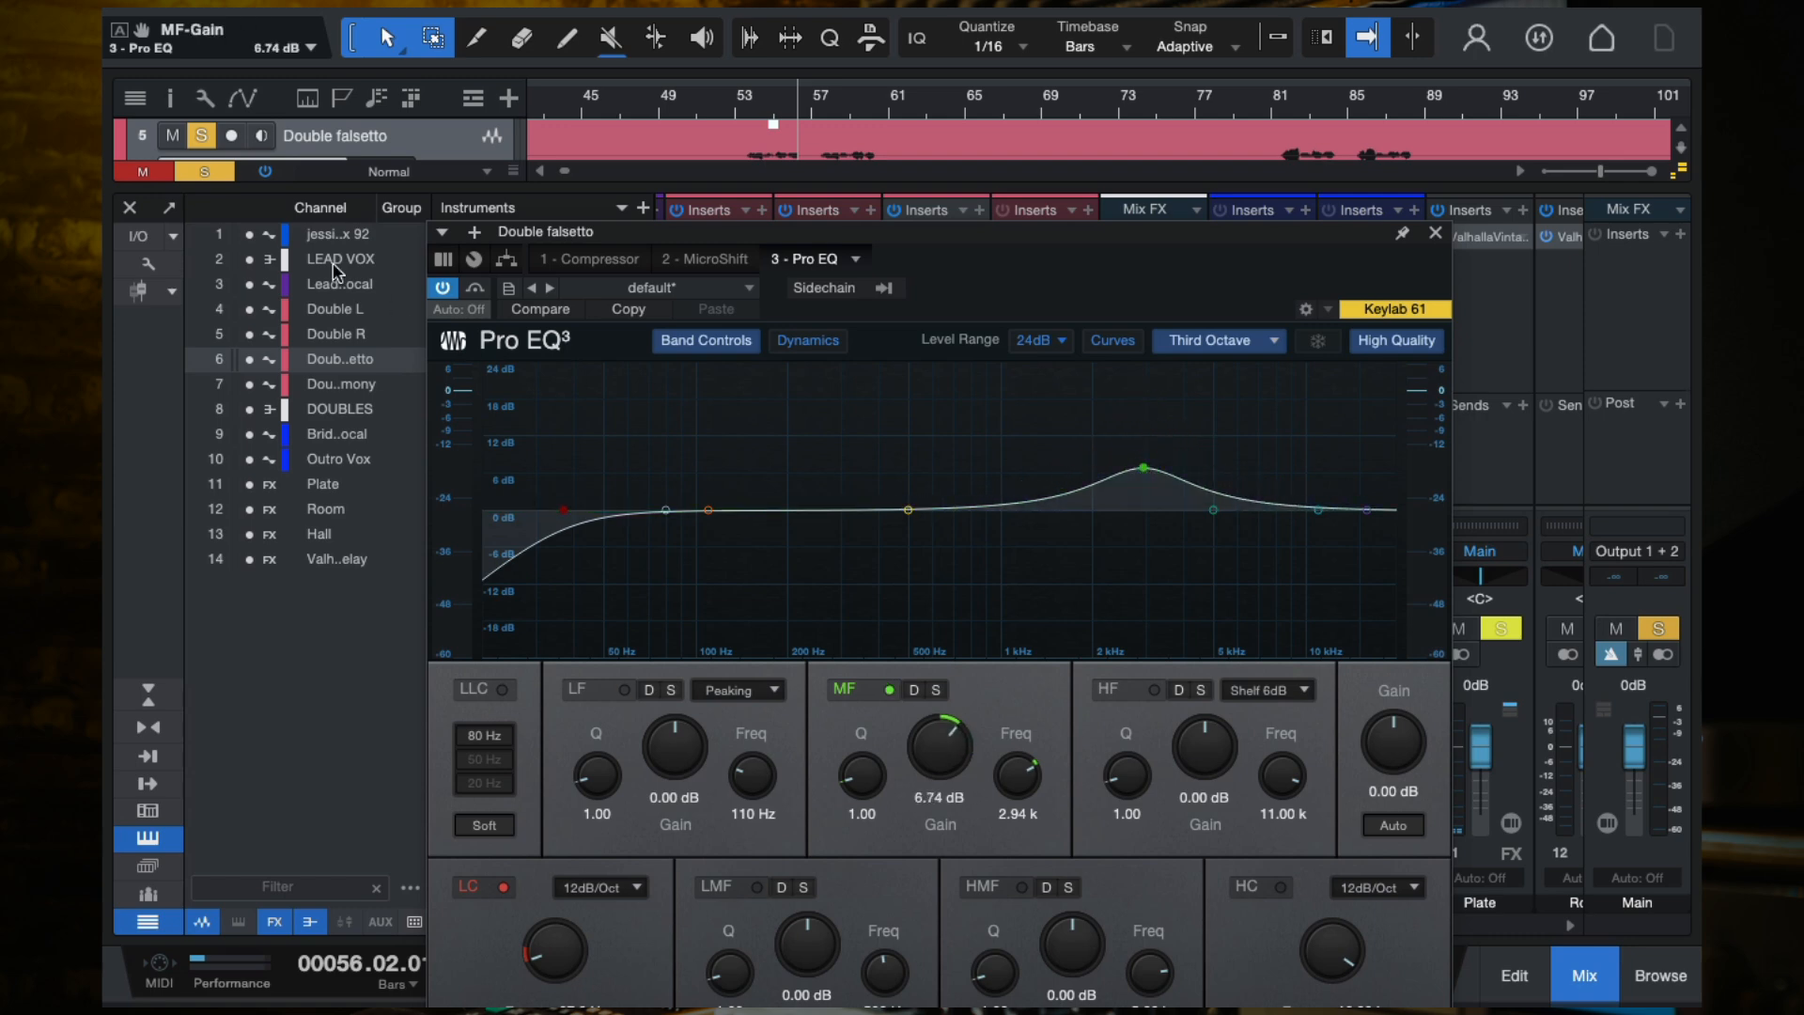
{"action": "left_click", "coordinate": [223, 171]}
{"action": "left_click_drag", "start_coordinate": [1143, 467], "coordinate": [1186, 534]}
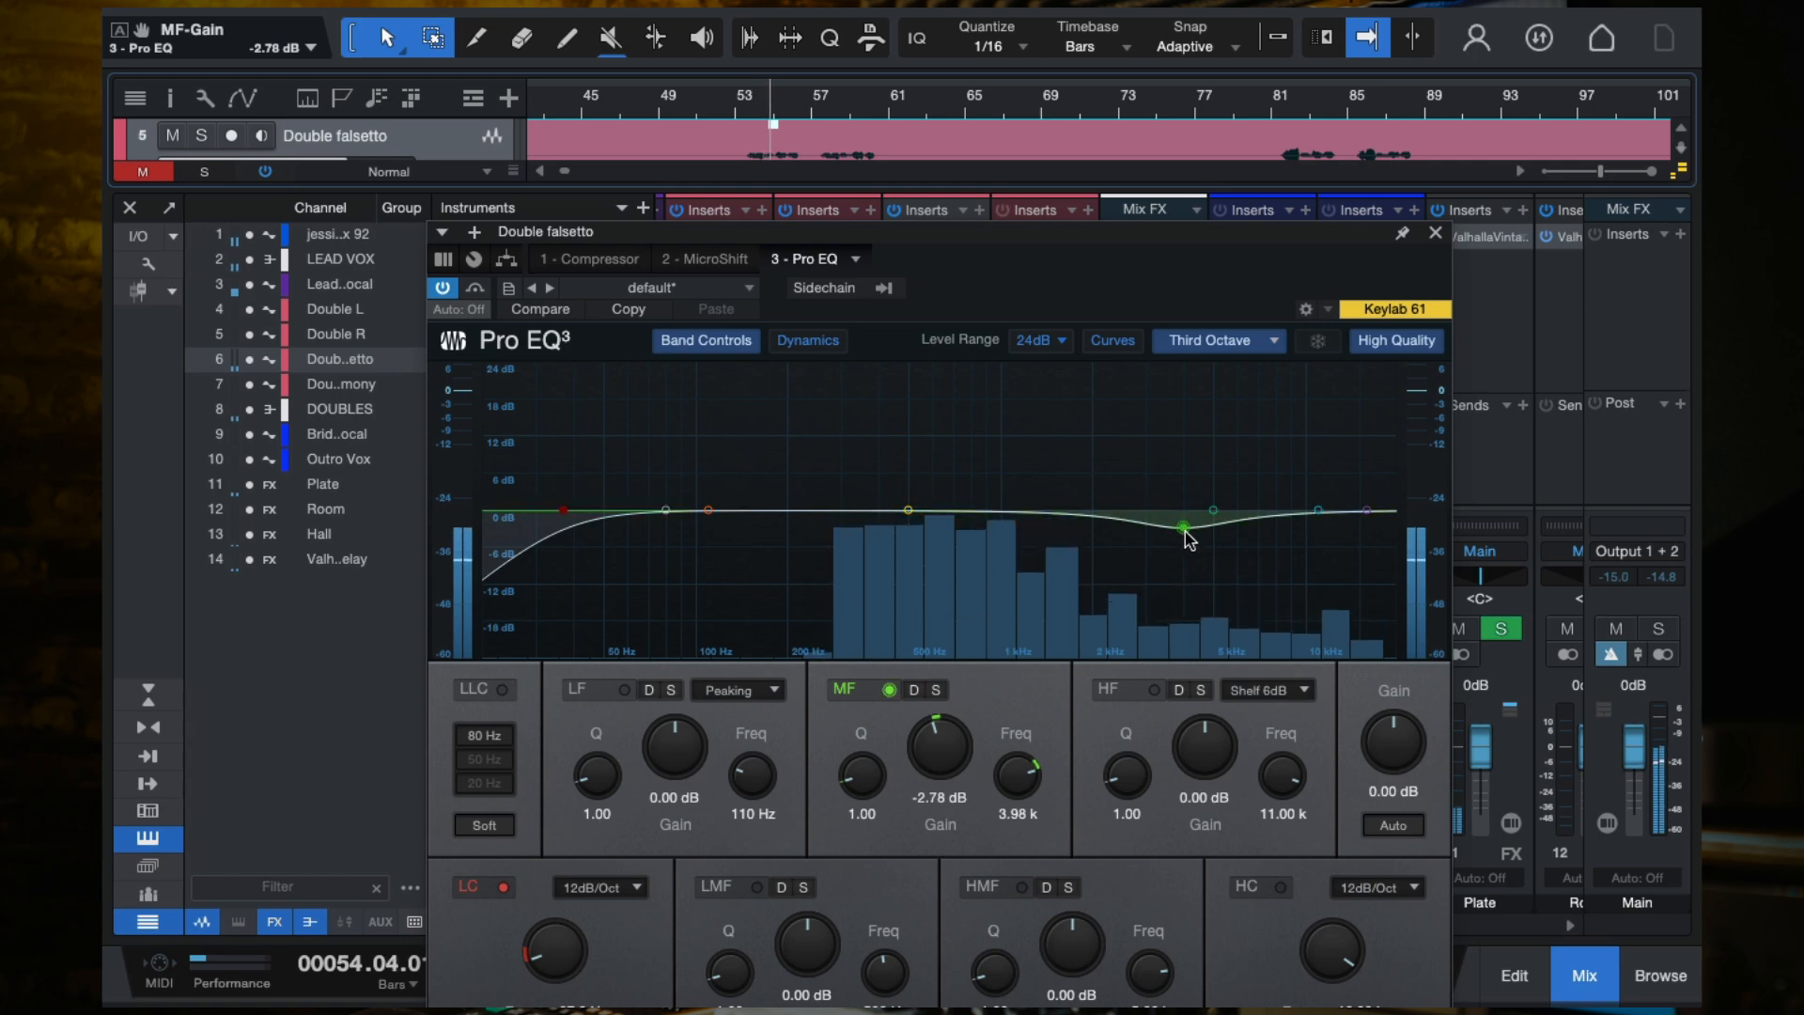
Step: Compare the falsetto with the Pro EQ bypassed and re-enabled, and boost its HF shelf by 3.57 dB at 7.71 kHz
{"action": "left_click", "coordinate": [443, 288]}
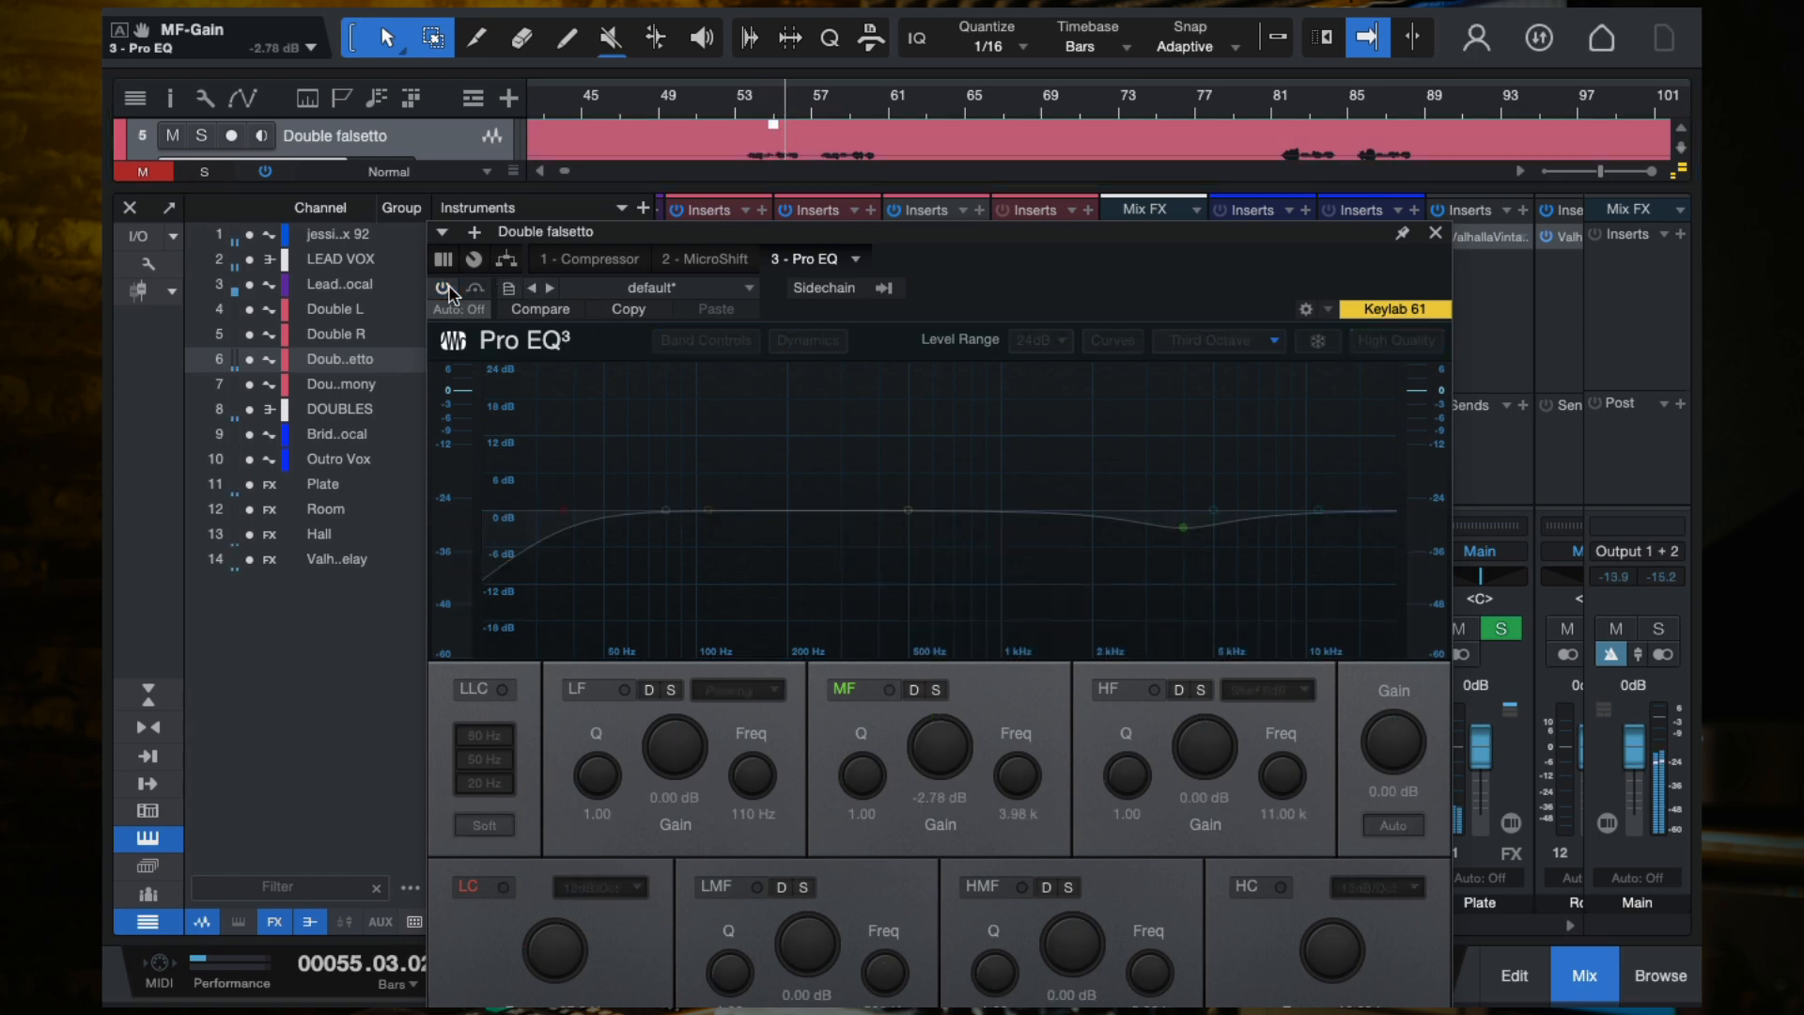
{"action": "left_click", "coordinate": [444, 289]}
{"action": "left_click_drag", "start_coordinate": [1331, 507], "coordinate": [1271, 493]}
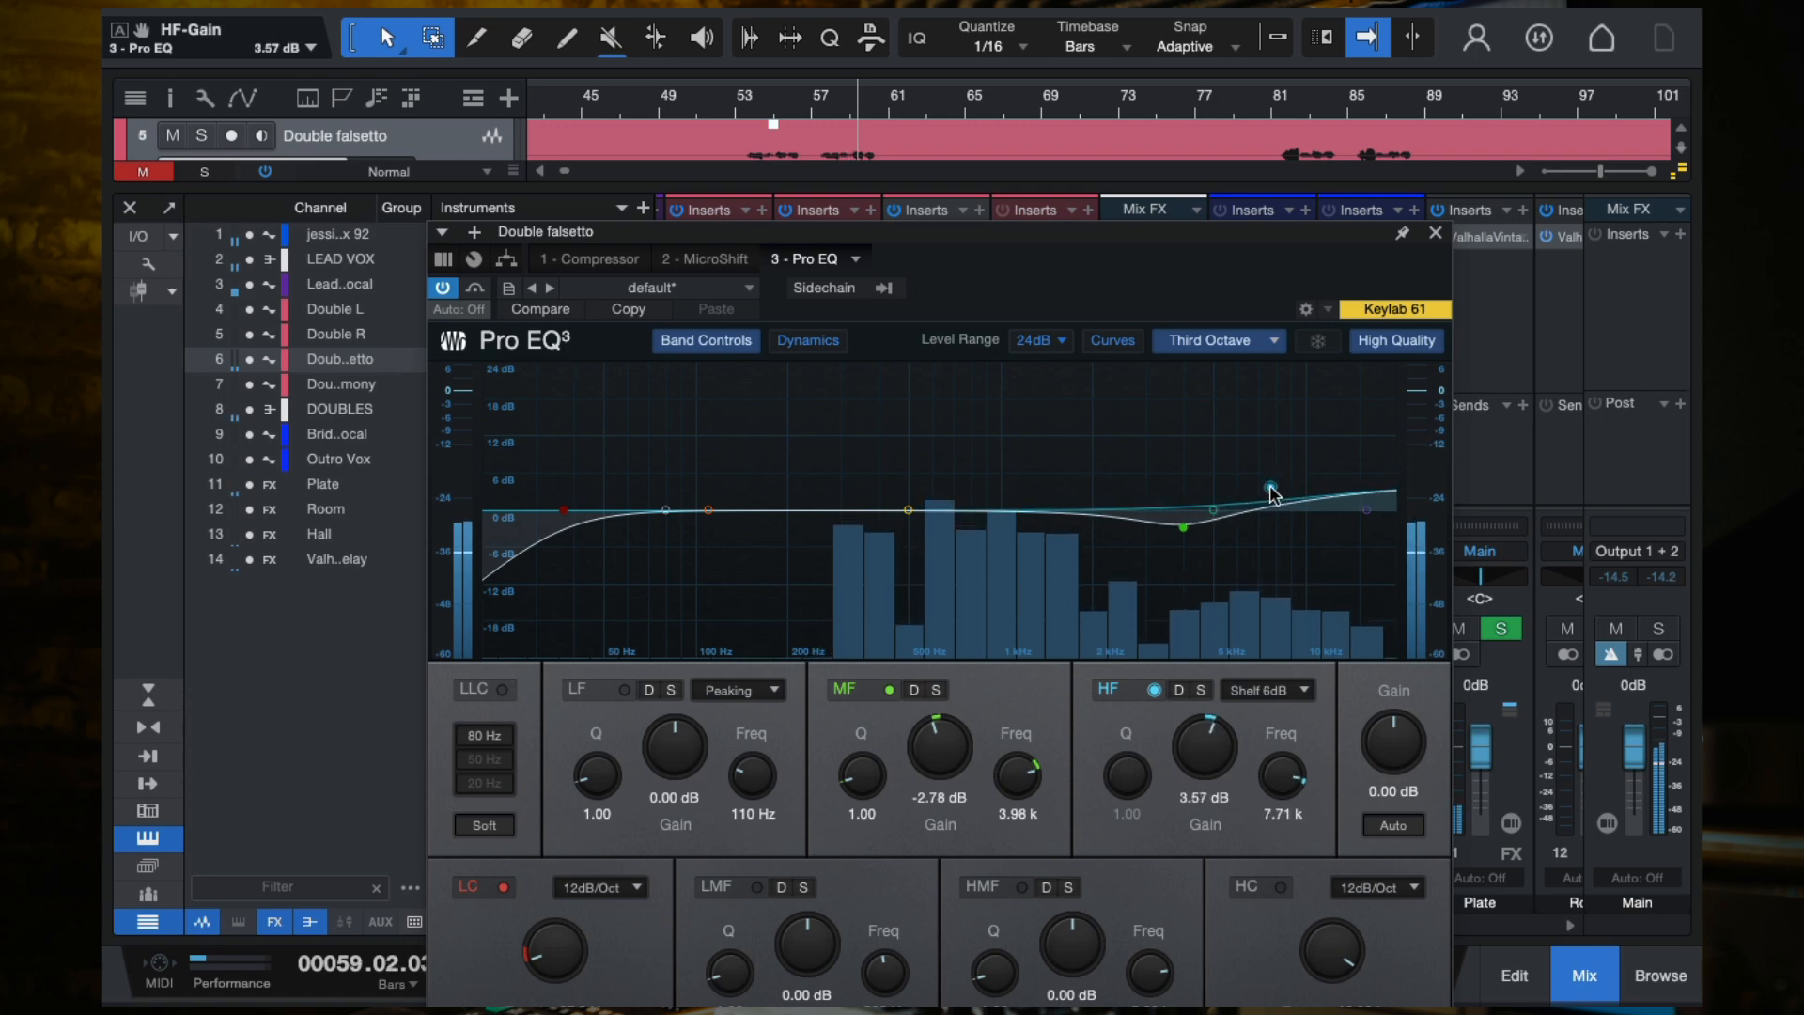
{"action": "left_click", "coordinate": [1434, 232]}
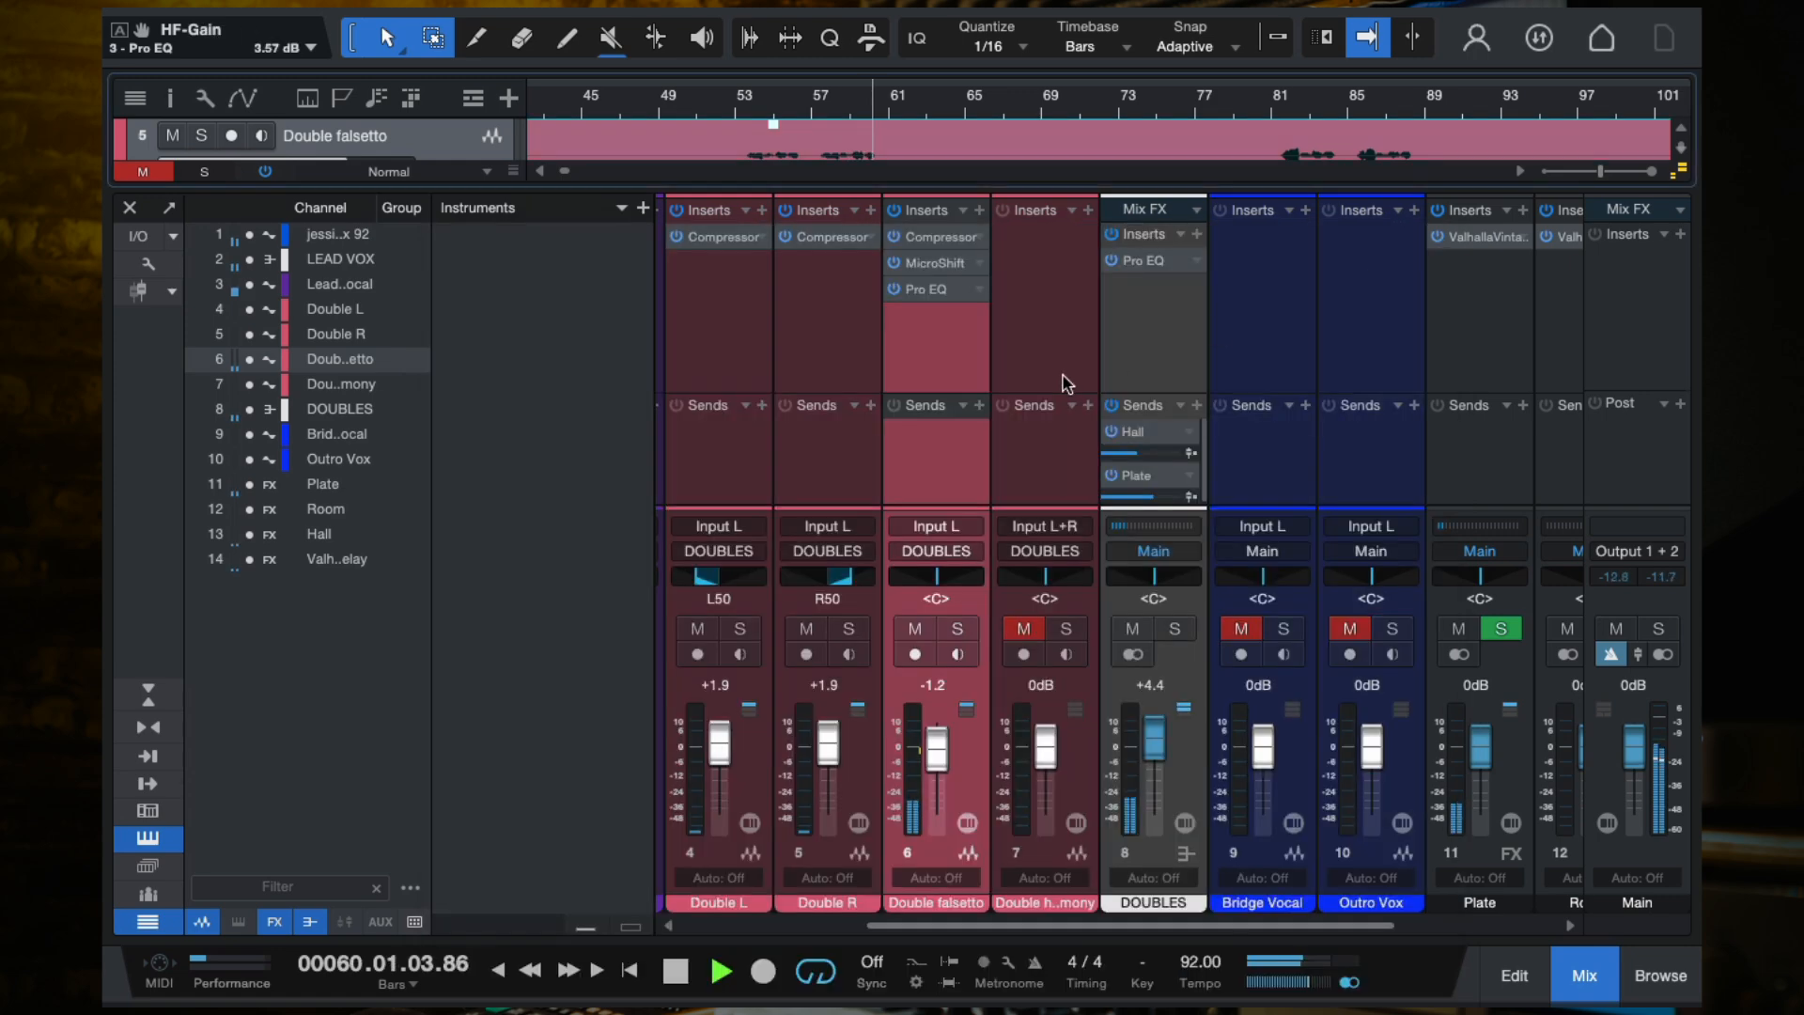
Step: Replay from about bar 53, solo the Double falsetto, check its Pro EQ curve during playback and stop
{"action": "key", "text": "space"}
{"action": "left_click", "coordinate": [759, 112]}
{"action": "key", "text": "space"}
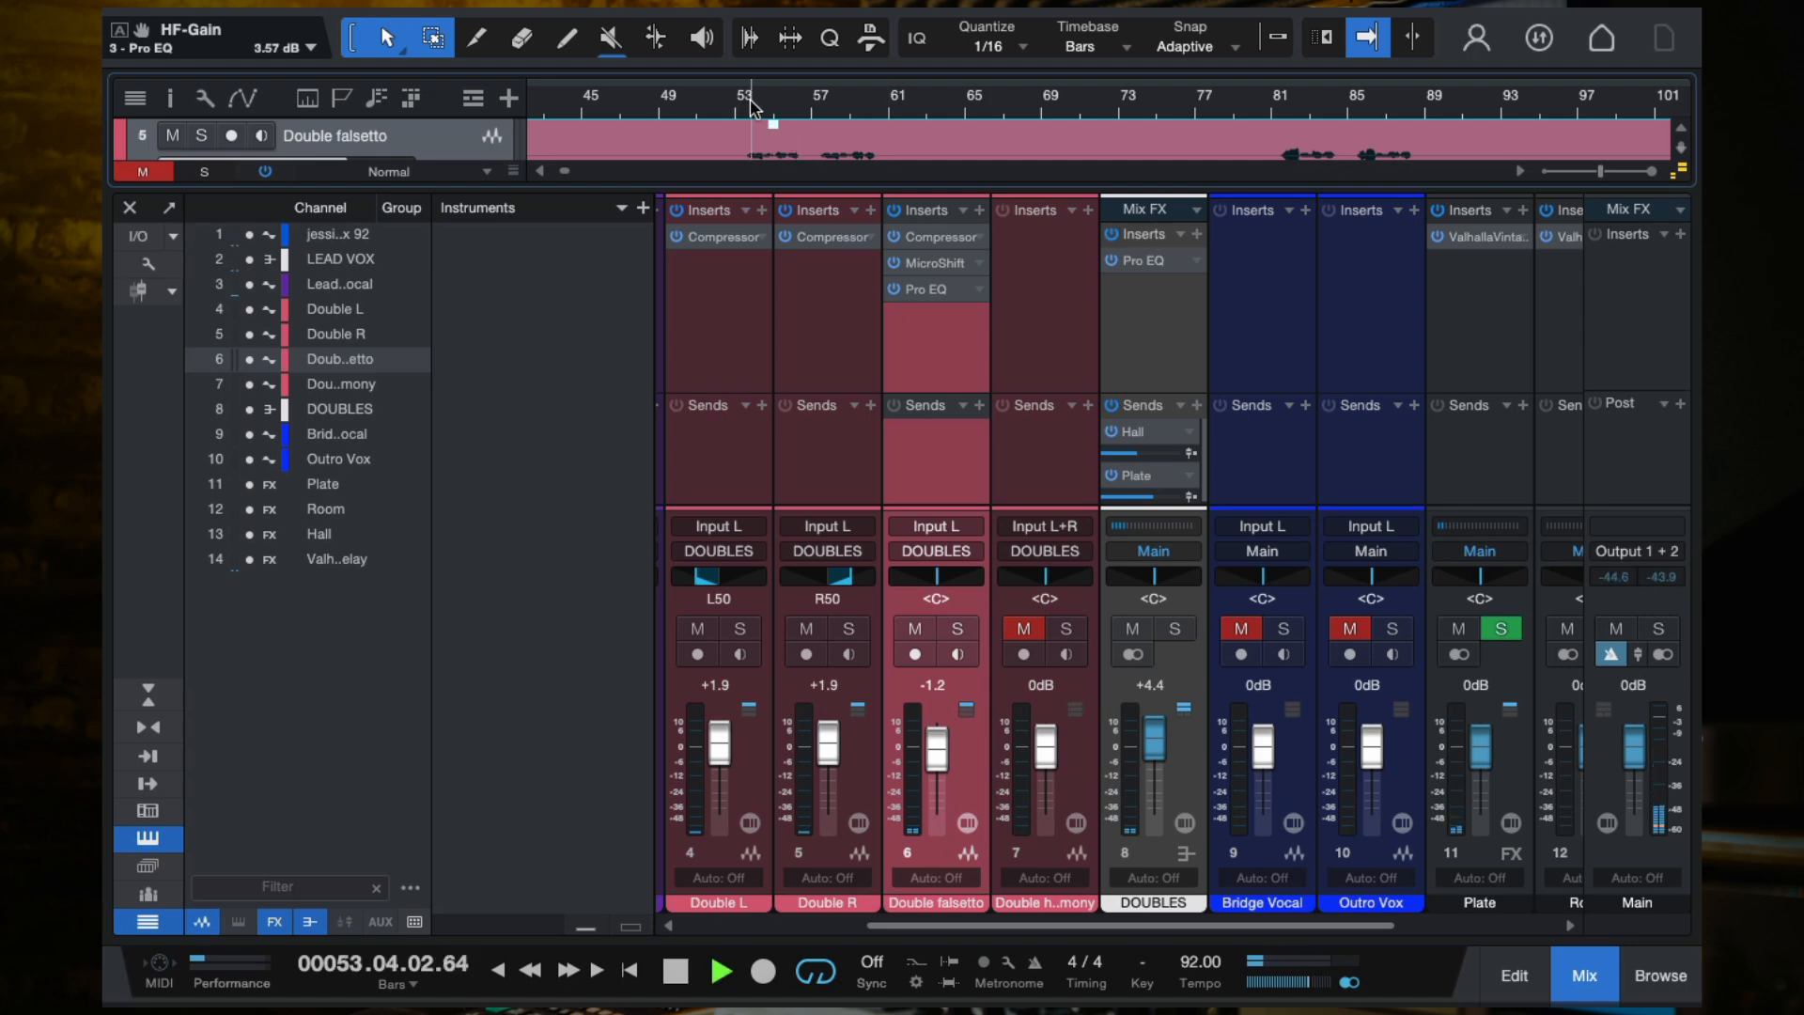
{"action": "key", "text": "s"}
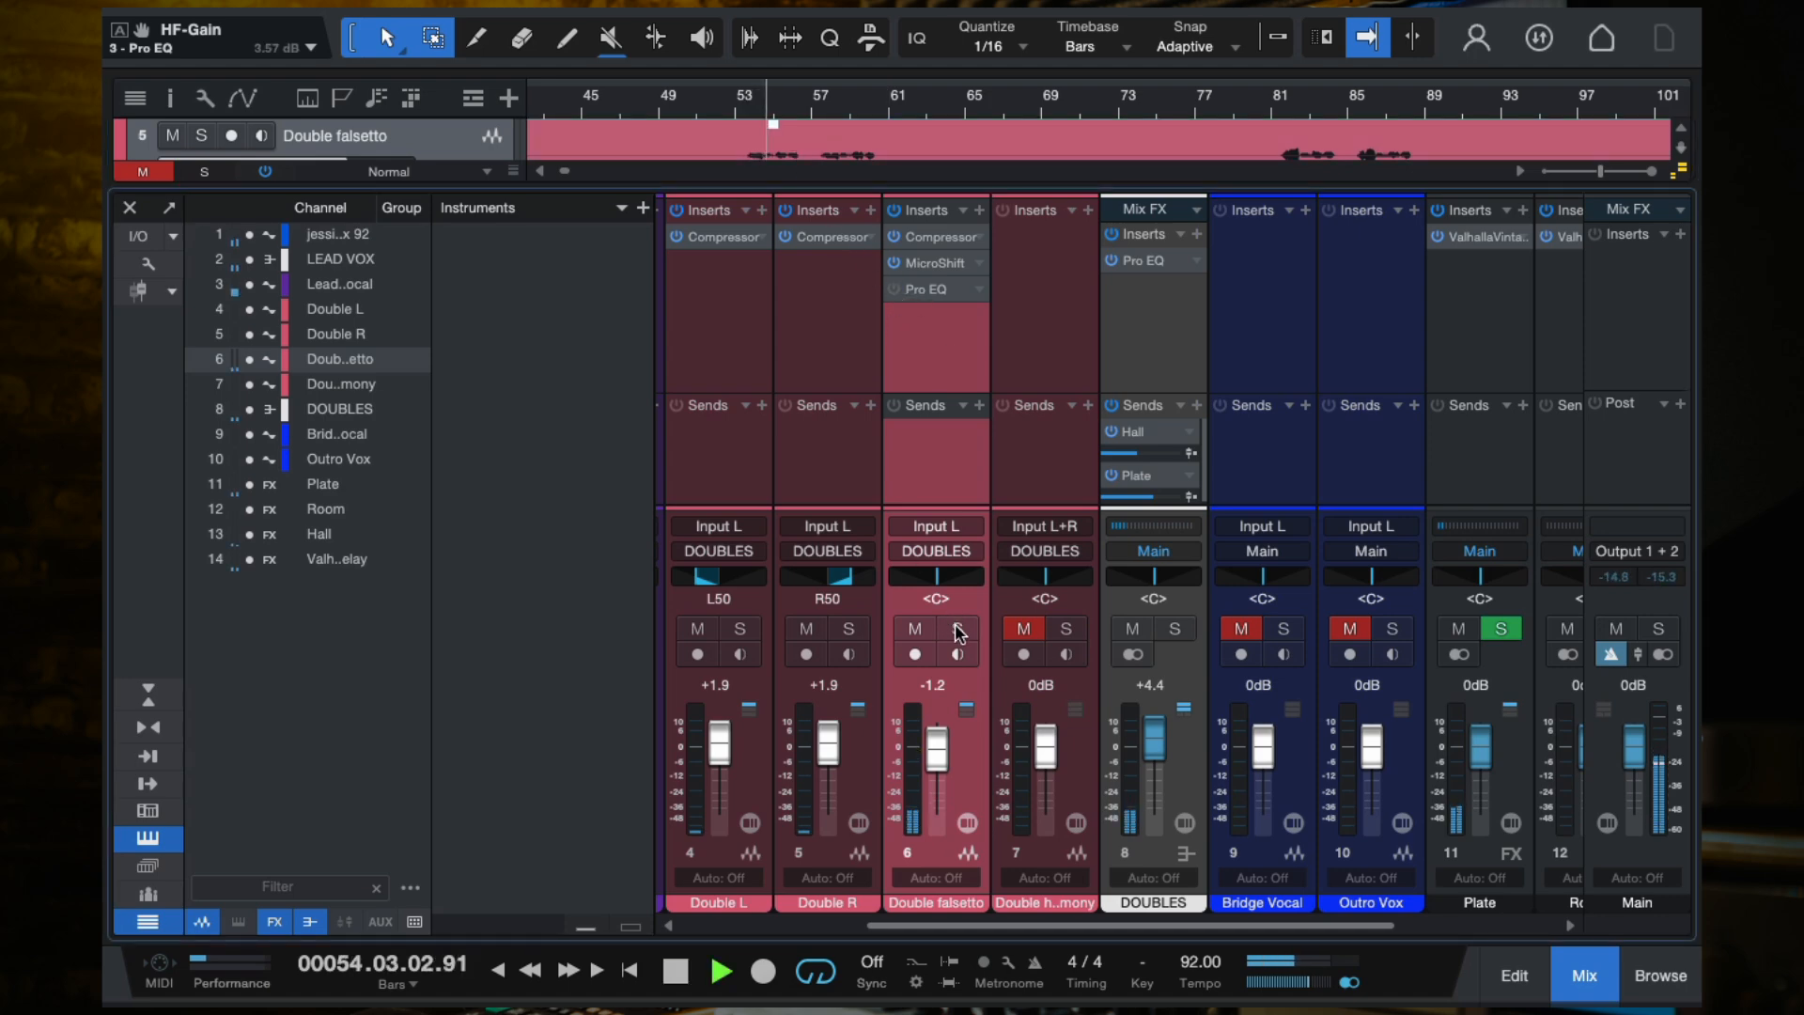
{"action": "left_click", "coordinate": [924, 290]}
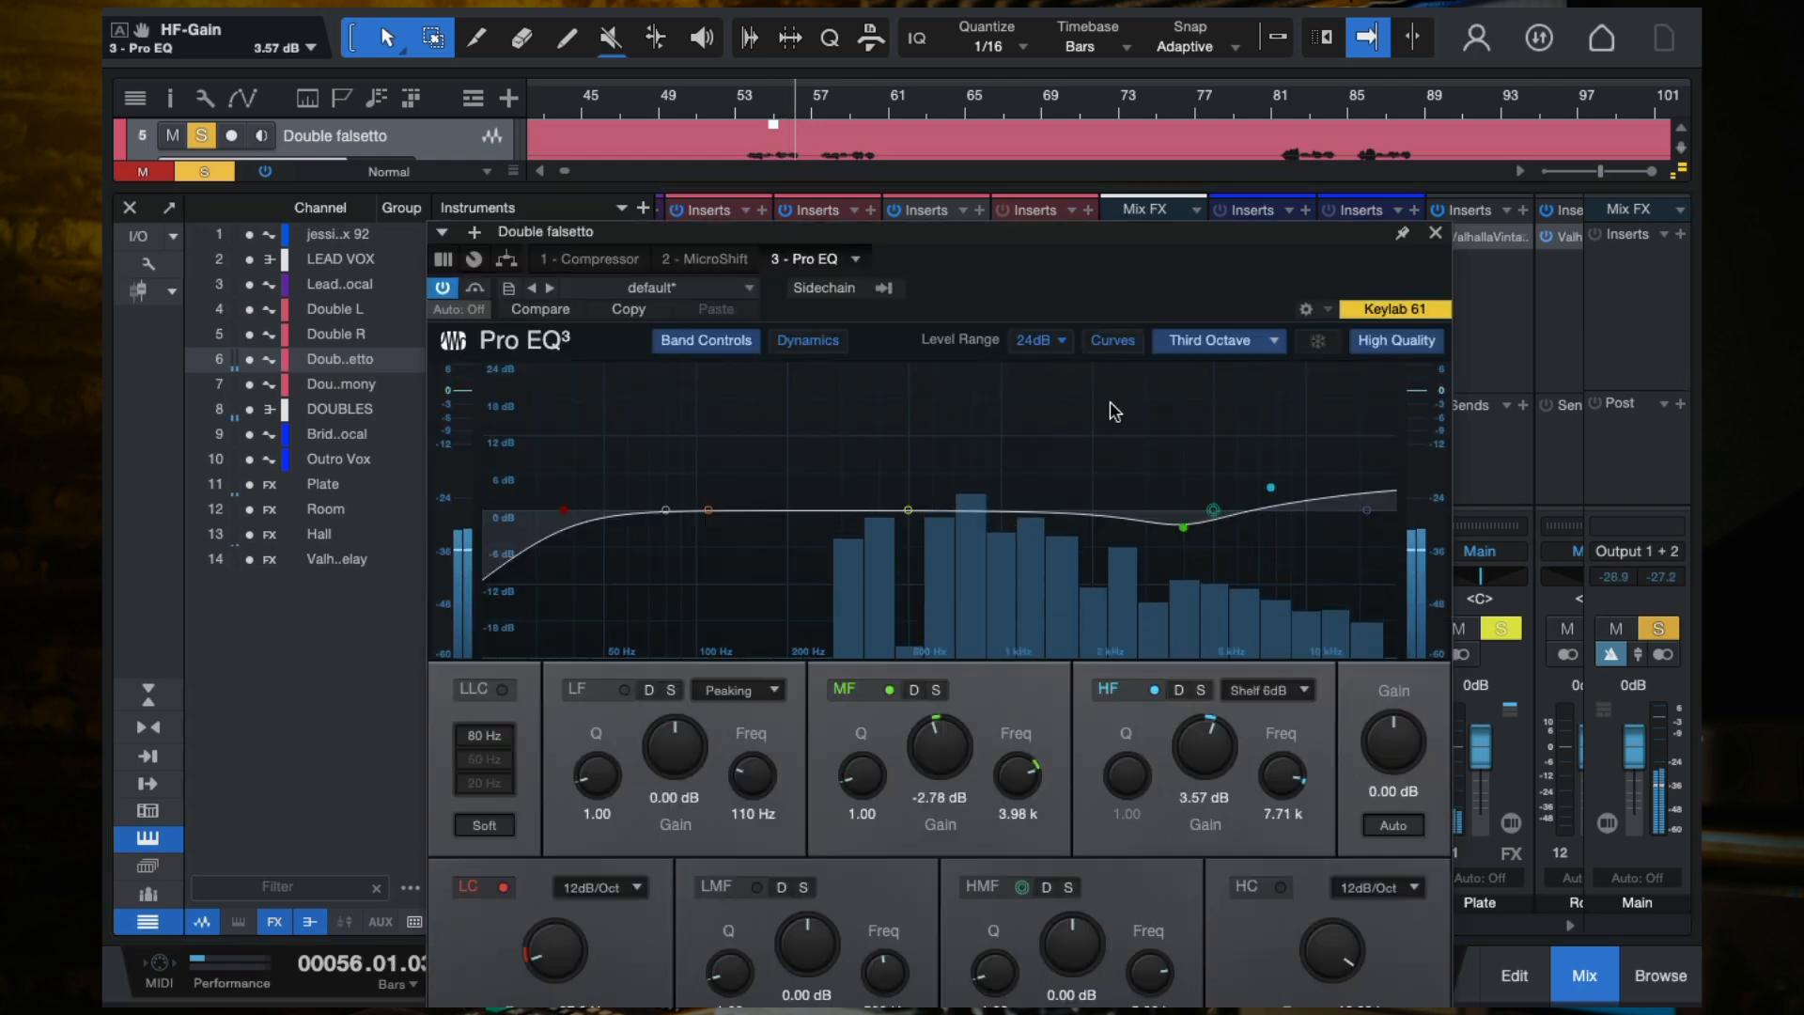
{"action": "key", "text": "space"}
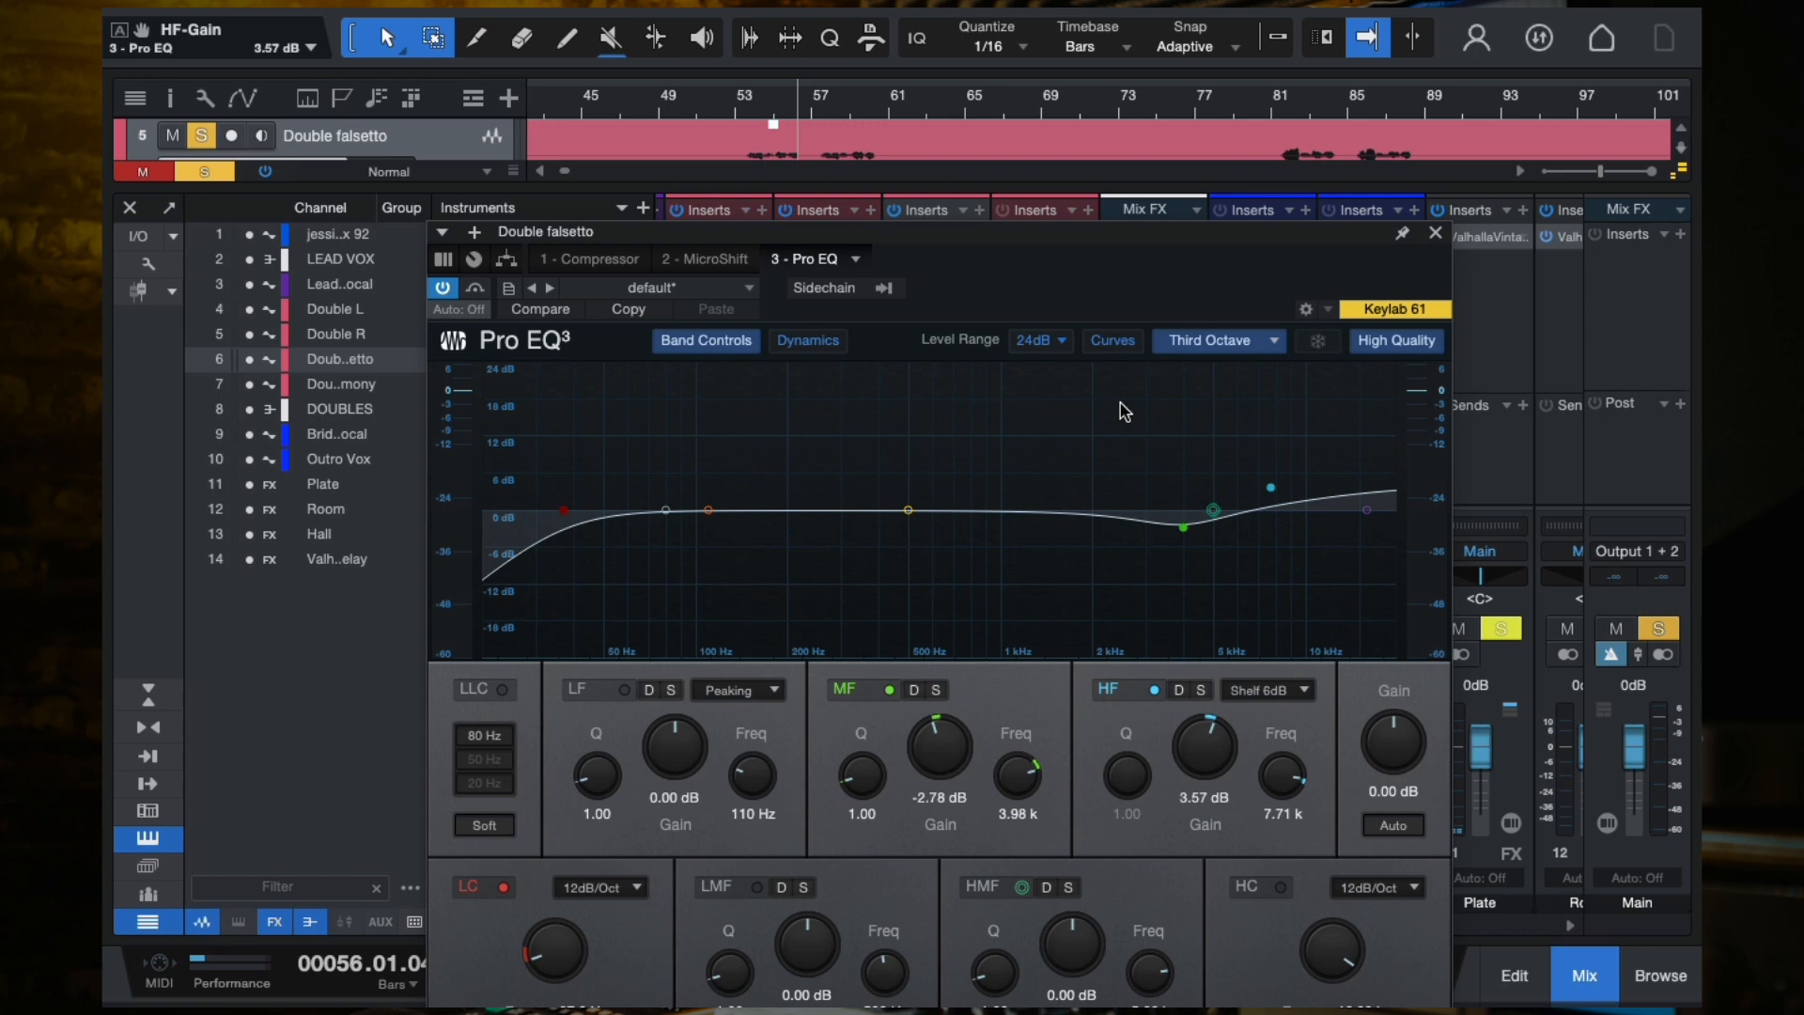
Step: Close the Pro EQ window, play the soloed falsetto on from about bar 56 and save the song
{"action": "left_click", "coordinate": [1435, 234]}
{"action": "key", "text": "space"}
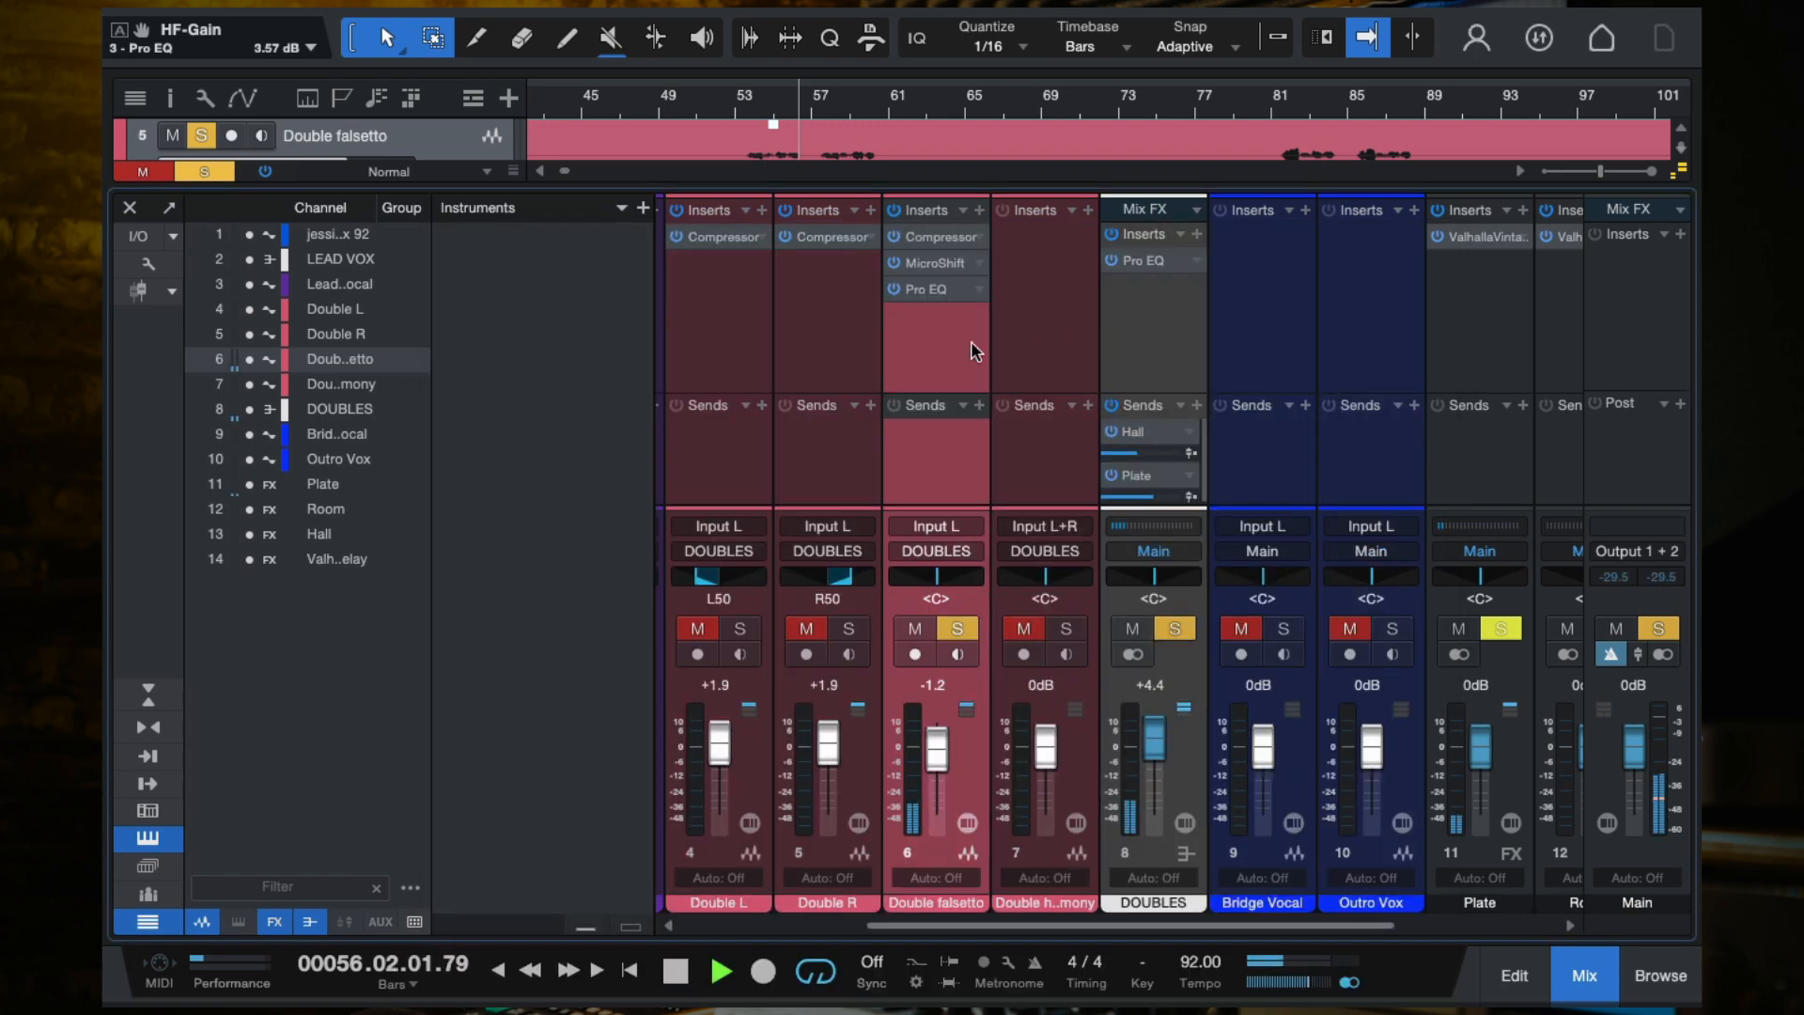
{"action": "key", "text": "space"}
{"action": "key", "text": "ctrl+s"}
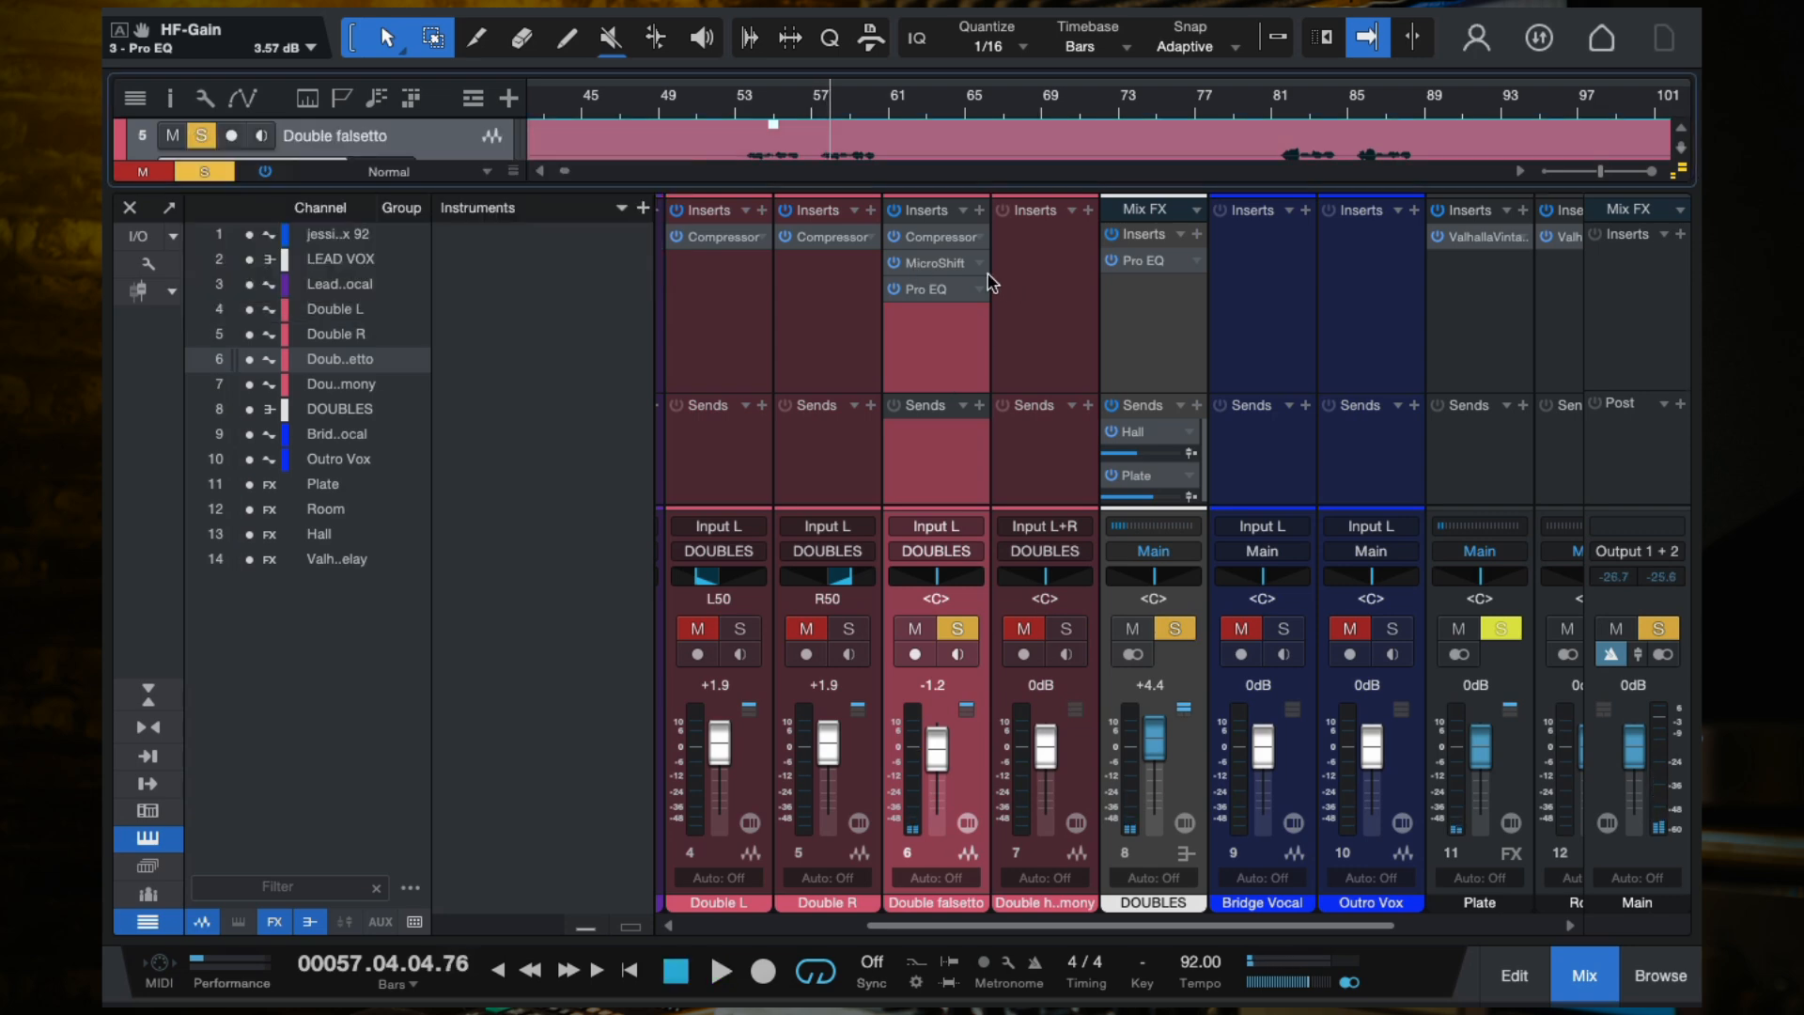
Step: Add a Gate after the Pro EQ on the Double falsetto channel
{"action": "left_click", "coordinate": [978, 210]}
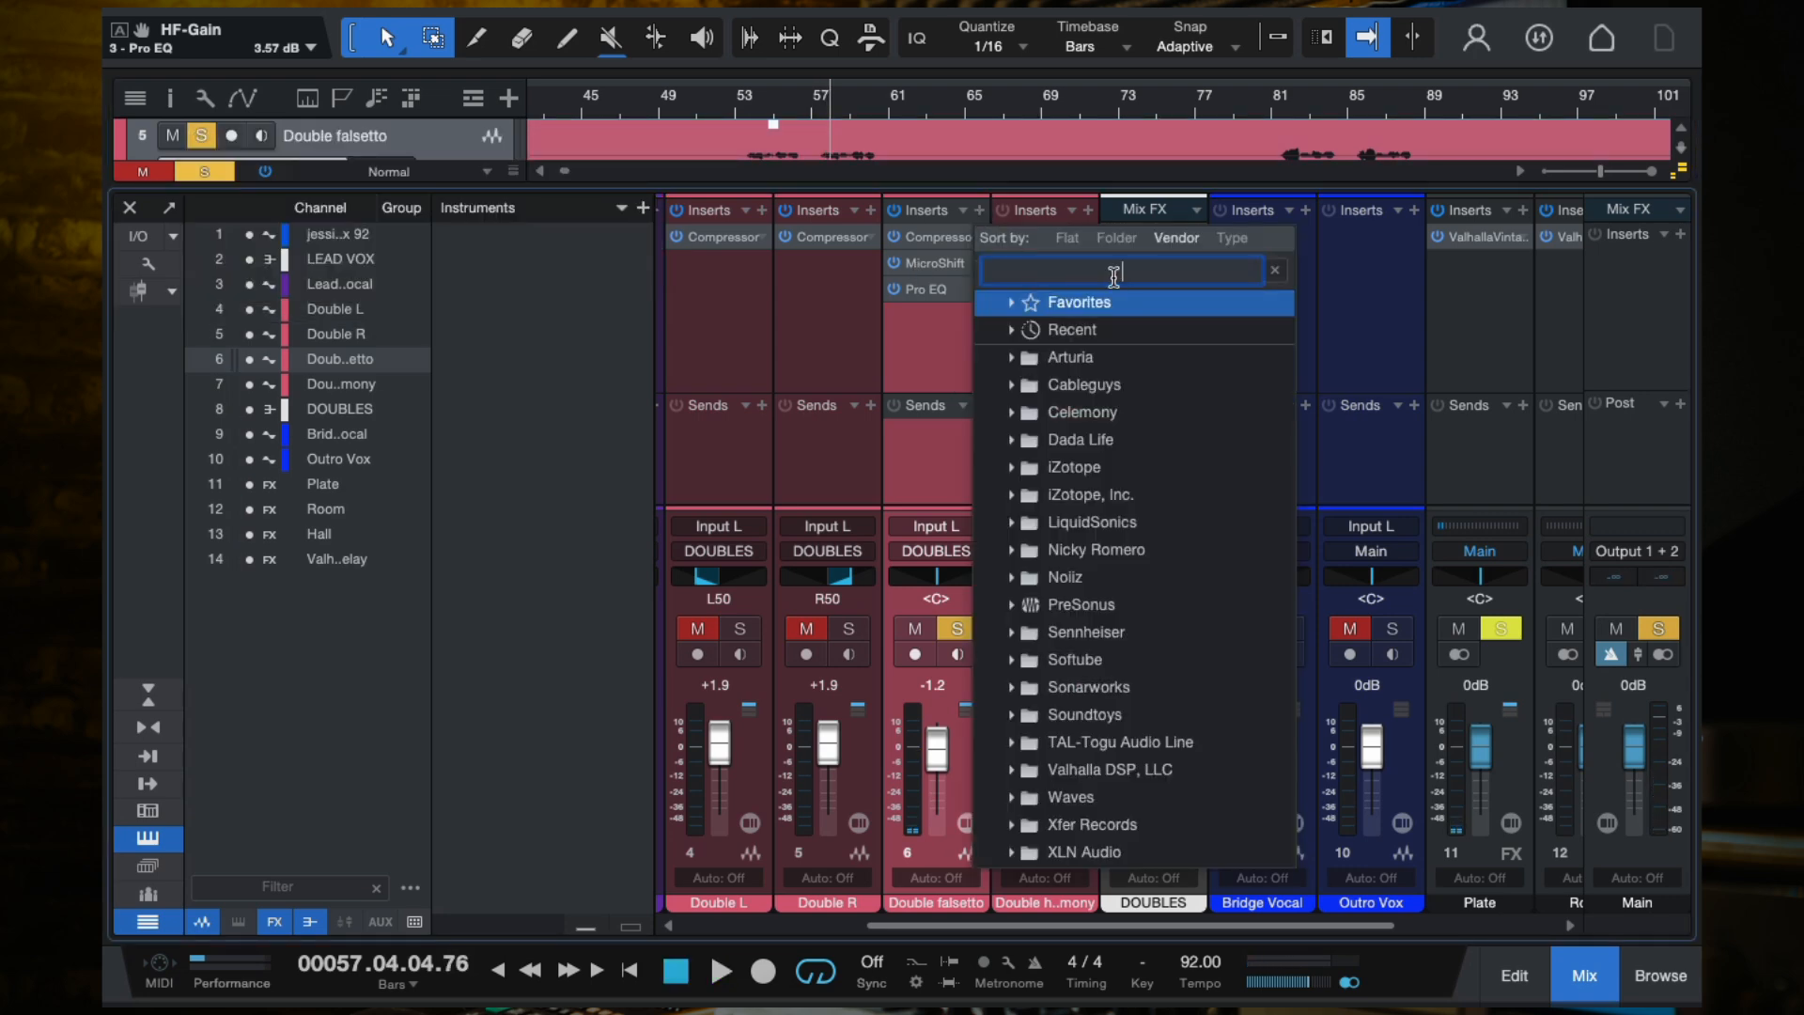
{"action": "type", "text": "gate"}
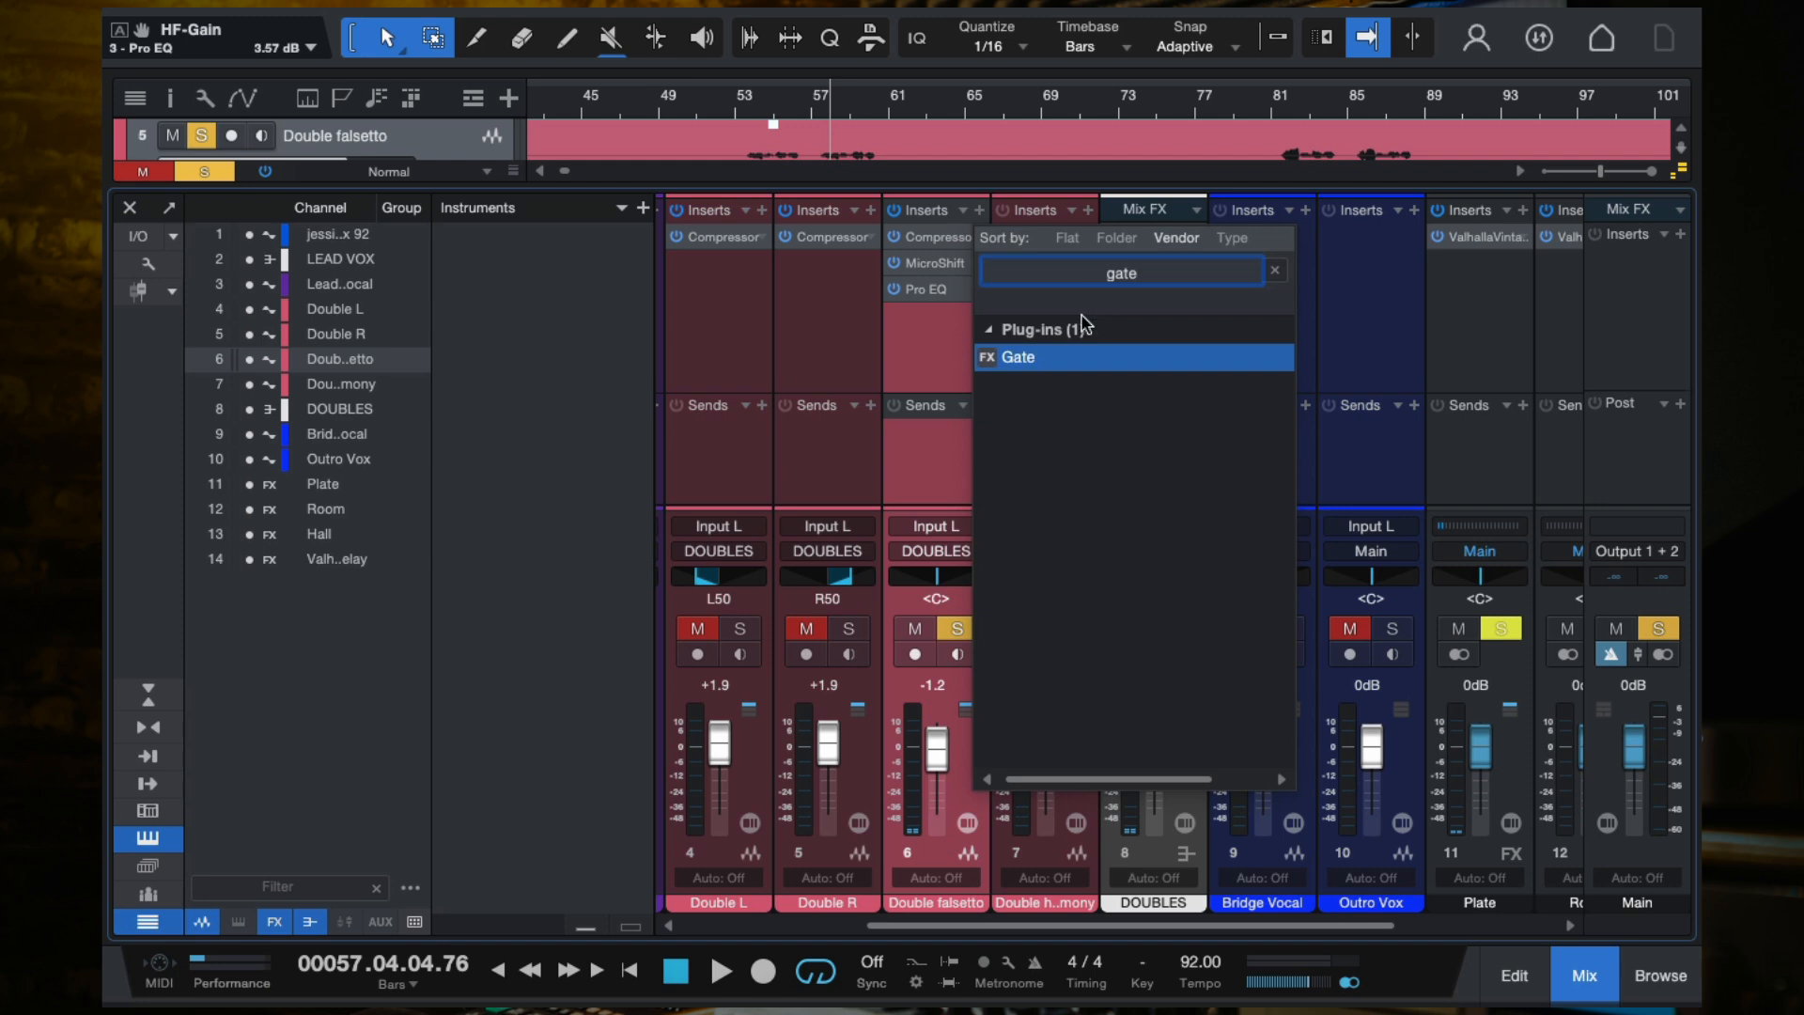
{"action": "double_click", "coordinate": [1024, 358]}
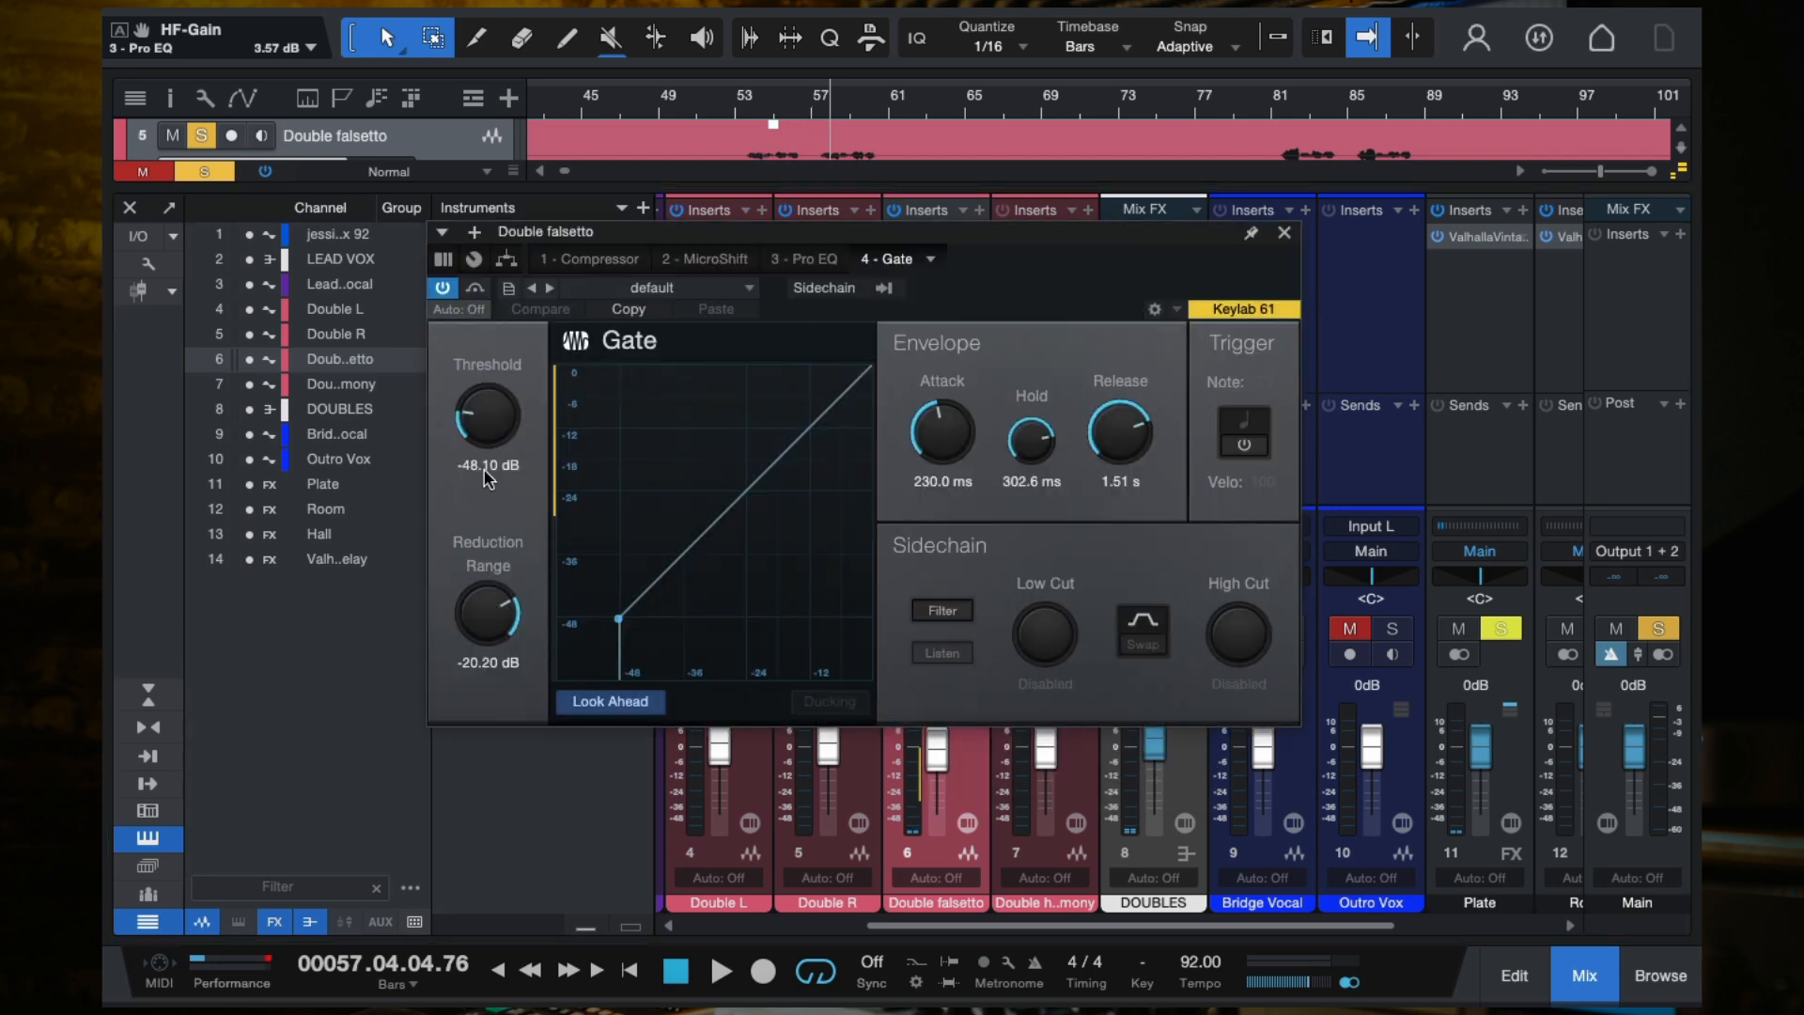
Step: Play from about bar 53 and set the Gate's attack to 152.5 ms and release to 427.9 ms
{"action": "left_click", "coordinate": [738, 102]}
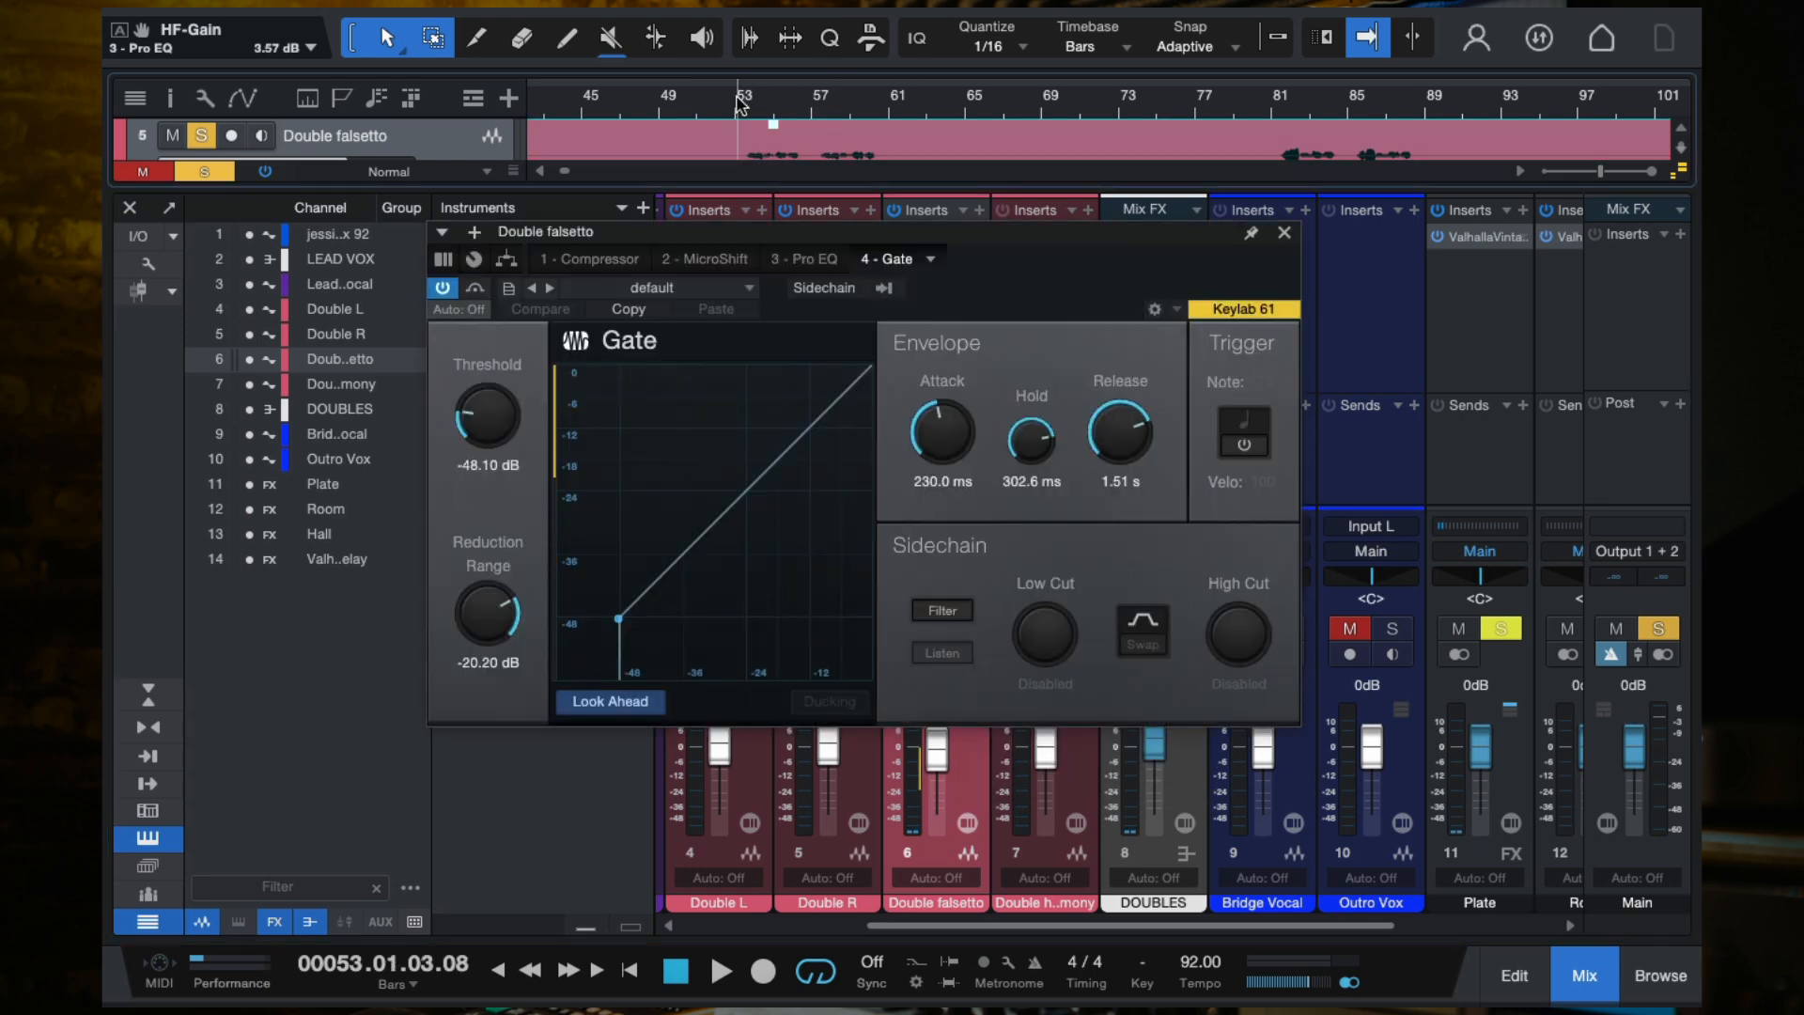
{"action": "key", "text": "space"}
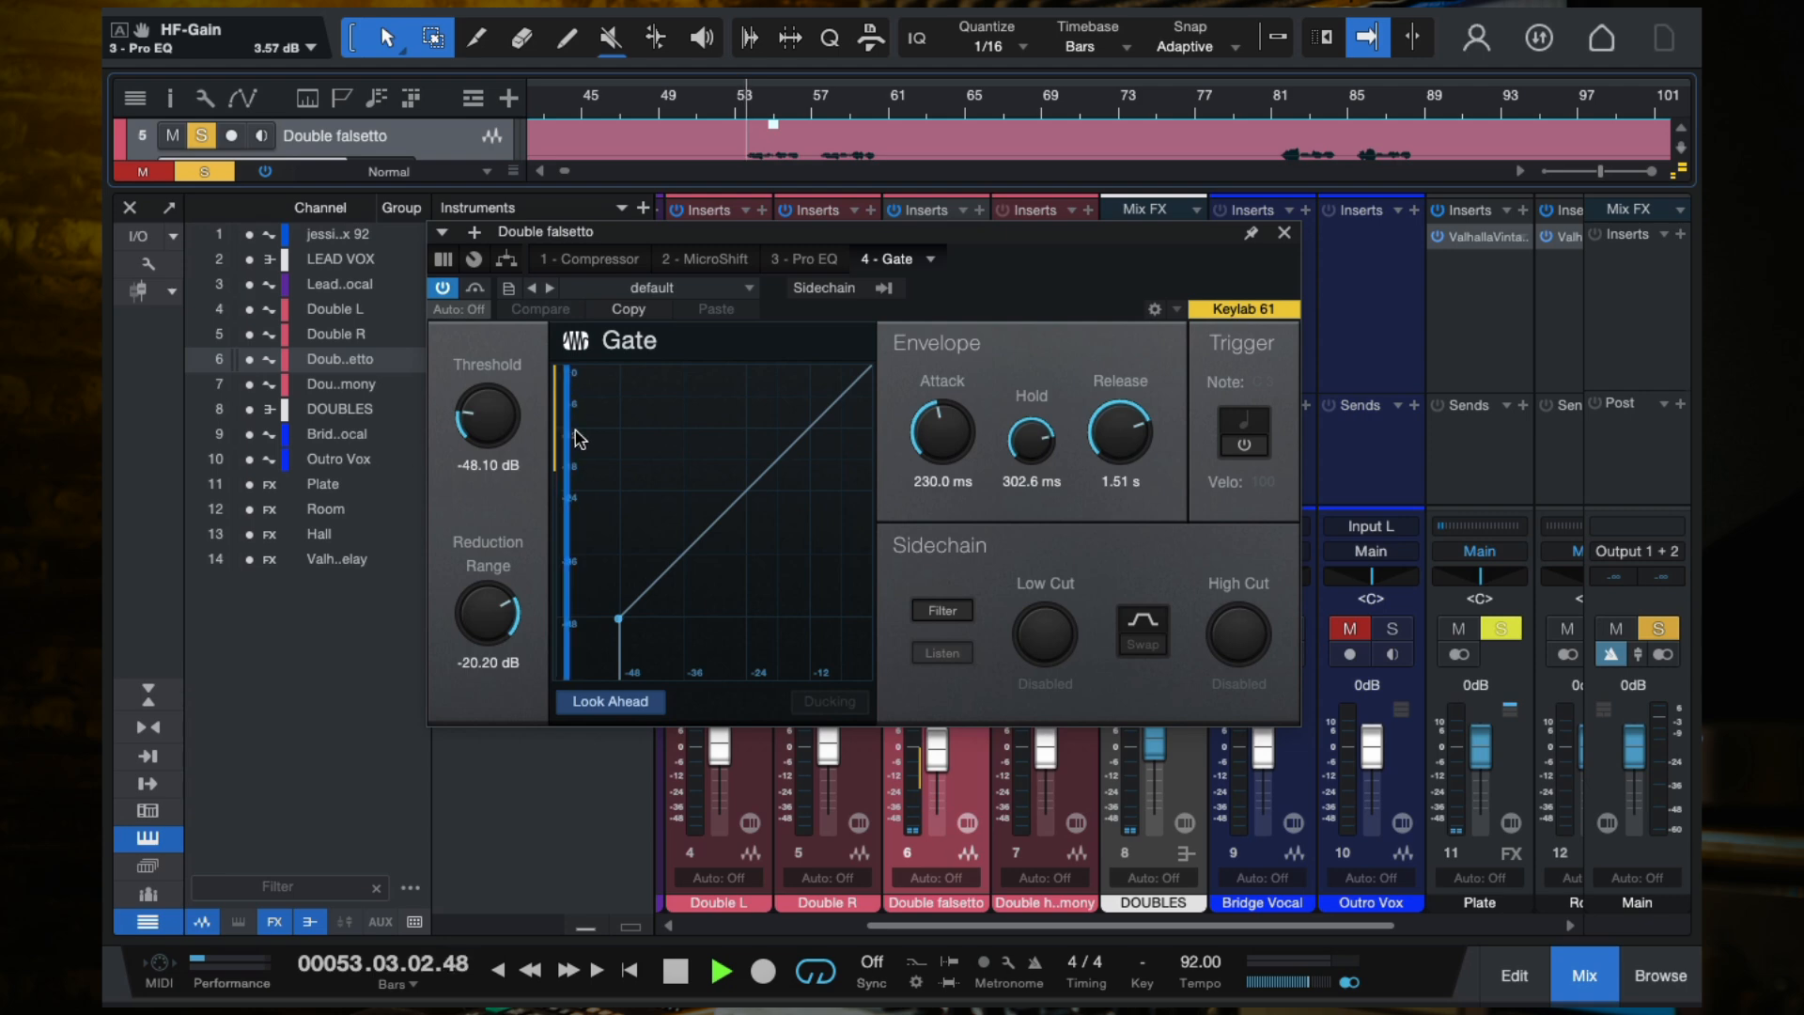
{"action": "left_click_drag", "start_coordinate": [949, 455], "coordinate": [972, 495]}
{"action": "left_click_drag", "start_coordinate": [1127, 456], "coordinate": [1125, 514]}
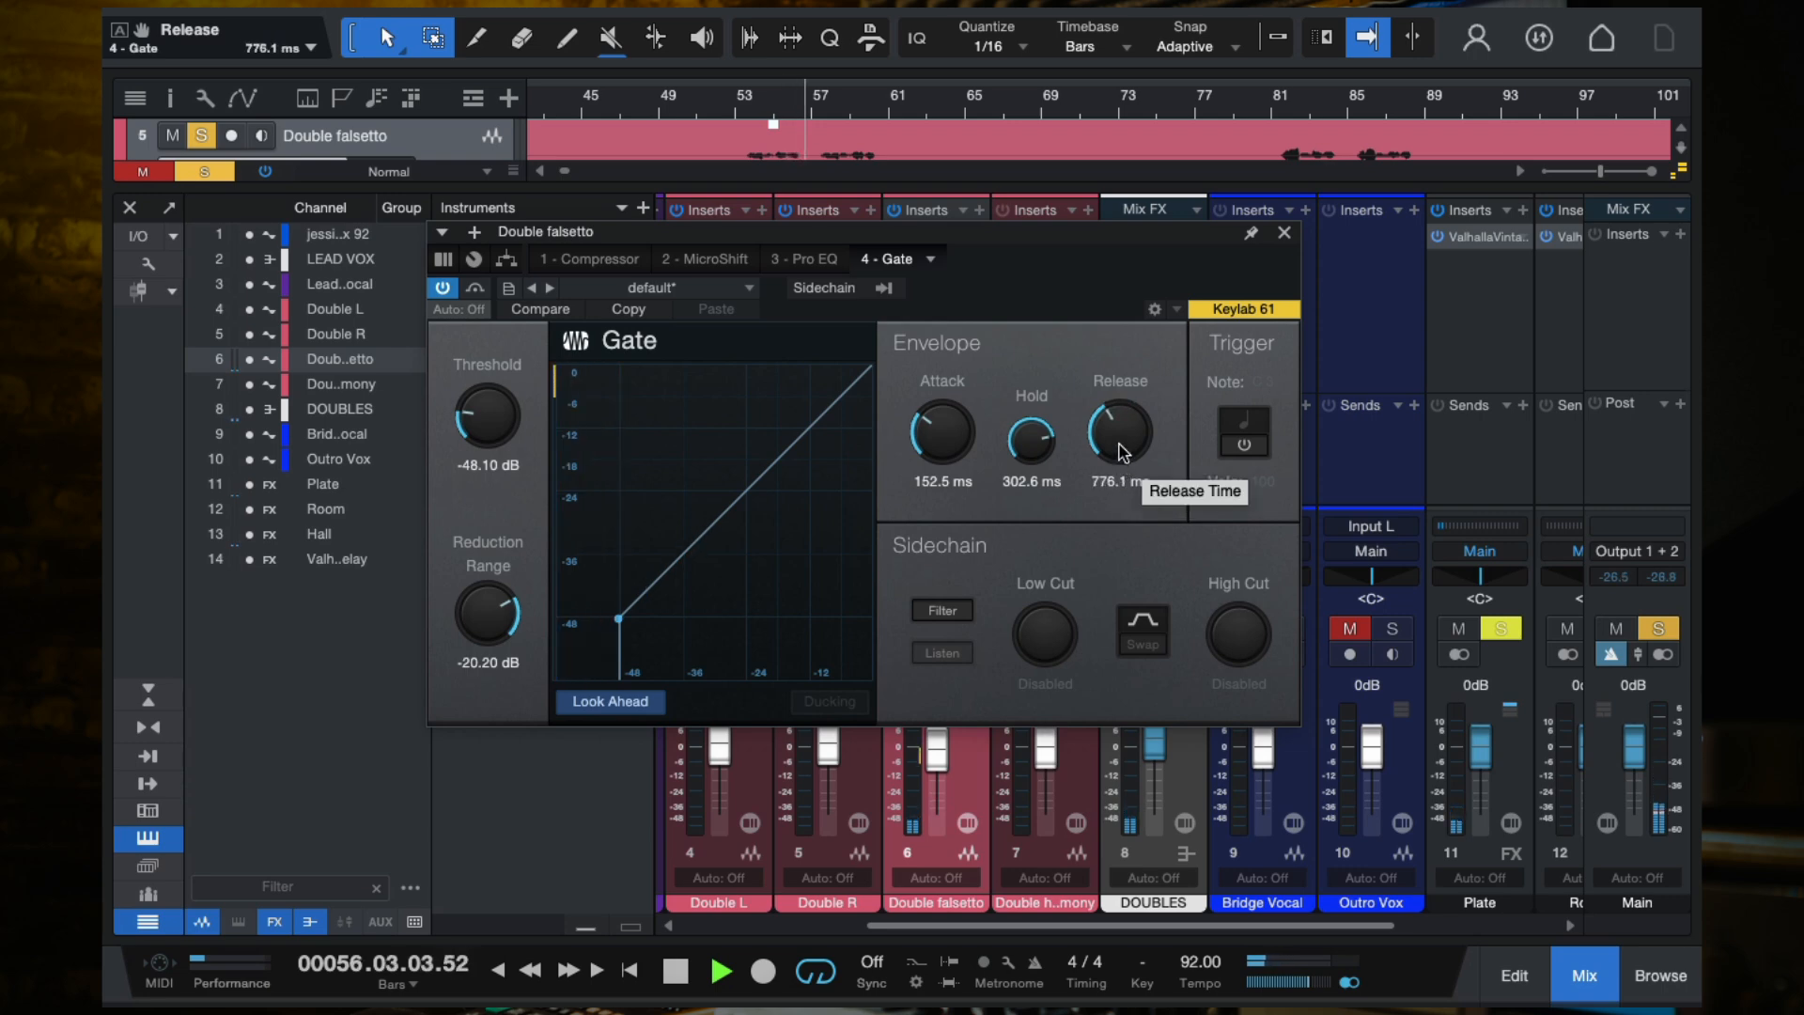
{"action": "left_click_drag", "start_coordinate": [1119, 458], "coordinate": [1119, 471]}
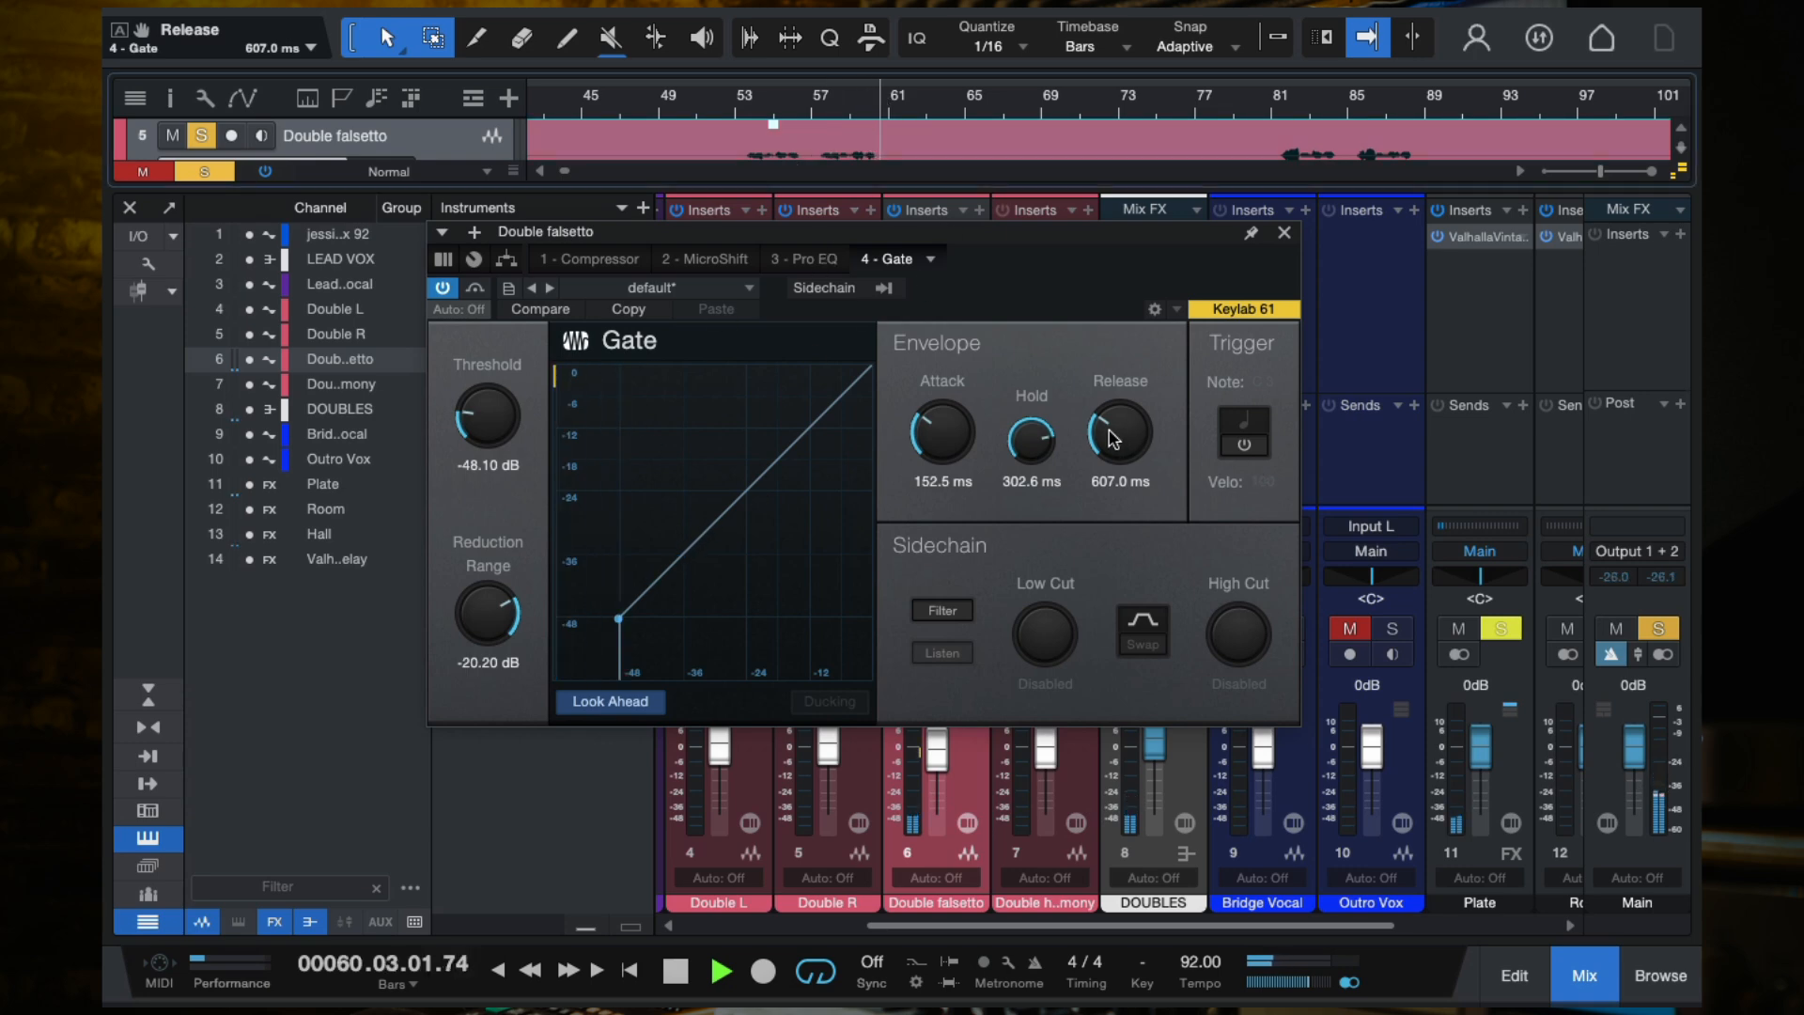
{"action": "left_click_drag", "start_coordinate": [1111, 451], "coordinate": [1113, 478]}
Step: Set the Gate's threshold to -46.00 dB and reduction range to -28.48 dB, stop playback and close its window
{"action": "left_click_drag", "start_coordinate": [468, 438], "coordinate": [485, 376]}
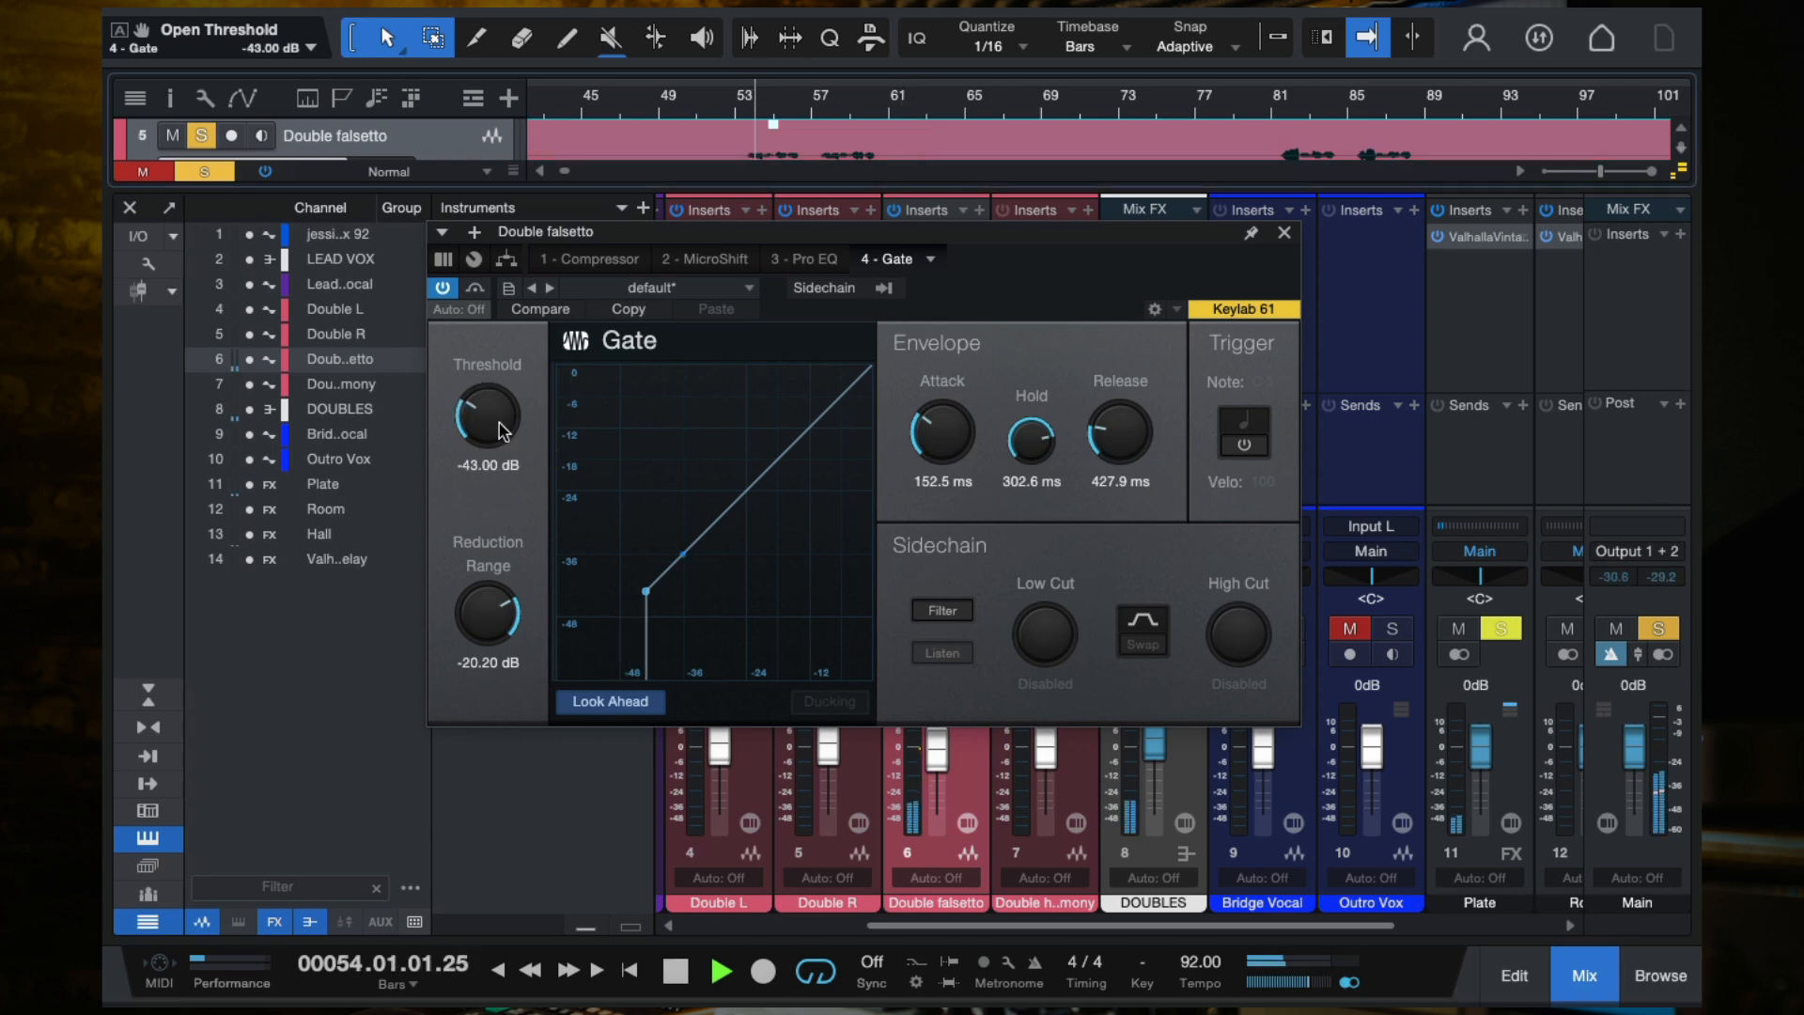
{"action": "left_click_drag", "start_coordinate": [505, 664], "coordinate": [505, 700]}
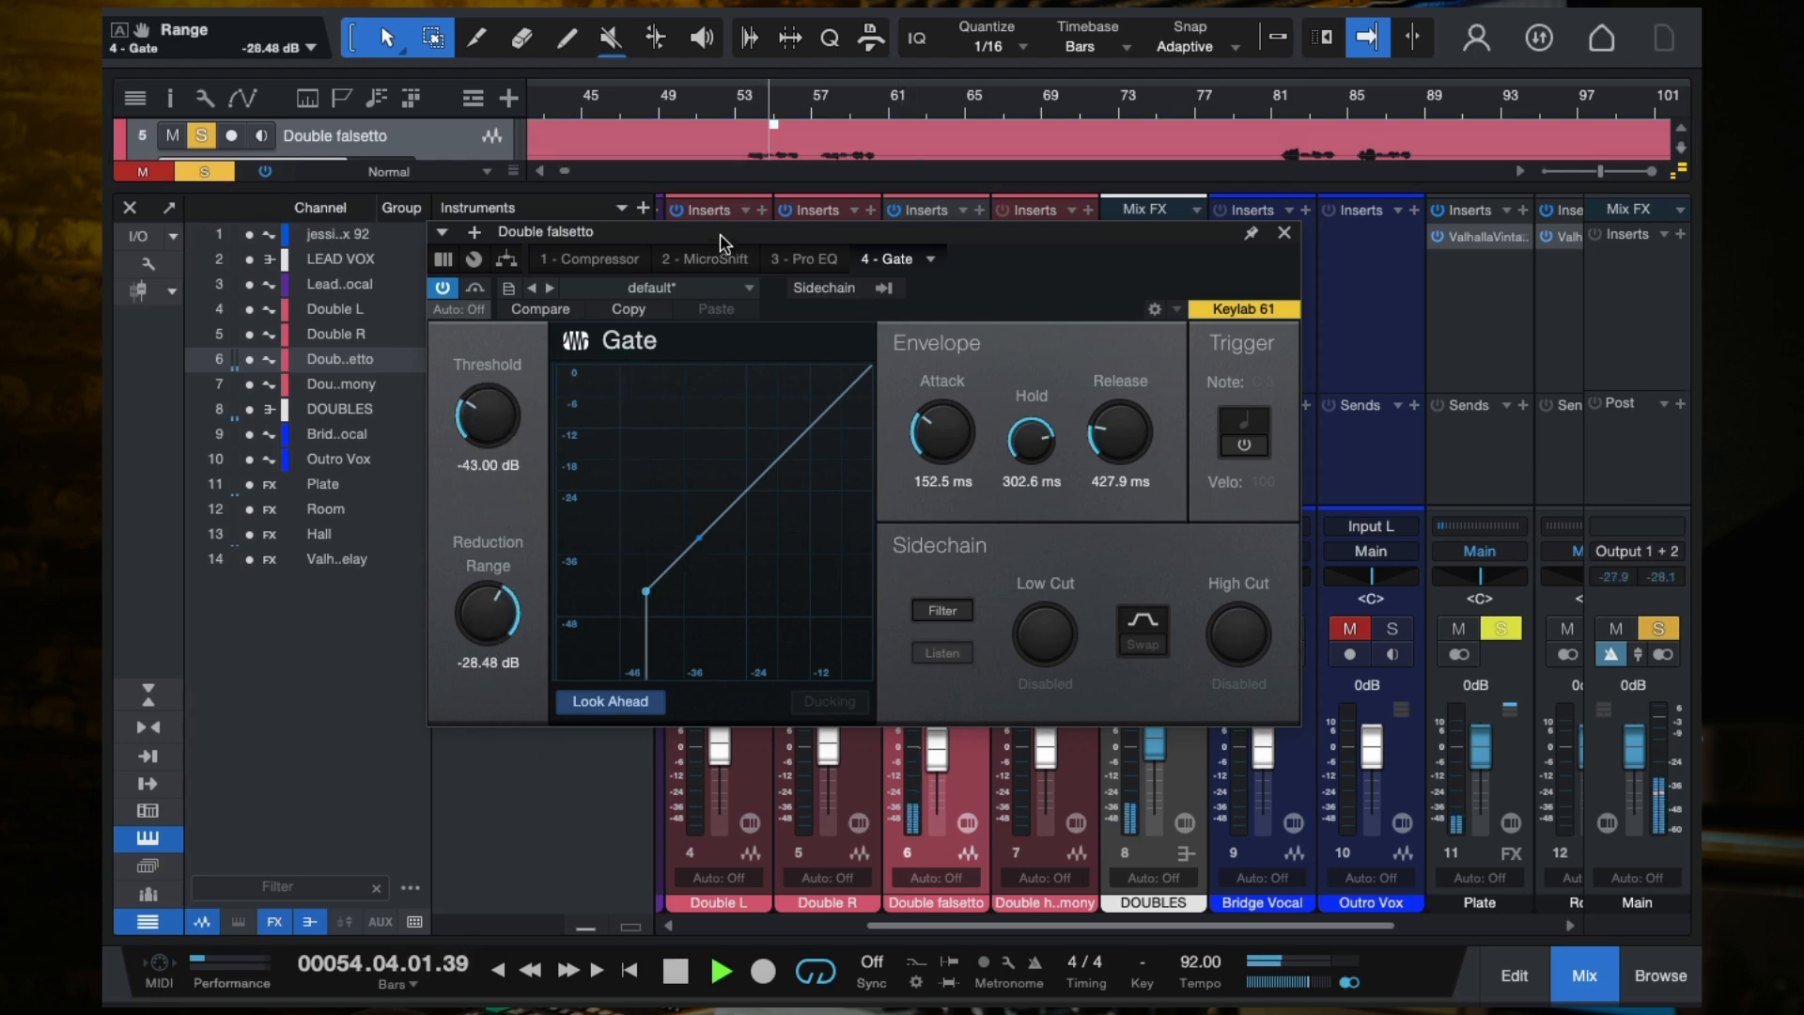
{"action": "left_click_drag", "start_coordinate": [493, 421], "coordinate": [497, 440]}
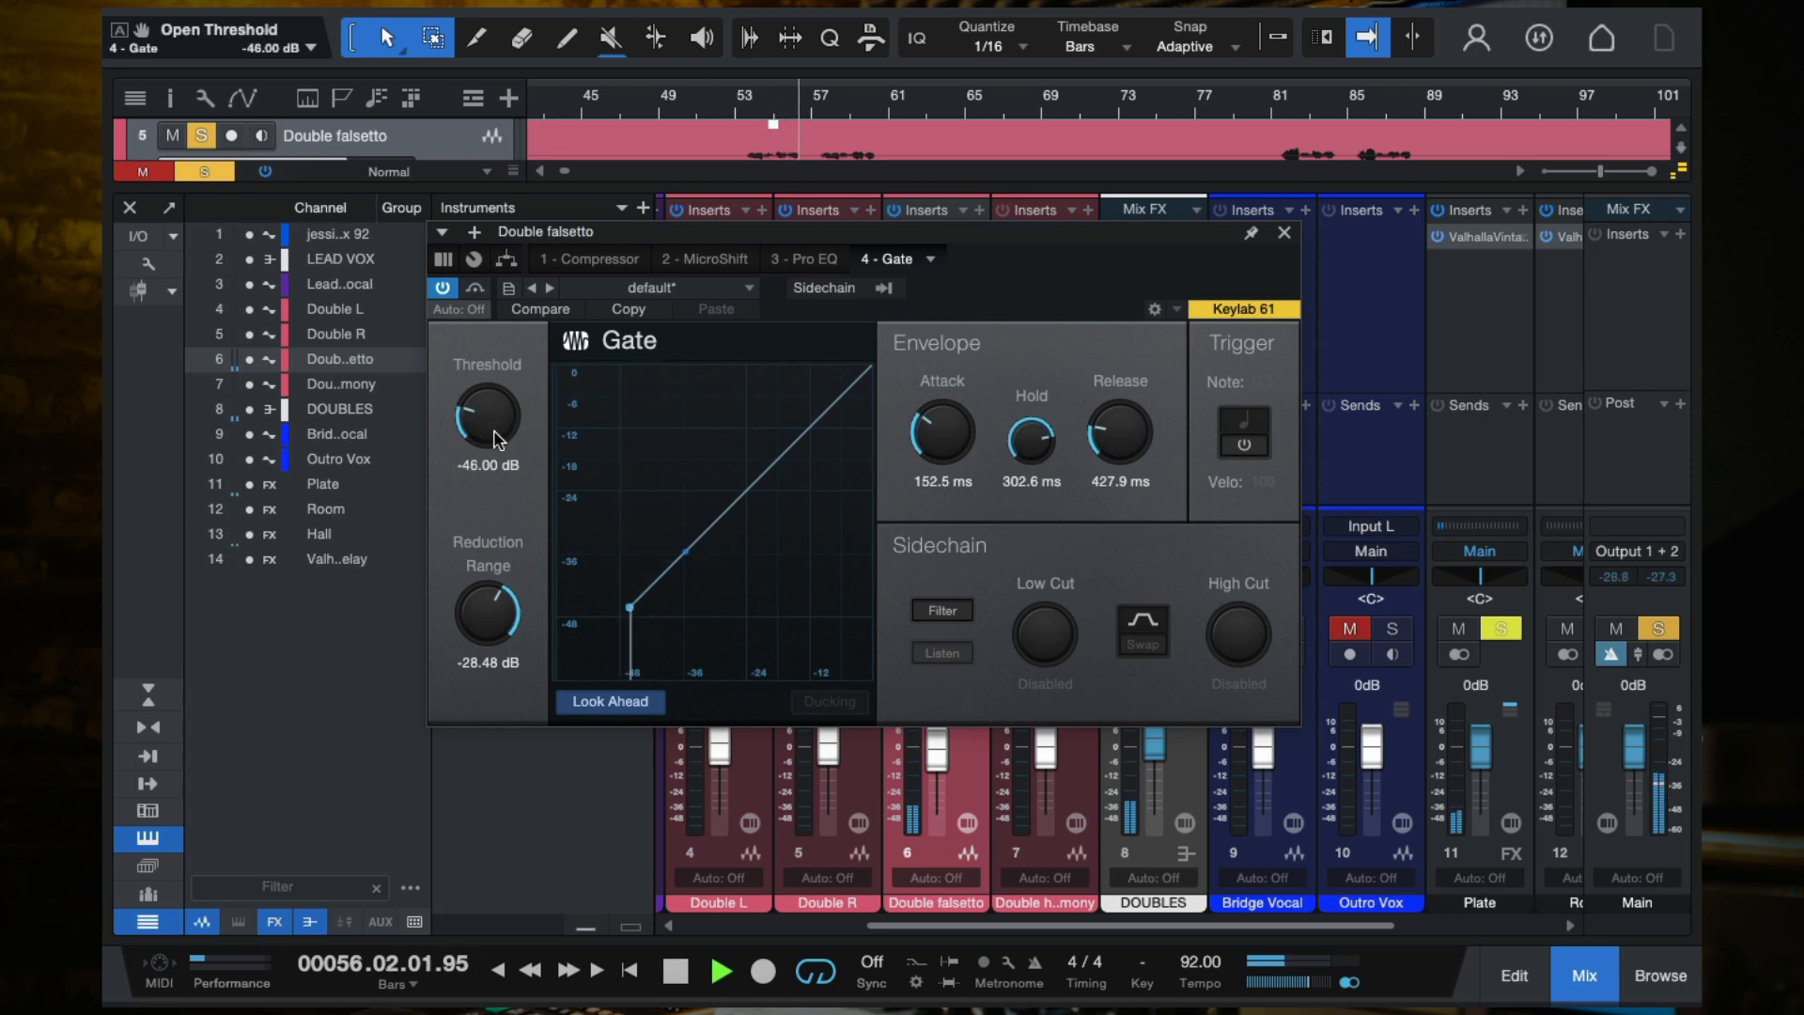
{"action": "key", "text": "space"}
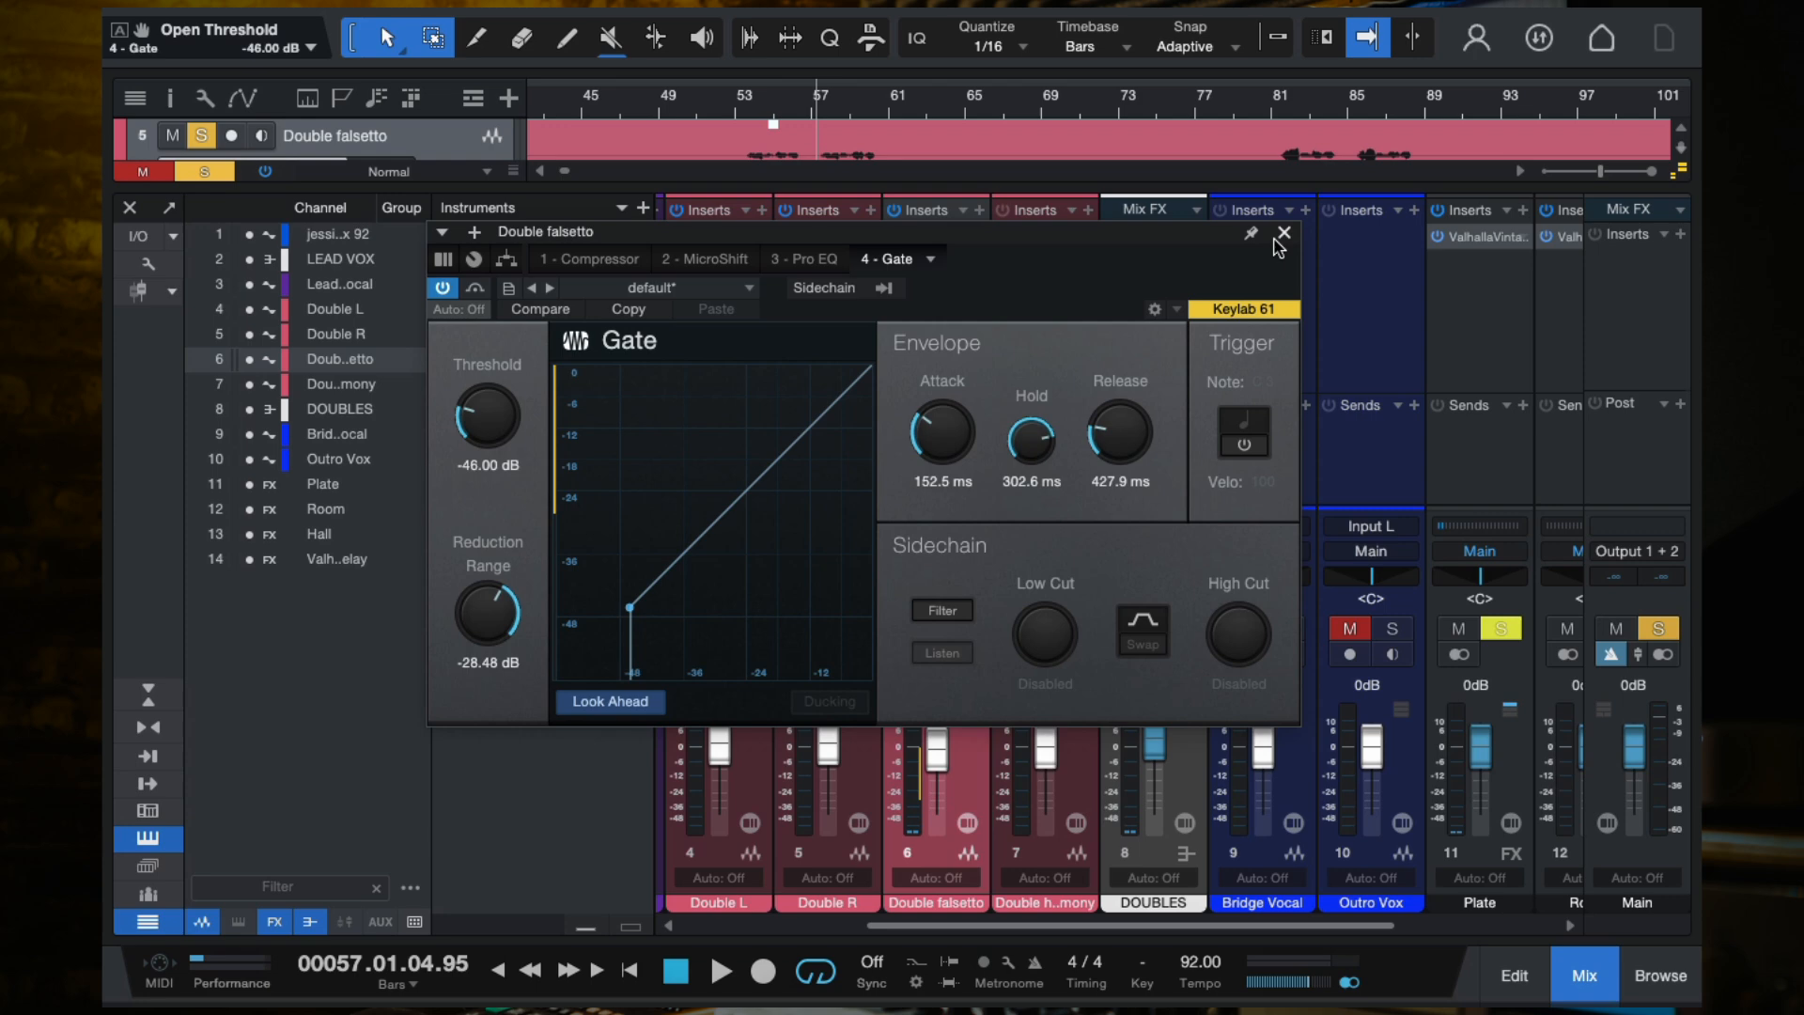
{"action": "left_click", "coordinate": [1285, 234]}
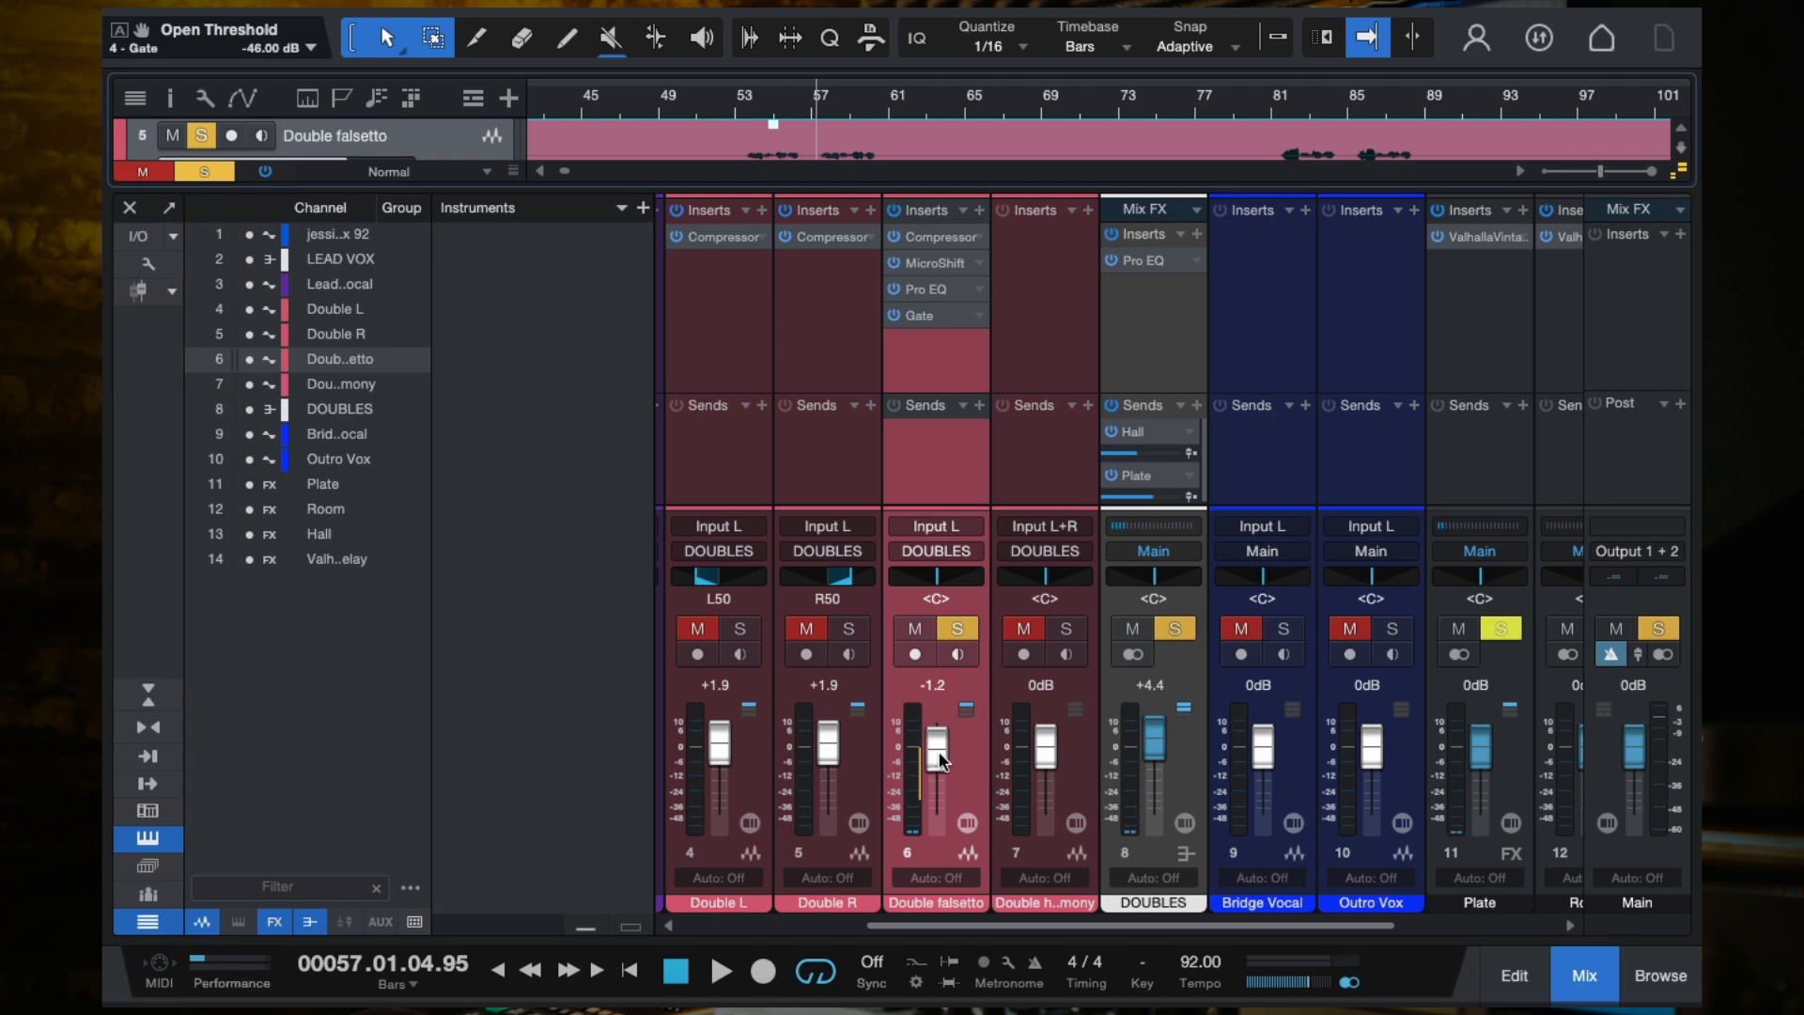
Step: Pull the Double falsetto fader all the way down and undo the fader move
{"action": "left_click_drag", "start_coordinate": [941, 761], "coordinate": [940, 1007]}
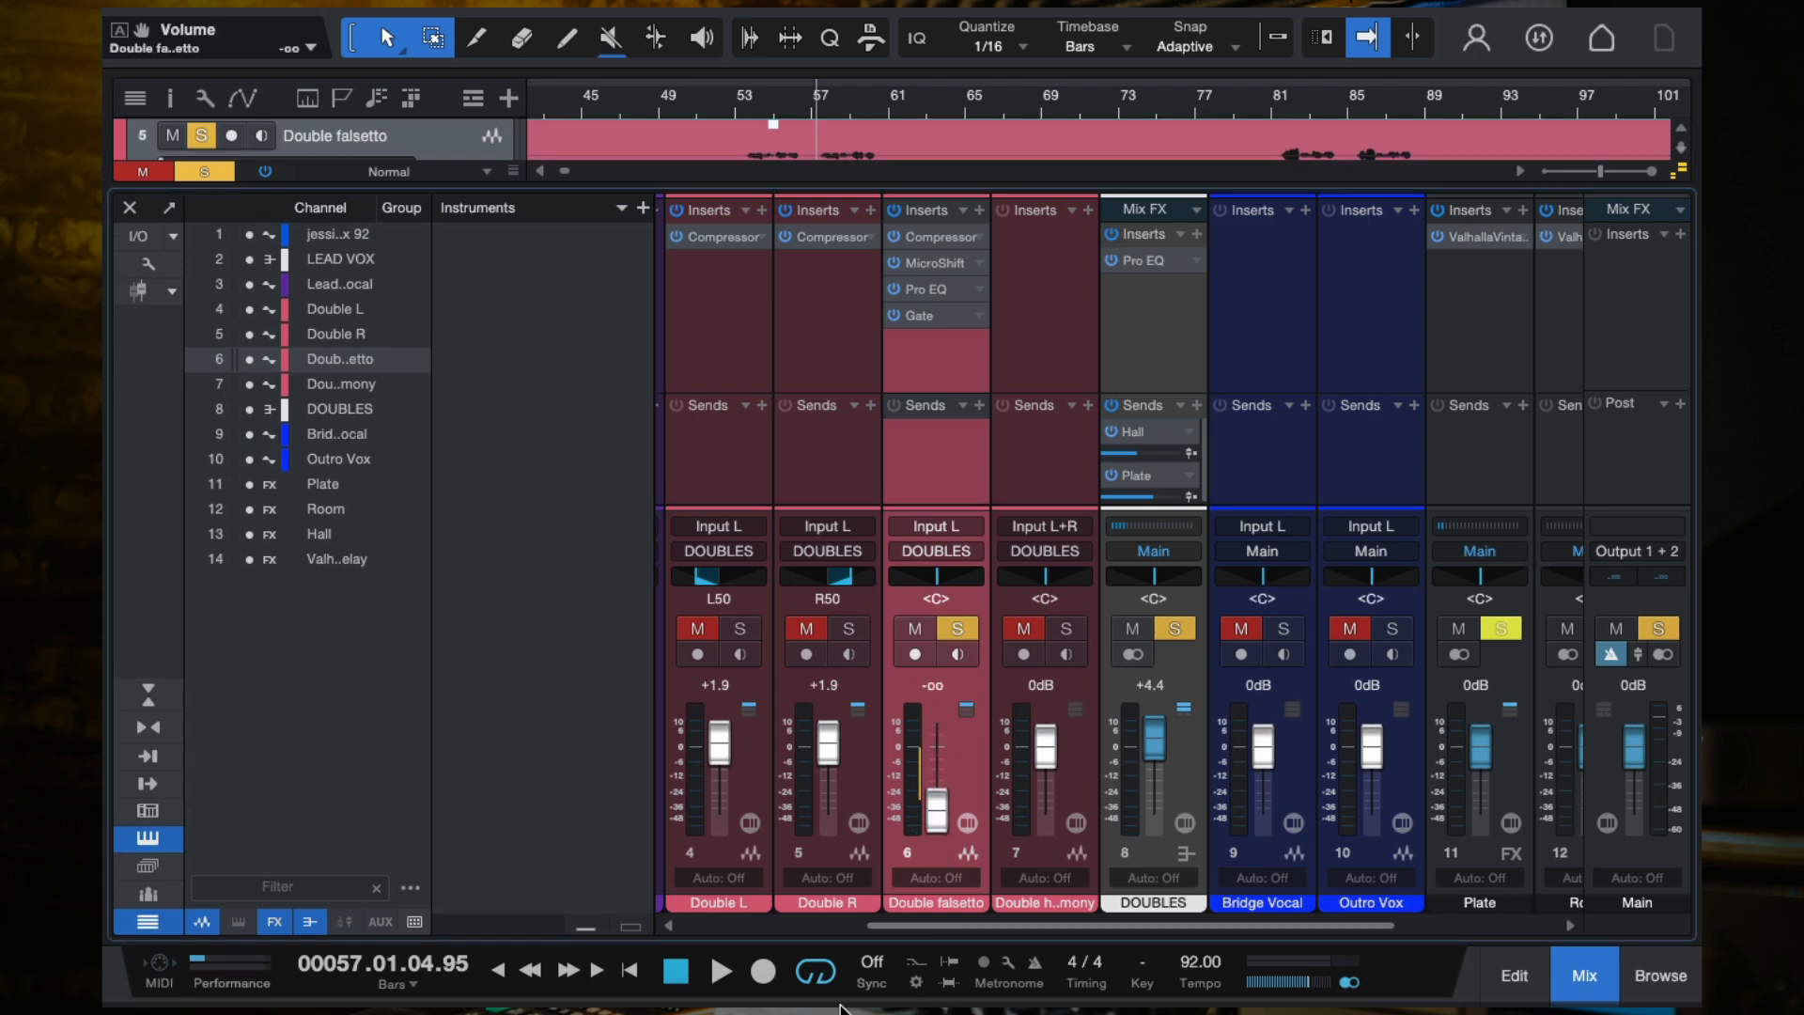
{"action": "key", "text": "ctrl+z"}
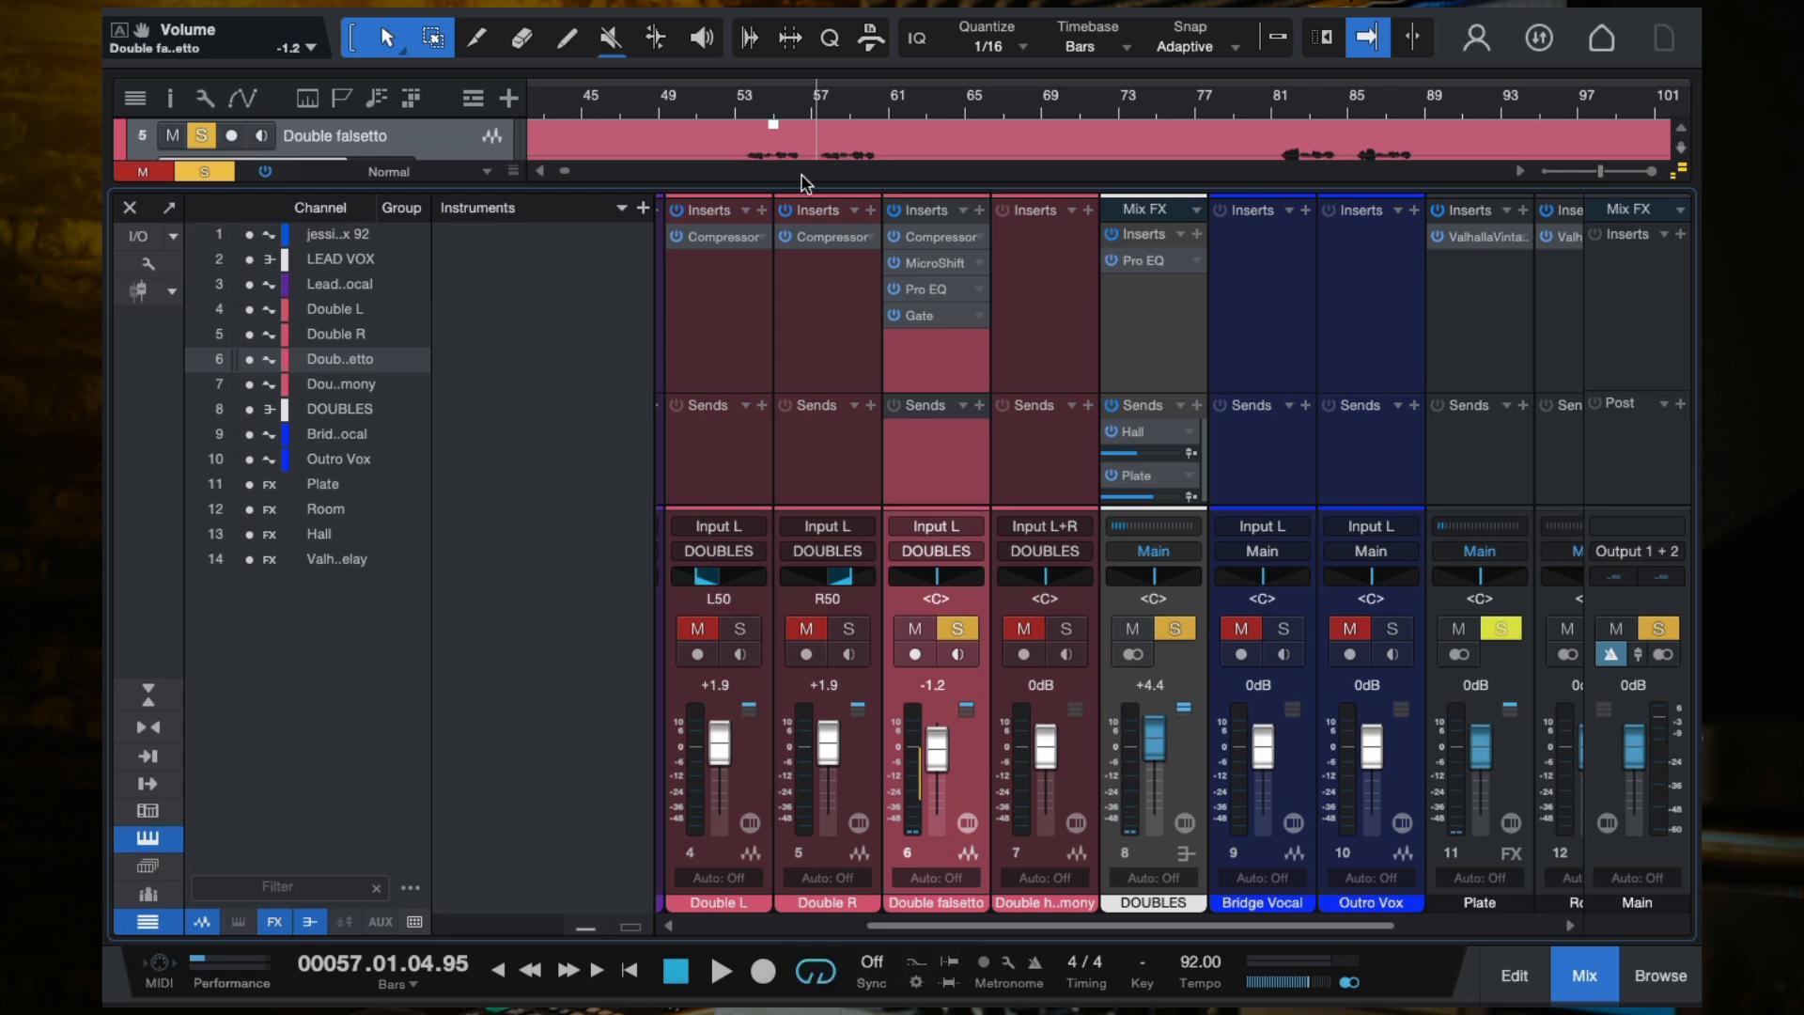
Step: Replay the soloed falsetto from about bar 53, check the Gate in its window, close it and stop playback
{"action": "left_click", "coordinate": [750, 100]}
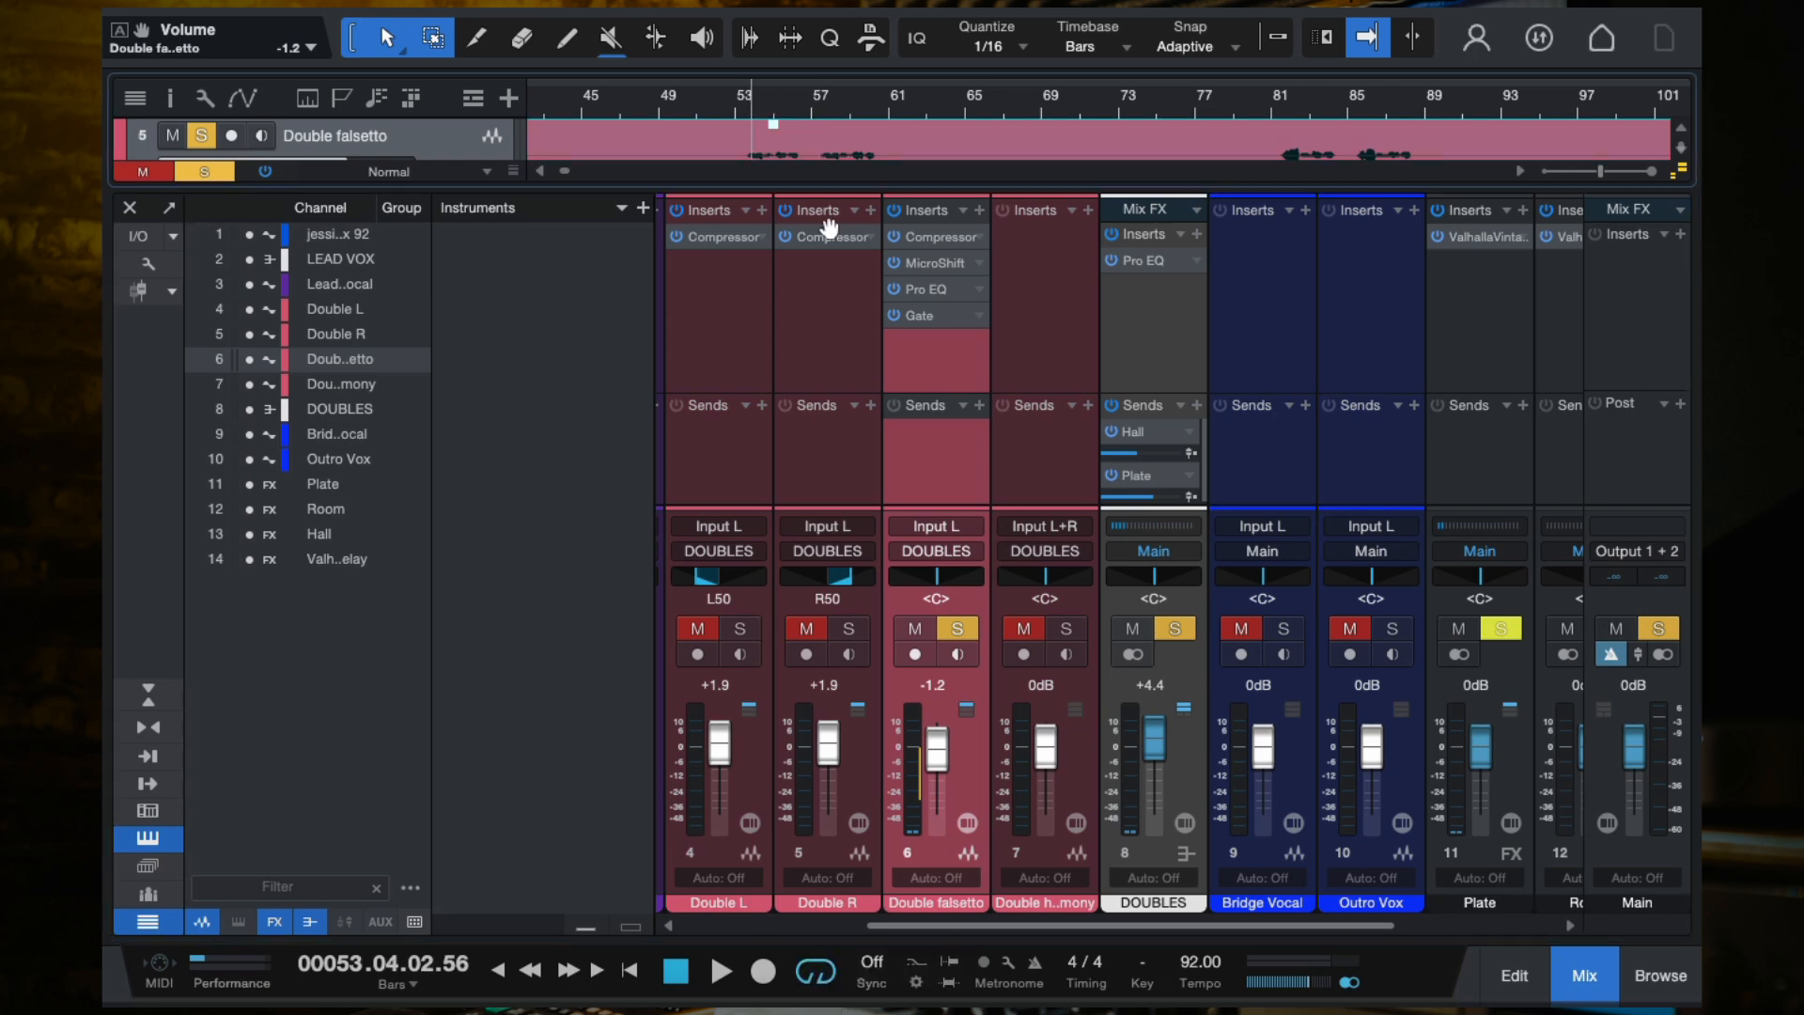
{"action": "key", "text": "space"}
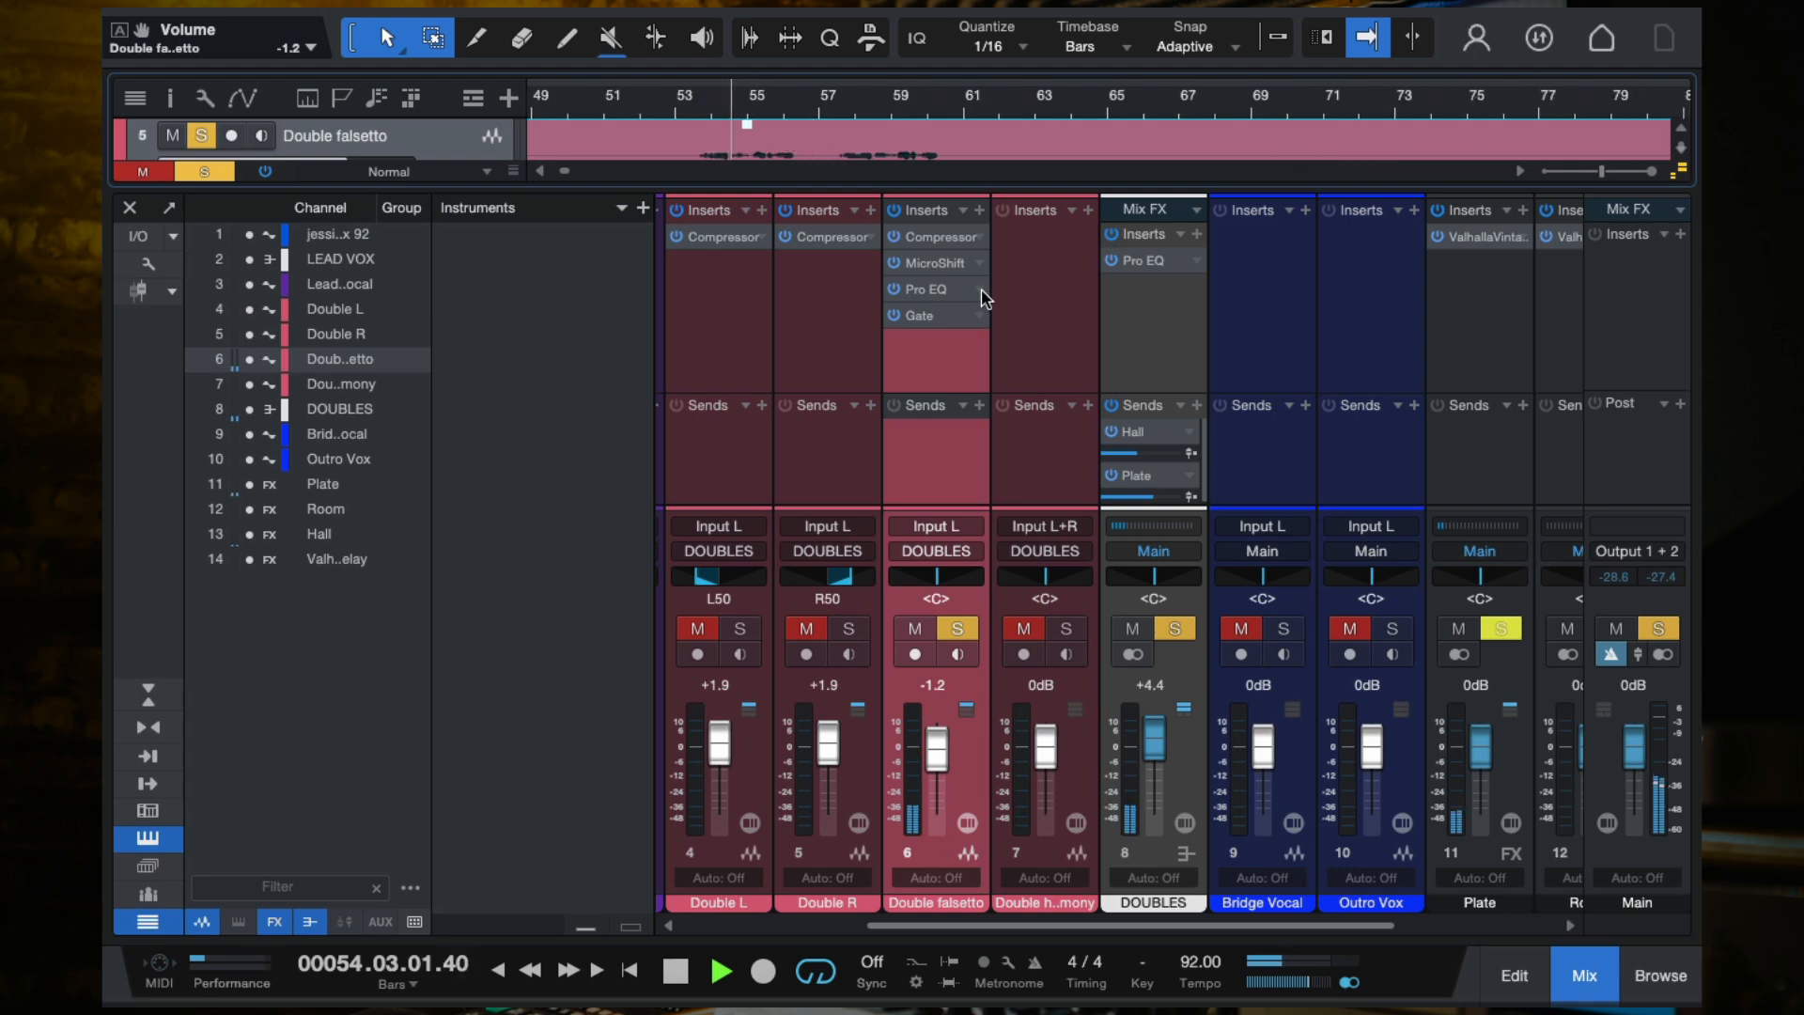
{"action": "left_click", "coordinate": [916, 315]}
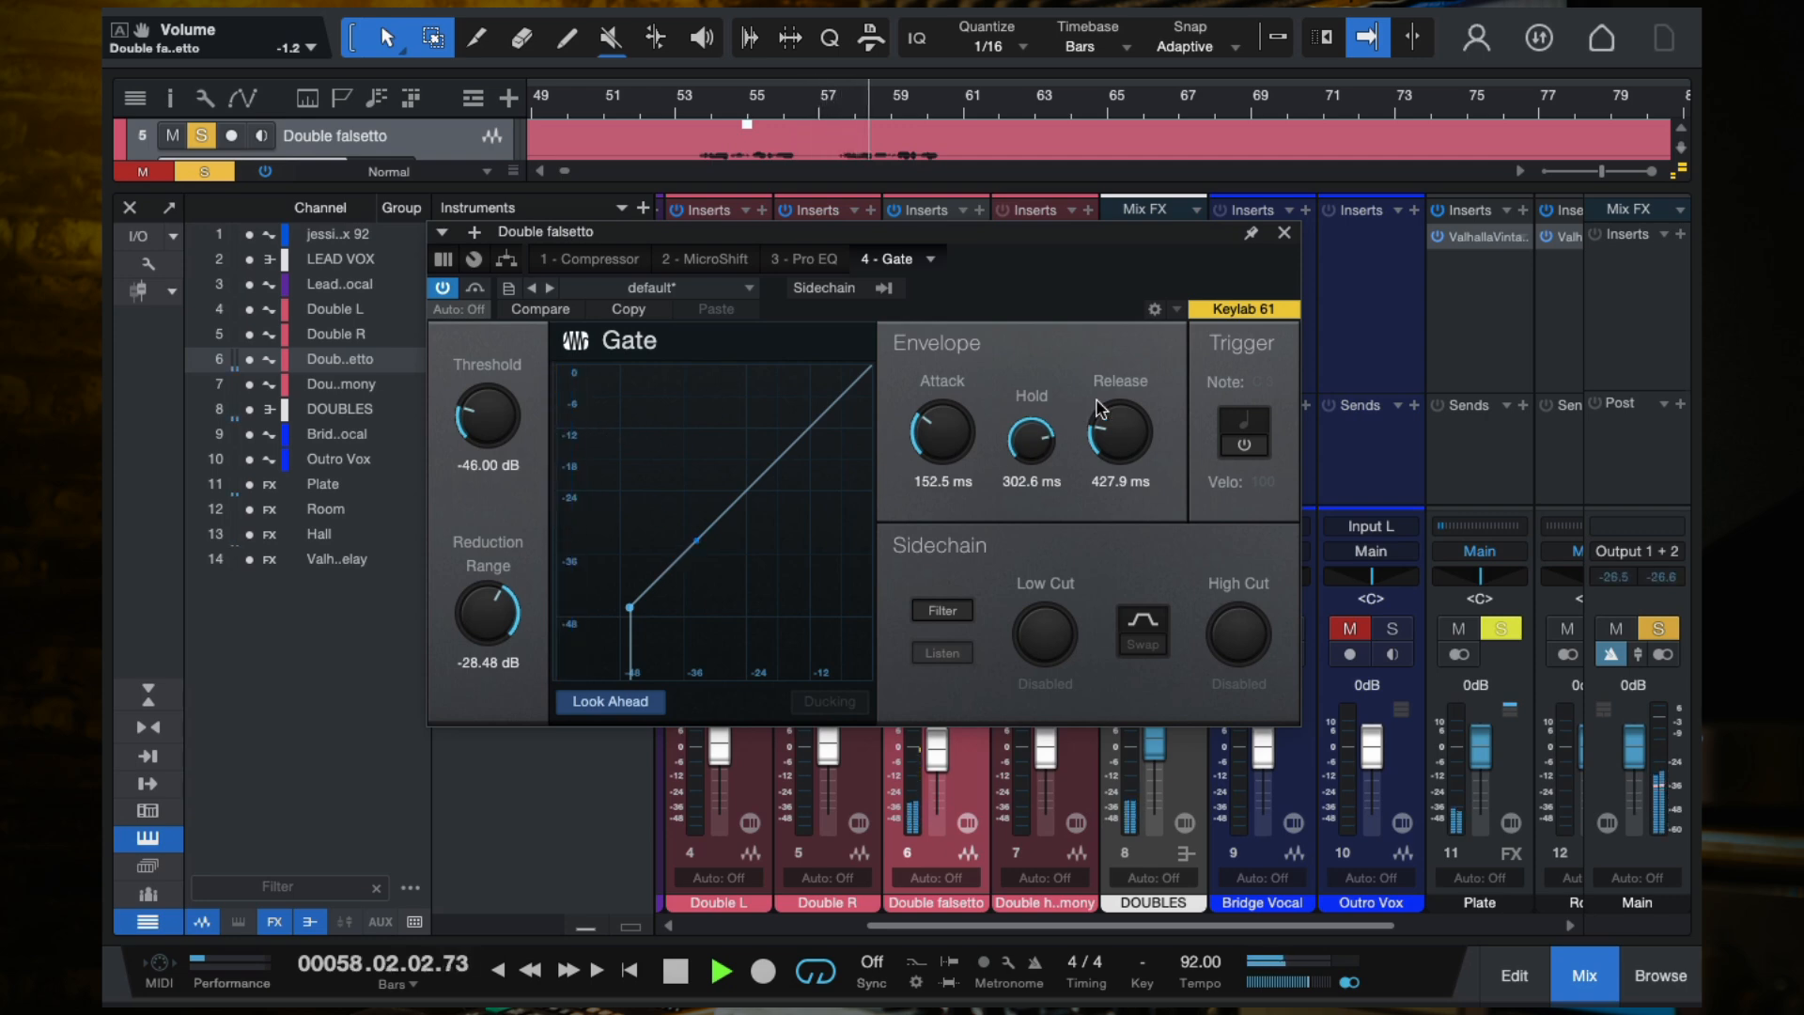
{"action": "left_click", "coordinate": [1284, 233]}
{"action": "key", "text": "space"}
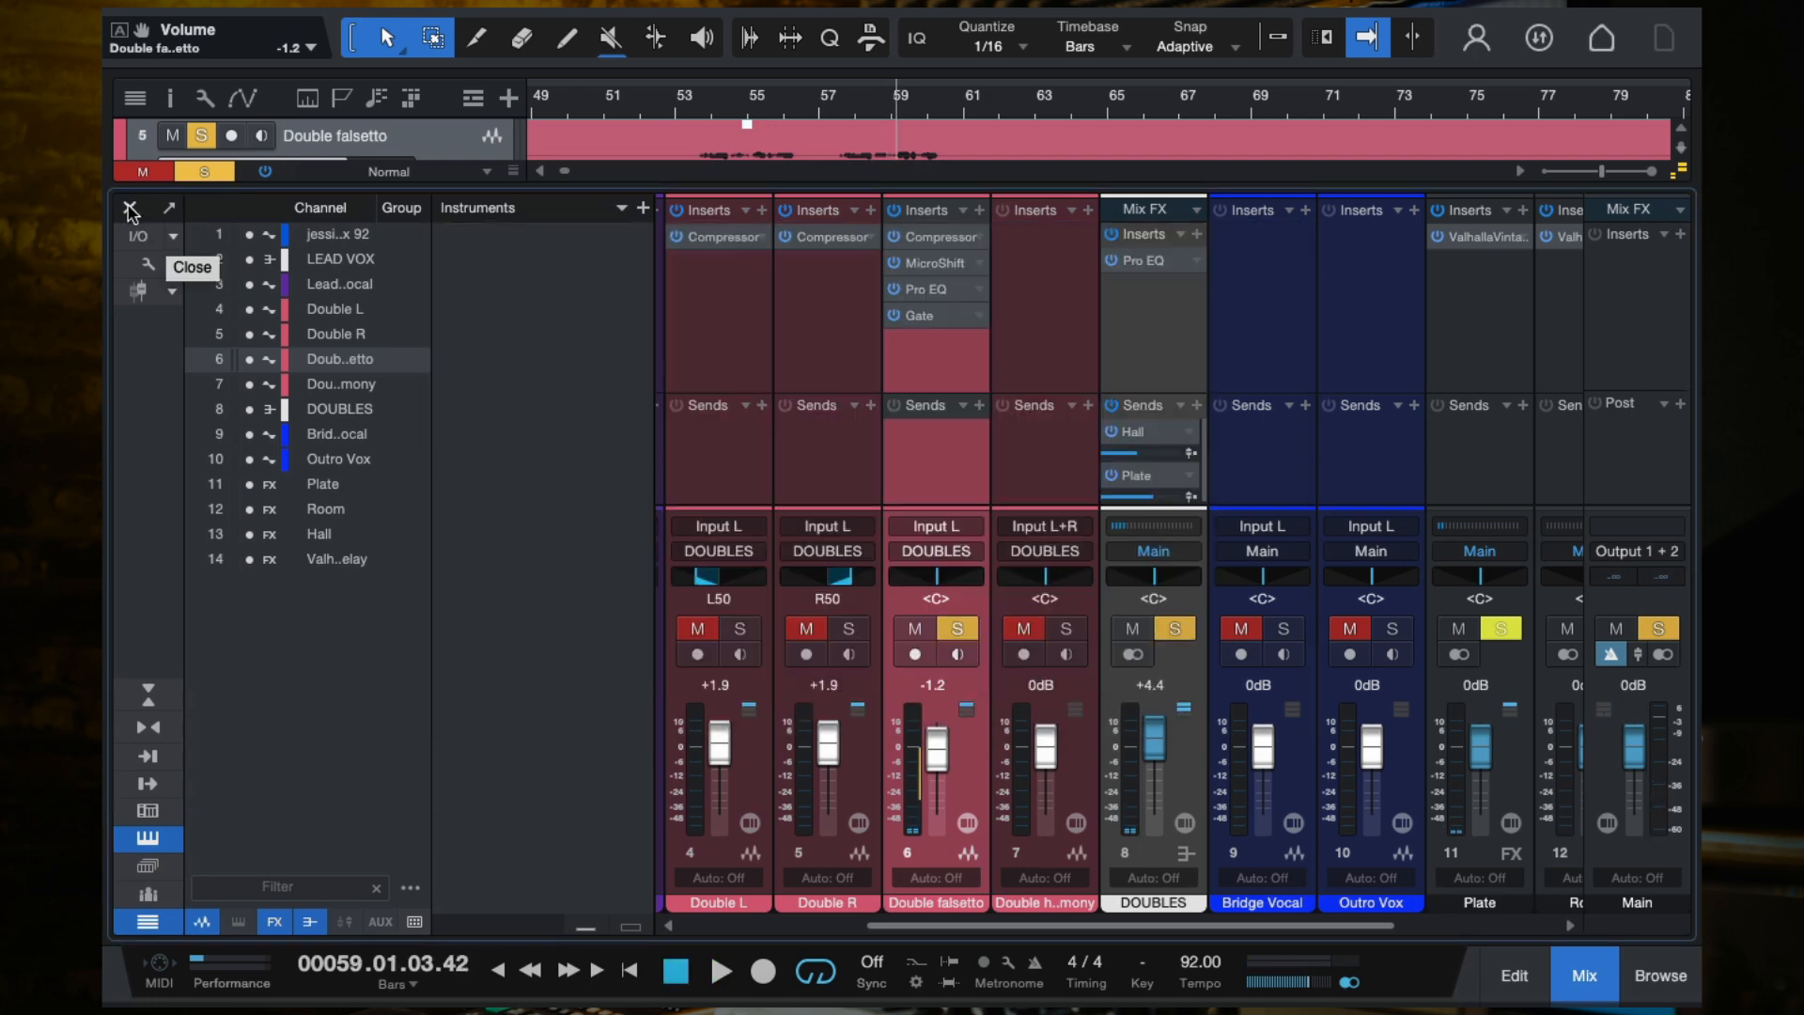
Step: Close the mix console and widen the arrangement view to show all tracks up to the song's end
{"action": "left_click", "coordinate": [130, 208]}
{"action": "key", "text": "w"}
{"action": "key", "text": "w"}
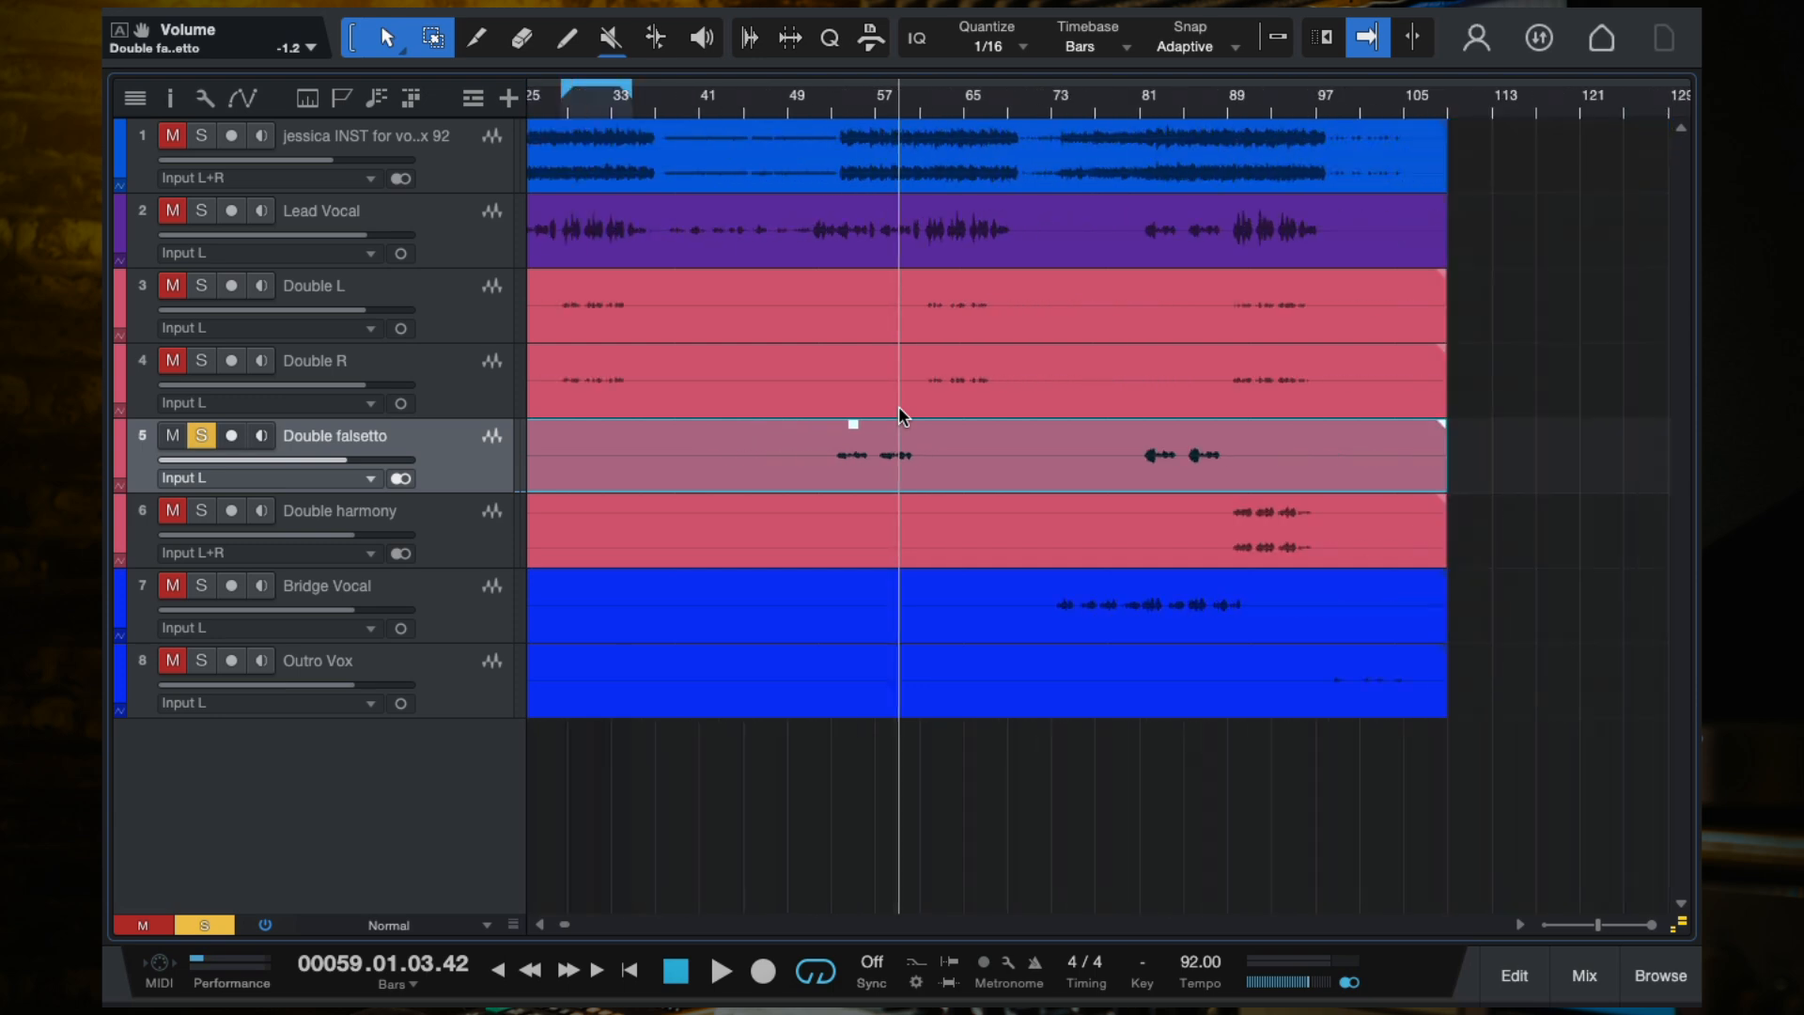
Step: Turn off solo on the Double falsetto track with the whole arrangement in view
{"action": "key", "text": "w"}
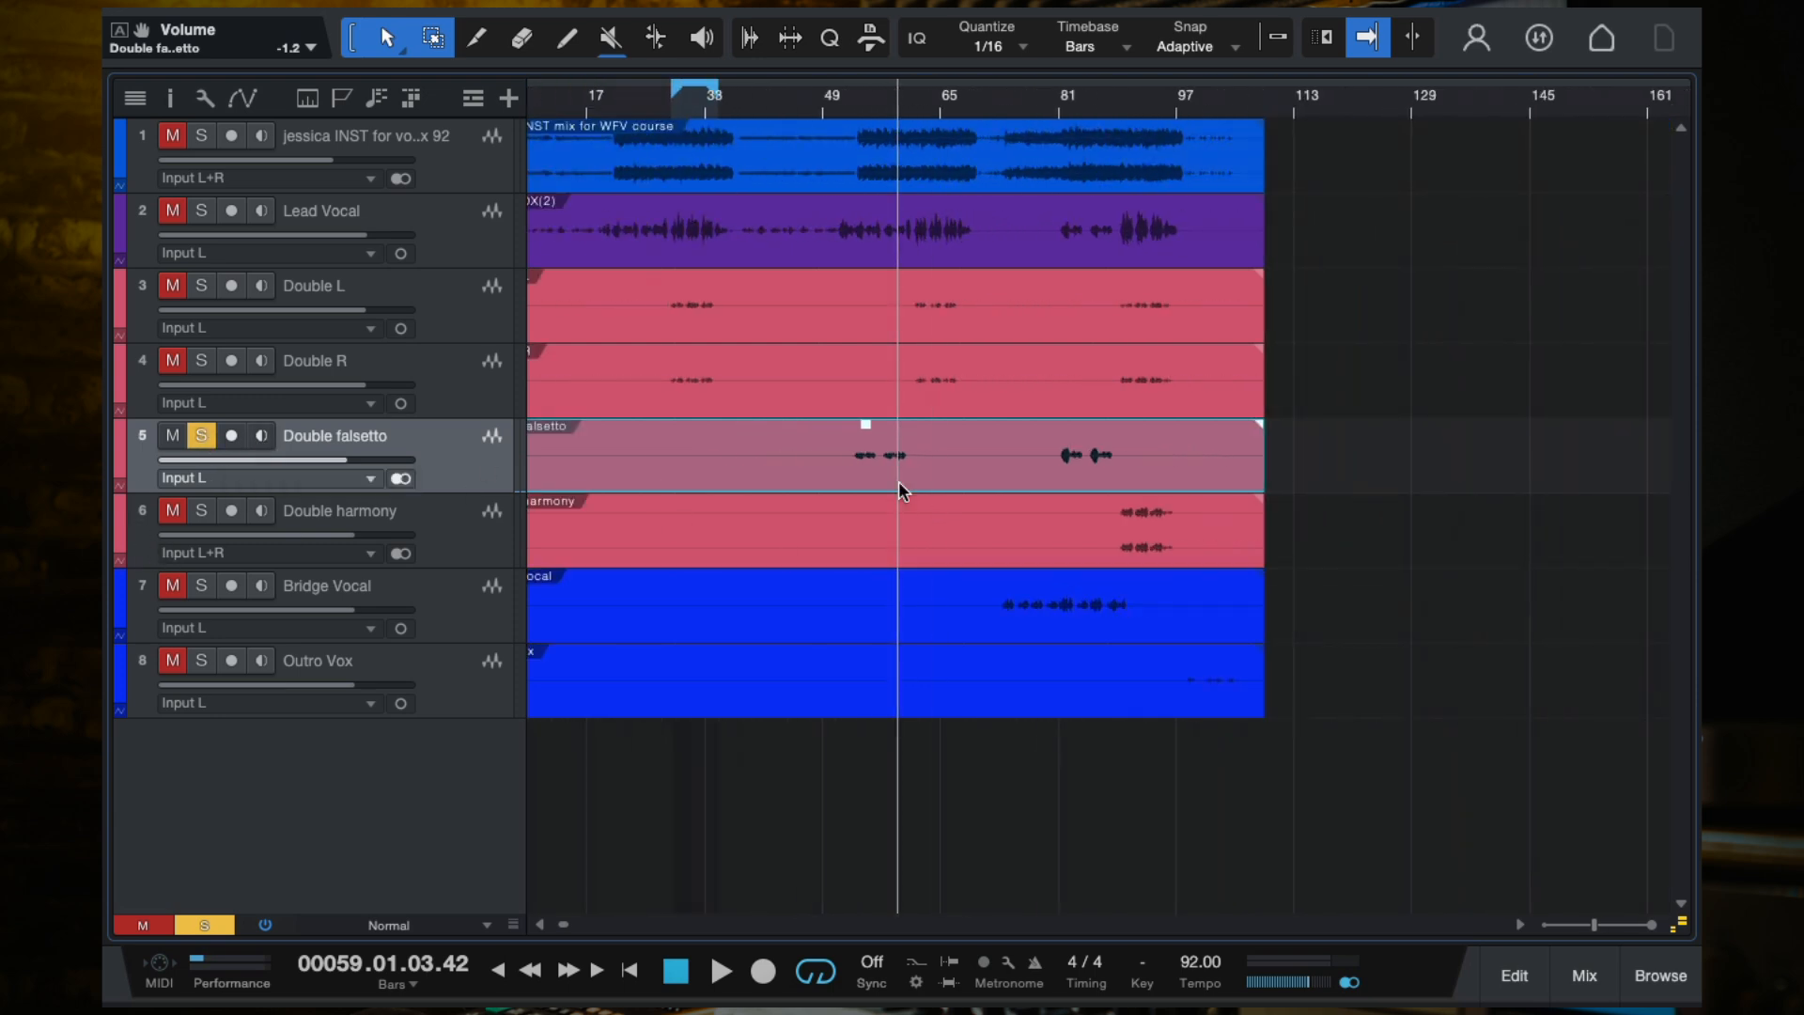
{"action": "scroll", "coordinate": [898, 481], "scroll_direction": "up", "scroll_amount": 3}
{"action": "scroll", "coordinate": [898, 481], "scroll_direction": "down", "scroll_amount": 3}
{"action": "scroll", "coordinate": [881, 470], "scroll_direction": "left", "scroll_amount": 3}
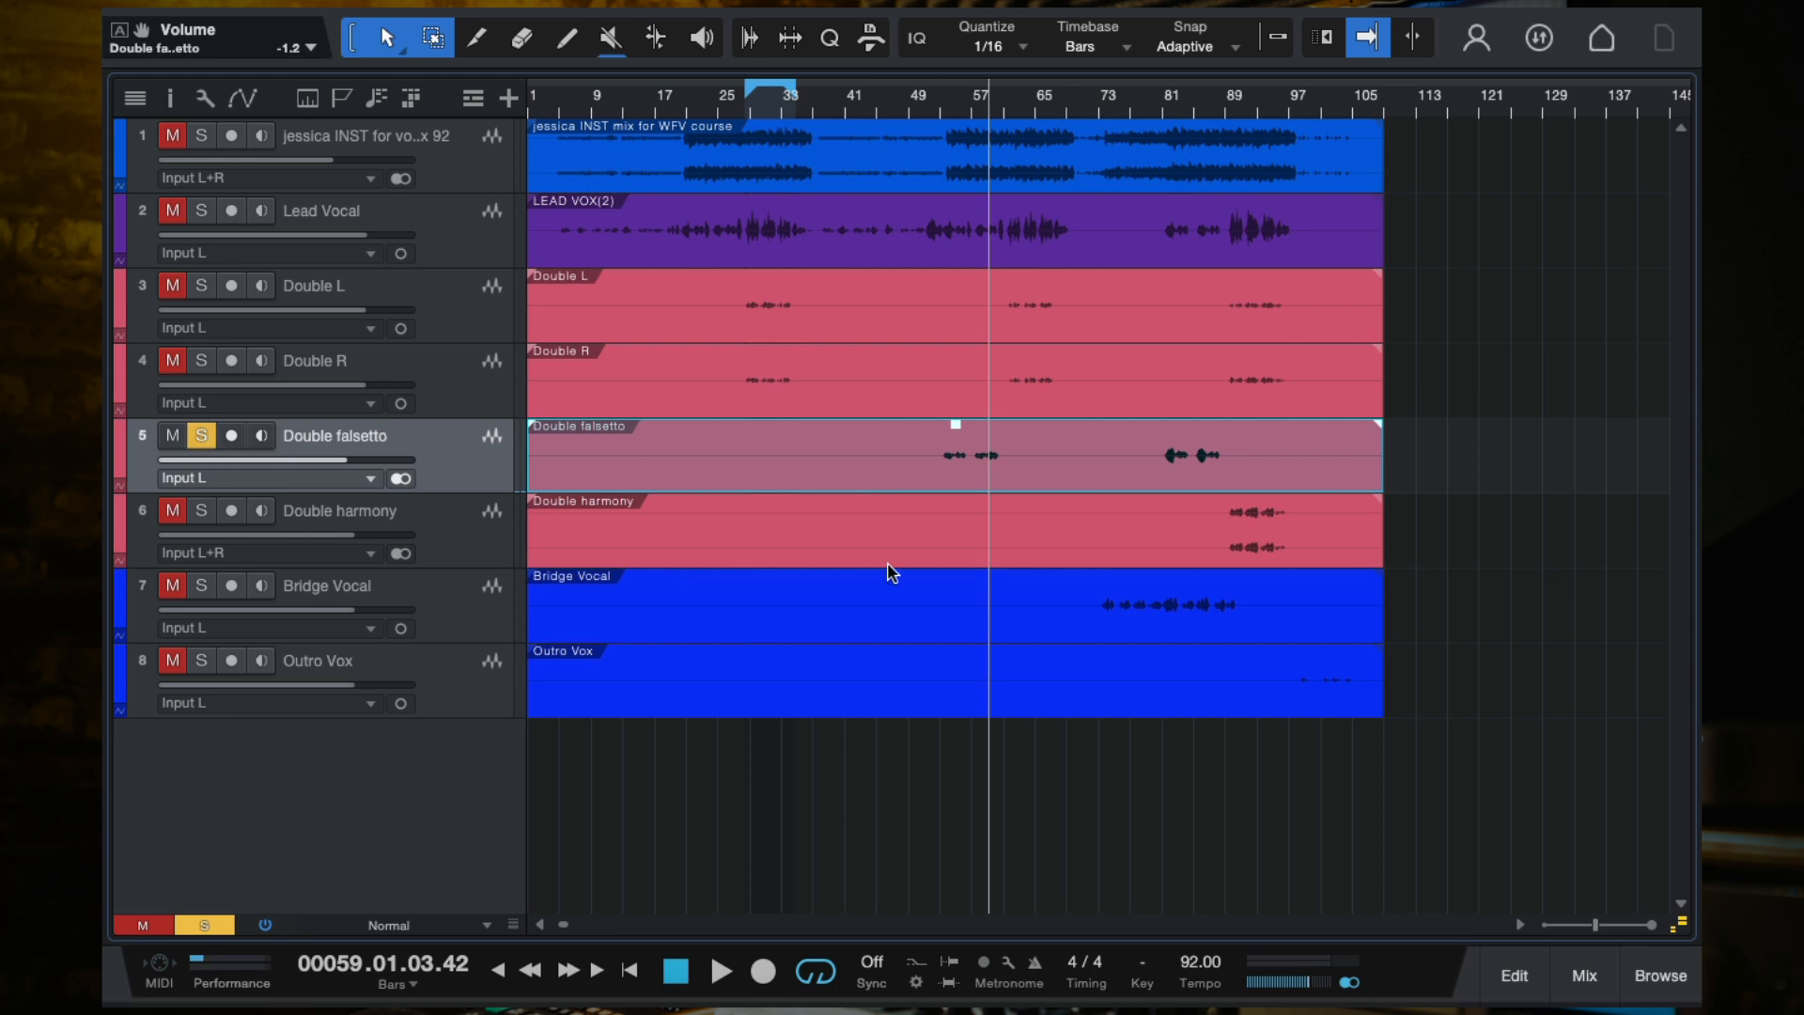
{"action": "left_click", "coordinate": [203, 436]}
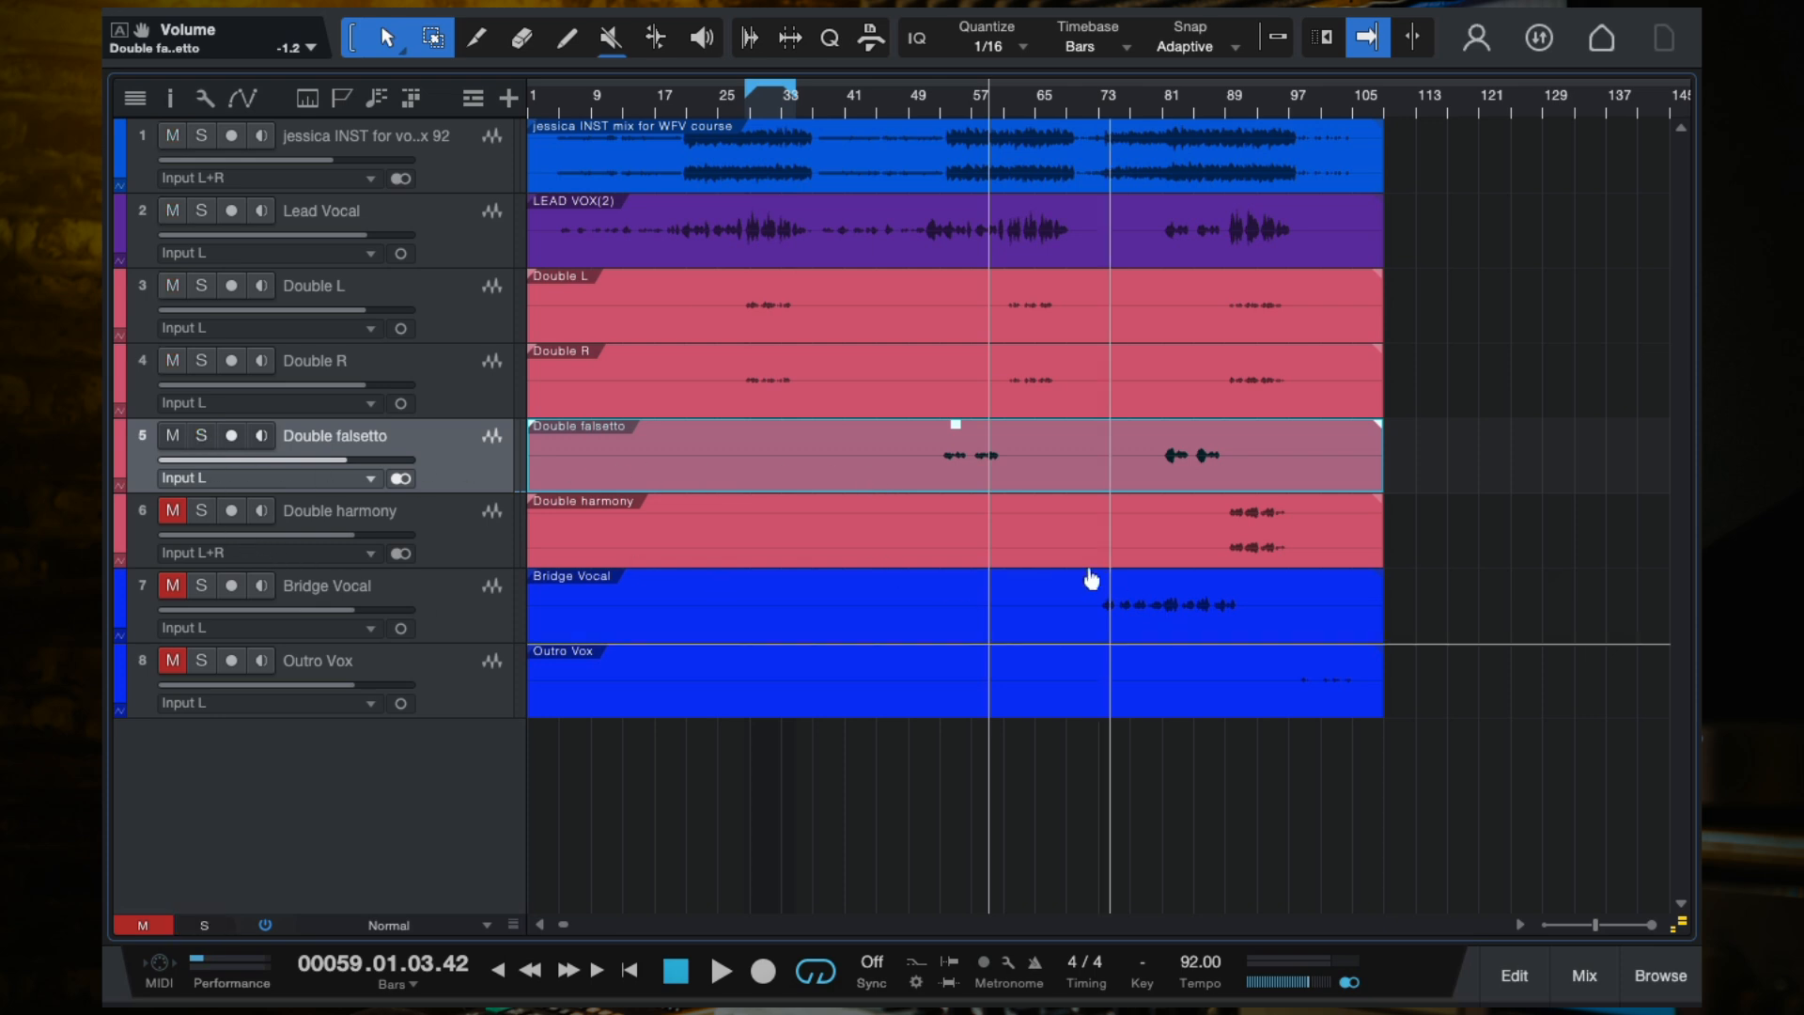
Step: Play the mix from about bar 53, compare it with the Double falsetto muted and unmuted, and stop playback
{"action": "scroll", "coordinate": [1065, 543], "scroll_direction": "up", "scroll_amount": 3}
{"action": "scroll", "coordinate": [1065, 549], "scroll_direction": "down", "scroll_amount": 1}
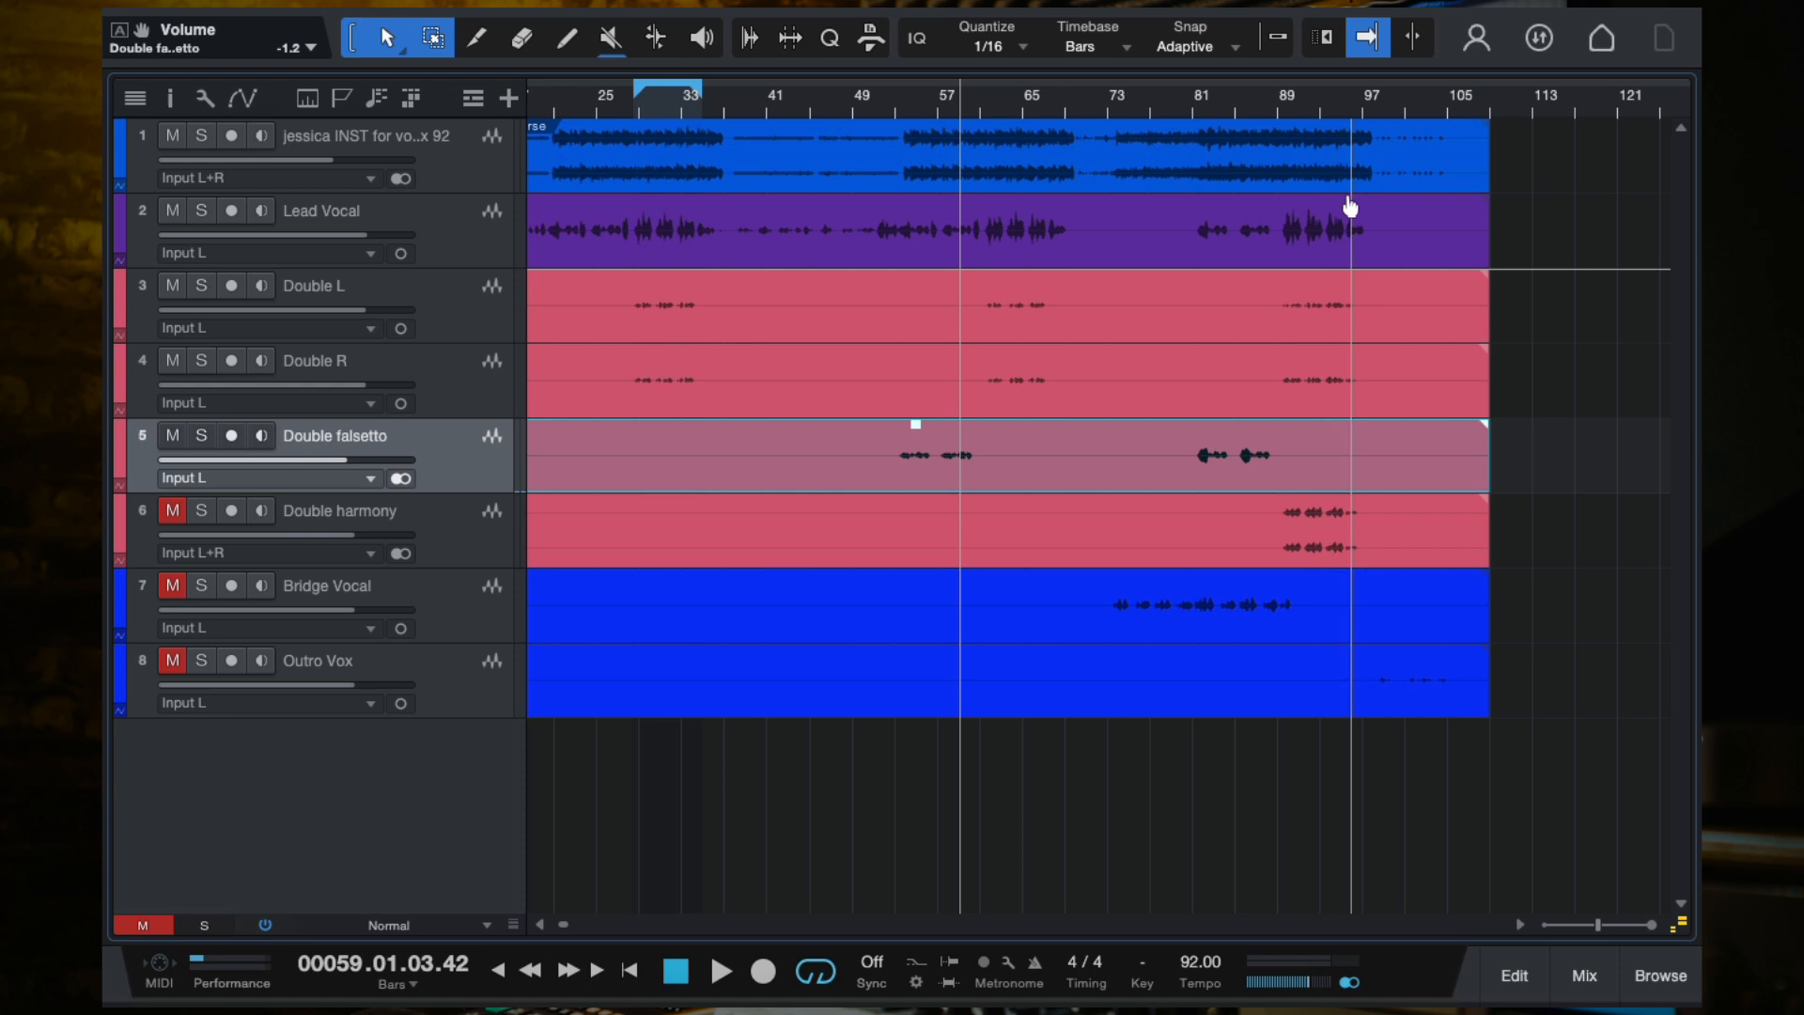
{"action": "left_click", "coordinate": [905, 105]}
{"action": "key", "text": "space"}
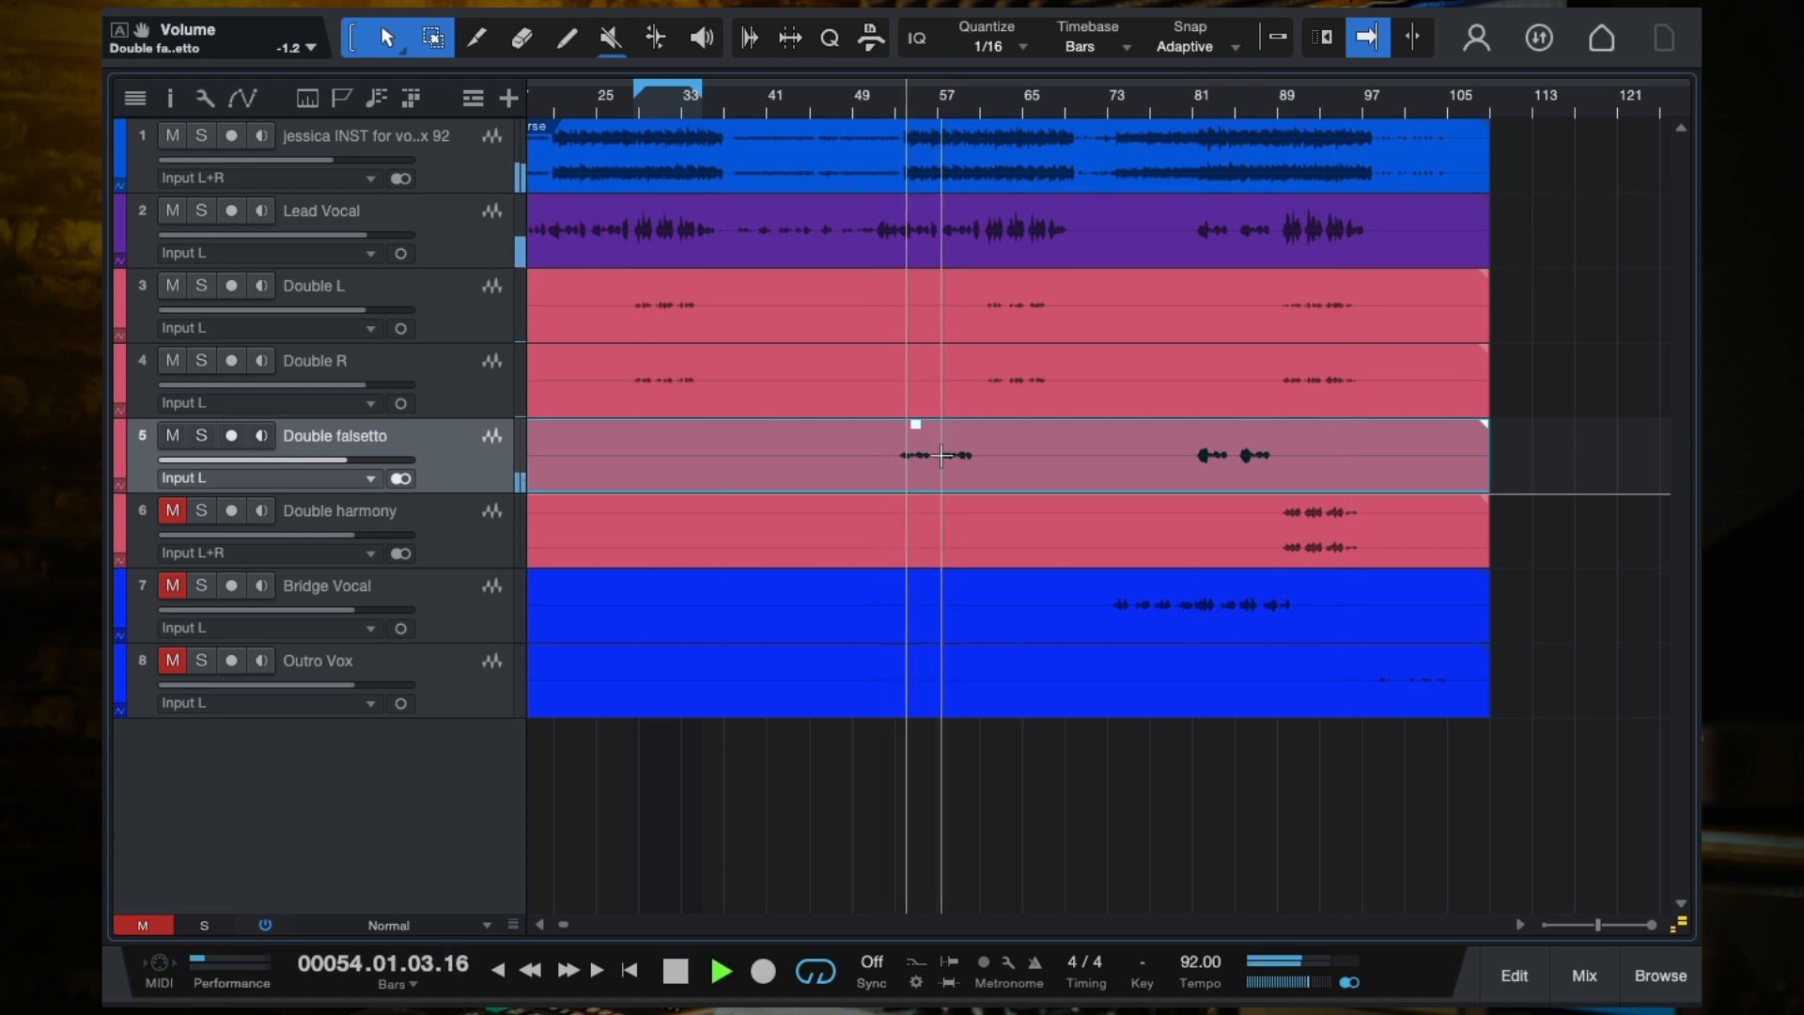
{"action": "left_click", "coordinate": [174, 437]}
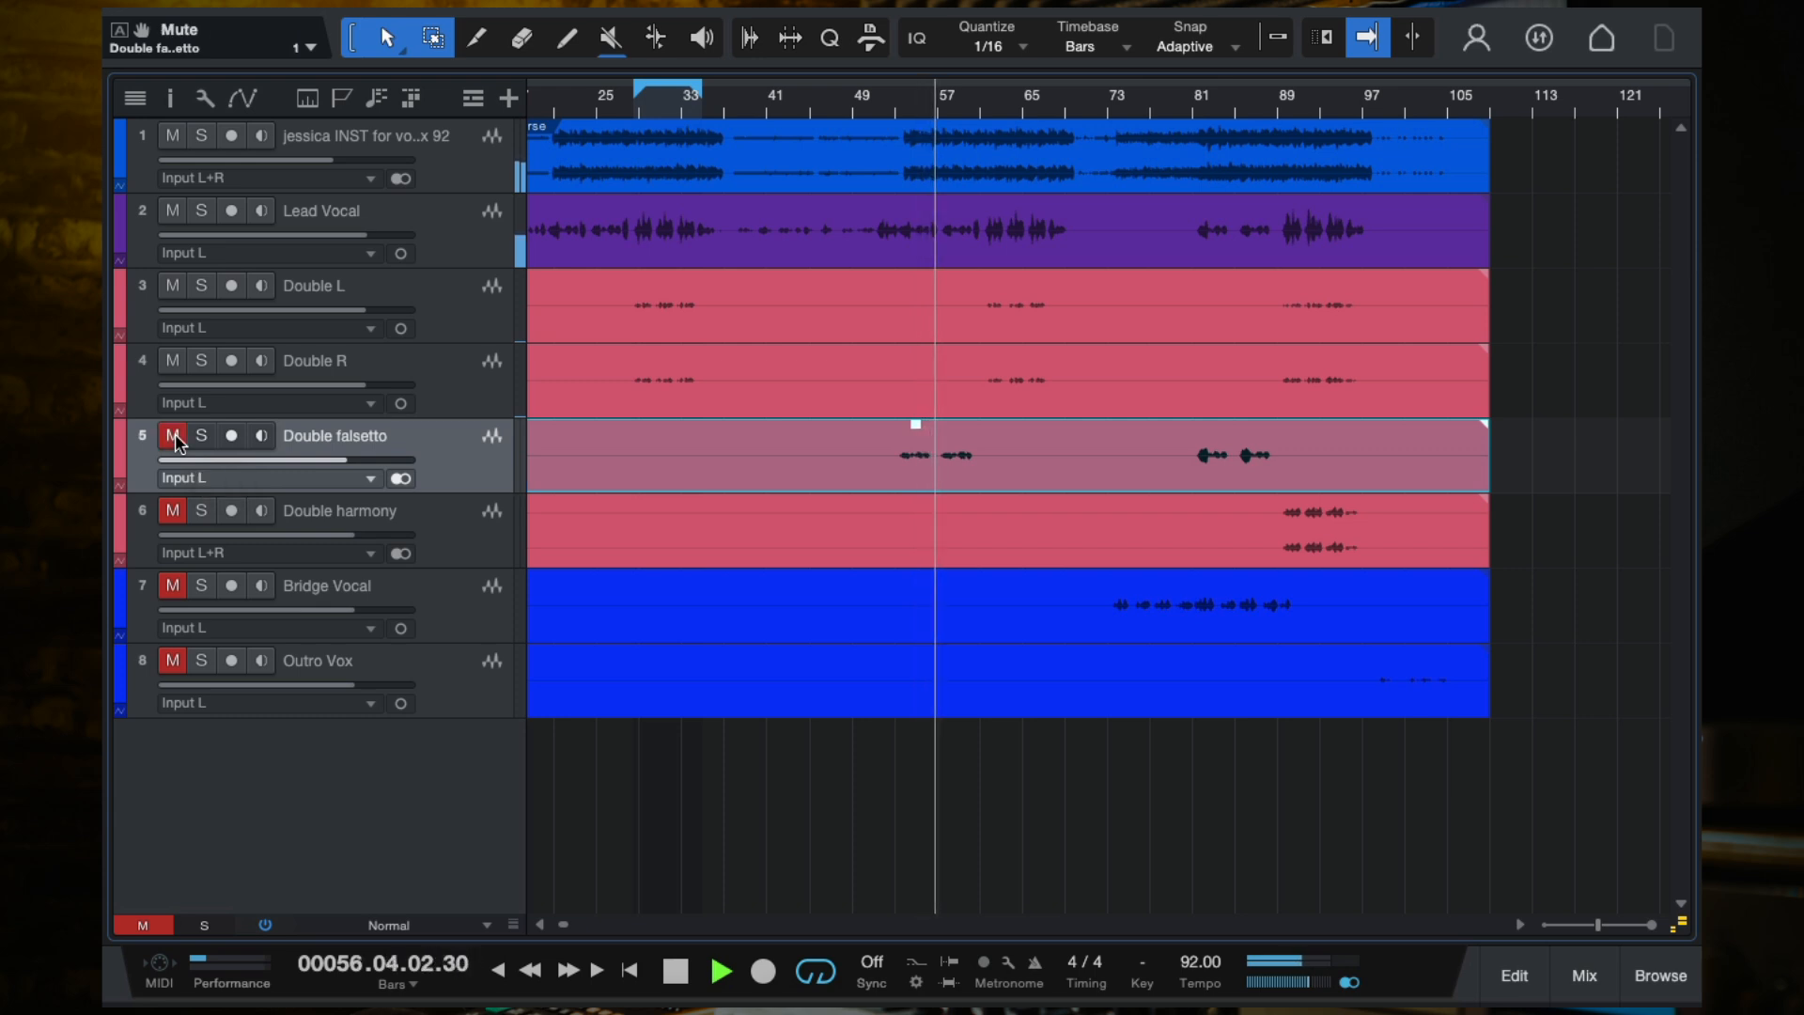
{"action": "left_click", "coordinate": [174, 438]}
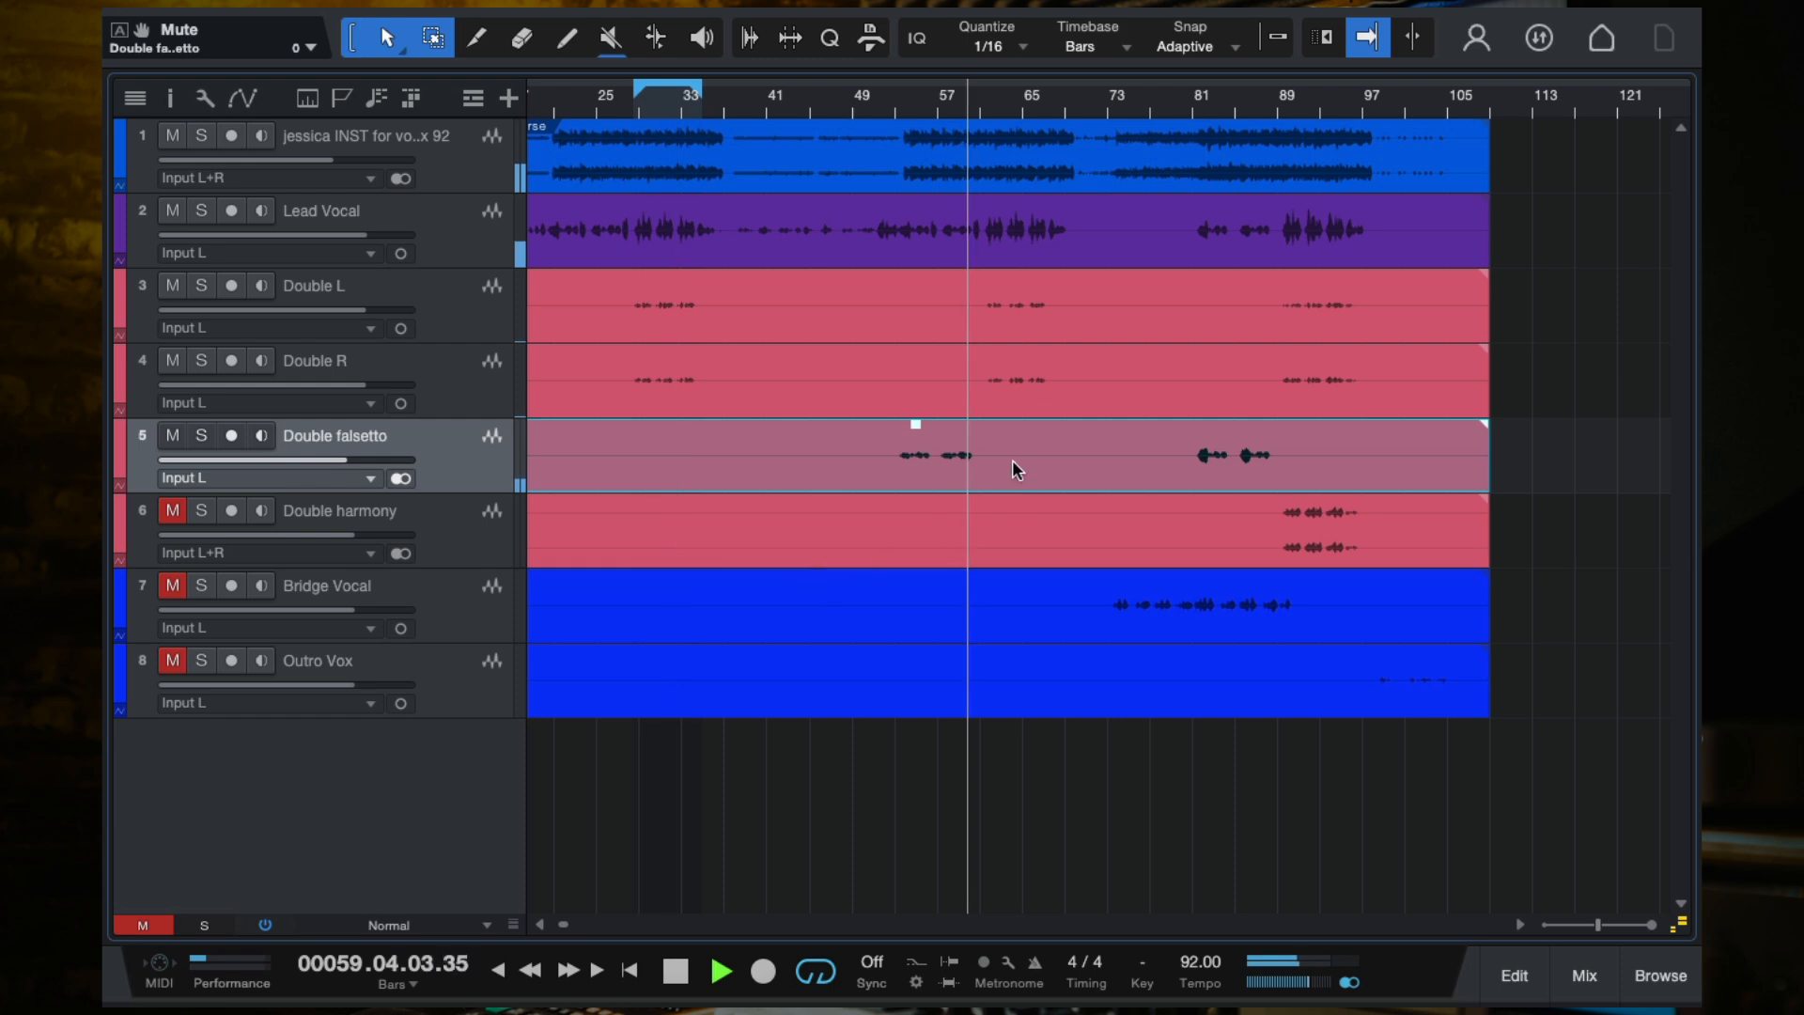
{"action": "scroll", "coordinate": [998, 433], "scroll_direction": "up", "scroll_amount": 2}
{"action": "key", "text": "space"}
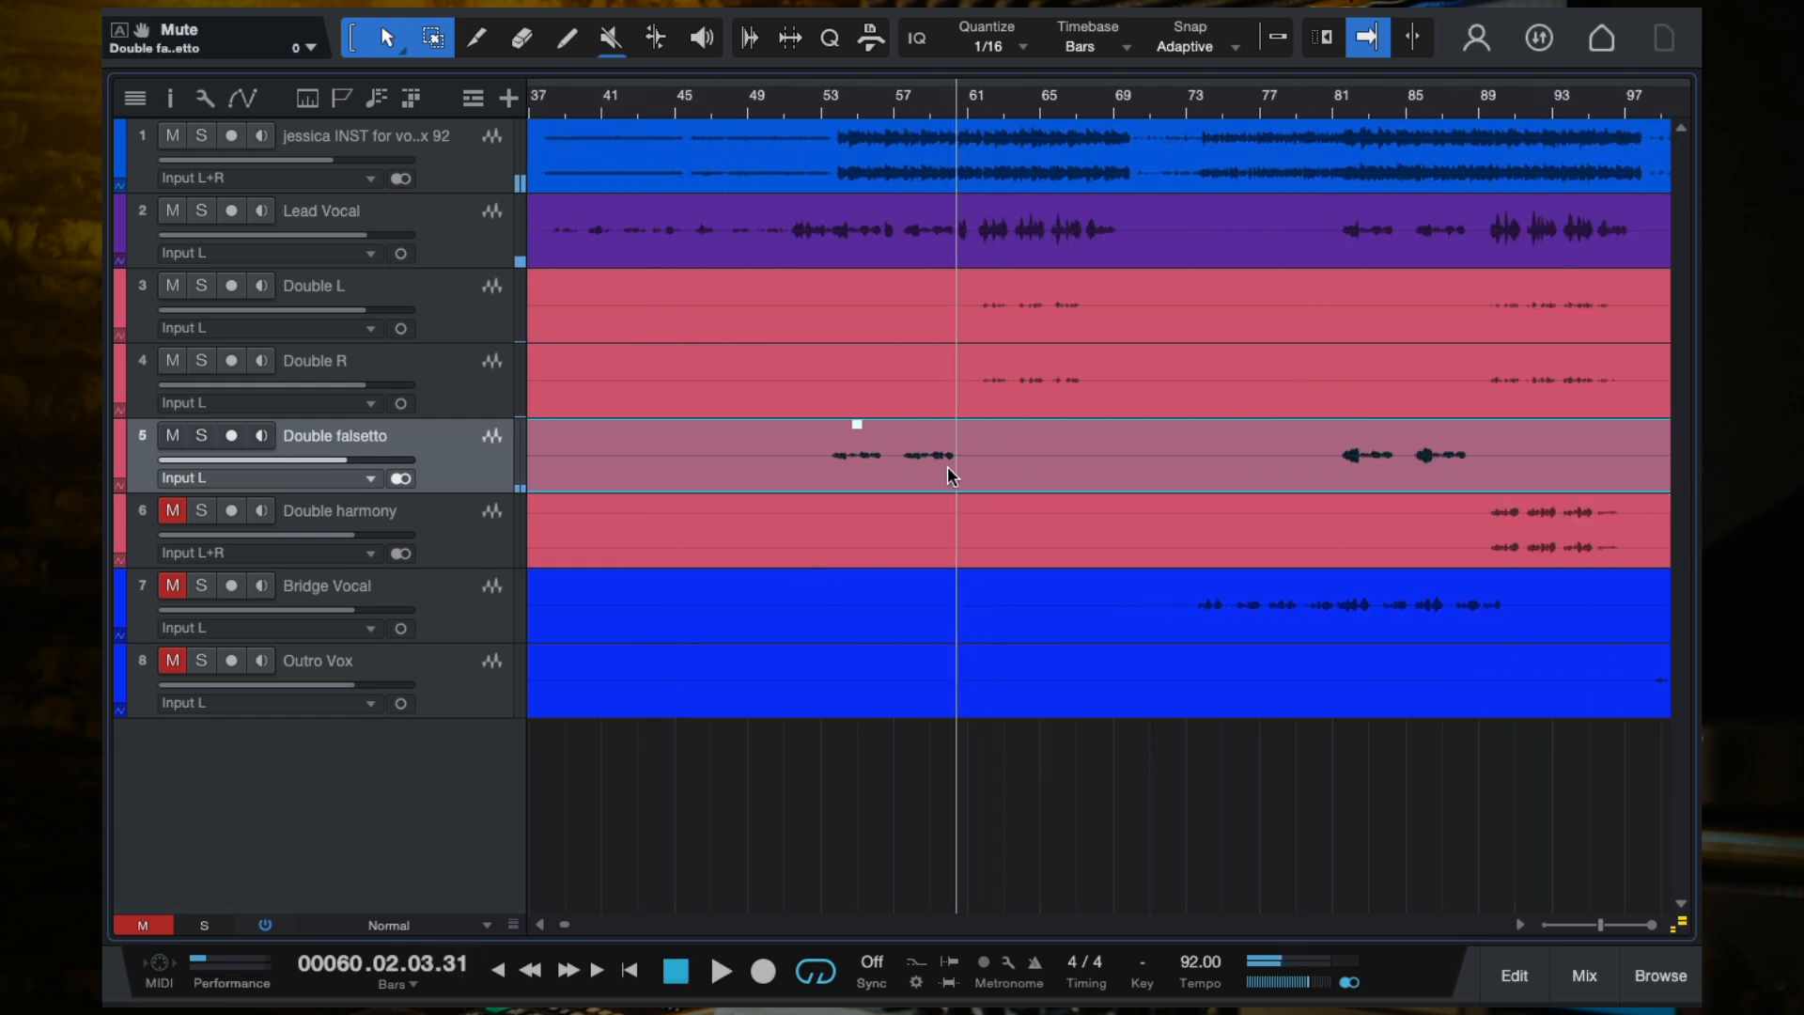
Step: Place the playback cursor at about bar 53 and select the Double harmony track
{"action": "scroll", "coordinate": [947, 466], "scroll_direction": "up", "scroll_amount": 1}
{"action": "left_click", "coordinate": [888, 107]}
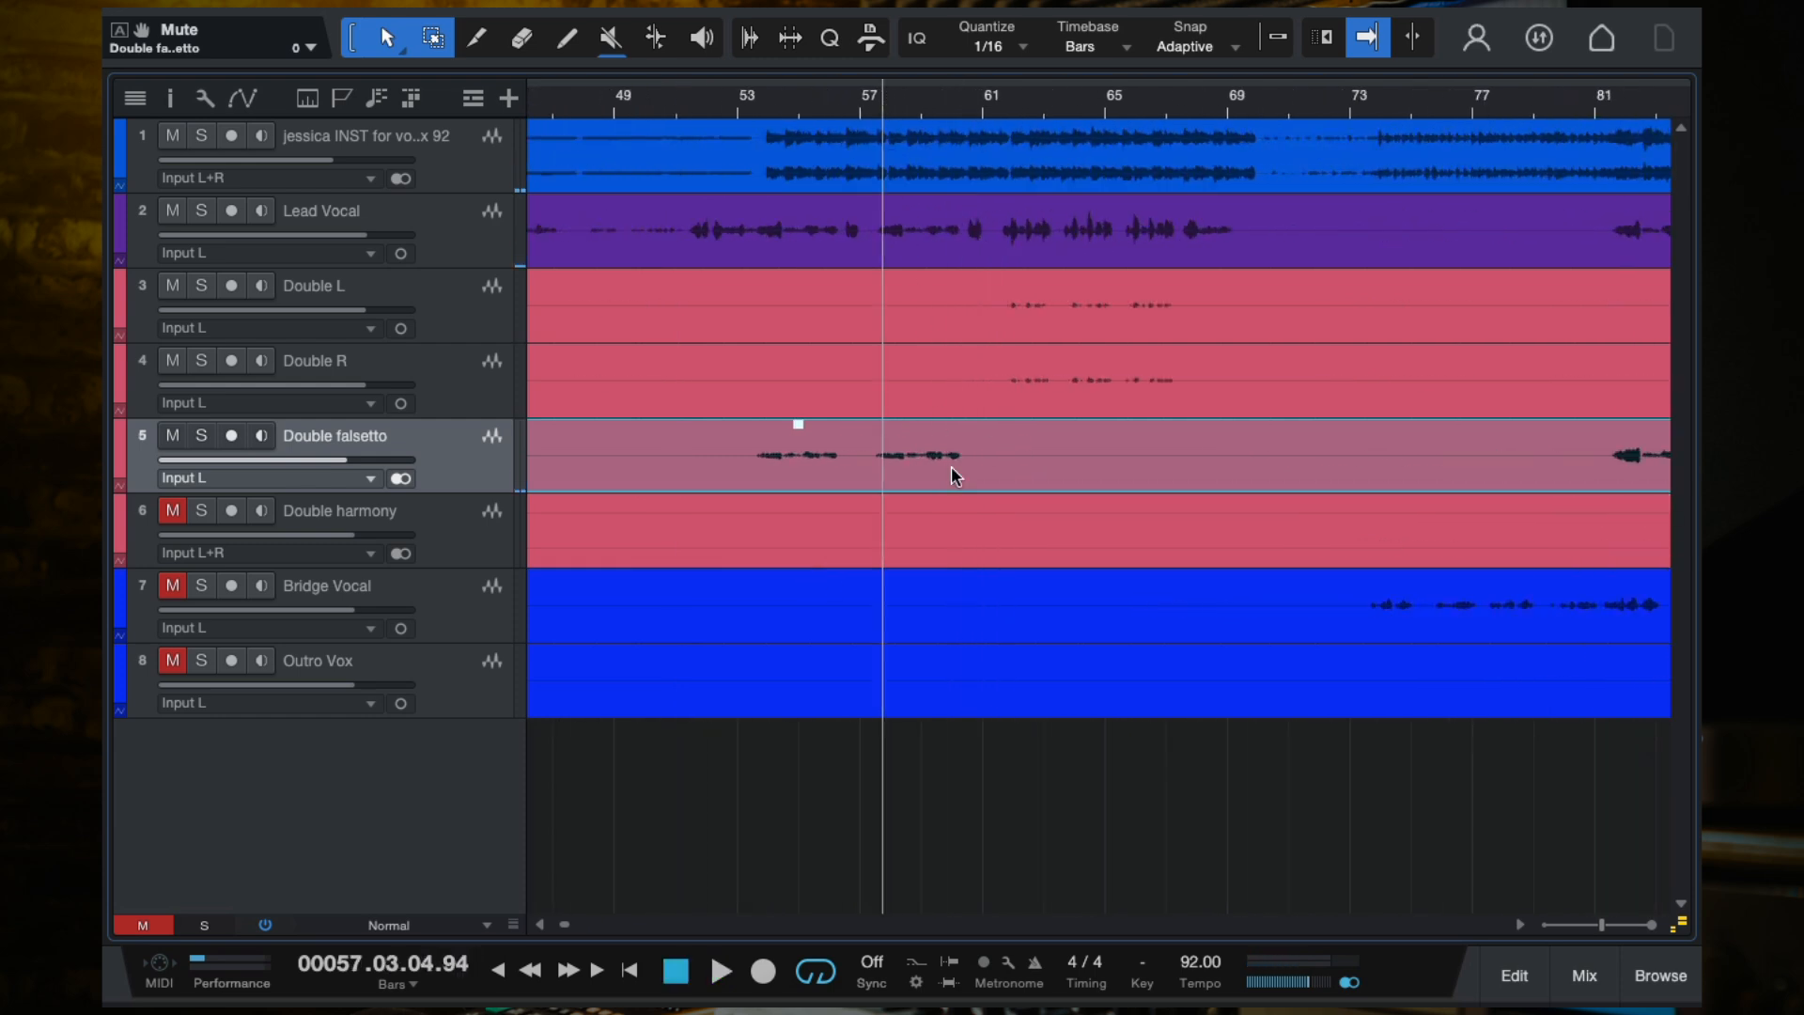
{"action": "scroll", "coordinate": [905, 454], "scroll_direction": "down", "scroll_amount": 6}
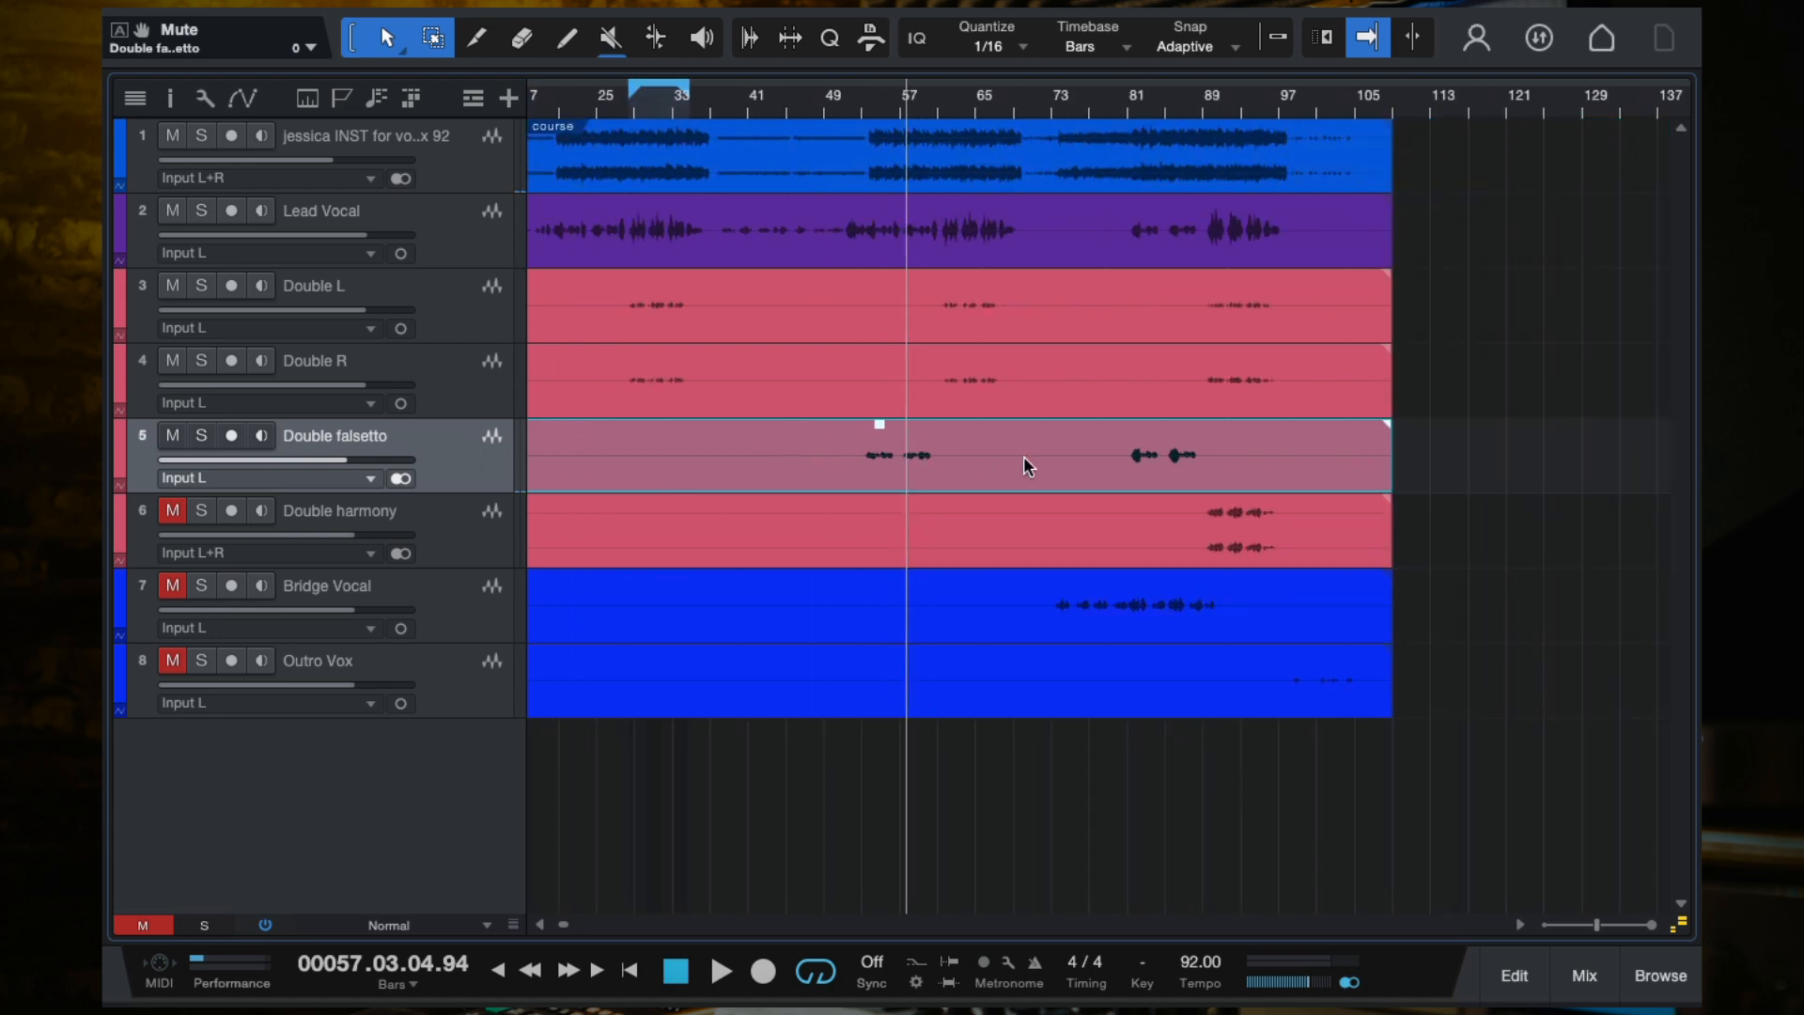
{"action": "scroll", "coordinate": [1024, 458], "scroll_direction": "up", "scroll_amount": 5}
{"action": "scroll", "coordinate": [859, 514], "scroll_direction": "down", "scroll_amount": 5}
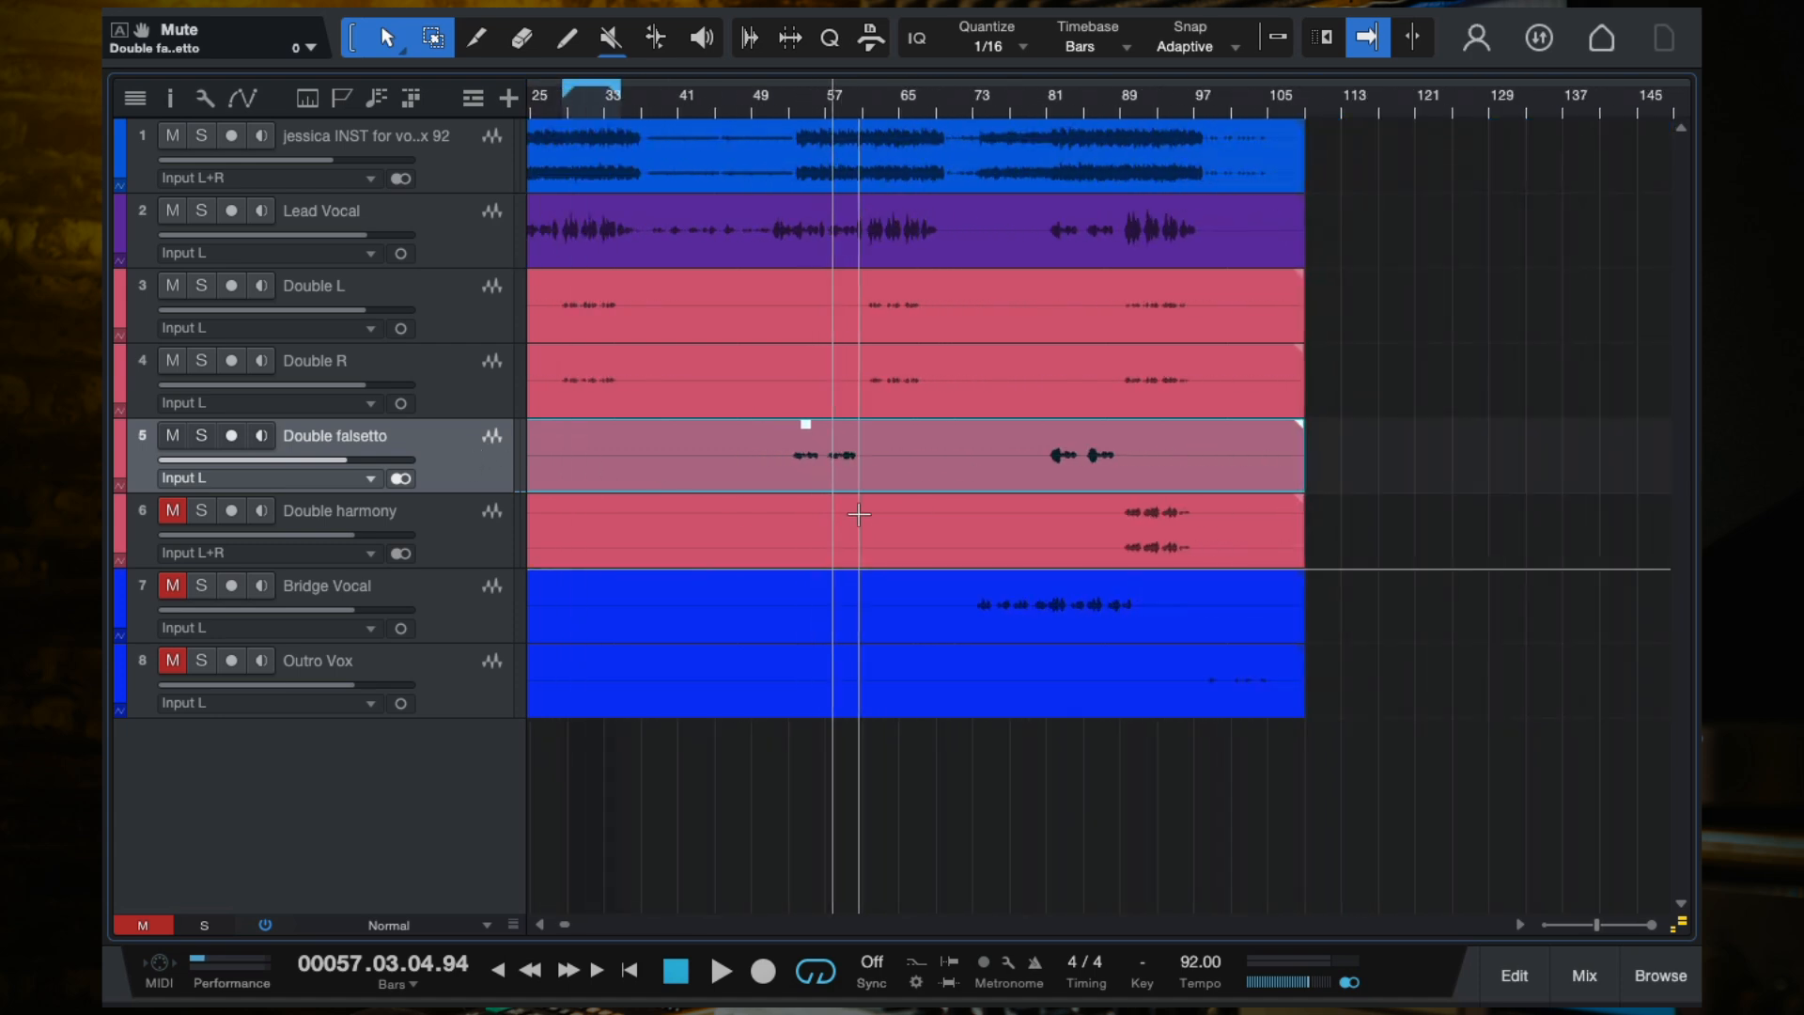
{"action": "scroll", "coordinate": [826, 423], "scroll_direction": "up", "scroll_amount": 3}
{"action": "left_click", "coordinate": [809, 103]}
{"action": "left_click", "coordinate": [434, 558]}
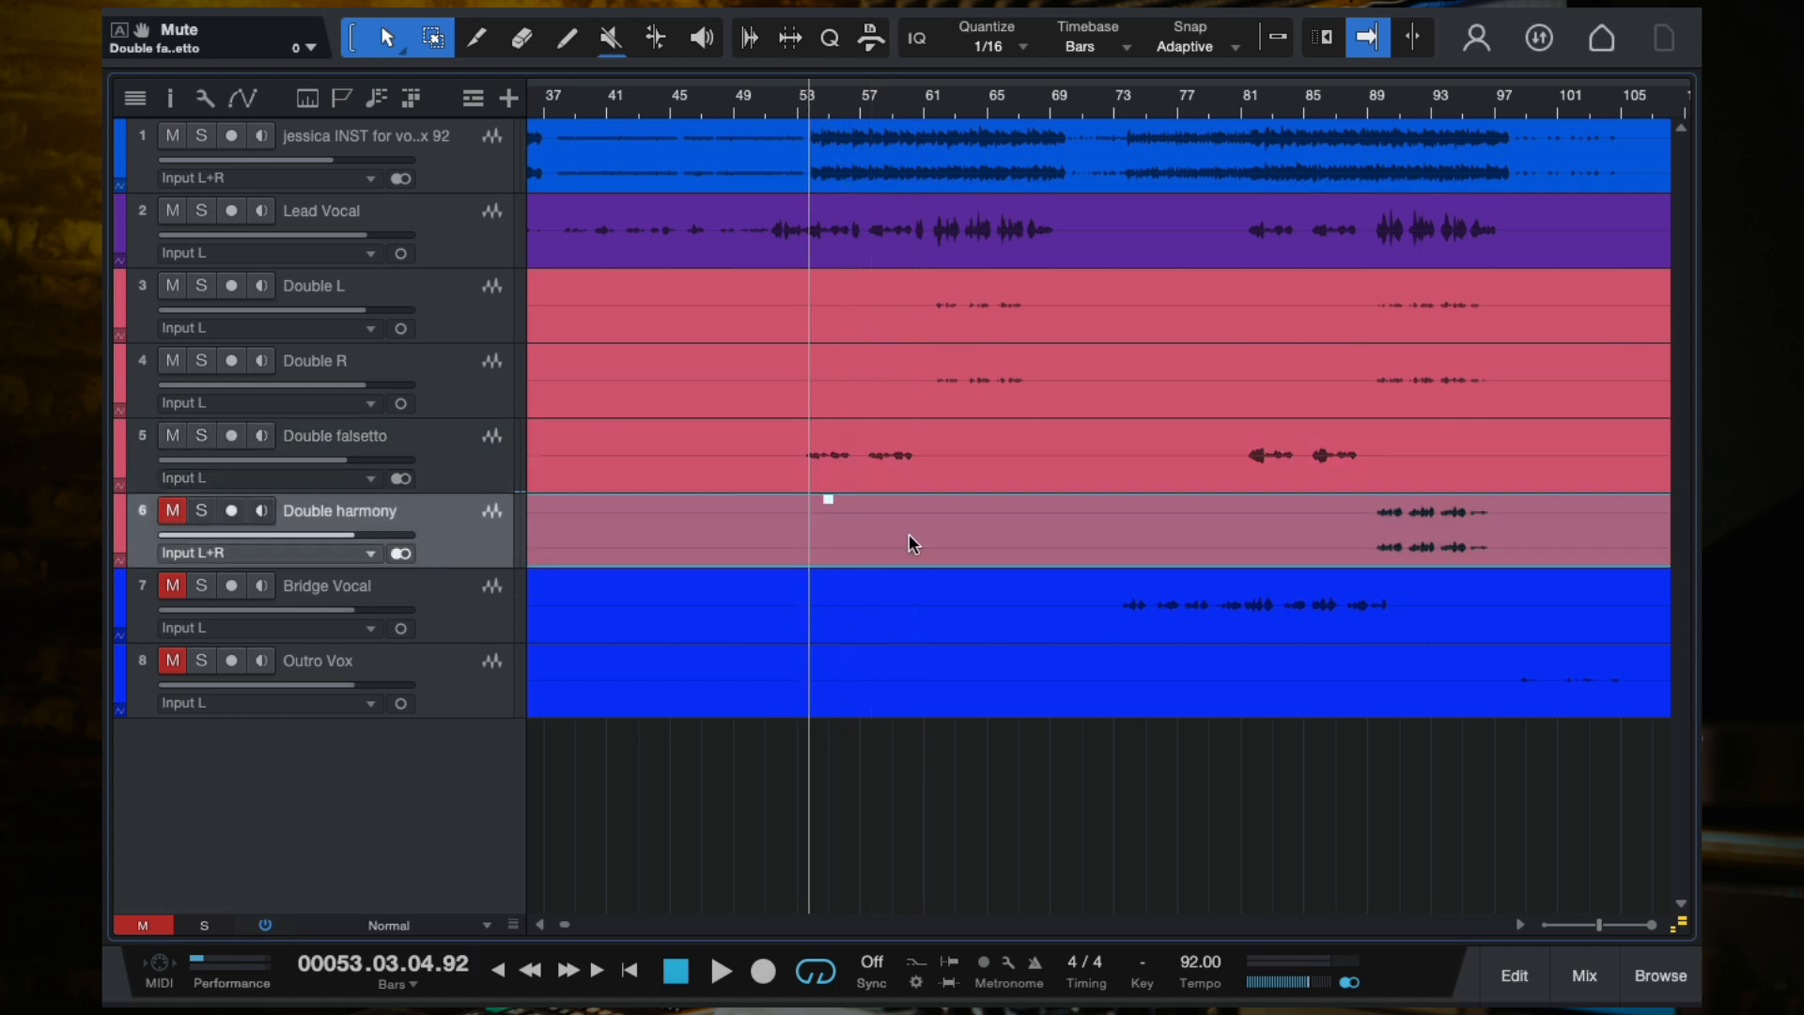
Step: Play the mix from about bar 81 to hear the second falsetto passage, and stop playback
{"action": "scroll", "coordinate": [909, 534], "scroll_direction": "right", "scroll_amount": 3}
{"action": "left_click", "coordinate": [1156, 102]}
{"action": "key", "text": "space"}
{"action": "scroll", "coordinate": [1061, 331], "scroll_direction": "up", "scroll_amount": 2}
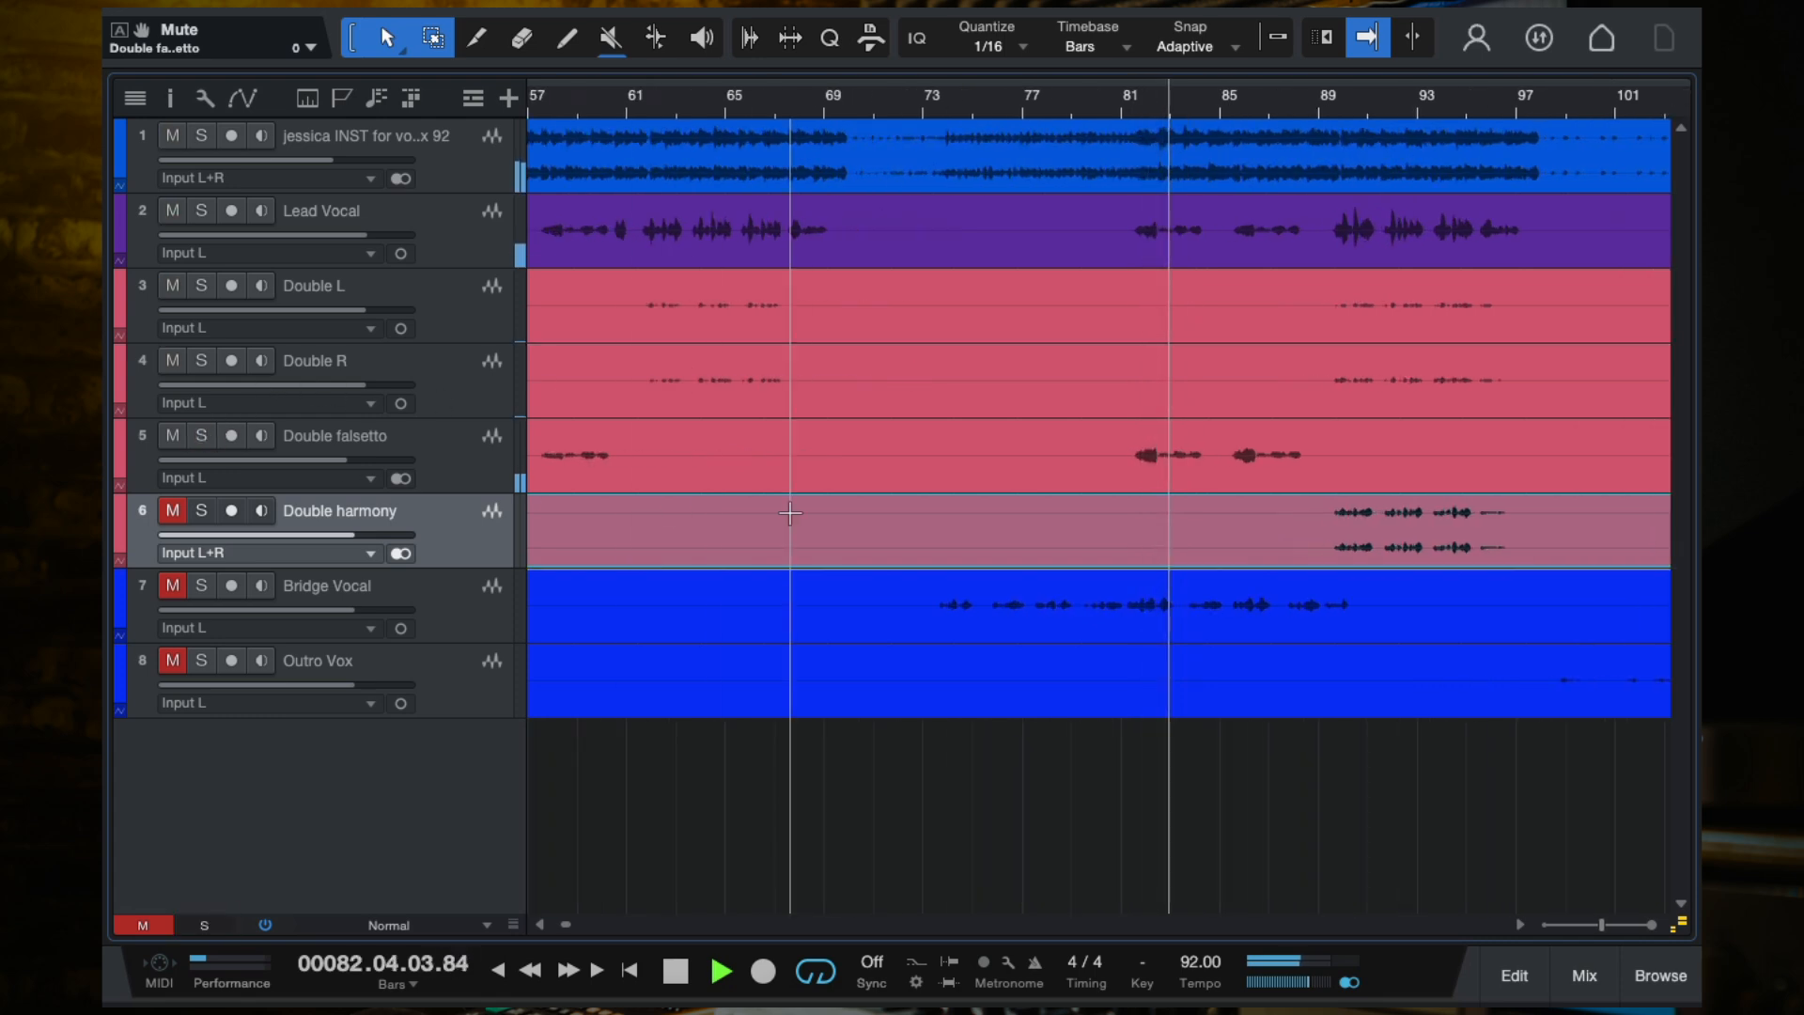
{"action": "scroll", "coordinate": [827, 507], "scroll_direction": "down", "scroll_amount": 3}
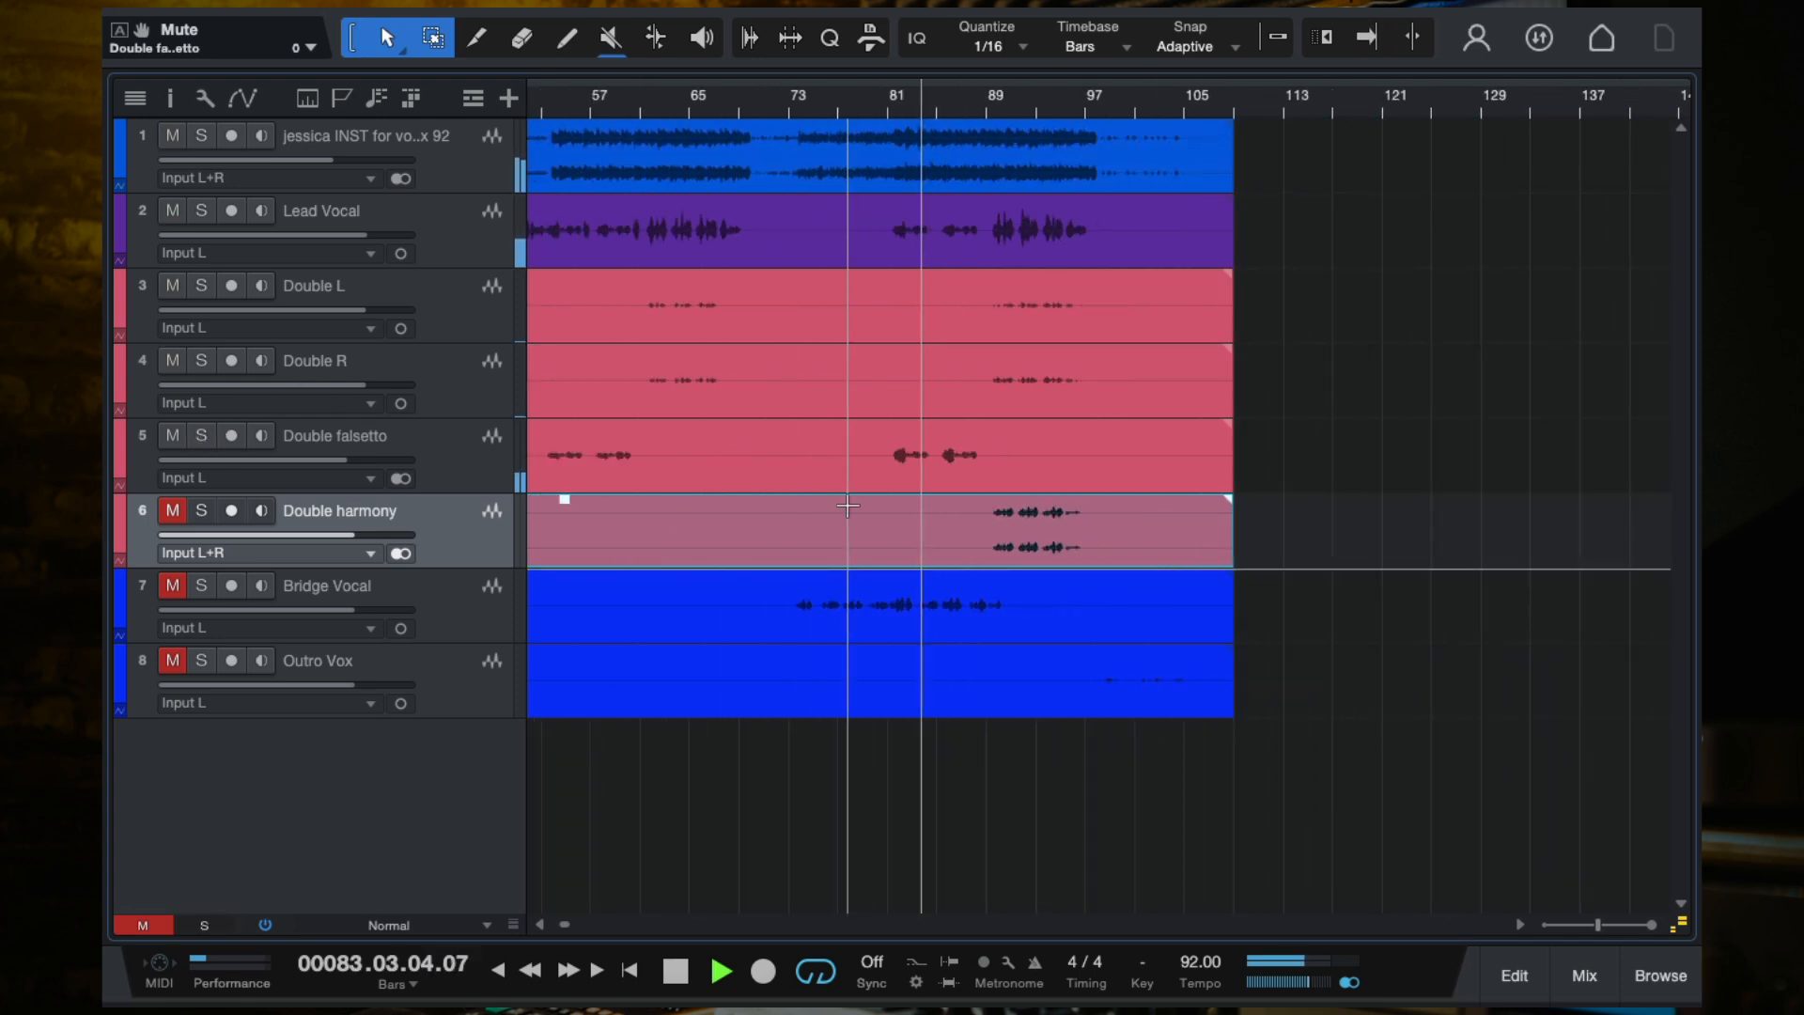
{"action": "key", "text": "space"}
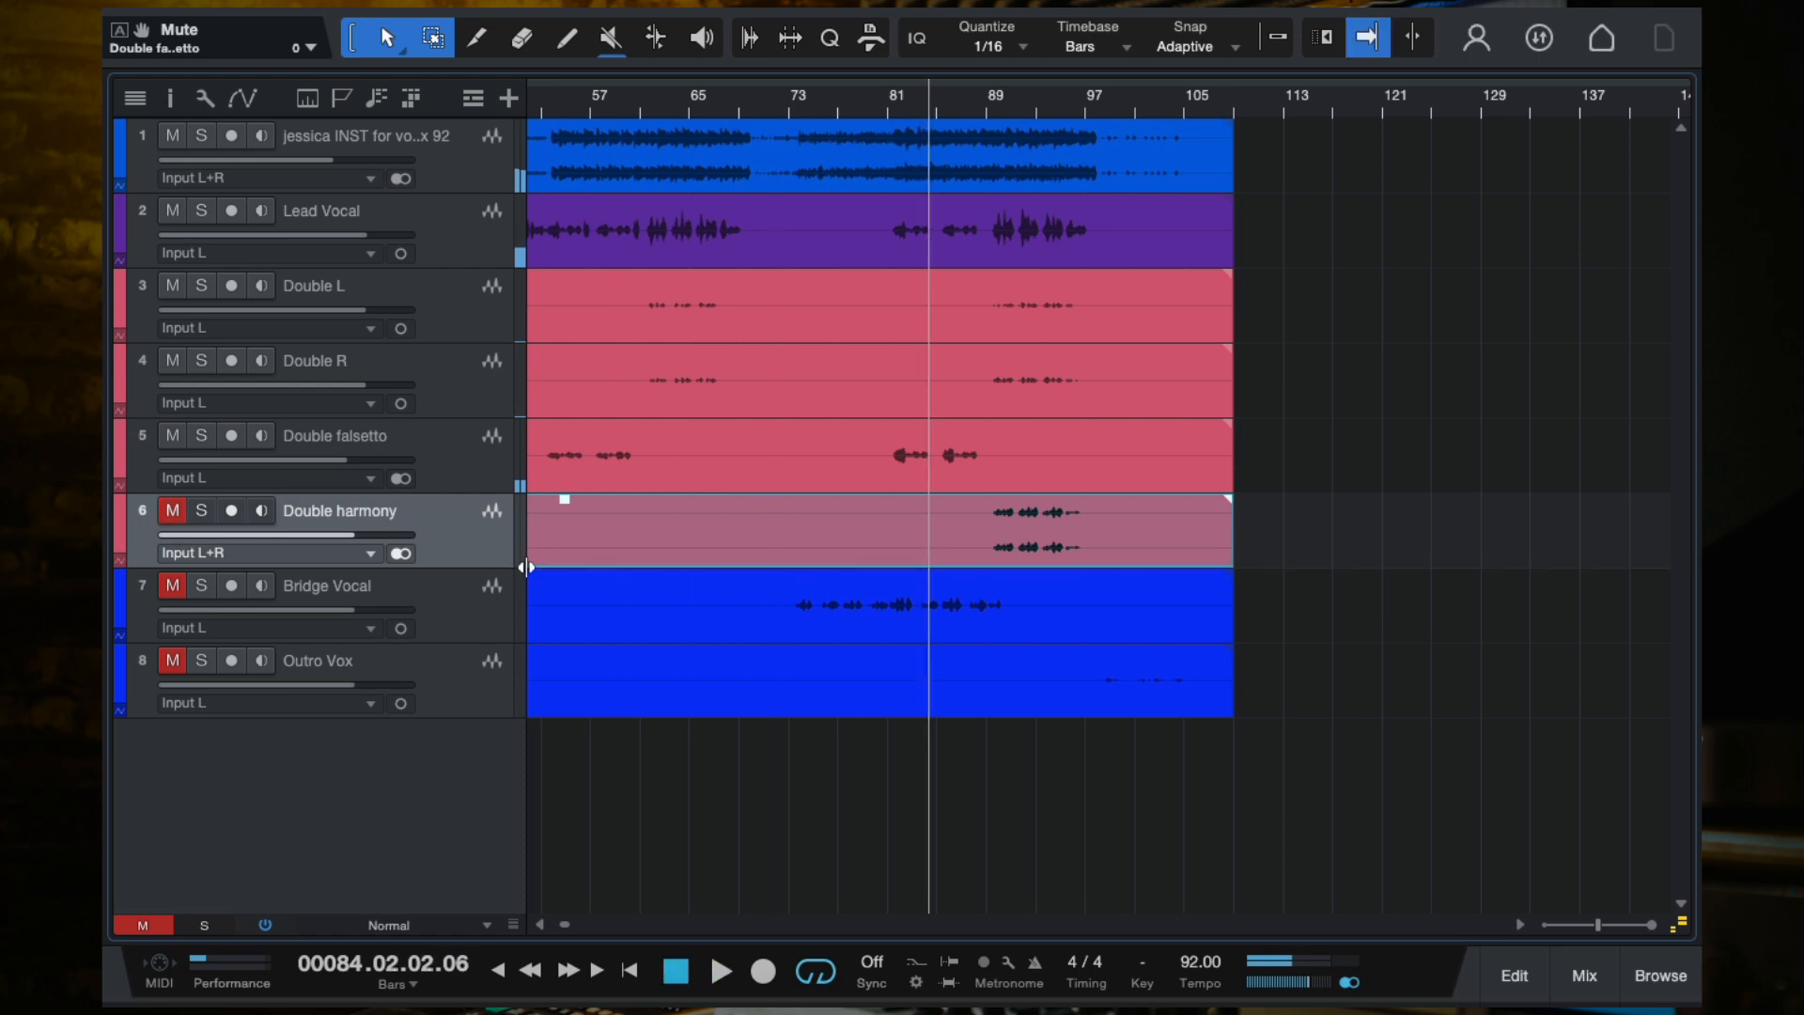
Step: Unmute the Double harmony track, listen to it in the mix from about bar 89, and stop playback
{"action": "left_click", "coordinate": [175, 512]}
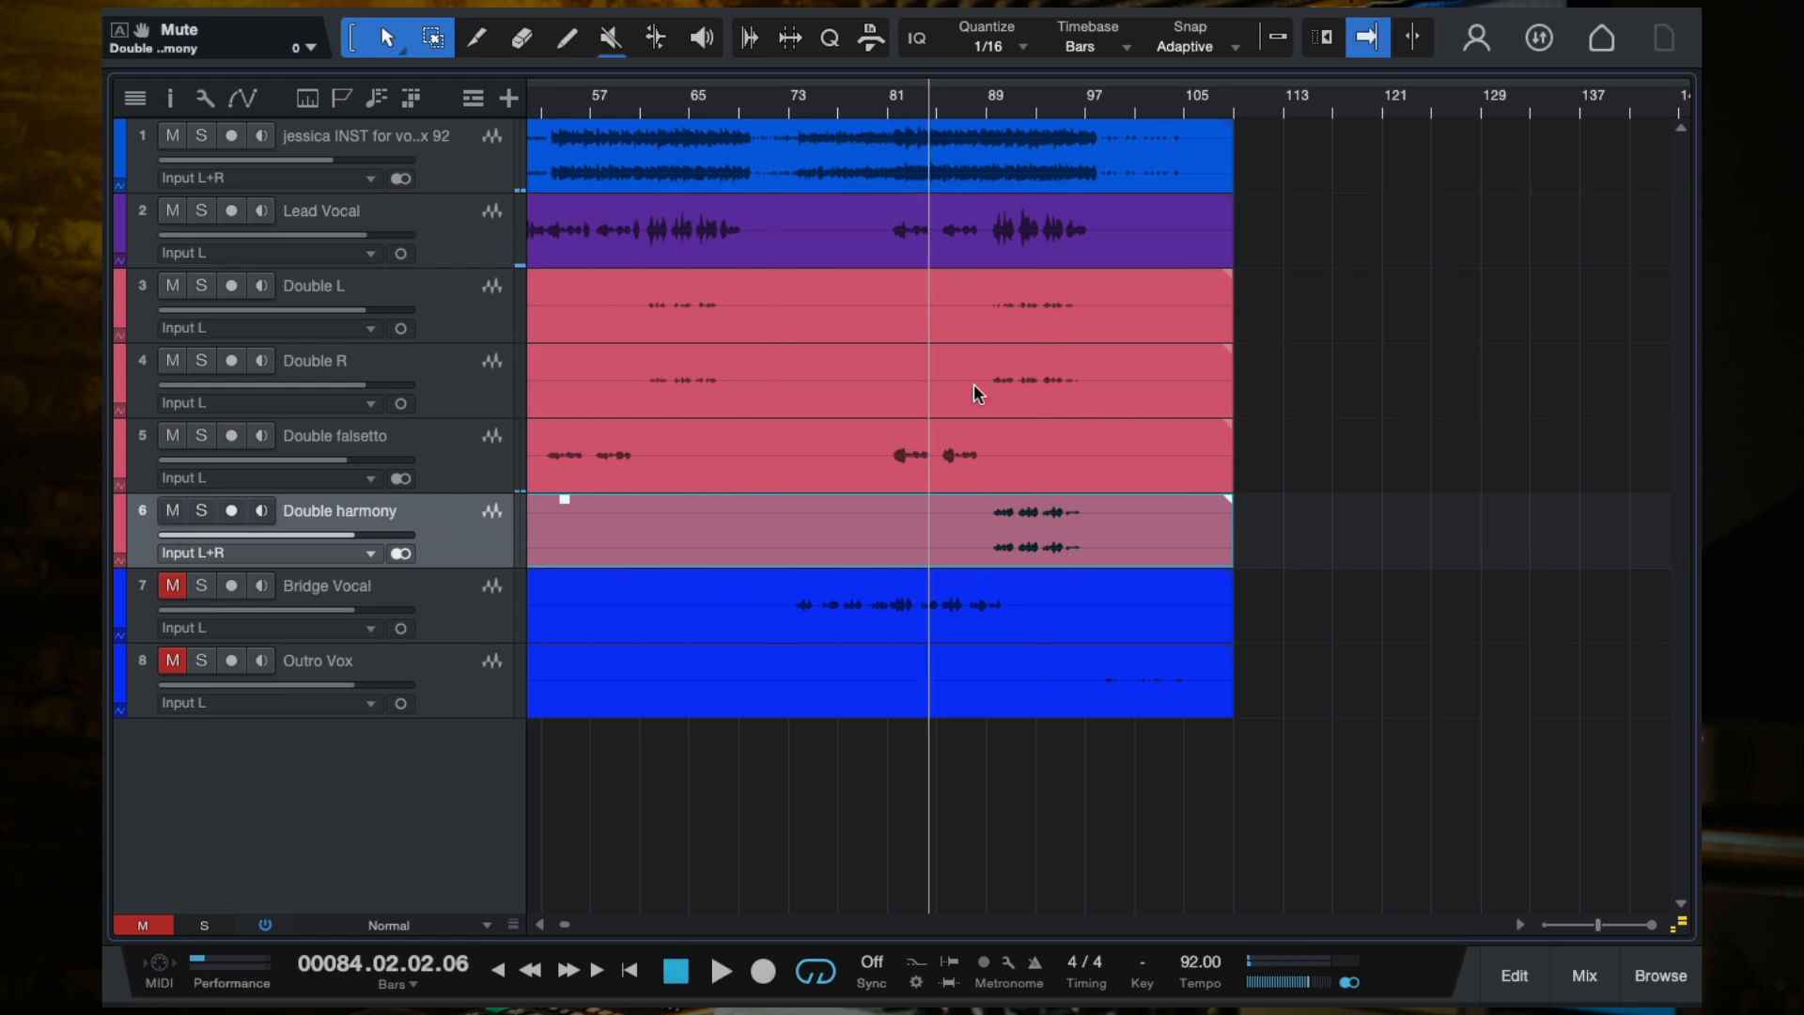
{"action": "scroll", "coordinate": [974, 385], "scroll_direction": "left", "scroll_amount": 5}
{"action": "scroll", "coordinate": [974, 386], "scroll_direction": "down", "scroll_amount": 3}
{"action": "scroll", "coordinate": [974, 385], "scroll_direction": "right", "scroll_amount": 8}
{"action": "scroll", "coordinate": [975, 385], "scroll_direction": "up", "scroll_amount": 3}
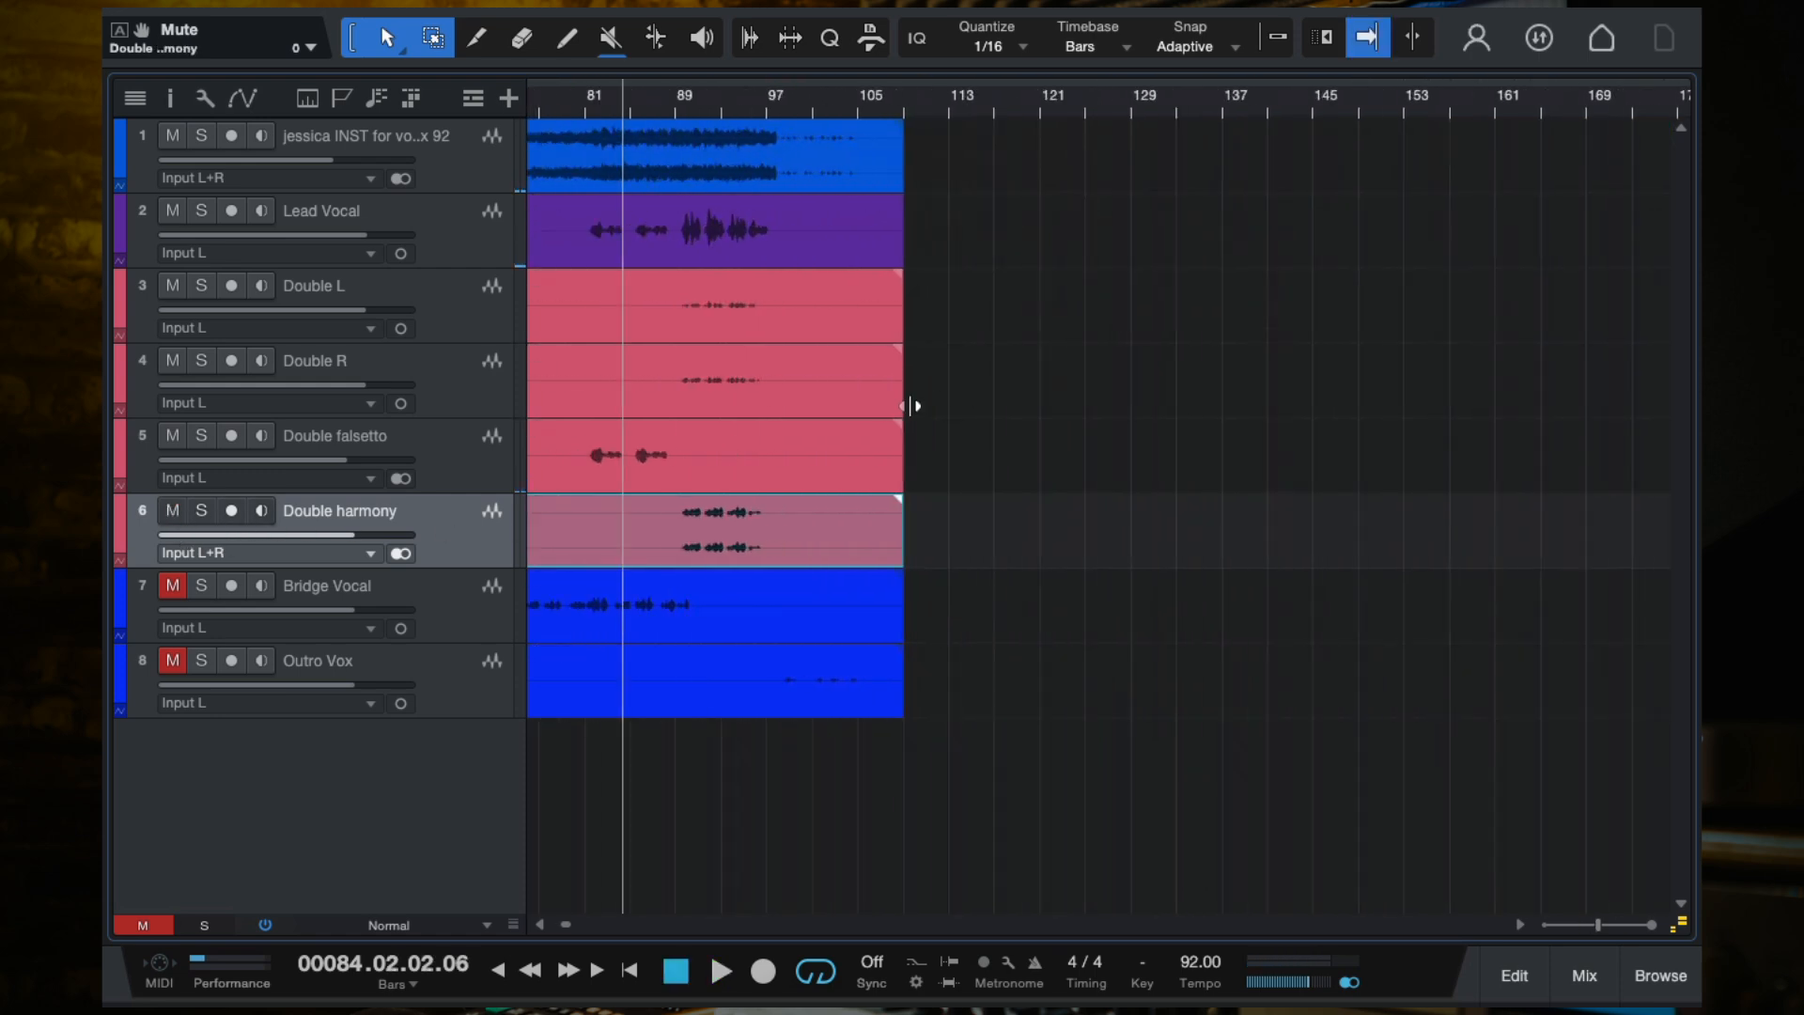
{"action": "scroll", "coordinate": [911, 406], "scroll_direction": "up", "scroll_amount": 2}
{"action": "left_click", "coordinate": [770, 104]}
{"action": "key", "text": "space"}
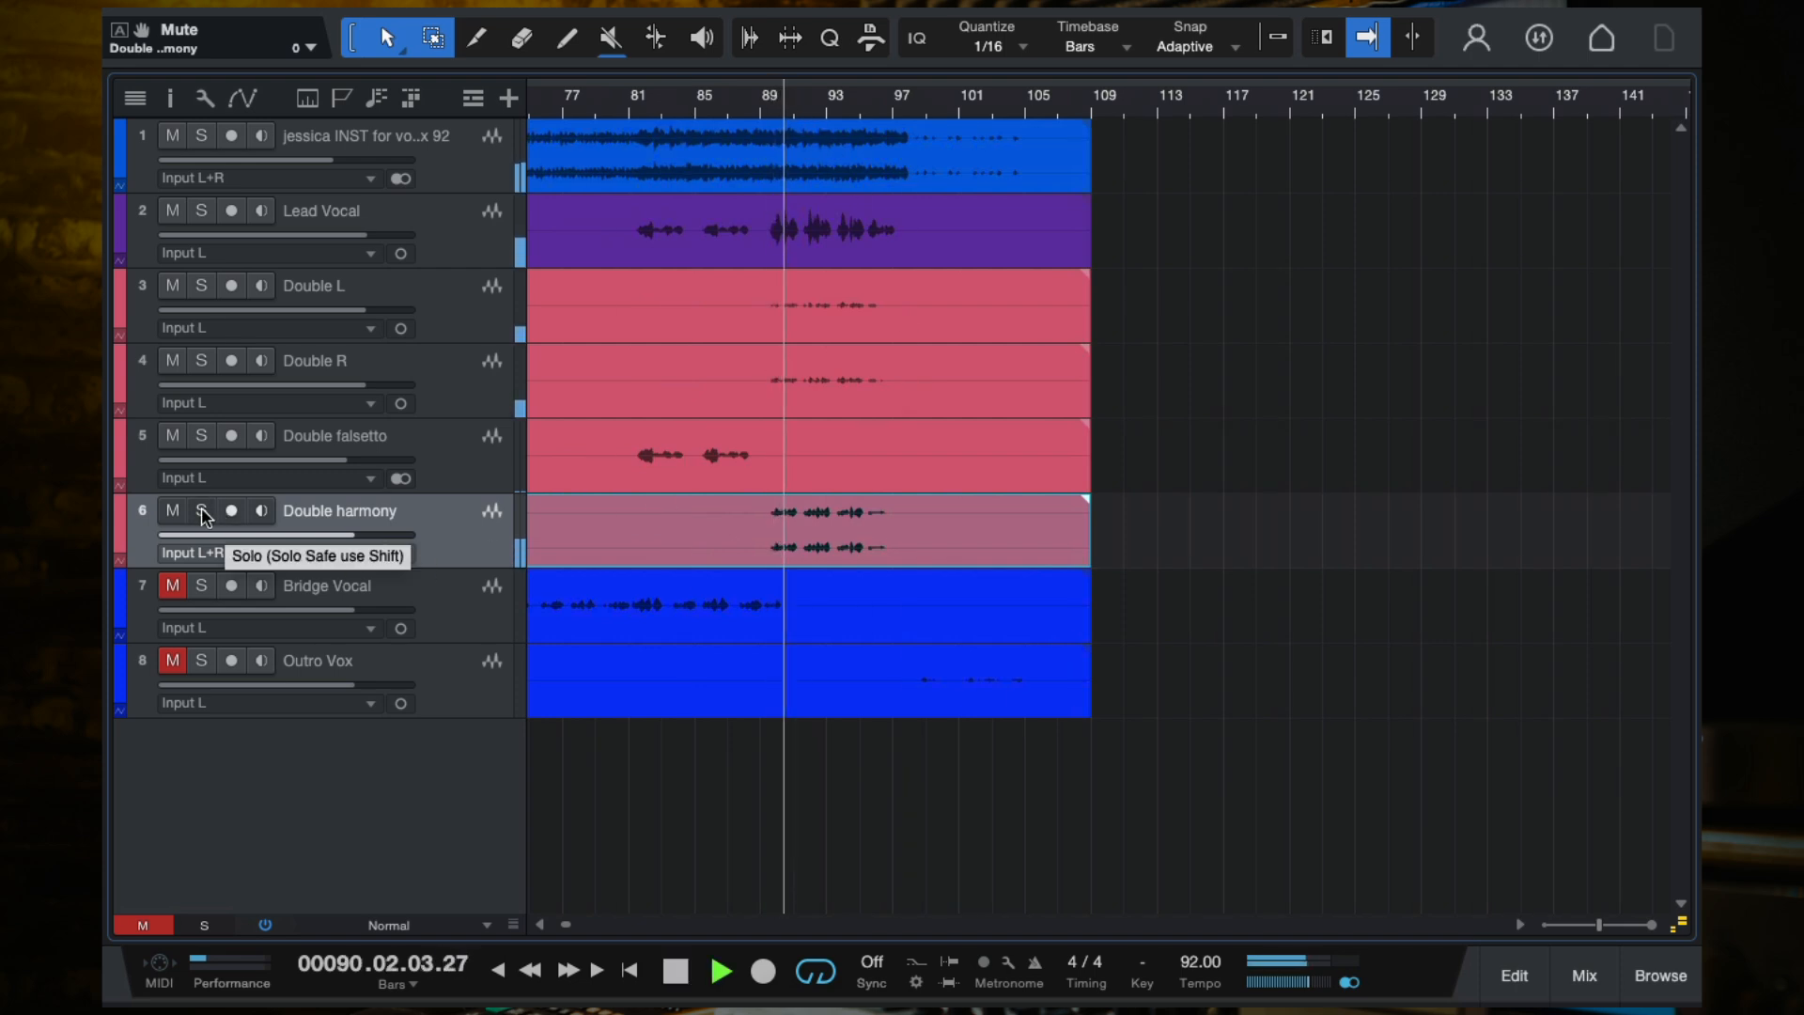
{"action": "key", "text": "space"}
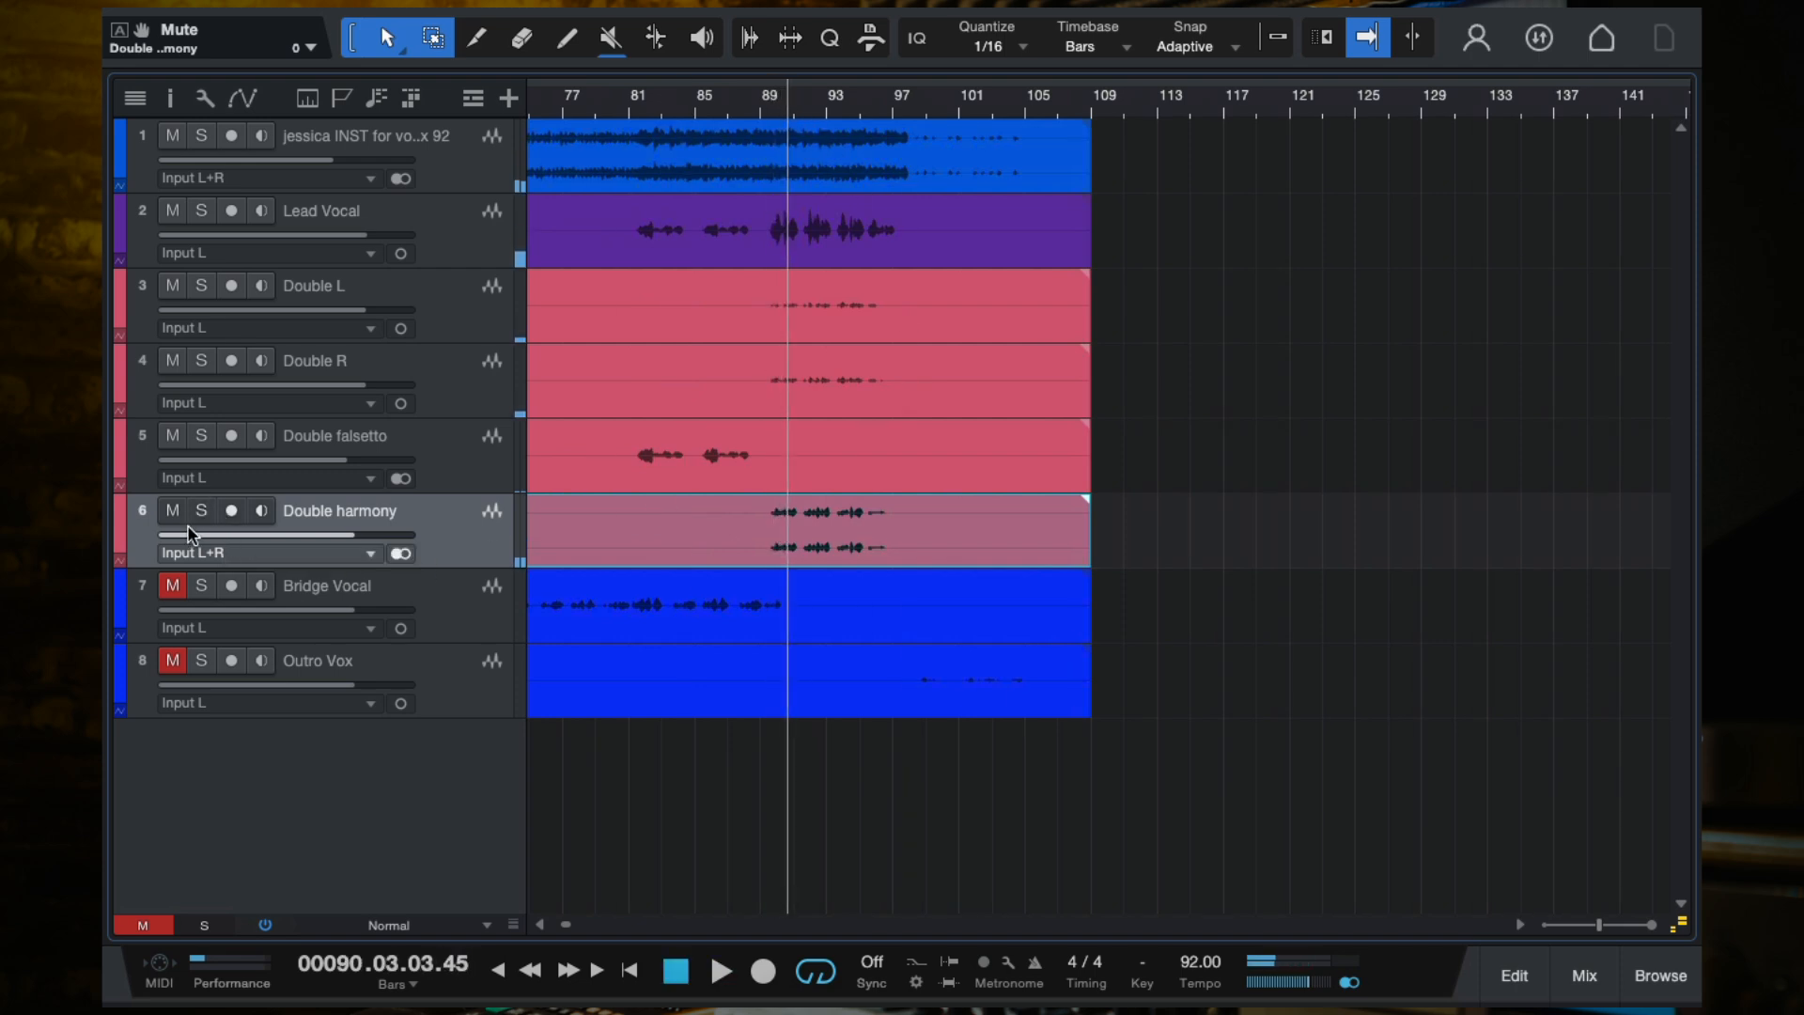
Step: Lower the Double harmony volume to -7.5 dB, audition it from about bar 89 with mute comparison, and settle on -6.4 dB
{"action": "left_click_drag", "start_coordinate": [363, 536], "coordinate": [302, 537]}
{"action": "key", "text": "space"}
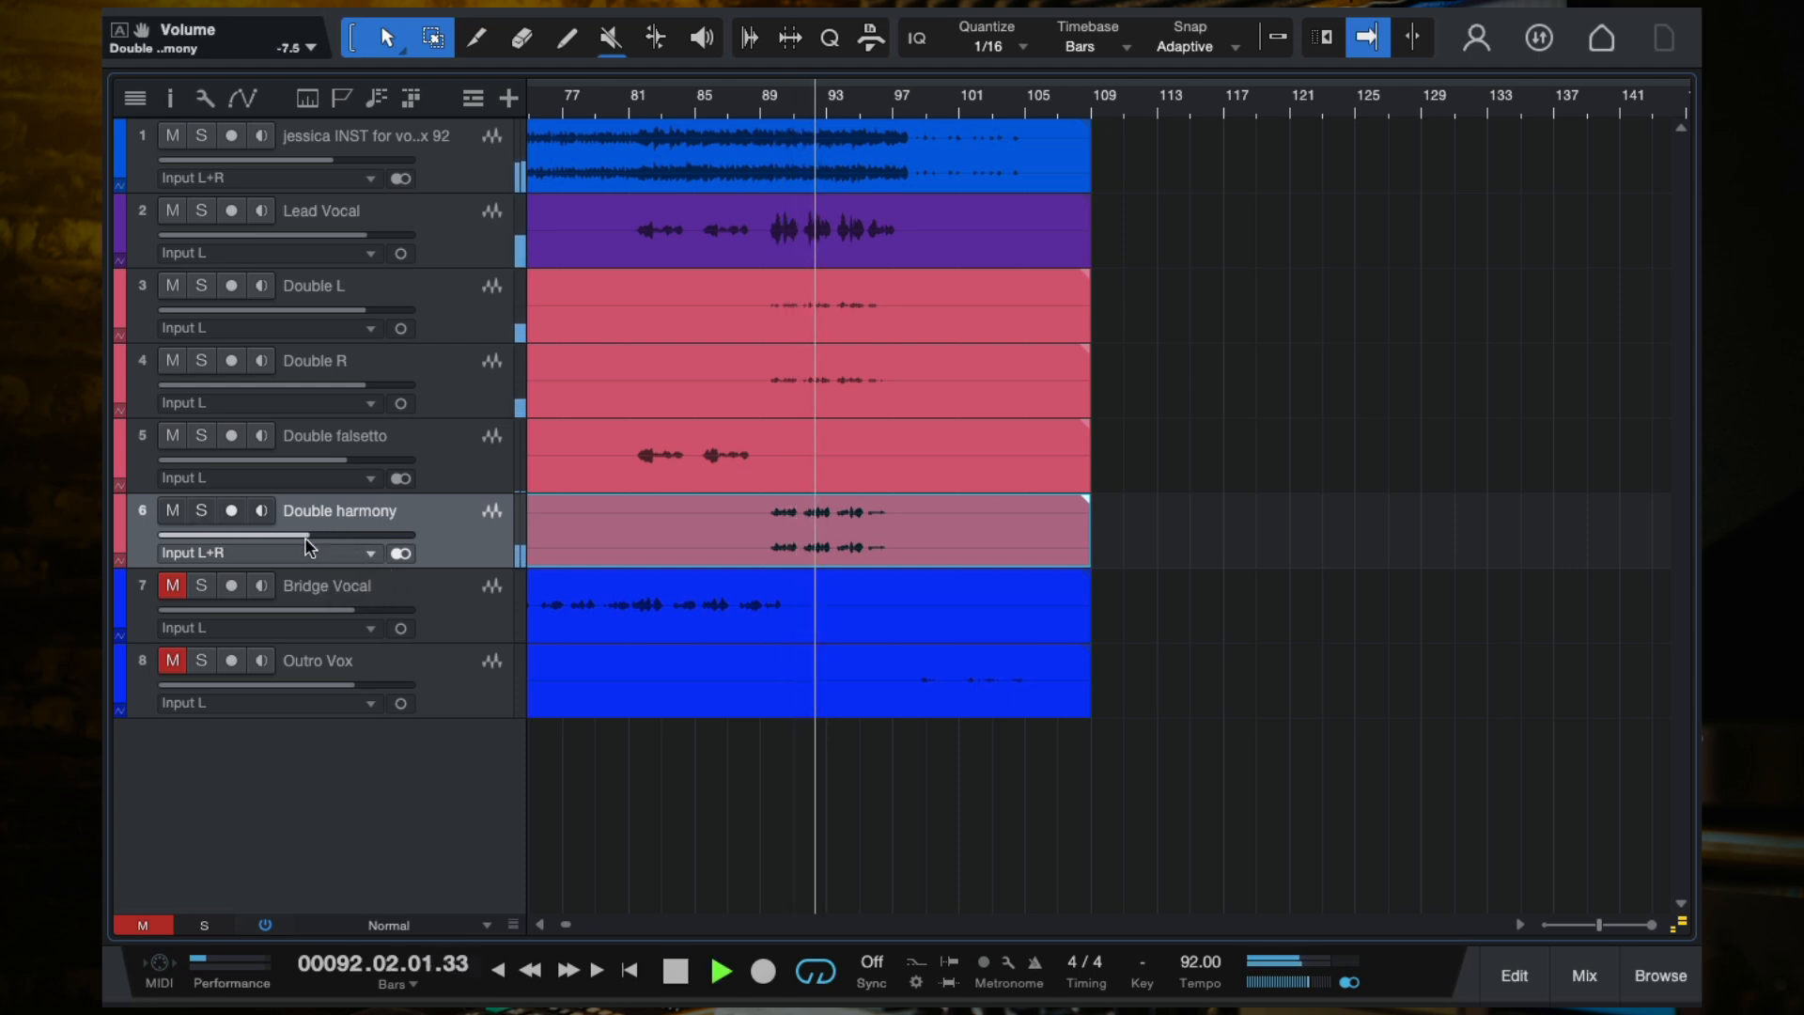
{"action": "key", "text": "space"}
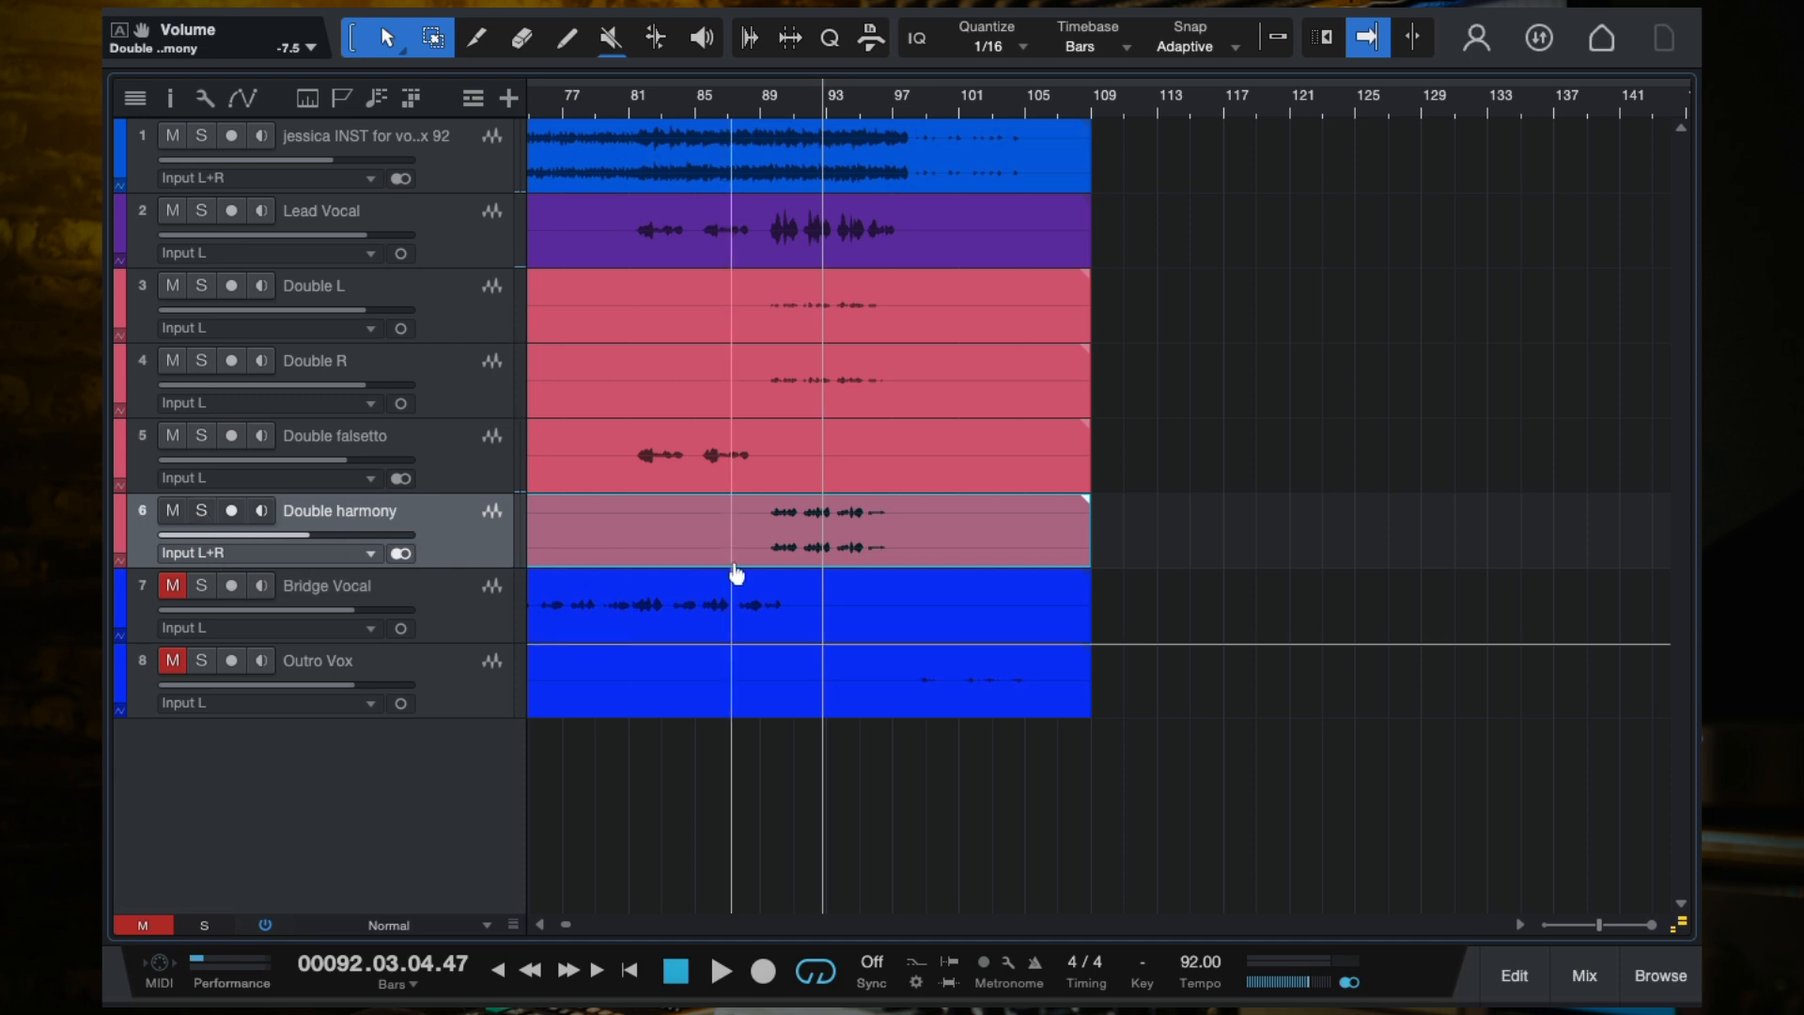
{"action": "left_click", "coordinate": [772, 111]}
{"action": "key", "text": "space"}
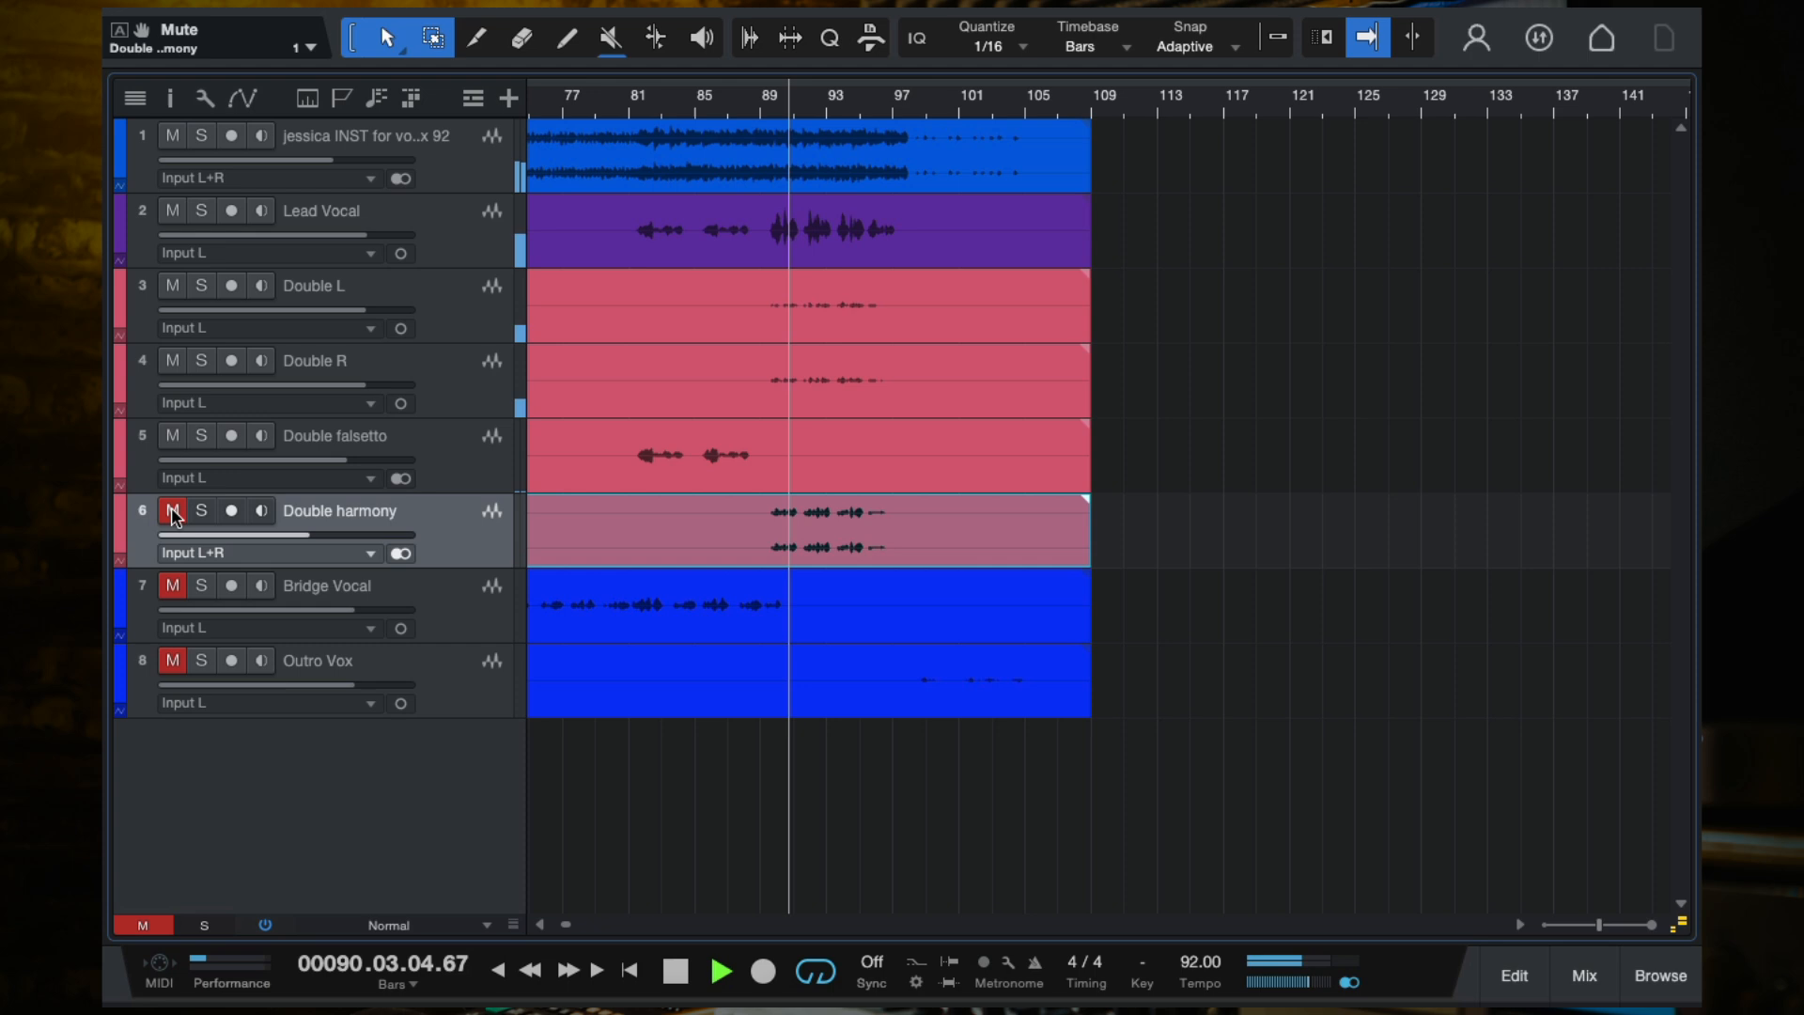
{"action": "left_click_drag", "start_coordinate": [330, 528], "coordinate": [336, 528]}
{"action": "key", "text": "space"}
Step: Copy the Double falsetto's Compressor to Double harmony in the mix console and set its threshold to -30.16 dB during playback, closing its window
{"action": "key", "text": "F3"}
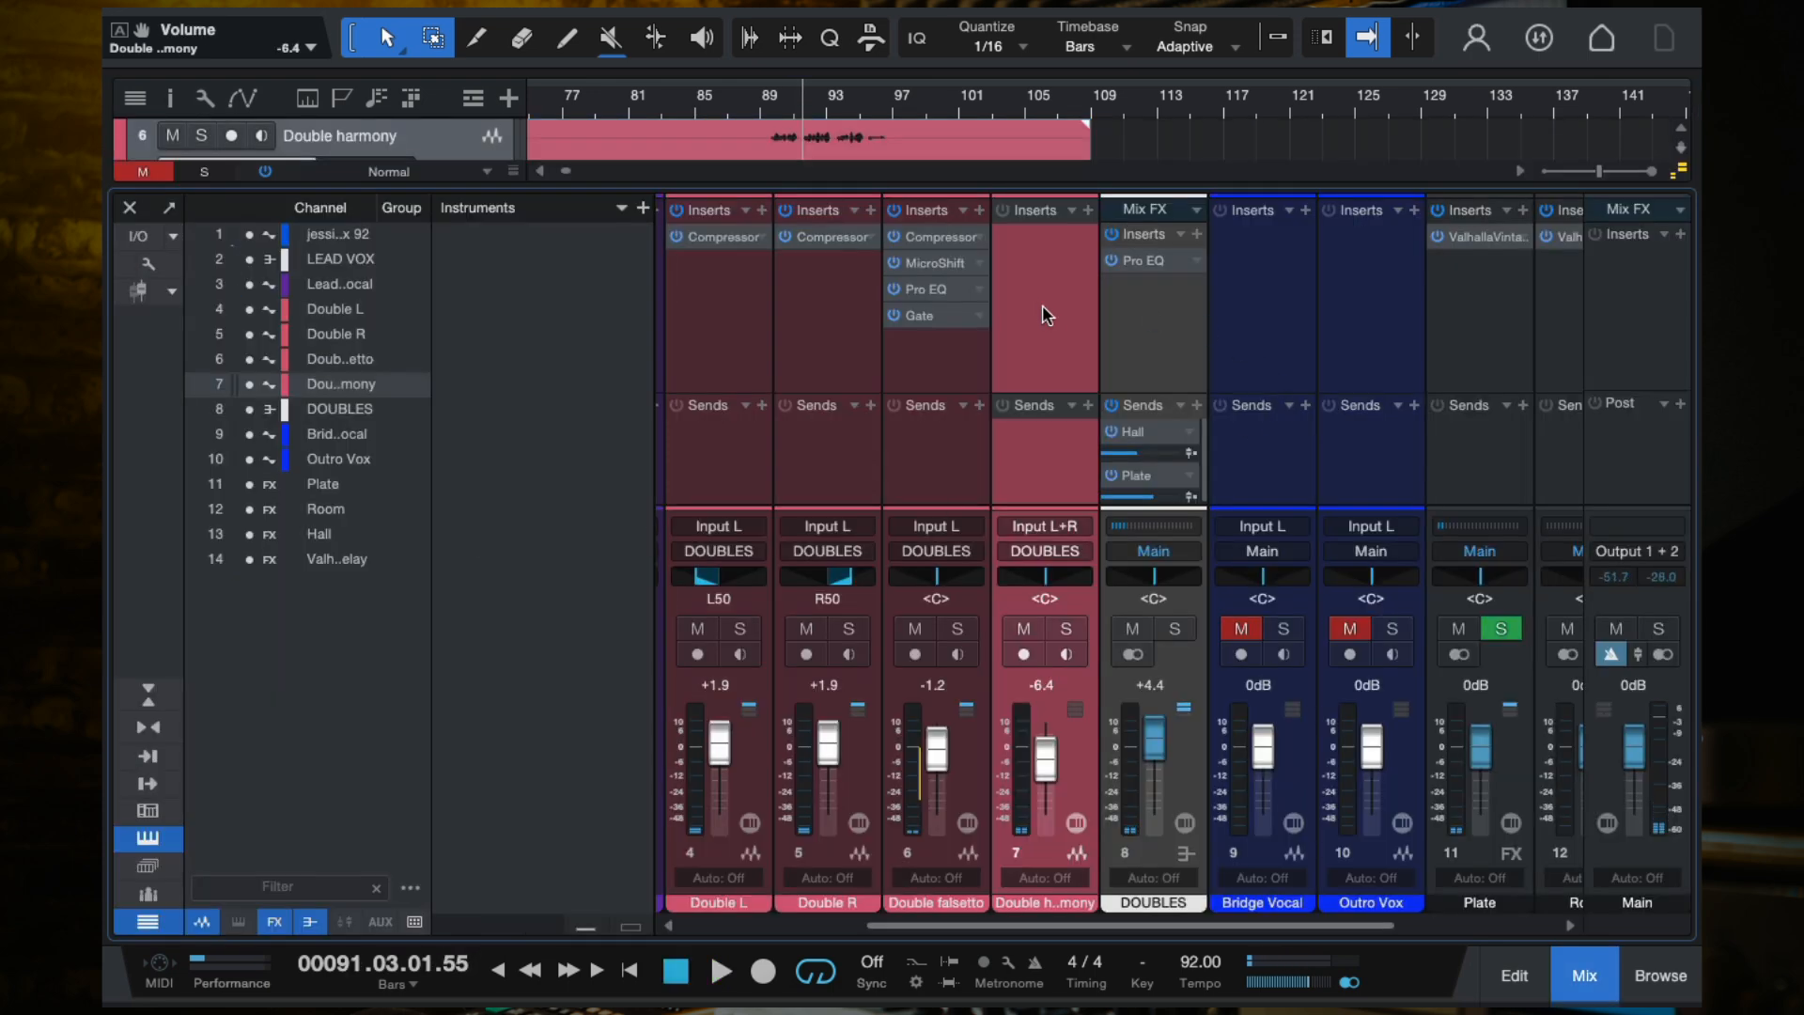
{"action": "left_click_drag", "start_coordinate": [942, 246], "coordinate": [1034, 246]}
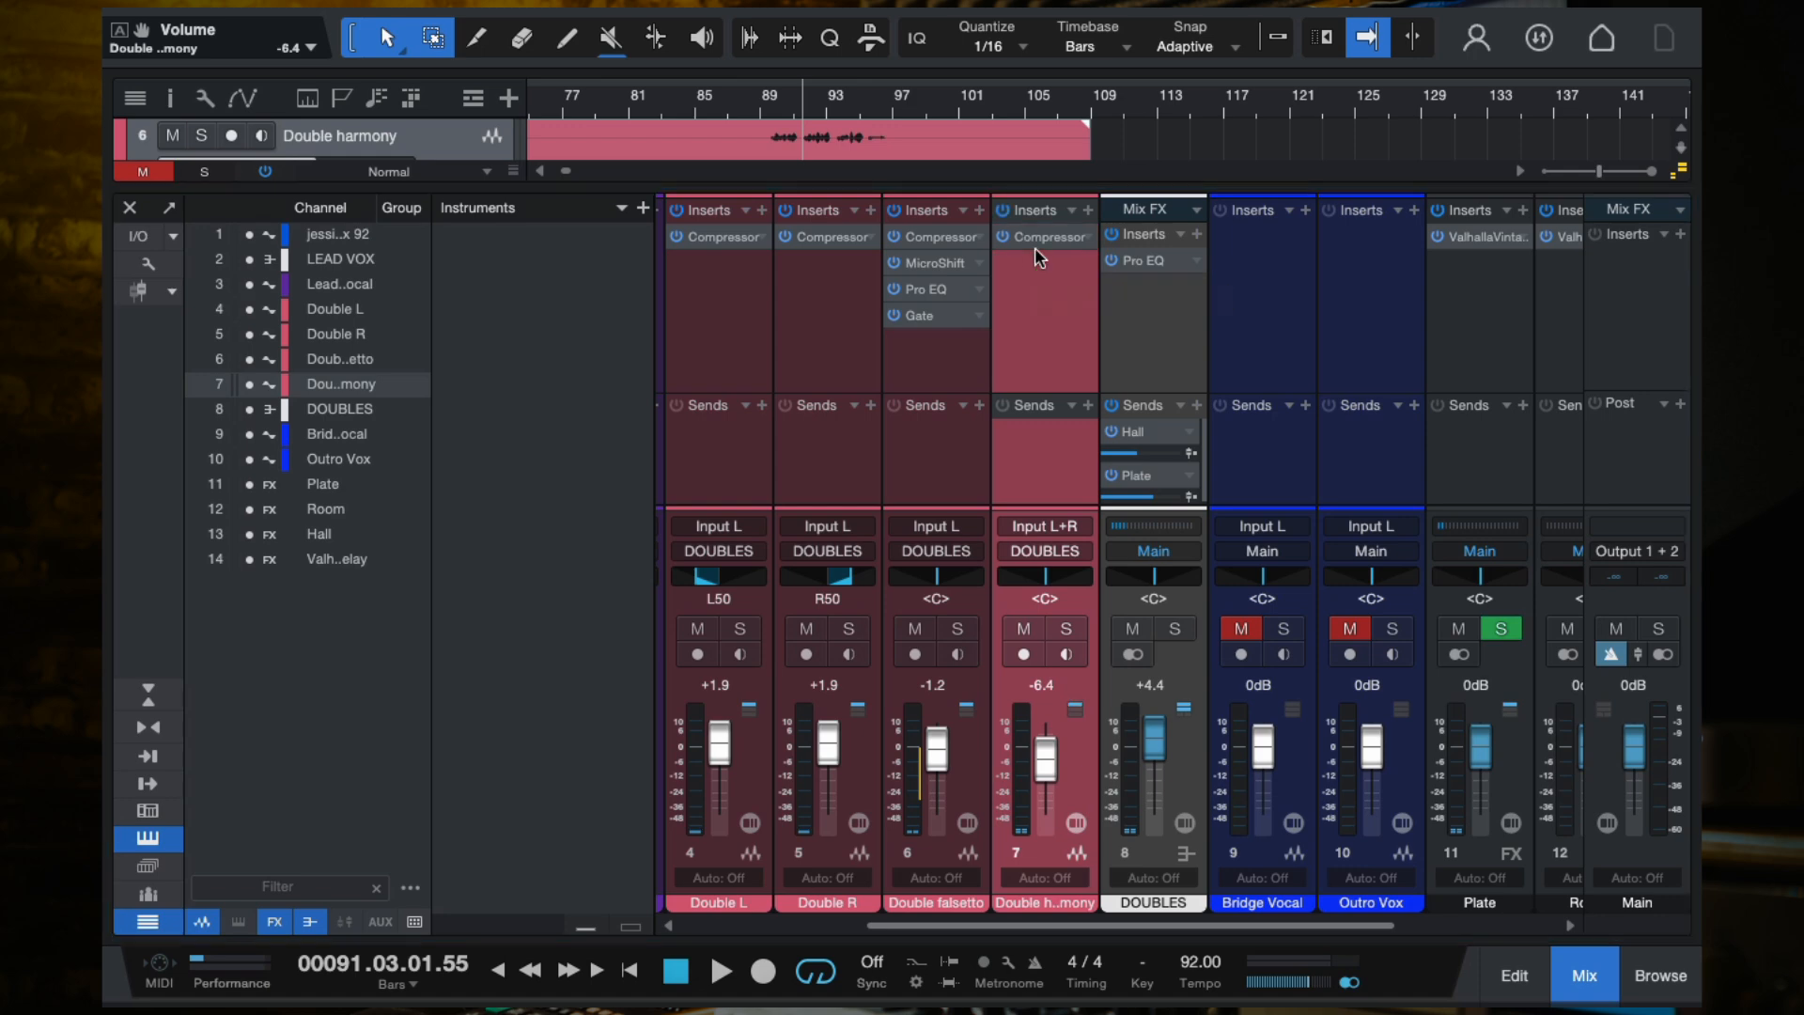
{"action": "left_click", "coordinate": [766, 111]}
{"action": "key", "text": "space"}
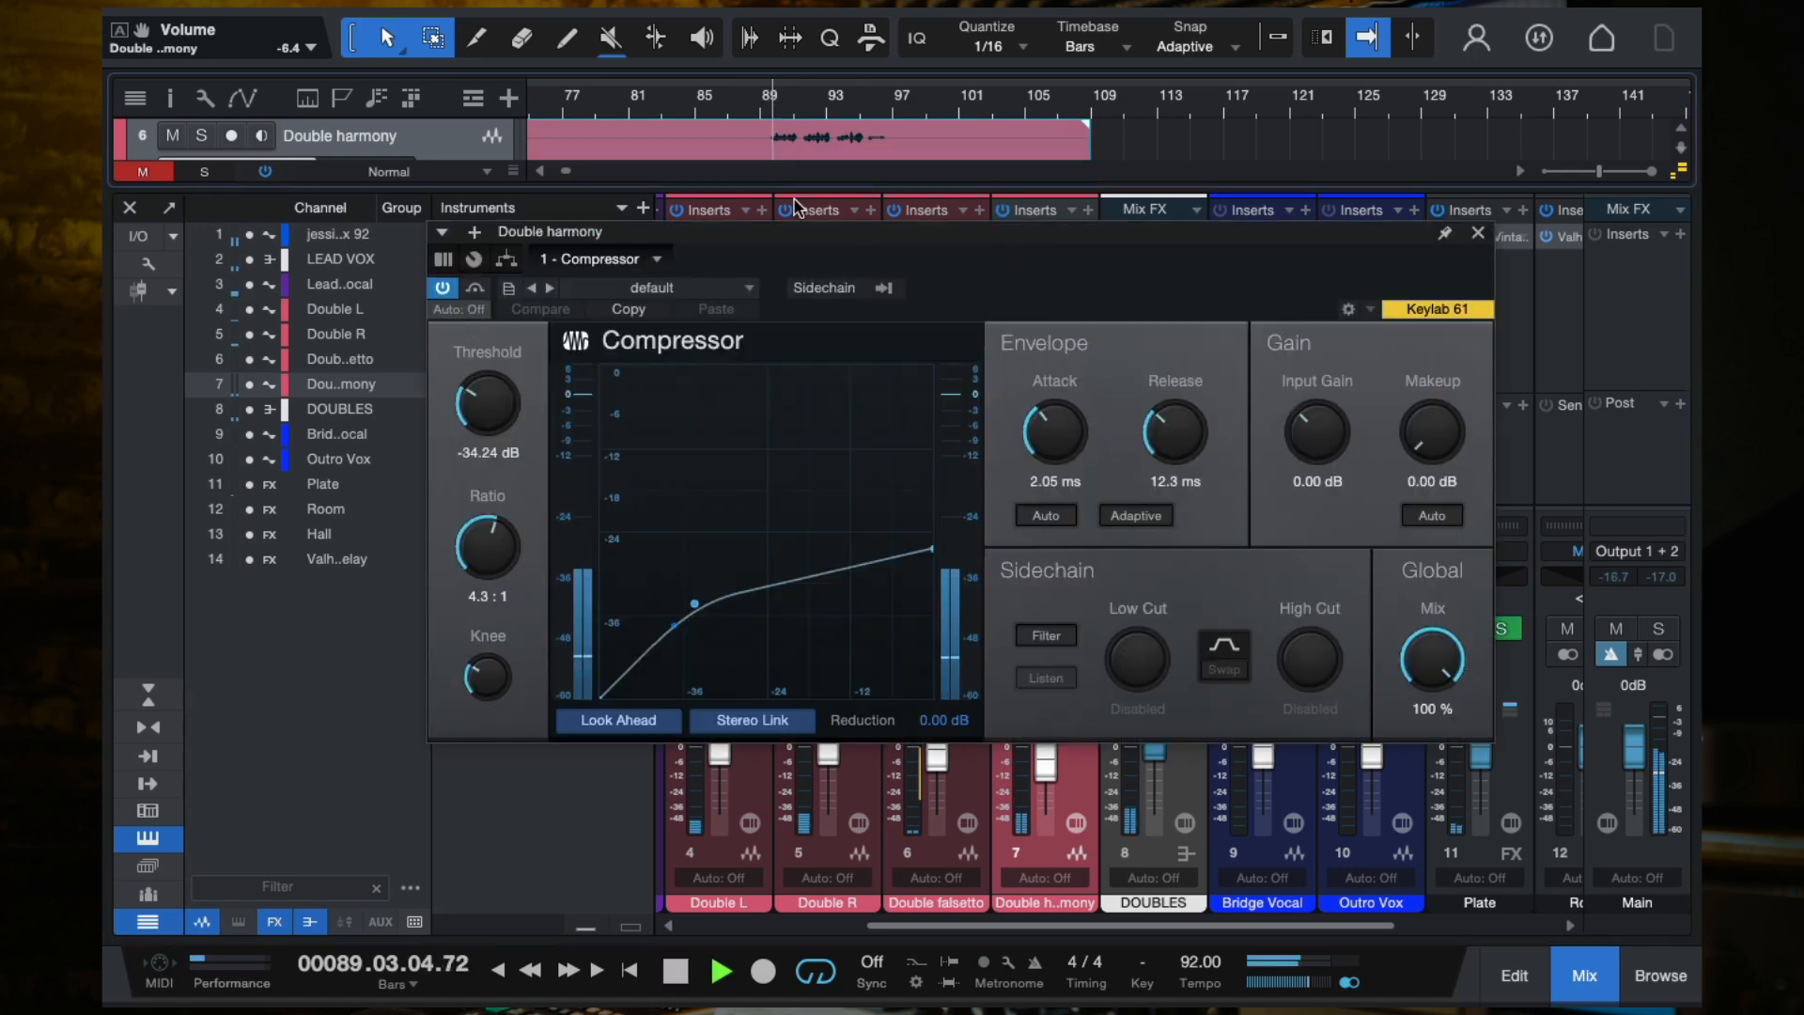
{"action": "scroll", "coordinate": [486, 387], "scroll_direction": "up", "scroll_amount": 2}
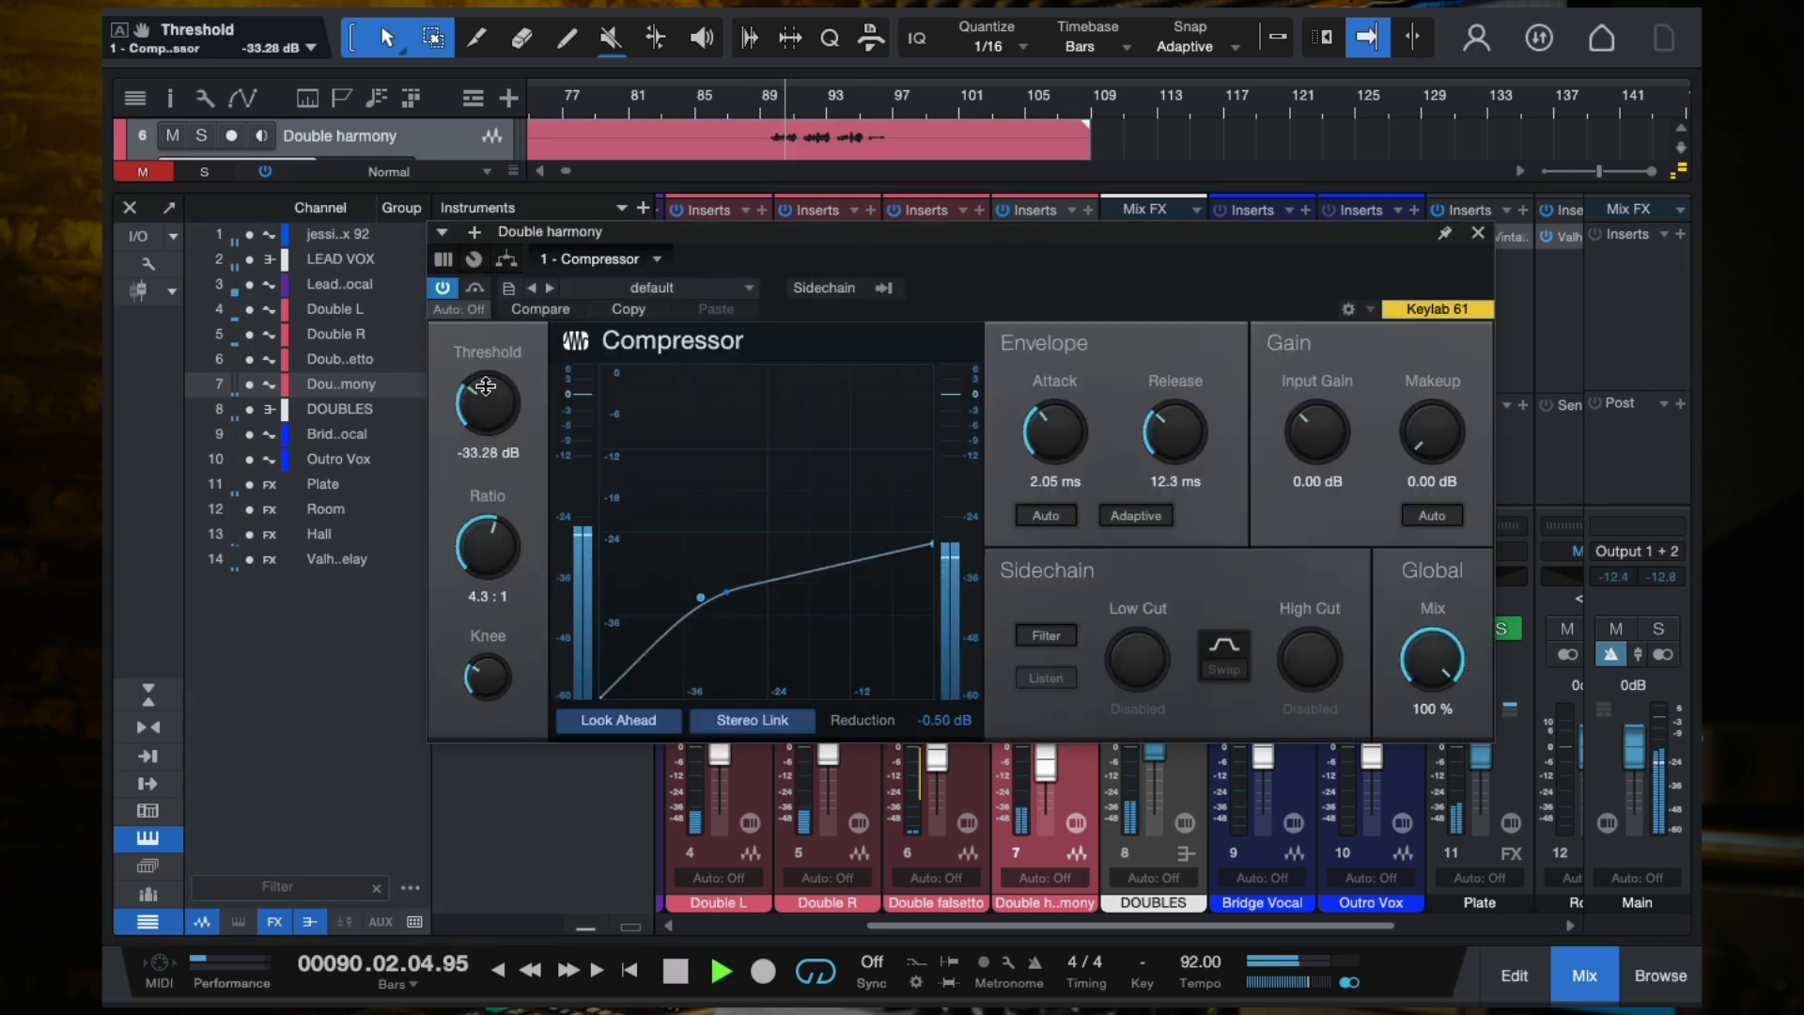
{"action": "scroll", "coordinate": [492, 404], "scroll_direction": "up", "scroll_amount": 5}
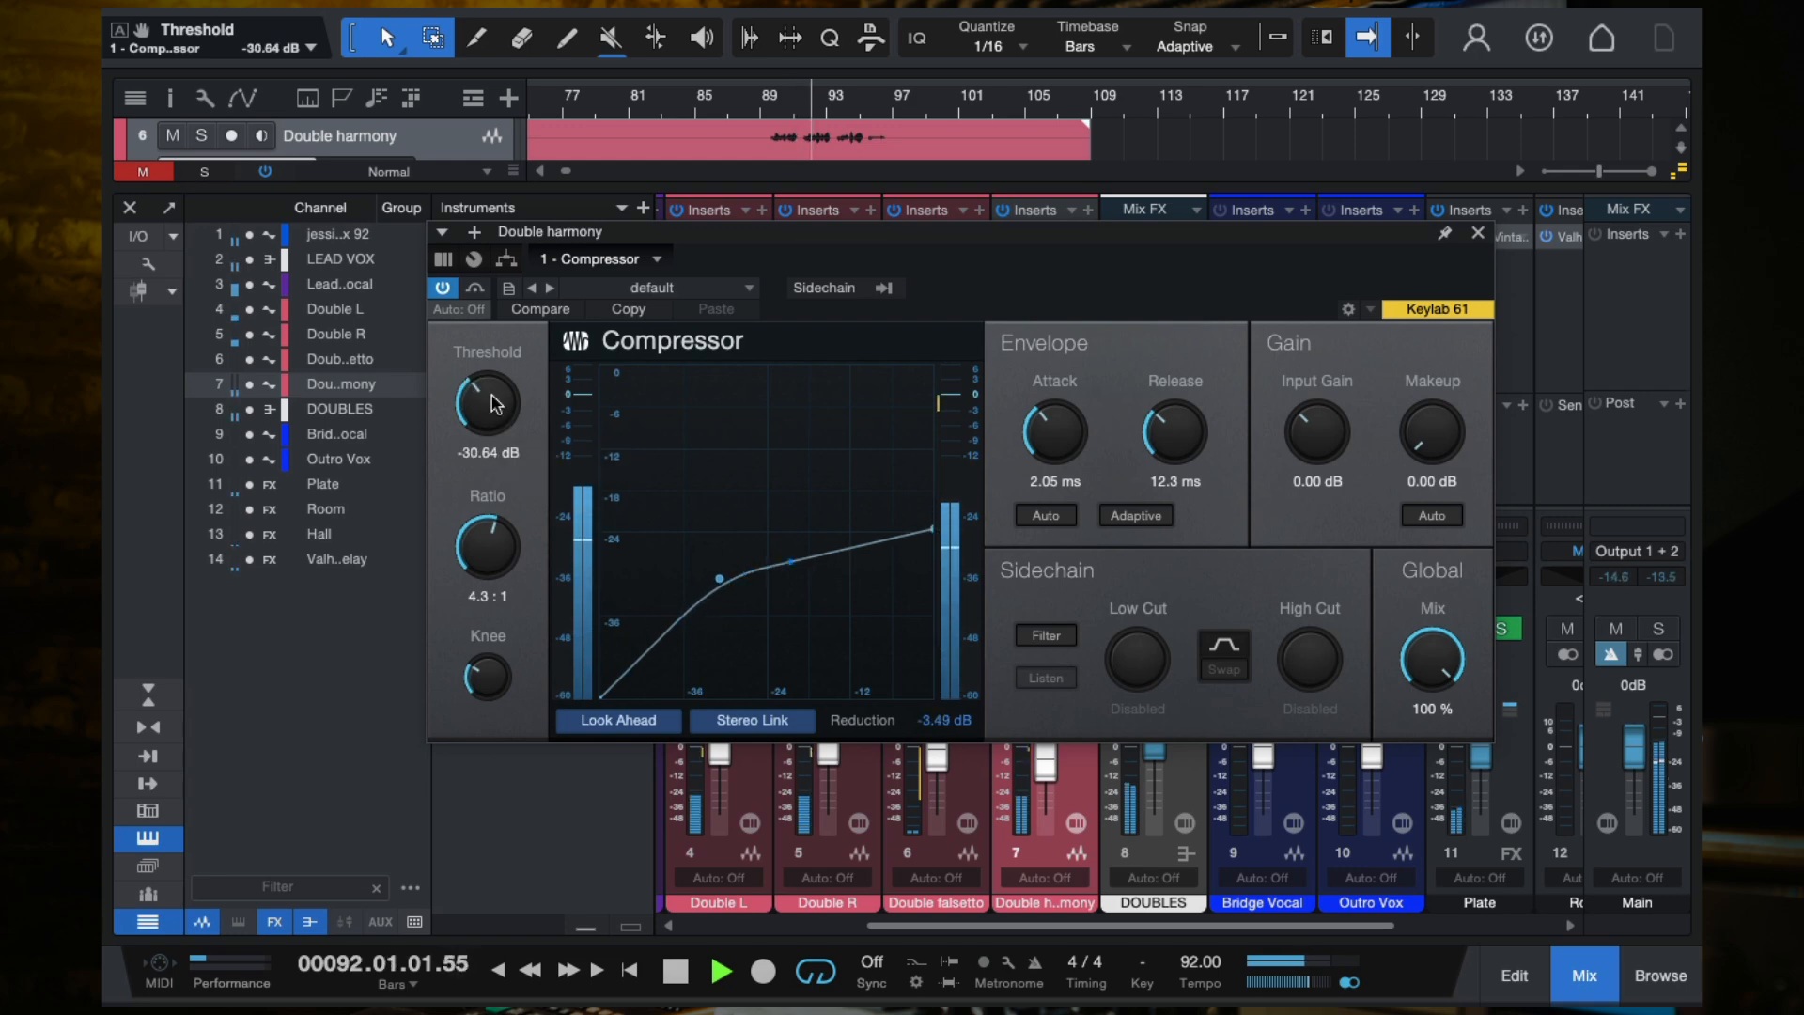
{"action": "scroll", "coordinate": [495, 403], "scroll_direction": "up", "scroll_amount": 1}
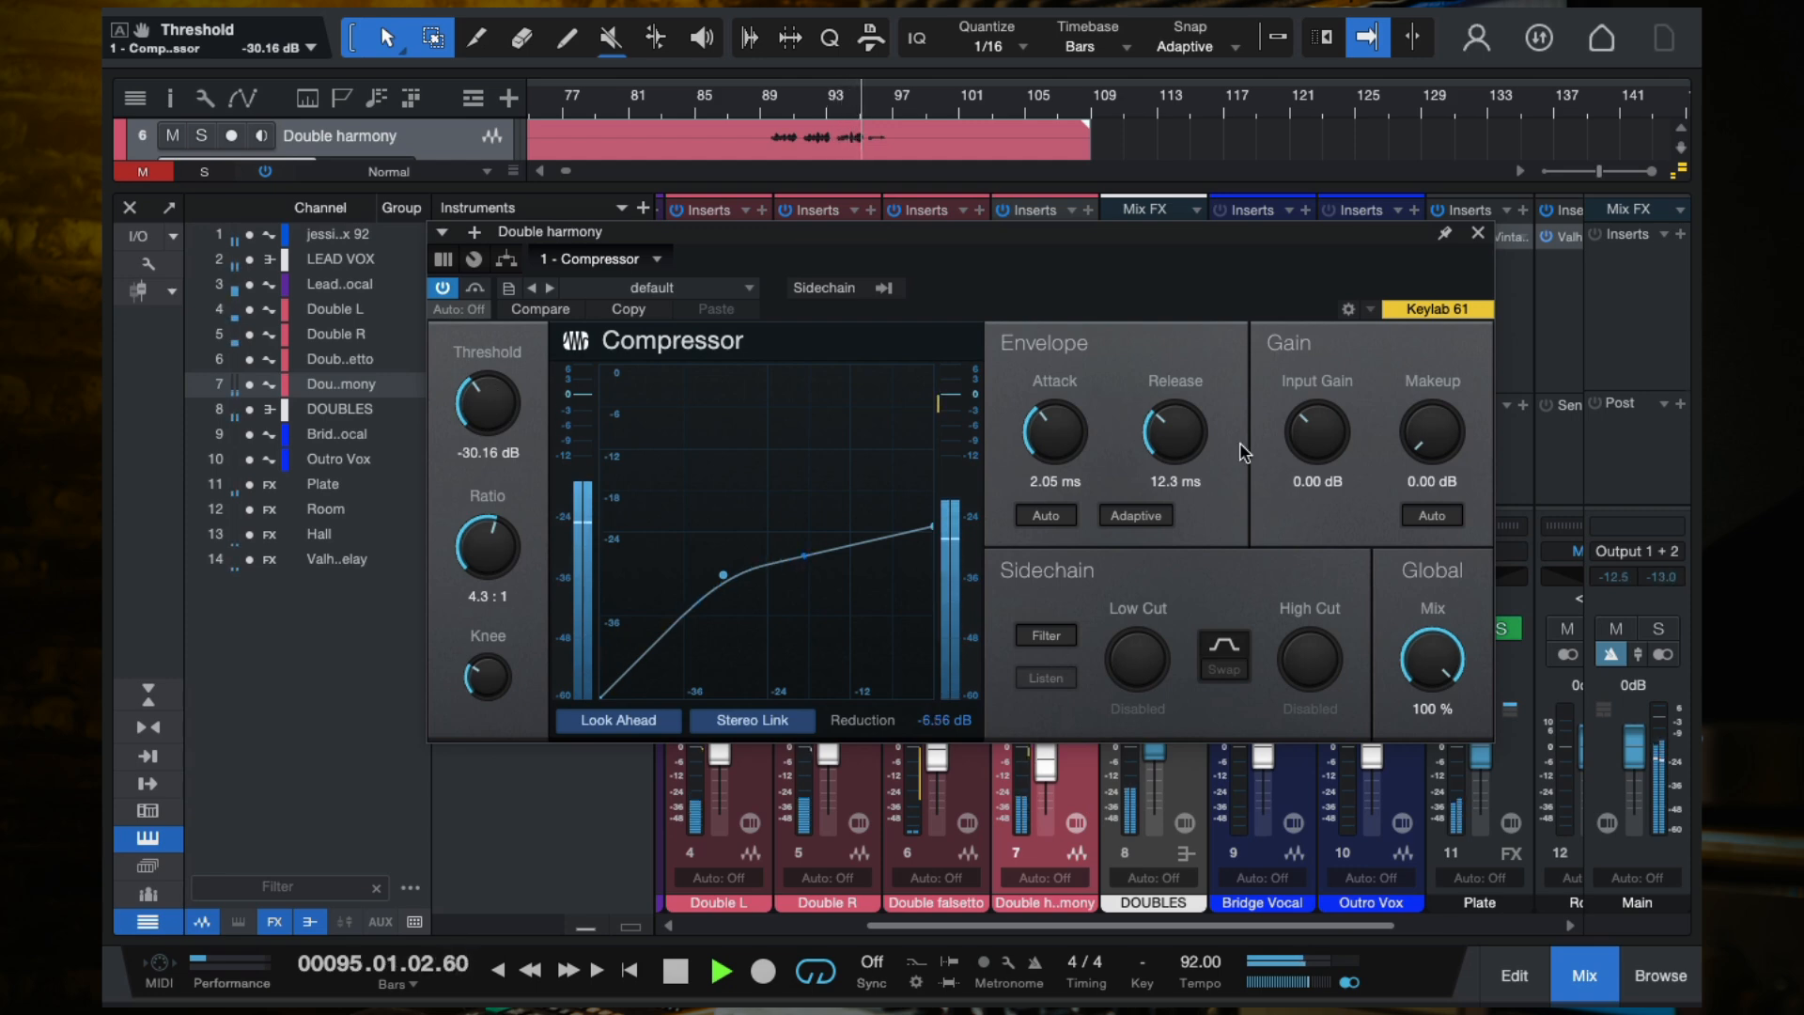
{"action": "left_click", "coordinate": [1478, 235]}
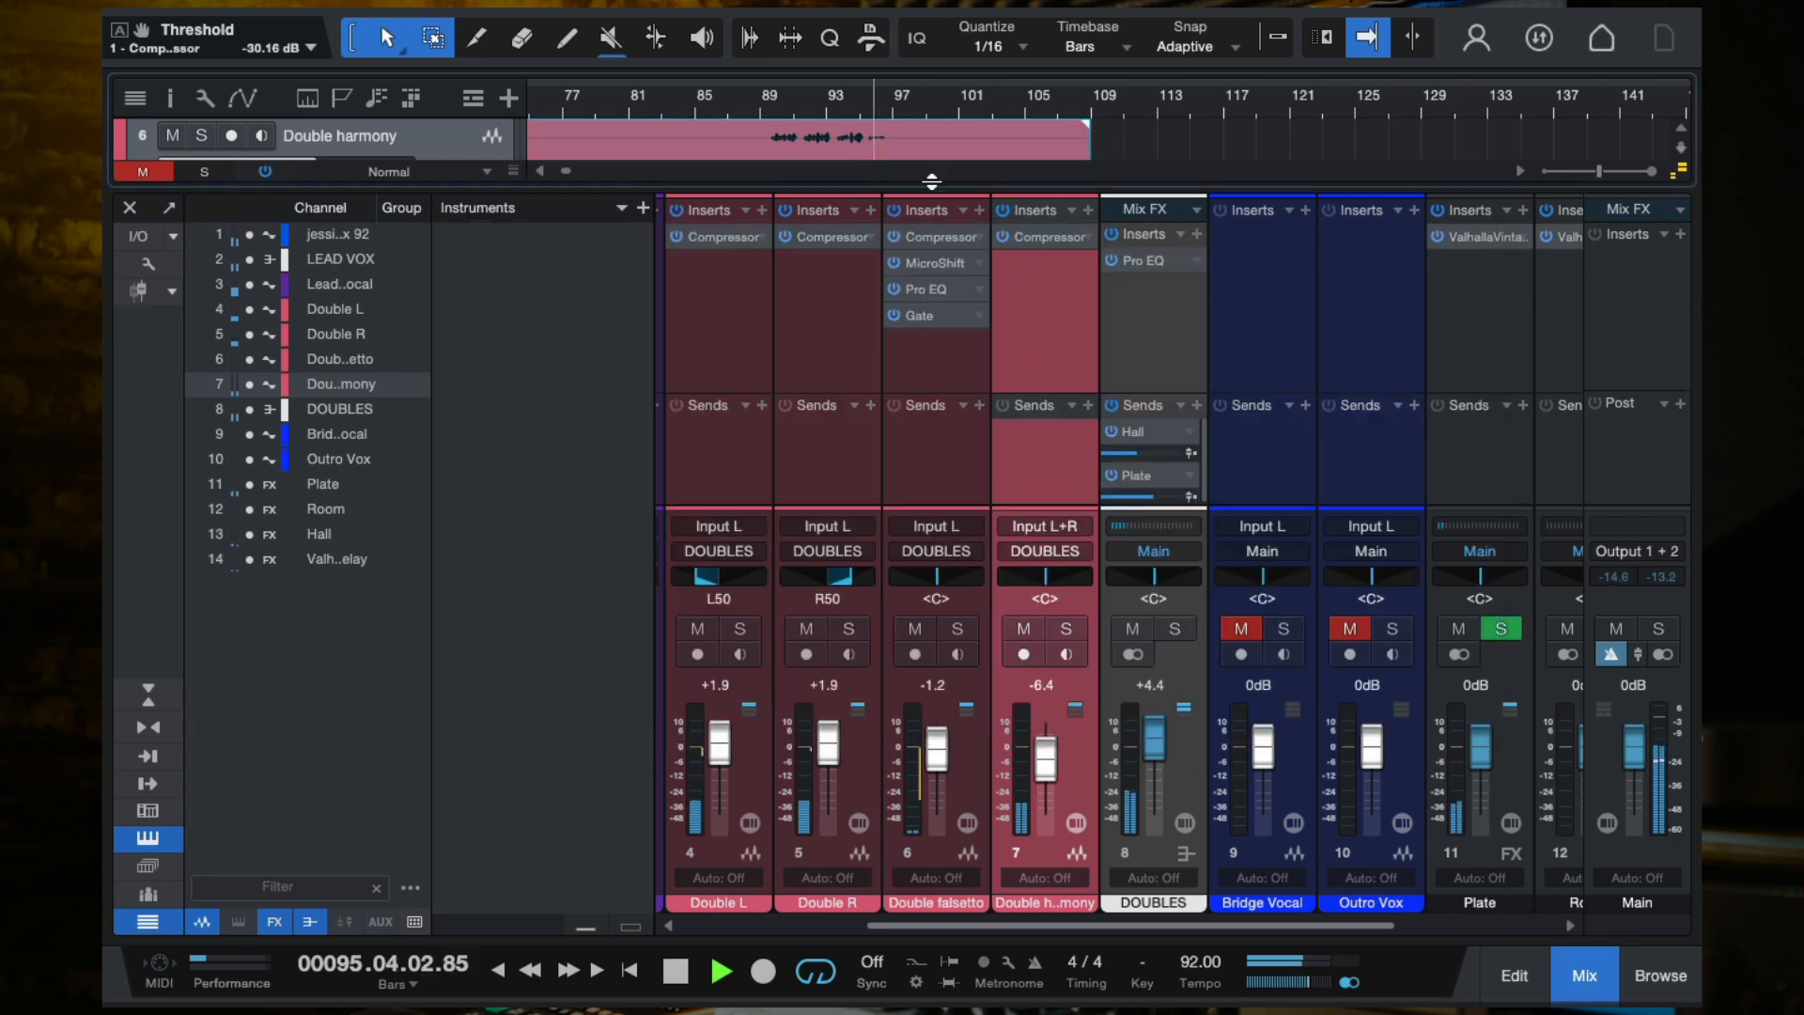
Step: Replay the harmony from about bar 89, solo the Double harmony channel, and listen to it alone from about bar 91
{"action": "left_click", "coordinate": [772, 102]}
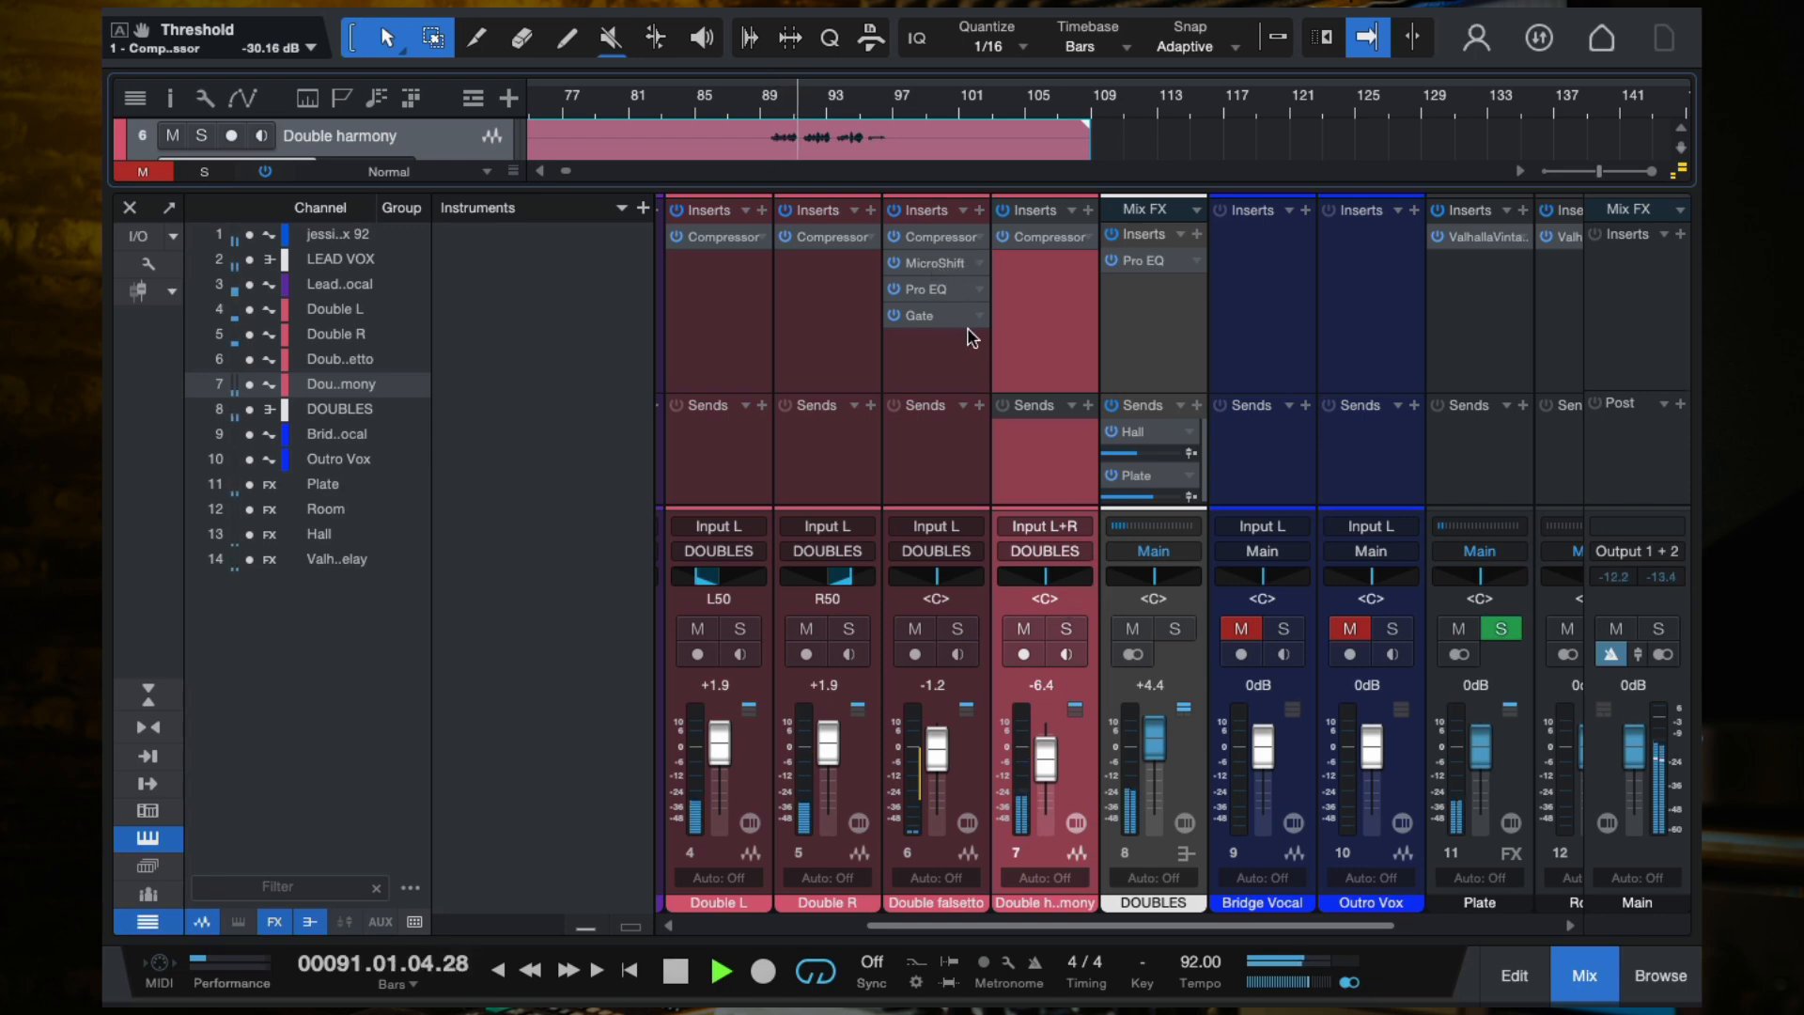
{"action": "left_click", "coordinate": [1065, 627]}
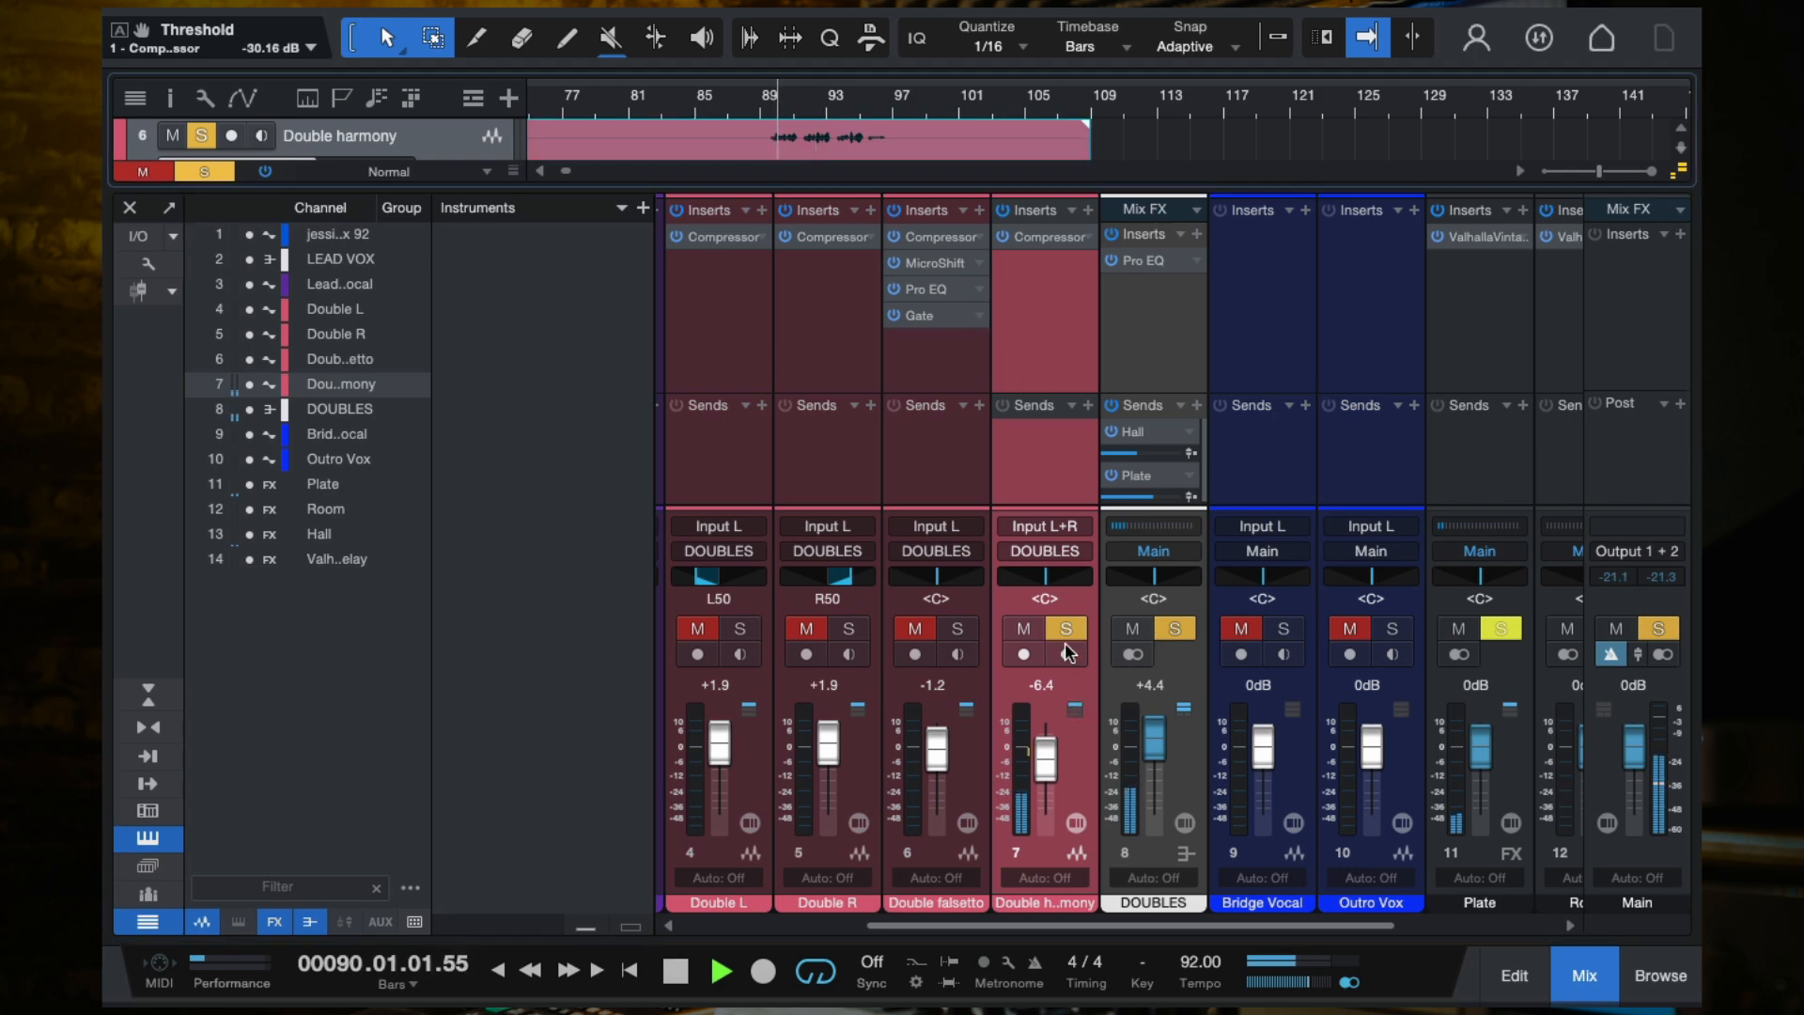
{"action": "key", "text": "space"}
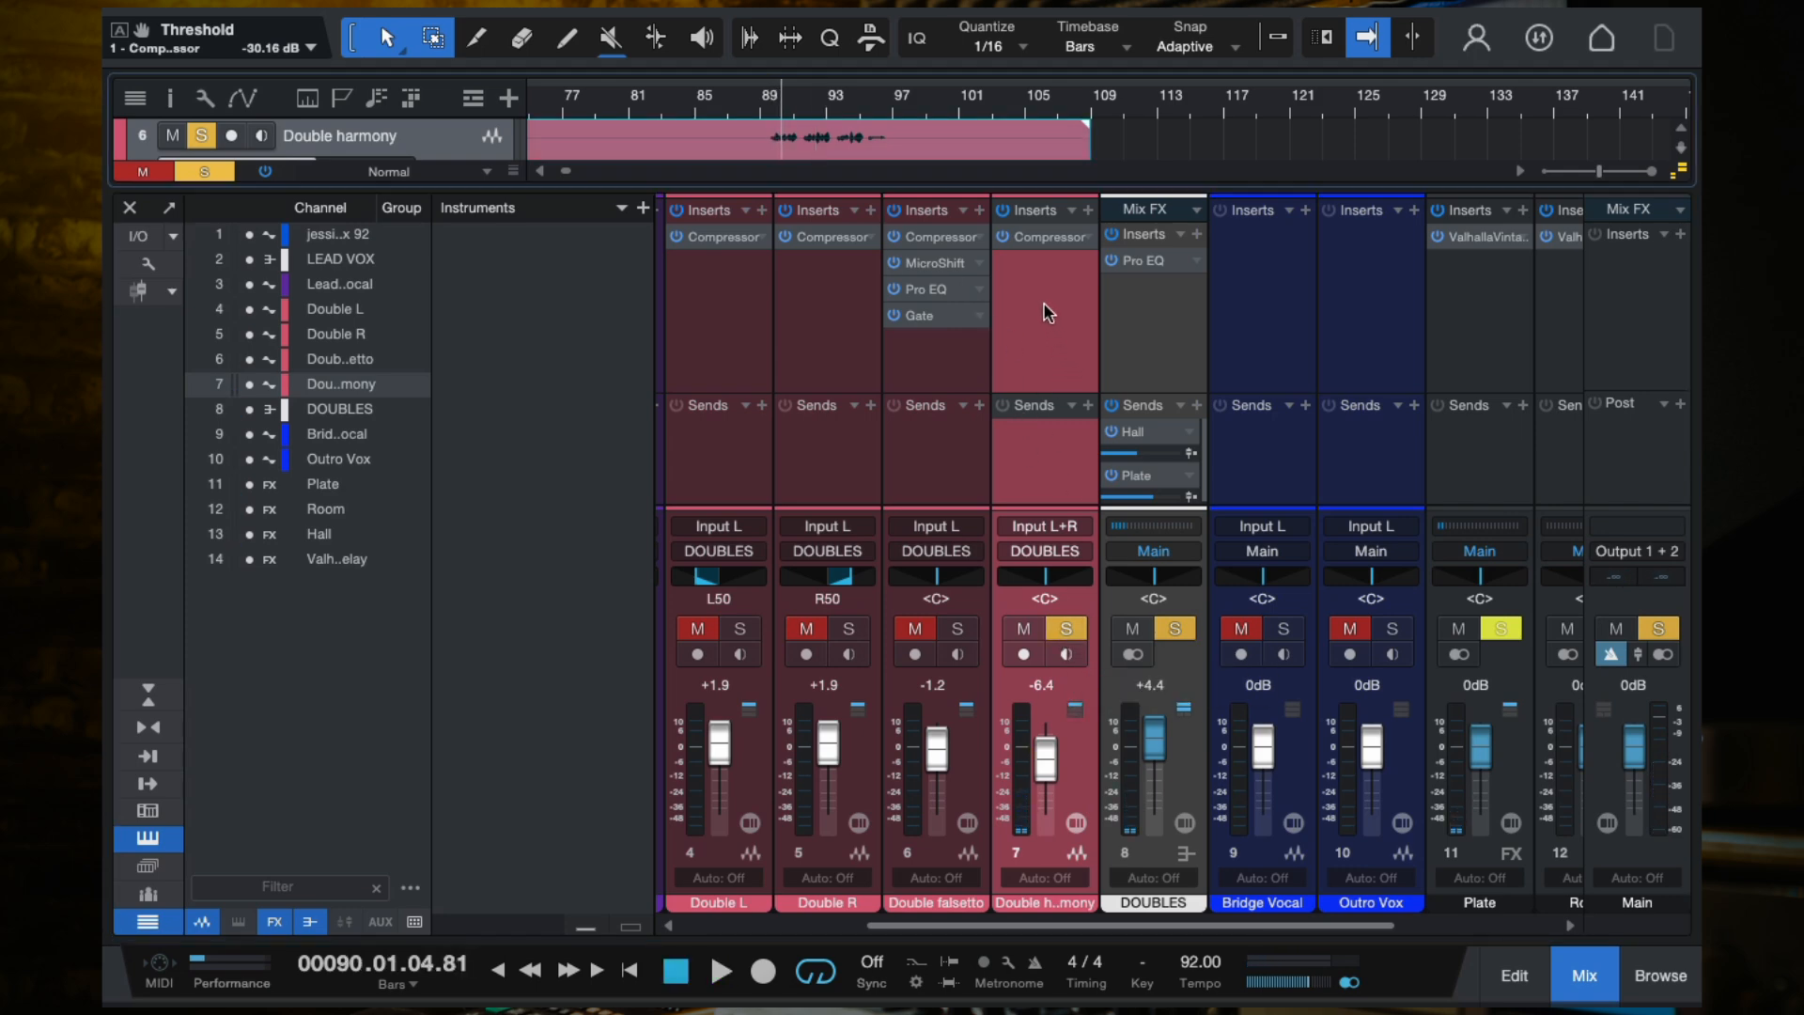
{"action": "key", "text": "space"}
{"action": "left_click", "coordinate": [813, 100]}
{"action": "key", "text": "space"}
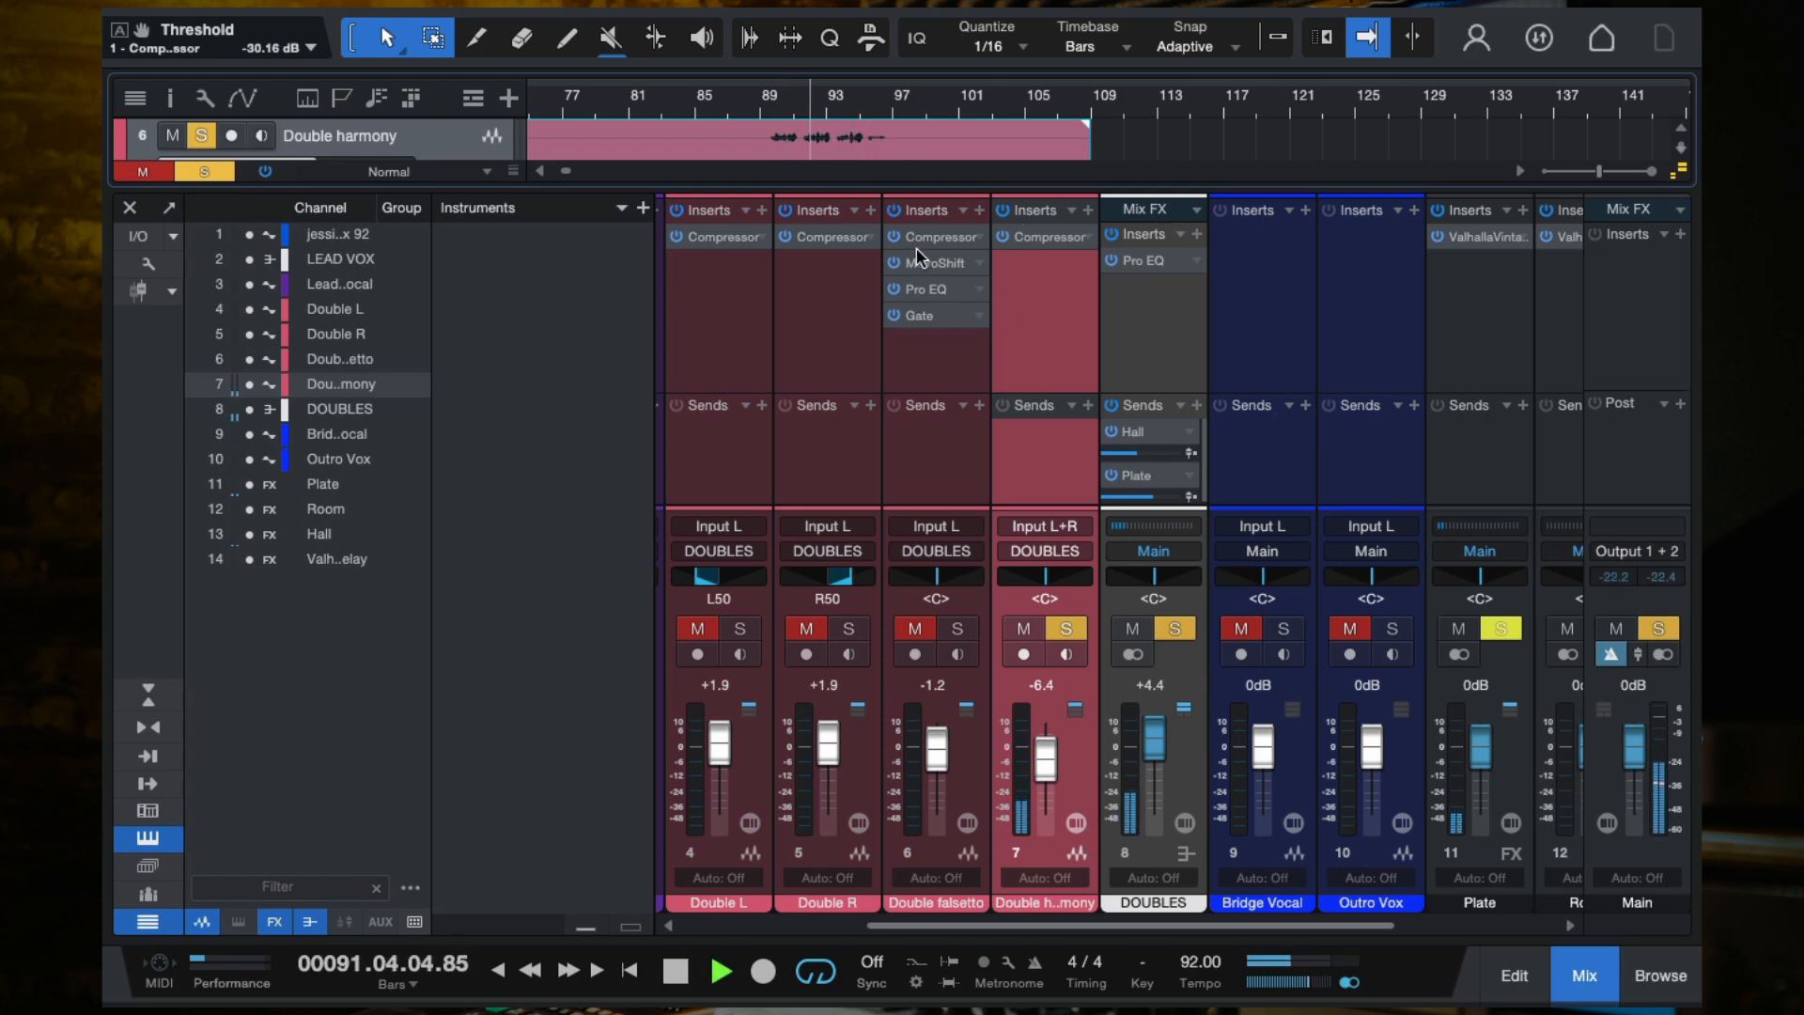
{"action": "key", "text": "space"}
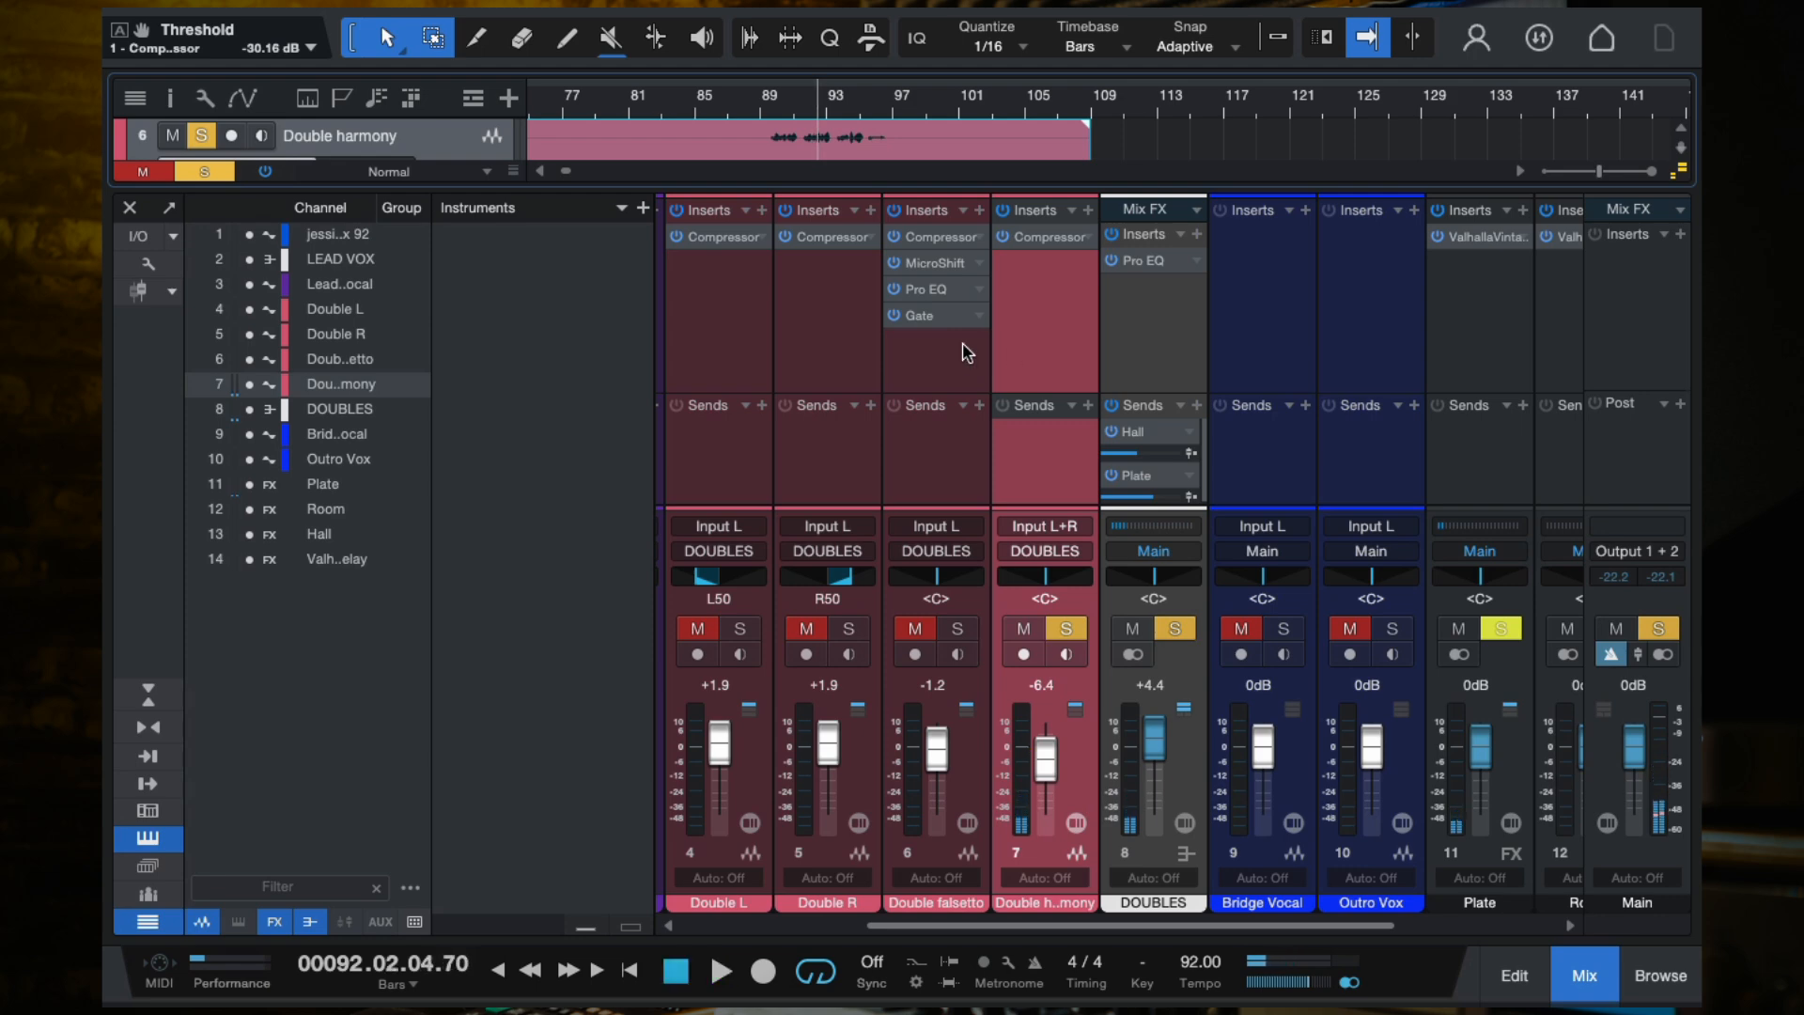
{"action": "key", "text": "space"}
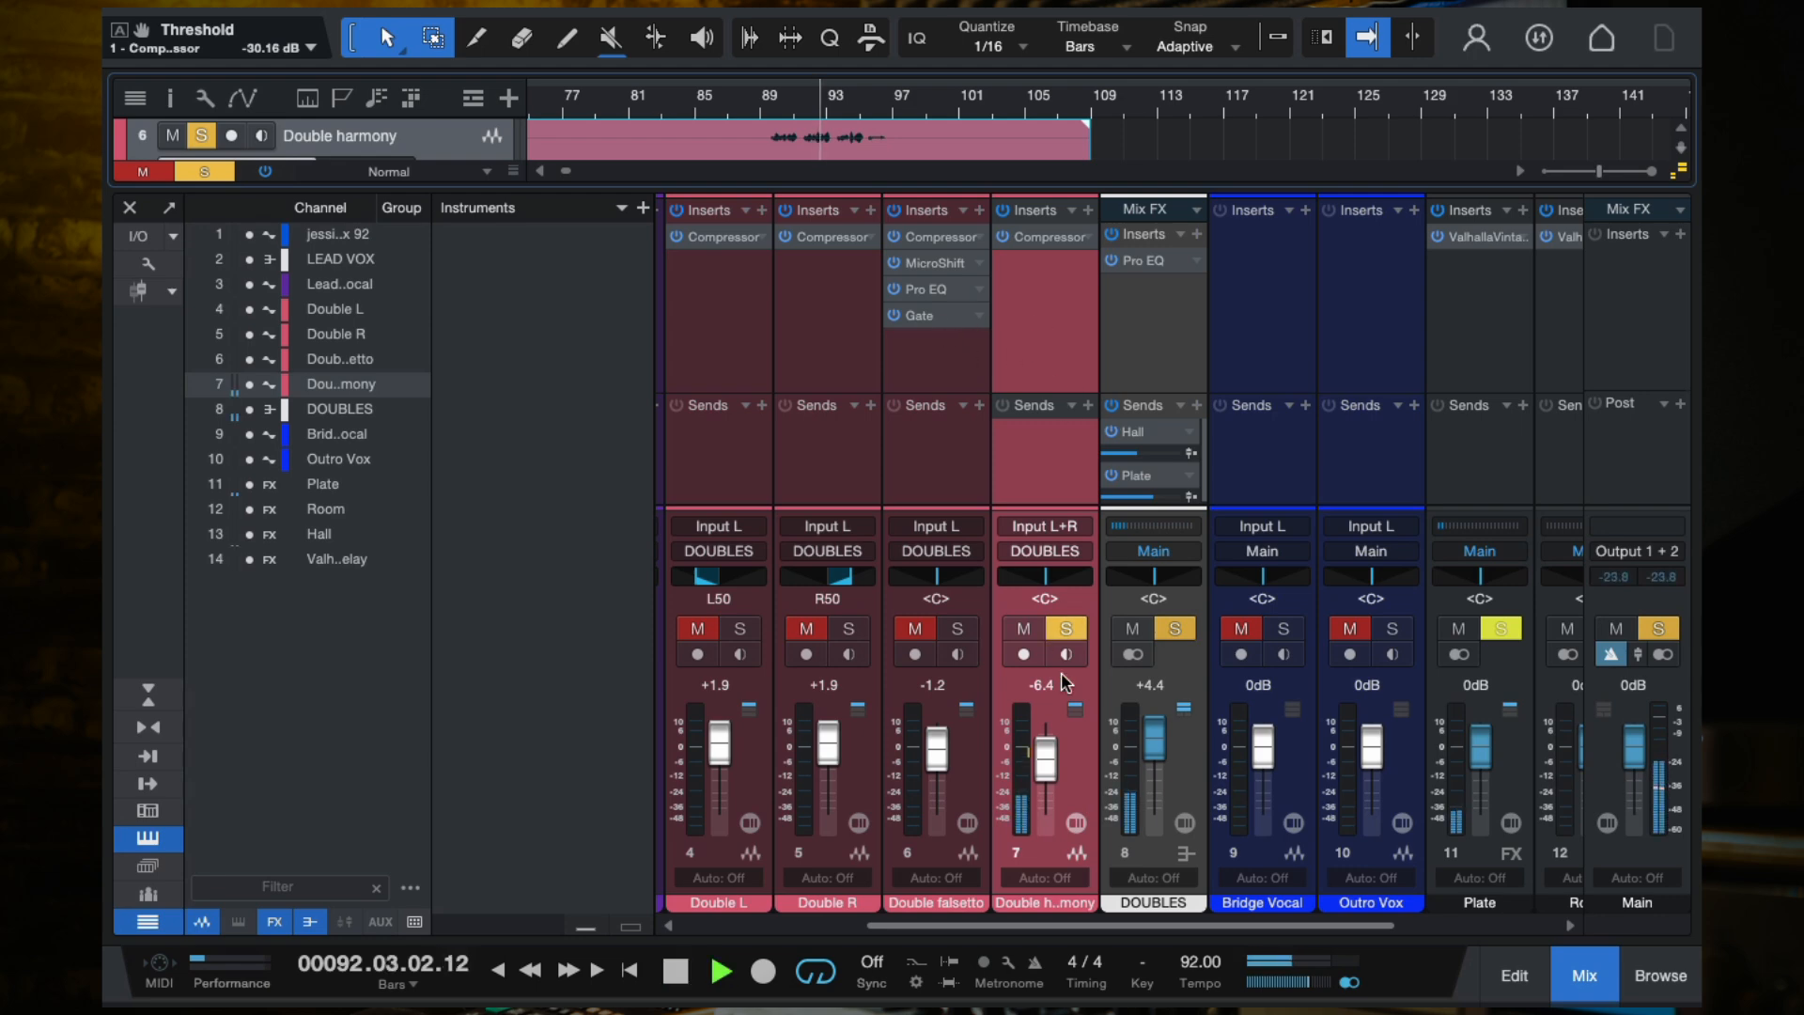
Step: Unsolo the Double harmony channel, replay the mix from about bar 88, and set the harmony volume to -6.2 dB
{"action": "left_click", "coordinate": [1065, 628]}
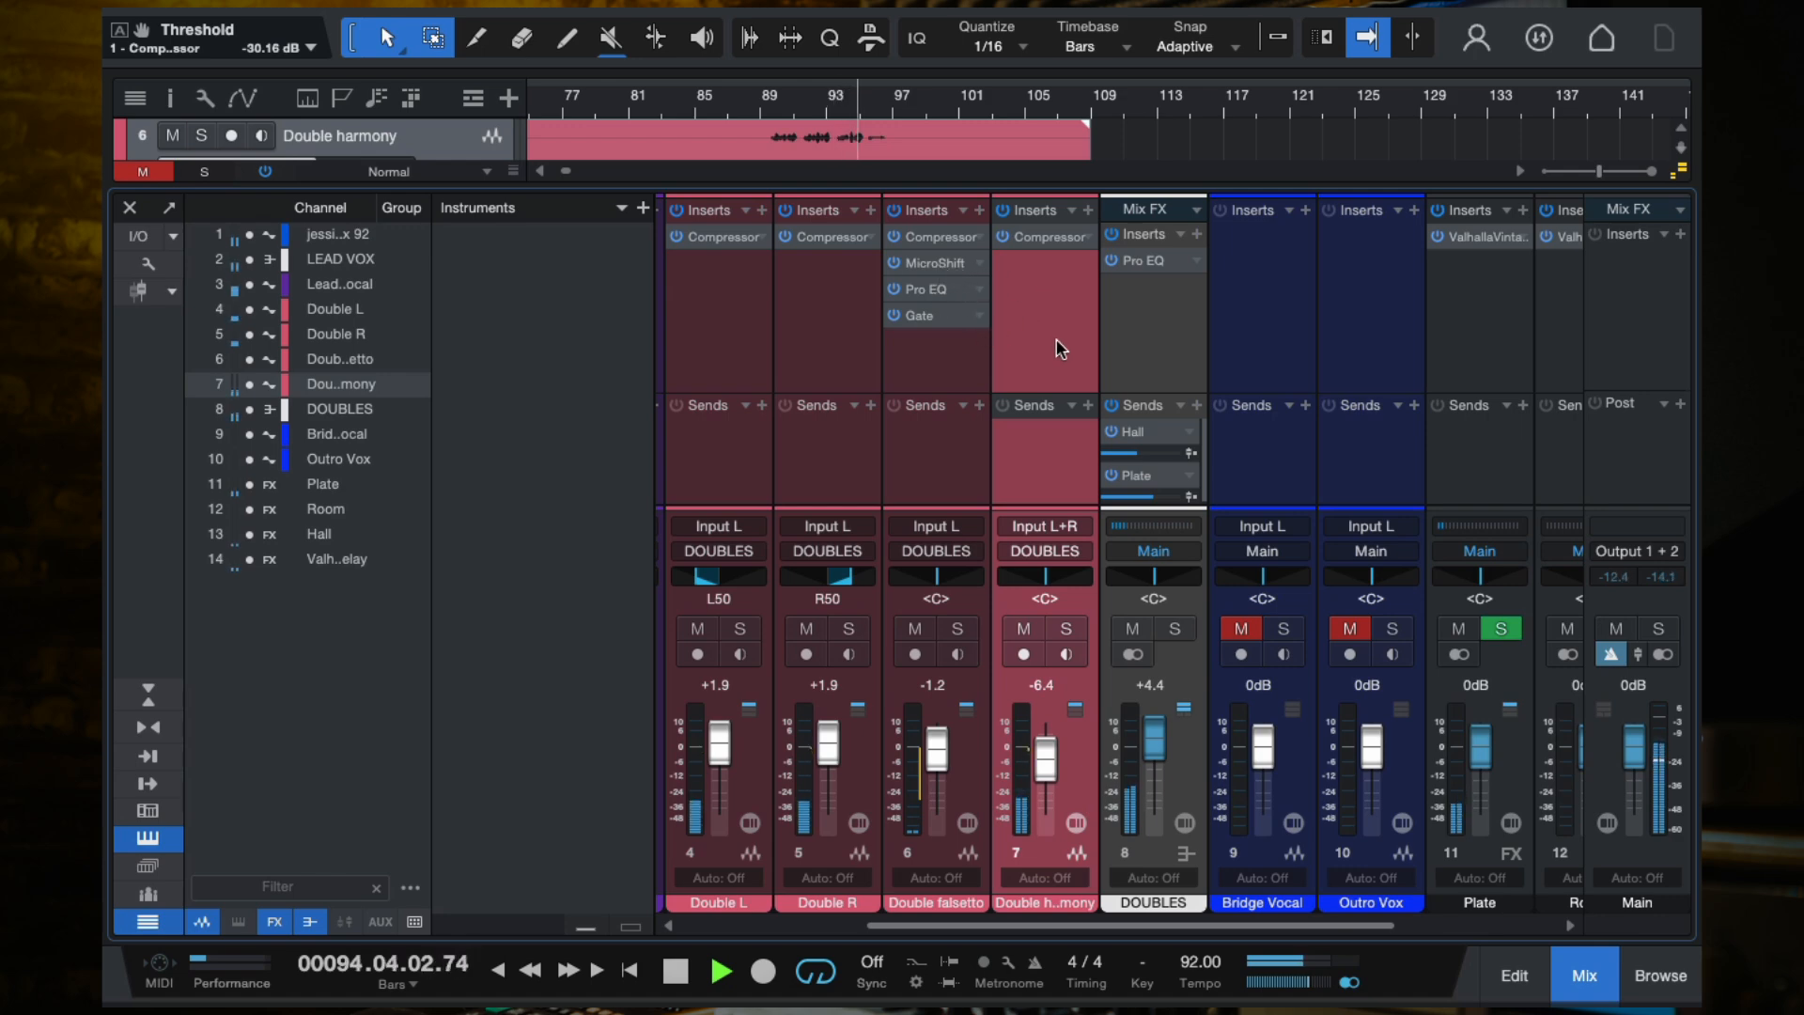
{"action": "key", "text": "space"}
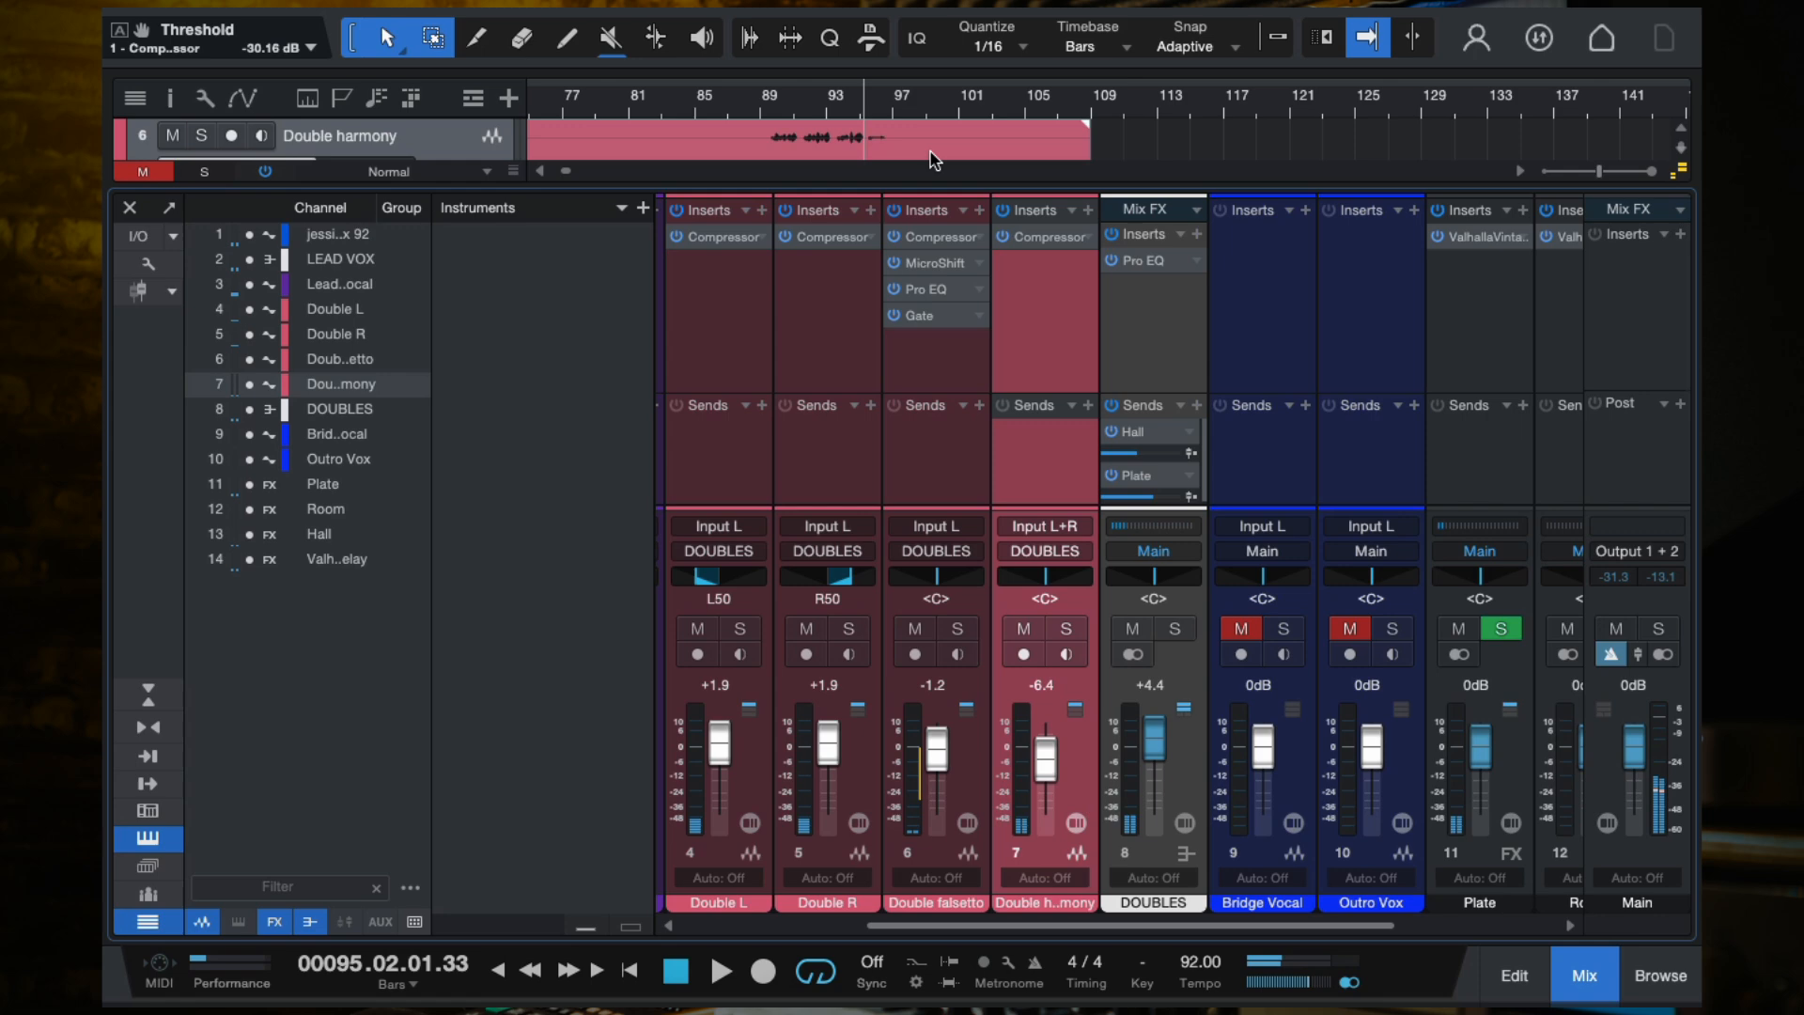
{"action": "left_click", "coordinate": [756, 110]}
{"action": "key", "text": "space"}
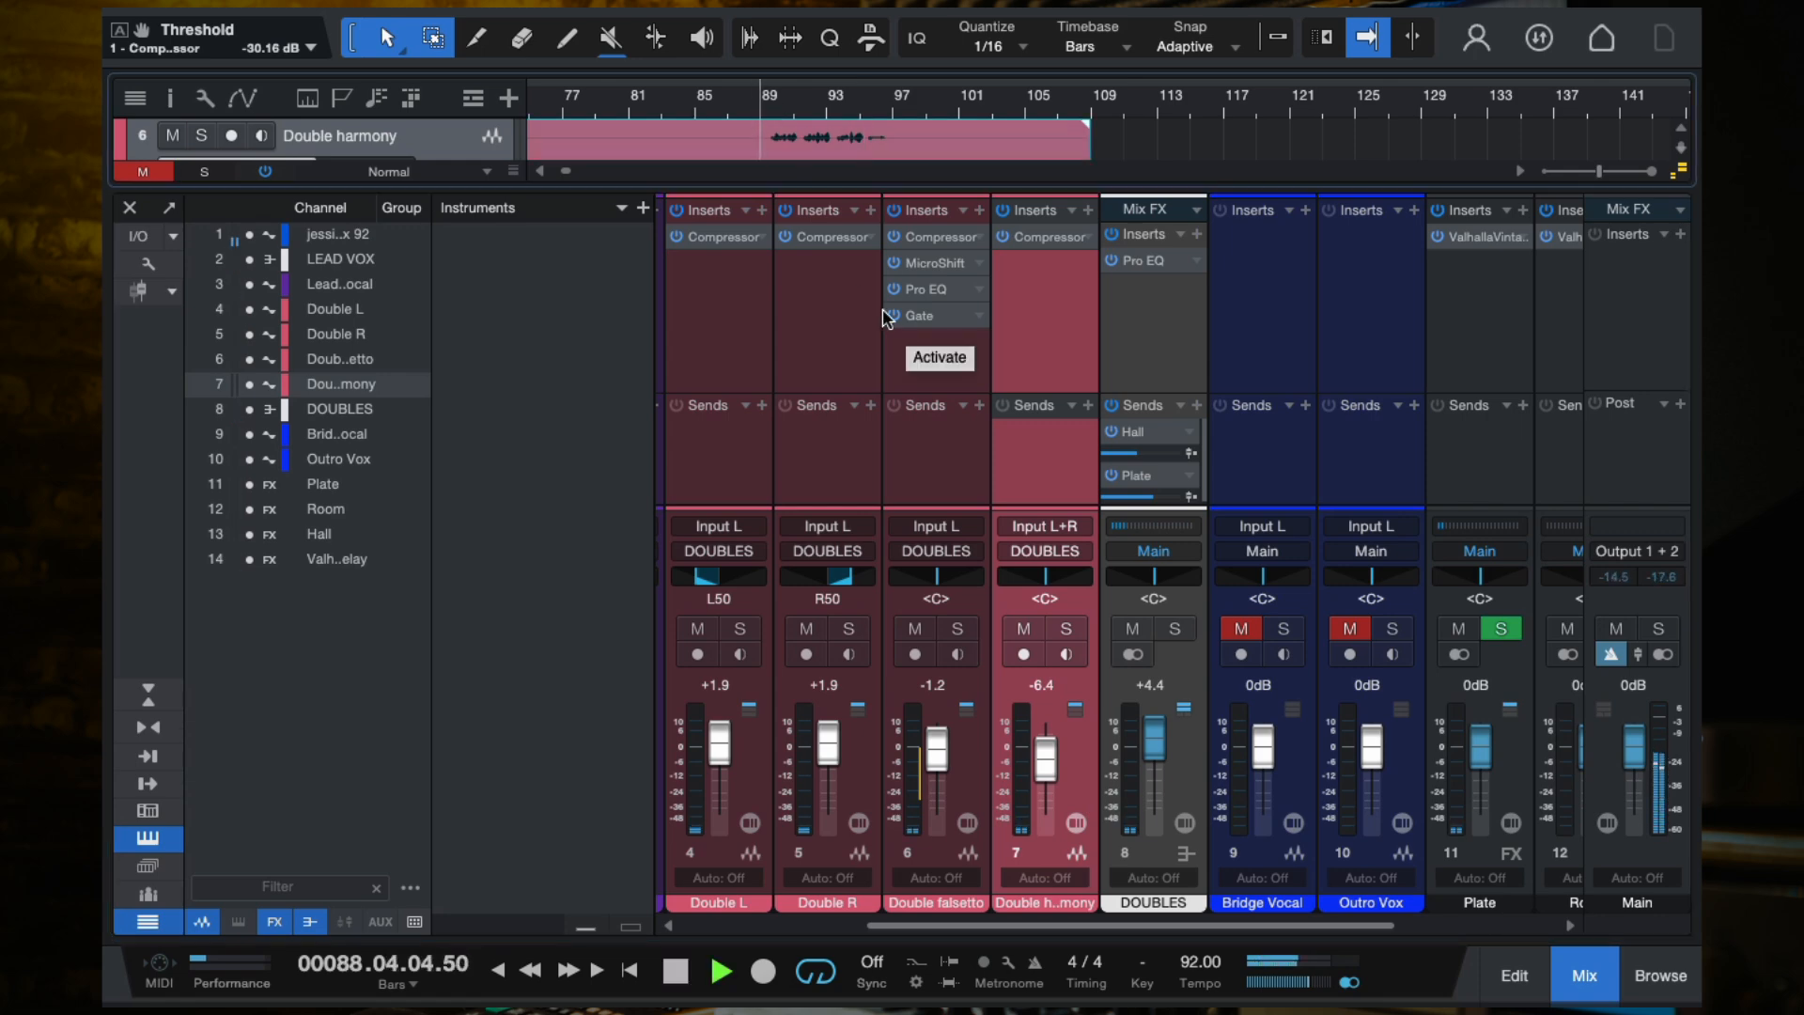
{"action": "left_click_drag", "start_coordinate": [1039, 766], "coordinate": [1039, 766]}
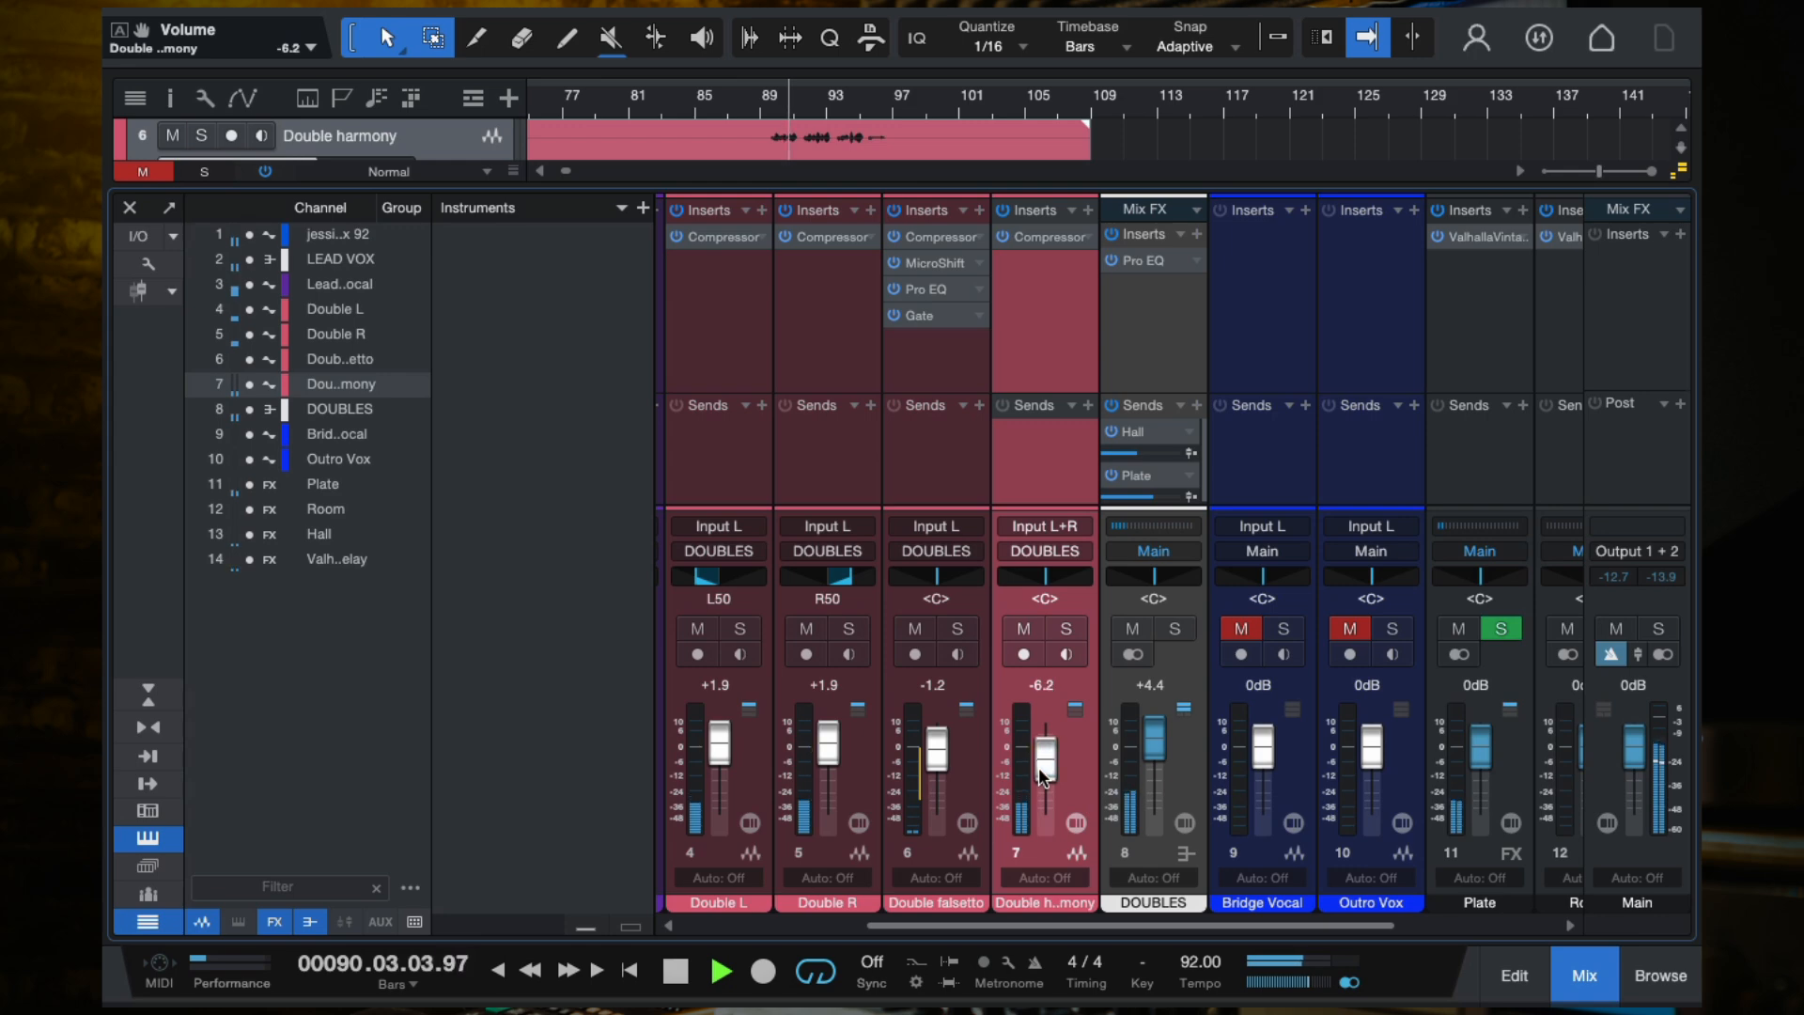
{"action": "key", "text": "space"}
Step: Try a ValhallaDelay send on Double harmony, audition it at send levels of +0.1 and -3.0 dB, and remove the send
{"action": "left_click", "coordinate": [1086, 407]}
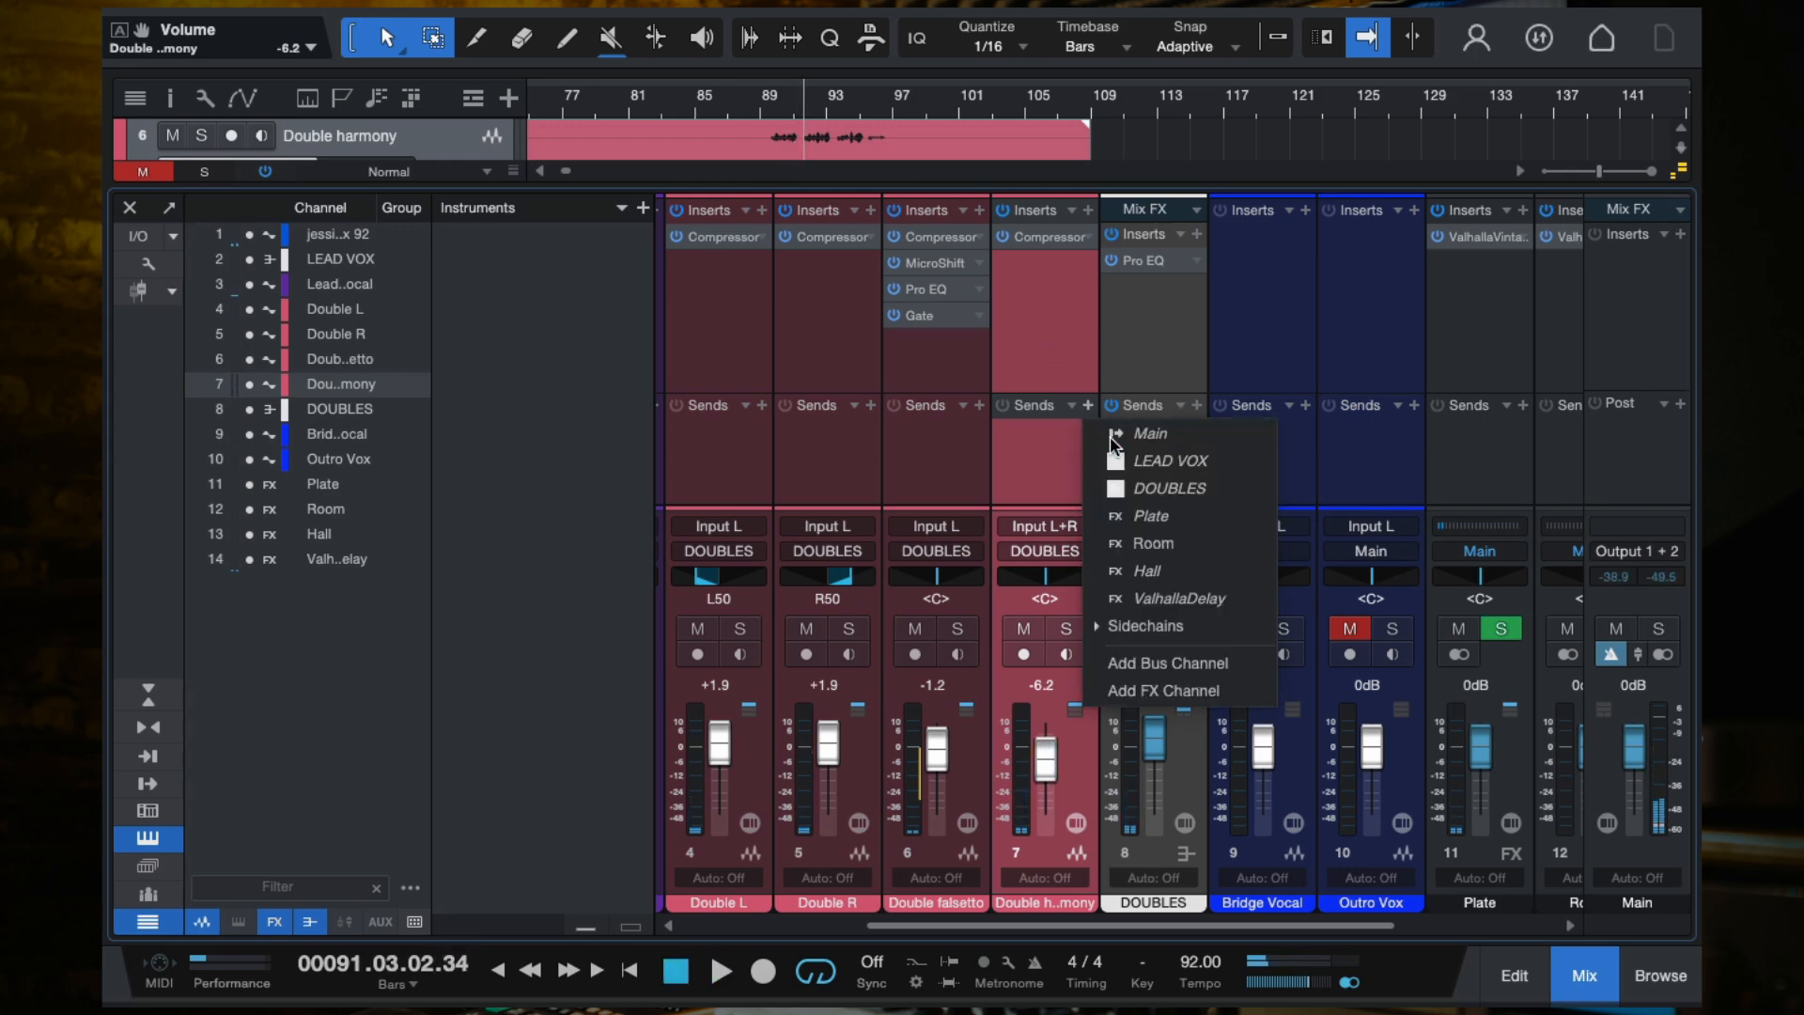
{"action": "left_click", "coordinate": [1174, 599]}
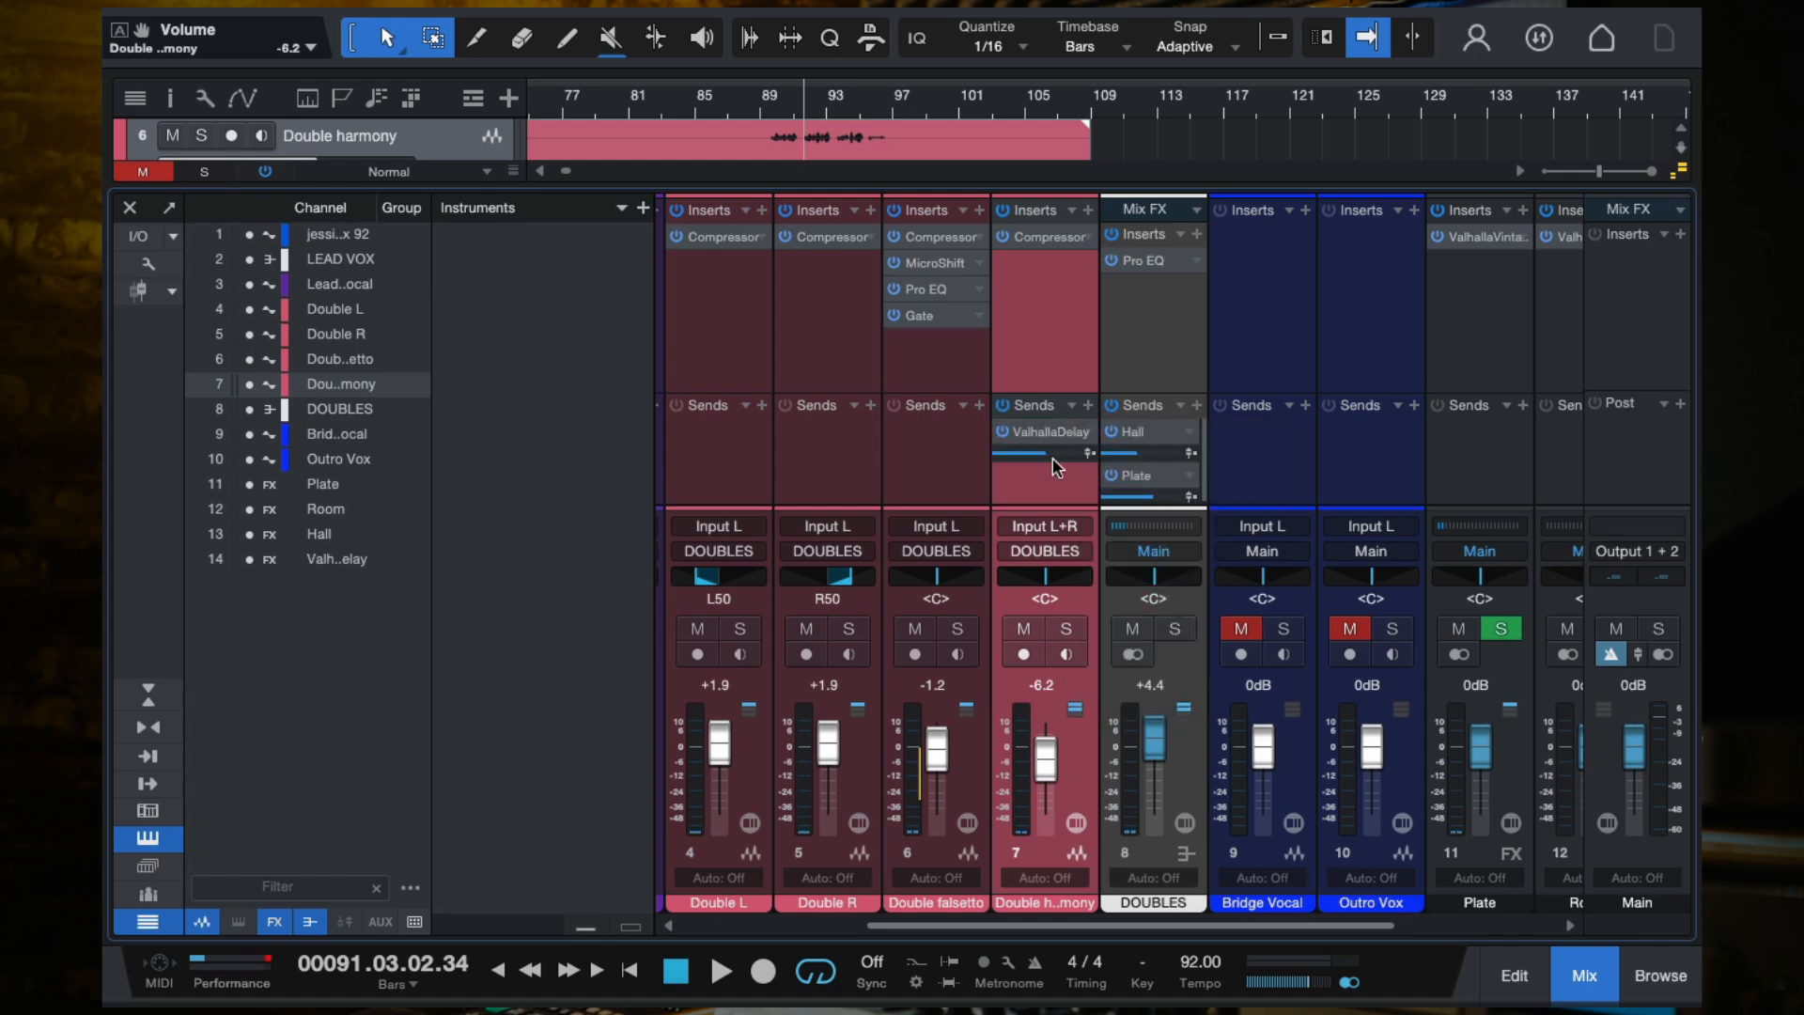
{"action": "mouse_move", "coordinate": [1053, 460]}
{"action": "key", "text": "space"}
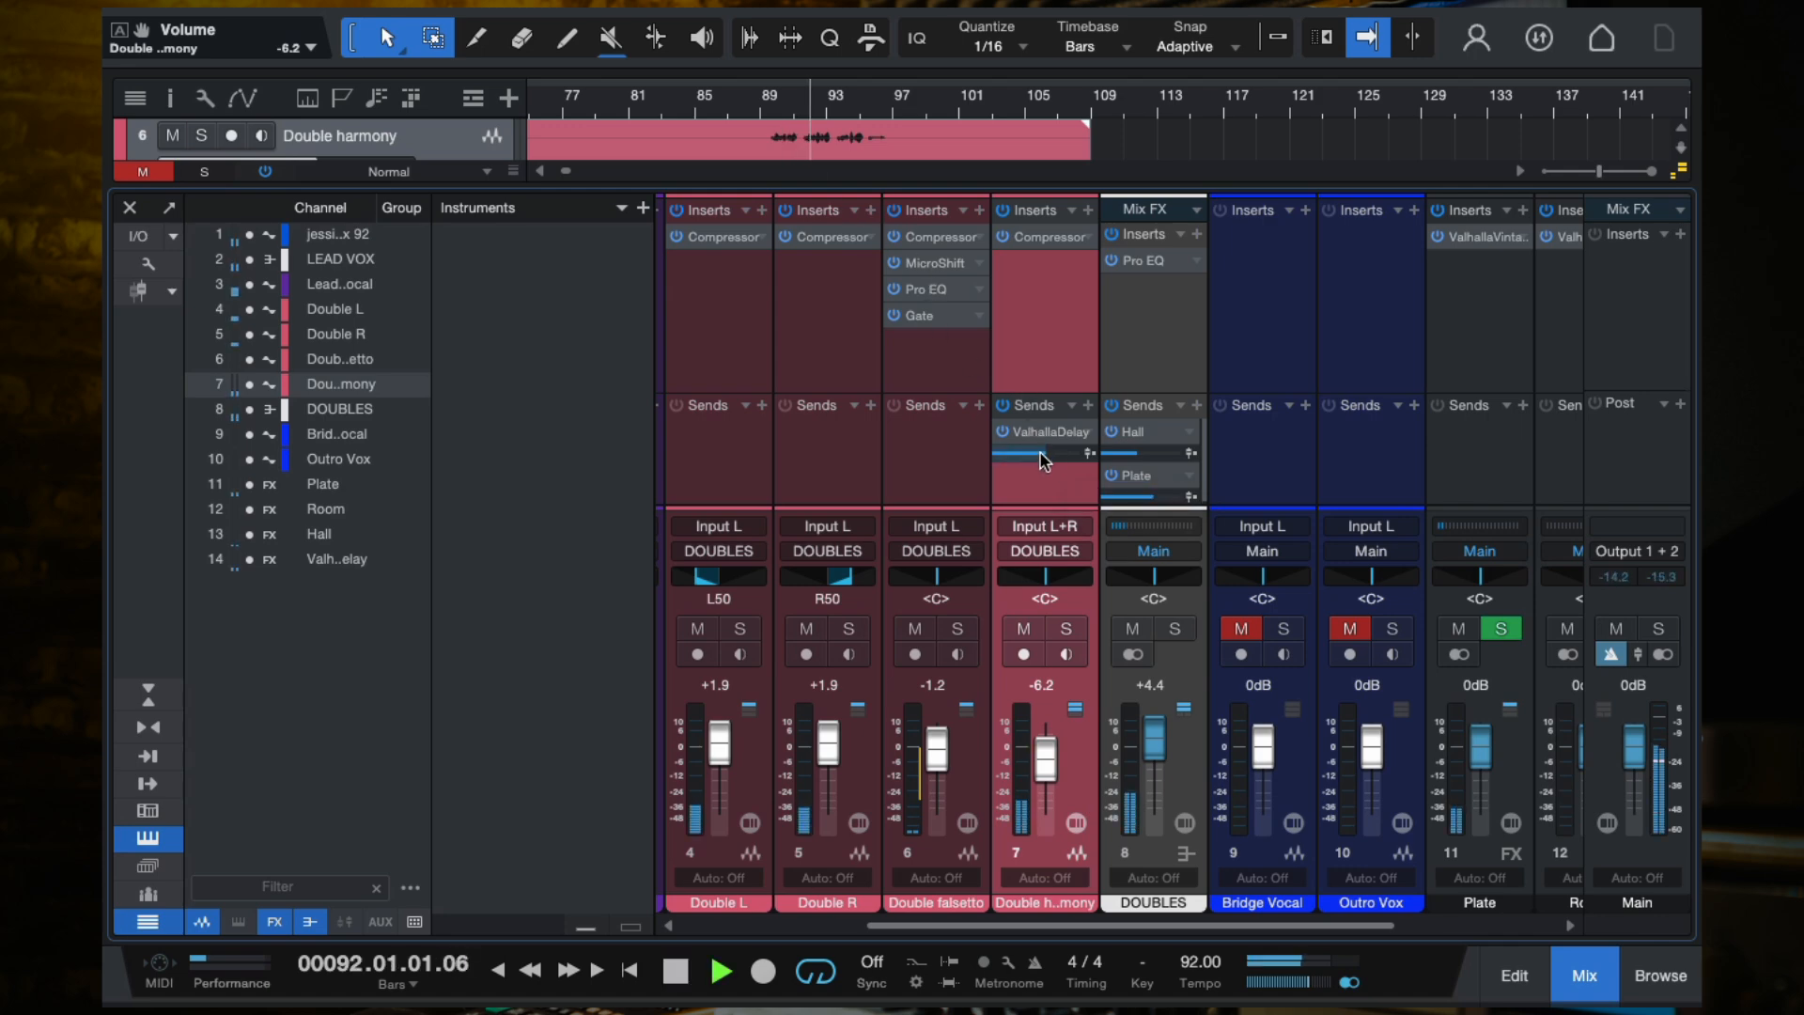
{"action": "mouse_move", "coordinate": [1039, 463]}
{"action": "left_mouse_down"}
{"action": "mouse_move", "coordinate": [1074, 464]}
{"action": "mouse_move", "coordinate": [1055, 455]}
{"action": "left_mouse_up"}
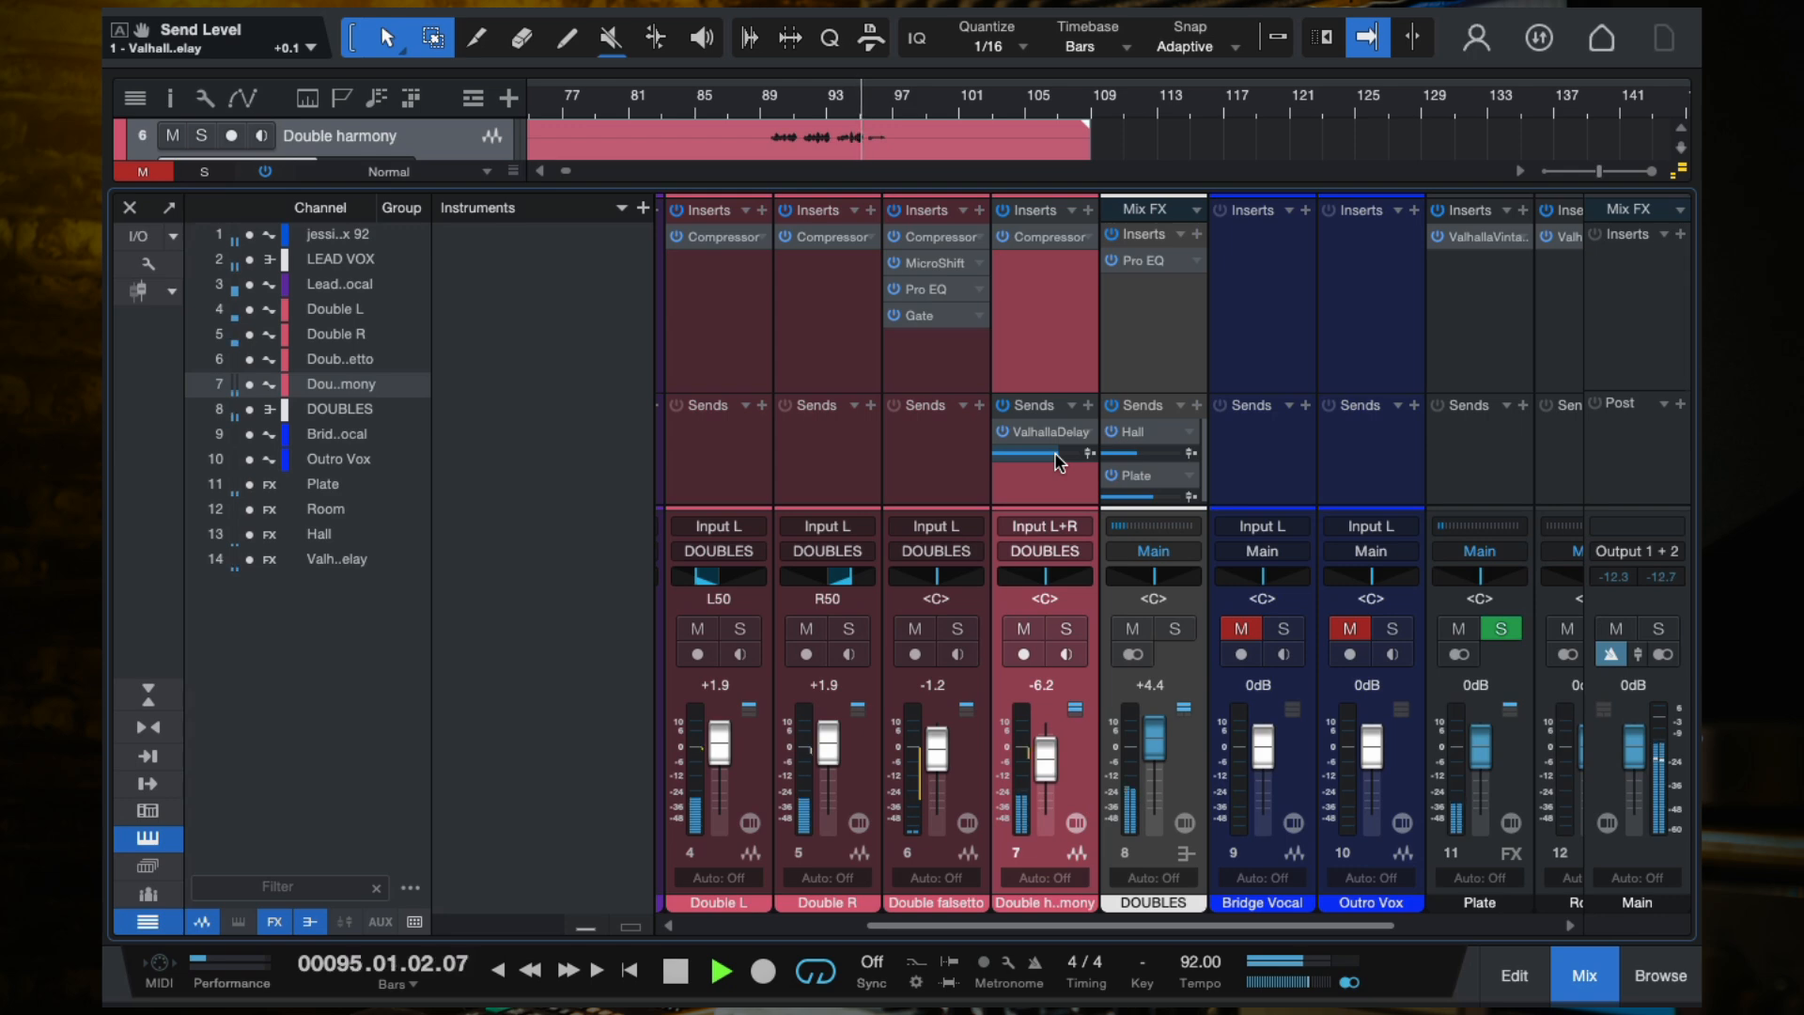
{"action": "left_click_drag", "start_coordinate": [1055, 453], "coordinate": [1048, 453]}
{"action": "key", "text": "space"}
{"action": "left_click", "coordinate": [1087, 432]}
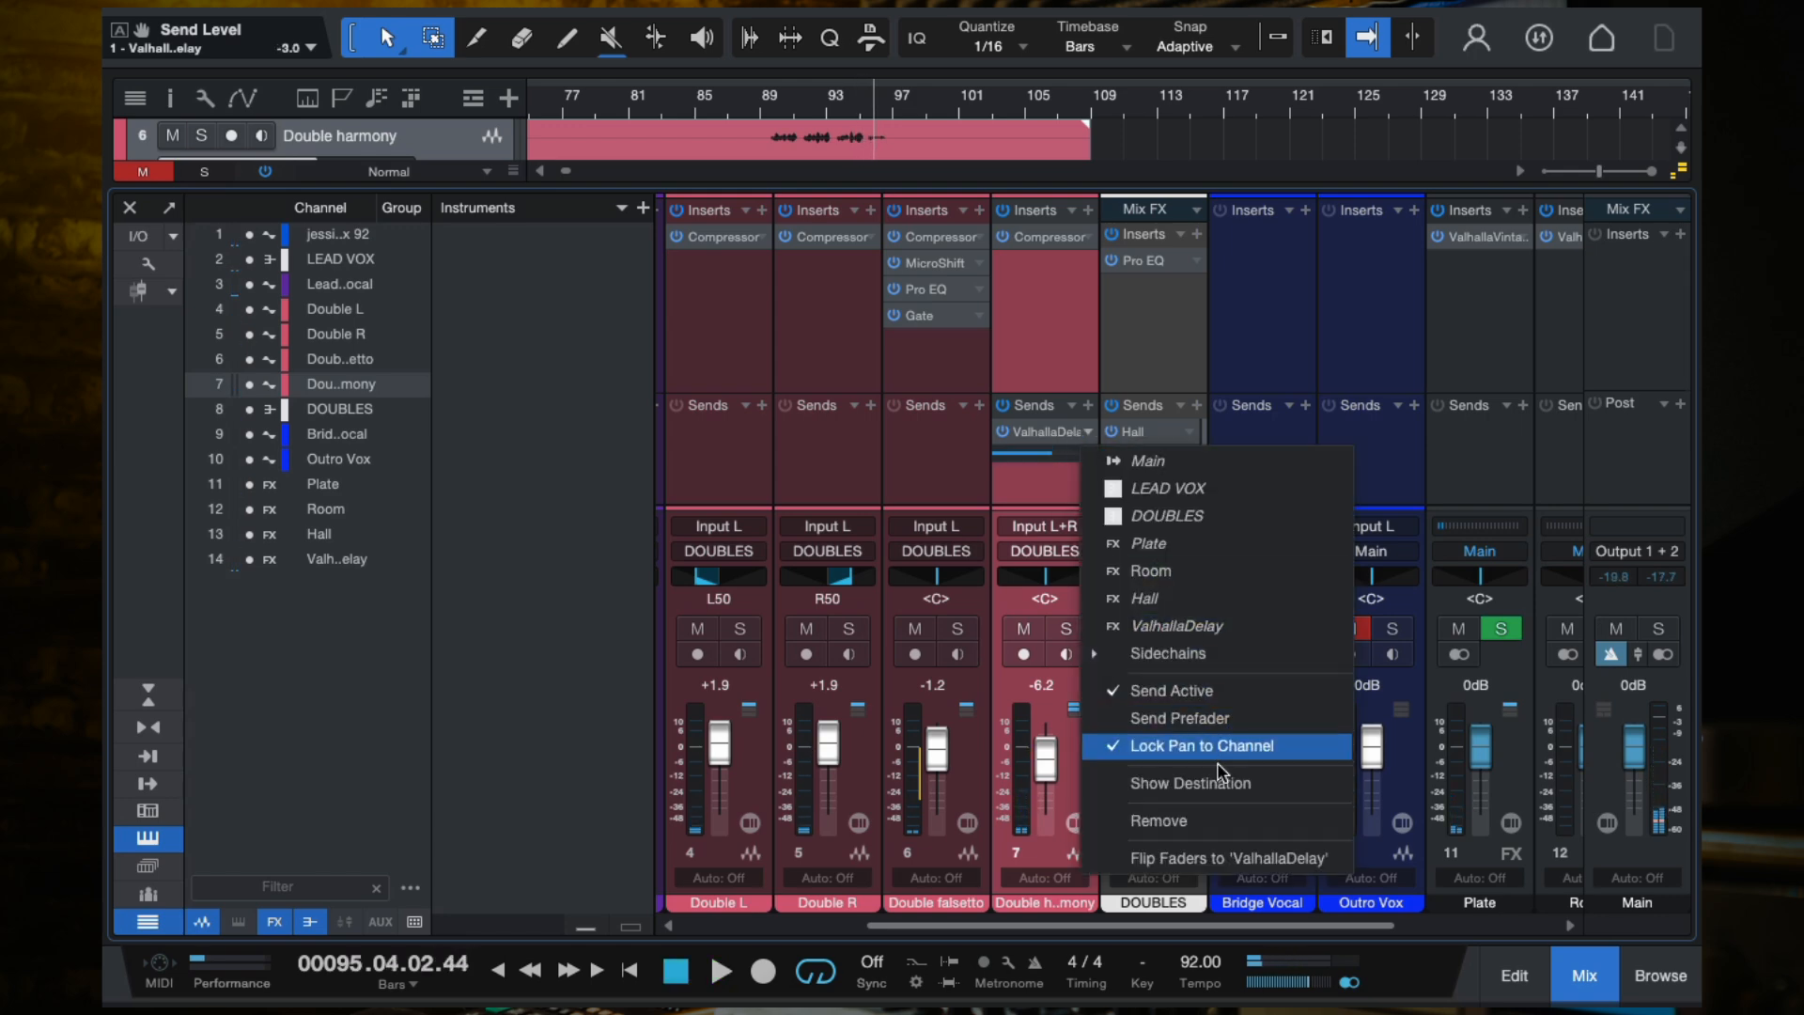
{"action": "left_click", "coordinate": [1142, 839]}
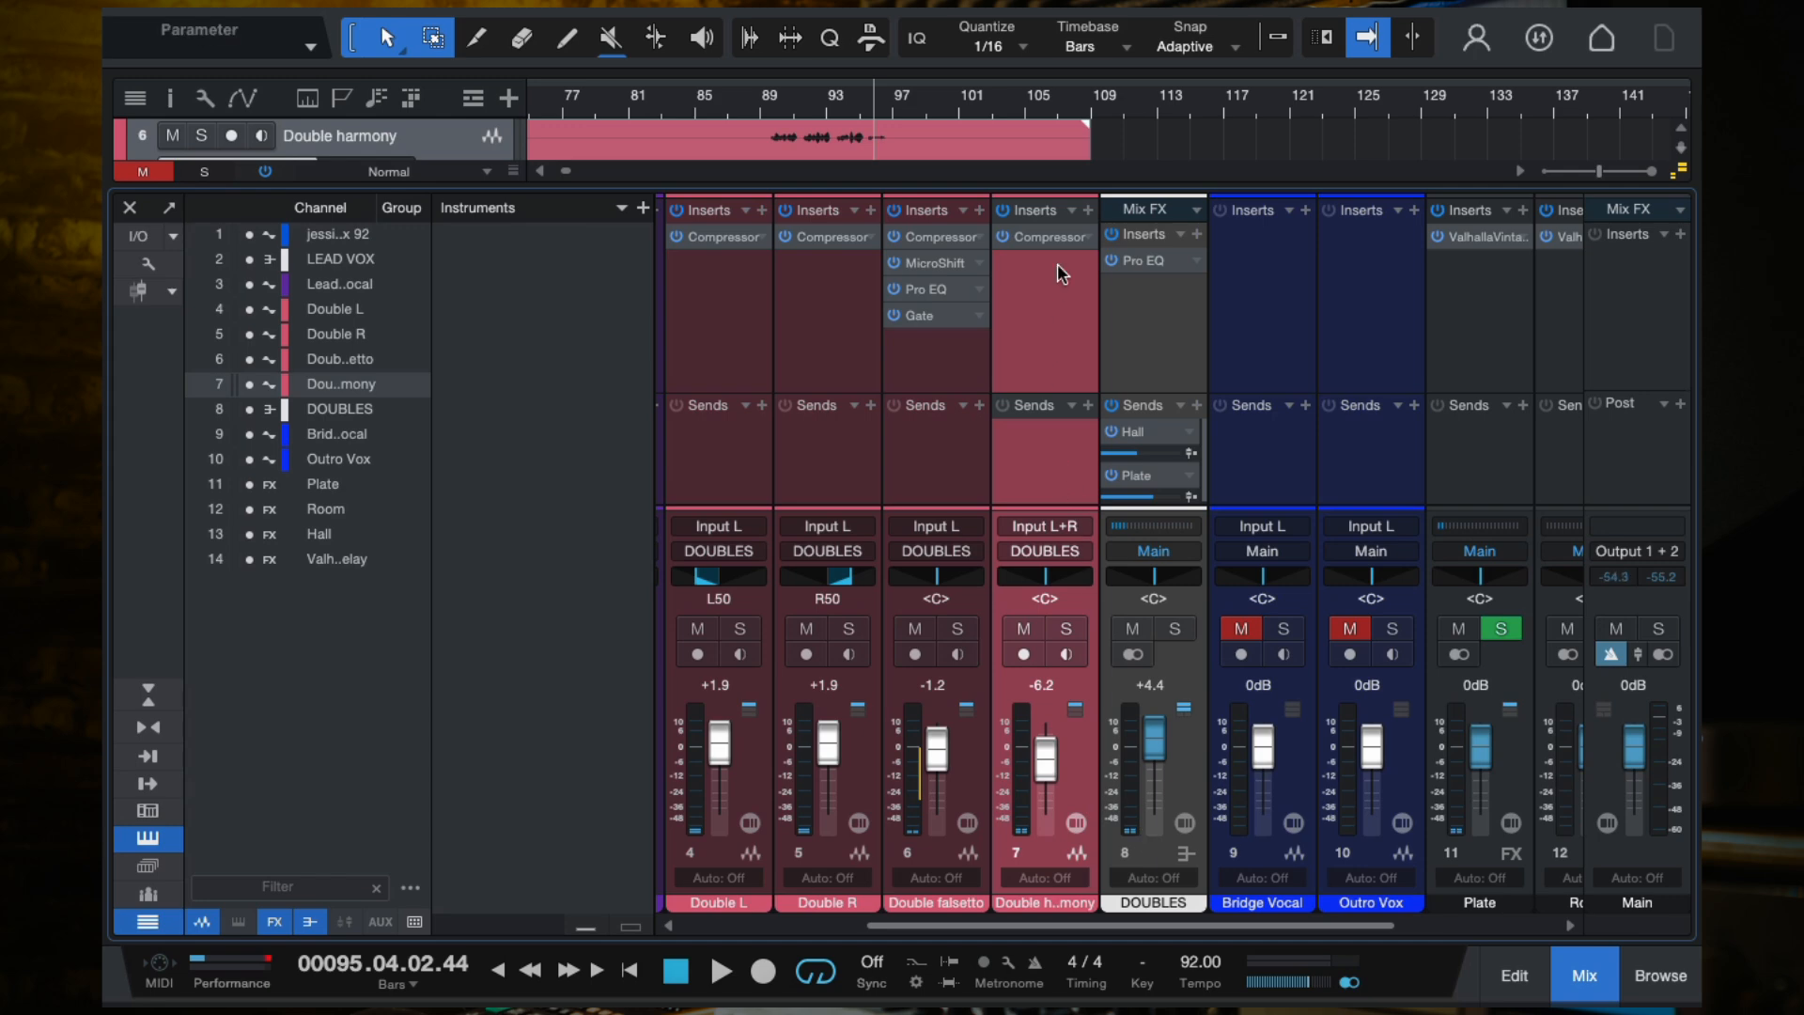
Step: Insert the ValhallaDelay plug-in directly on the Double harmony channel after its Compressor
{"action": "left_click", "coordinate": [1087, 211]}
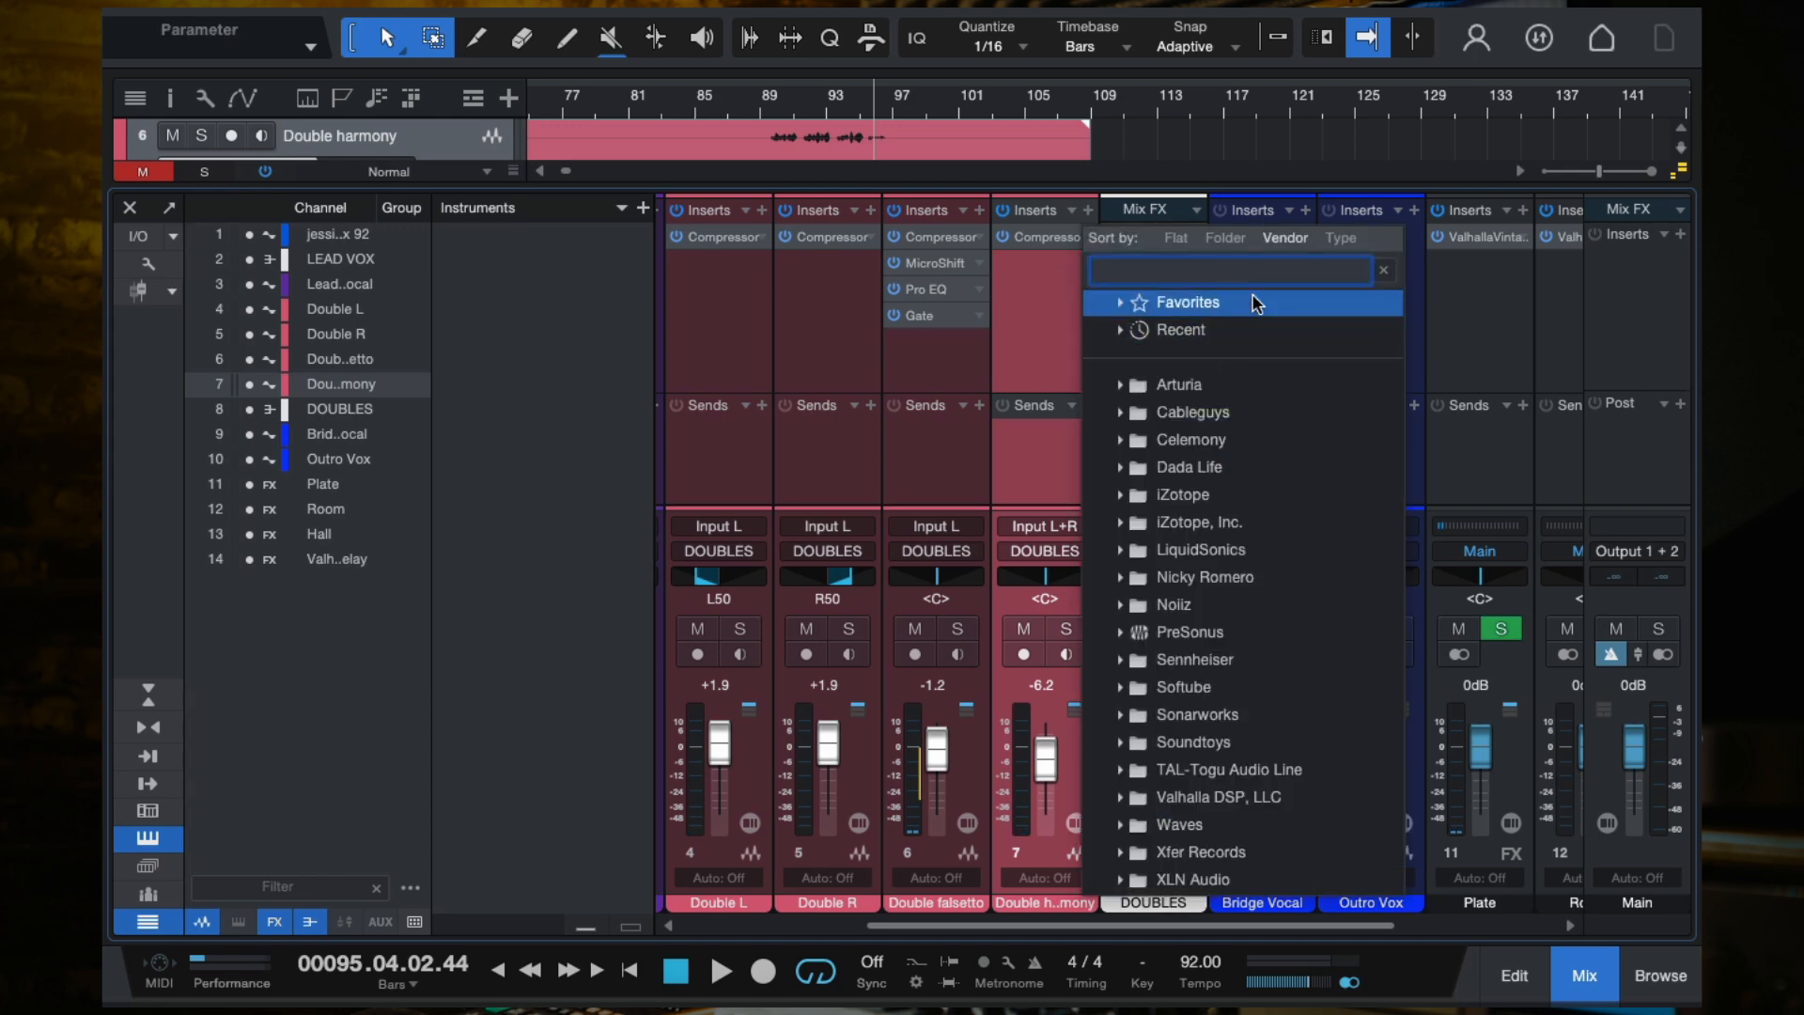
{"action": "type", "text": "valha"}
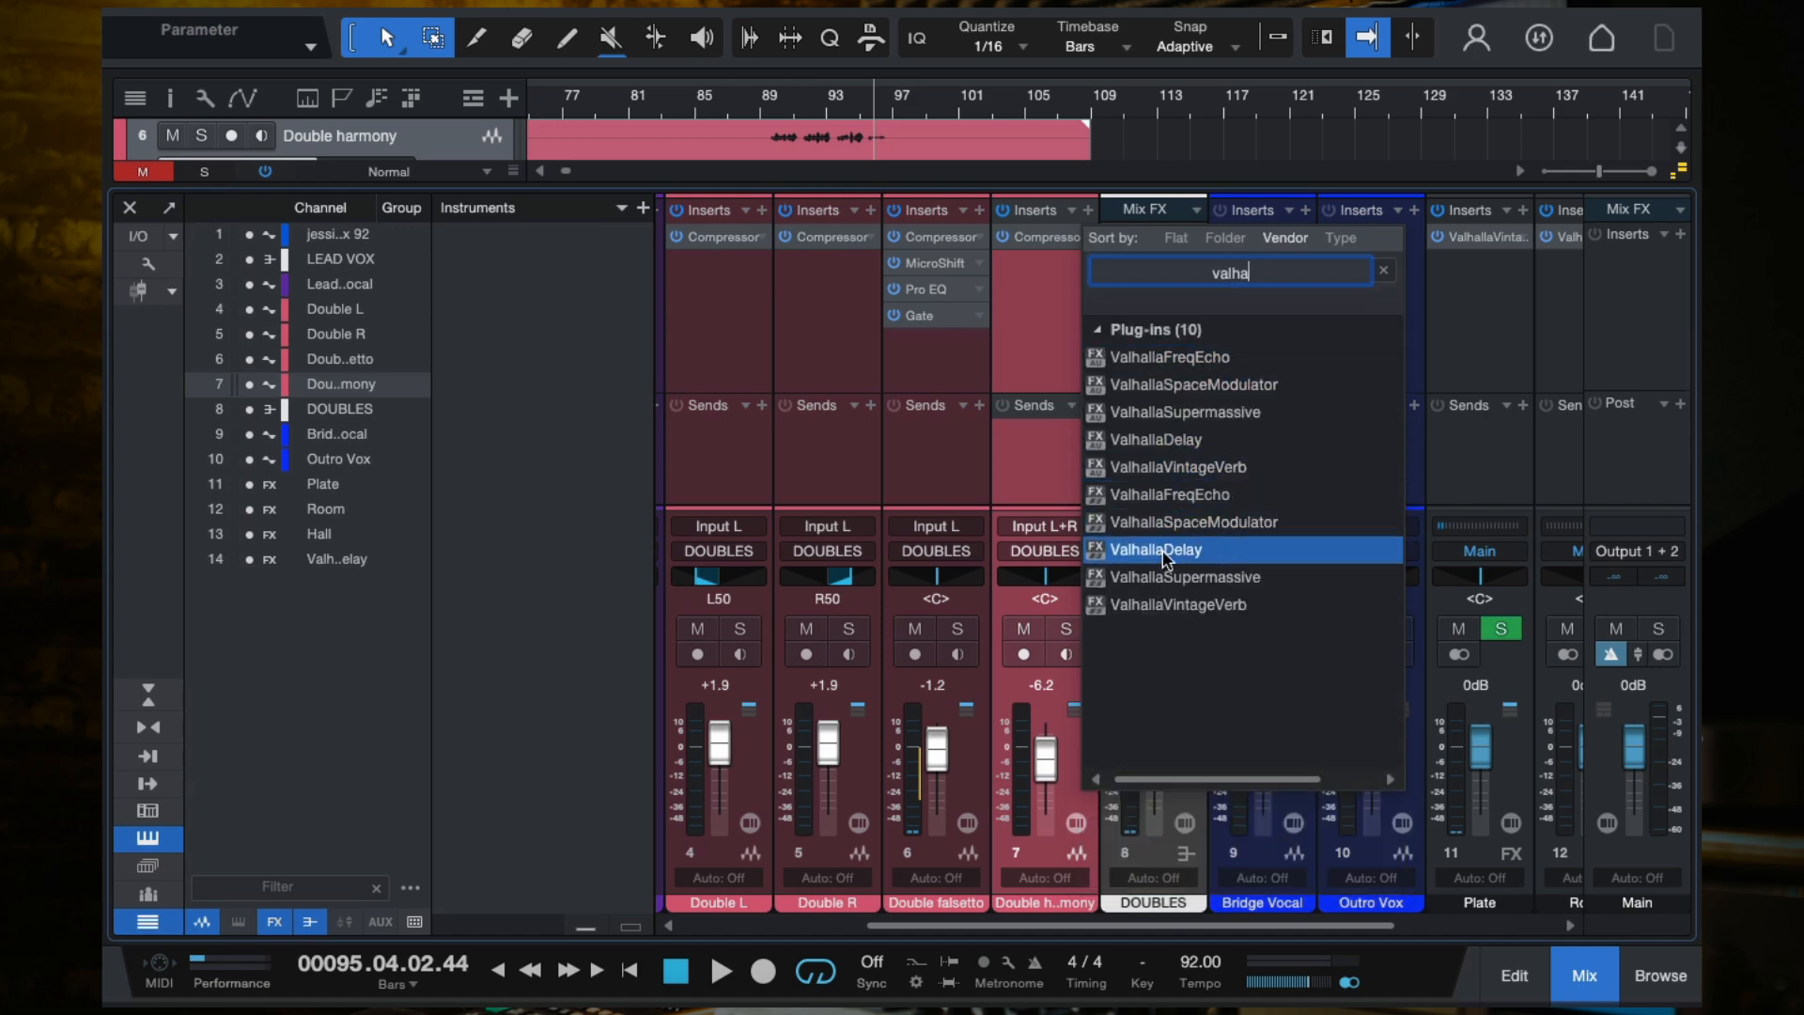
{"action": "left_click", "coordinate": [1168, 441]}
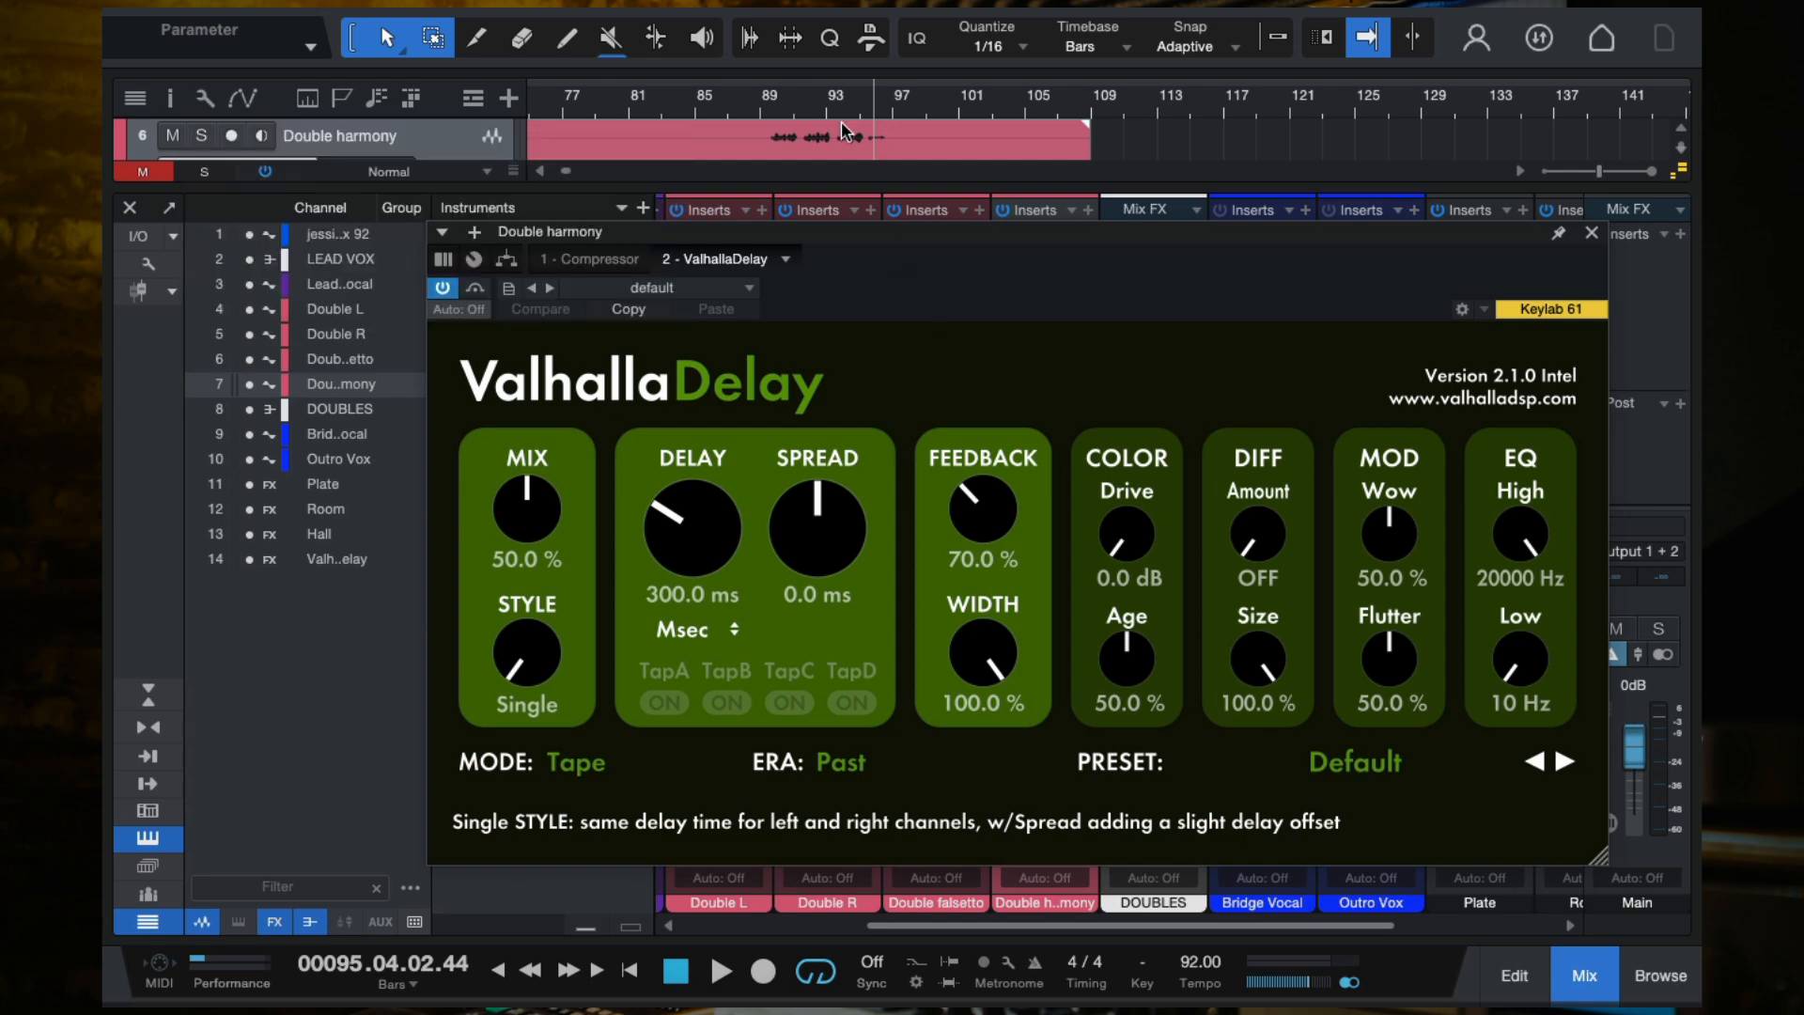
Step: Play the song from bar 89 and set the loop range from bar 89 to about bar 96
{"action": "left_click", "coordinate": [776, 102]}
{"action": "key", "text": "space"}
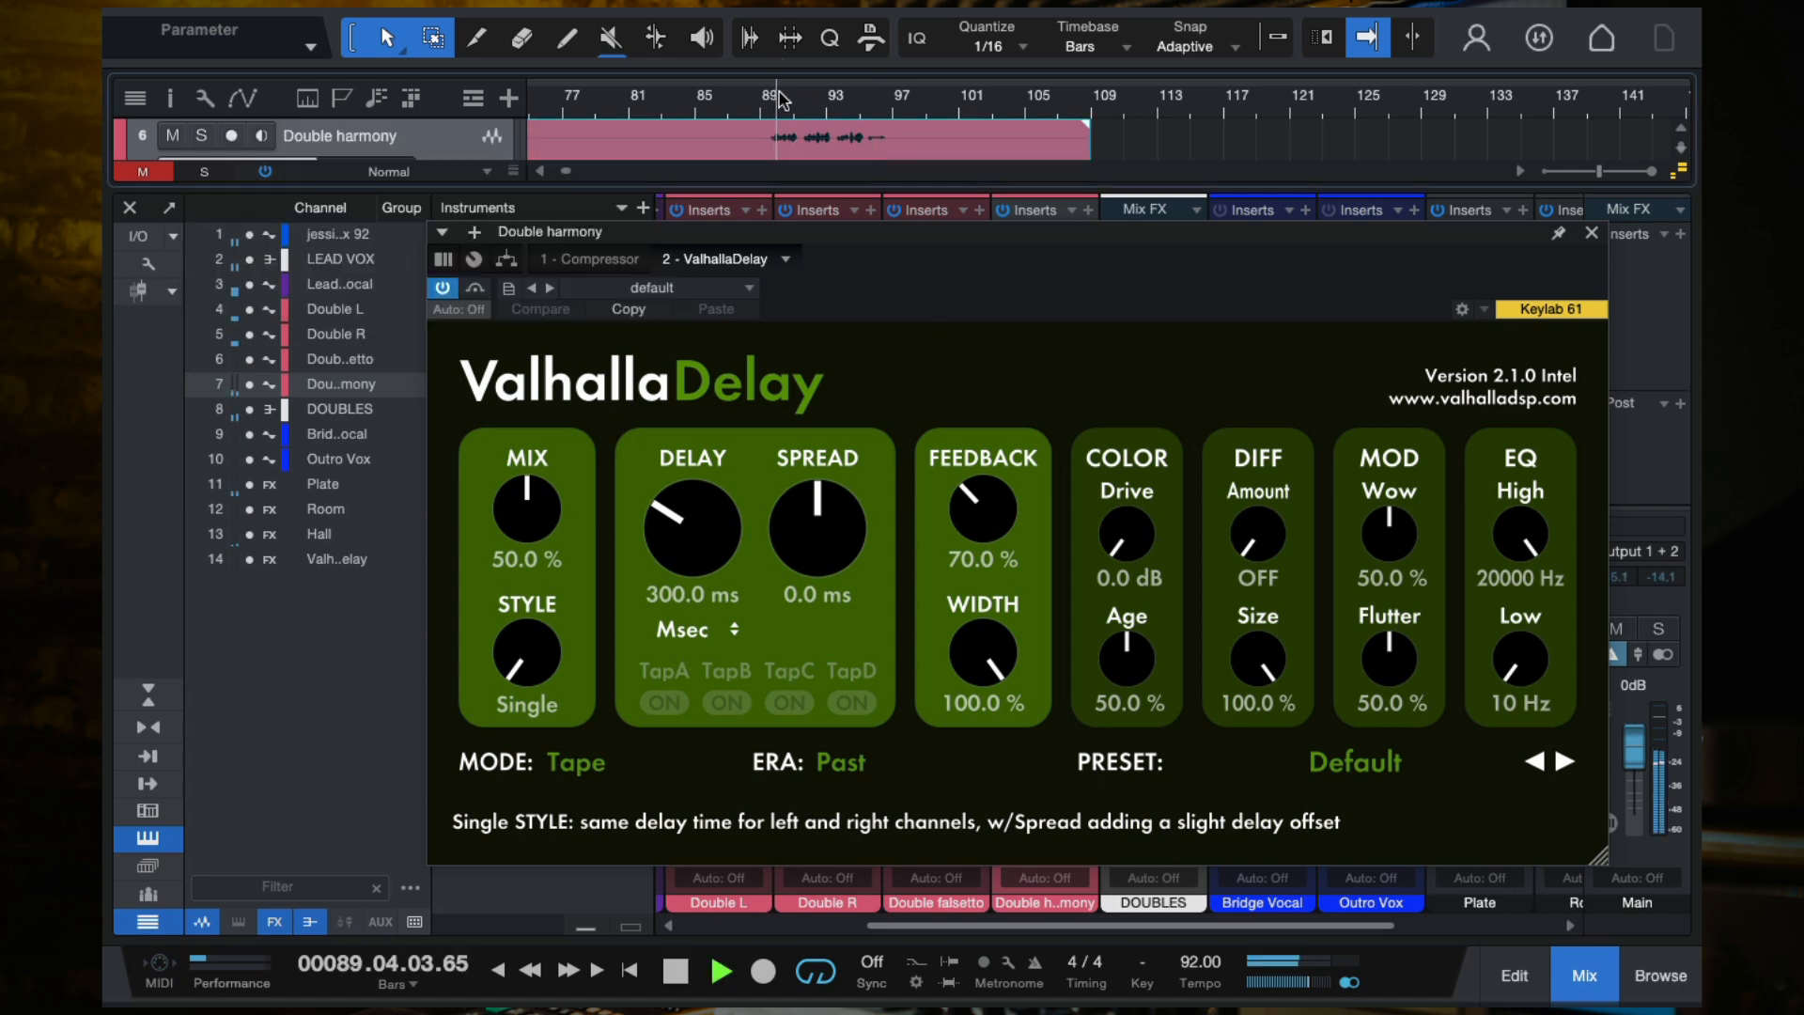
{"action": "left_click_drag", "start_coordinate": [777, 81], "coordinate": [888, 82]}
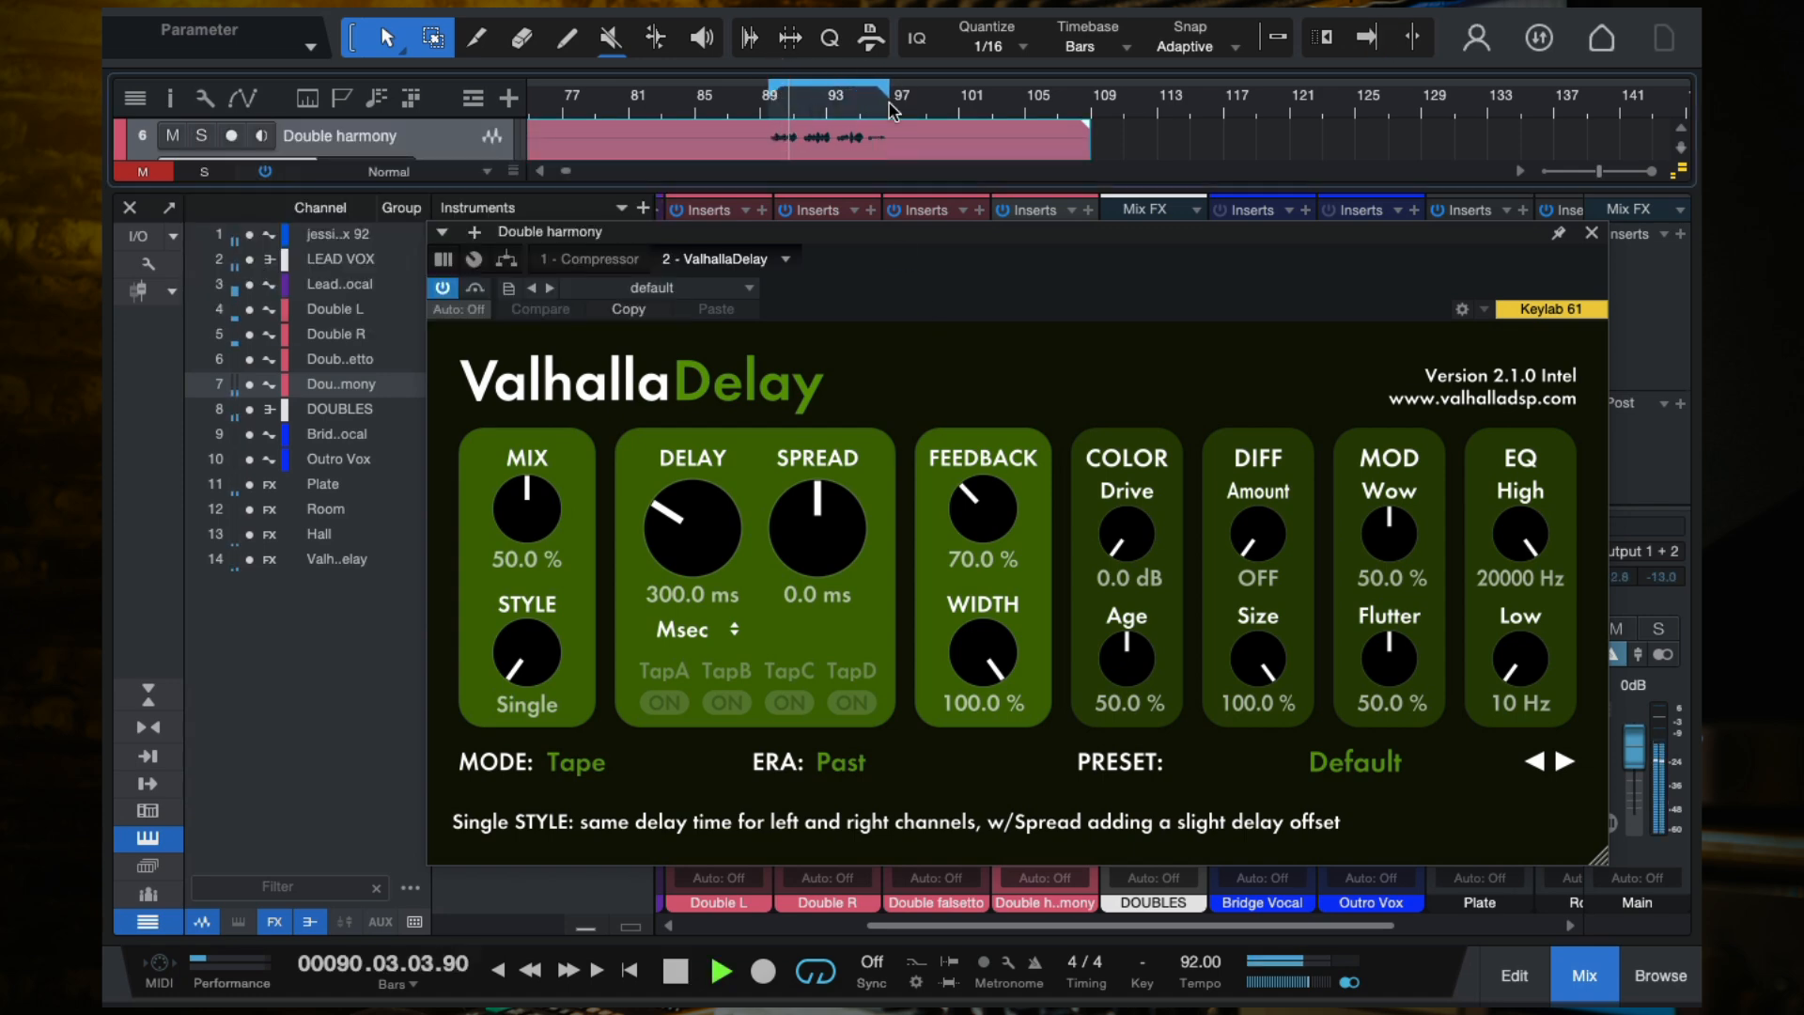
{"action": "left_click_drag", "start_coordinate": [1088, 244], "coordinate": [995, 151]}
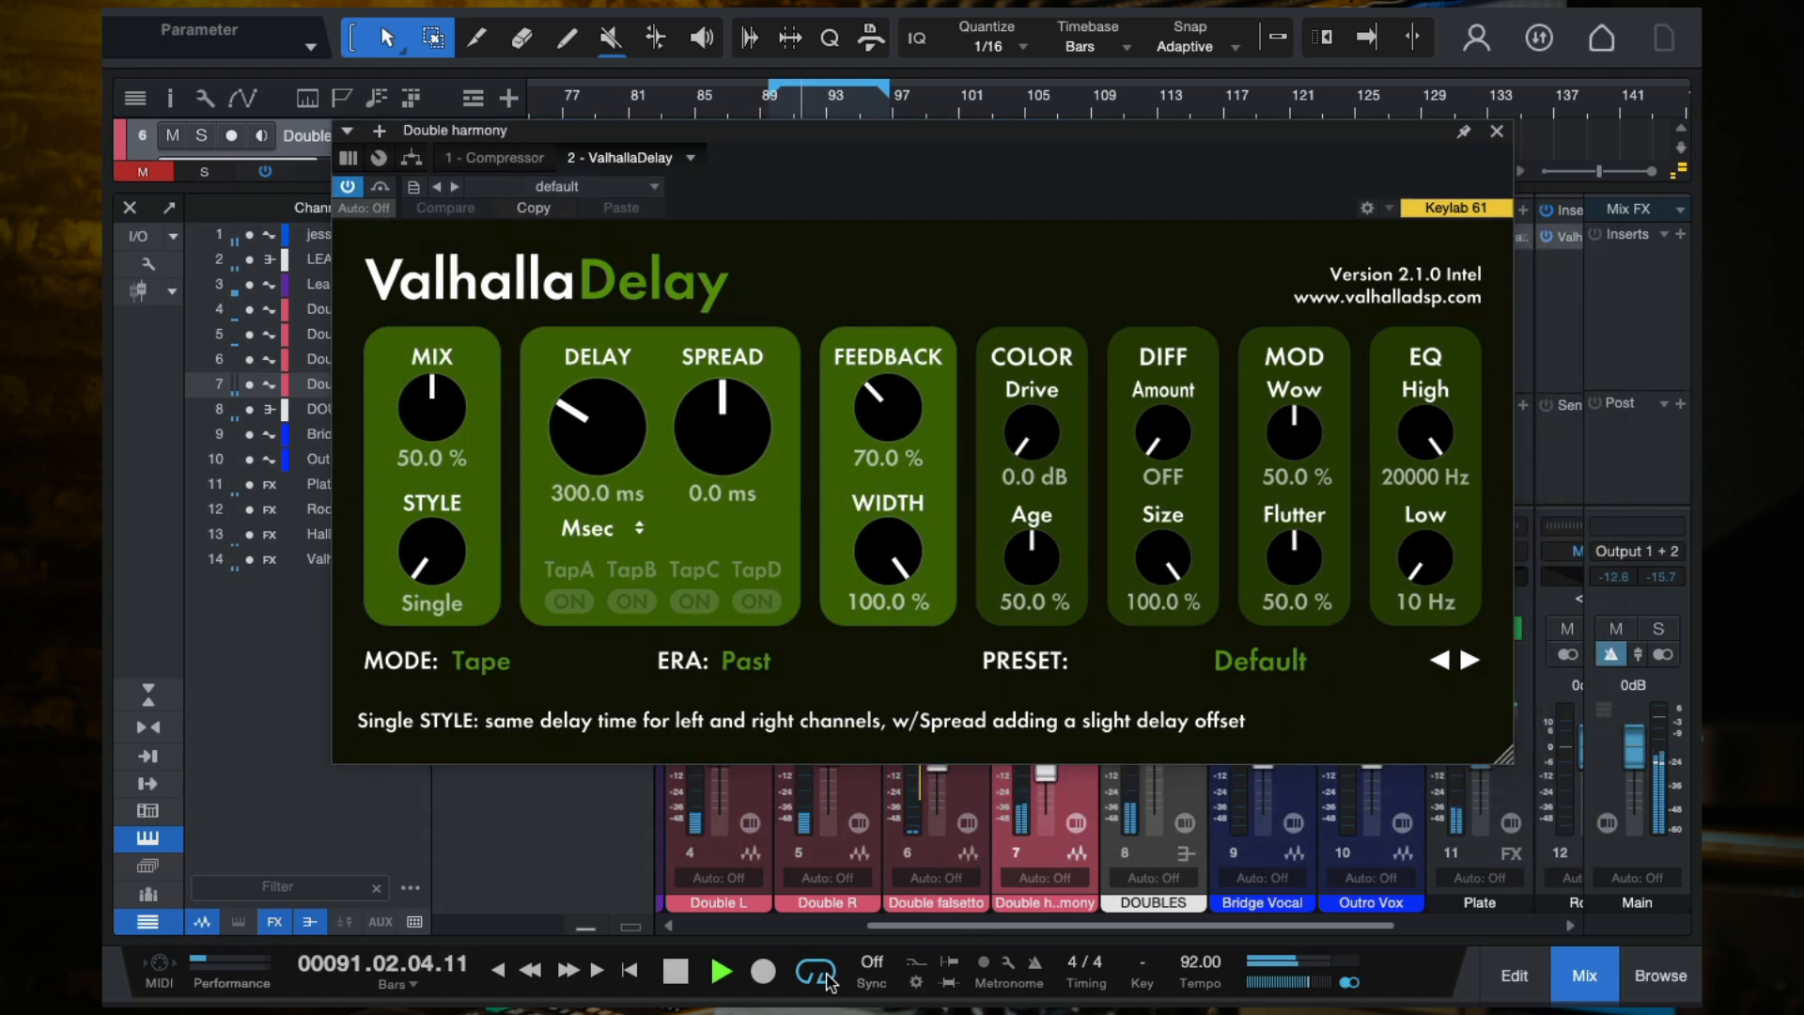
Step: Audition the ValhallaDelay dotted echo presets DIGITAL-Dotted 8th-Note Gutiar and PITCH-Dotted8thDetuned on the Double harmony channel
{"action": "left_click", "coordinate": [1236, 674]}
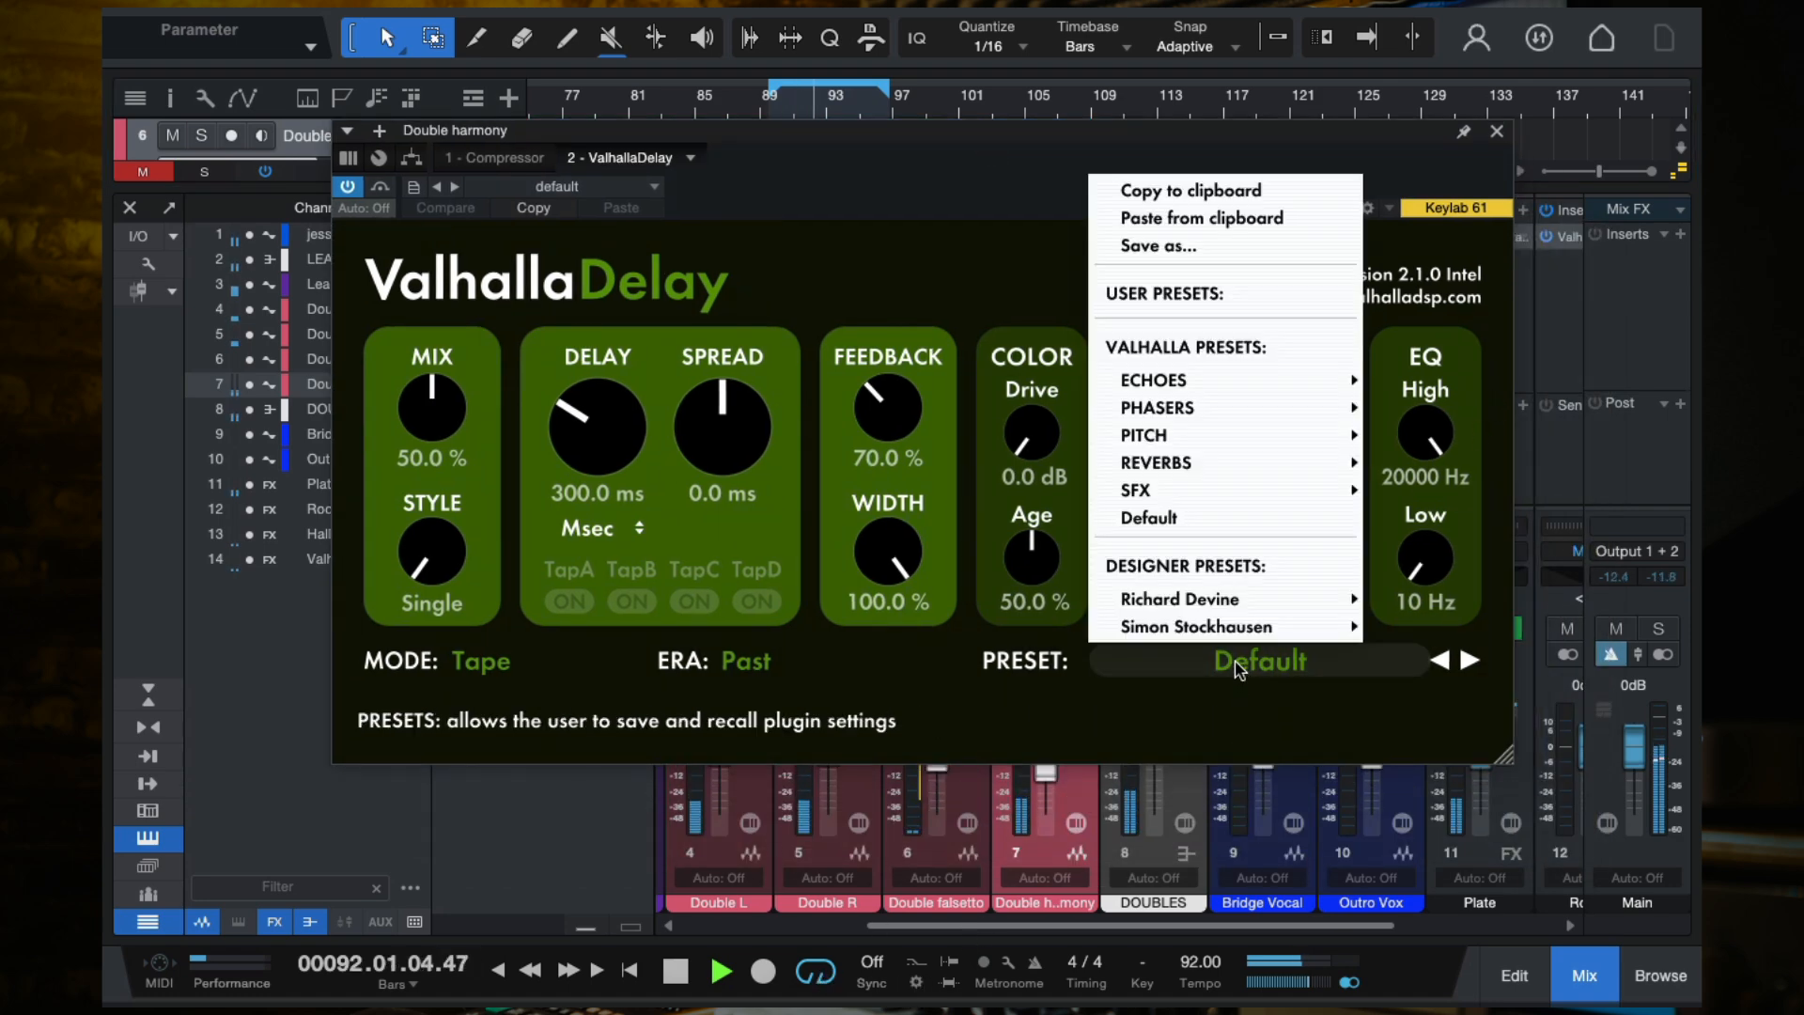
{"action": "mouse_move", "coordinate": [1268, 378]}
{"action": "mouse_move", "coordinate": [1447, 411]}
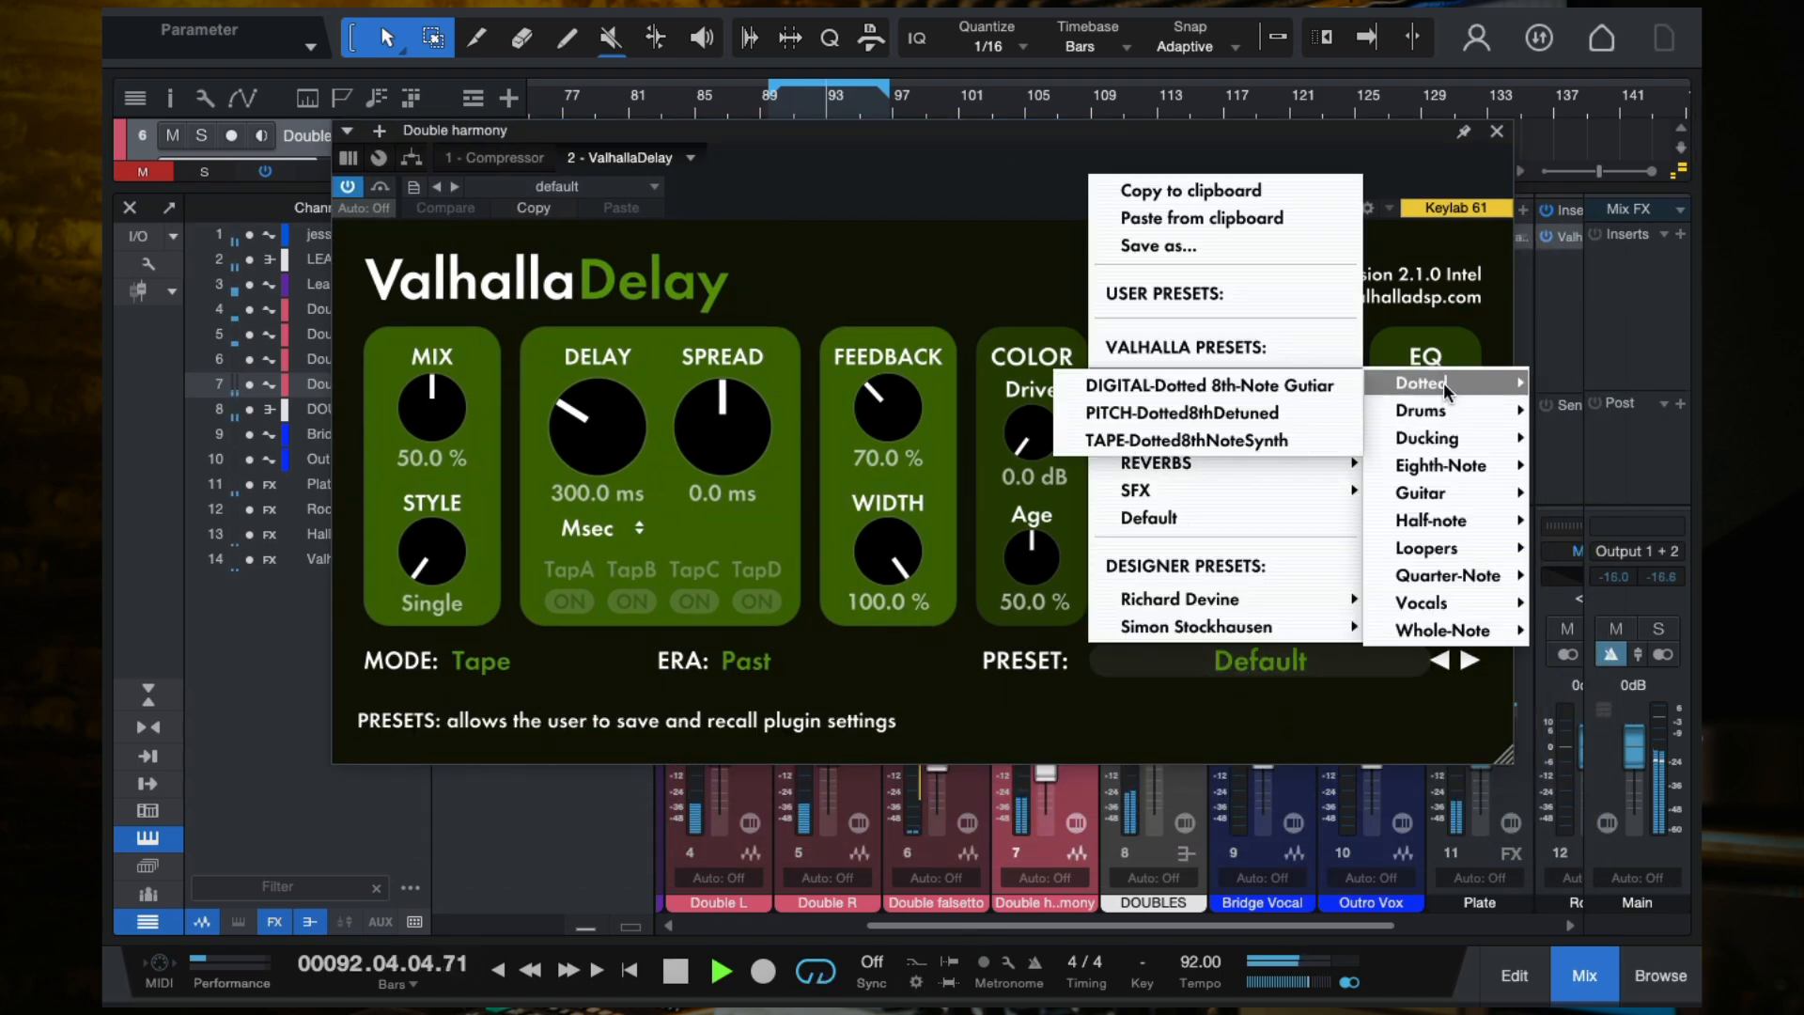
{"action": "left_click", "coordinate": [1219, 380]}
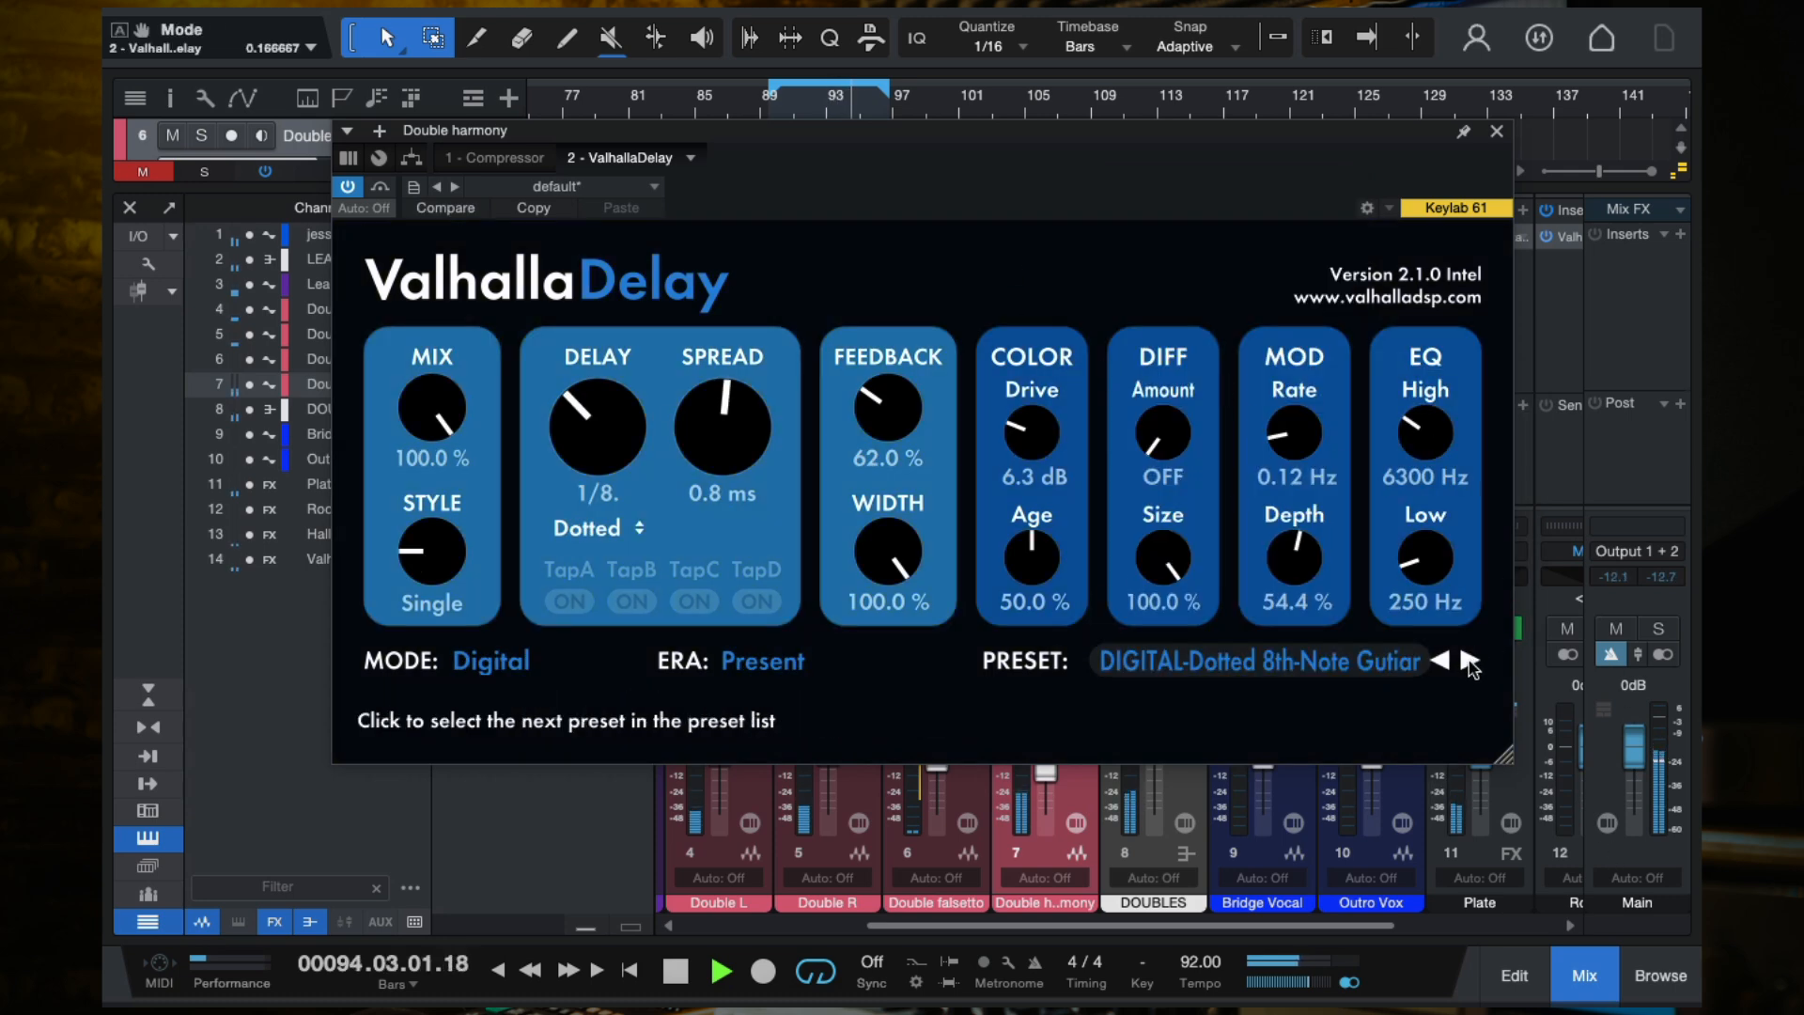
{"action": "left_click", "coordinate": [1468, 663]}
Step: Audition the eighth-note echo presets DIGITAL-Eighth-note Delay, DIGITAL-Mono 8th-note Vocal Del and LoFi-A Little Edgy
{"action": "left_click", "coordinate": [1249, 664]}
{"action": "mouse_move", "coordinate": [1276, 405]}
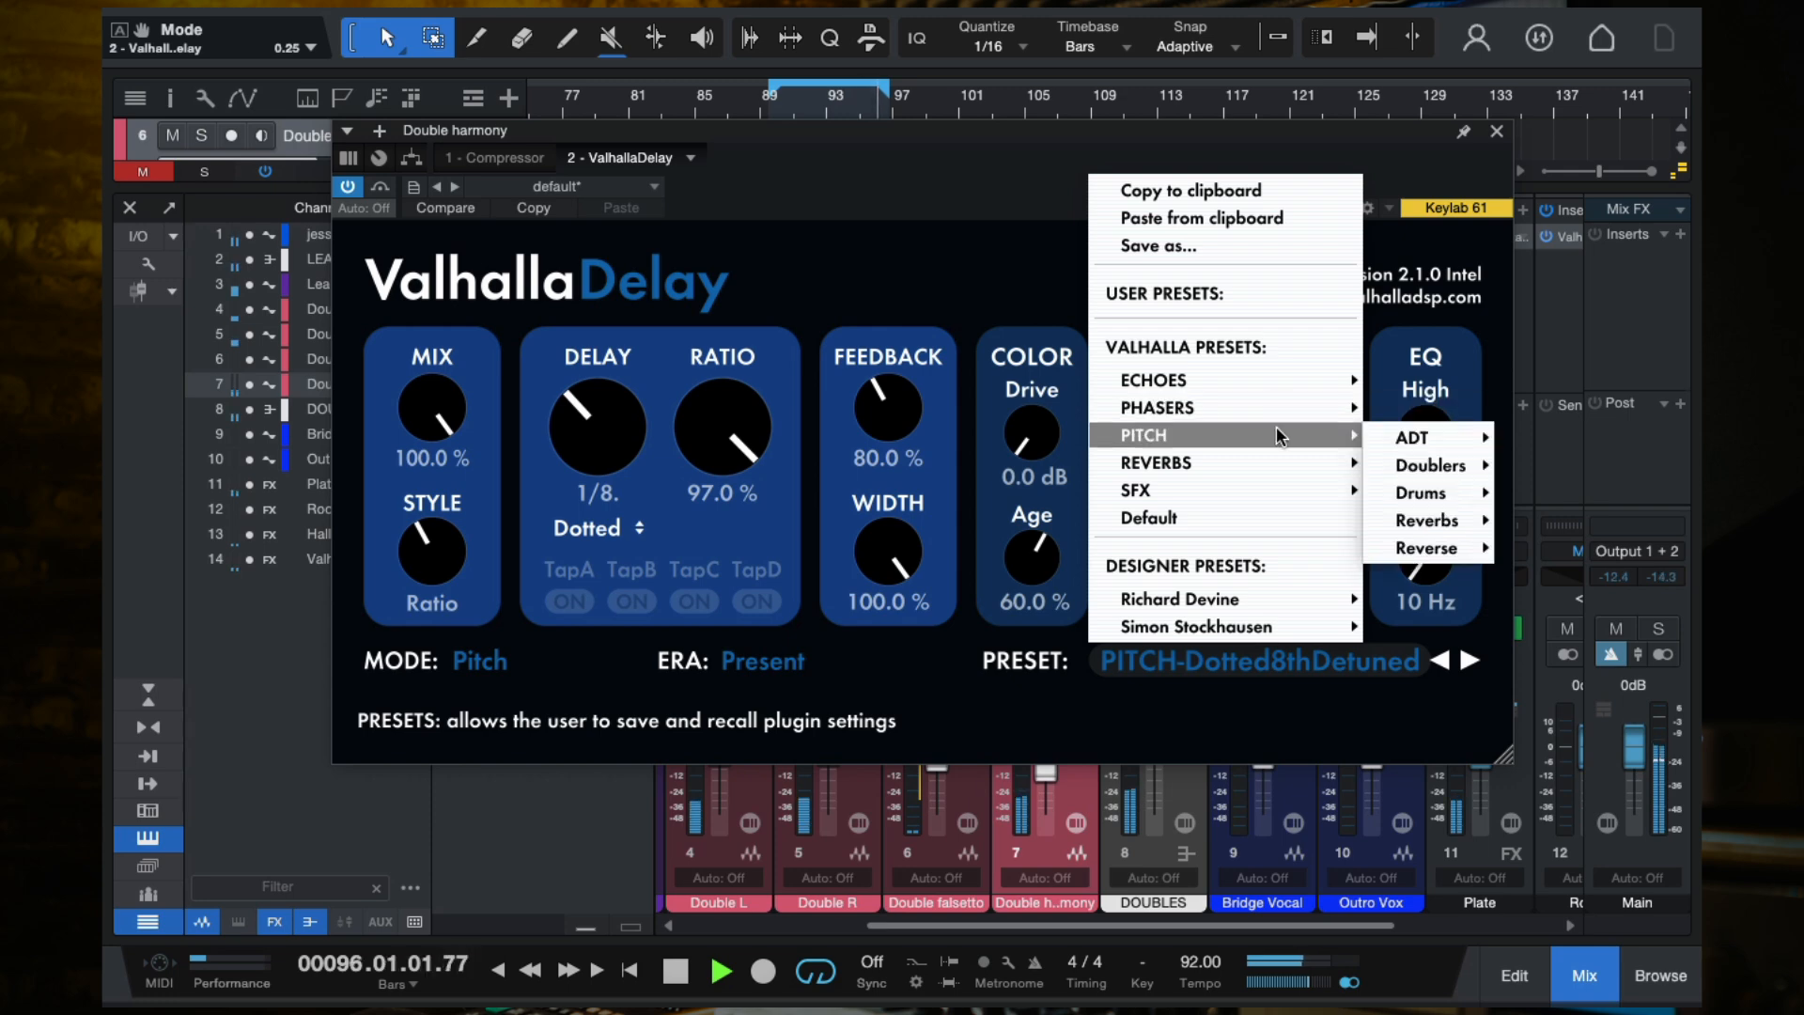
{"action": "mouse_move", "coordinate": [1276, 457]}
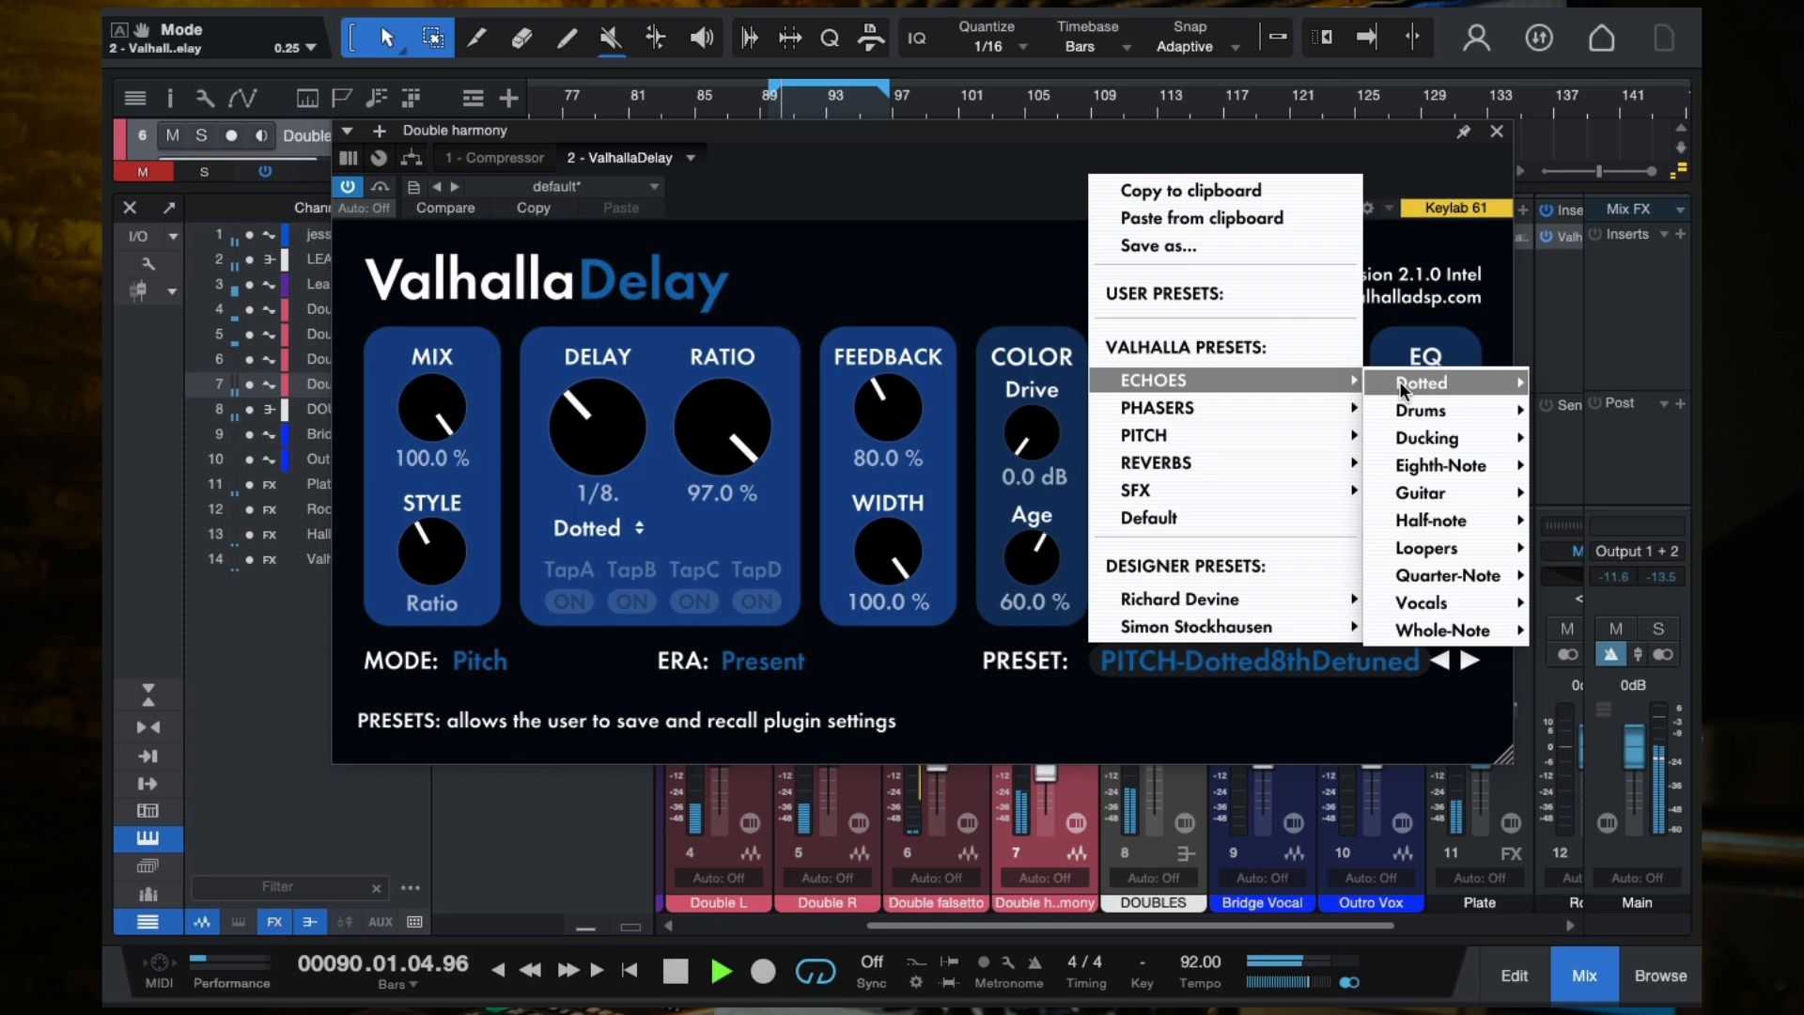
{"action": "mouse_move", "coordinate": [1432, 465]}
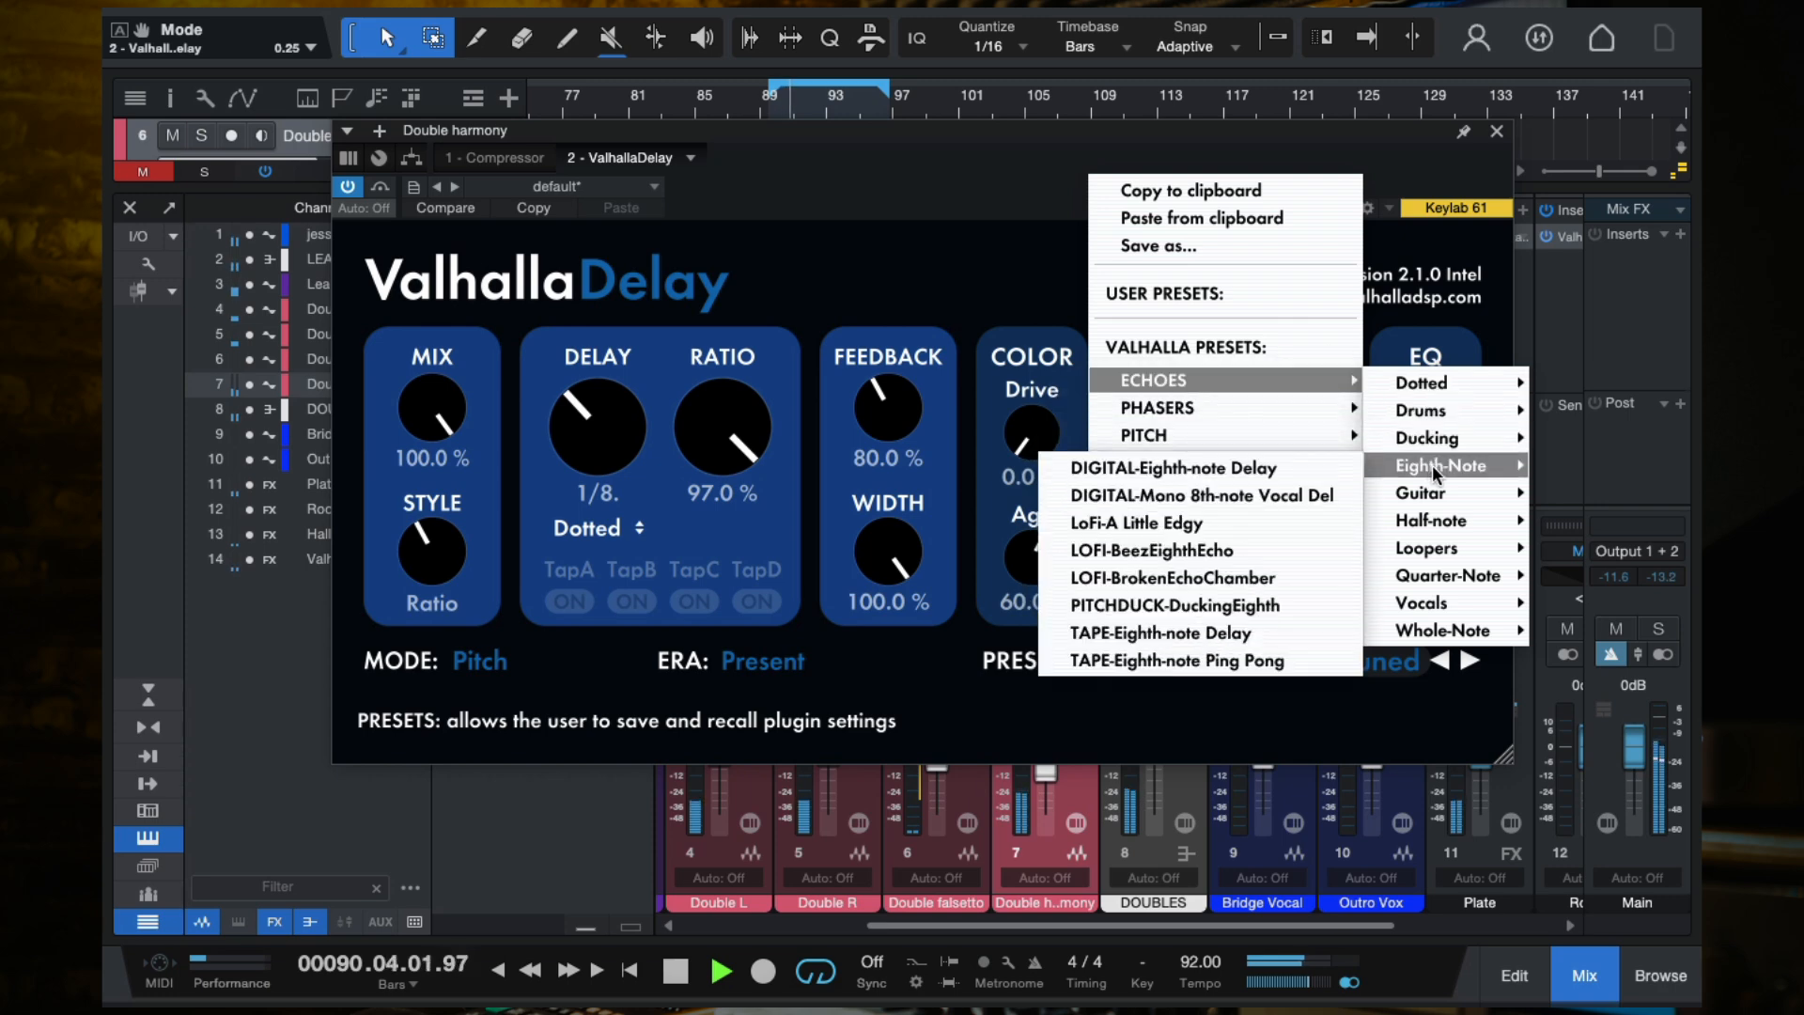
{"action": "left_click", "coordinate": [1259, 470]}
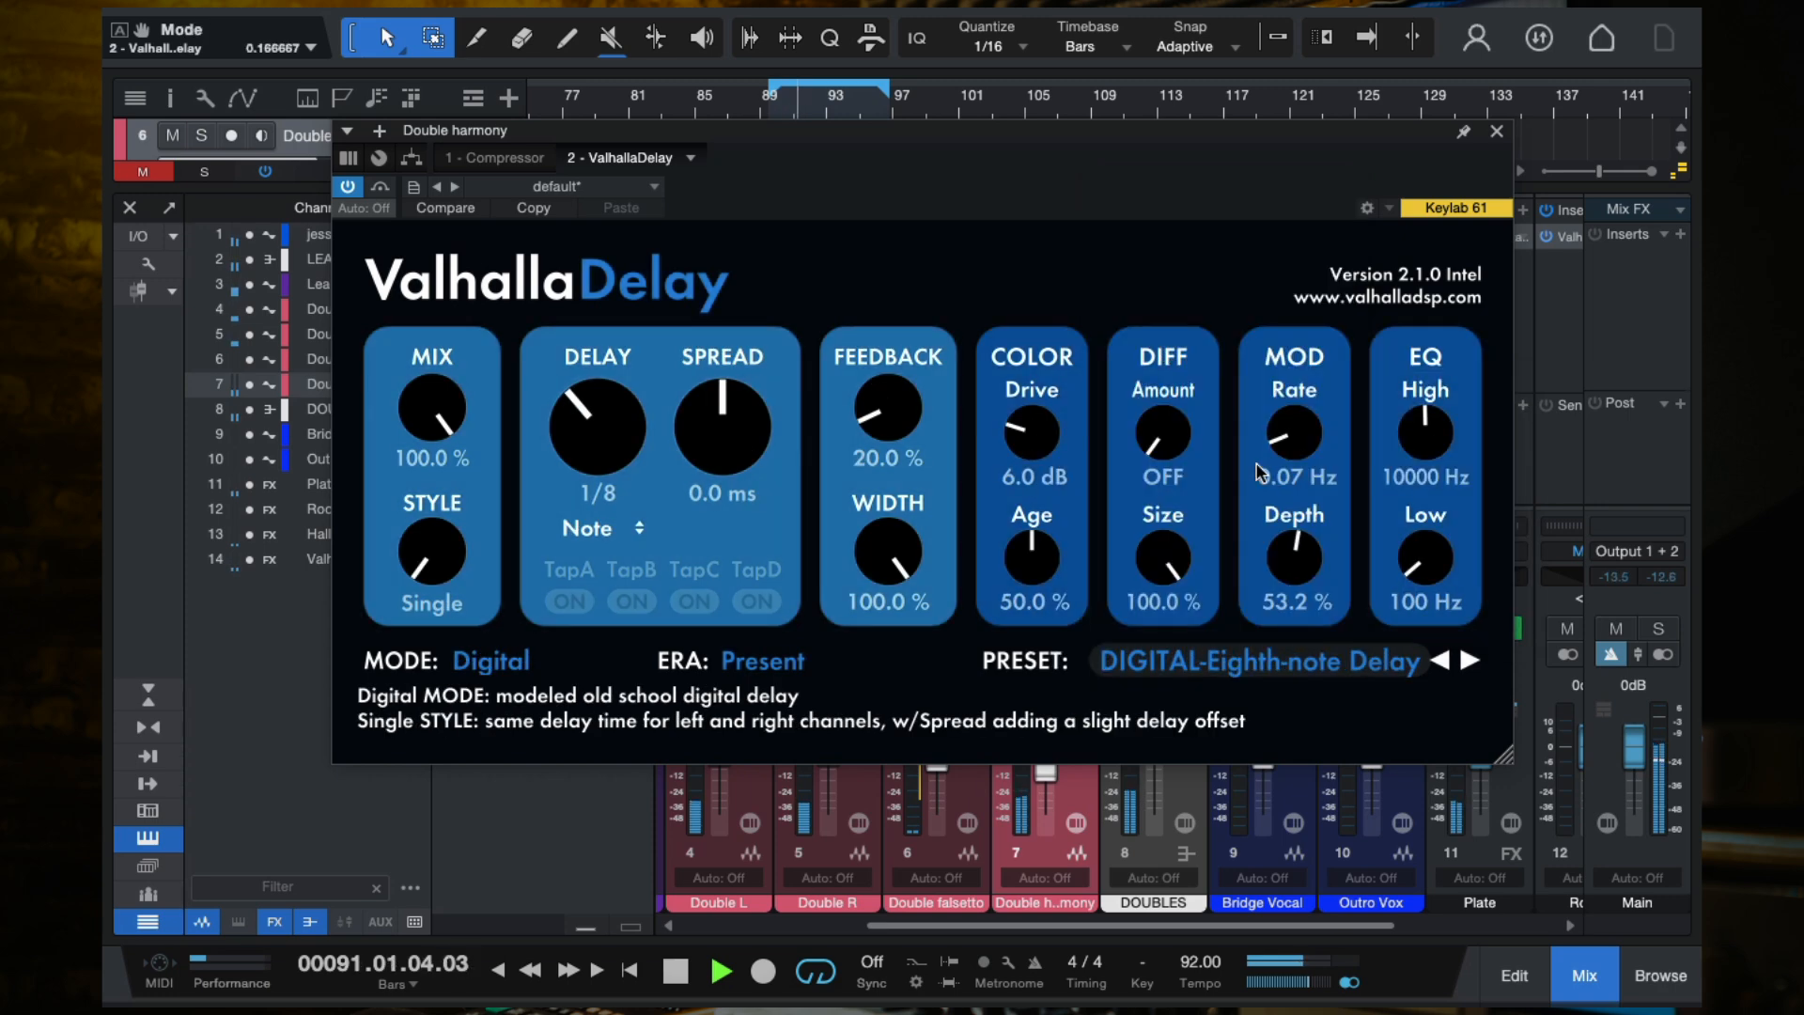
{"action": "left_click", "coordinate": [1468, 663]}
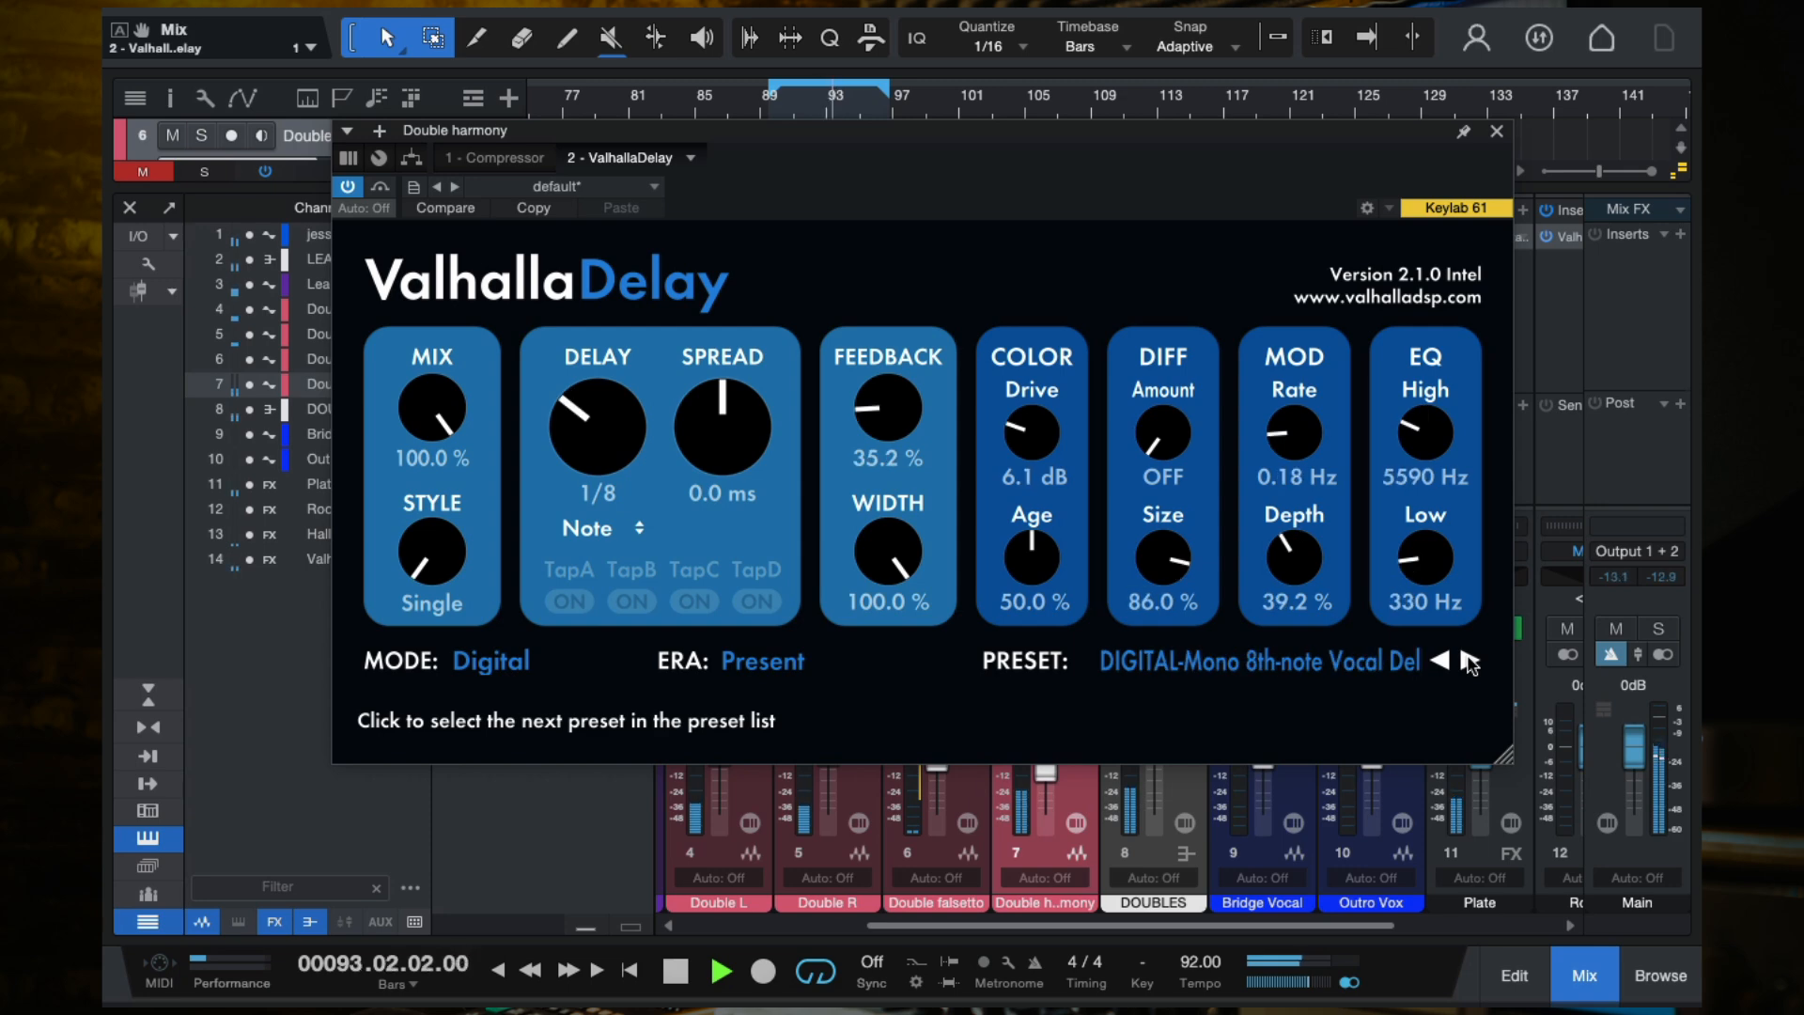
{"action": "left_click", "coordinate": [1469, 663]}
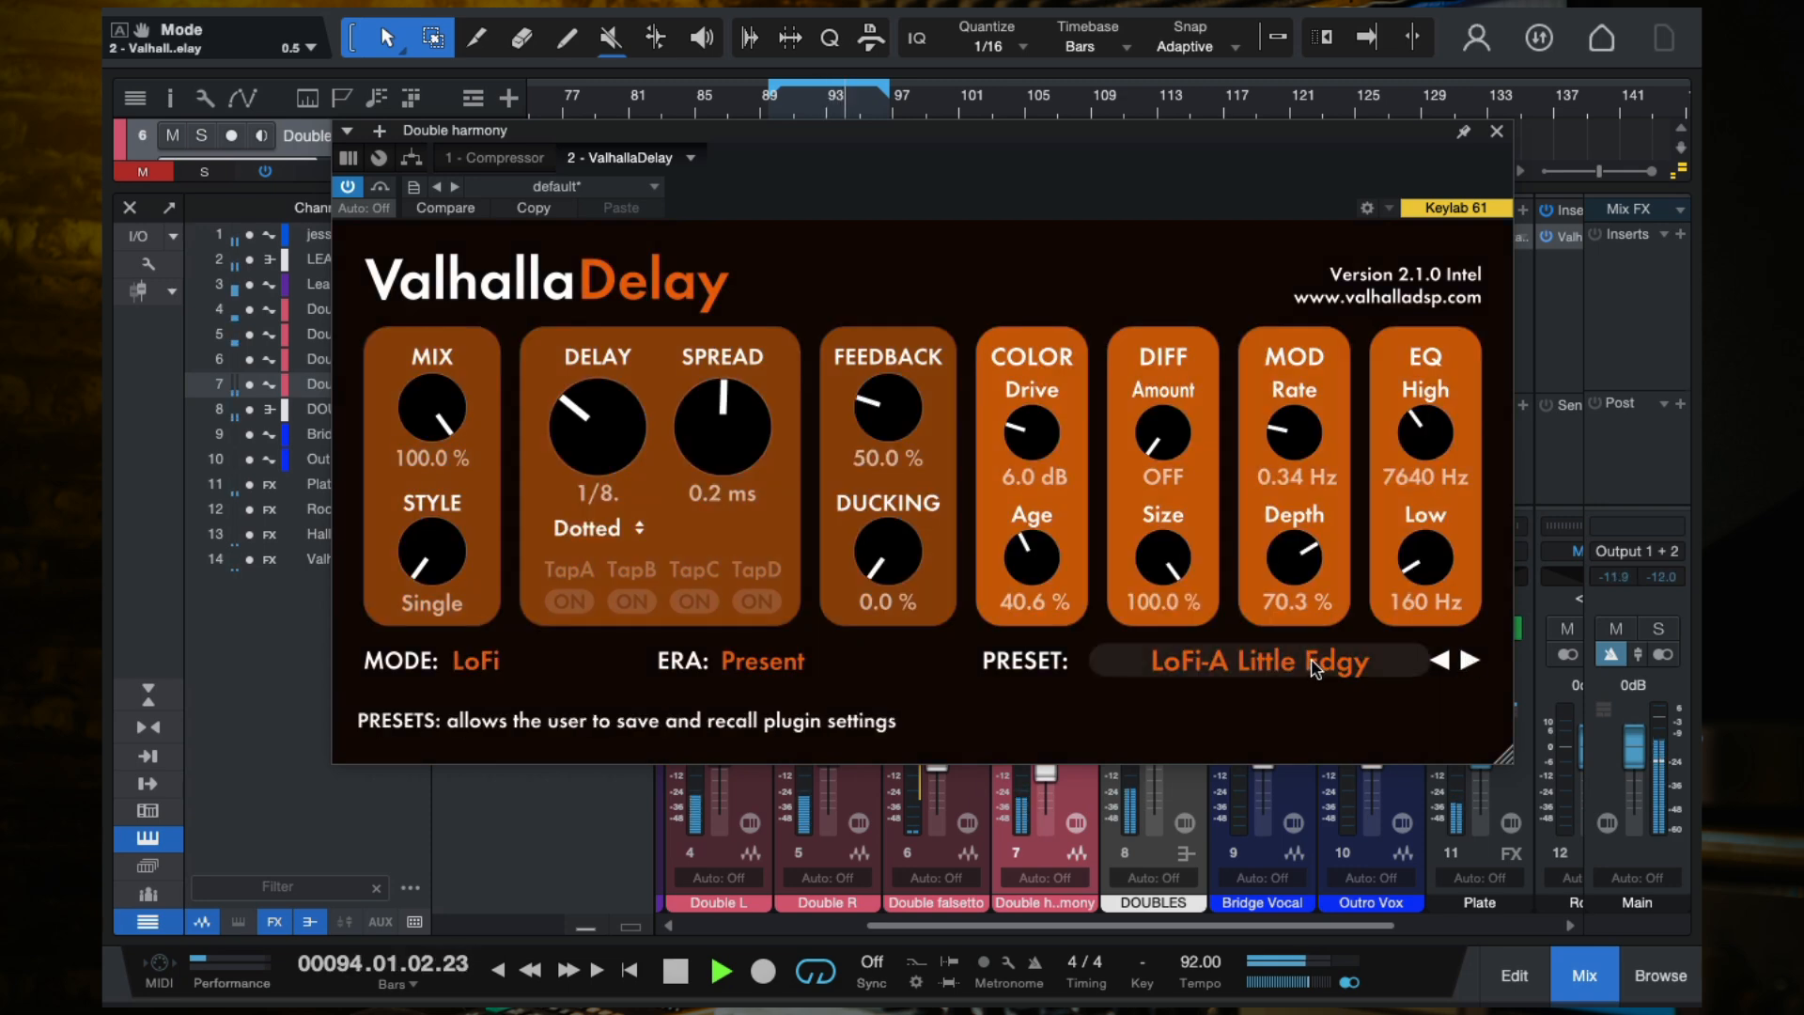
Step: Try the ducking echo preset BBDuck-Dirty Vocal Delay, switch to BBDuck-Quarter-note Mod Delay, and stop playback
{"action": "left_click", "coordinate": [1314, 663]}
{"action": "mouse_move", "coordinate": [1287, 379]}
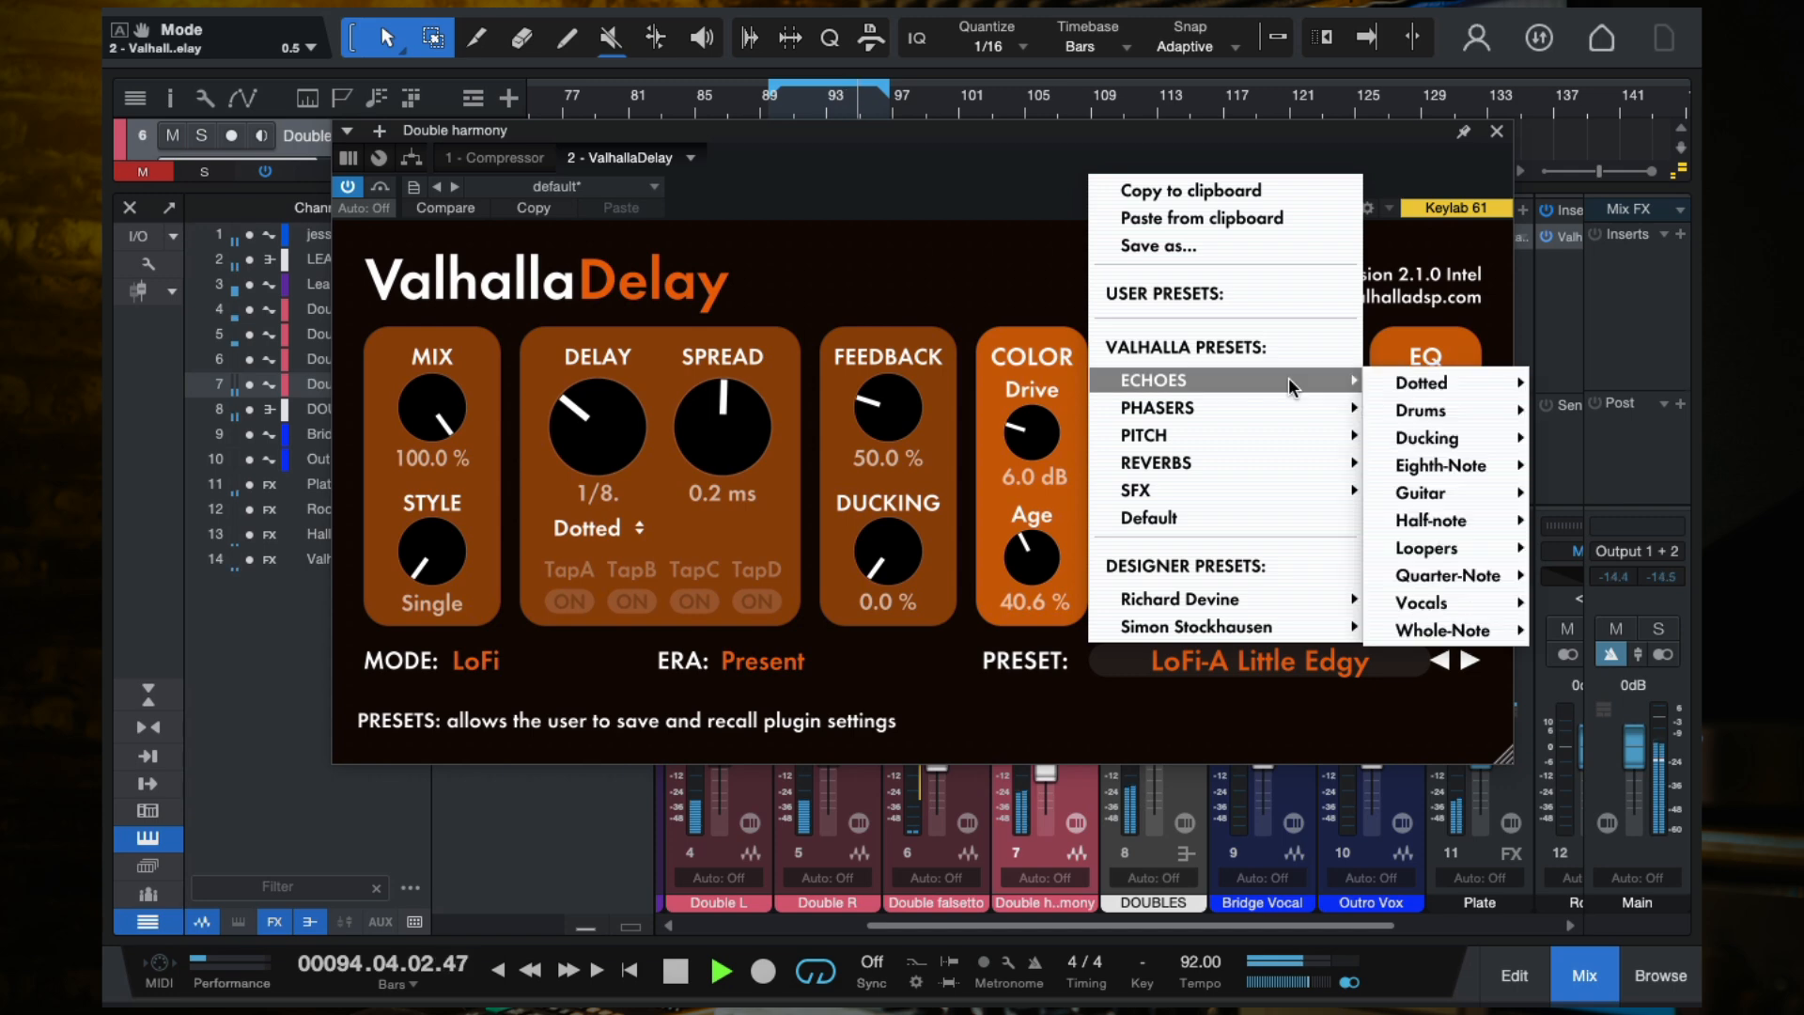
{"action": "mouse_move", "coordinate": [1474, 440]}
{"action": "left_click", "coordinate": [1238, 443]}
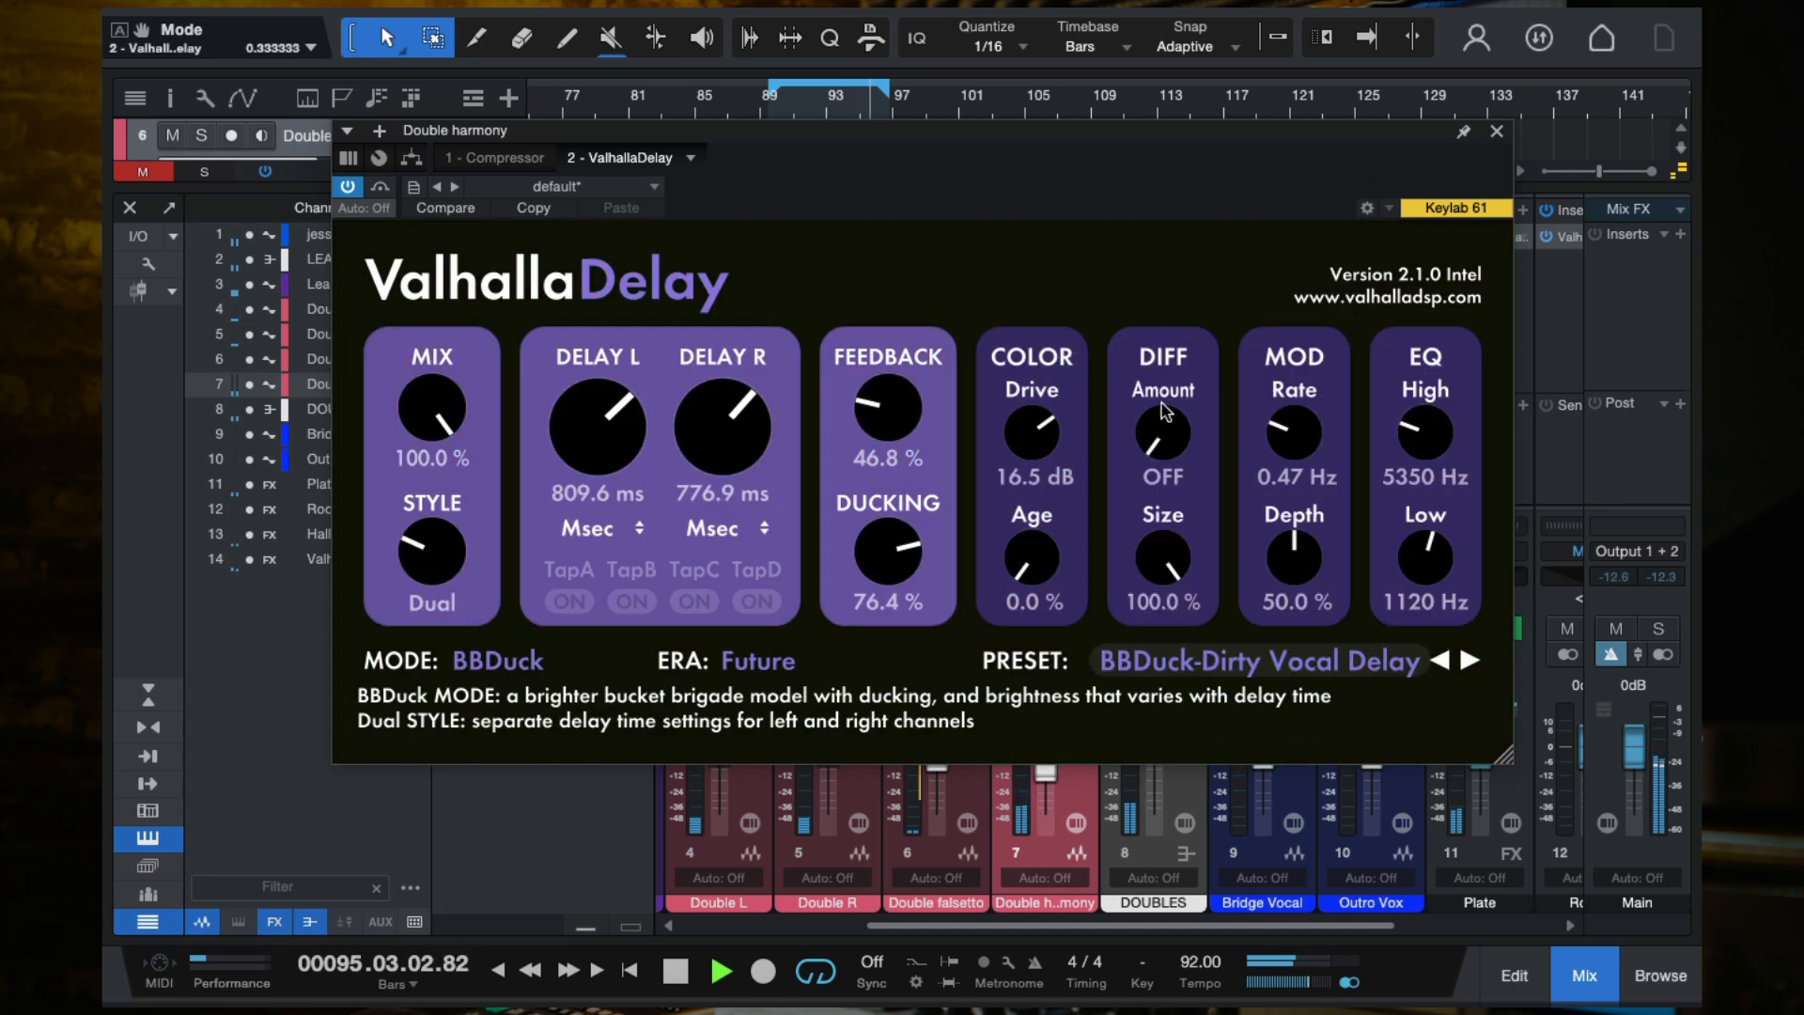
{"action": "left_click", "coordinate": [1470, 661]}
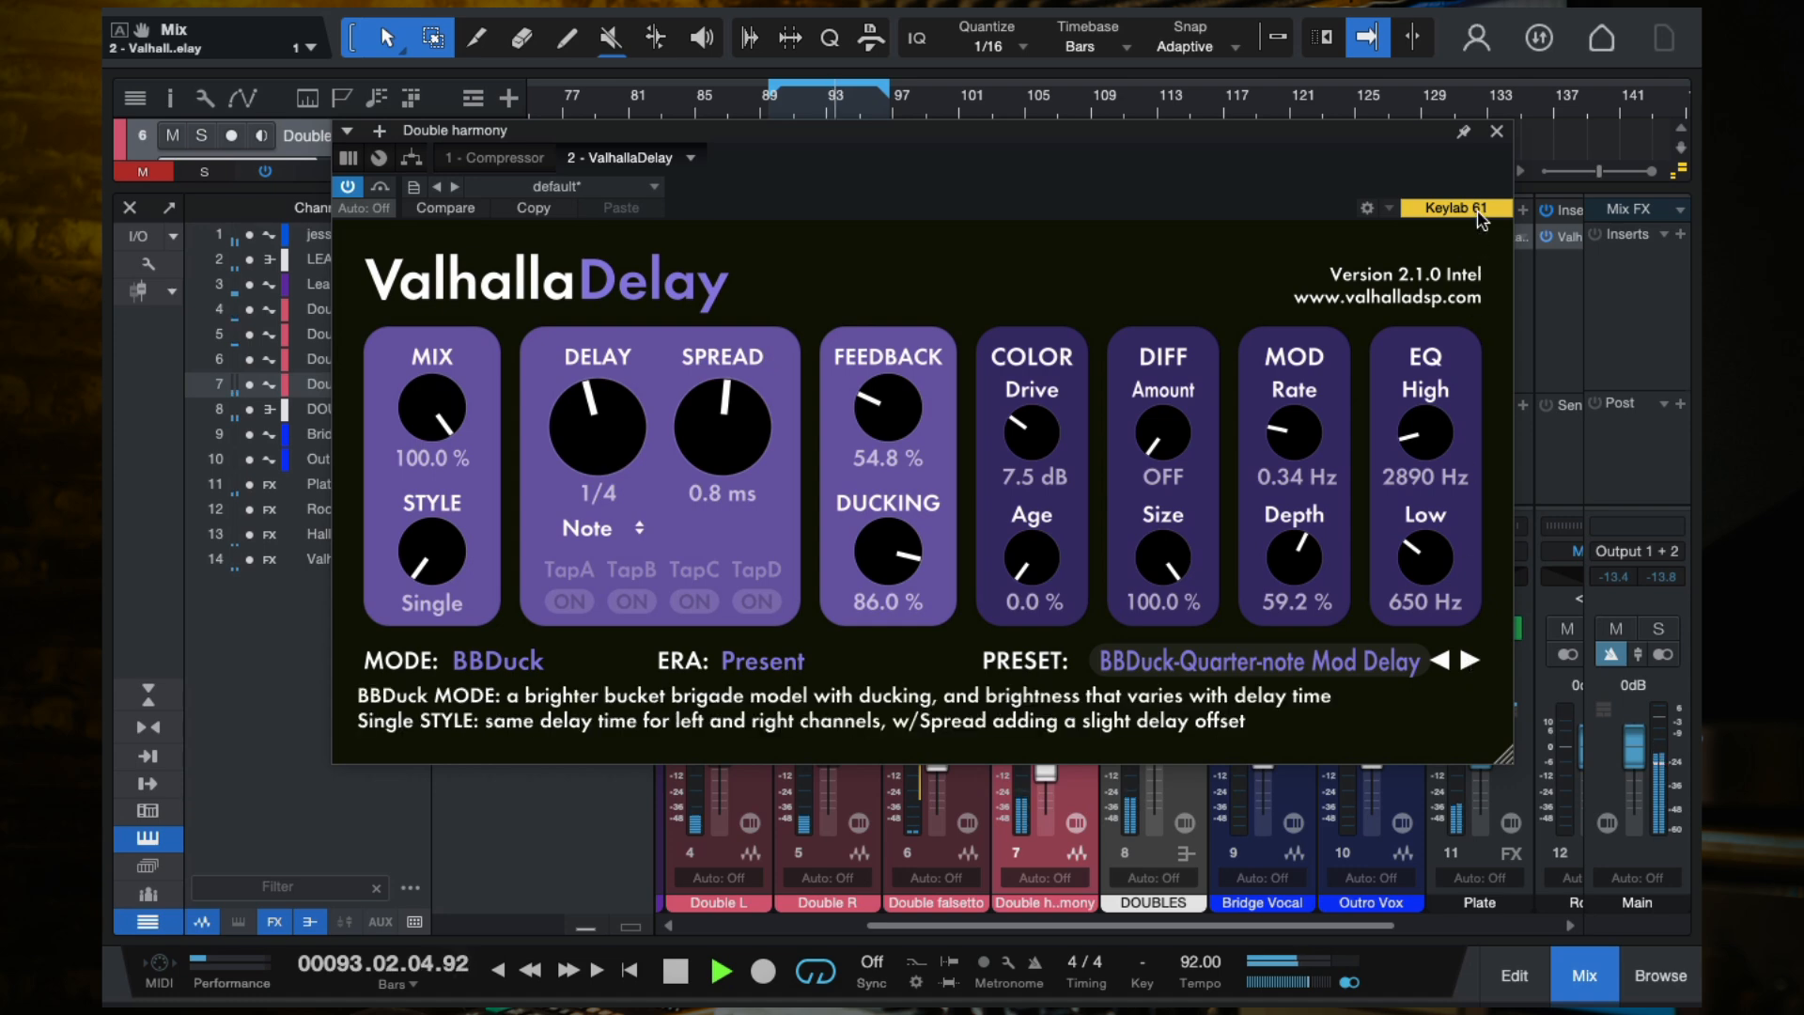
{"action": "key", "text": "space"}
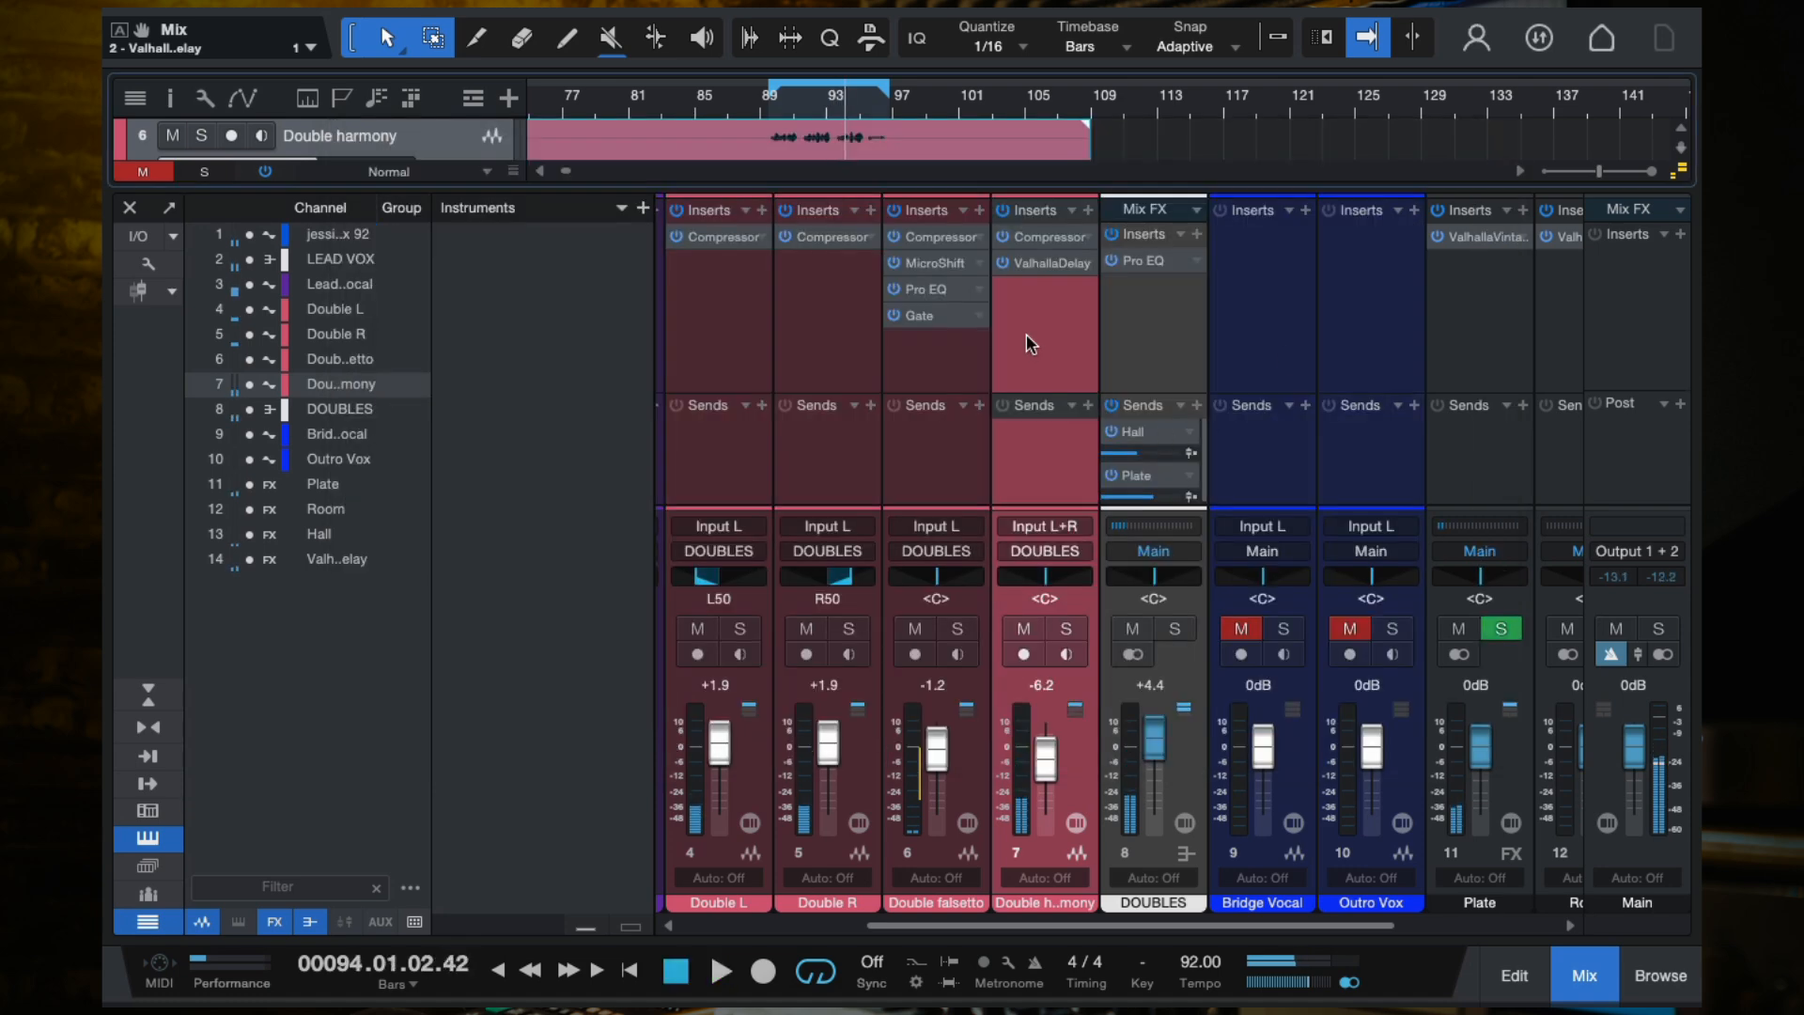
Step: Make a complete duplicate of the Double harmony track, including its effects
{"action": "scroll", "coordinate": [1030, 342], "scroll_direction": "right", "scroll_amount": 2}
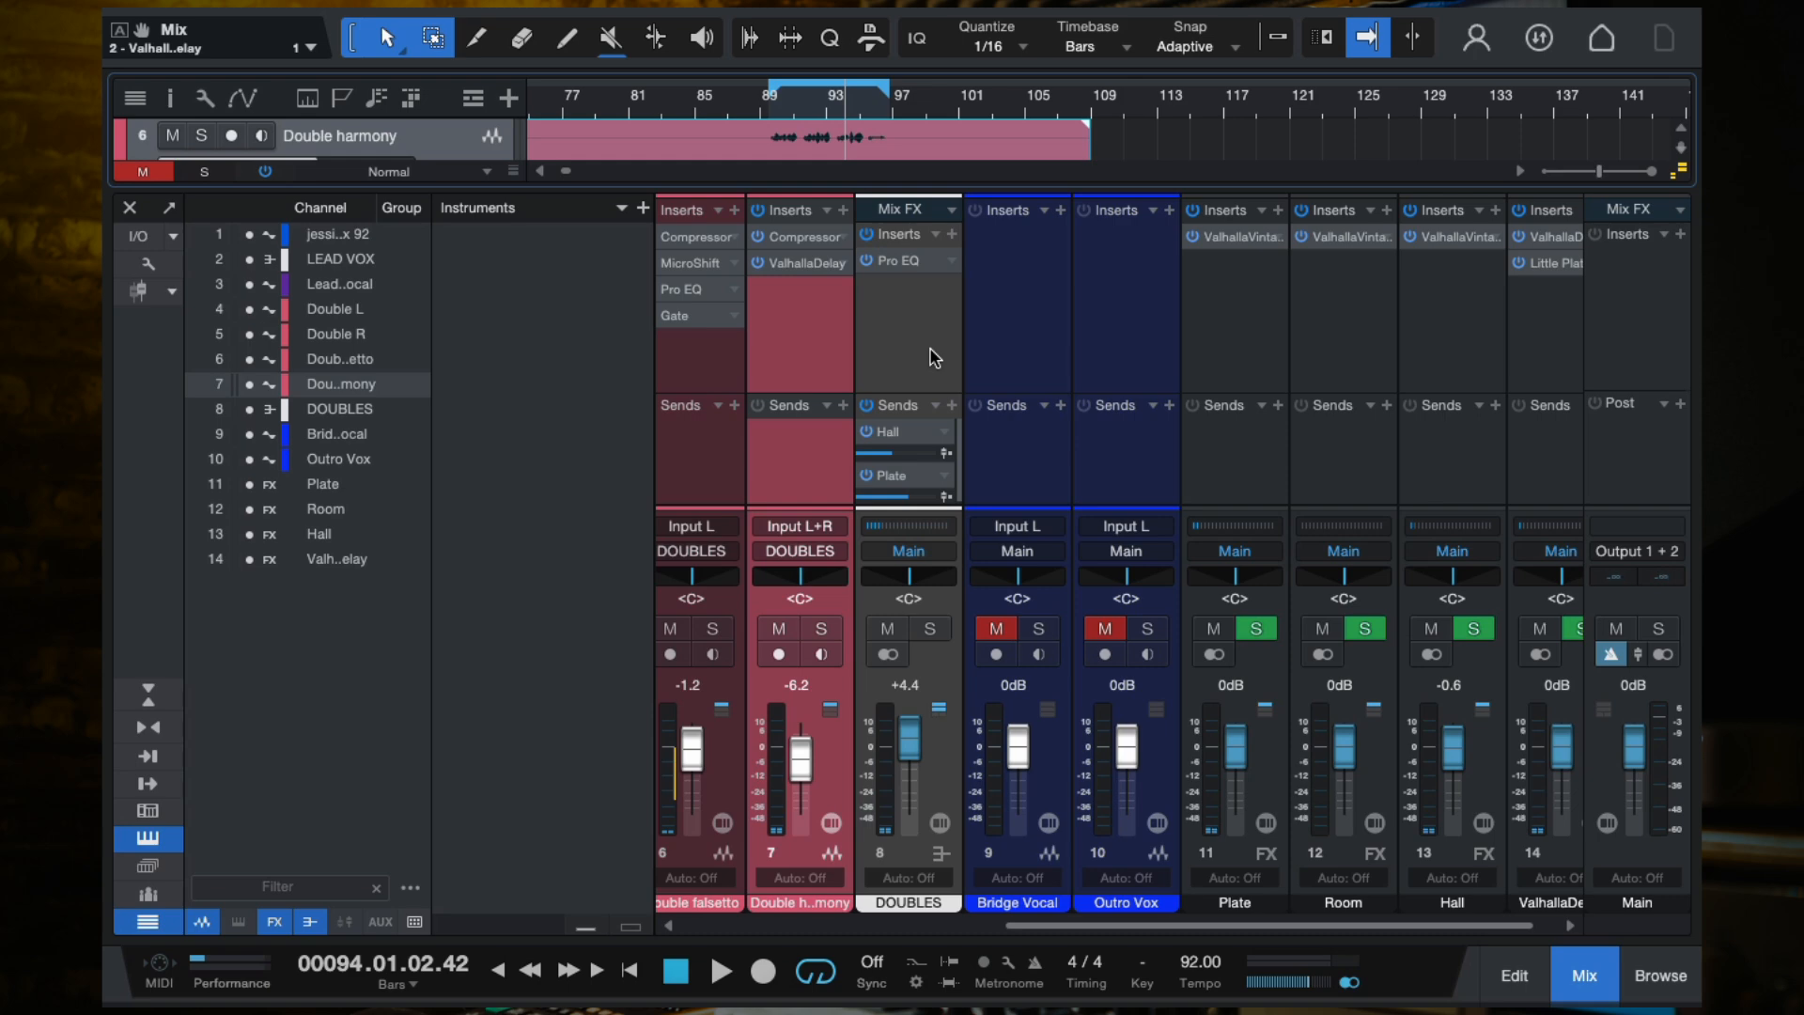
{"action": "scroll", "coordinate": [815, 330], "scroll_direction": "right", "scroll_amount": 1}
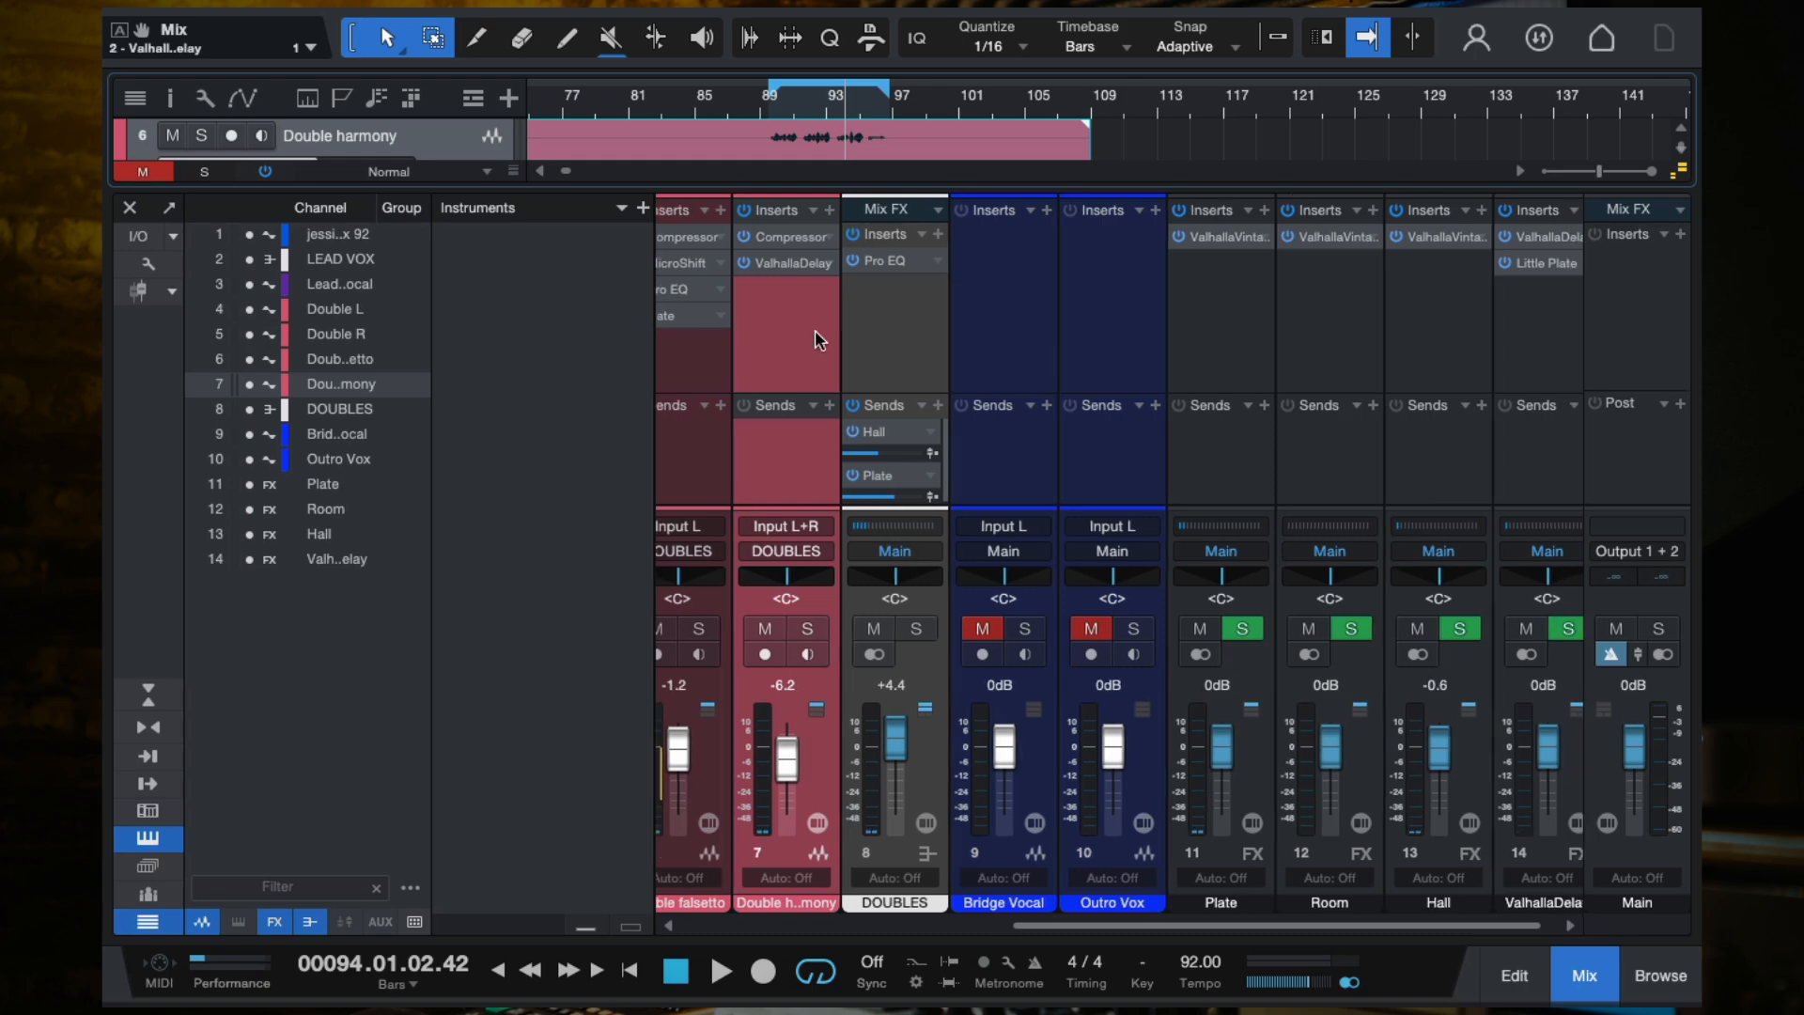
{"action": "left_click", "coordinate": [130, 211]}
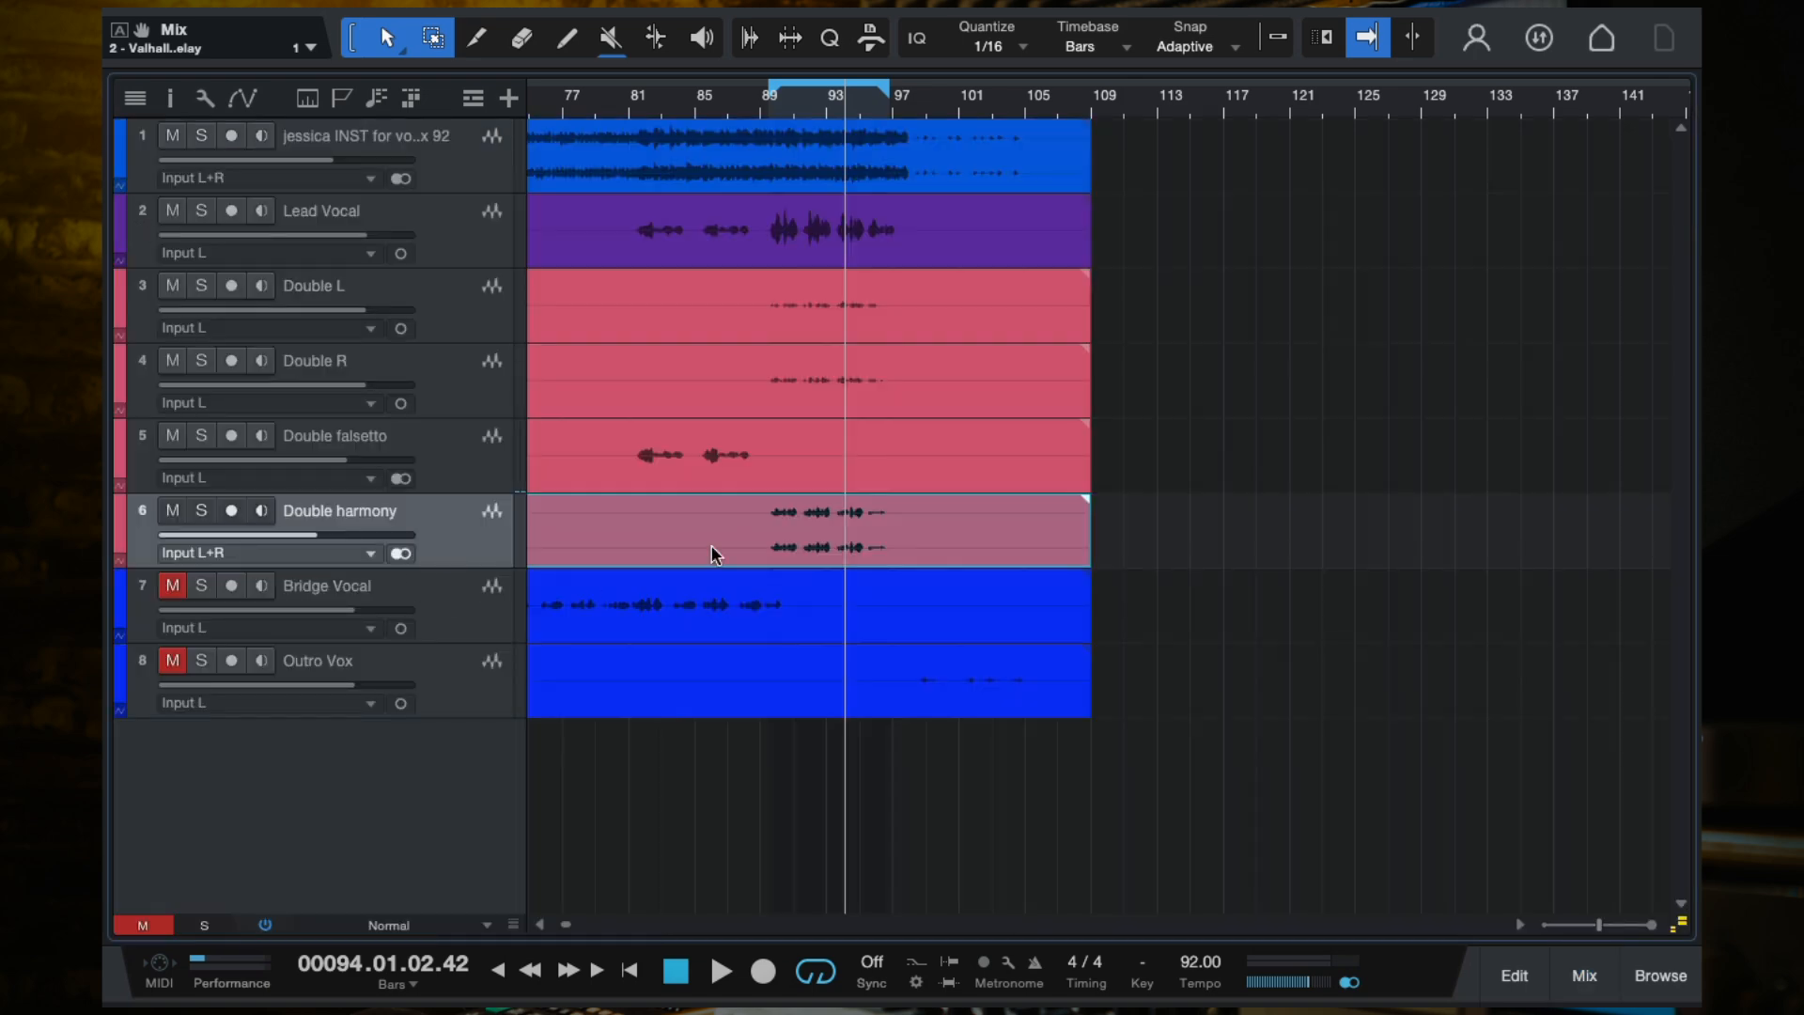
{"action": "scroll", "coordinate": [980, 694], "scroll_direction": "left", "scroll_amount": 2}
{"action": "scroll", "coordinate": [980, 694], "scroll_direction": "down", "scroll_amount": 1}
{"action": "scroll", "coordinate": [696, 653], "scroll_direction": "left", "scroll_amount": 4}
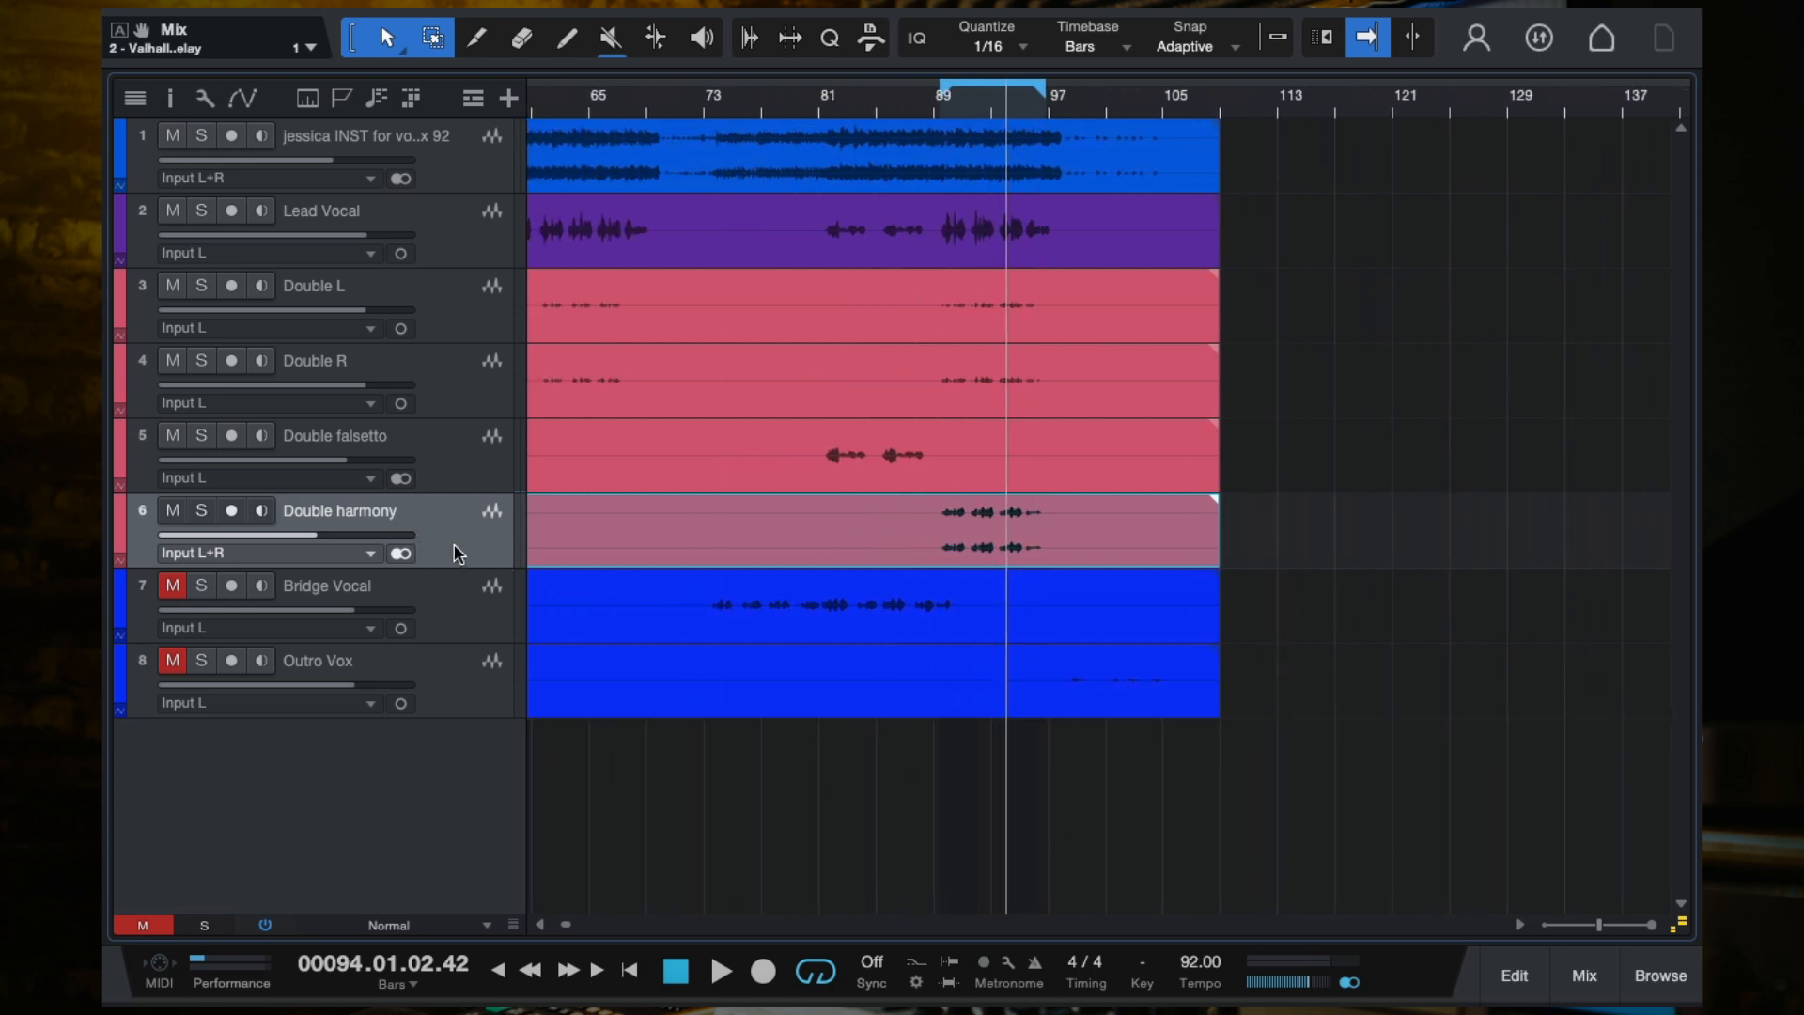
{"action": "right_click", "coordinate": [457, 553]}
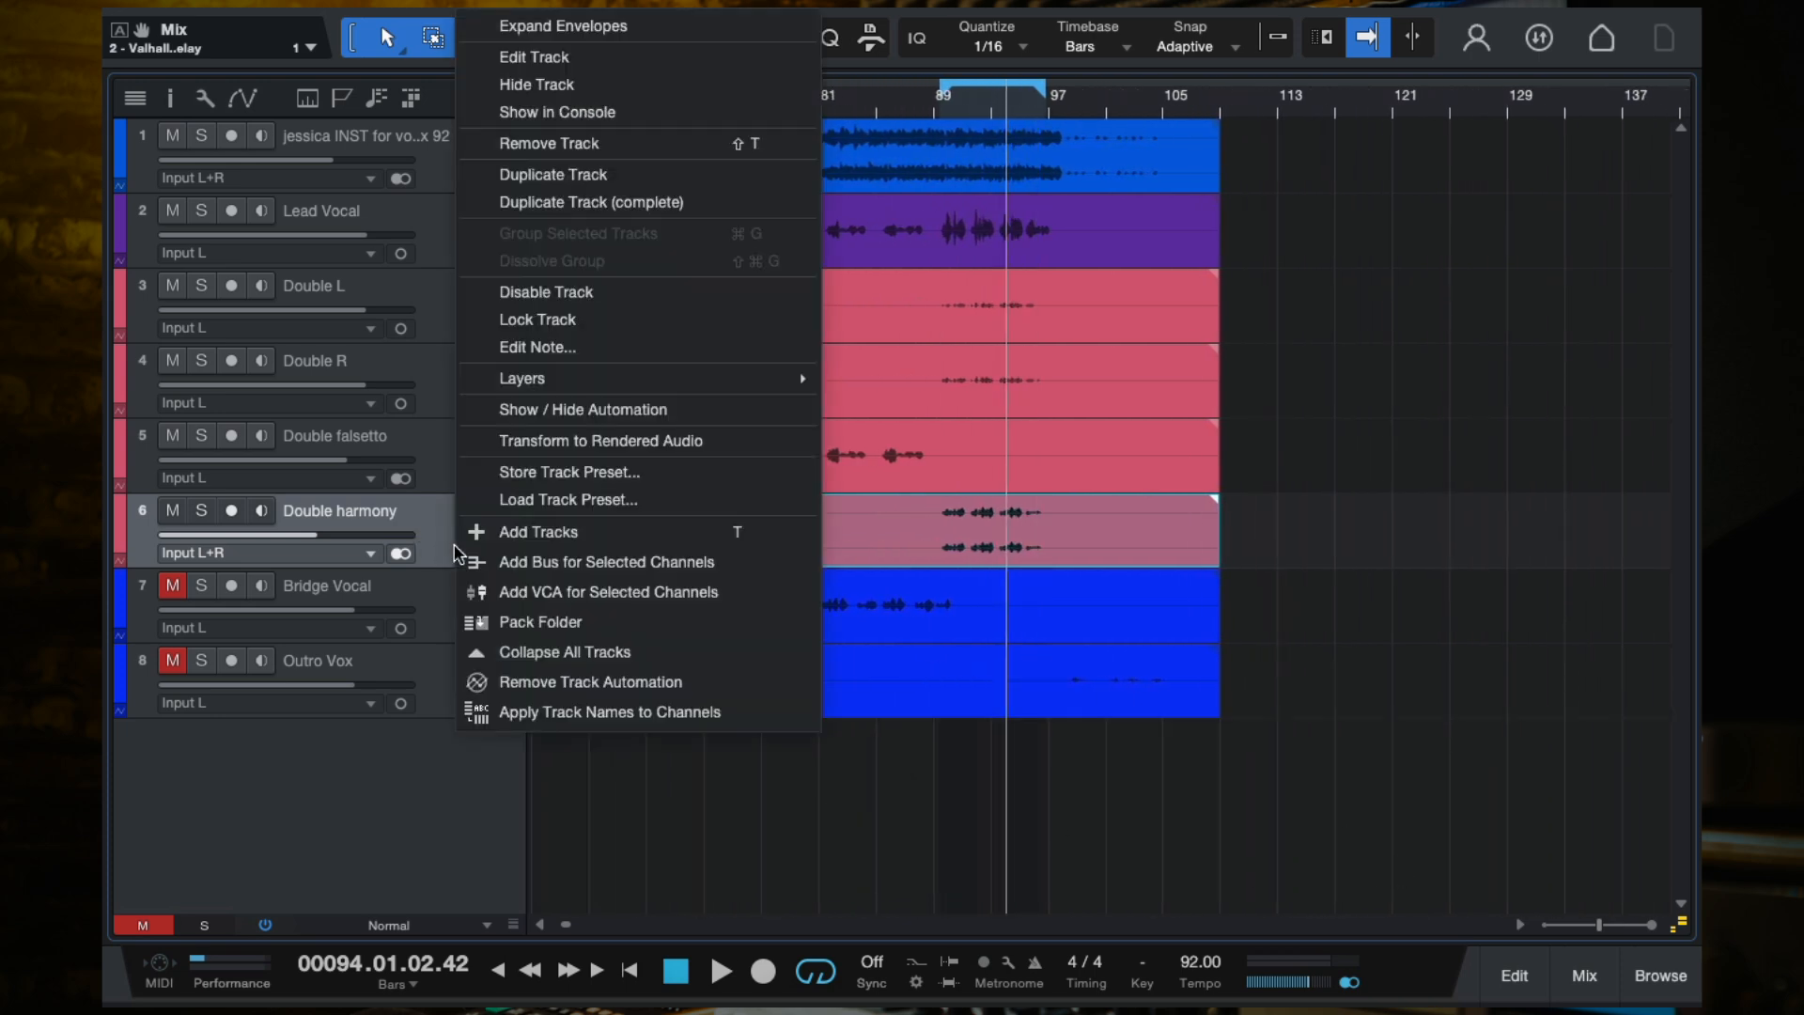
{"action": "left_click", "coordinate": [580, 203]}
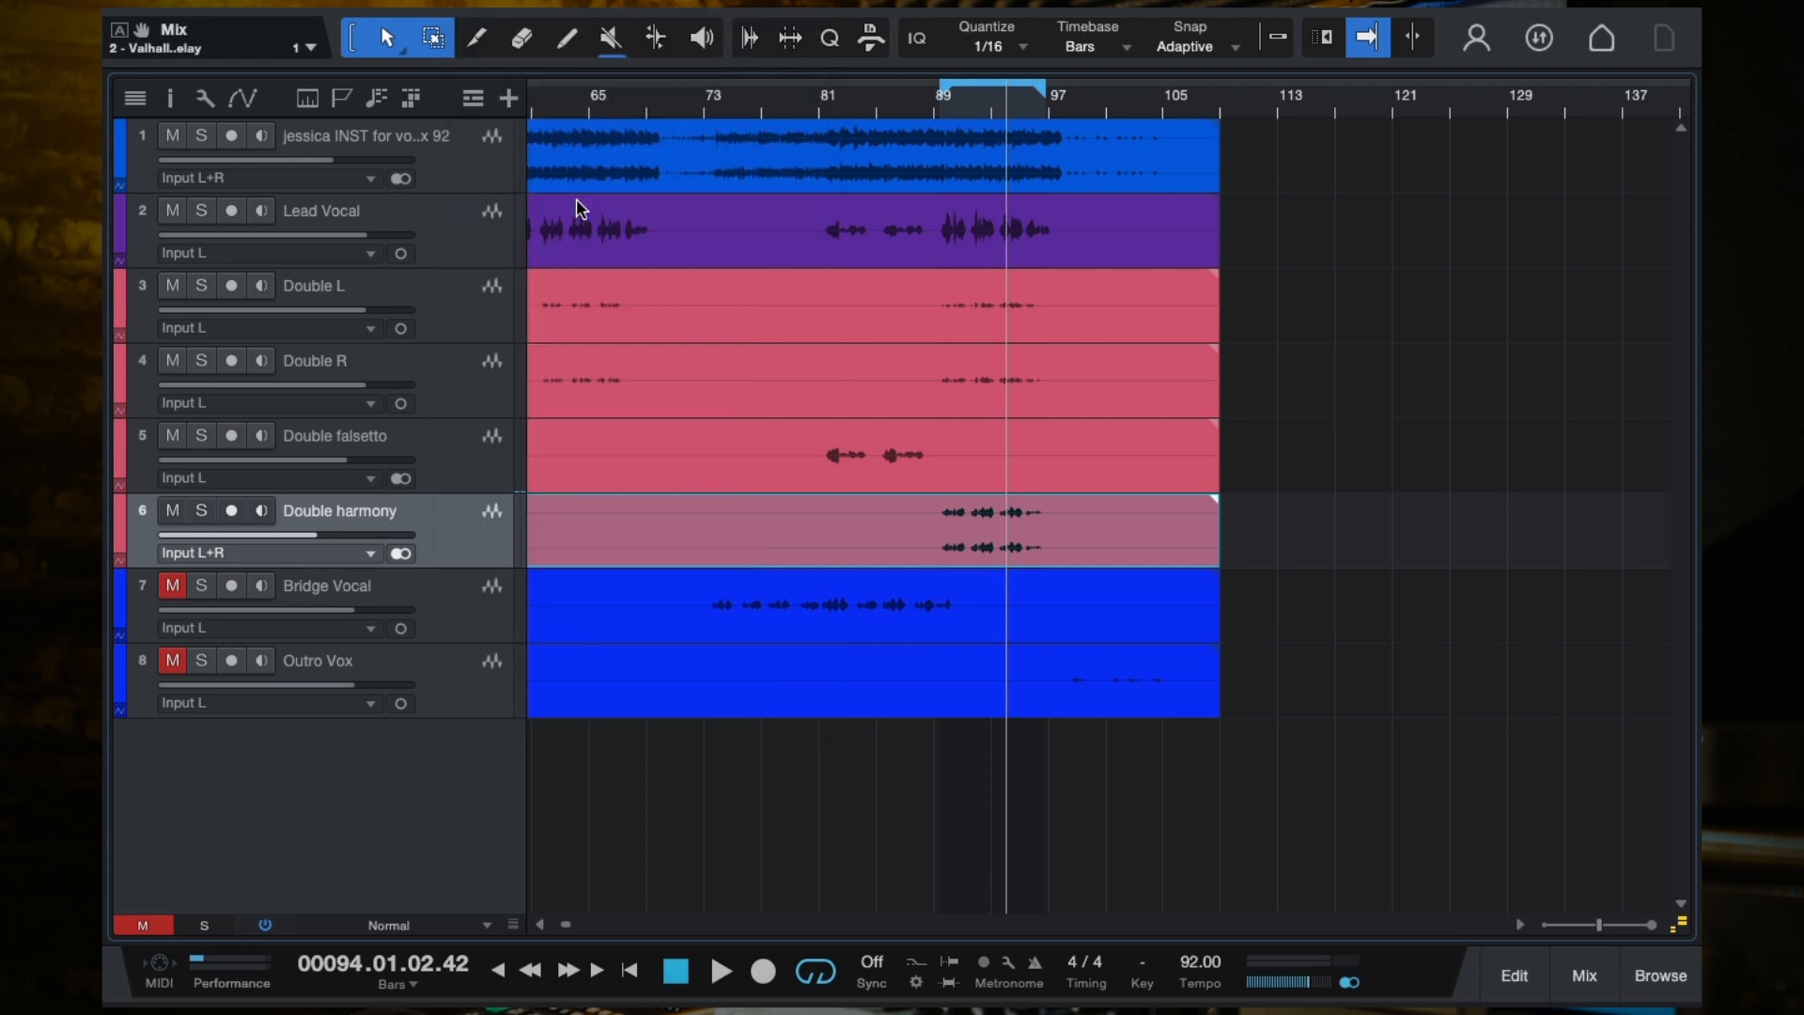
{"action": "left_click", "coordinate": [1008, 636]}
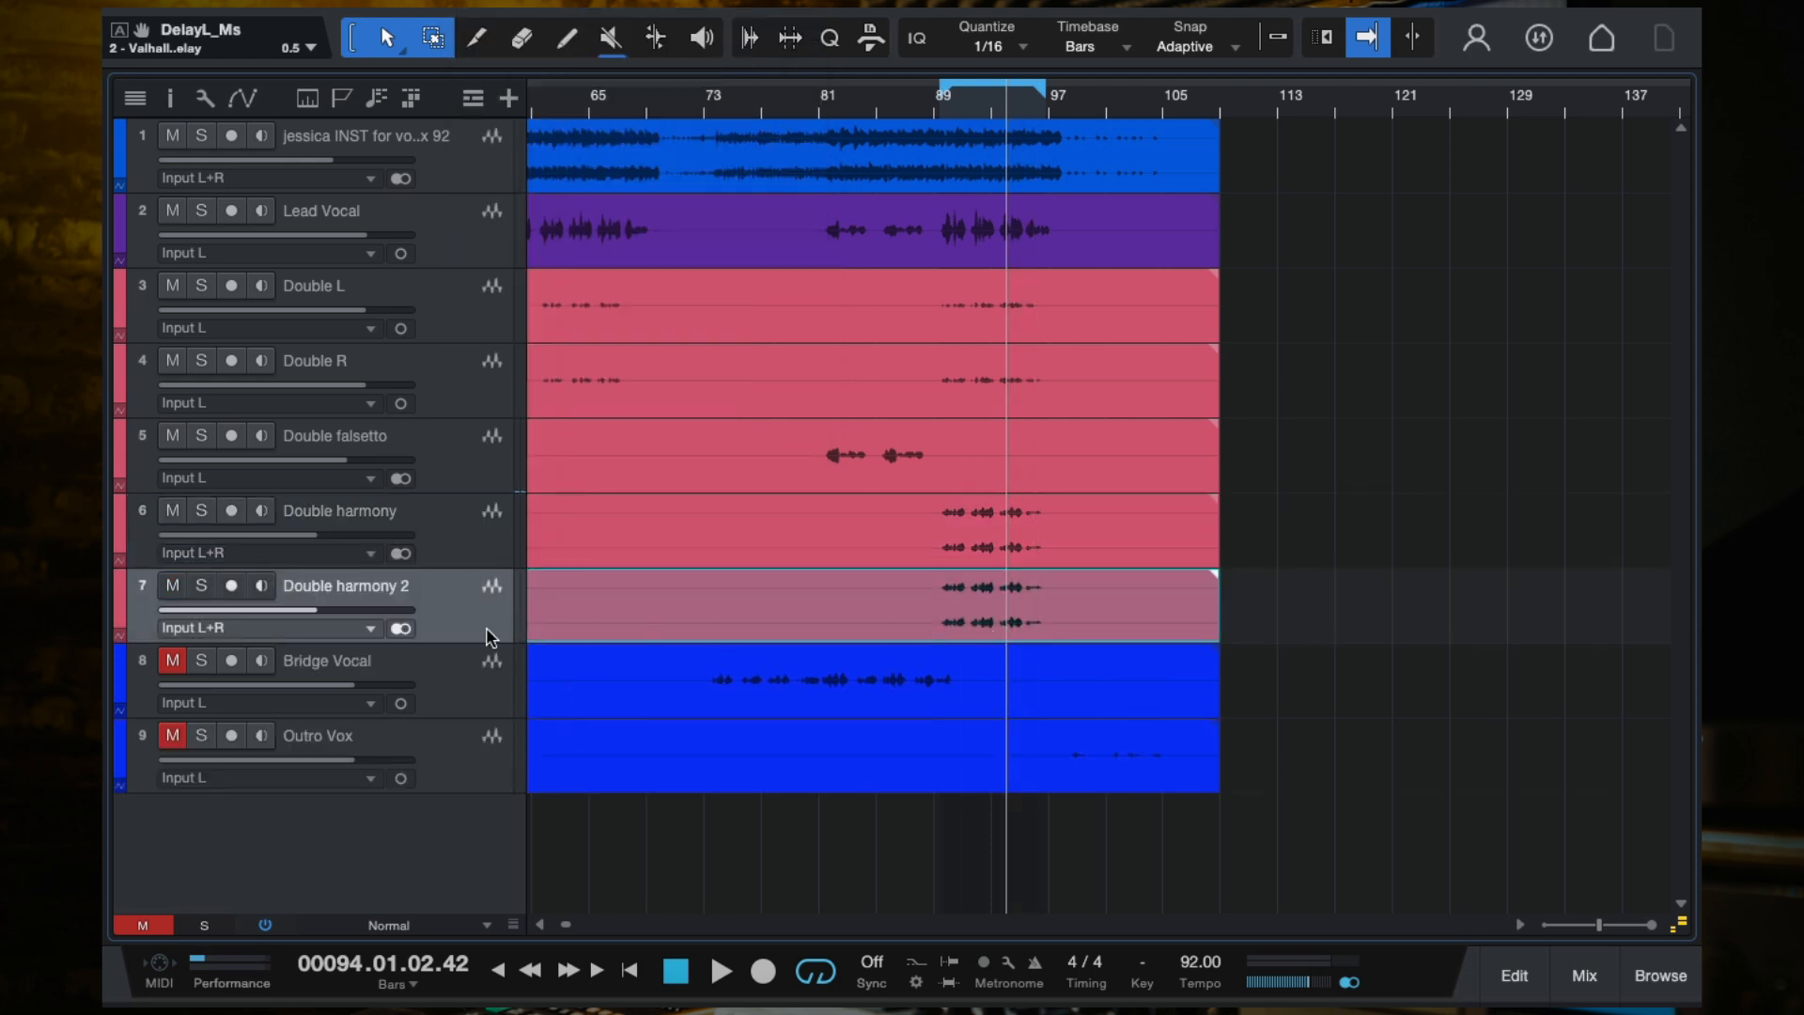
Step: Rename the duplicated harmony track to Double harmony DELAY
{"action": "double_click", "coordinate": [383, 584]}
{"action": "left_click", "coordinate": [437, 596]}
{"action": "type", "text": "DELAY"}
{"action": "key", "text": "Return"}
Step: Solo the Double harmony track and move the Double harmony DELAY channel directly beside it in the mixer
{"action": "left_click", "coordinate": [202, 513]}
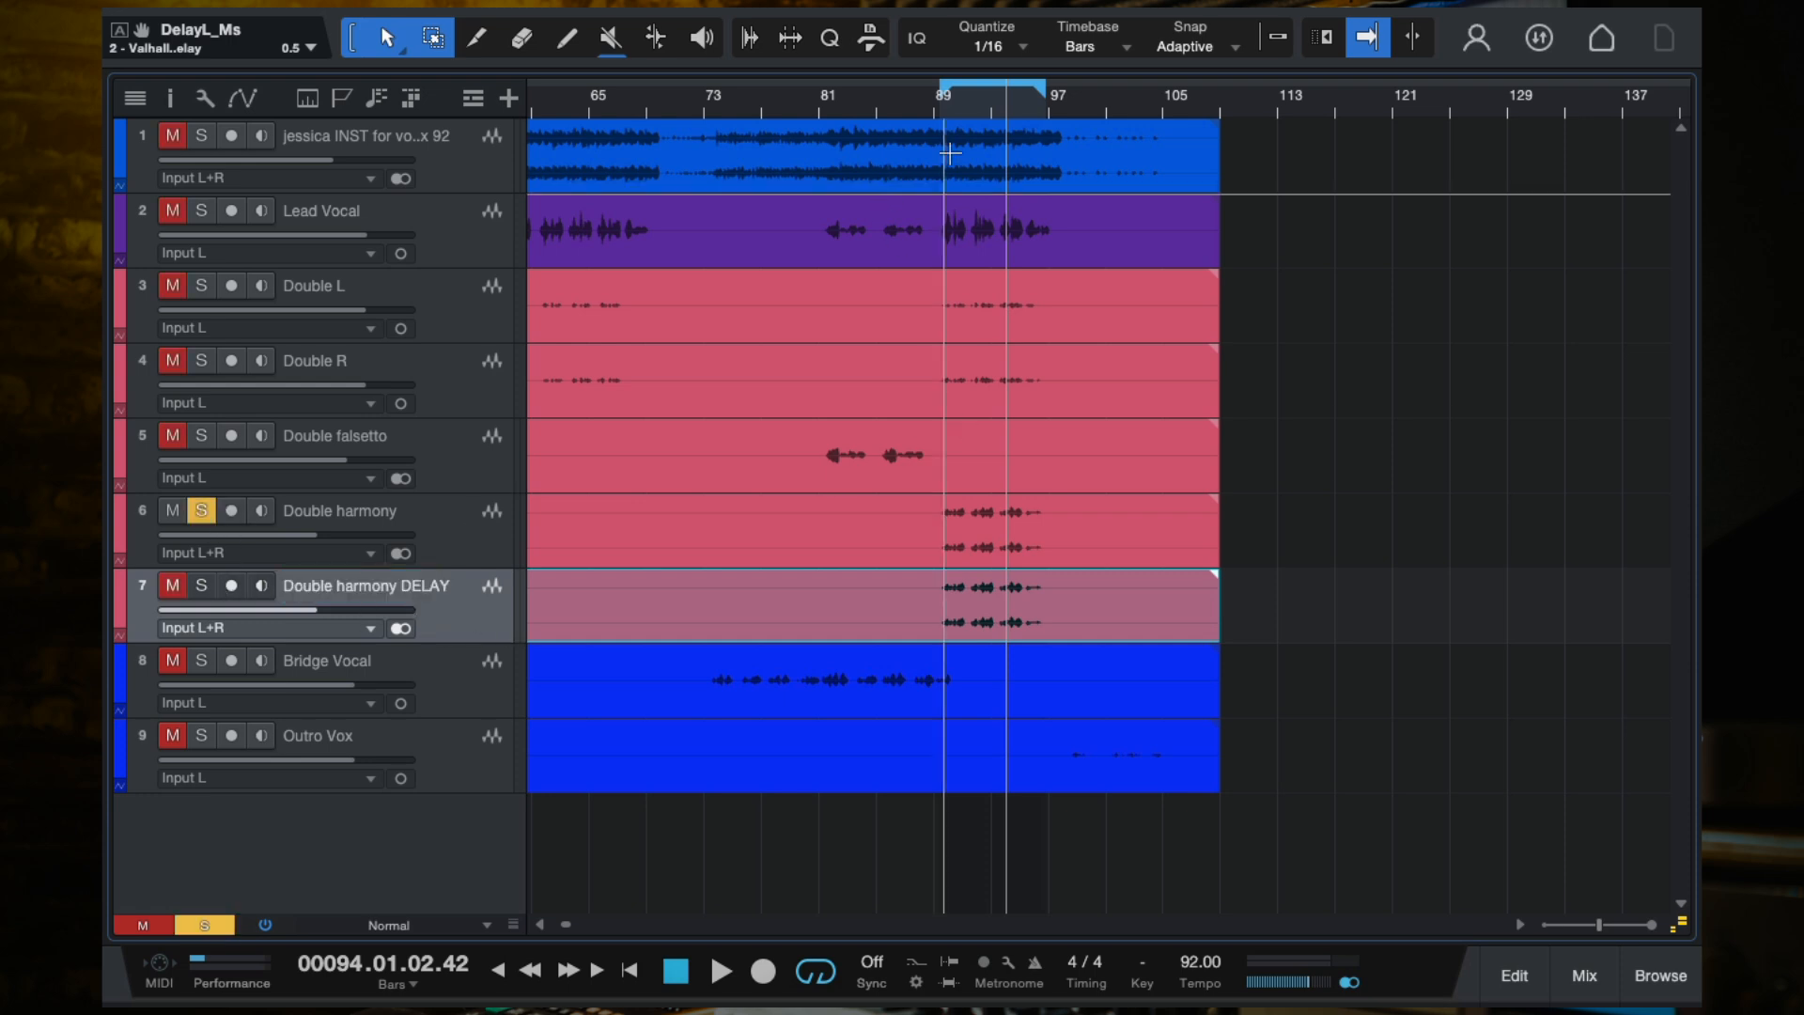
{"action": "left_click", "coordinate": [955, 113]}
{"action": "left_click", "coordinate": [456, 555]}
{"action": "key", "text": "F3"}
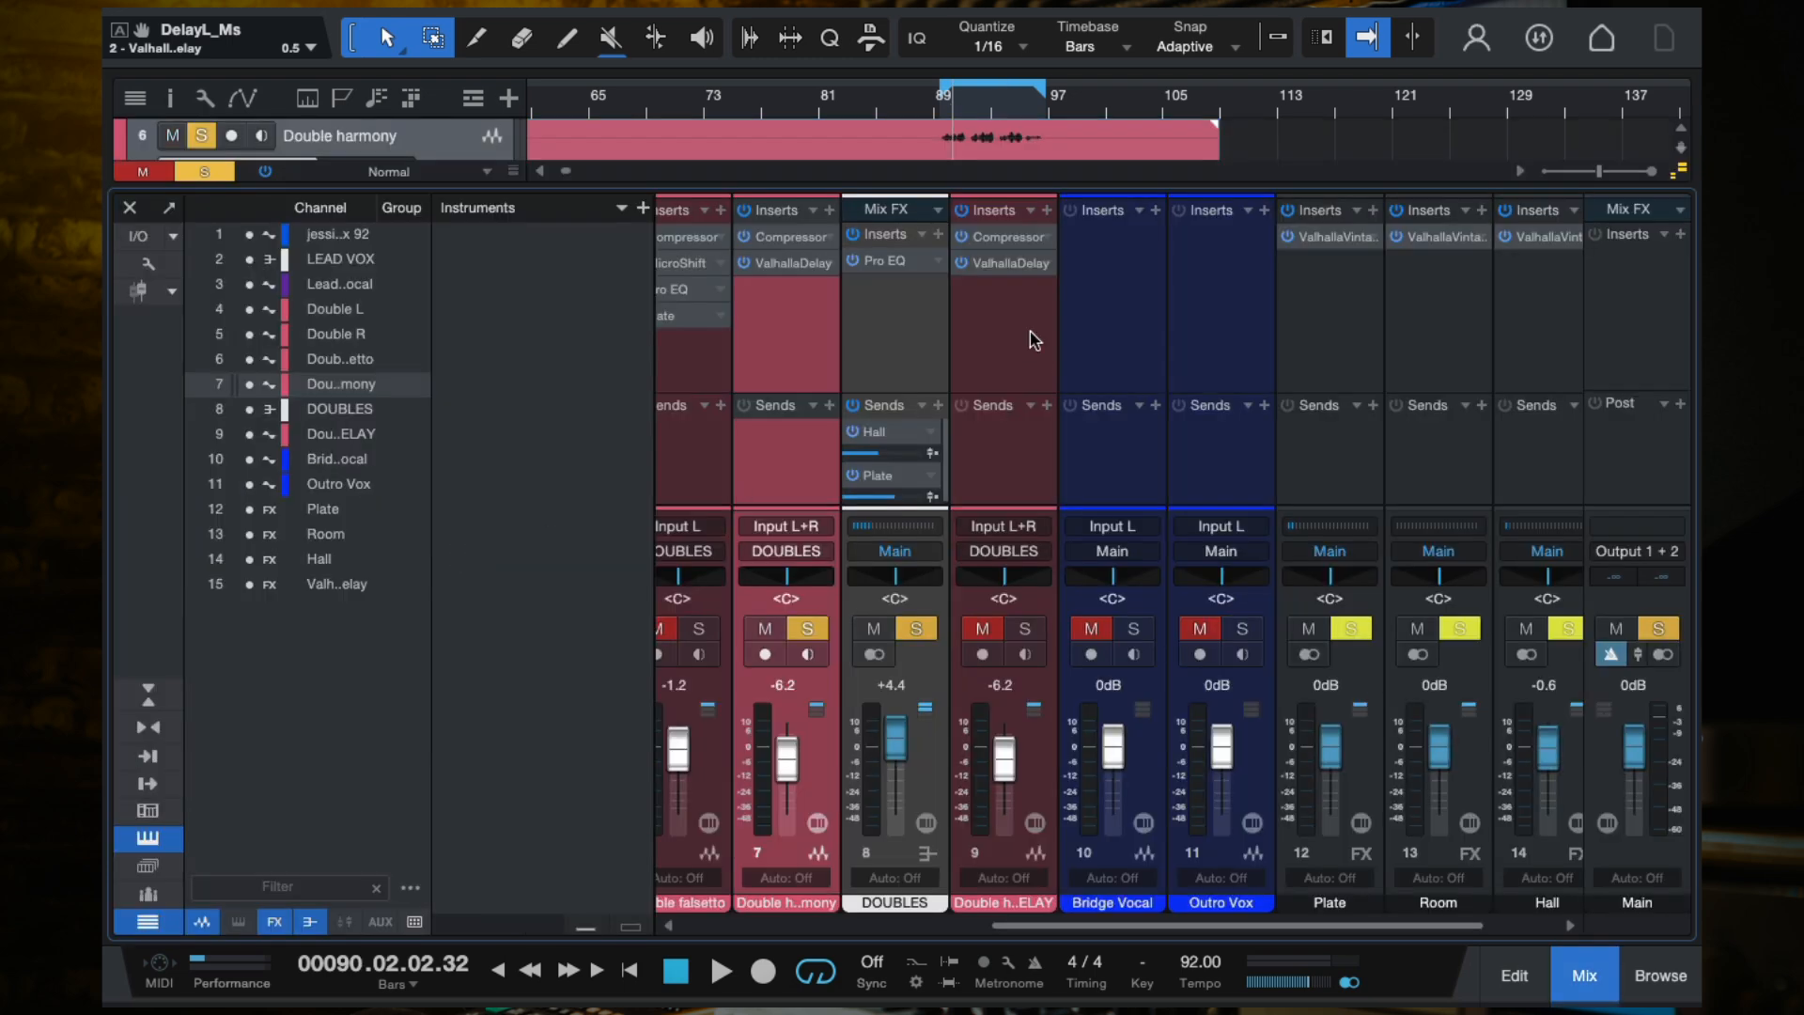
{"action": "left_click_drag", "start_coordinate": [1005, 362], "coordinate": [840, 352]}
Step: Remove the ValhallaDelay insert from the original Double harmony channel
{"action": "left_click", "coordinate": [794, 292]}
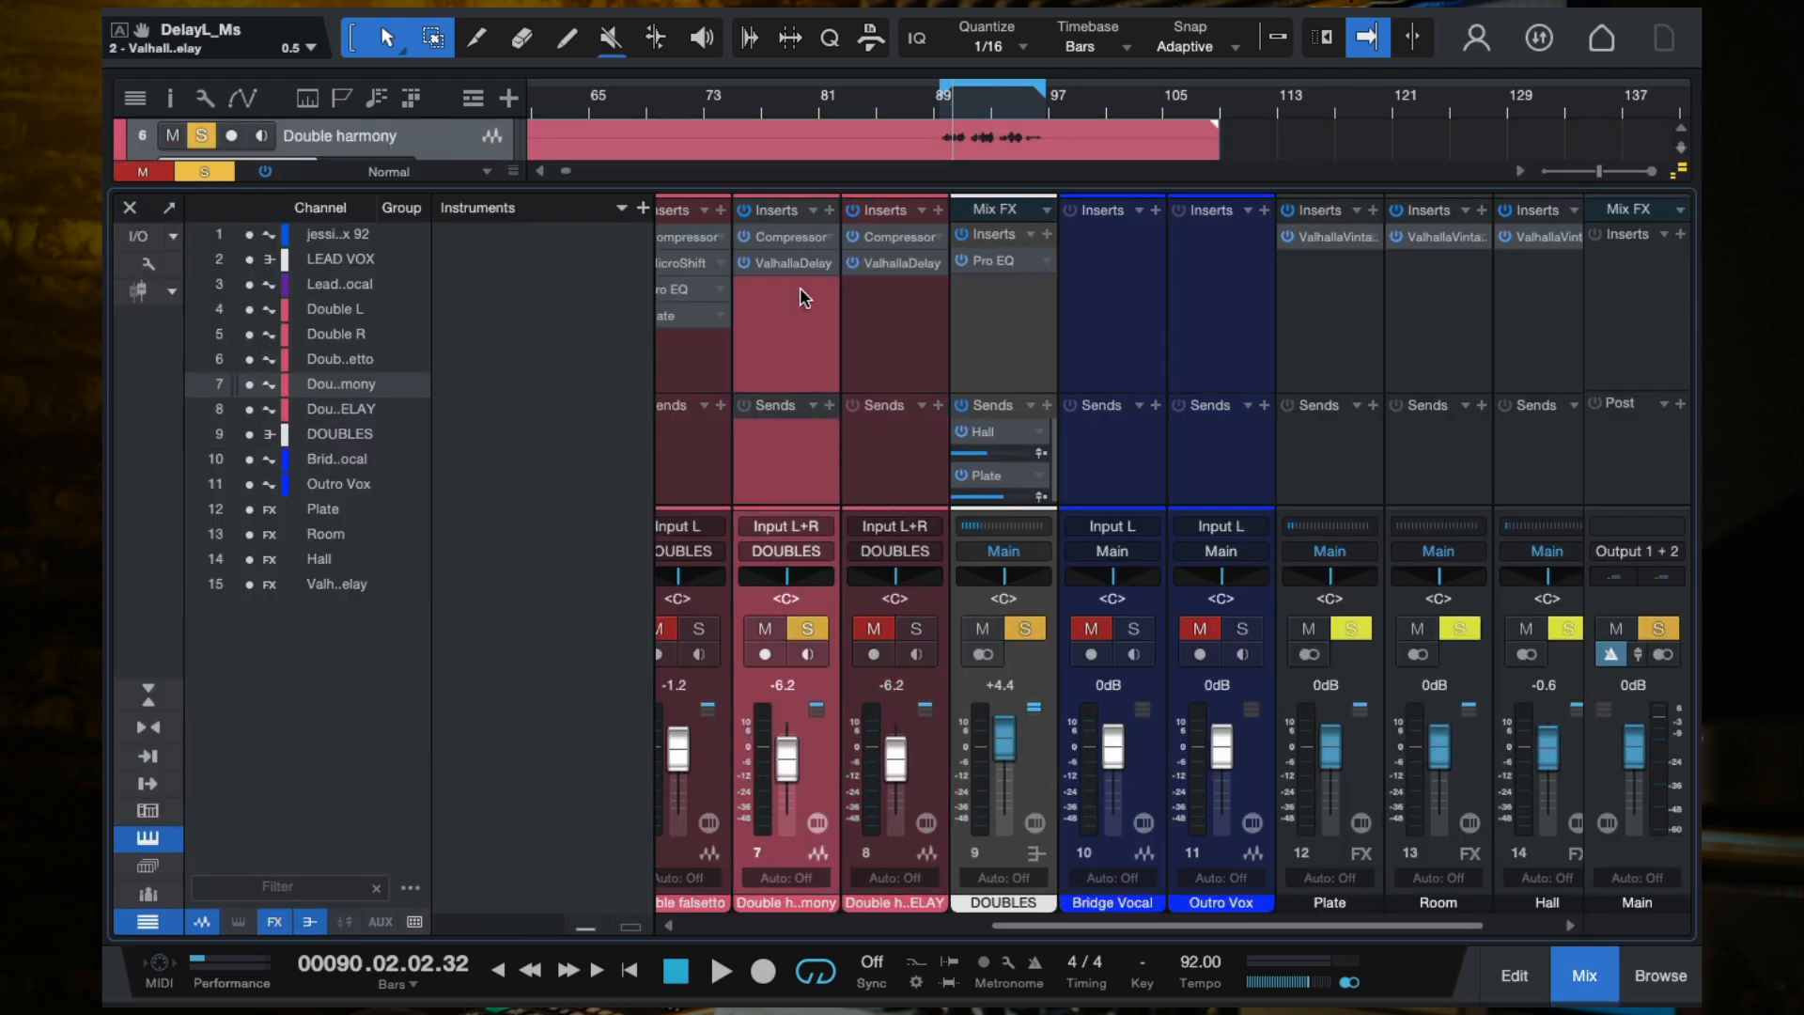
{"action": "left_click", "coordinate": [827, 263]}
{"action": "left_click", "coordinate": [897, 527]}
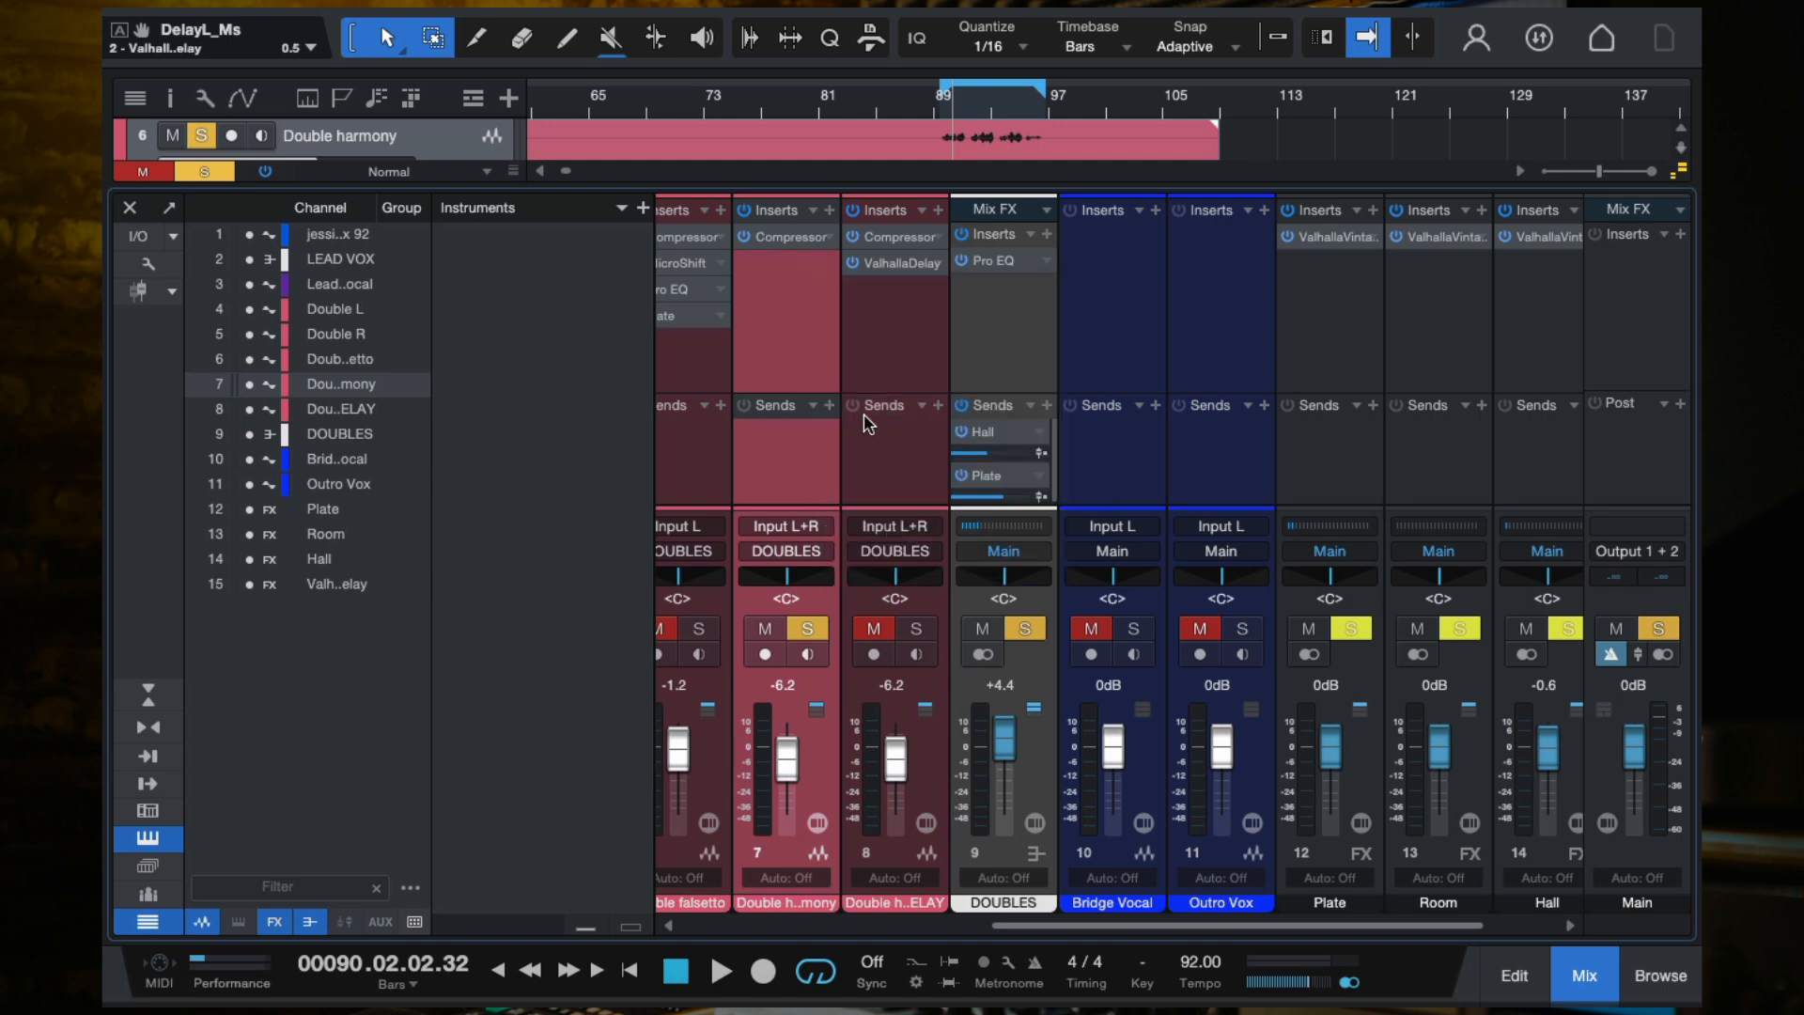
Step: Listen to the soloed Double harmony channel without delay from bar 89, and stop playback
{"action": "left_click", "coordinate": [921, 355]}
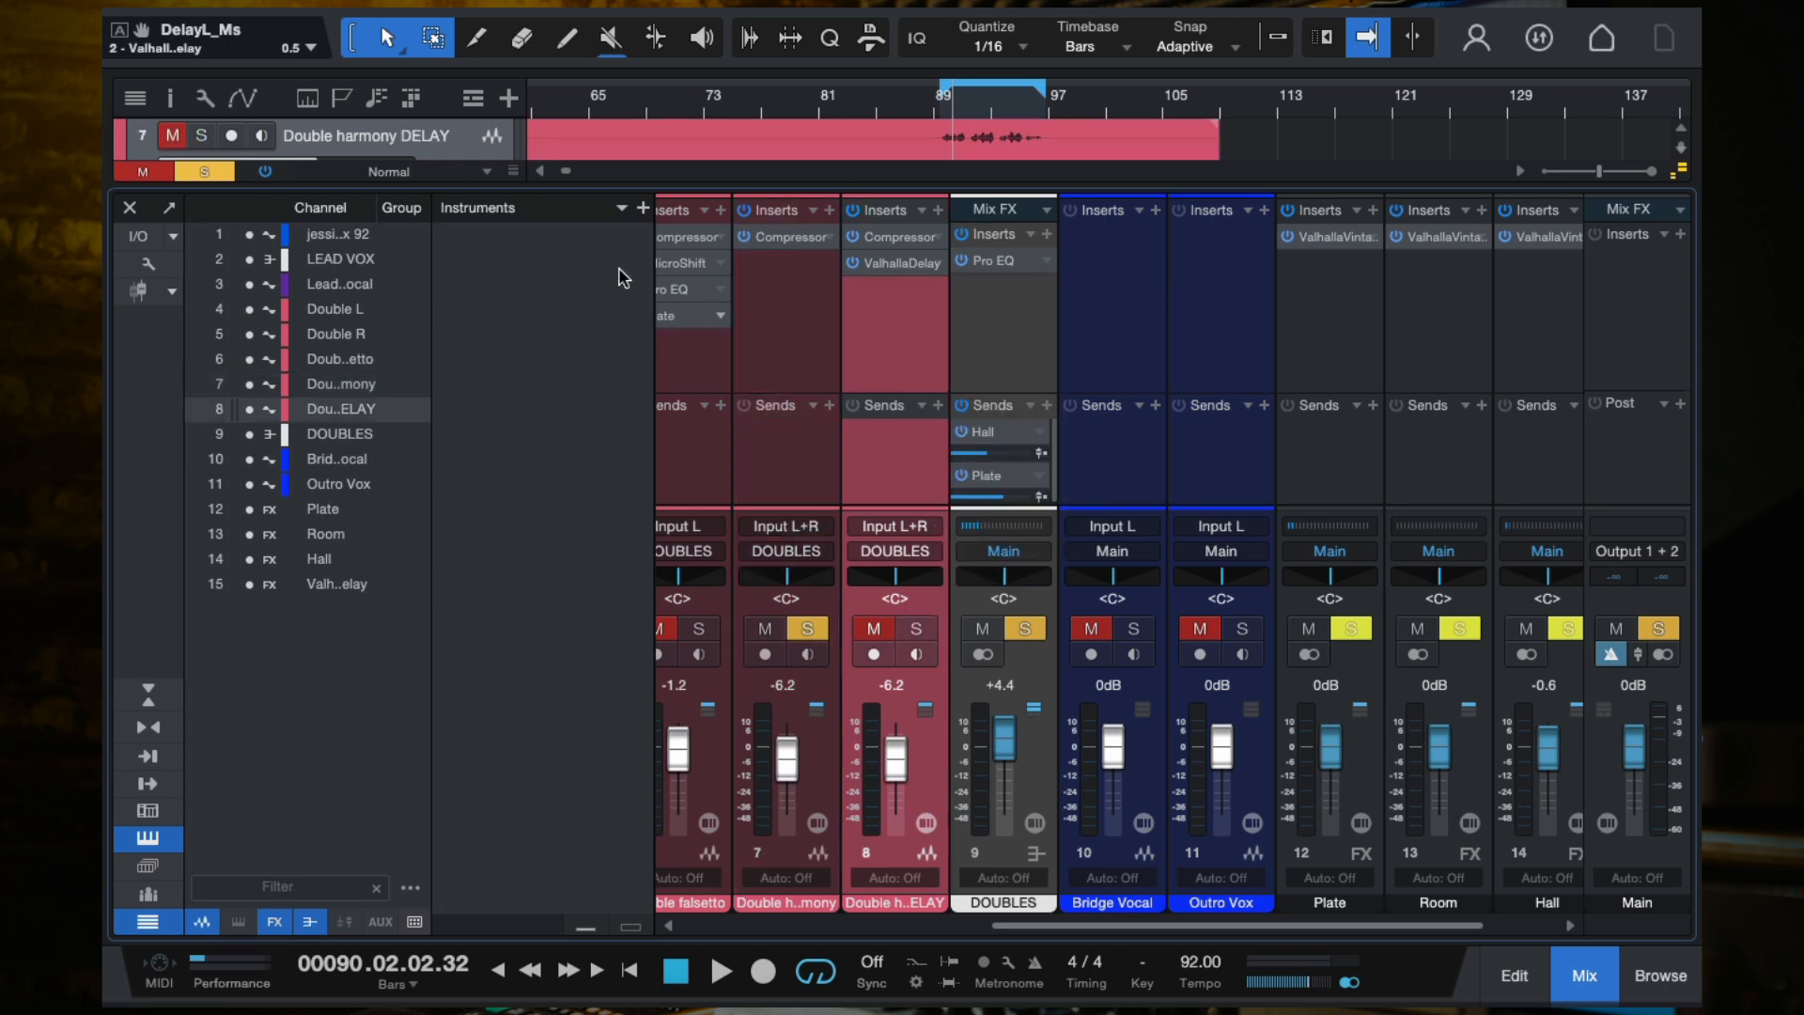
{"action": "left_click", "coordinate": [944, 106]}
{"action": "key", "text": "space"}
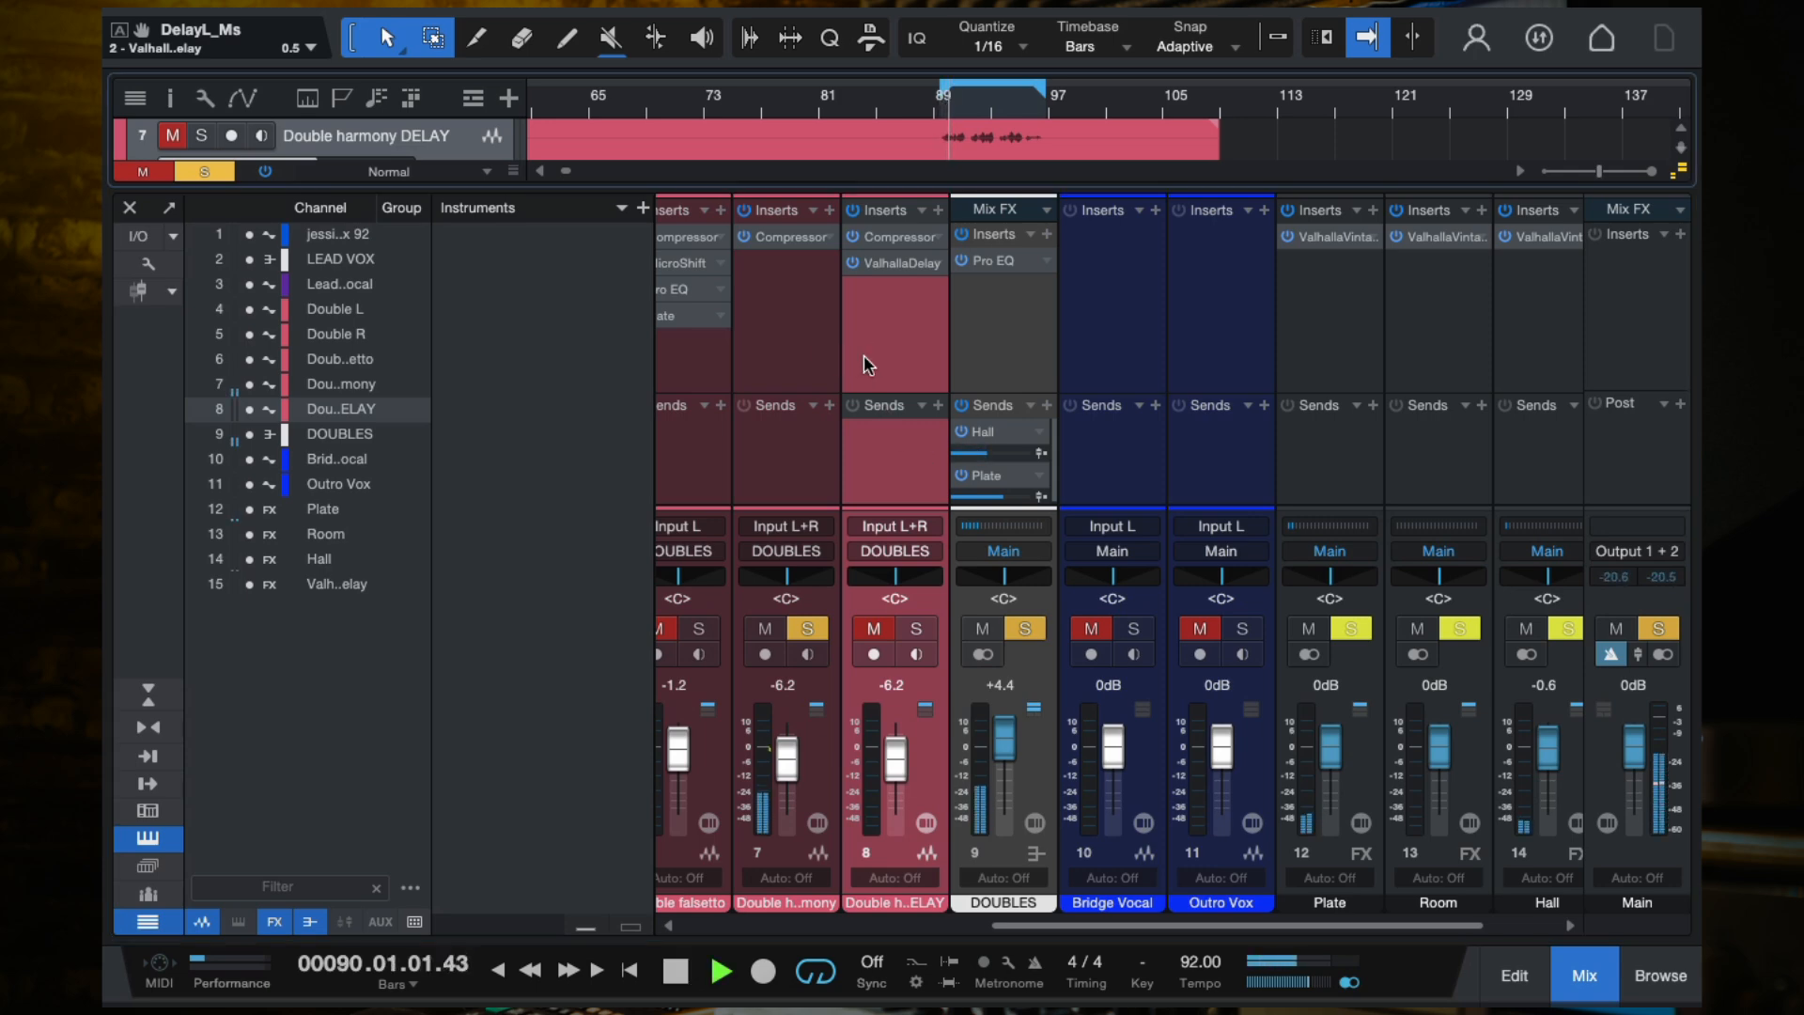
{"action": "key", "text": "space"}
Step: Unsolo Double harmony, solo Double harmony DELAY instead, and play it with its ValhallaDelay settings open
{"action": "left_click", "coordinate": [807, 628]}
{"action": "left_click", "coordinate": [874, 627]}
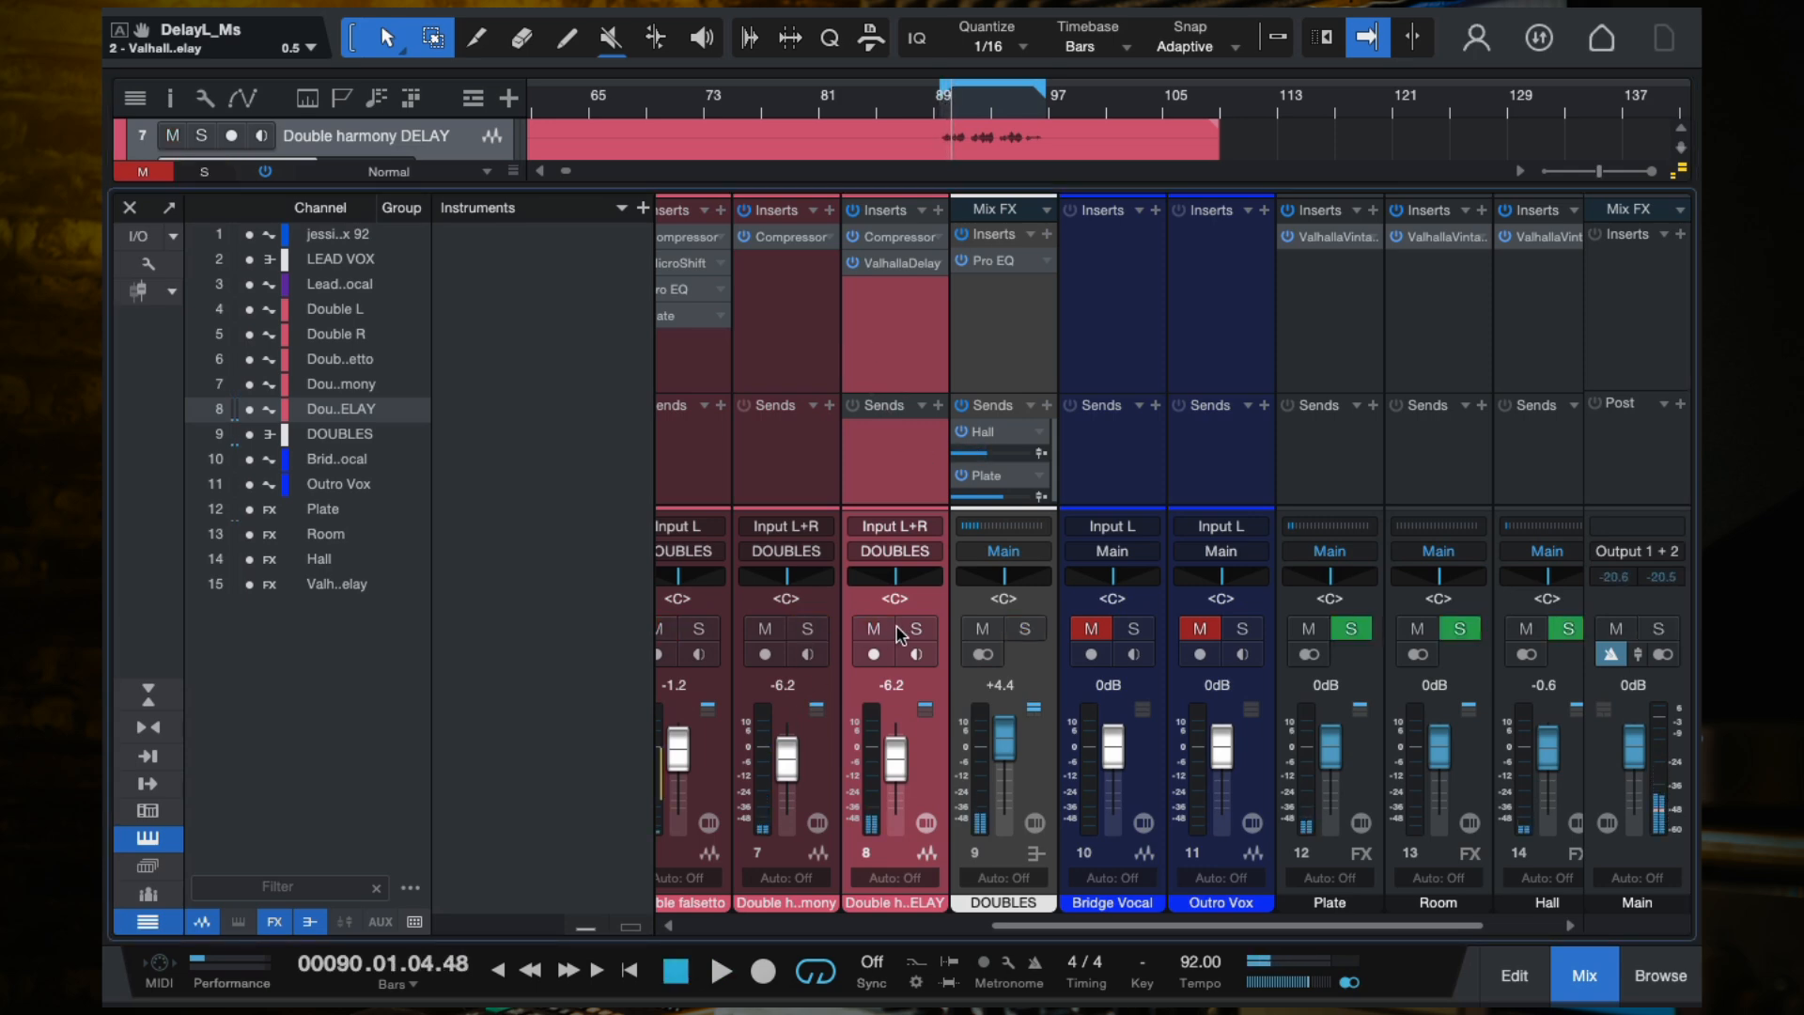
{"action": "left_click", "coordinate": [914, 628]}
{"action": "left_click", "coordinate": [899, 272]}
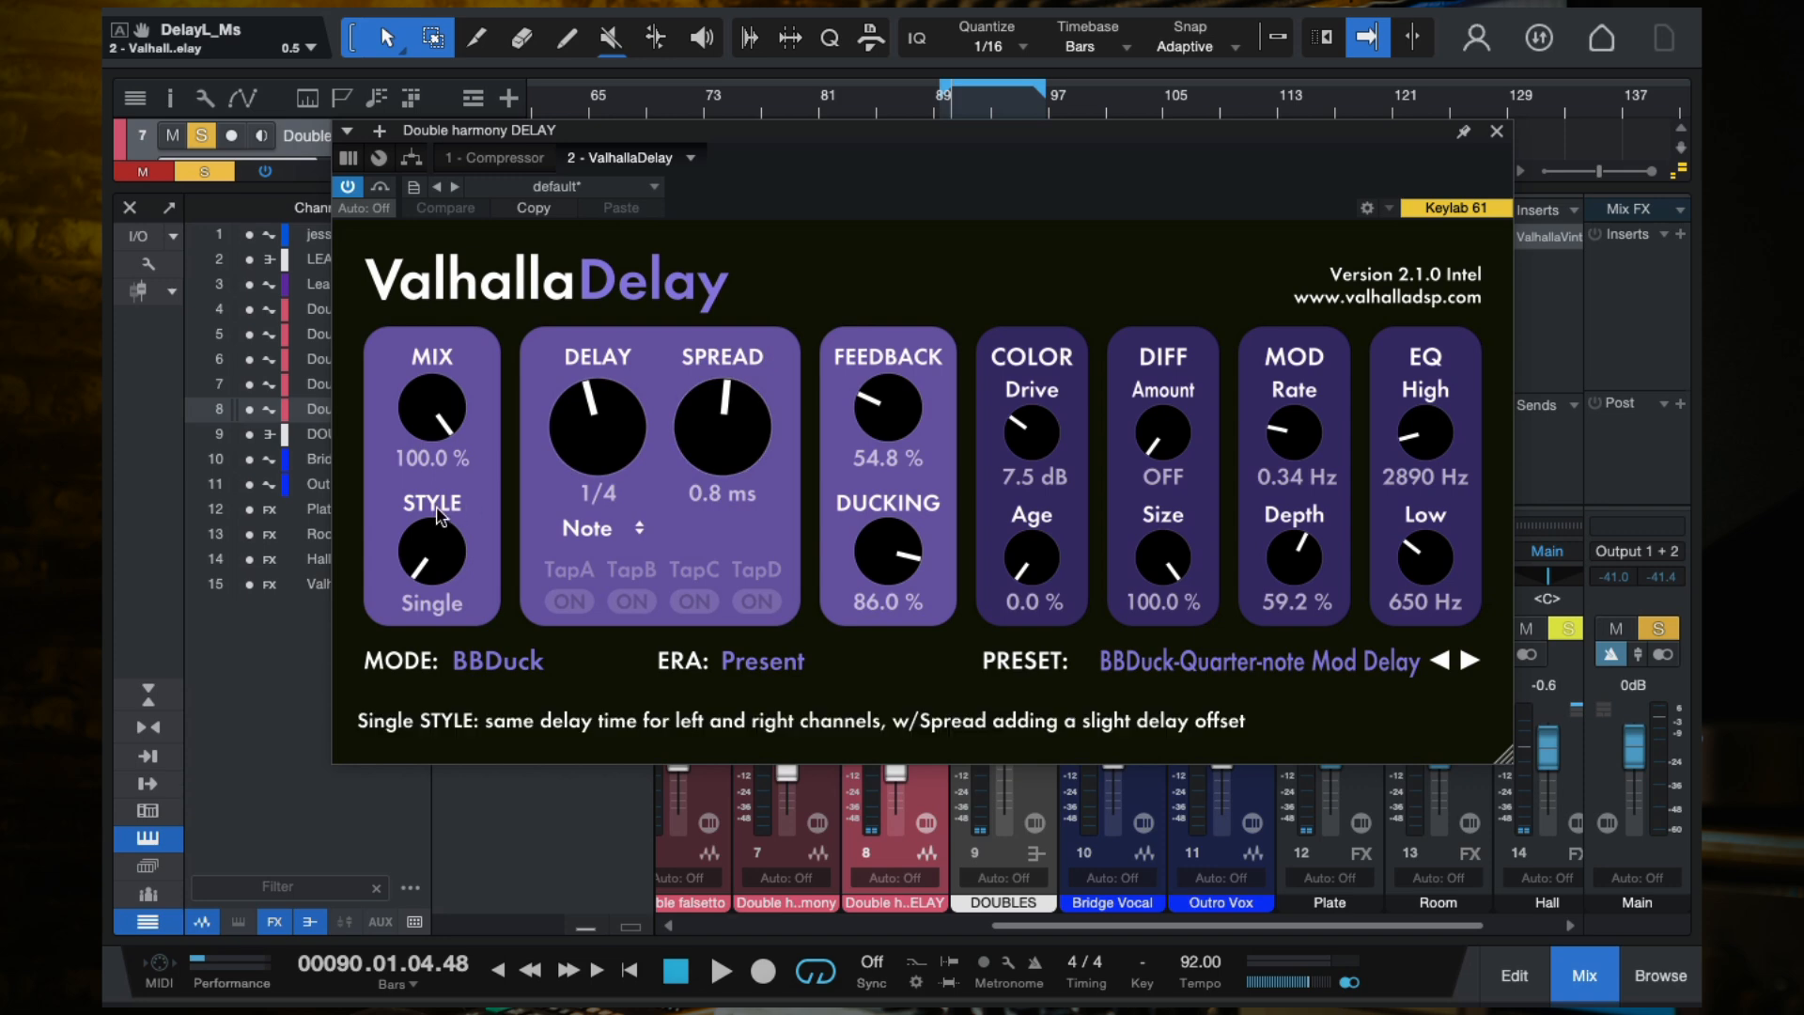
{"action": "key", "text": "space"}
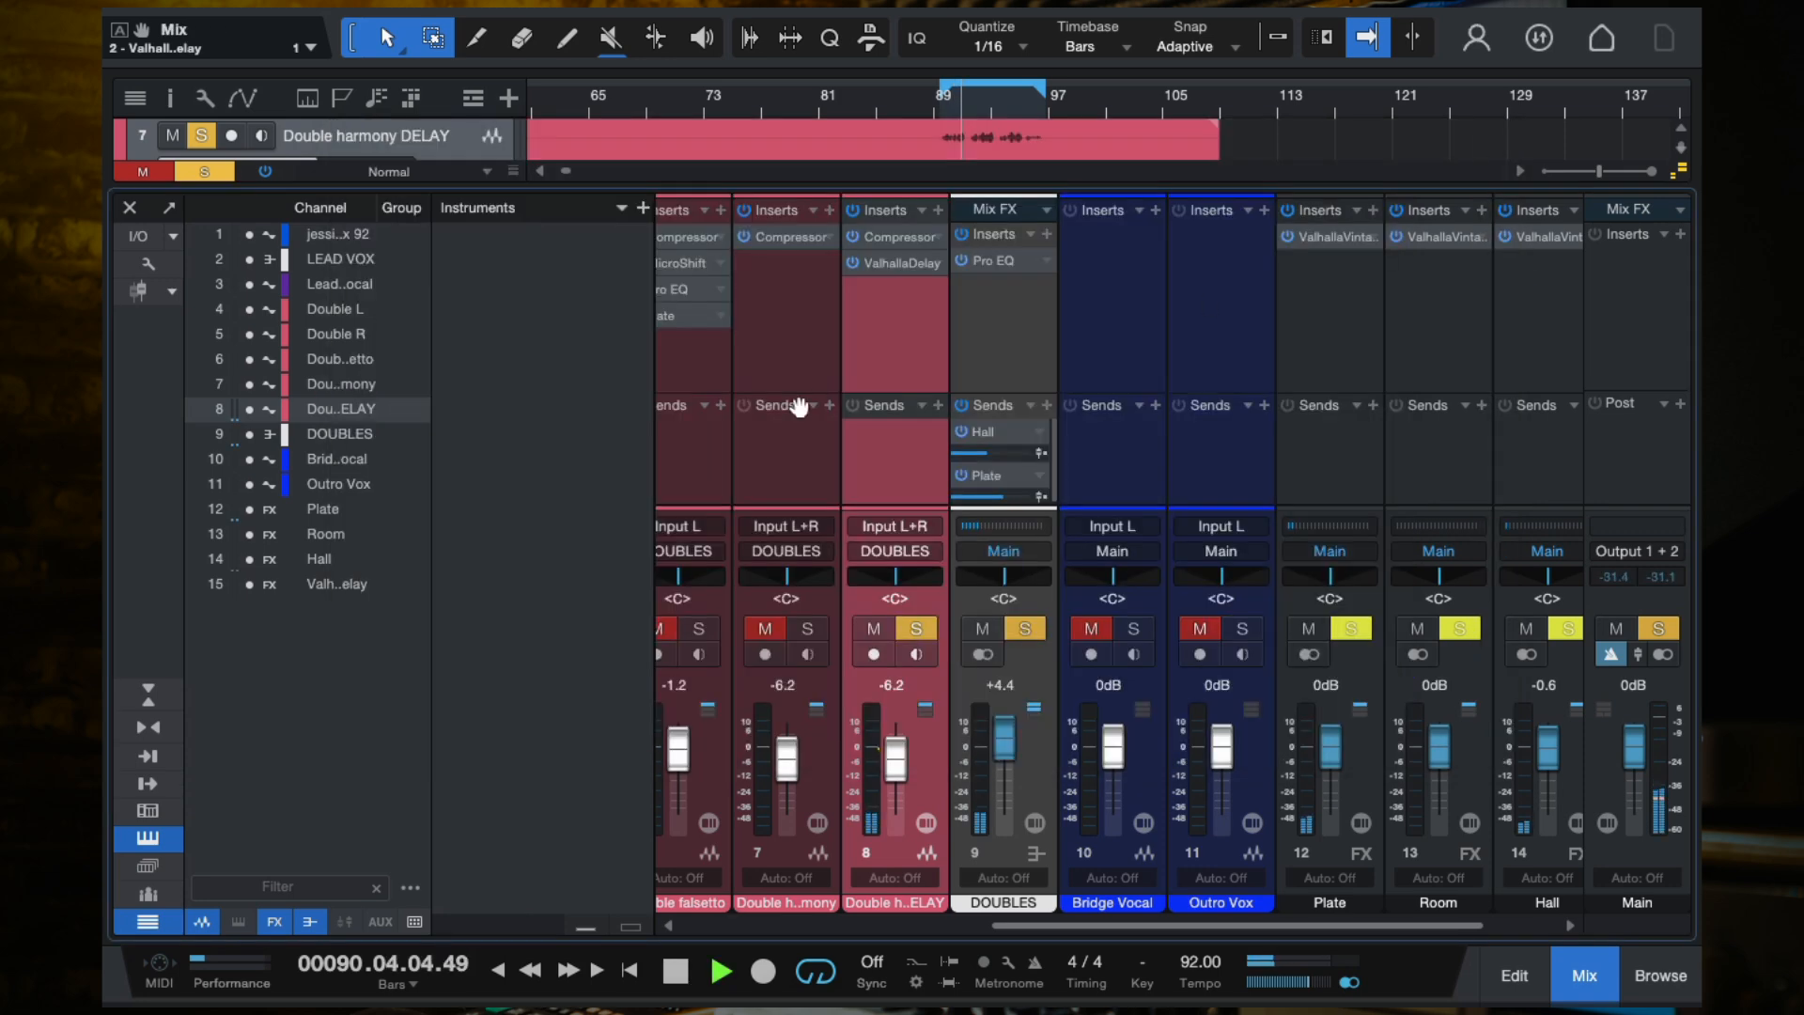
Step: Close the delay settings, solo Double harmony together with the DELAY channel to hear both, and stop playback
{"action": "left_click", "coordinate": [1496, 131]}
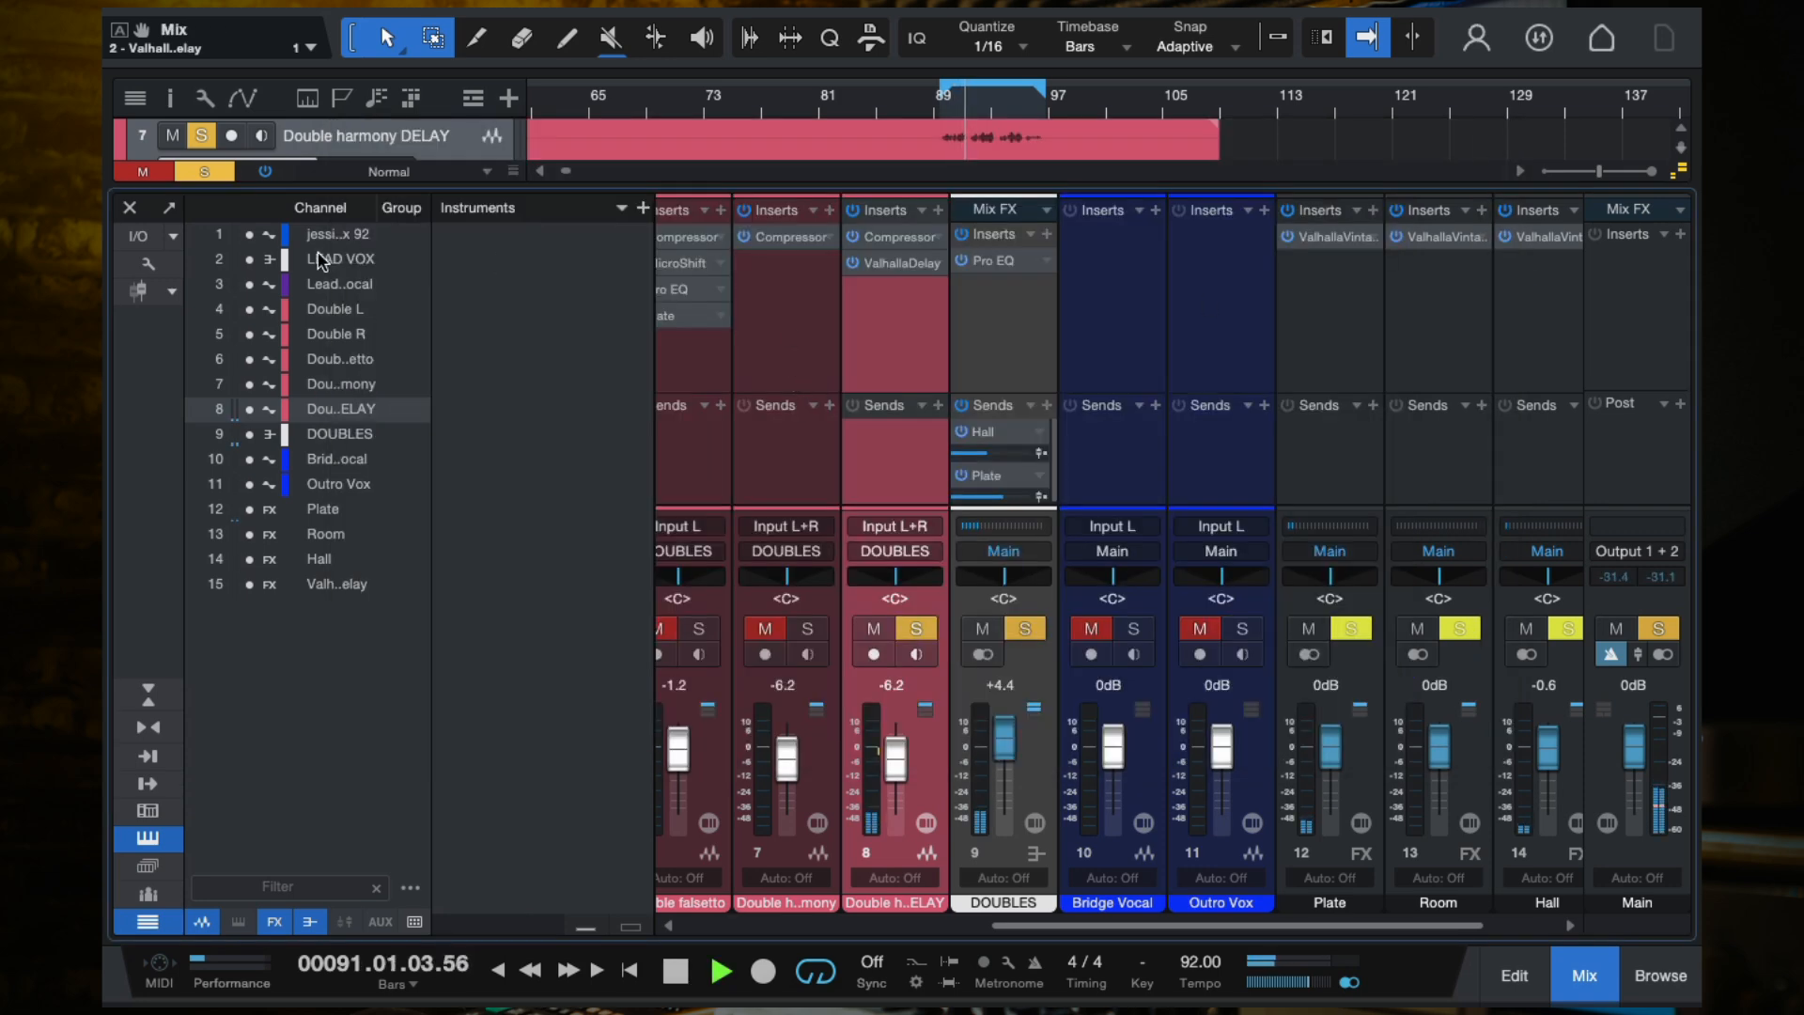
{"action": "left_click", "coordinate": [807, 627]}
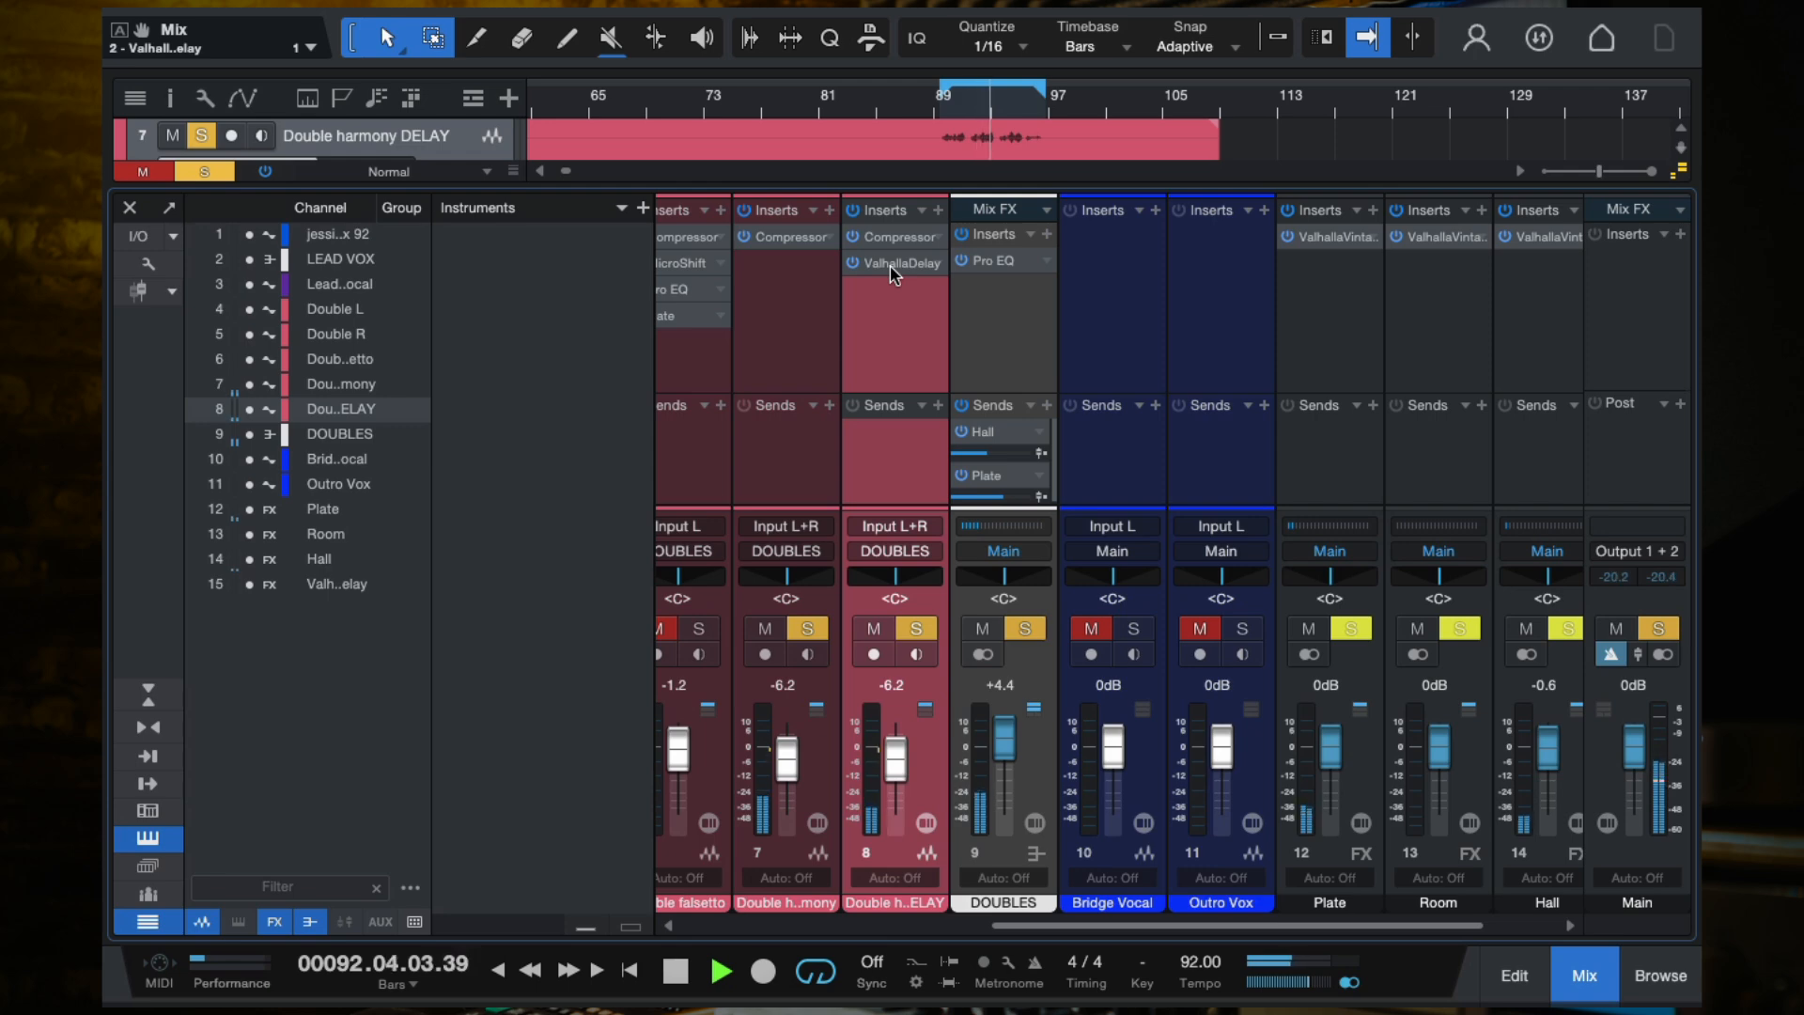
{"action": "key", "text": "space"}
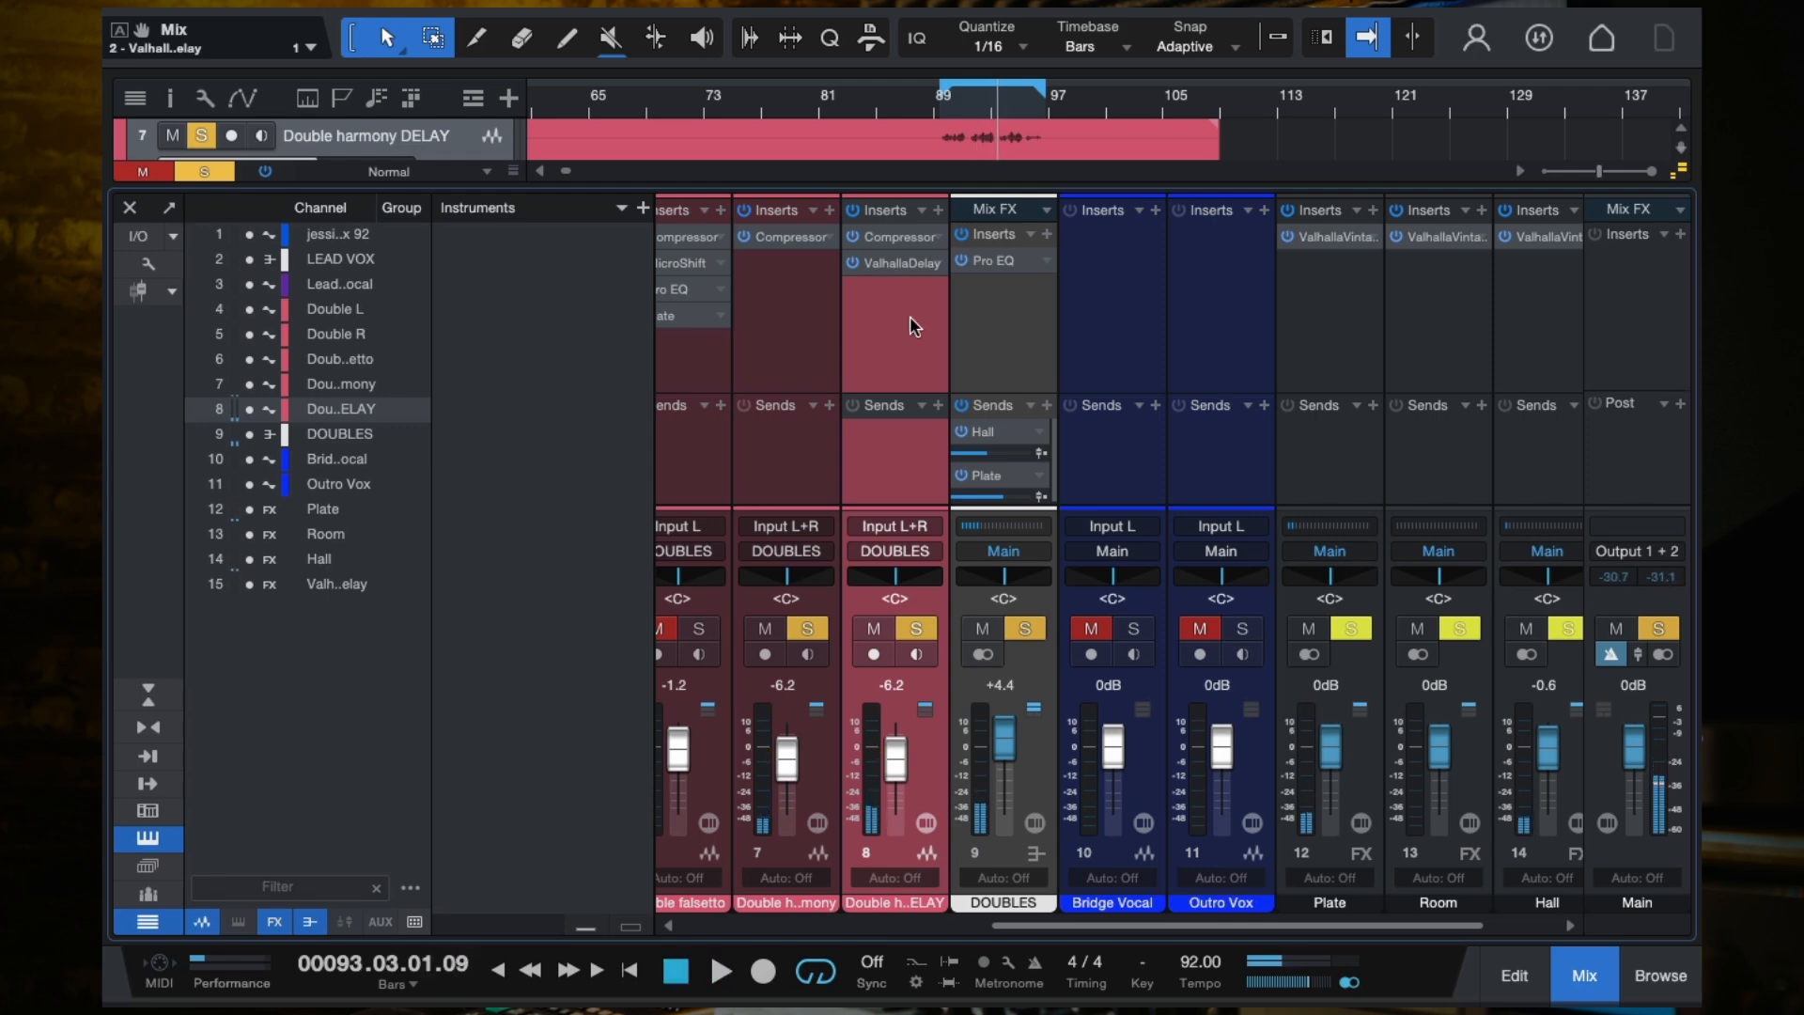
Step: Save the song and add a Little AlterBoy insert to the Double harmony DELAY channel with its pitch set to 12.0 semitones
{"action": "key", "text": "super+s"}
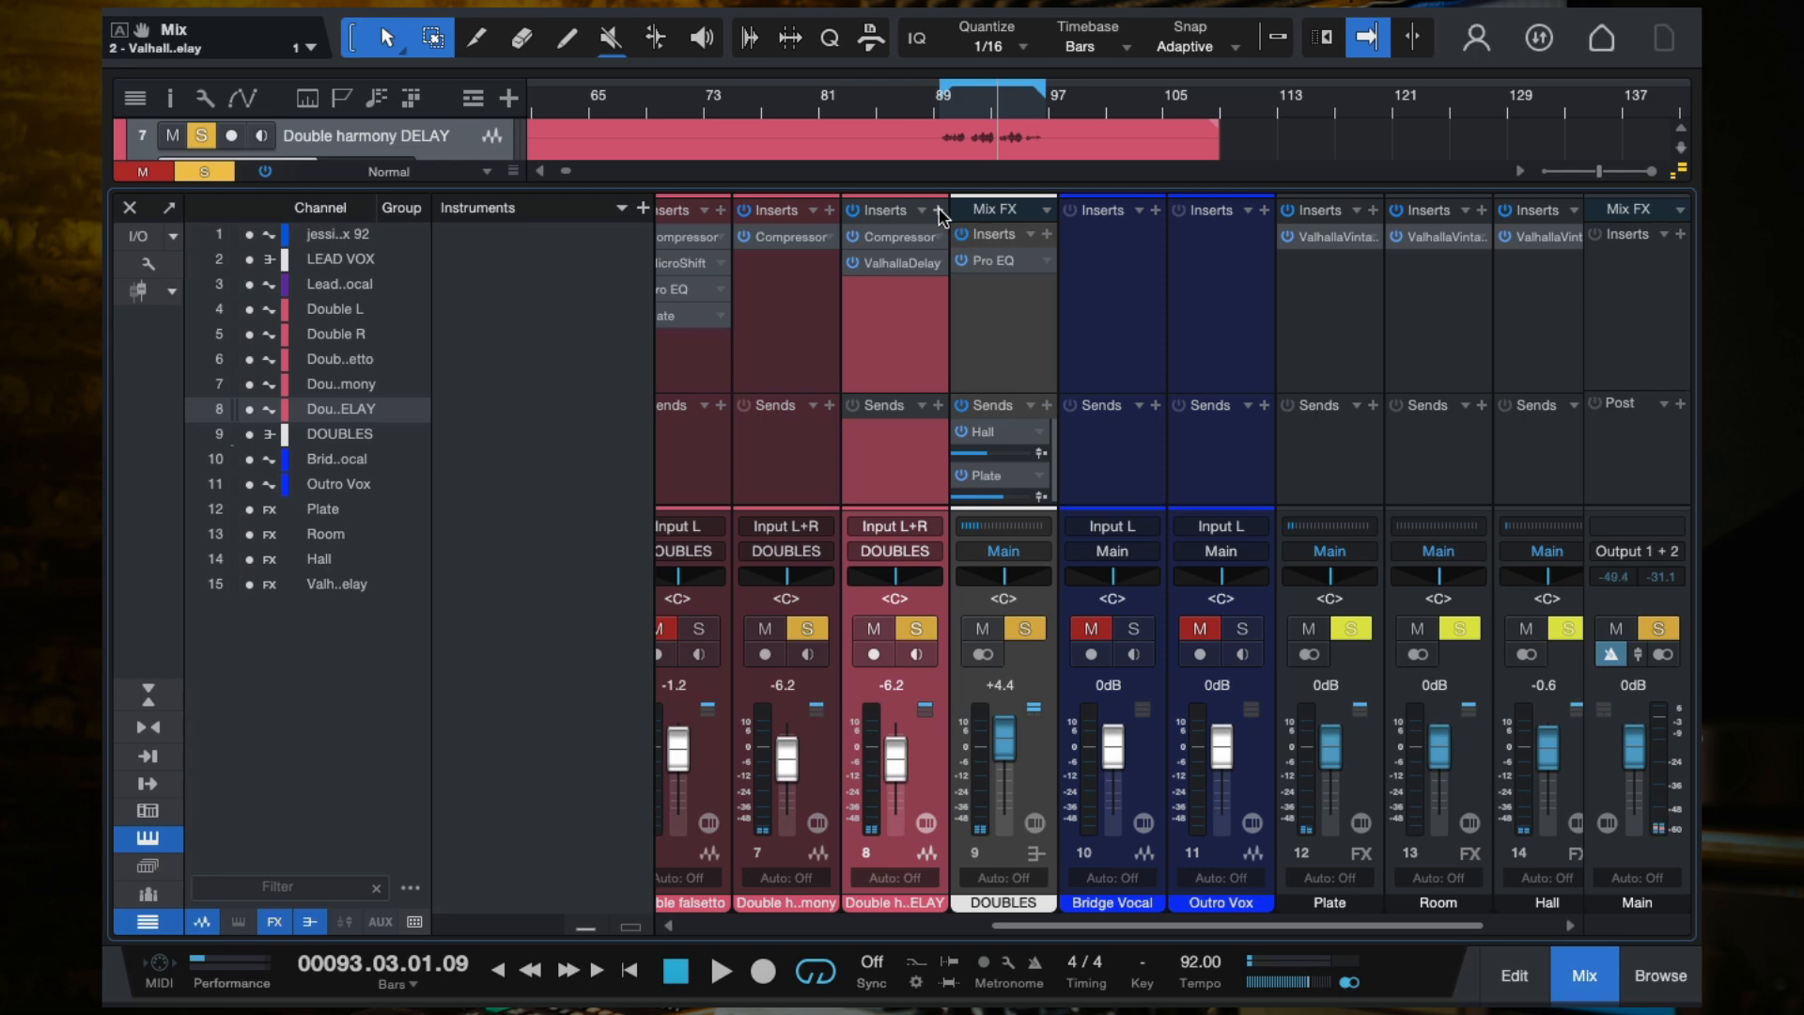
{"action": "left_click", "coordinate": [948, 226]}
{"action": "type", "text": "little"}
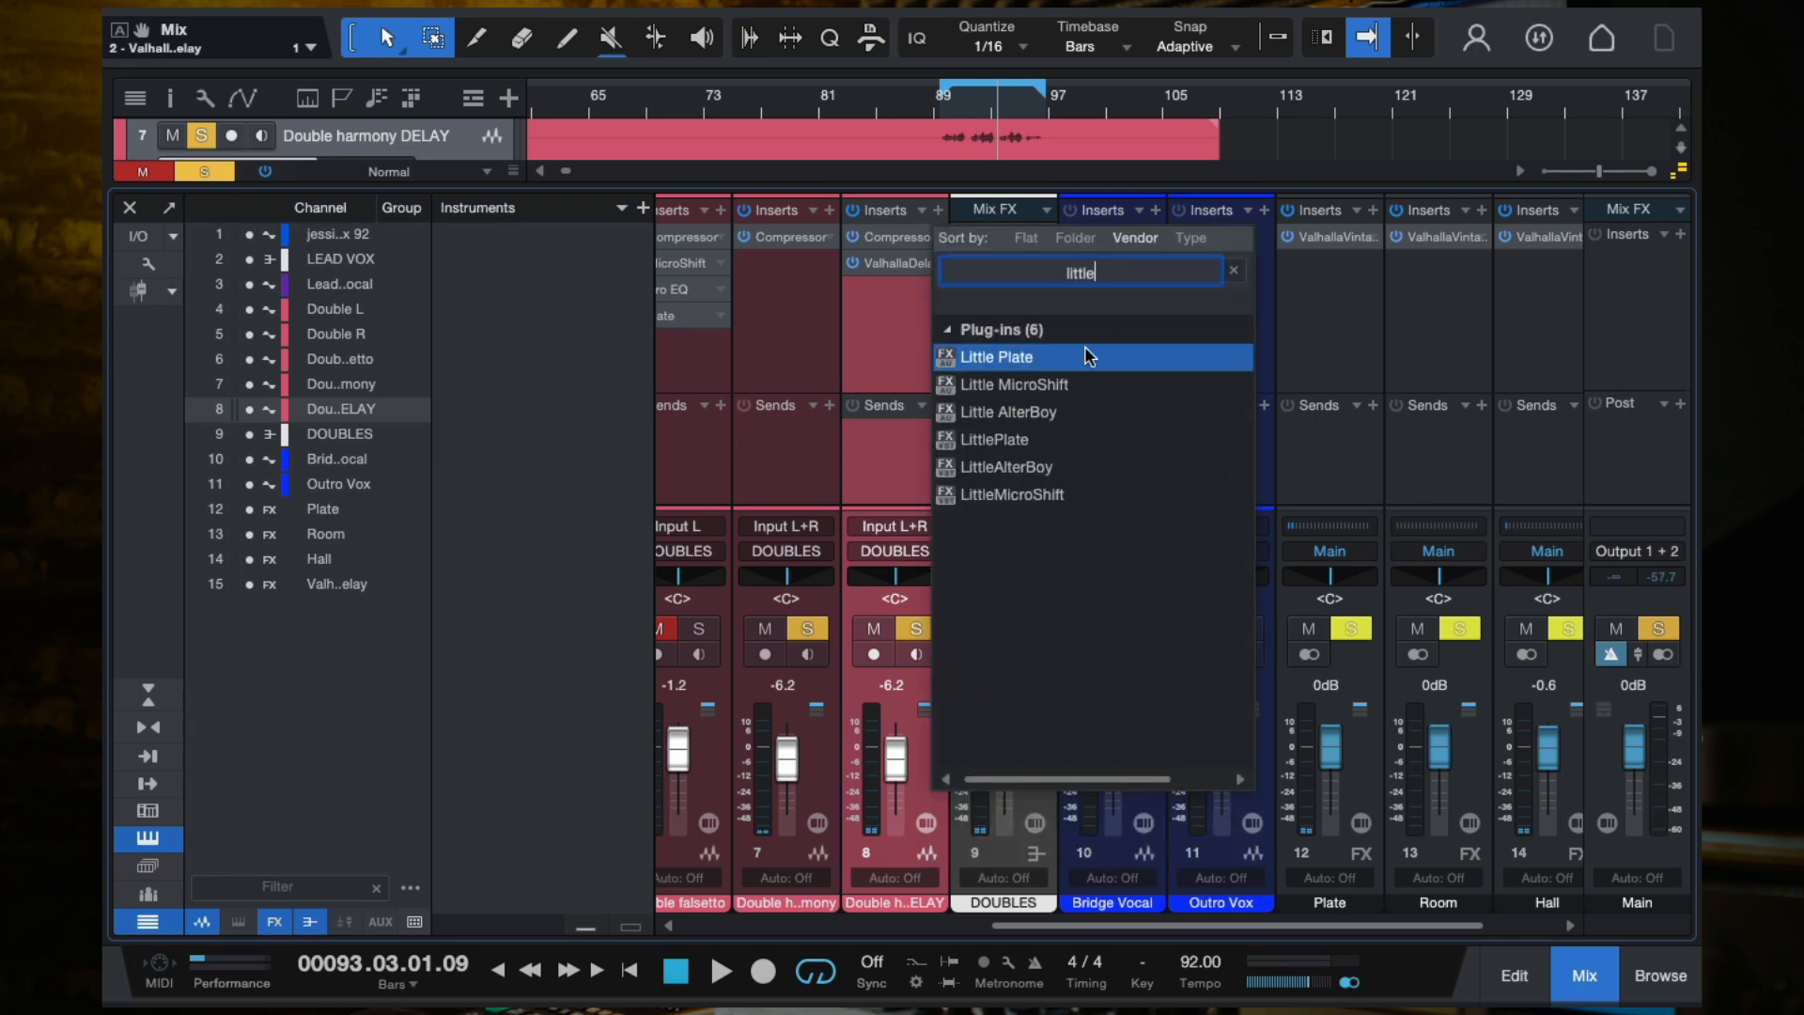
{"action": "left_click", "coordinate": [994, 408]}
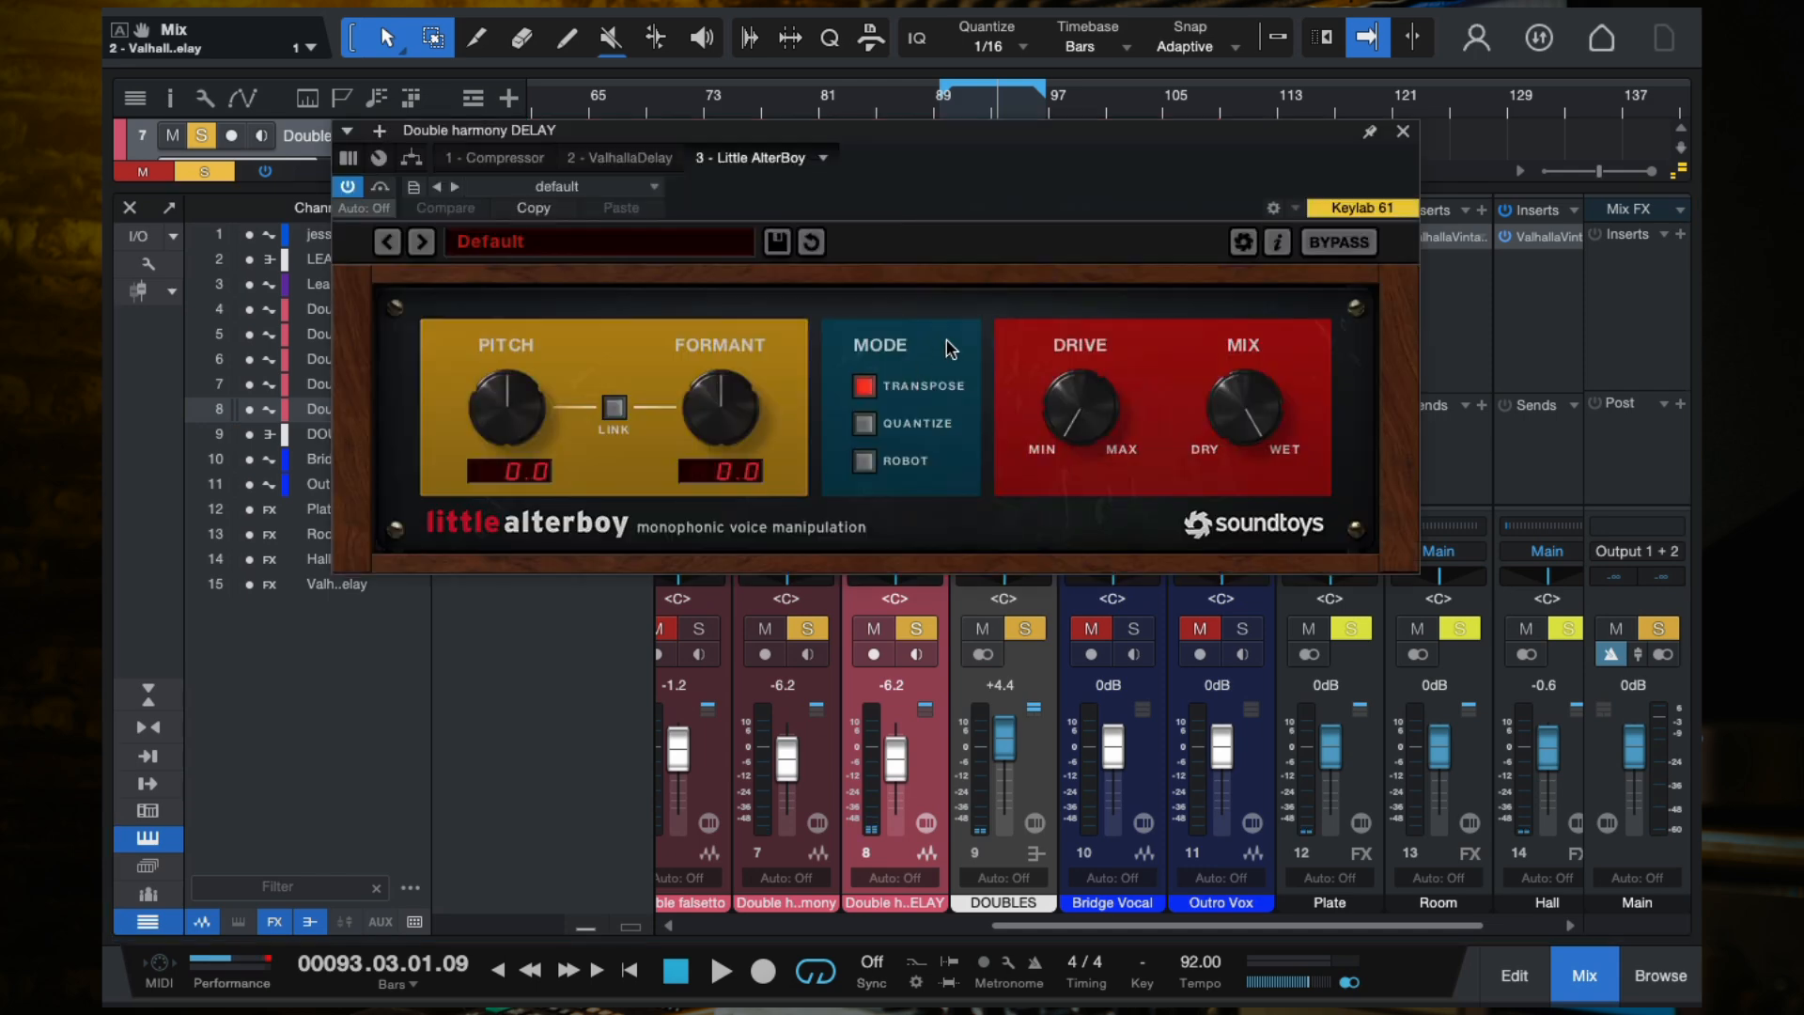
{"action": "left_click_drag", "start_coordinate": [1173, 135], "coordinate": [1125, 247]}
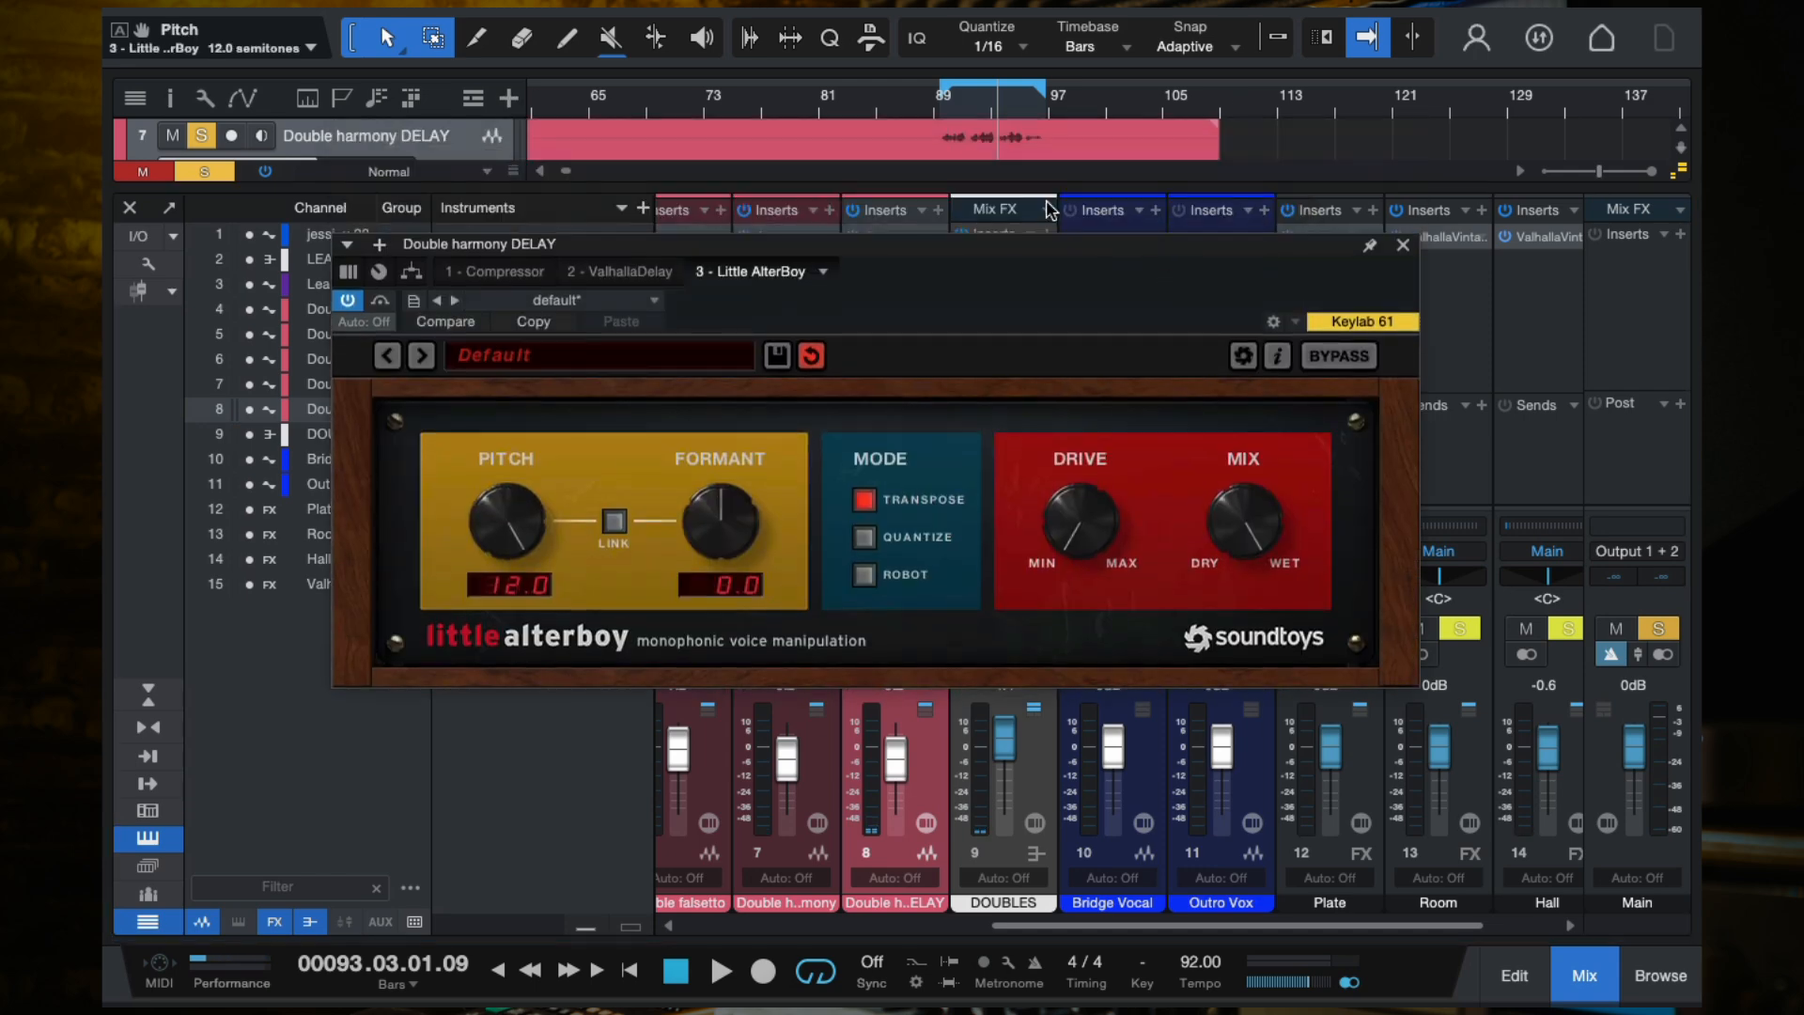
Step: Audition the pitched-up delay from bar 89, close the Little AlterBoy settings, and stop playback
{"action": "left_click", "coordinate": [947, 105]}
{"action": "key", "text": "space"}
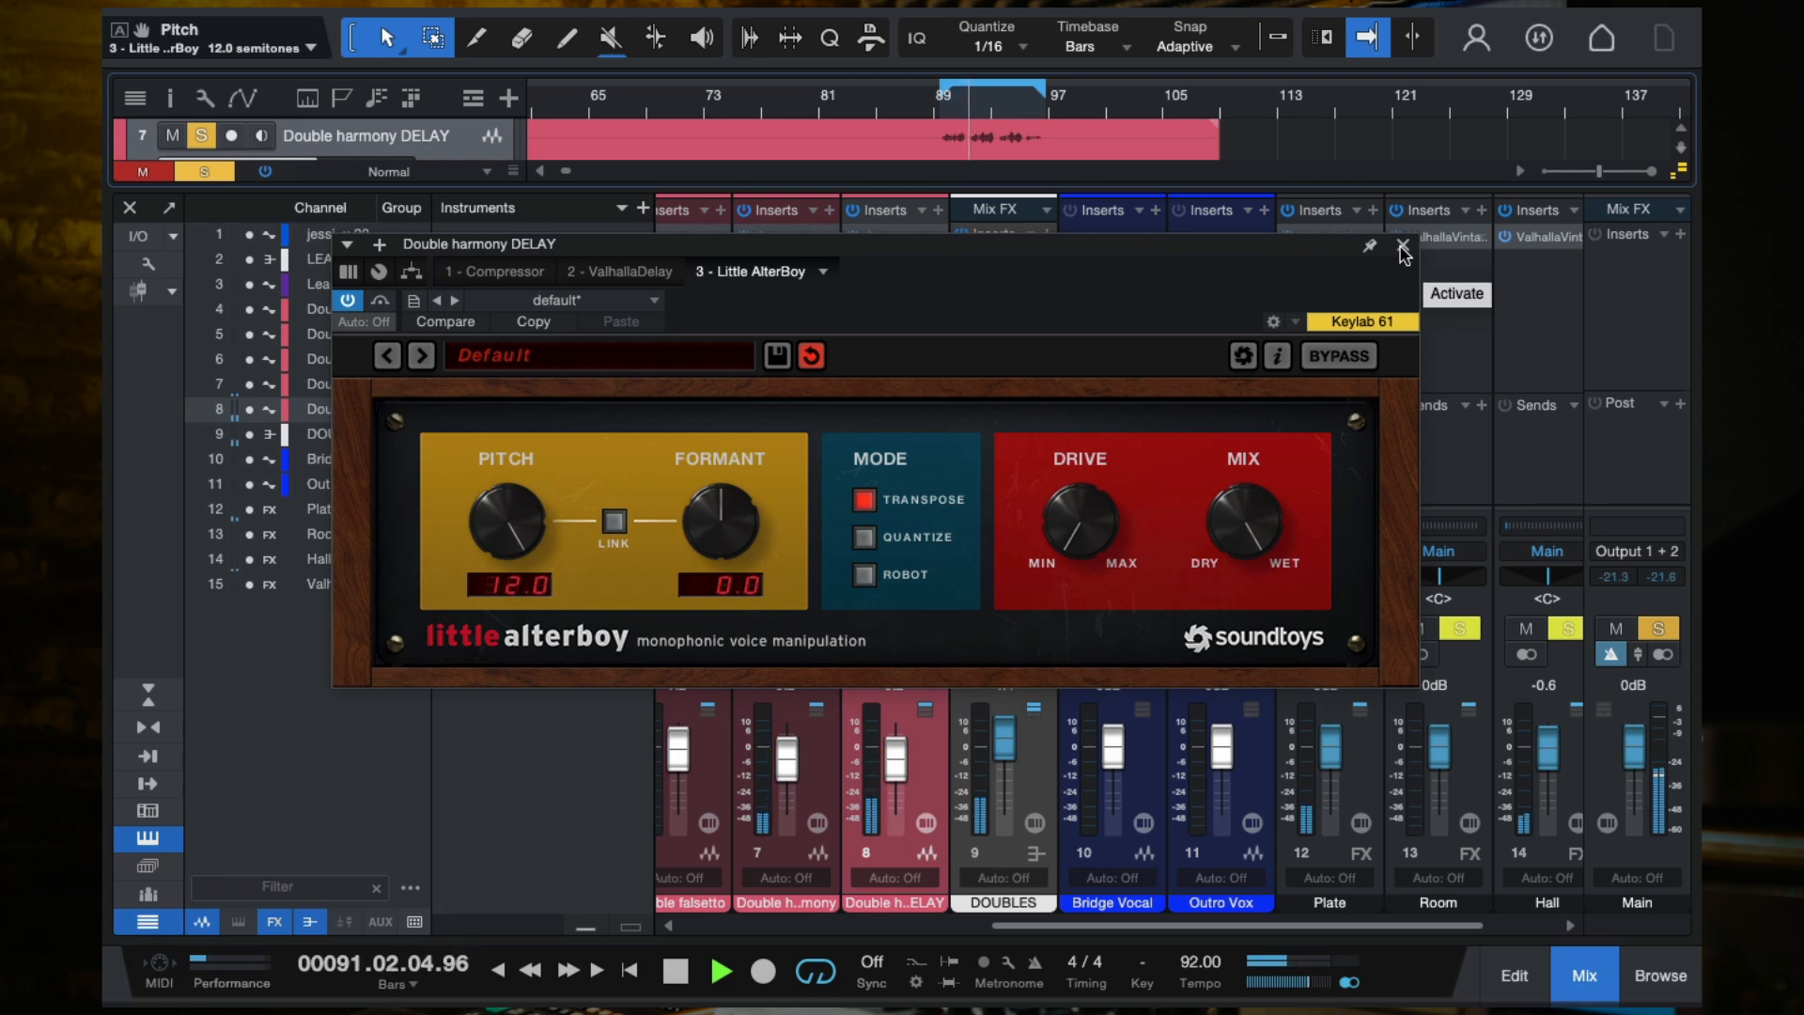
{"action": "left_click", "coordinate": [1403, 246]}
{"action": "key", "text": "space"}
Step: Move Little AlterBoy ahead of ValhallaDelay in the Double harmony DELAY inserts and play from bar 89
{"action": "left_click_drag", "start_coordinate": [895, 290], "coordinate": [893, 255]}
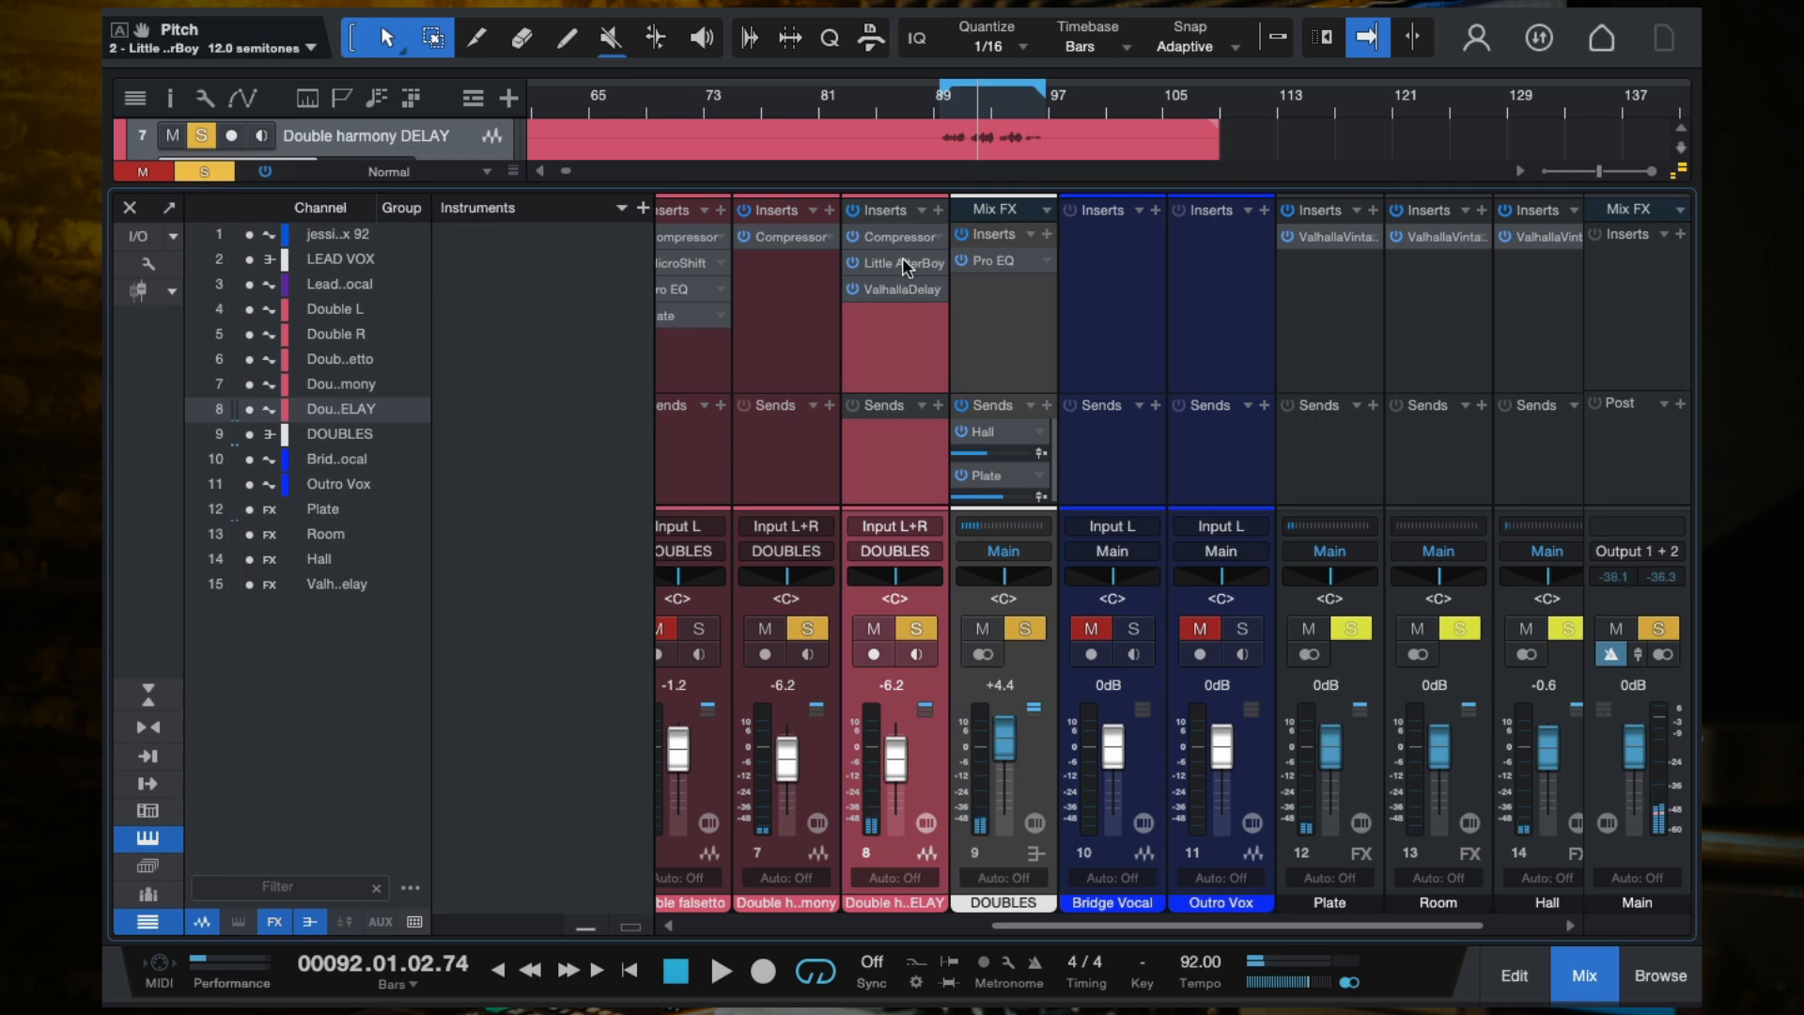
{"action": "left_click", "coordinate": [945, 108]}
{"action": "key", "text": "space"}
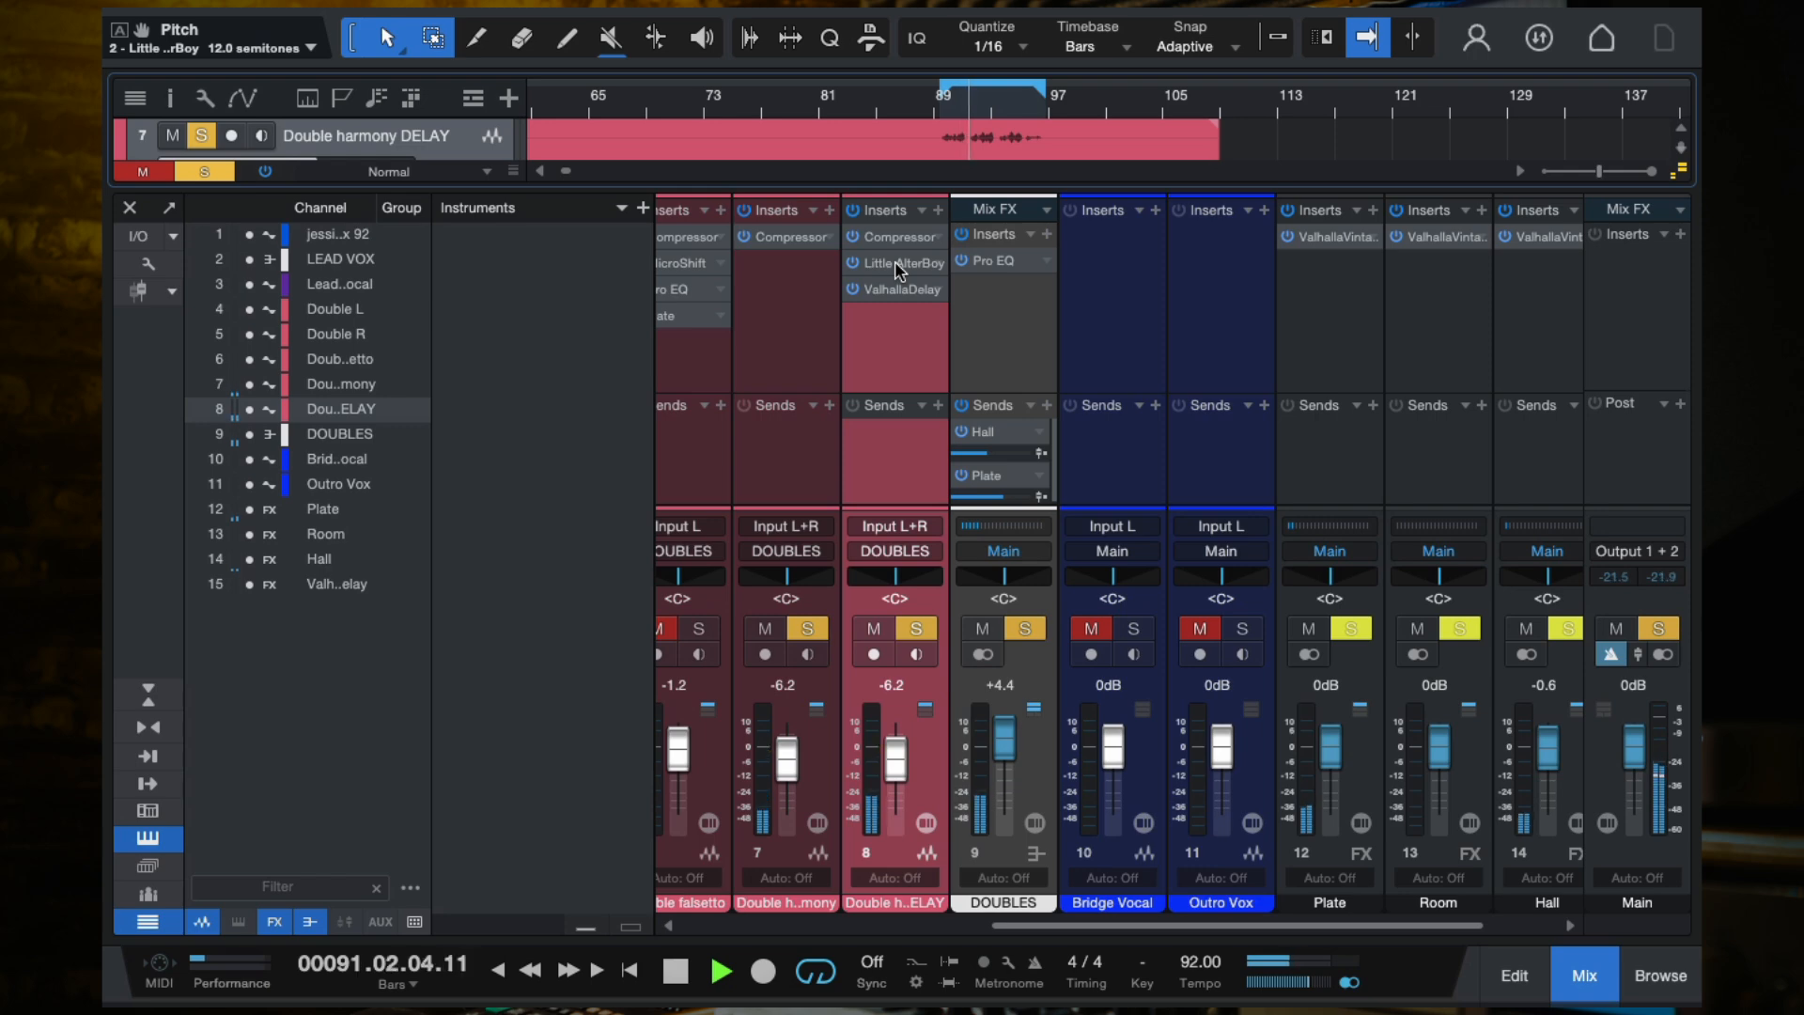
Step: Set the ValhallaDelay diffusion amount to 26.5%, and clear the solos to hear the full mix from bar 89
{"action": "left_click", "coordinate": [897, 288]}
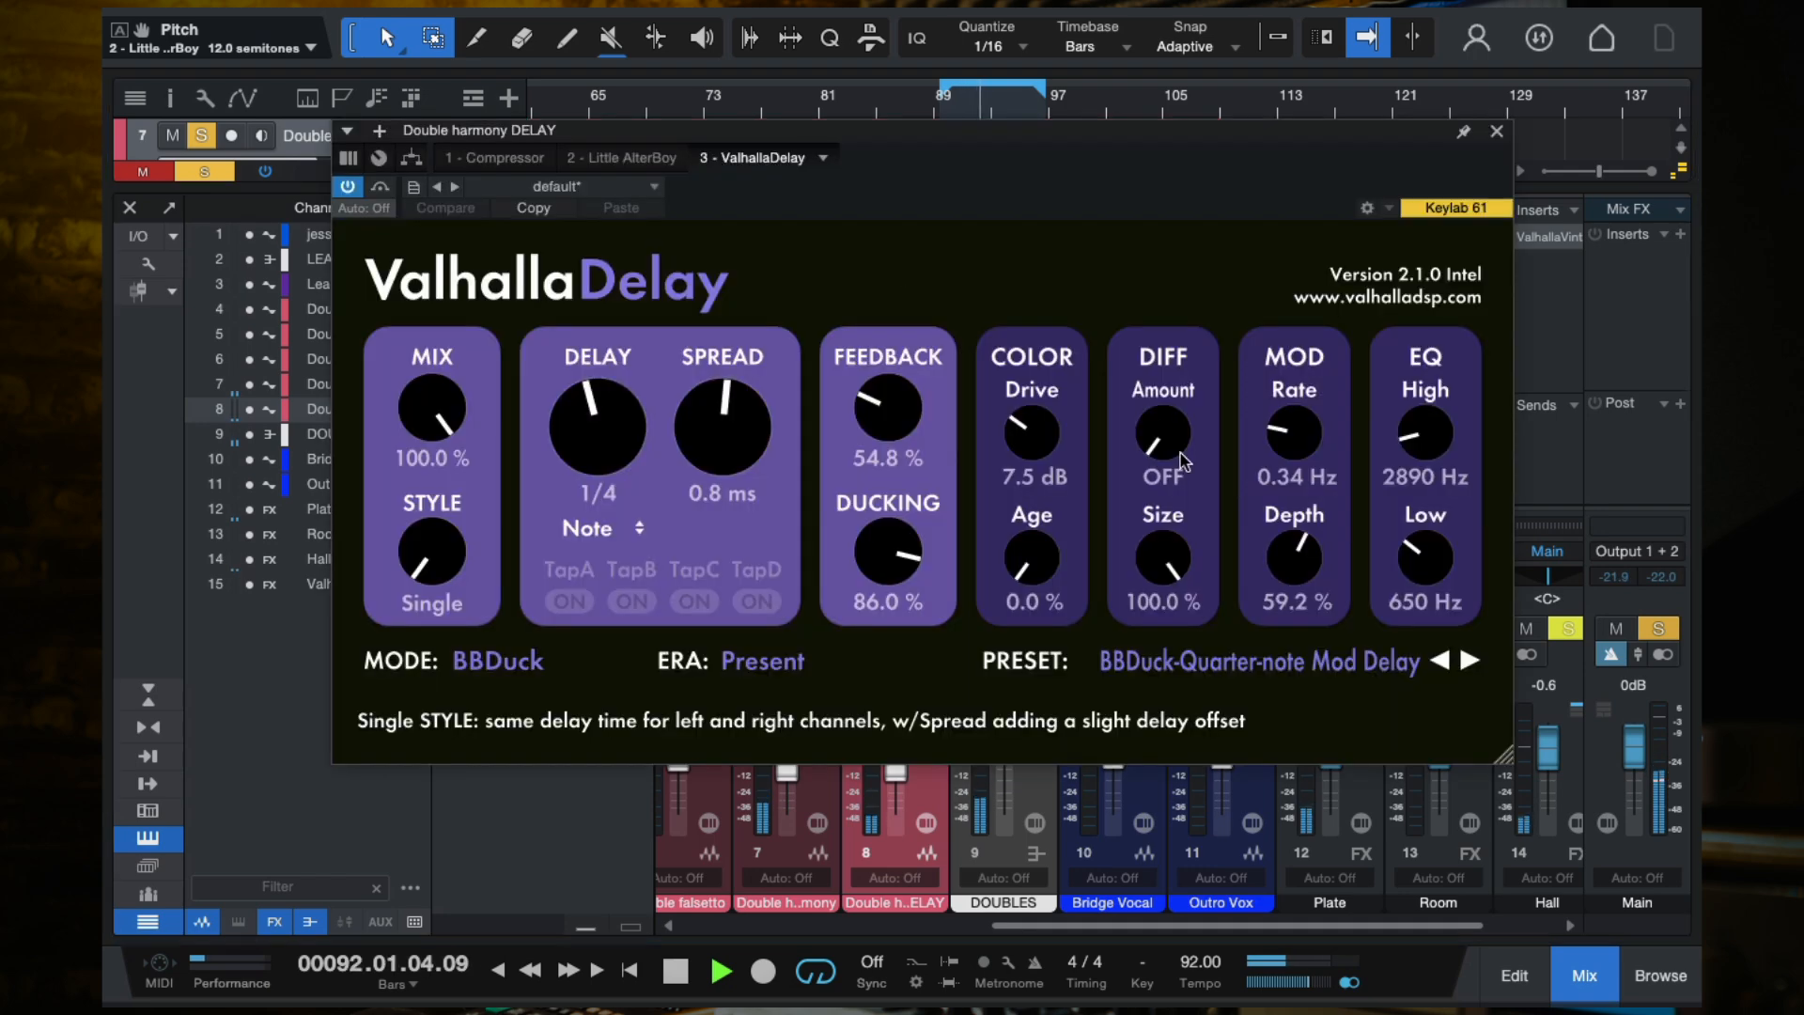
{"action": "left_click_drag", "start_coordinate": [1182, 438], "coordinate": [1182, 376]}
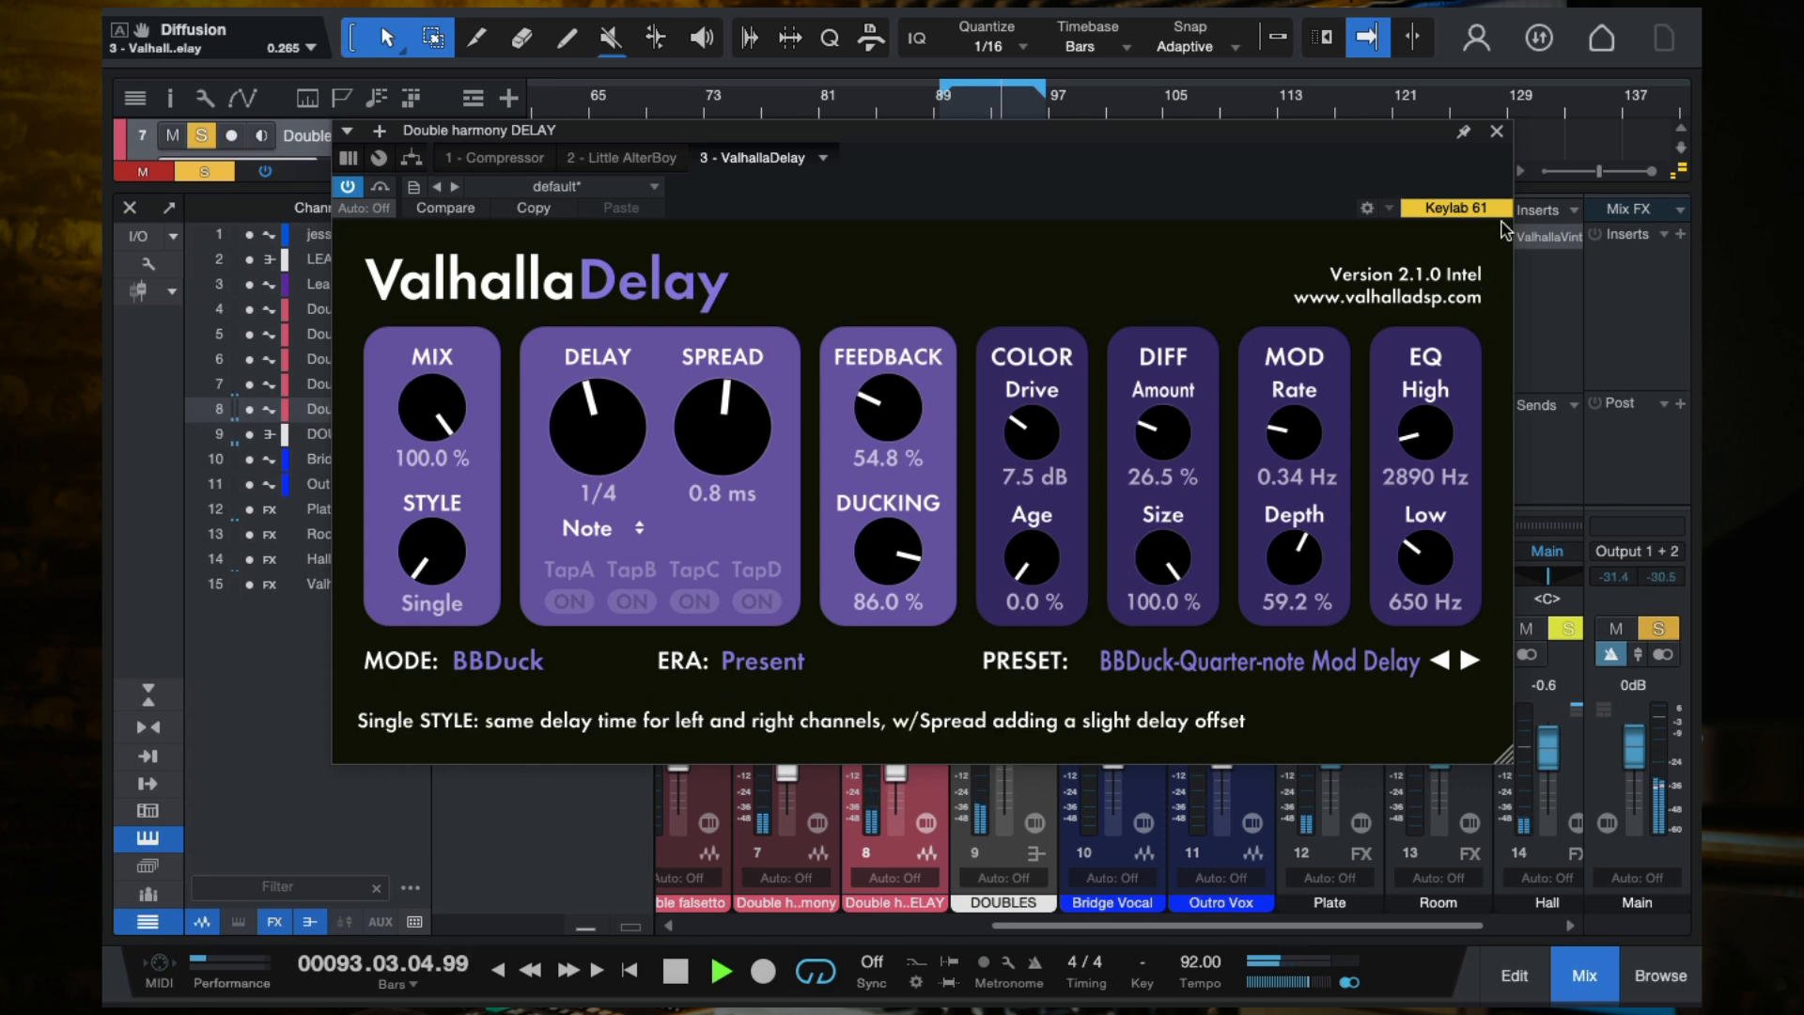
{"action": "left_click", "coordinate": [1496, 132]}
{"action": "left_click", "coordinate": [1025, 627]}
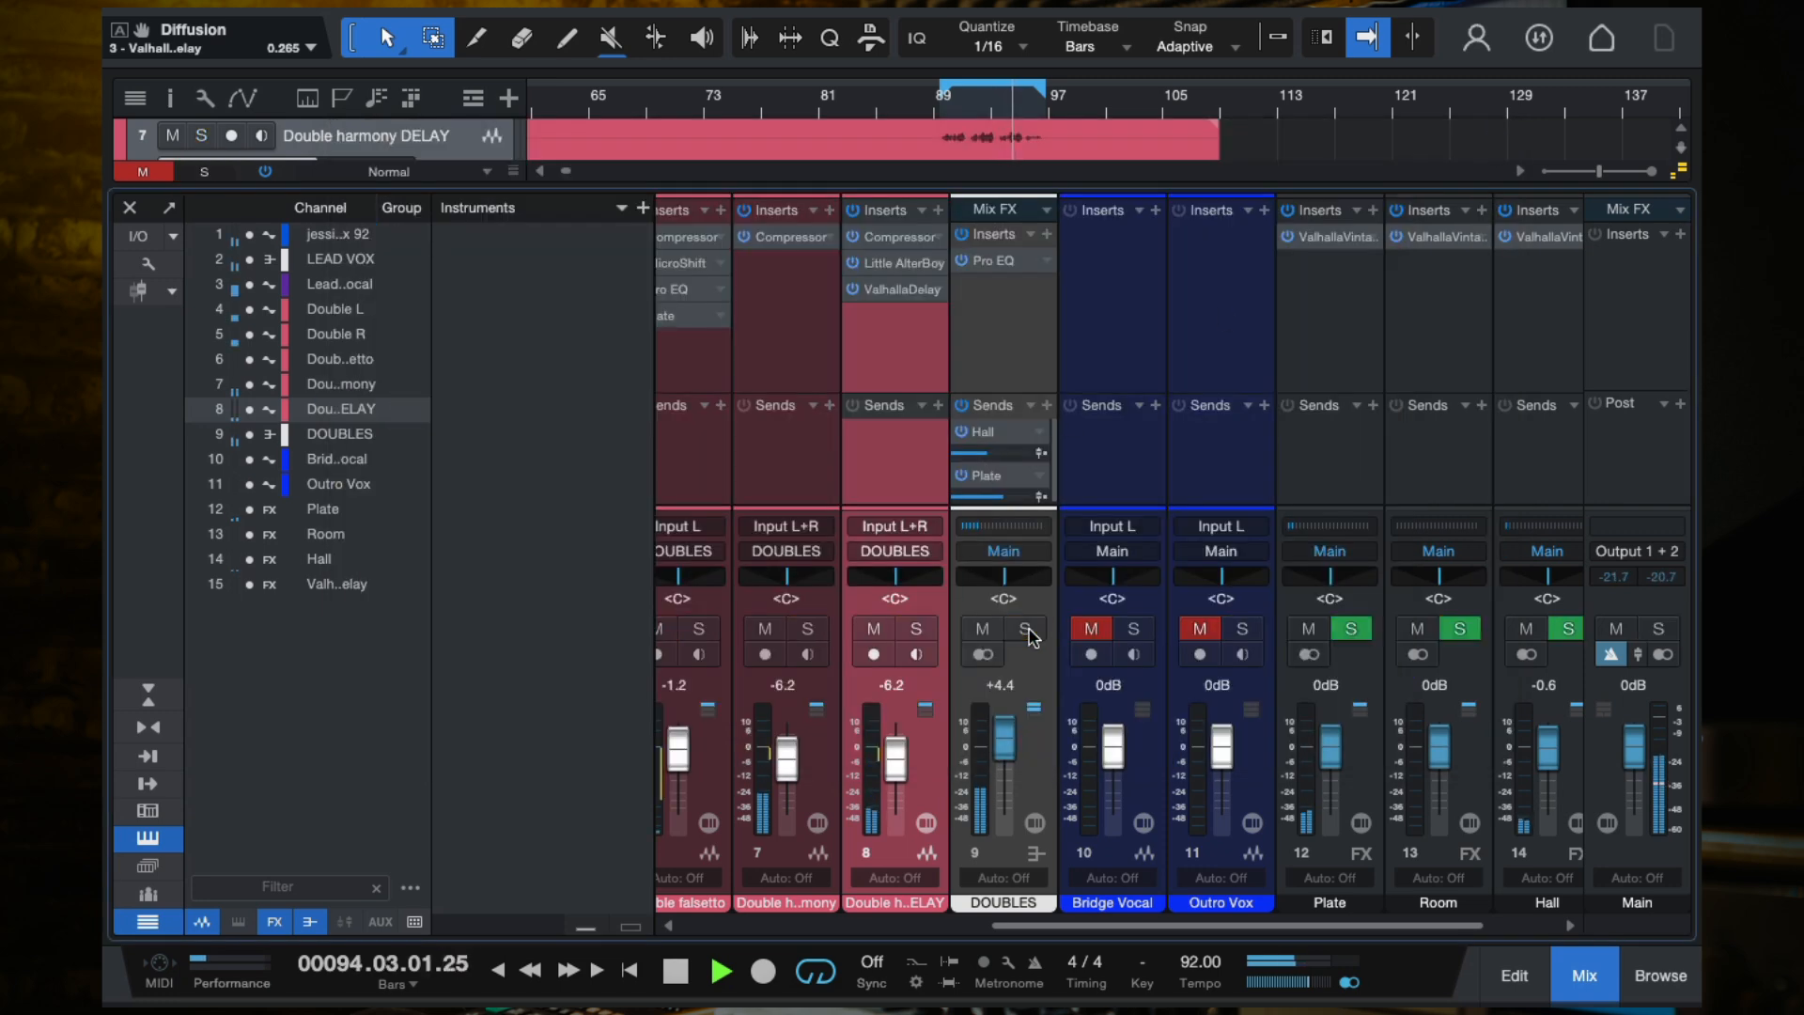
{"action": "left_click", "coordinate": [939, 104]}
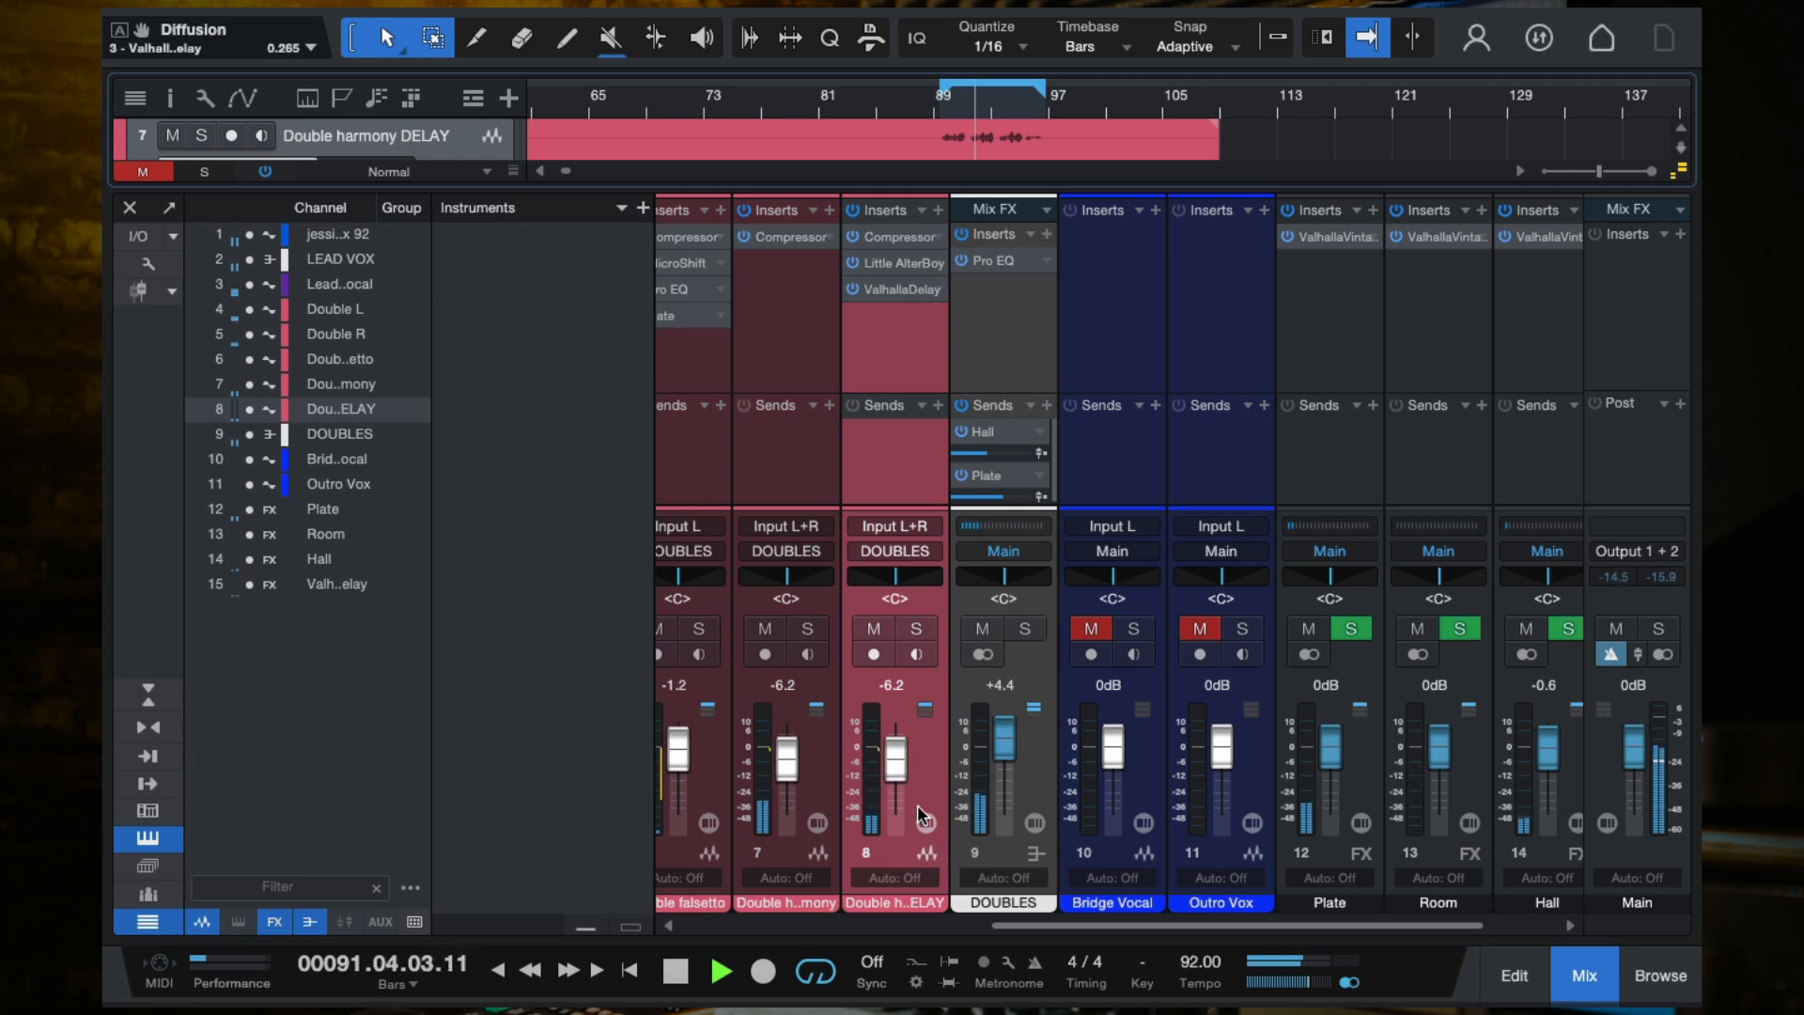
Step: Set the Double harmony DELAY channel's ValhallaDelay ducking to 87.7% and feedback to 76.0%, close its settings, and stop playback
{"action": "left_click", "coordinate": [902, 286]}
{"action": "left_click_drag", "start_coordinate": [924, 568], "coordinate": [918, 552]}
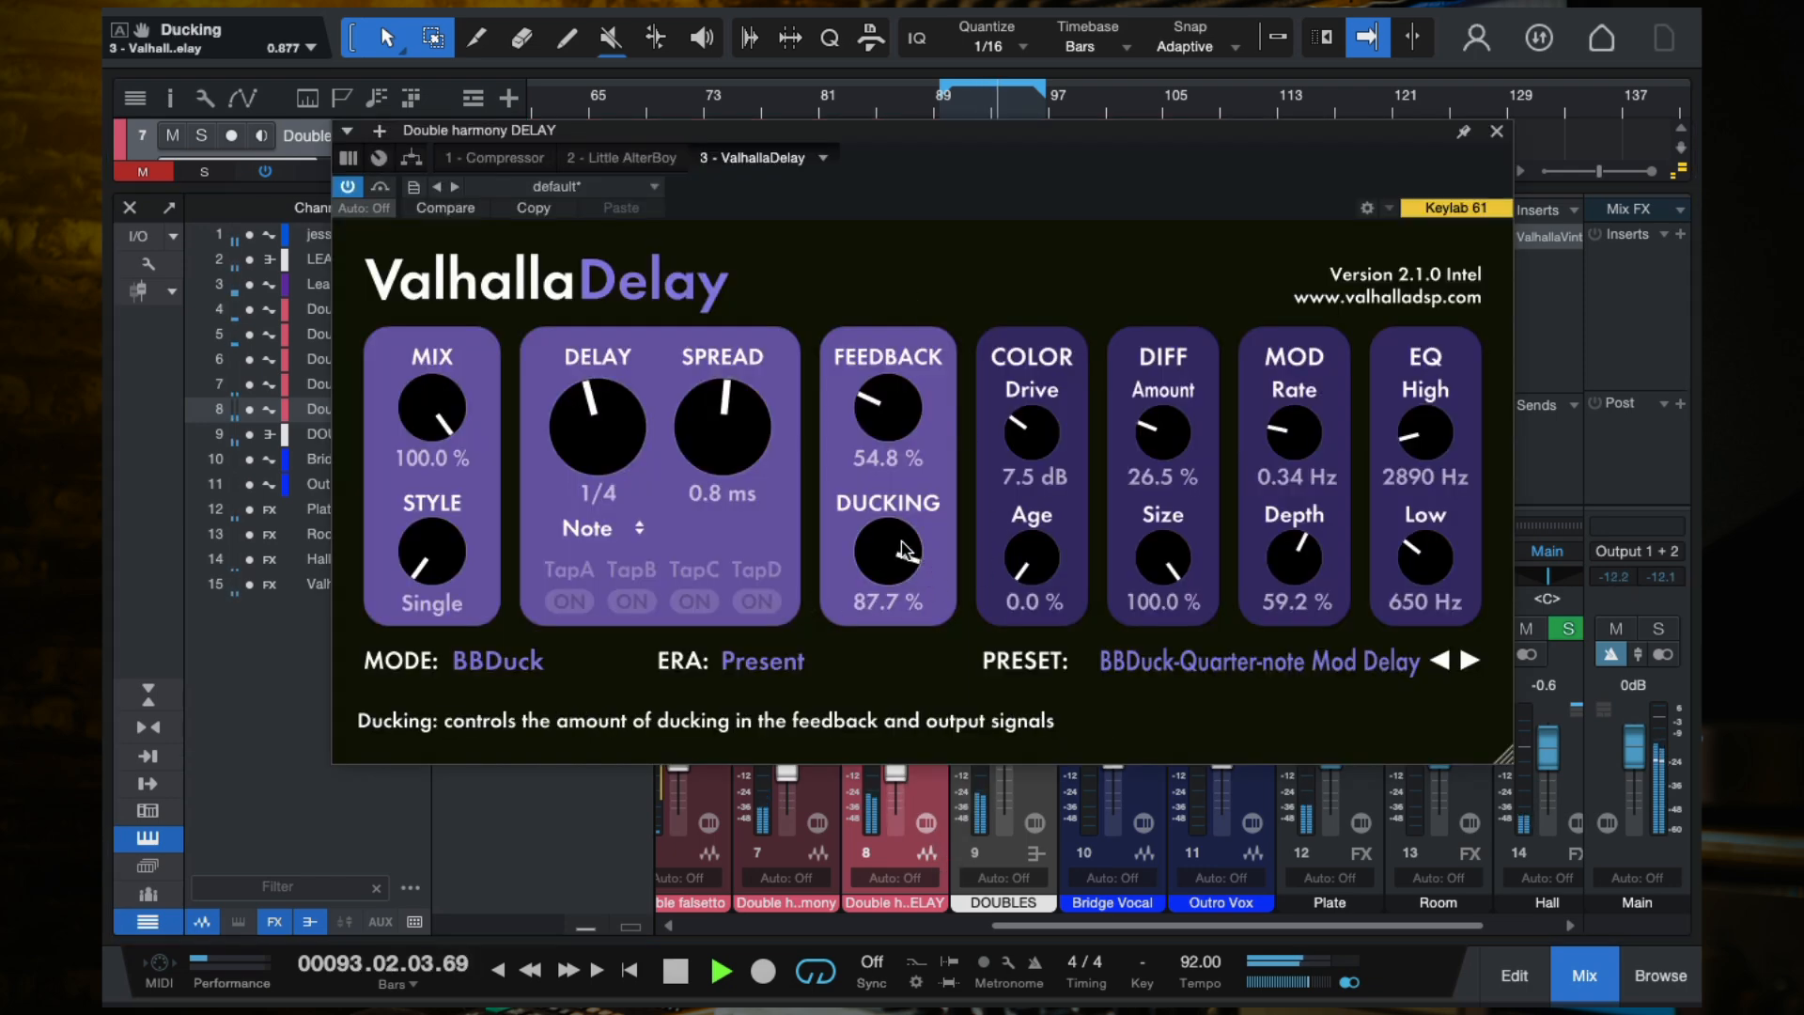
{"action": "left_click_drag", "start_coordinate": [886, 413], "coordinate": [886, 414]}
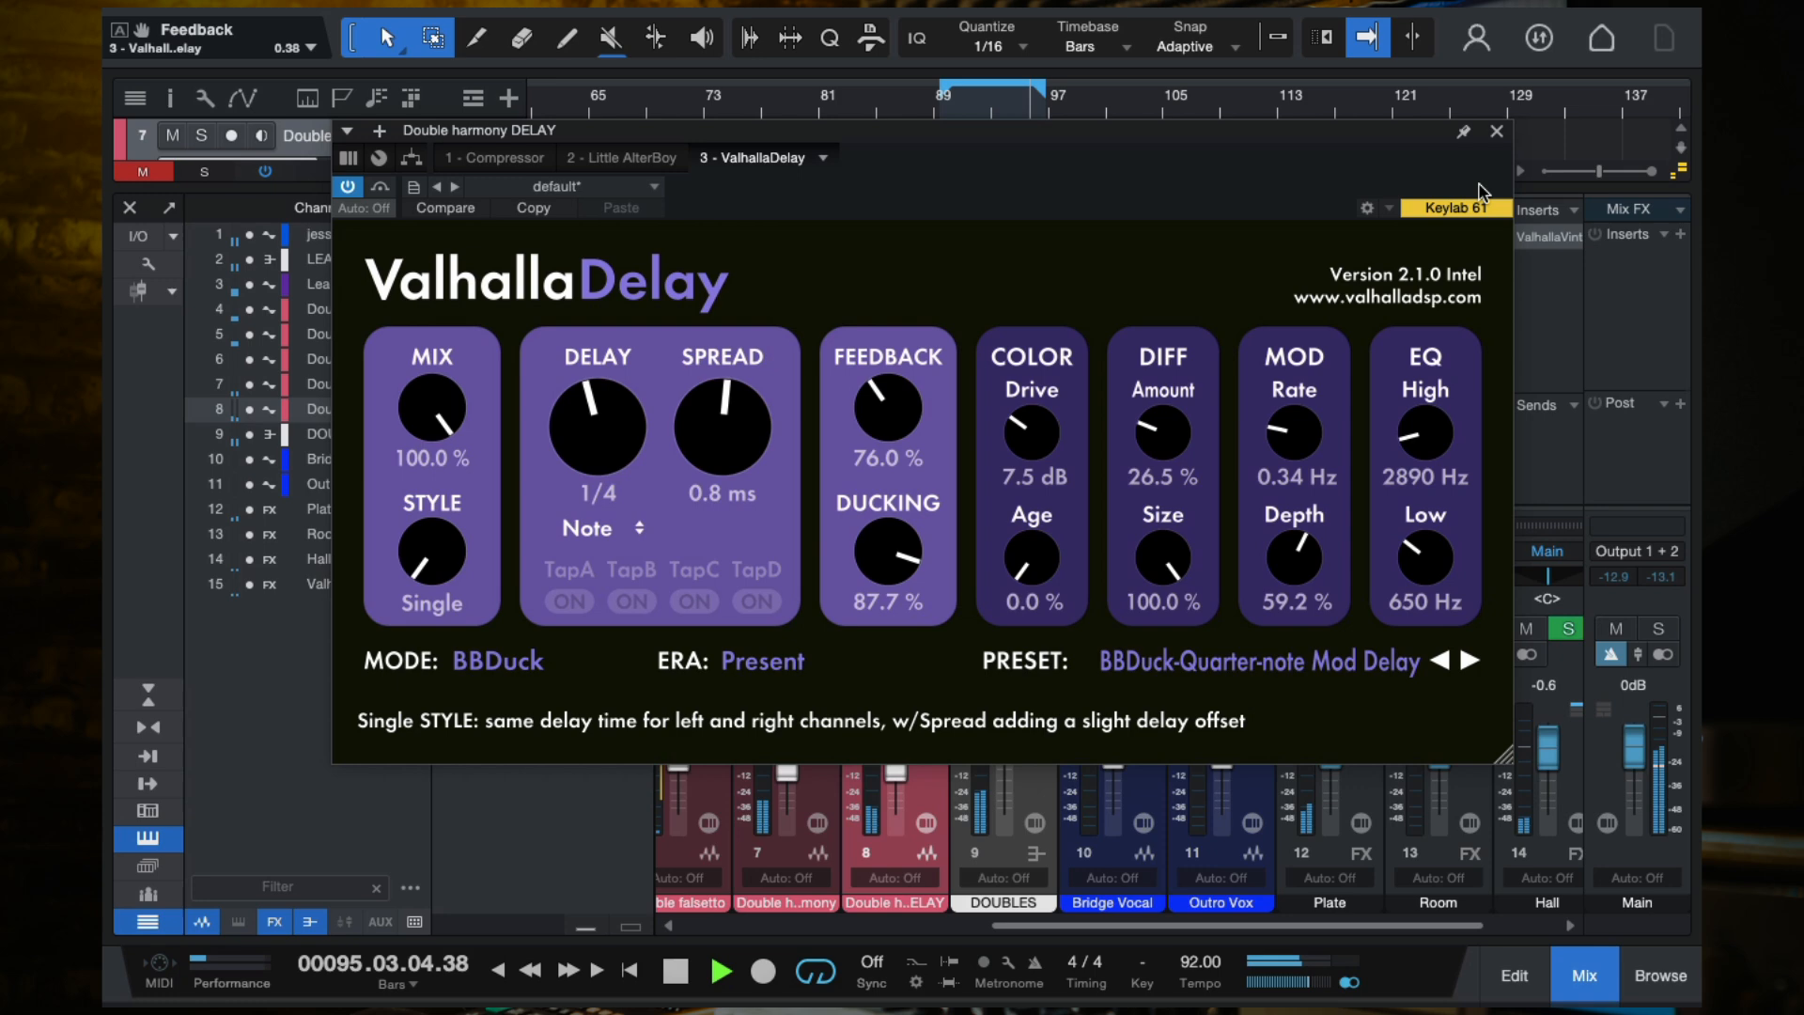
{"action": "left_click", "coordinate": [1496, 132]}
{"action": "key", "text": "space"}
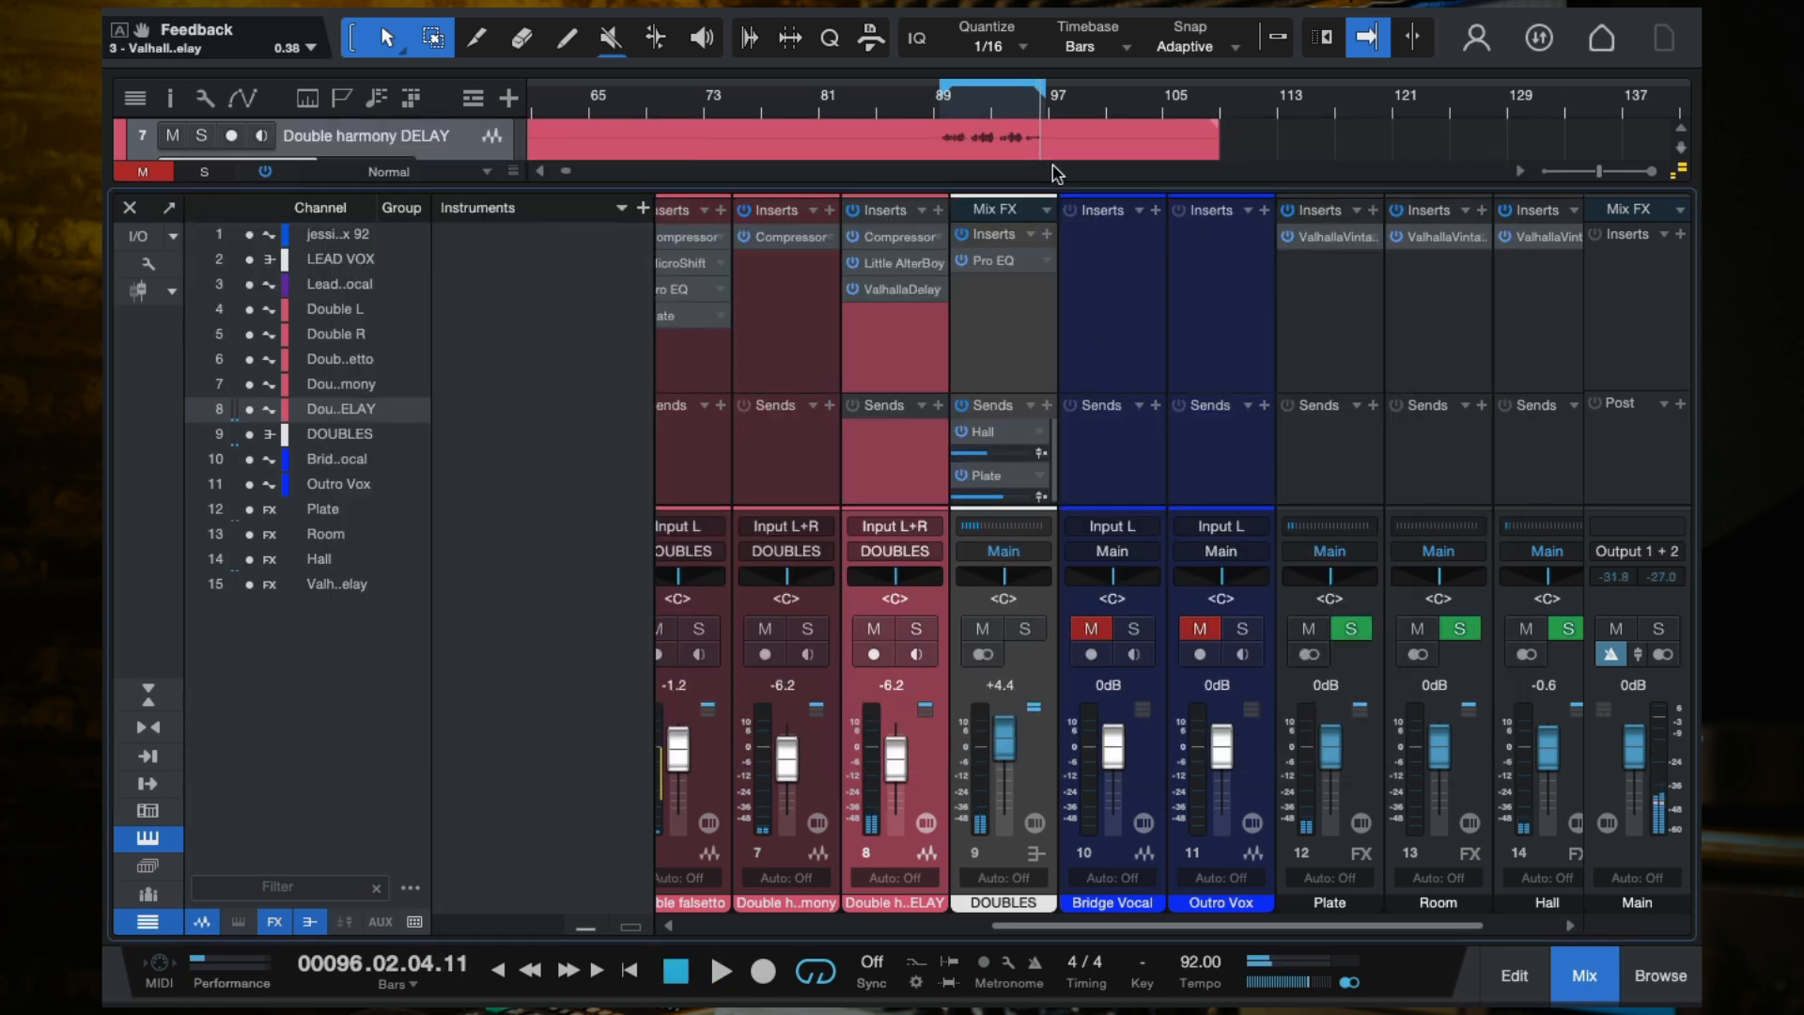
Step: Hide the mixer and play the arrangement from bar 95
{"action": "left_click", "coordinate": [130, 209]}
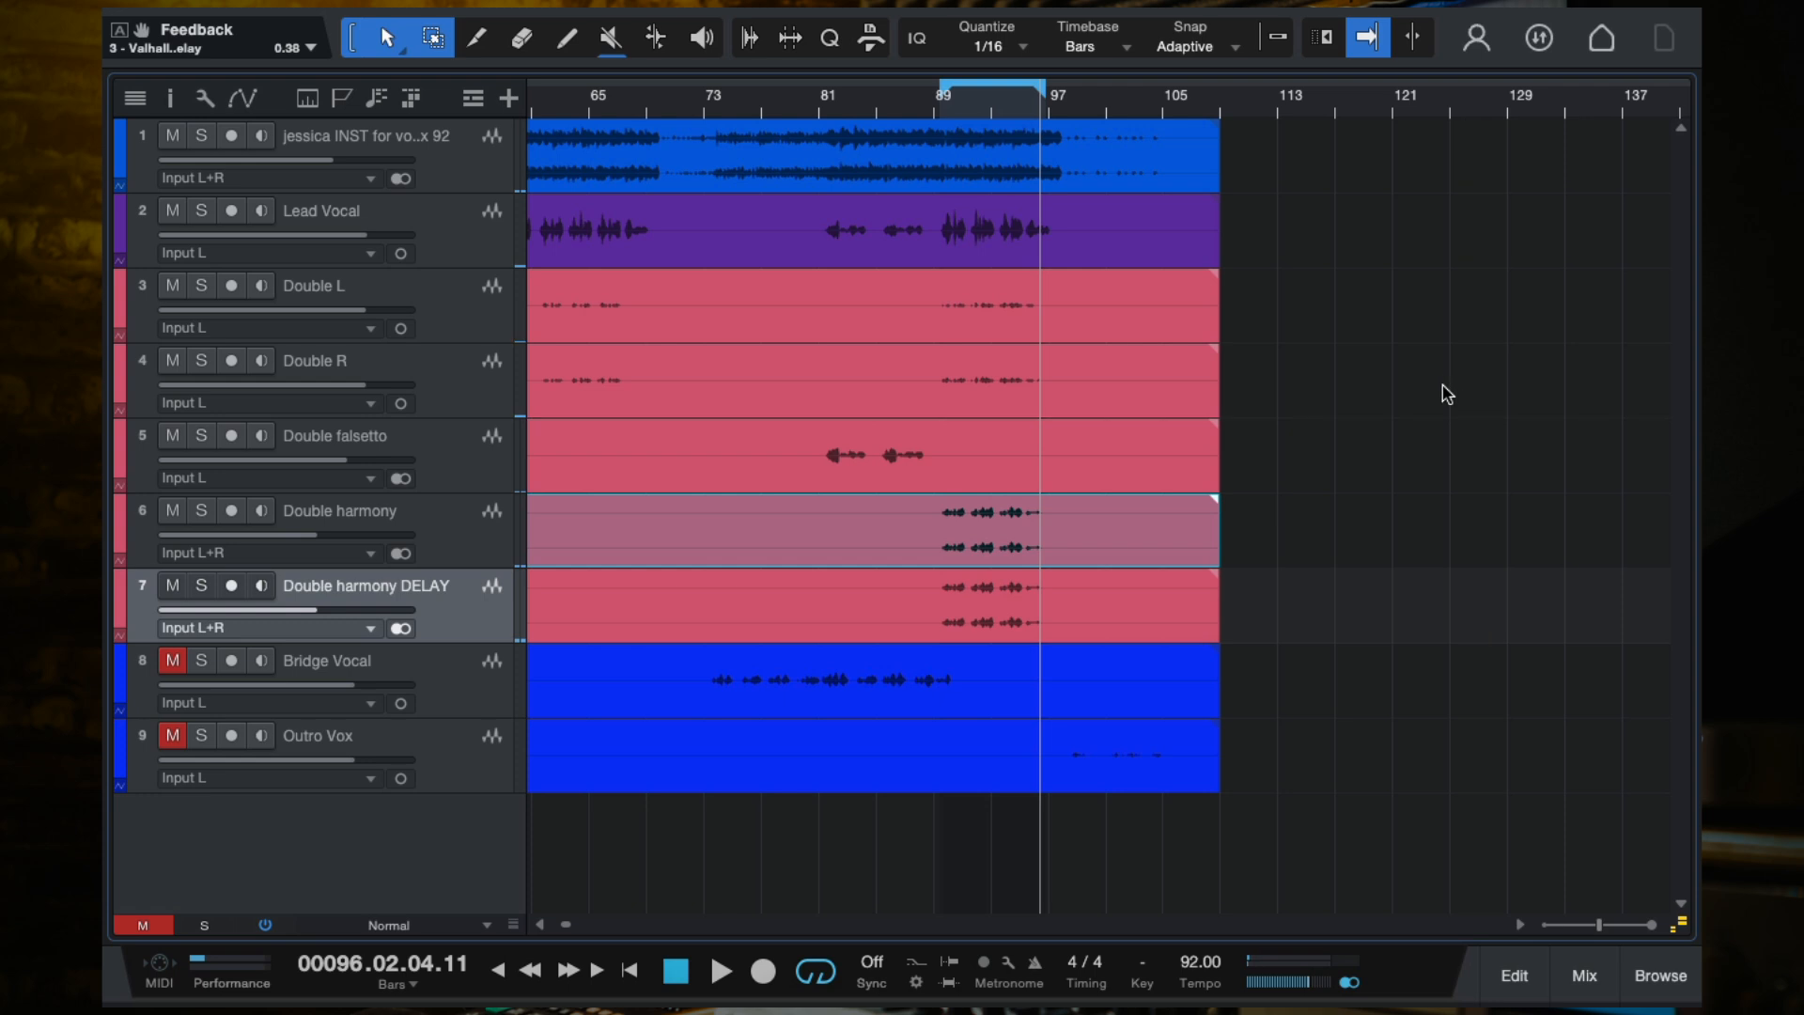
{"action": "key", "text": "e"}
{"action": "key", "text": "e"}
{"action": "left_click", "coordinate": [620, 114]}
{"action": "key", "text": "space"}
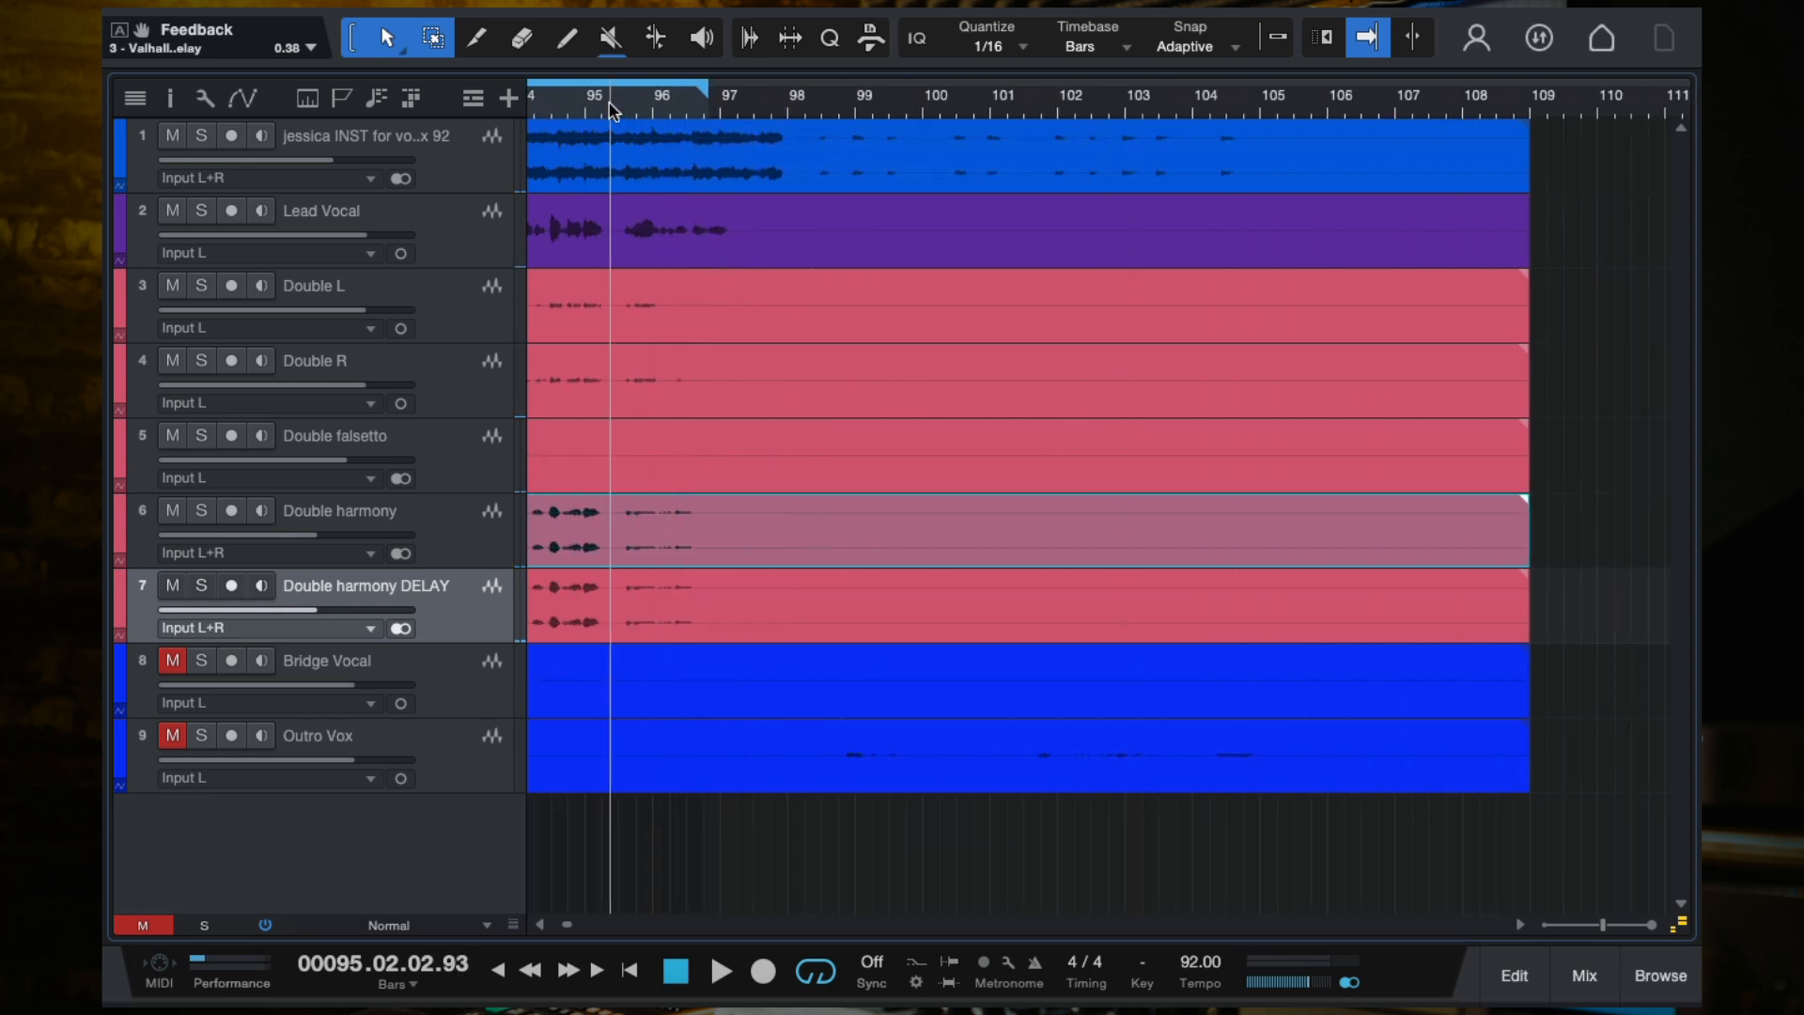
Step: Lower the Double harmony DELAY track volume to -7.0 dB while the looped section plays
{"action": "key", "text": "w"}
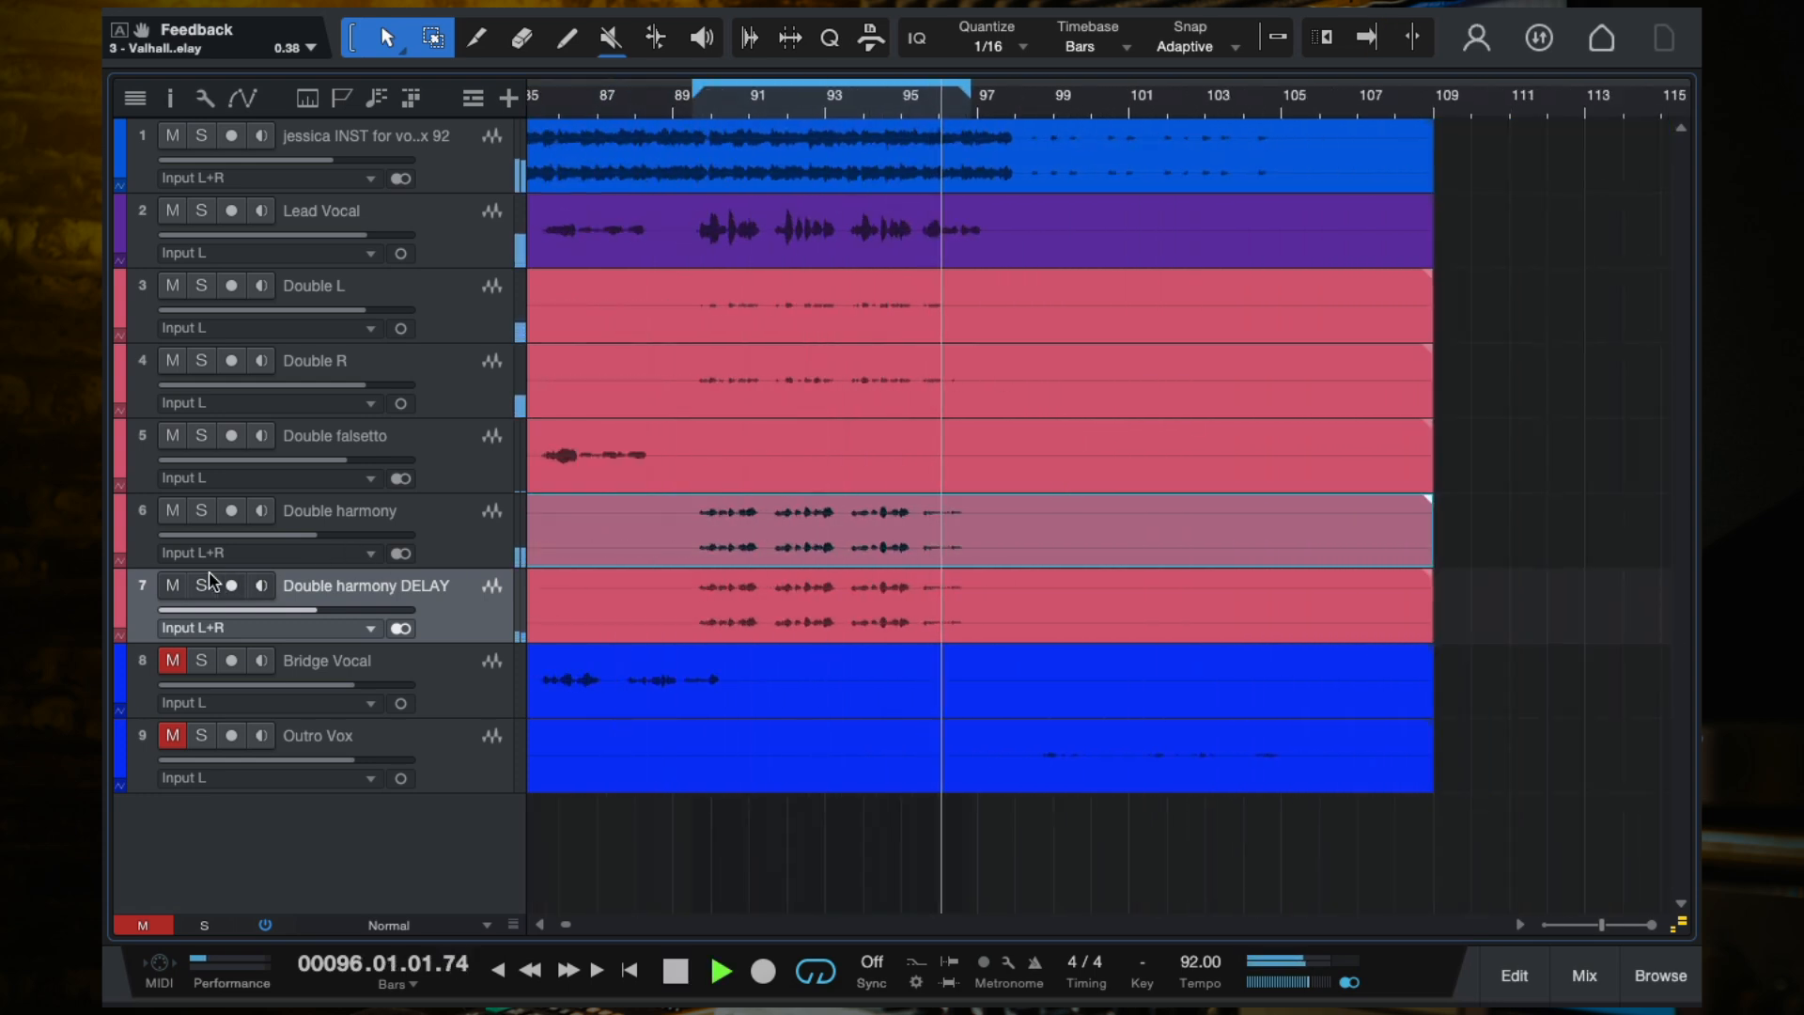
{"action": "key", "text": "w"}
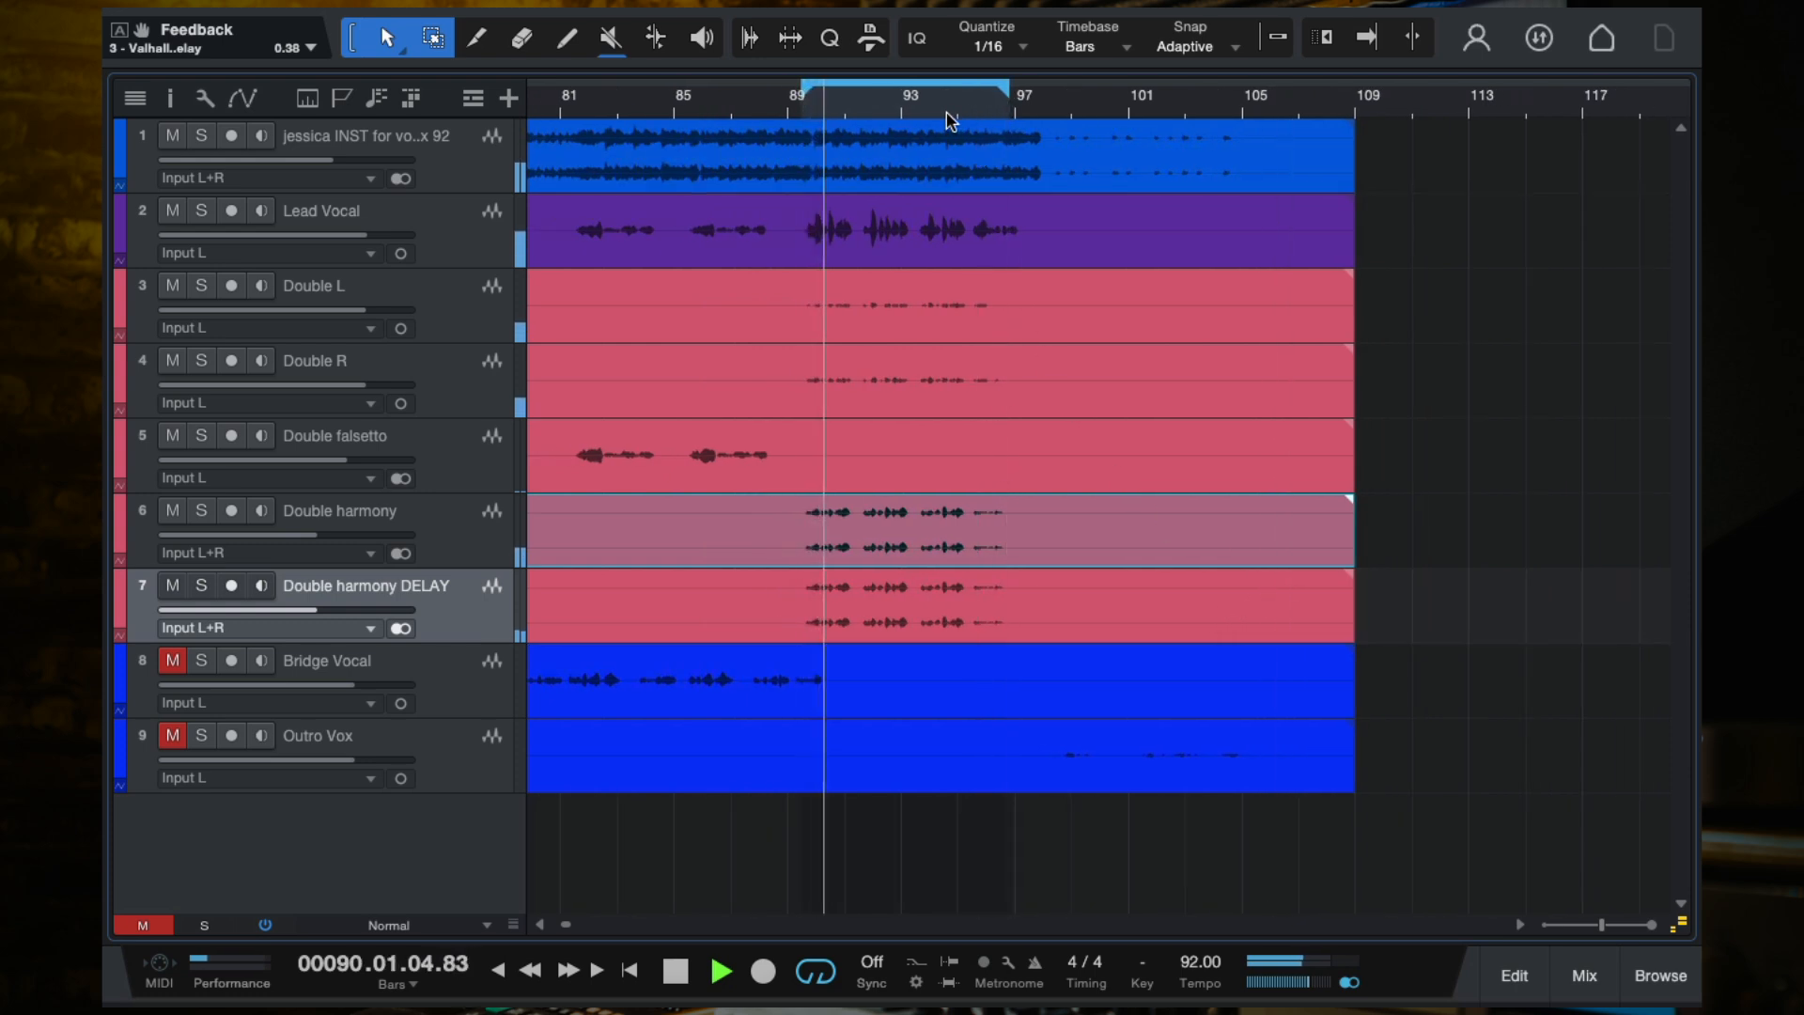
{"action": "left_click", "coordinate": [1434, 555]}
{"action": "key", "text": "w"}
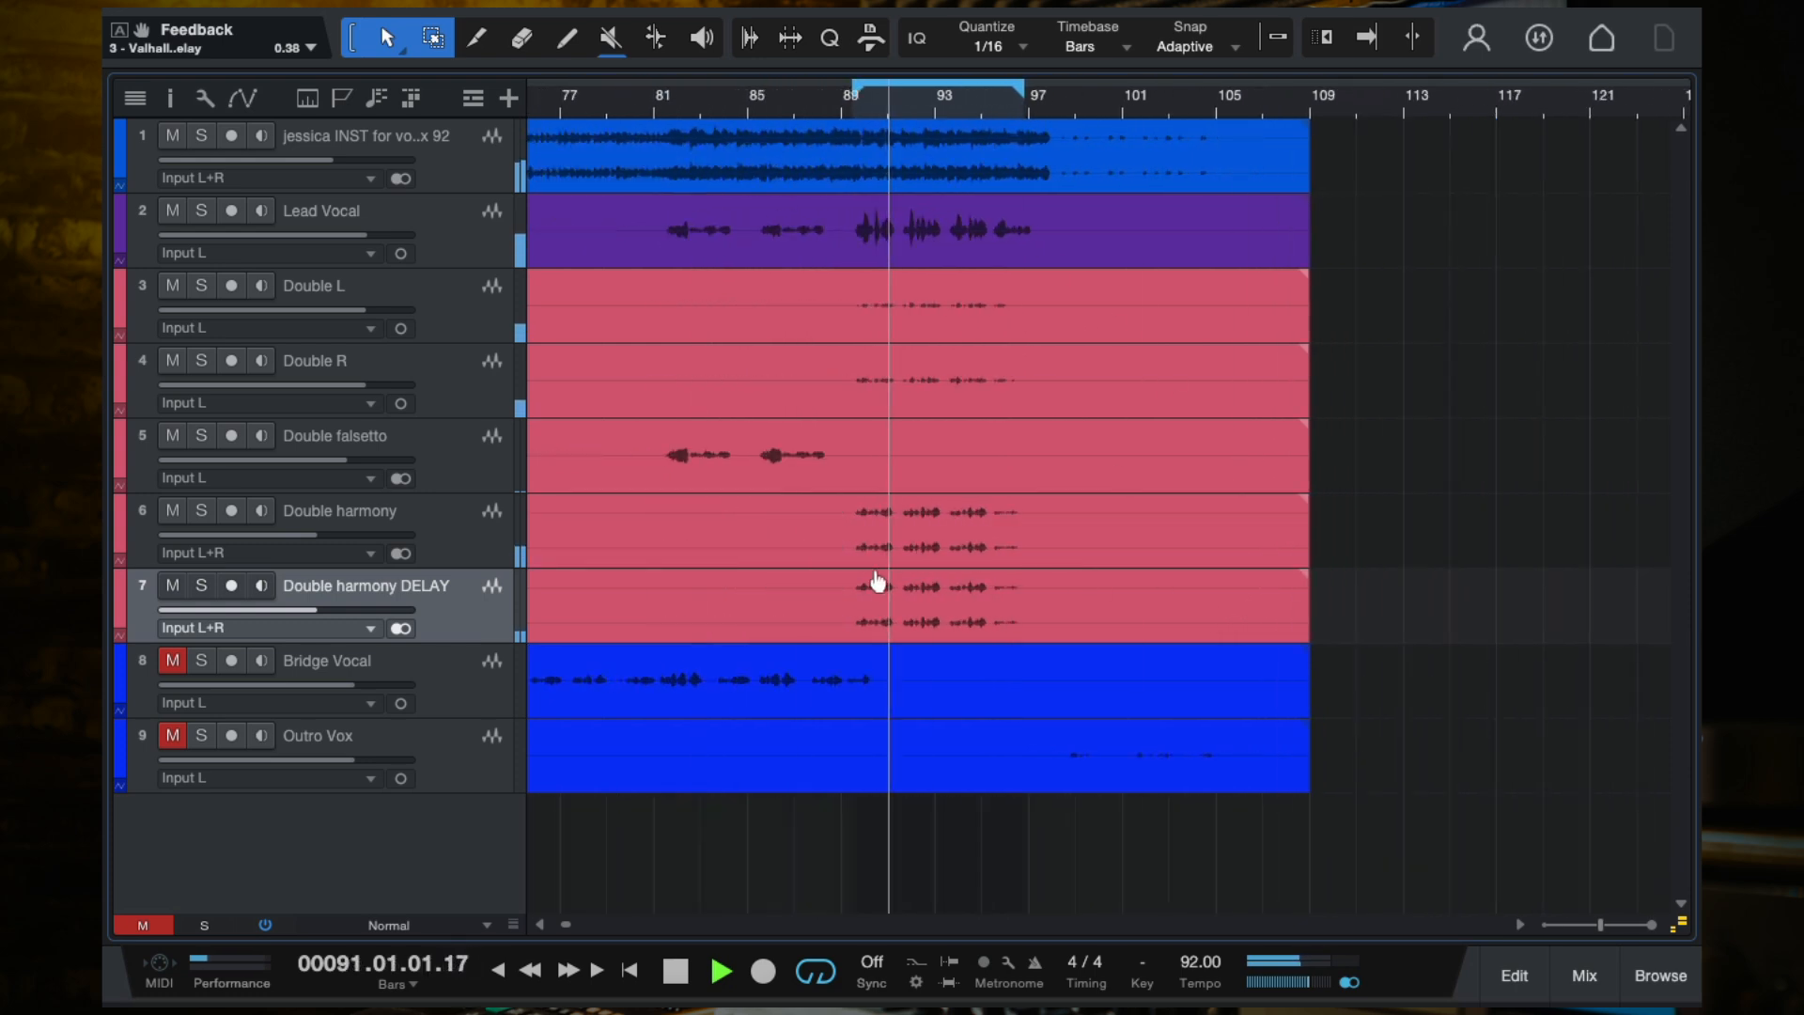
{"action": "left_click_drag", "start_coordinate": [316, 609], "coordinate": [311, 610]}
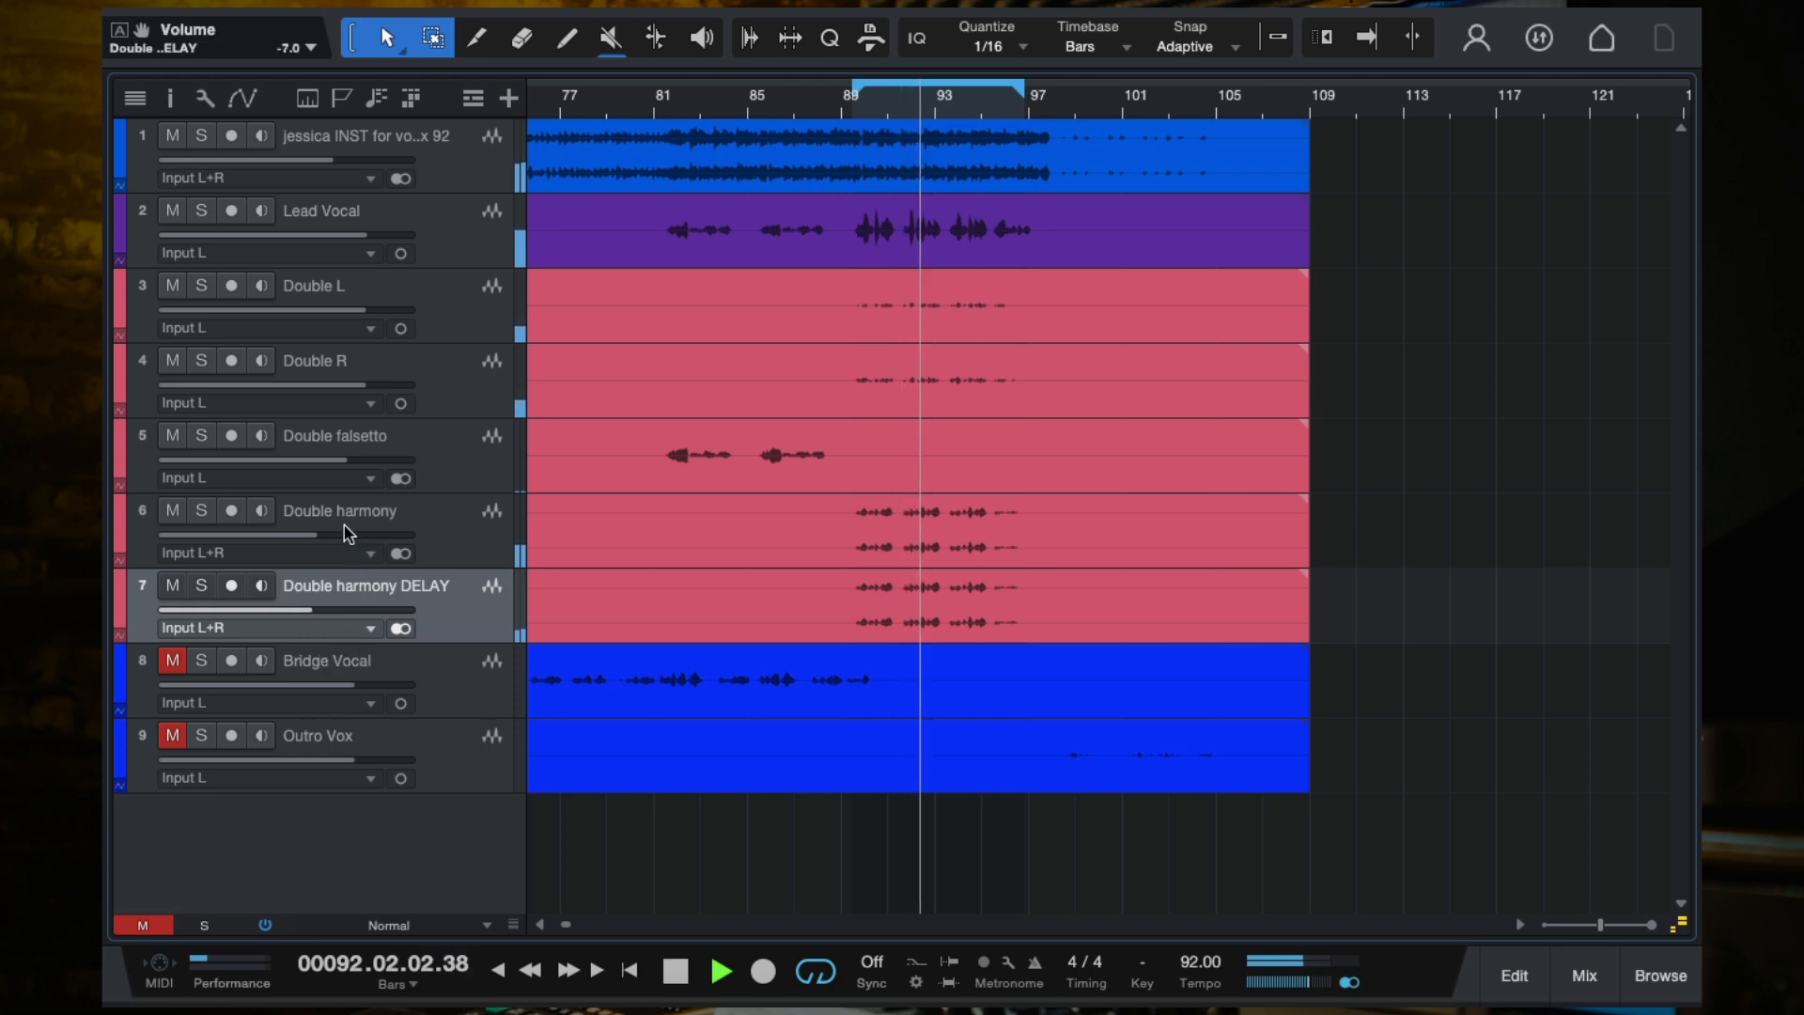
Step: Select the Double harmony track, bring its channel into view in the mixer, and stop playback
{"action": "left_click", "coordinate": [459, 550]}
{"action": "key", "text": "F3"}
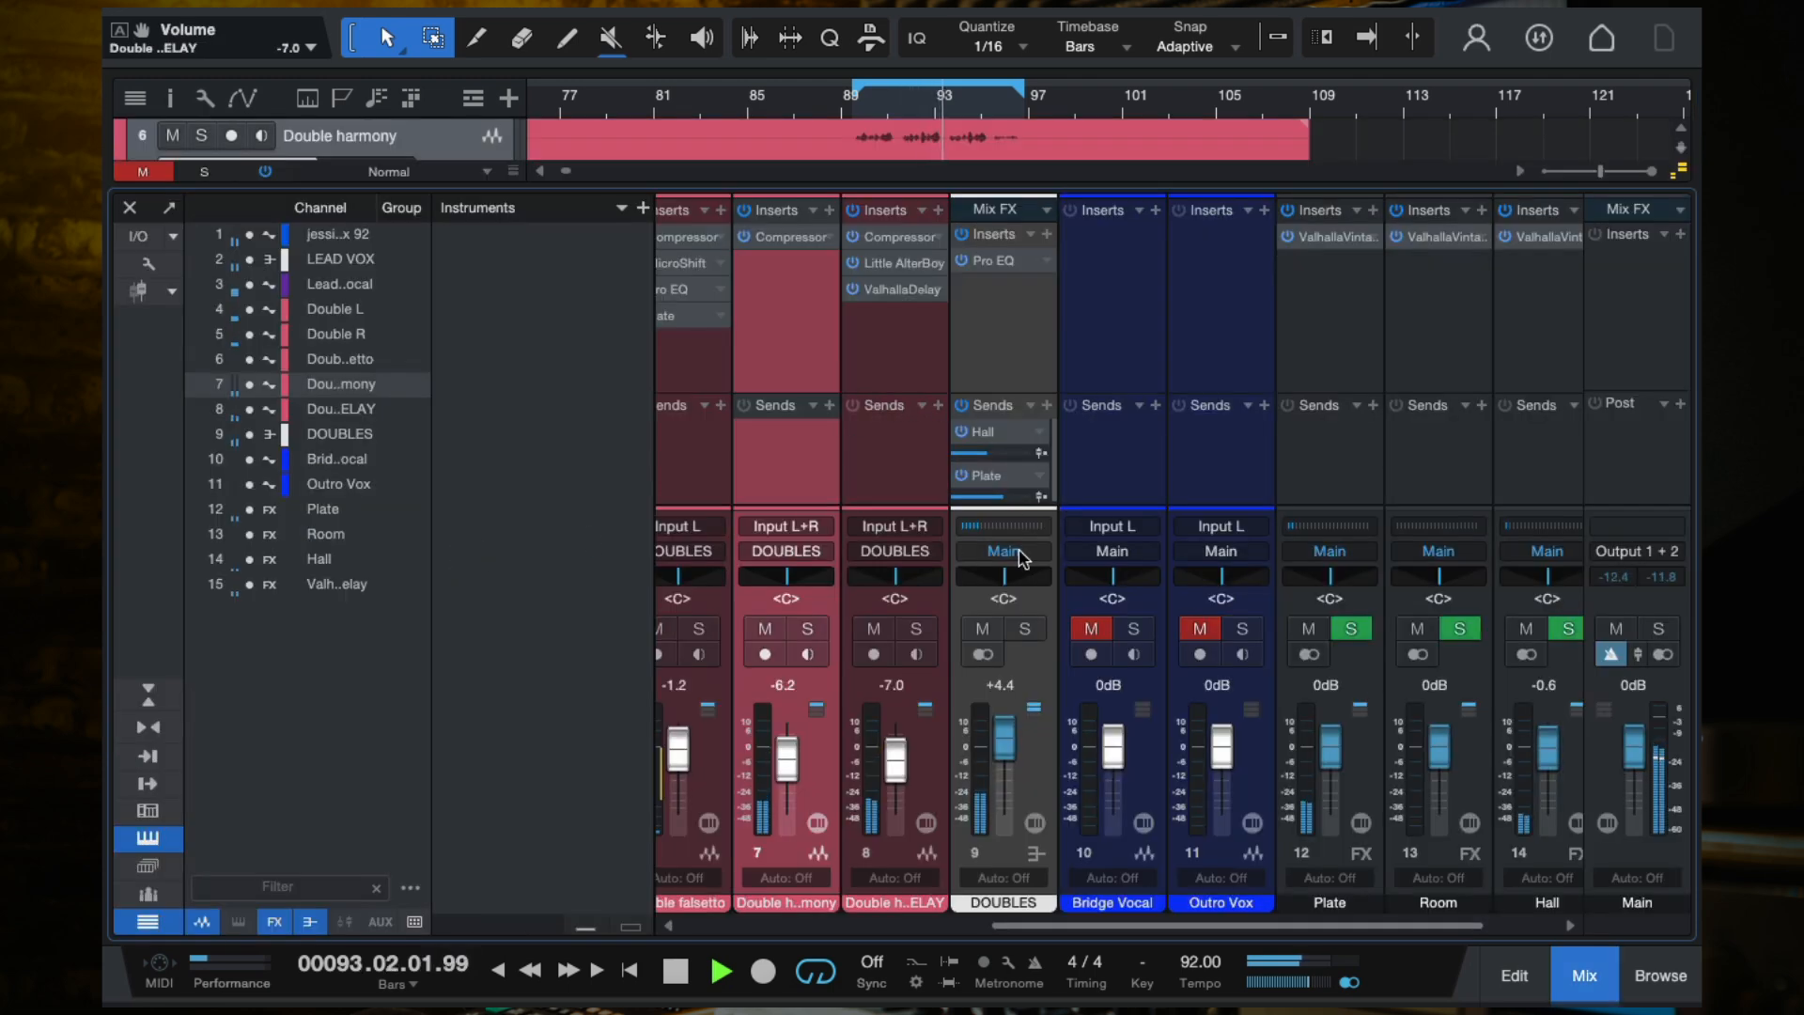
{"action": "scroll", "coordinate": [883, 299], "scroll_direction": "left", "scroll_amount": 2}
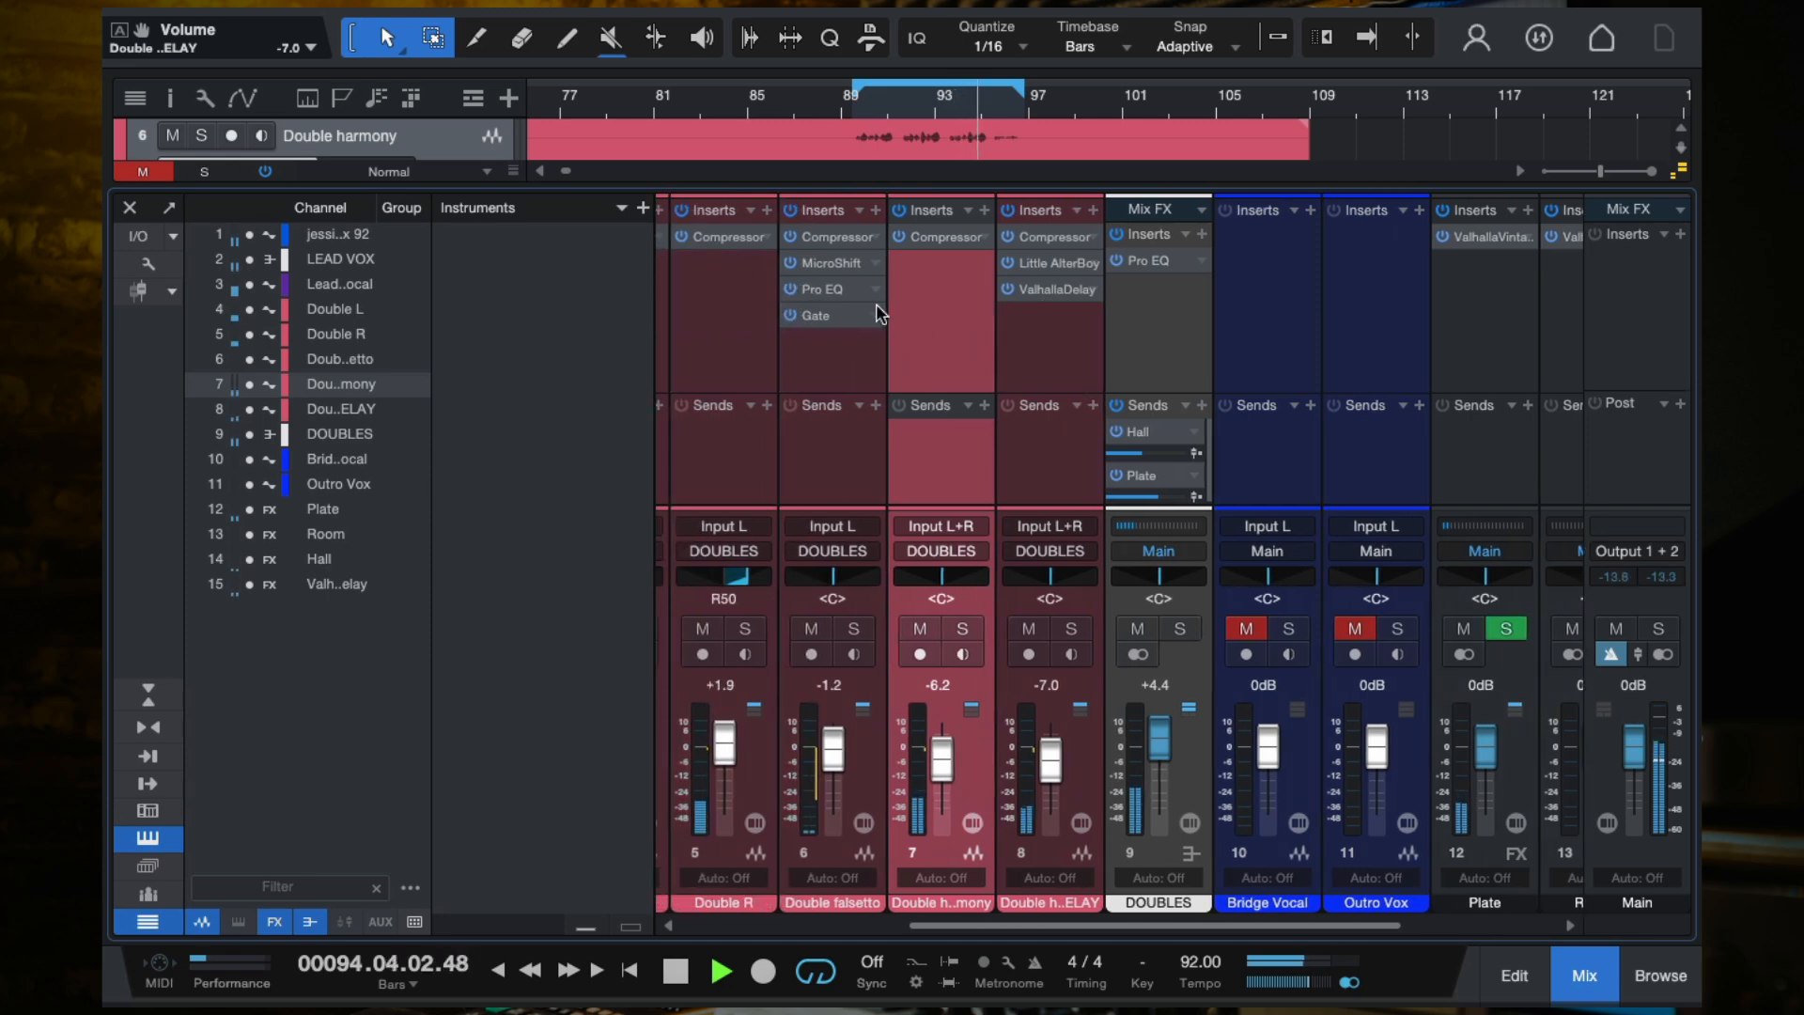
{"action": "scroll", "coordinate": [877, 302], "scroll_direction": "right", "scroll_amount": 1}
{"action": "key", "text": "space"}
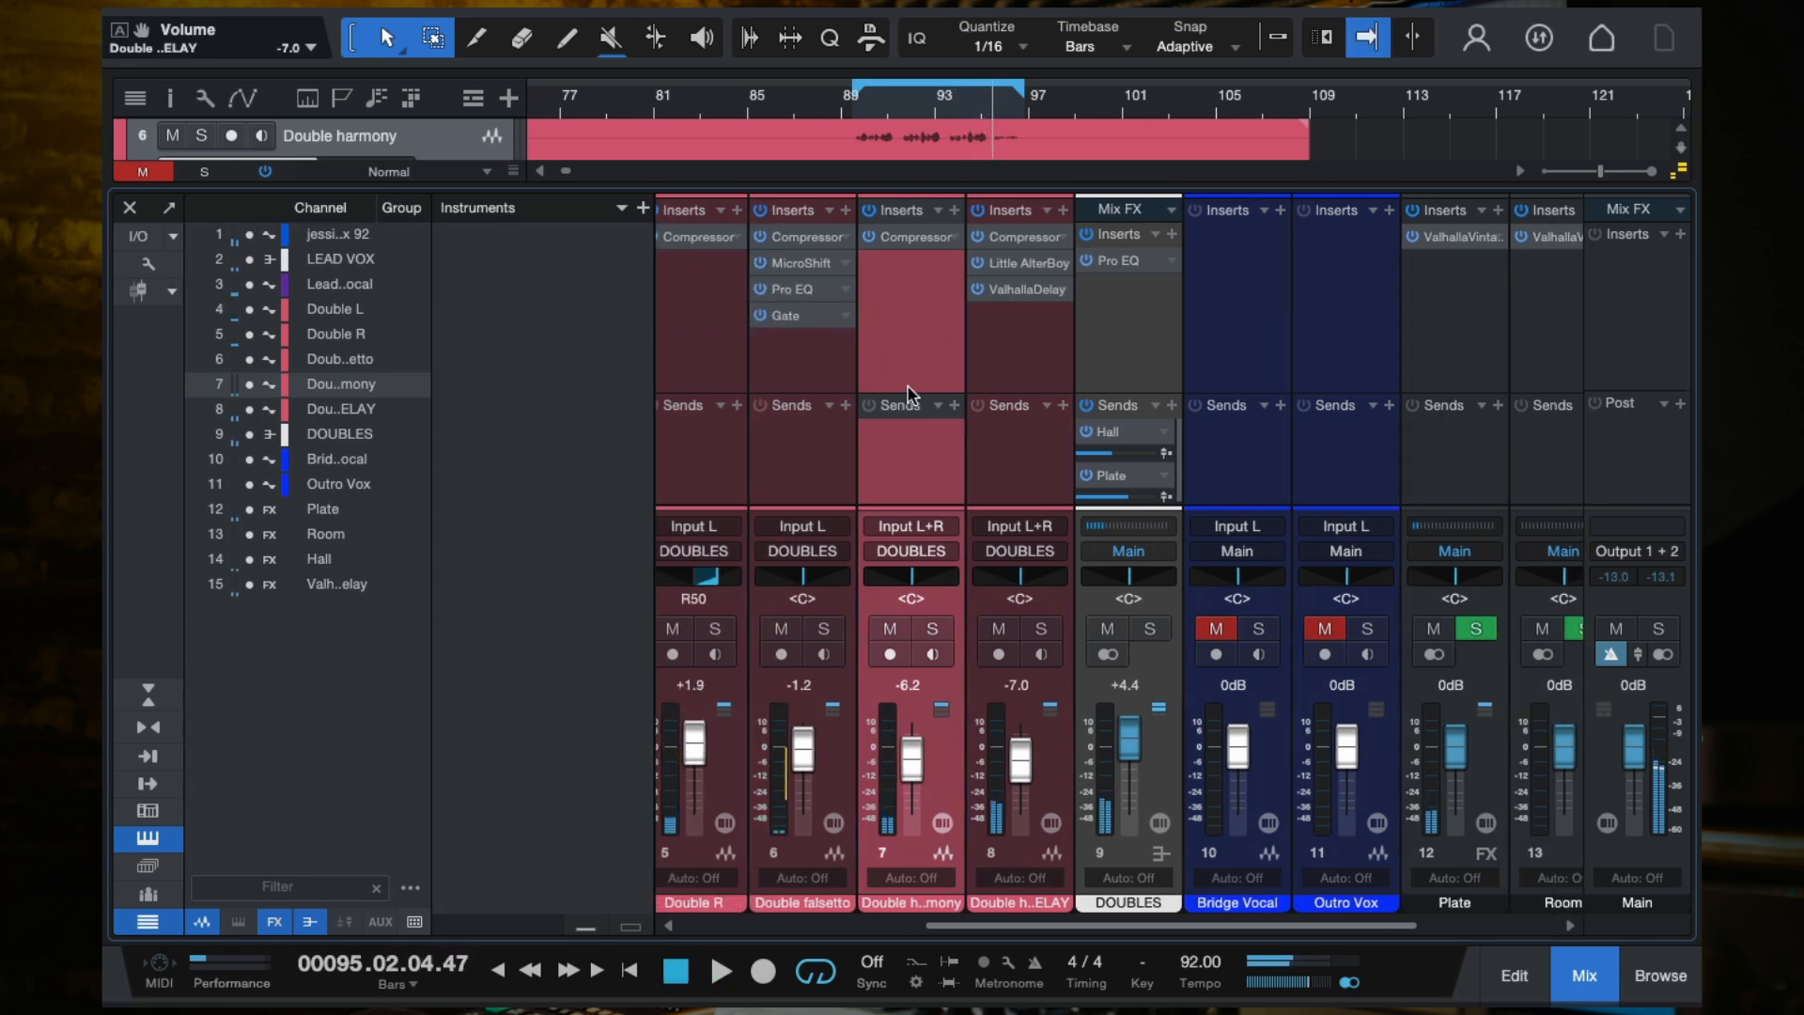
Step: Solo the Double harmony channel, listen to it briefly from bar 90, and stop playback
{"action": "left_click", "coordinate": [865, 108]}
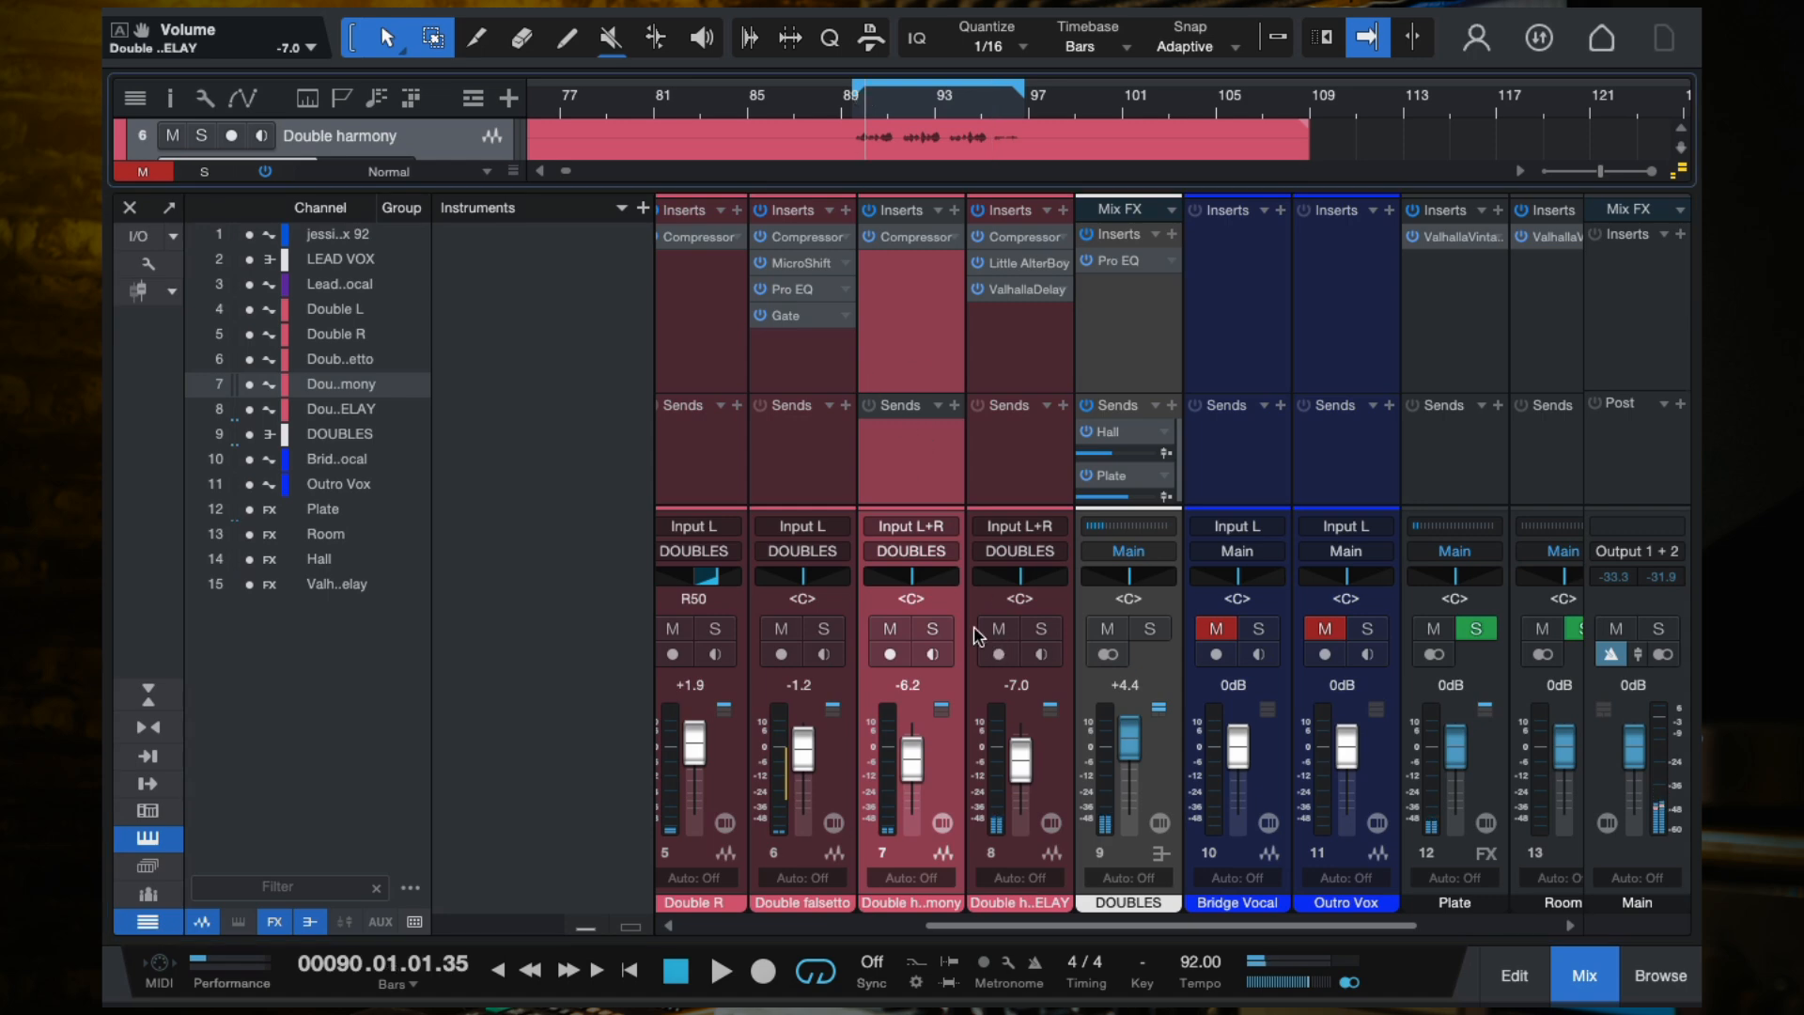
{"action": "left_click", "coordinate": [932, 628]}
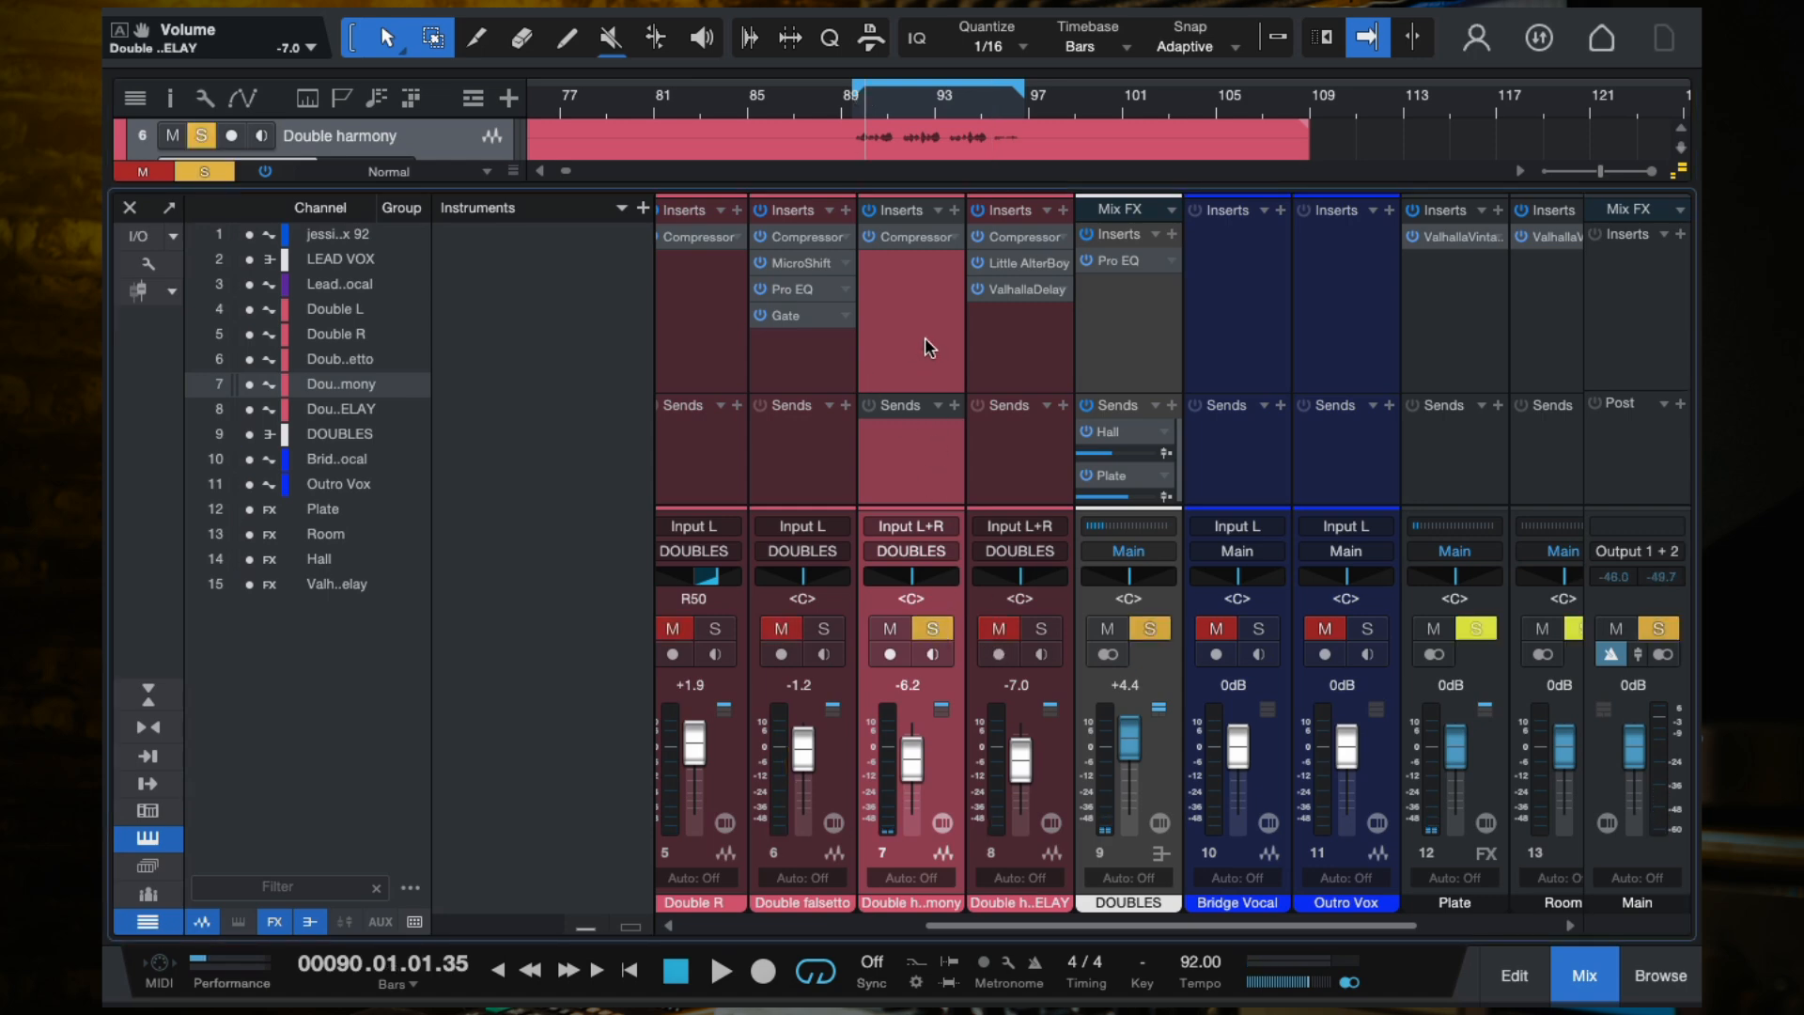
{"action": "key", "text": "space"}
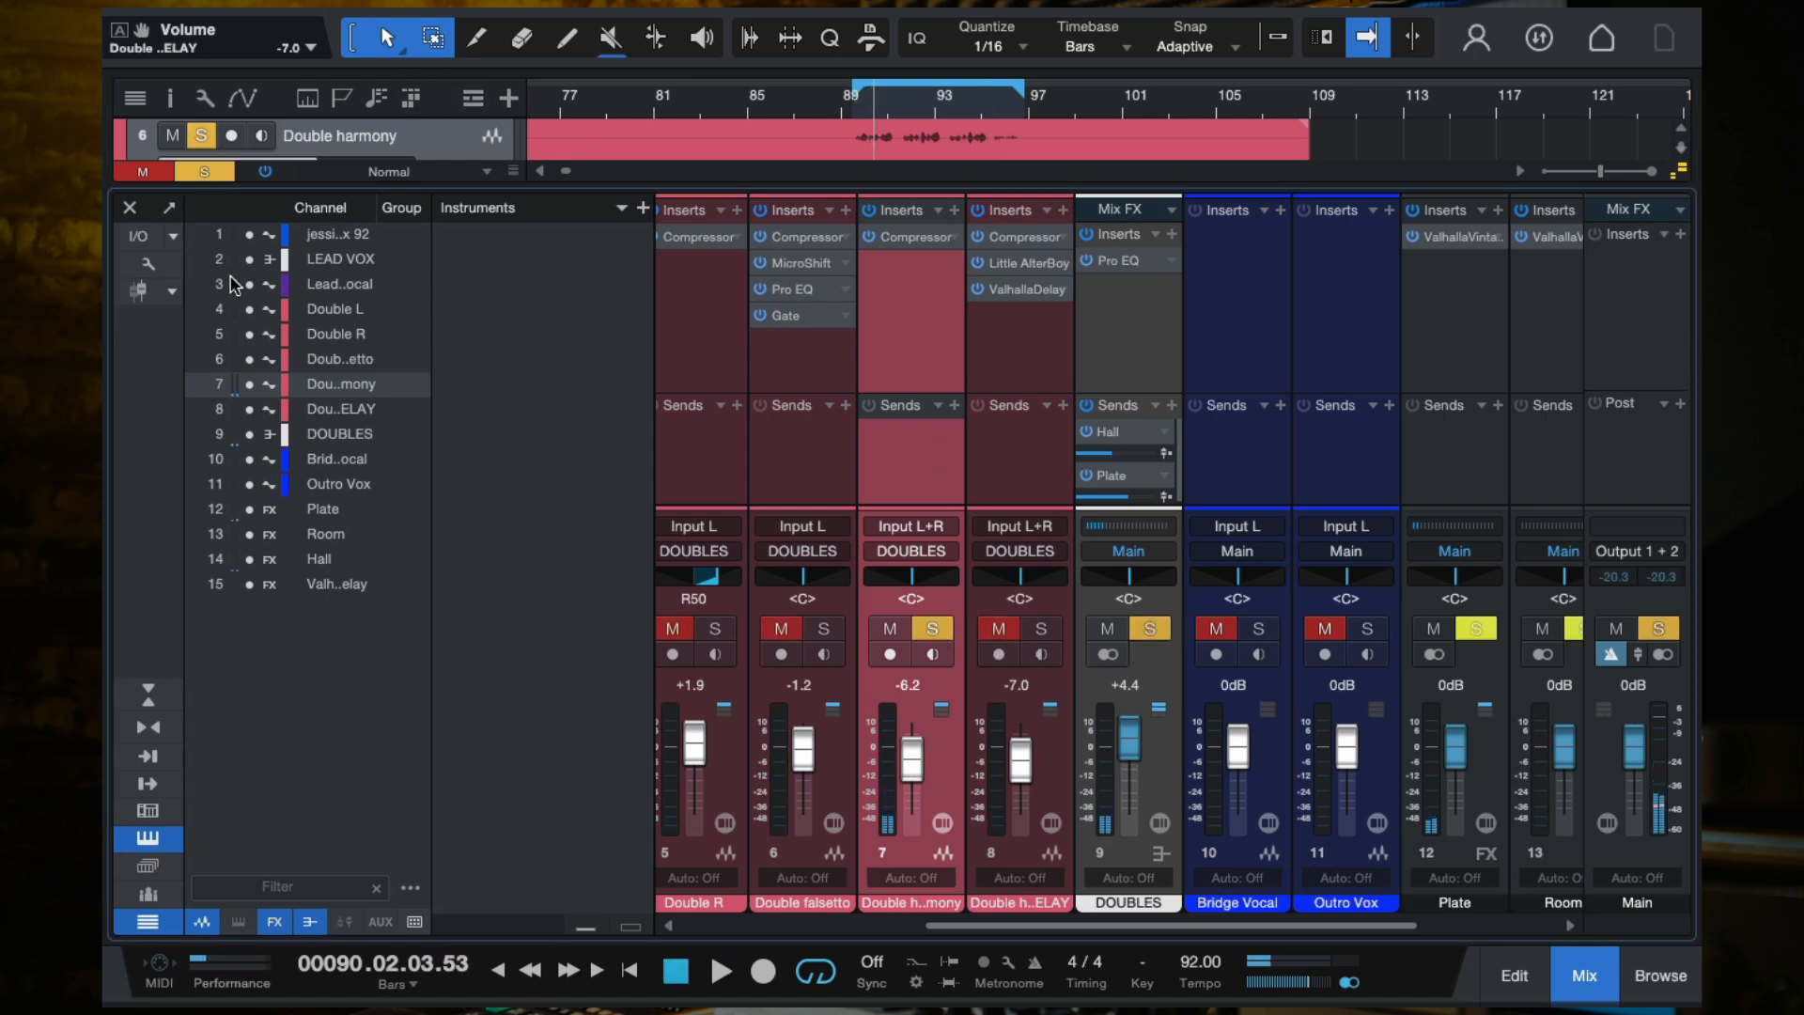
Step: Copy the MicroShift insert from Double falsetto to Double harmony, and clear the solo to hear it in the mix
{"action": "left_click_drag", "start_coordinate": [847, 265], "coordinate": [919, 268]}
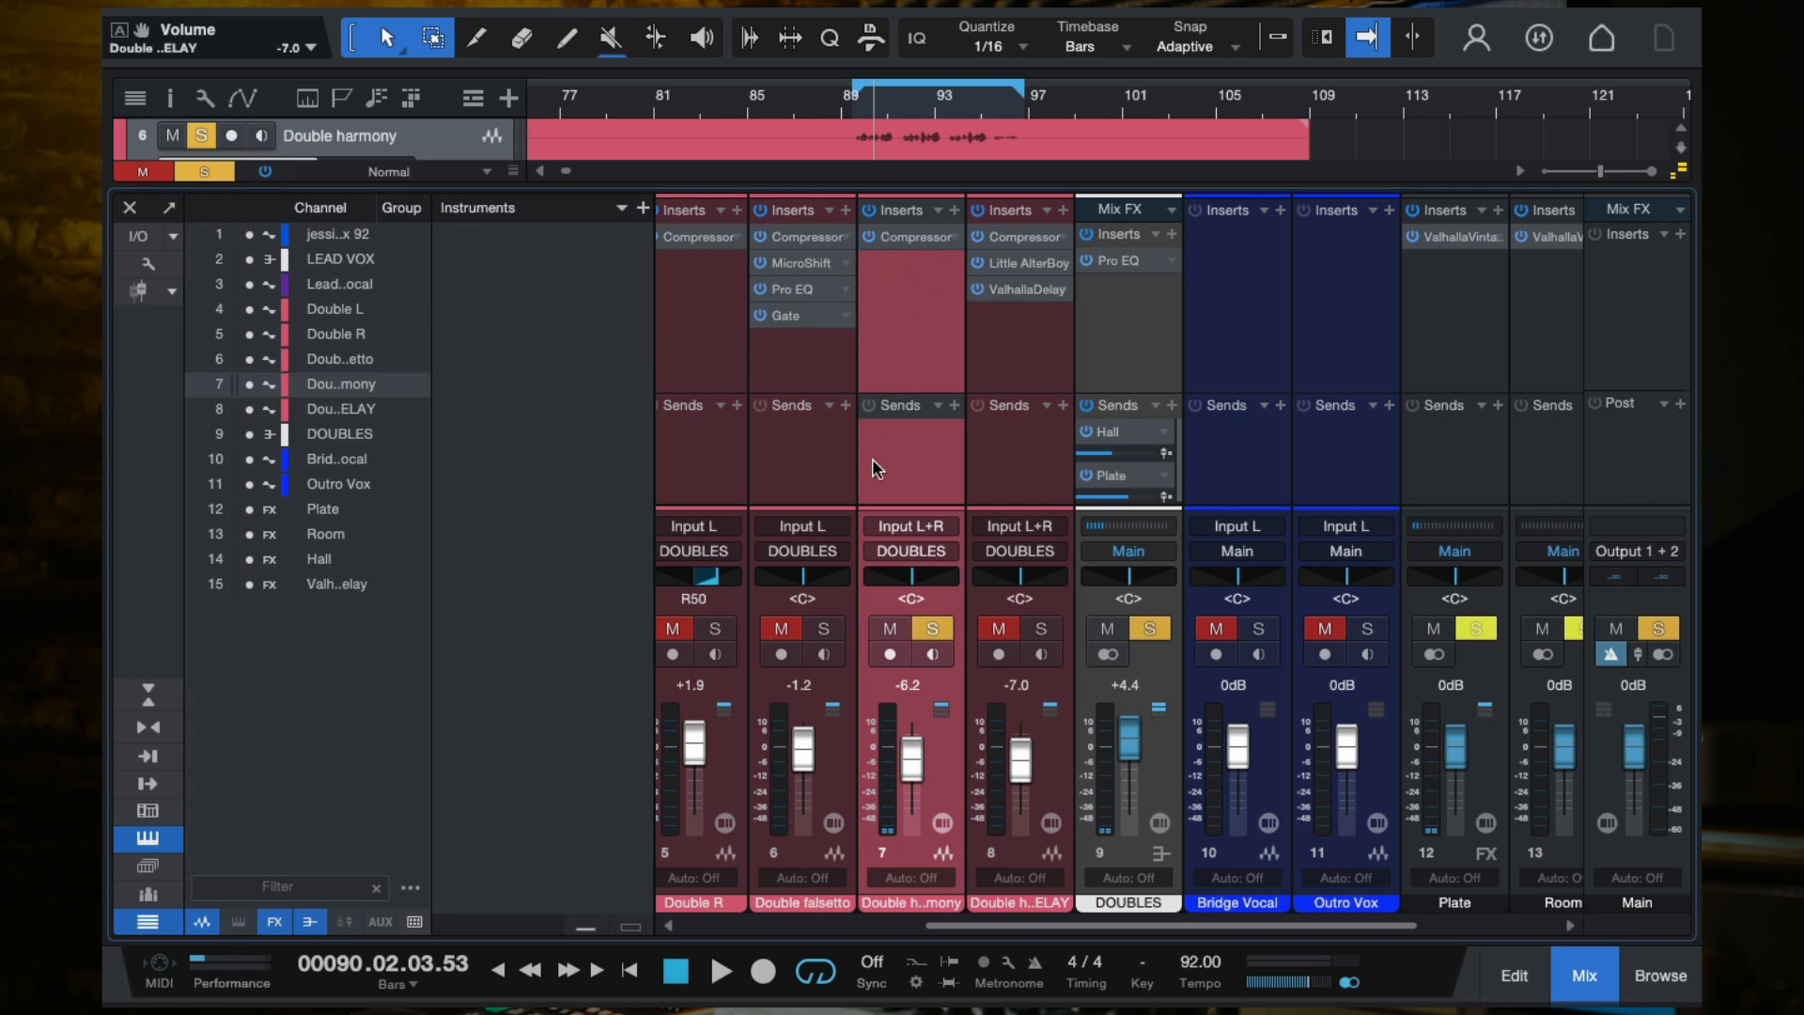
{"action": "key", "text": "space"}
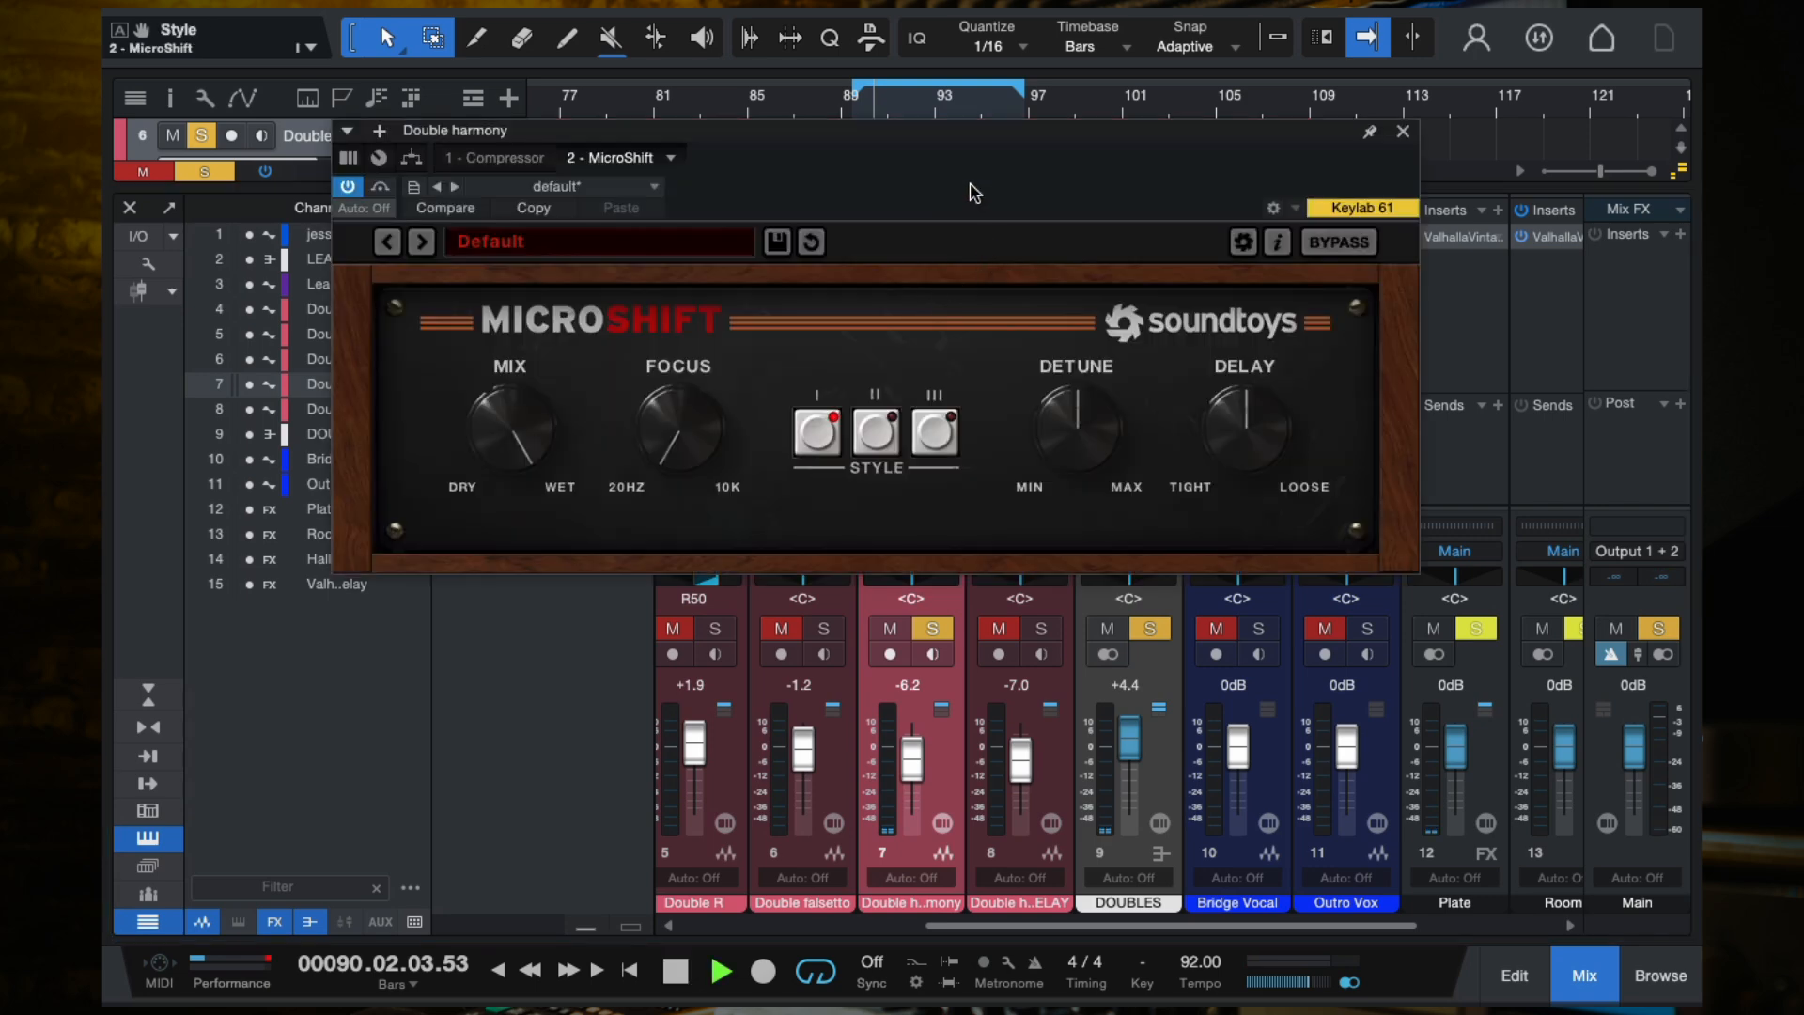
{"action": "left_click", "coordinate": [201, 172]}
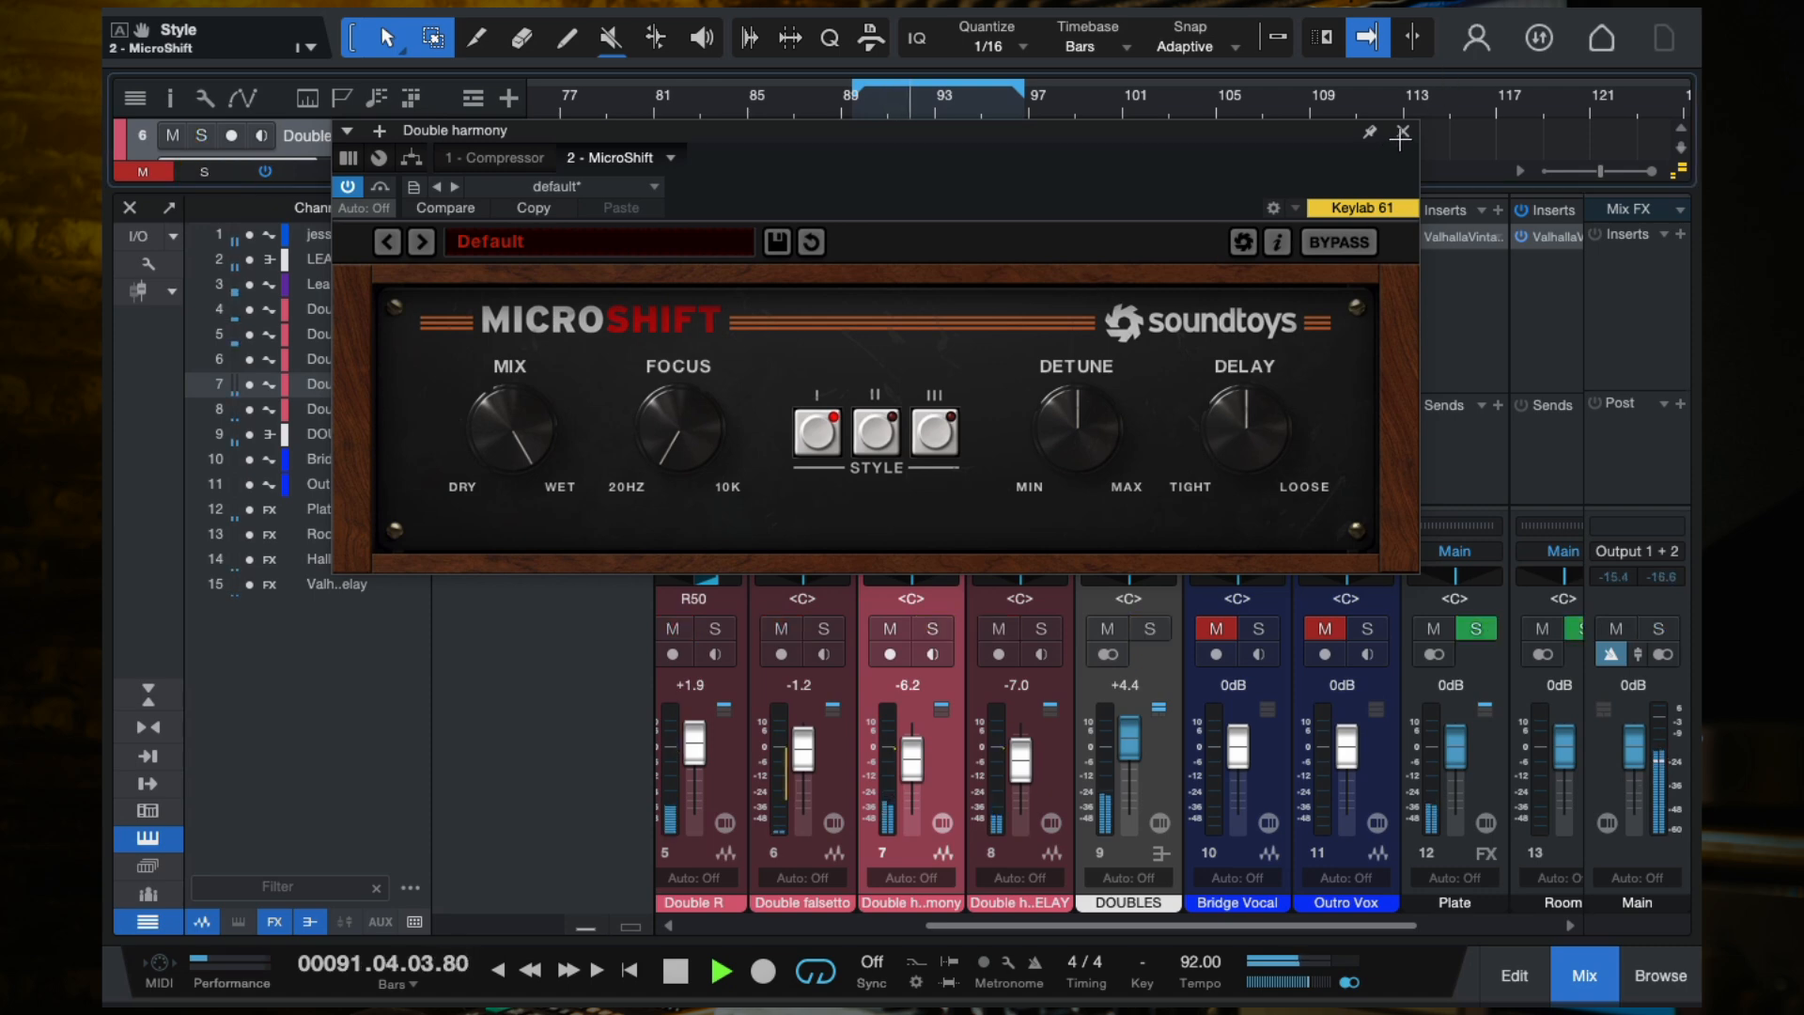
{"action": "left_click", "coordinate": [1401, 134]}
Step: Raise the Double harmony fader to -4.3 dB and the ValhallaDelay feedback on Double harmony DELAY to 0.431
{"action": "left_click_drag", "start_coordinate": [910, 749], "coordinate": [910, 746]}
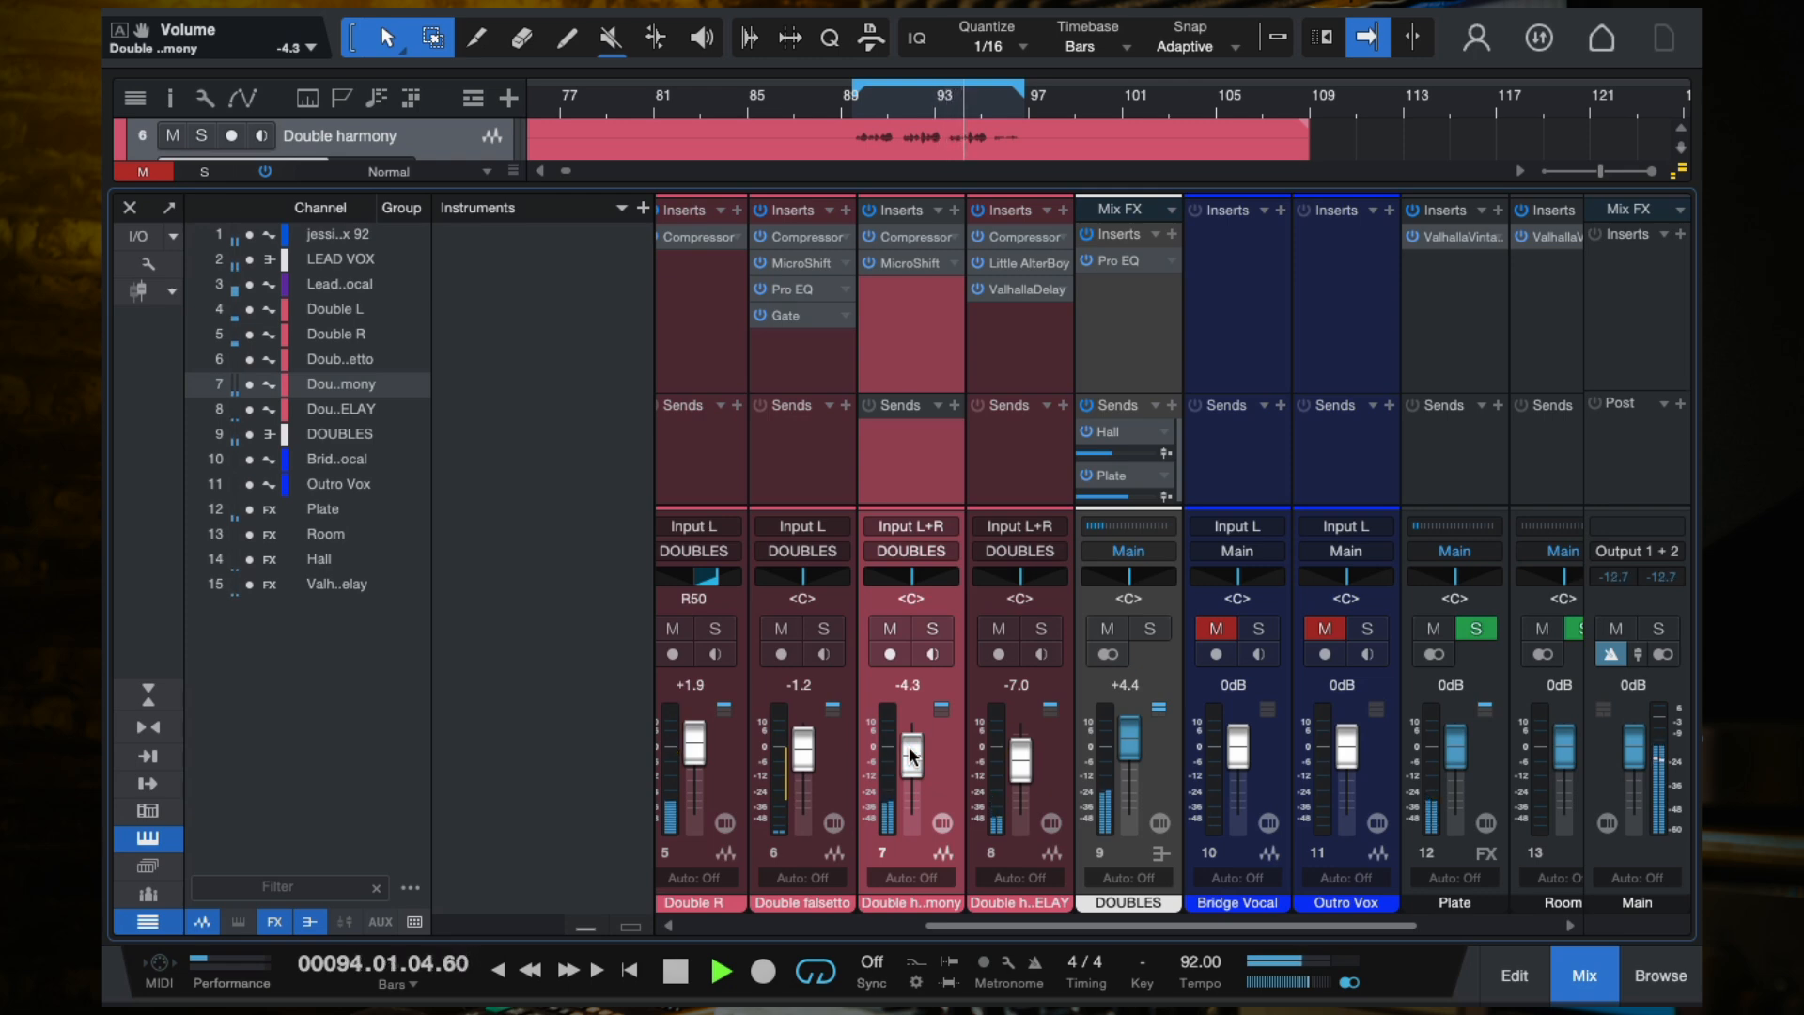
{"action": "left_click", "coordinate": [1034, 294]}
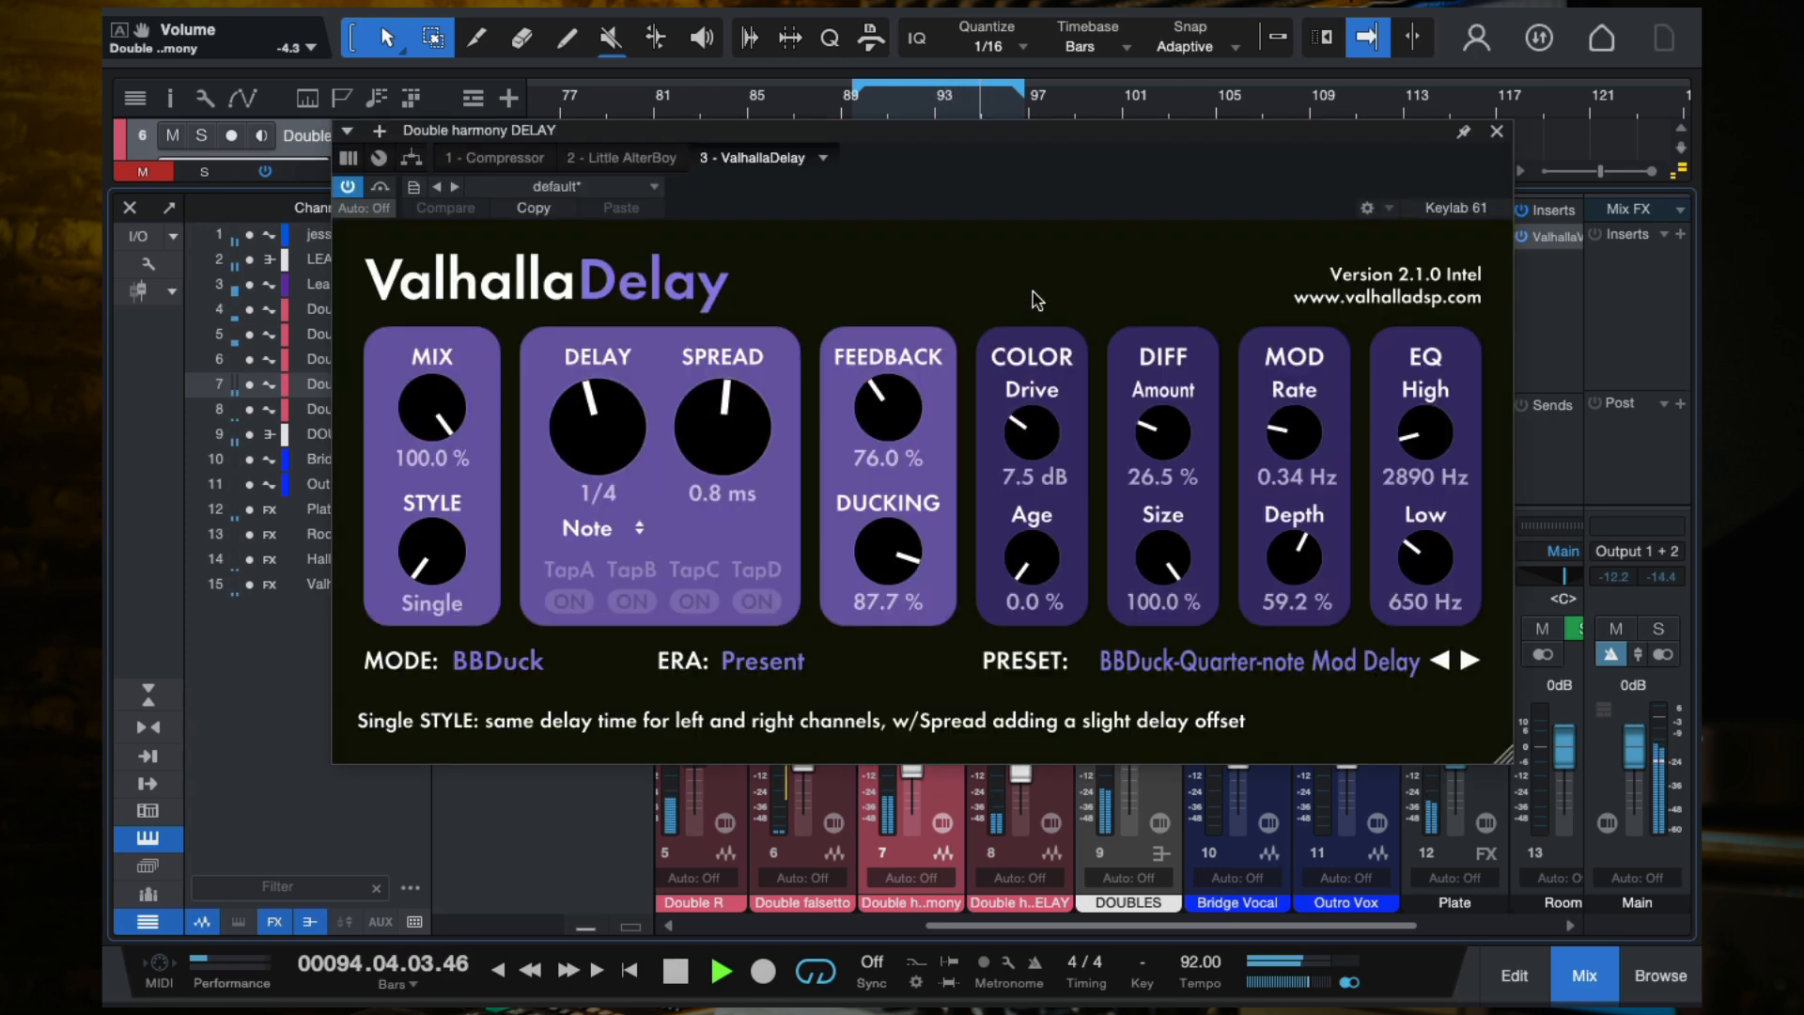
{"action": "left_click_drag", "start_coordinate": [887, 413], "coordinate": [889, 402]}
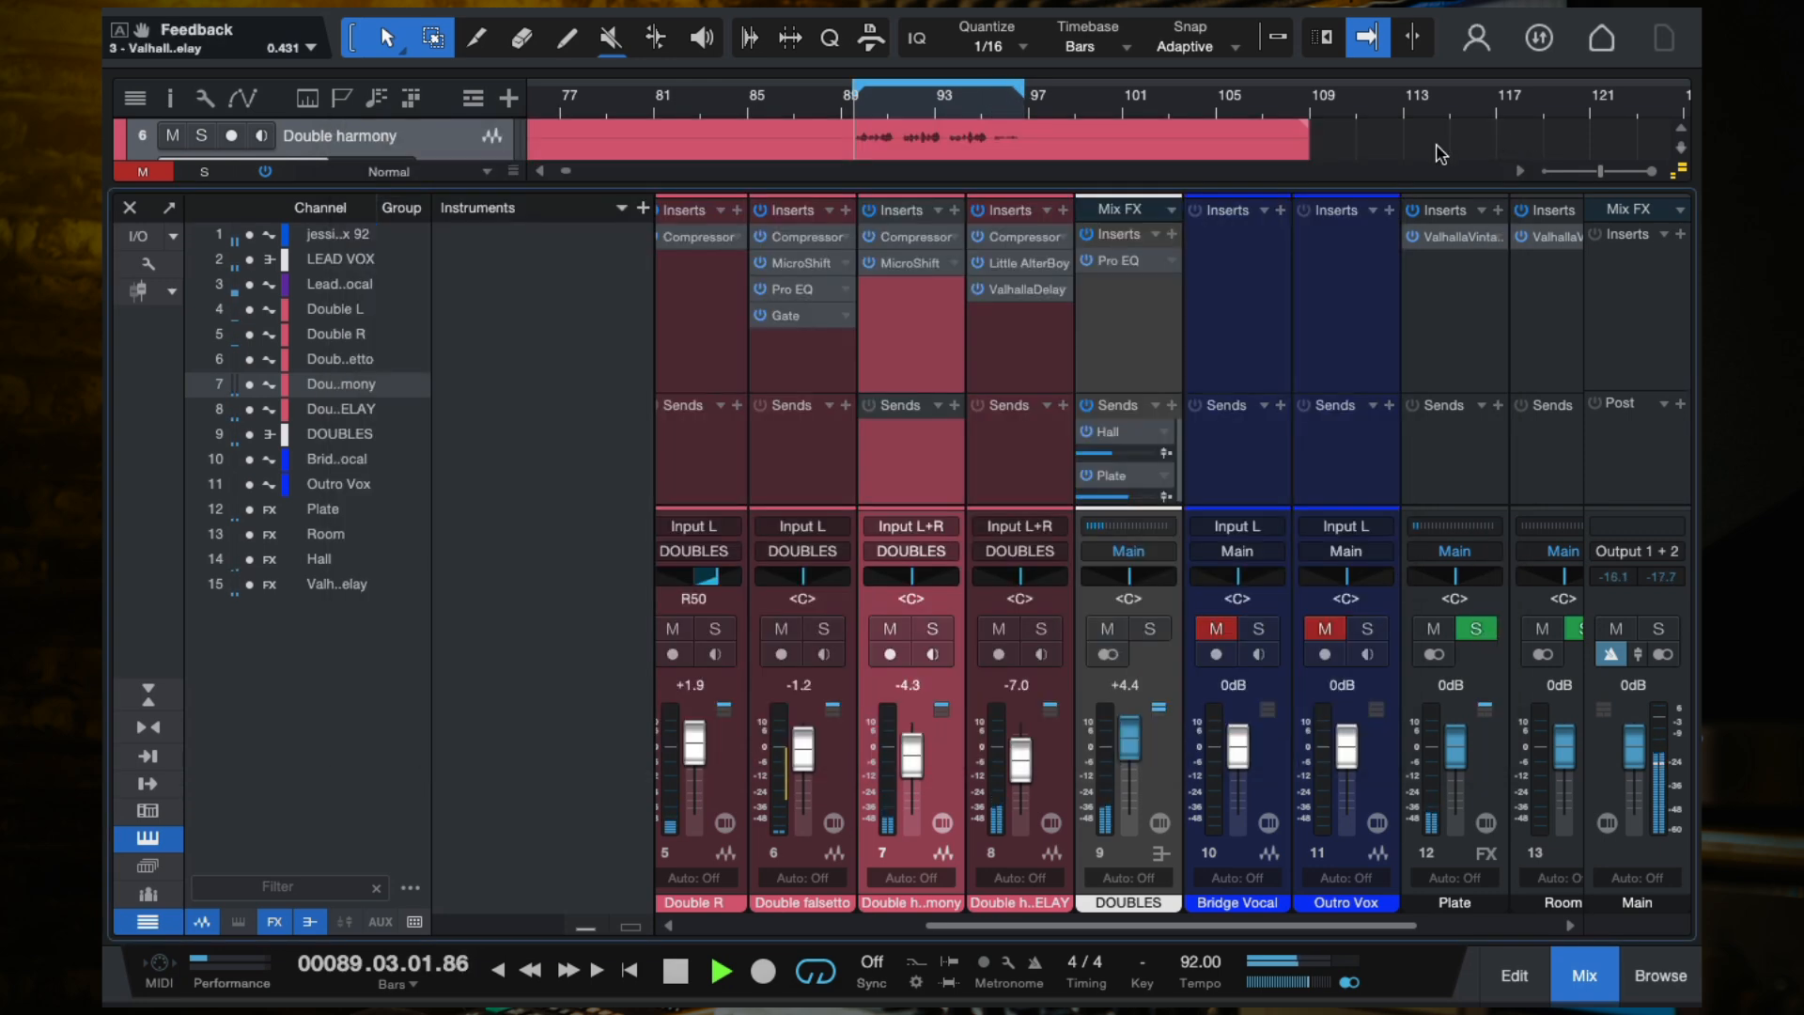
{"action": "left_click", "coordinate": [1496, 132]}
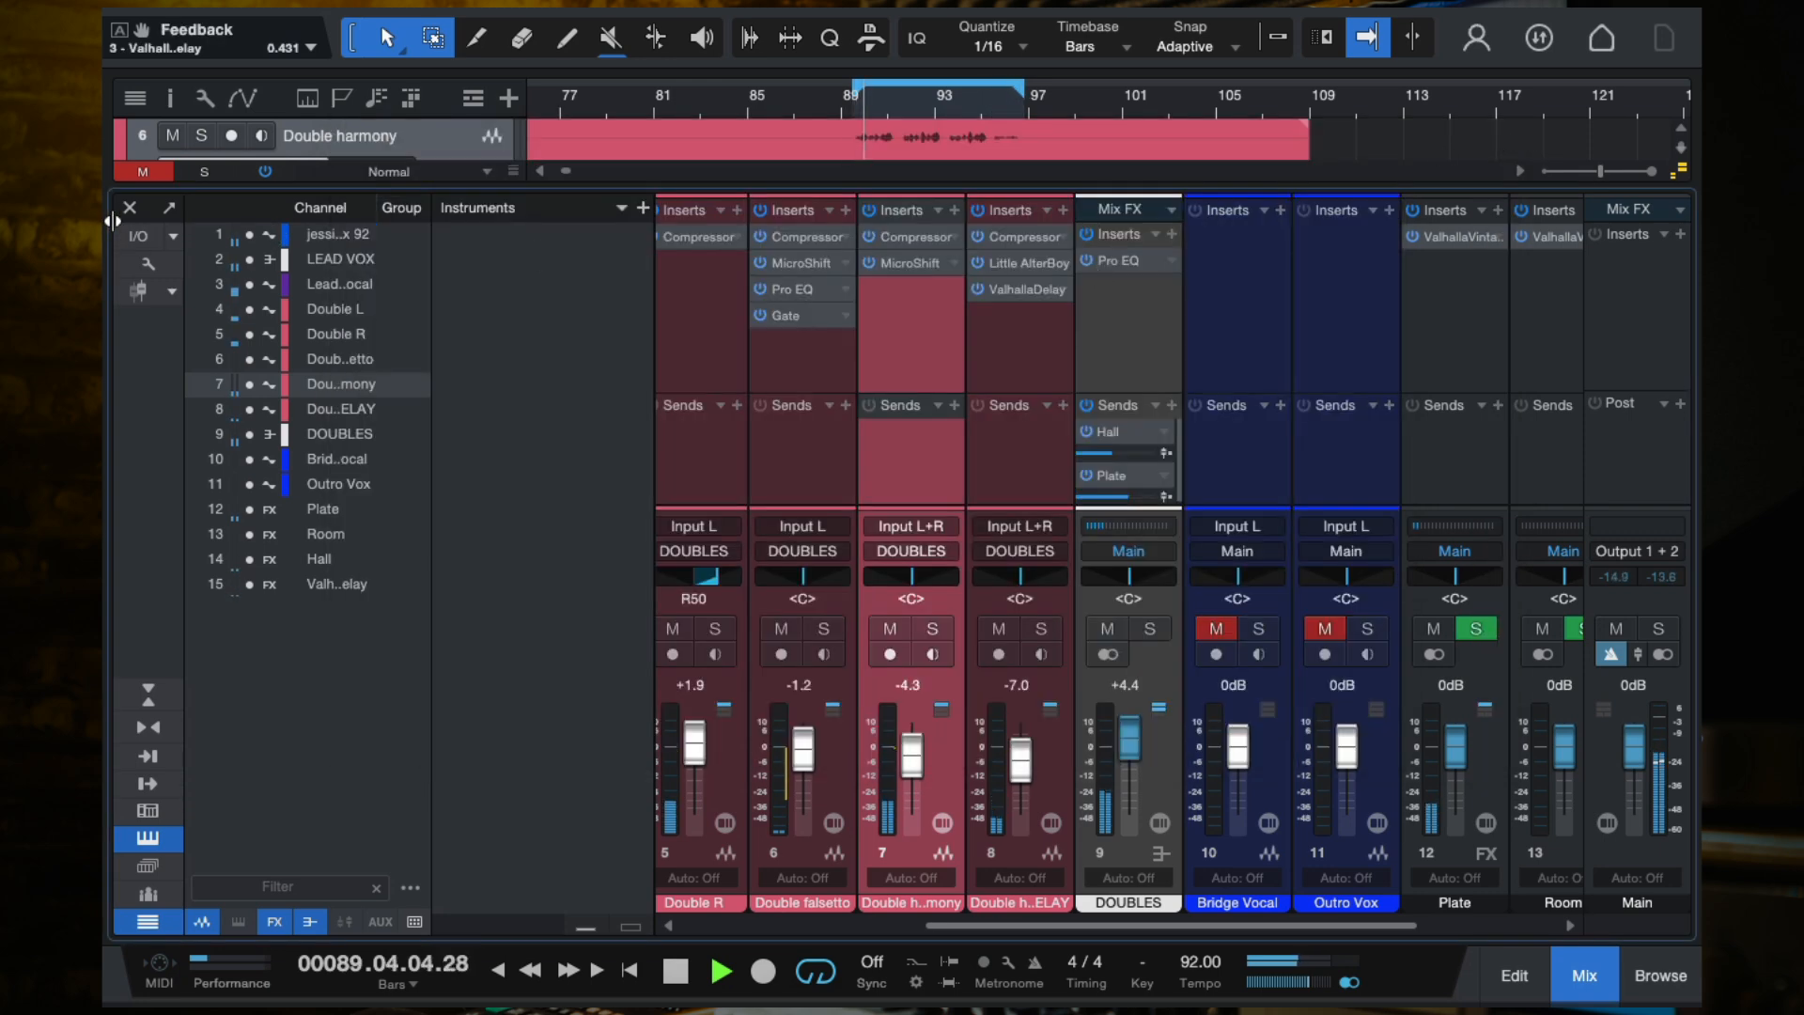
Step: Hide the mixer, turn off looping, and stop playback with the whole arrangement in view
{"action": "key", "text": "F3"}
{"action": "left_click", "coordinate": [817, 968]}
{"action": "scroll", "coordinate": [977, 628], "scroll_direction": "down", "scroll_amount": 3}
{"action": "scroll", "coordinate": [978, 628], "scroll_direction": "down", "scroll_amount": 5}
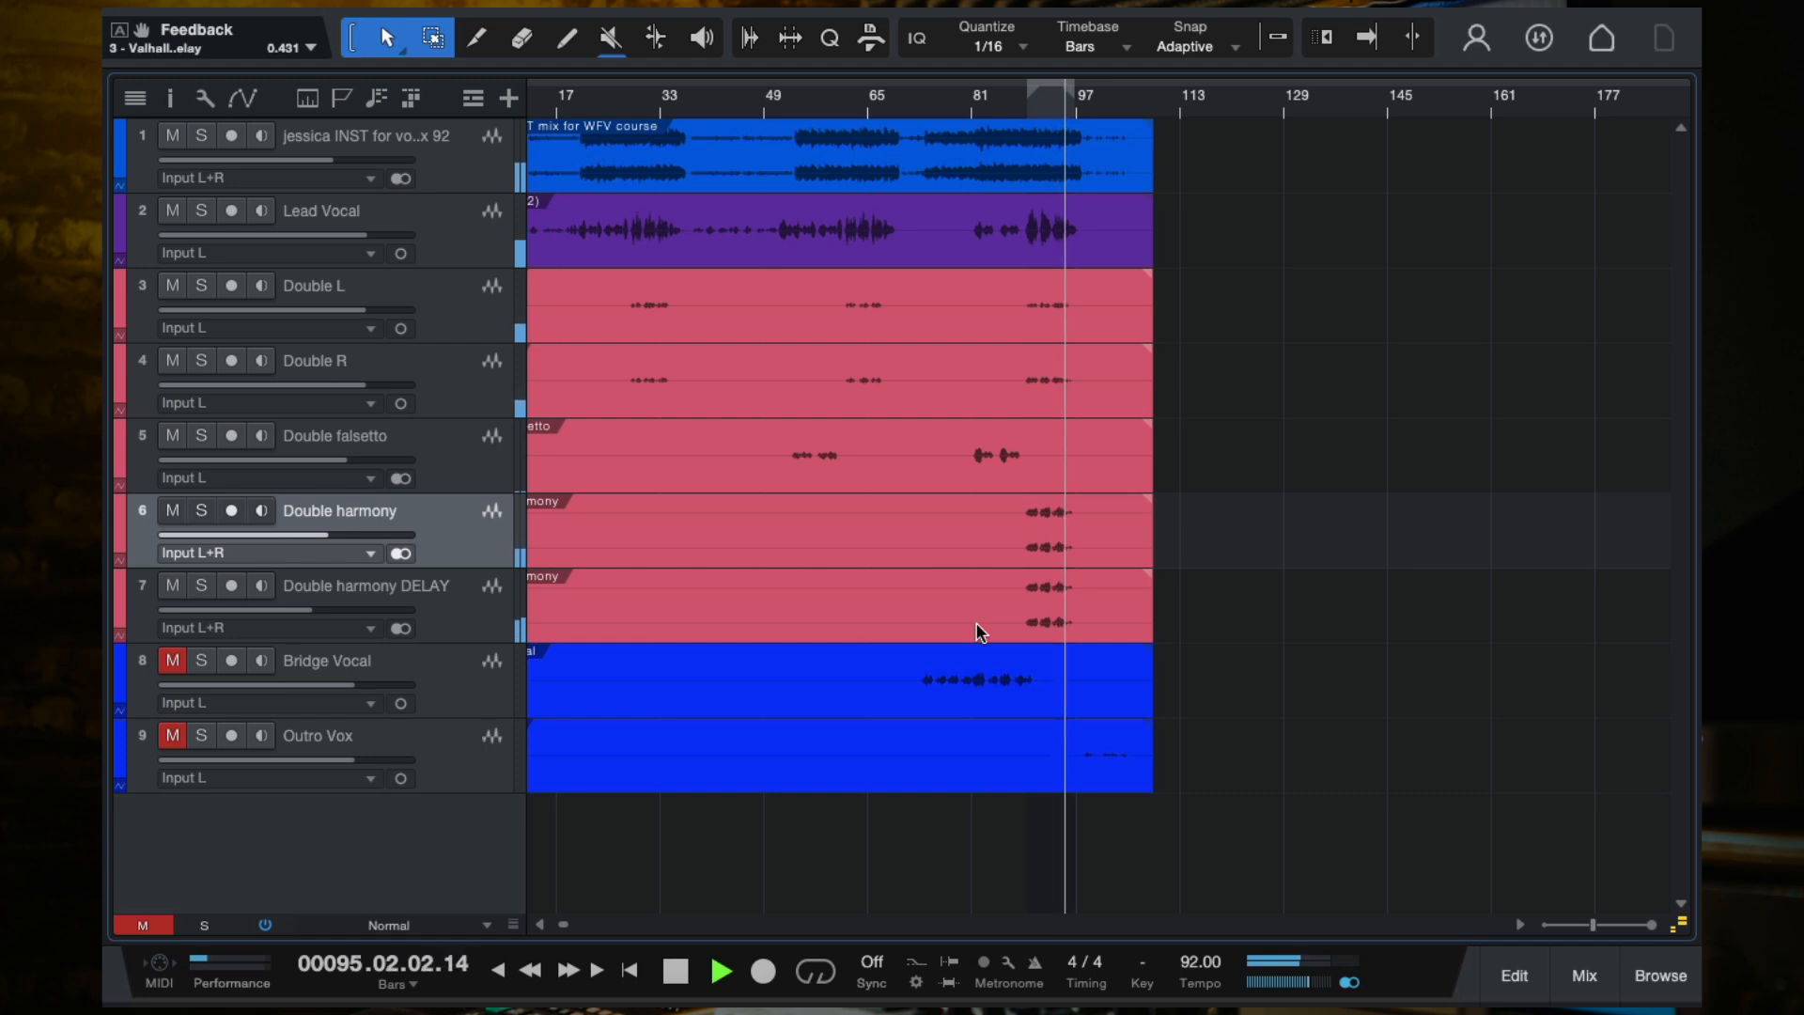
{"action": "key", "text": "space"}
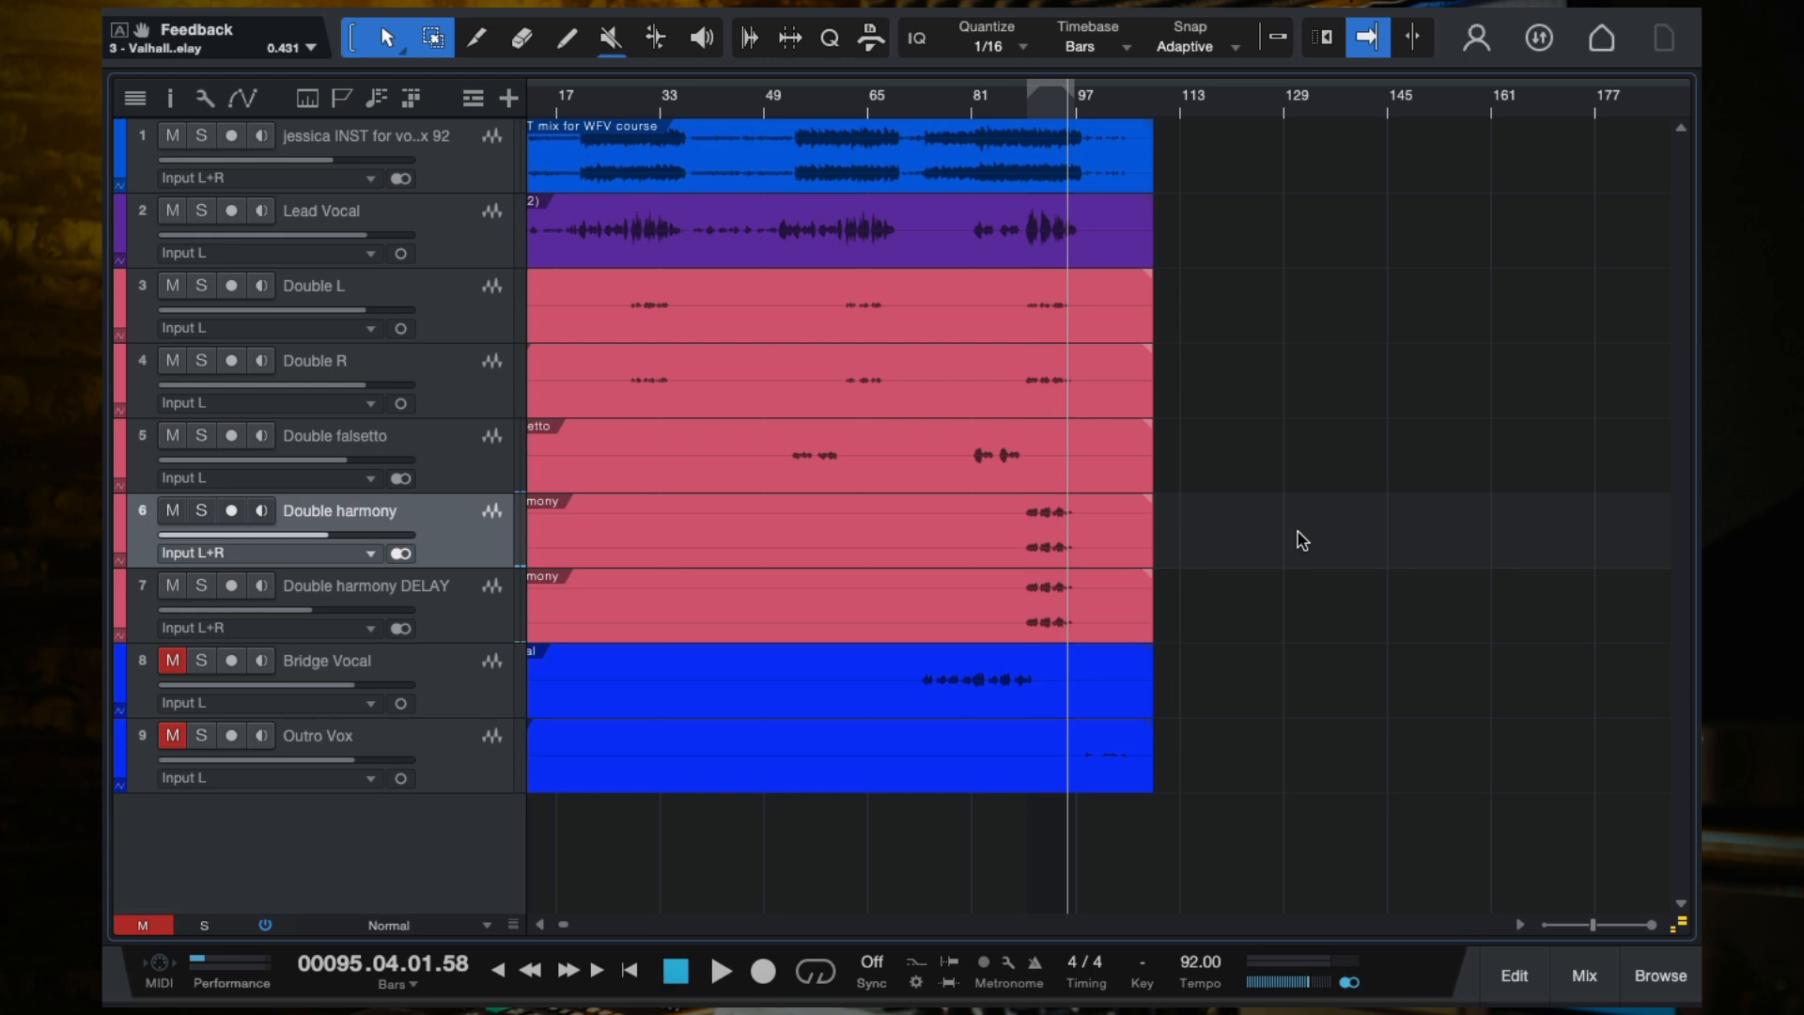
Step: Listen briefly to the mix from about bar 62 and bring the start of the arrangement into view
{"action": "left_click", "coordinate": [855, 98]}
{"action": "key", "text": "space"}
{"action": "key", "text": "space"}
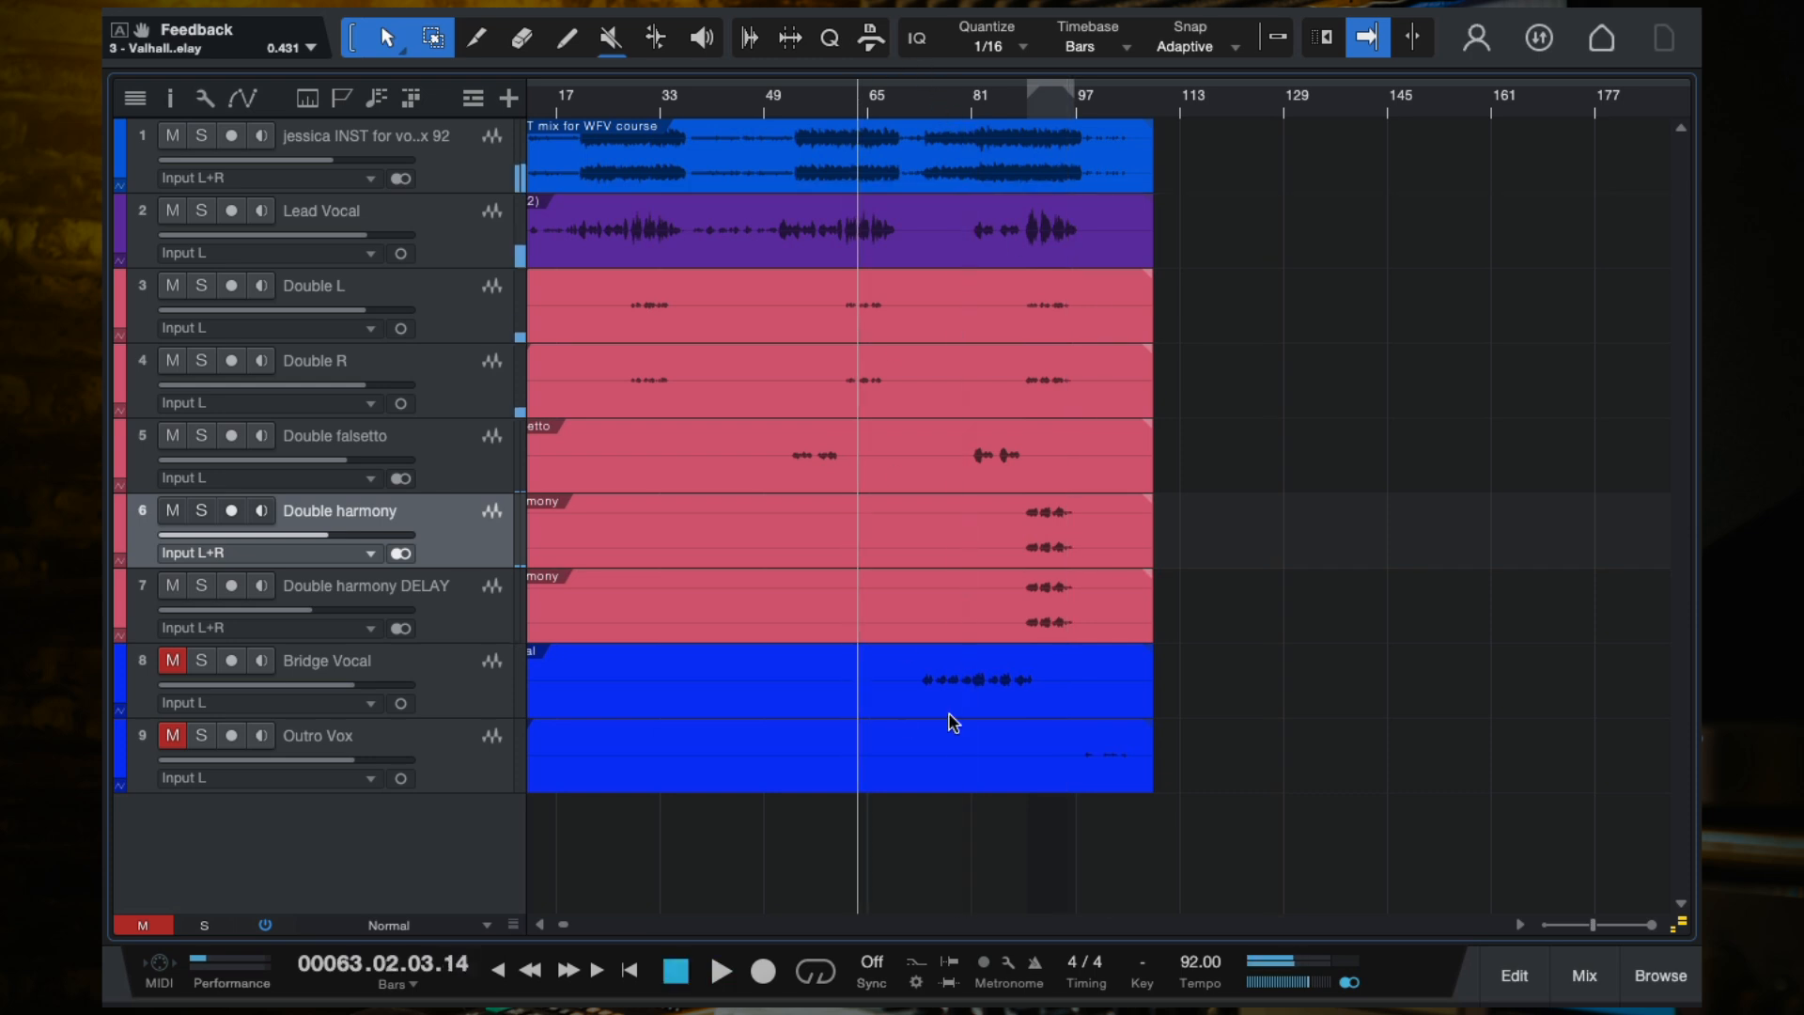
{"action": "scroll", "coordinate": [1017, 659], "scroll_direction": "left", "scroll_amount": 3}
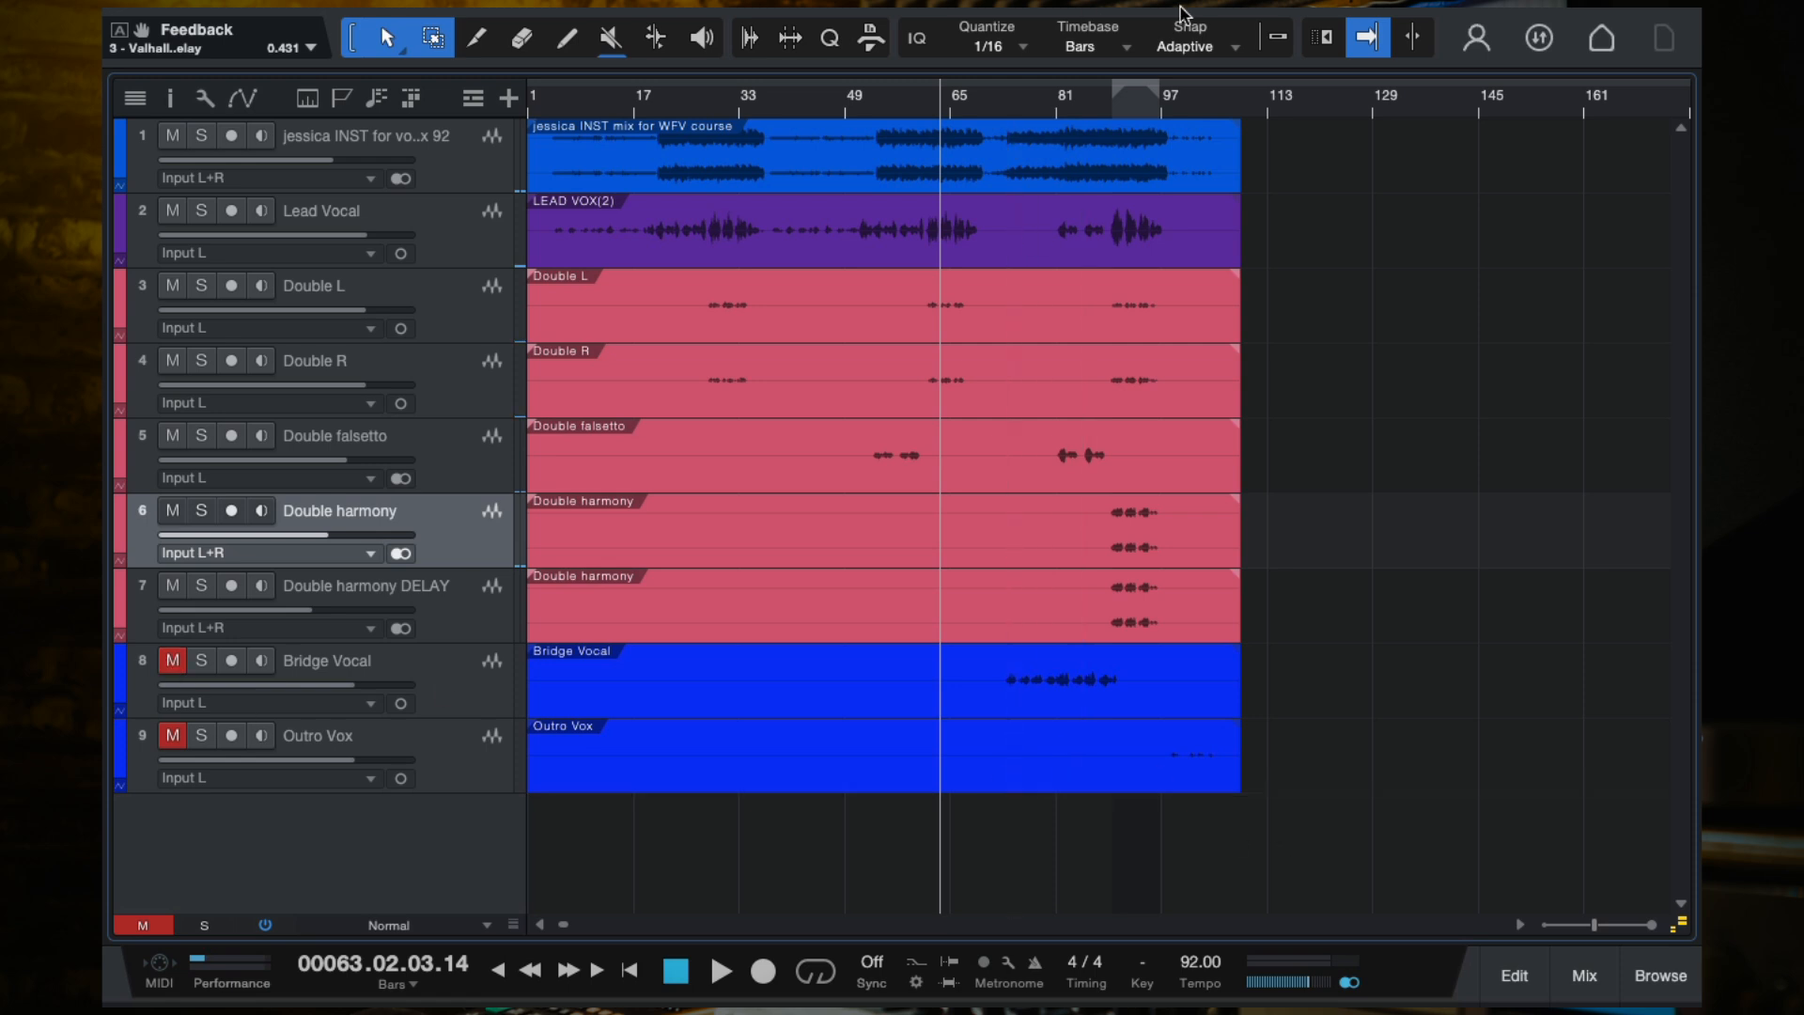
Step: Unmute the Bridge Vocal track and select its audio event
{"action": "left_click", "coordinate": [172, 660]}
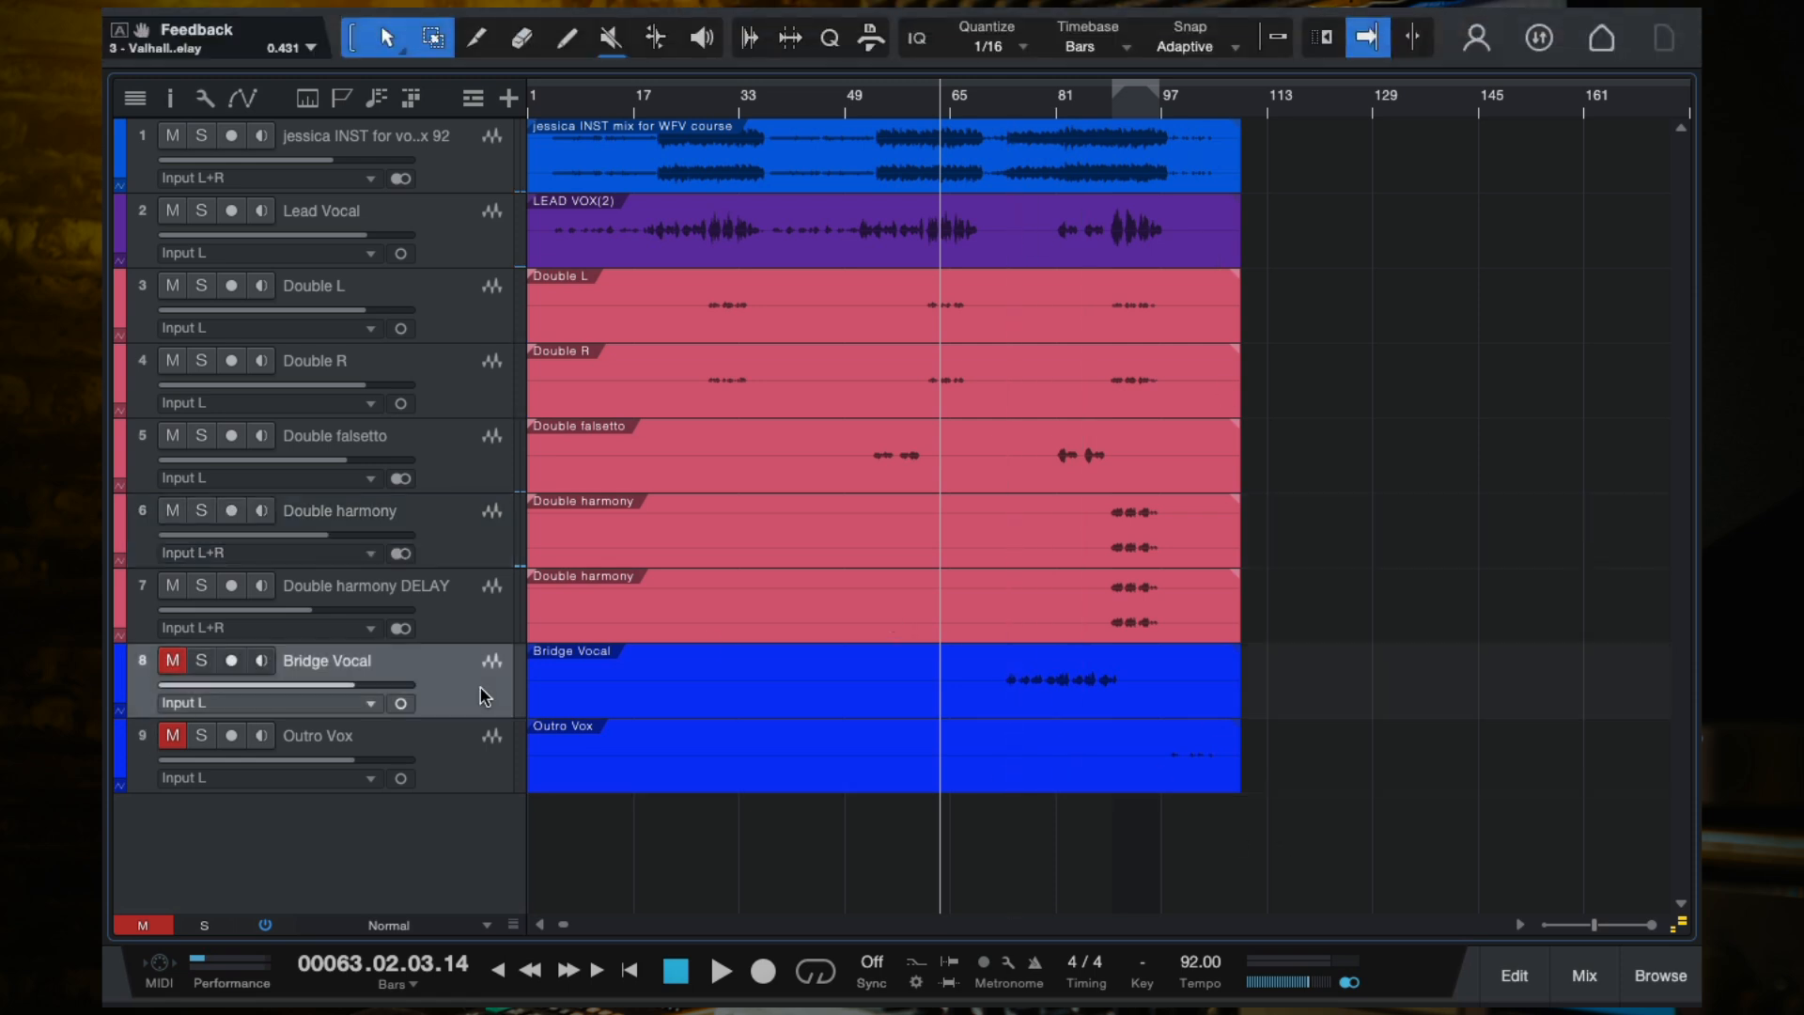
{"action": "scroll", "coordinate": [922, 729], "scroll_direction": "up", "scroll_amount": 3}
{"action": "scroll", "coordinate": [922, 729], "scroll_direction": "down", "scroll_amount": 4}
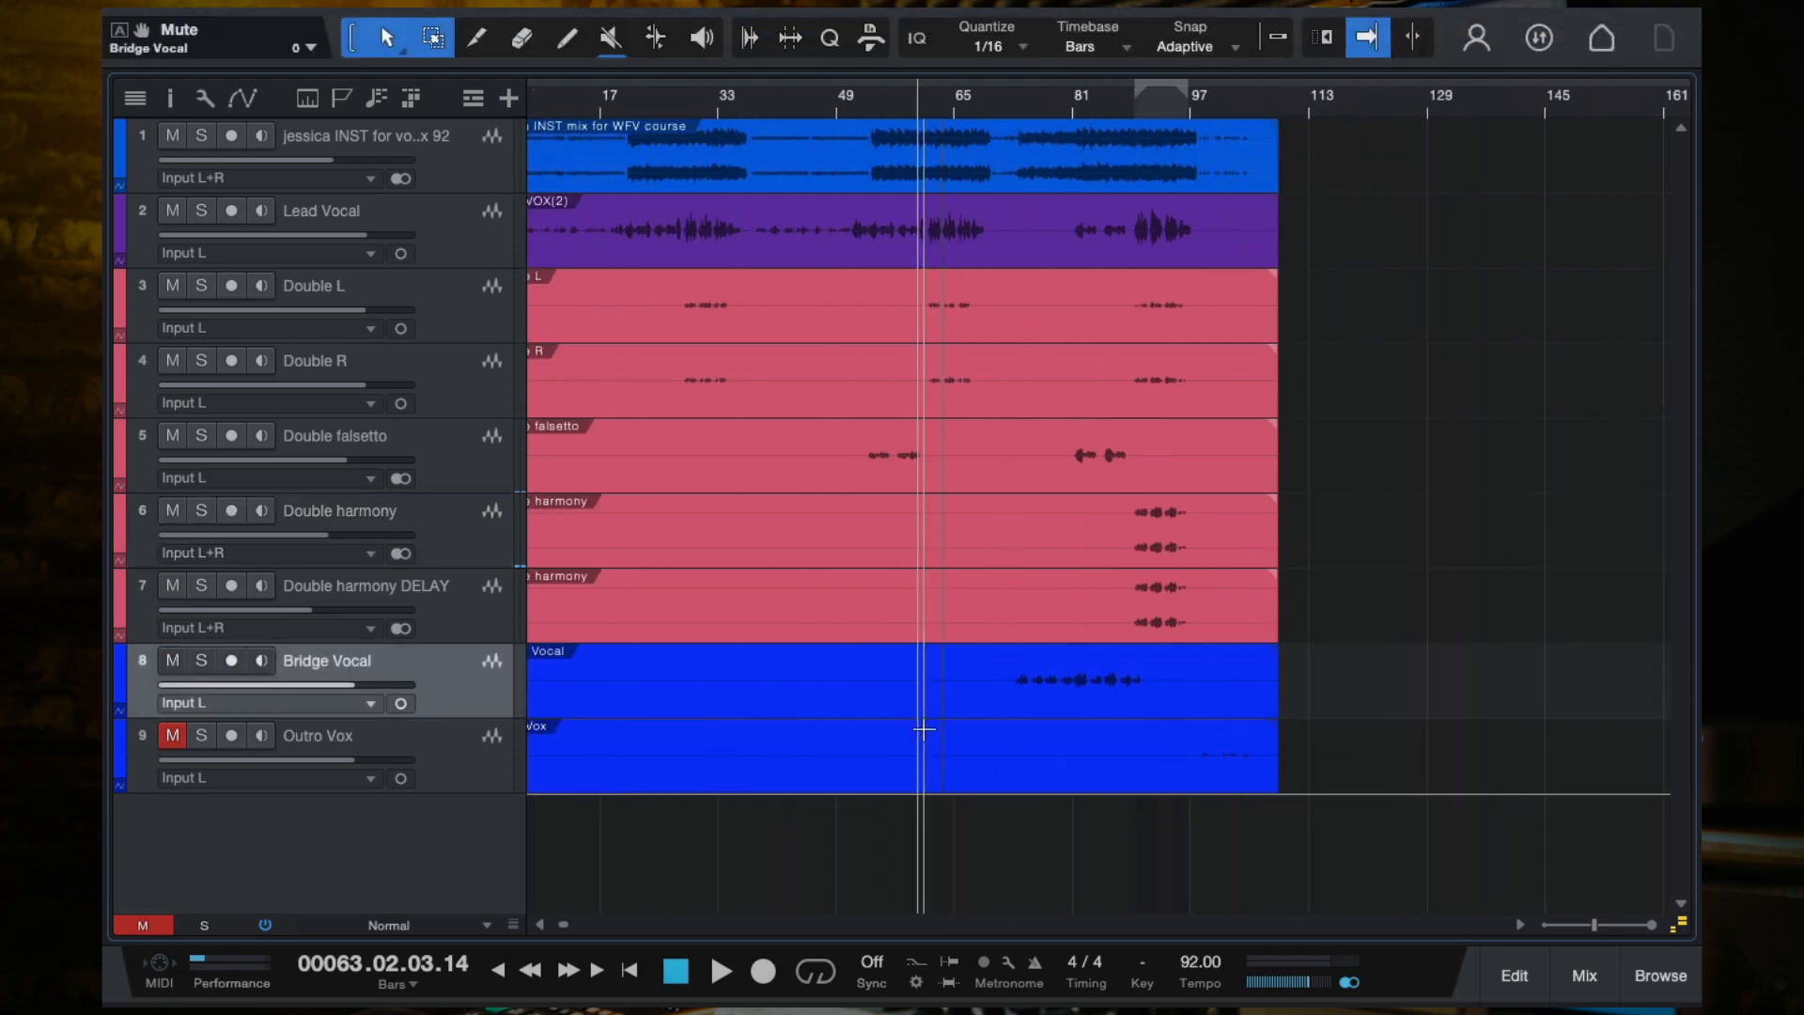
{"action": "left_click", "coordinate": [940, 711]}
{"action": "scroll", "coordinate": [939, 708], "scroll_direction": "up", "scroll_amount": 4}
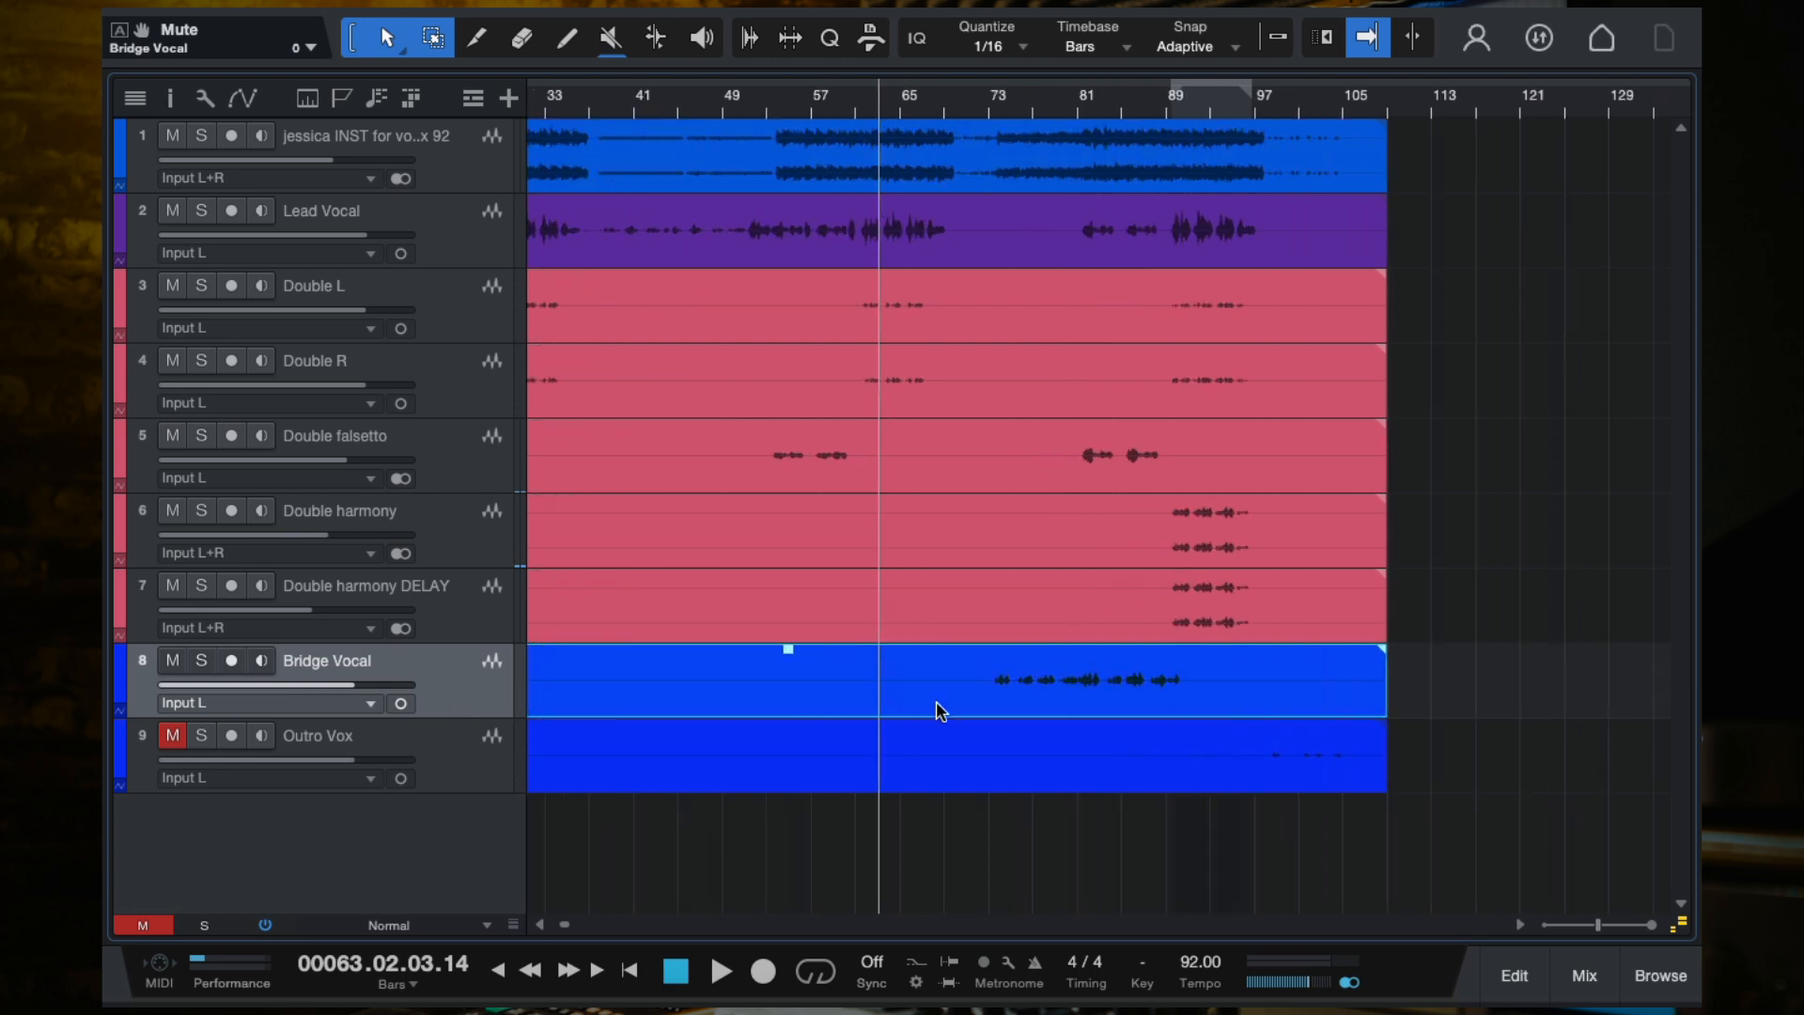
{"action": "scroll", "coordinate": [1006, 681], "scroll_direction": "down", "scroll_amount": 1}
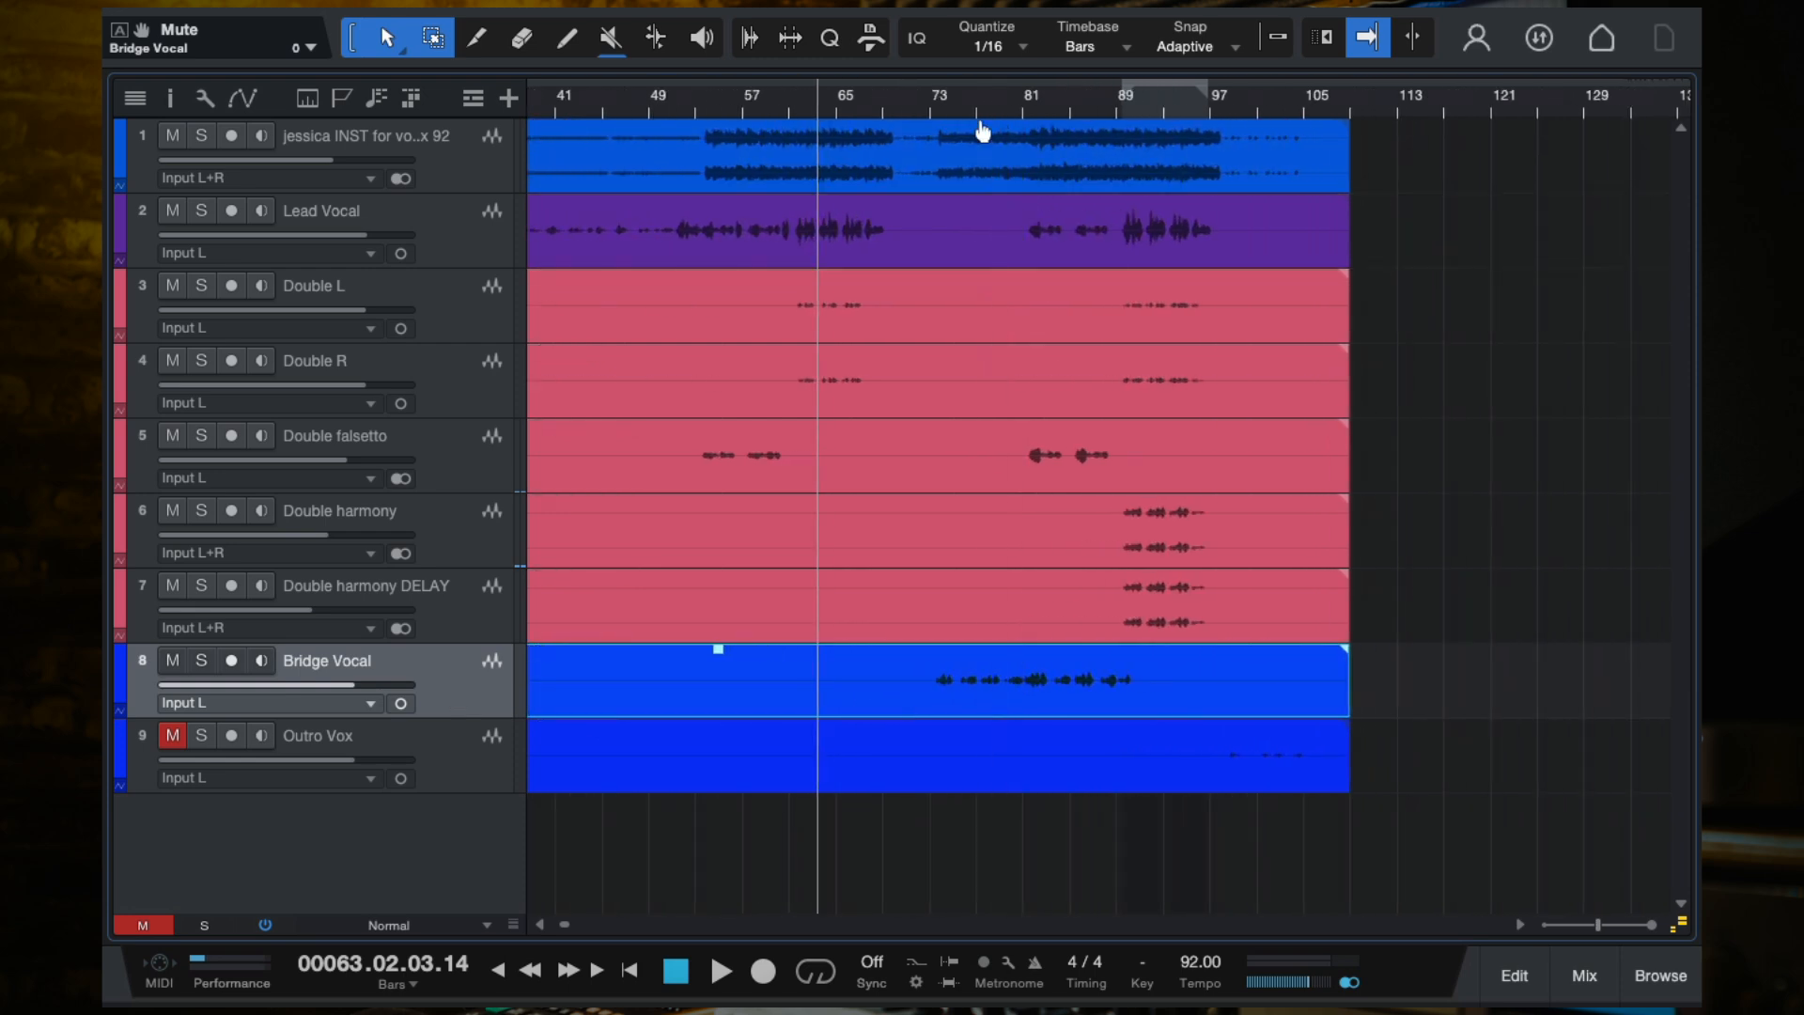
Step: Play the bridge from bar 73 and switch the Bridge Vocal track from mono to stereo
{"action": "left_click", "coordinate": [936, 106]}
{"action": "scroll", "coordinate": [961, 567], "scroll_direction": "up", "scroll_amount": 2}
{"action": "scroll", "coordinate": [961, 568], "scroll_direction": "down", "scroll_amount": 3}
{"action": "scroll", "coordinate": [963, 570], "scroll_direction": "right", "scroll_amount": 2}
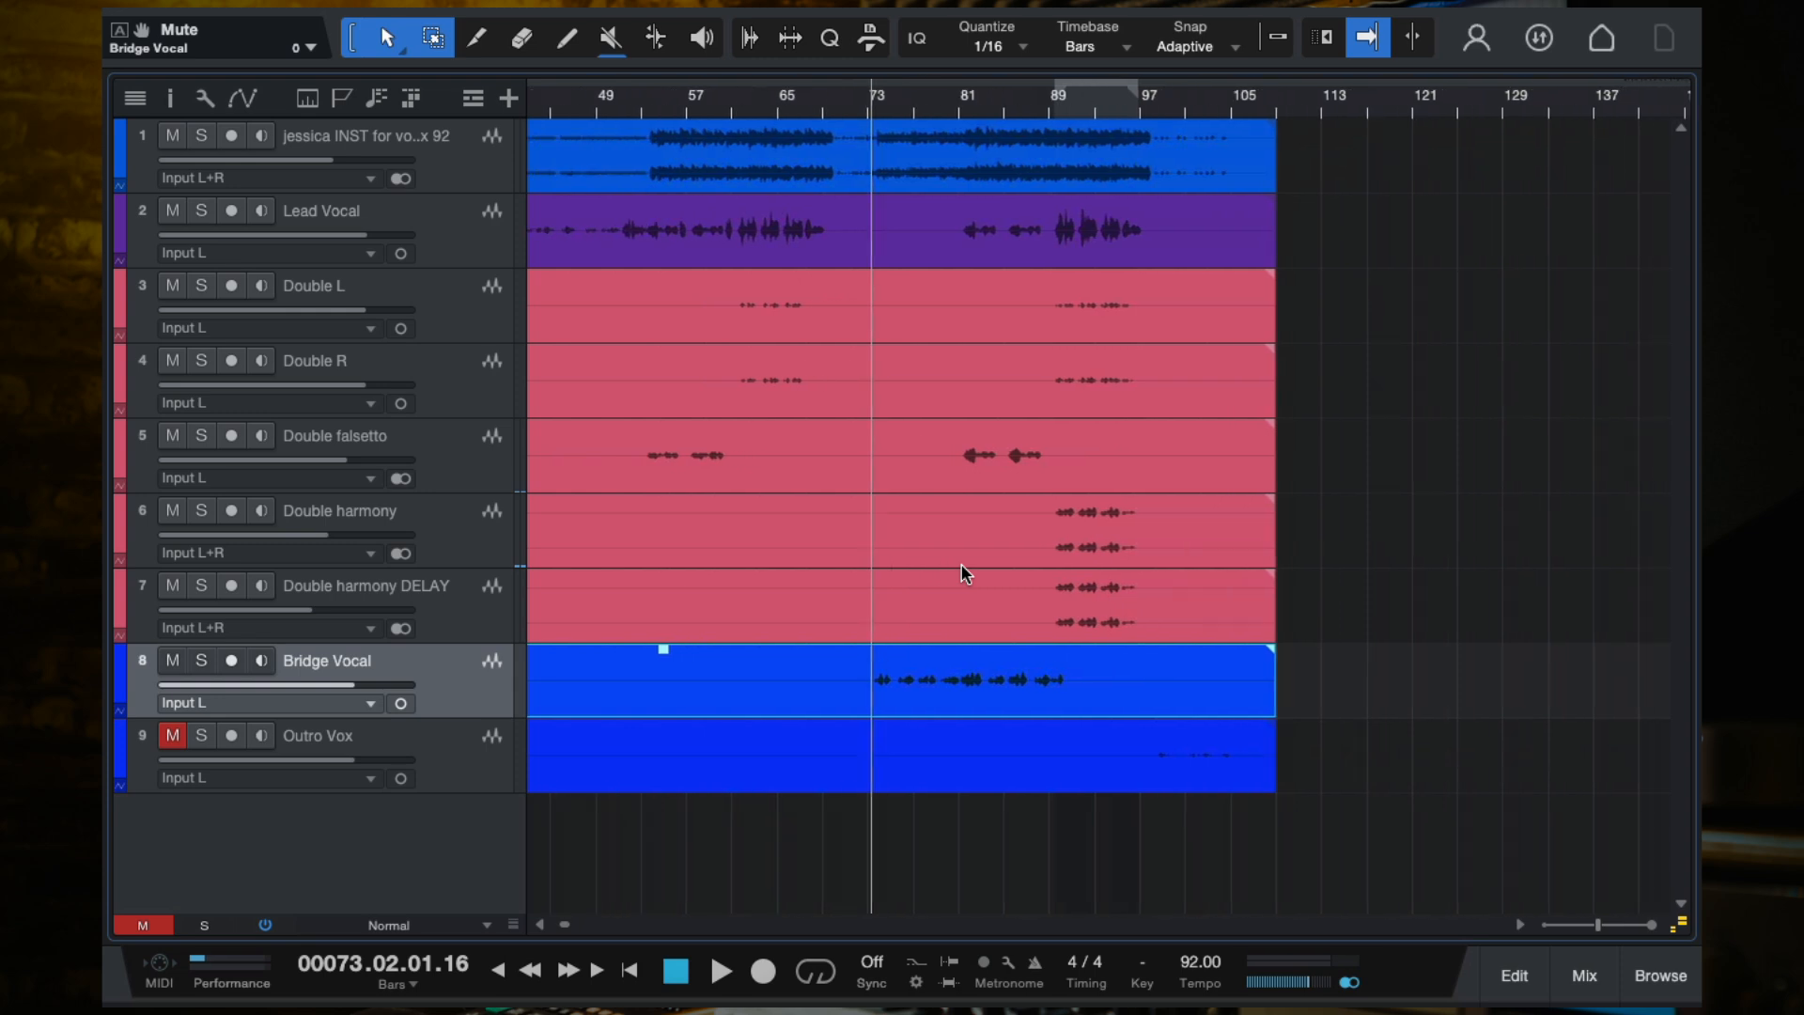
{"action": "key", "text": "space"}
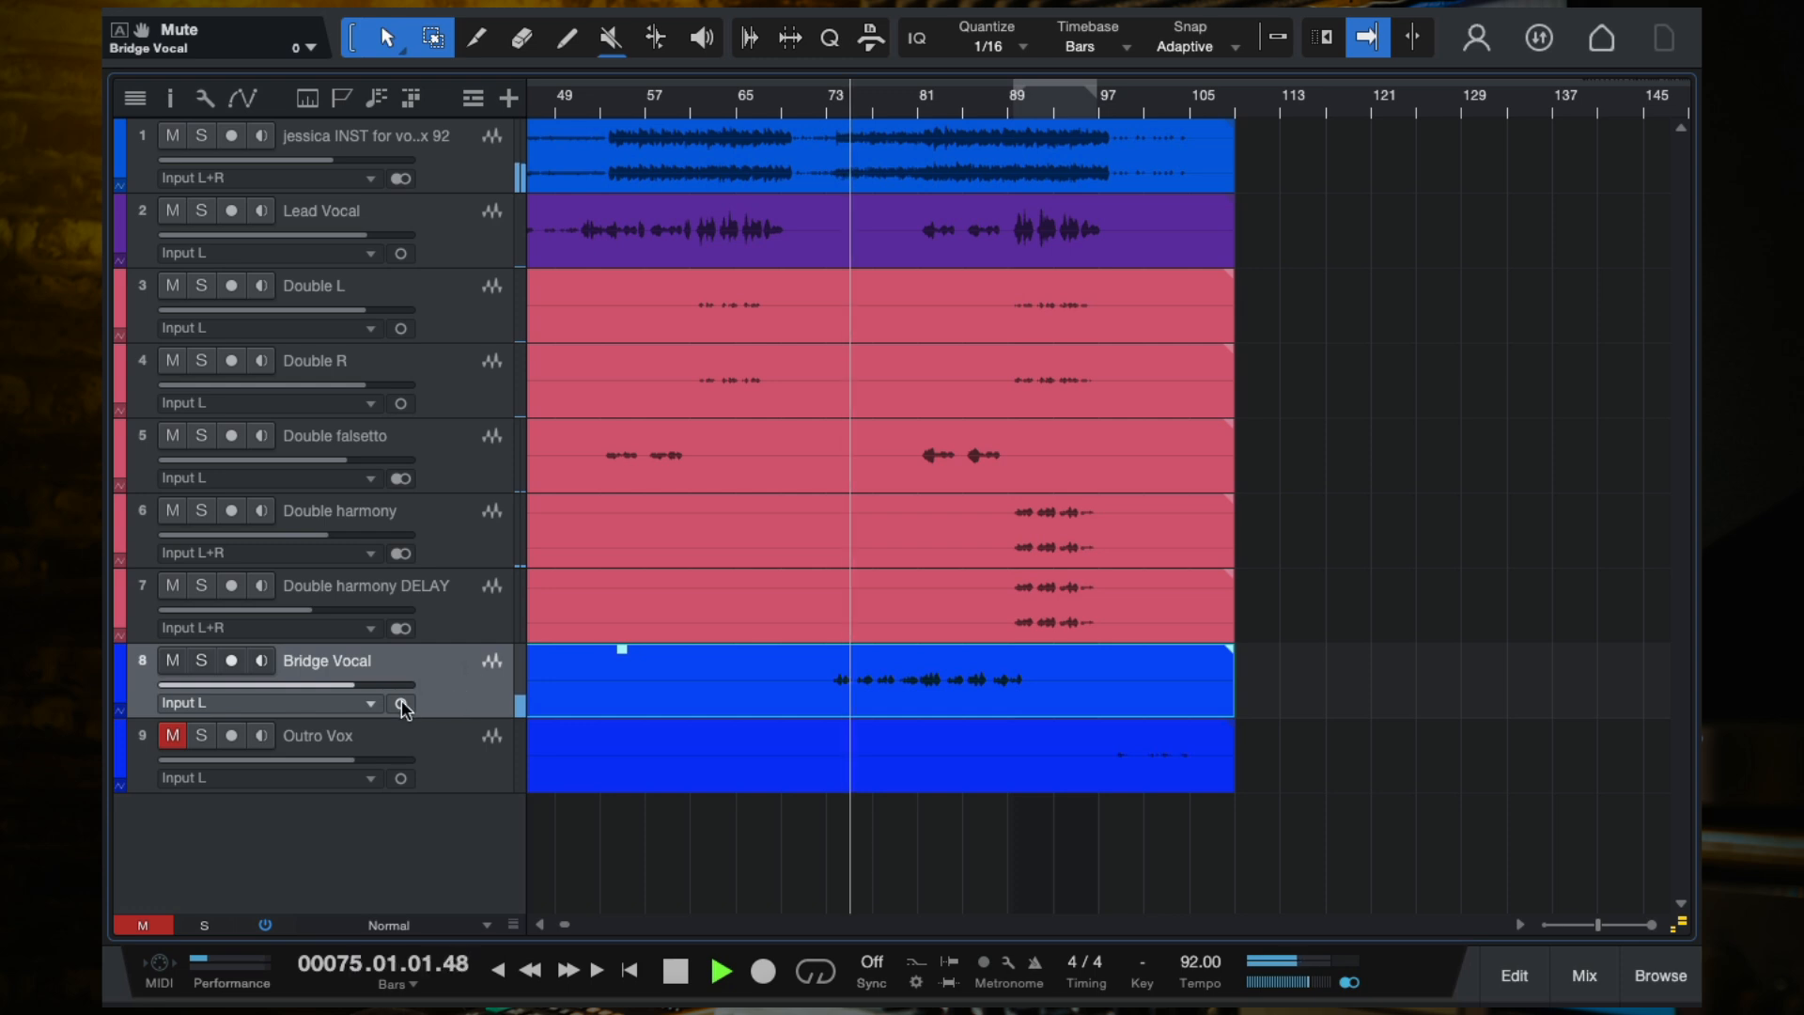
{"action": "key", "text": "space"}
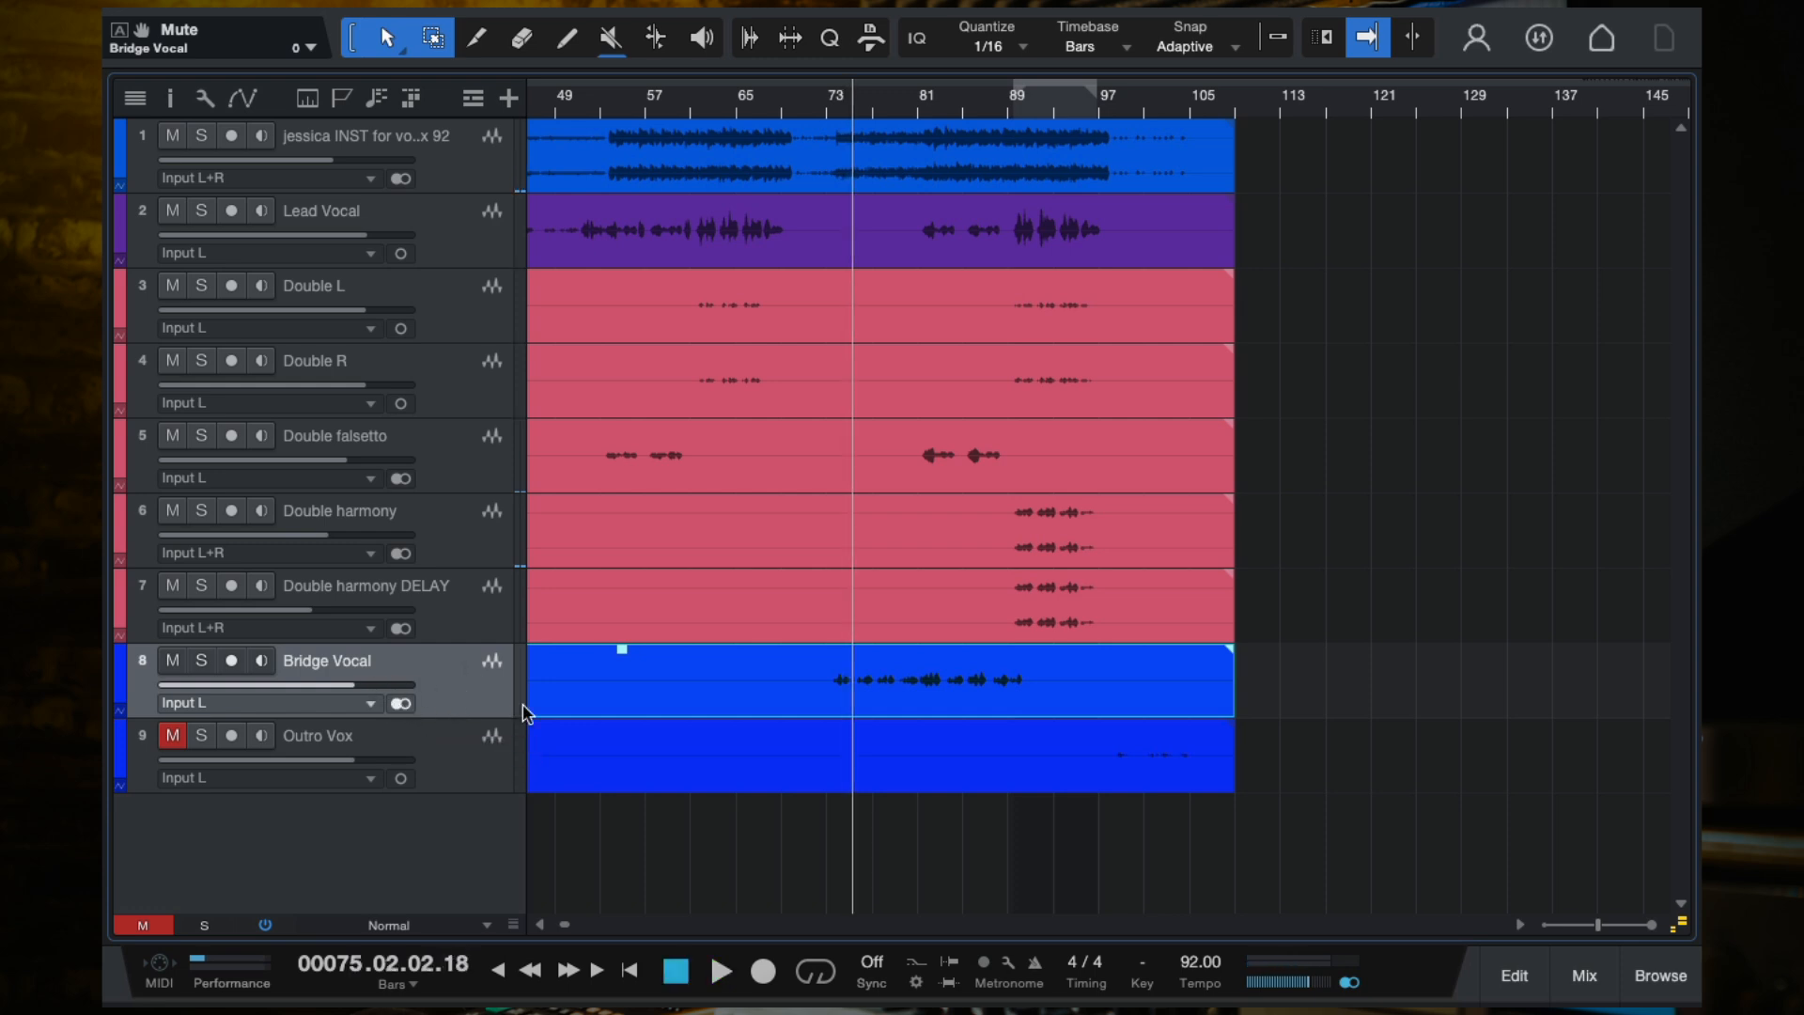
{"action": "key", "text": "space"}
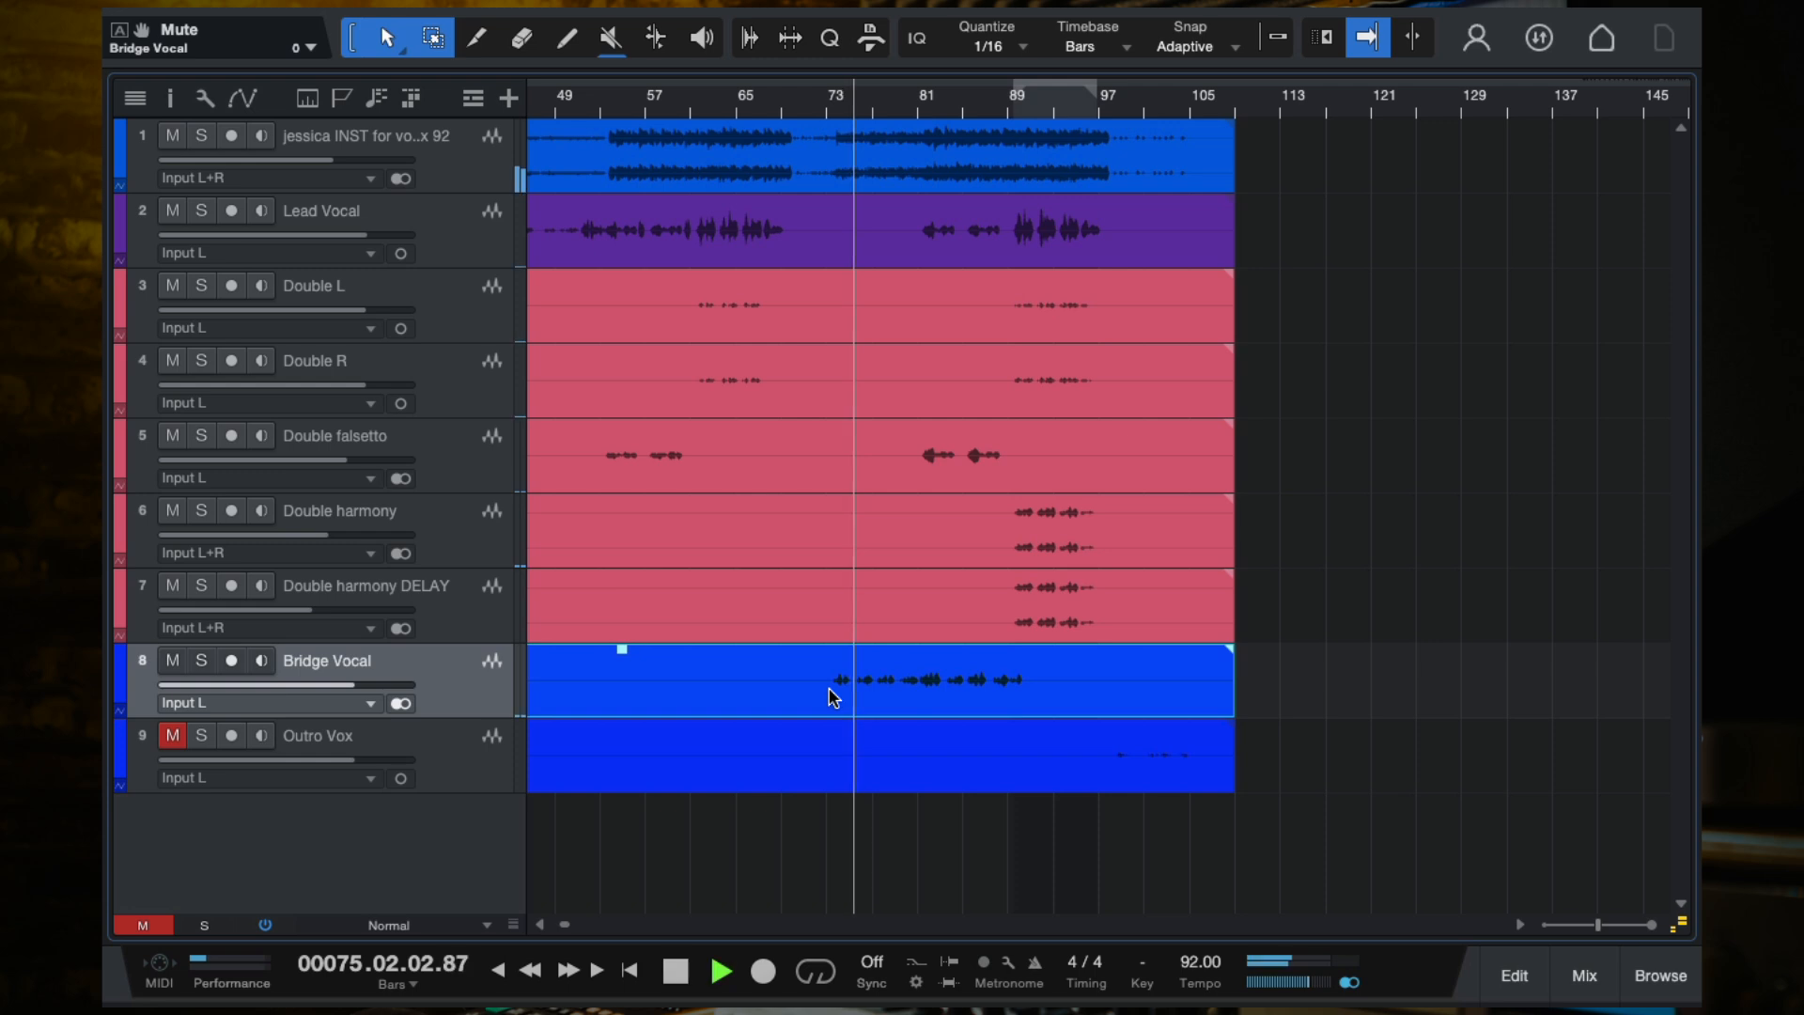
Step: Solo Bridge Vocal, show its channel in the mixer, and stop playback
{"action": "left_click", "coordinate": [201, 661]}
{"action": "key", "text": "F3"}
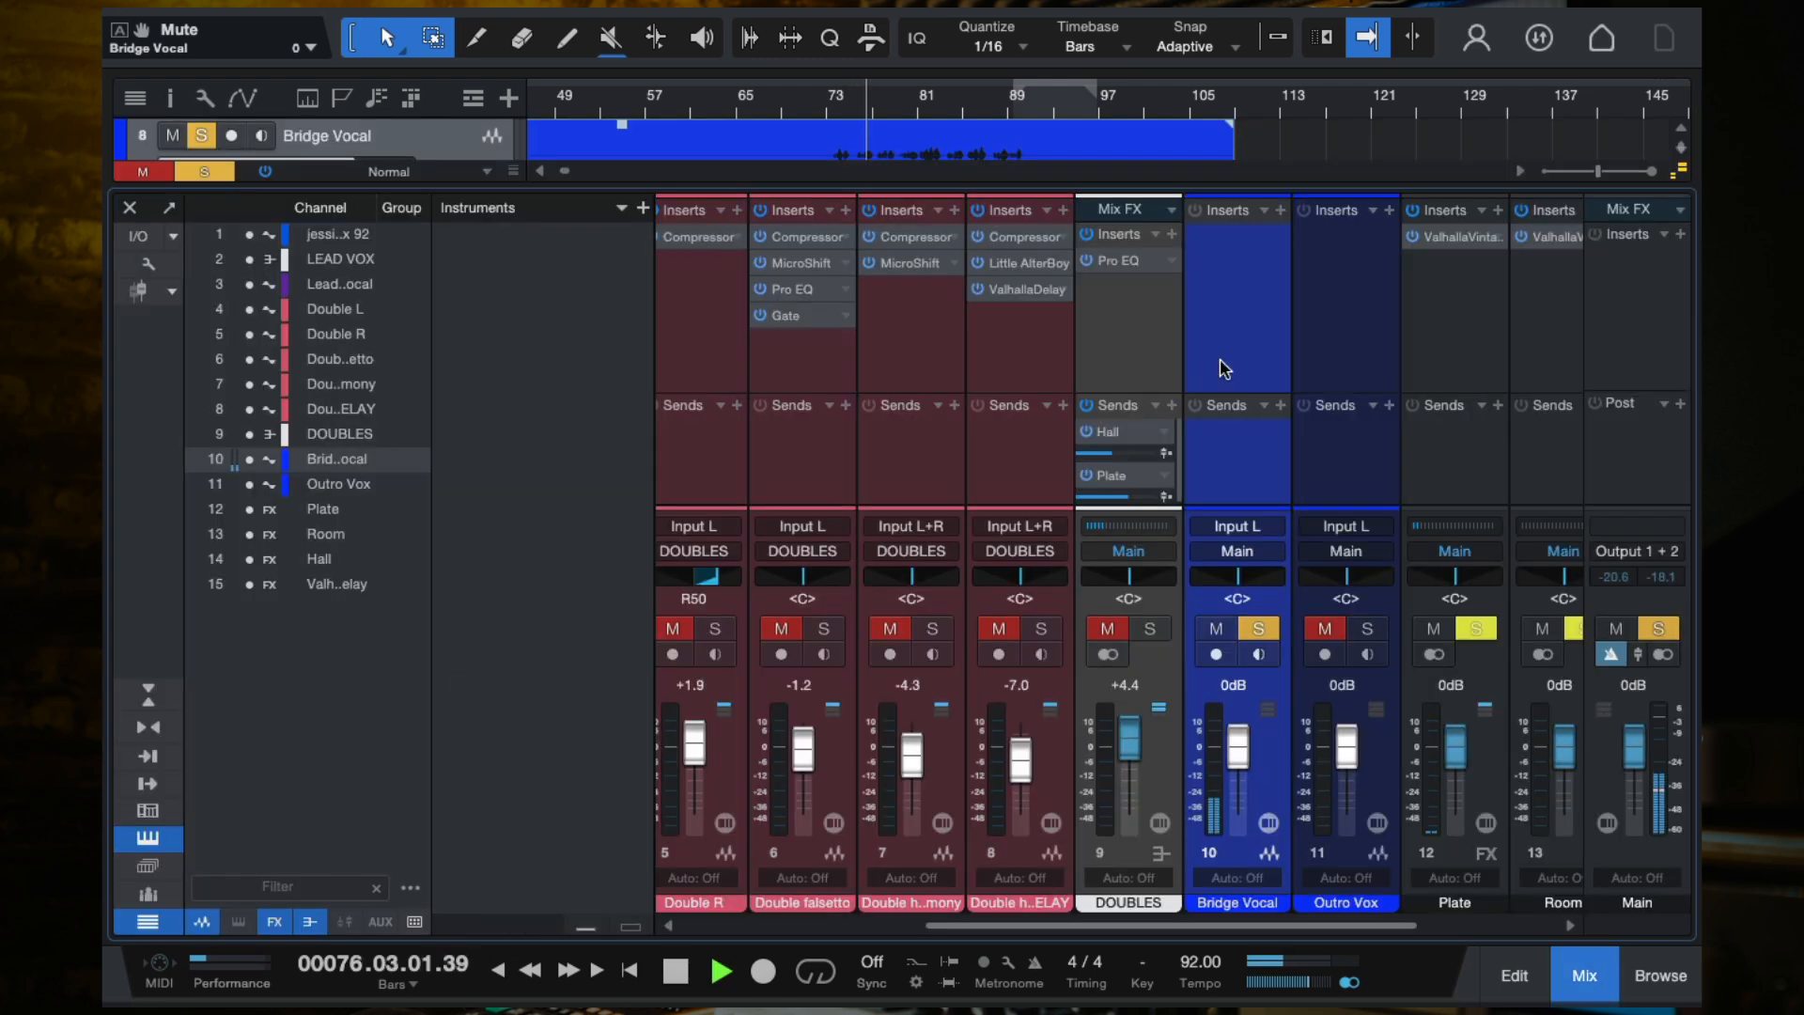
{"action": "scroll", "coordinate": [1248, 299], "scroll_direction": "right", "scroll_amount": 2}
{"action": "key", "text": "space"}
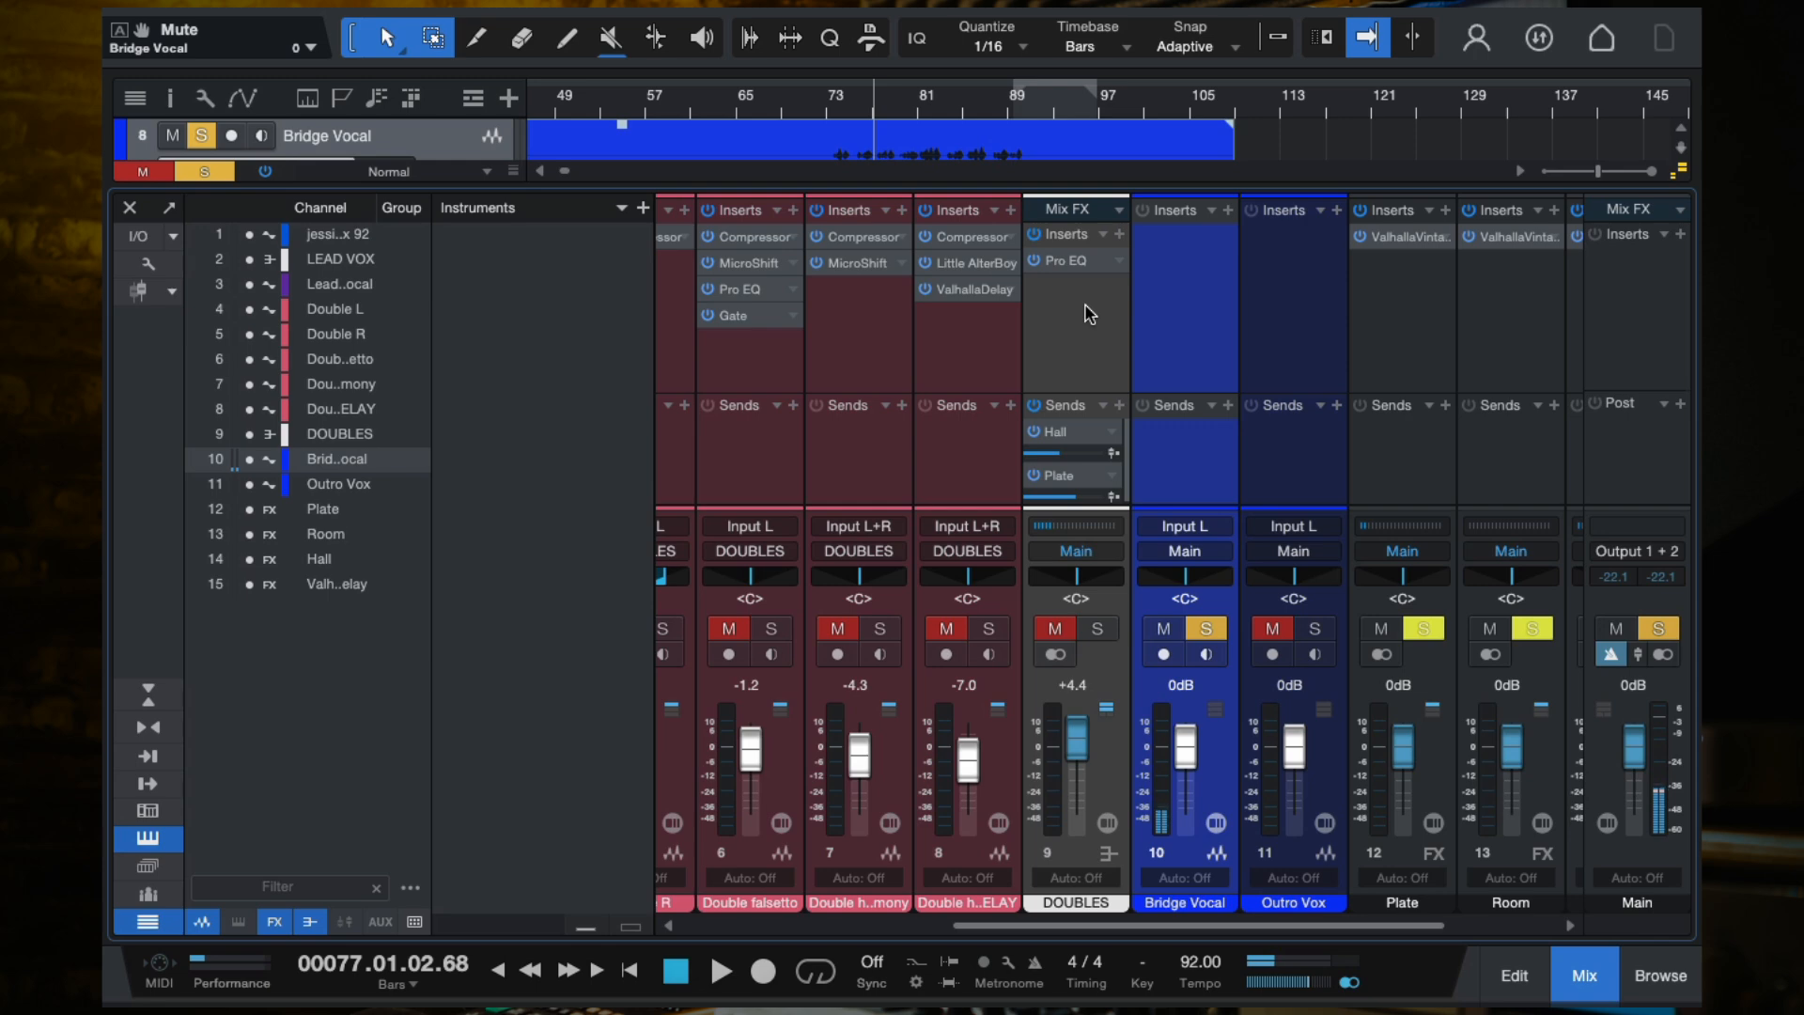
{"action": "scroll", "coordinate": [1090, 312], "scroll_direction": "left", "scroll_amount": 1}
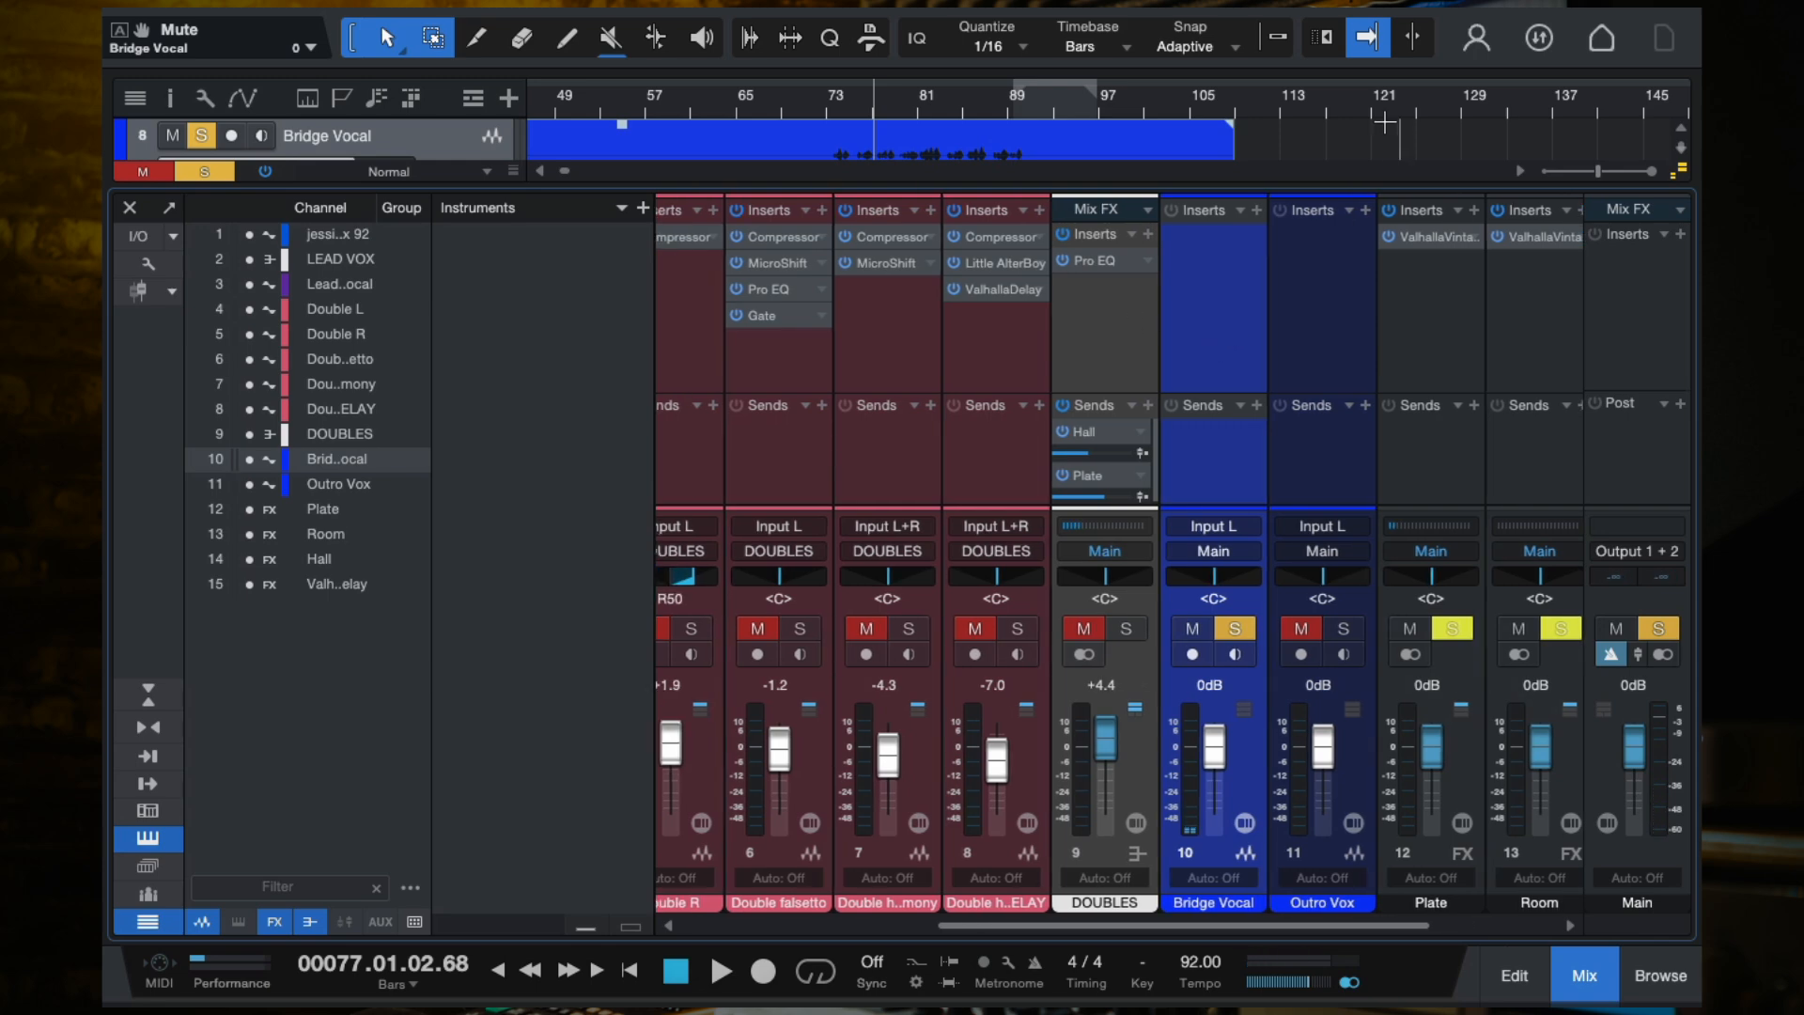
Step: Insert Fat Channel on Bridge Vocal with only its FET compressor section active
{"action": "left_click", "coordinate": [1255, 212]}
{"action": "type", "text": "fat"}
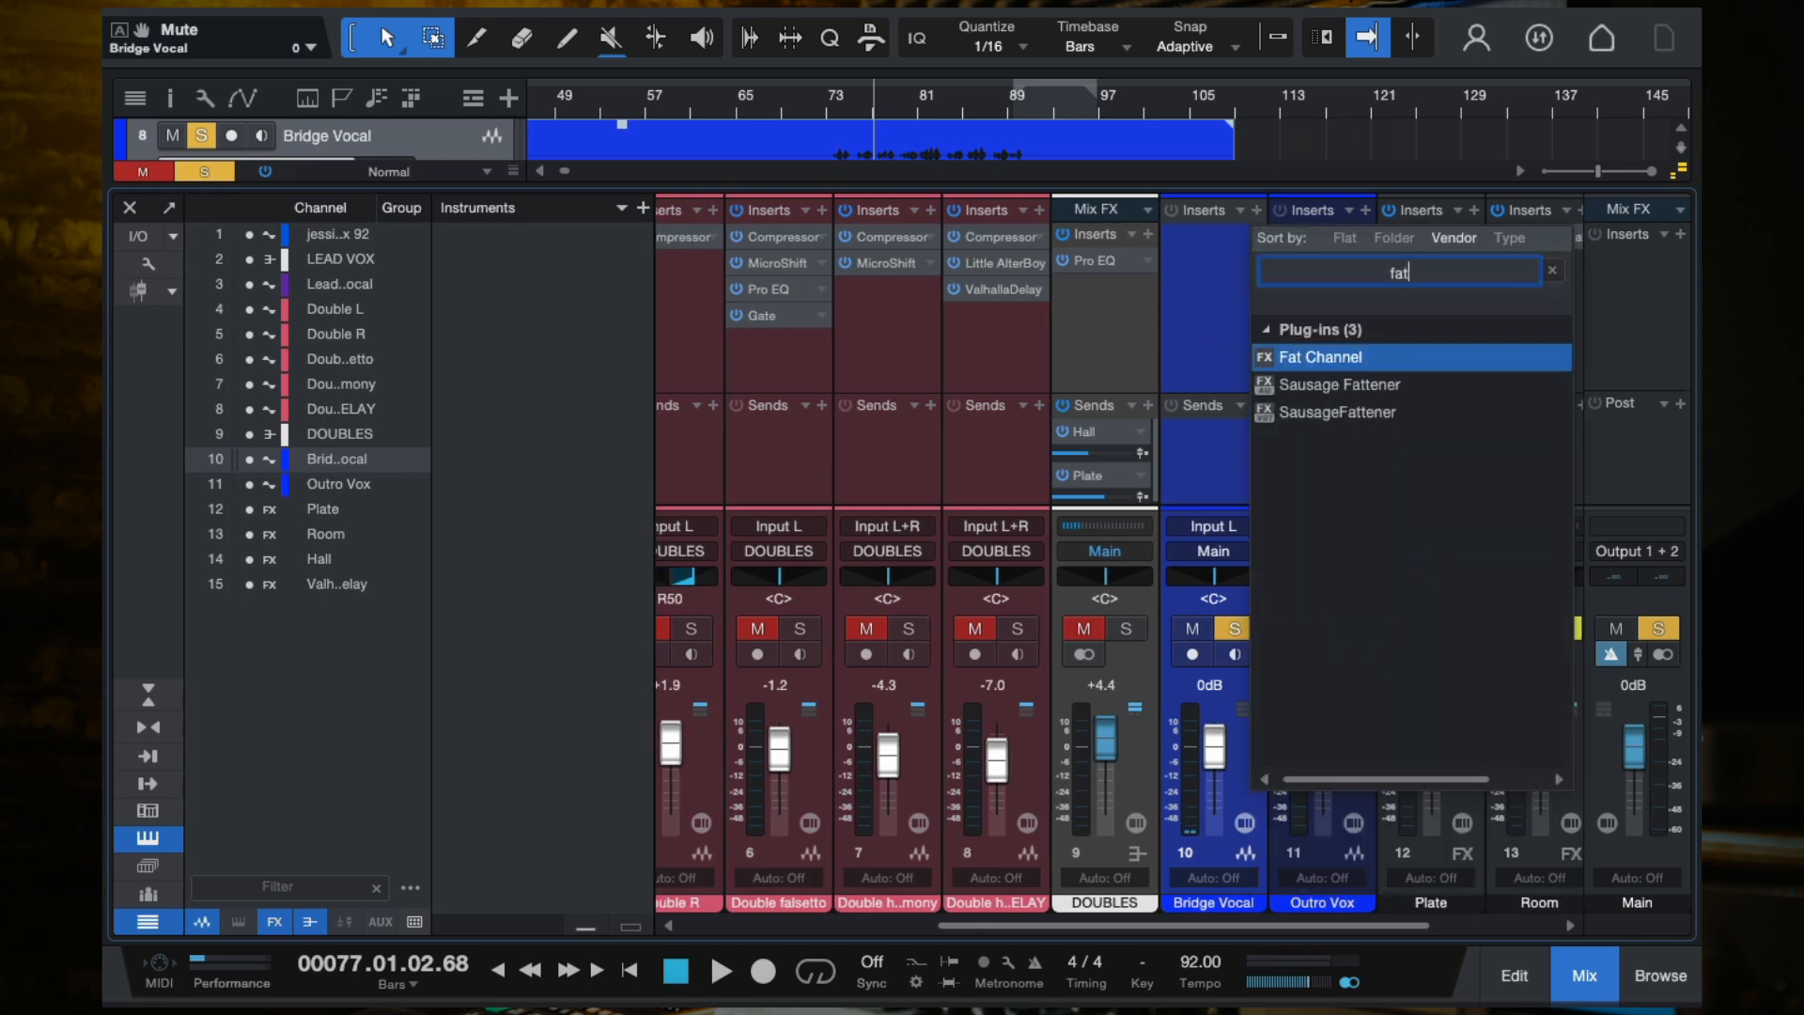
{"action": "left_click", "coordinate": [1301, 350]}
{"action": "left_click_drag", "start_coordinate": [1049, 127], "coordinate": [1050, 16]}
{"action": "left_click", "coordinate": [849, 137]}
{"action": "left_click", "coordinate": [1032, 132]}
Step: During playback, set the Bridge Vocal compressor's input to -12.76 dB and output to -29.96 dB, and close the plug-in
{"action": "key", "text": "space"}
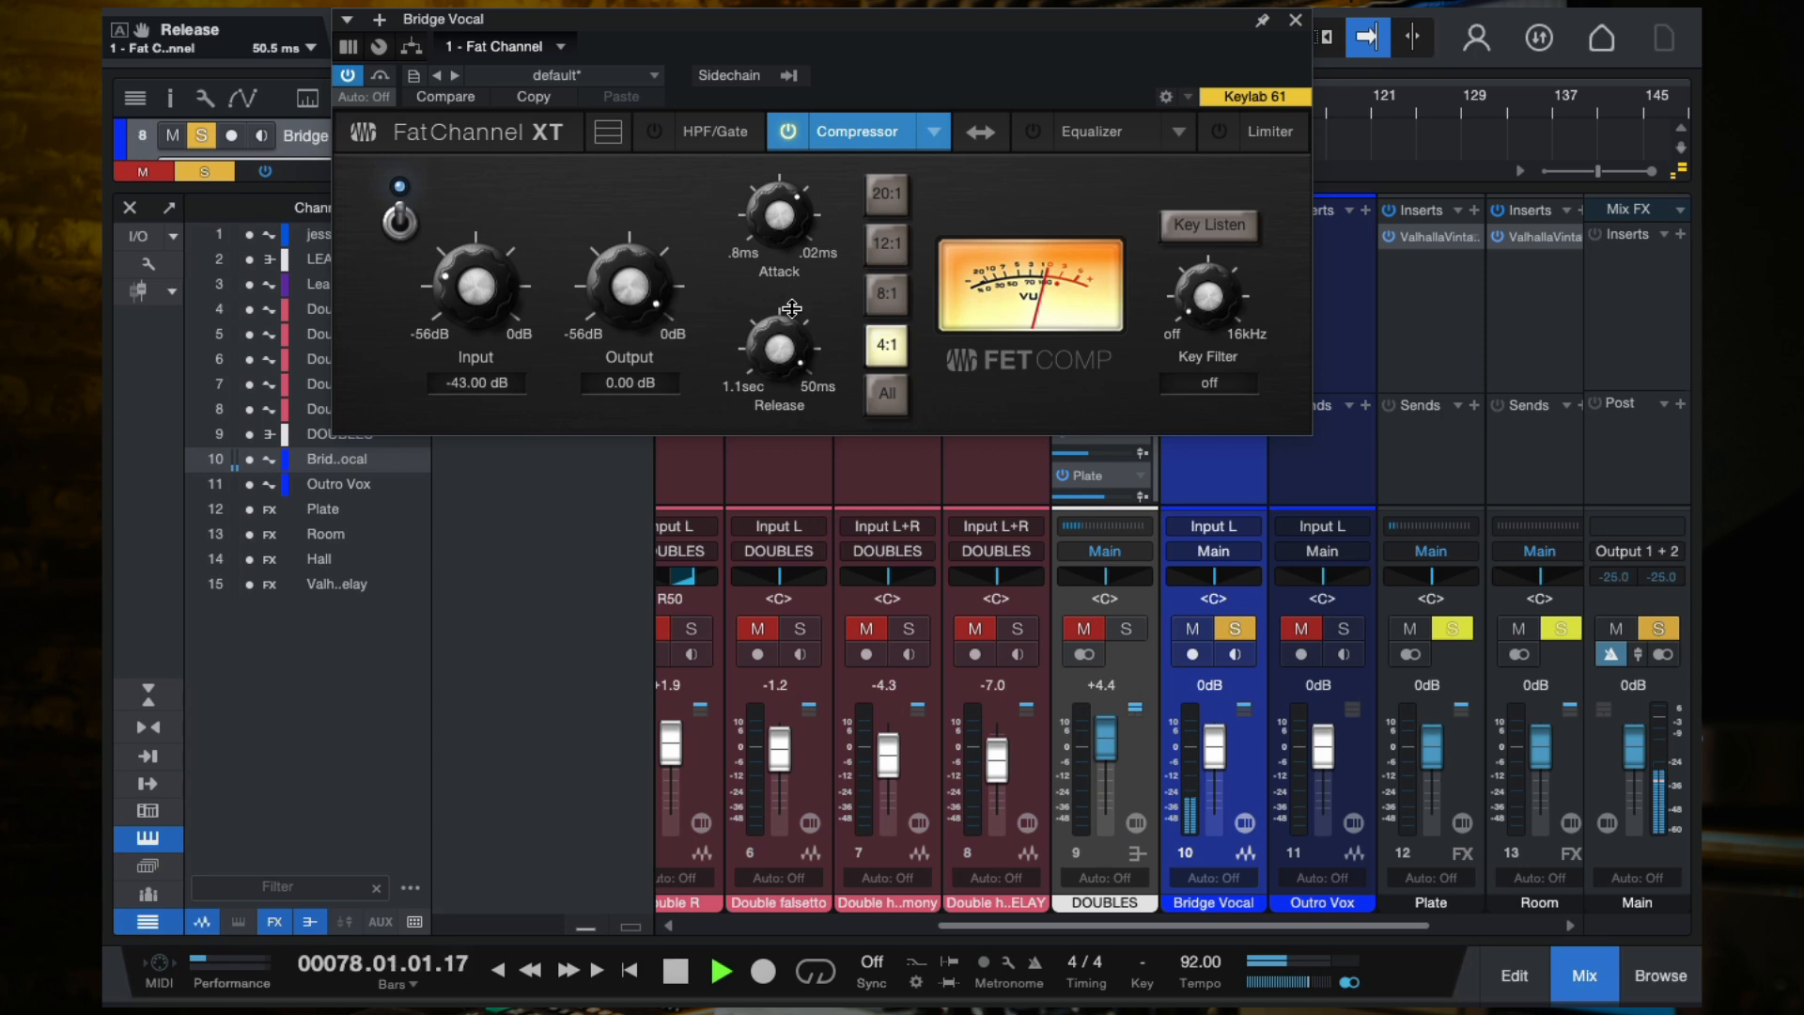
{"action": "left_click_drag", "start_coordinate": [499, 306], "coordinate": [495, 243]}
{"action": "left_click_drag", "start_coordinate": [612, 310], "coordinate": [622, 332]}
{"action": "left_click_drag", "start_coordinate": [456, 327], "coordinate": [505, 293]}
{"action": "left_click_drag", "start_coordinate": [616, 315], "coordinate": [609, 336]}
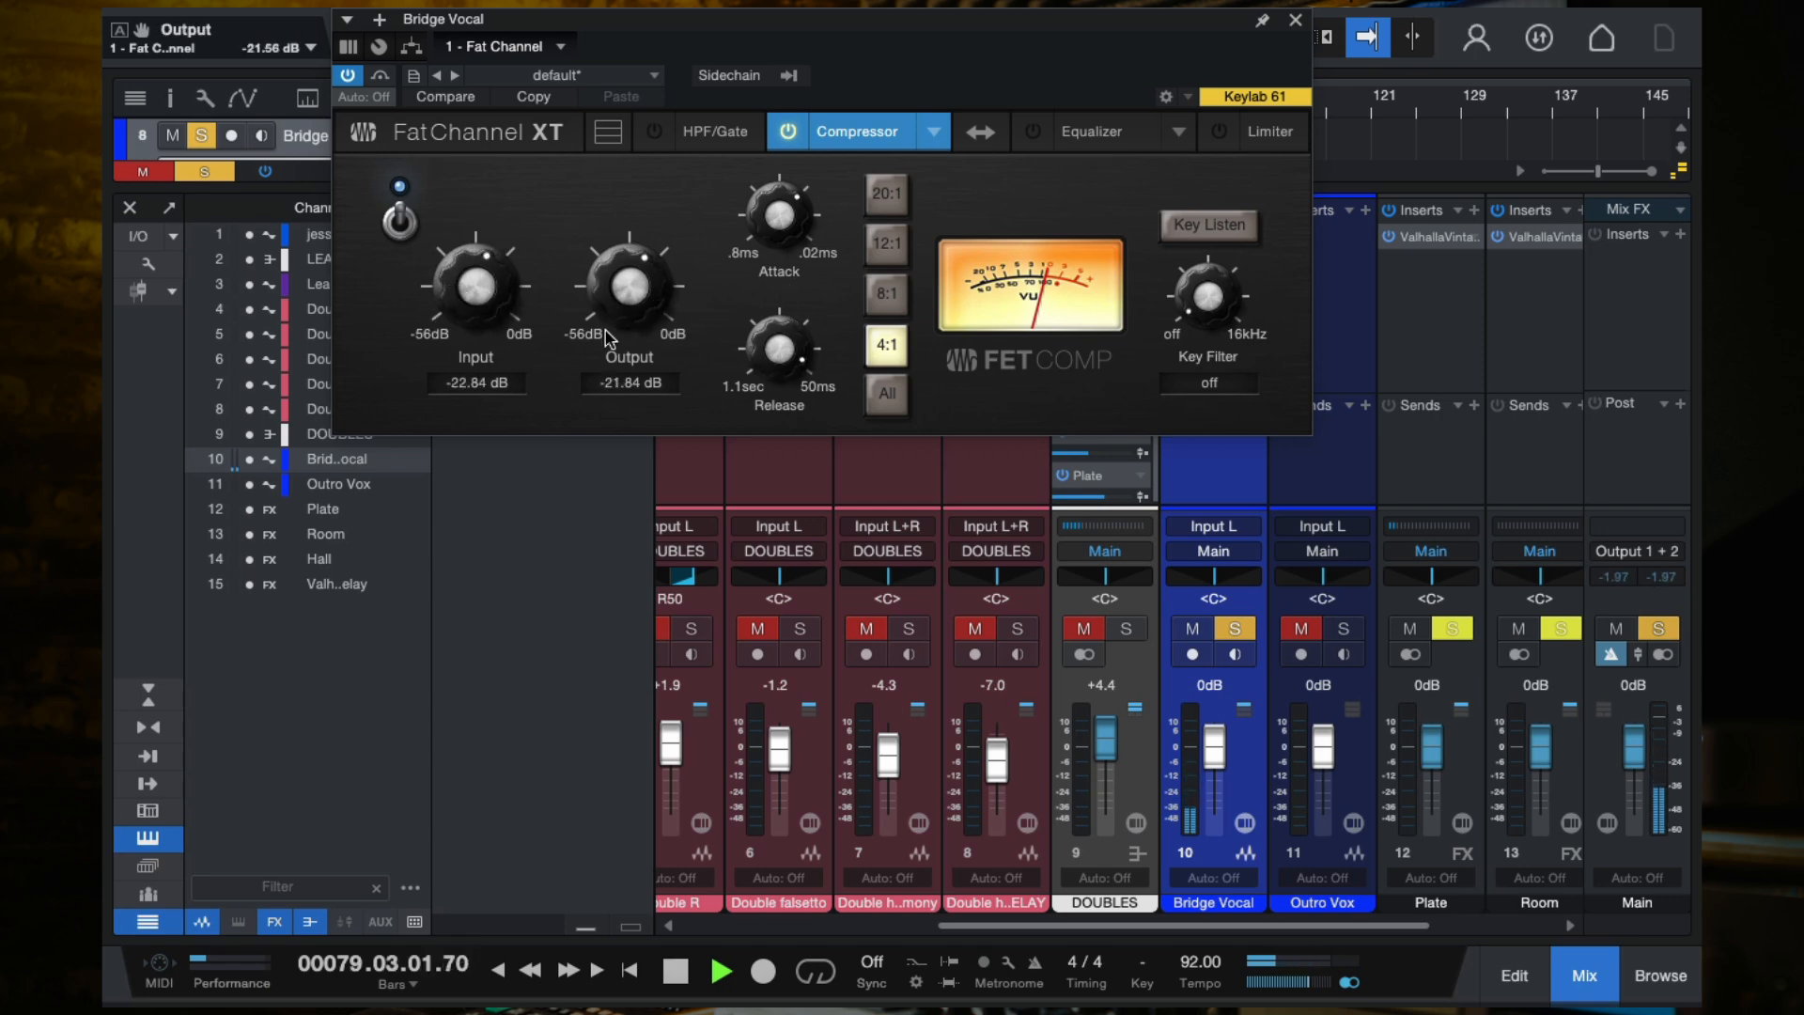
{"action": "left_click_drag", "start_coordinate": [494, 318], "coordinate": [451, 248]}
{"action": "left_click_drag", "start_coordinate": [618, 299], "coordinate": [622, 327]}
{"action": "left_click_drag", "start_coordinate": [467, 292], "coordinate": [465, 295]}
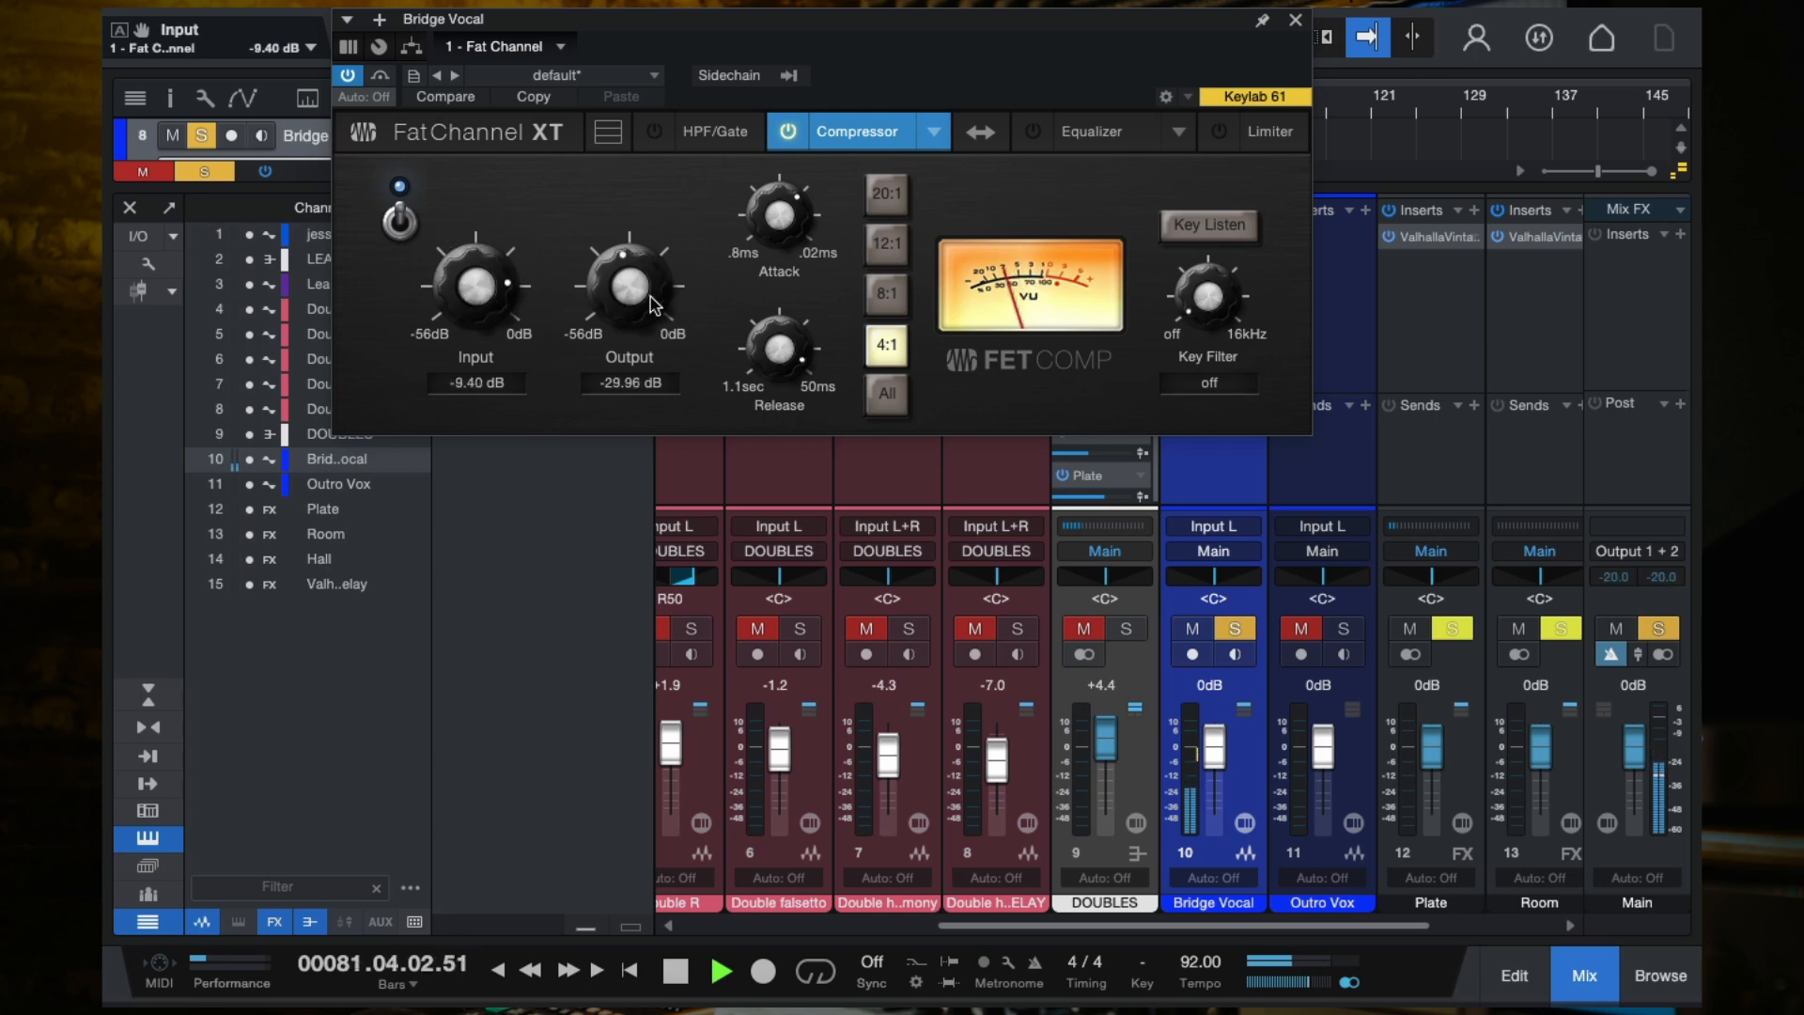
{"action": "left_click_drag", "start_coordinate": [473, 291], "coordinate": [467, 307]}
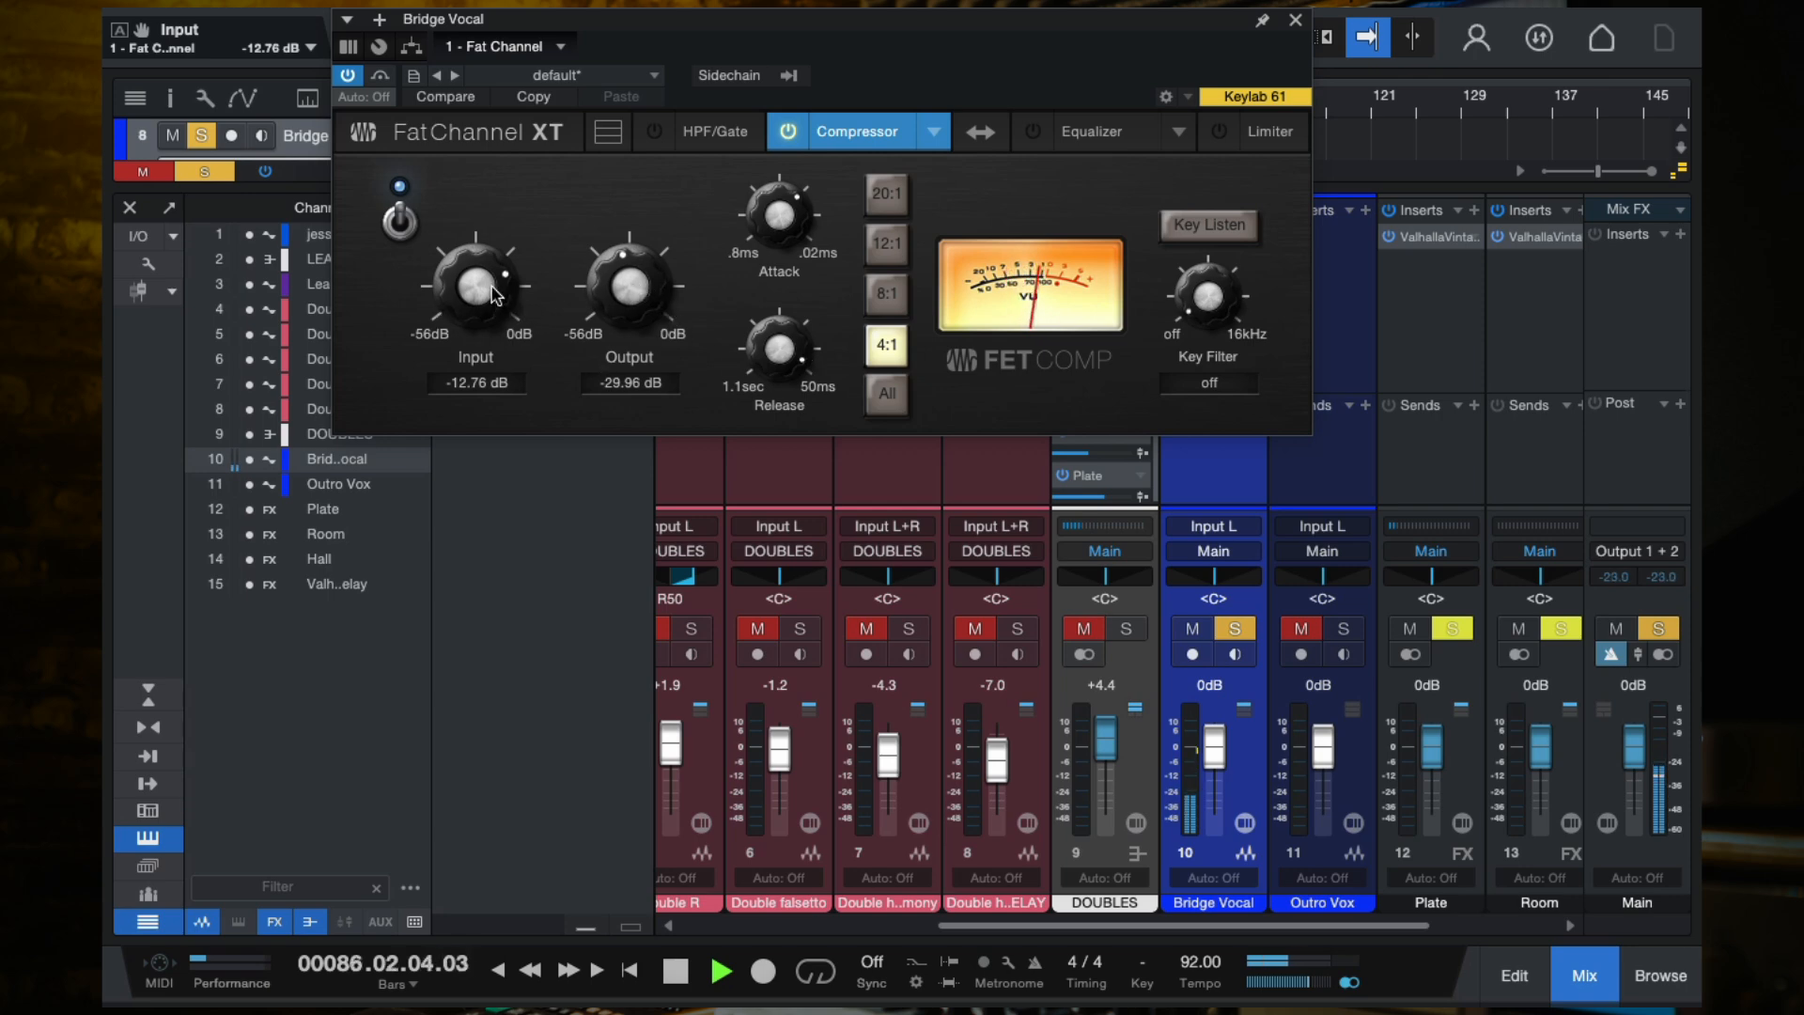
{"action": "key", "text": "space"}
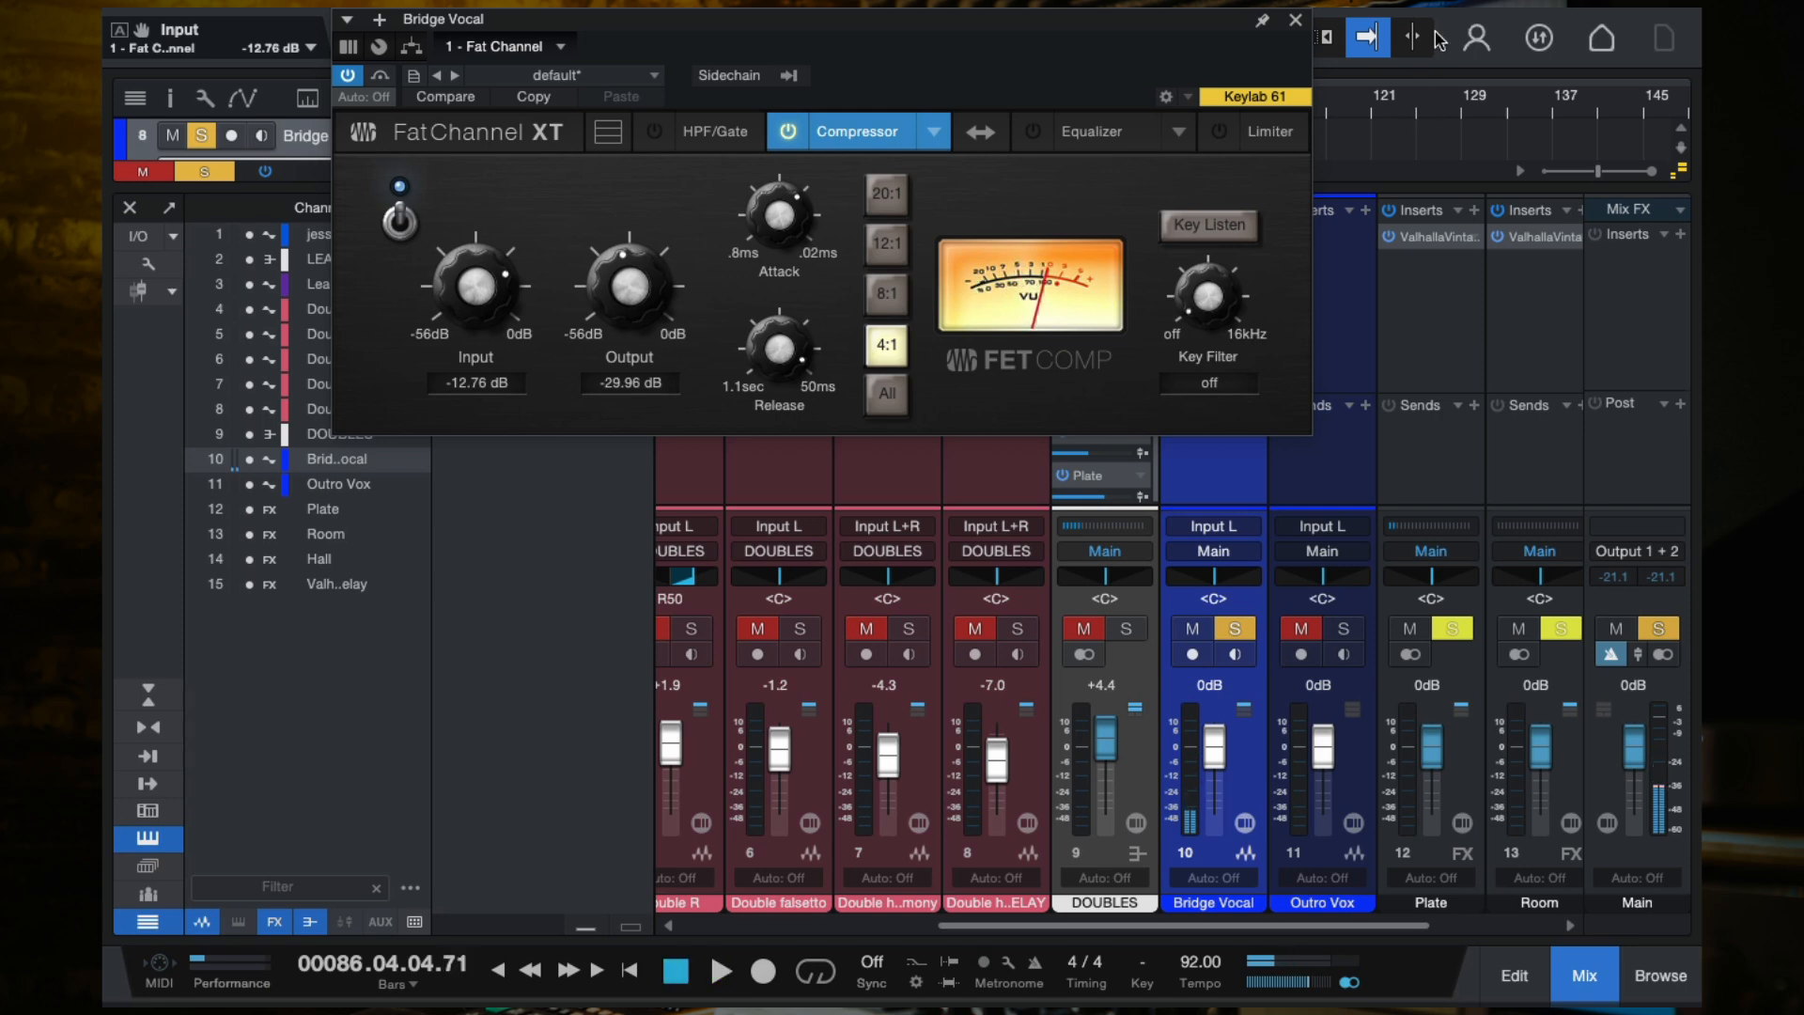
{"action": "left_click", "coordinate": [1292, 20]}
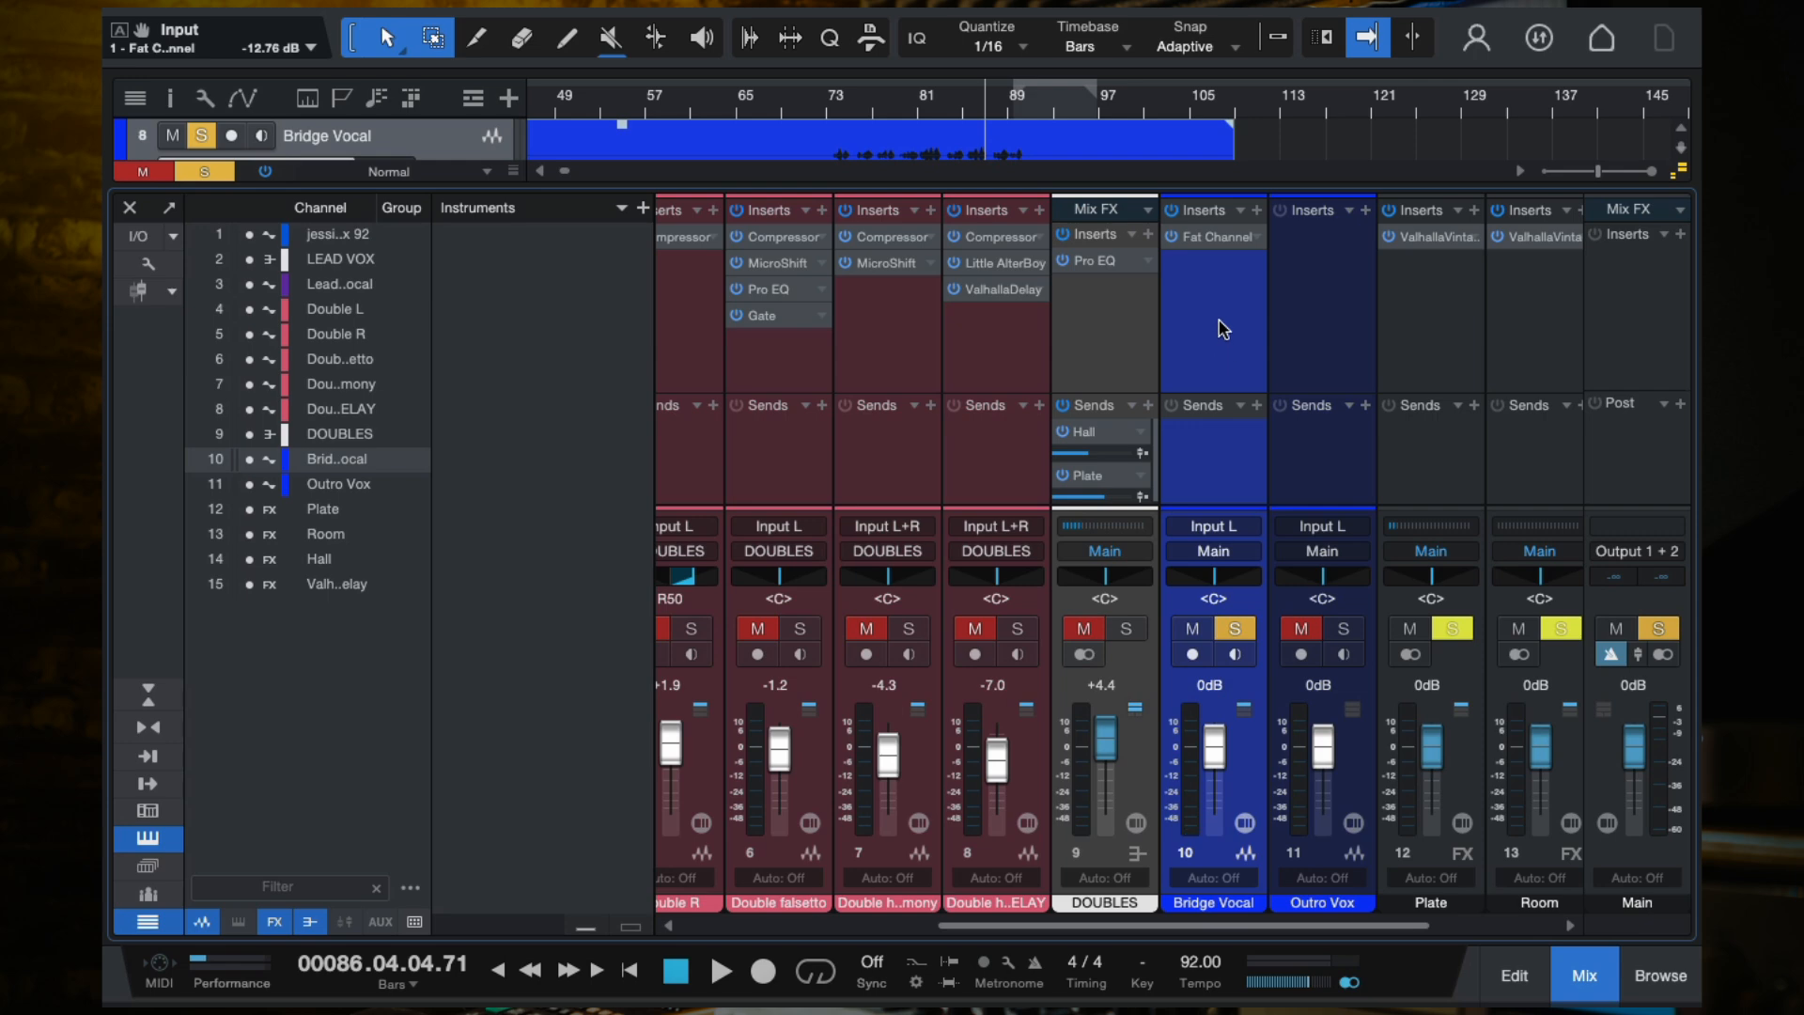
Step: Play the bridge from bar 73 and clear the Bridge Vocal solo to hear it in the full mix
{"action": "left_click", "coordinate": [1257, 211]}
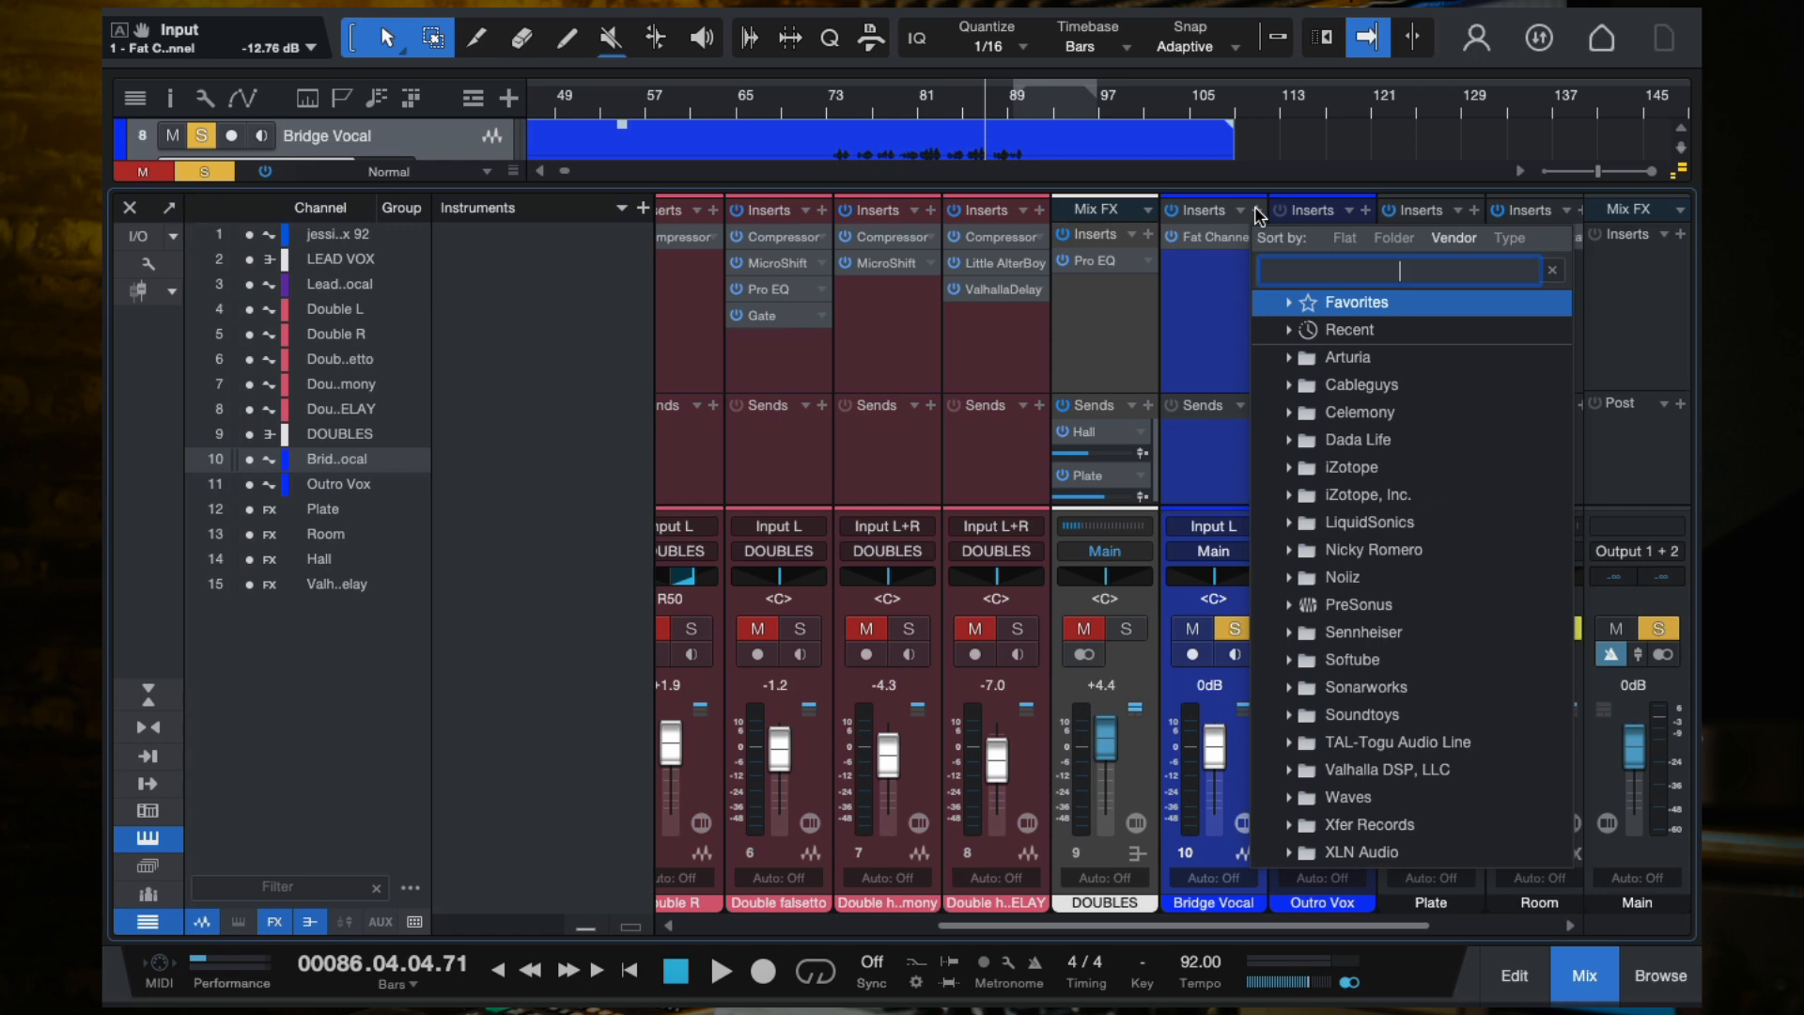
{"action": "left_click", "coordinate": [1226, 313]}
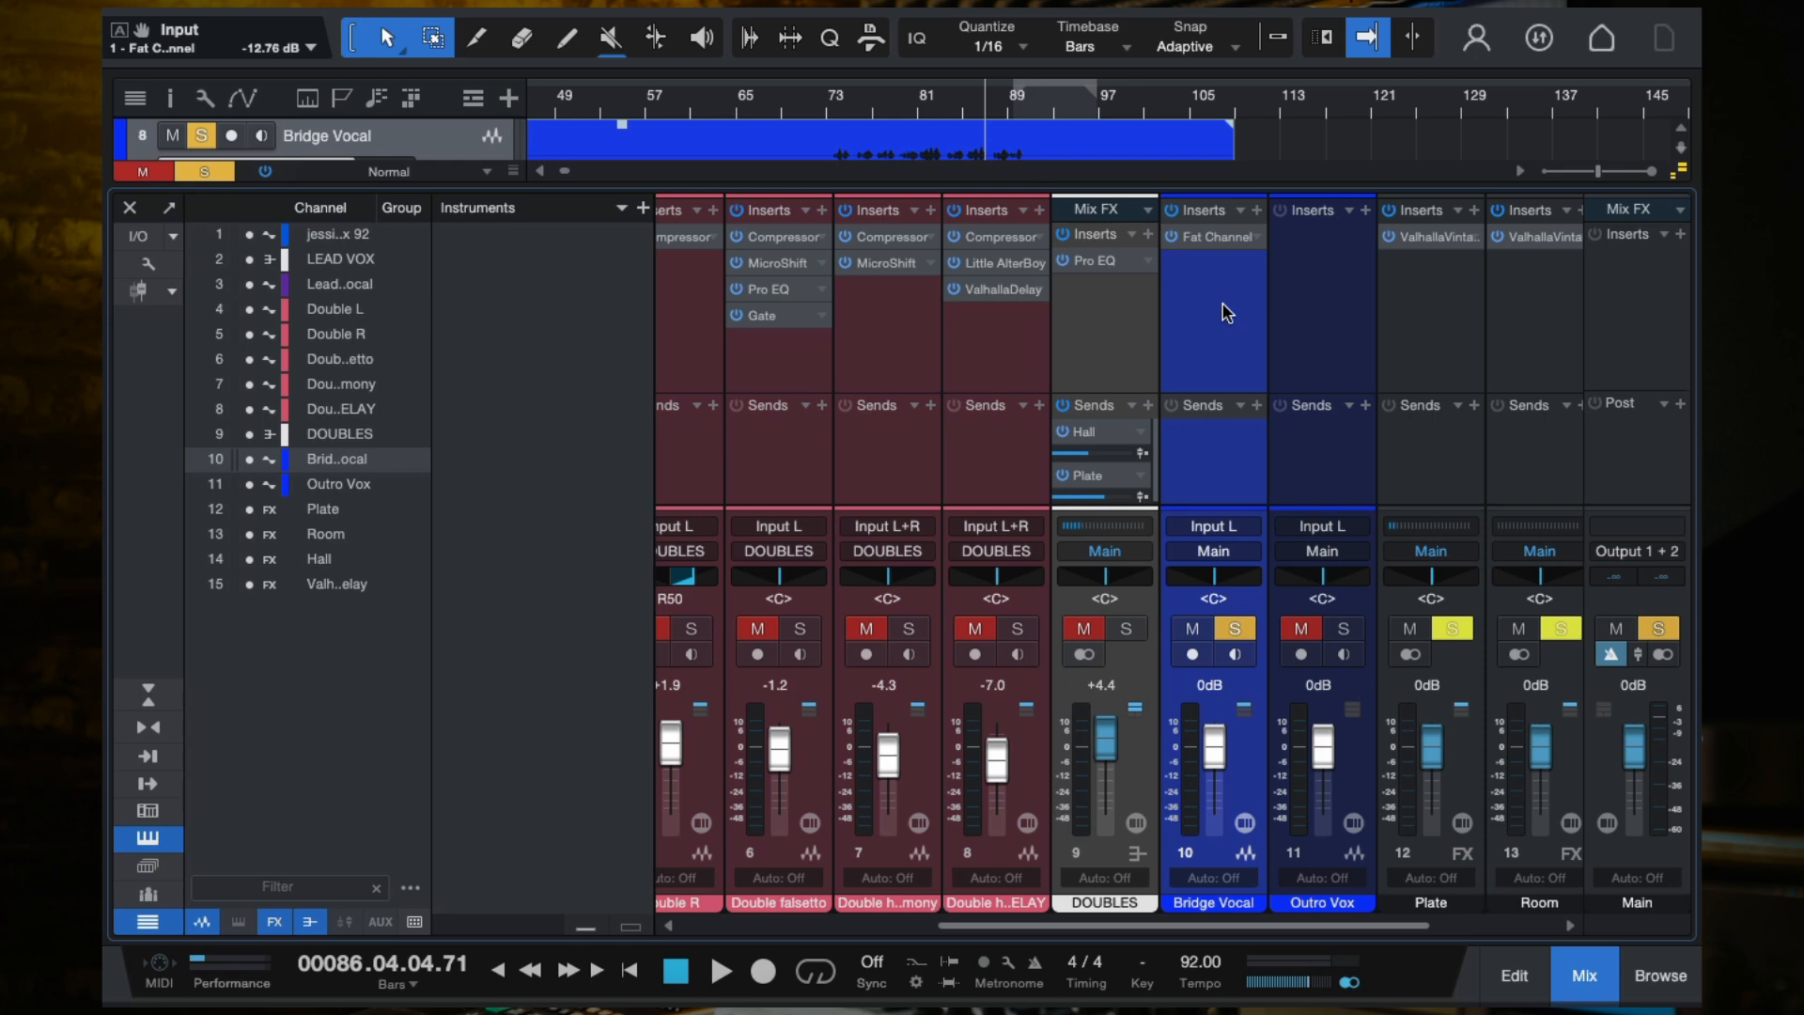
{"action": "key", "text": "space"}
{"action": "left_click", "coordinate": [835, 105]}
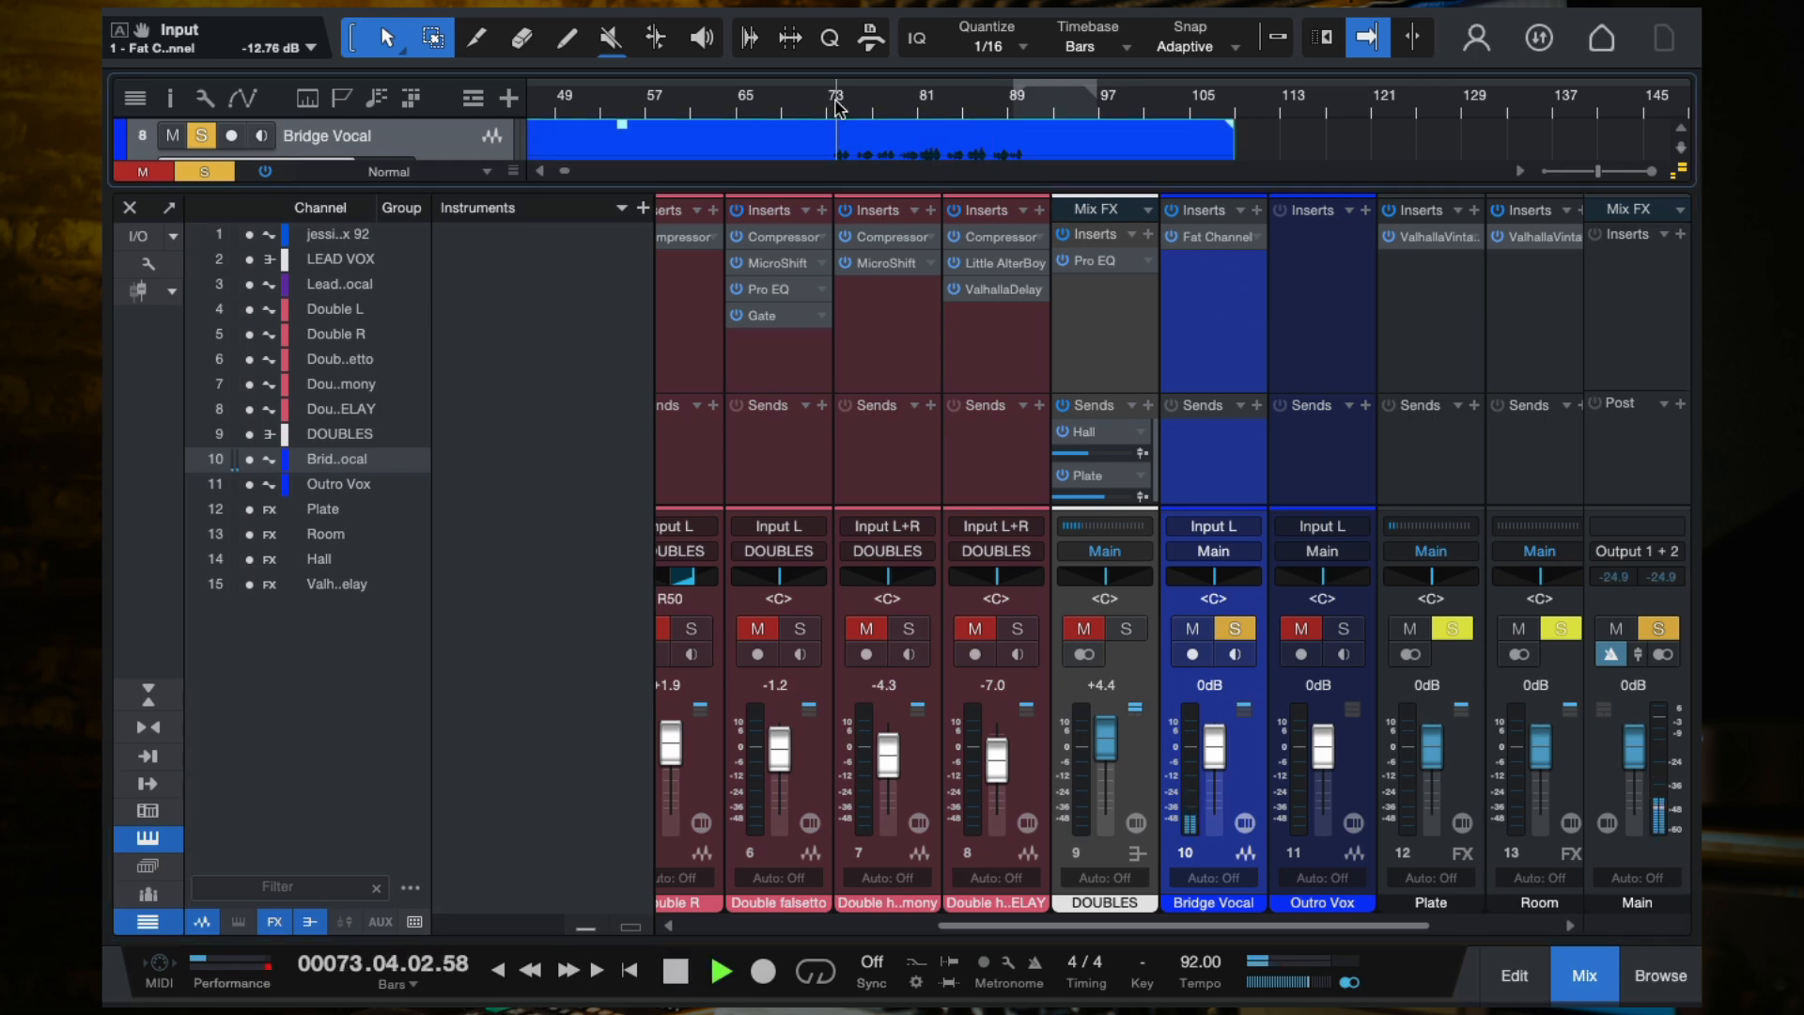
{"action": "left_click", "coordinate": [1234, 628]}
{"action": "left_click", "coordinate": [1256, 210]}
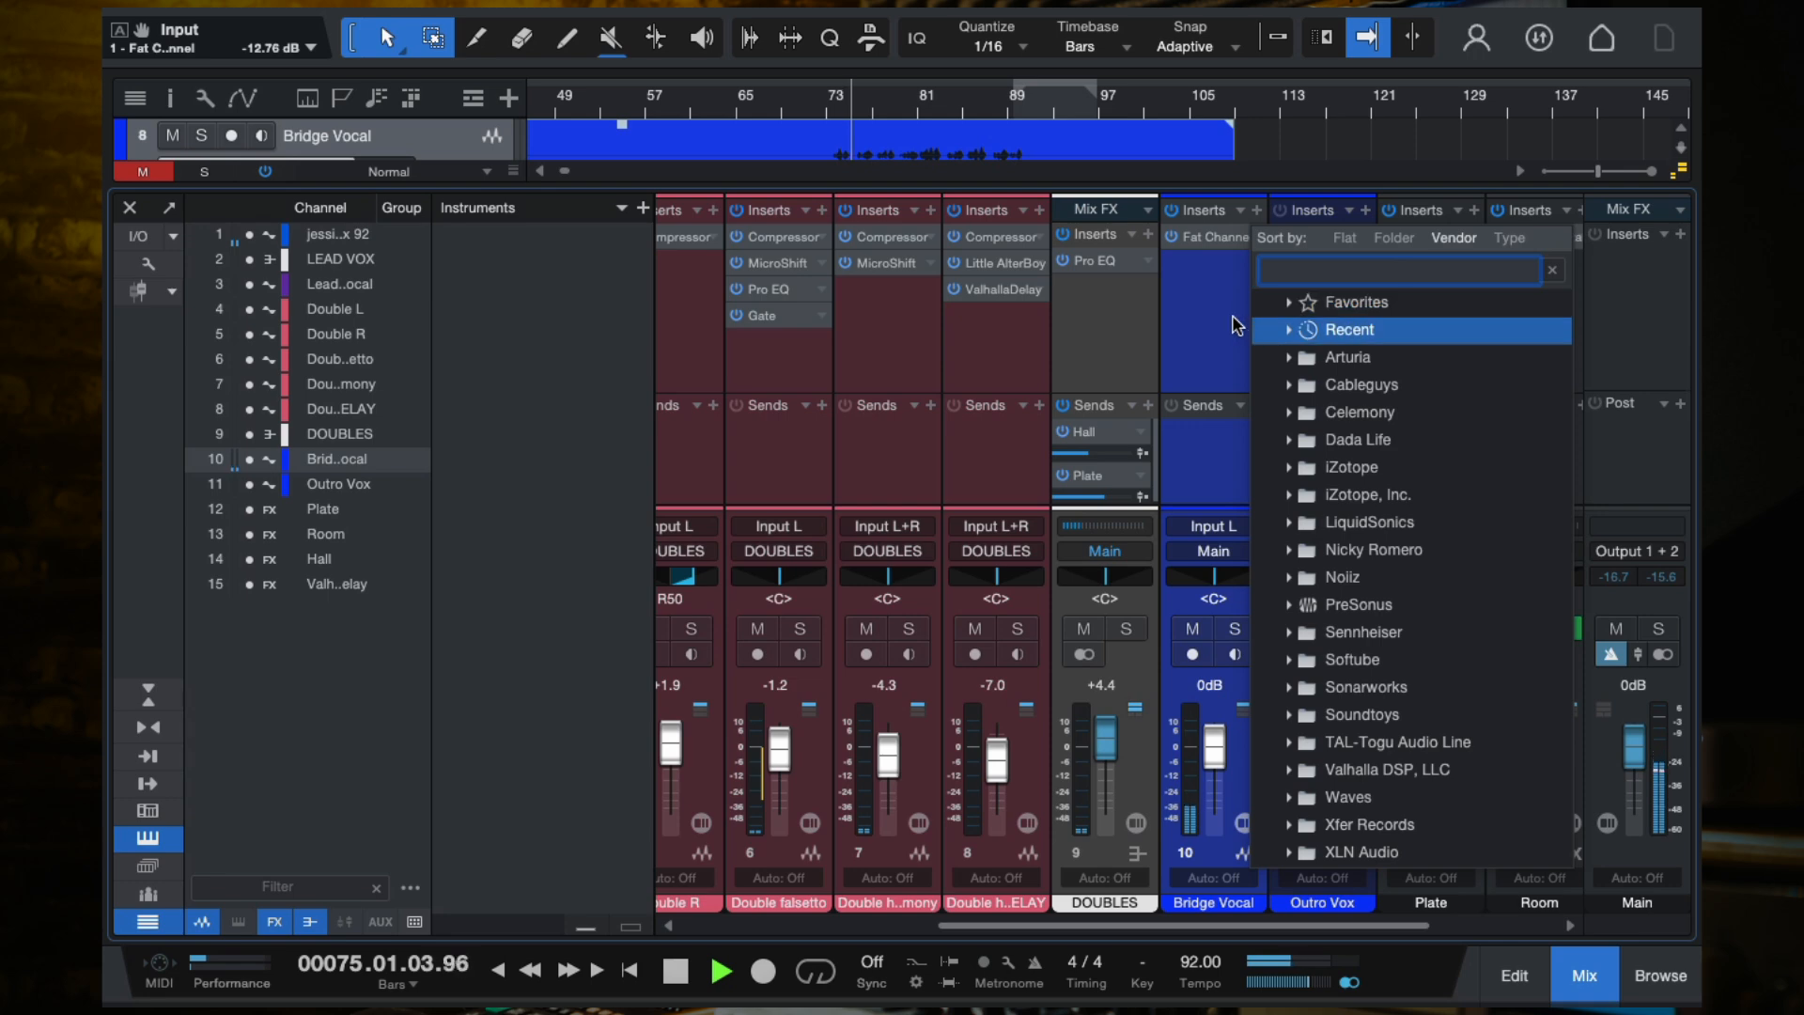
{"action": "left_click", "coordinate": [1237, 323]}
Step: Insert Saturation Knob on Bridge Vocal, set saturation to 10.0 with the NEUTRAL type, and stop playback
{"action": "left_click", "coordinate": [1259, 211]}
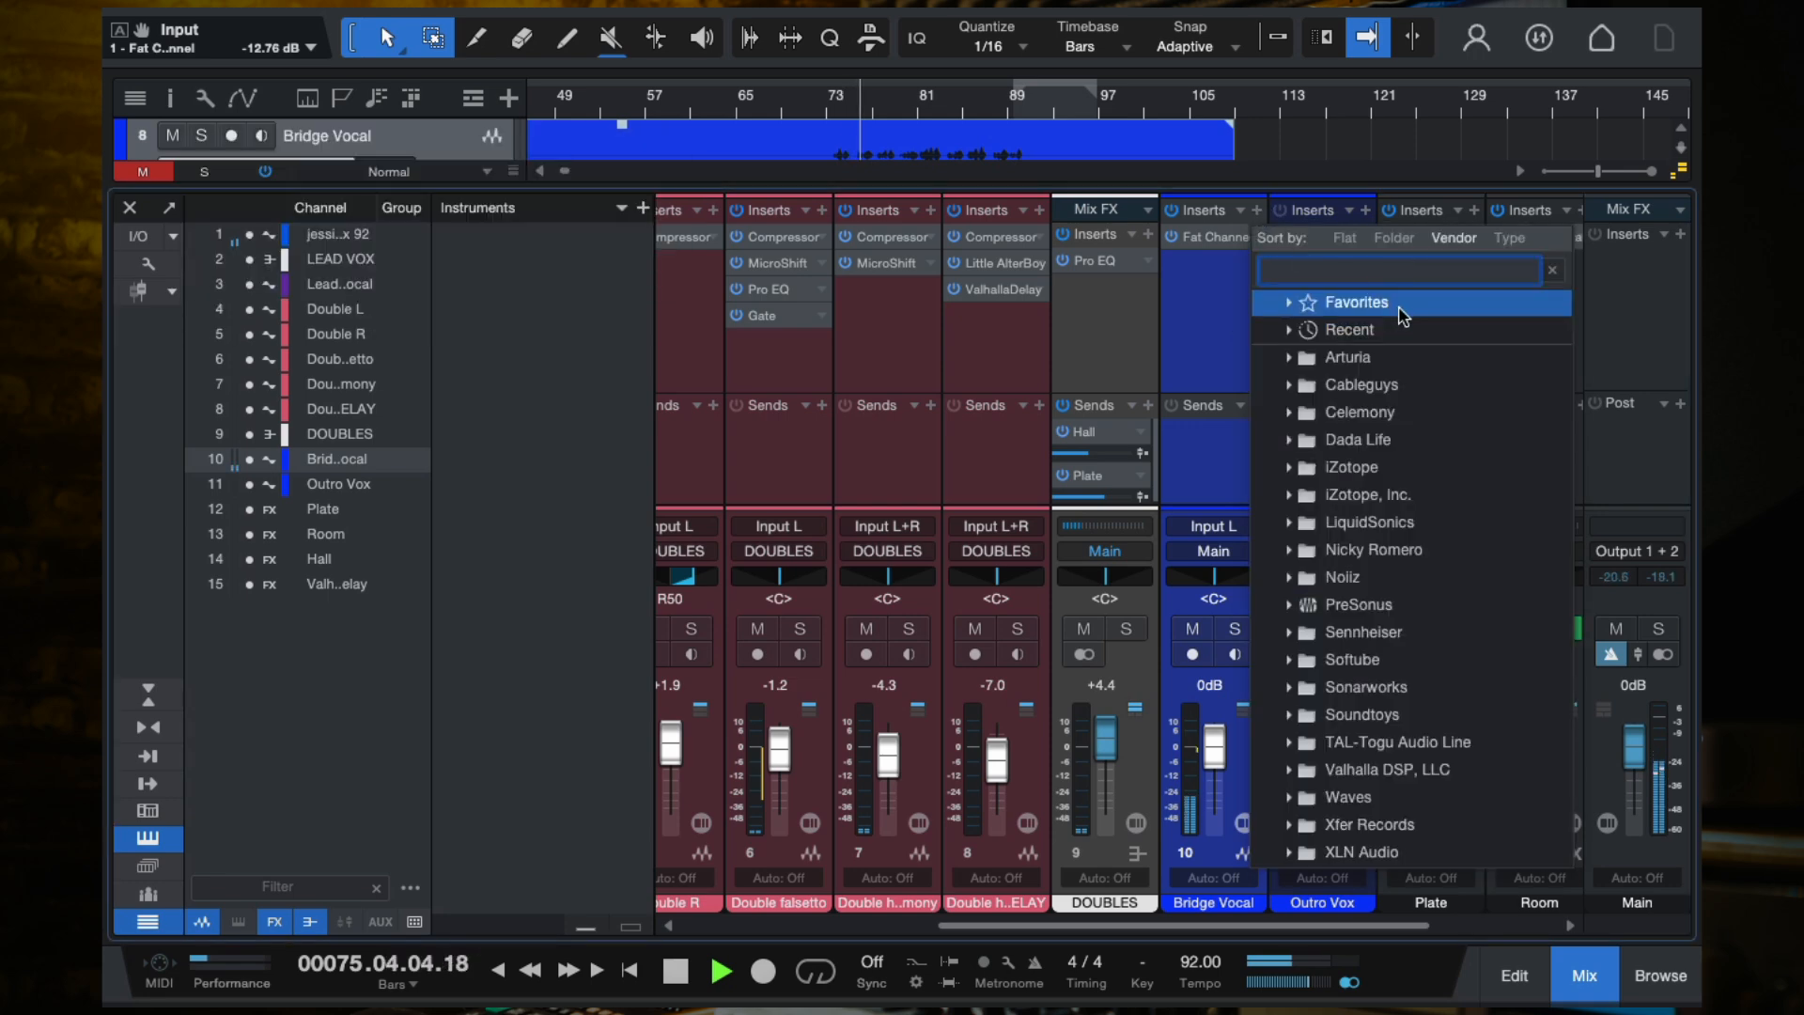
{"action": "type", "text": "sat"}
{"action": "left_click", "coordinate": [1342, 359]}
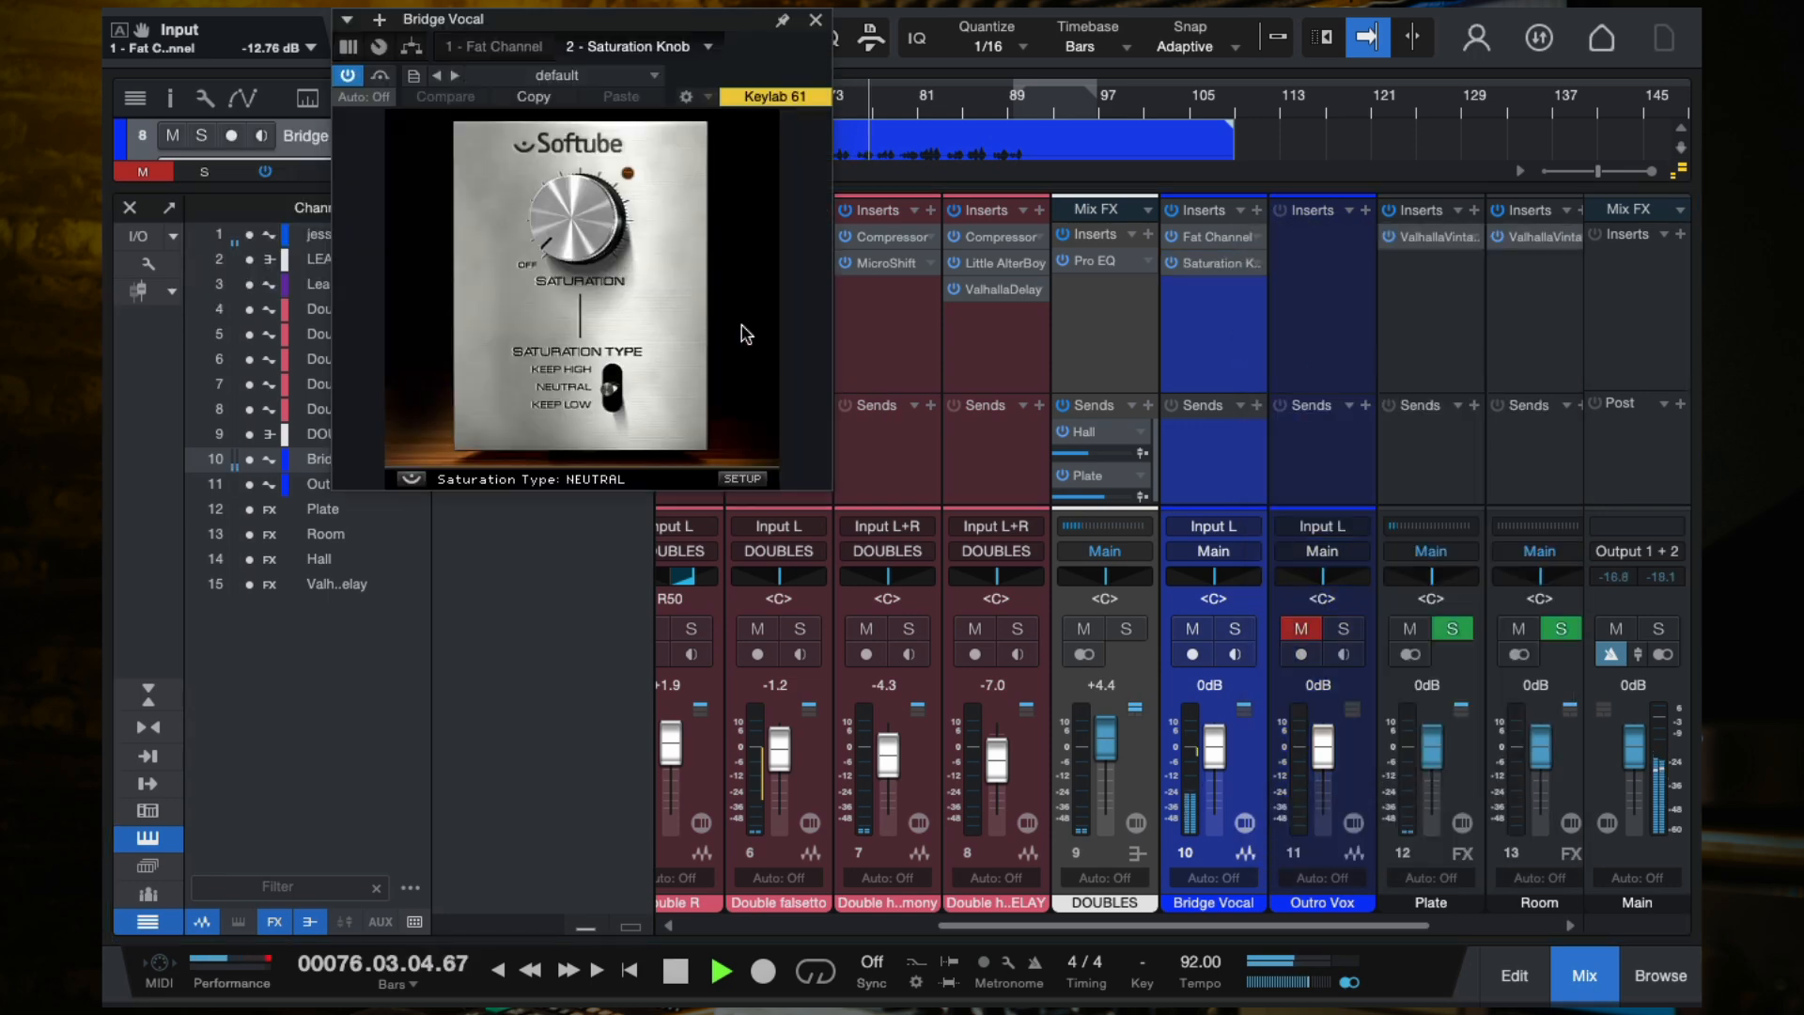
{"action": "left_click_drag", "start_coordinate": [607, 161], "coordinate": [607, 155]}
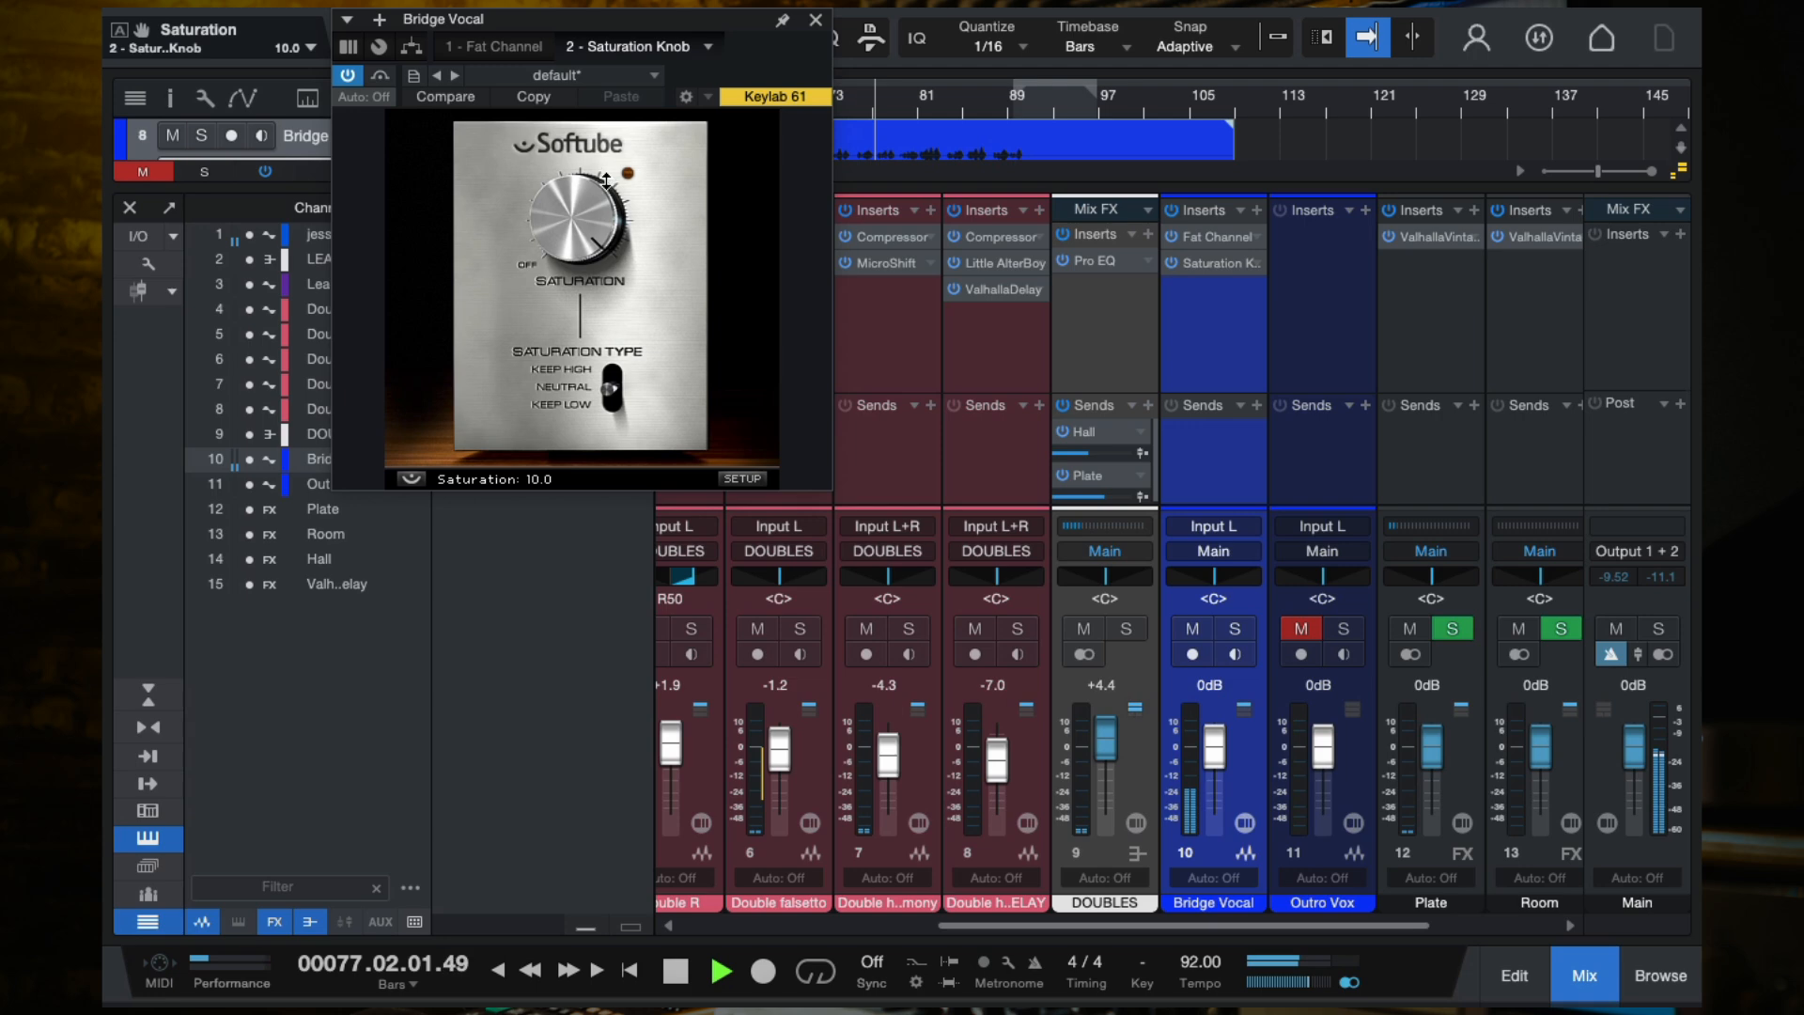
{"action": "left_click", "coordinate": [612, 376]}
{"action": "left_click", "coordinate": [611, 387]}
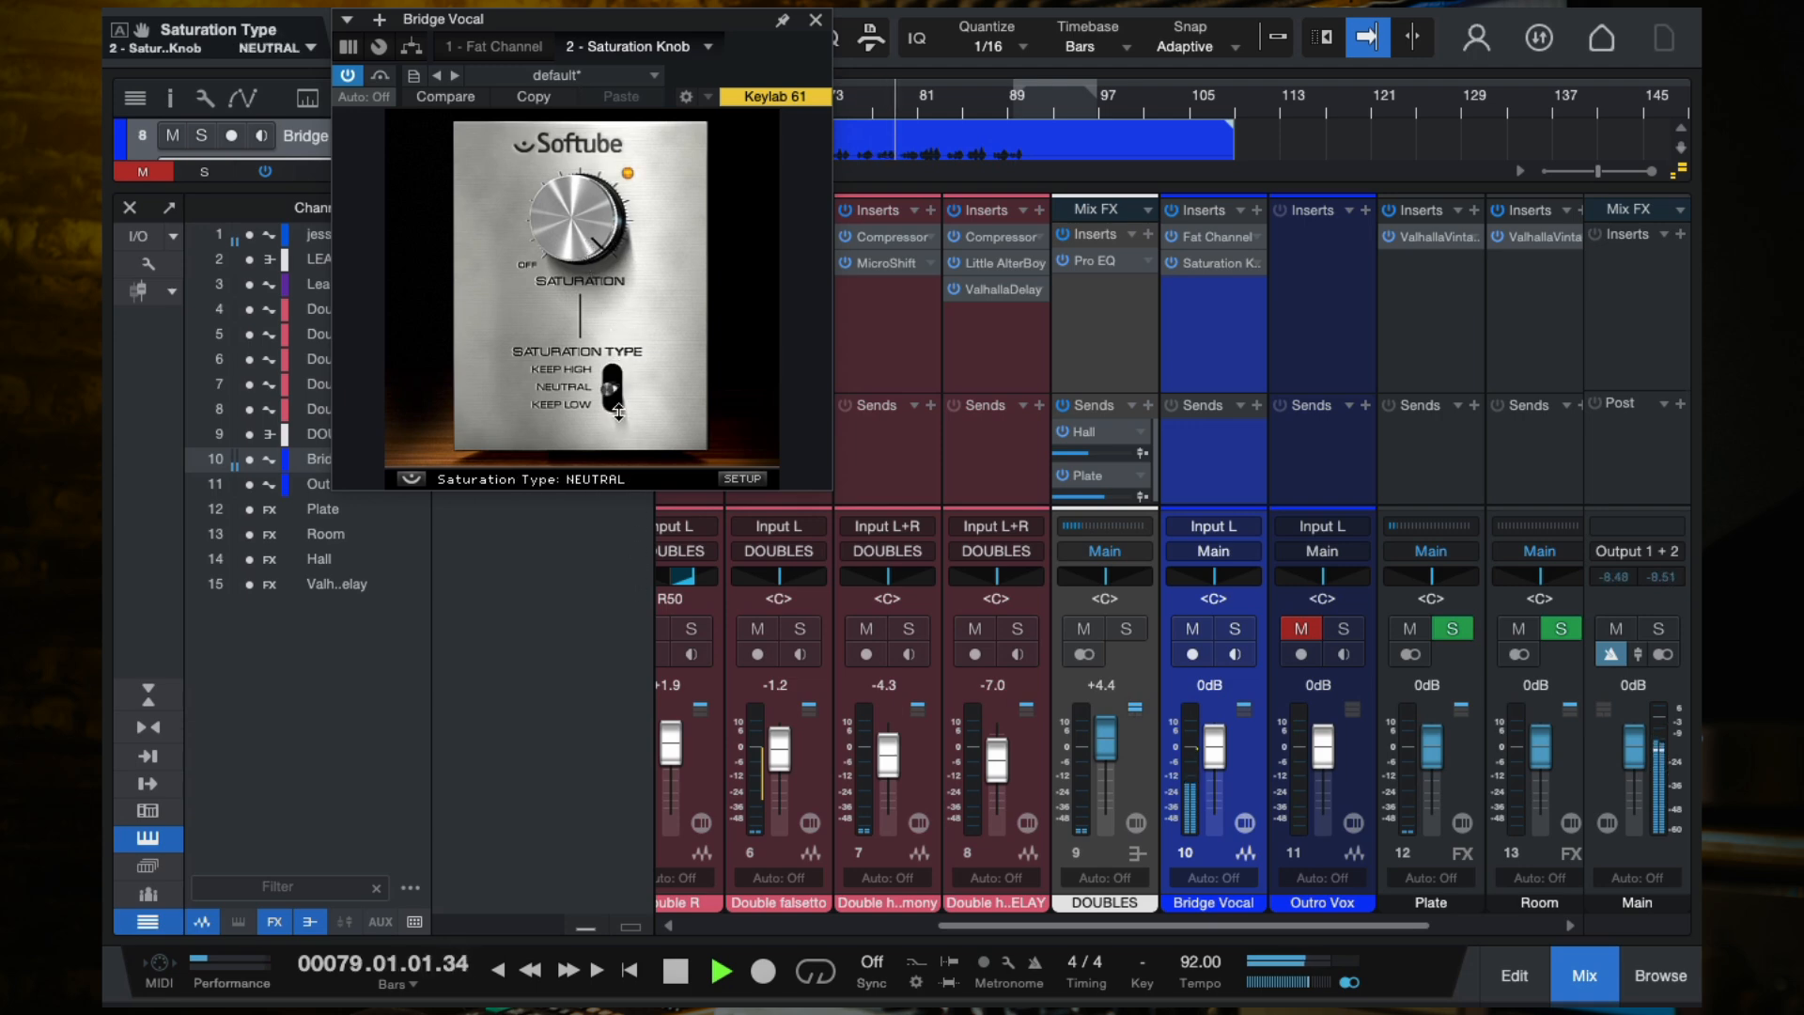
{"action": "left_click", "coordinate": [816, 21]}
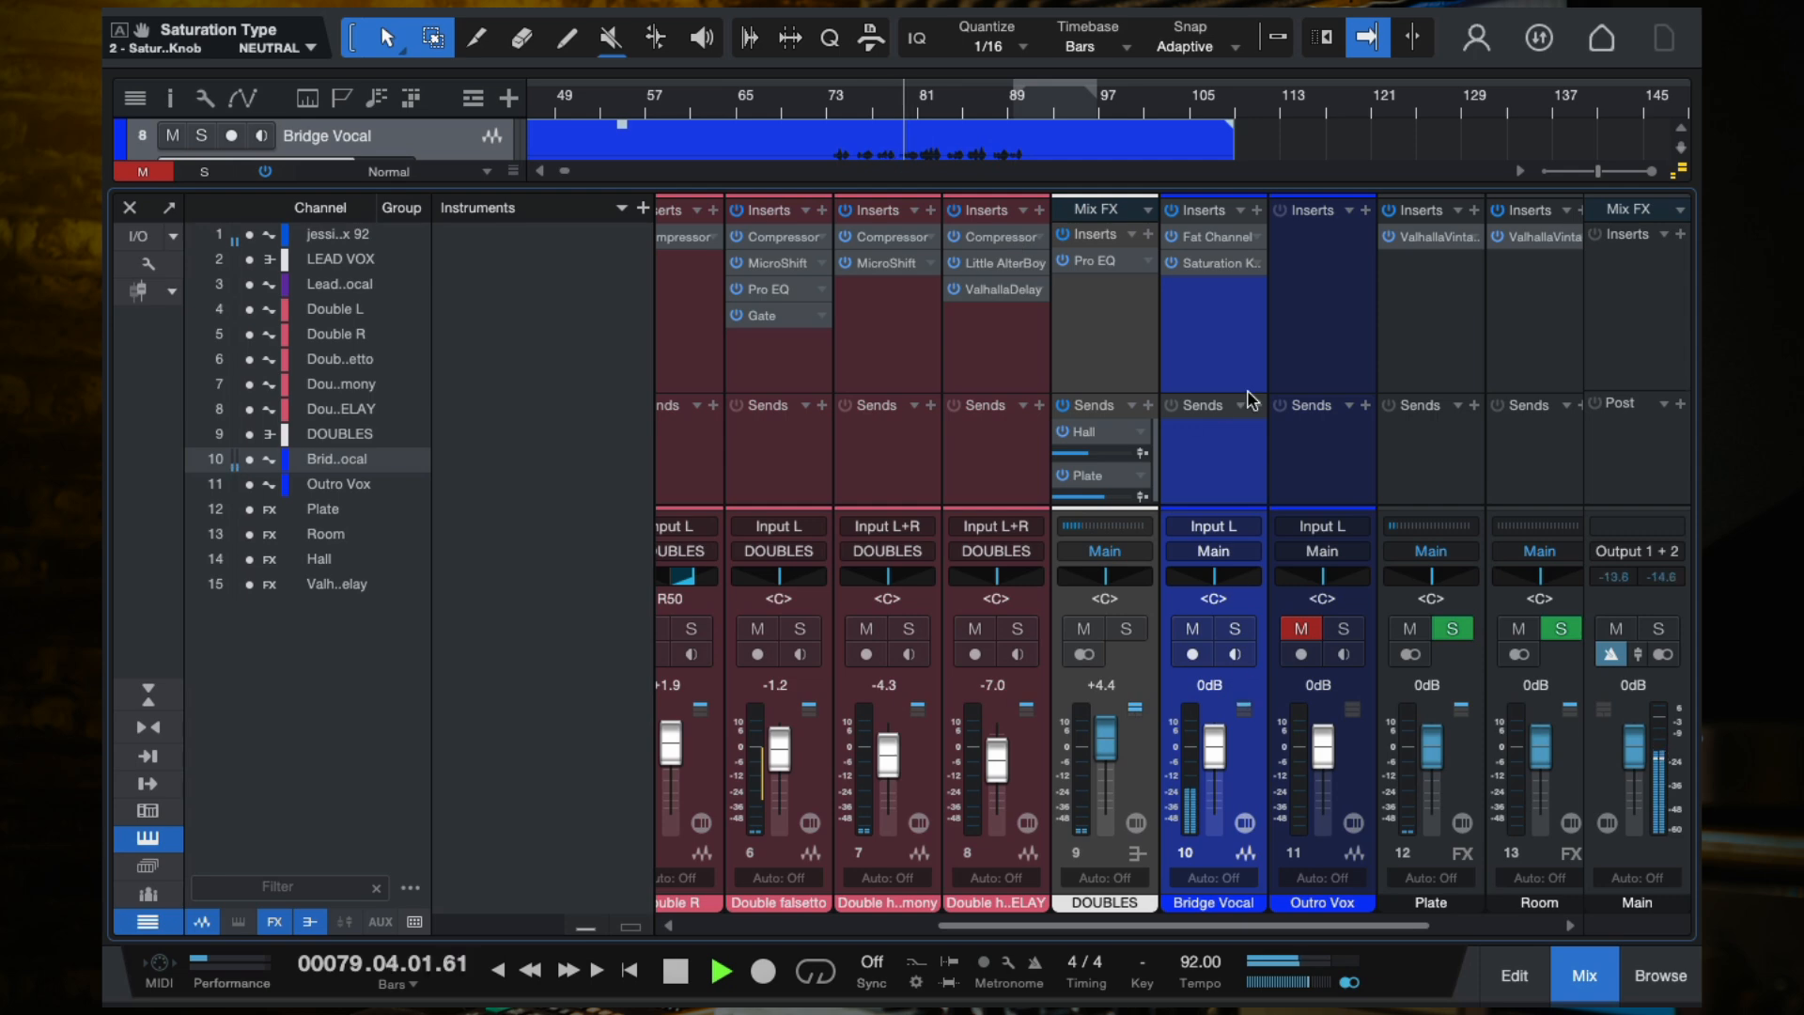
{"action": "key", "text": "space"}
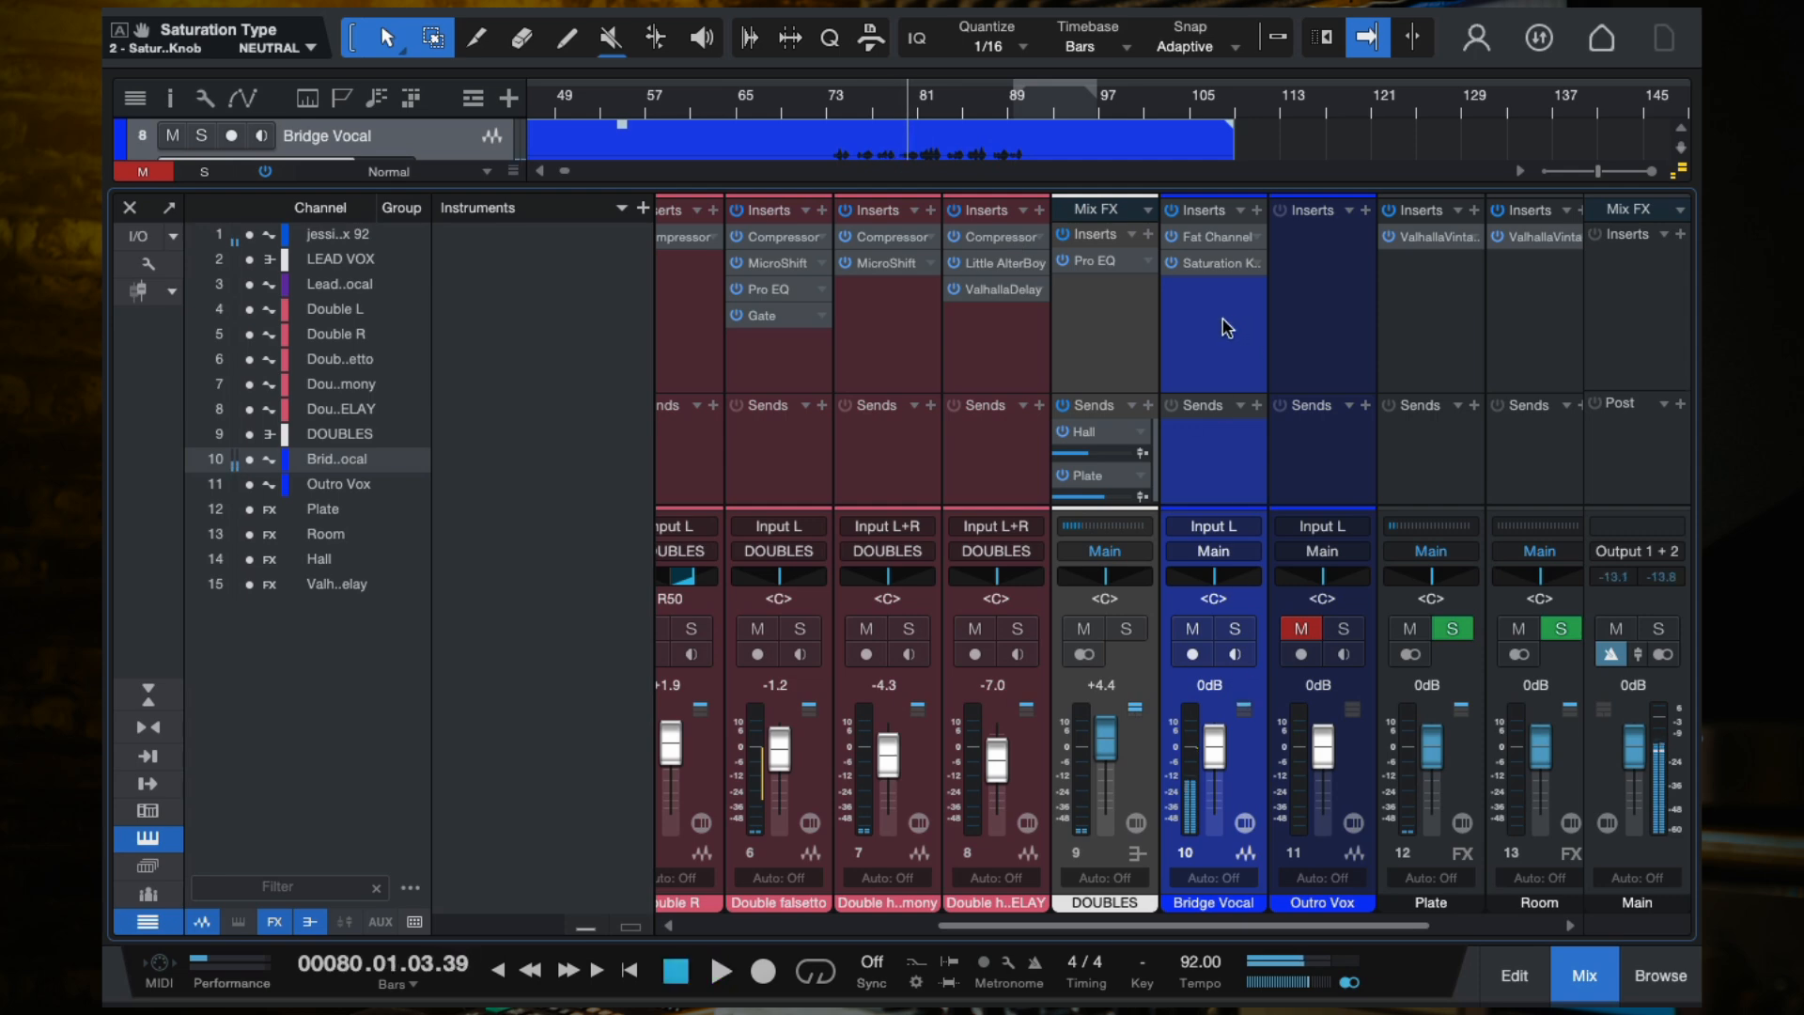
Step: Insert Pro EQ on Bridge Vocal with a 12 dB/Oct low cut at 126 Hz and an LMF gain of -3.37 dB at 576 Hz
{"action": "left_click", "coordinate": [1257, 210]}
{"action": "type", "text": "pro"}
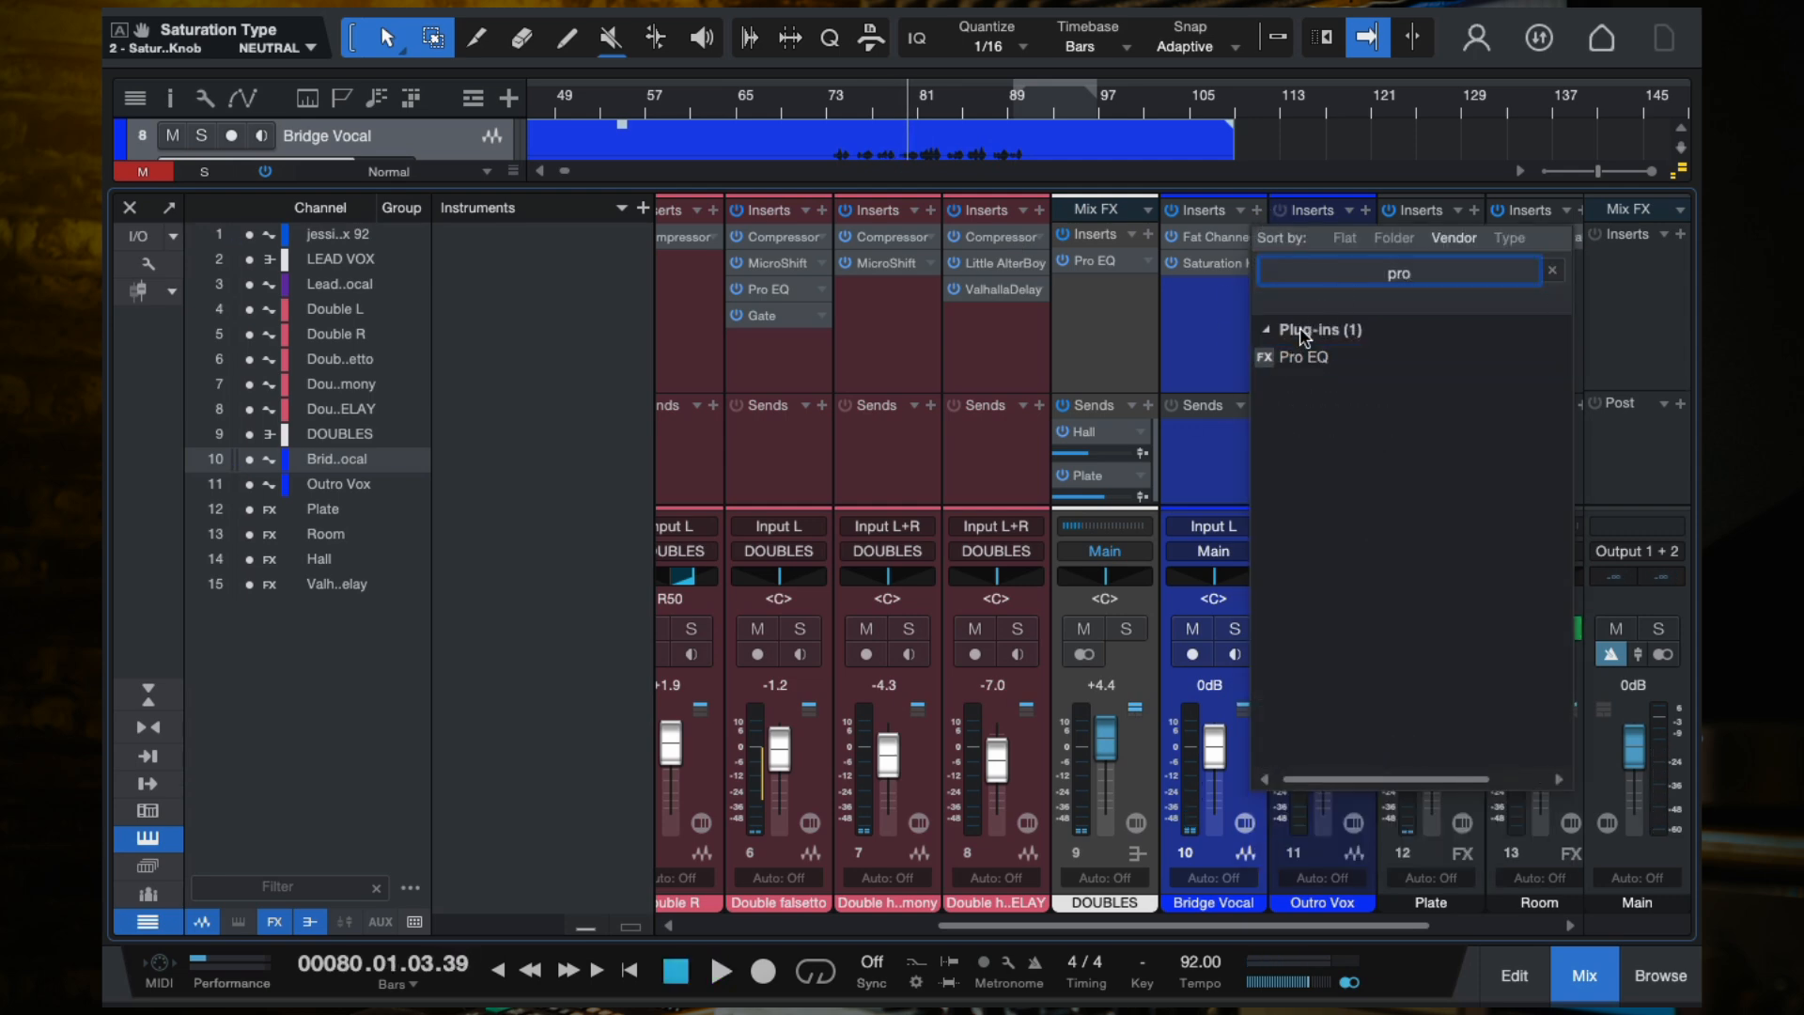
{"action": "double_click", "coordinate": [1287, 354]}
{"action": "key", "text": "space"}
{"action": "left_click_drag", "start_coordinate": [469, 298], "coordinate": [635, 357]}
{"action": "mouse_move", "coordinate": [813, 298]}
{"action": "left_mouse_down"}
{"action": "mouse_move", "coordinate": [958, 294]}
{"action": "mouse_move", "coordinate": [833, 103]}
{"action": "mouse_move", "coordinate": [826, 314]}
{"action": "mouse_move", "coordinate": [818, 262]}
{"action": "mouse_move", "coordinate": [1039, 254]}
{"action": "mouse_move", "coordinate": [1103, 291]}
{"action": "mouse_move", "coordinate": [954, 268]}
{"action": "mouse_move", "coordinate": [959, 338]}
{"action": "mouse_move", "coordinate": [950, 310]}
{"action": "mouse_move", "coordinate": [833, 319]}
{"action": "left_mouse_up"}
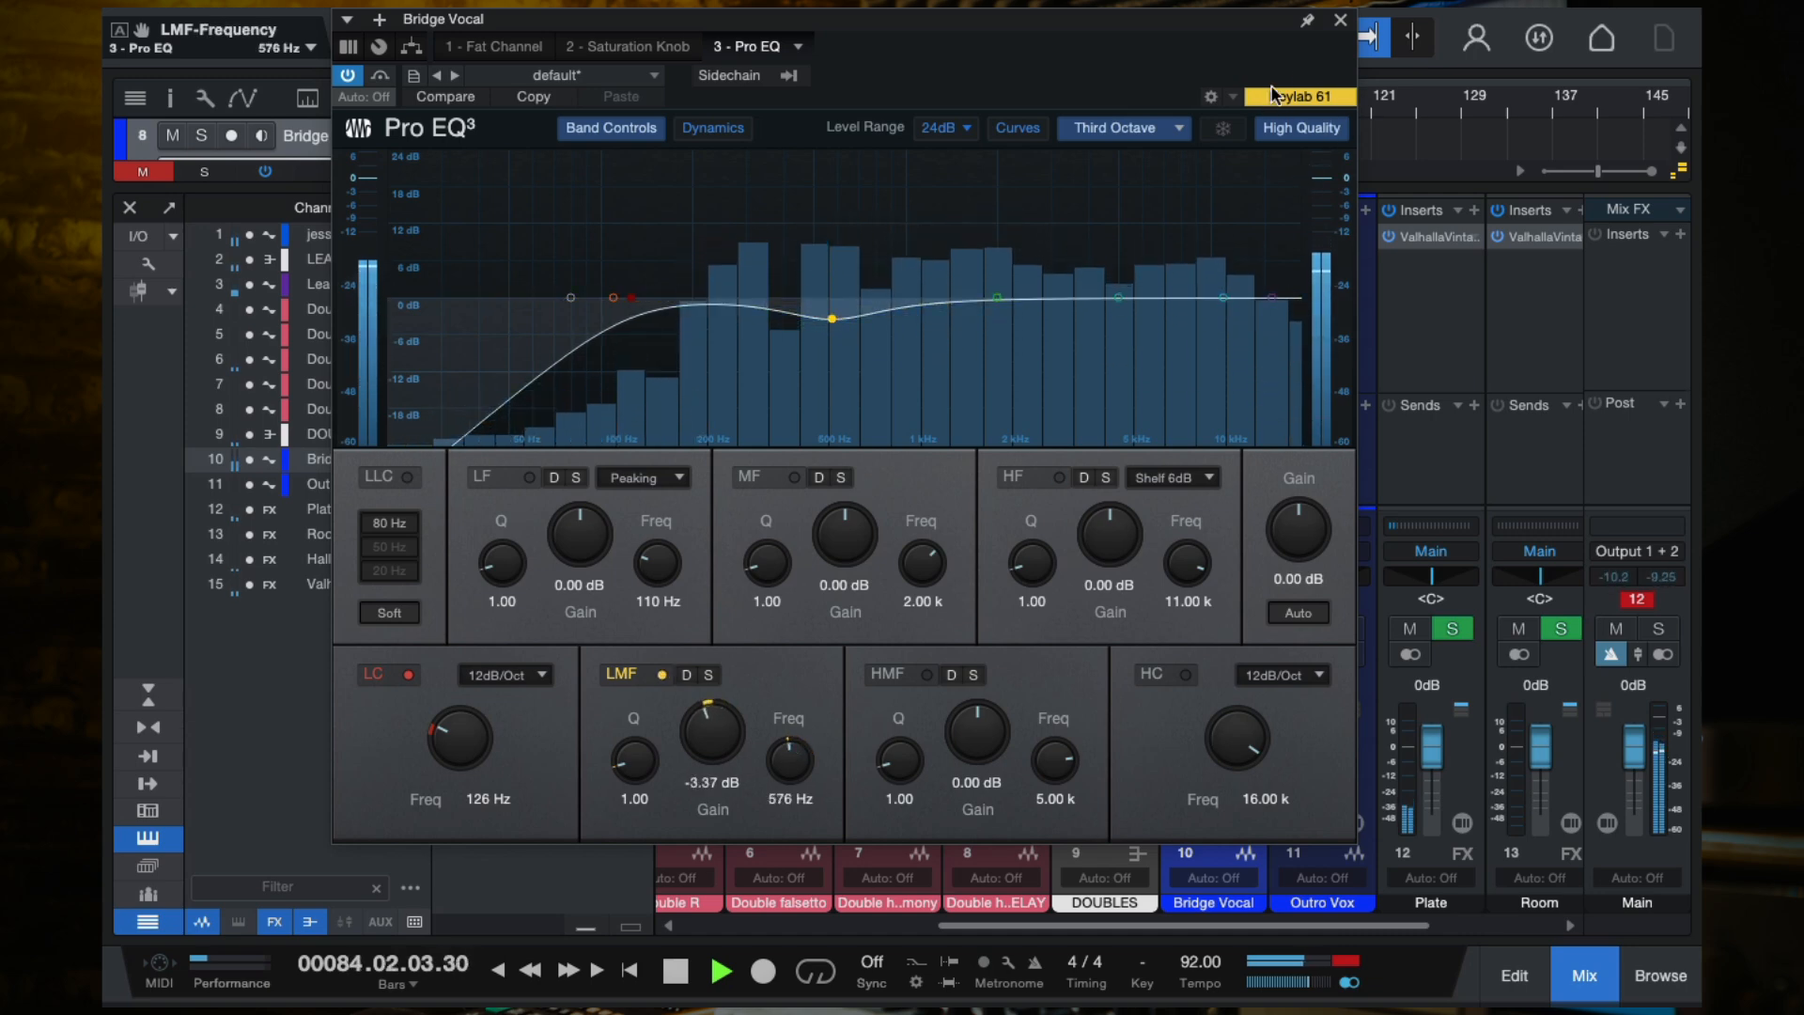
{"action": "left_click", "coordinate": [1340, 21]}
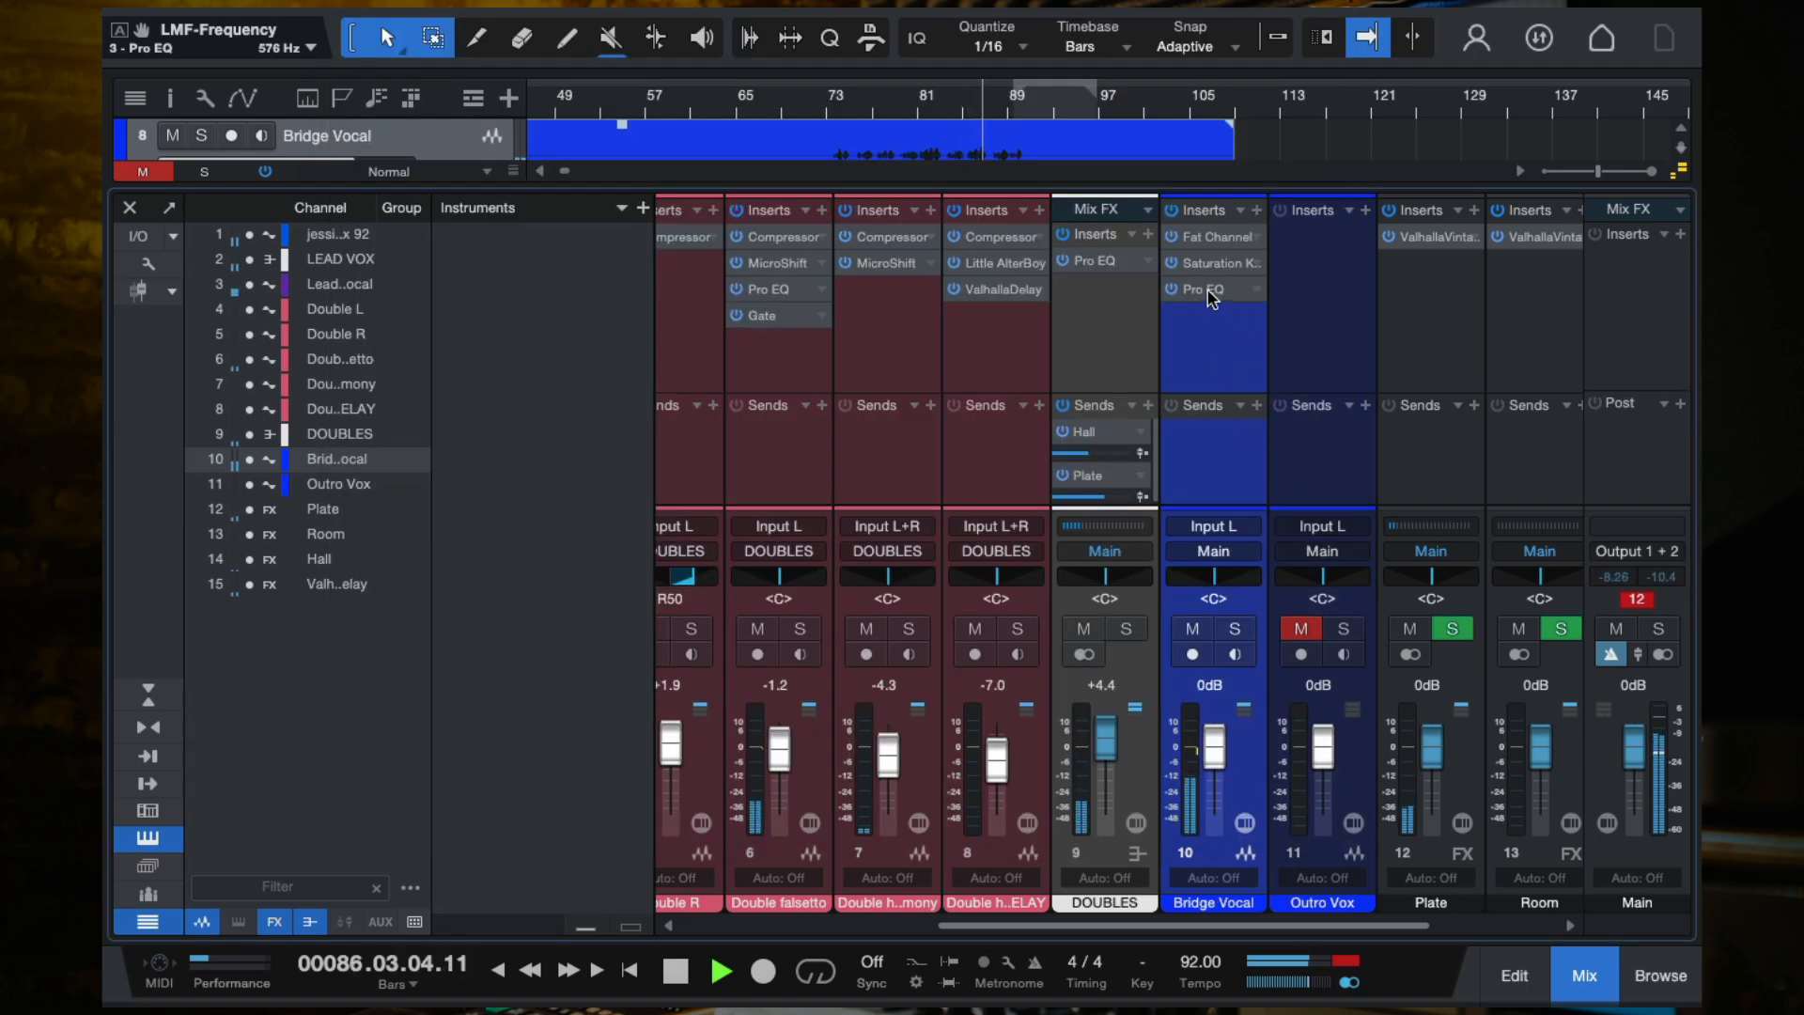
{"action": "key", "text": "space"}
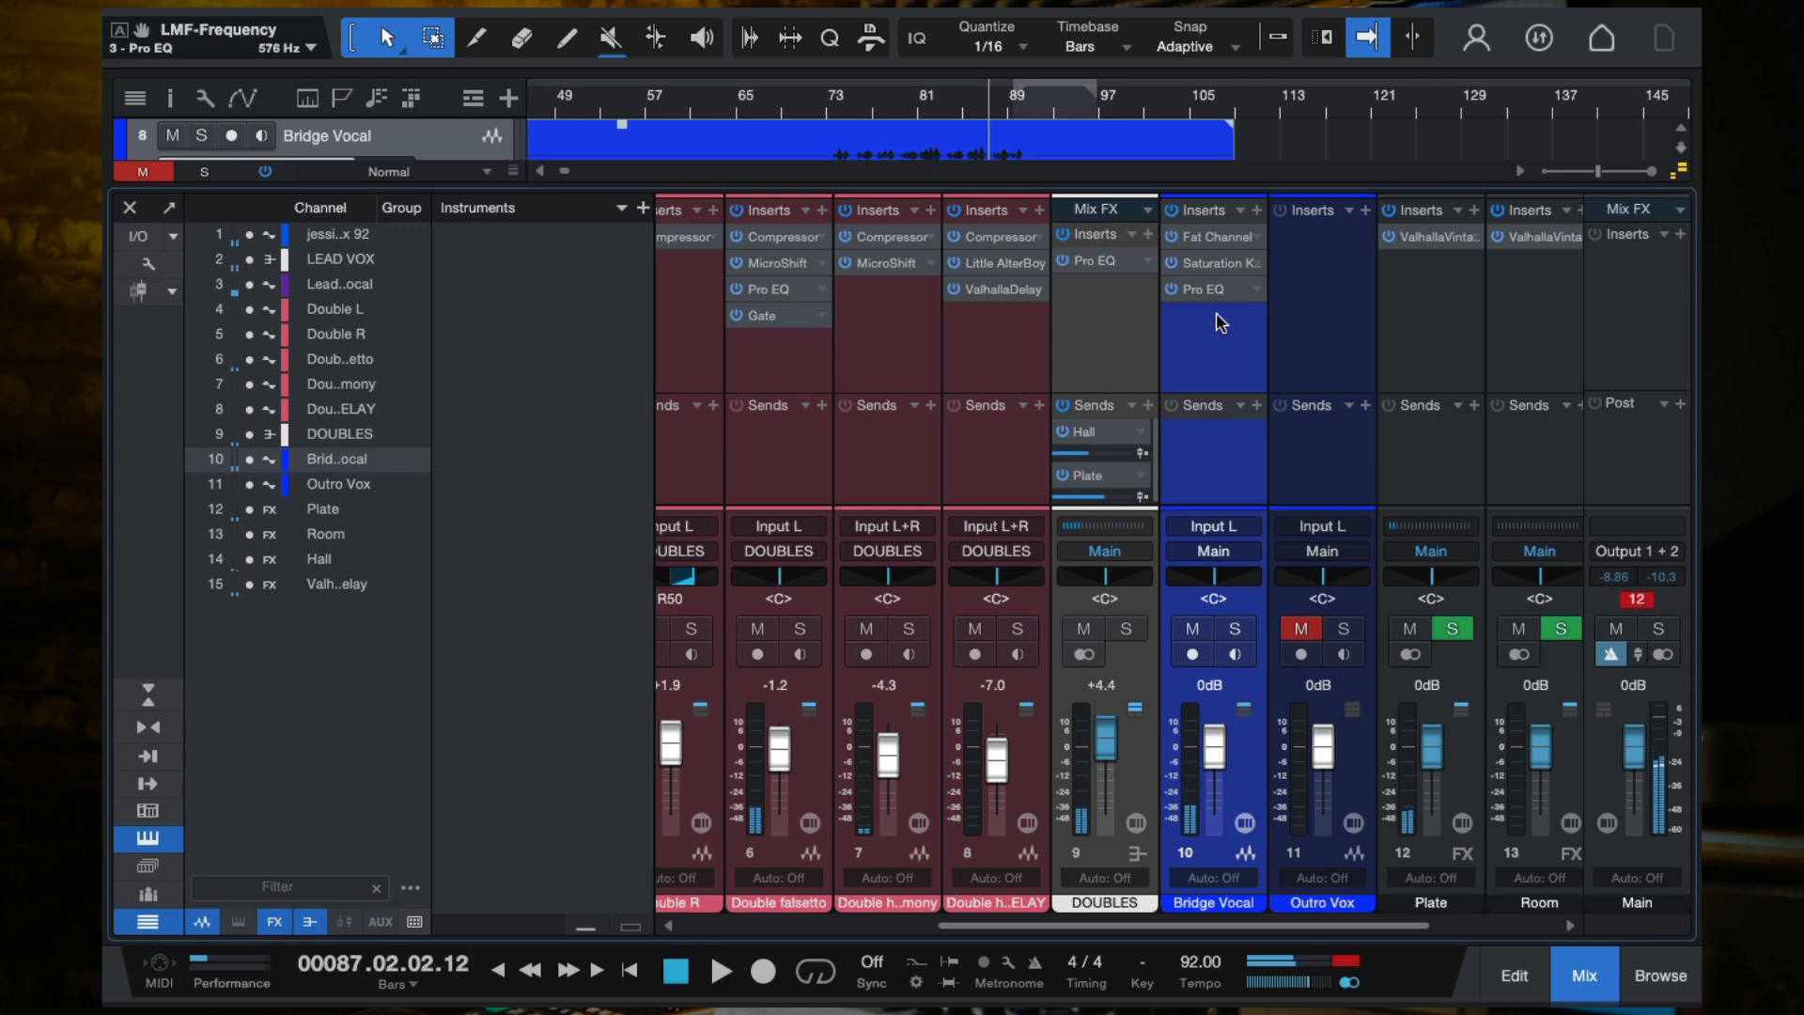
Step: Insert RedlightDist on Bridge Vocal, set two distortion stages and an output of -13.38 dB during playback, and close the plug-in
{"action": "left_click", "coordinate": [1257, 209]}
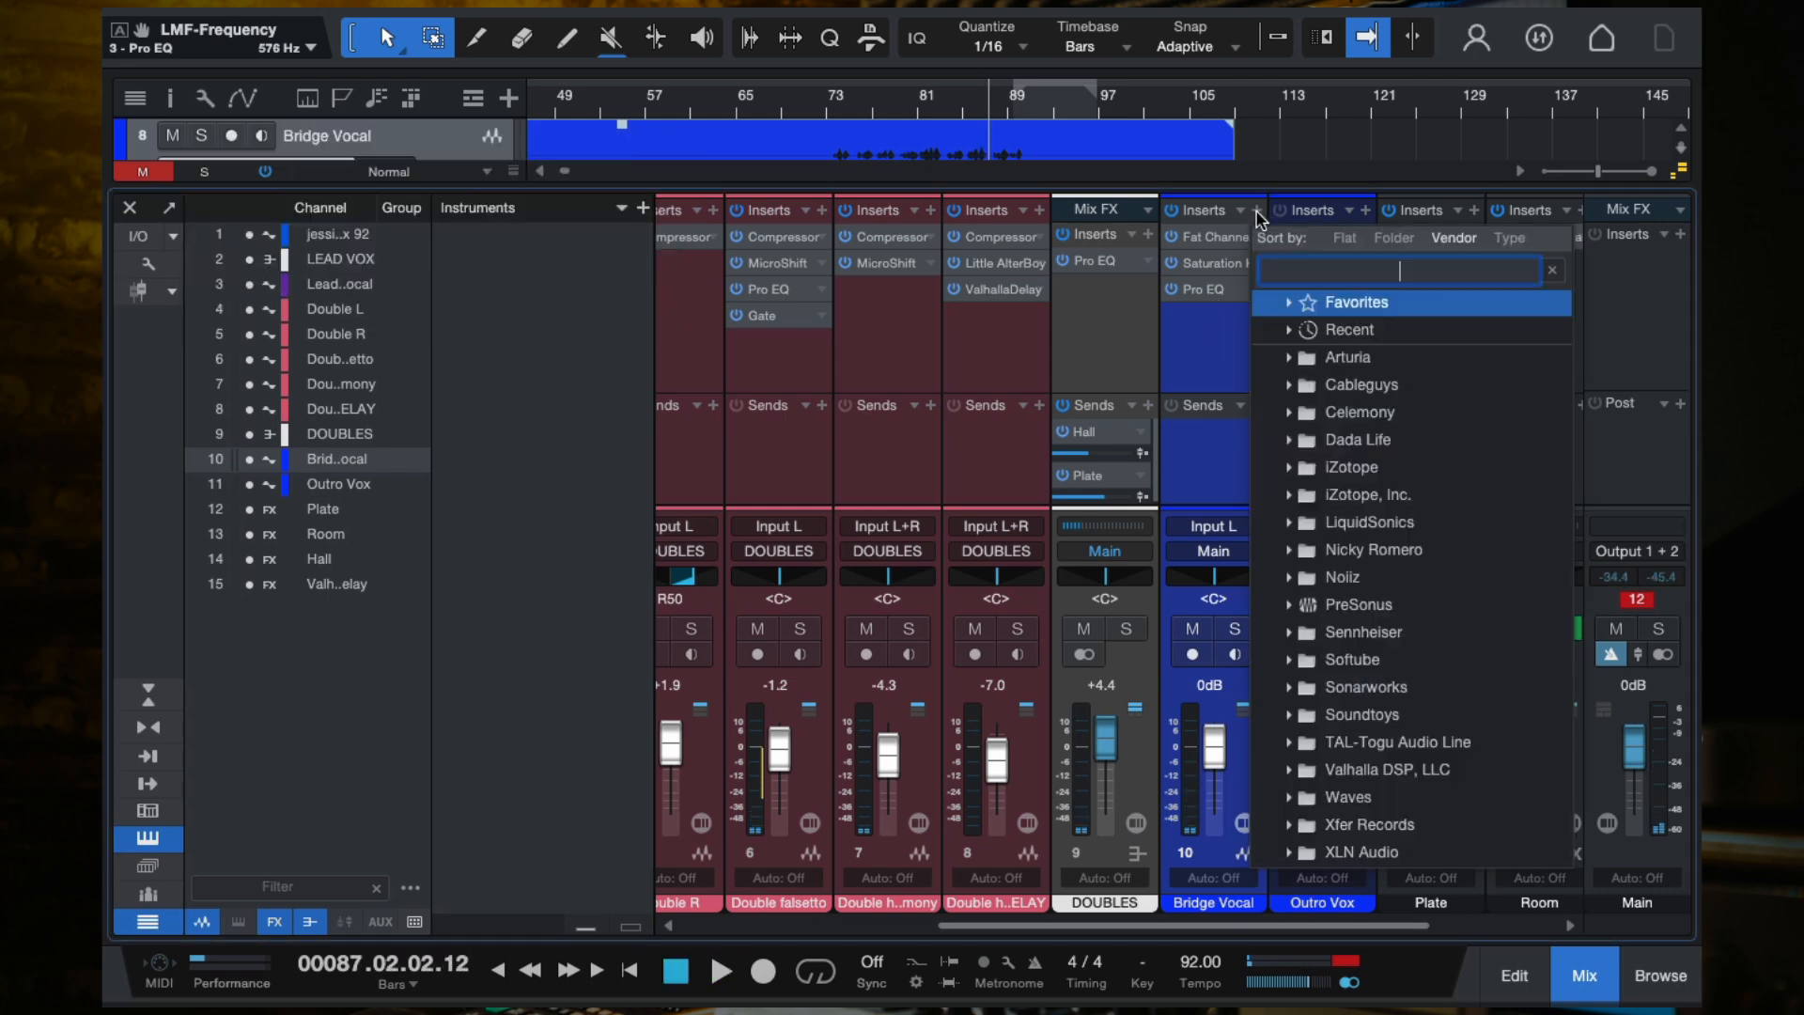
{"action": "type", "text": "redlight"}
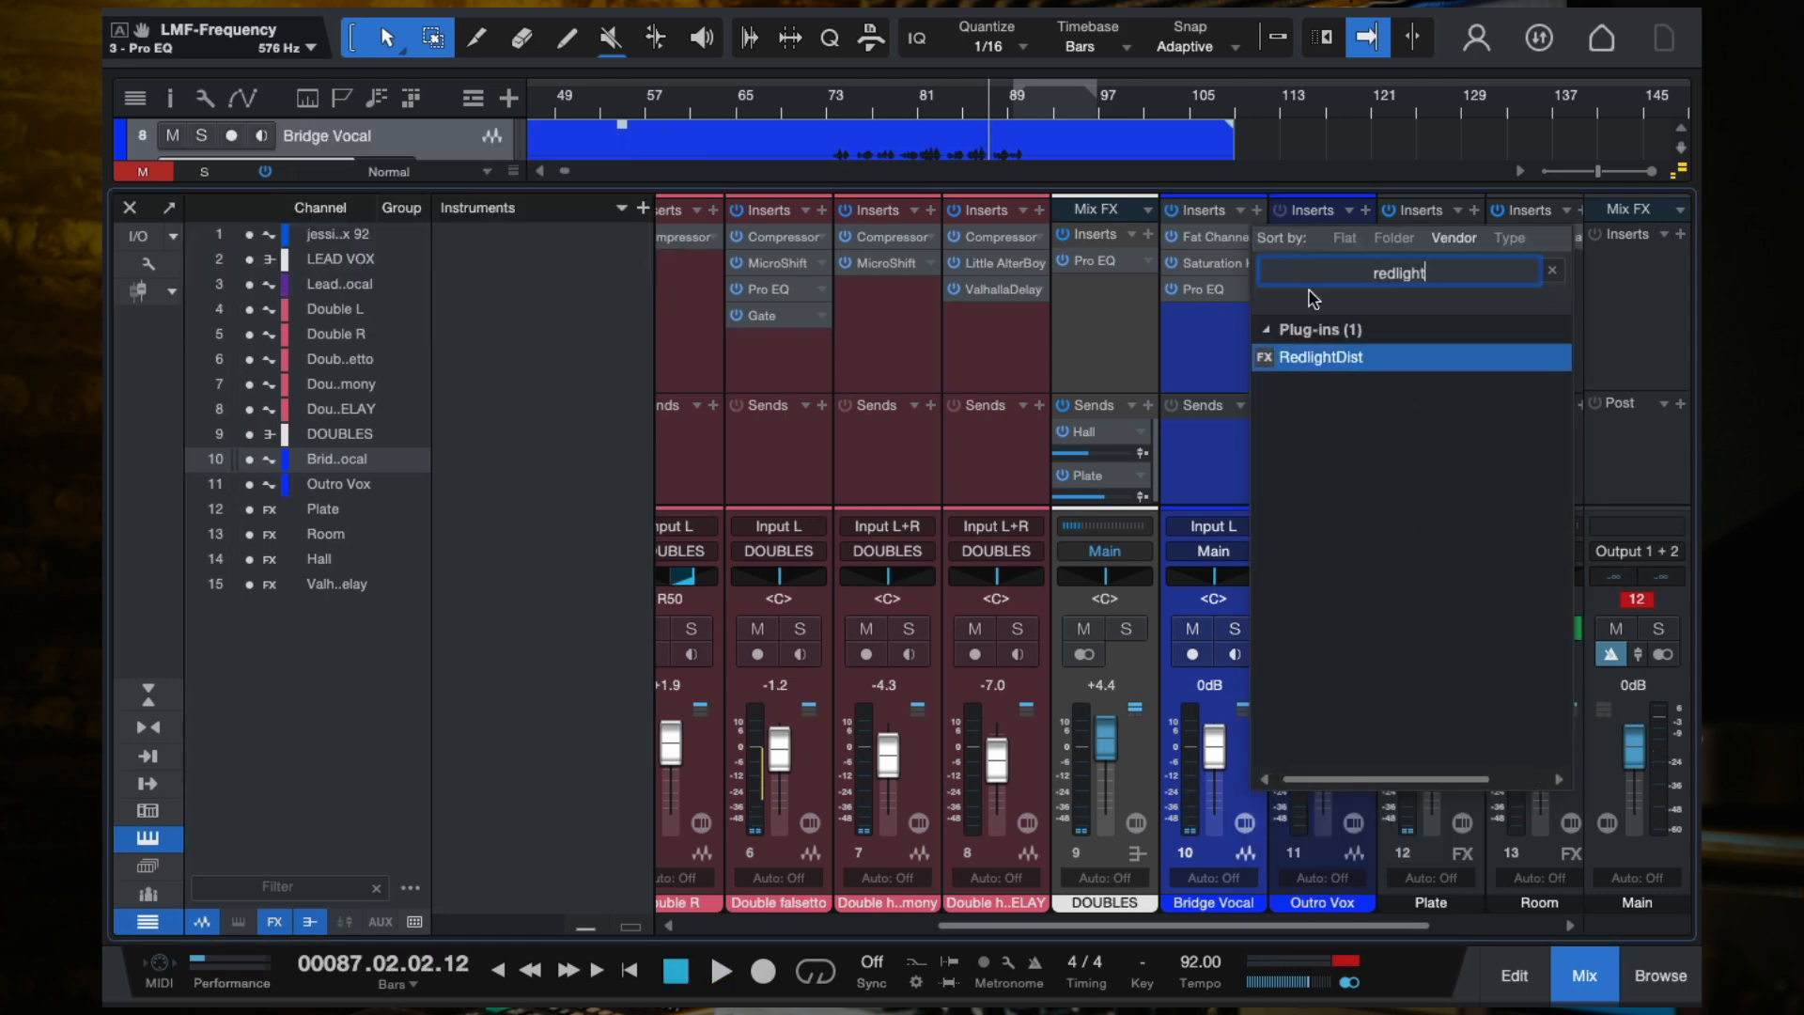
{"action": "double_click", "coordinate": [1316, 358]}
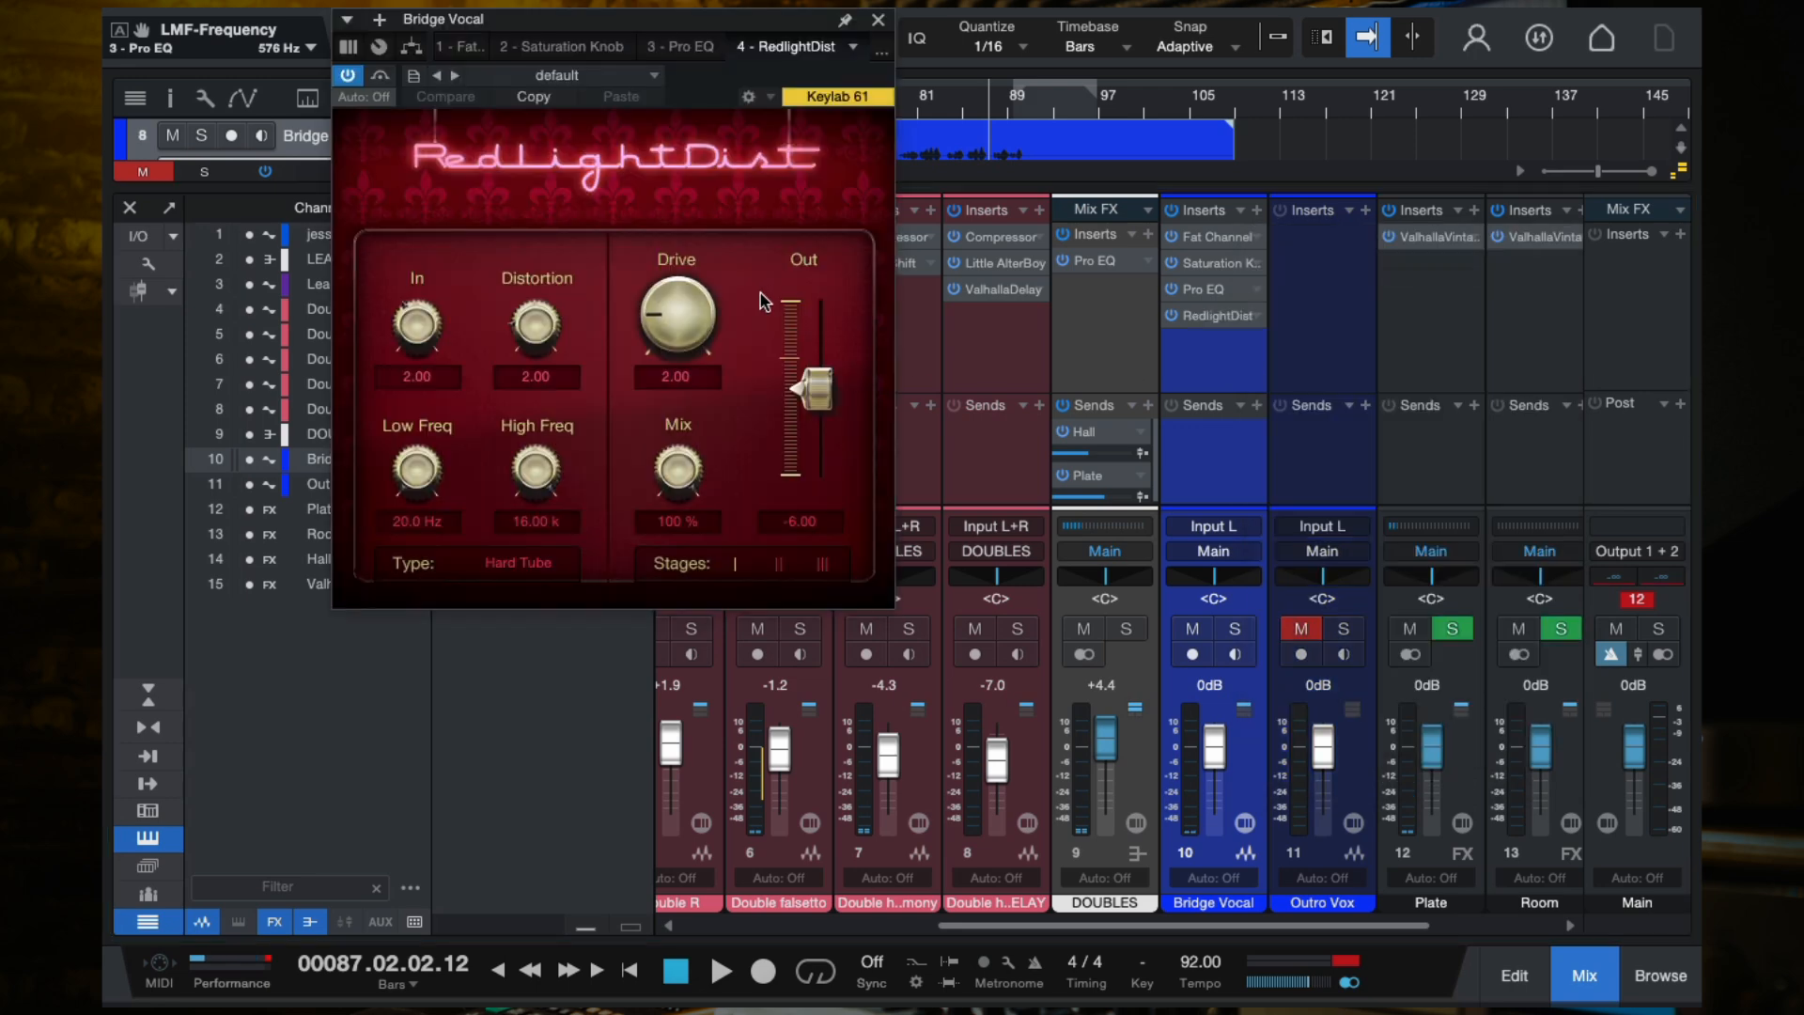
{"action": "key", "text": "space"}
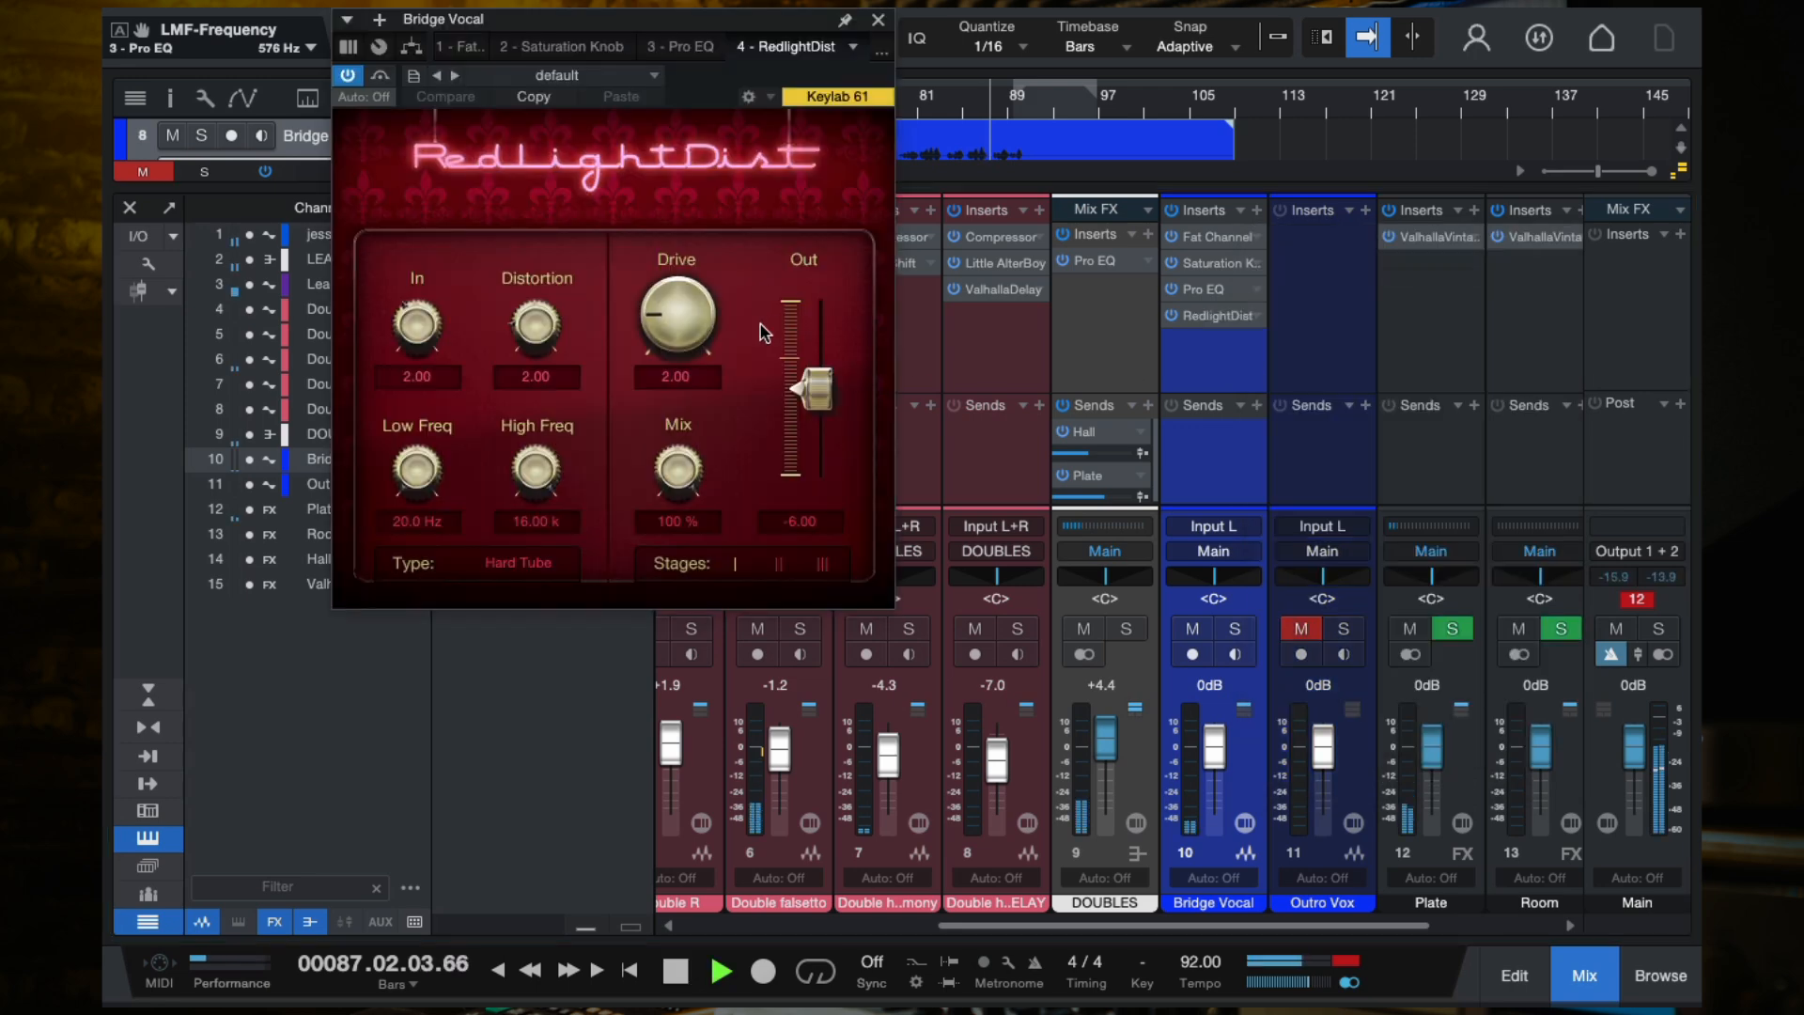
{"action": "left_click", "coordinate": [778, 565]}
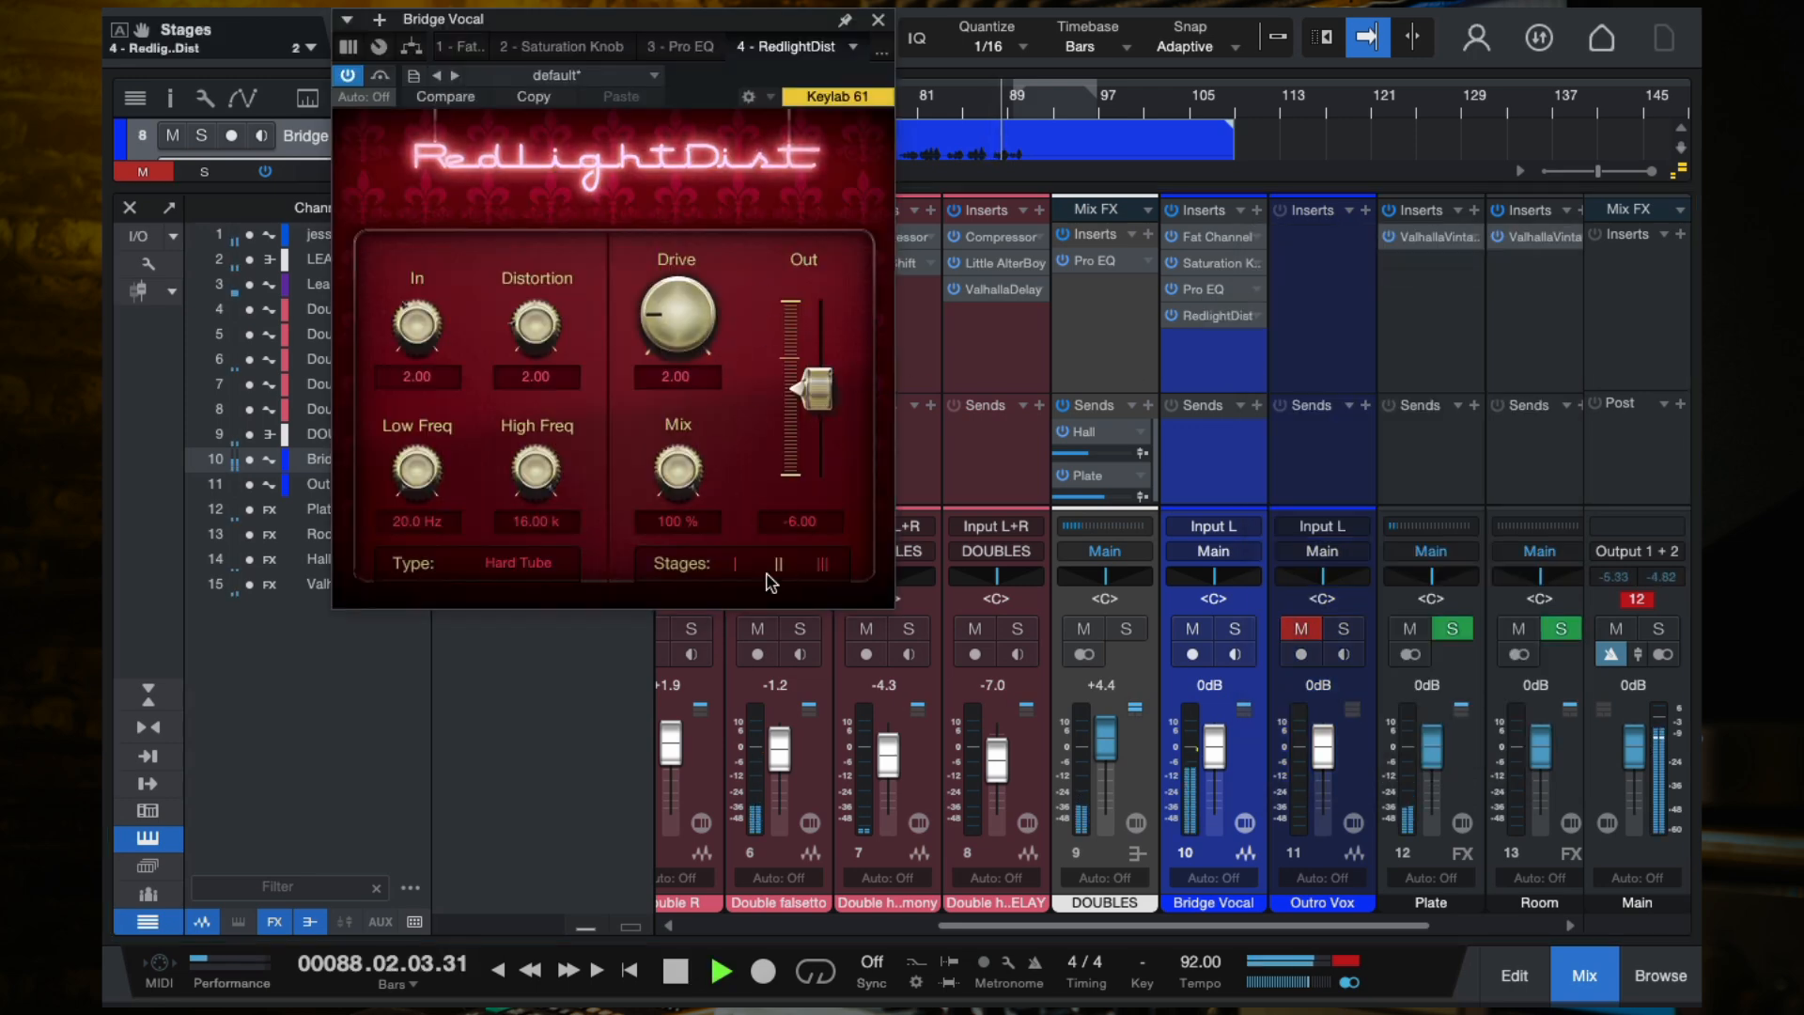
{"action": "mouse_move", "coordinate": [814, 399]}
{"action": "left_mouse_down"}
{"action": "mouse_move", "coordinate": [812, 449]}
{"action": "mouse_move", "coordinate": [806, 418]}
{"action": "left_mouse_up"}
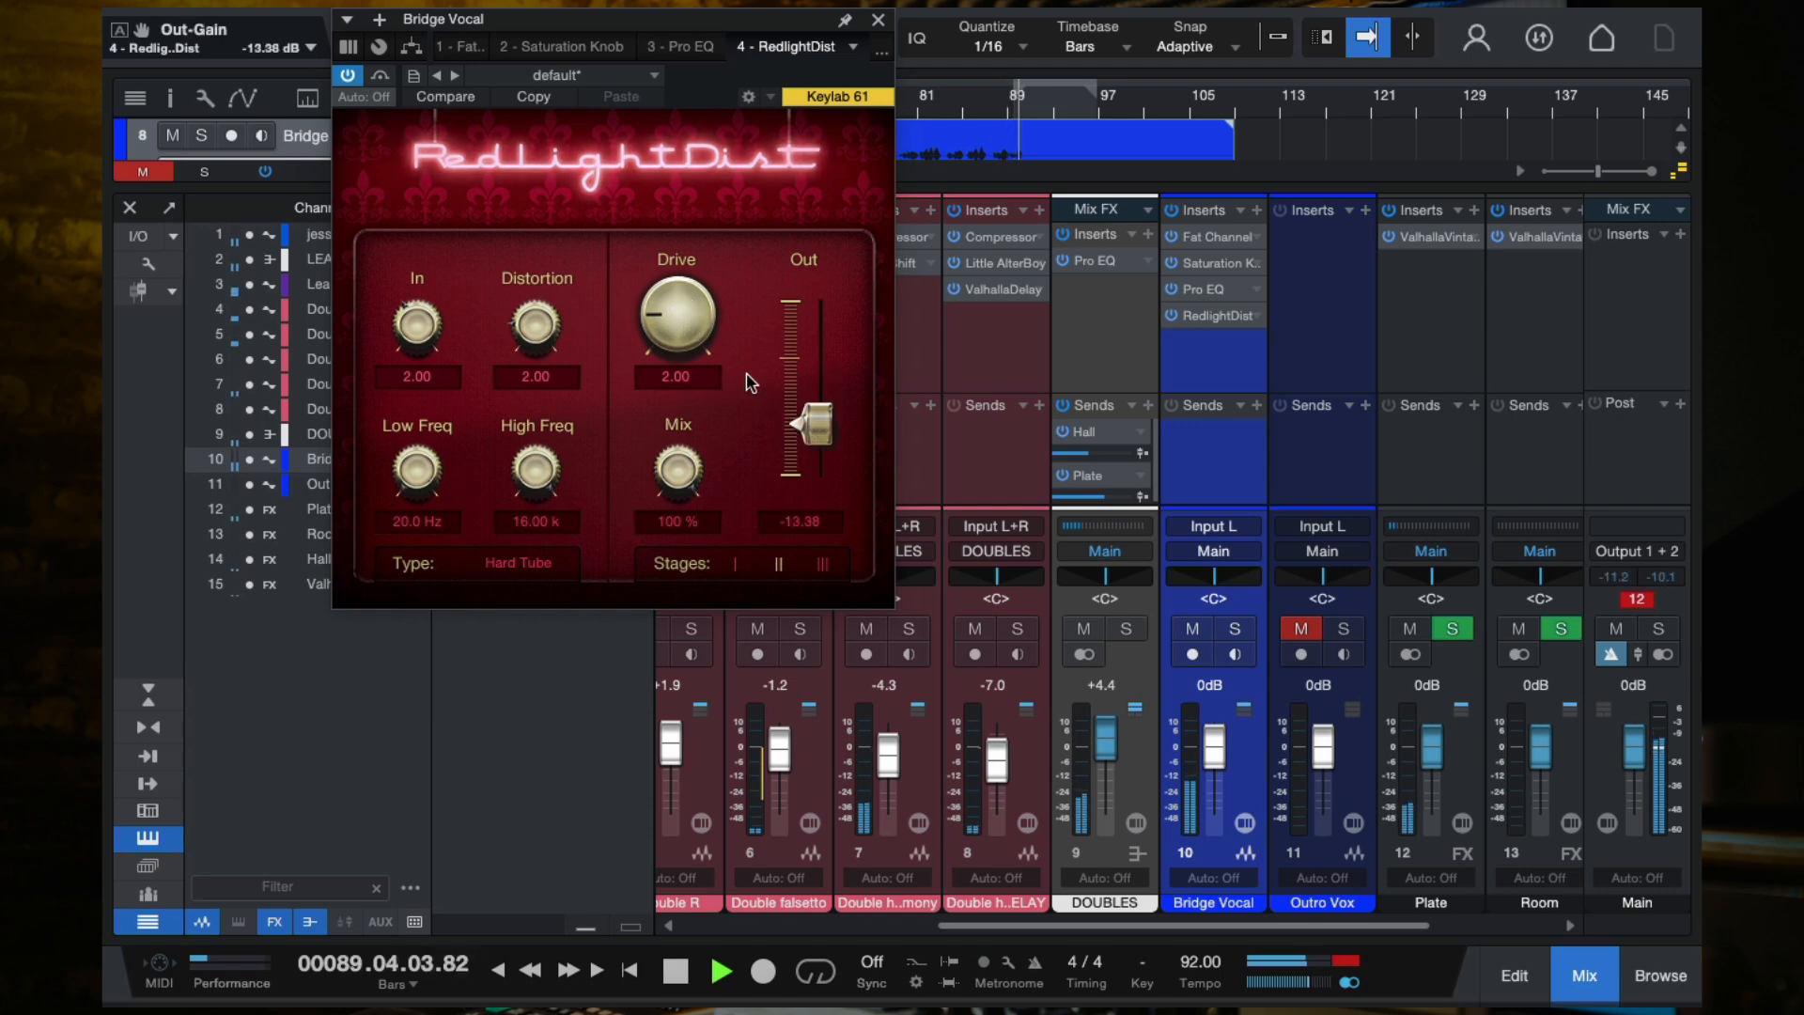
{"action": "left_click", "coordinate": [878, 20]}
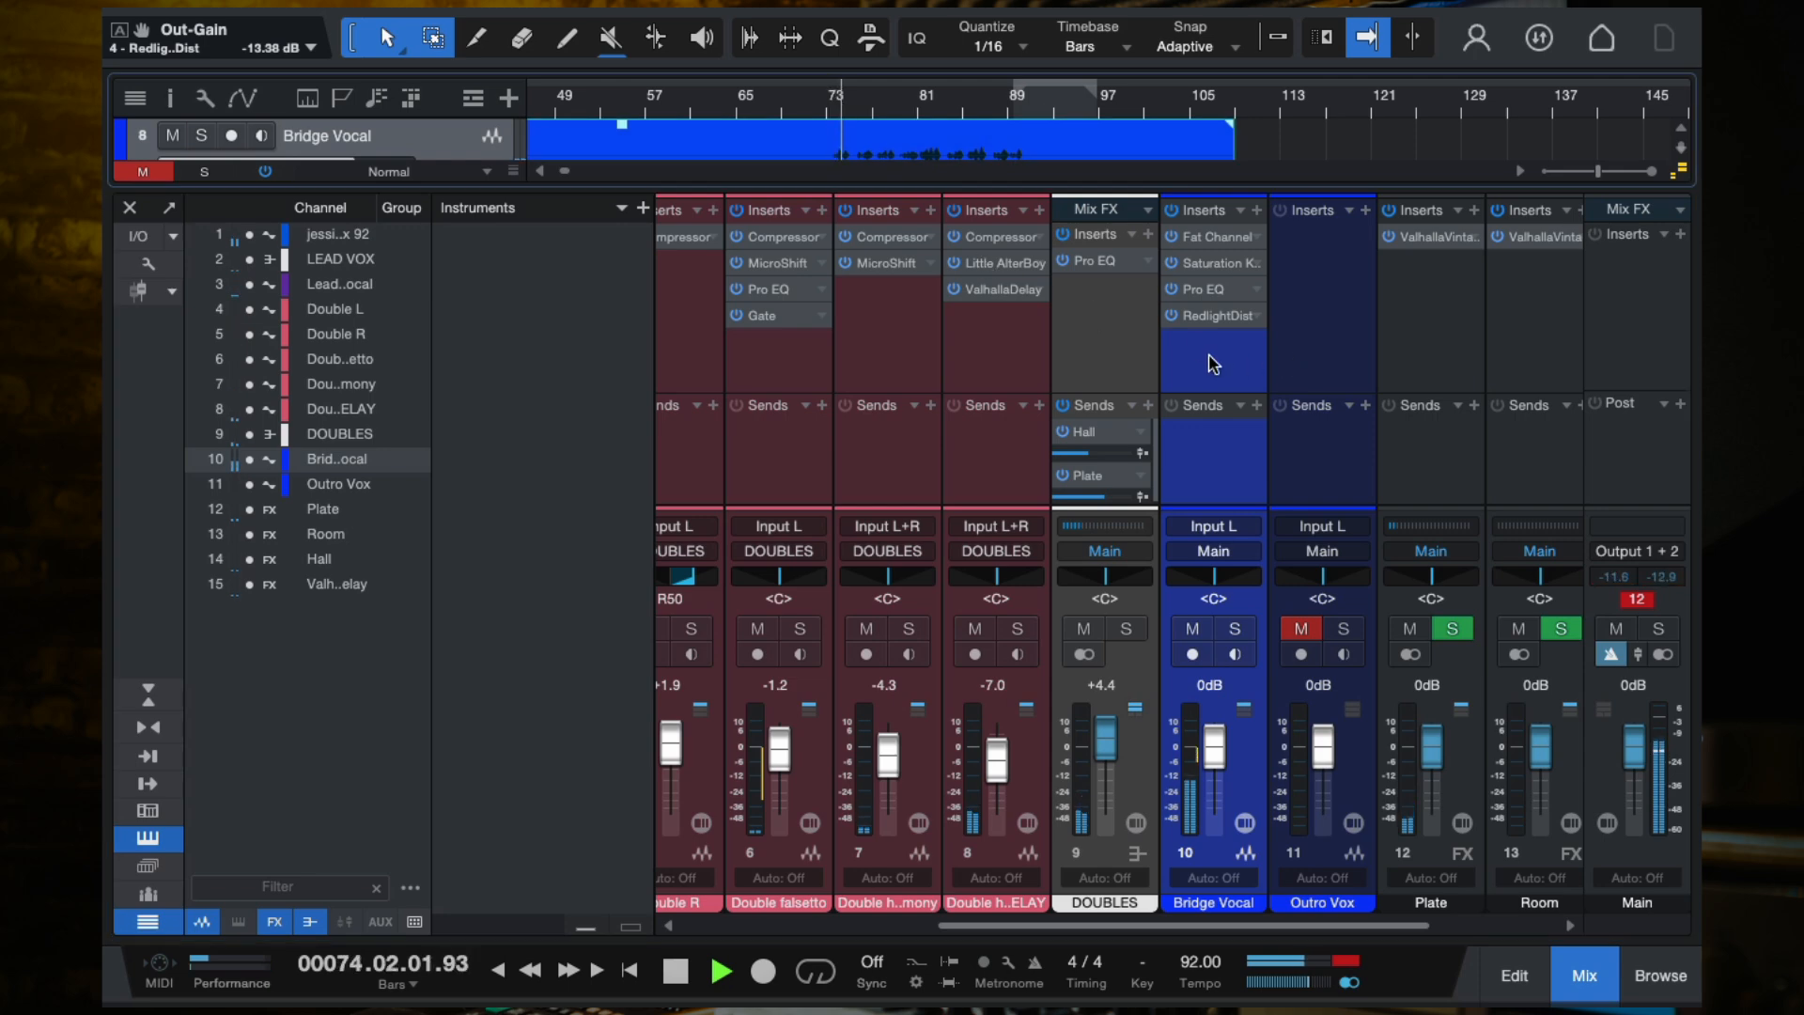
Step: Insert a second Pro EQ at the end of the Bridge Vocal chain with a 12 dB/Oct high cut at 1.55 kHz, auditioning it in playback
{"action": "key", "text": "space"}
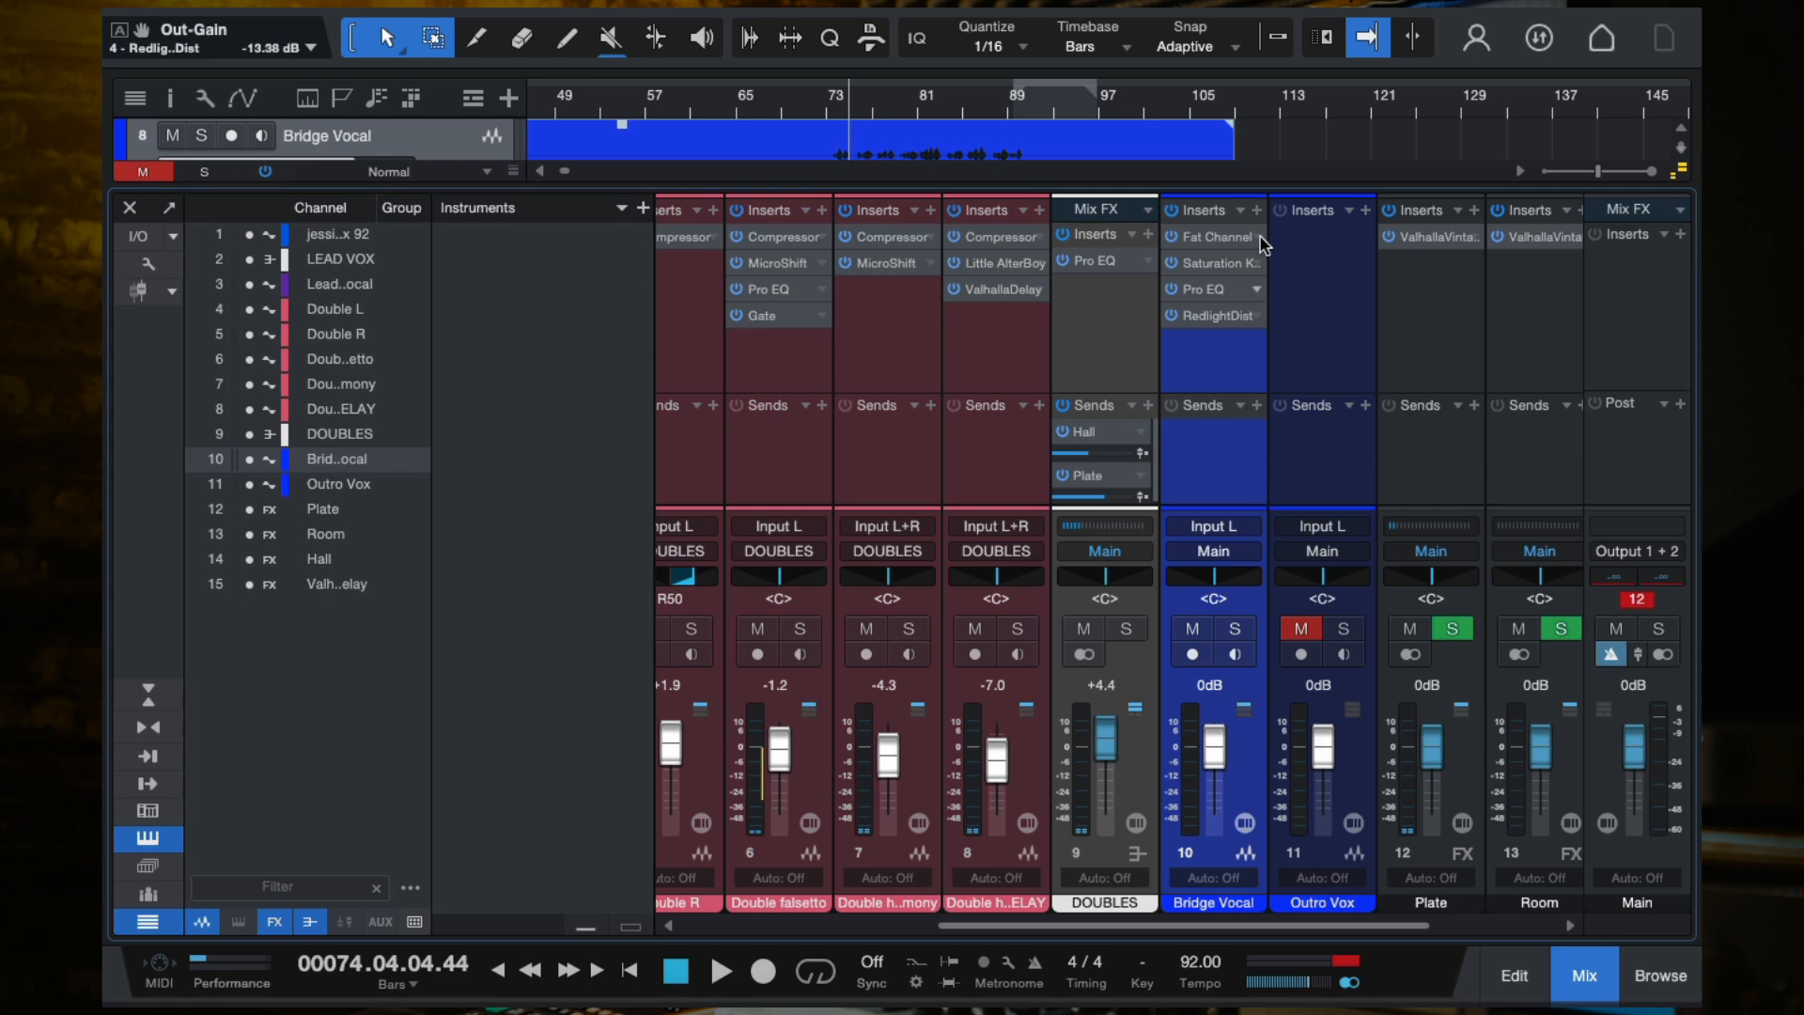
{"action": "left_click", "coordinate": [1254, 211]}
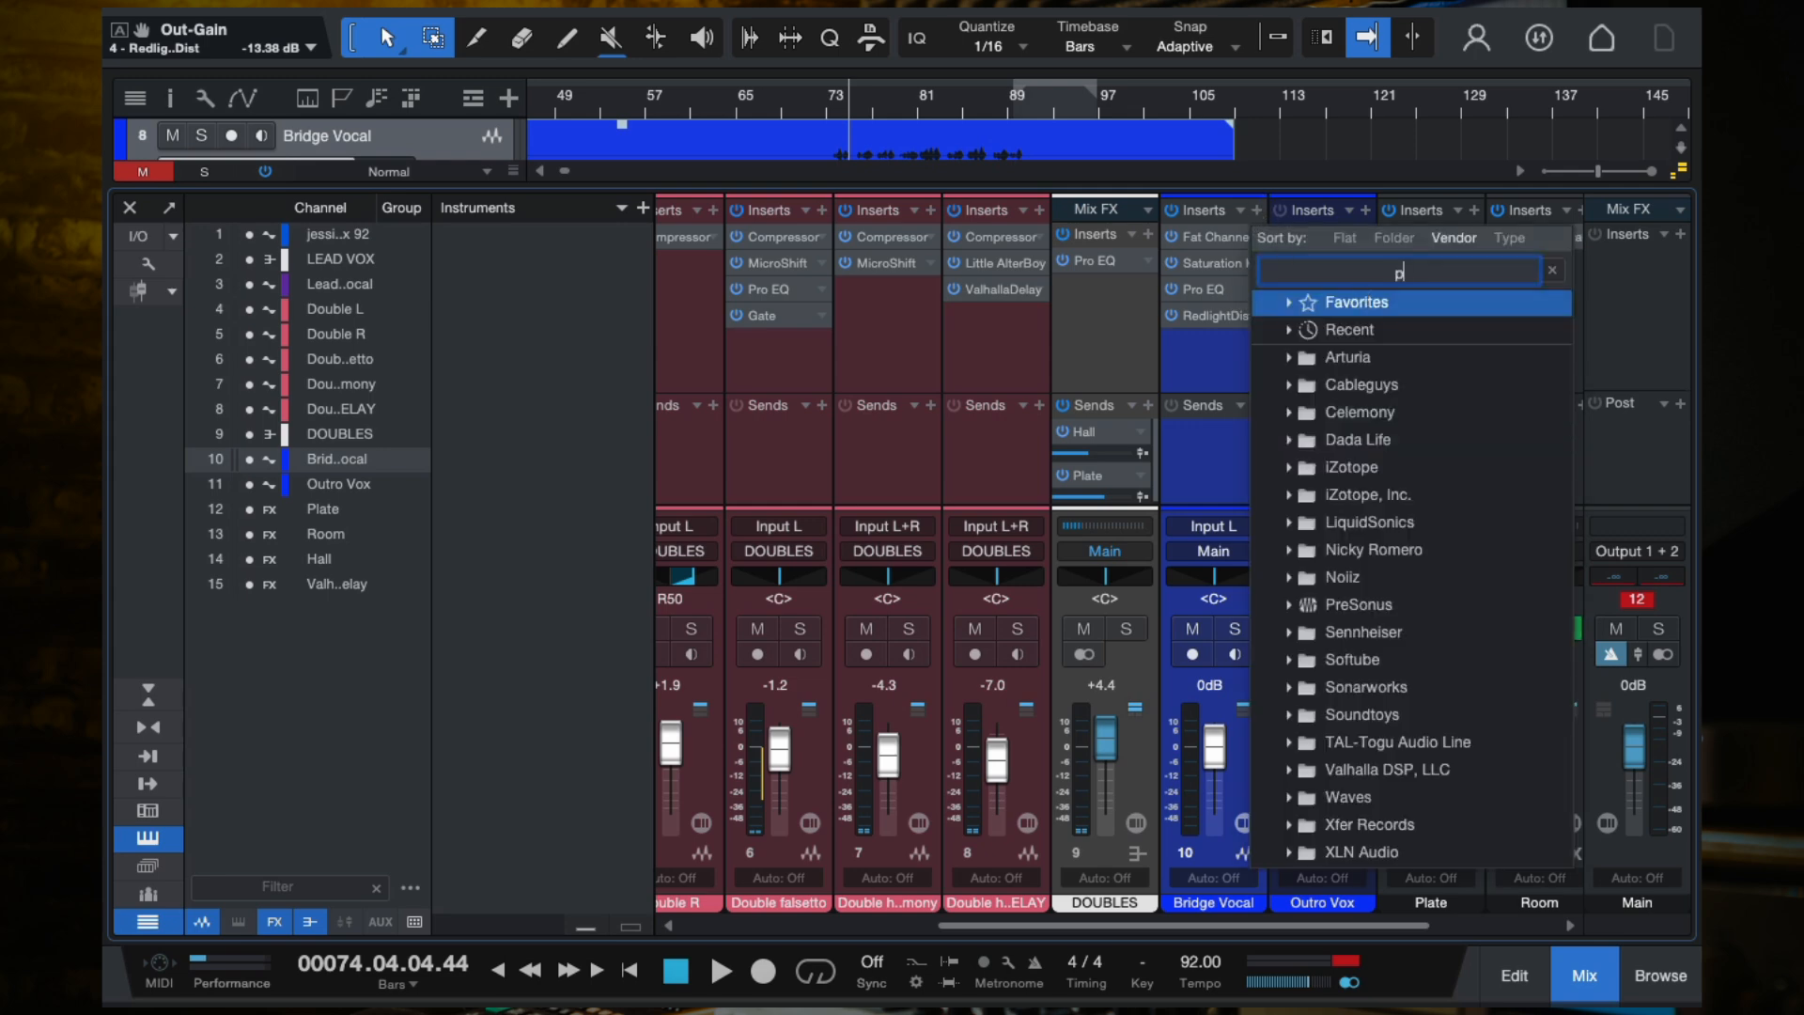
{"action": "type", "text": "pro"}
{"action": "double_click", "coordinate": [1309, 360]}
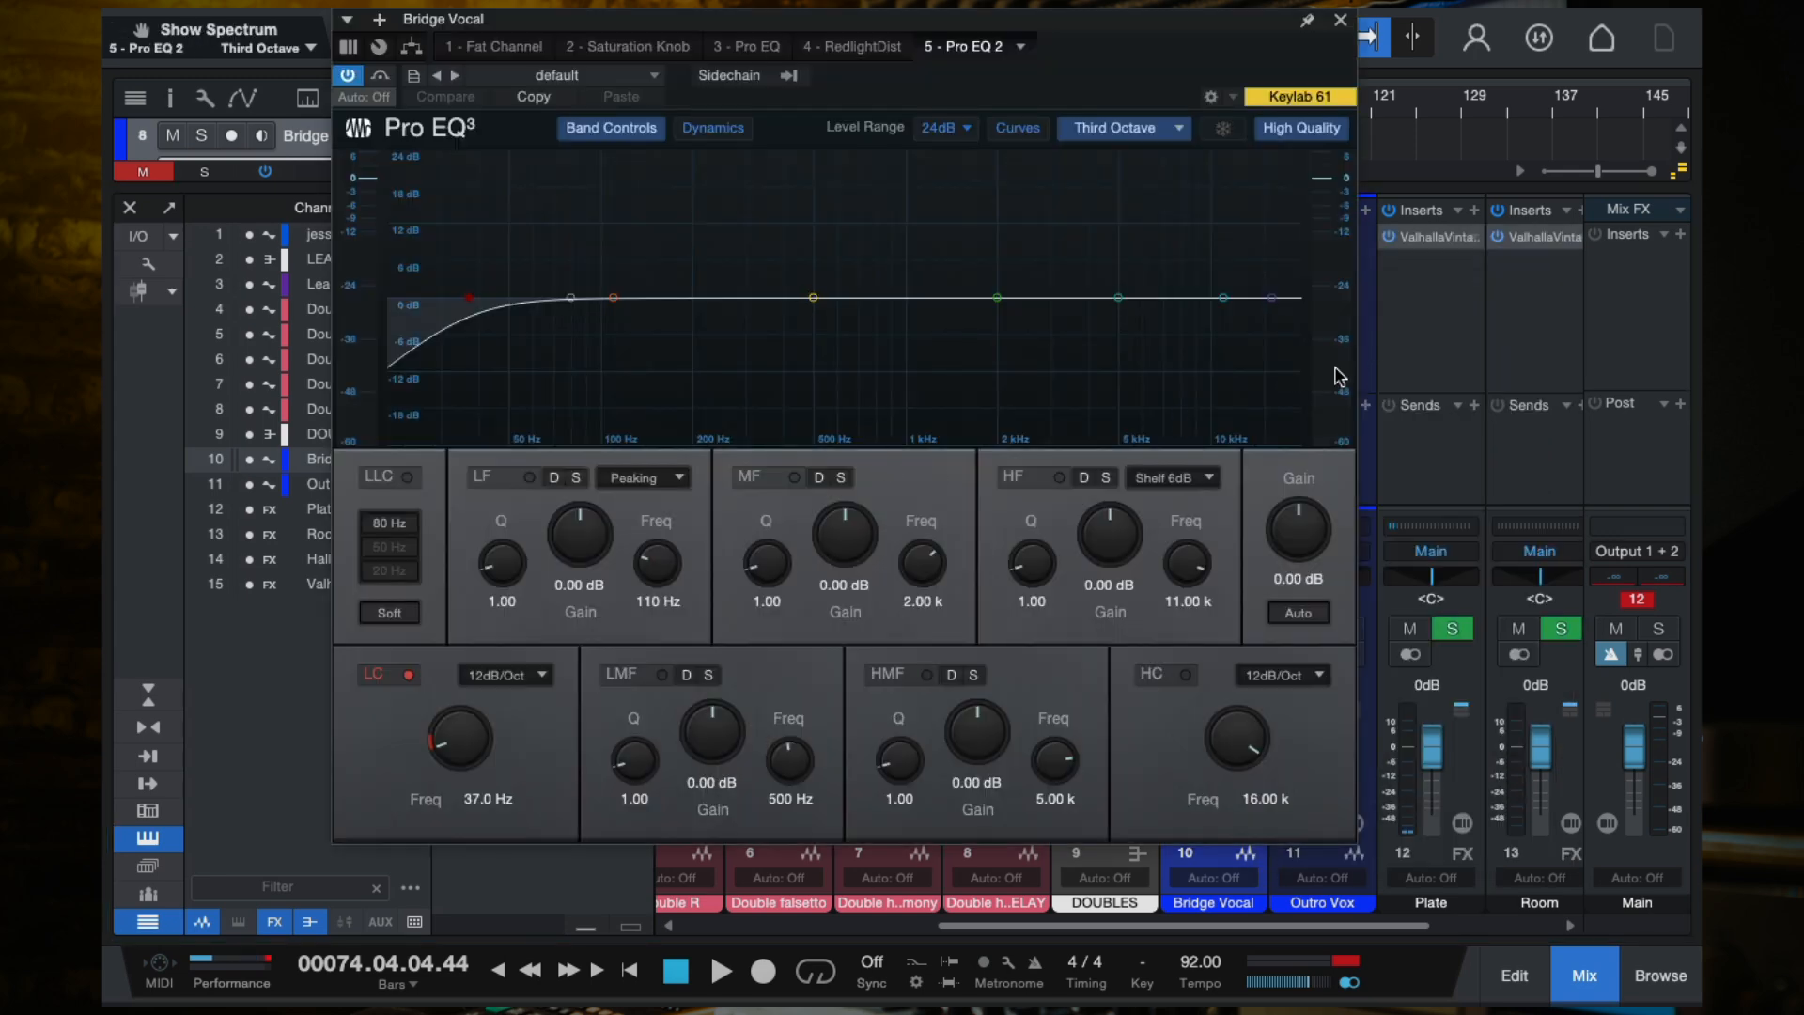
{"action": "left_click_drag", "start_coordinate": [1271, 298], "coordinate": [872, 327]}
{"action": "key", "text": "space"}
{"action": "left_click_drag", "start_coordinate": [883, 325], "coordinate": [962, 323]}
{"action": "key", "text": "space"}
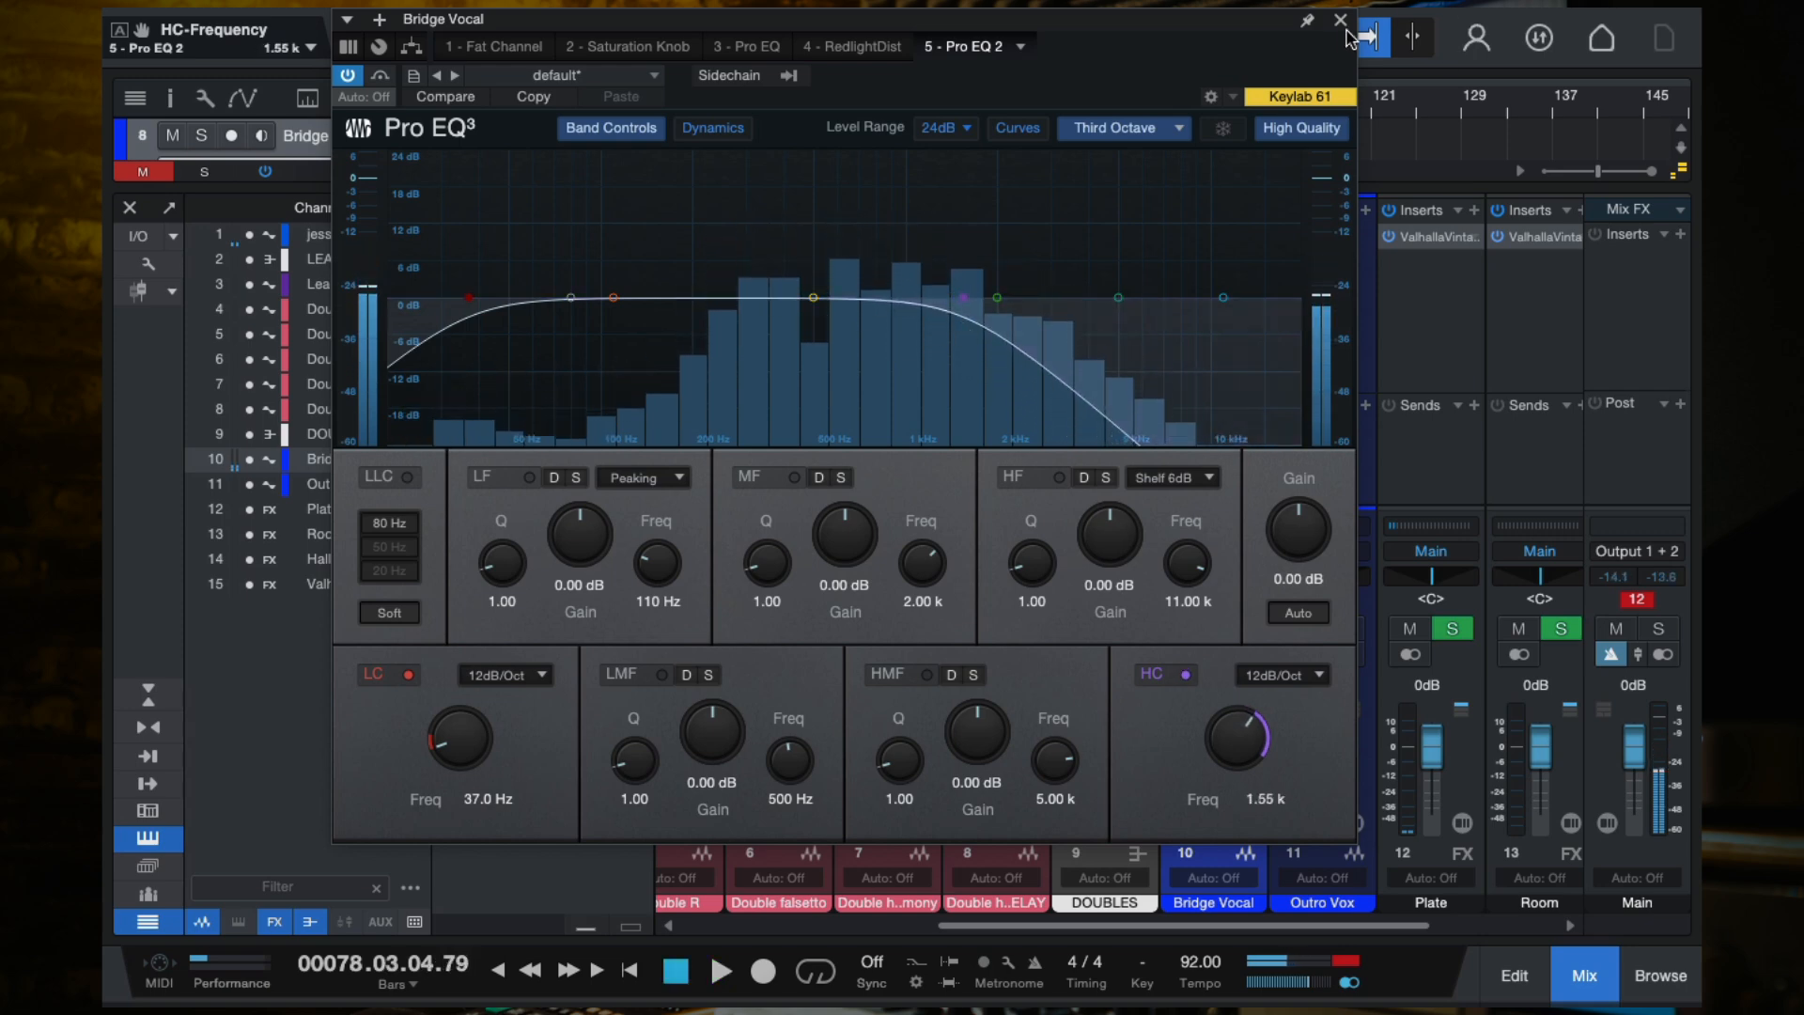
Step: Lower the Bridge Vocal channel level to -7.4 dB and play a short passage to check it
{"action": "left_click_drag", "start_coordinate": [1275, 51], "coordinate": [893, 52]}
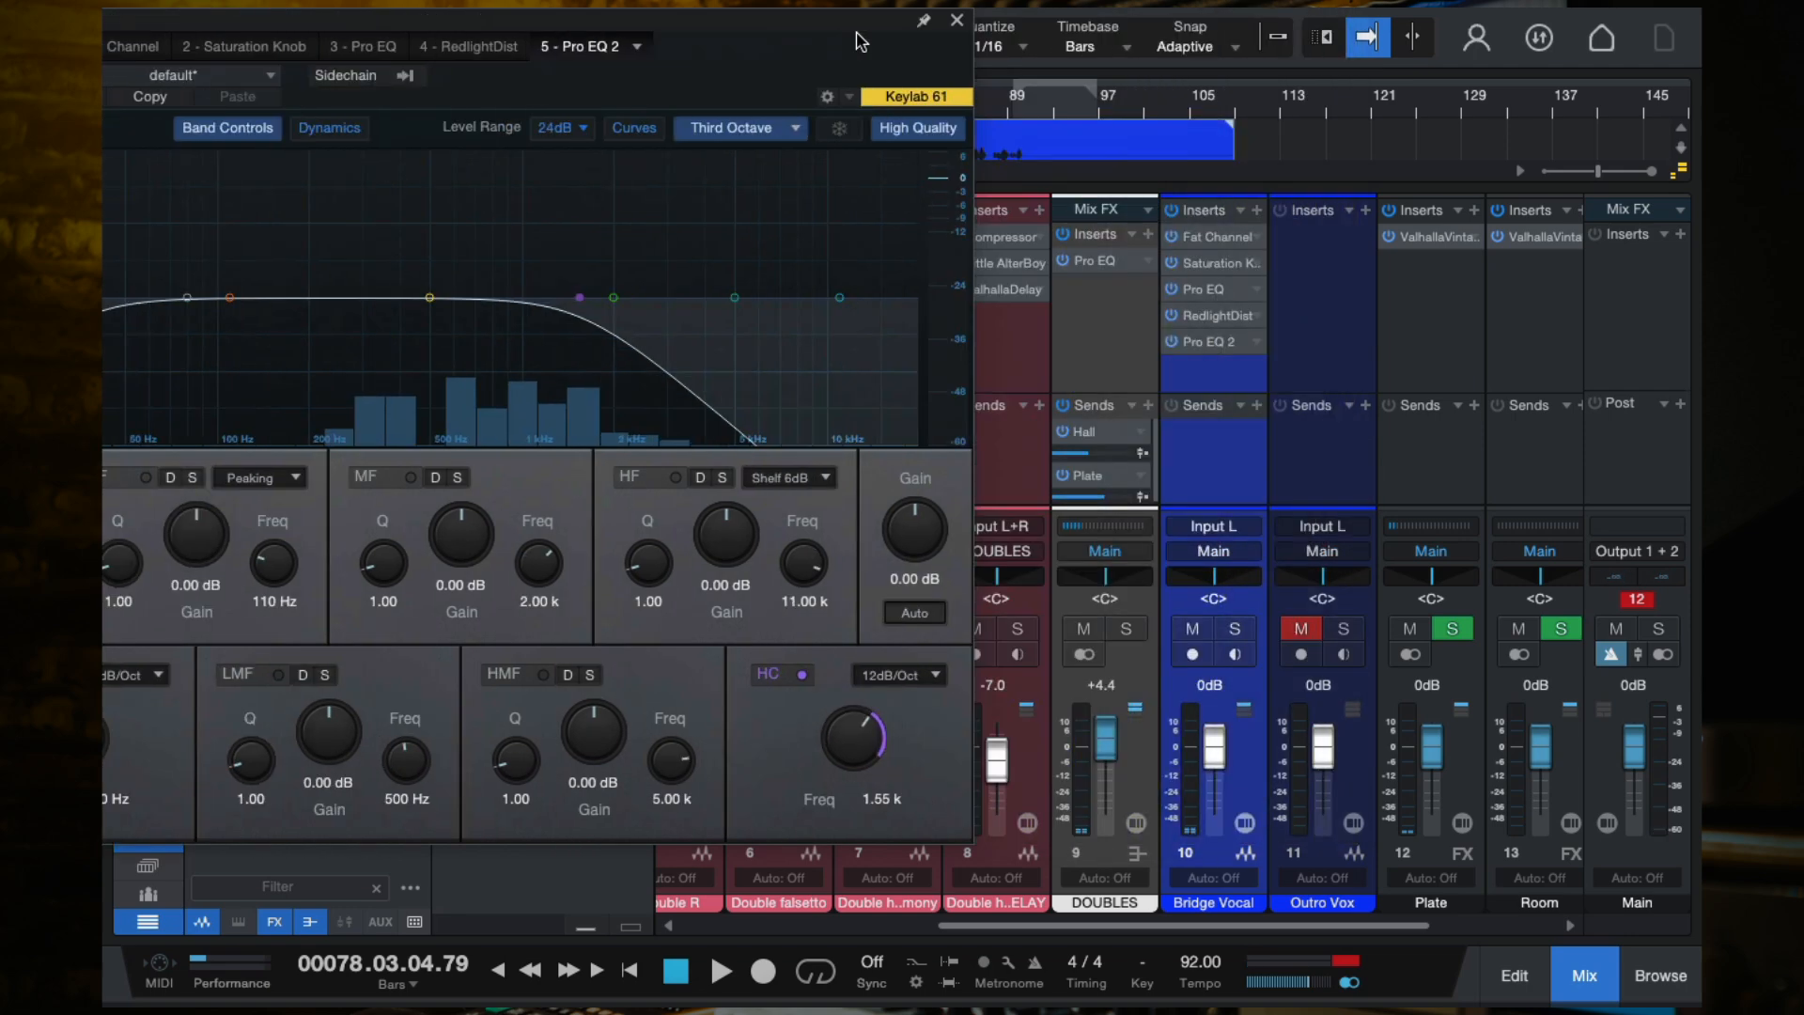
{"action": "left_click_drag", "start_coordinate": [1215, 752], "coordinate": [1214, 768]}
{"action": "key", "text": "space"}
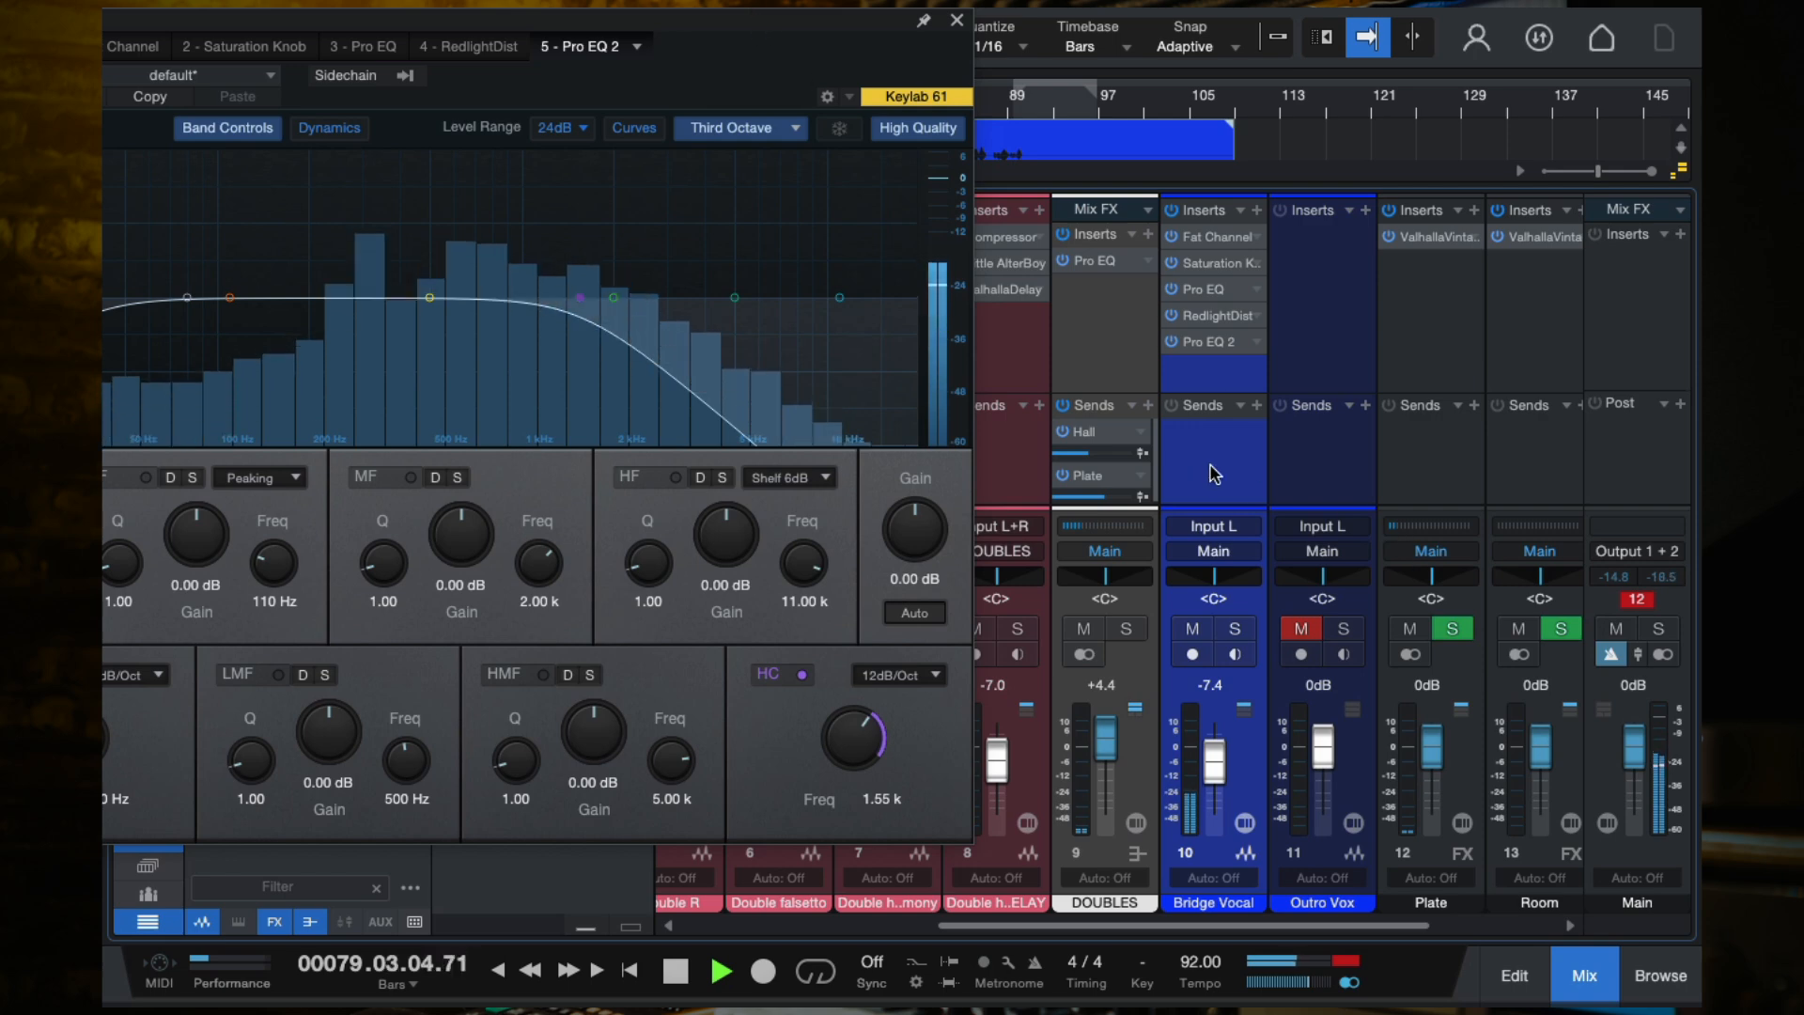
{"action": "key", "text": "space"}
Step: Add sends from Bridge Vocal to Room and Plate, and raise the Plate send to -1.4 dB during playback
{"action": "left_click", "coordinate": [1257, 404]}
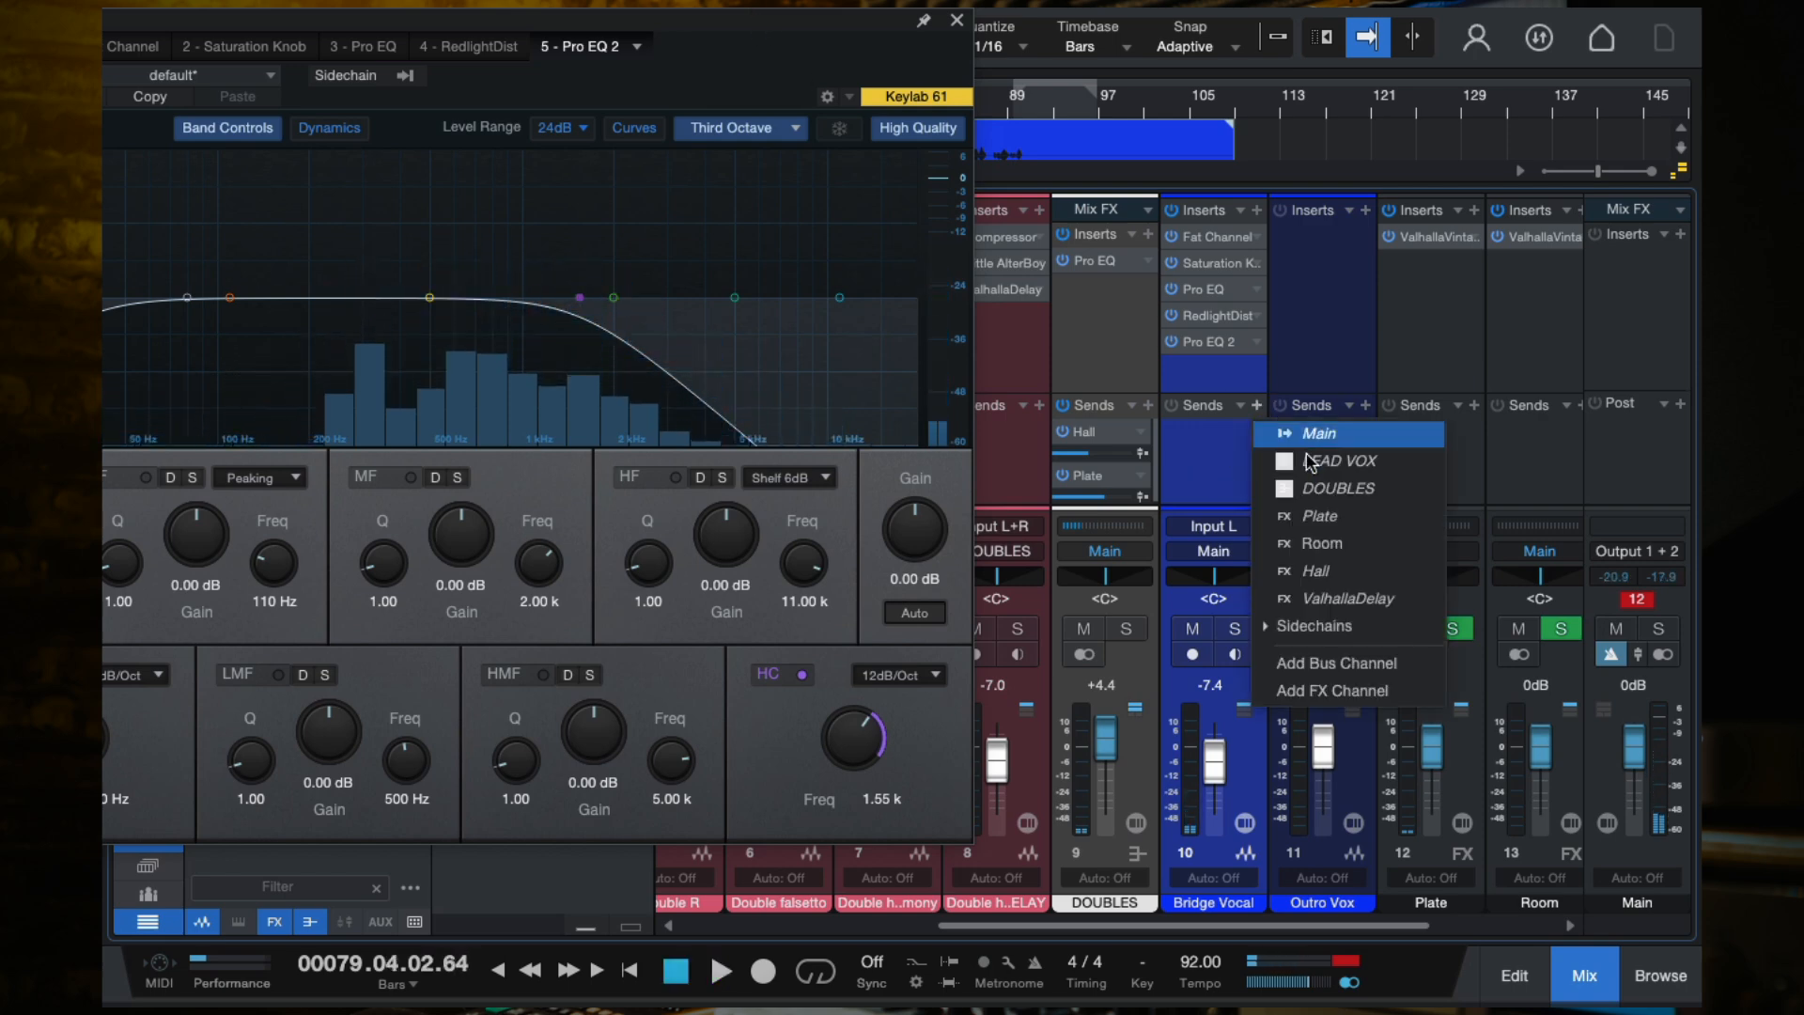
{"action": "left_click", "coordinate": [1322, 543]}
{"action": "key", "text": "space"}
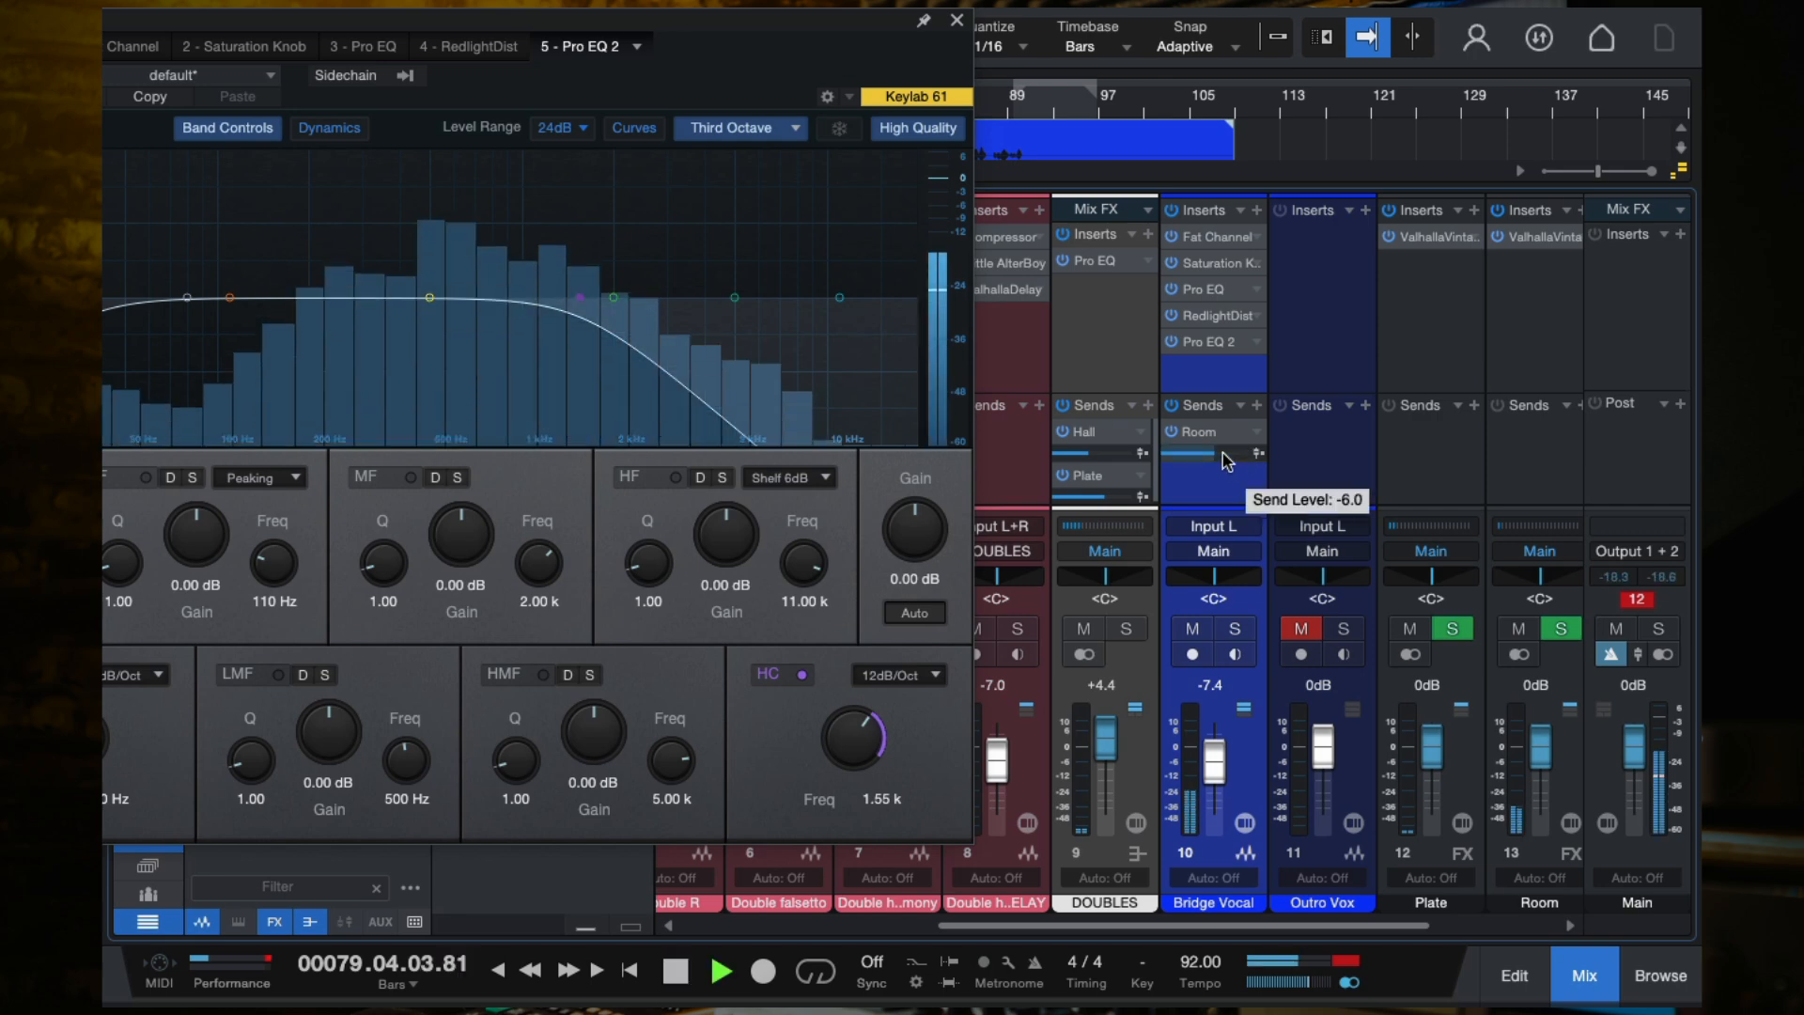
{"action": "left_click", "coordinate": [1256, 406]}
{"action": "left_click", "coordinate": [1299, 518]}
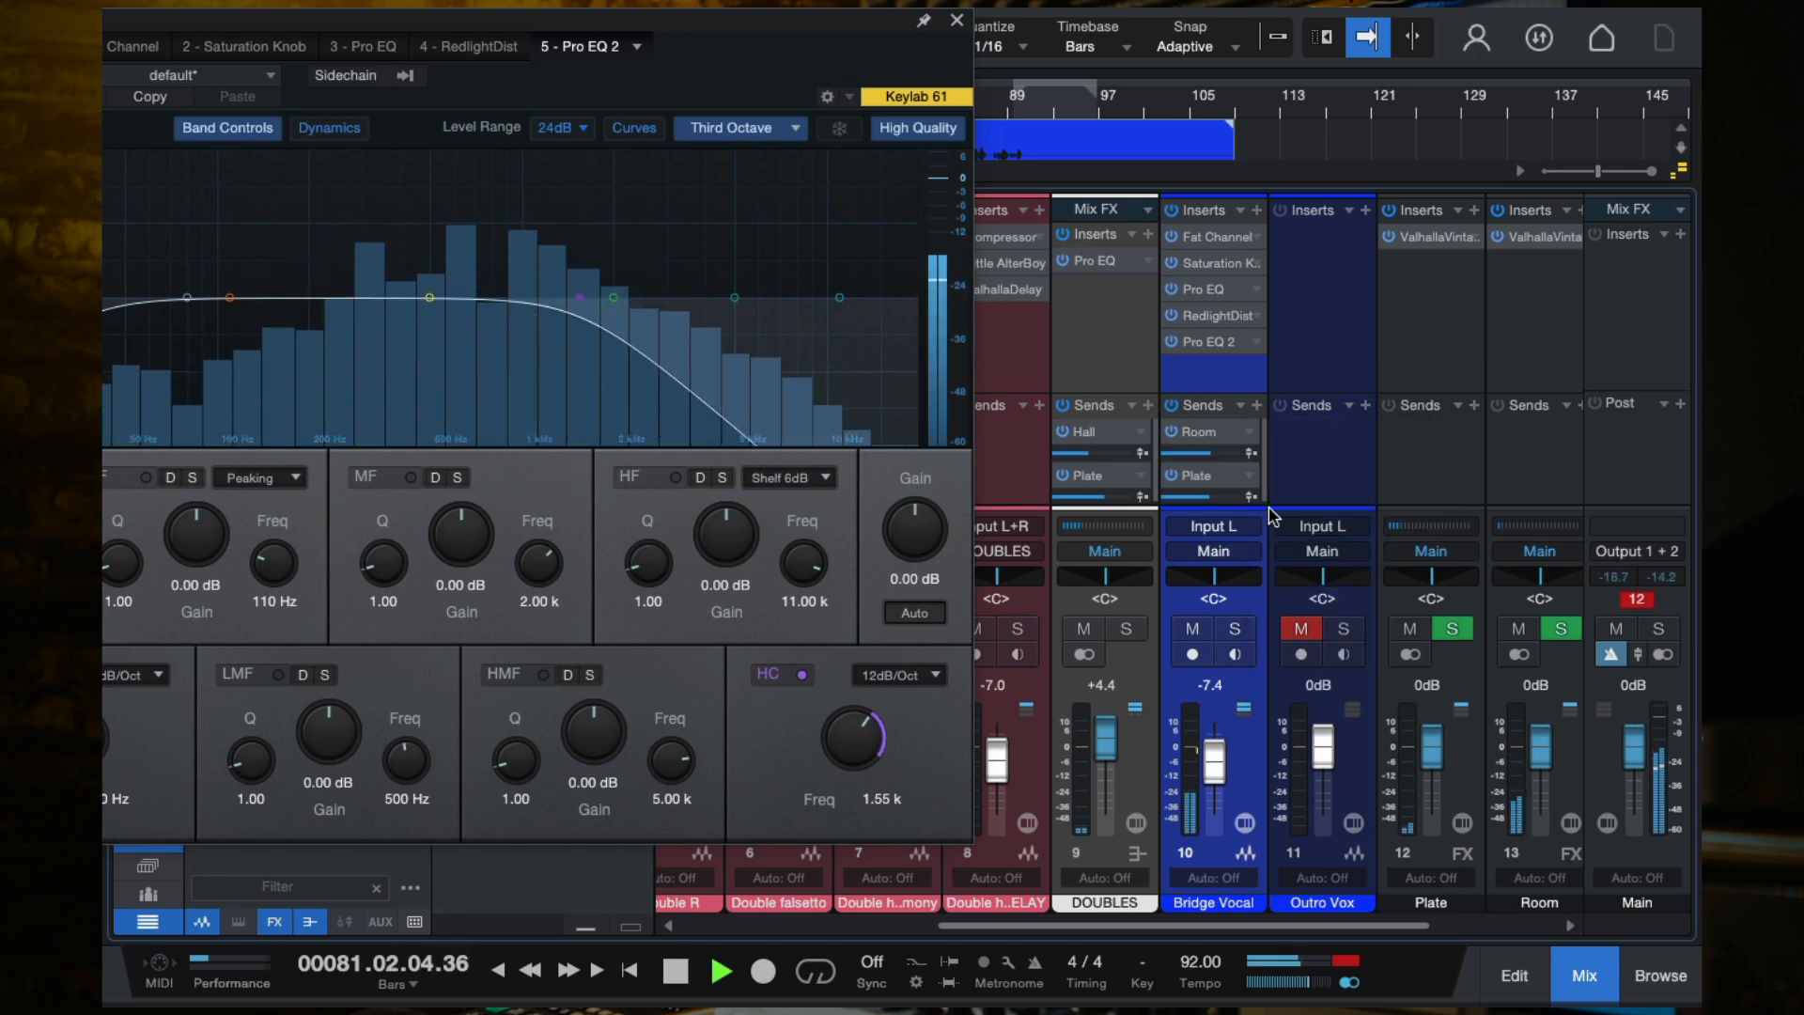
{"action": "mouse_move", "coordinate": [1211, 500]}
{"action": "left_mouse_down"}
{"action": "mouse_move", "coordinate": [1272, 498]}
{"action": "mouse_move", "coordinate": [1222, 501]}
{"action": "left_mouse_up"}
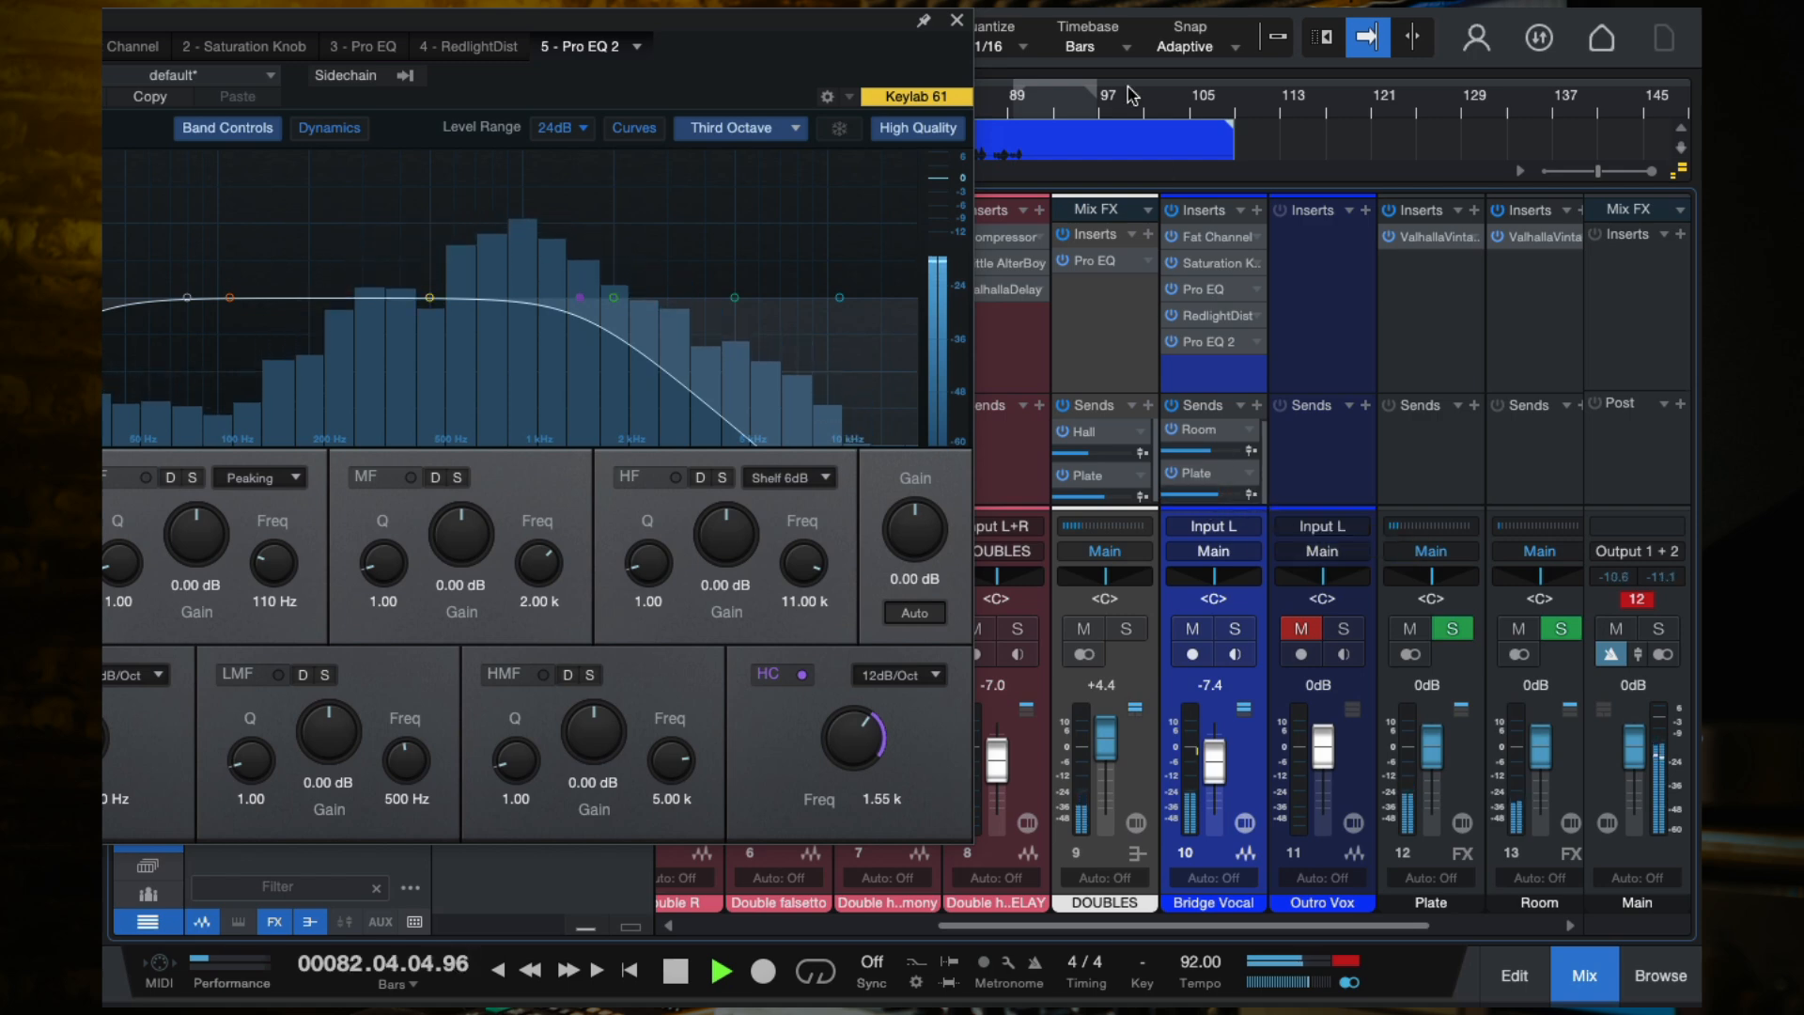
Step: Replay part of the bridge to hear Bridge Vocal with its new sends, stop playback, and close the second Pro EQ
{"action": "scroll", "coordinate": [1140, 114], "scroll_direction": "left", "scroll_amount": 1}
{"action": "left_click", "coordinate": [1011, 106]}
{"action": "scroll", "coordinate": [1033, 130], "scroll_direction": "left", "scroll_amount": 1}
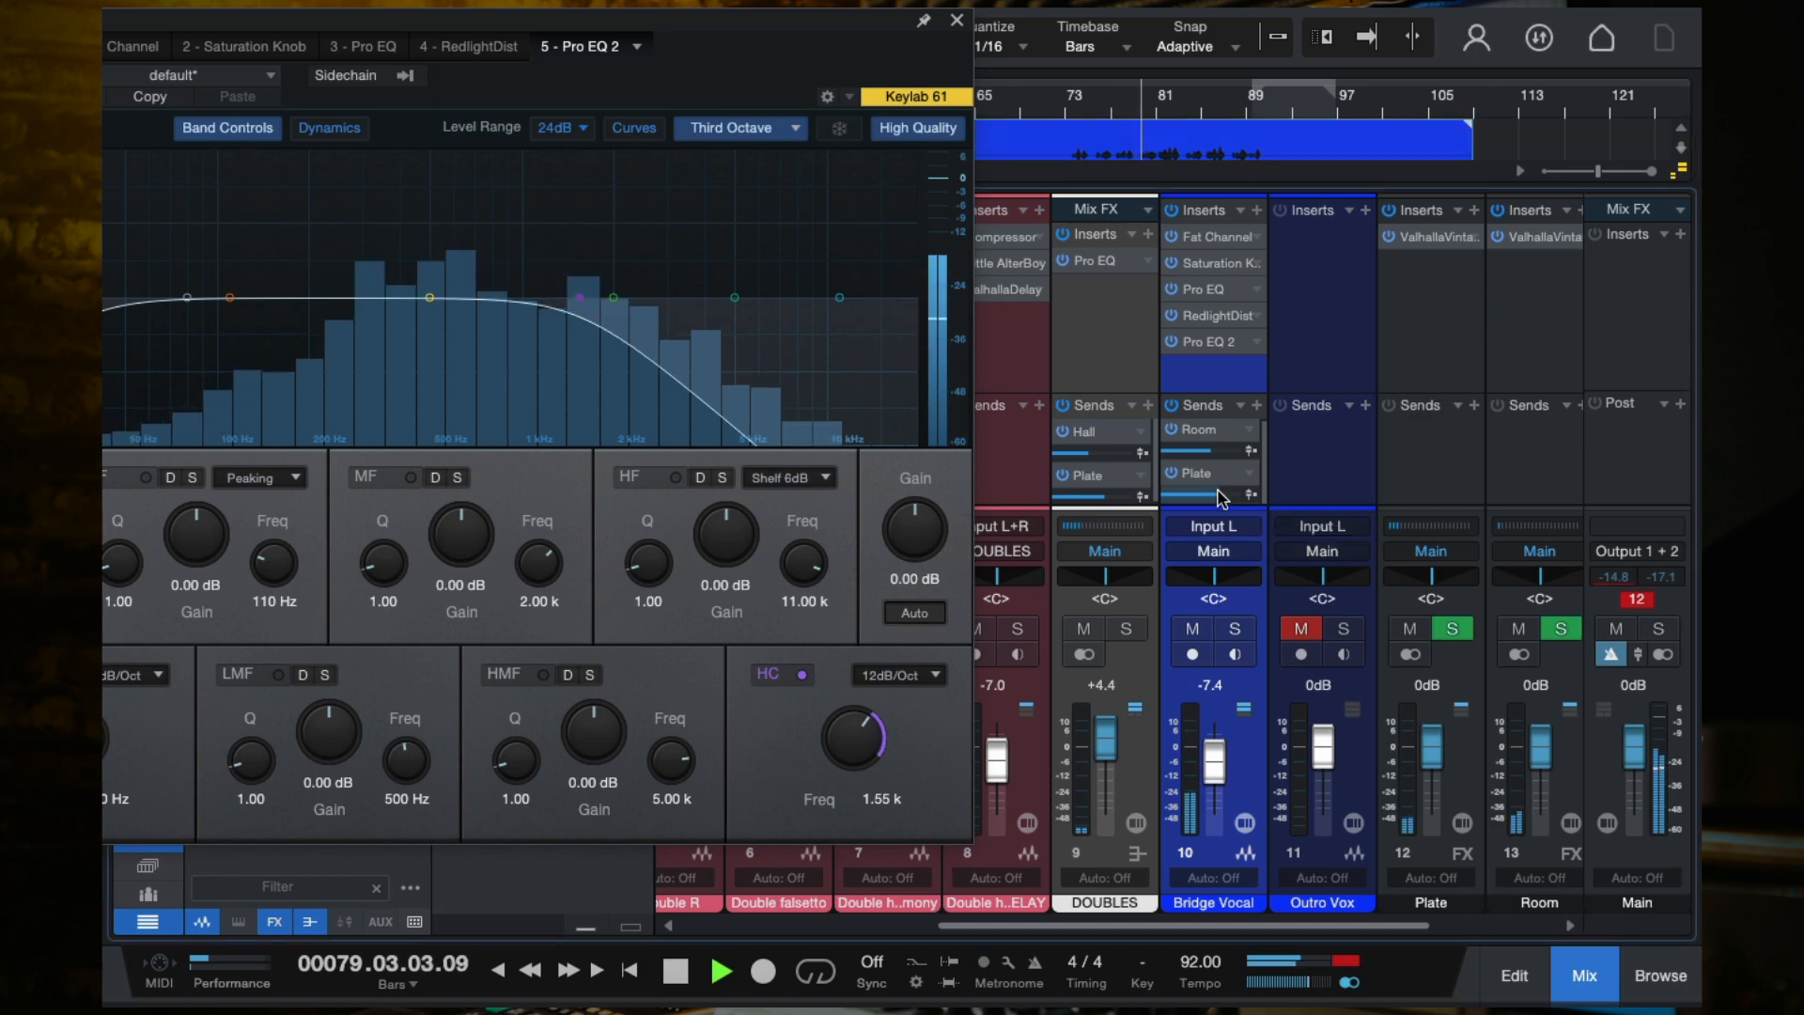
{"action": "left_click_drag", "start_coordinate": [799, 33], "coordinate": [1143, 18]}
{"action": "key", "text": "space"}
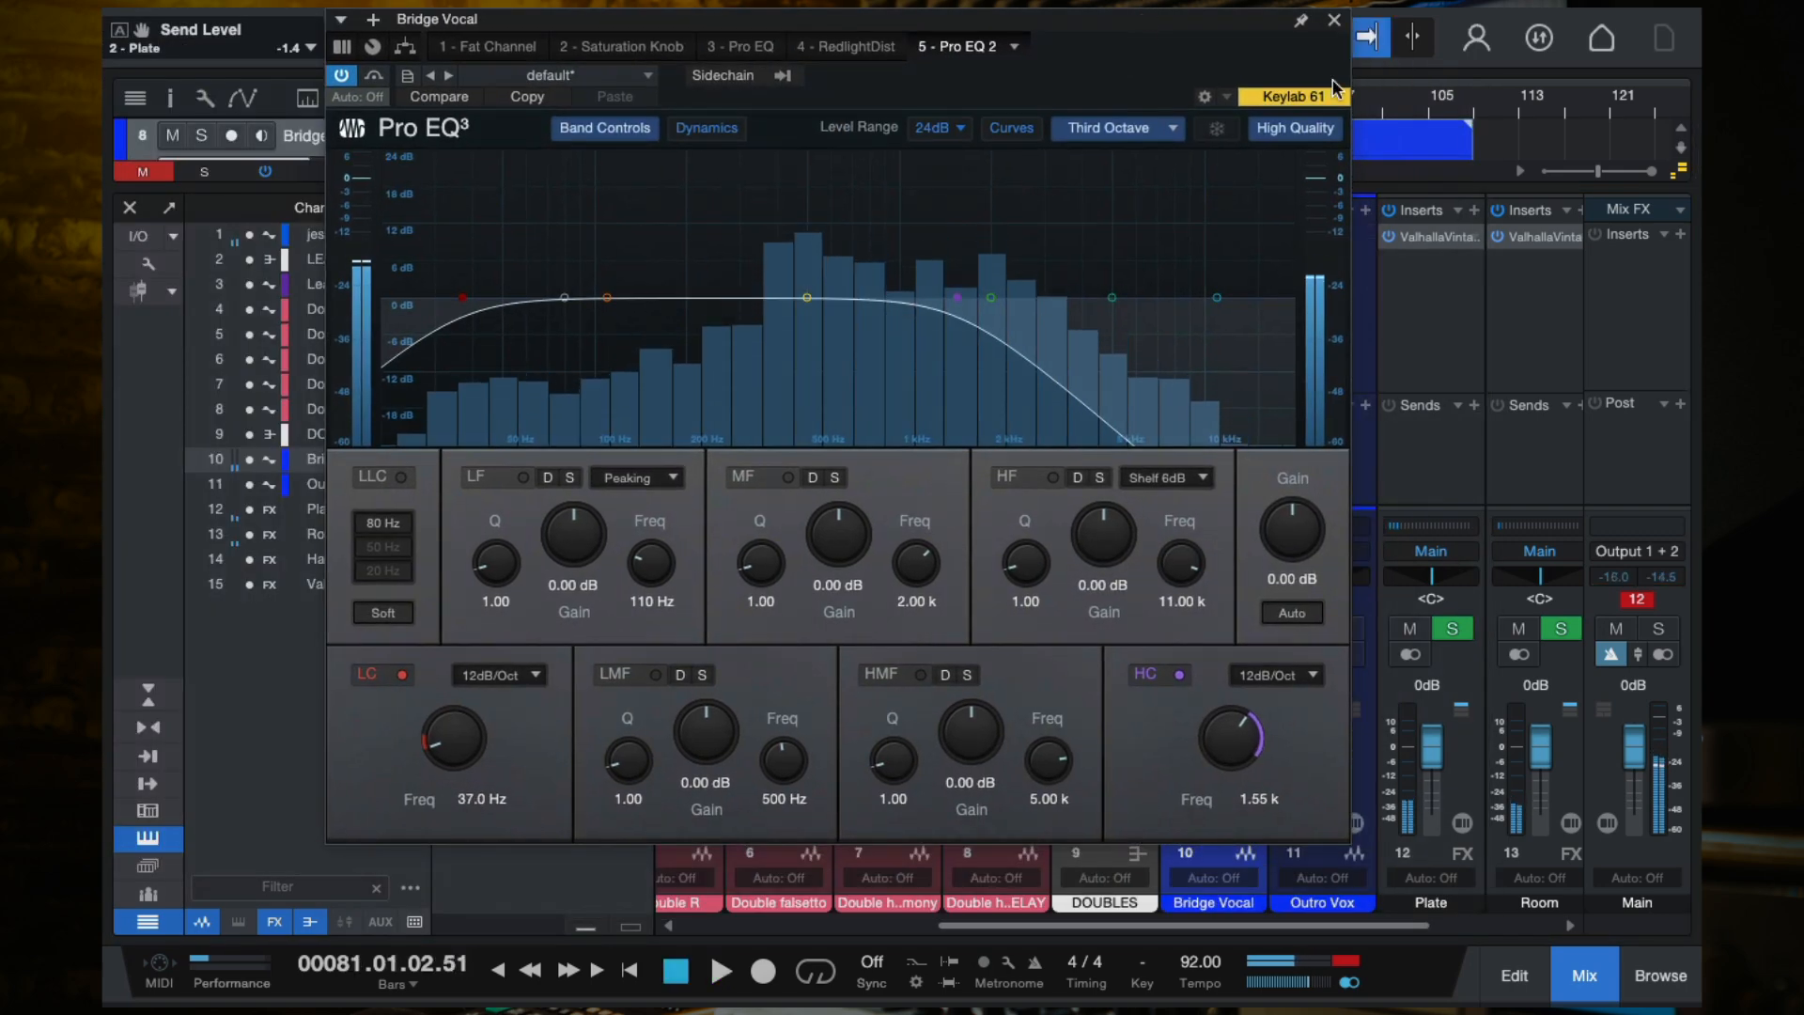
{"action": "left_click", "coordinate": [1334, 20]}
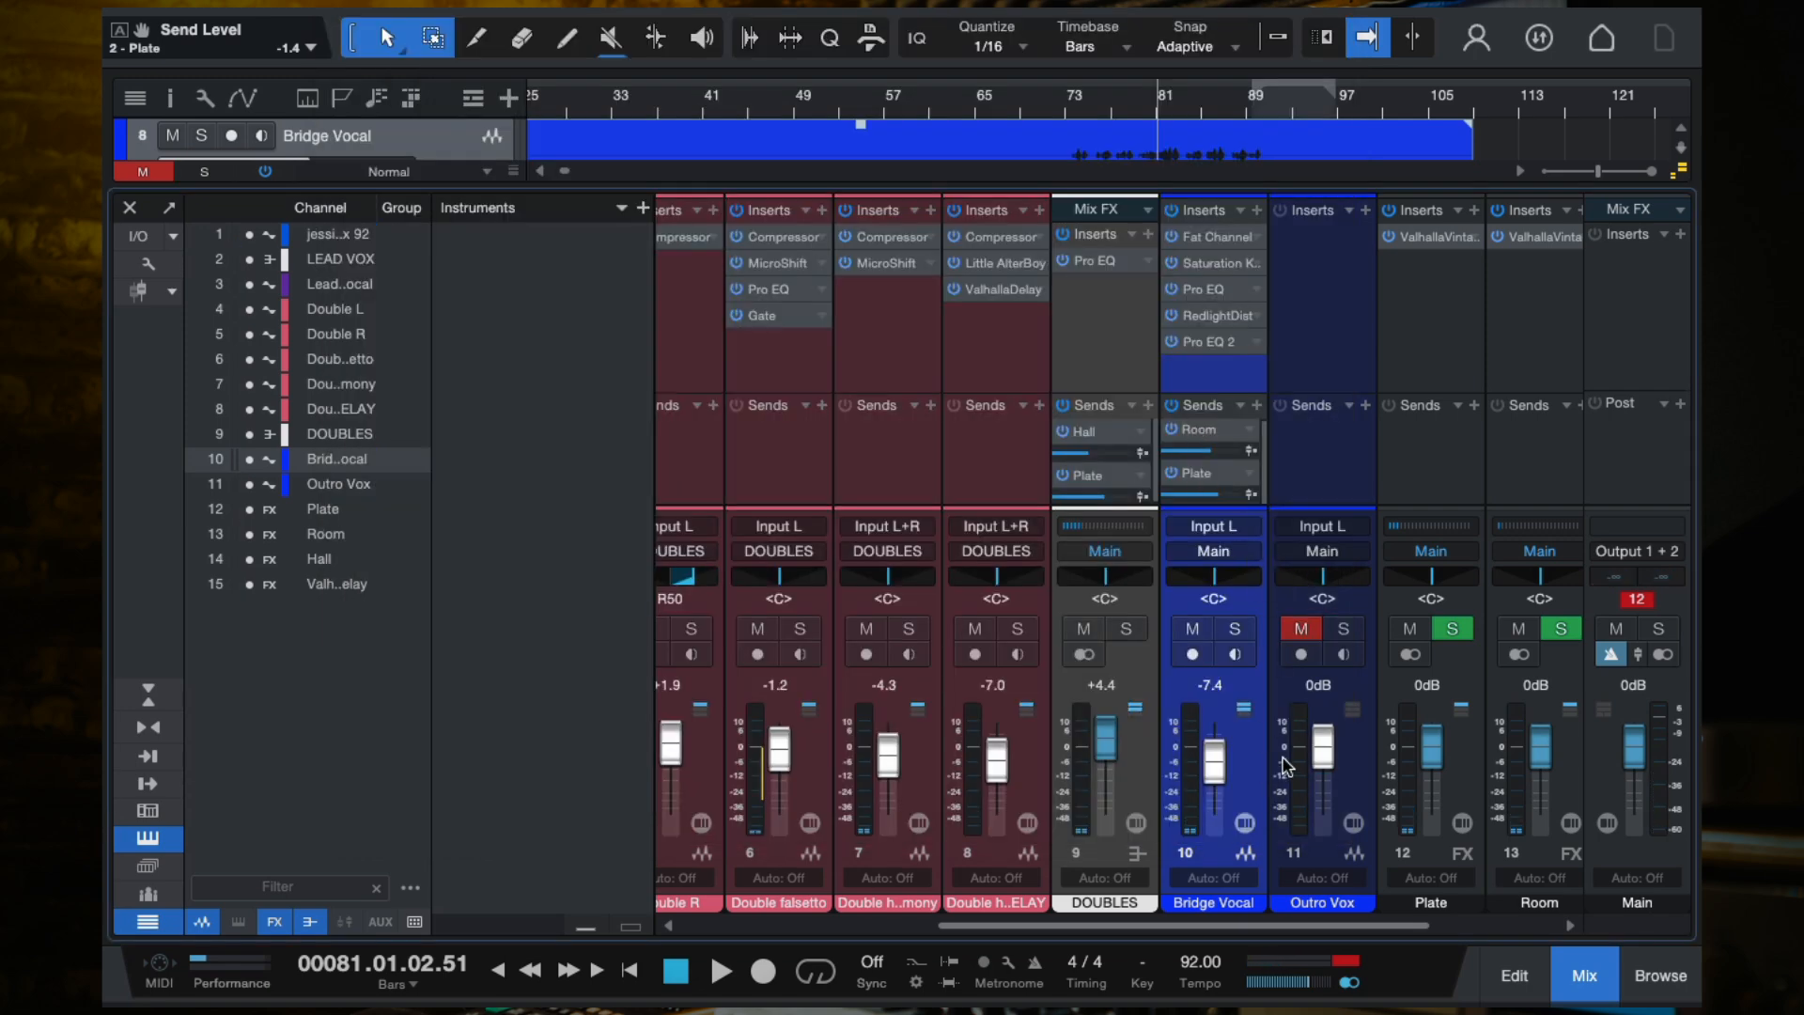
Step: Lower the second Pro EQ's high cut to 430 Hz and show its HC-Frequency automation lane on the Bridge Vocal track in the arrangement
{"action": "left_click", "coordinate": [1210, 350]}
{"action": "left_click_drag", "start_coordinate": [956, 301], "coordinate": [797, 316]}
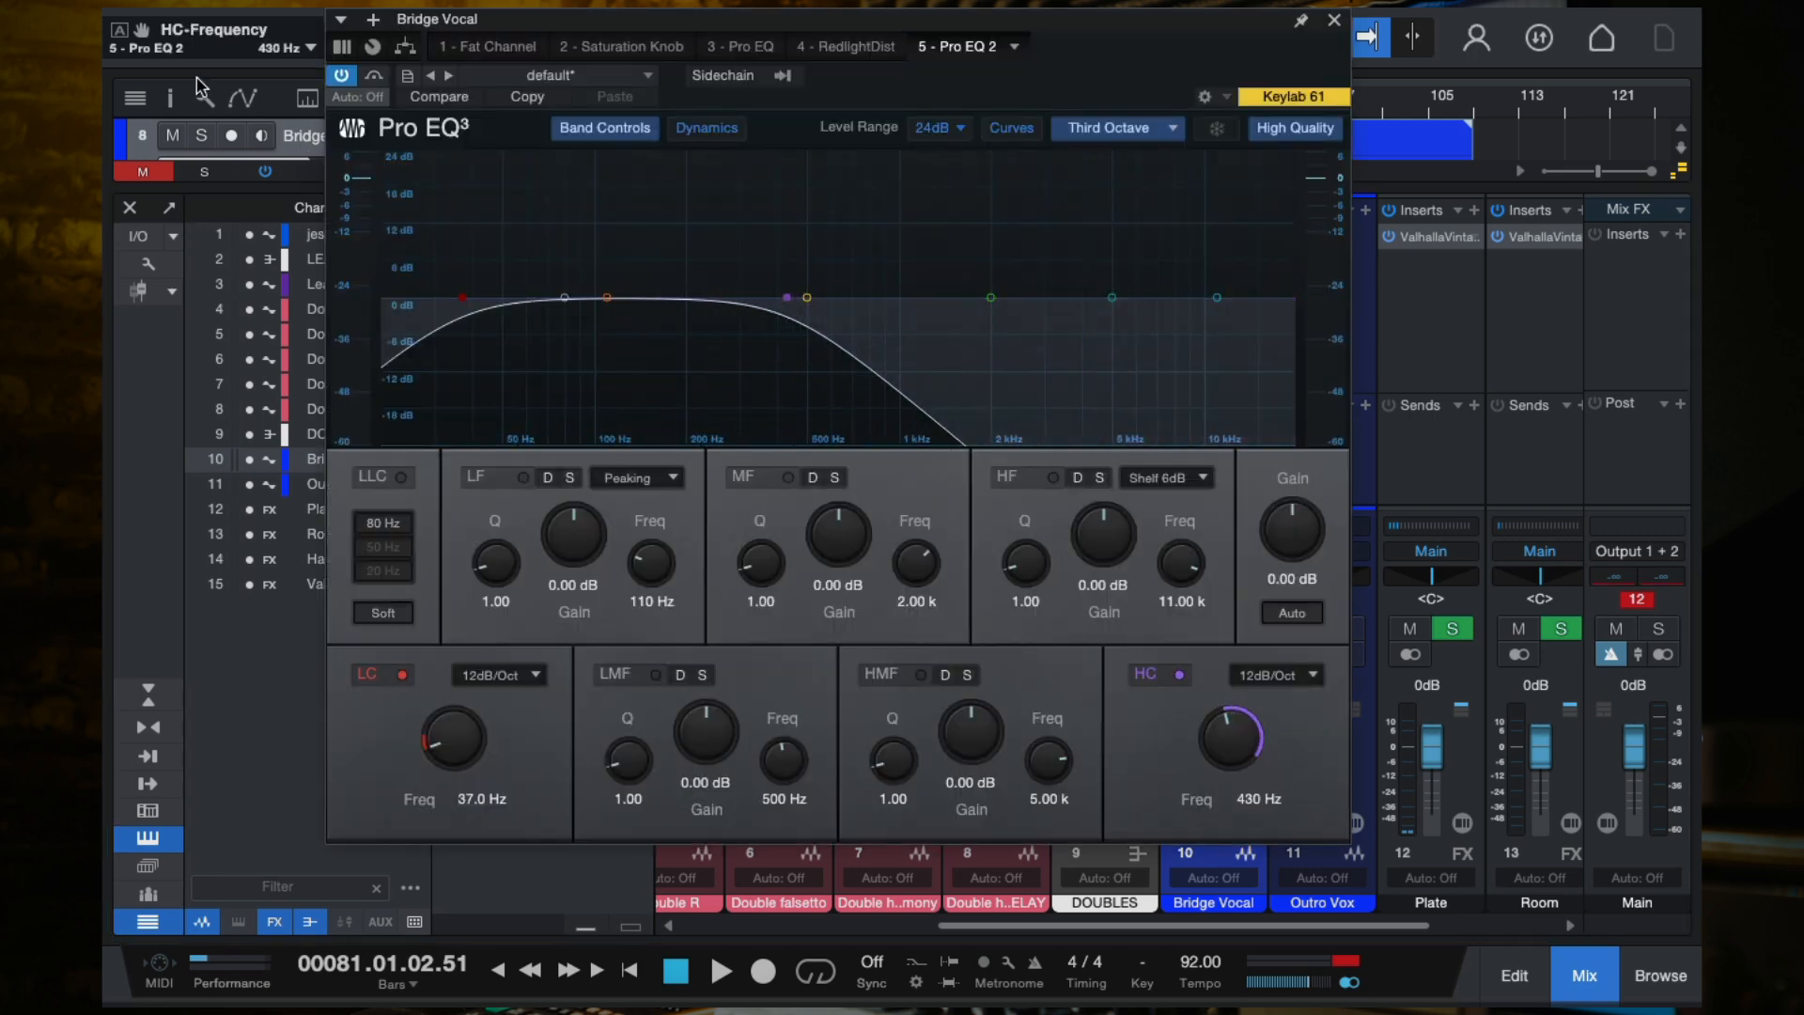
{"action": "left_click", "coordinate": [117, 33]}
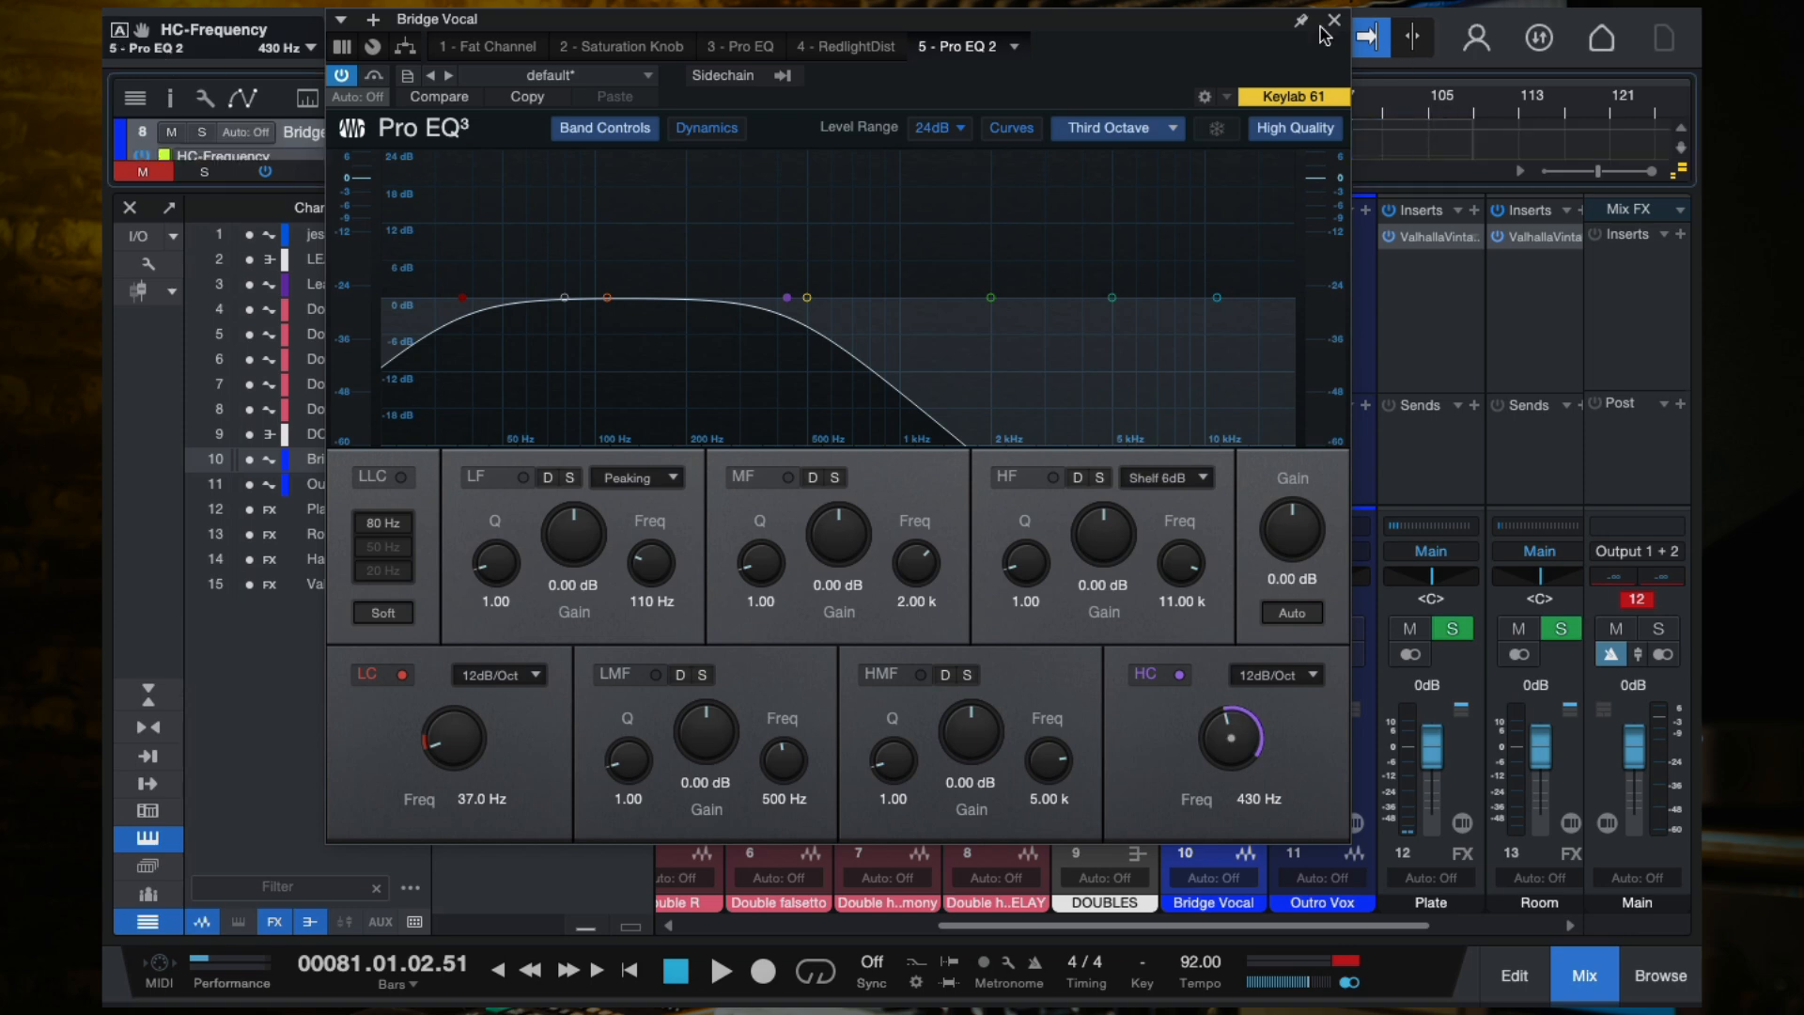
{"action": "left_click", "coordinate": [1332, 22]}
{"action": "left_click", "coordinate": [130, 209]}
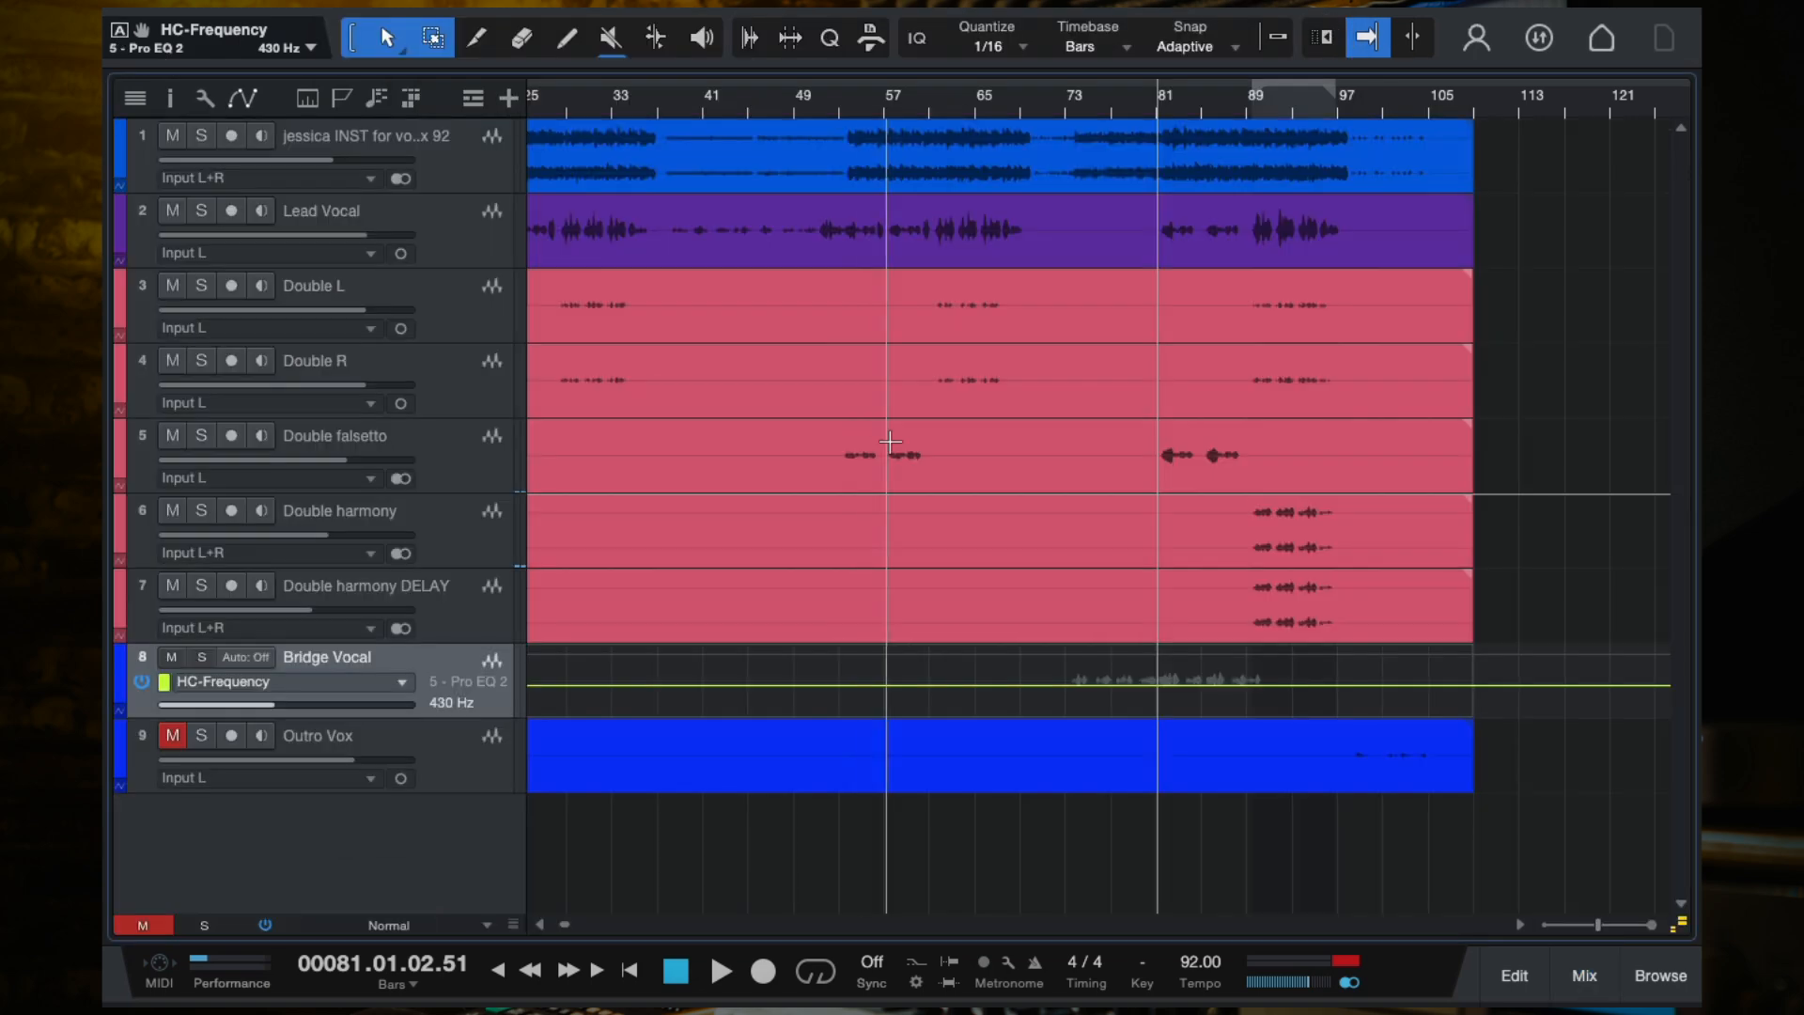
Step: Automate Bridge Vocal's HC-Frequency to rise from 430 Hz near bar 73 to 16.00 kHz near bar 90, and play the bridge
{"action": "left_click", "coordinate": [248, 658]}
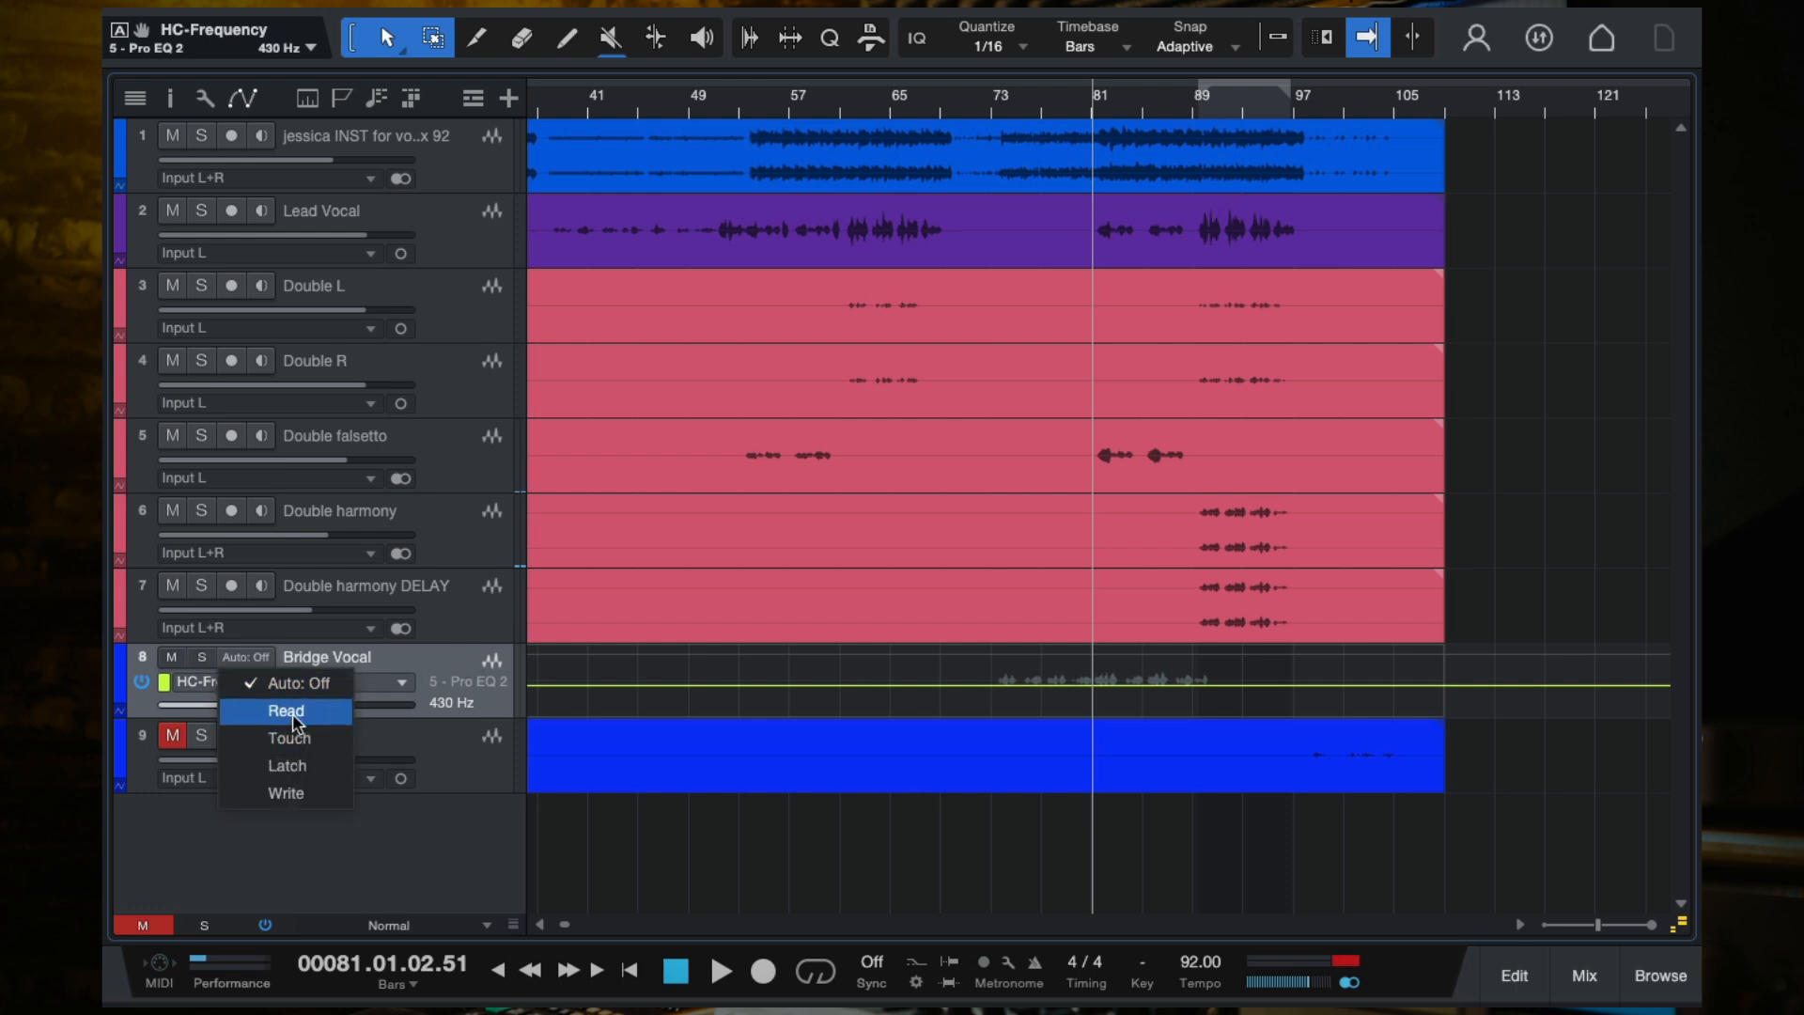
{"action": "left_click", "coordinate": [456, 669]}
{"action": "scroll", "coordinate": [1064, 674], "scroll_direction": "up", "scroll_amount": 5}
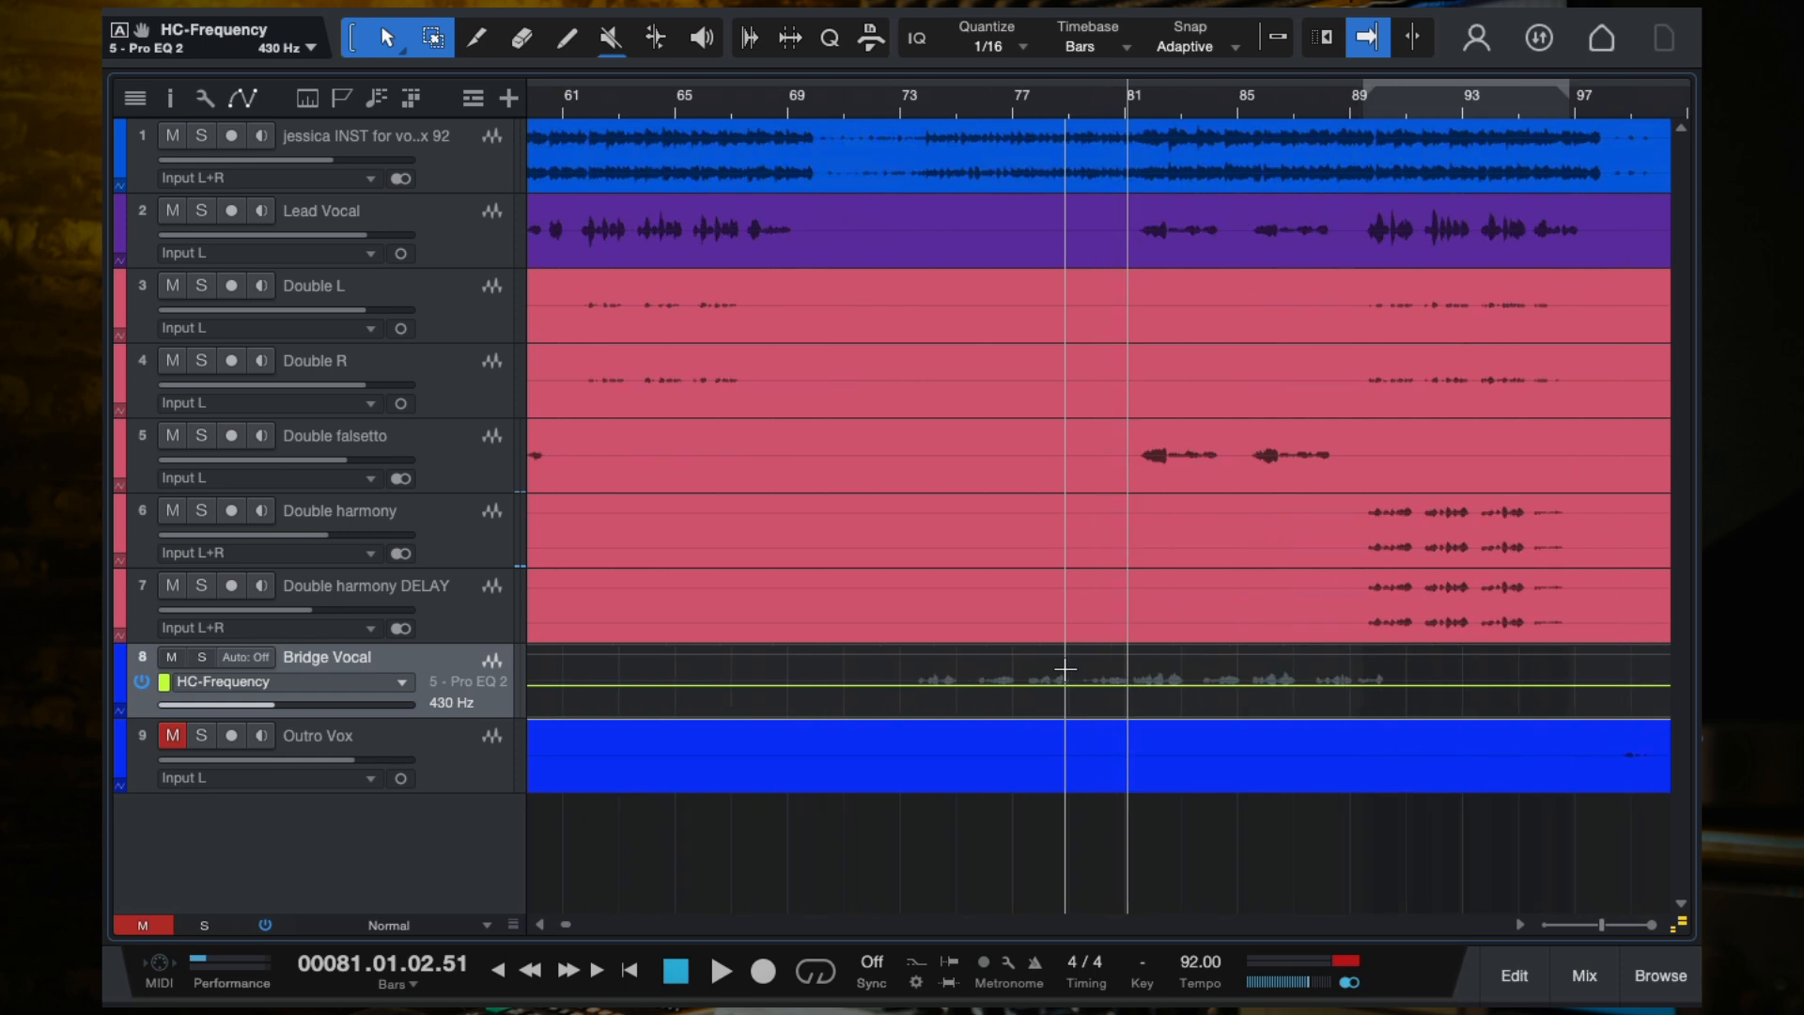
{"action": "scroll", "coordinate": [1063, 674], "scroll_direction": "right", "scroll_amount": 1}
{"action": "left_click", "coordinate": [872, 110]}
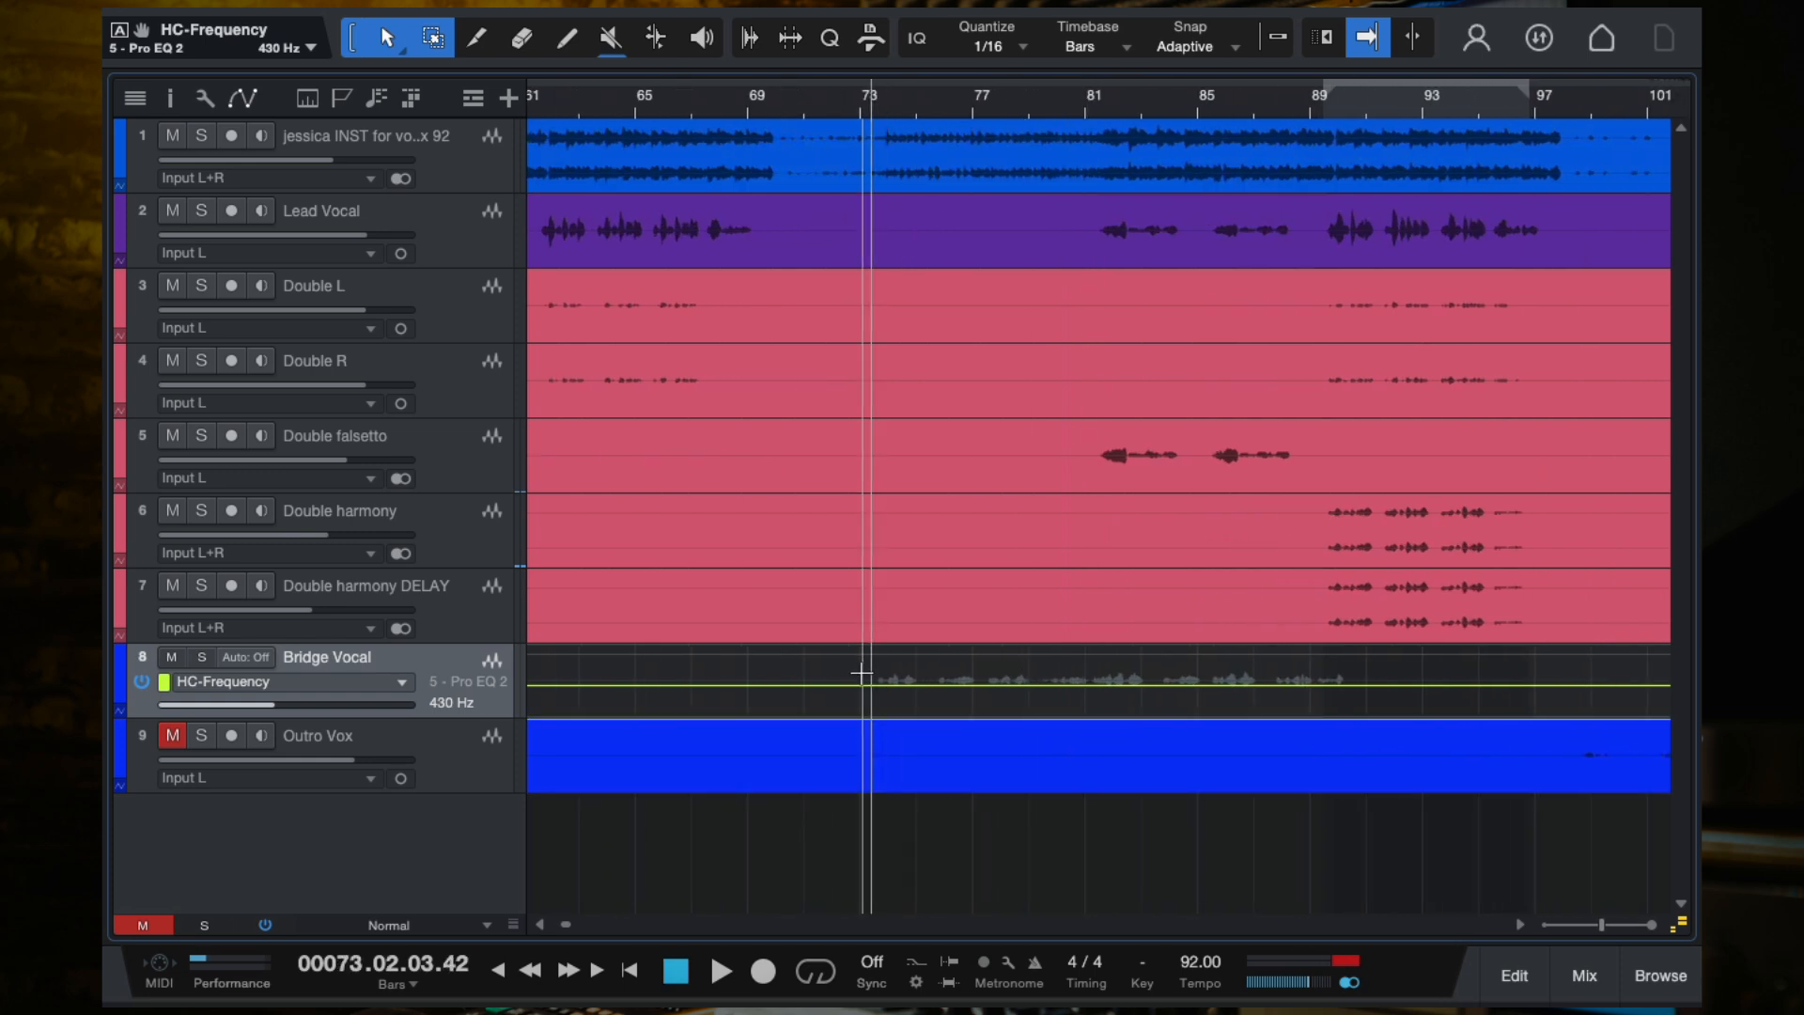
{"action": "left_click", "coordinate": [866, 685]}
{"action": "left_click_drag", "start_coordinate": [1351, 696], "coordinate": [1342, 661]}
{"action": "key", "text": "space"}
{"action": "scroll", "coordinate": [1303, 668], "scroll_direction": "up", "scroll_amount": 3}
{"action": "scroll", "coordinate": [1303, 669], "scroll_direction": "down", "scroll_amount": 4}
Step: In Bridge Vocal's second Pro EQ, set the LF band to -5.36 dB at 356 Hz and the low cut to 104 Hz, and close it
{"action": "left_click", "coordinate": [1588, 977]}
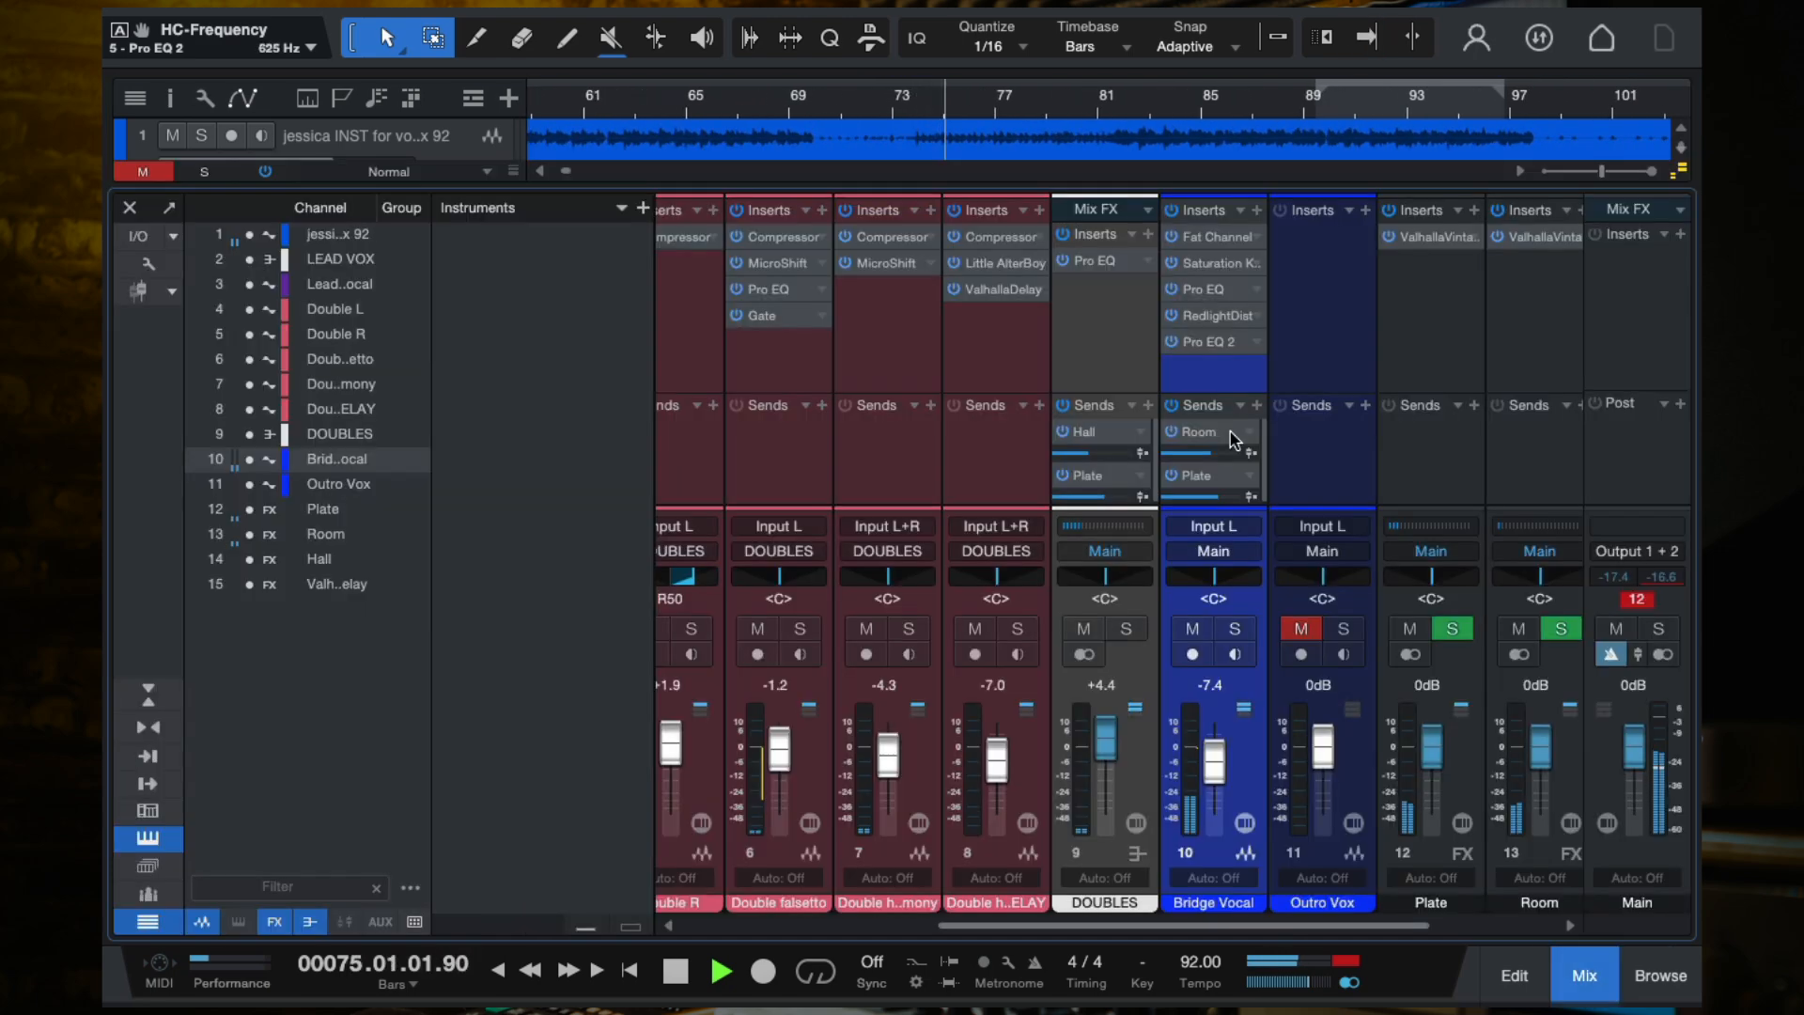
{"action": "left_click", "coordinate": [1209, 343]}
{"action": "left_click_drag", "start_coordinate": [608, 298], "coordinate": [763, 336]}
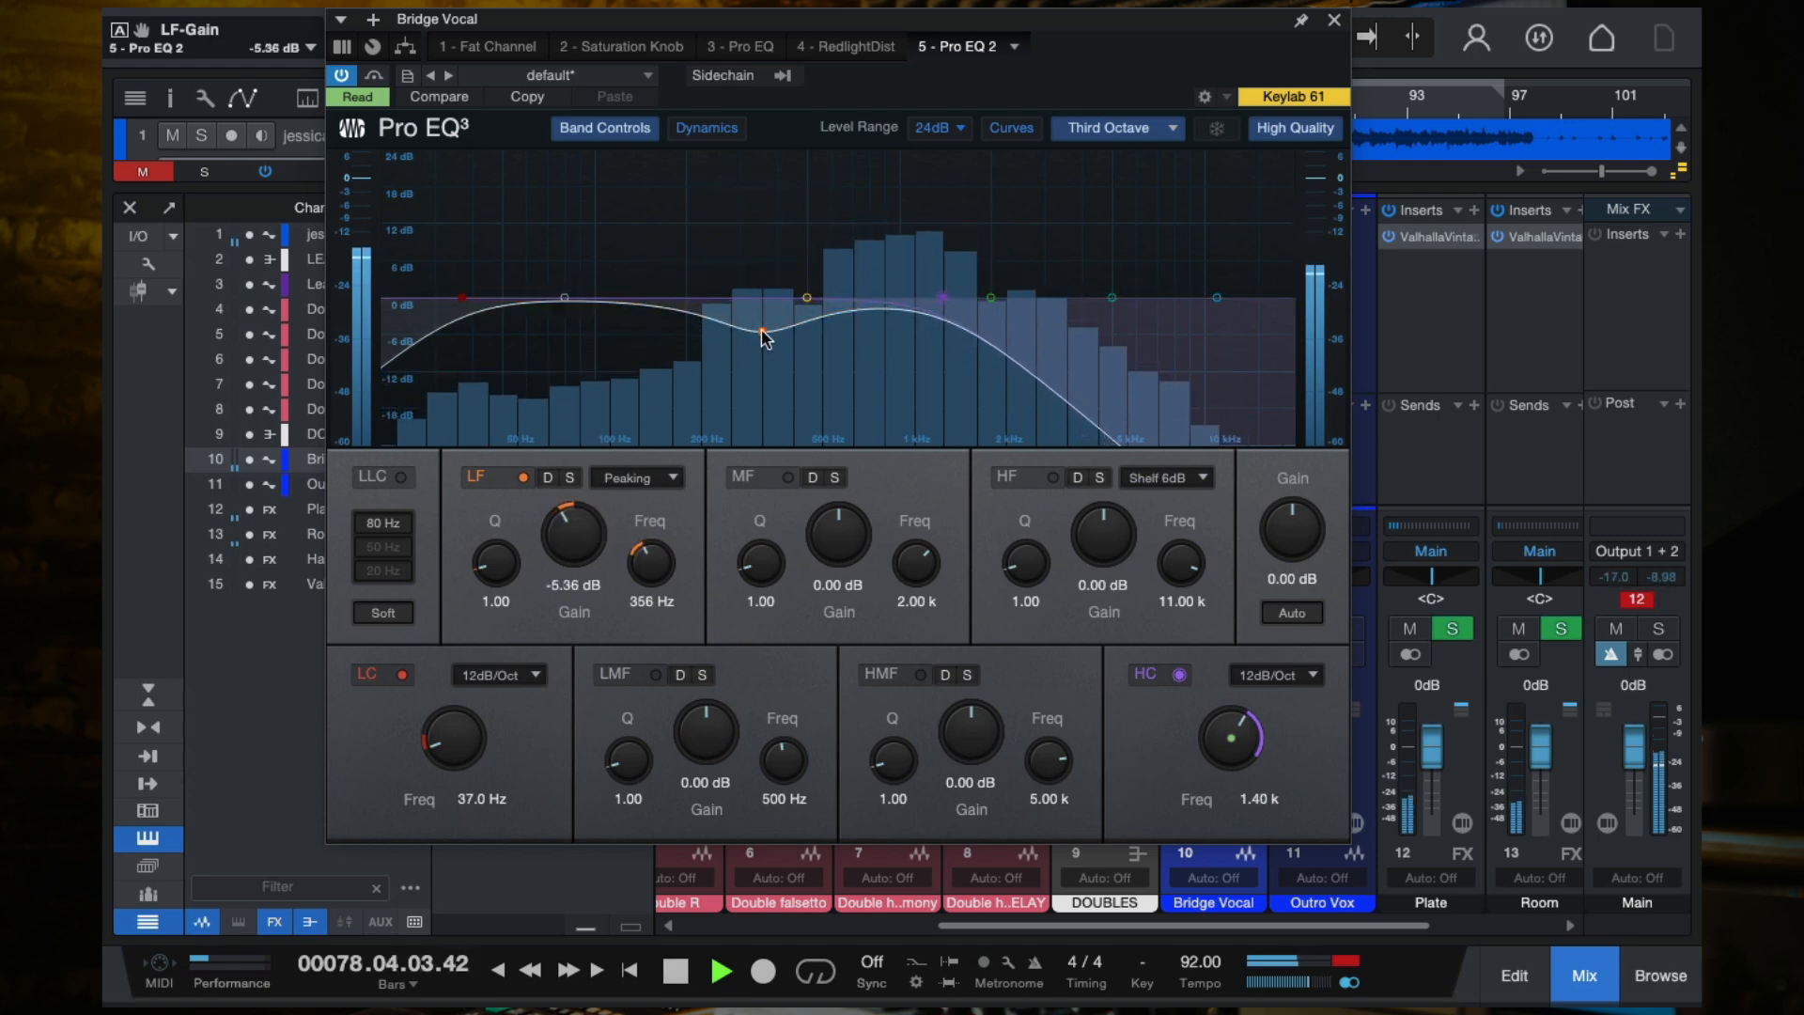
{"action": "left_click_drag", "start_coordinate": [462, 299], "coordinate": [600, 303]}
{"action": "double_click", "coordinate": [493, 300]}
{"action": "double_click", "coordinate": [493, 300]}
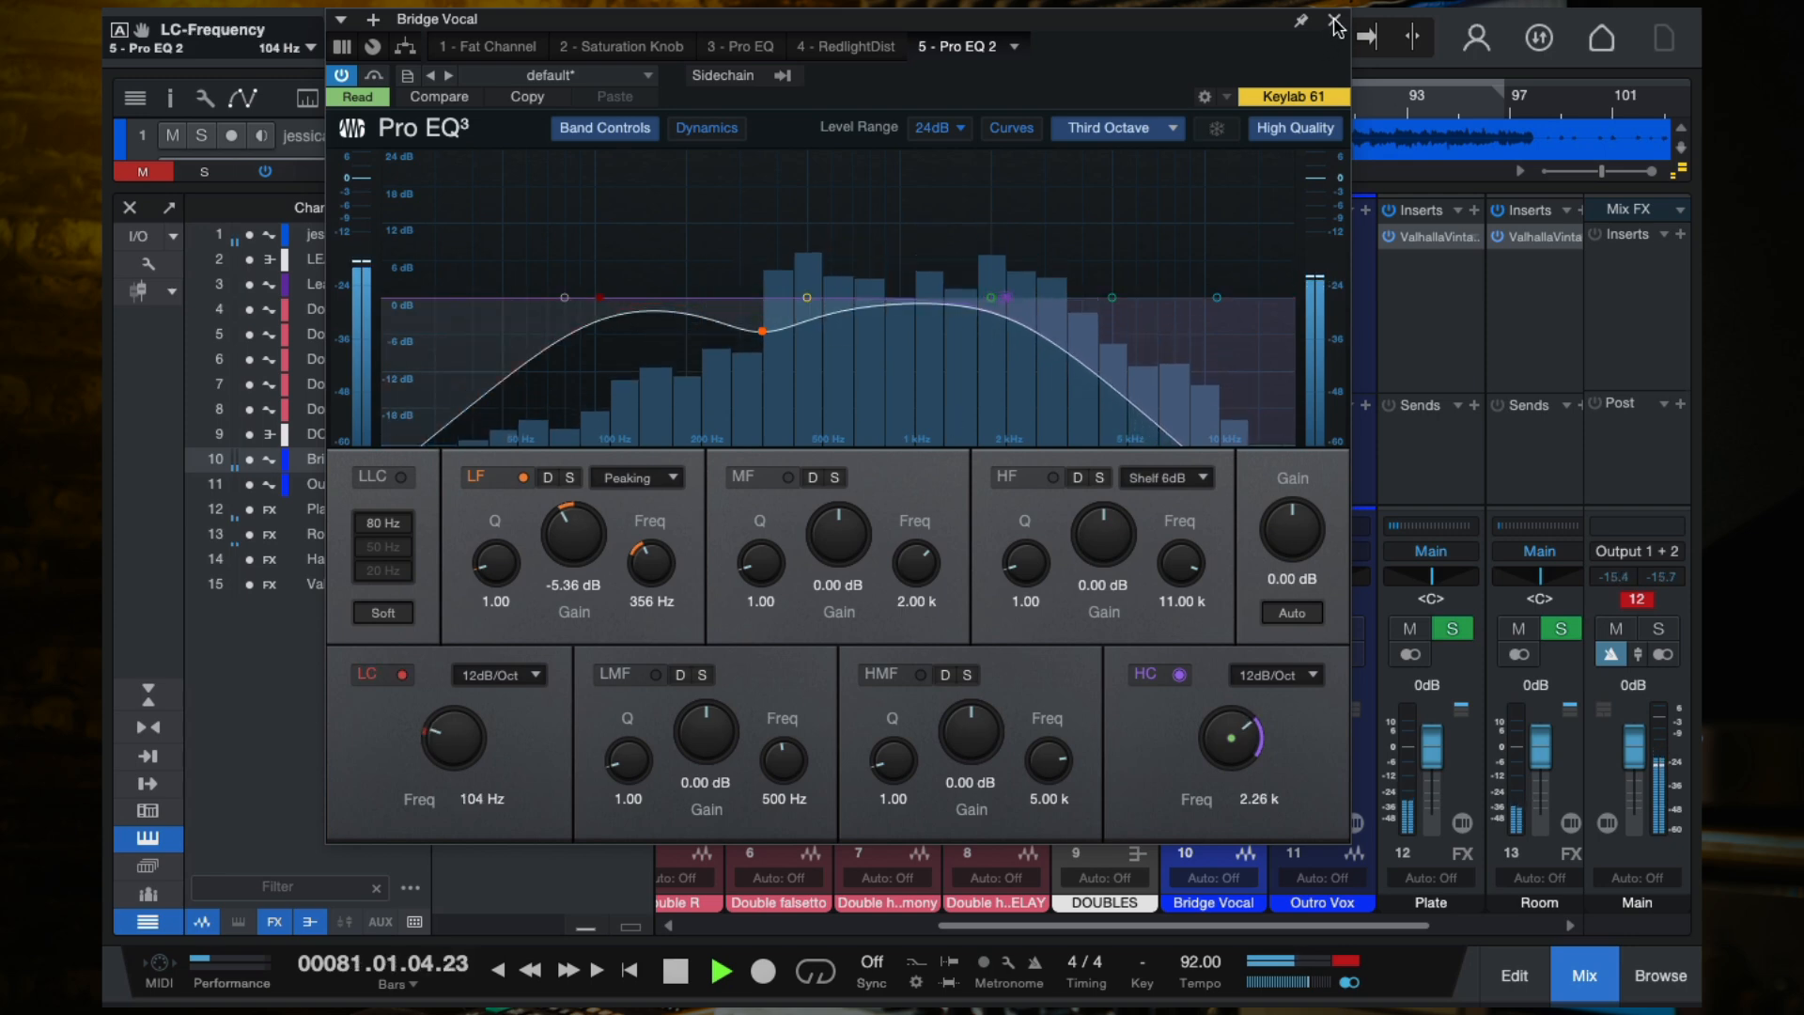
{"action": "left_click", "coordinate": [1335, 20]}
Step: Raise Bridge Vocal's Plate send to +5.3 dB, replay the bridge from about bar 73, and set the Room send to -7.6 dB
{"action": "left_click_drag", "start_coordinate": [1218, 457], "coordinate": [1248, 498]}
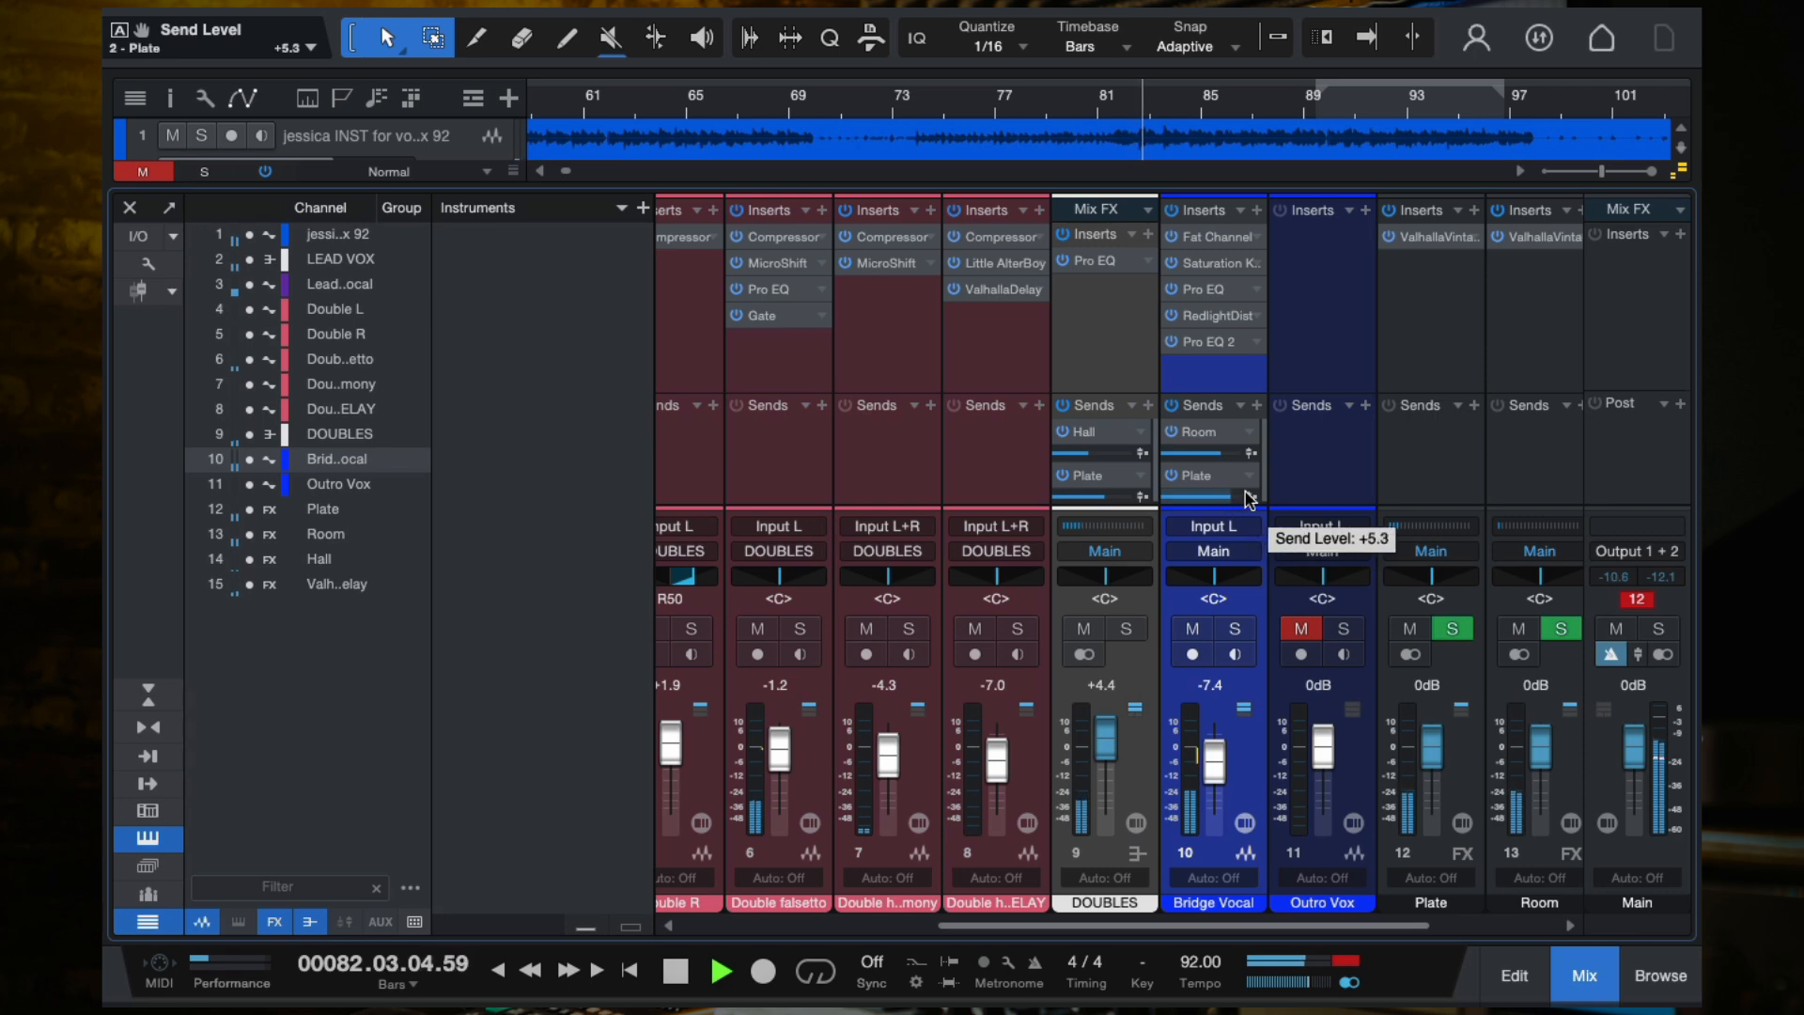
{"action": "left_click", "coordinate": [913, 96]}
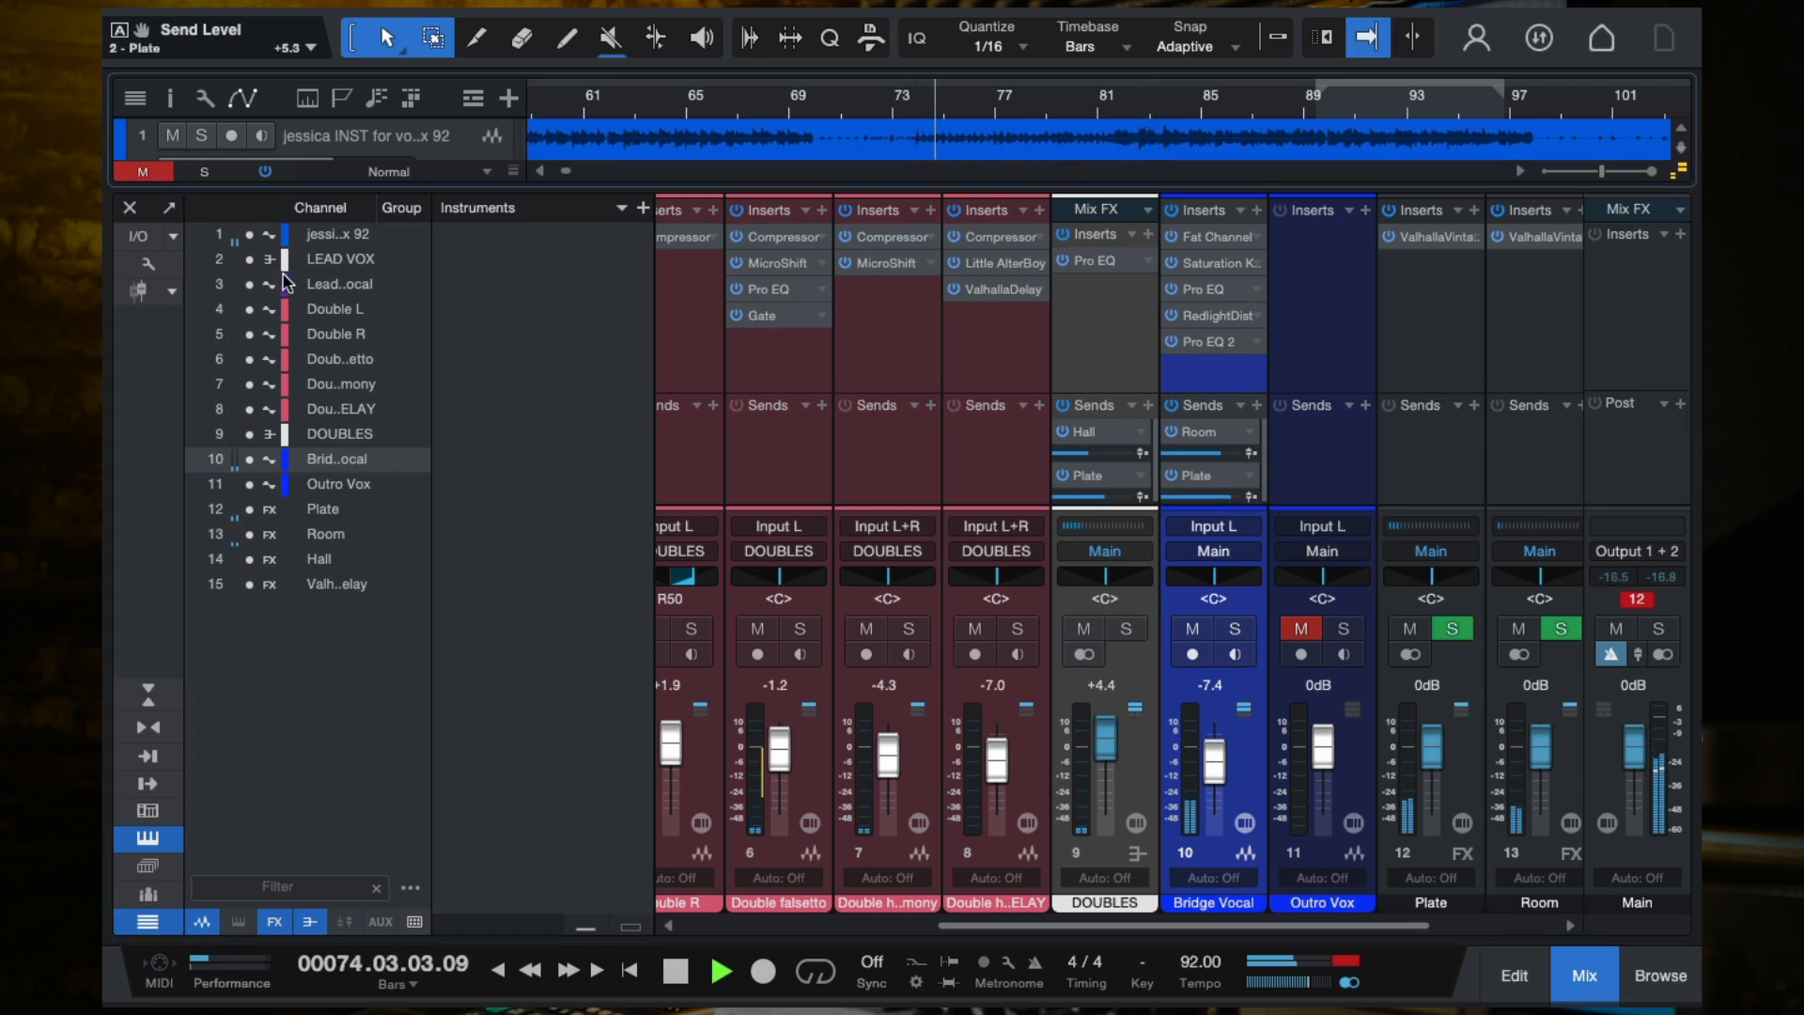
{"action": "left_click_drag", "start_coordinate": [1218, 450], "coordinate": [1210, 496]}
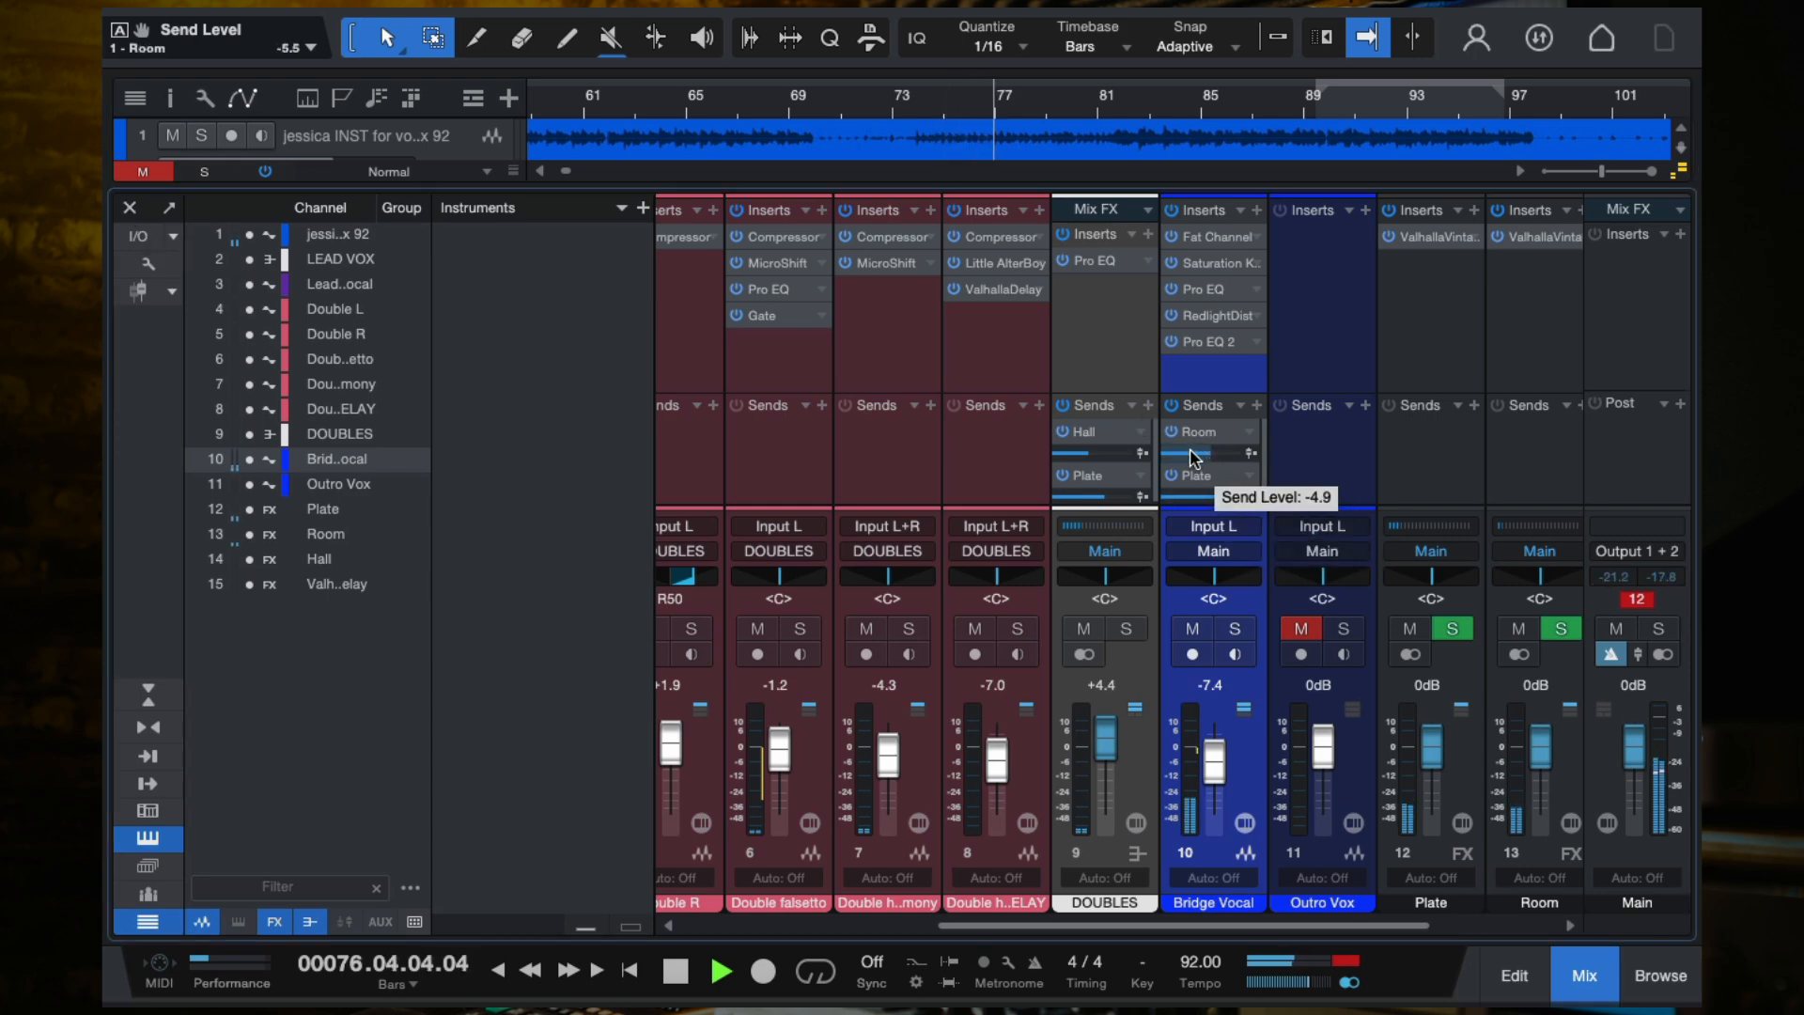
Step: Stop playback in the arrangement and lower Bridge Vocal's HC-Frequency automation point near bar 90 to about 4.74 kHz
{"action": "left_click", "coordinate": [130, 207]}
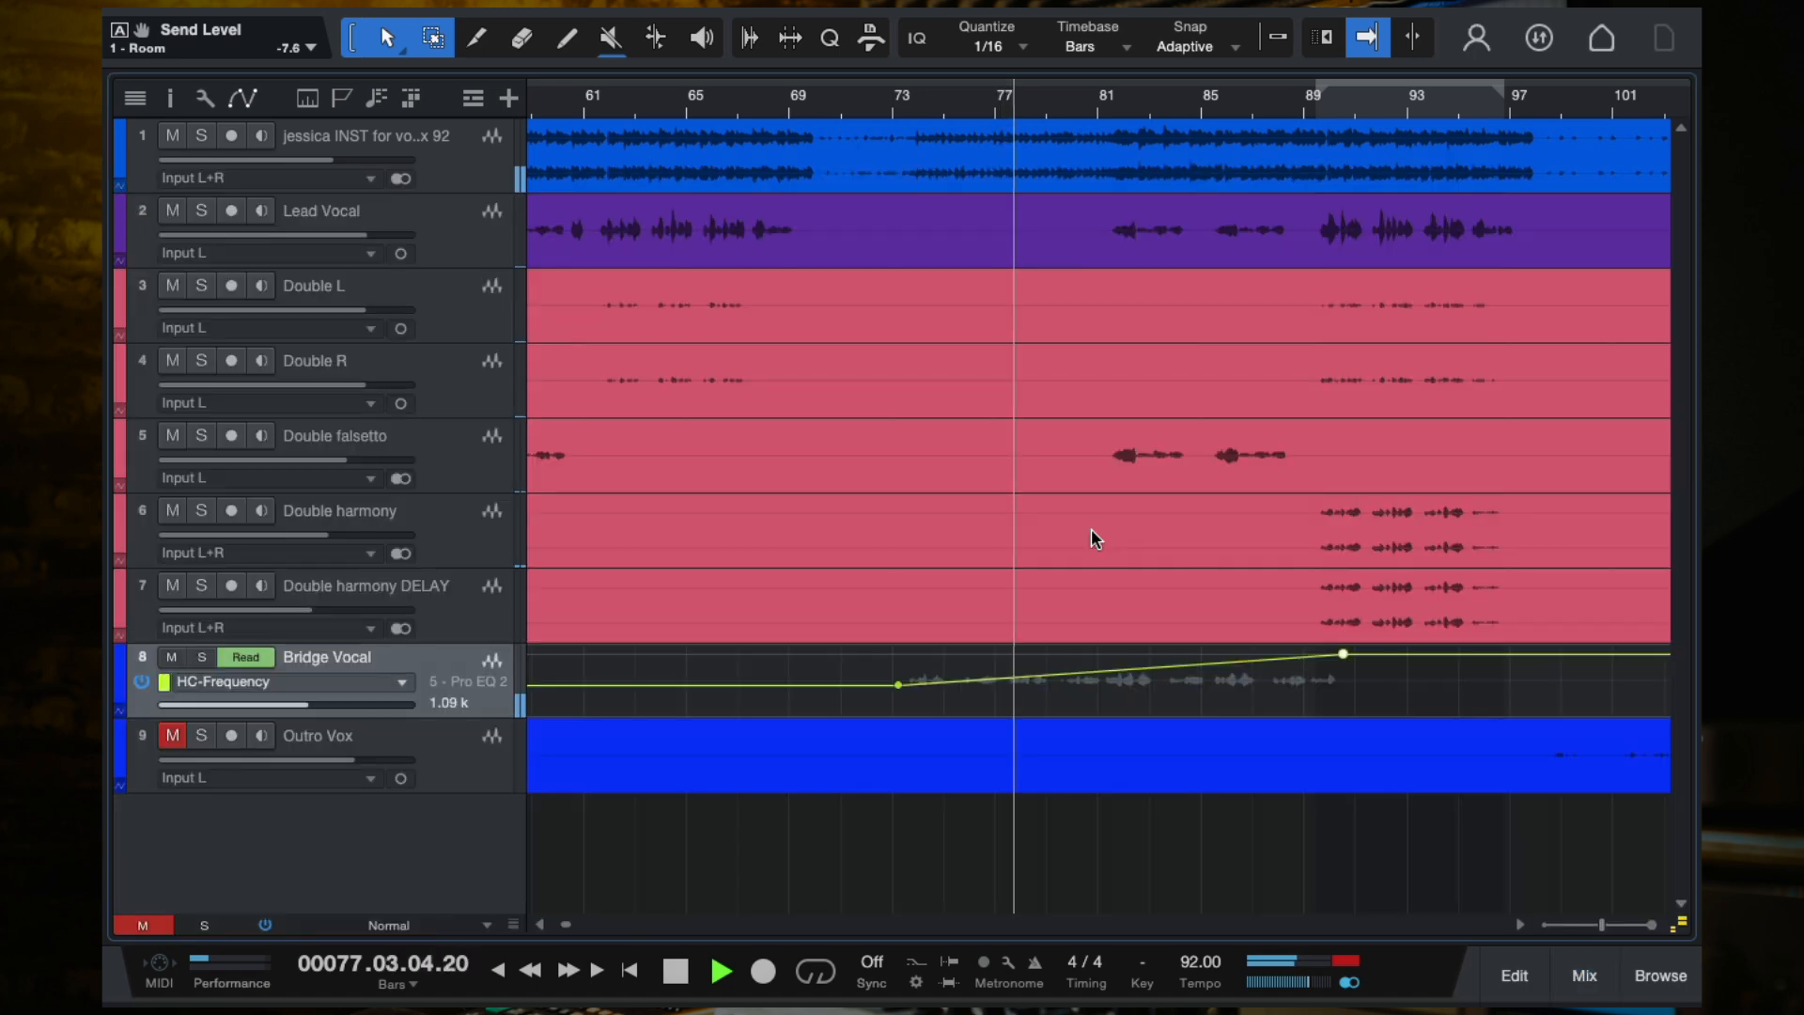
{"action": "key", "text": "space"}
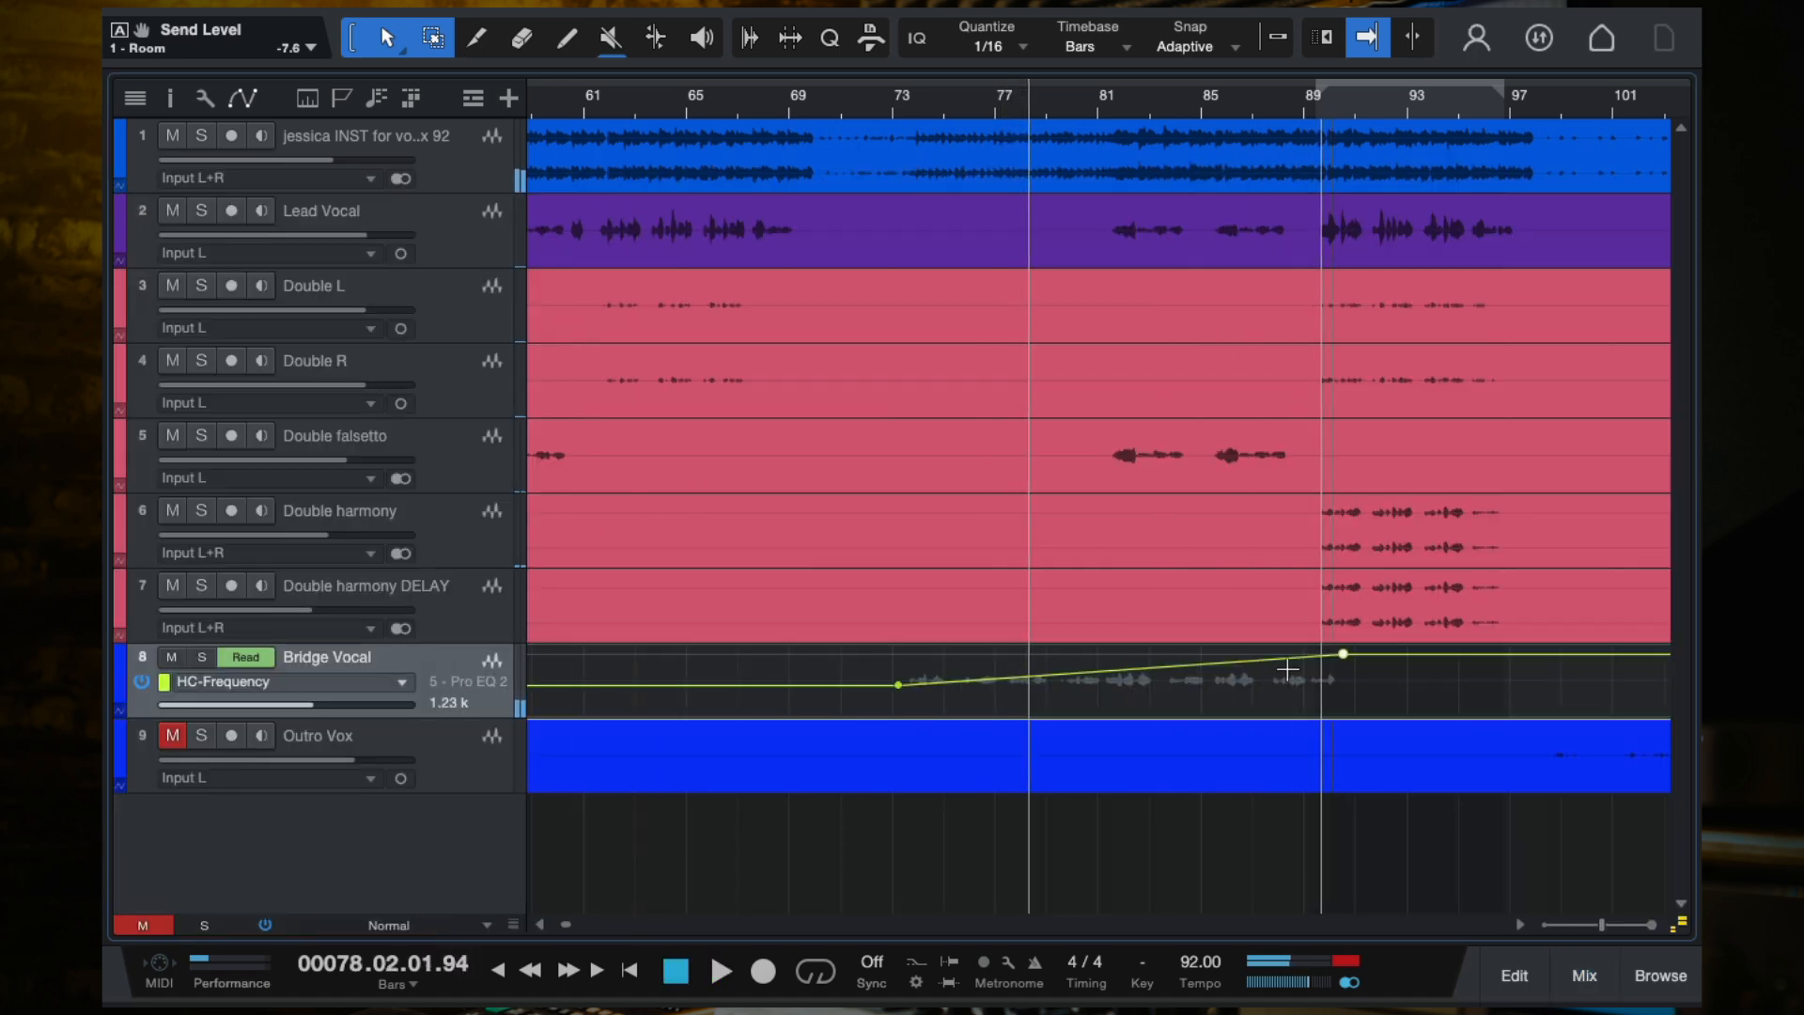
{"action": "scroll", "coordinate": [1302, 668], "scroll_direction": "up", "scroll_amount": 2}
{"action": "mouse_move", "coordinate": [1361, 655]}
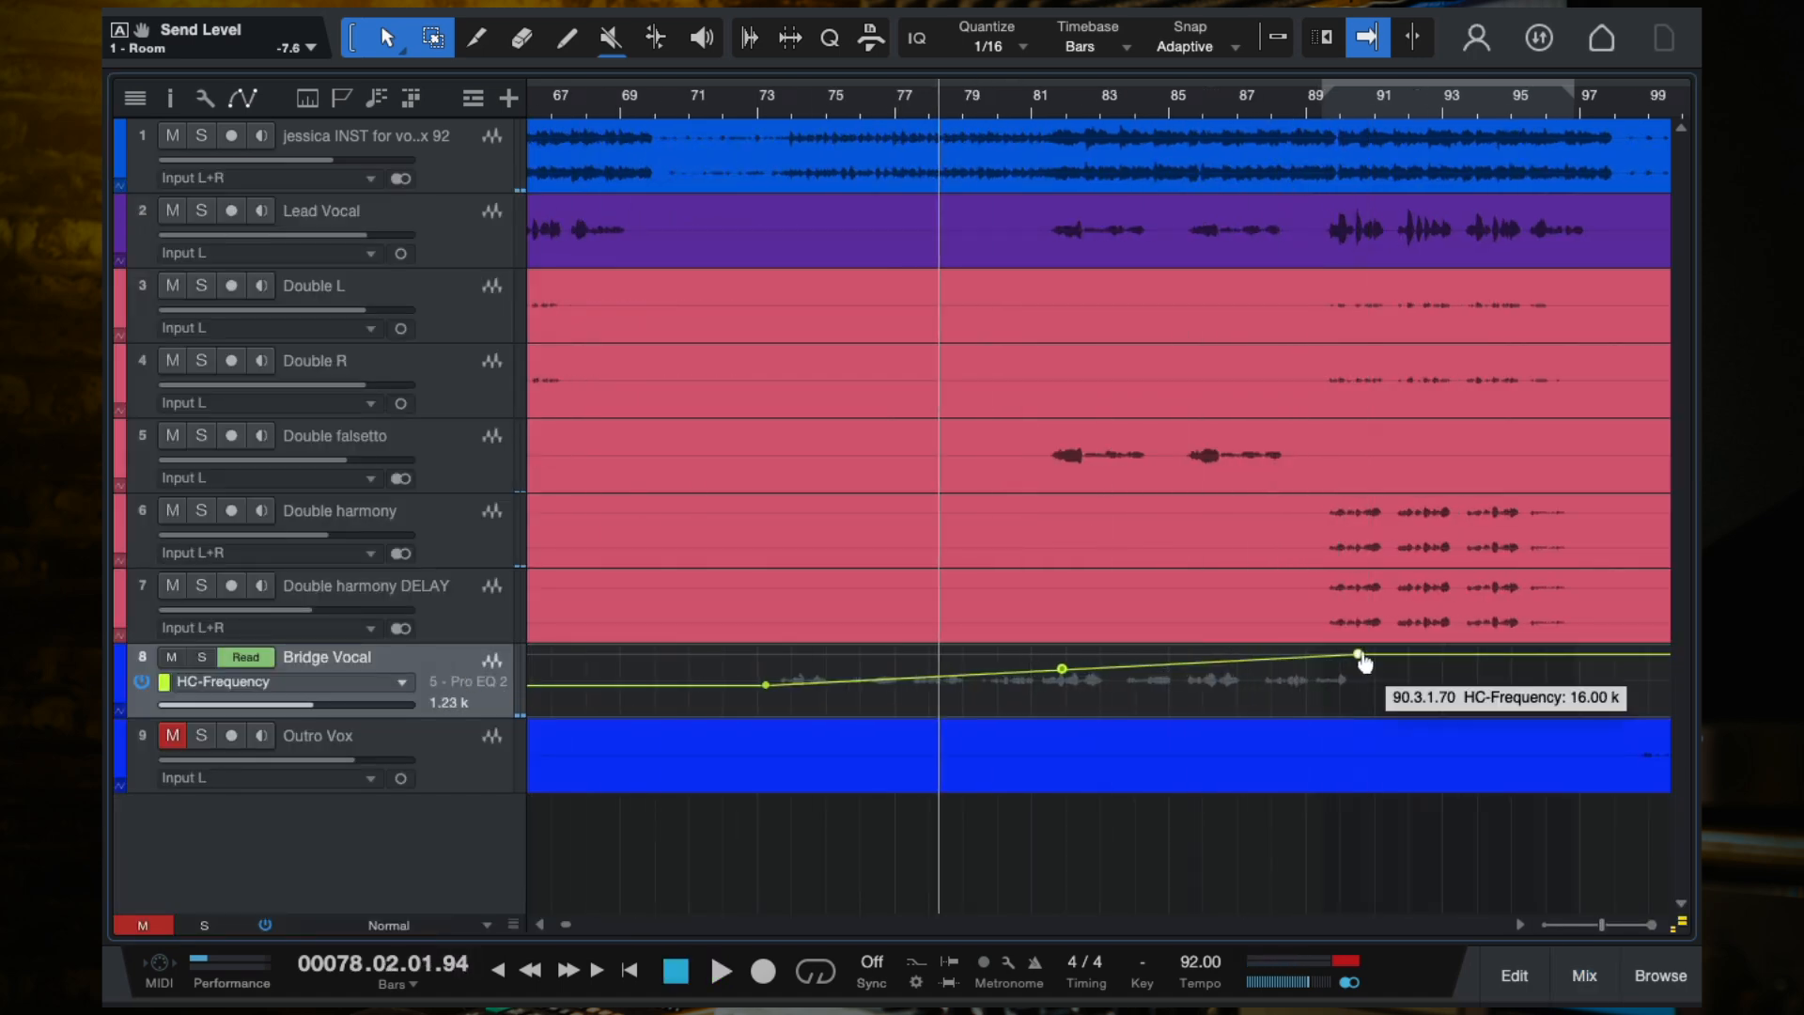
{"action": "left_click_drag", "start_coordinate": [1361, 660], "coordinate": [1362, 678]}
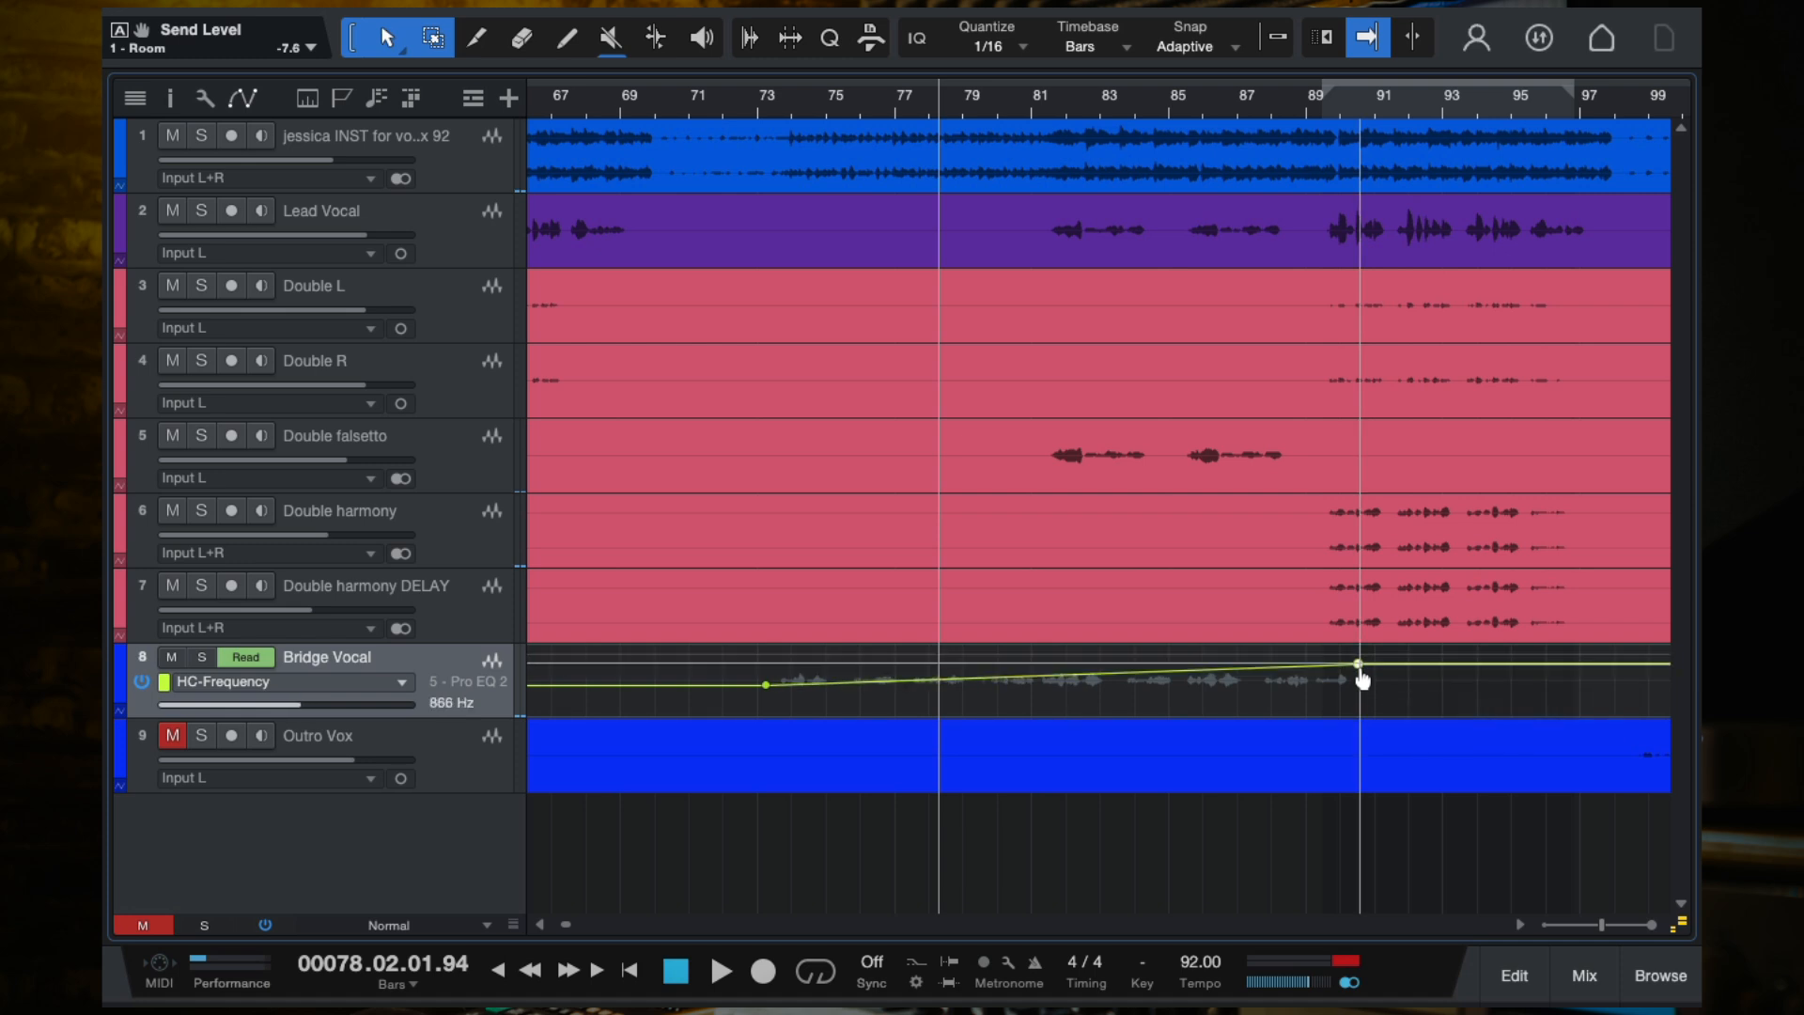
Step: Lower the HC-Frequency automation's starting point near bar 73 to 308 Hz and replay the bridge from there
{"action": "key", "text": "space"}
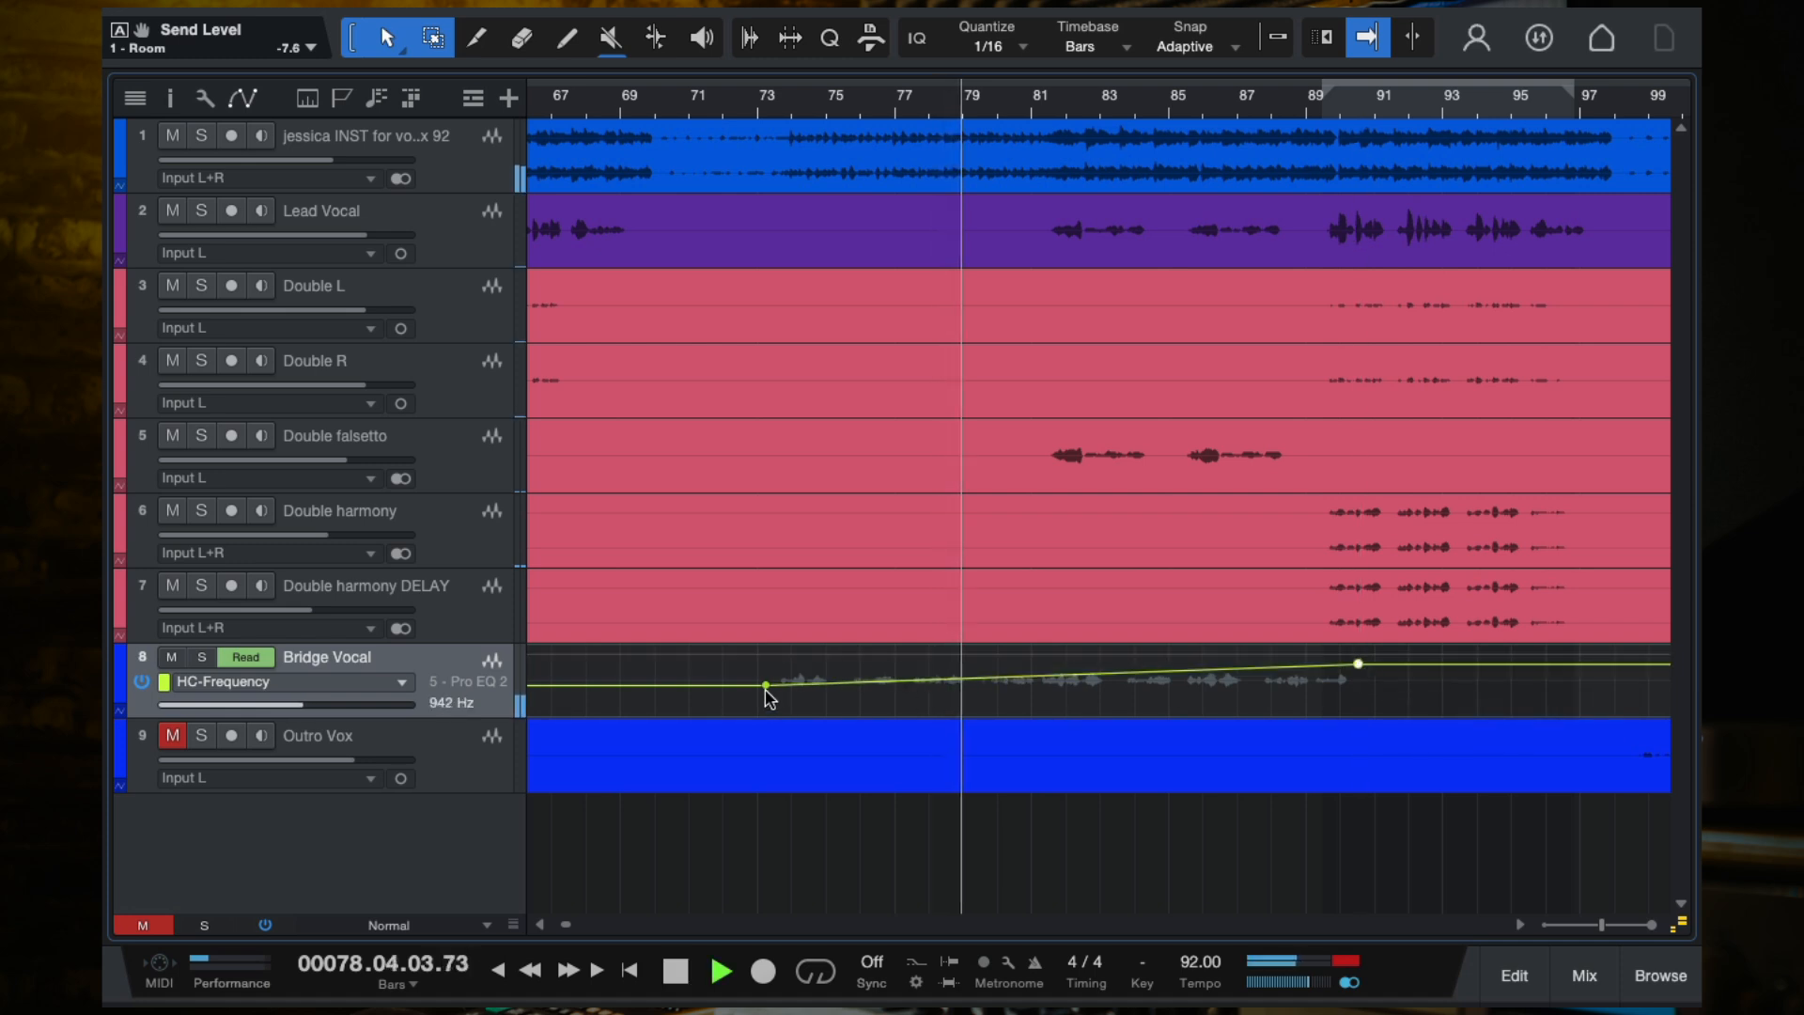
{"action": "left_click_drag", "start_coordinate": [766, 696], "coordinate": [765, 703]}
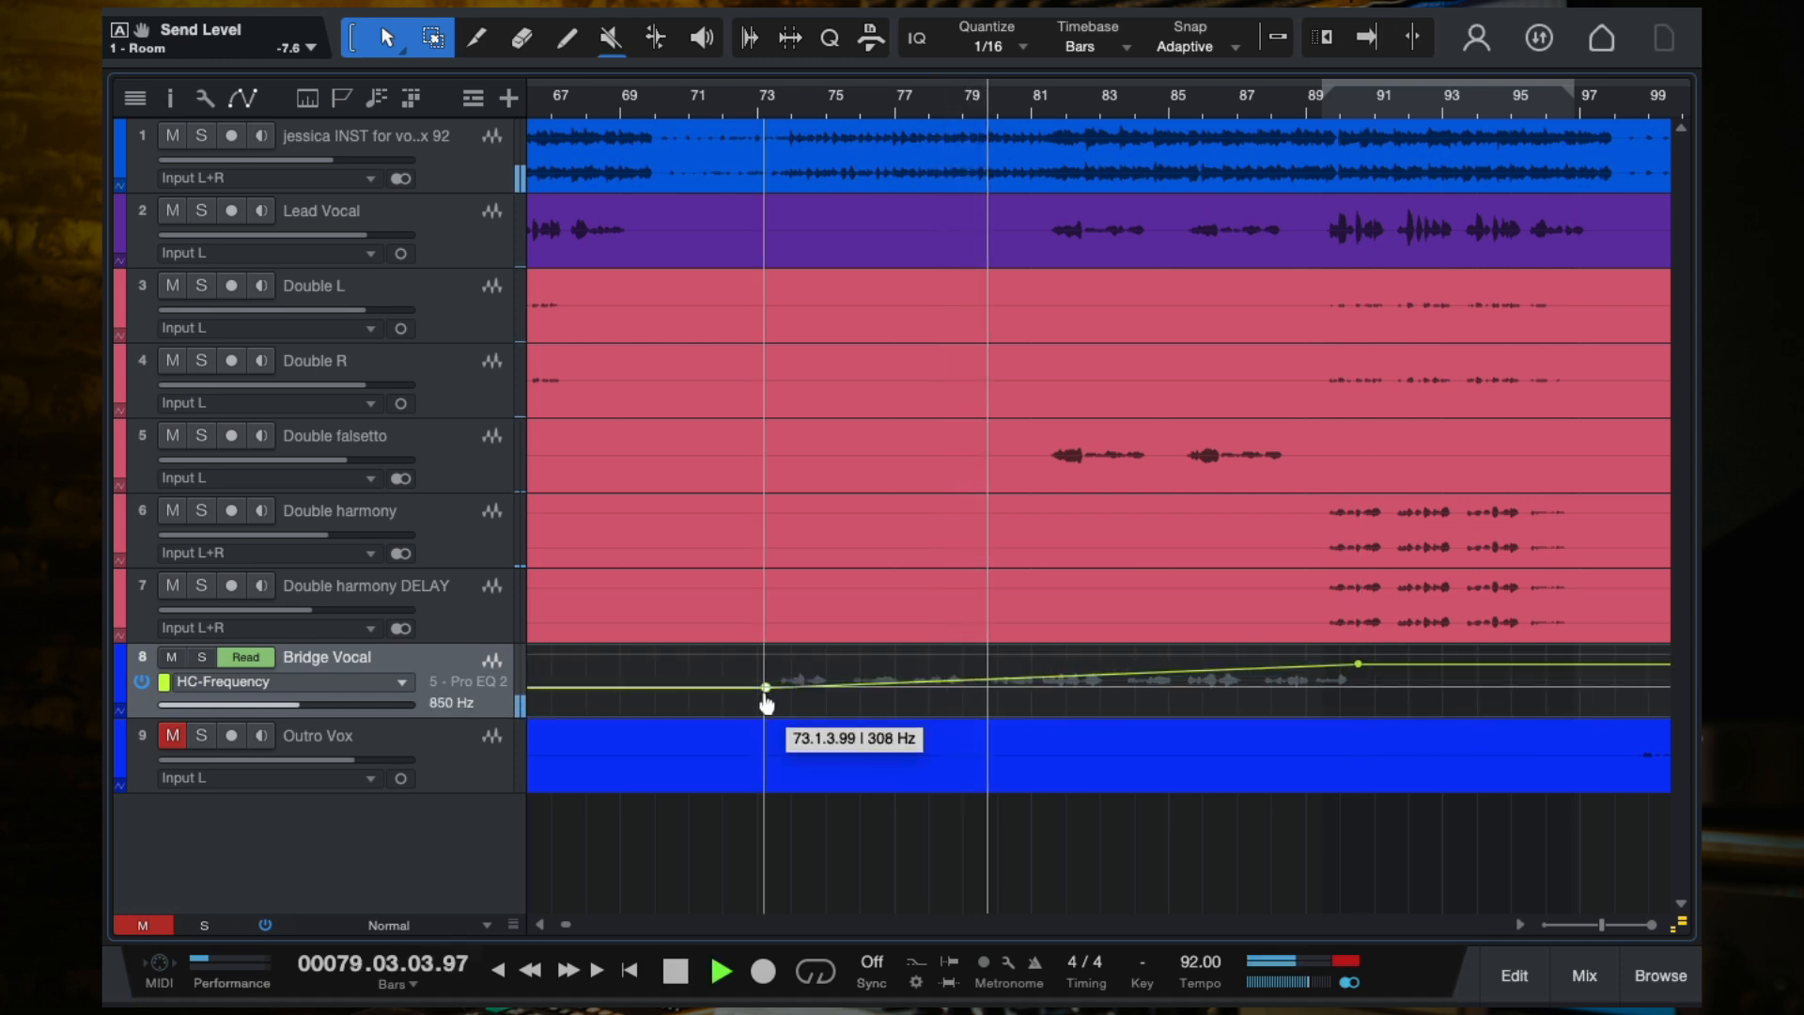
{"action": "left_click", "coordinate": [752, 106]}
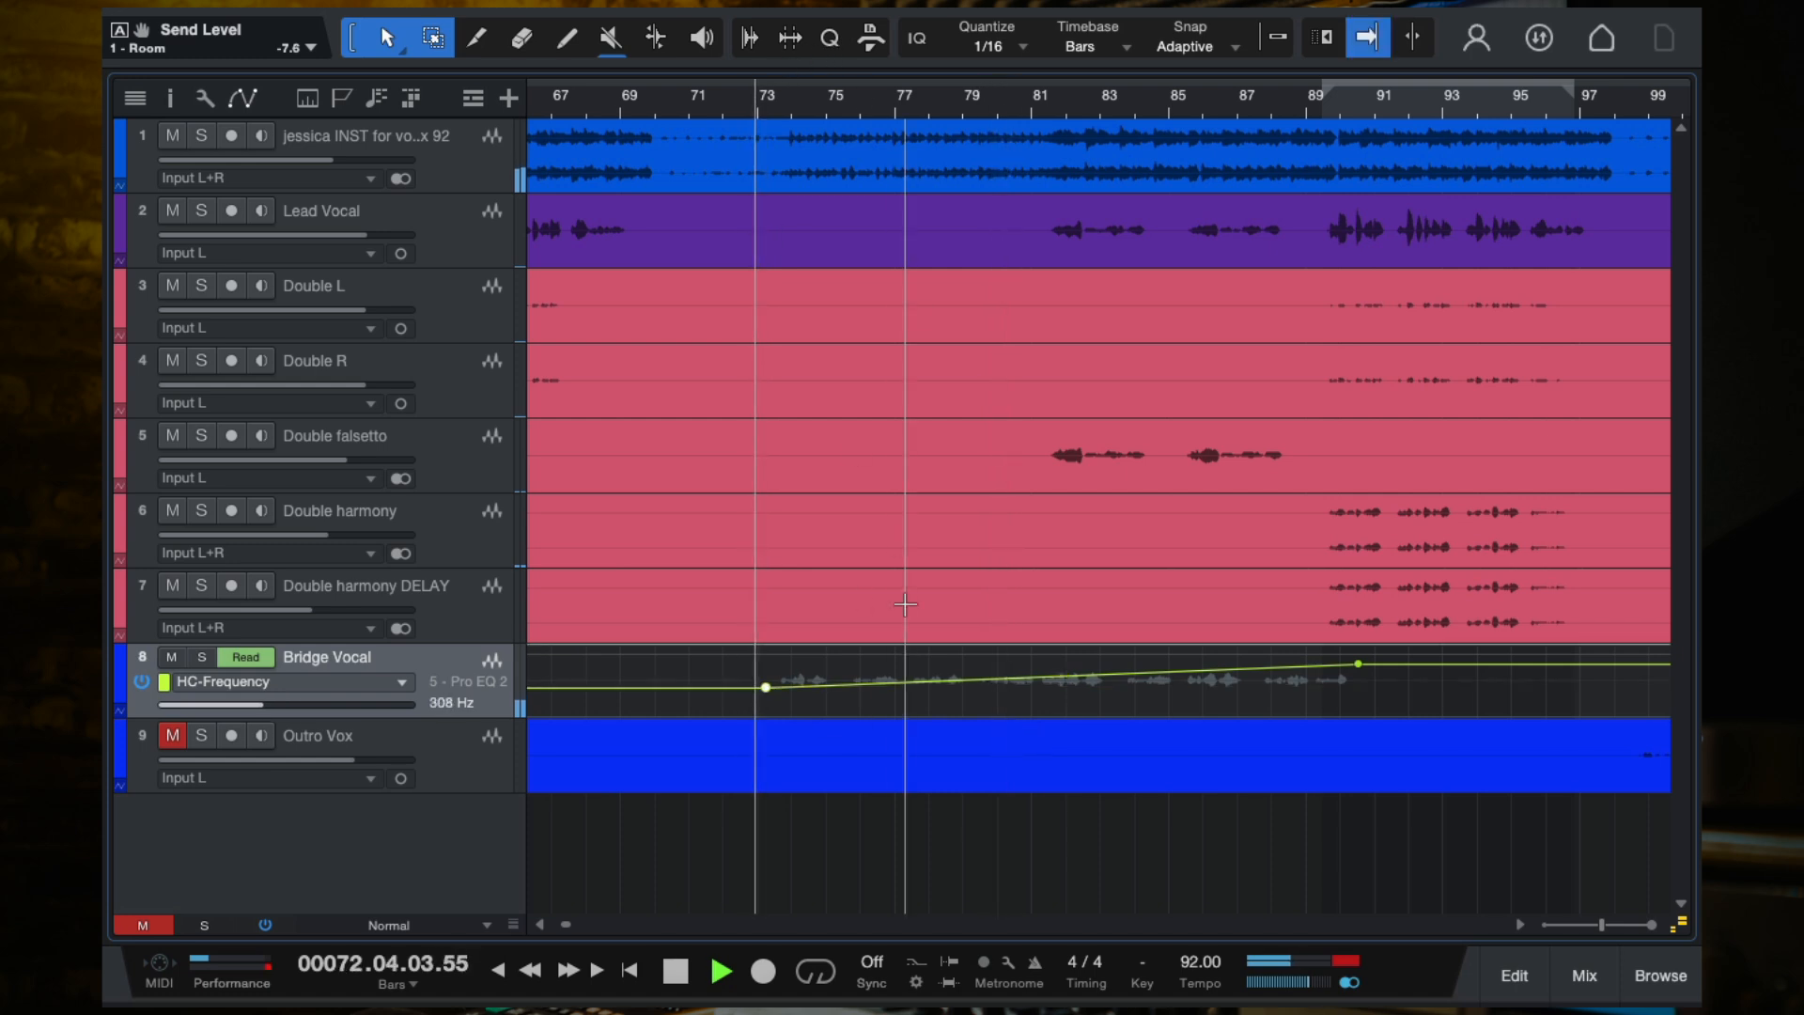
{"action": "scroll", "coordinate": [860, 693], "scroll_direction": "down", "scroll_amount": 3}
{"action": "scroll", "coordinate": [860, 692], "scroll_direction": "up", "scroll_amount": 5}
{"action": "scroll", "coordinate": [889, 692], "scroll_direction": "down", "scroll_amount": 4}
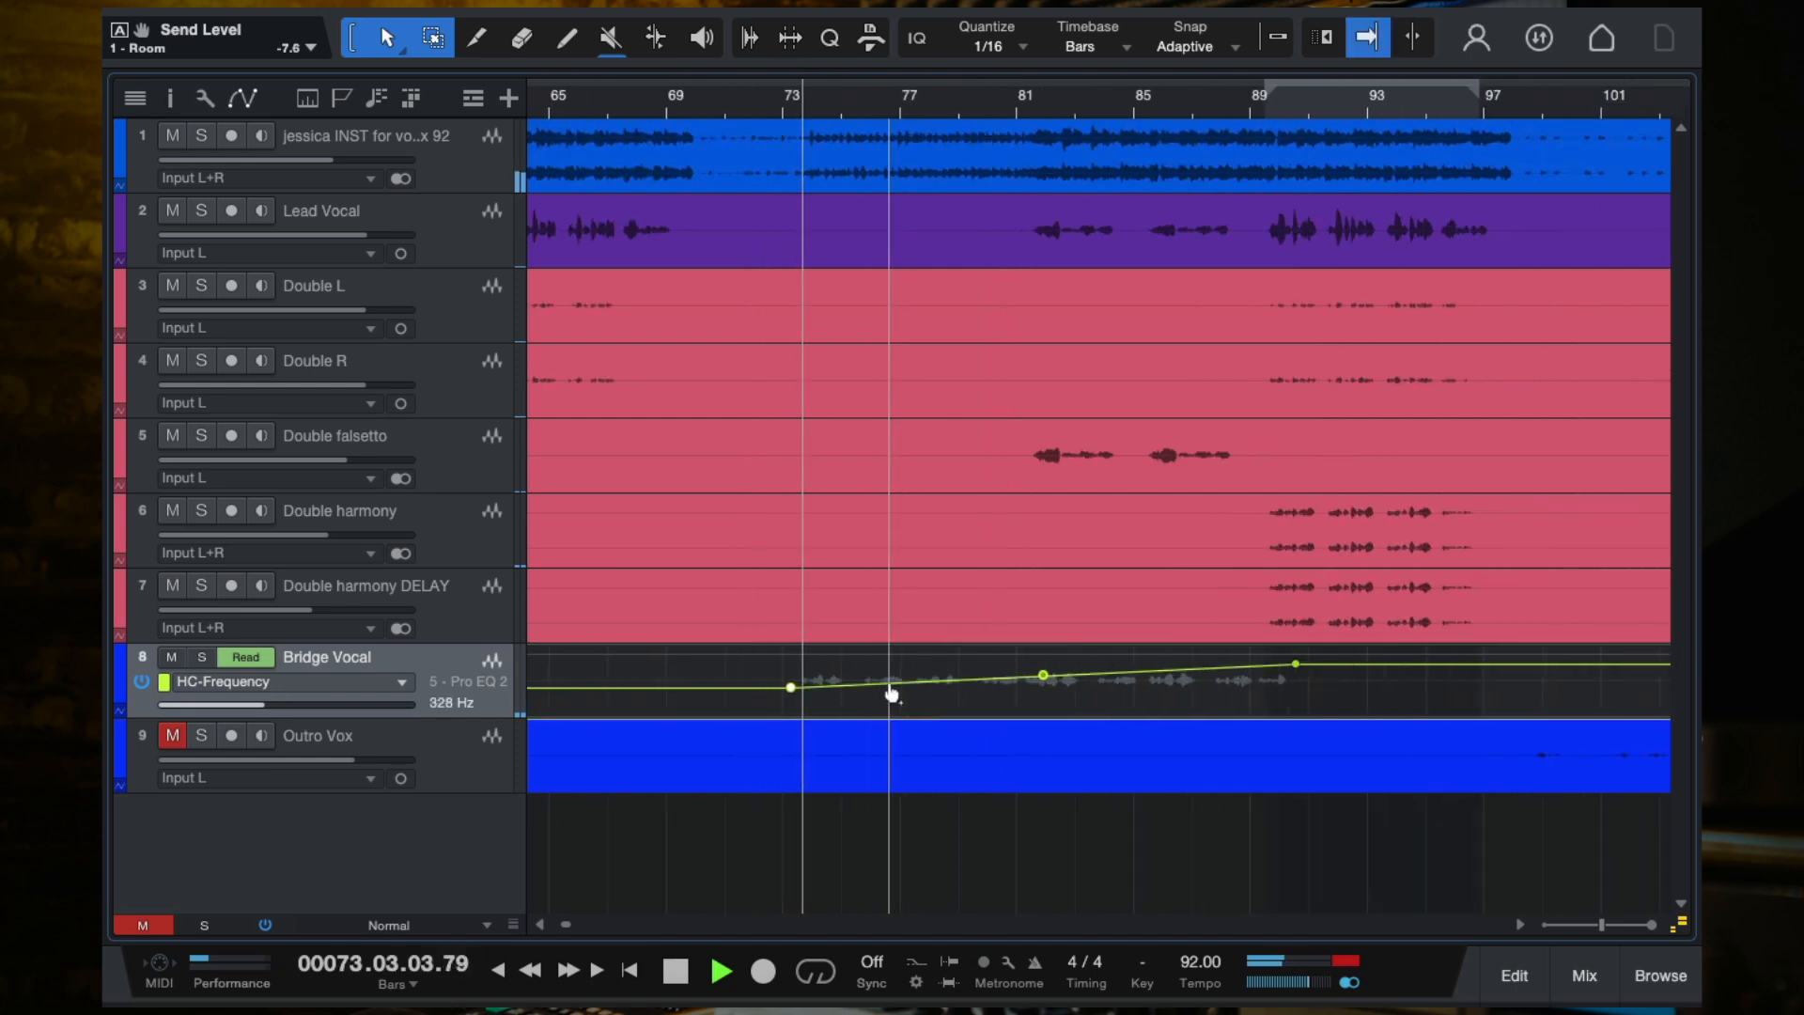
{"action": "scroll", "coordinate": [890, 693], "scroll_direction": "down", "scroll_amount": 2}
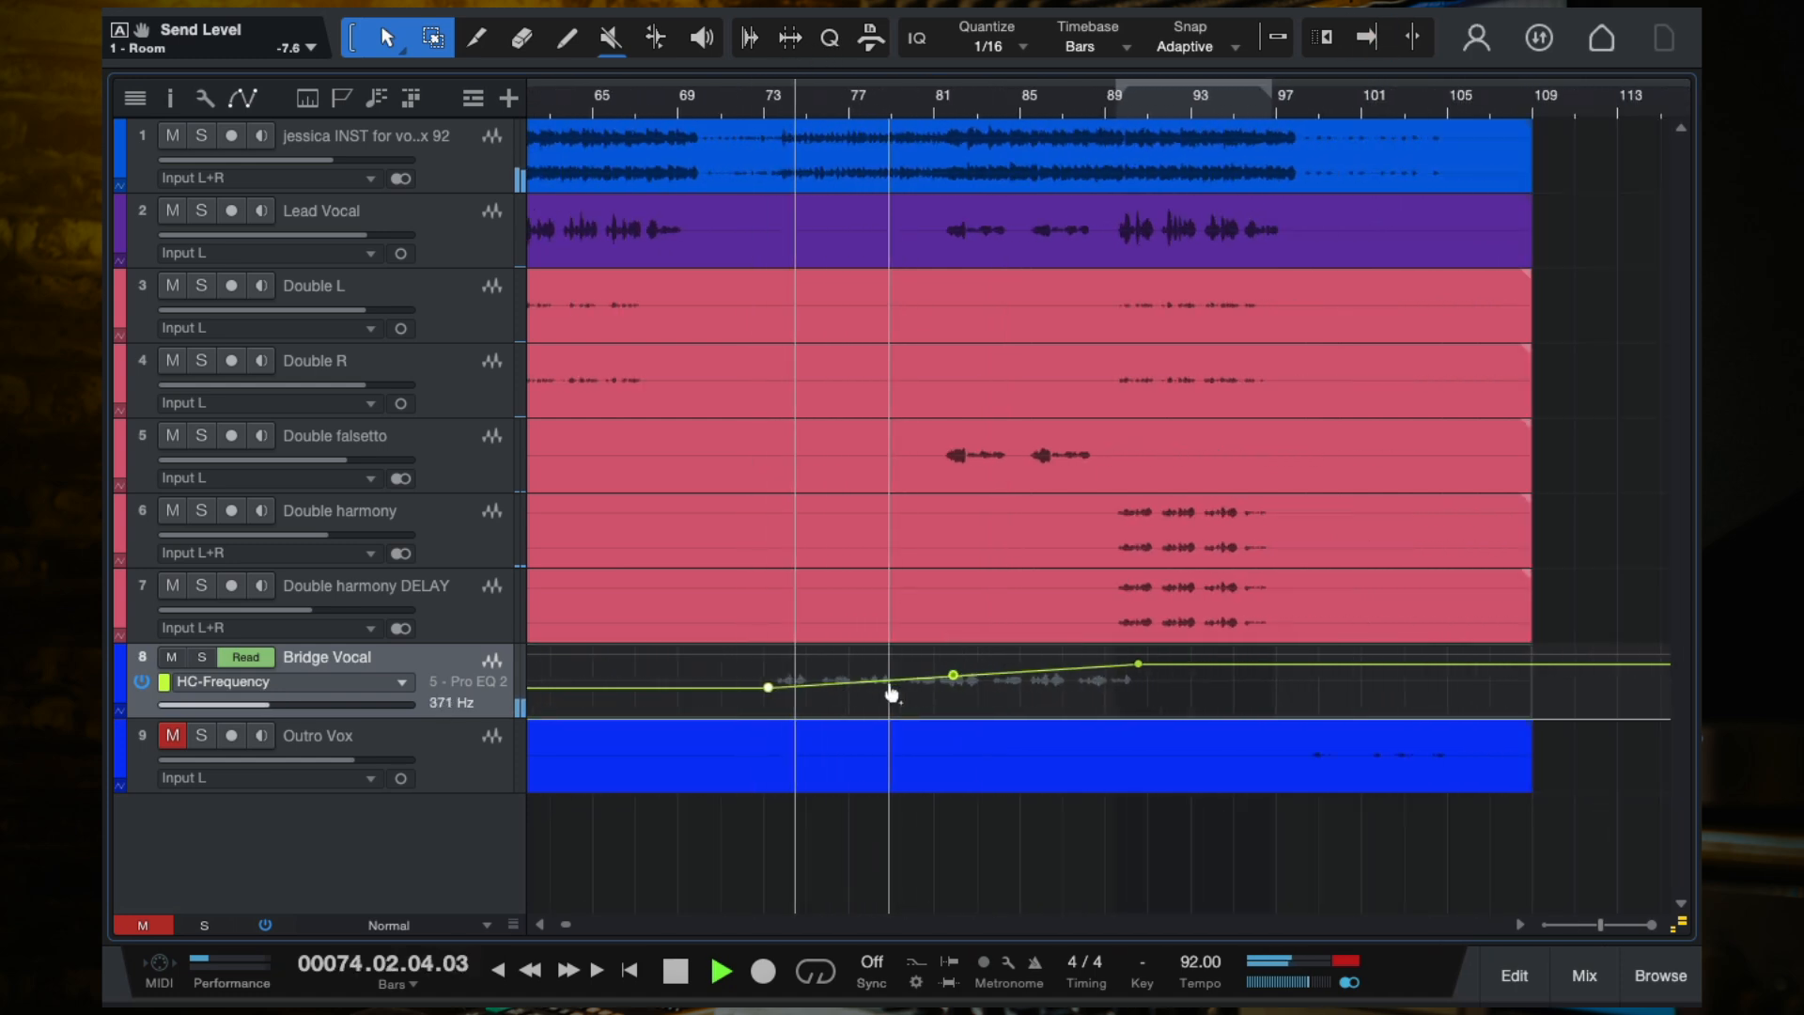
Step: Raise the HC-Frequency starting point near bar 73 by entering a new value, and listen on to about bar 79
{"action": "right_click", "coordinate": [768, 687]}
{"action": "type", "text": "4"}
{"action": "key", "text": "Return"}
{"action": "scroll", "coordinate": [849, 674], "scroll_direction": "down", "scroll_amount": 2}
{"action": "scroll", "coordinate": [849, 674], "scroll_direction": "down", "scroll_amount": 2}
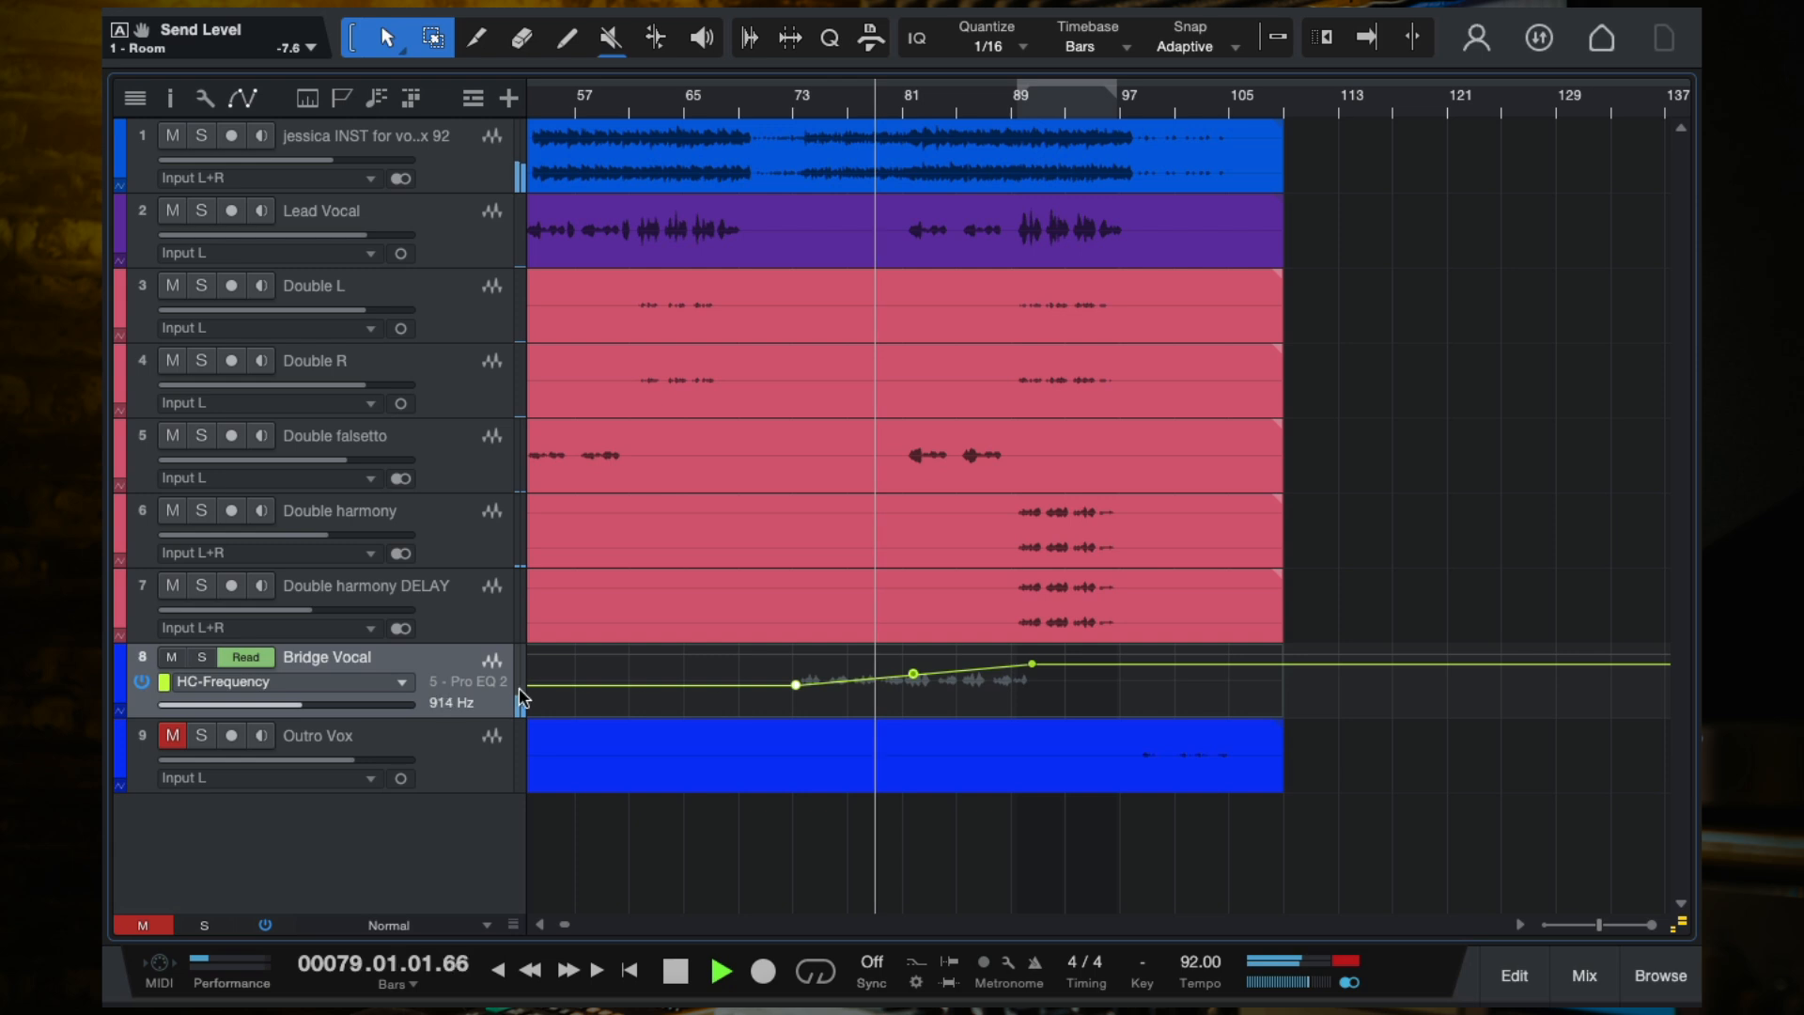
{"action": "key", "text": "space"}
{"action": "key", "text": "f"}
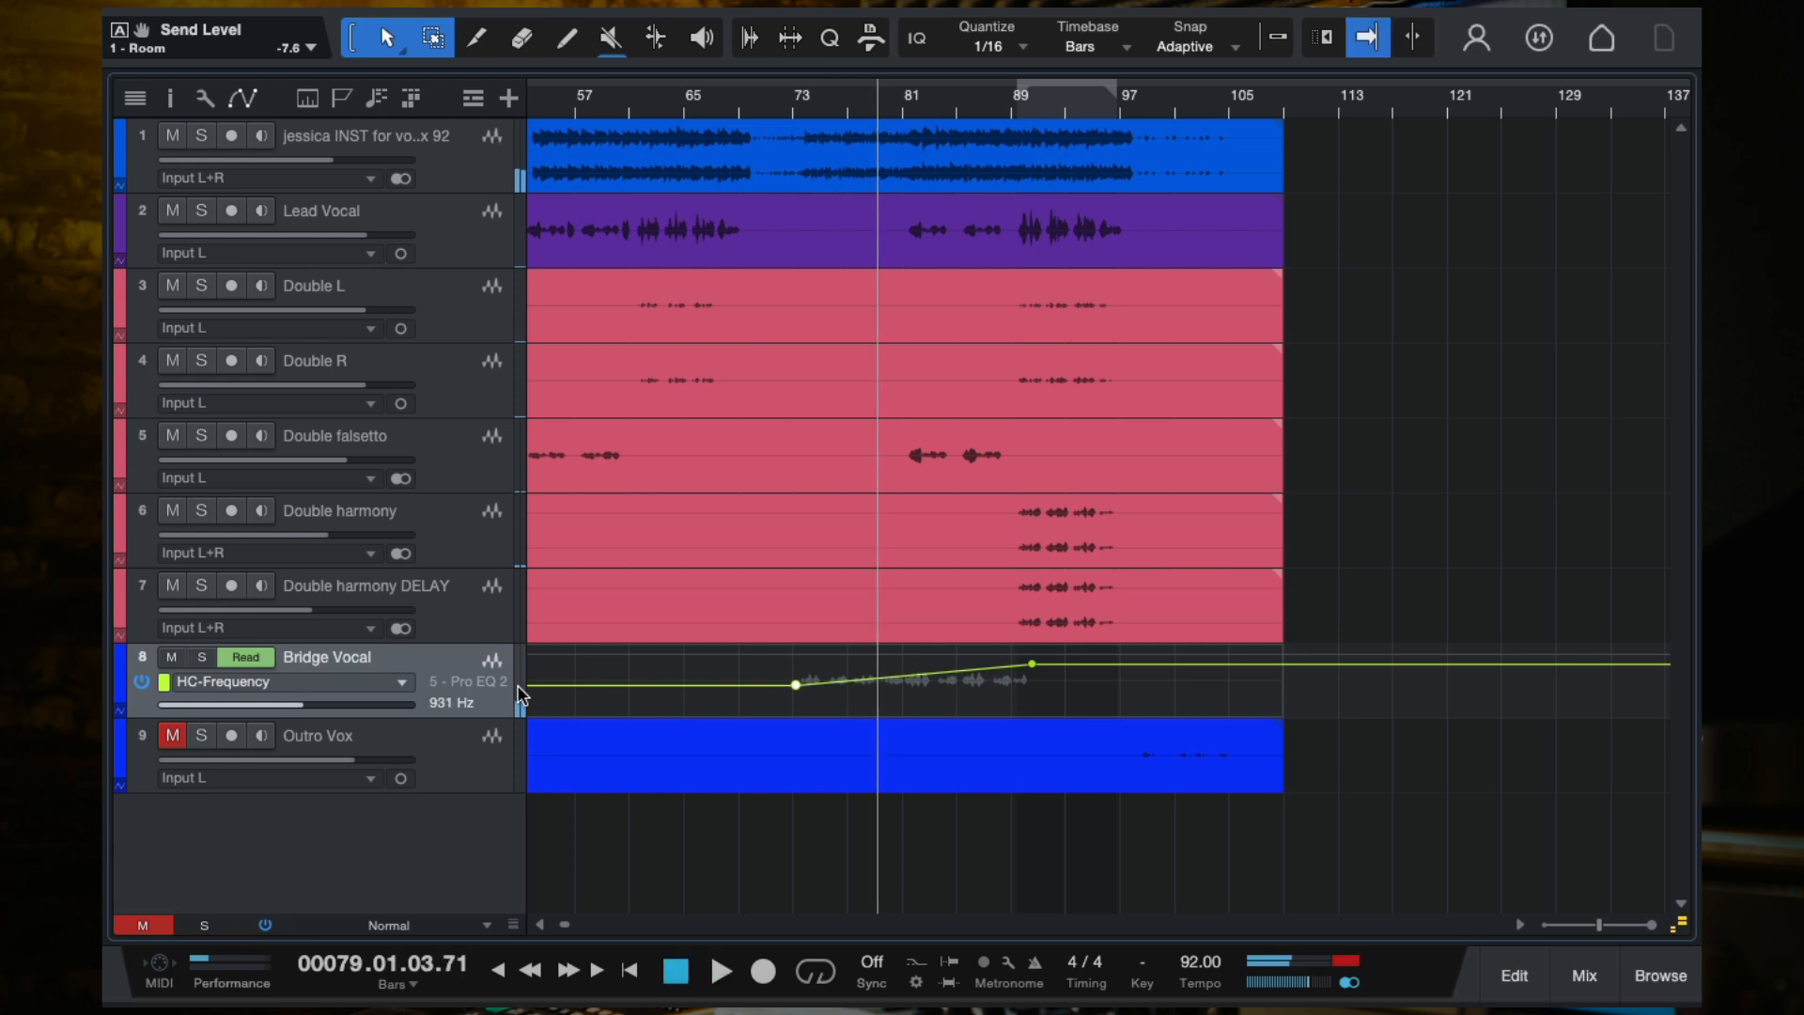
Step: Insert the PanCake2 plug-in after the second Pro EQ on the Bridge Vocal channel
{"action": "left_click", "coordinate": [1581, 977]}
{"action": "left_click", "coordinate": [1229, 367]}
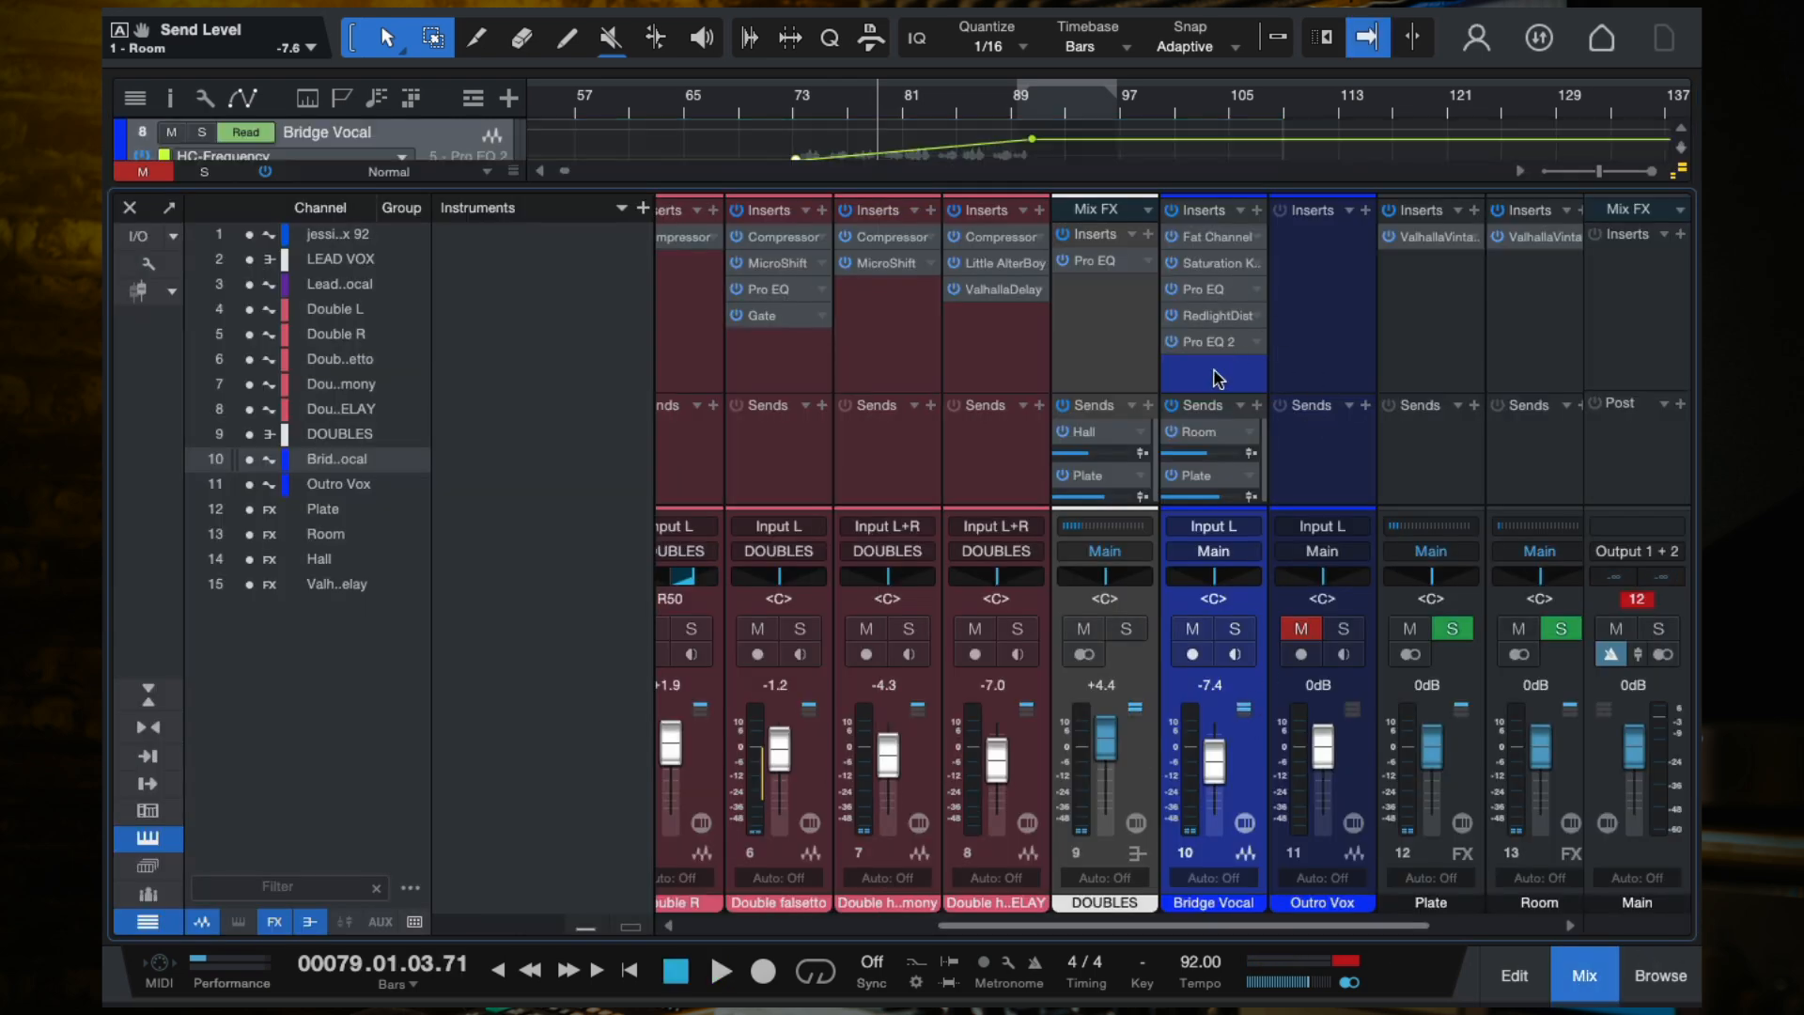
{"action": "left_click", "coordinate": [1258, 211]}
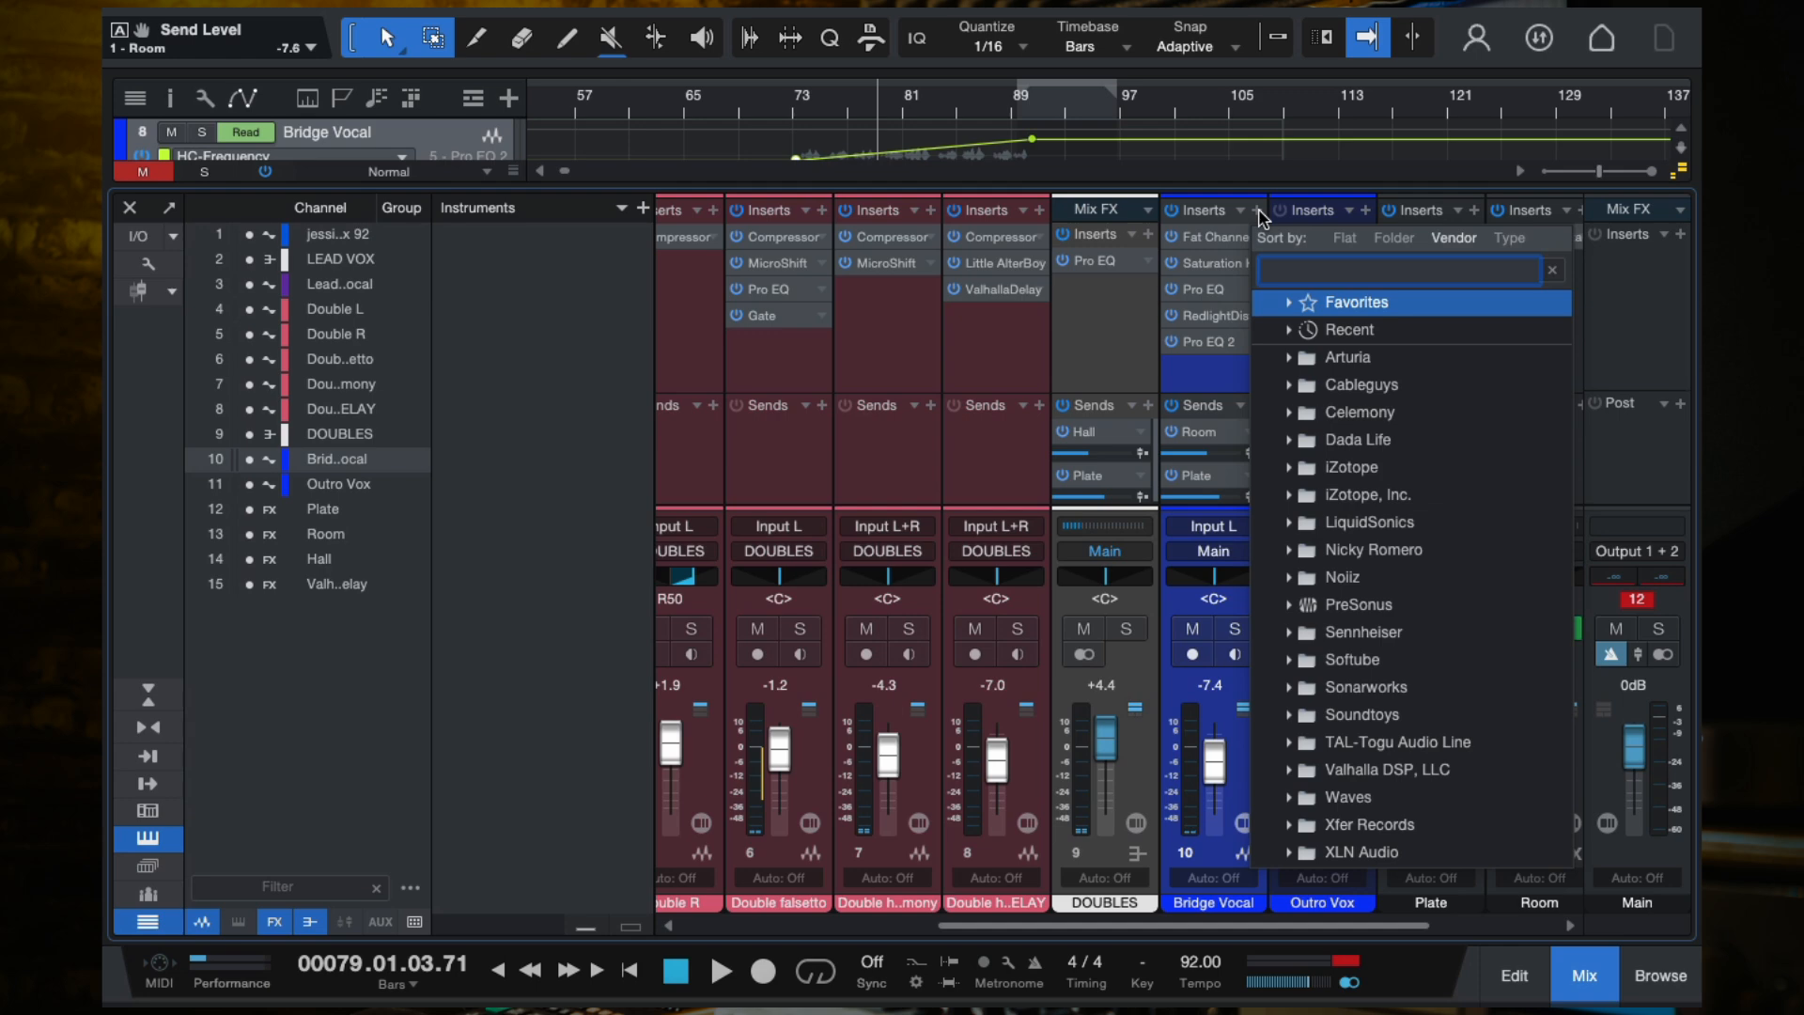
{"action": "type", "text": "panc"}
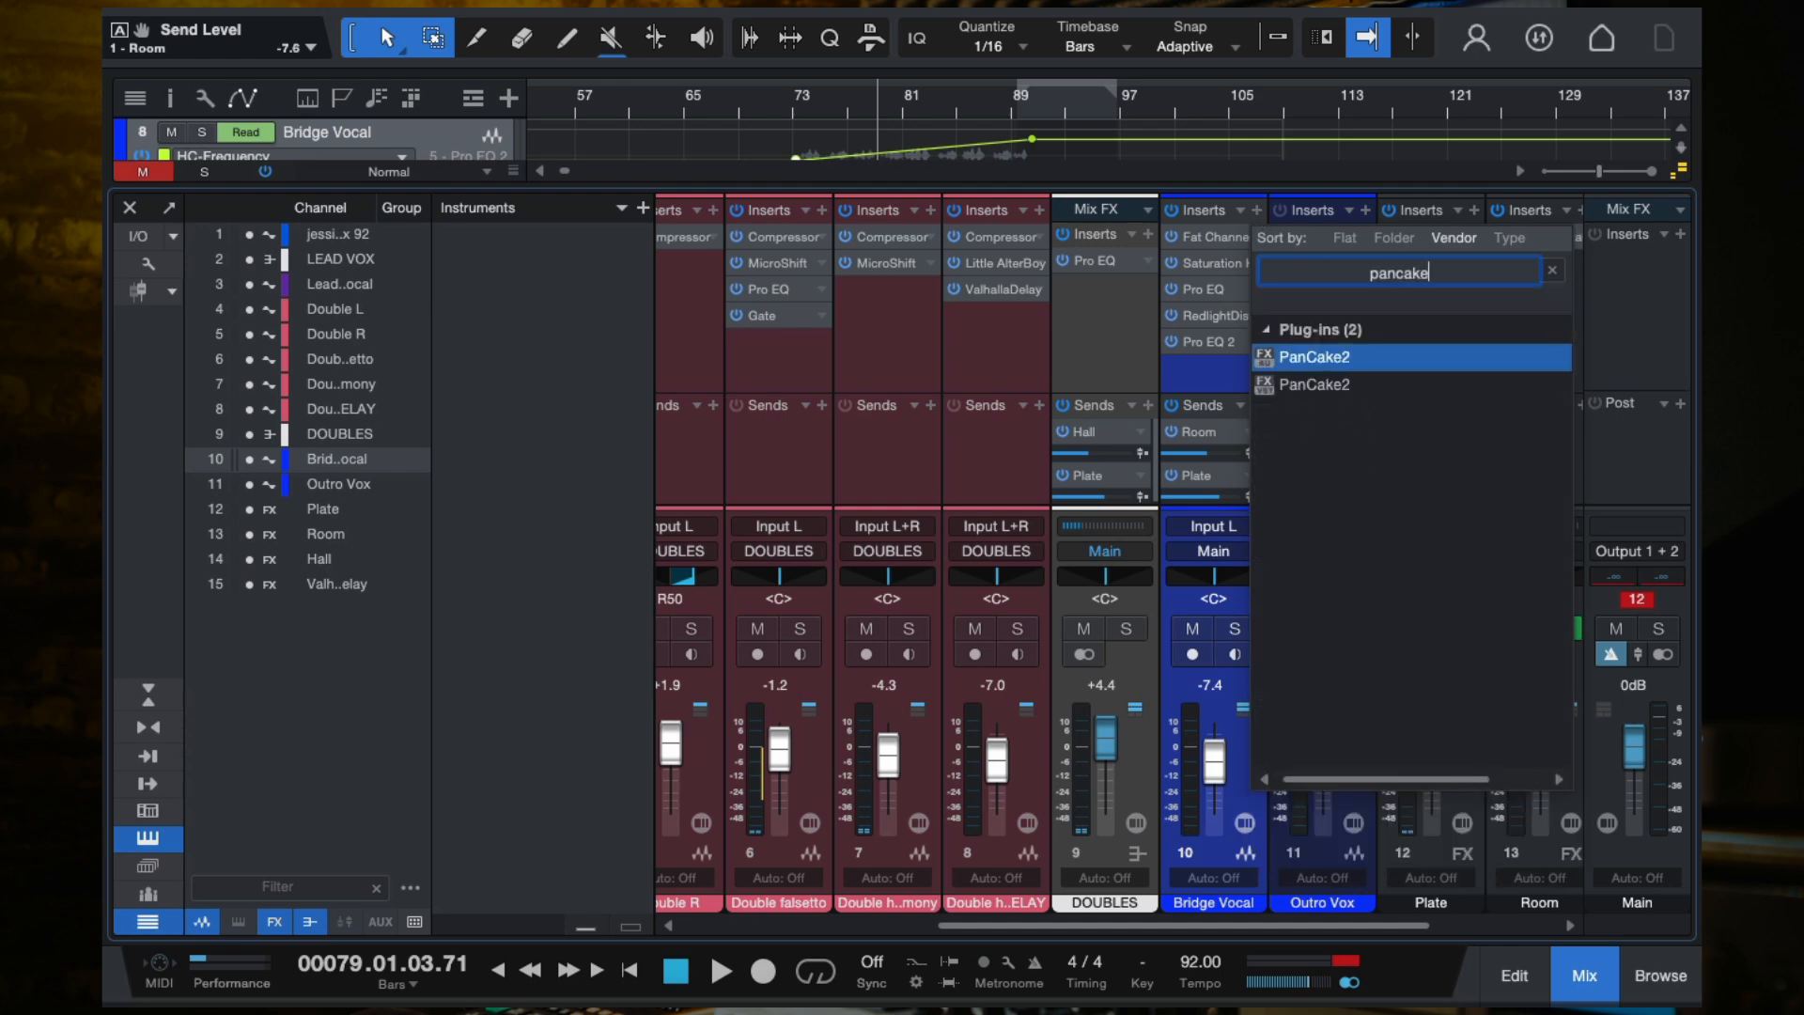
{"action": "type", "text": "ake"}
{"action": "double_click", "coordinate": [1278, 383]}
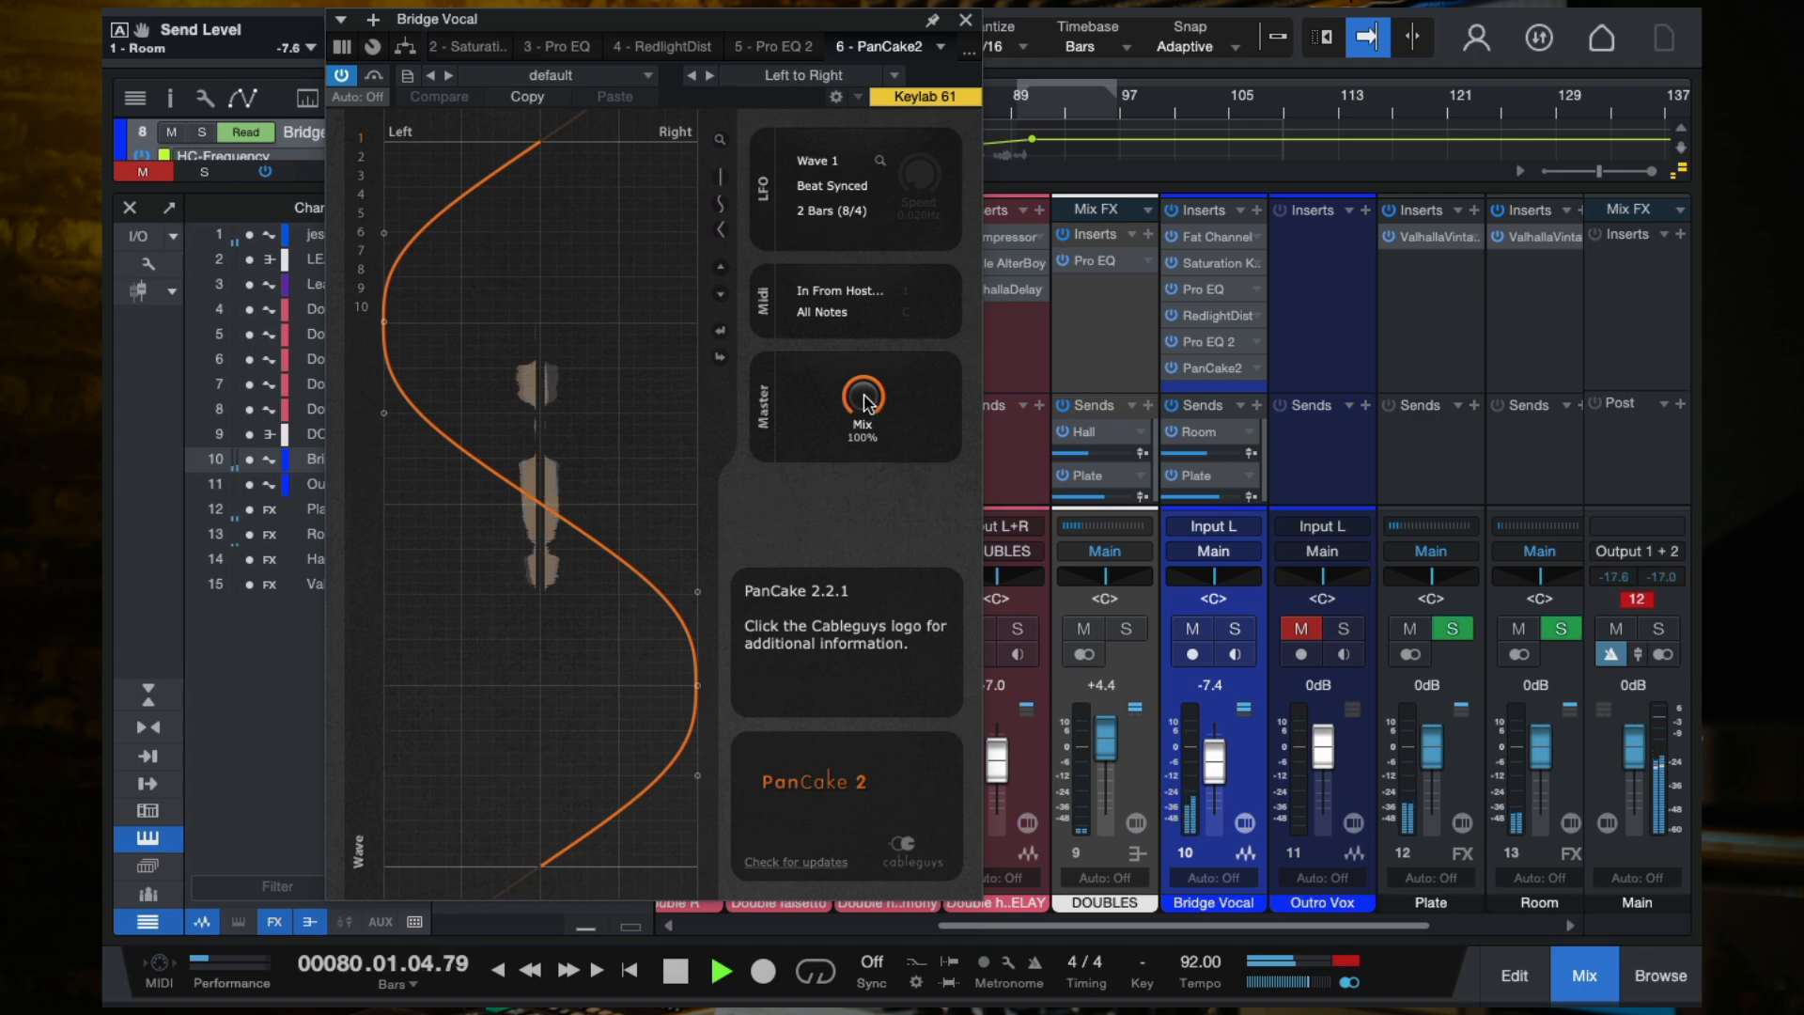
Step: Set PanCake2's LFO length to 1 Bar (4/4) and its Mix to 58%, replay from bar 73, and close the plug-in
{"action": "left_click", "coordinate": [861, 211]}
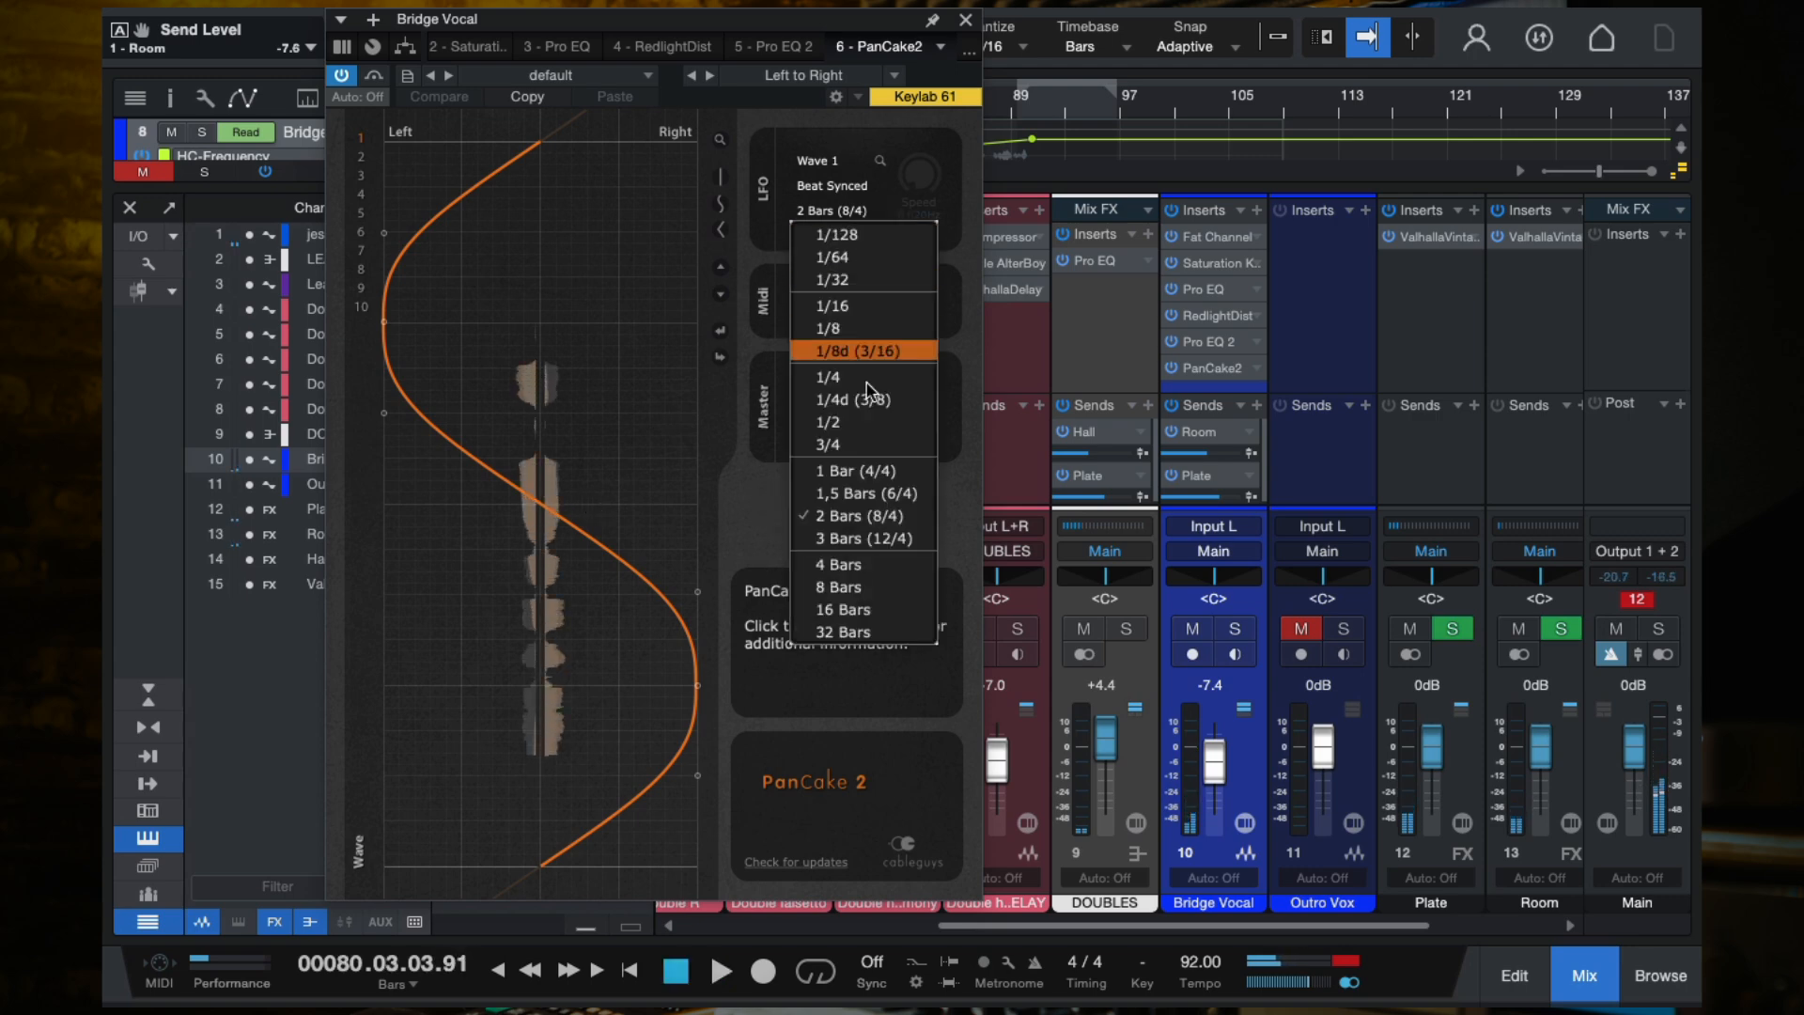
{"action": "left_click", "coordinate": [857, 471]}
{"action": "key", "text": "space"}
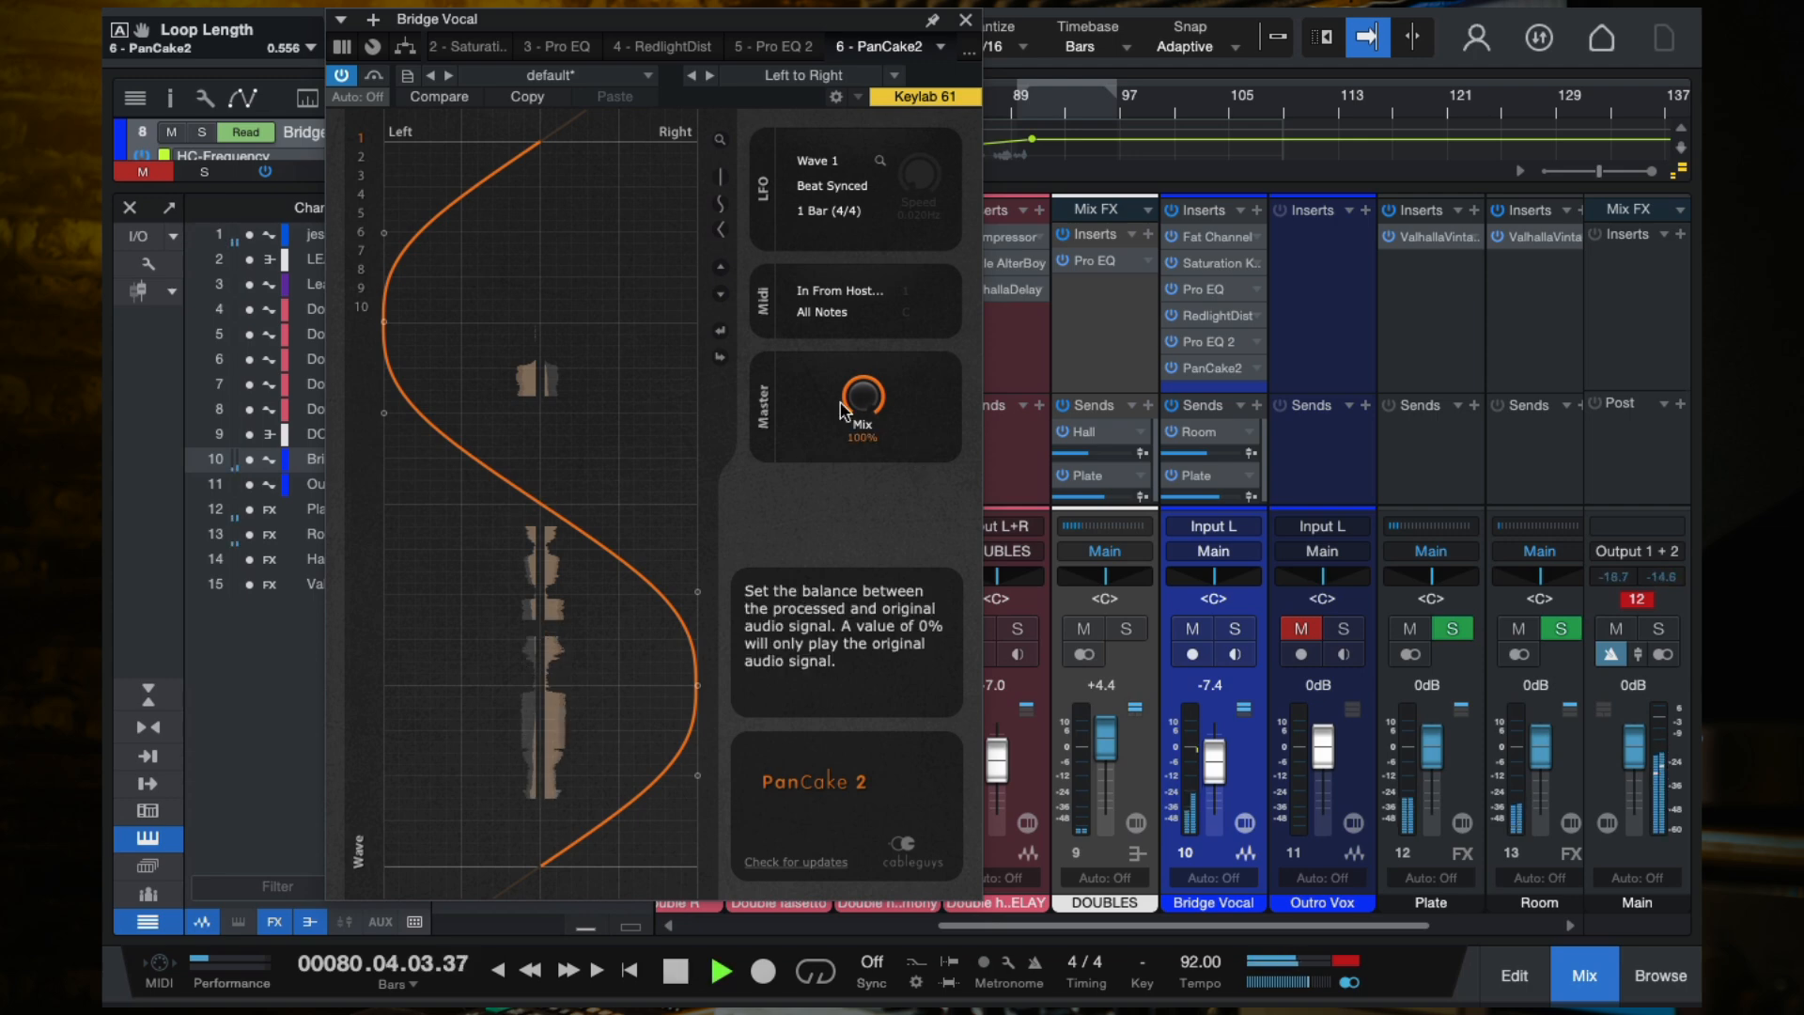
{"action": "left_click_drag", "start_coordinate": [861, 396], "coordinate": [874, 389]}
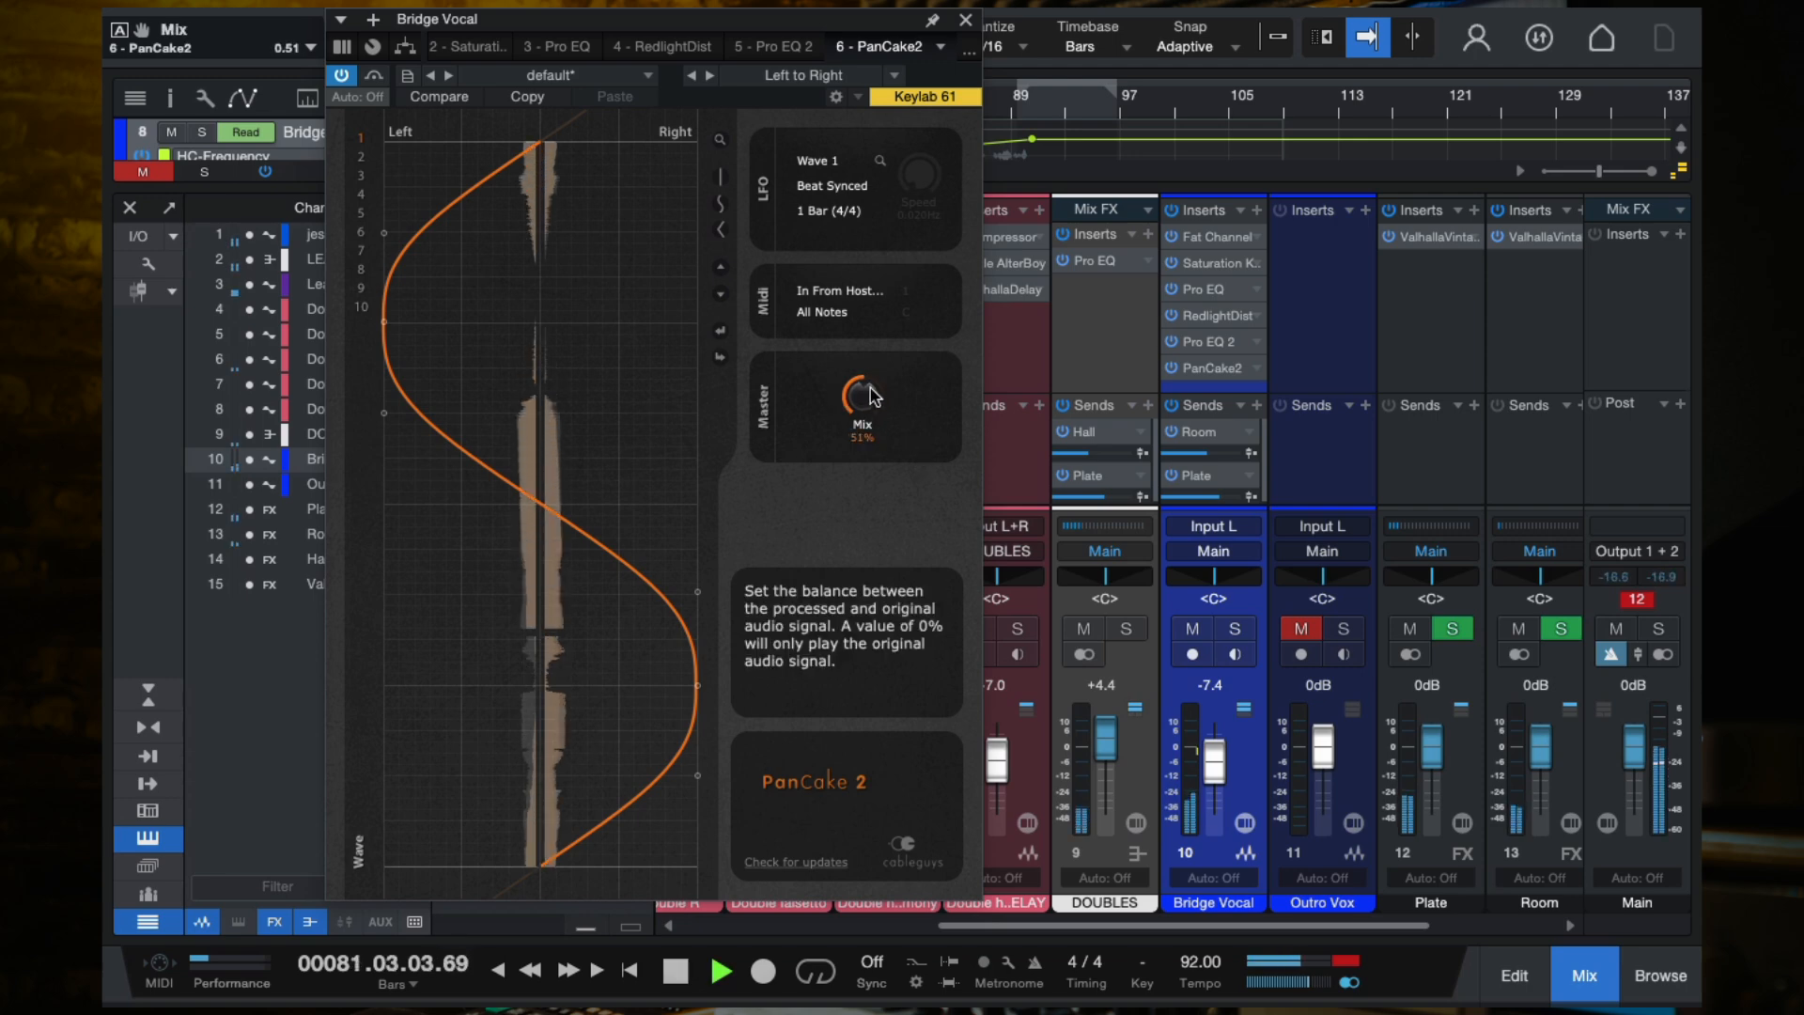
{"action": "left_click_drag", "start_coordinate": [817, 28], "coordinate": [913, 236]}
{"action": "left_click", "coordinate": [798, 100]}
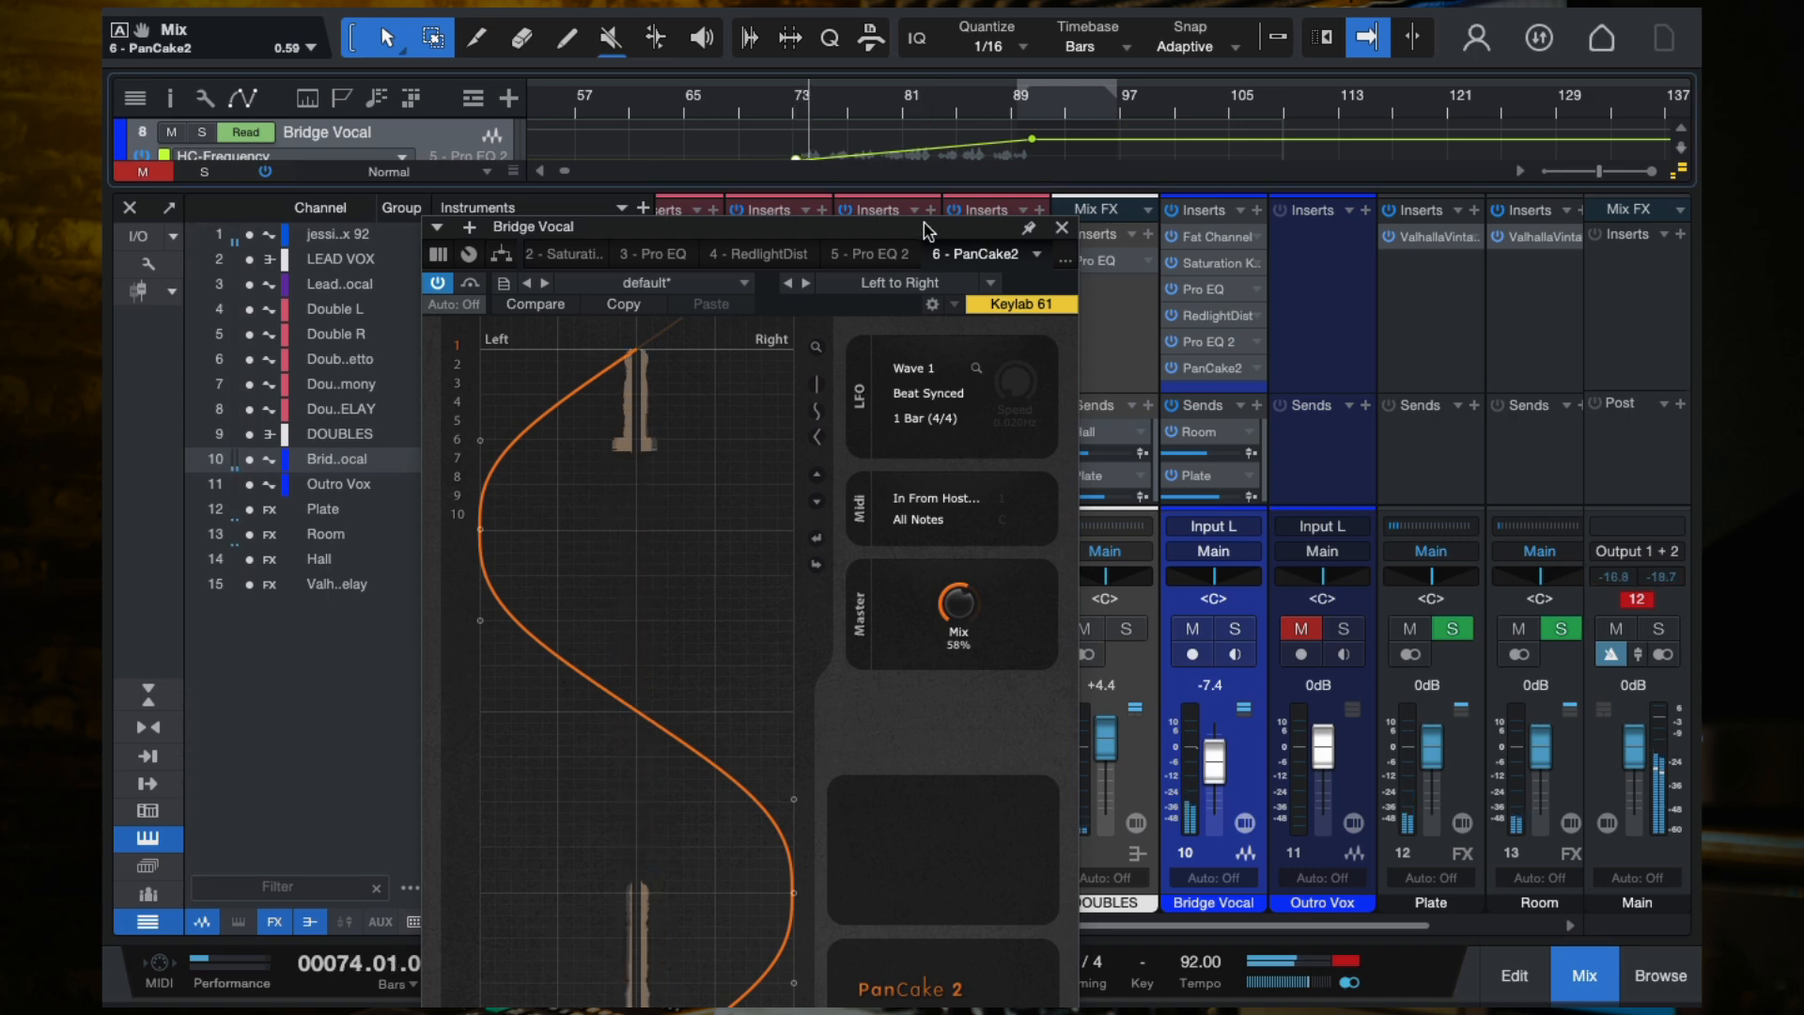
{"action": "left_click_drag", "start_coordinate": [925, 230], "coordinate": [918, 83]}
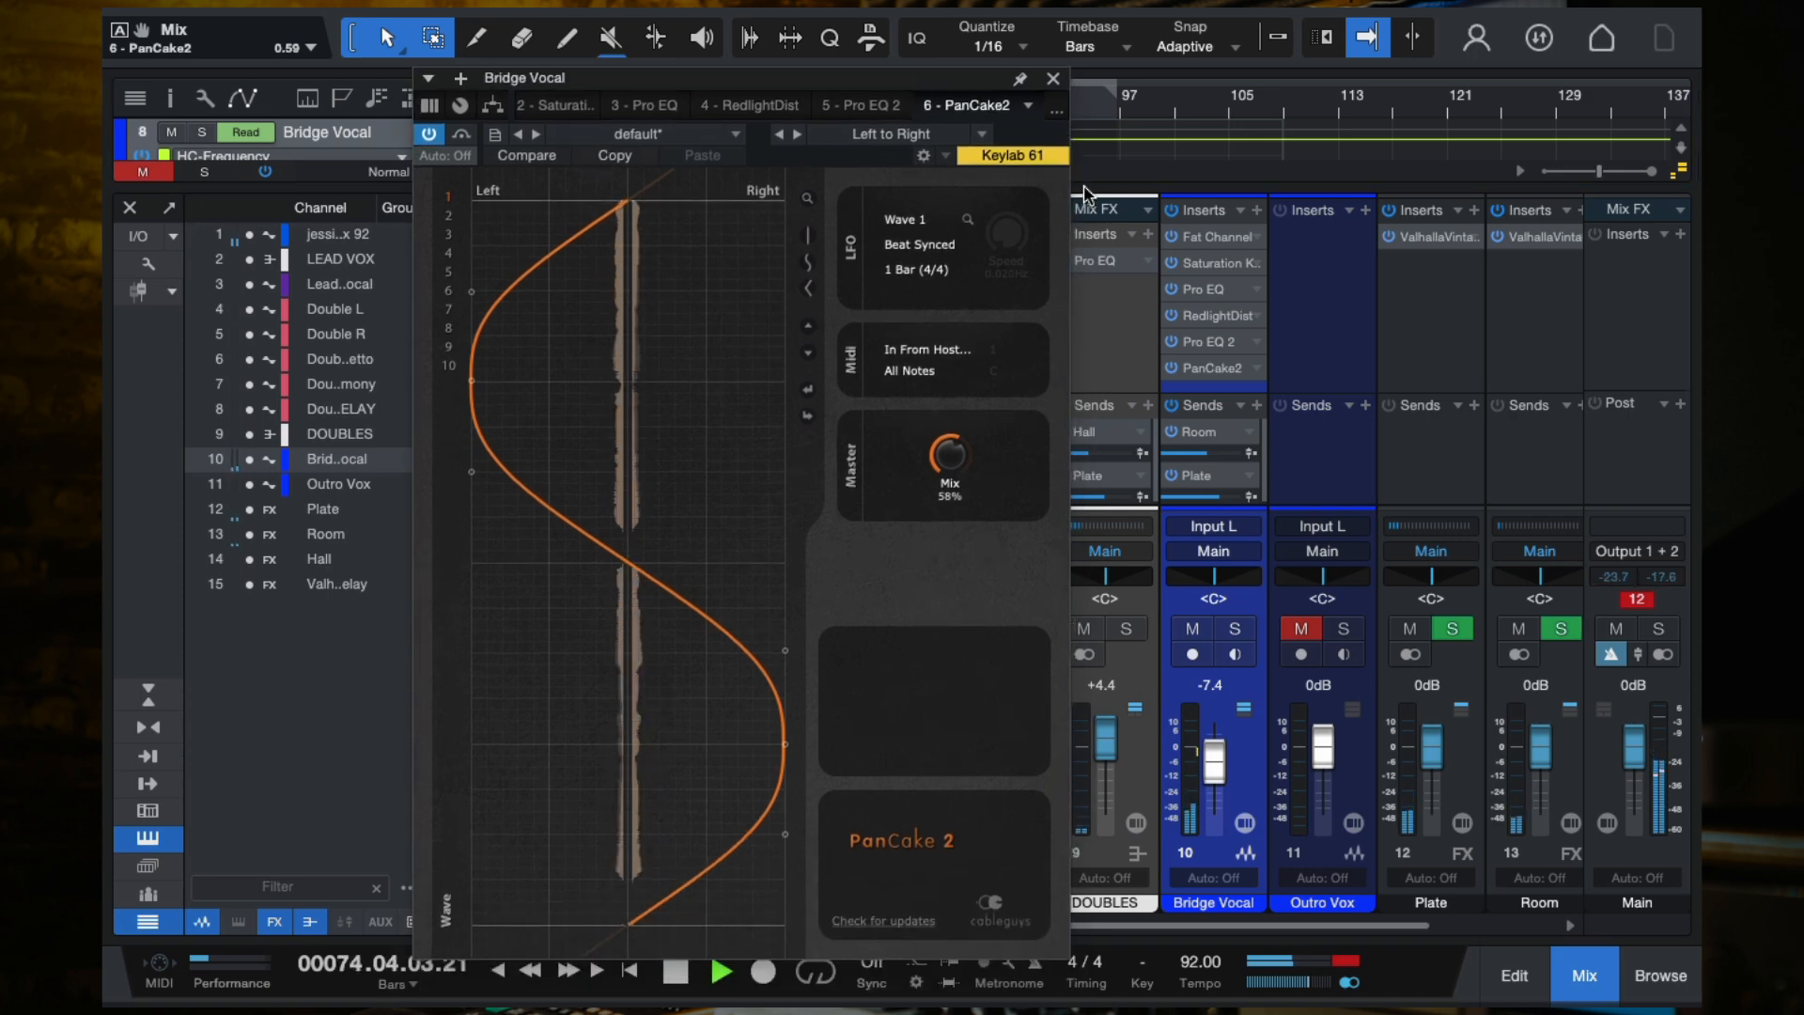
{"action": "left_click", "coordinate": [1053, 81]}
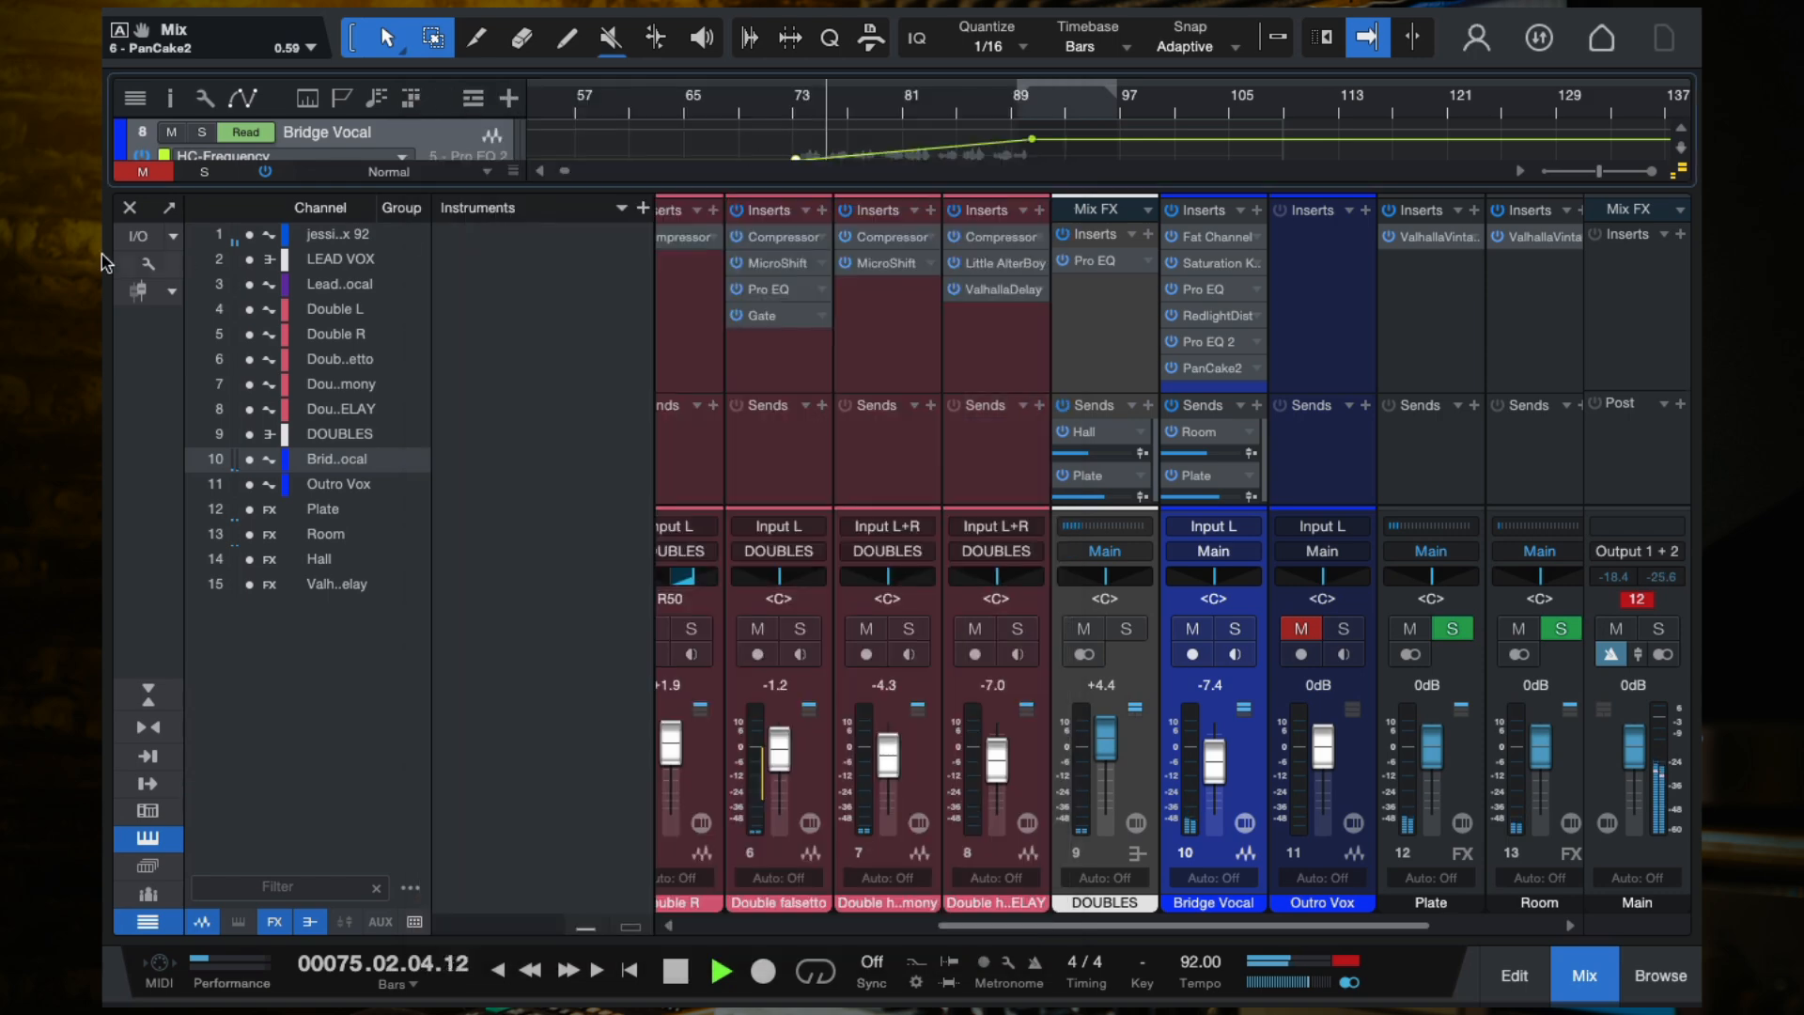
Step: Return to the full arrangement and enter a new value for Bridge Vocal's HC-Frequency starting point near bar 73
{"action": "left_click", "coordinate": [131, 207]}
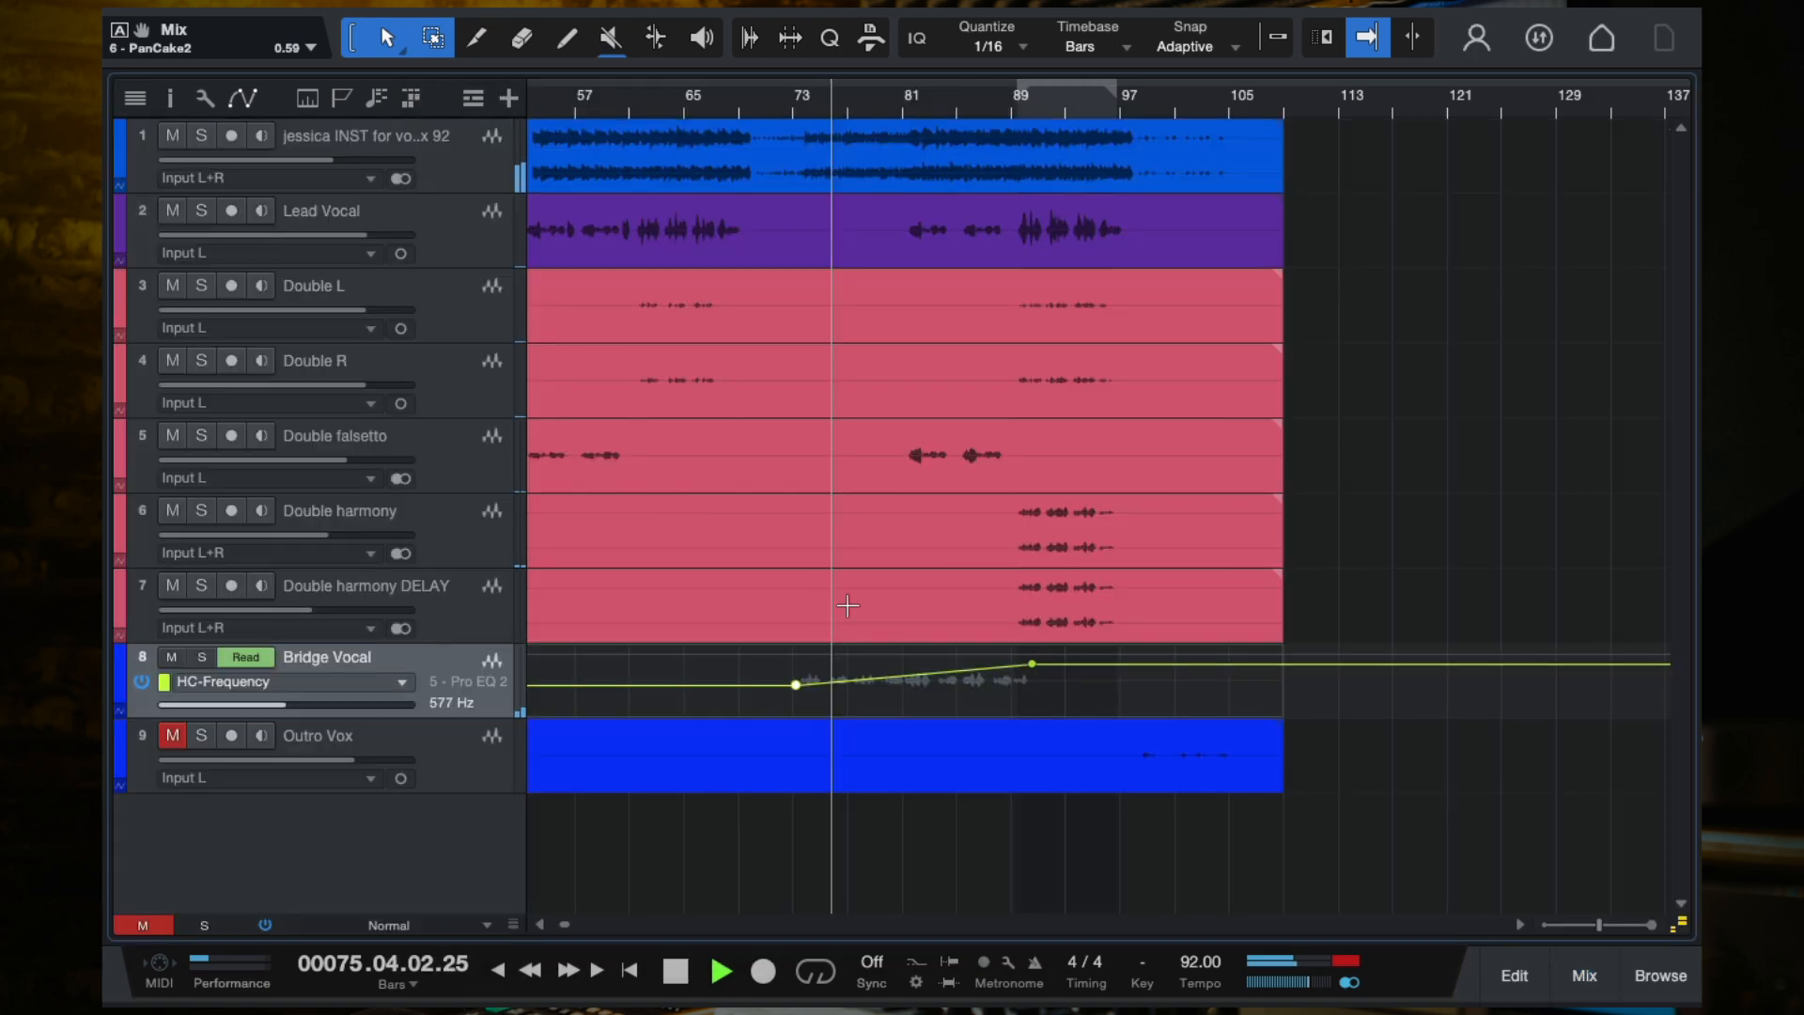
{"action": "right_click", "coordinate": [797, 689]}
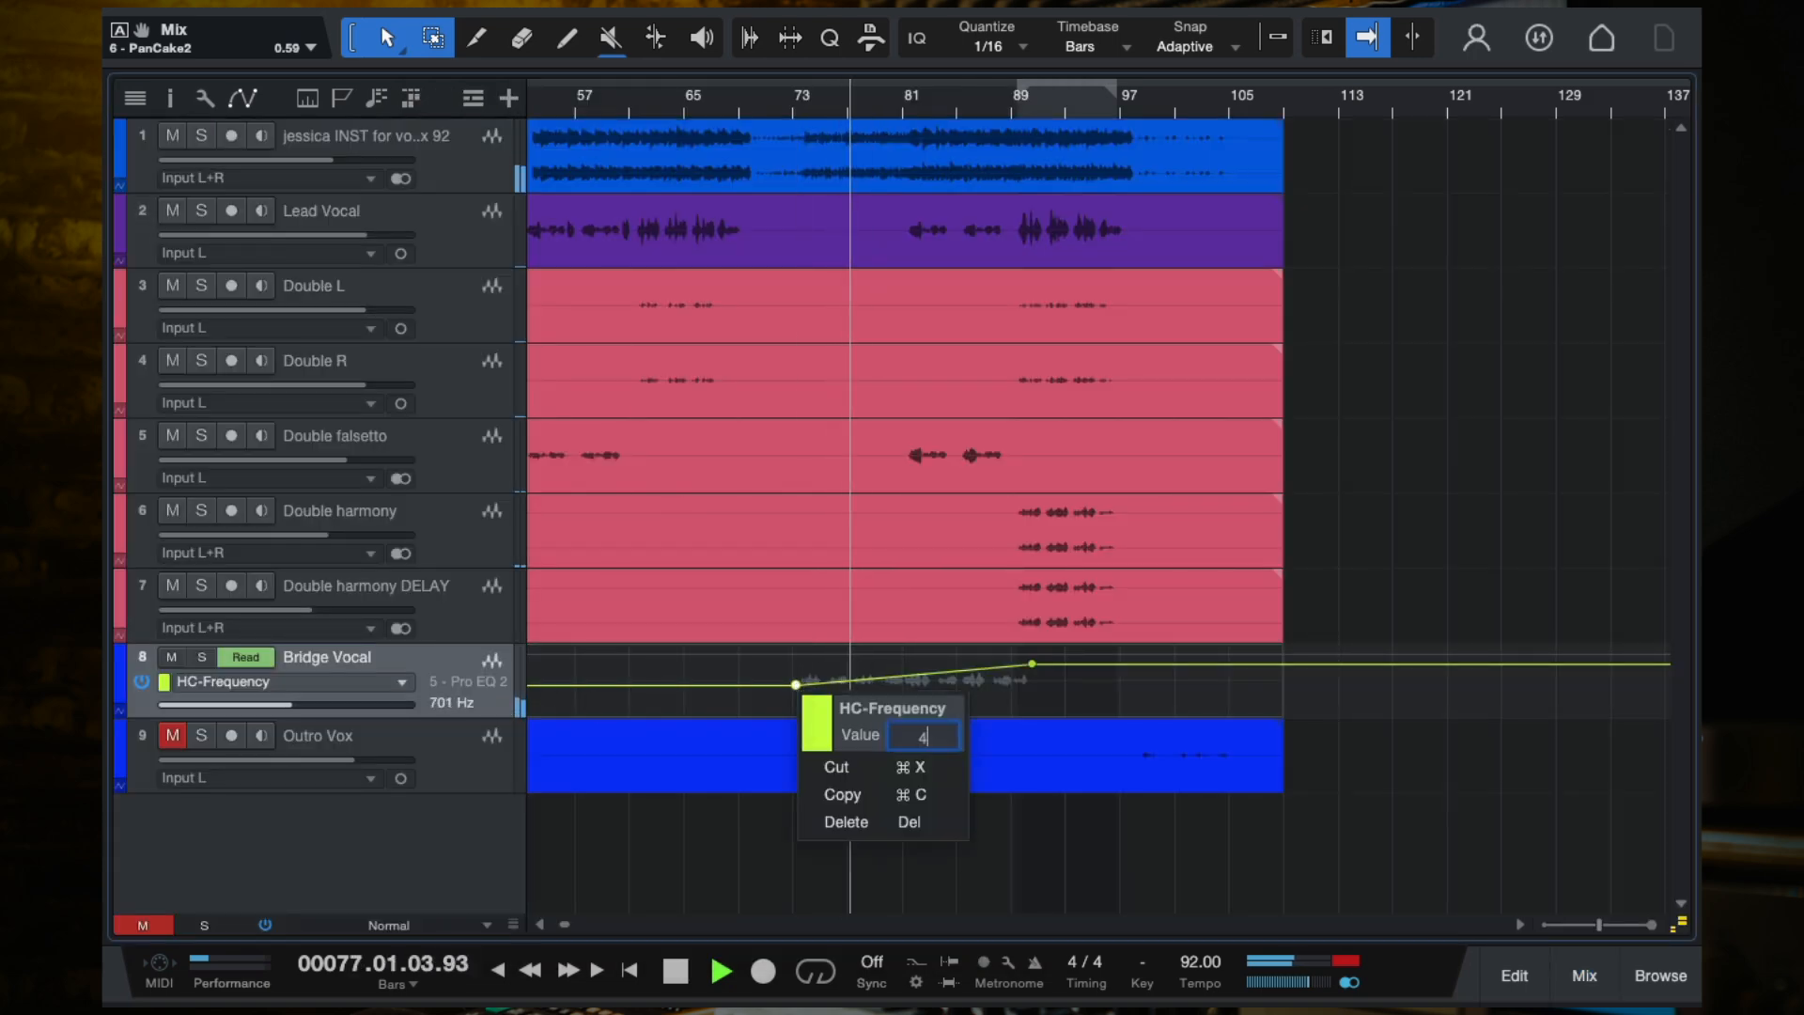
{"action": "key", "text": "Return"}
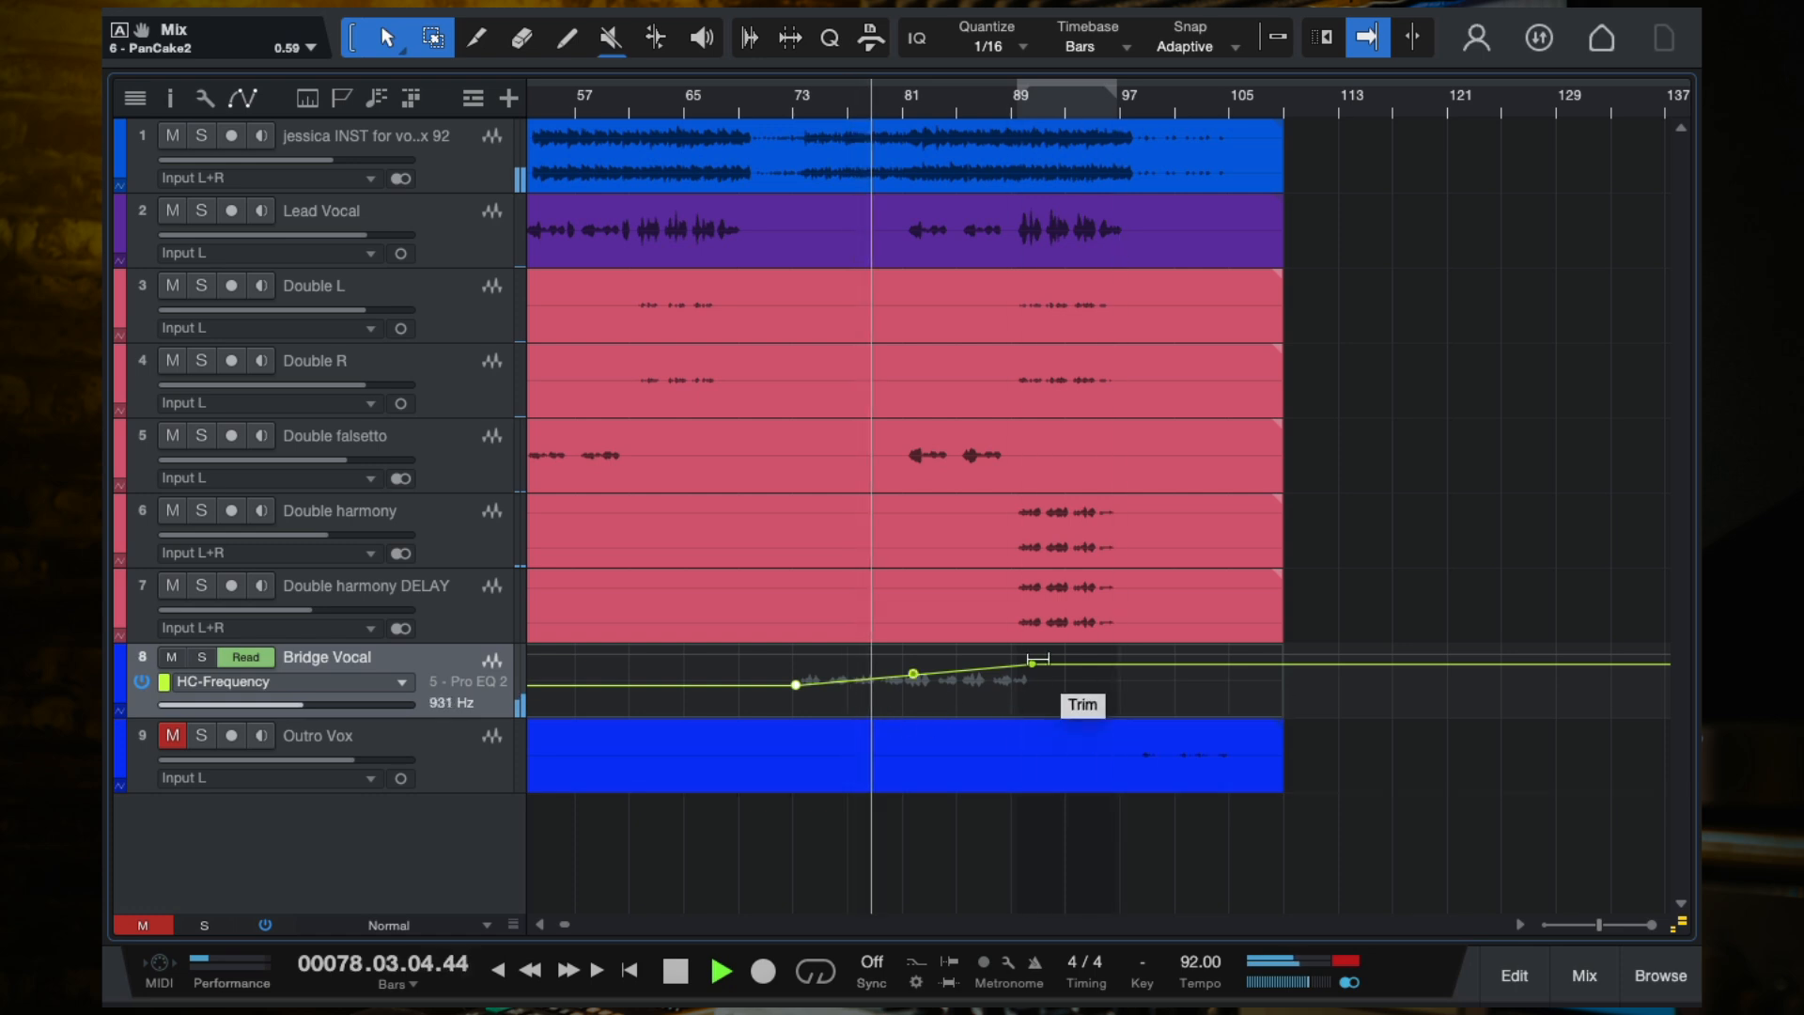
Step: Add an HC-Frequency point near bar 82 on Bridge Vocal, raise it to 4.74 kHz, and replay the bridge from about bar 79
{"action": "mouse_move", "coordinate": [1036, 672]}
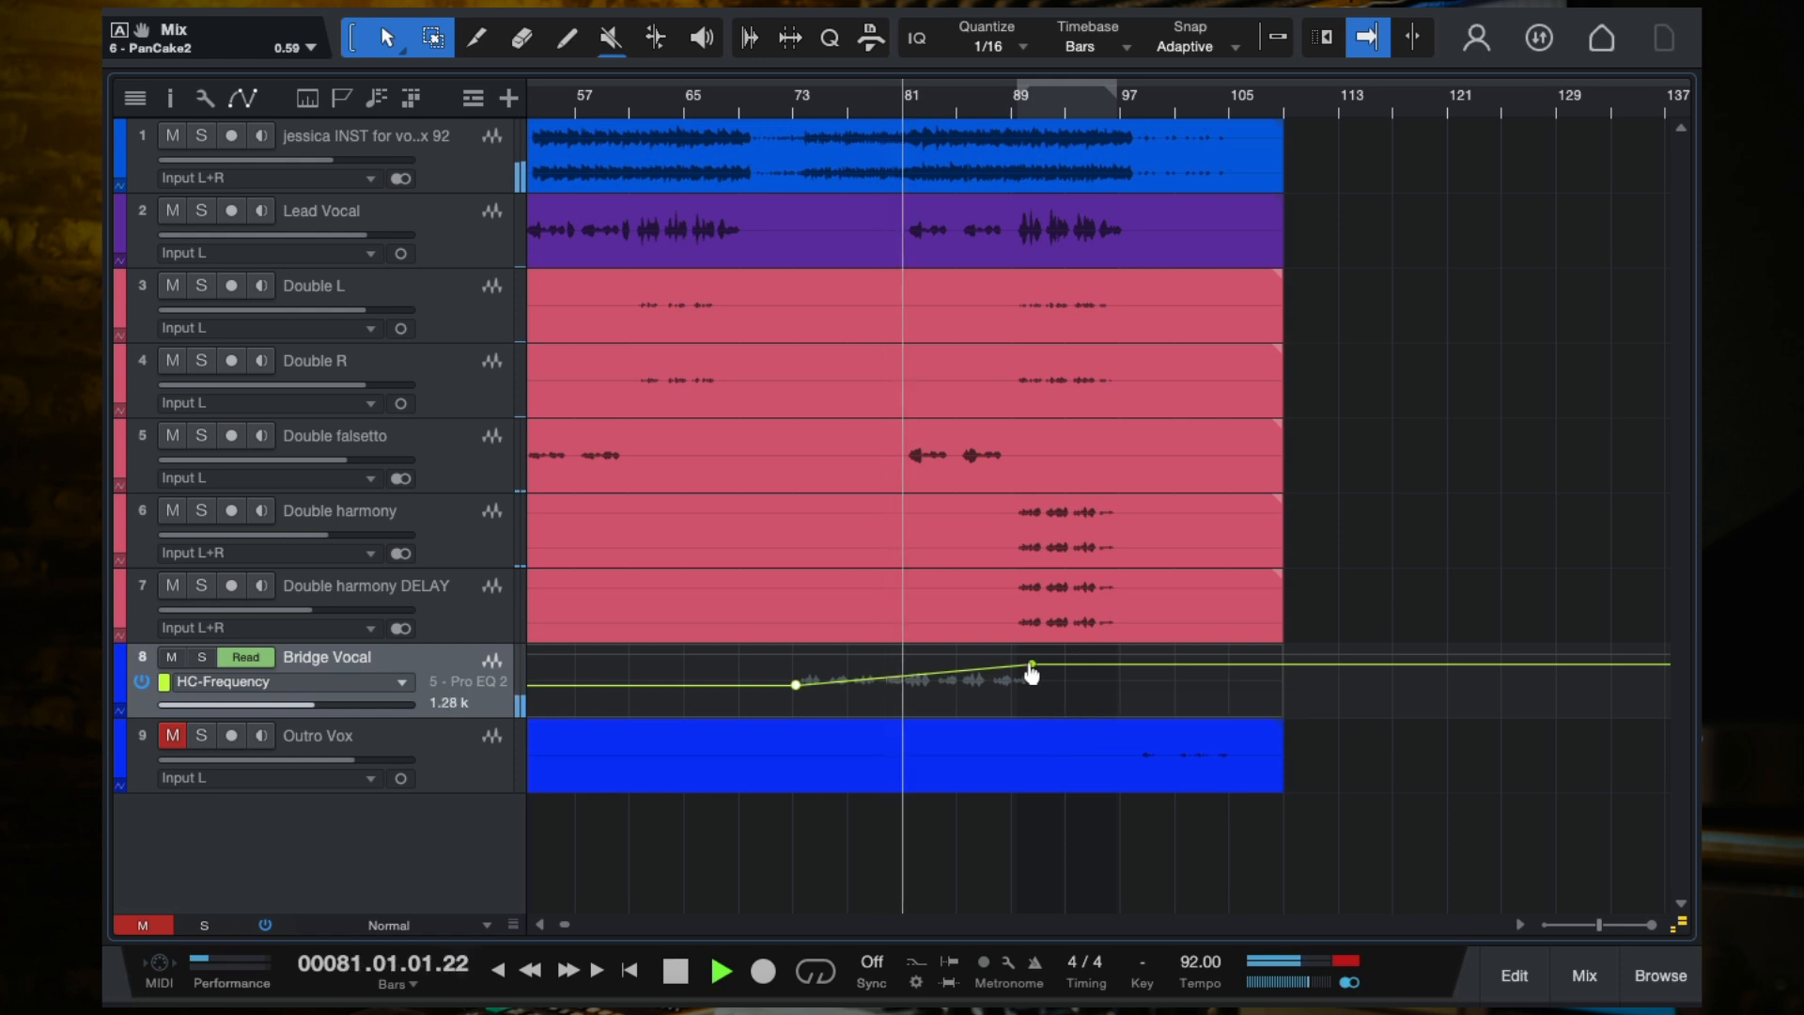
{"action": "scroll", "coordinate": [927, 680], "scroll_direction": "up", "scroll_amount": 4}
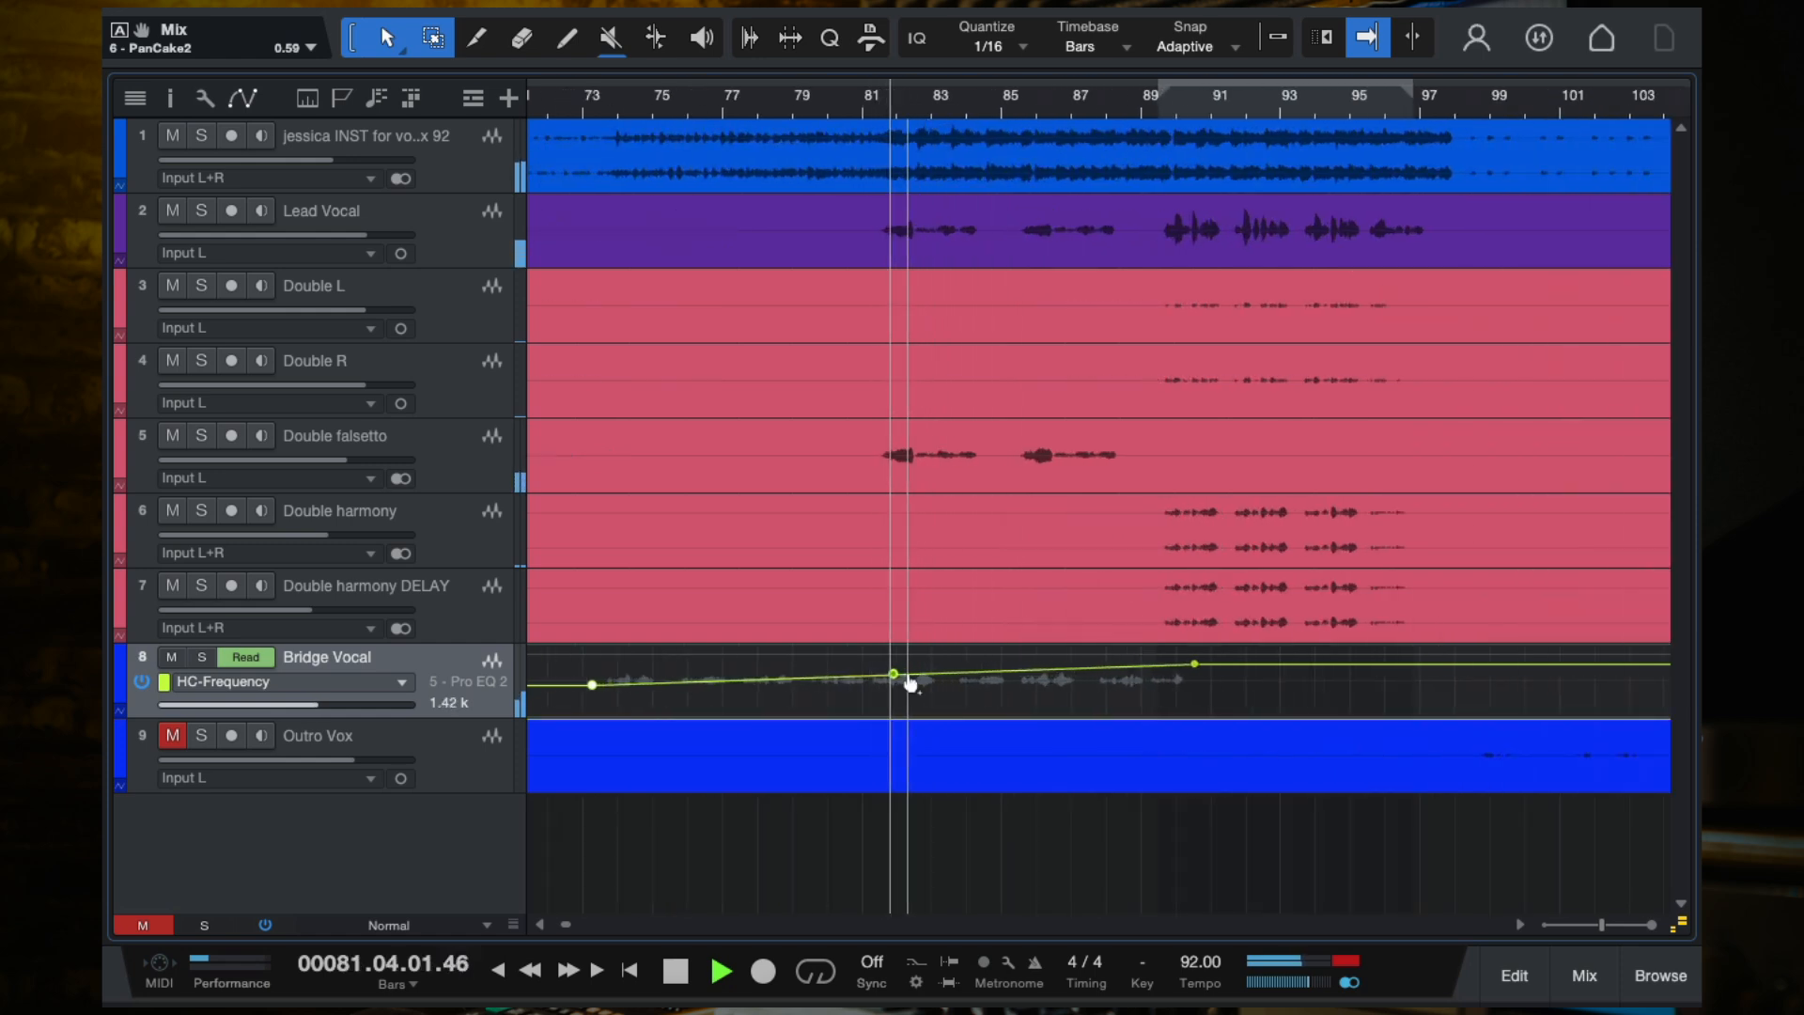
{"action": "key", "text": "space"}
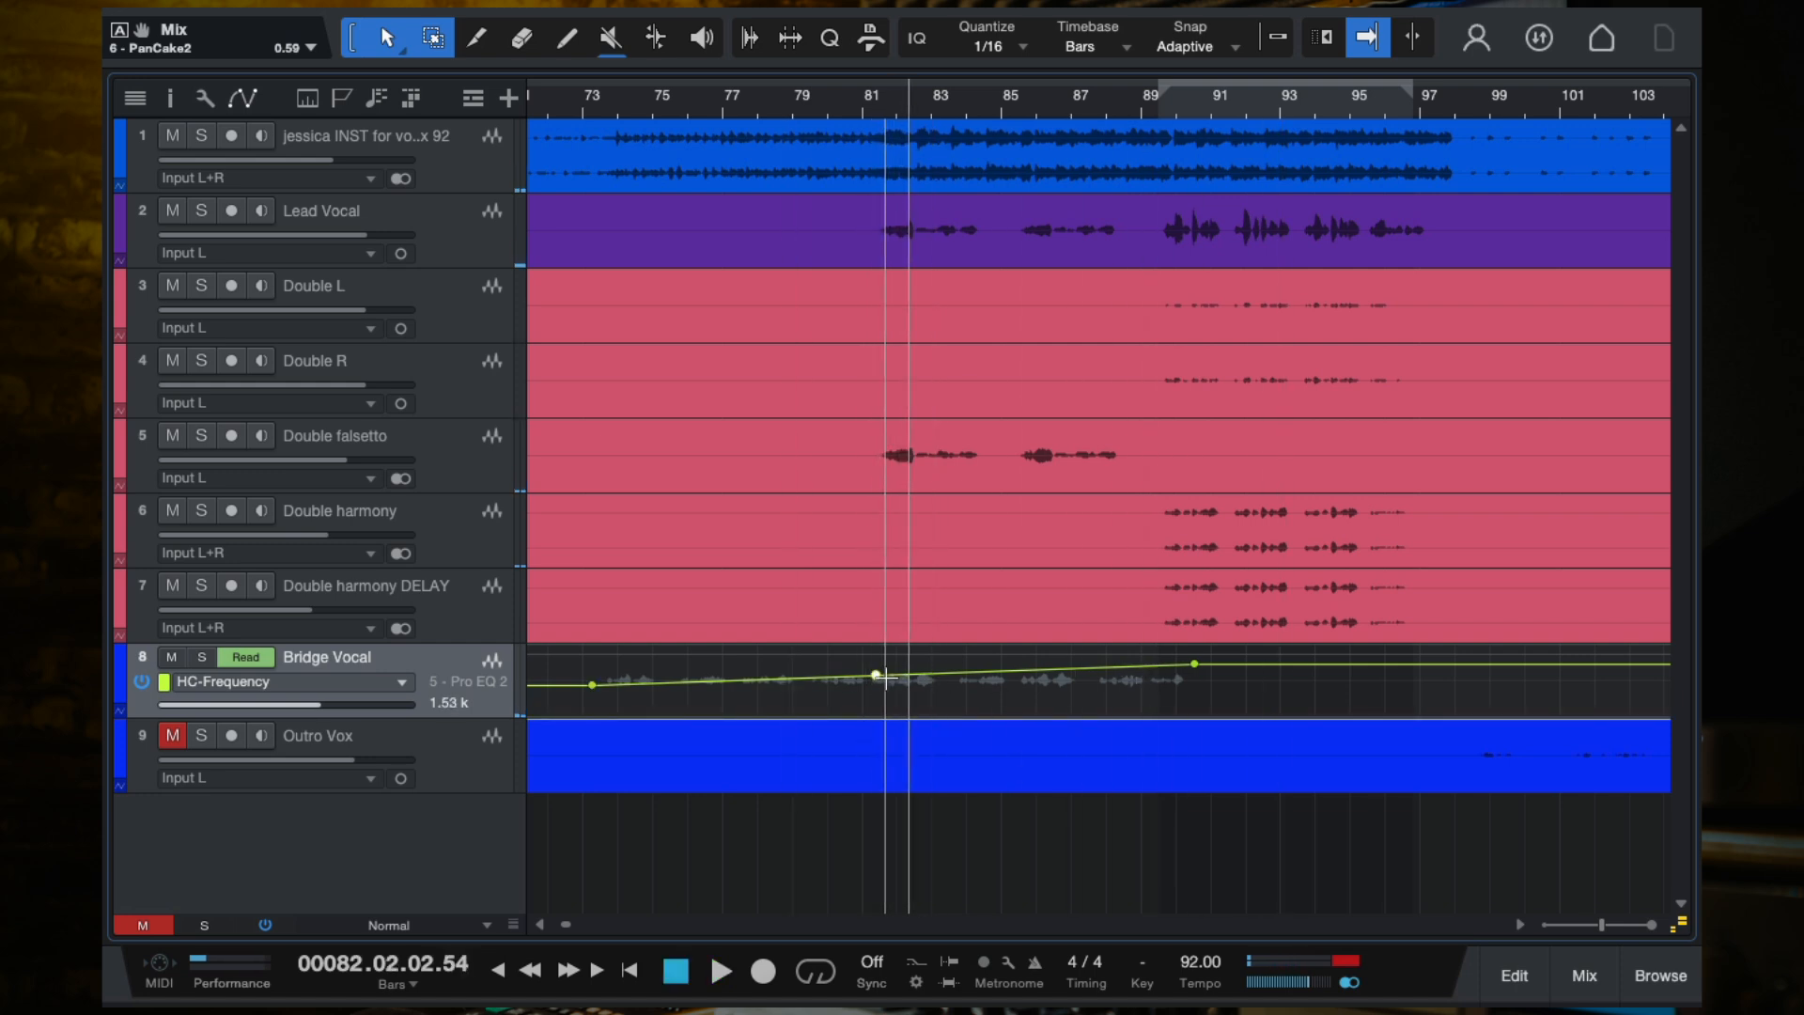
{"action": "left_click_drag", "start_coordinate": [876, 676], "coordinate": [909, 676]}
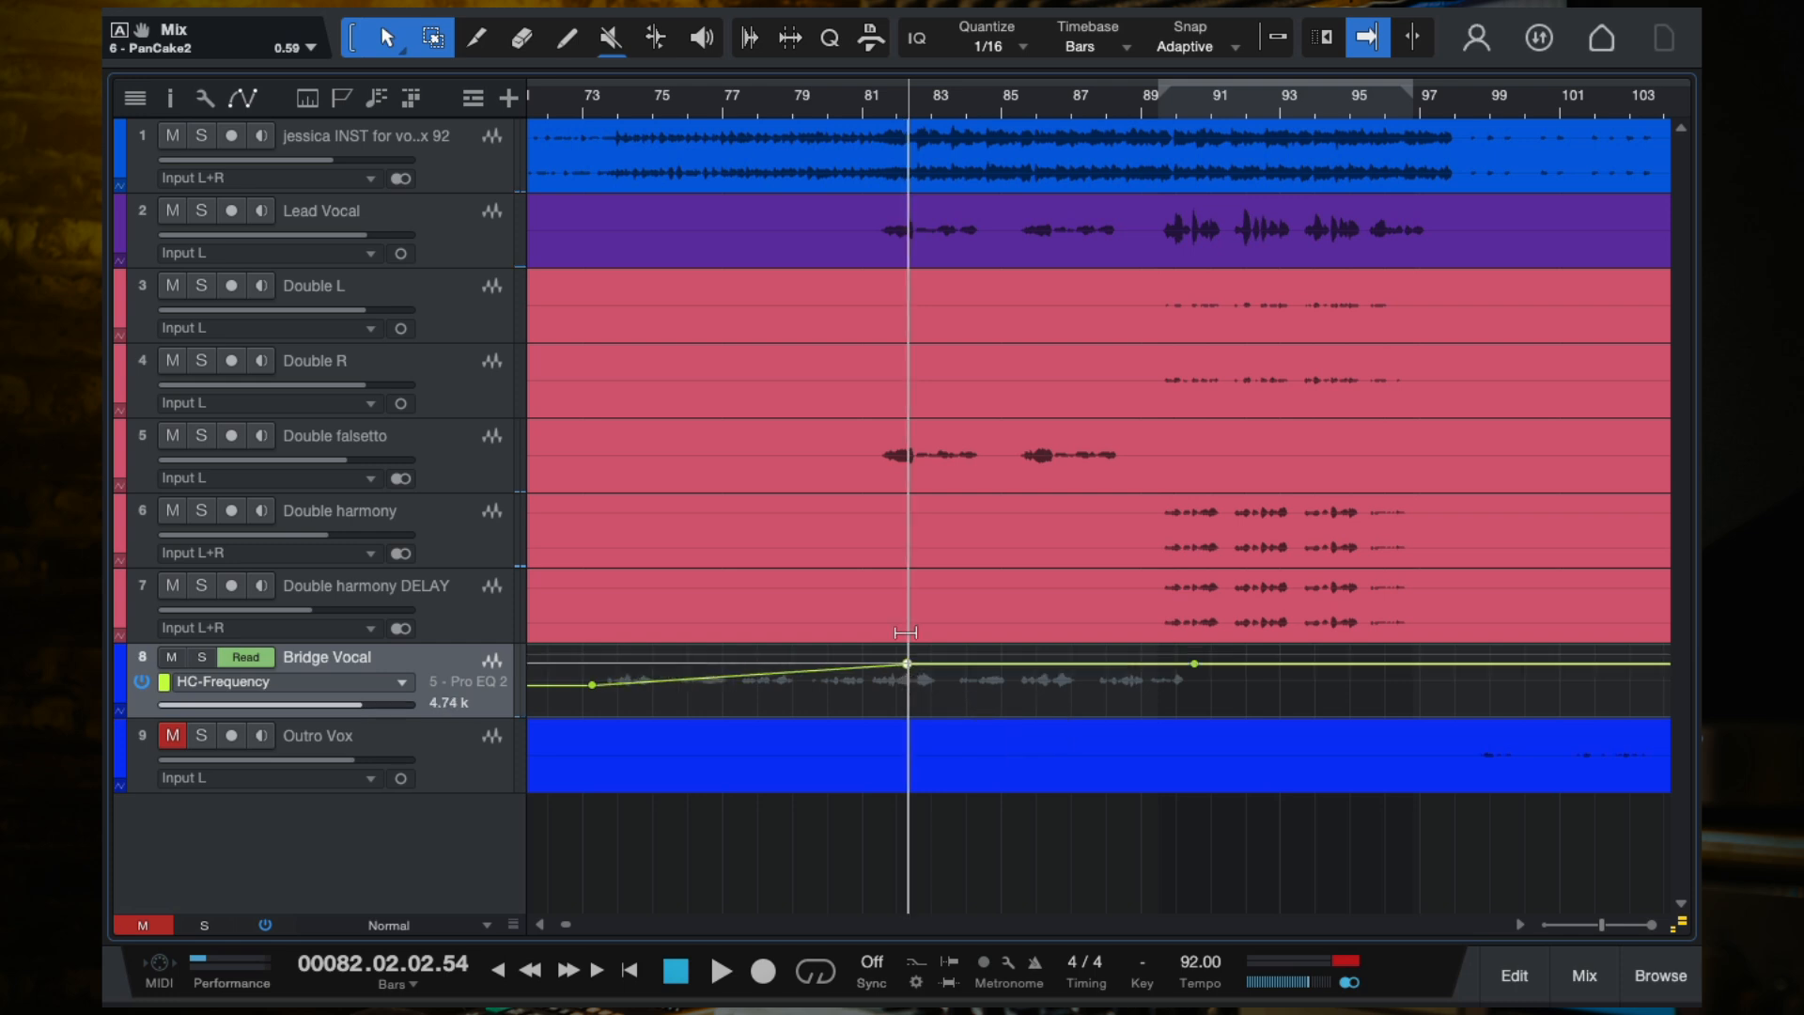
{"action": "key", "text": "space"}
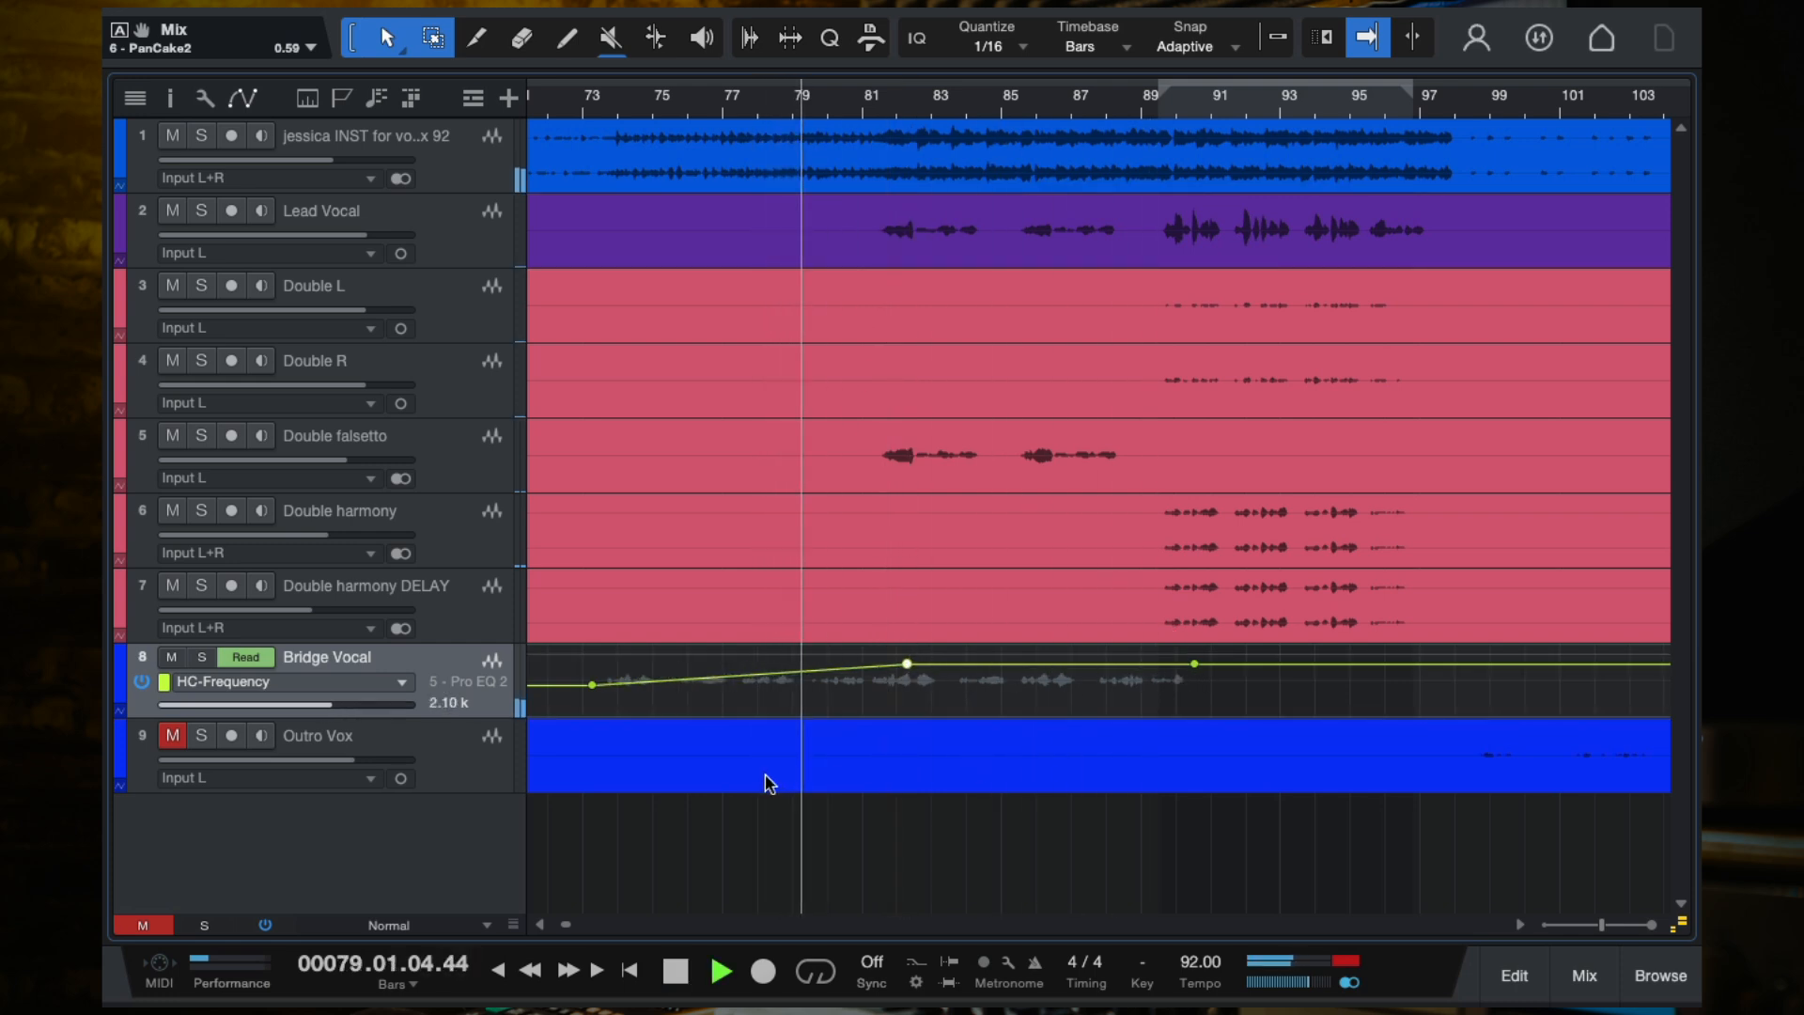
{"action": "scroll", "coordinate": [817, 733], "scroll_direction": "left", "scroll_amount": 3}
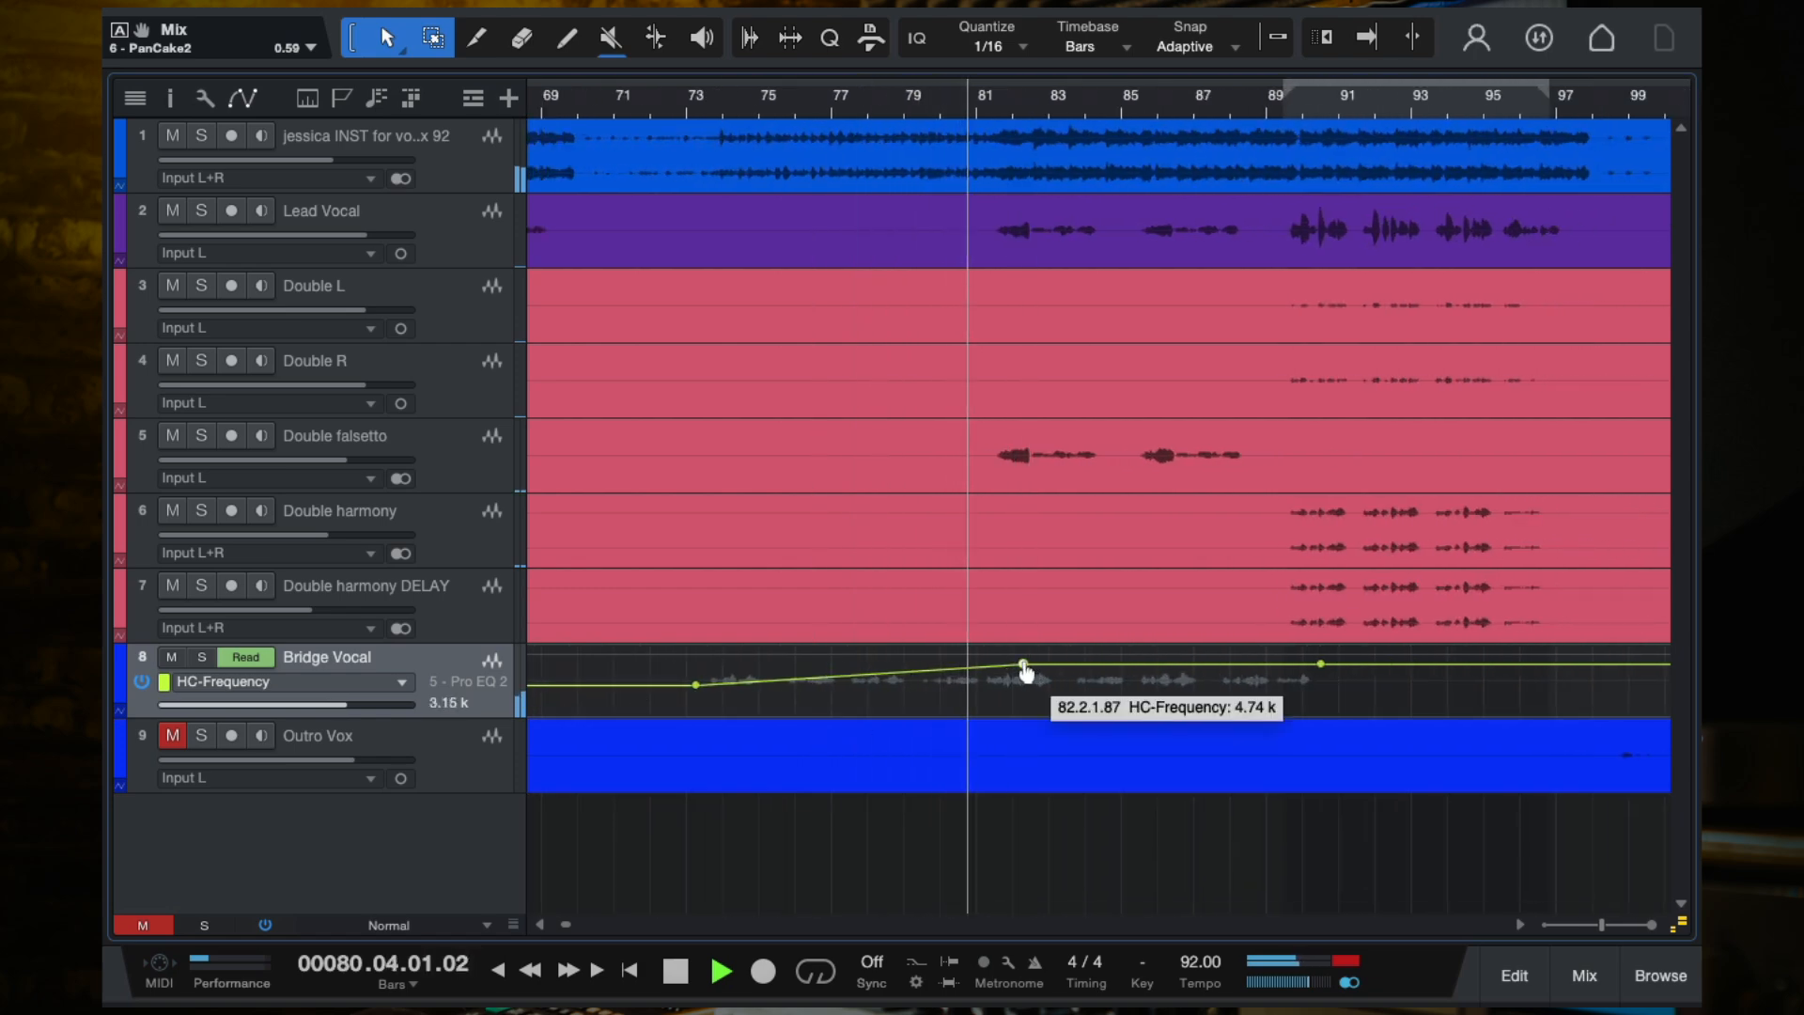
Step: Add a lower HC-Frequency point near bar 81, just before the bar 82 point, so the cutoff rises steeply between them
{"action": "scroll", "coordinate": [1024, 669], "scroll_direction": "up", "scroll_amount": 5}
{"action": "left_click_drag", "start_coordinate": [921, 669], "coordinate": [926, 683]}
{"action": "scroll", "coordinate": [1015, 674], "scroll_direction": "down", "scroll_amount": 2}
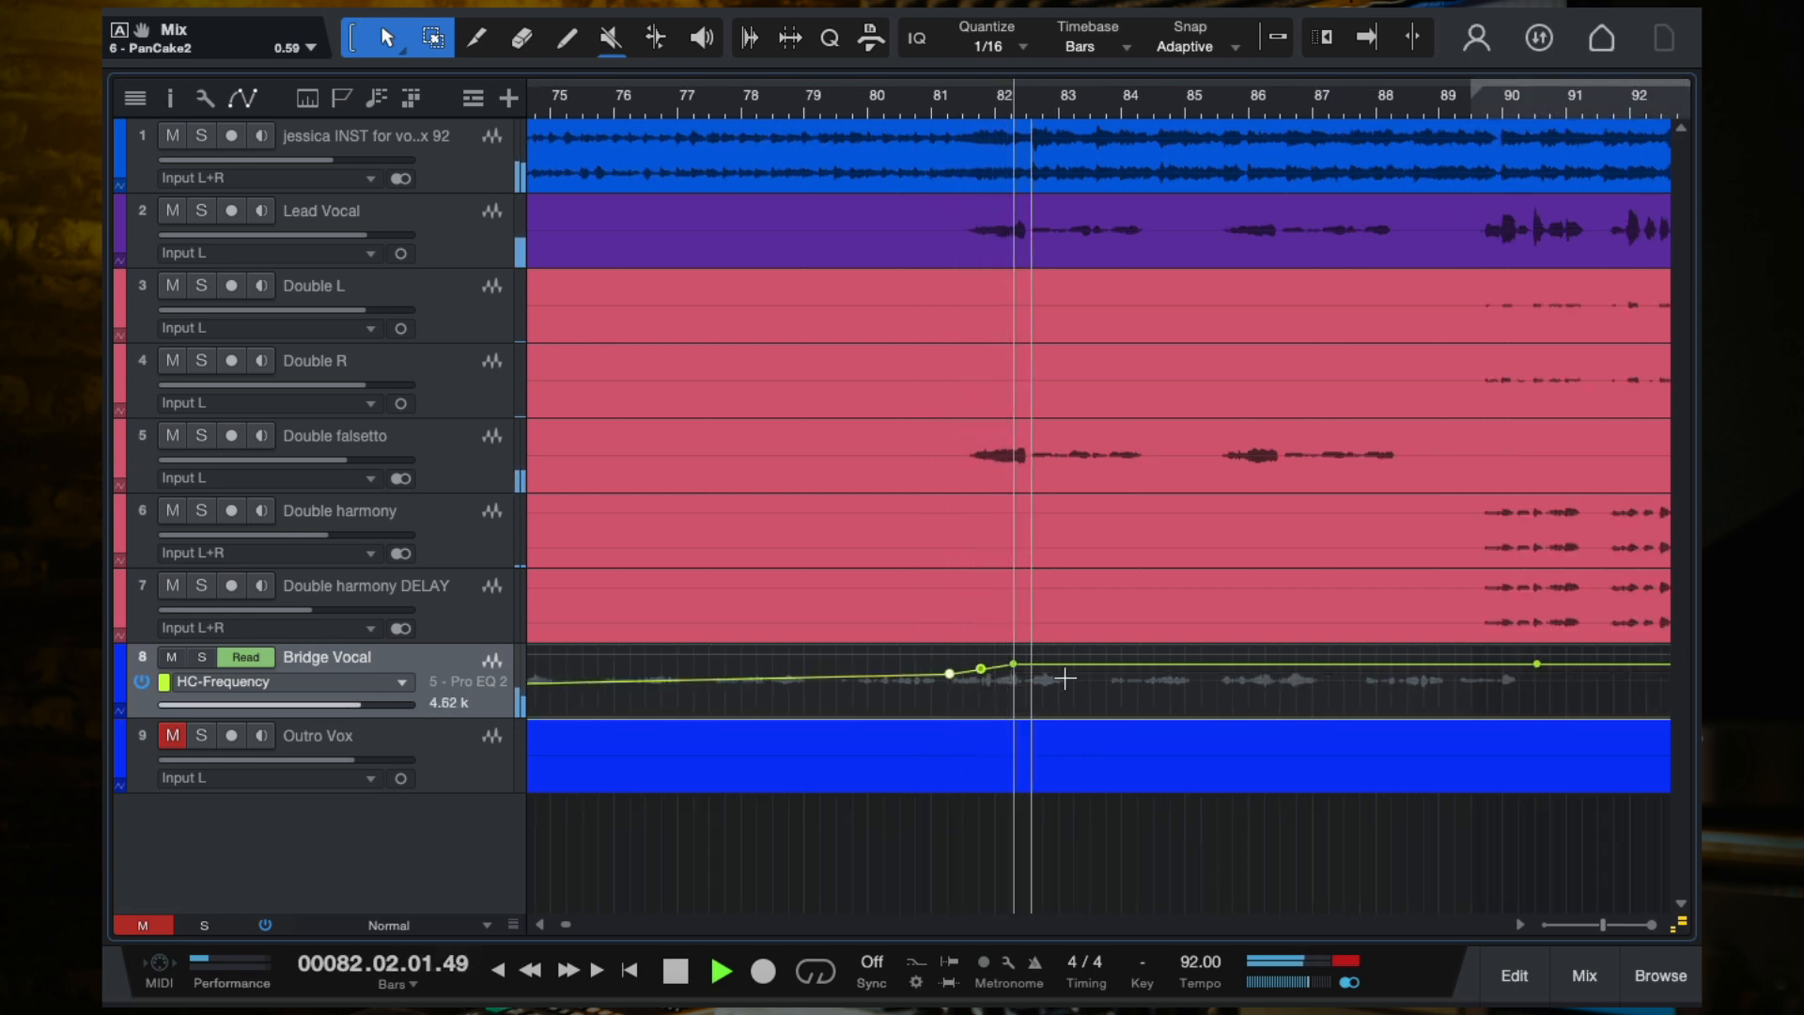
{"action": "scroll", "coordinate": [1071, 676], "scroll_direction": "down", "scroll_amount": 2}
Step: Set Bridge Vocal's HC-Frequency automation points near bar 82 and bar 90 to 3.00 kHz
{"action": "mouse_move", "coordinate": [988, 675]}
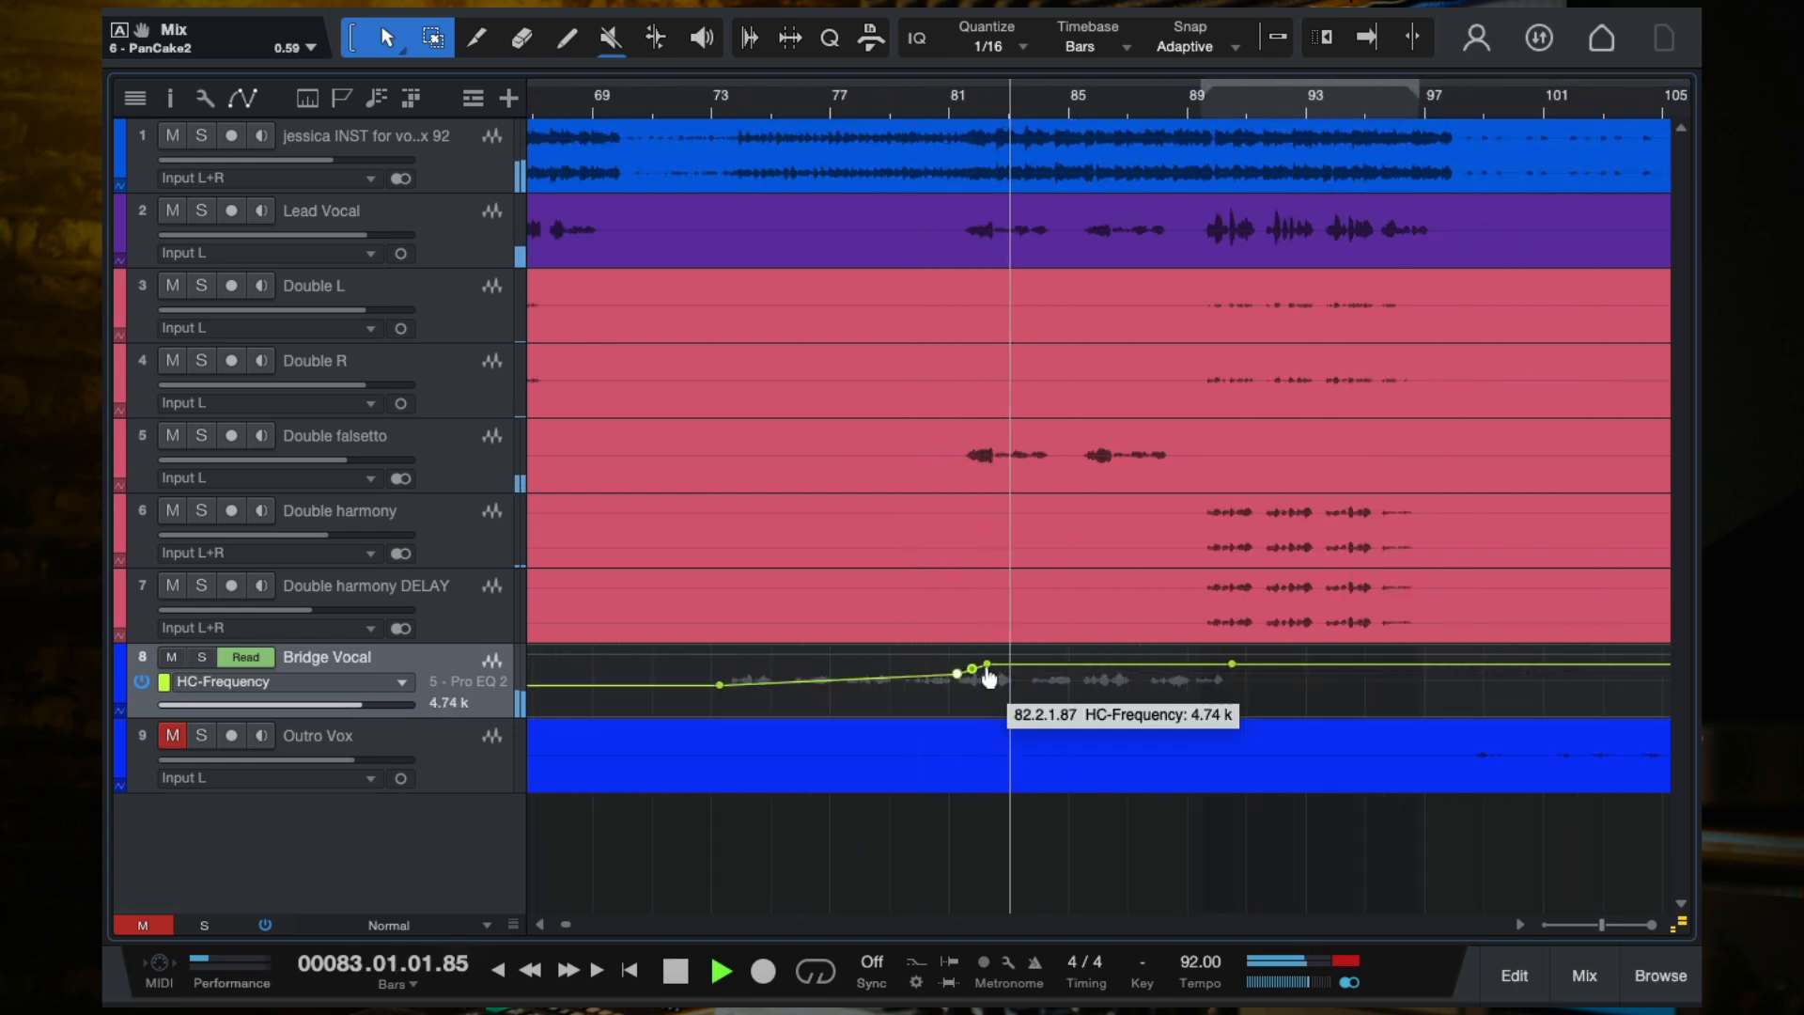
{"action": "left_click_drag", "start_coordinate": [989, 675], "coordinate": [988, 668]}
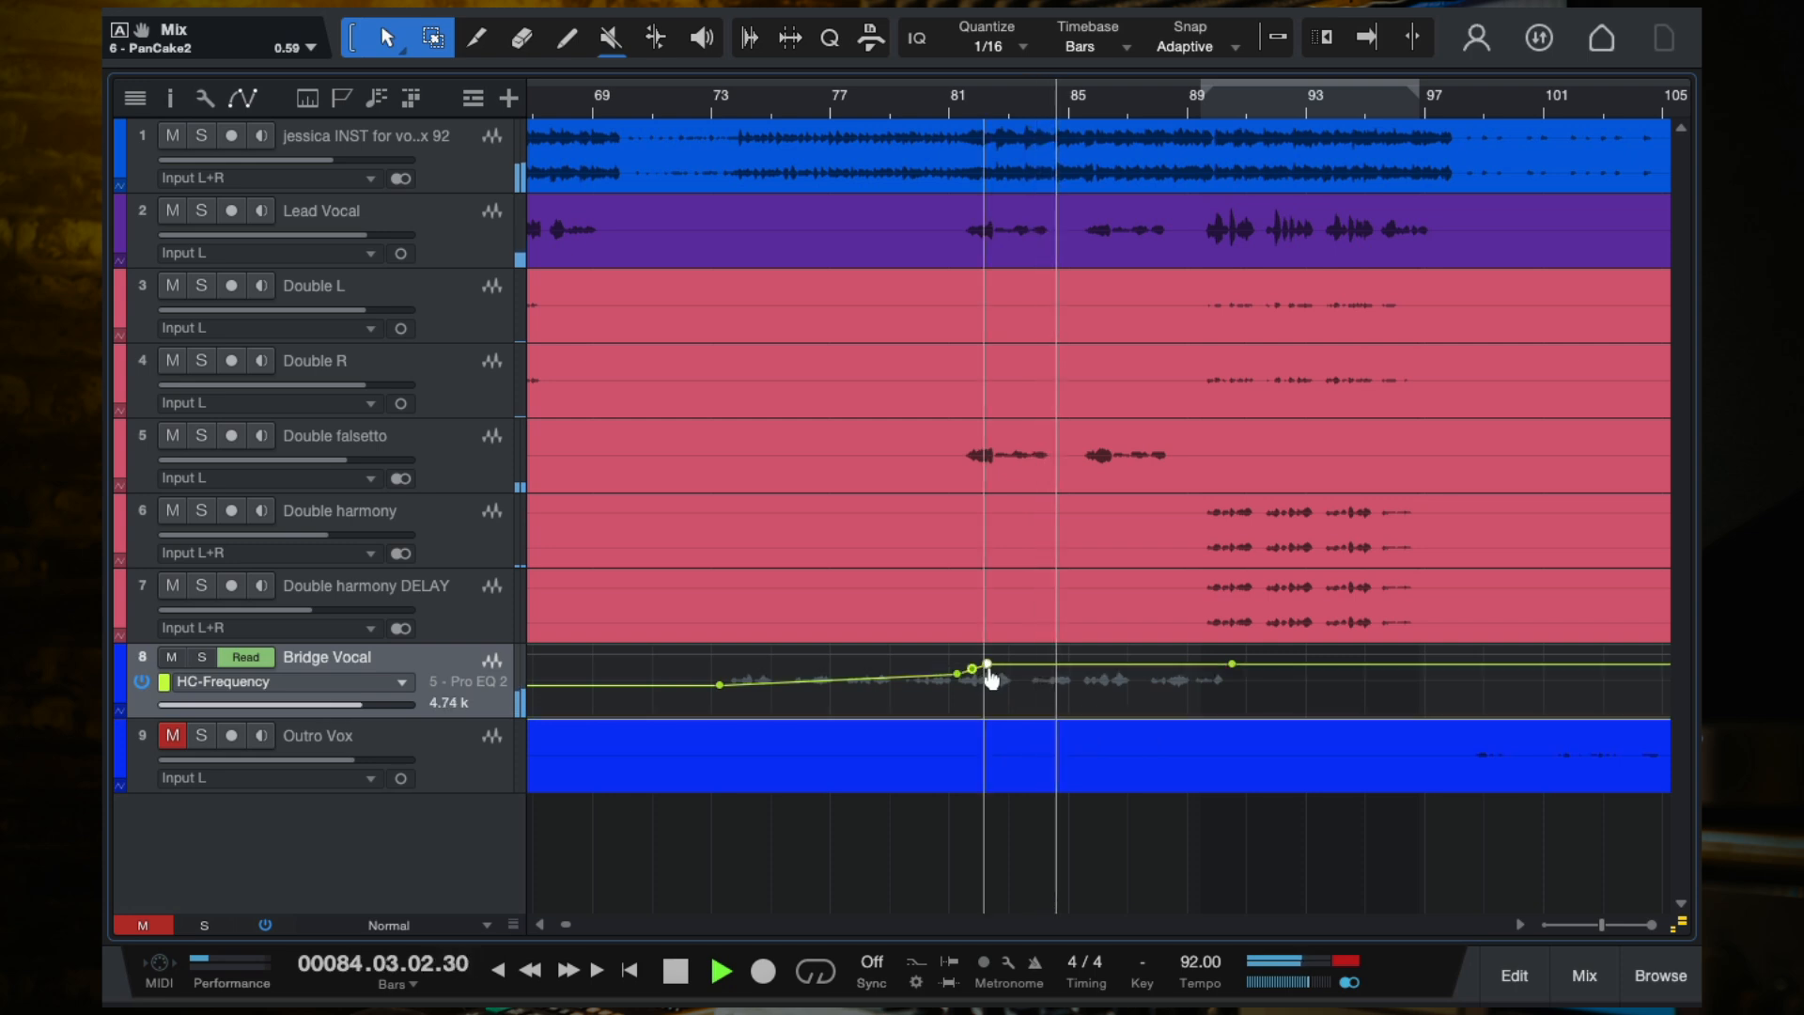
{"action": "right_click", "coordinate": [986, 664]}
{"action": "type", "text": "3"}
{"action": "key", "text": "Return"}
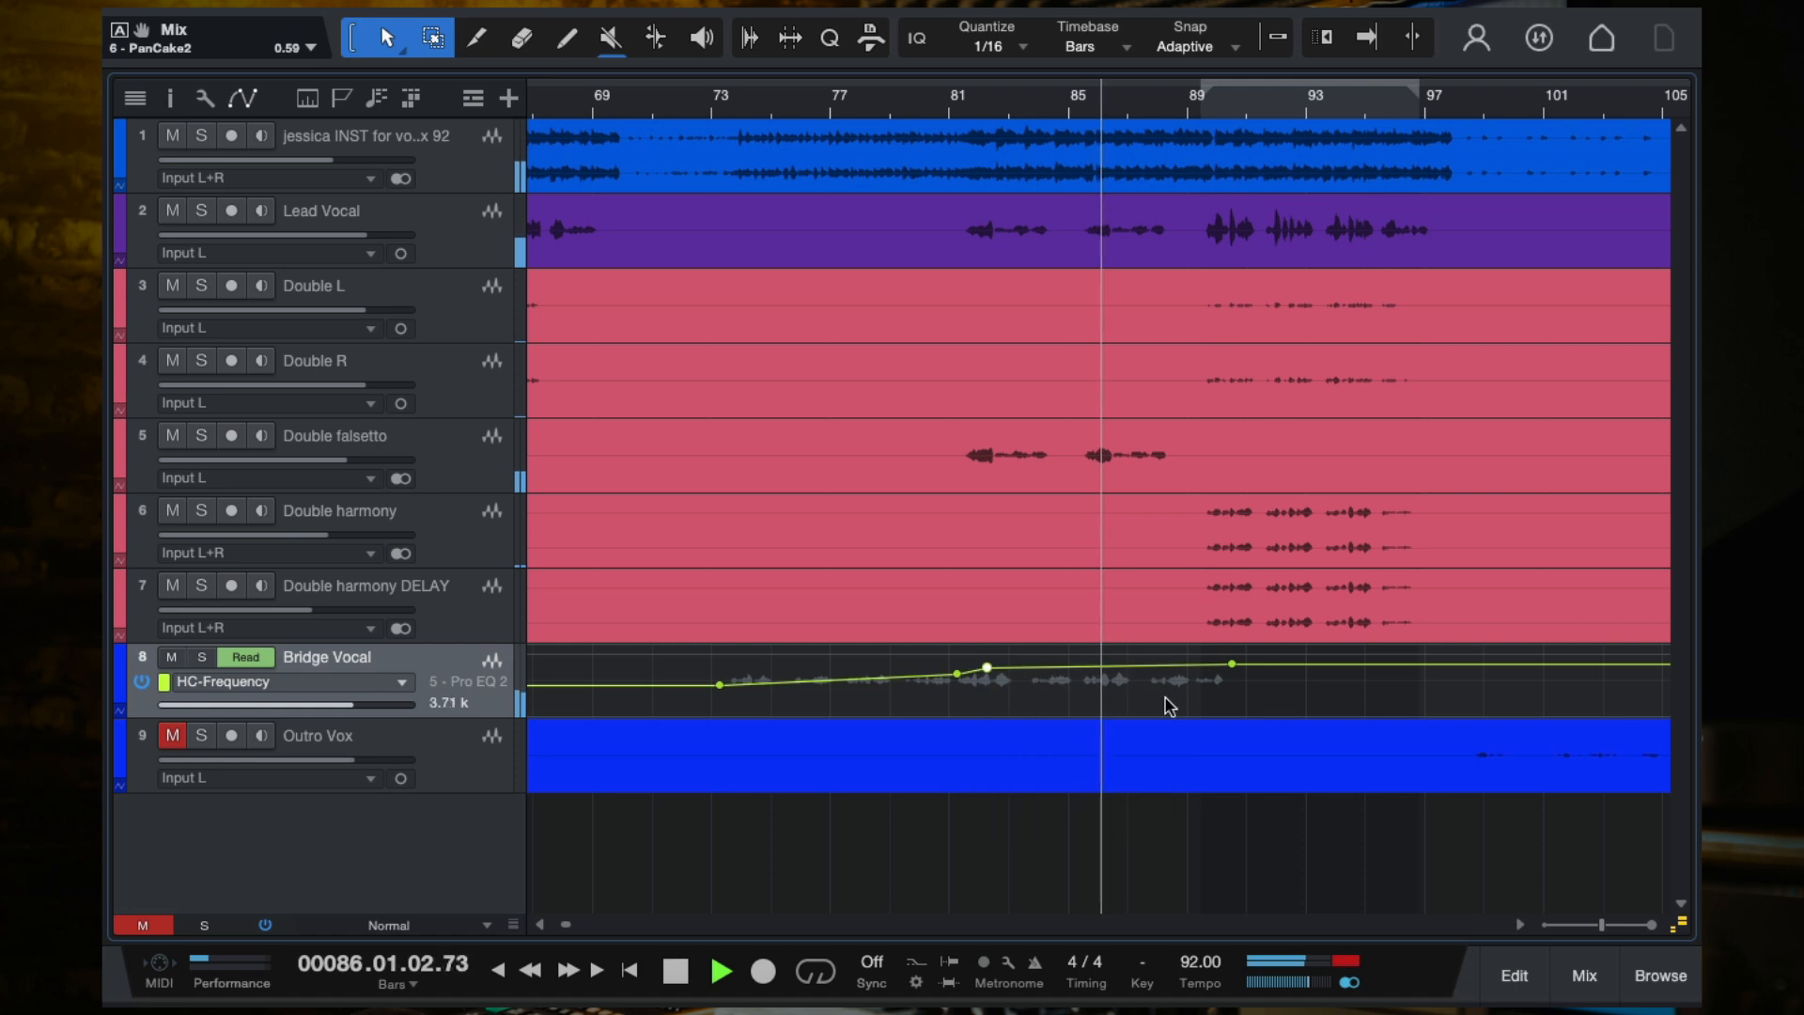
{"action": "right_click", "coordinate": [1231, 664]}
{"action": "type", "text": "3"}
{"action": "key", "text": "Return"}
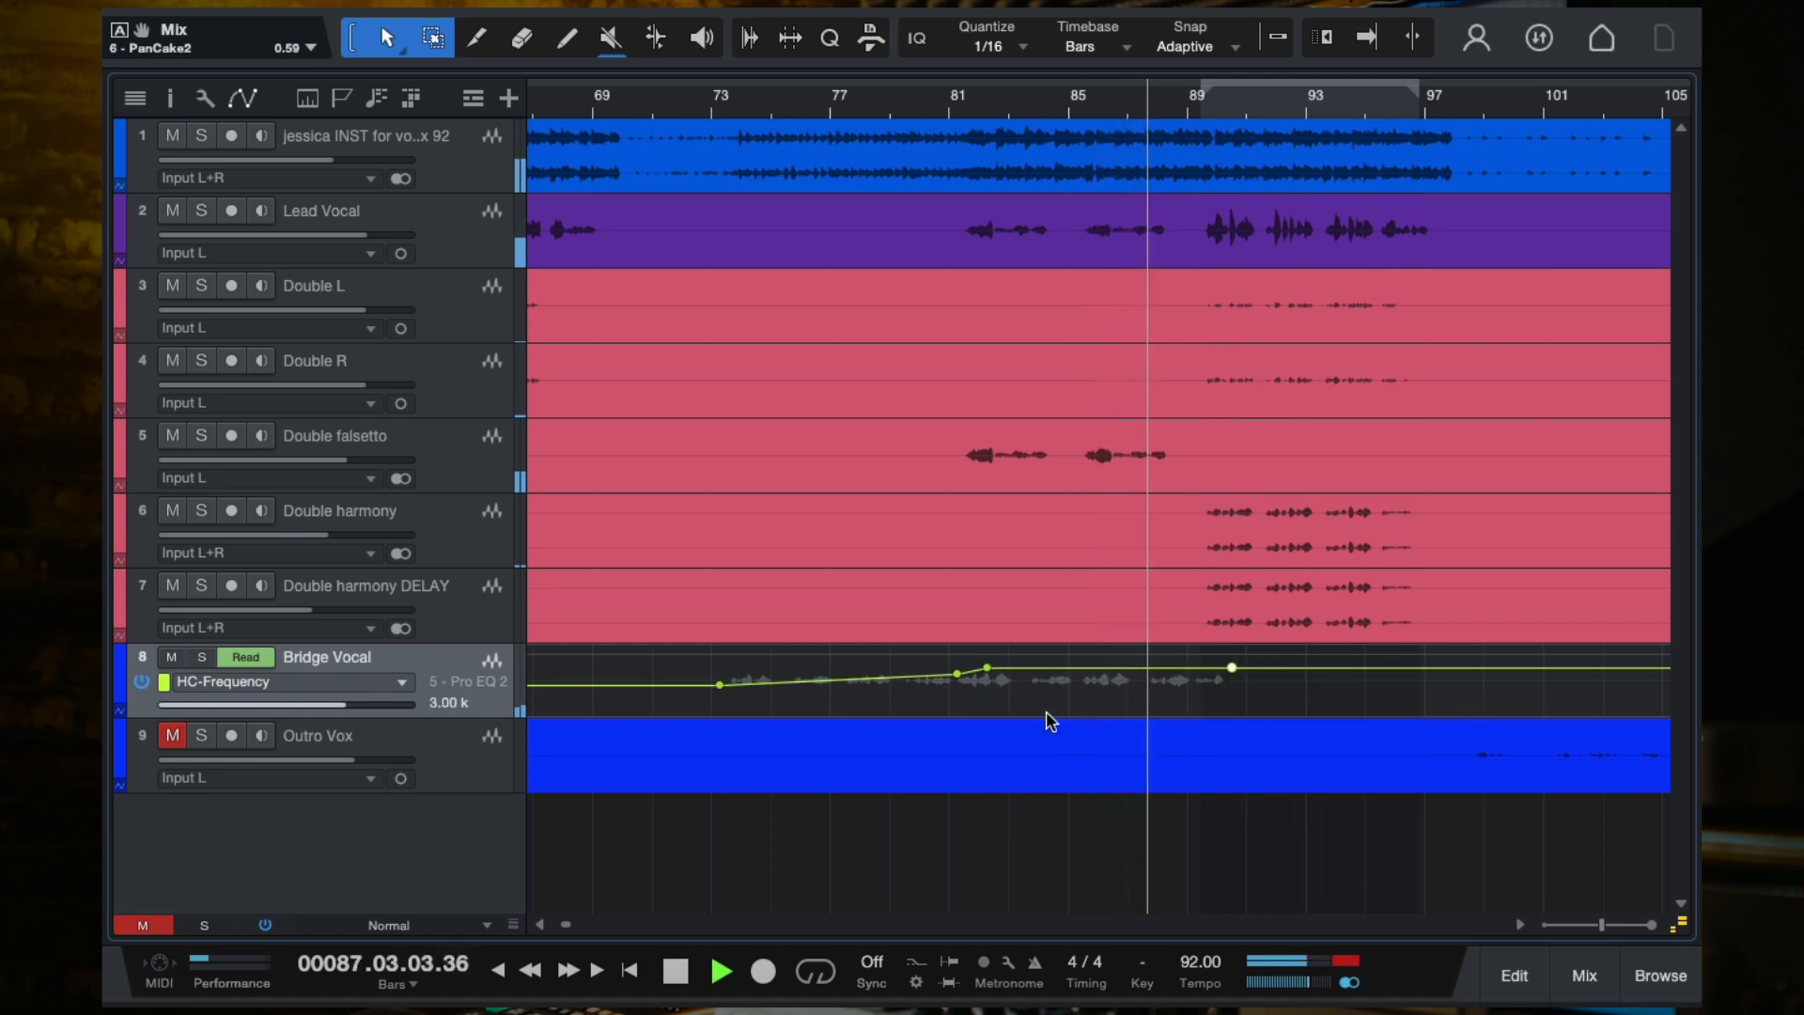
Step: Replay the bridge from about bar 72 to judge Bridge Vocal's HC-Frequency automation in the full mix
{"action": "key", "text": "w"}
{"action": "key", "text": "w"}
{"action": "key", "text": "w"}
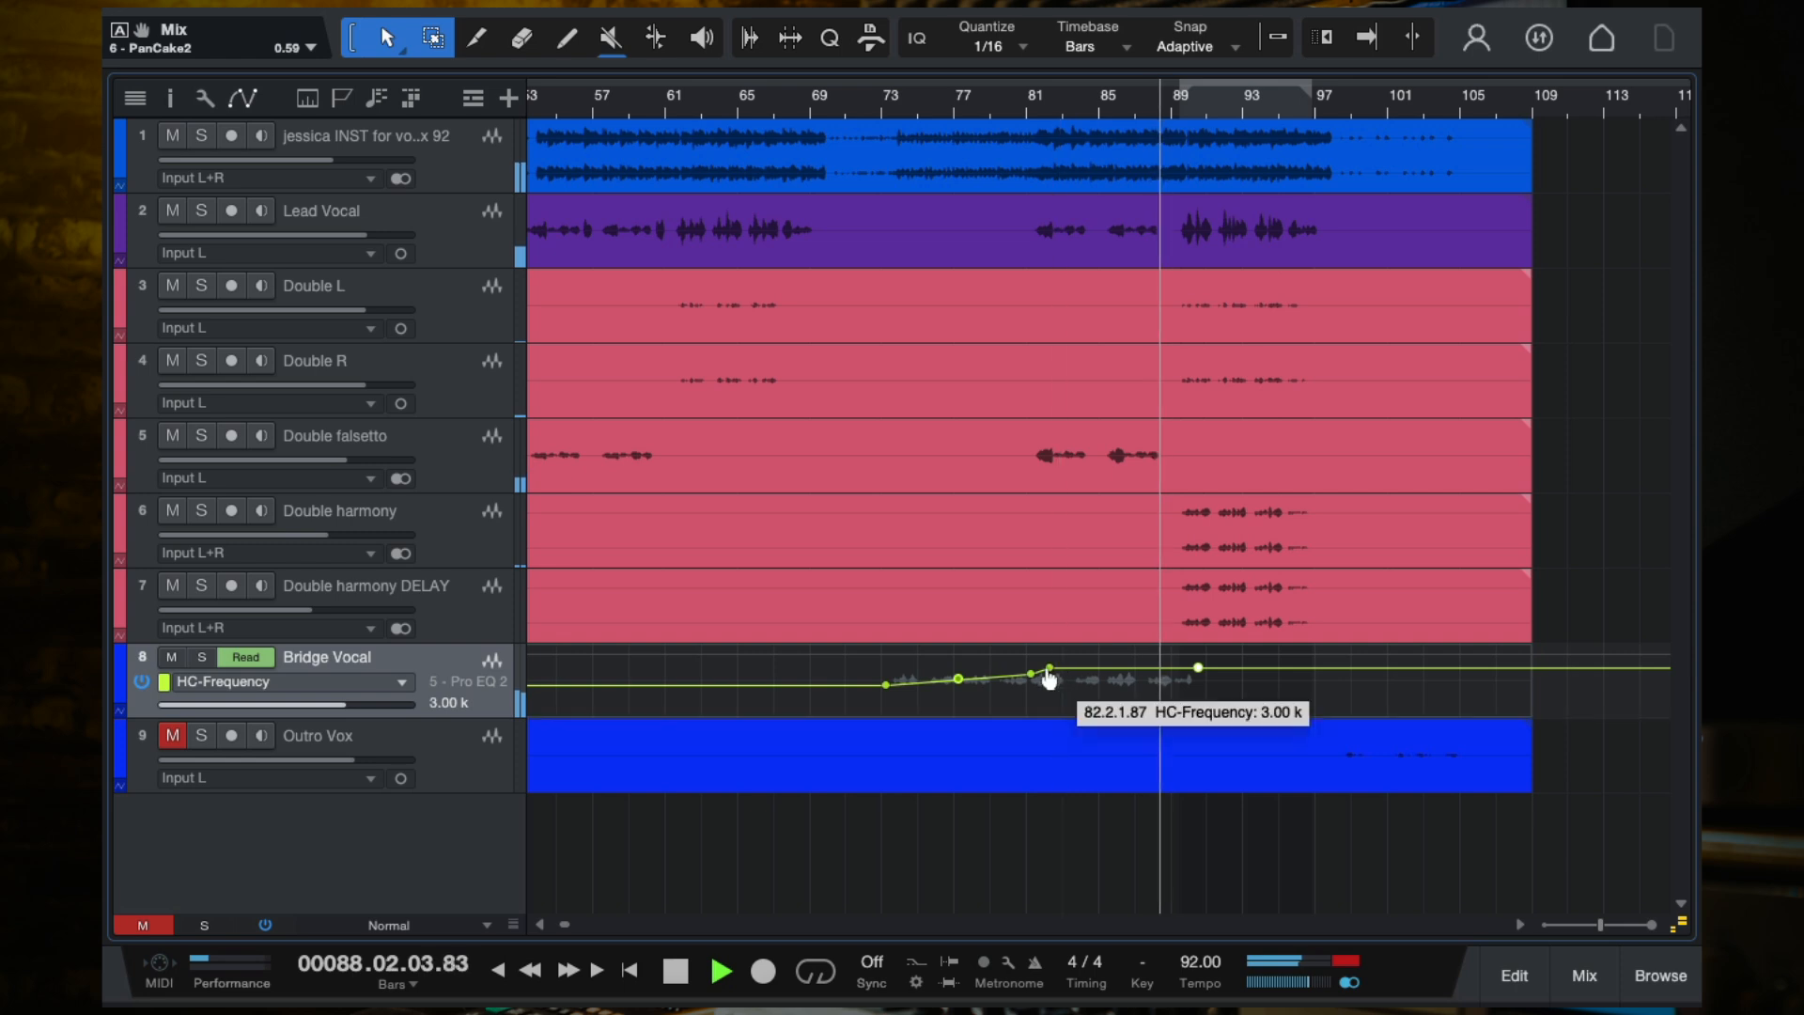
{"action": "left_click", "coordinate": [875, 100]}
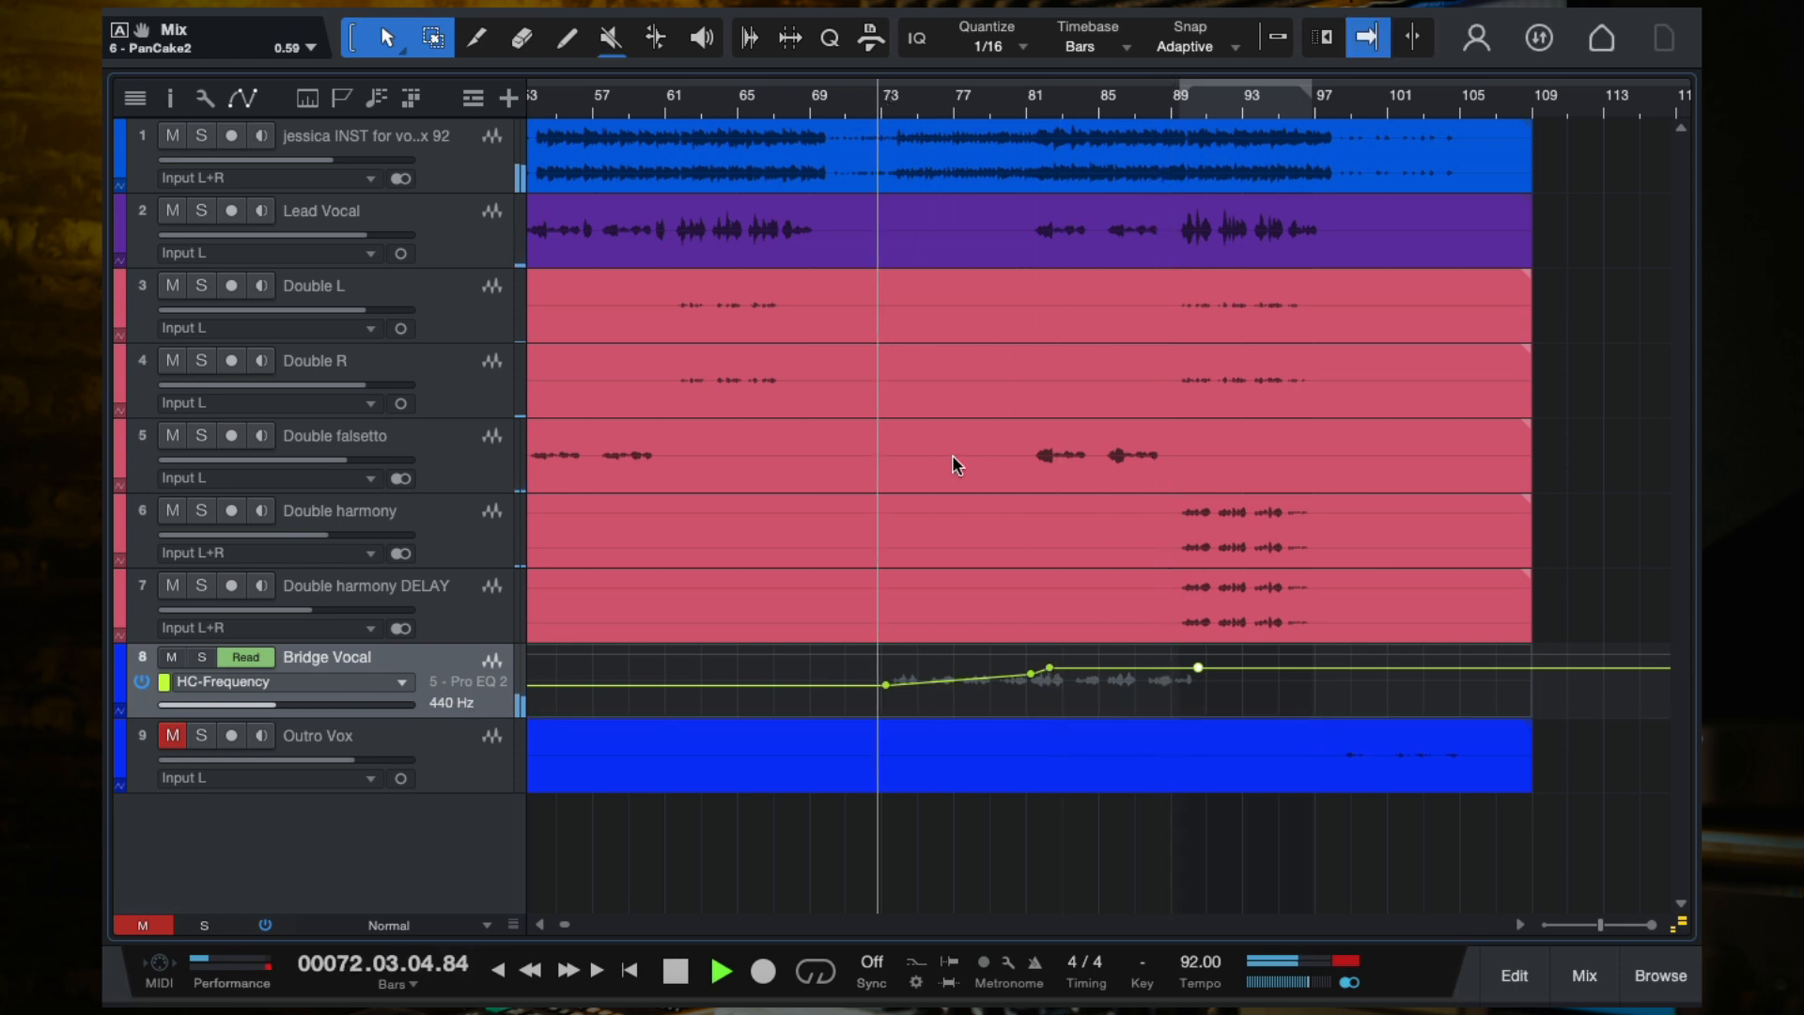
{"action": "scroll", "coordinate": [992, 613], "scroll_direction": "up", "scroll_amount": 3}
{"action": "scroll", "coordinate": [1048, 647], "scroll_direction": "down", "scroll_amount": 2}
{"action": "scroll", "coordinate": [1015, 653], "scroll_direction": "right", "scroll_amount": 1}
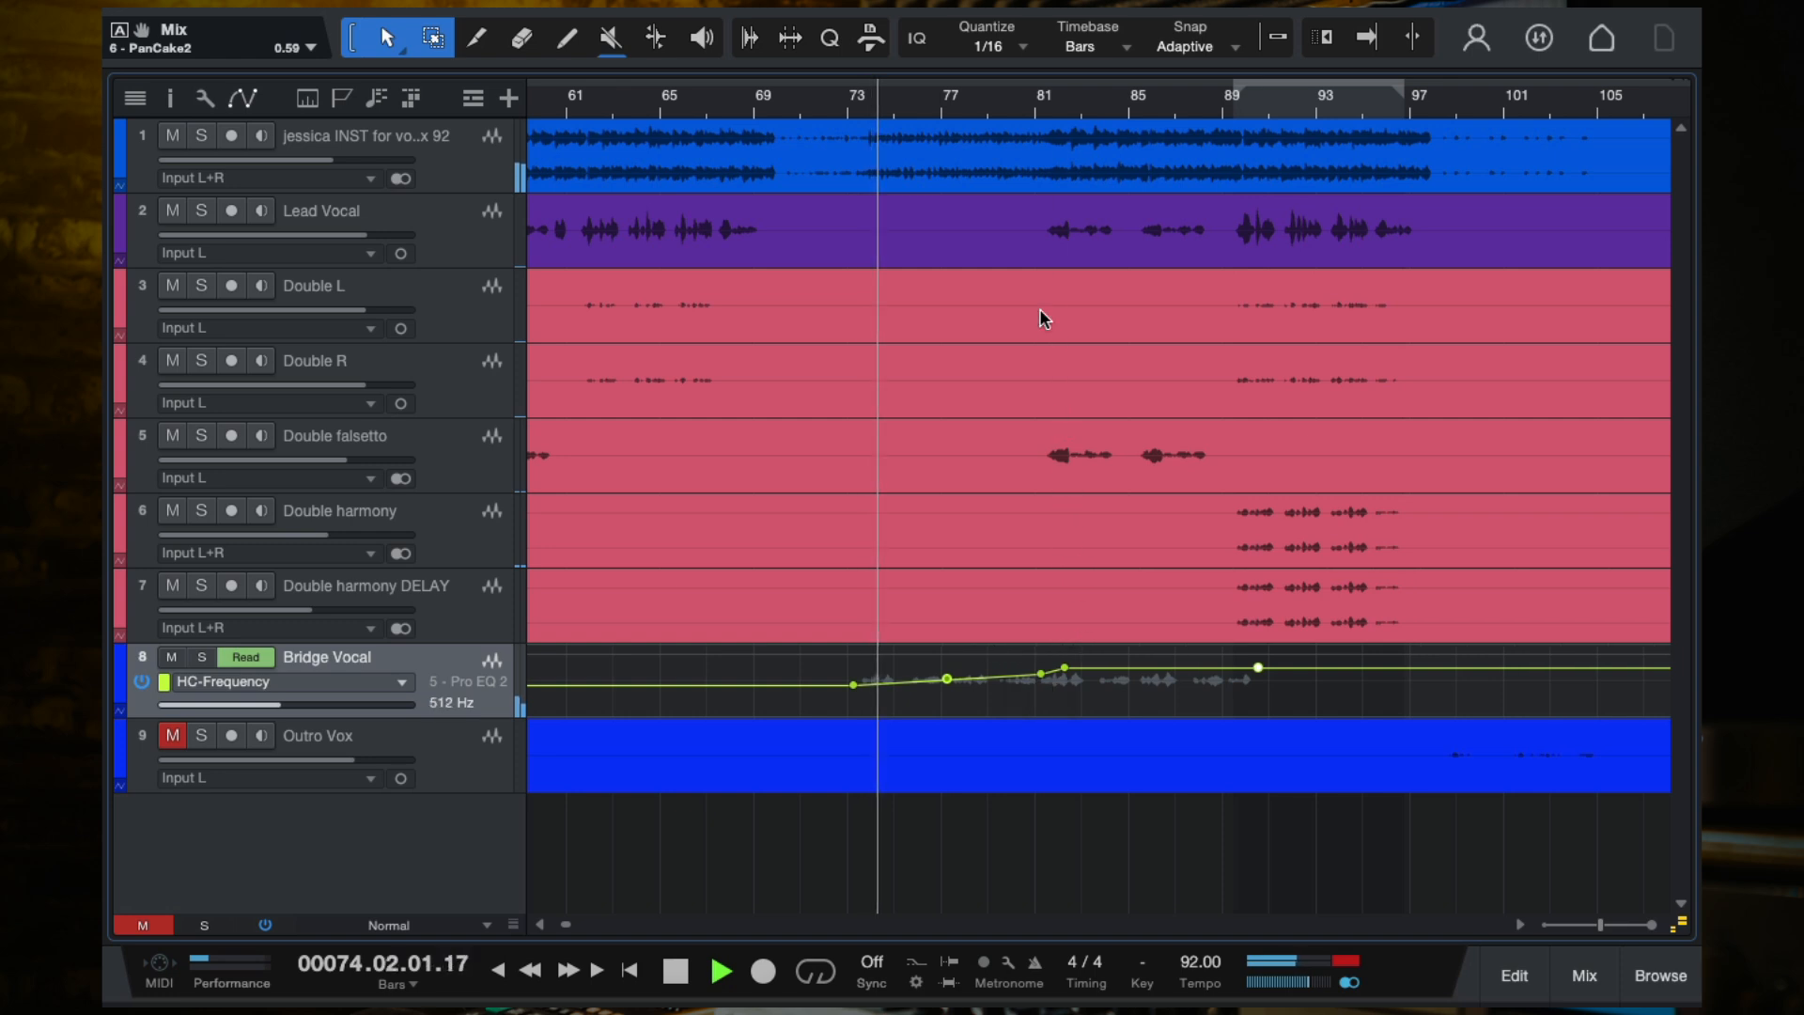
{"action": "left_click", "coordinate": [1003, 110]}
{"action": "key", "text": "f"}
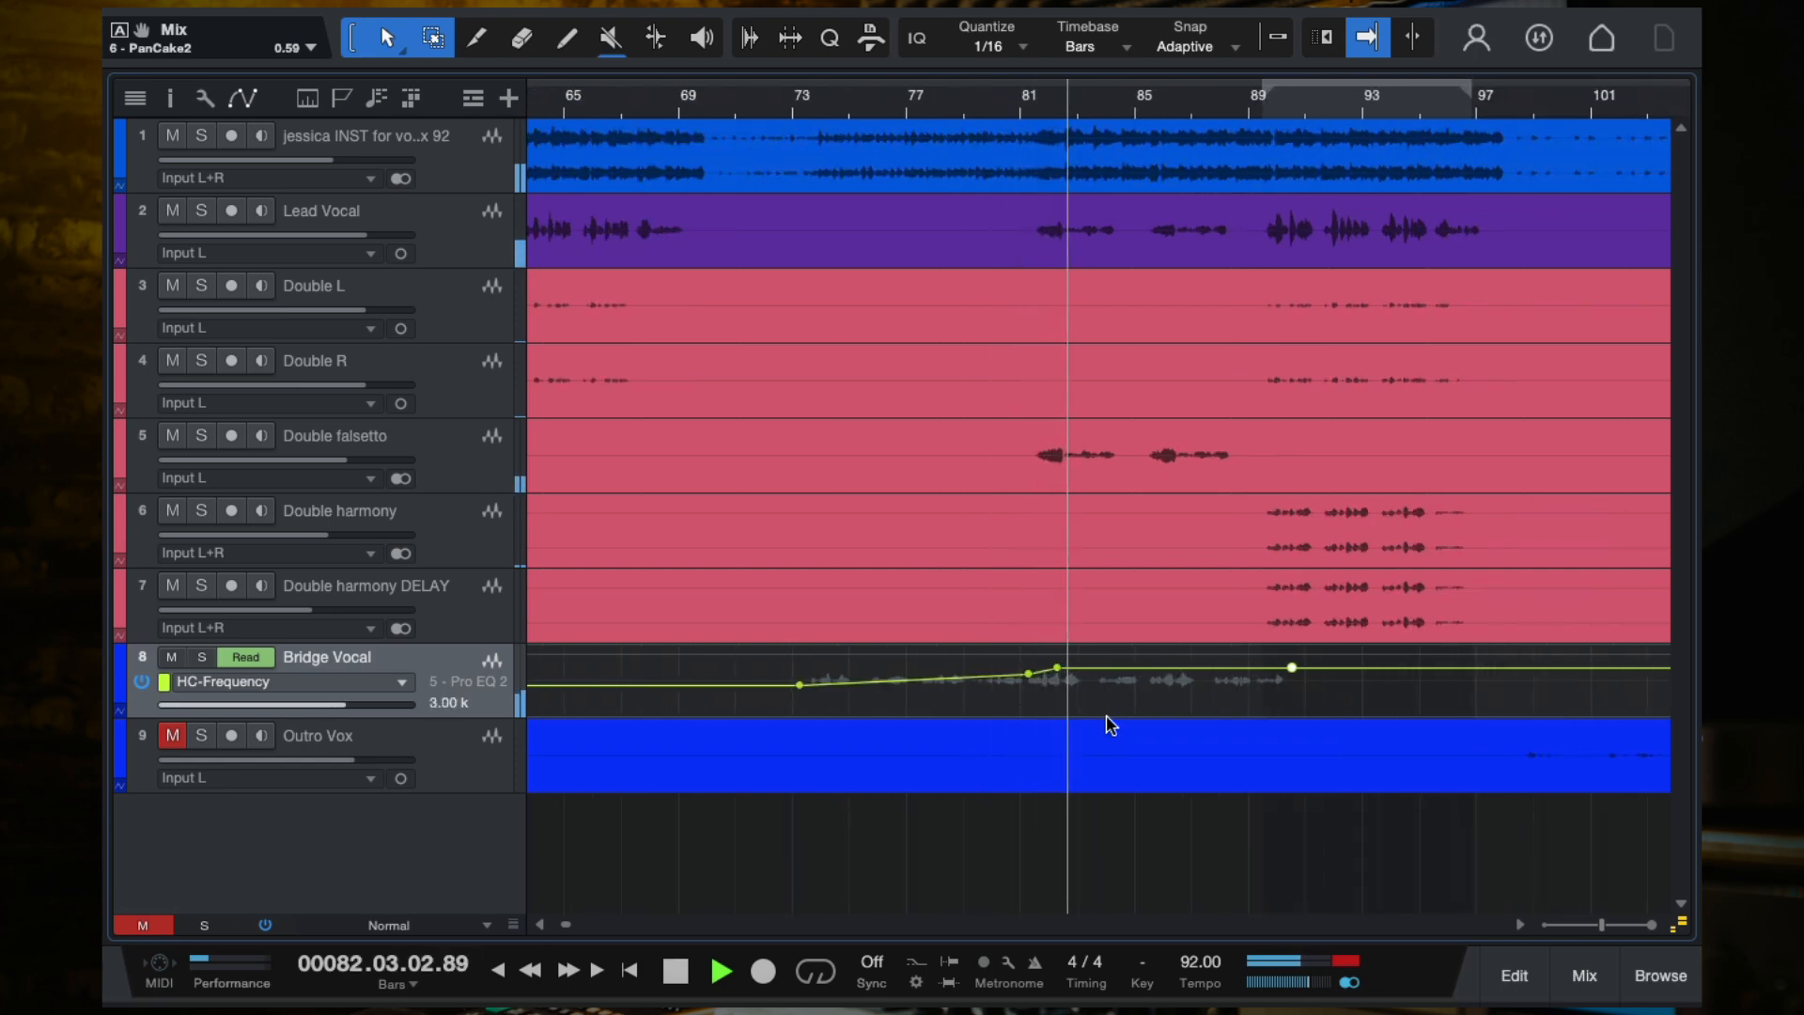
{"action": "key", "text": "space"}
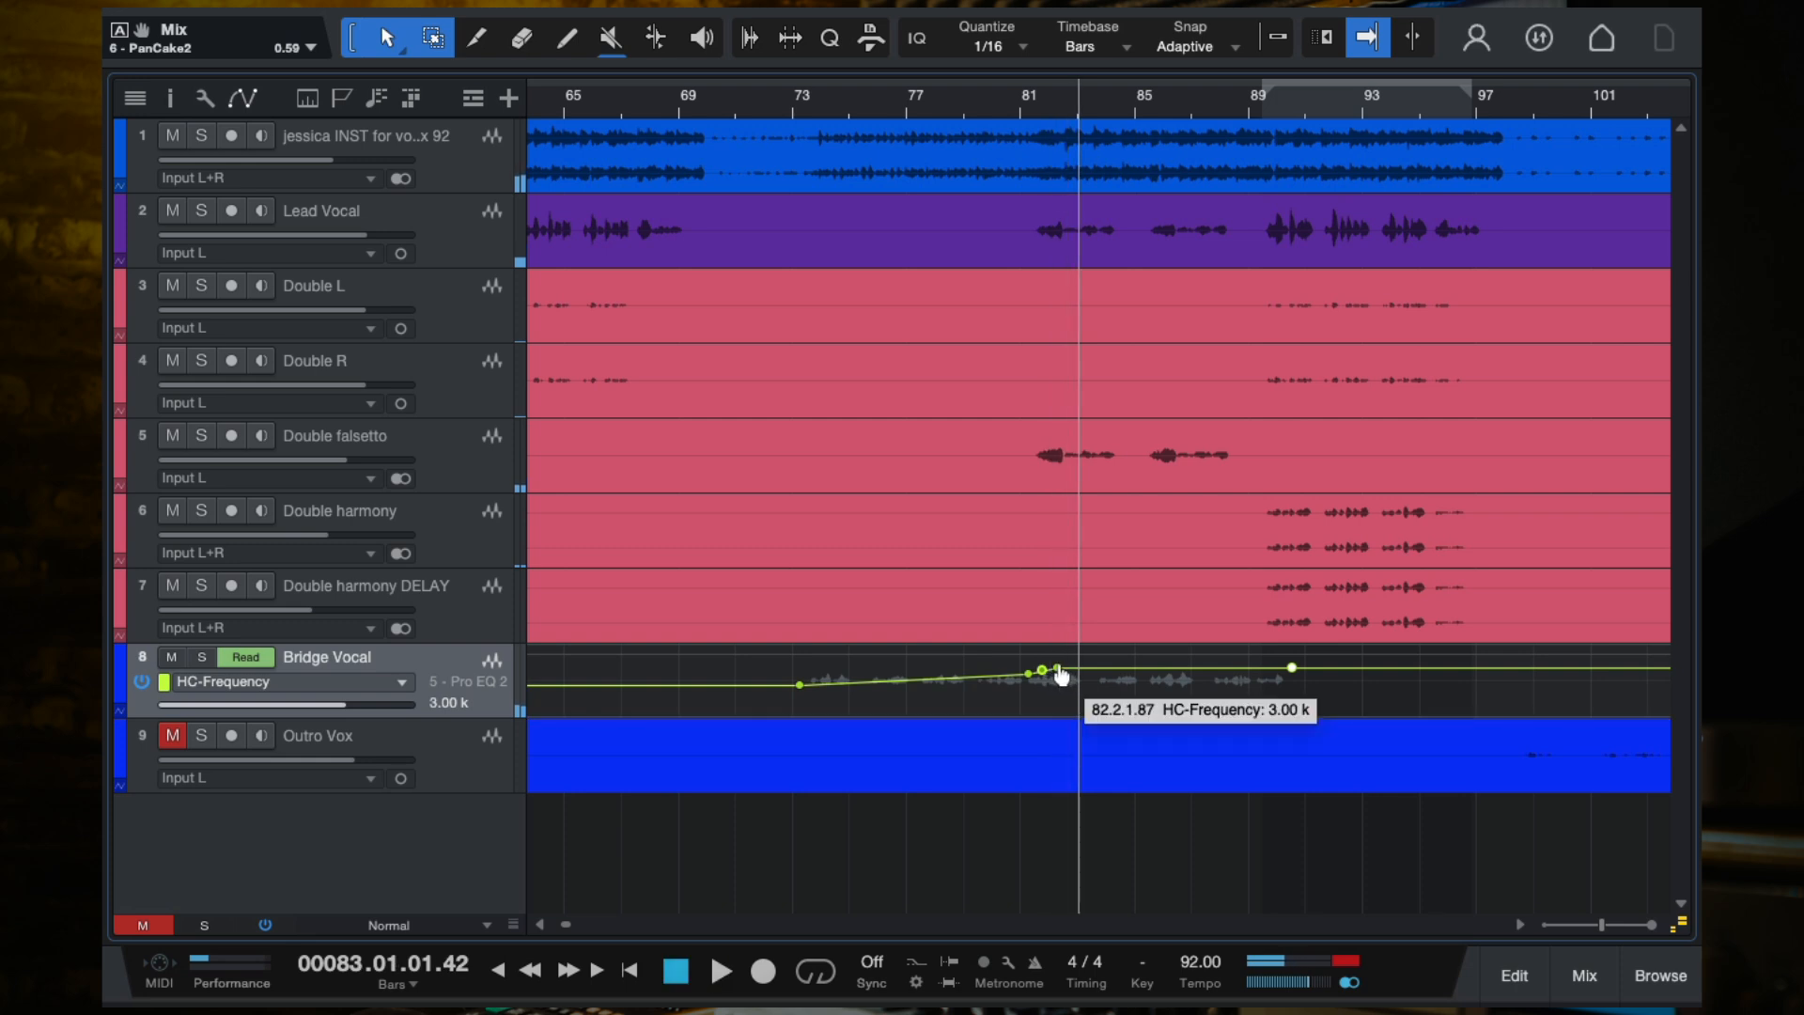
Step: Set Bridge Vocal's HC-Frequency automation points near bar 82 and bar 90 to 2 kHz
{"action": "right_click", "coordinate": [1059, 673]}
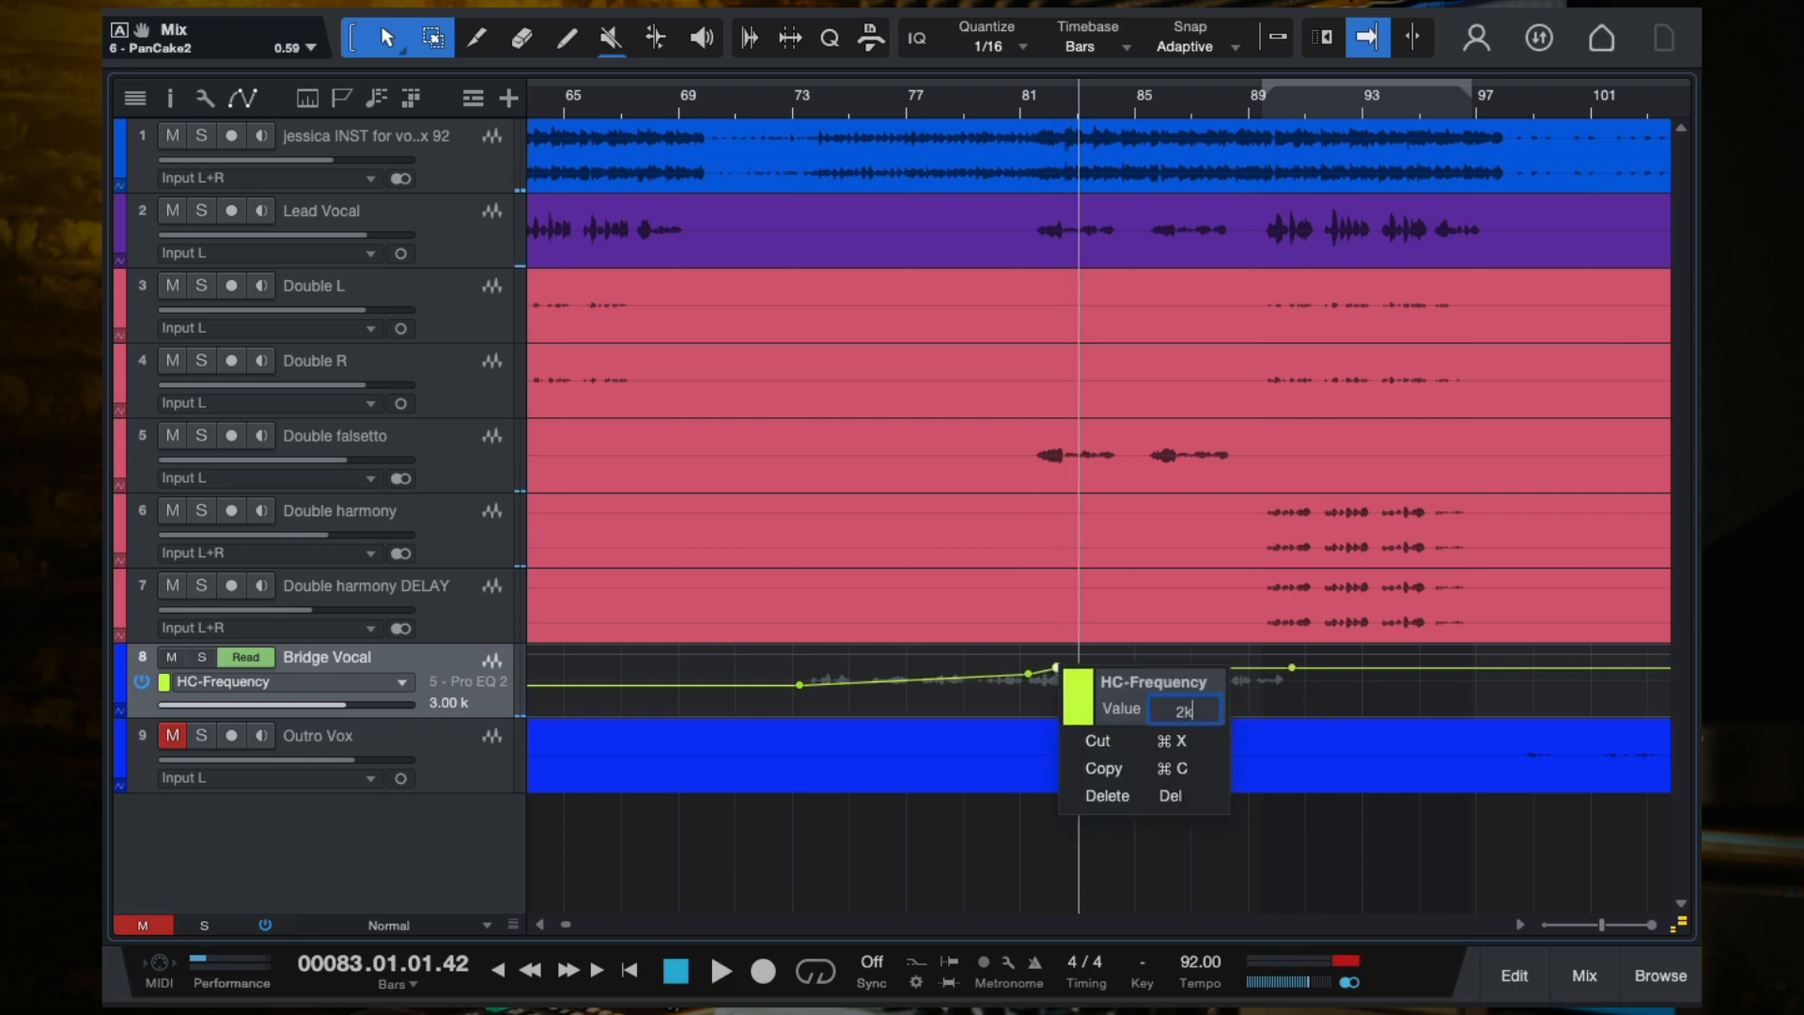
{"action": "key", "text": "Return"}
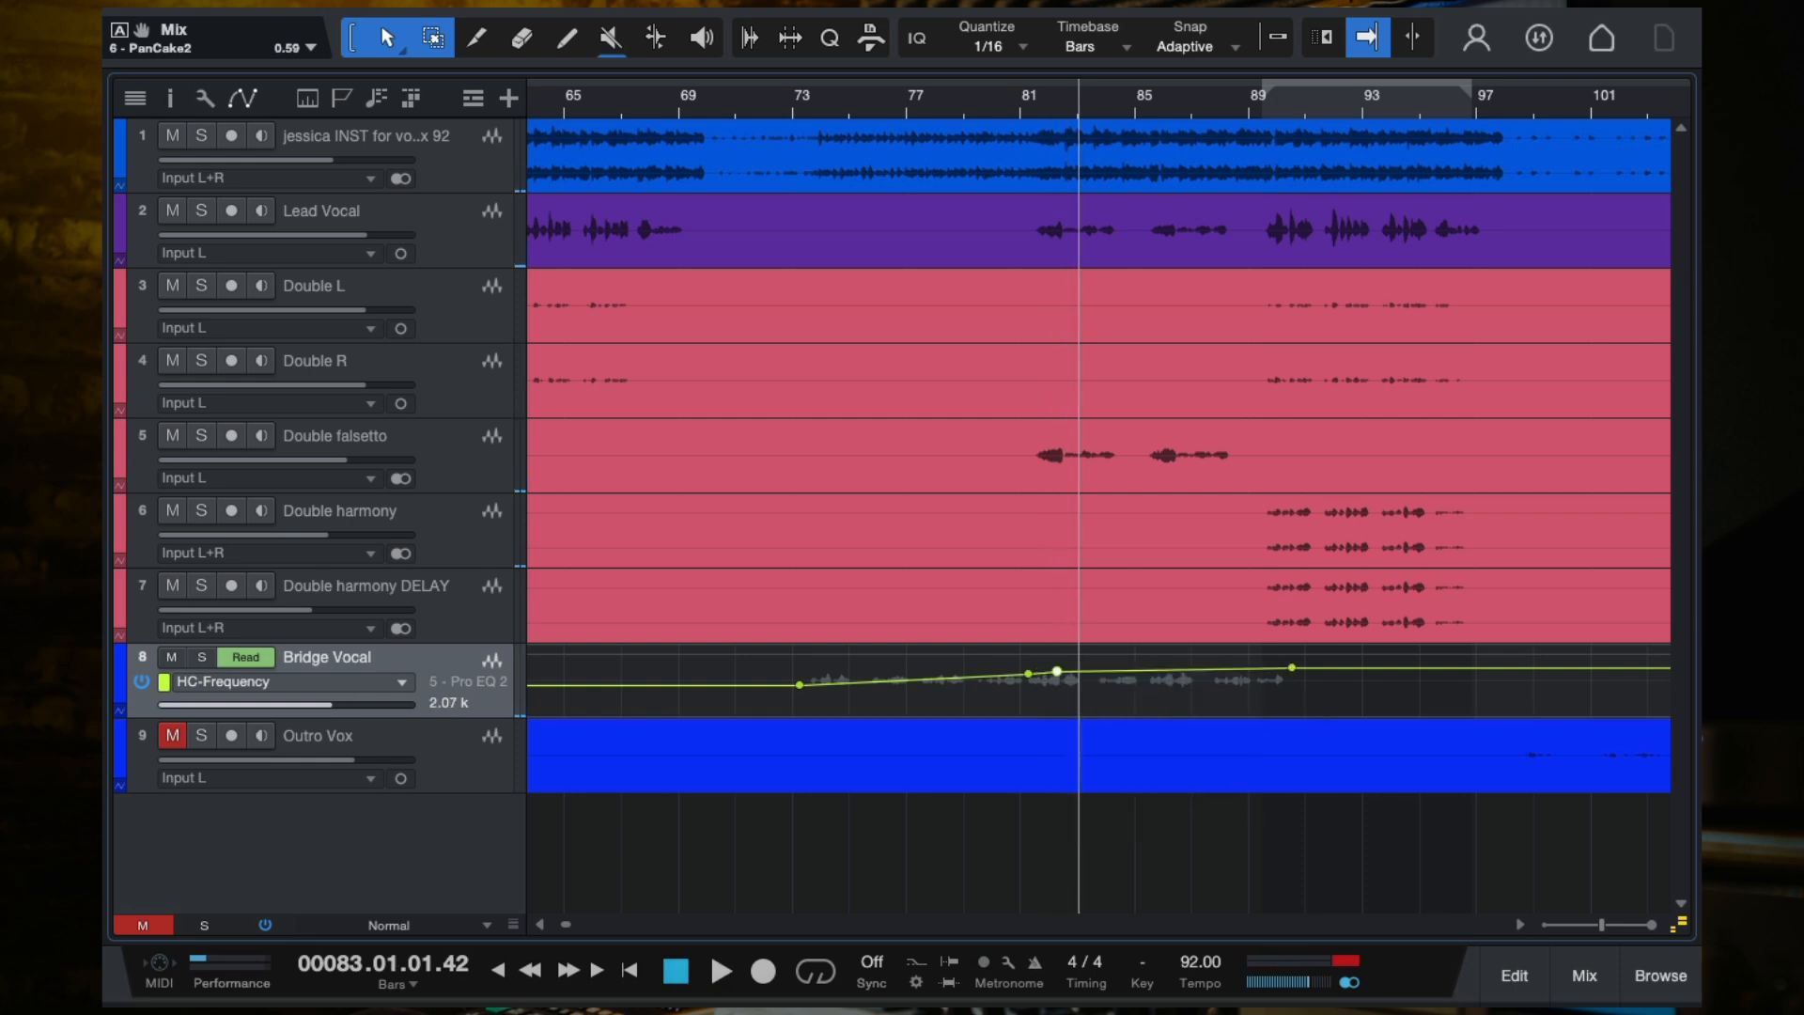
{"action": "right_click", "coordinate": [1293, 679]}
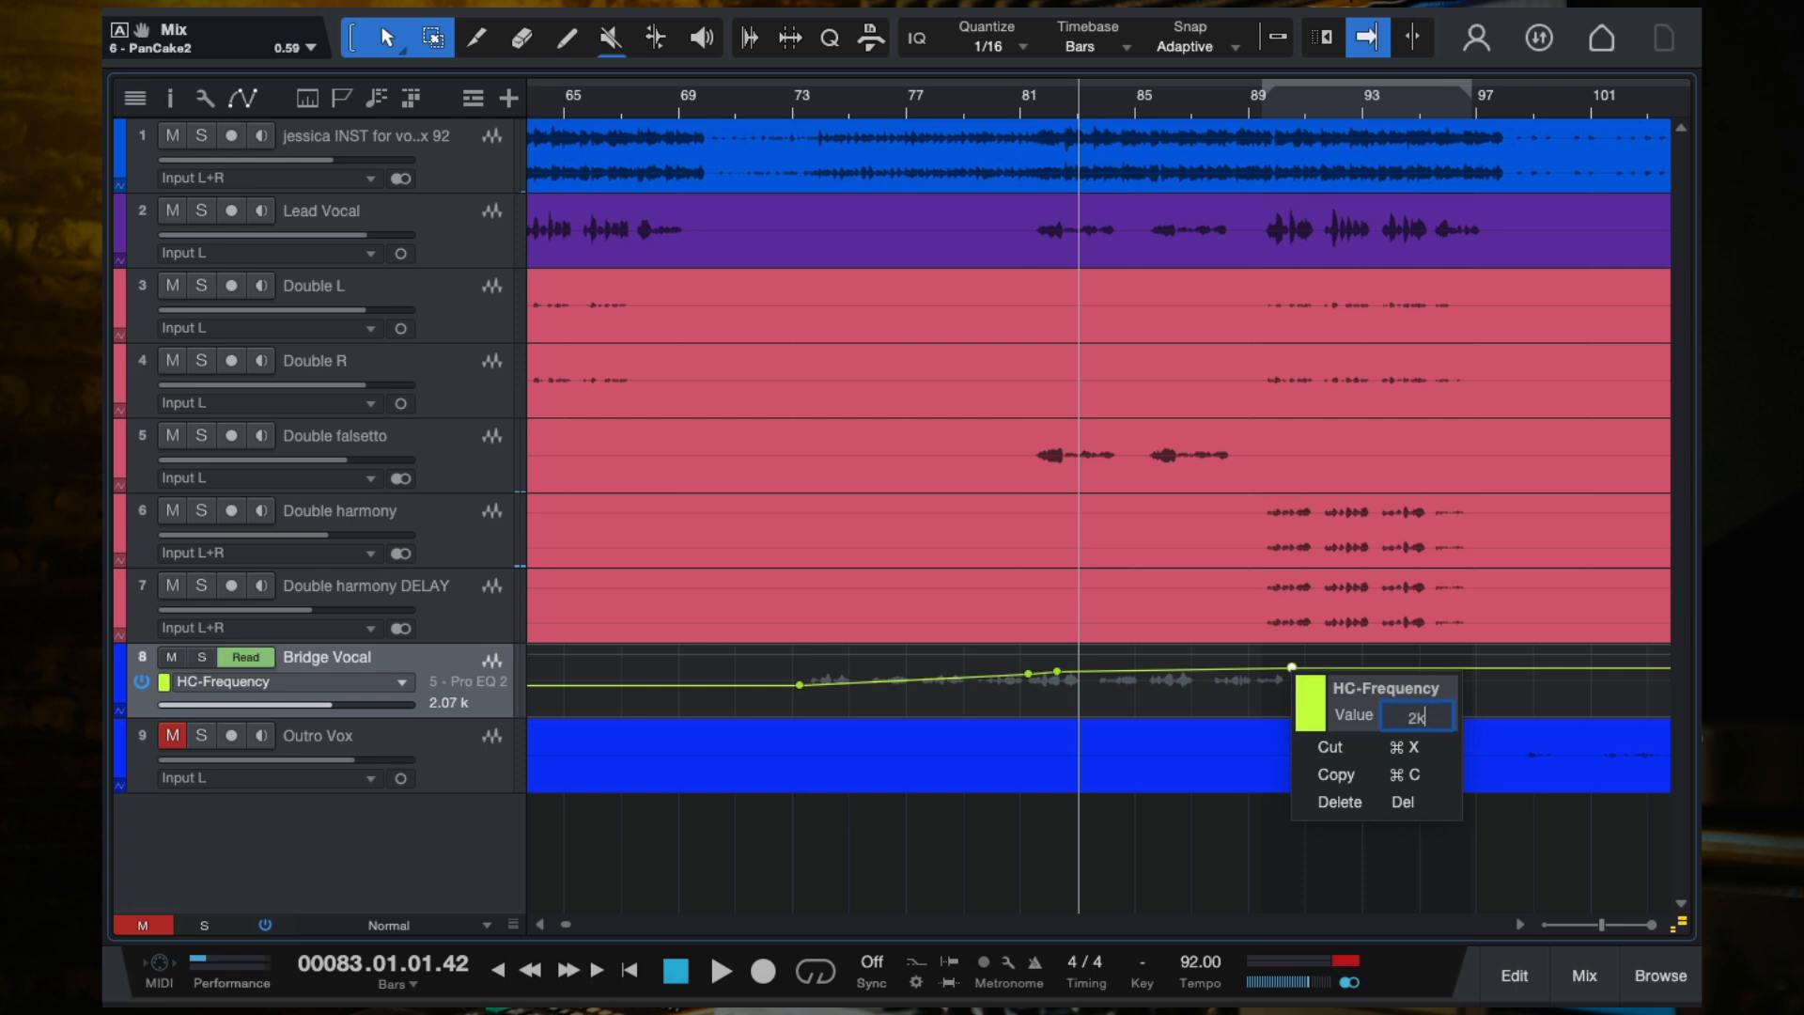
{"action": "key", "text": "Return"}
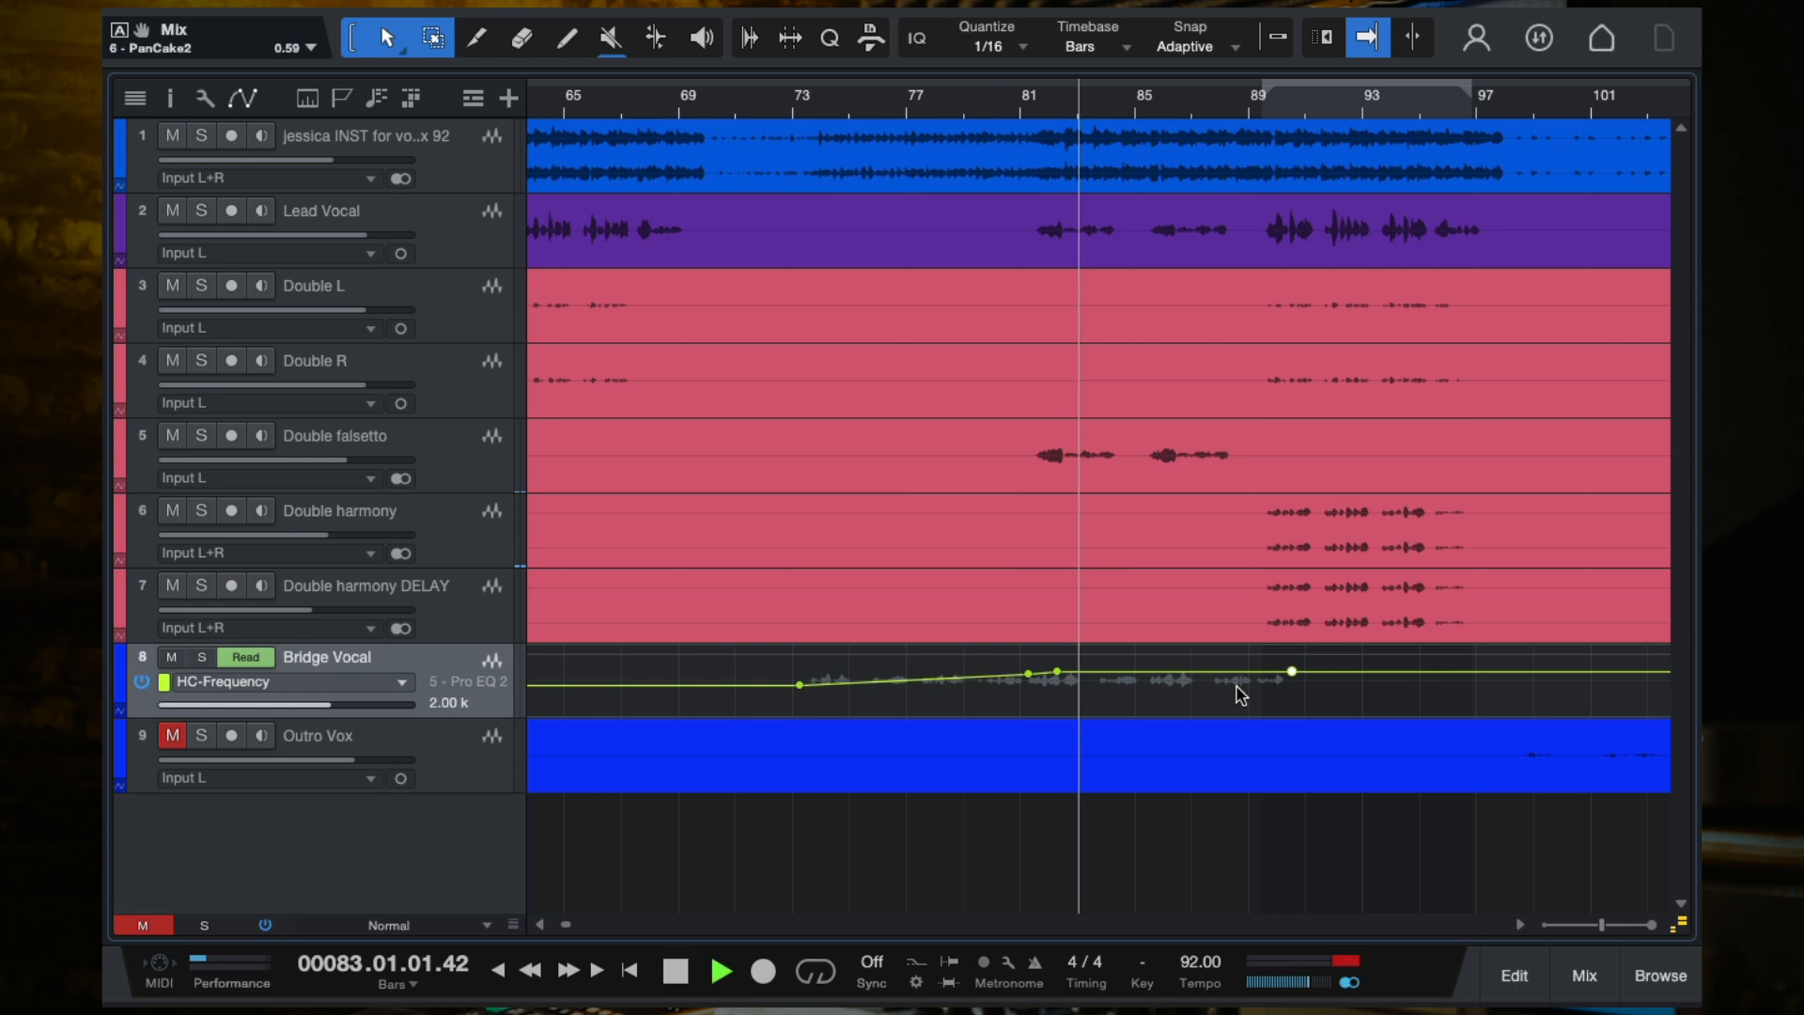
Step: Audition the bridge from about bar 83 and from bar 72, and solo Bridge Vocal for playback near bar 73
{"action": "scroll", "coordinate": [1189, 650], "scroll_direction": "right", "scroll_amount": 1}
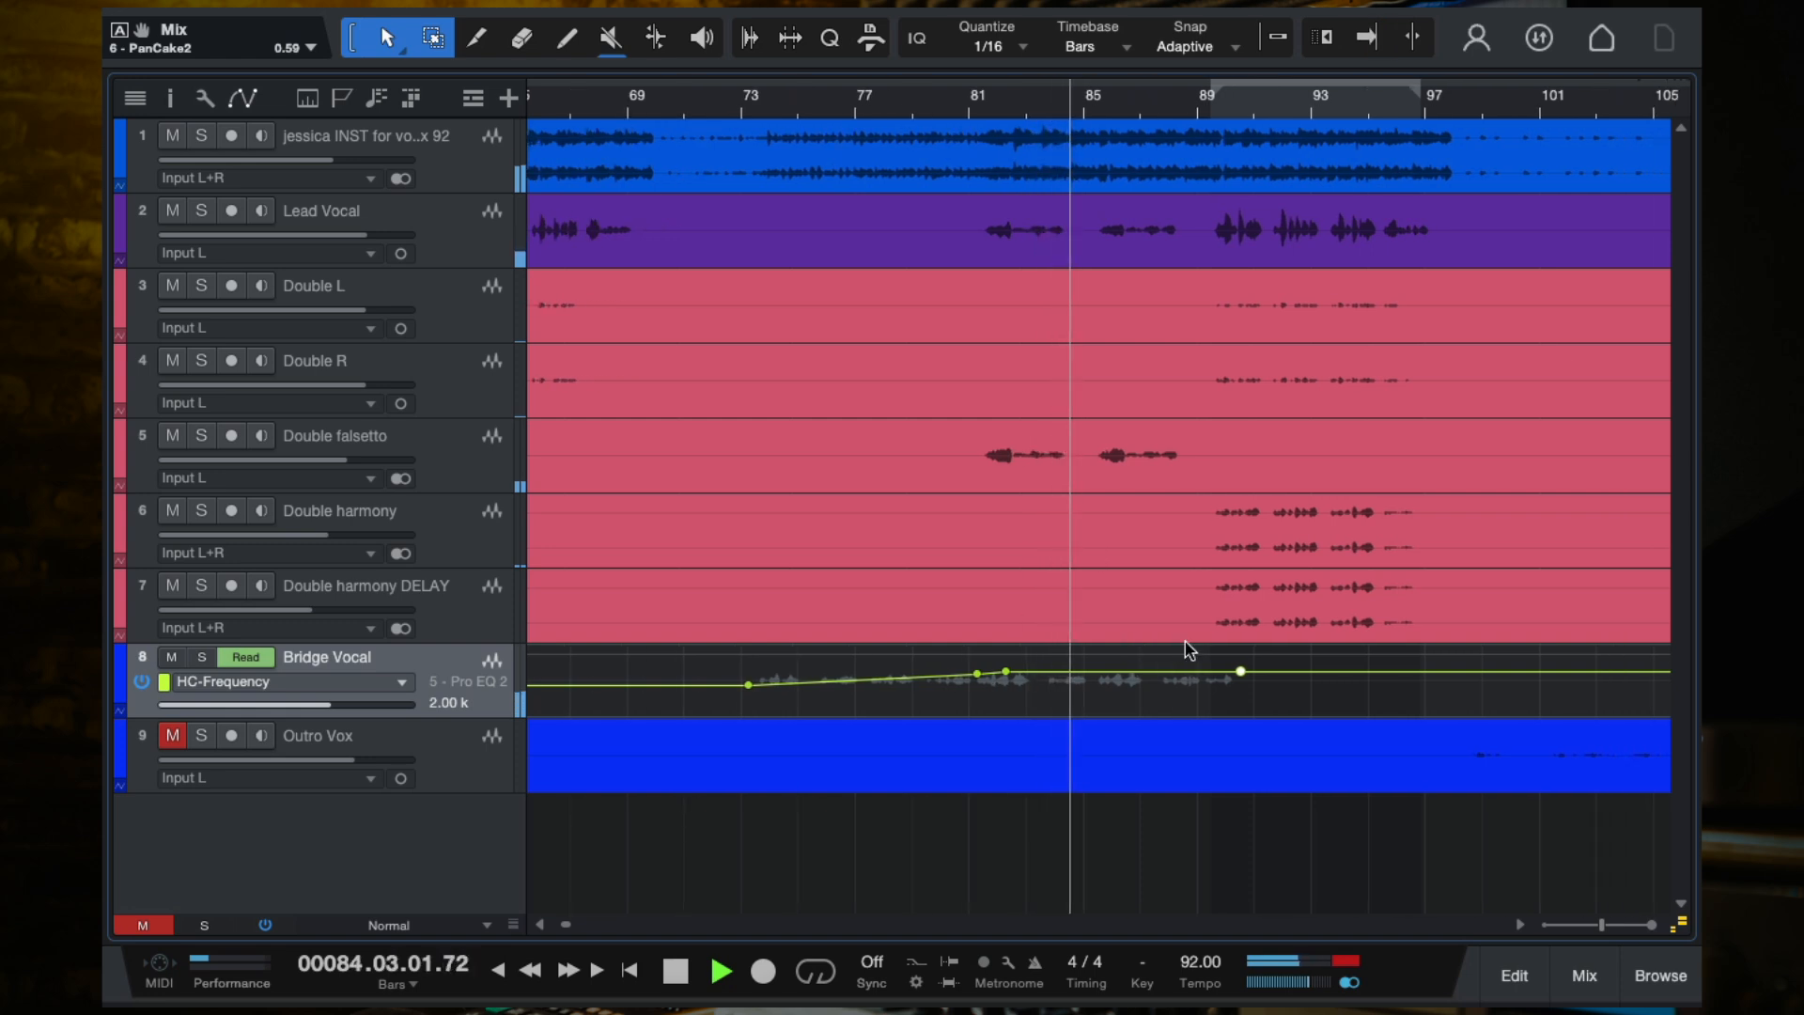
{"action": "left_click", "coordinate": [862, 679]}
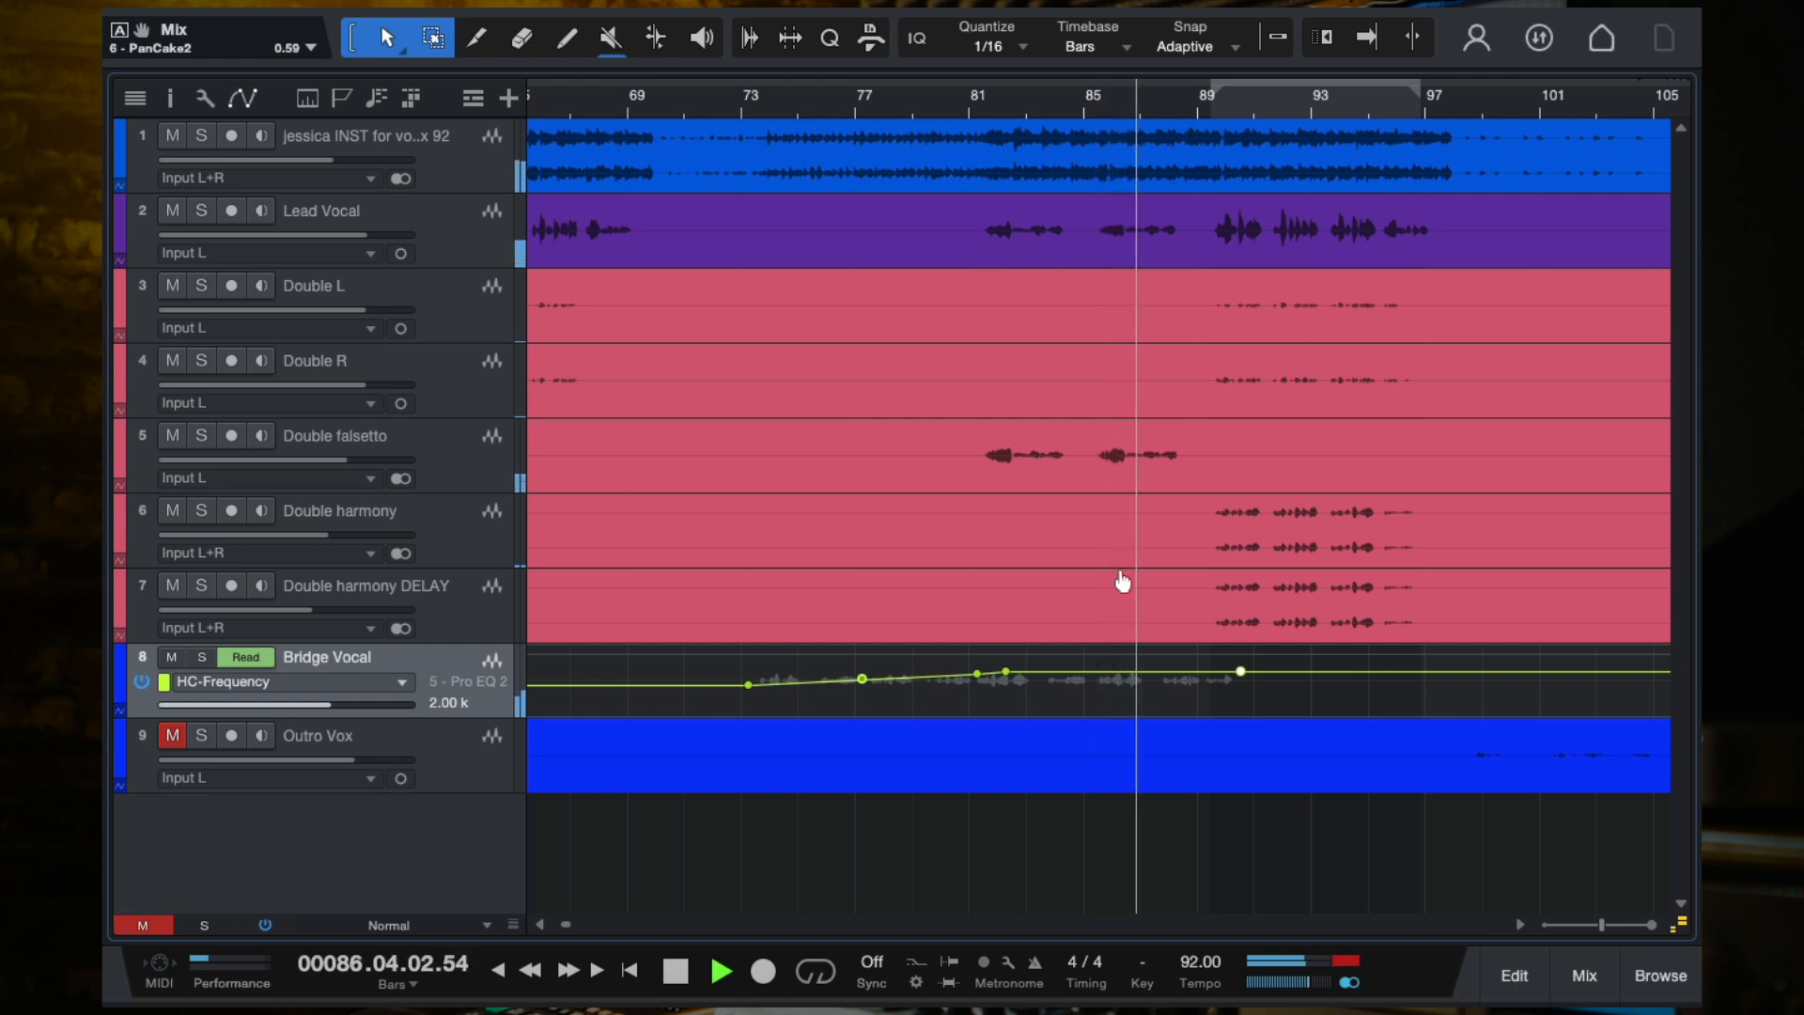
{"action": "left_click", "coordinate": [729, 110]}
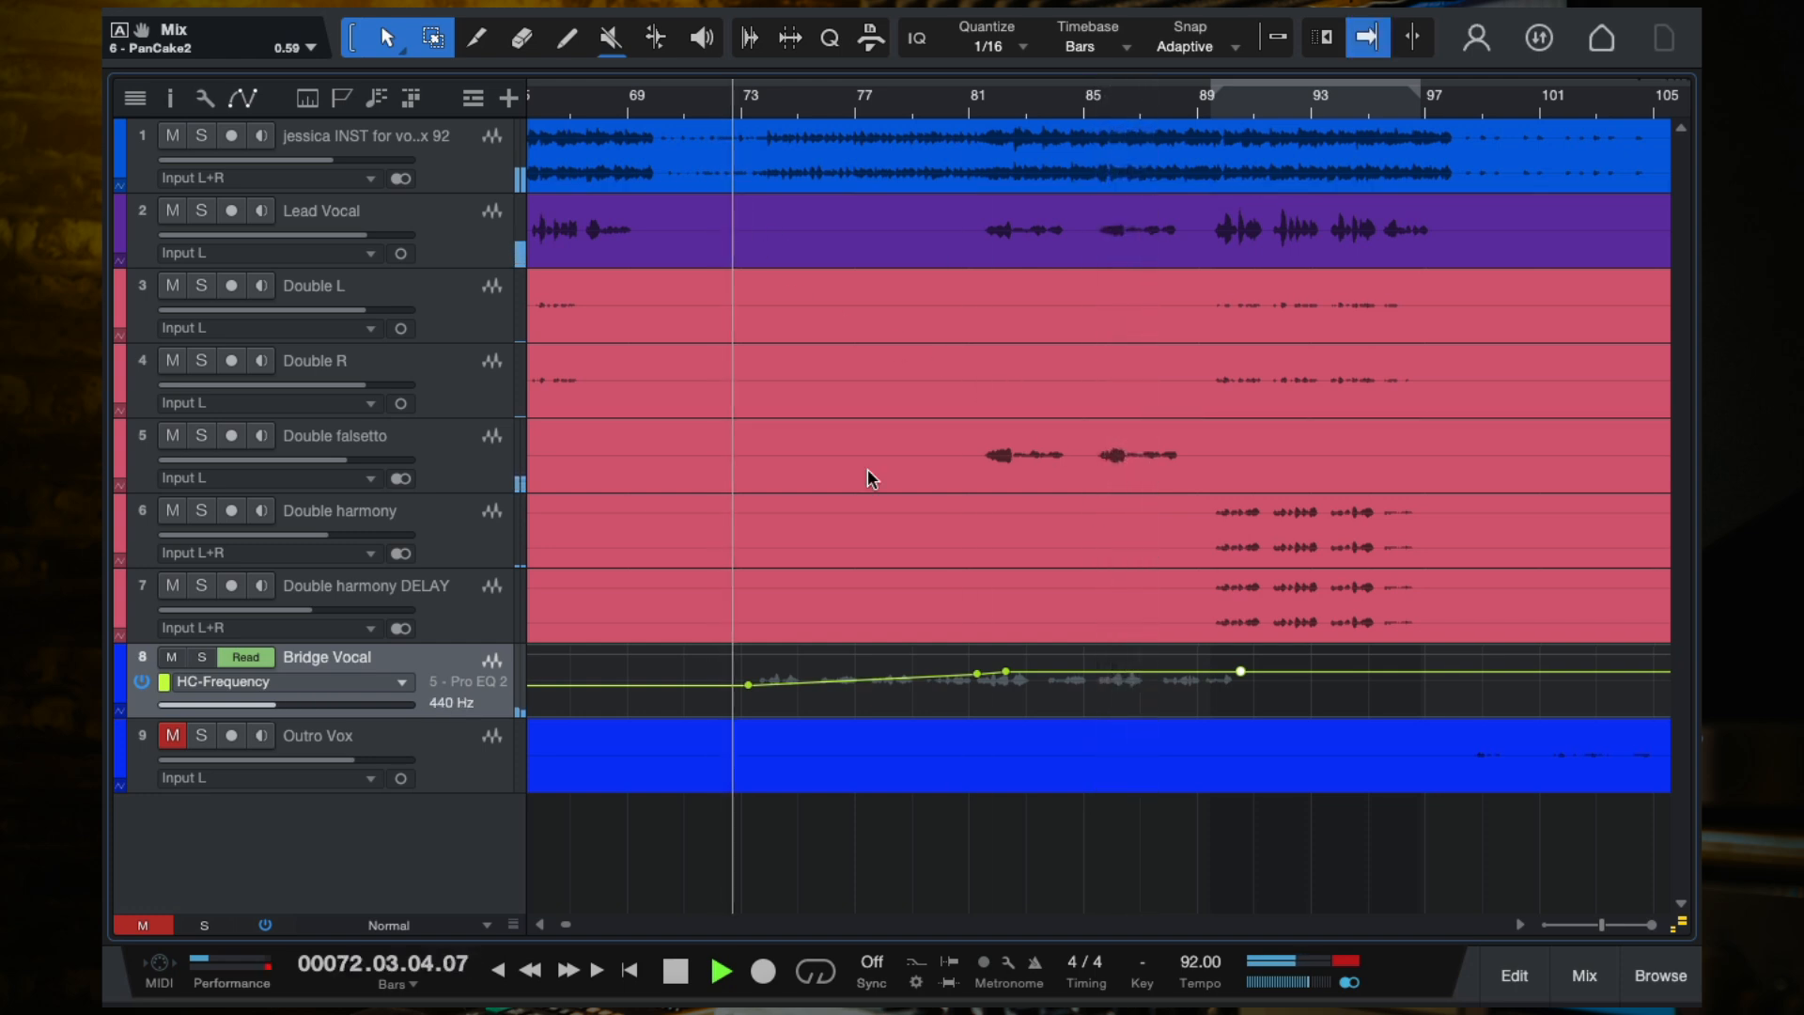
{"action": "key", "text": "space"}
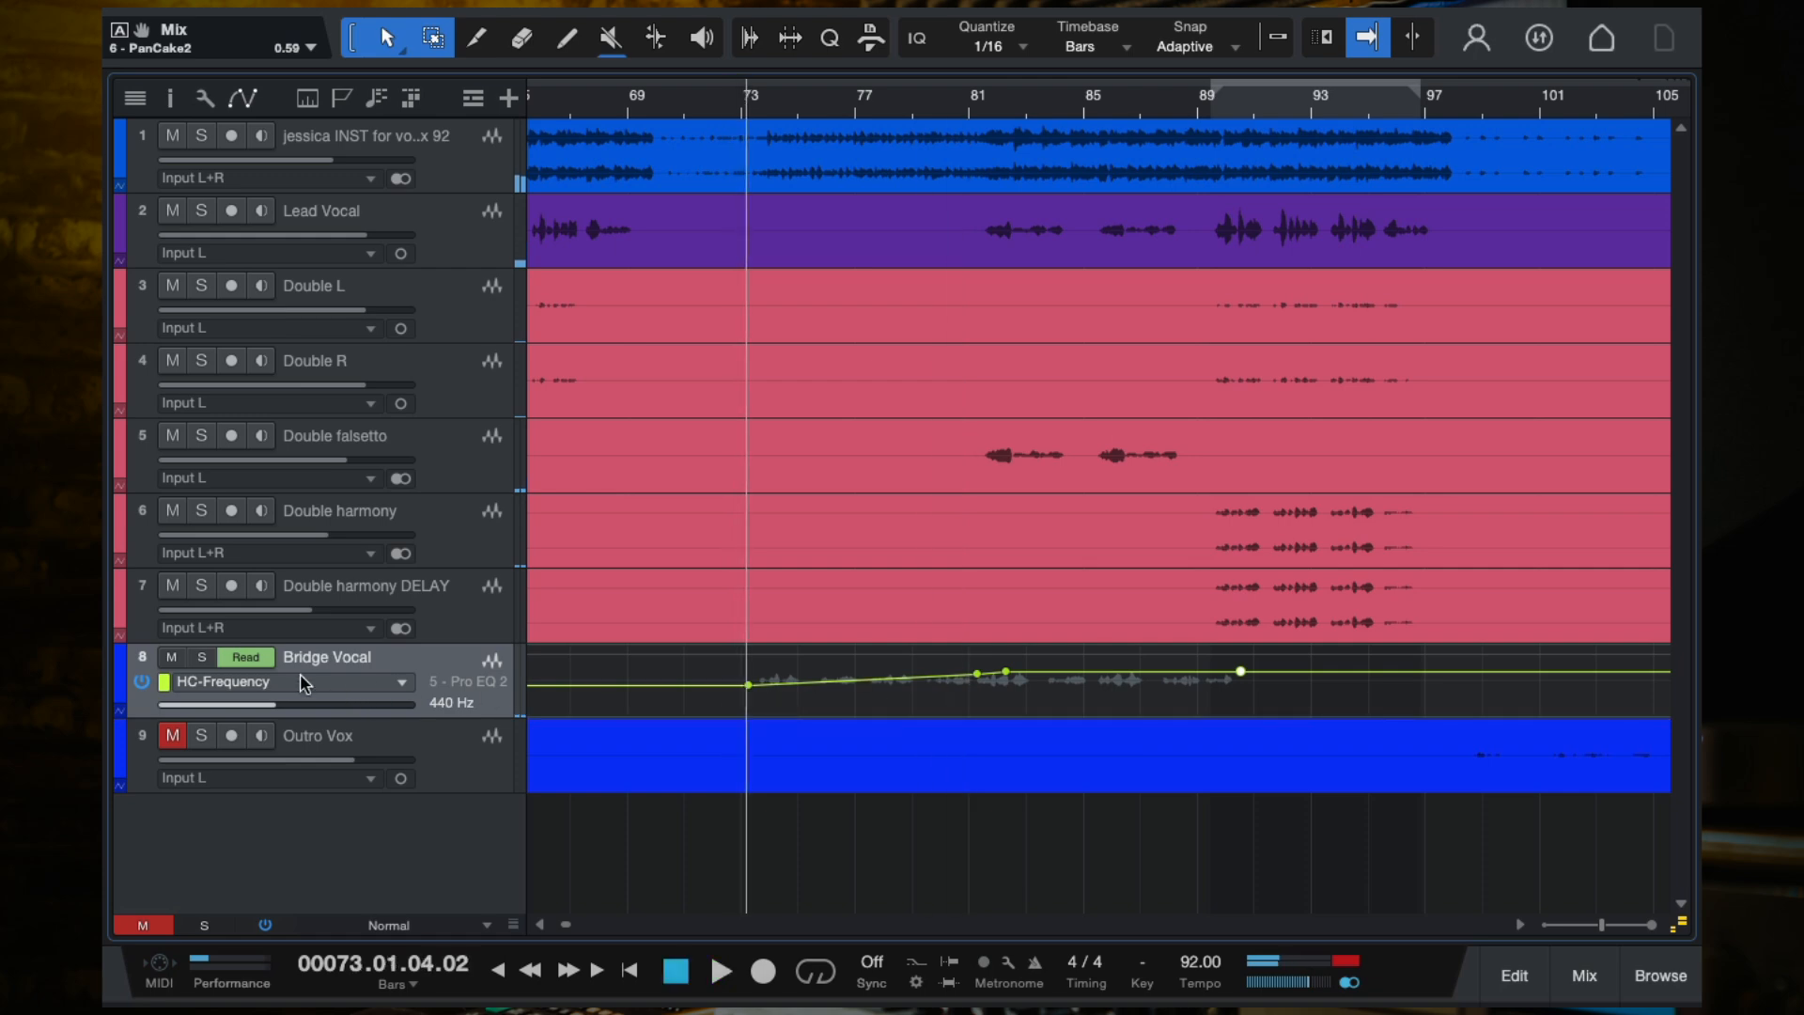
{"action": "left_click", "coordinate": [204, 660]}
{"action": "key", "text": "space"}
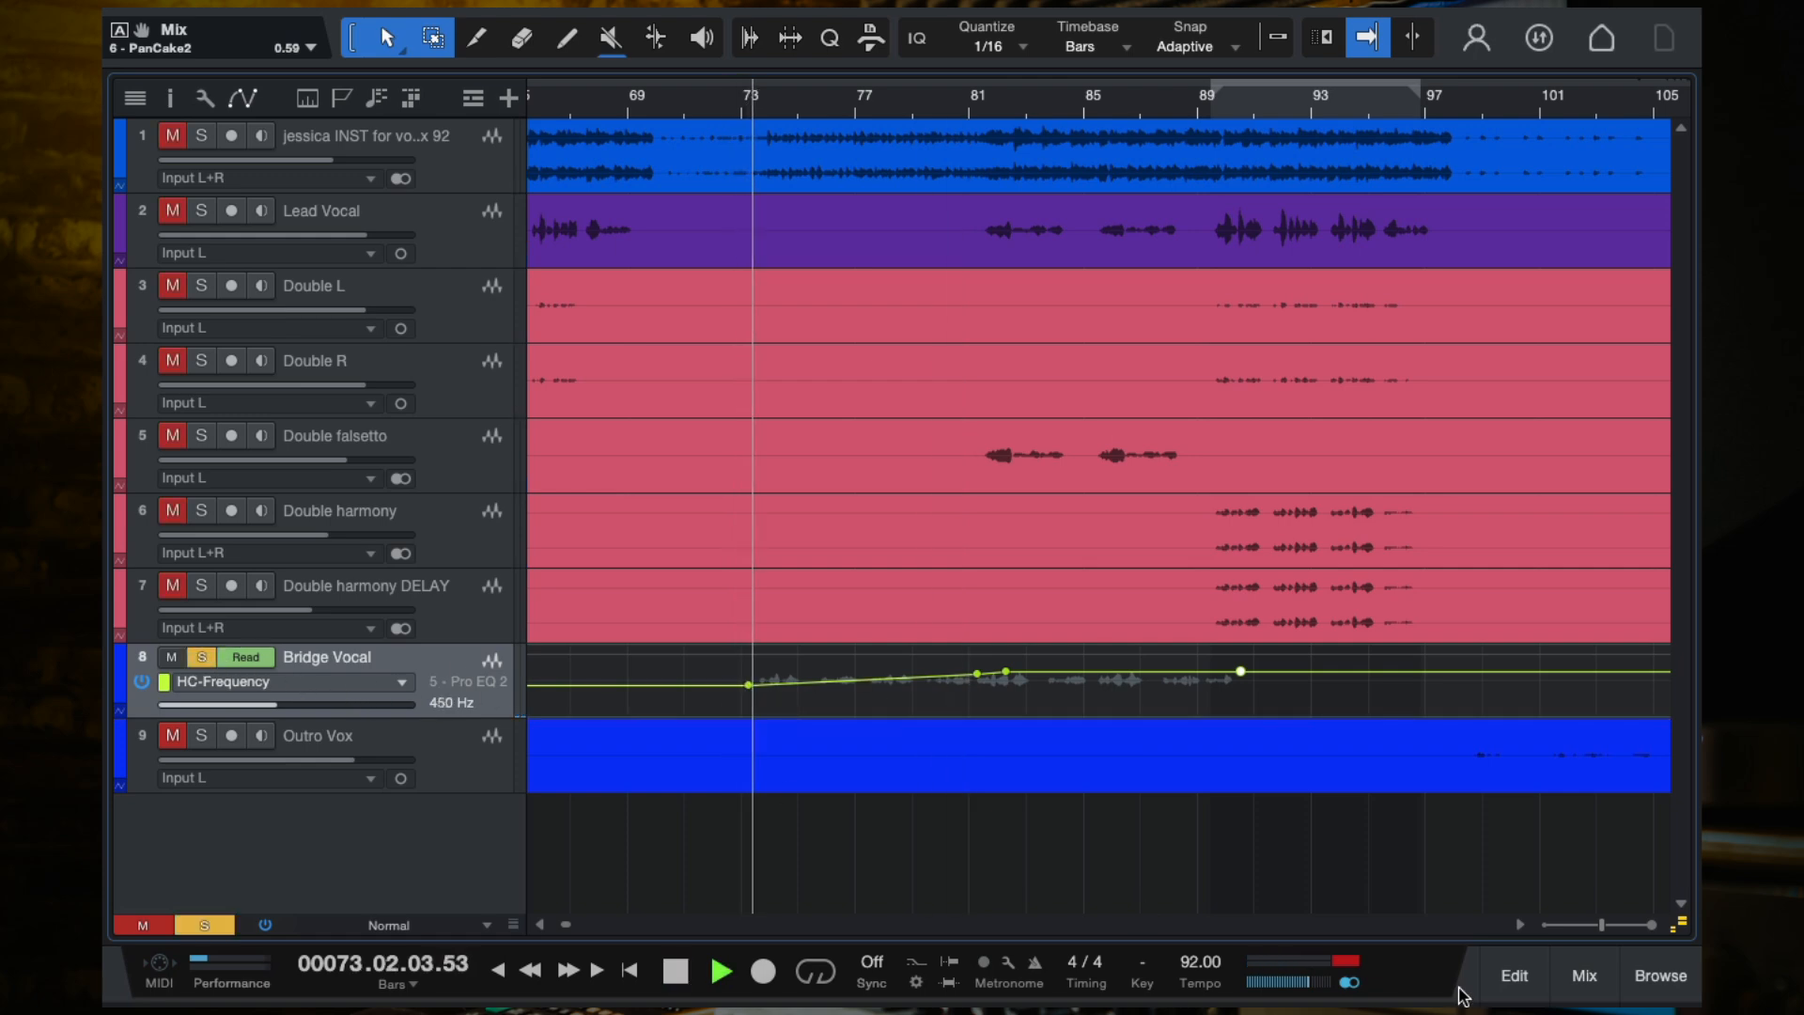
Step: Add a ValhallaDelay send to Bridge Vocal, set its level to -6.7 dB, and take the channel out of solo
{"action": "left_click", "coordinate": [1584, 975]}
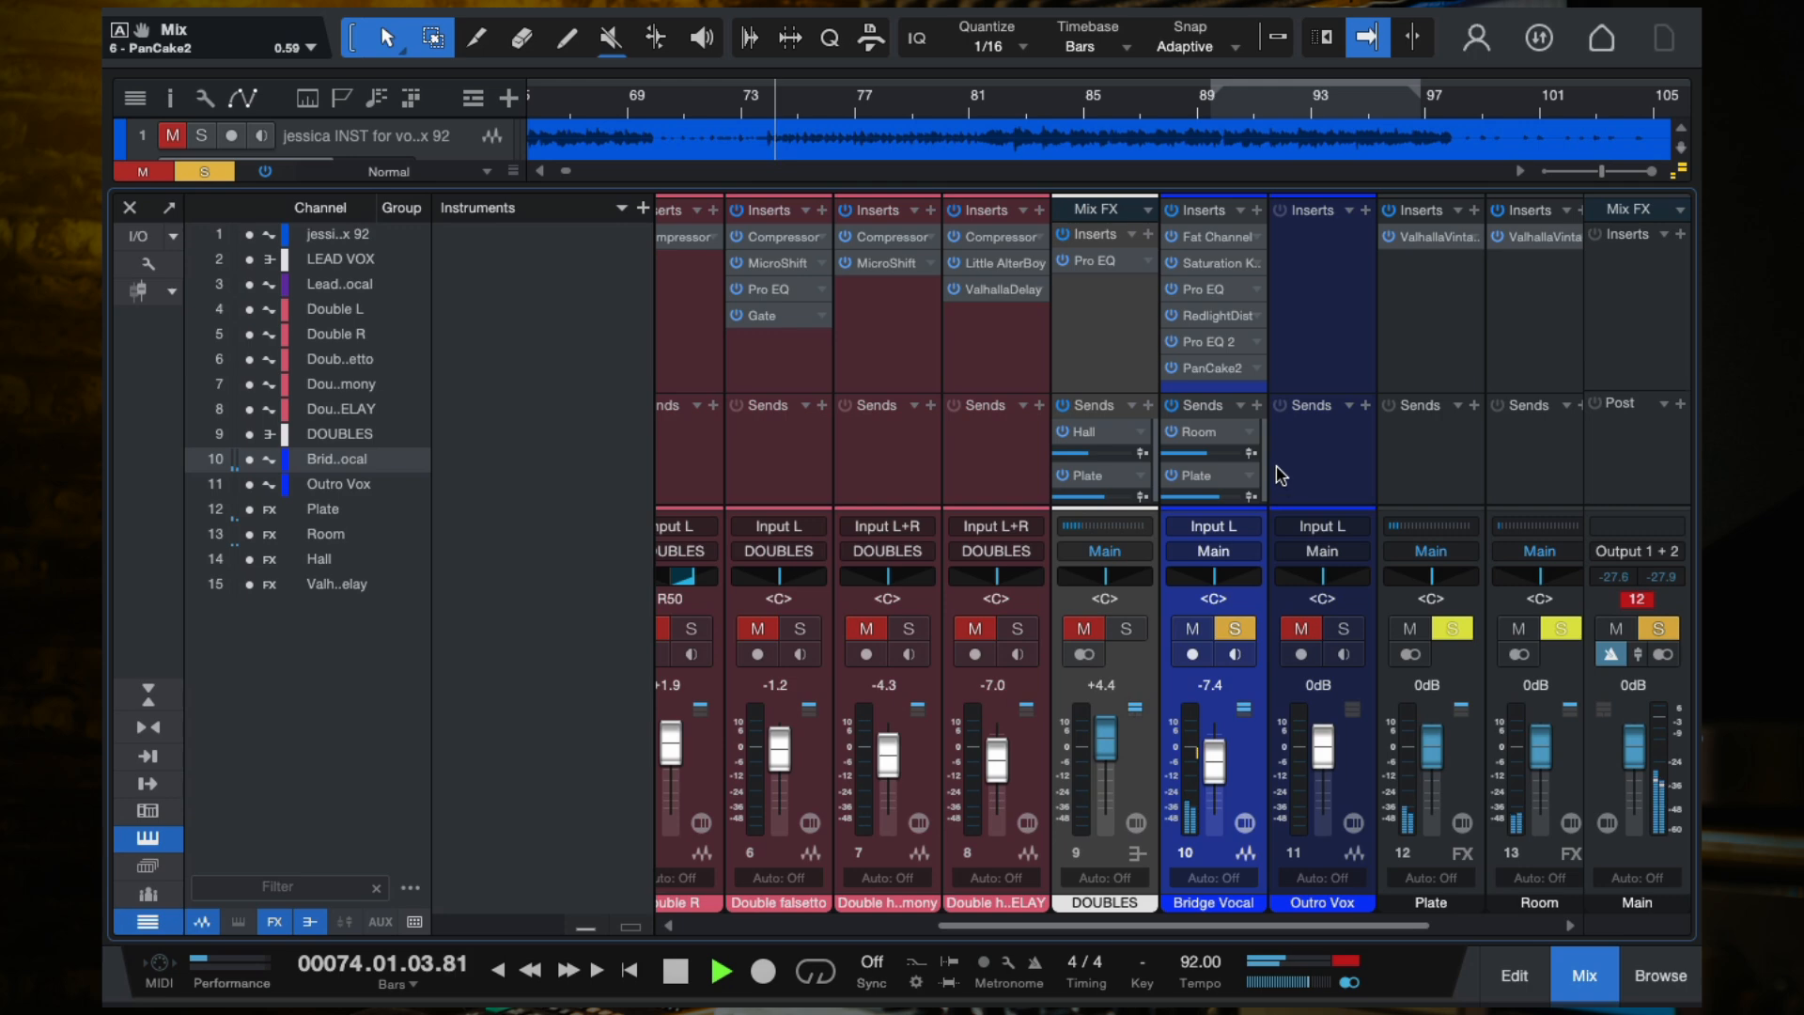
{"action": "left_click", "coordinate": [1257, 404]}
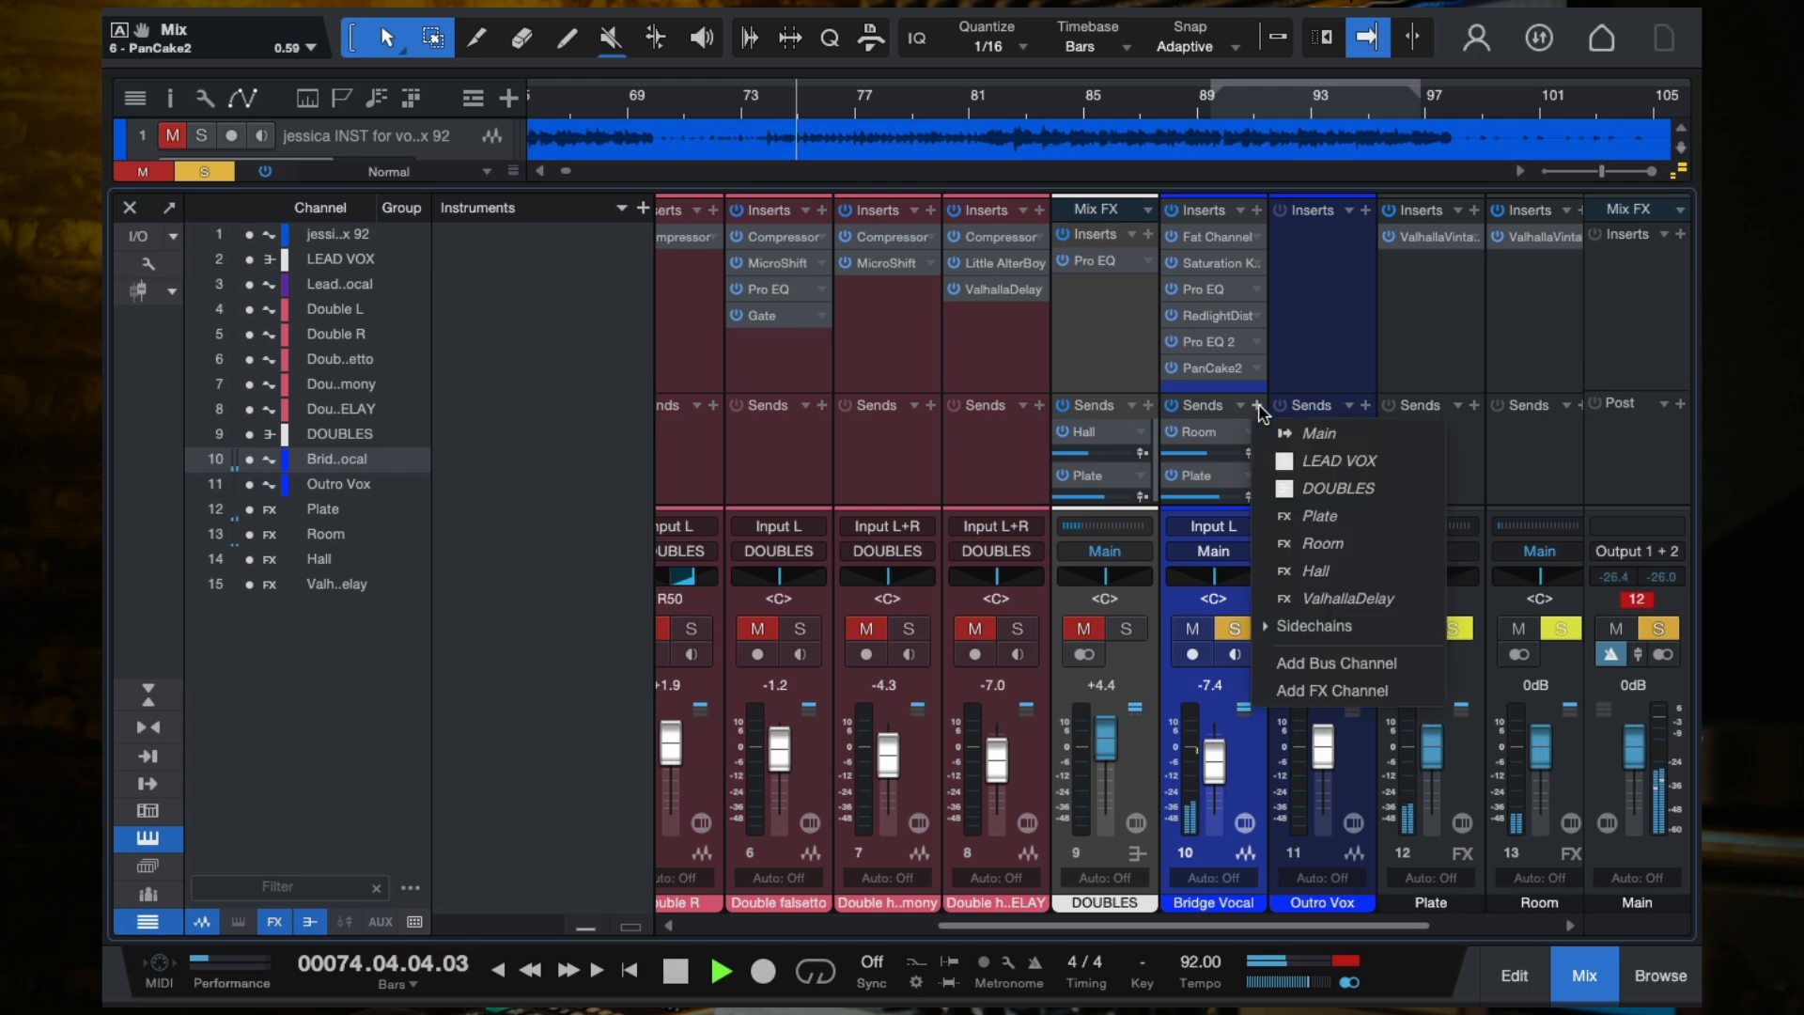
{"action": "left_click", "coordinate": [1347, 599]}
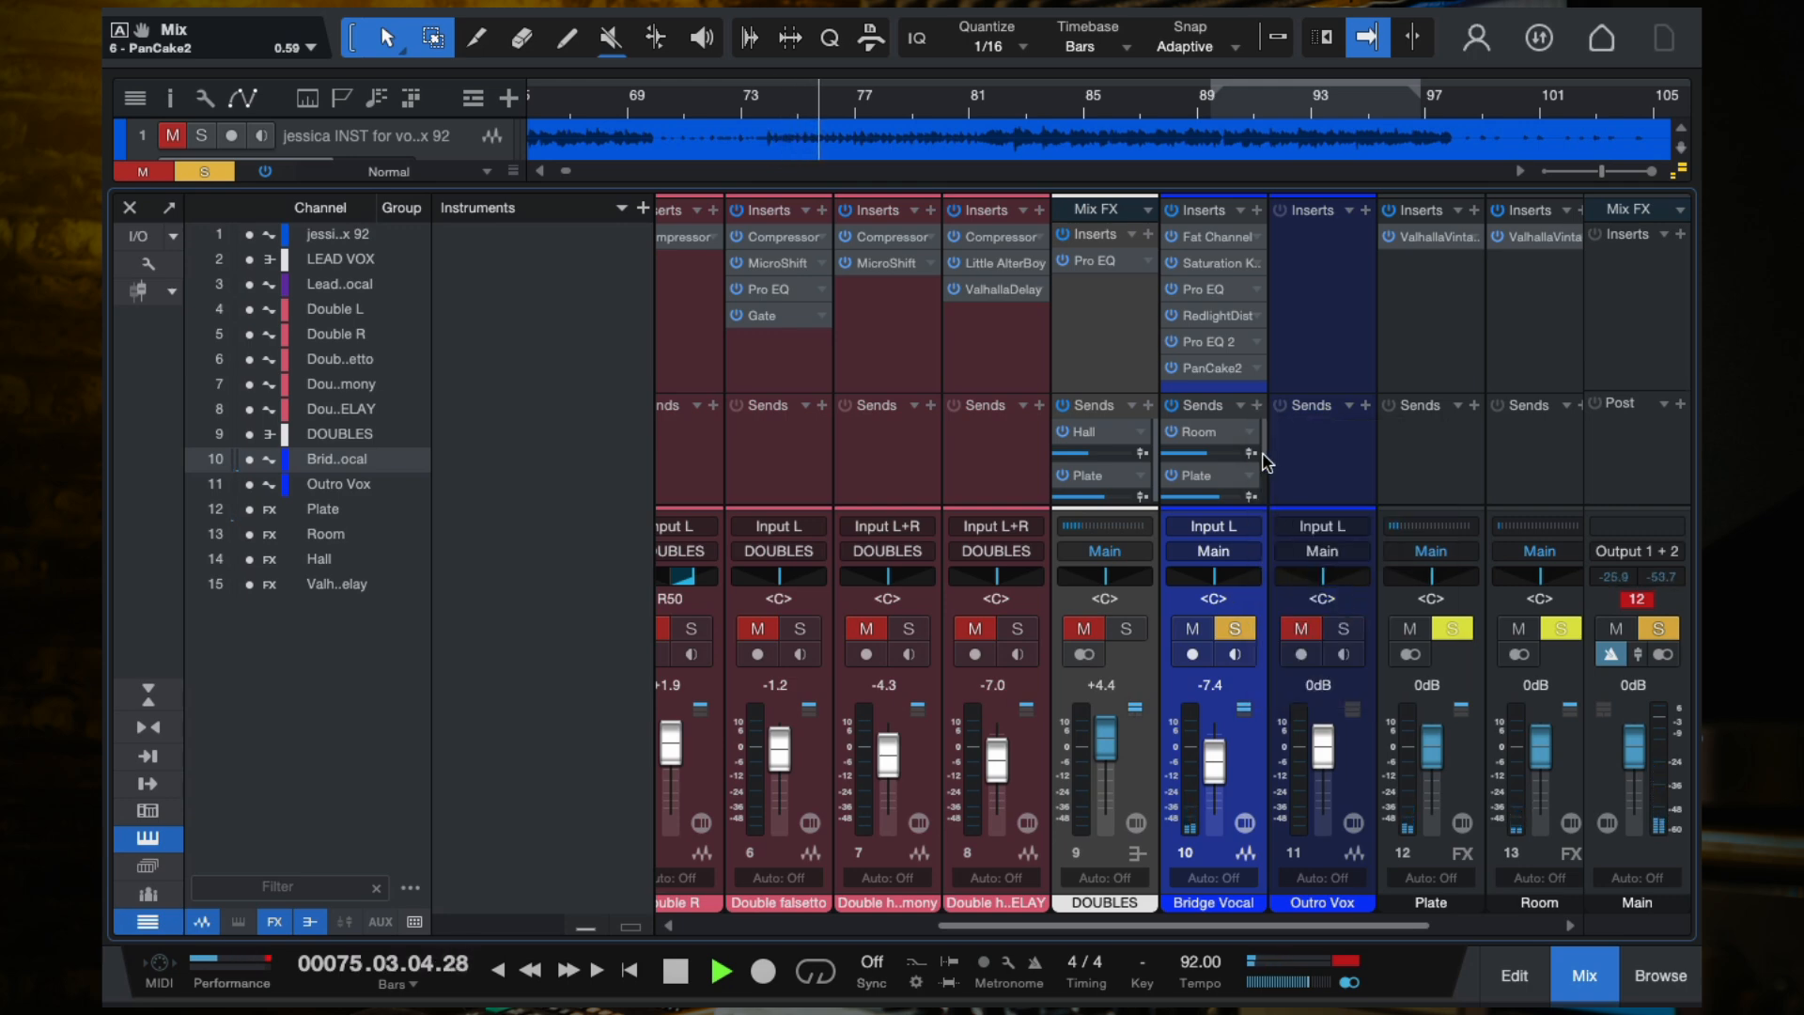
{"action": "left_click_drag", "start_coordinate": [1209, 495], "coordinate": [1211, 501]}
{"action": "left_click", "coordinate": [1235, 631]}
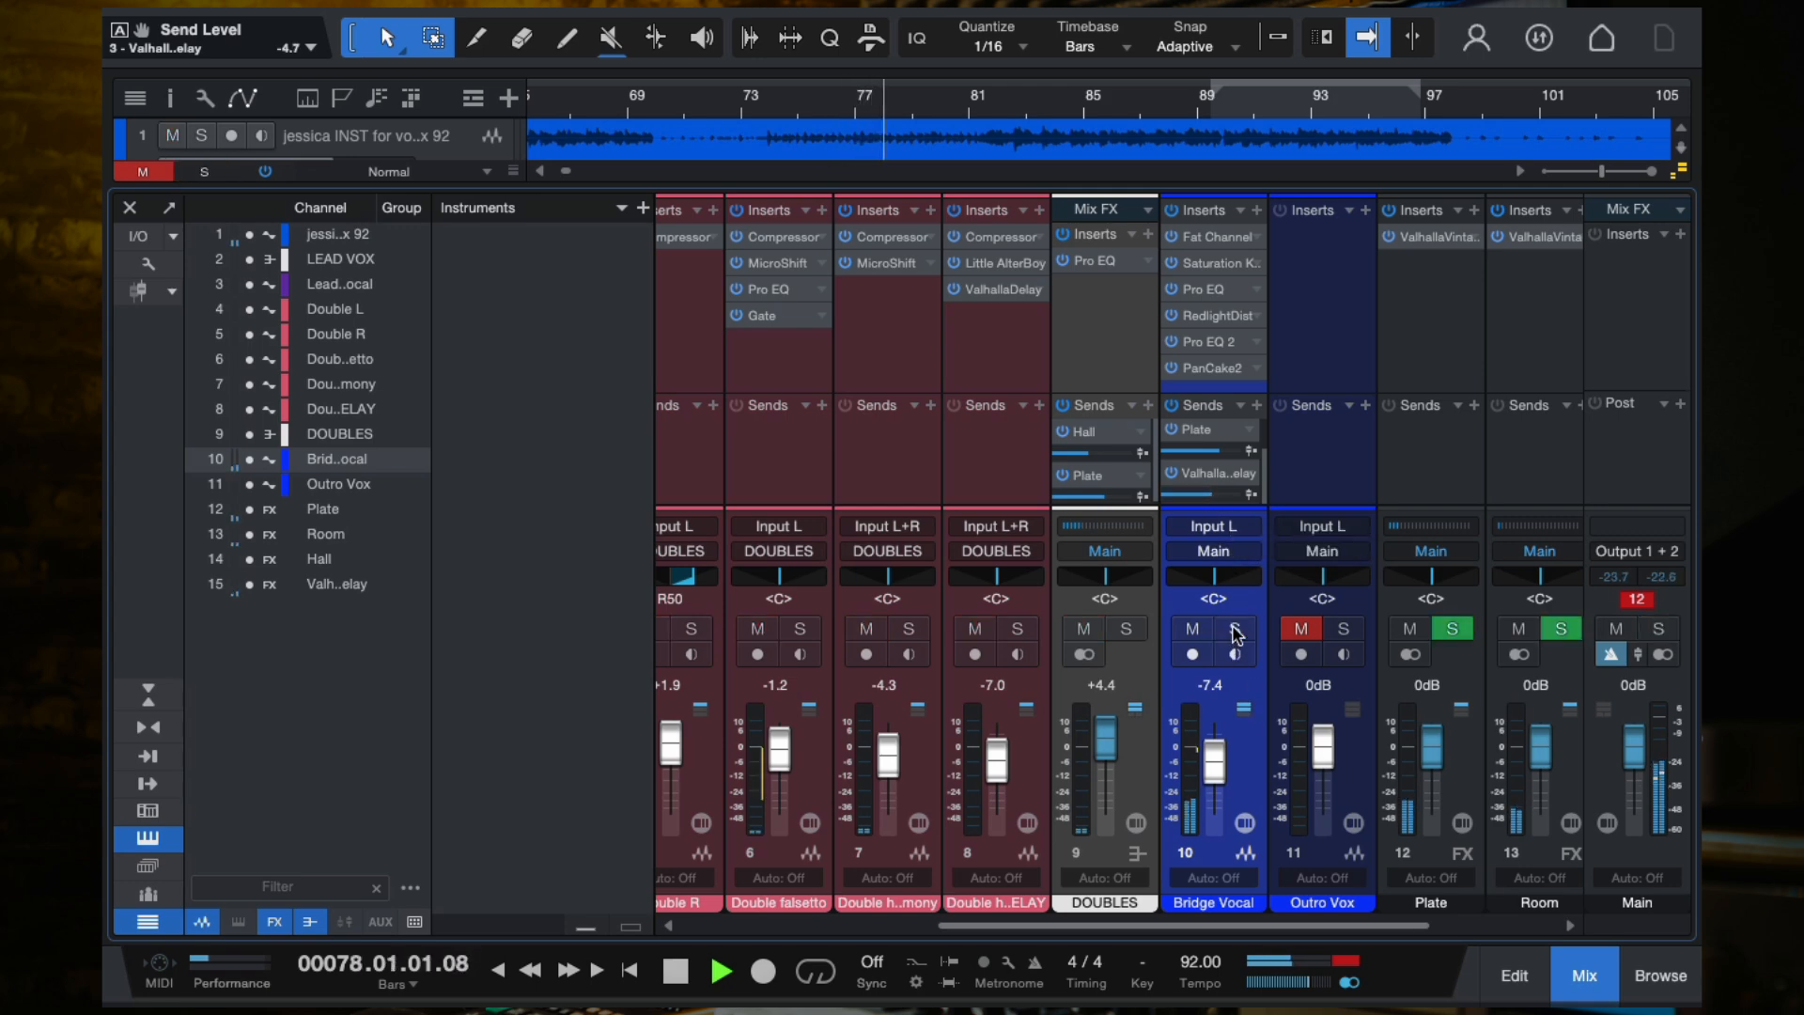
{"action": "mouse_move", "coordinate": [1220, 497]}
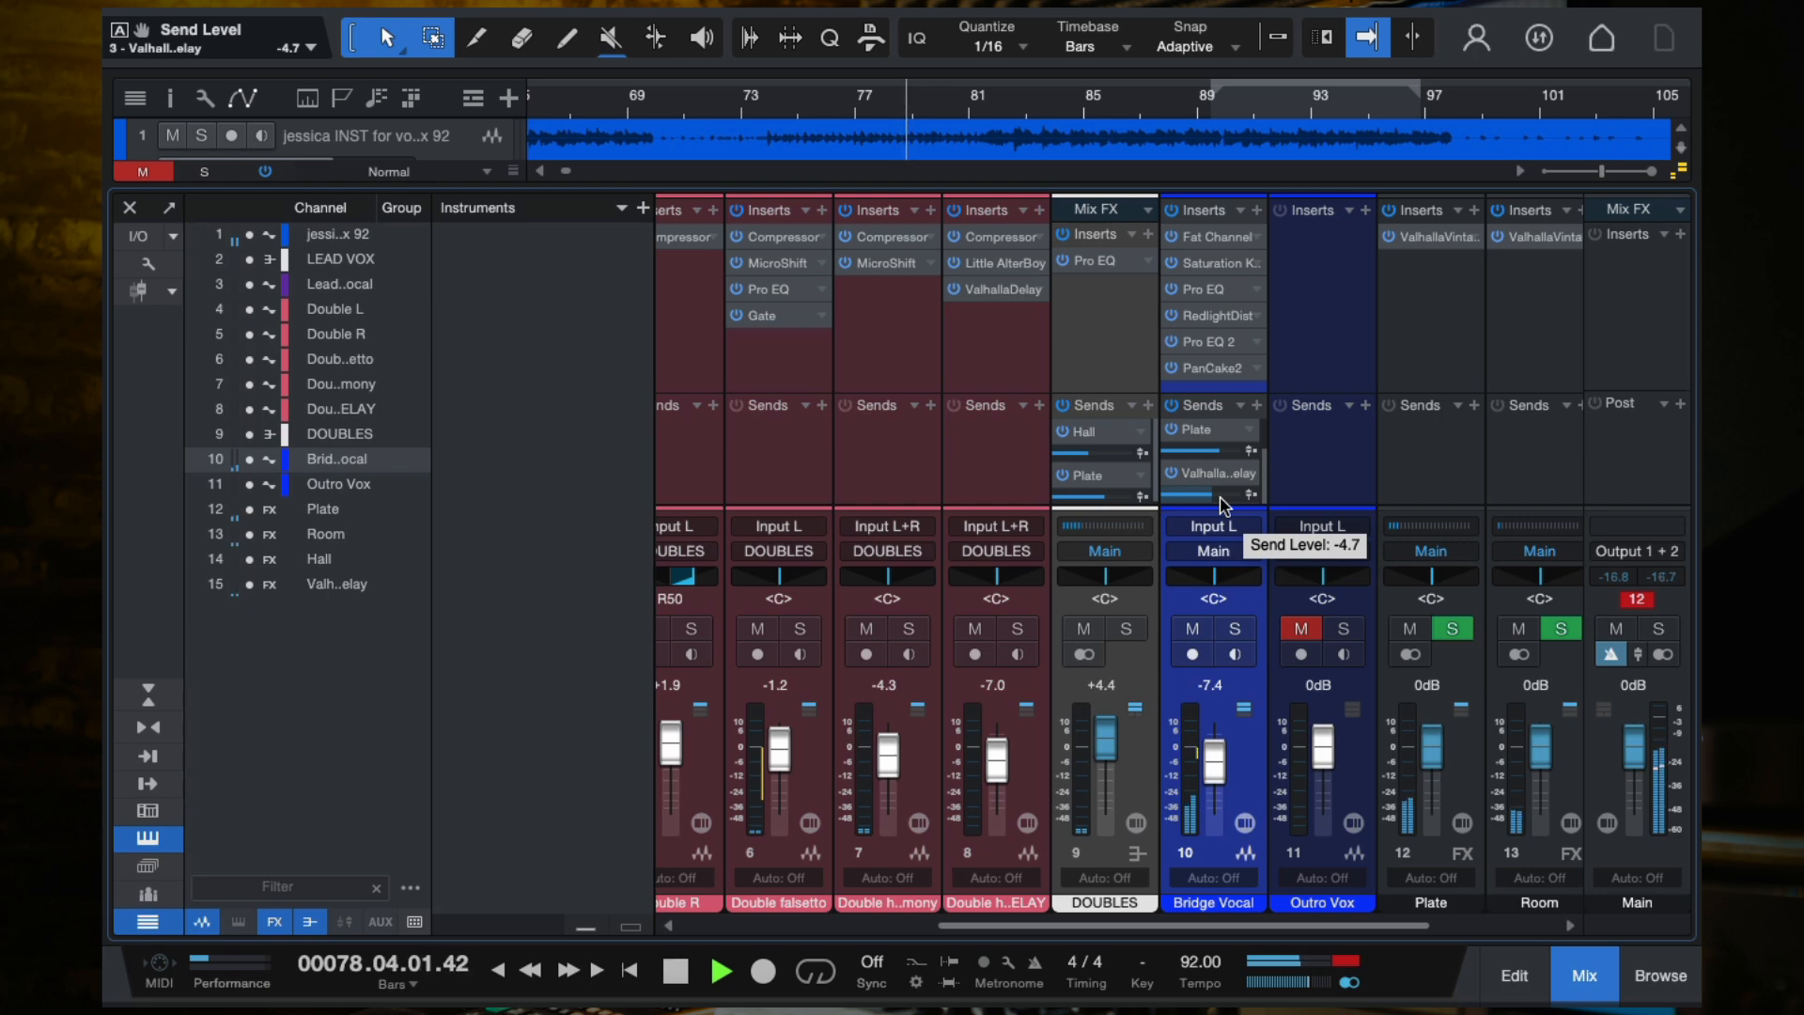
{"action": "left_click_drag", "start_coordinate": [1218, 502], "coordinate": [1204, 498]}
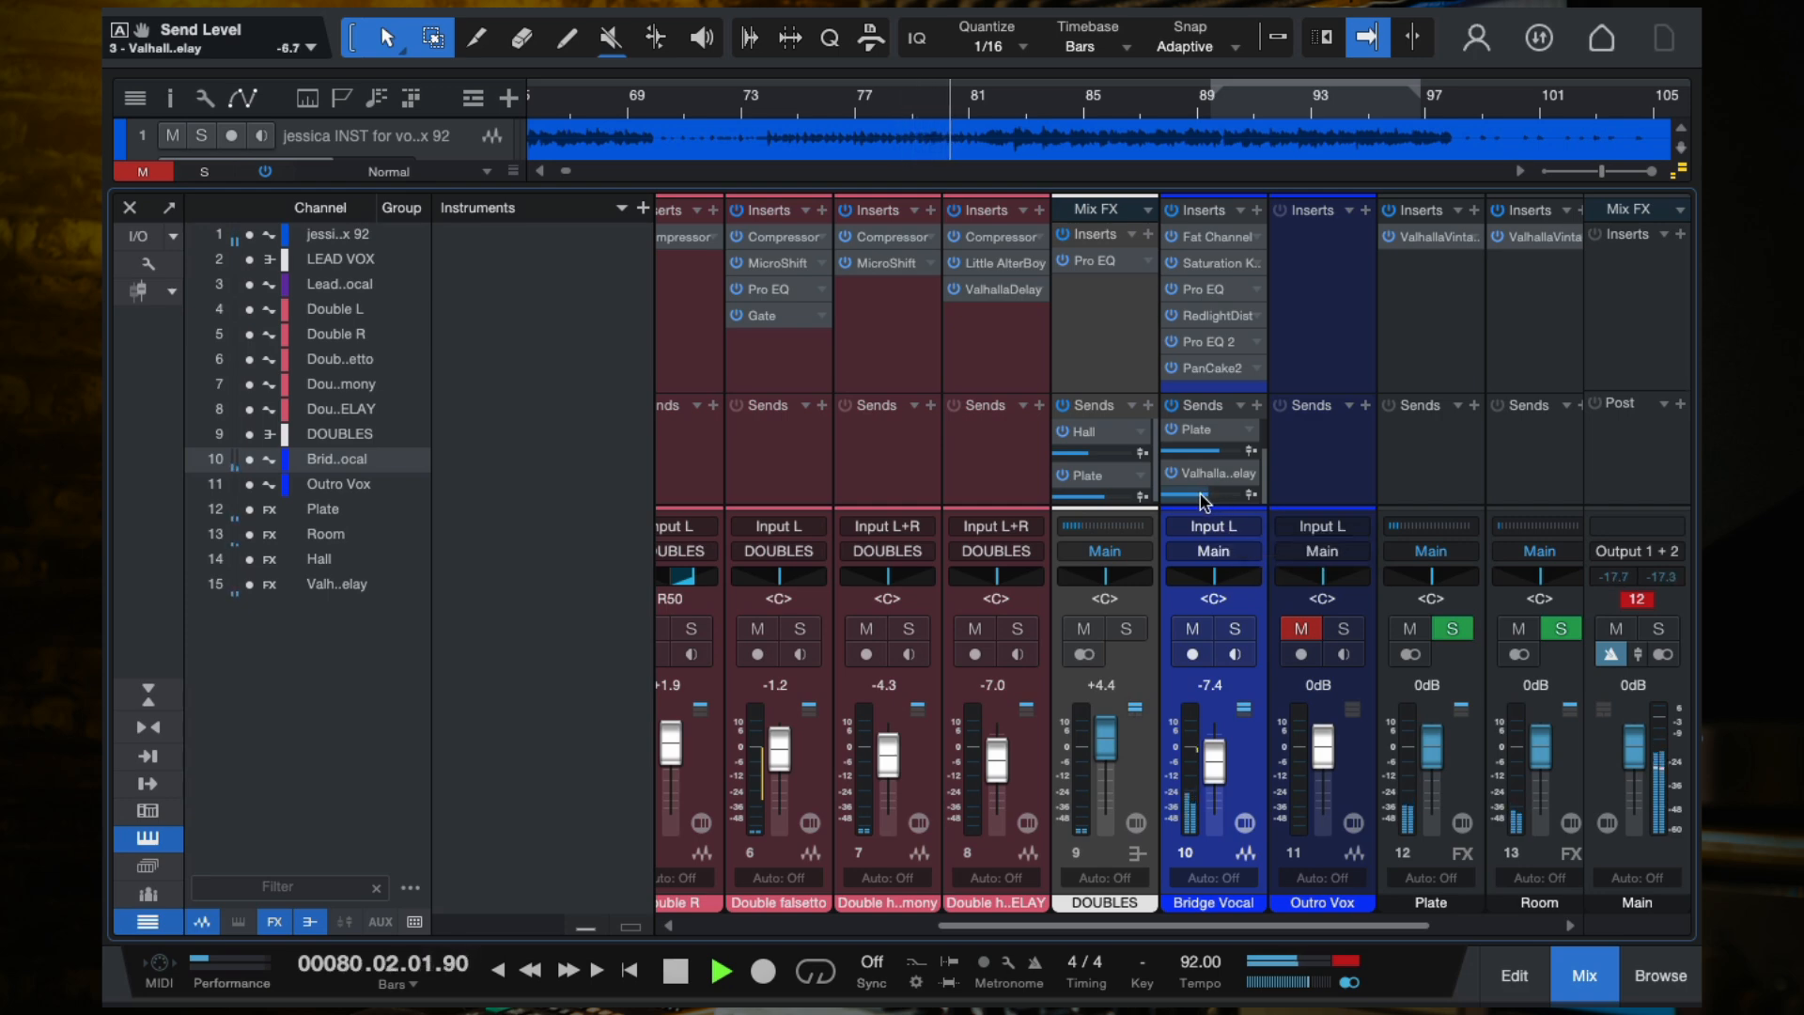
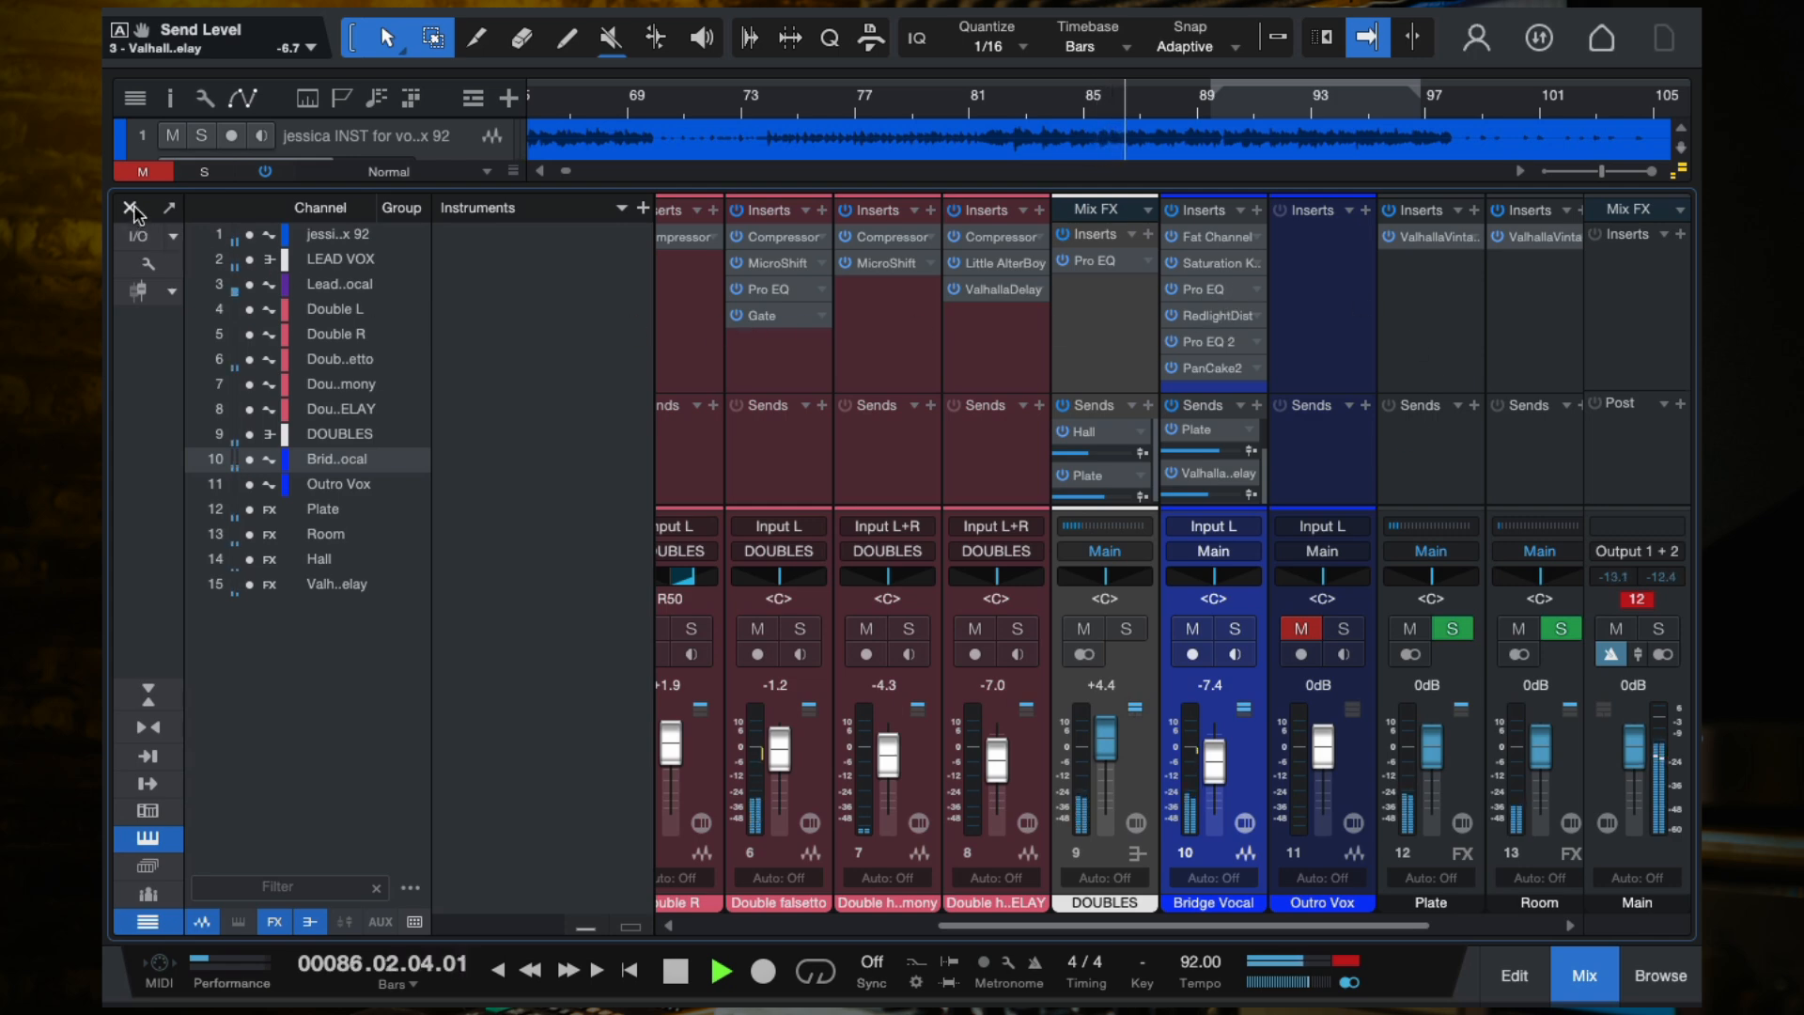
Step: Return to the full arrangement, set Double harmony's volume to -4.1 dB and Double harmony DELAY's to -8.0 dB
{"action": "scroll", "coordinate": [924, 502], "scroll_direction": "left", "scroll_amount": 5}
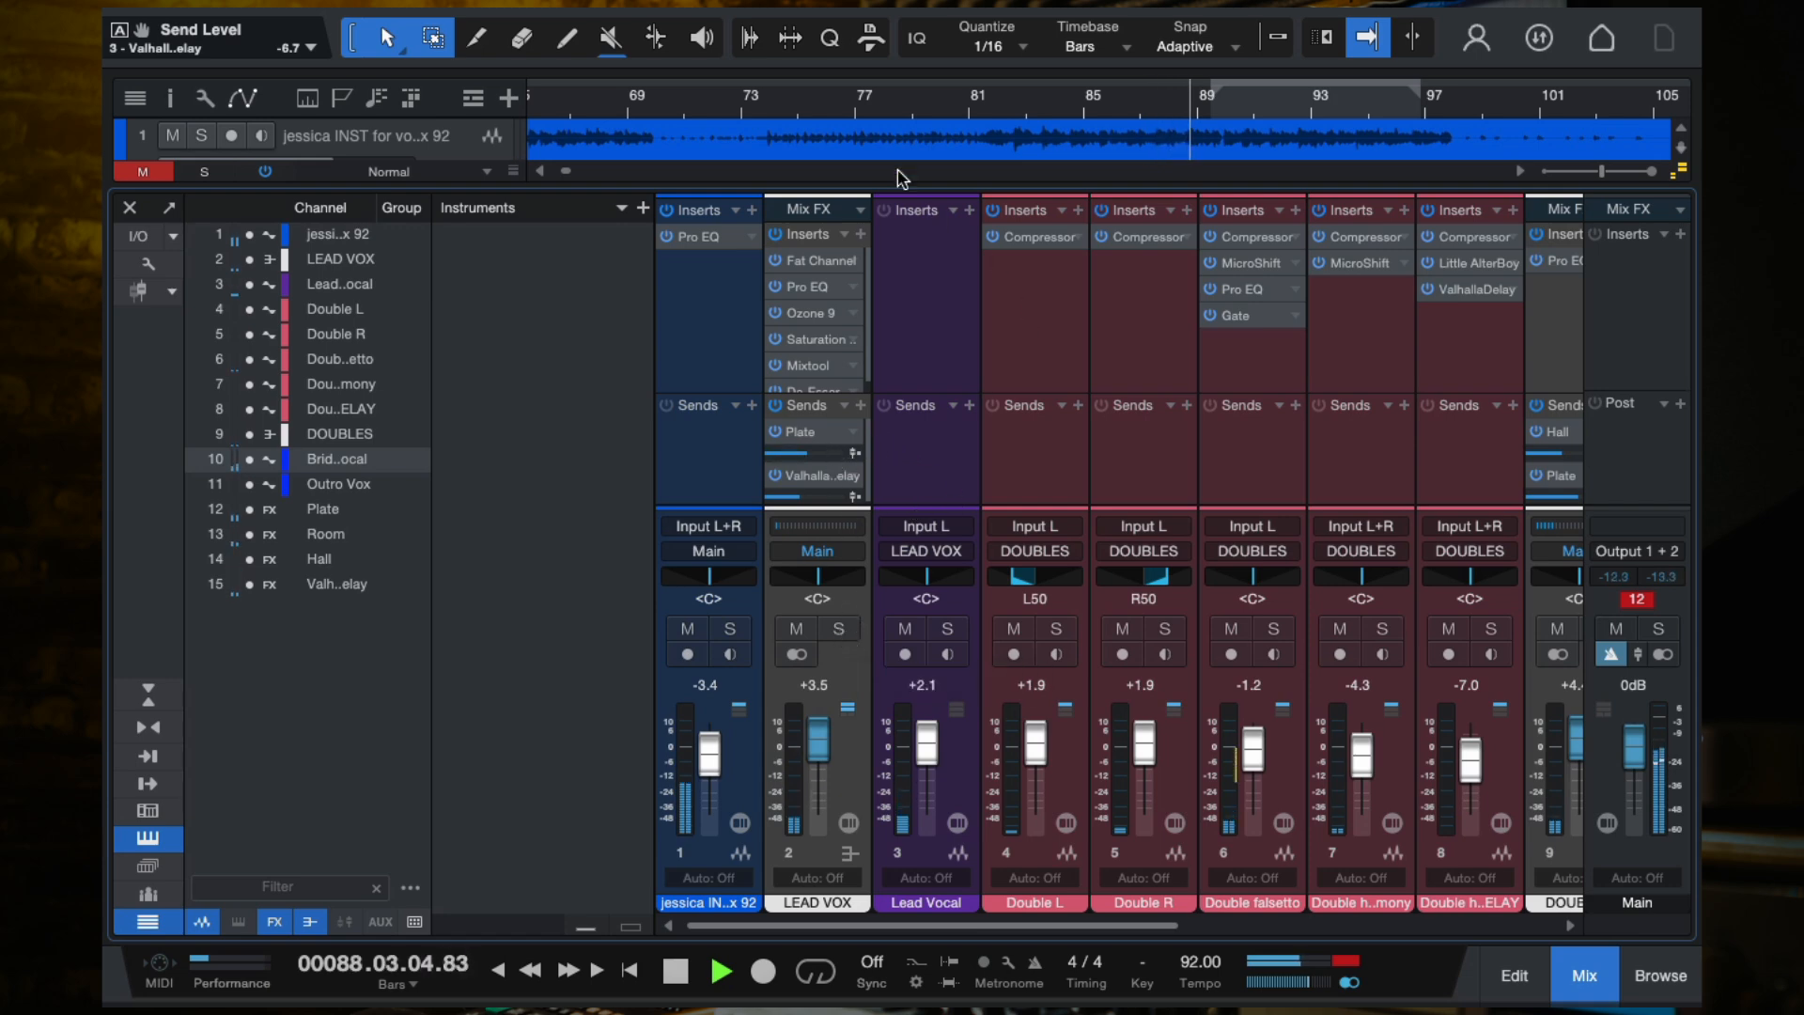
{"action": "scroll", "coordinate": [873, 135], "scroll_direction": "down", "scroll_amount": 4}
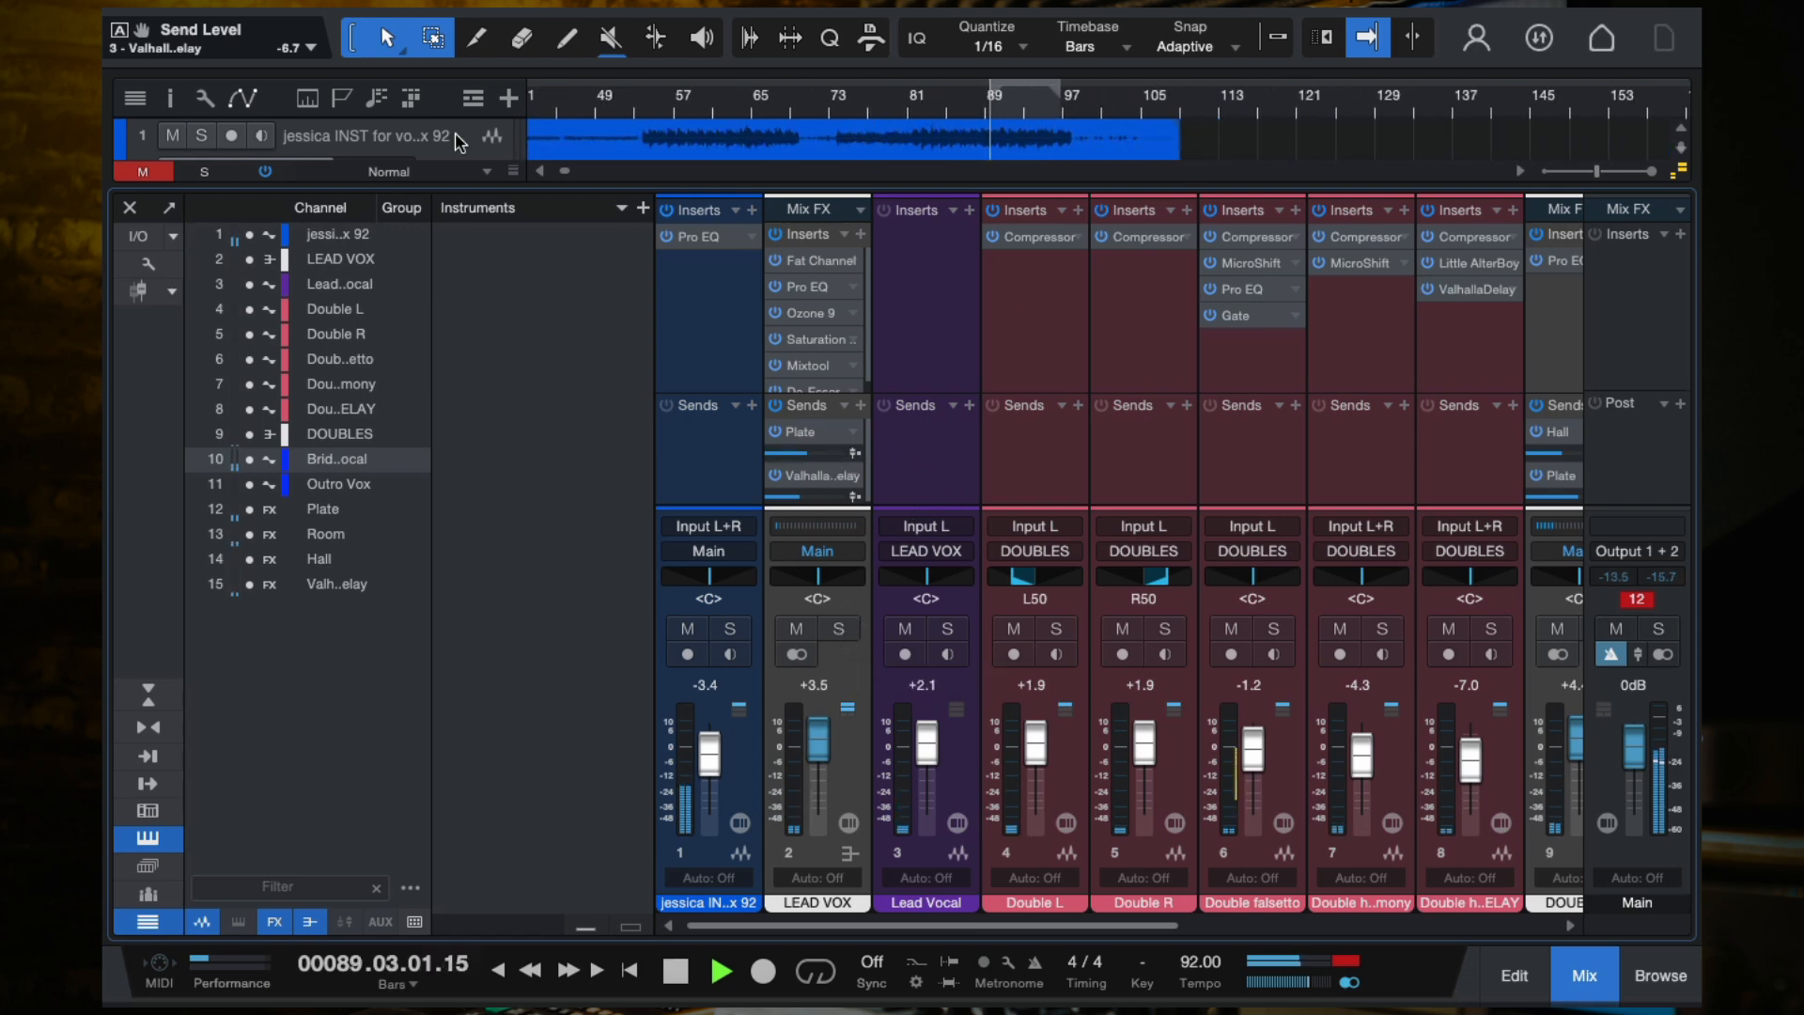
{"action": "left_click", "coordinate": [131, 208]}
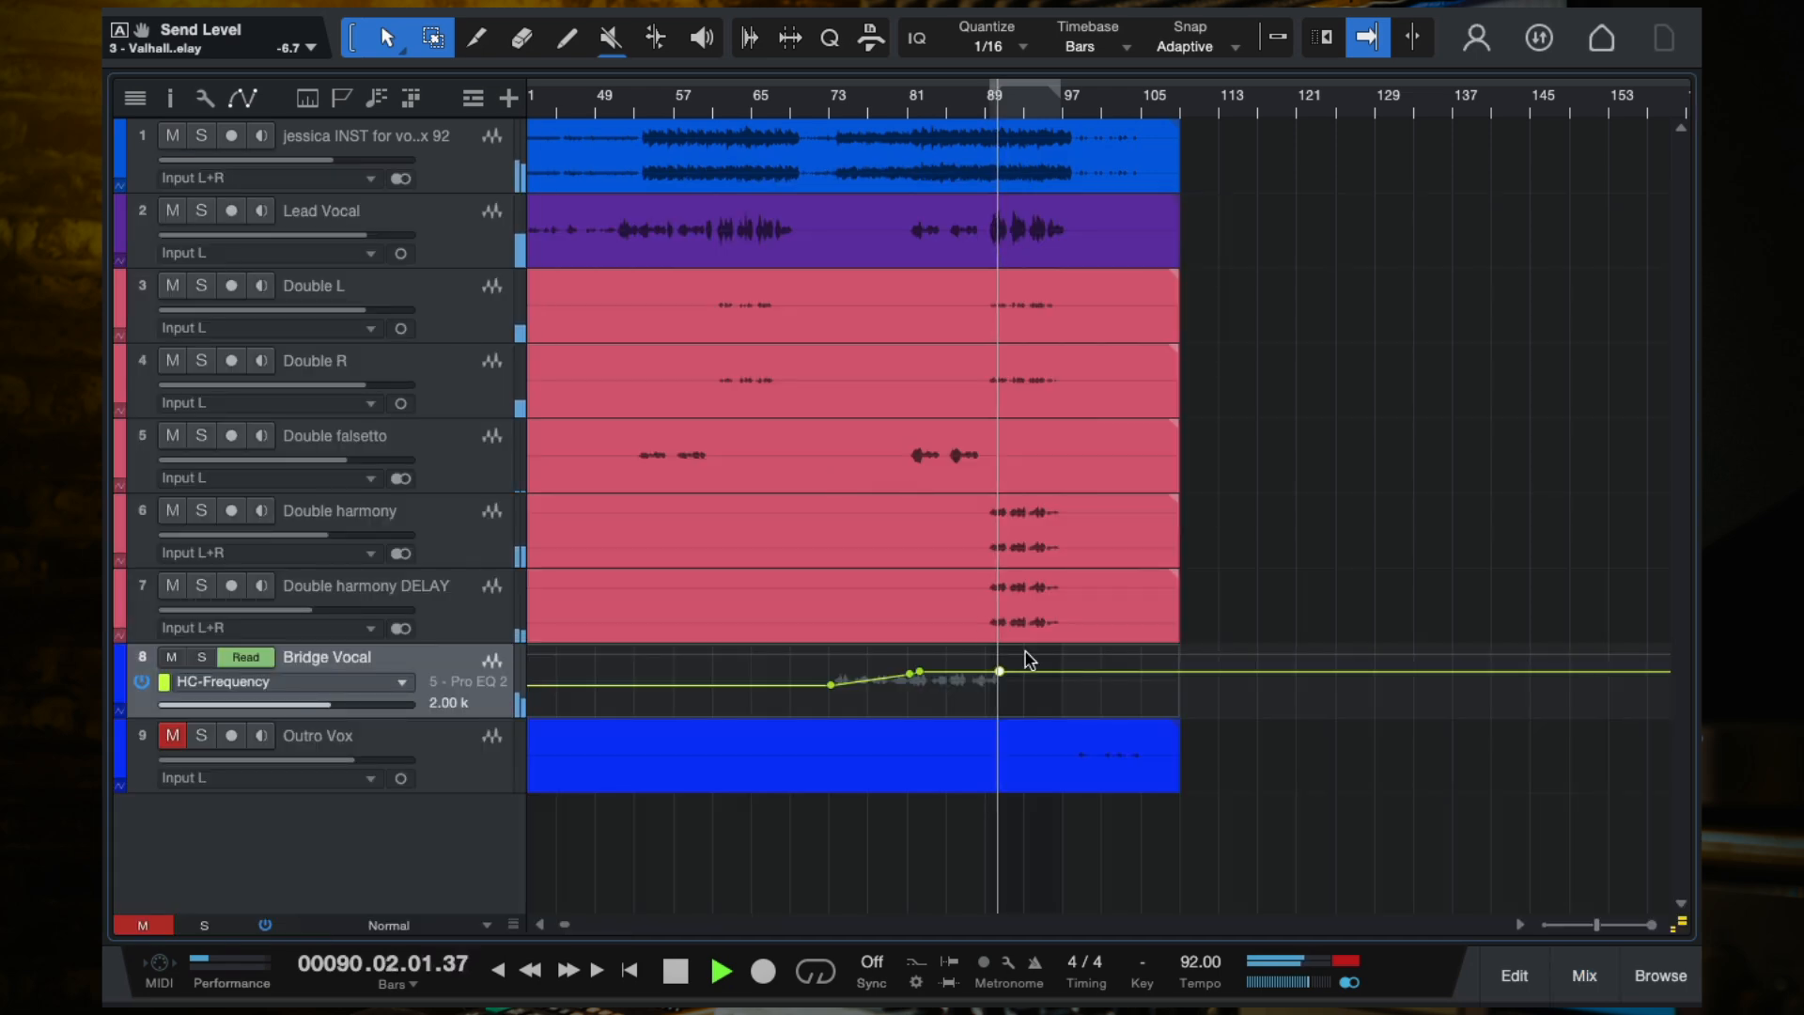
{"action": "scroll", "coordinate": [1026, 652], "scroll_direction": "up", "scroll_amount": 2}
{"action": "scroll", "coordinate": [1026, 652], "scroll_direction": "up", "scroll_amount": 1}
{"action": "mouse_move", "coordinate": [315, 549]}
{"action": "mouse_move", "coordinate": [299, 615]}
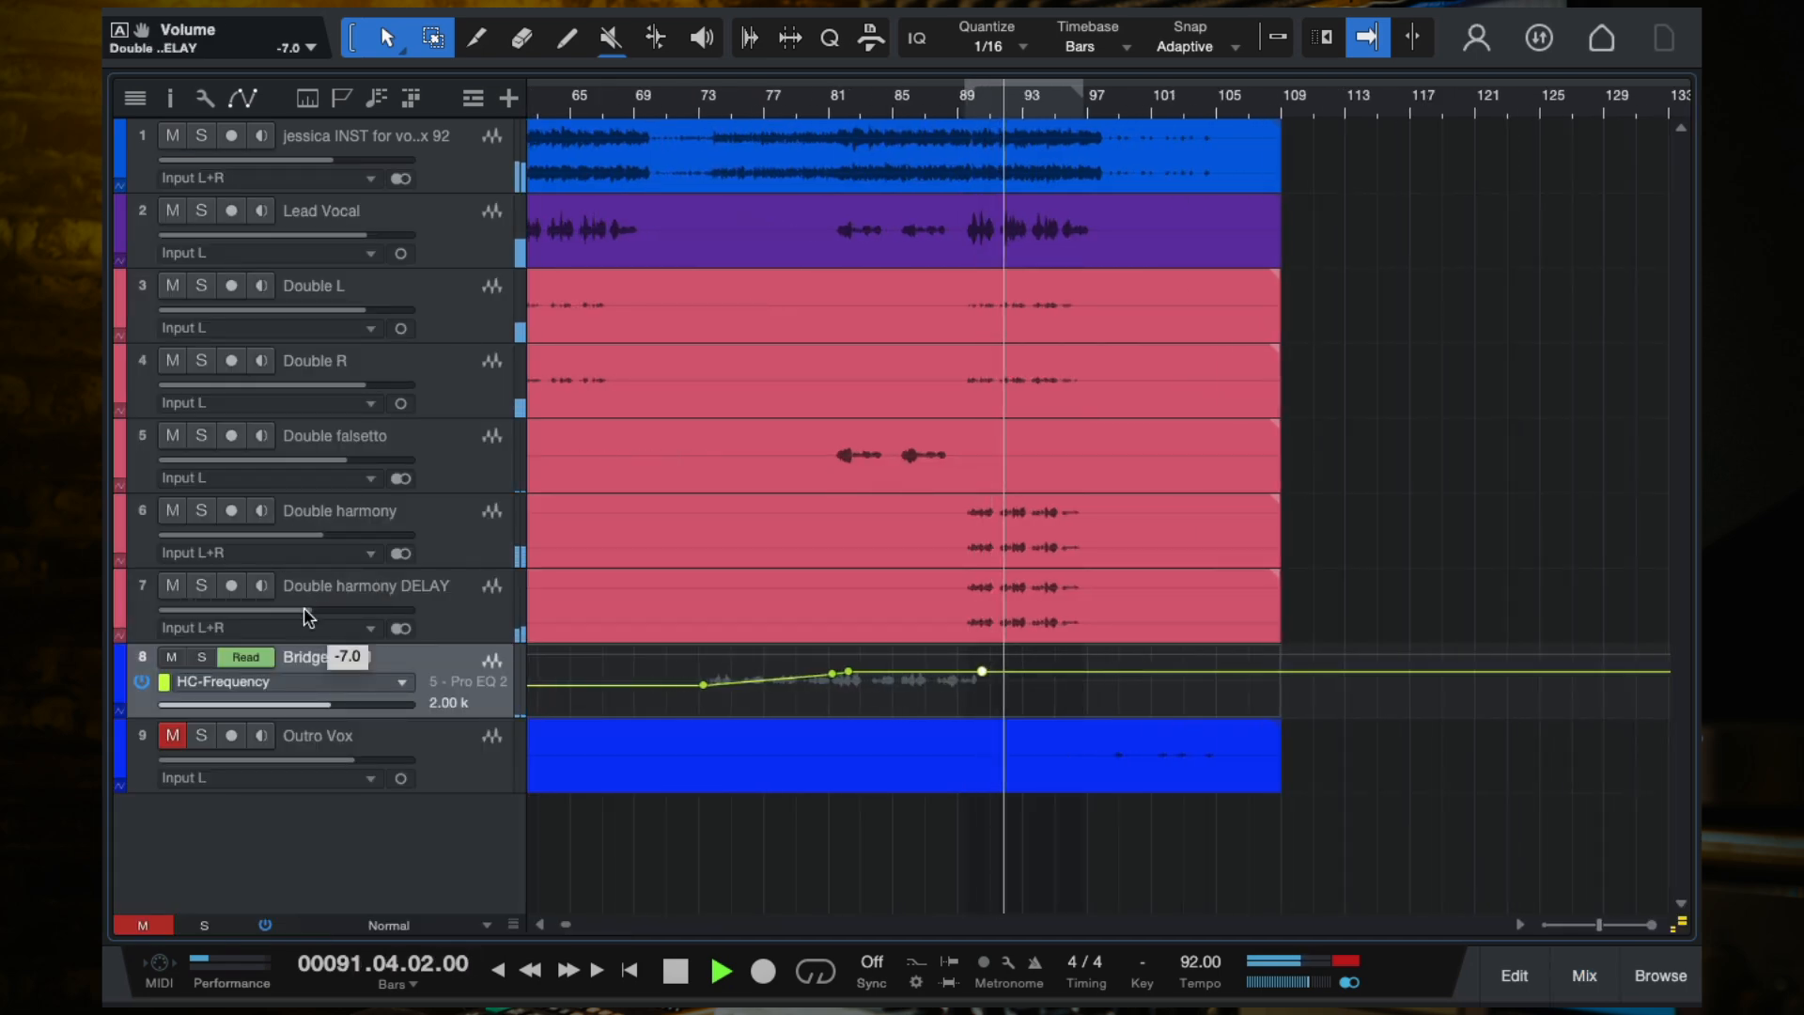
{"action": "left_click_drag", "start_coordinate": [305, 534], "coordinate": [315, 536]}
{"action": "scroll", "coordinate": [1003, 549], "scroll_direction": "up", "scroll_amount": 1}
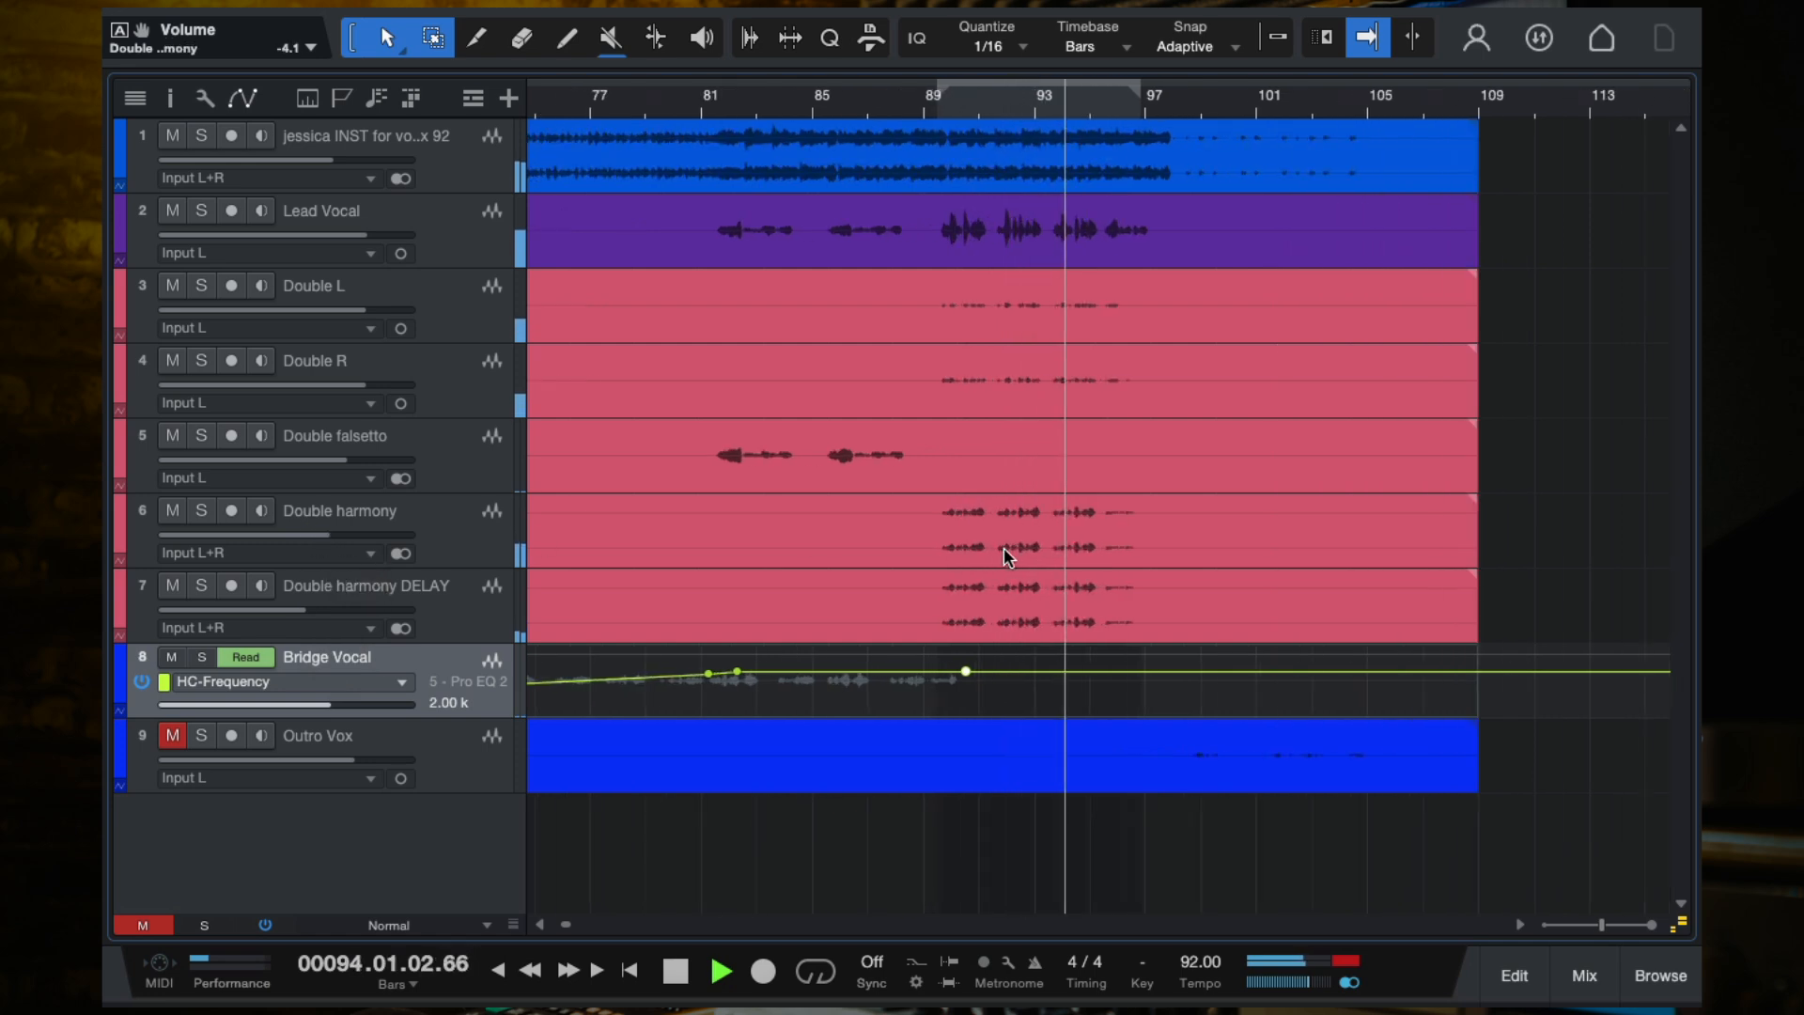
{"action": "left_click", "coordinate": [443, 614]}
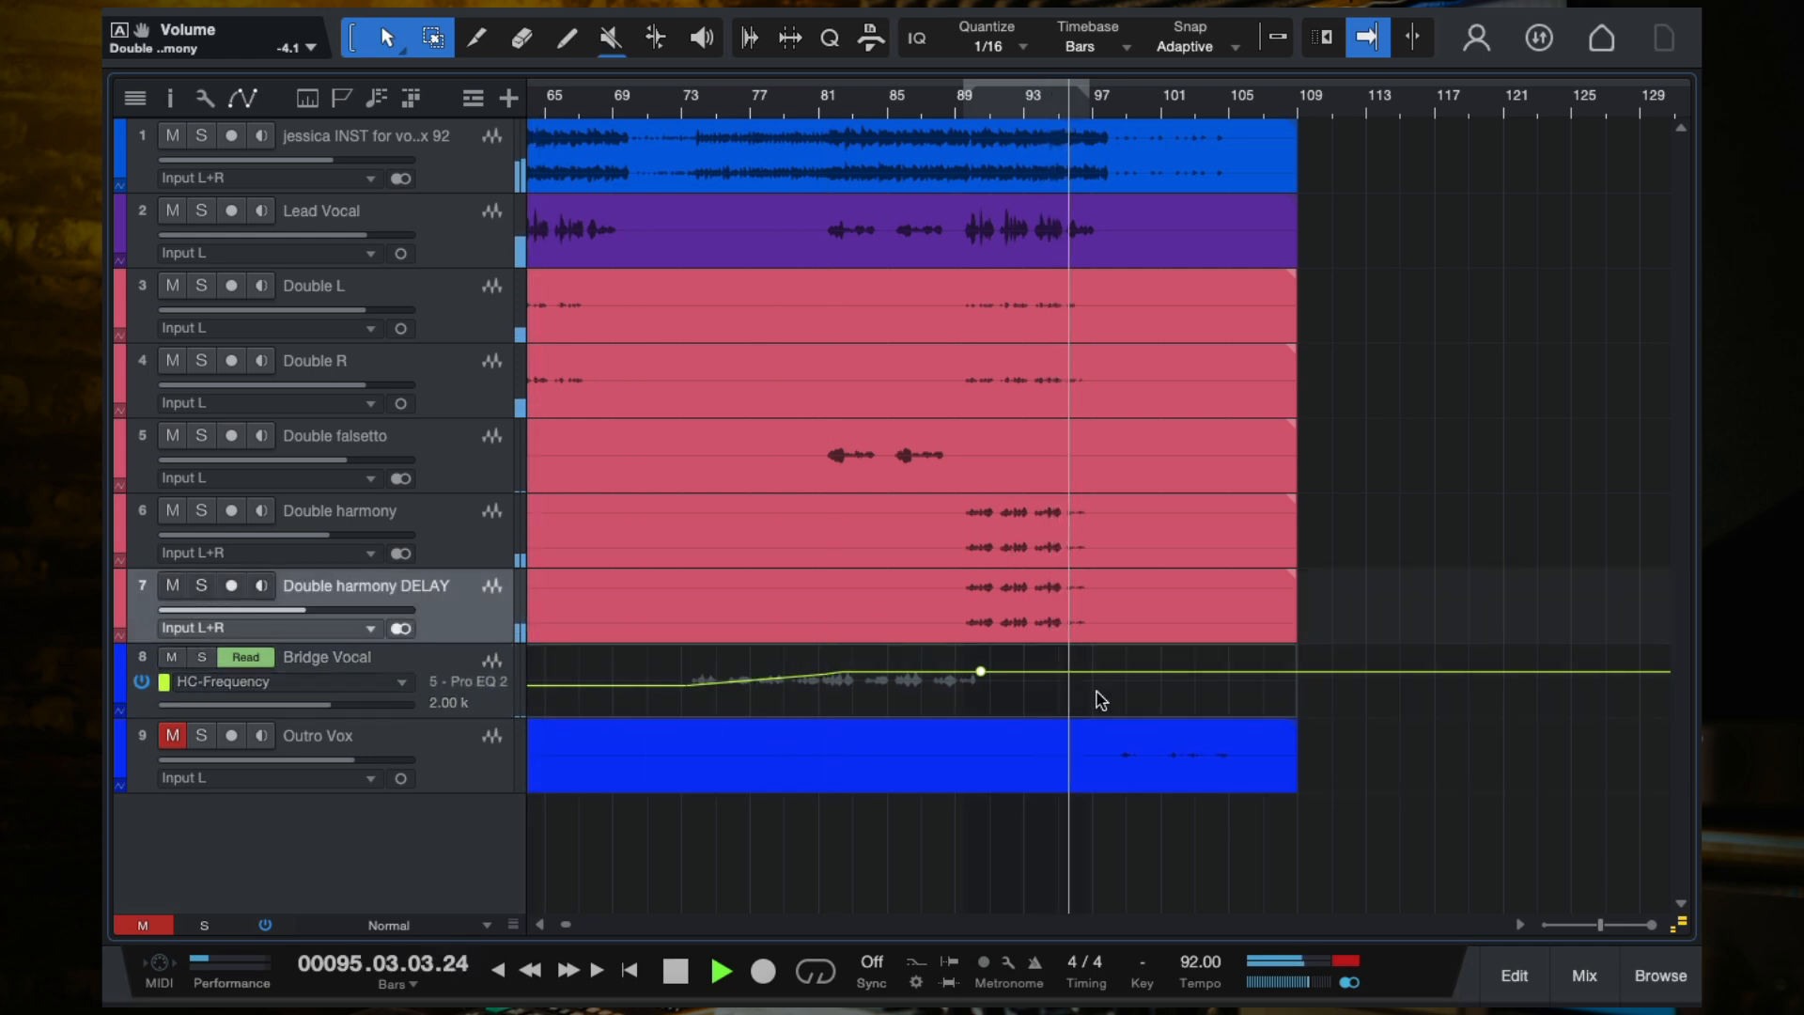
Step: Unmute and select the Outro Vox track, and stop playback near bar 99
{"action": "scroll", "coordinate": [1043, 724], "scroll_direction": "up", "scroll_amount": 1}
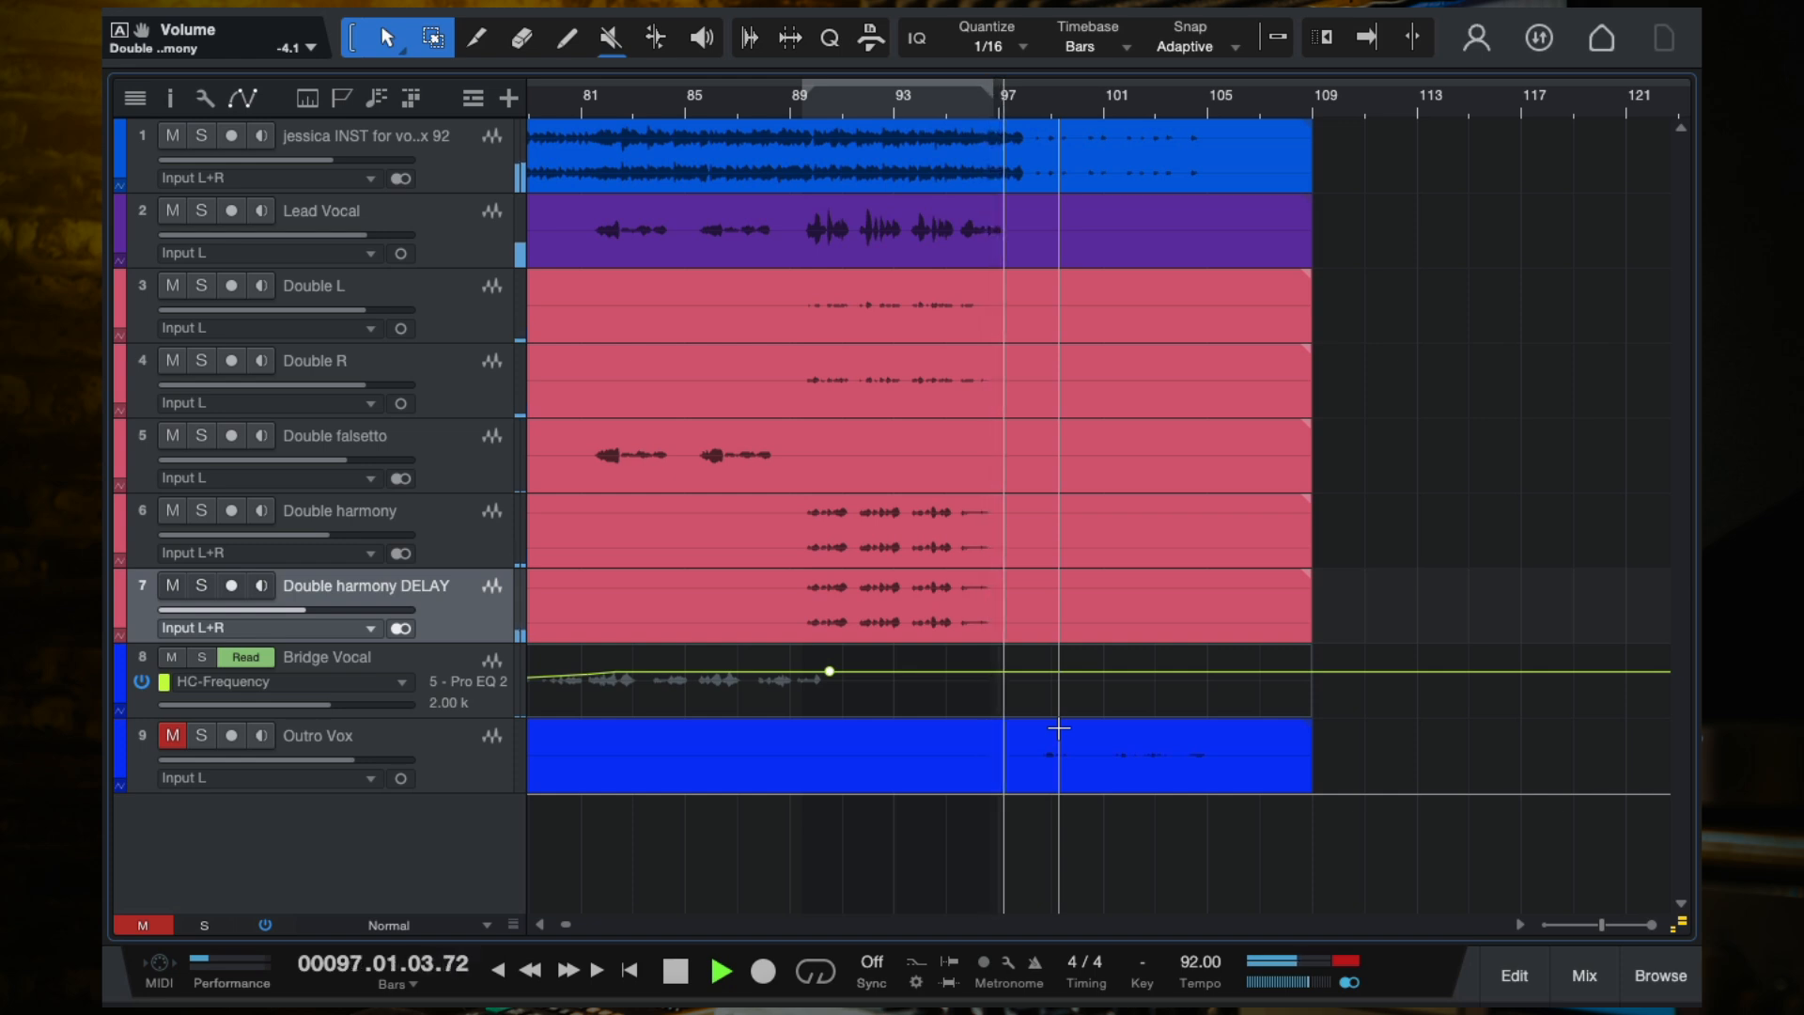
{"action": "scroll", "coordinate": [1059, 729], "scroll_direction": "down", "scroll_amount": 1}
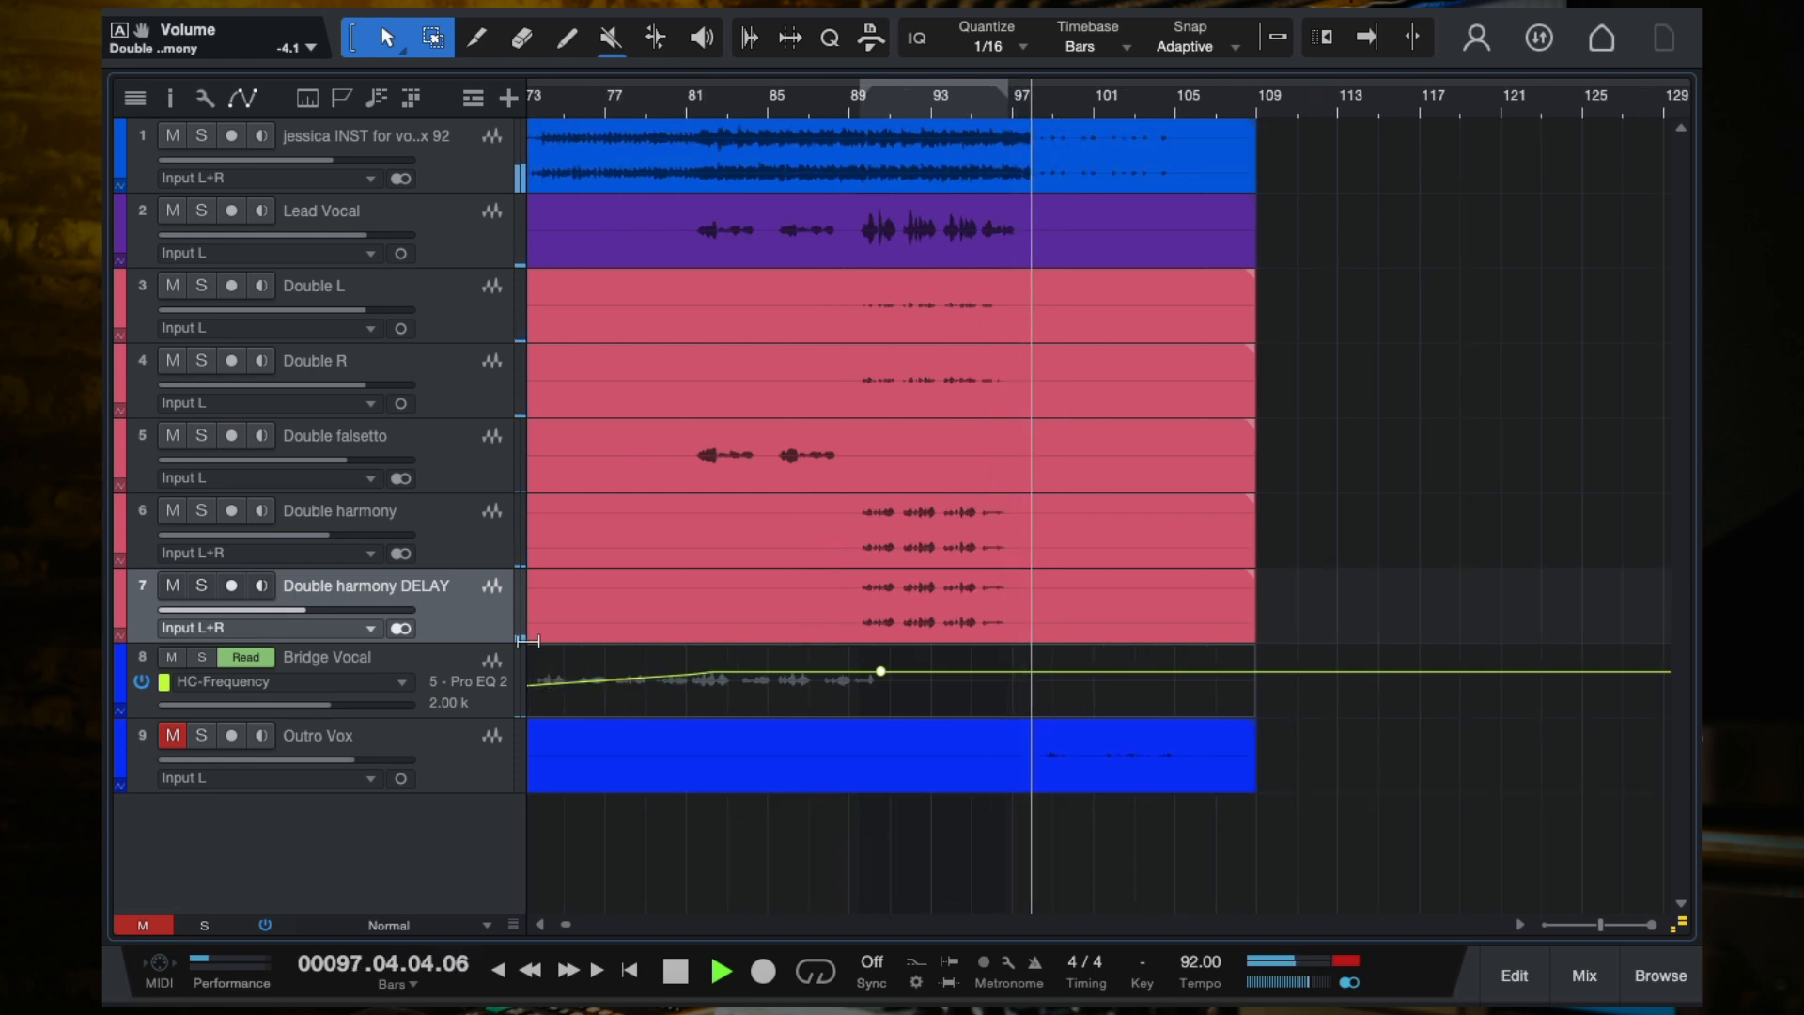
{"action": "left_click", "coordinate": [173, 737]}
{"action": "left_click", "coordinate": [471, 776]}
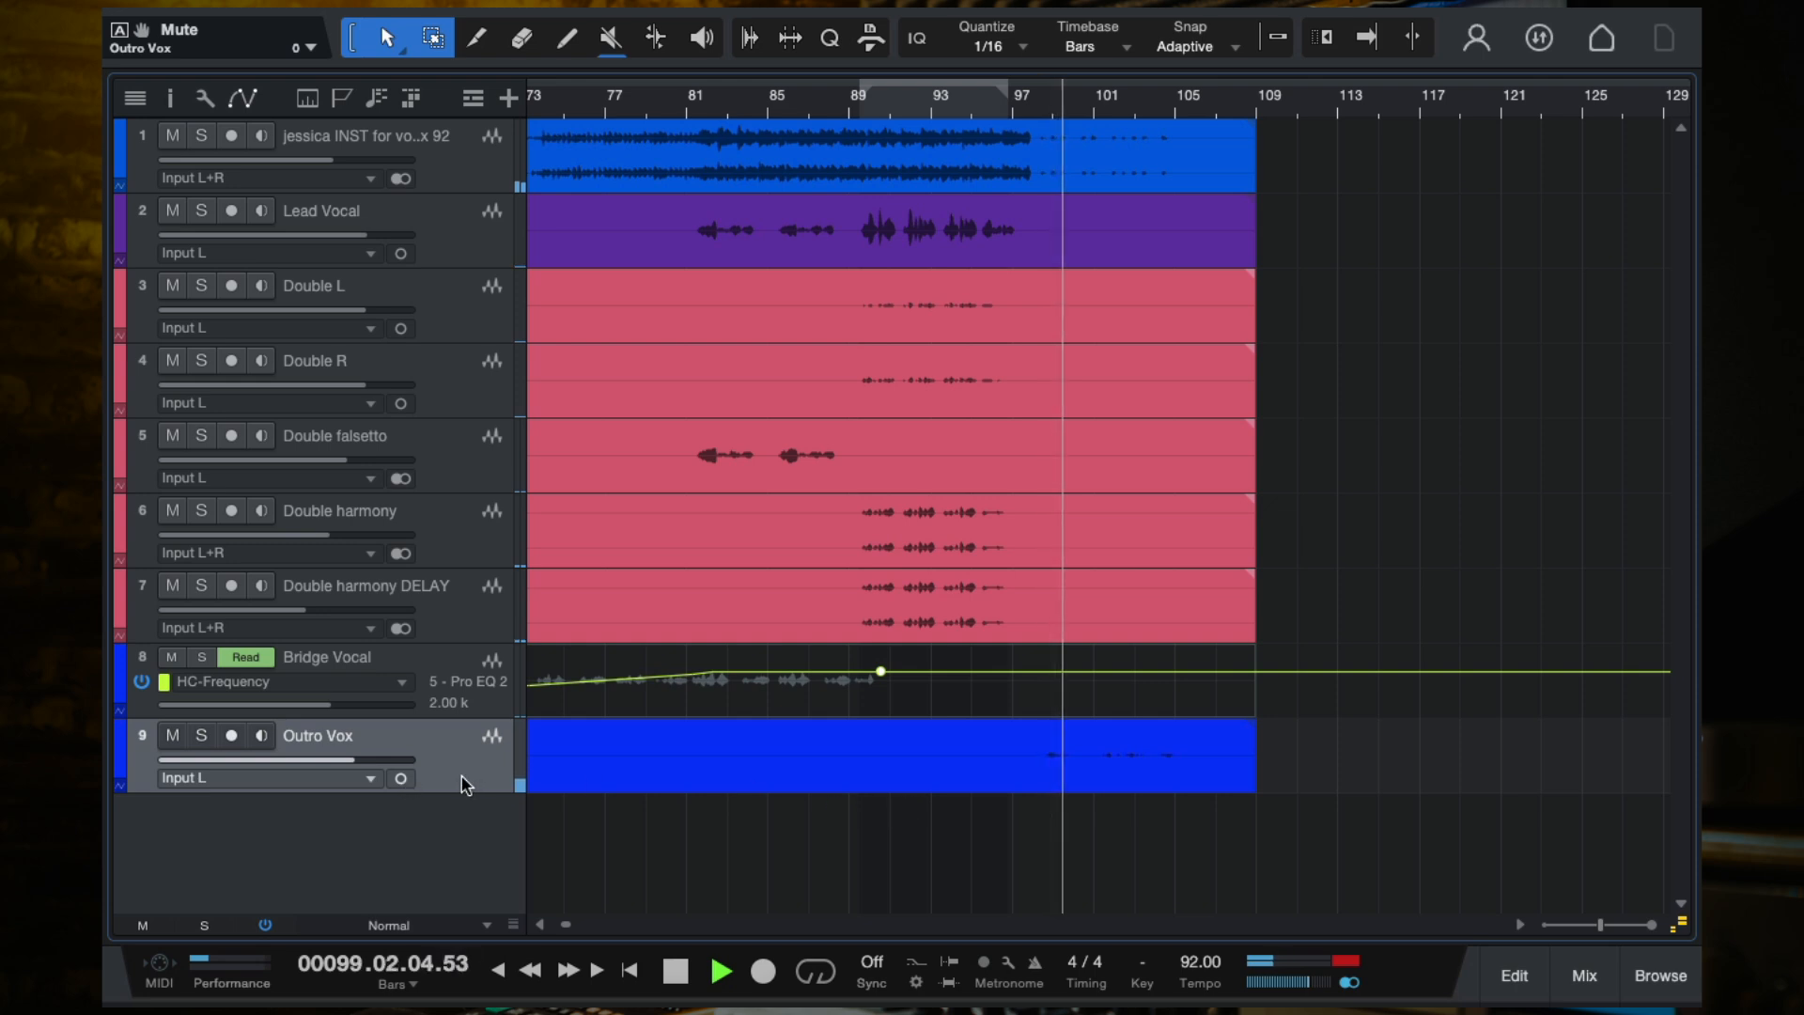
{"action": "key", "text": "space"}
Step: Save the song
{"action": "key", "text": "f"}
{"action": "scroll", "coordinate": [700, 913], "scroll_direction": "right", "scroll_amount": 10}
{"action": "key", "text": "super+s"}
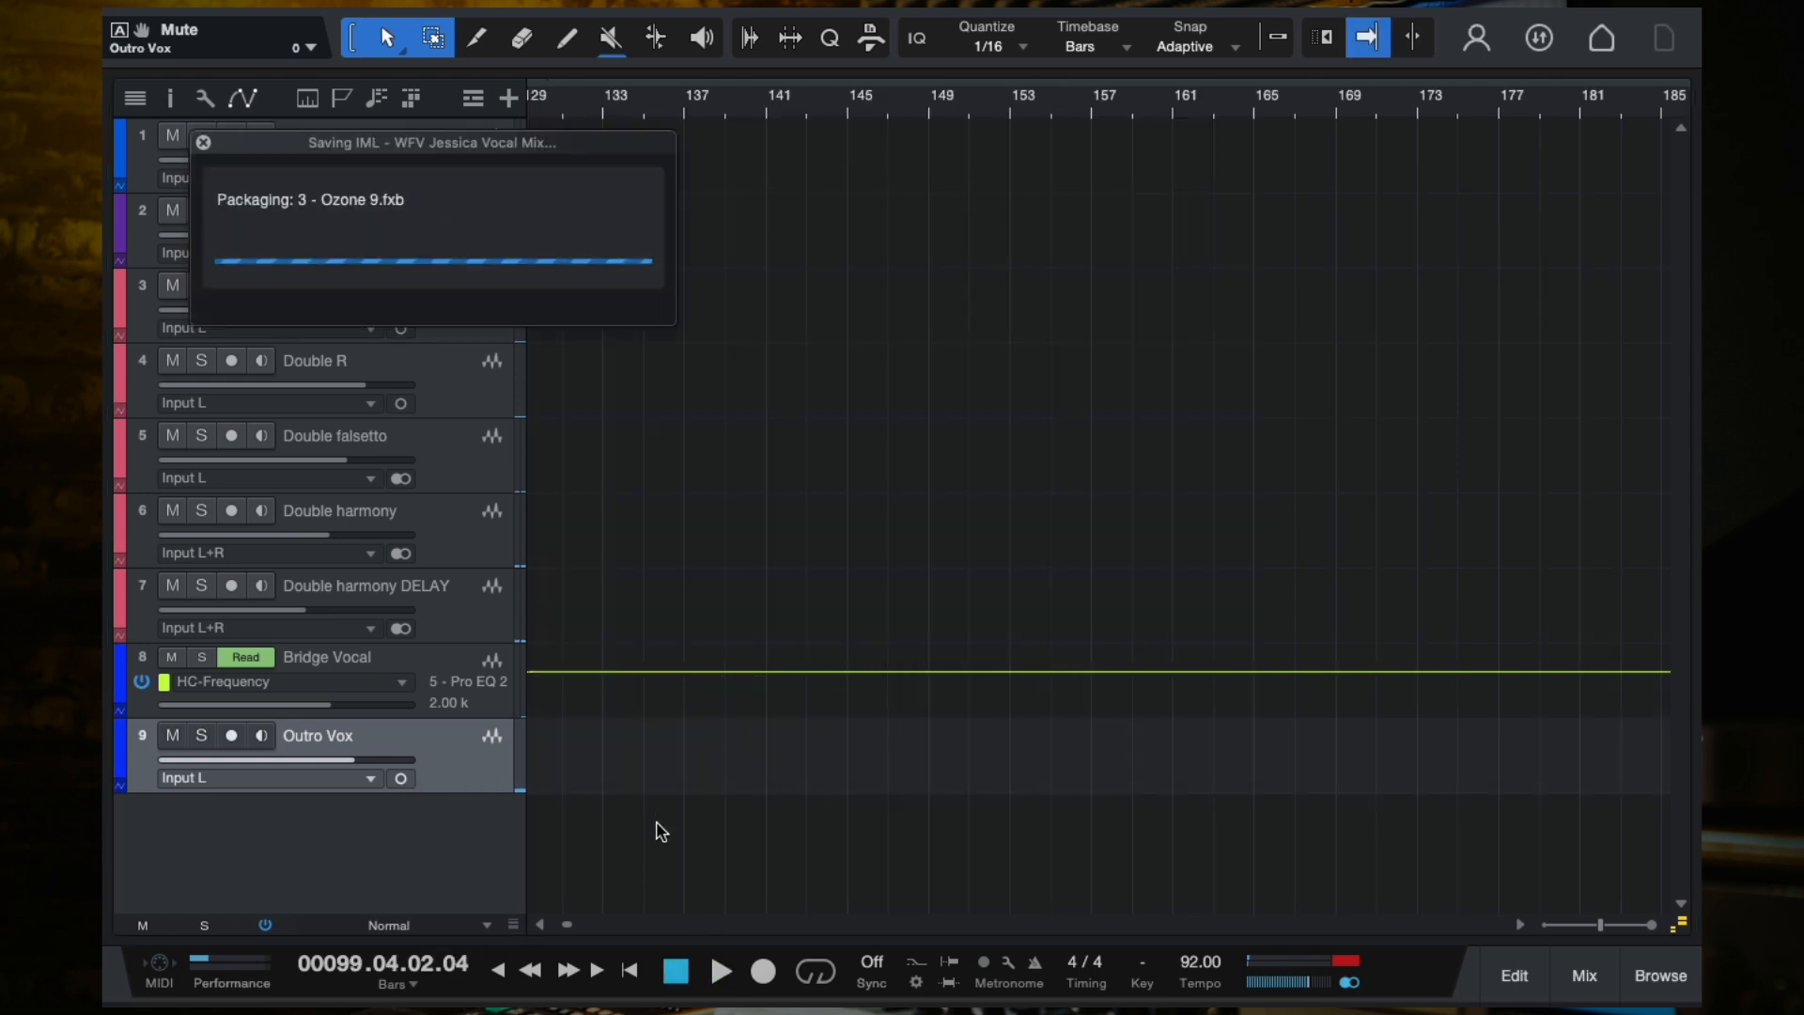
Step: Bring up the Outro Vox channel in the mixer and set the playback position to about bar 98
{"action": "scroll", "coordinate": [624, 787], "scroll_direction": "left", "scroll_amount": 13}
{"action": "scroll", "coordinate": [885, 767], "scroll_direction": "down", "scroll_amount": 6}
{"action": "scroll", "coordinate": [861, 767], "scroll_direction": "right", "scroll_amount": 2}
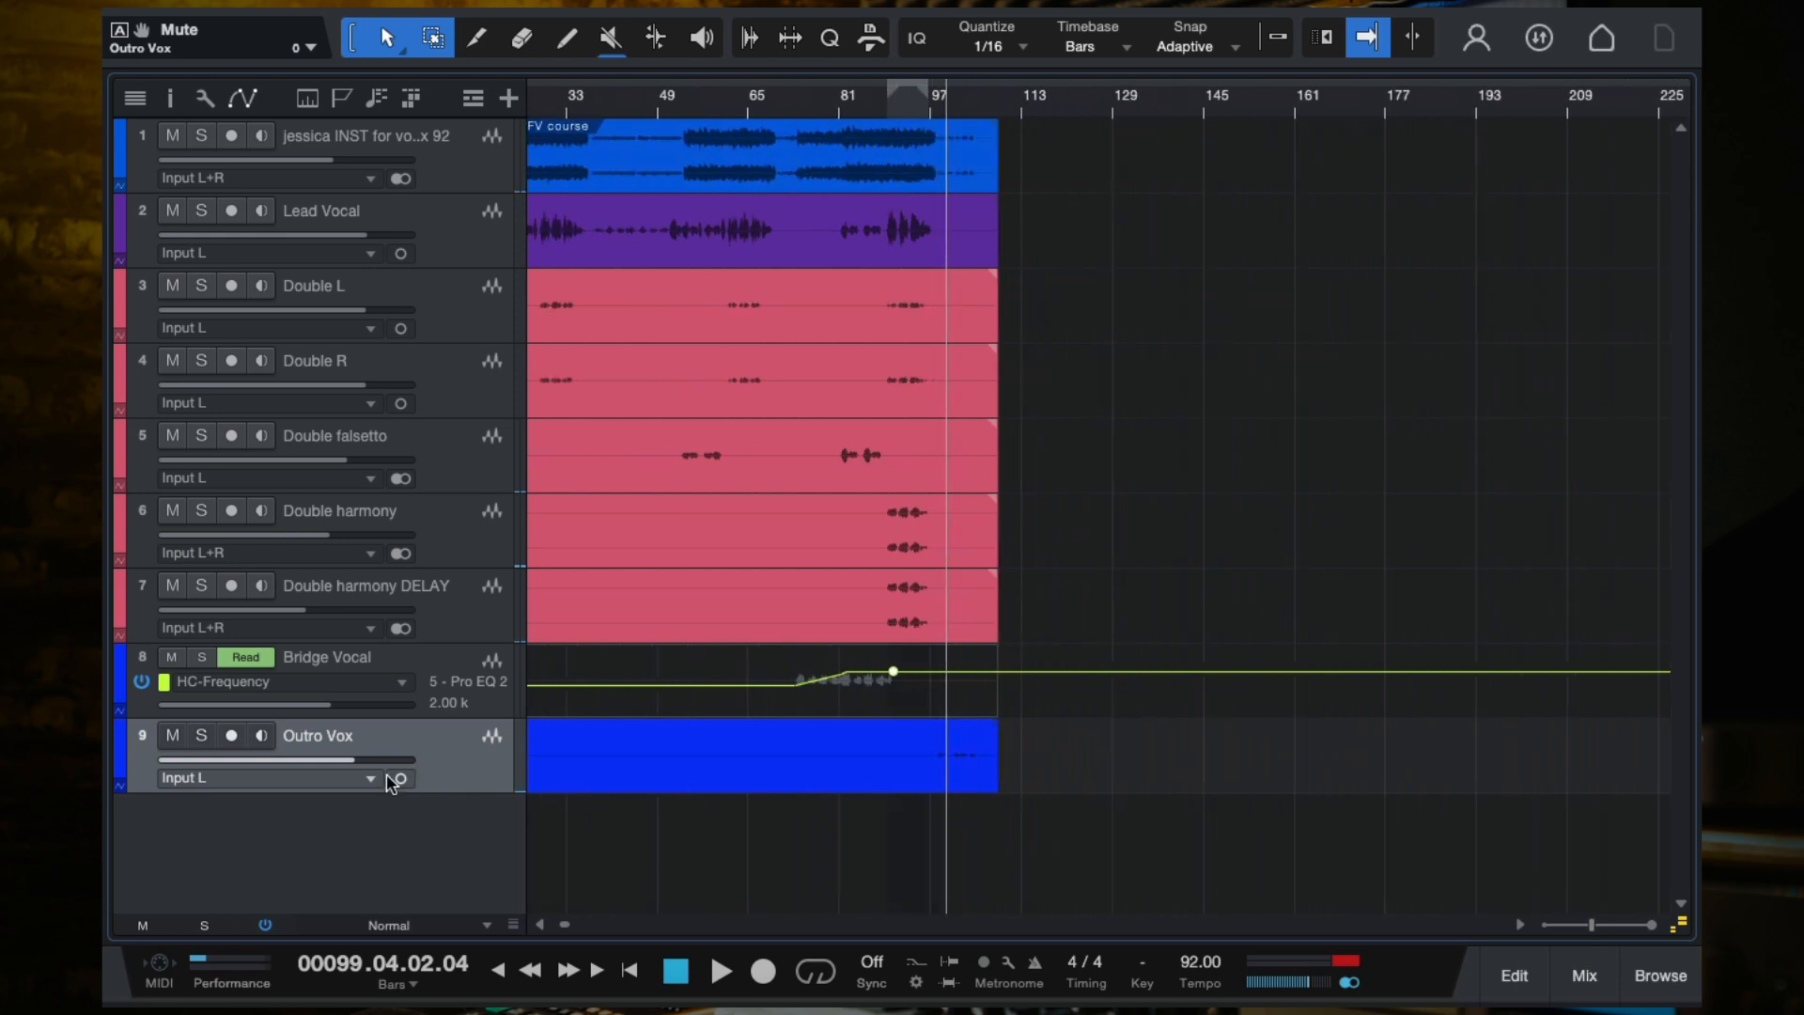
{"action": "left_click", "coordinate": [201, 738]}
{"action": "left_click", "coordinate": [201, 738]}
{"action": "key", "text": "F3"}
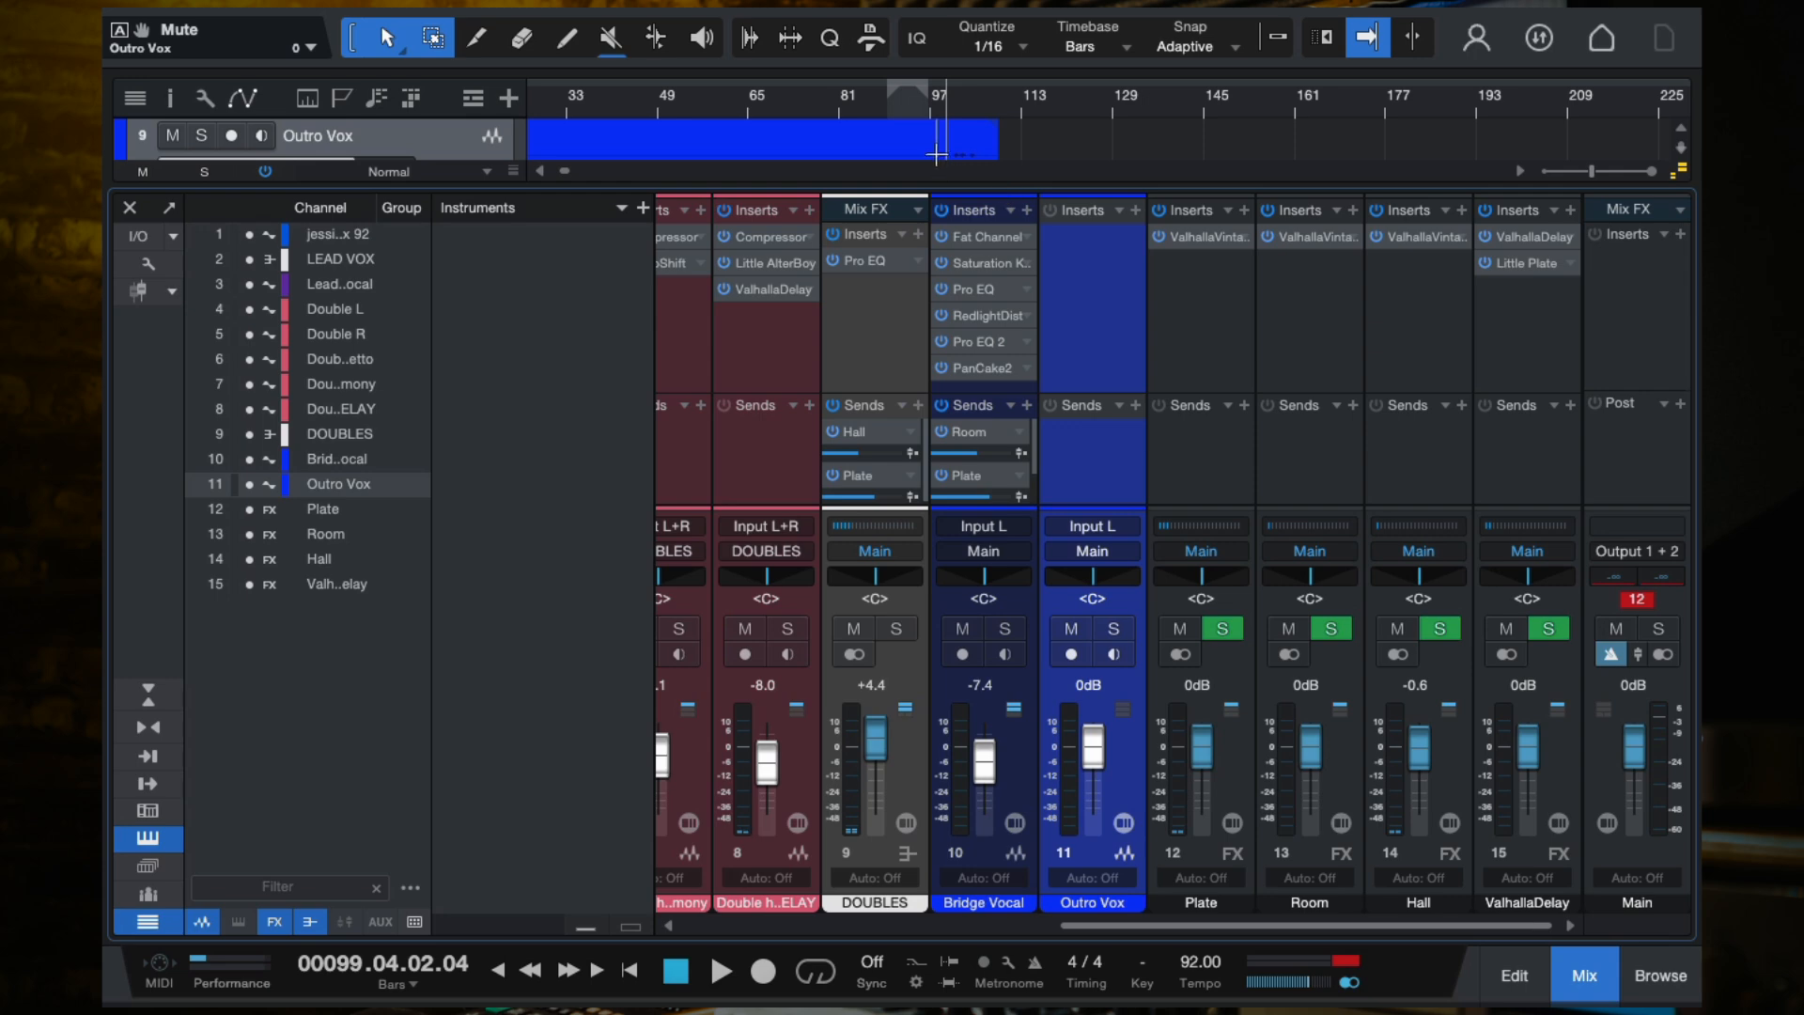
{"action": "scroll", "coordinate": [939, 160], "scroll_direction": "up", "scroll_amount": 3}
{"action": "left_click", "coordinate": [942, 106]}
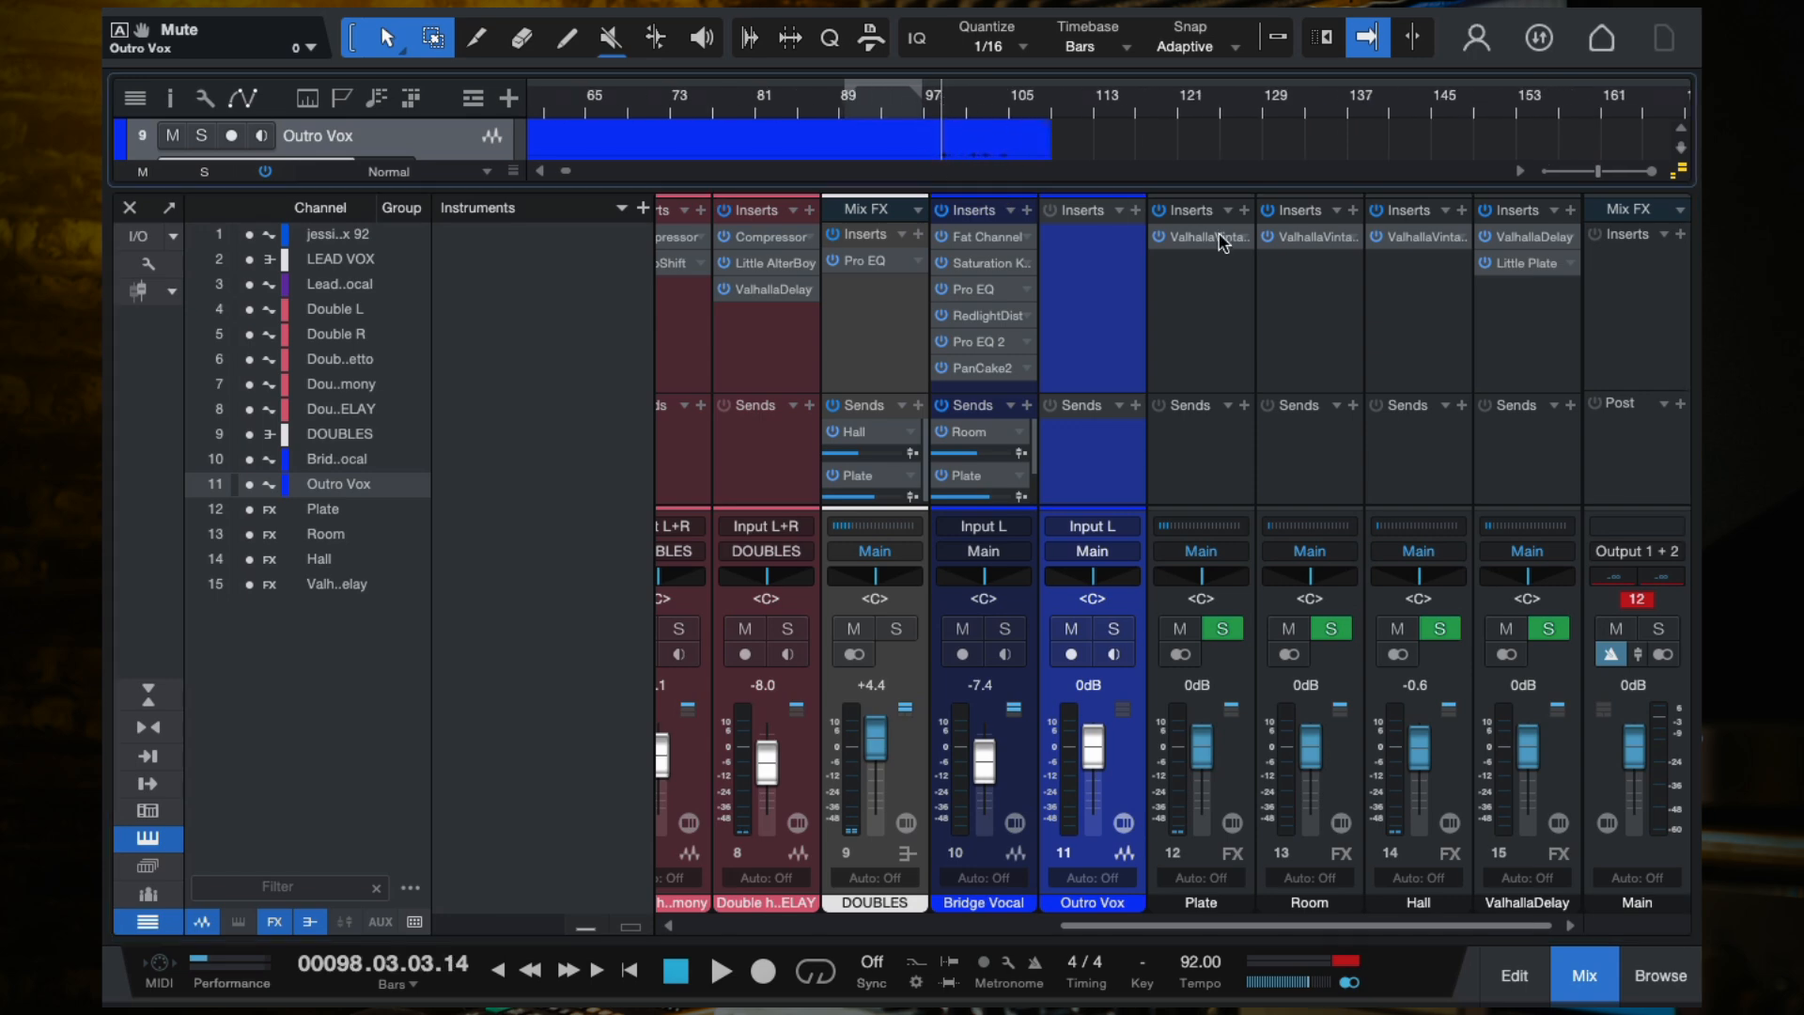
Step: Add RC-20 Retro Color as the first insert on the Outro Vox channel and close its window
{"action": "left_click", "coordinate": [1137, 211]}
{"action": "type", "text": "rc-2"}
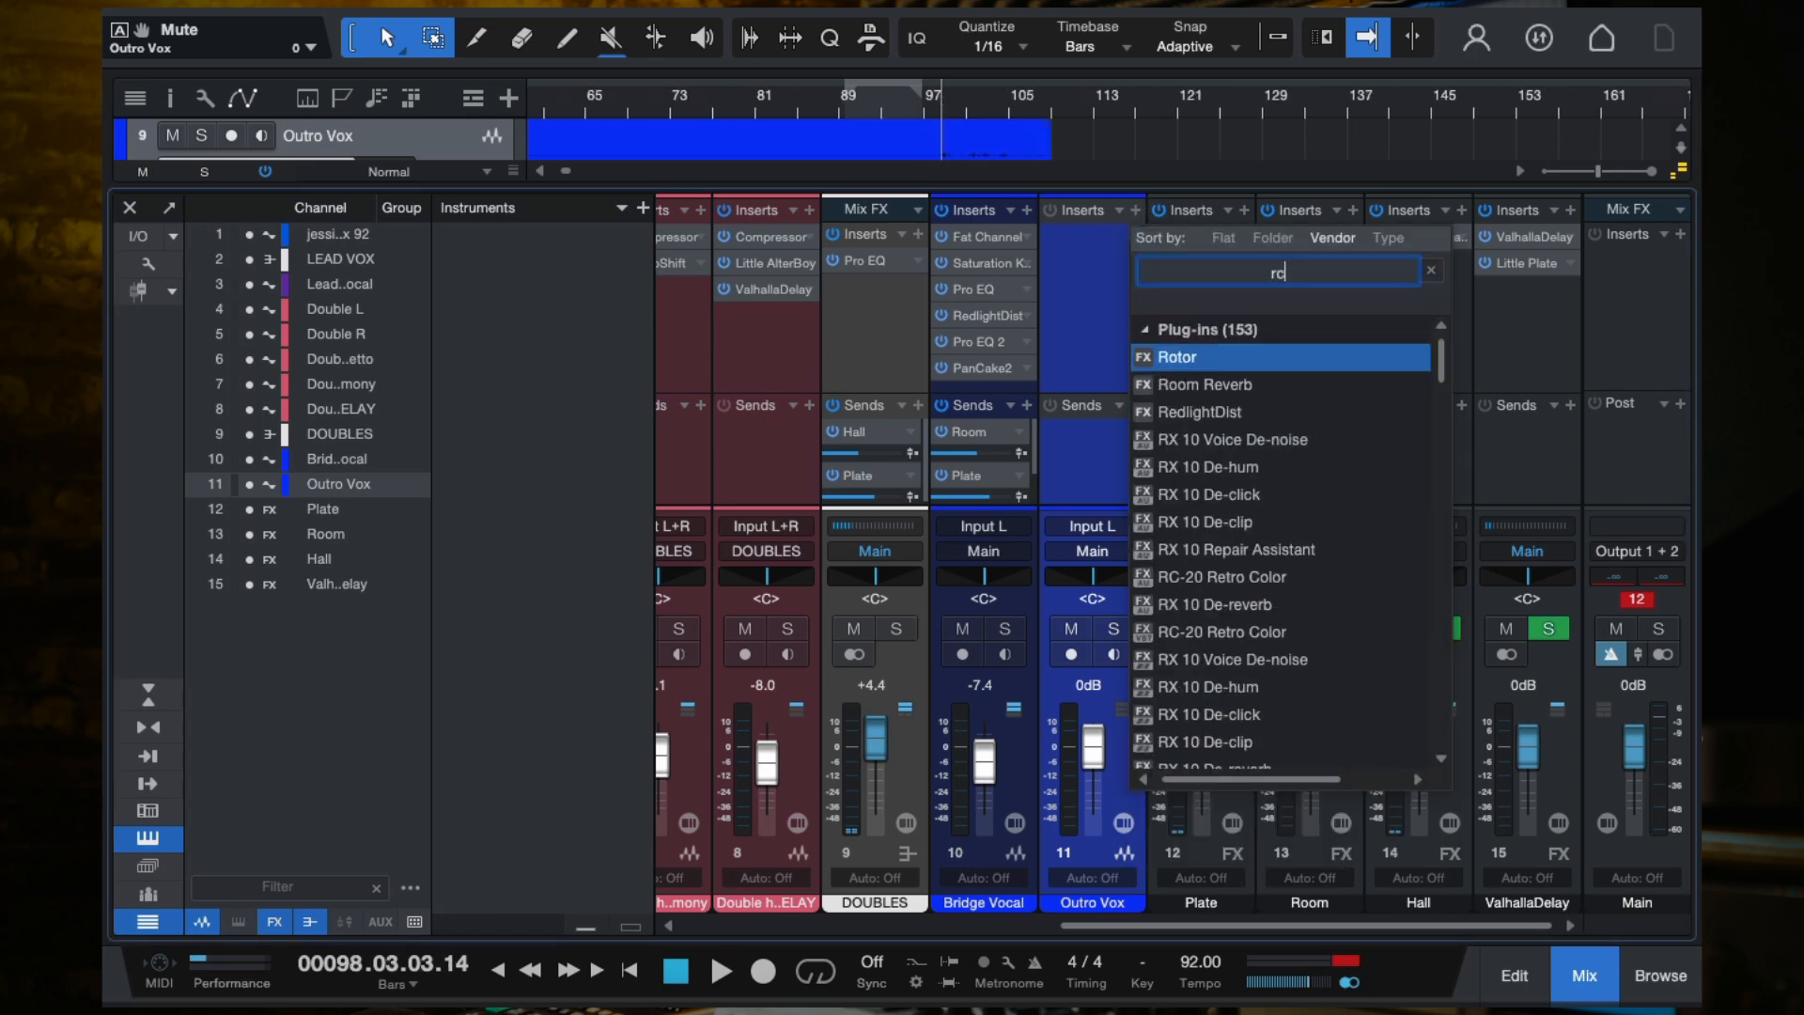
{"action": "type", "text": "0"}
{"action": "left_click", "coordinate": [1252, 358]}
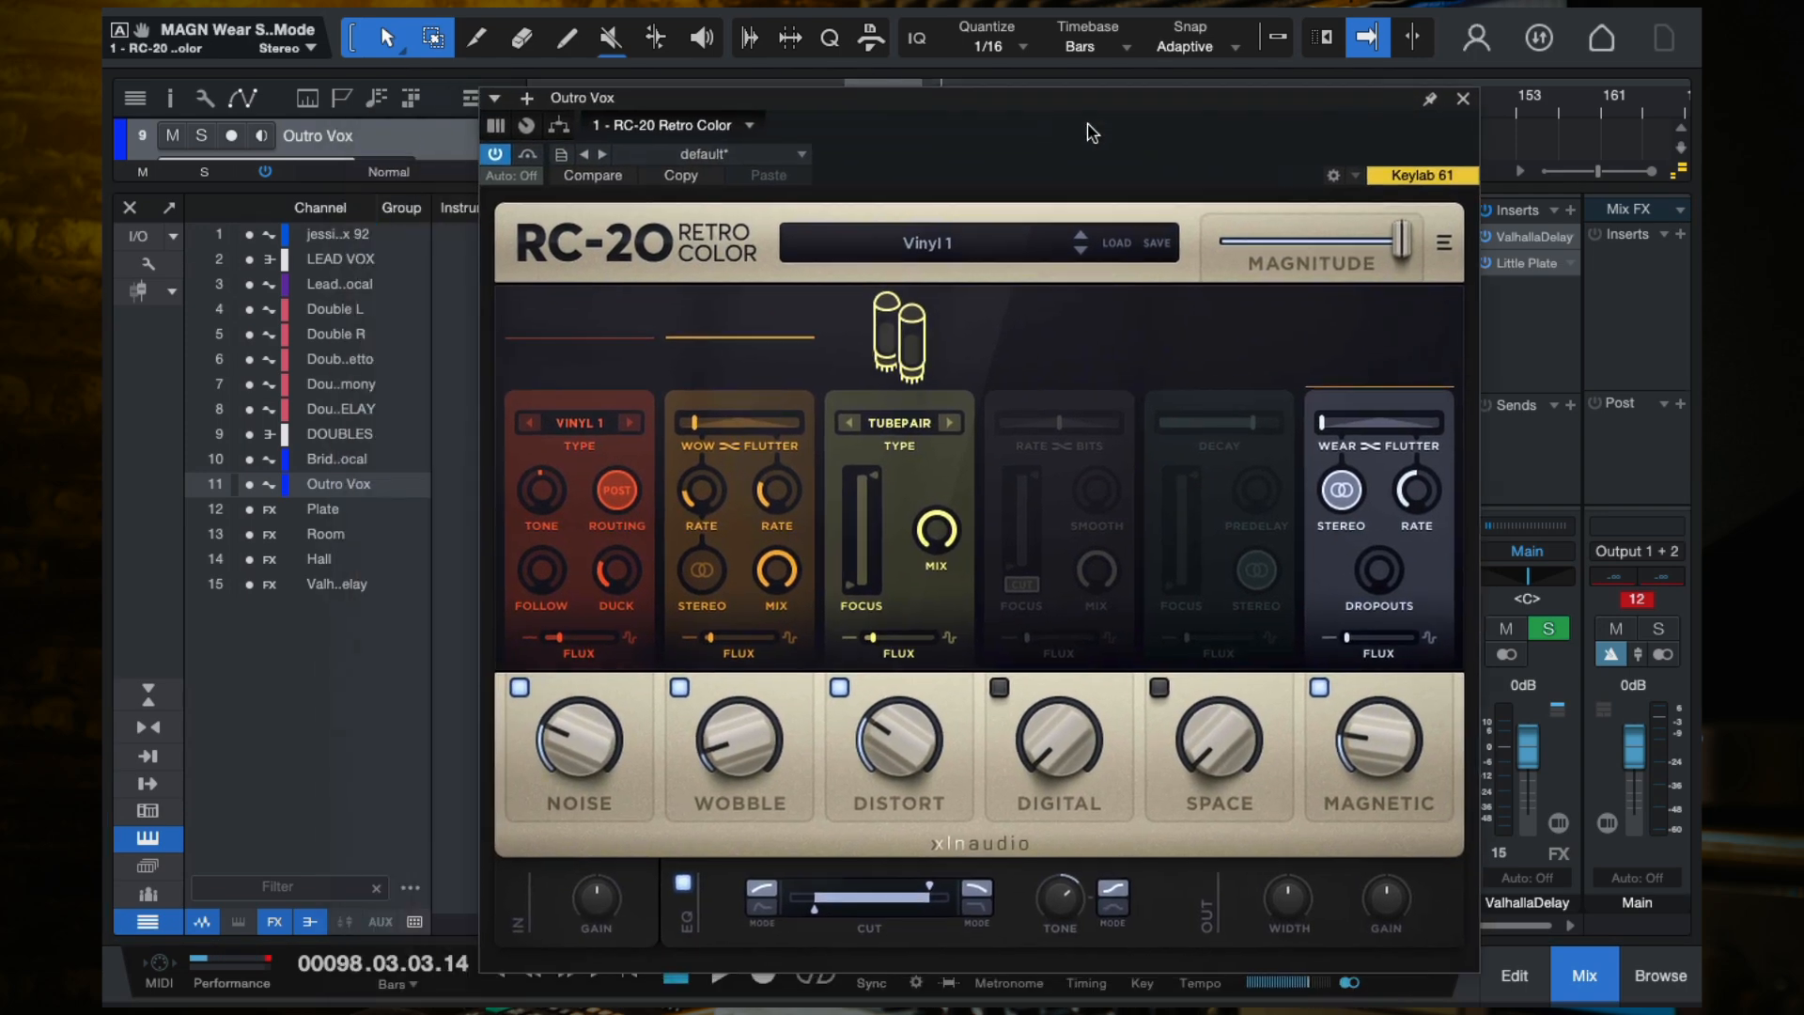
{"action": "left_click_drag", "start_coordinate": [1089, 132], "coordinate": [1006, 141]}
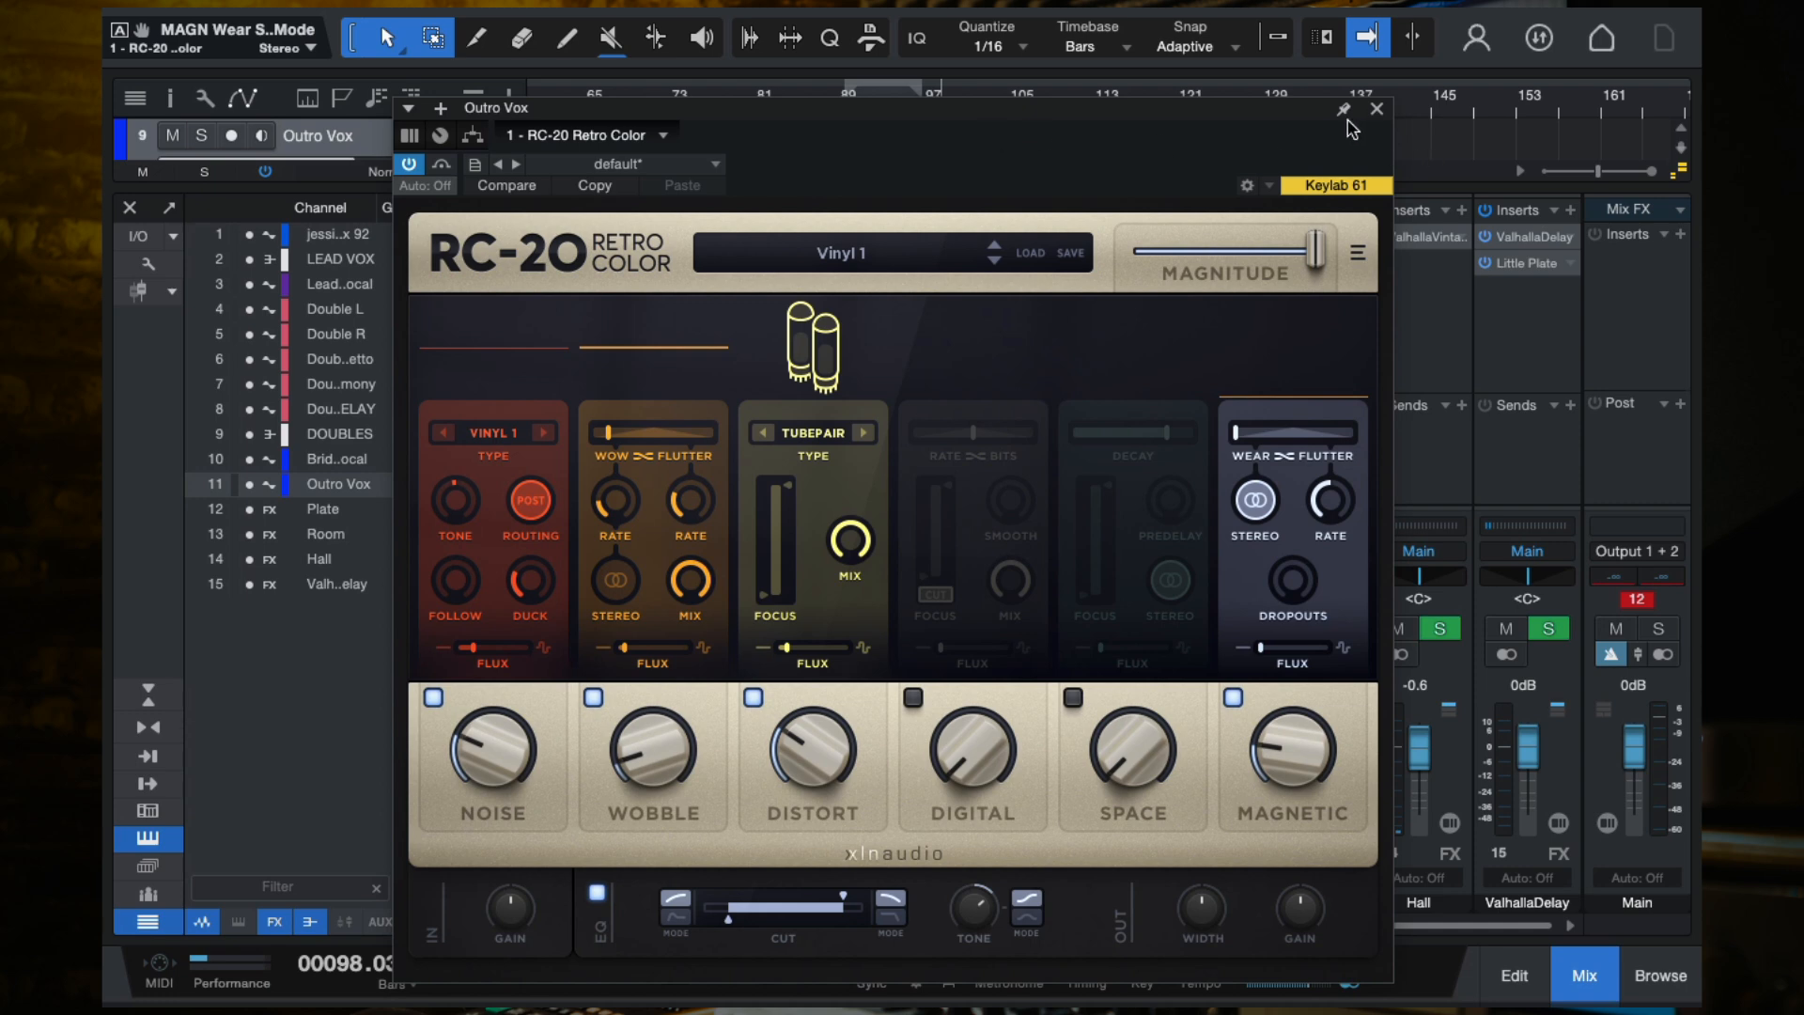
{"action": "left_click", "coordinate": [1378, 112]}
Step: Set the loop range to about bars 98 to 106 in the arrangement and start looped playback
{"action": "key", "text": "F3"}
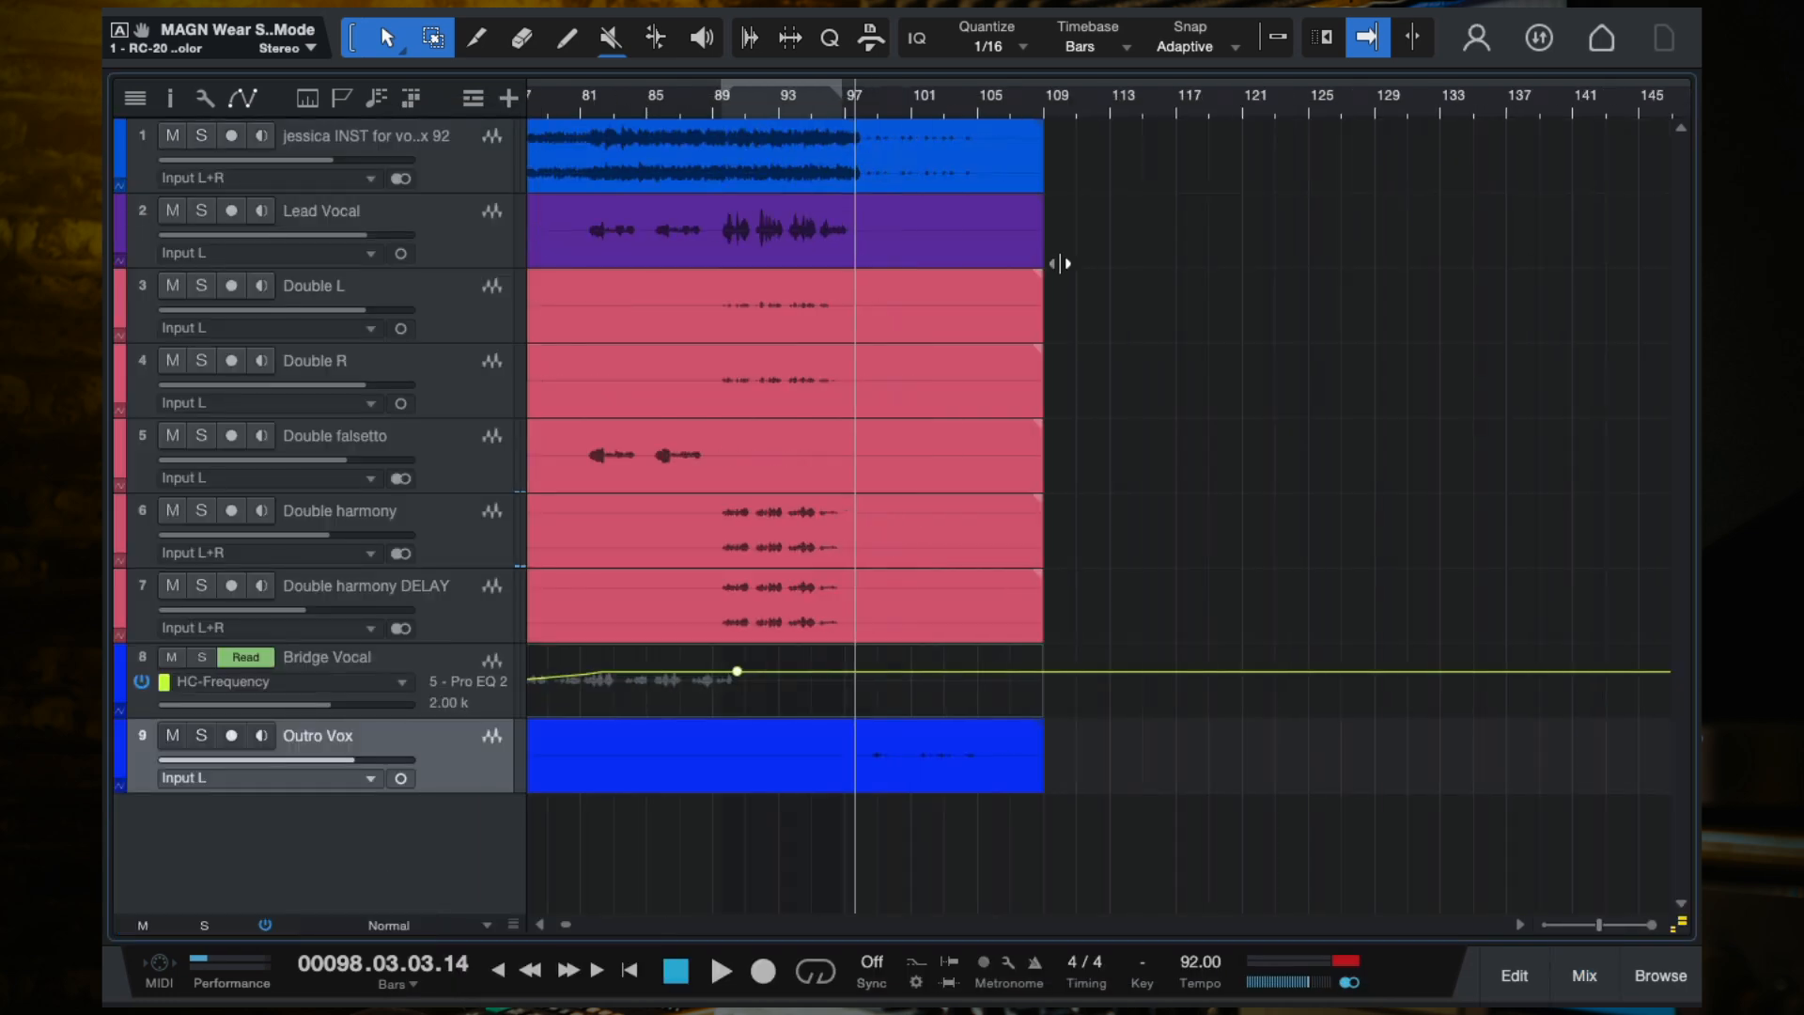
{"action": "left_click_drag", "start_coordinate": [794, 73], "coordinate": [992, 81]}
{"action": "key", "text": "space"}
Step: Audition the Vinyl presets in Outro Vox's RC-20 Retro Color and choose Vinyl 2
{"action": "key", "text": "F3"}
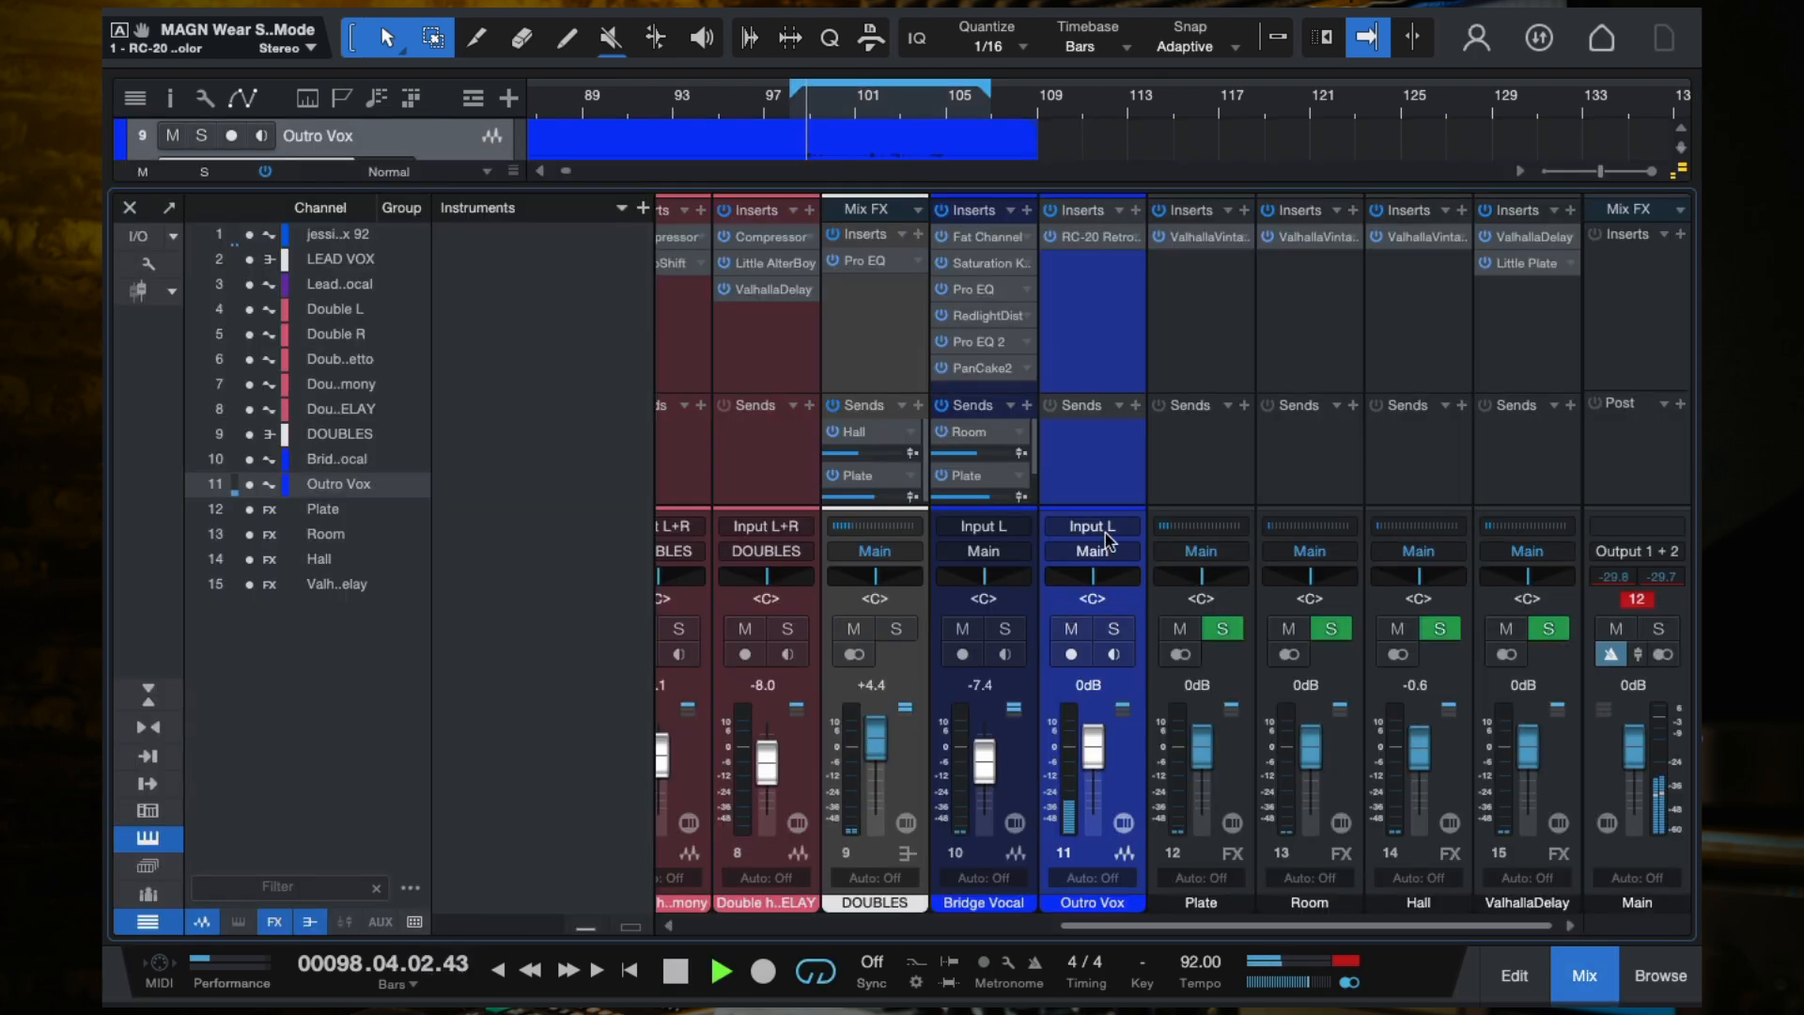
{"action": "left_click", "coordinate": [1102, 233]}
{"action": "left_click", "coordinate": [868, 254]}
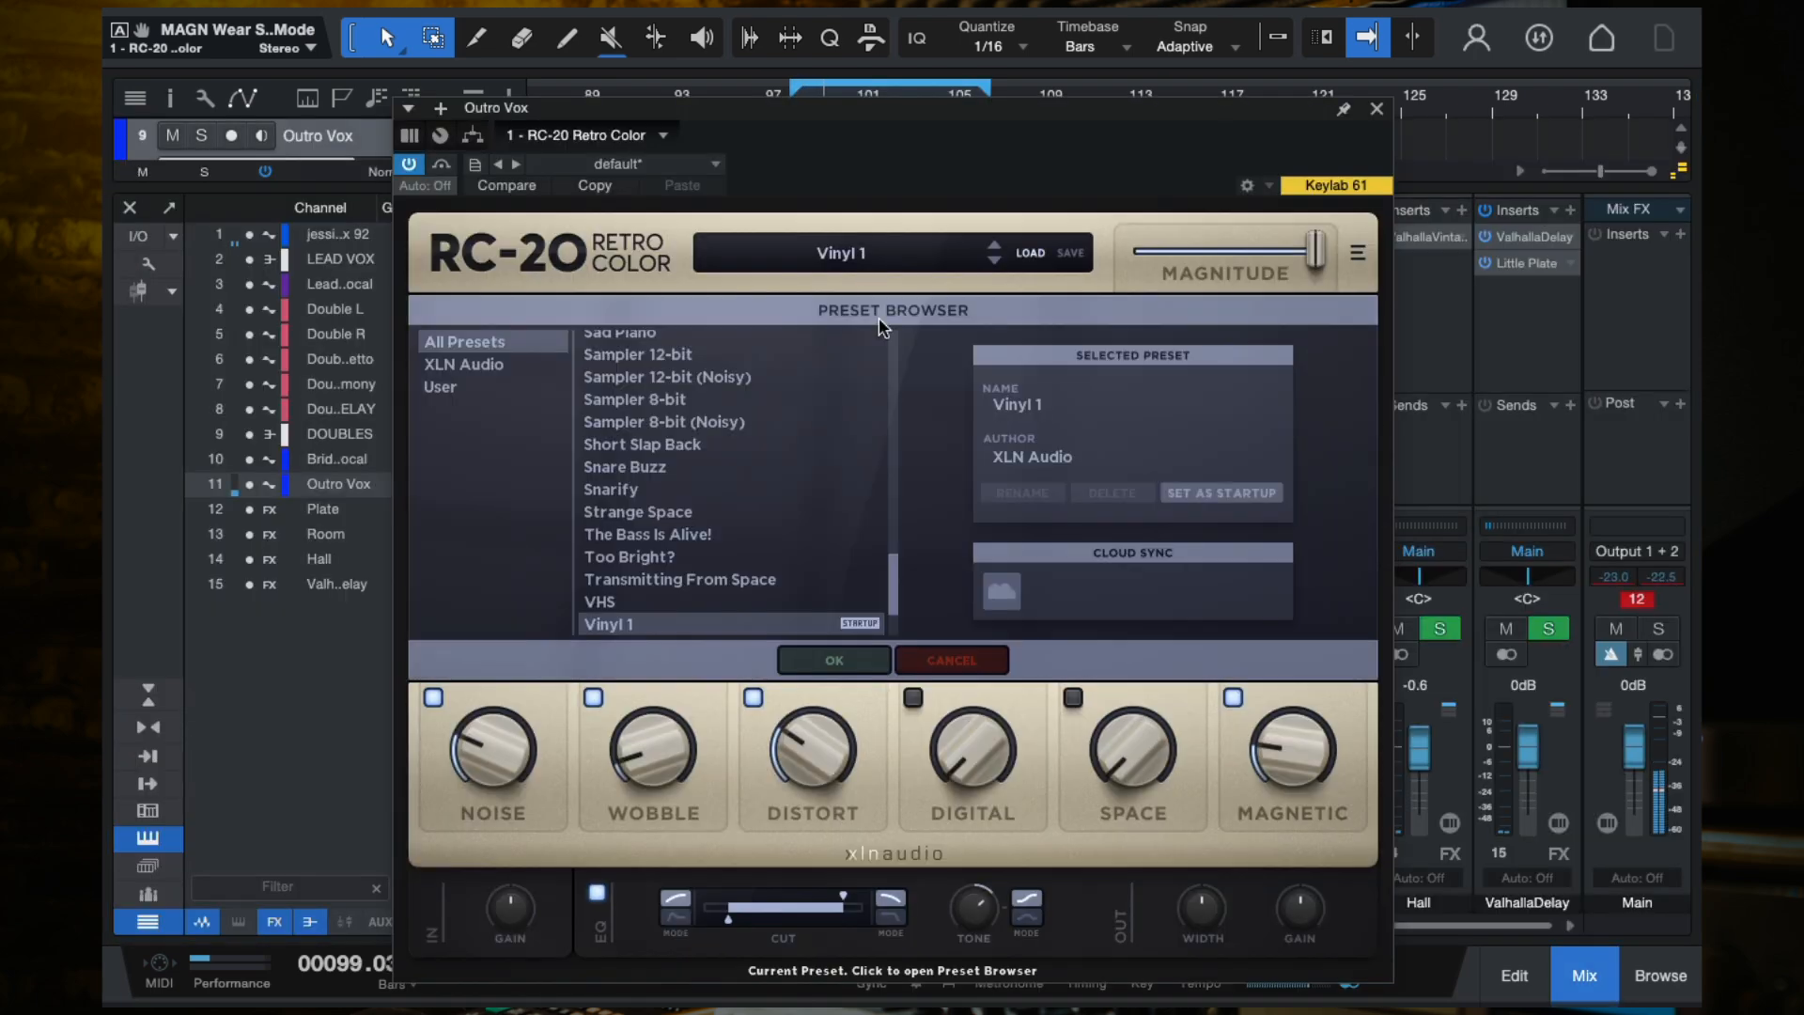
{"action": "scroll", "coordinate": [683, 568], "scroll_direction": "down", "scroll_amount": 2}
{"action": "left_click", "coordinate": [732, 558]}
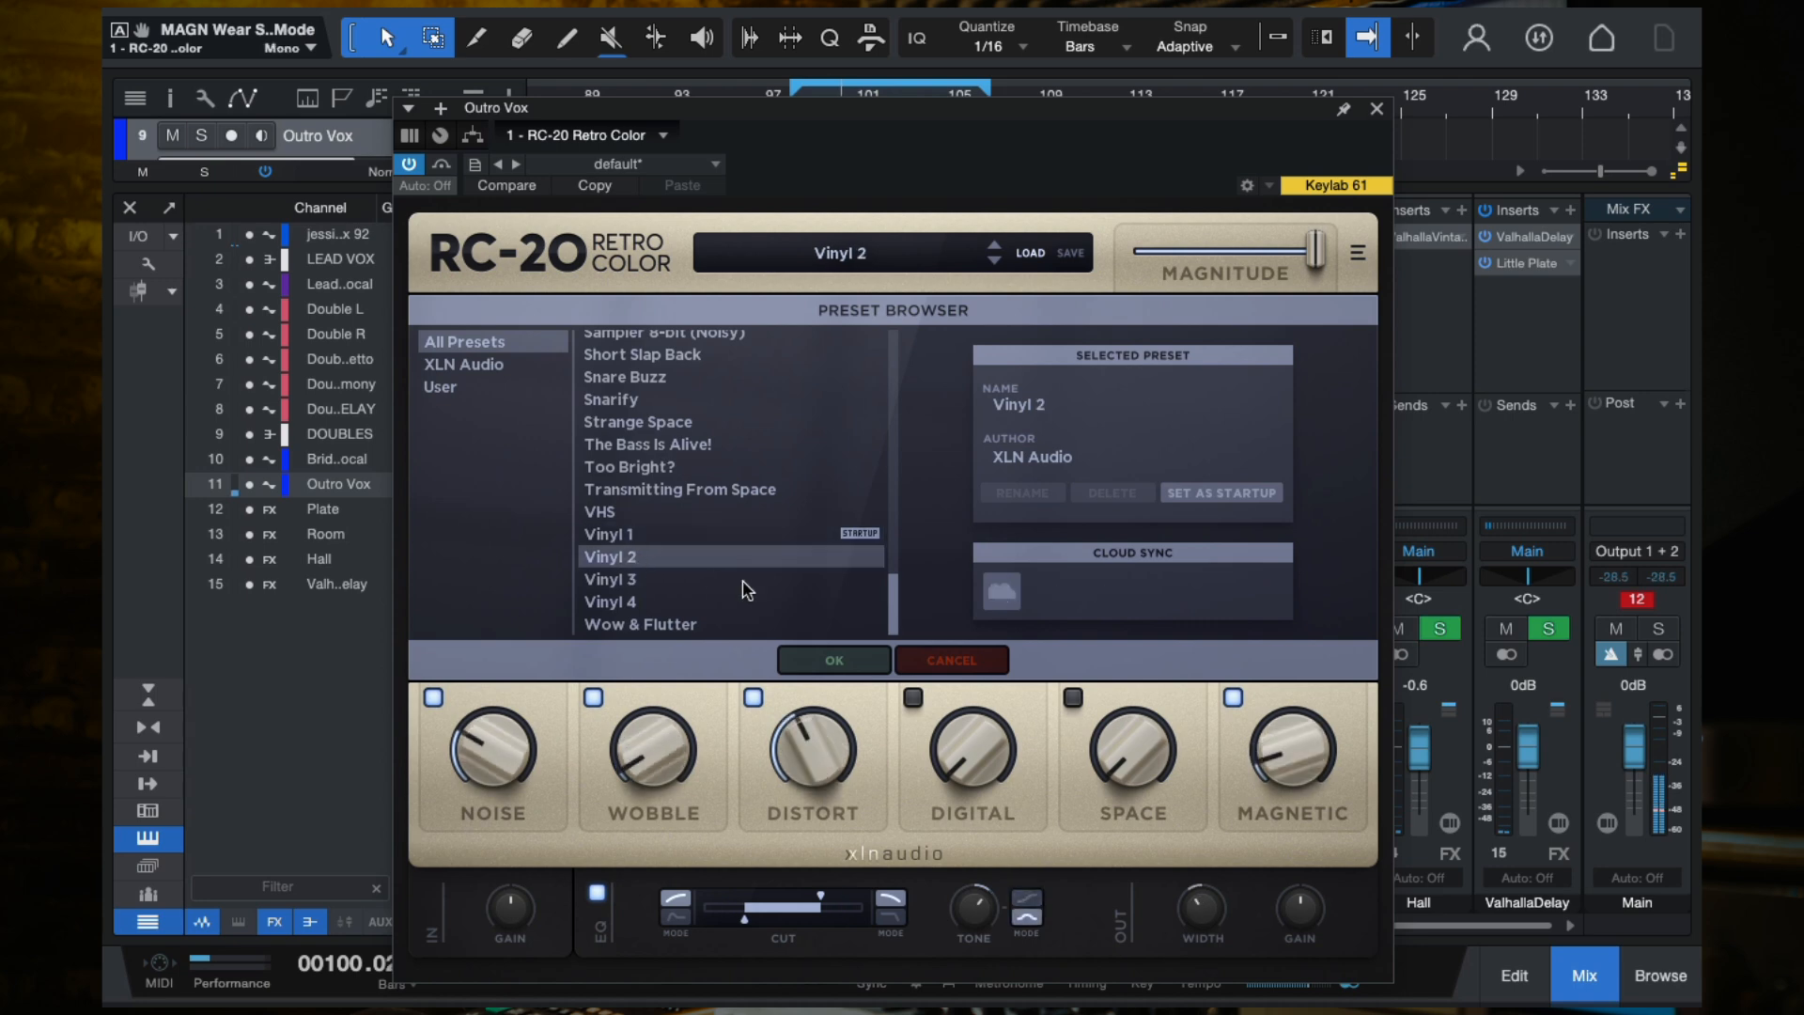
{"action": "left_click", "coordinate": [616, 584]}
{"action": "left_click", "coordinate": [635, 602]}
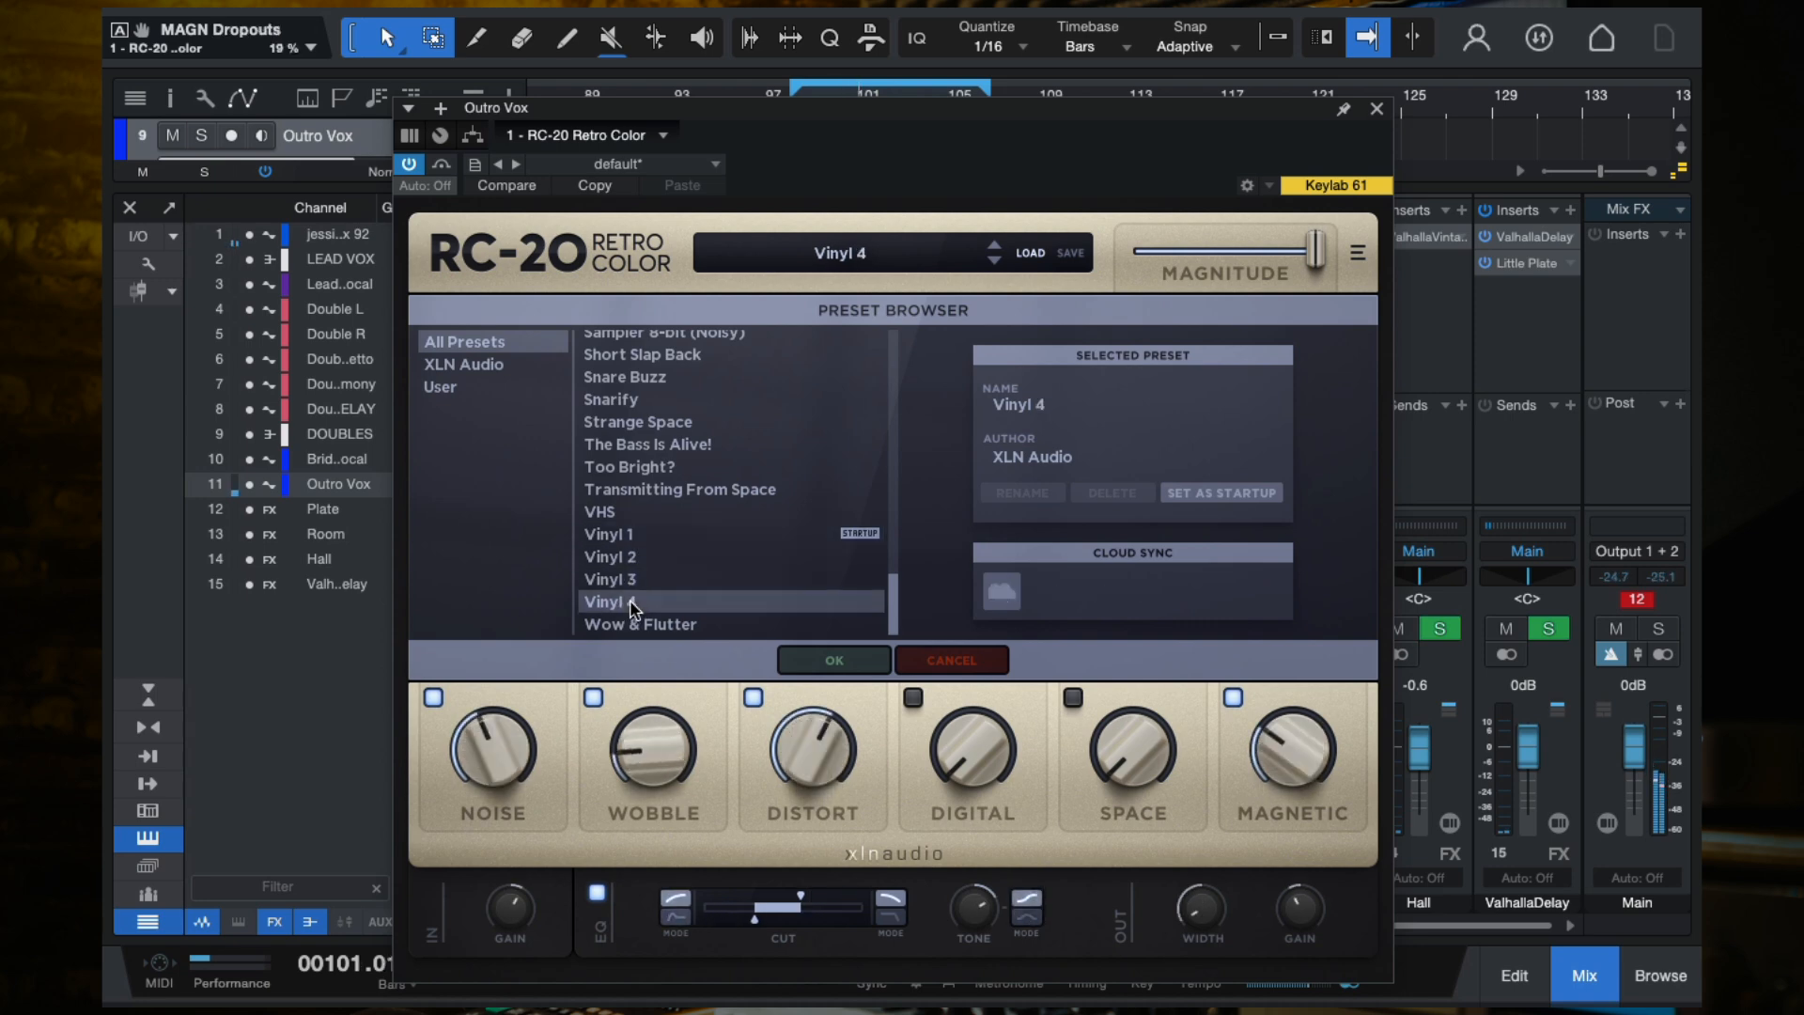
{"action": "left_click", "coordinate": [616, 558]}
{"action": "scroll", "coordinate": [708, 545], "scroll_direction": "up", "scroll_amount": 2}
{"action": "scroll", "coordinate": [710, 546], "scroll_direction": "down", "scroll_amount": 2}
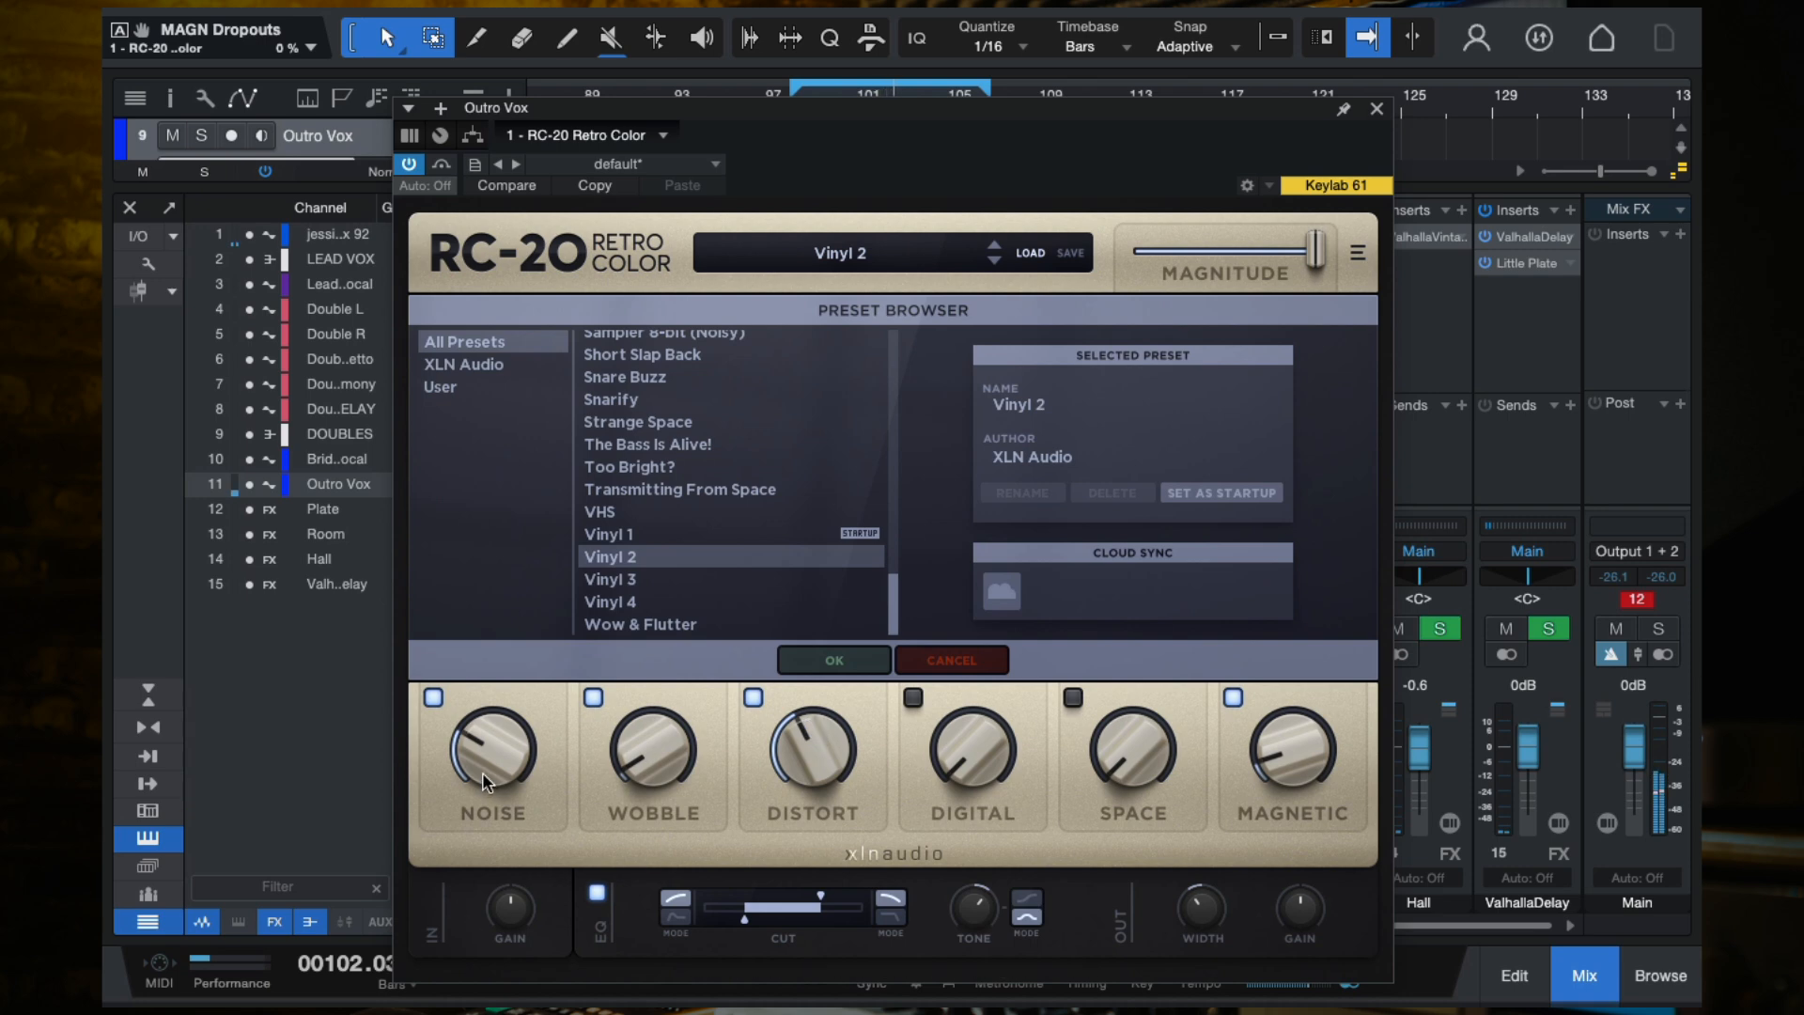
Step: Set RC-20's Noise amount to 15% and Distort amount to 77%, accepting the Vinyl 2 preset and replaying the loop
{"action": "left_click_drag", "start_coordinate": [487, 783], "coordinate": [484, 890]}
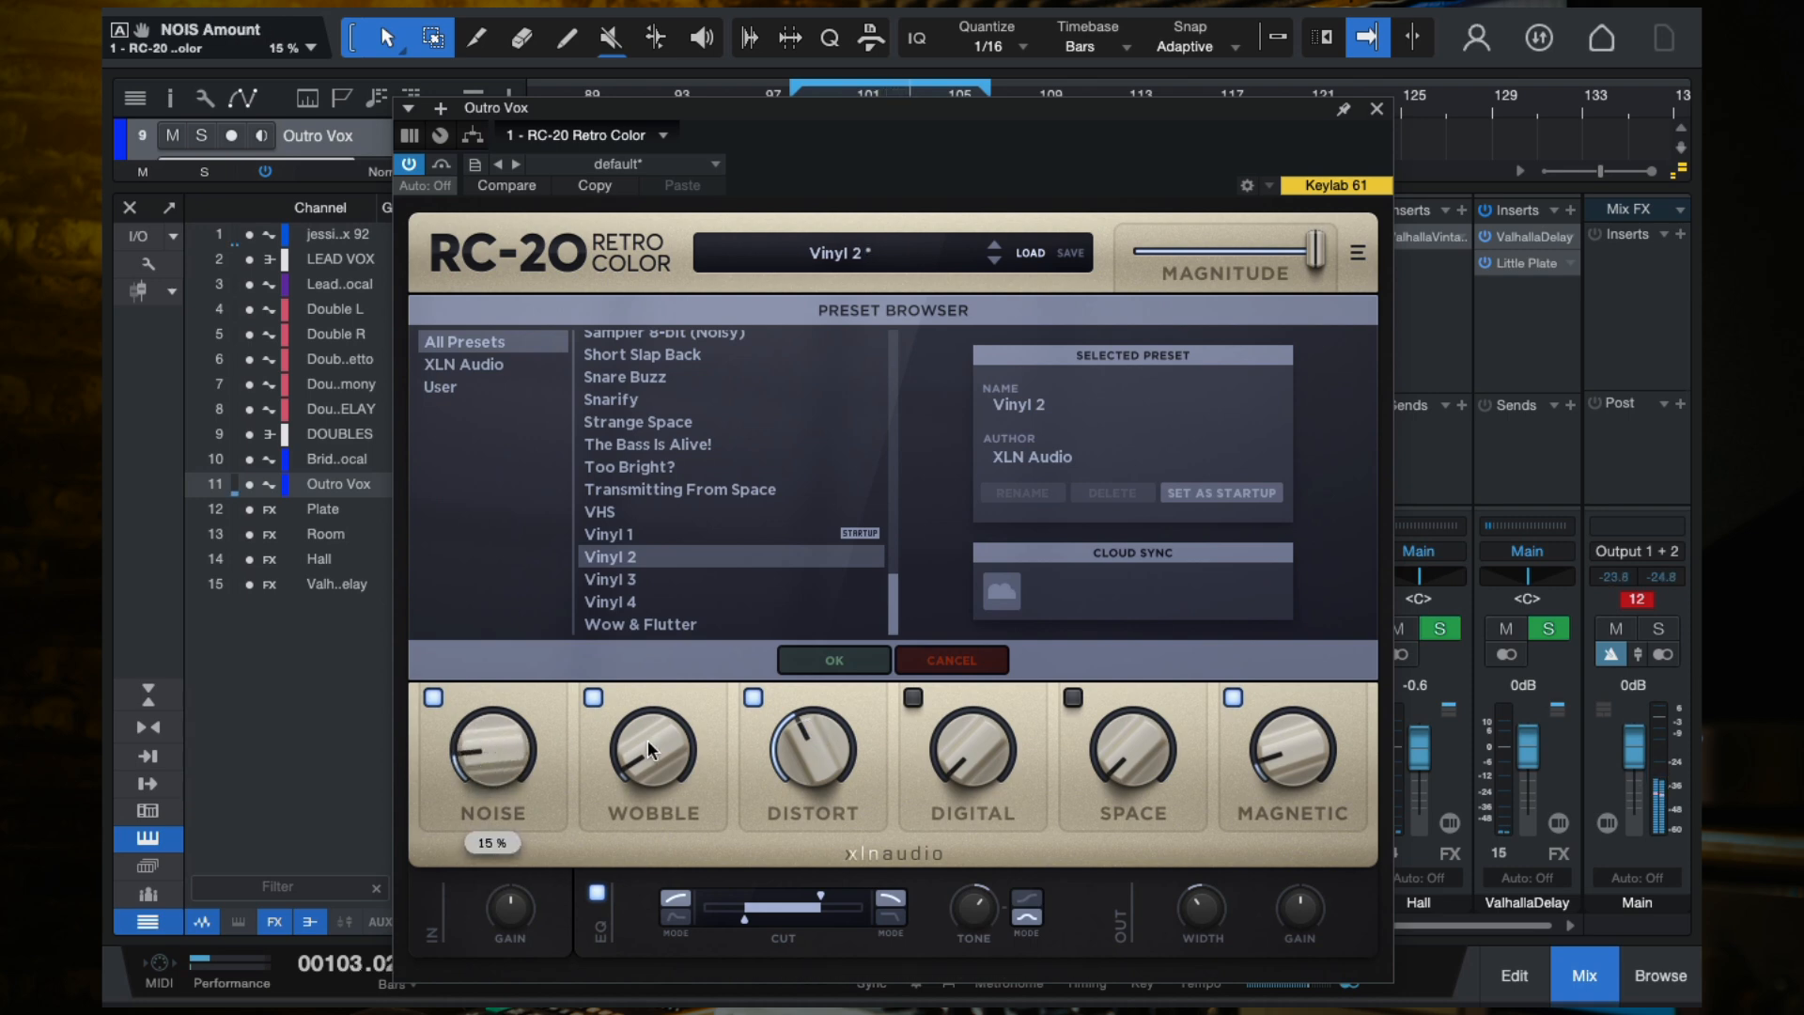
{"action": "left_click_drag", "start_coordinate": [813, 752], "coordinate": [815, 639]}
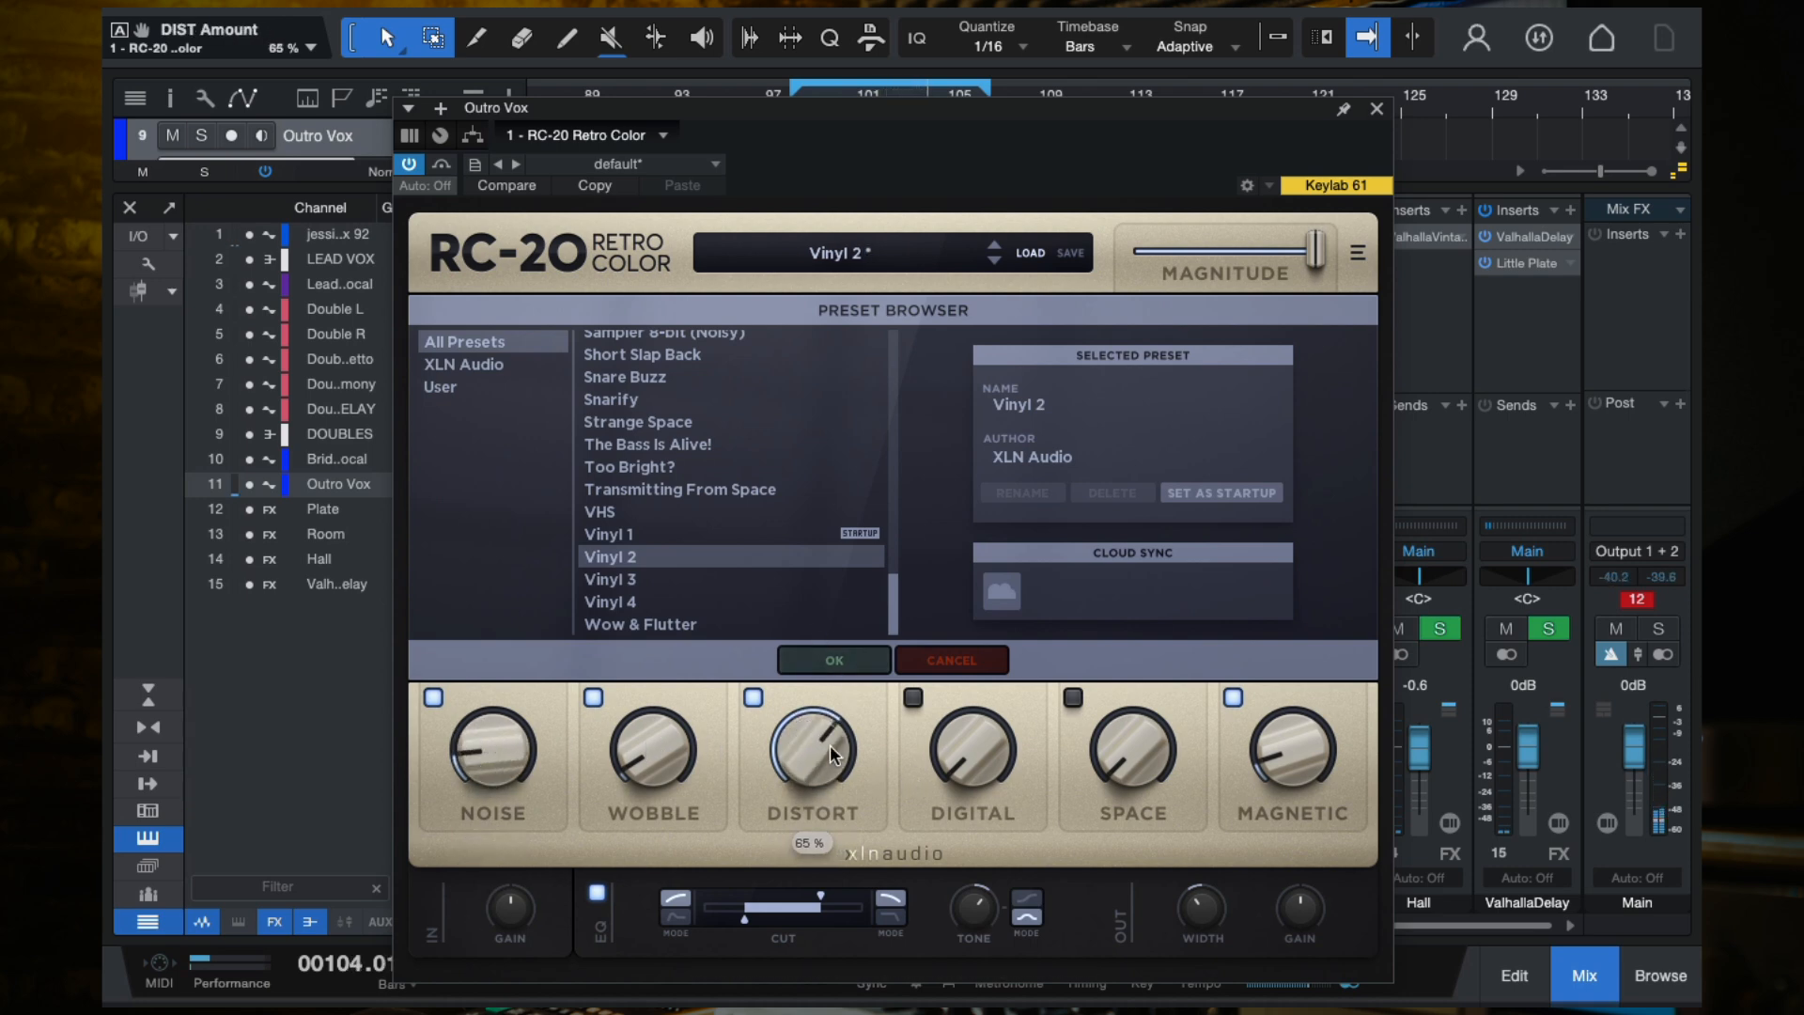
{"action": "left_click", "coordinate": [835, 661]}
{"action": "left_click_drag", "start_coordinate": [831, 721], "coordinate": [832, 730]}
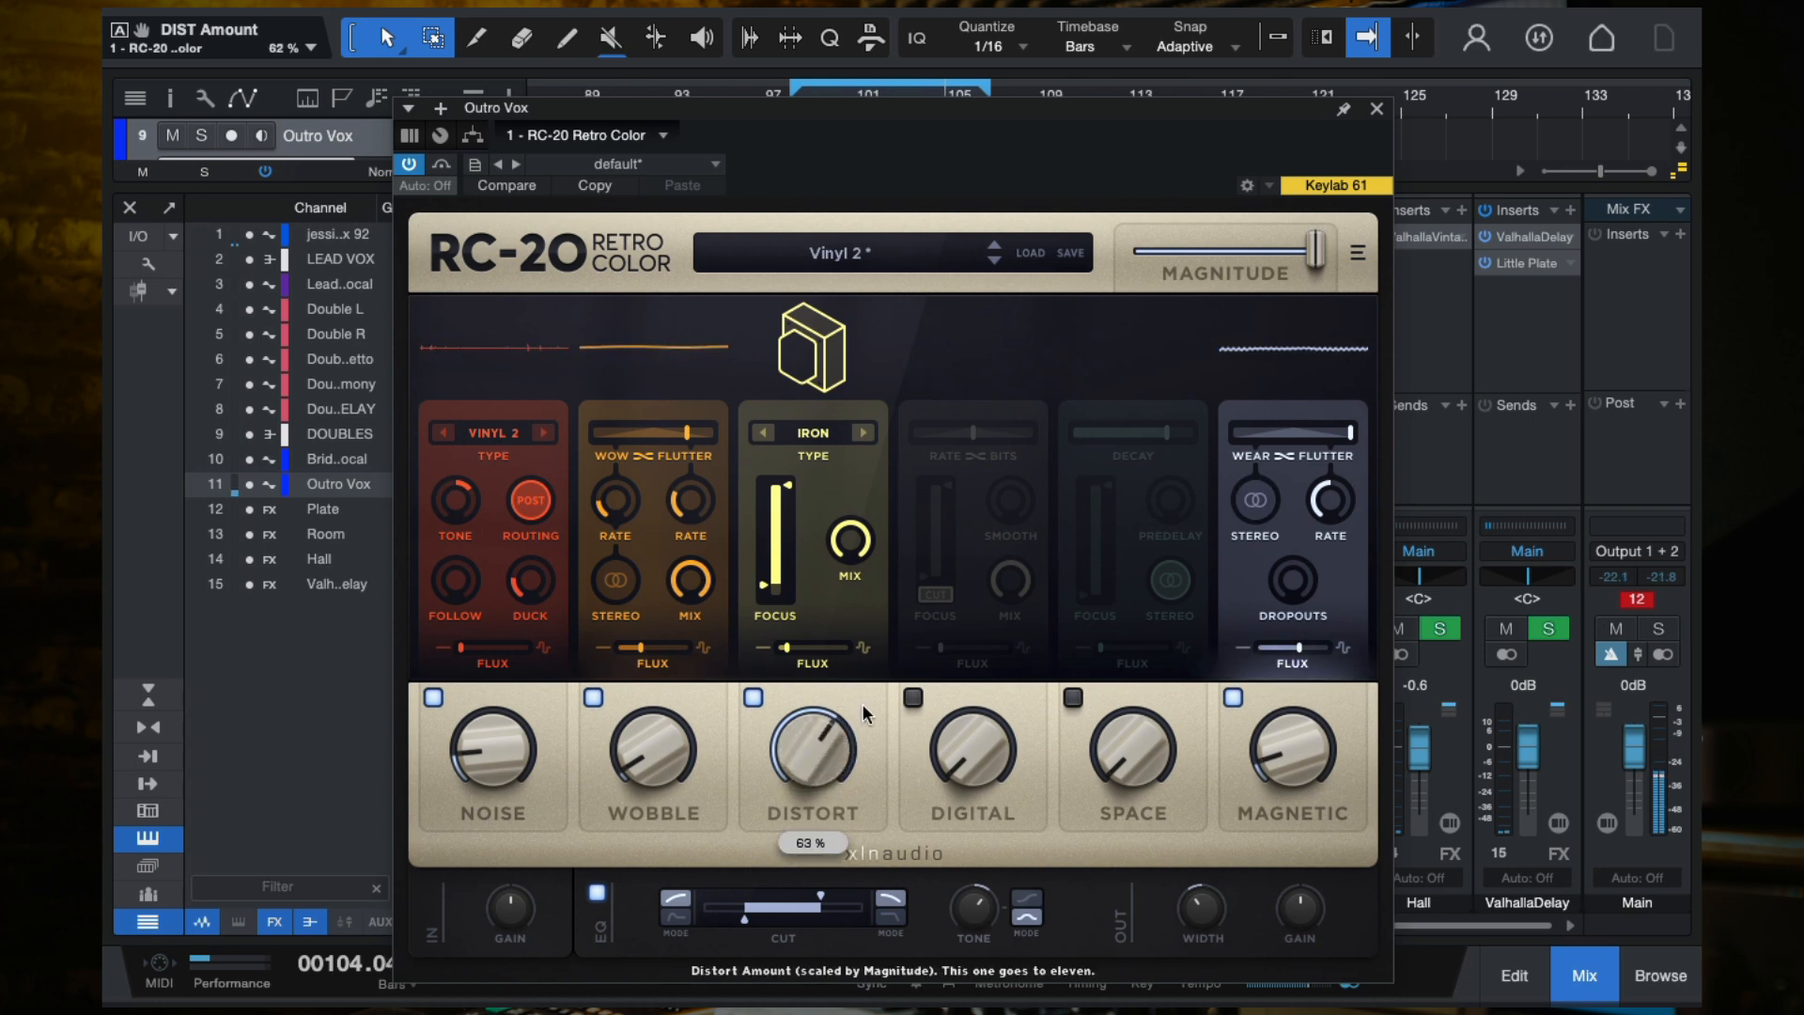
{"action": "left_click_drag", "start_coordinate": [819, 115], "coordinate": [824, 142]}
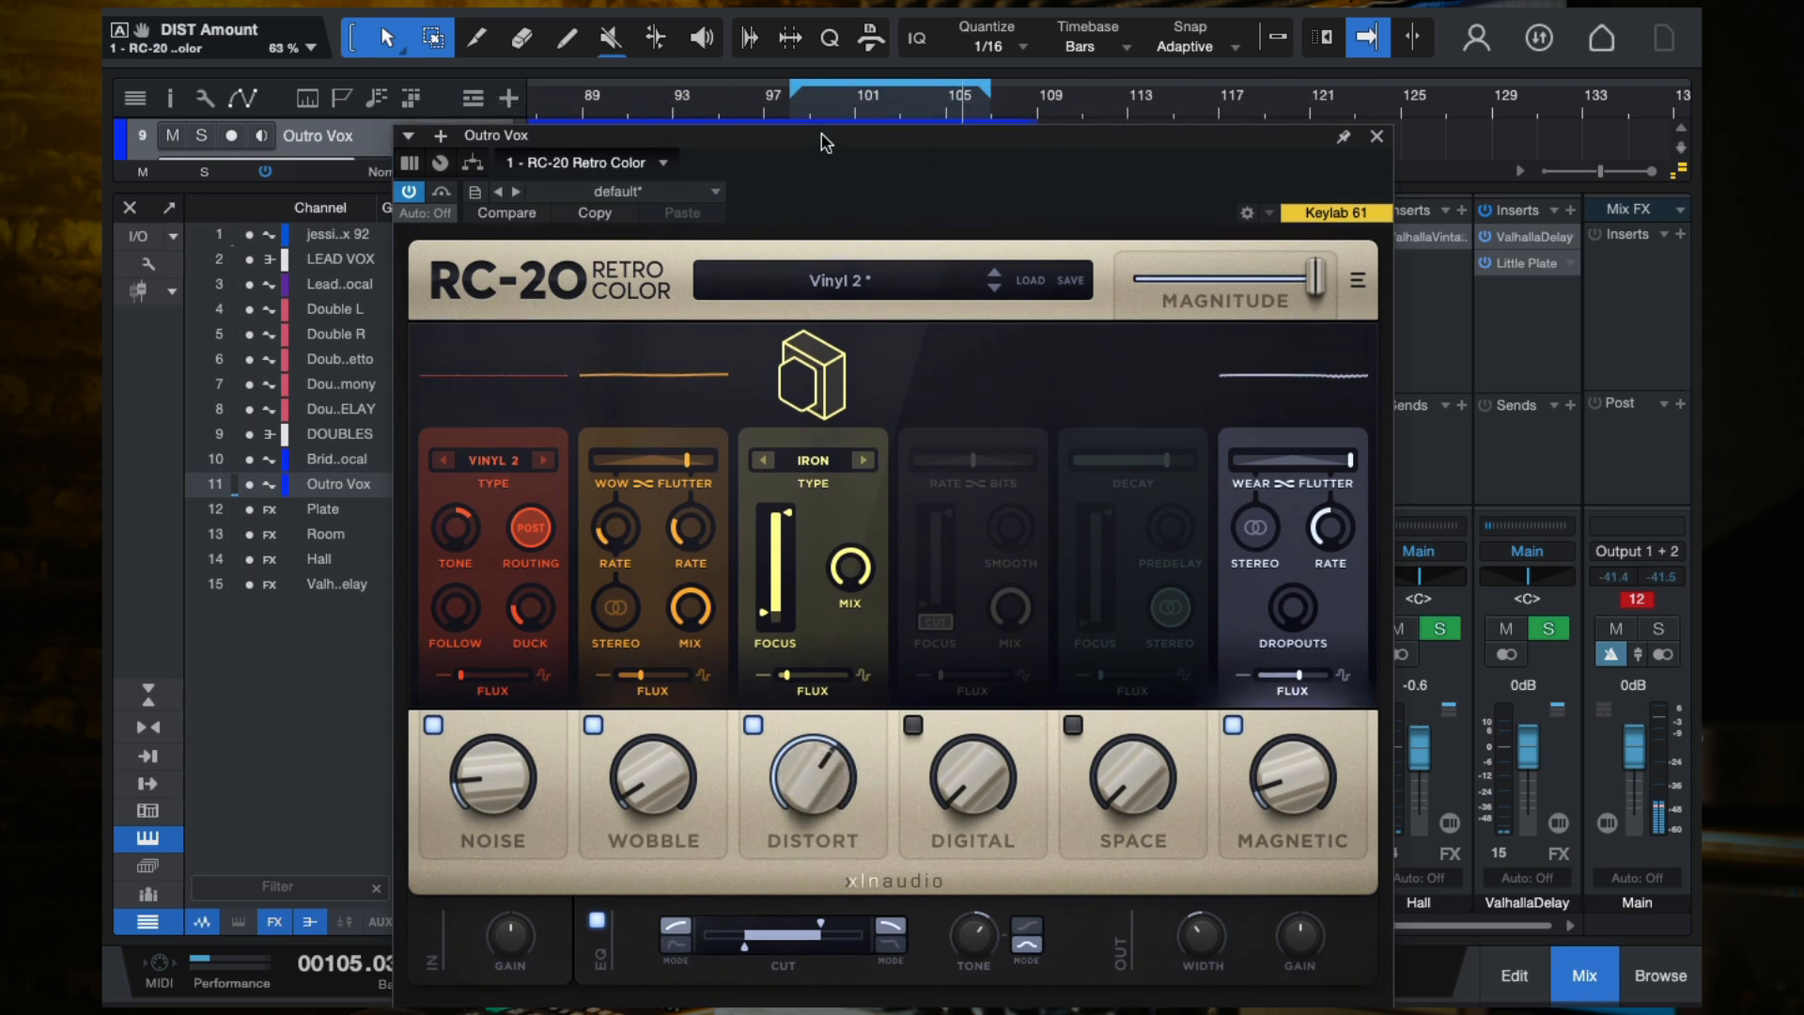
{"action": "left_click", "coordinate": [803, 110]}
{"action": "left_click_drag", "start_coordinate": [820, 797], "coordinate": [818, 711]}
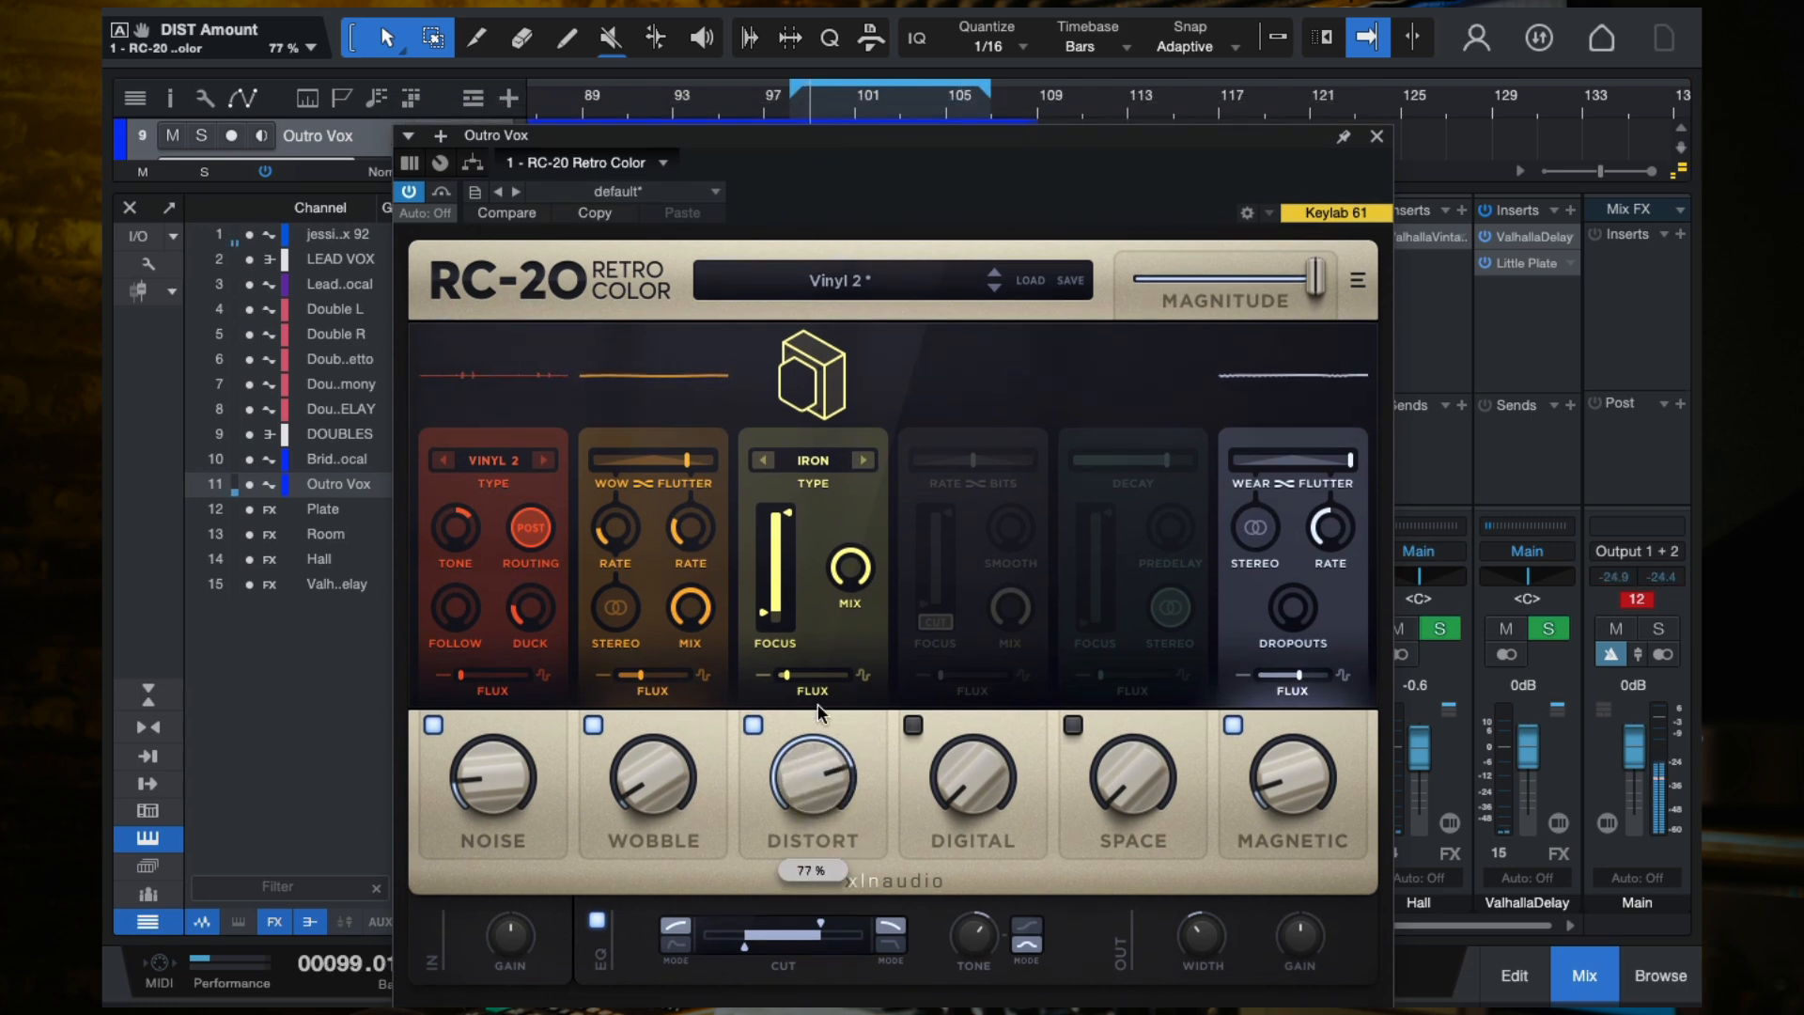
Step: Try the RC-20 distortion types, choose TUBEPAIR, and set the Distort amount to 86%
{"action": "left_click", "coordinate": [863, 460]}
{"action": "left_click", "coordinate": [862, 460]}
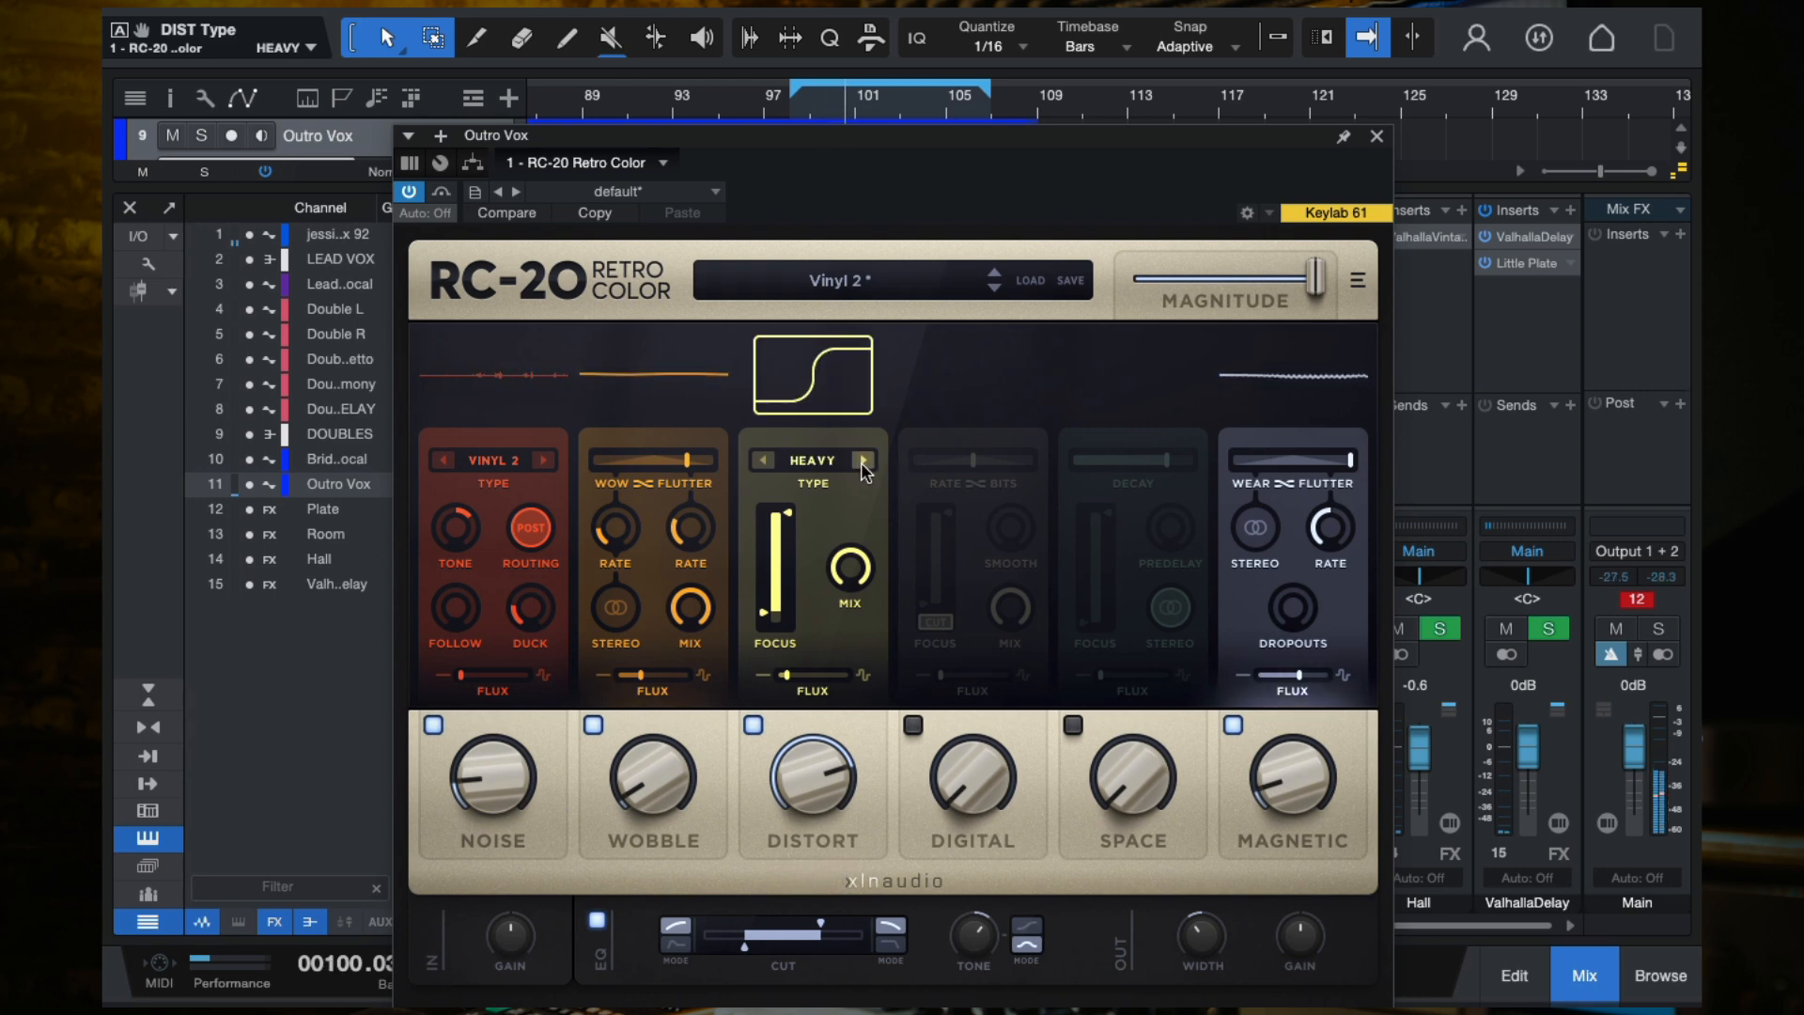
{"action": "left_click", "coordinate": [863, 460]}
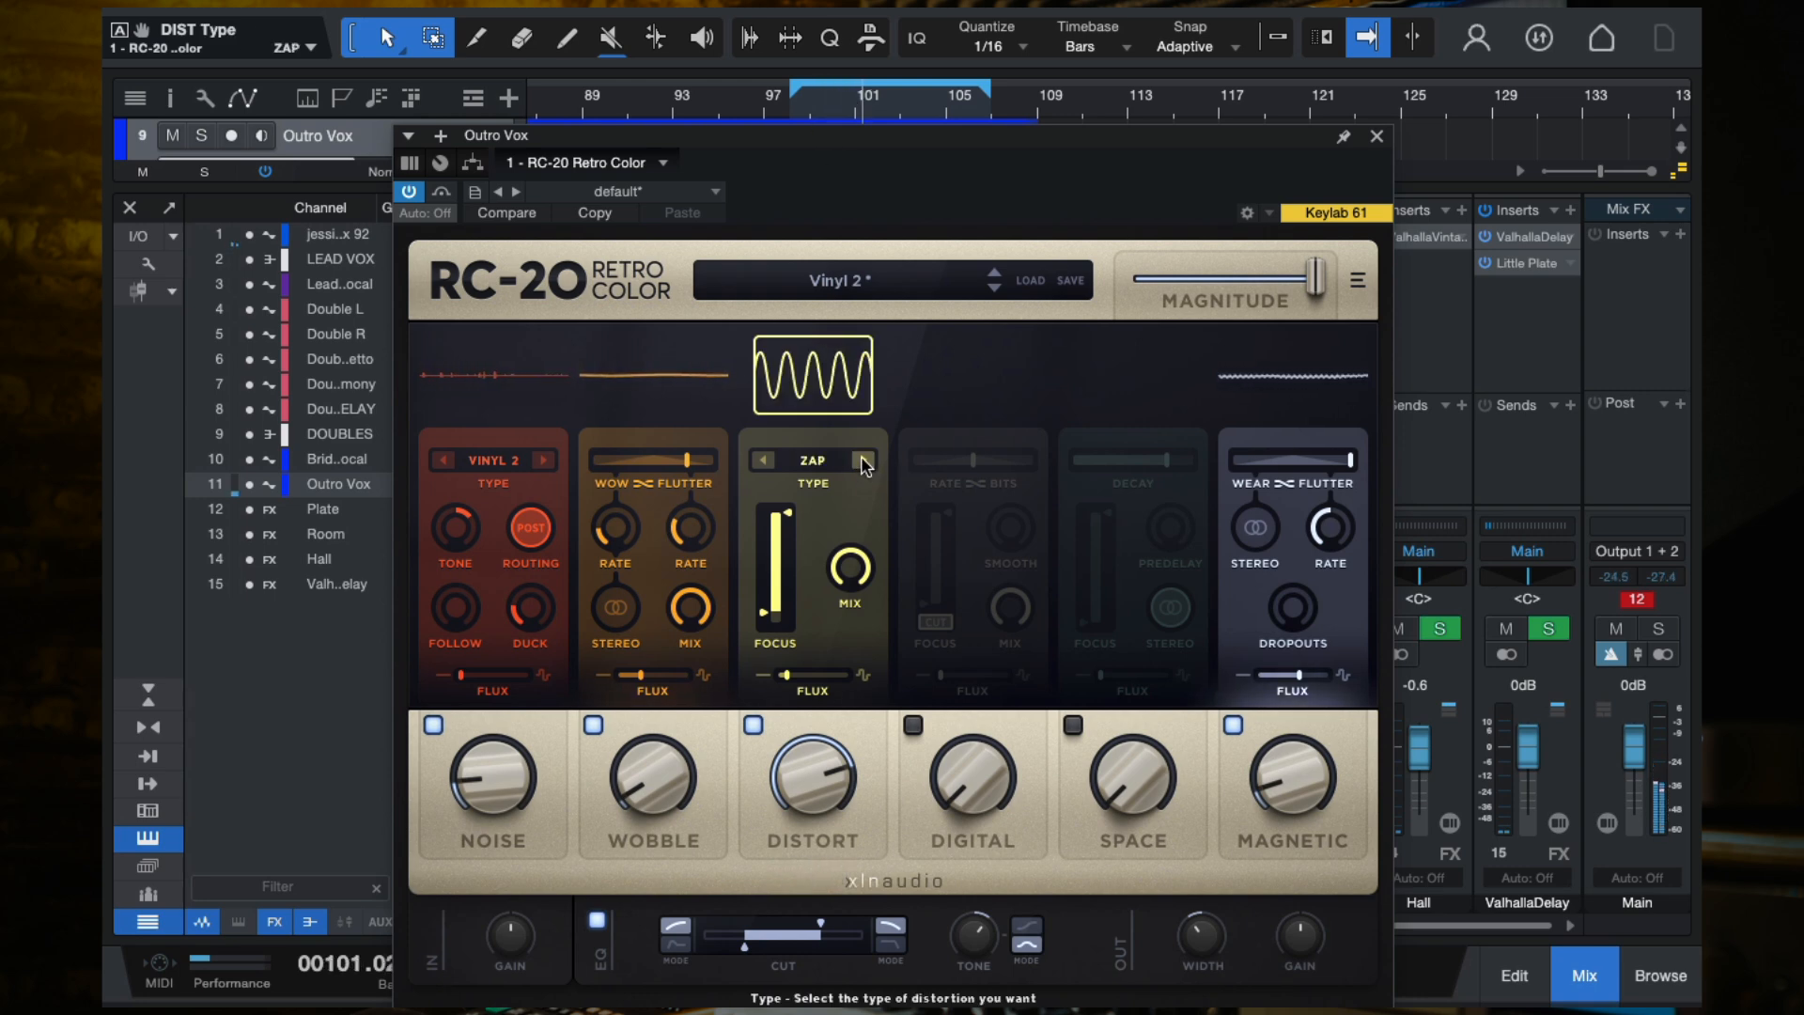
{"action": "left_click", "coordinate": [862, 459]}
{"action": "left_click", "coordinate": [862, 459]}
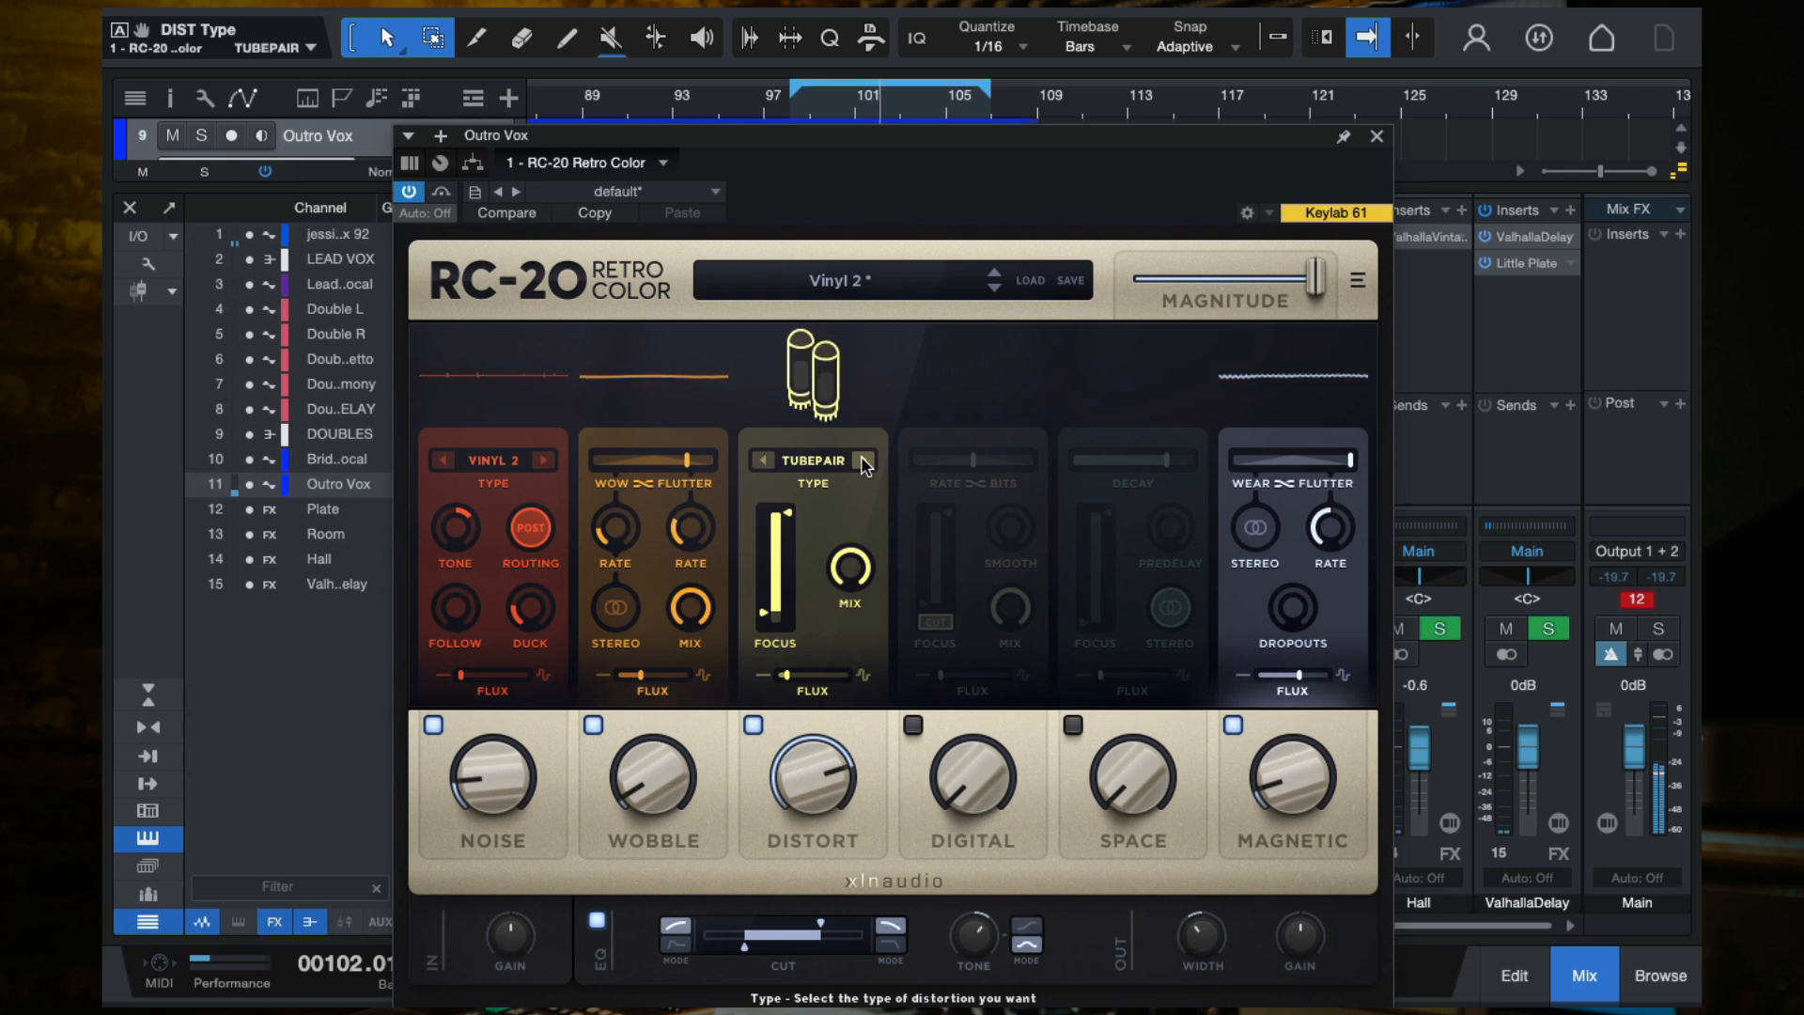
{"action": "left_click_drag", "start_coordinate": [810, 794], "coordinate": [803, 592]}
{"action": "left_click_drag", "start_coordinate": [799, 521], "coordinate": [846, 601]}
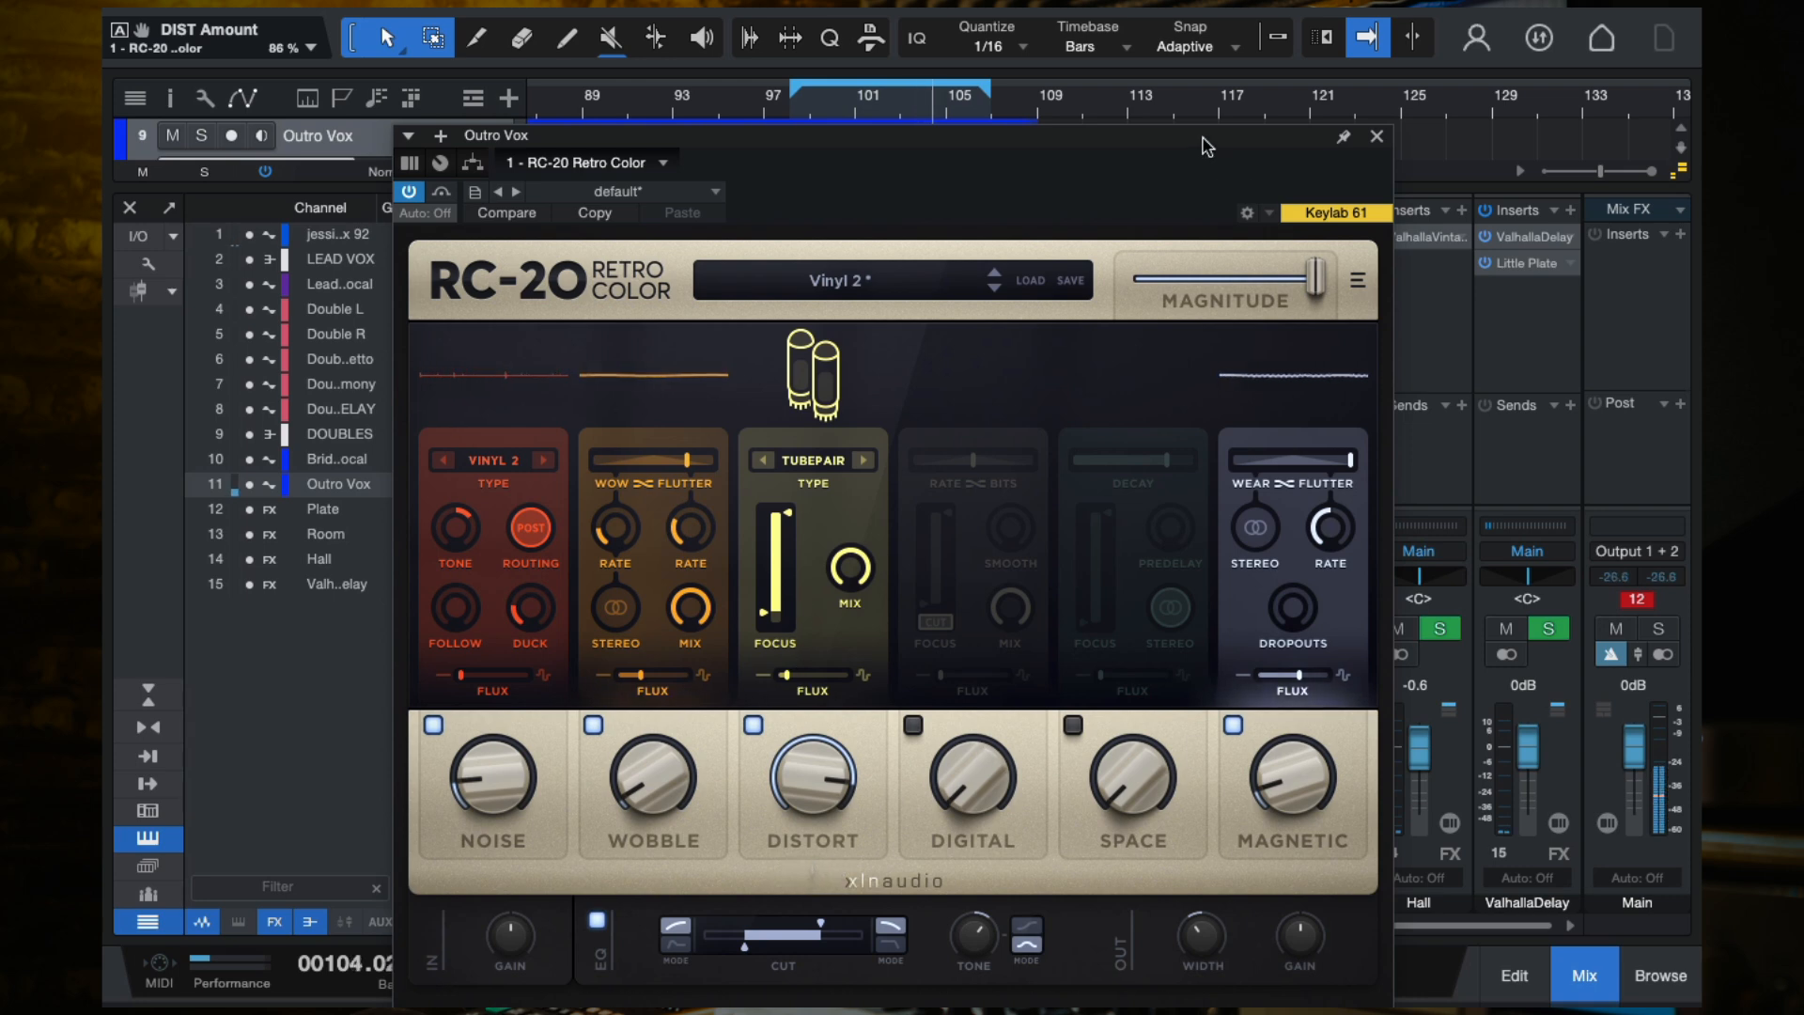
Step: Fine-tune RC-20's Wobble amount, set its Magnetic amount to 11%, and close the plug-in window
{"action": "left_click_drag", "start_coordinate": [1207, 147], "coordinate": [1198, 38]}
{"action": "mouse_move", "coordinate": [649, 658]}
{"action": "left_click_drag", "start_coordinate": [651, 668], "coordinate": [664, 724]}
{"action": "left_click_drag", "start_coordinate": [1290, 683], "coordinate": [1291, 675]}
{"action": "left_click_drag", "start_coordinate": [1144, 42], "coordinate": [1140, 214]}
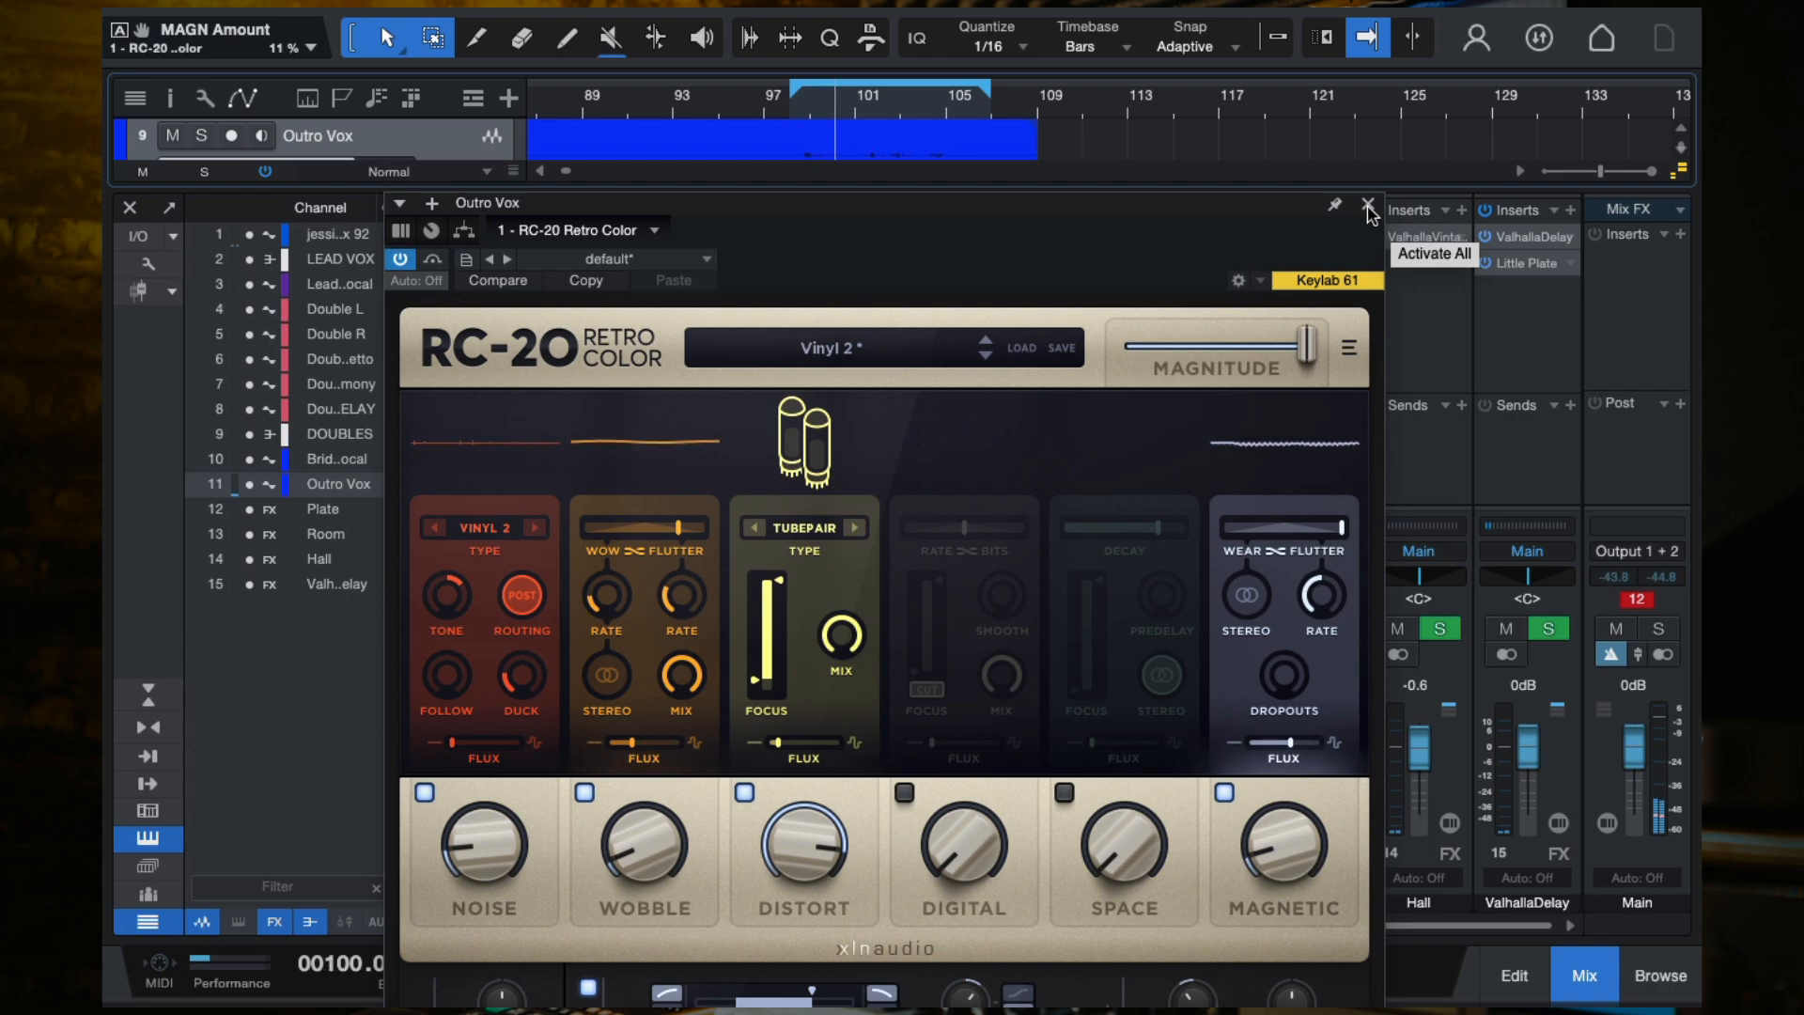
{"action": "left_click_drag", "start_coordinate": [1386, 201], "coordinate": [1371, 23]}
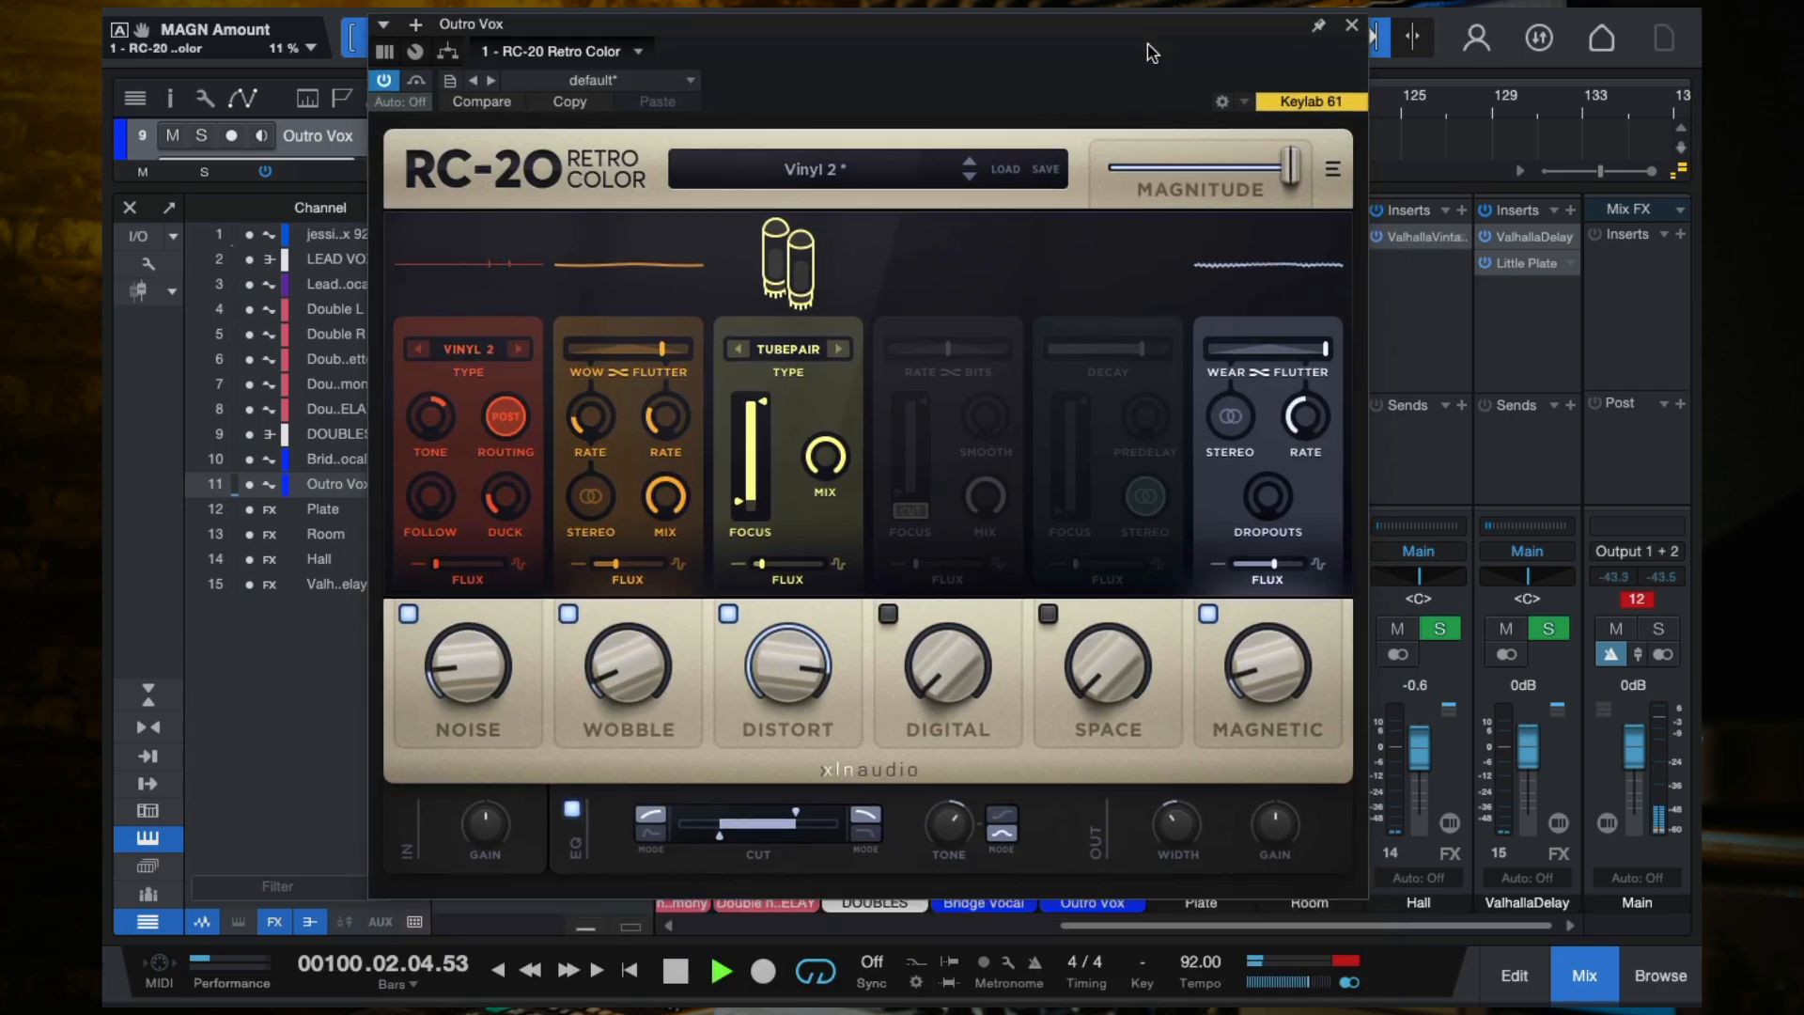
{"action": "left_click", "coordinate": [1351, 24]}
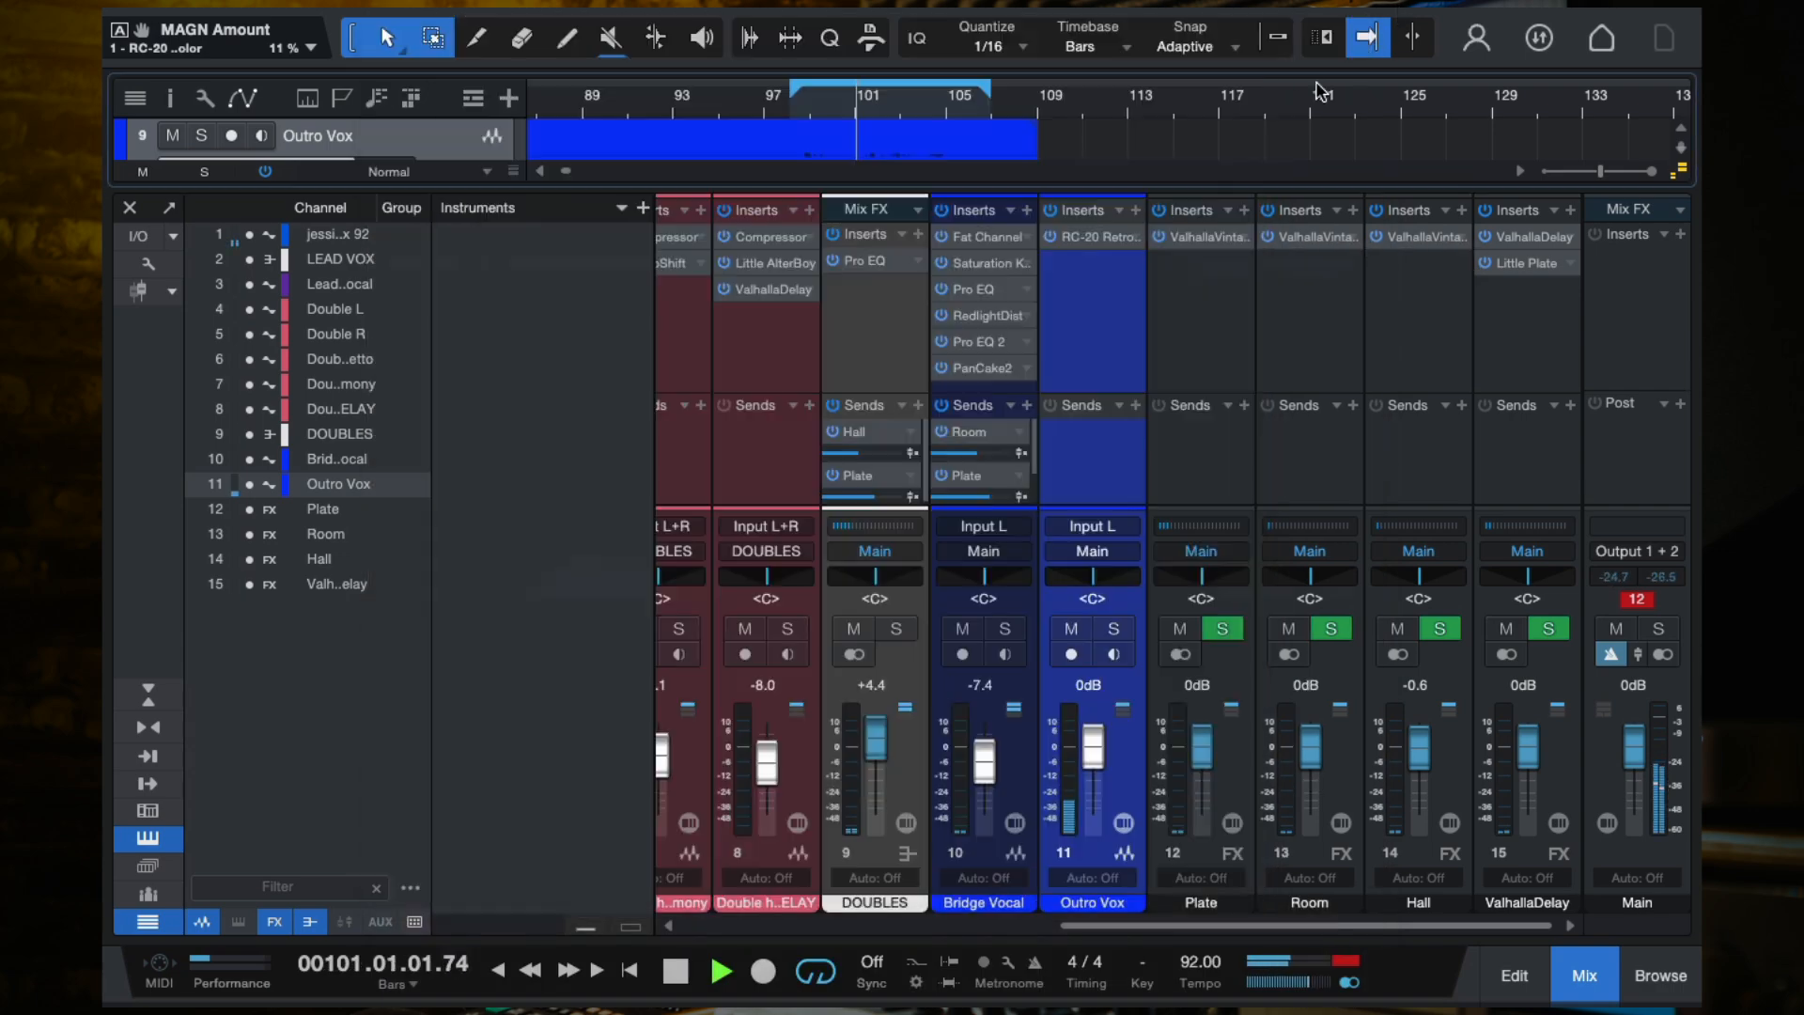
Step: Add a send from Outro Vox to Room and set its level to -16.6 dB
{"action": "left_click", "coordinate": [1135, 405]}
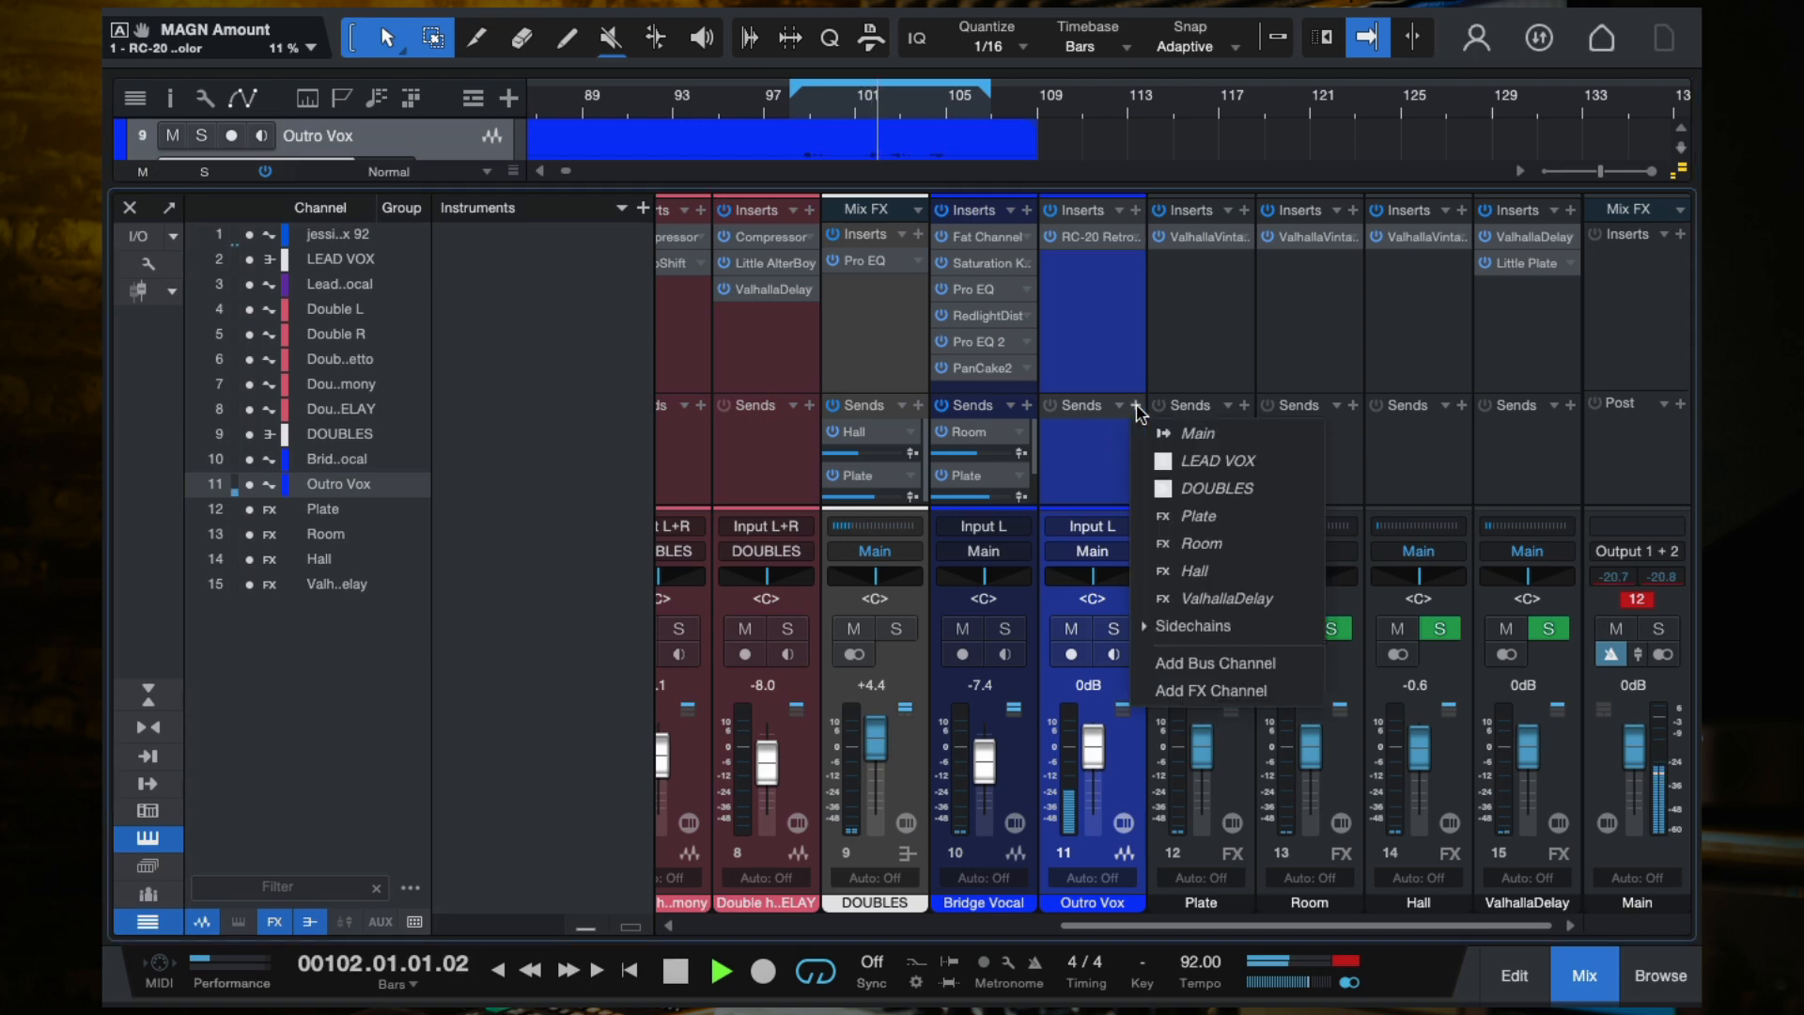
{"action": "left_click", "coordinate": [1201, 543]}
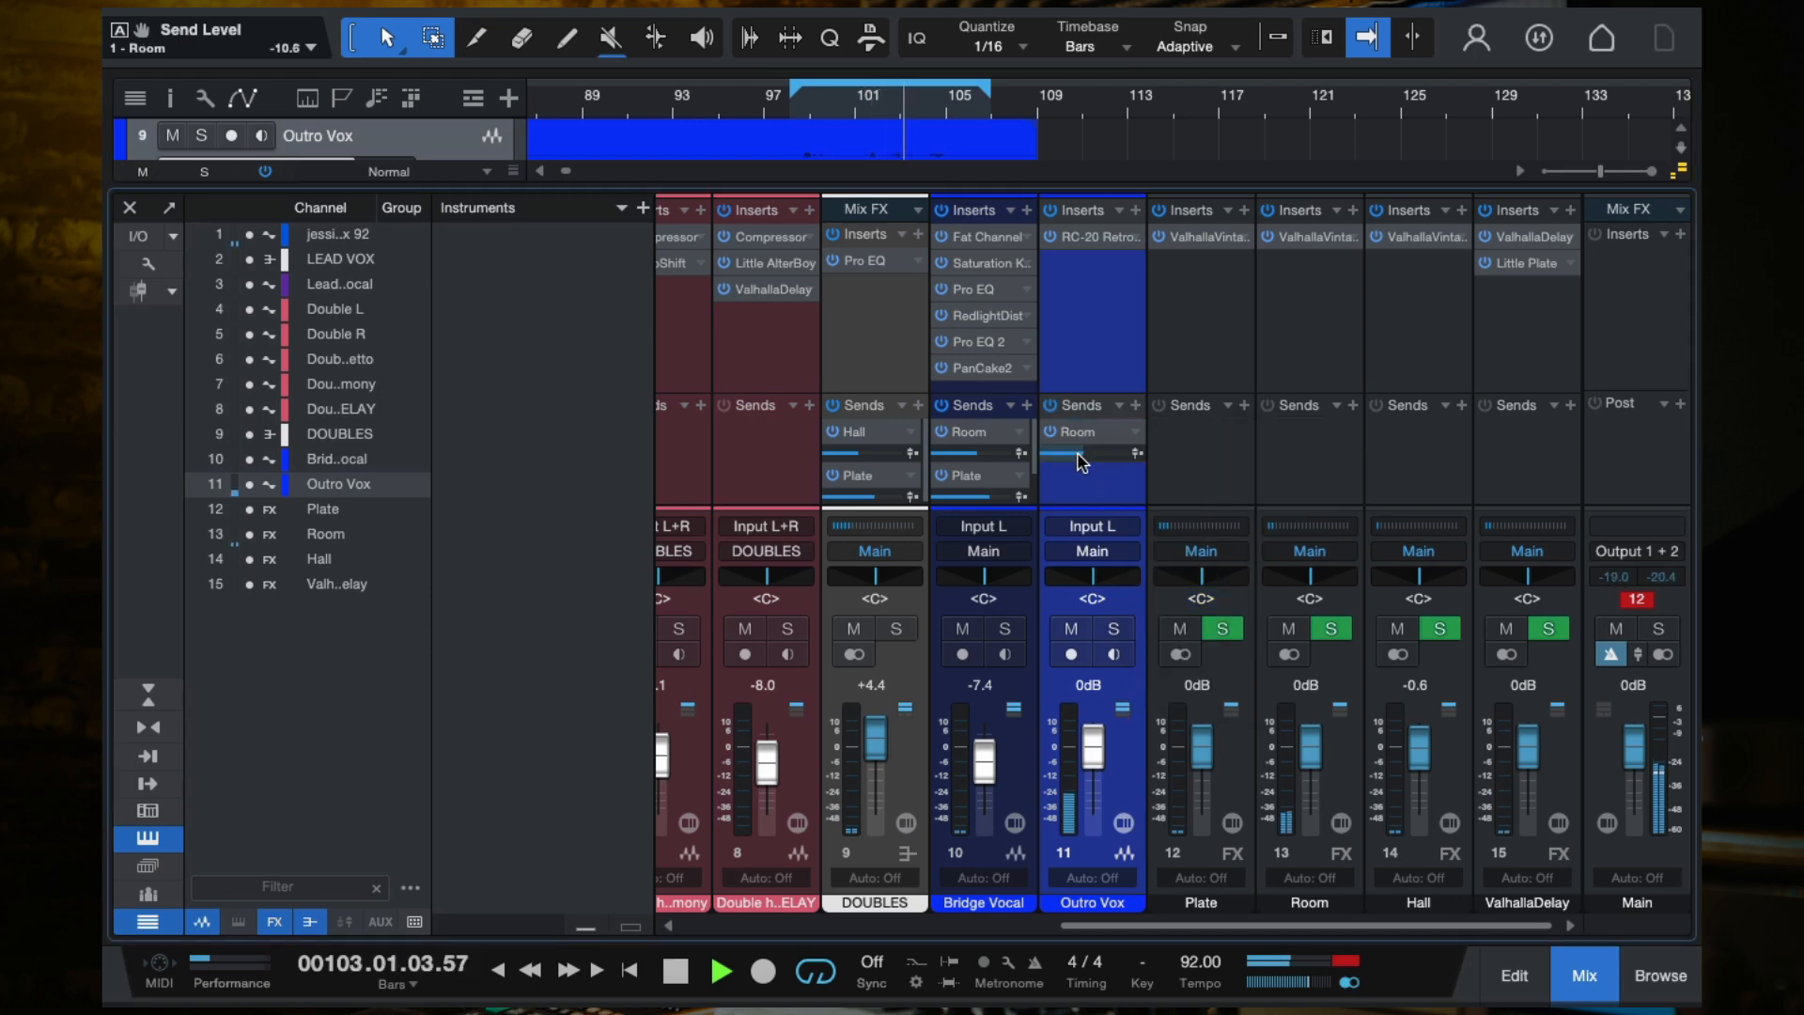
{"action": "scroll", "coordinate": [1078, 460], "scroll_direction": "down", "scroll_amount": 3}
{"action": "mouse_move", "coordinate": [1079, 460]}
{"action": "left_mouse_down"}
{"action": "mouse_move", "coordinate": [1124, 470]}
{"action": "mouse_move", "coordinate": [1071, 467]}
{"action": "left_mouse_up"}
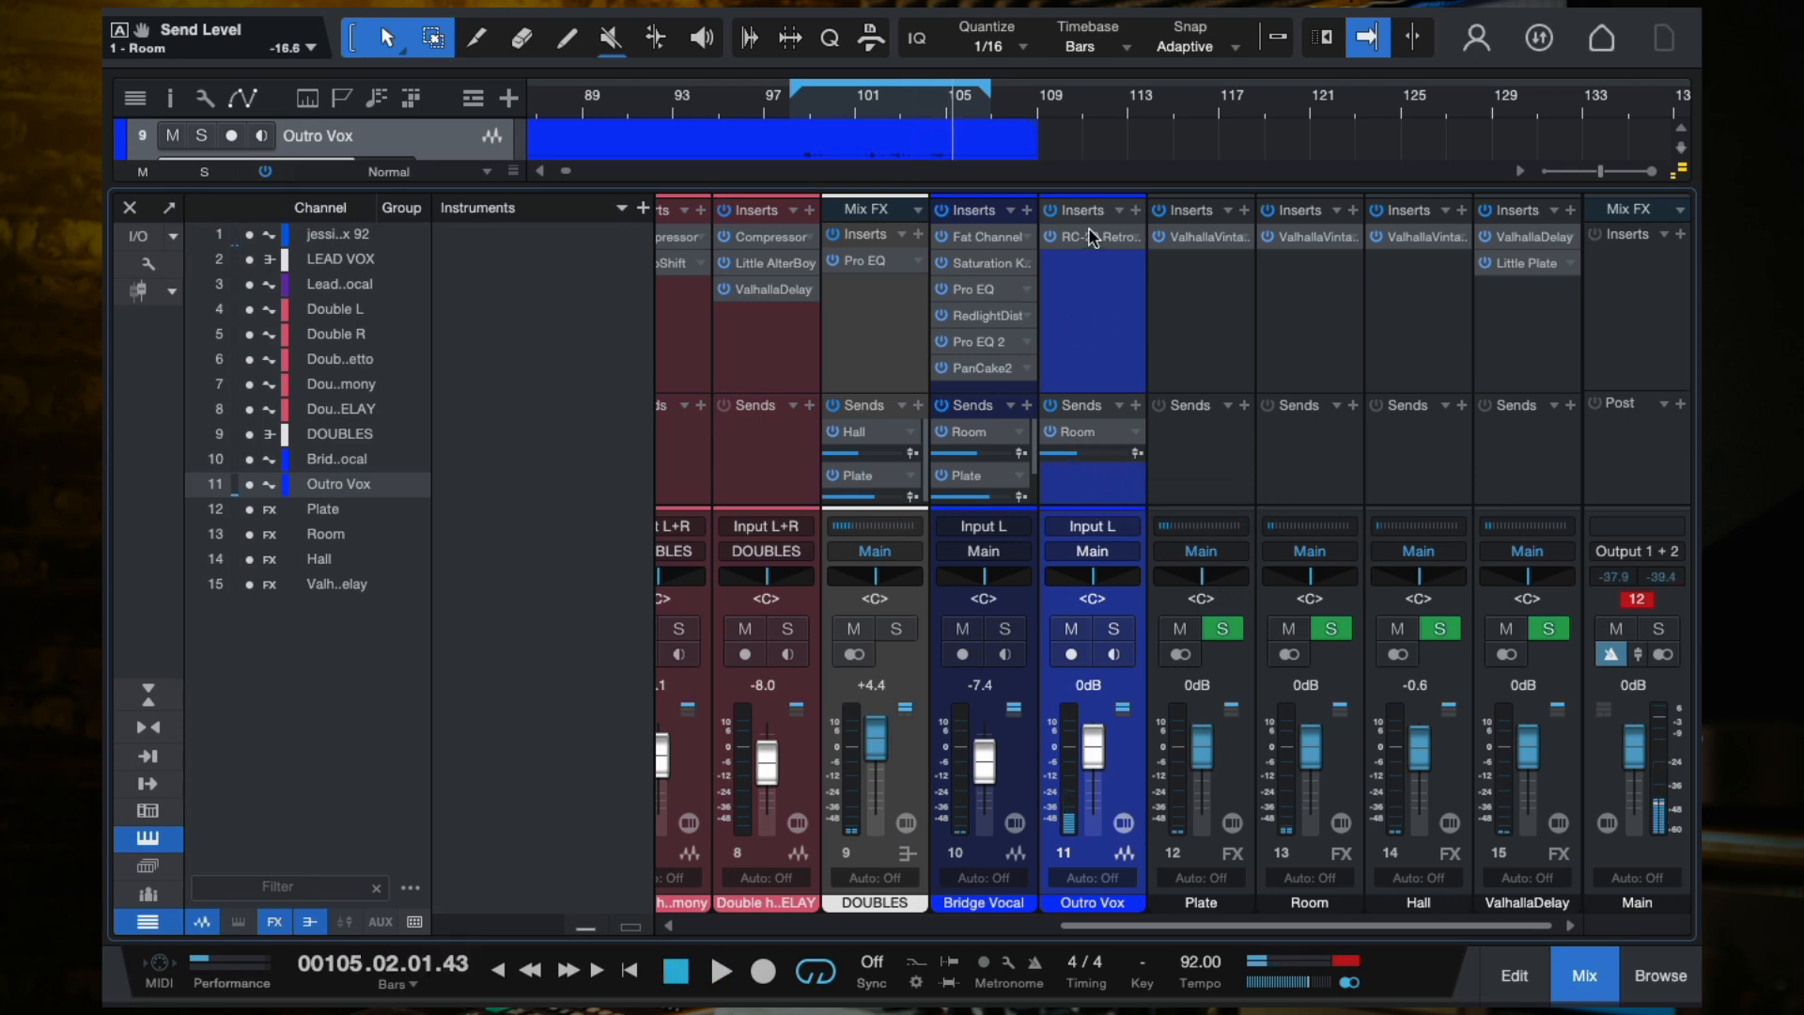
Step: Fine-tune the Wobble amount in Outro Vox's RC-20 during playback and set its wow/flutter balance to 50%
{"action": "left_click", "coordinate": [1090, 236]}
{"action": "left_click_drag", "start_coordinate": [633, 656], "coordinate": [633, 667]}
{"action": "key", "text": "space"}
{"action": "left_click_drag", "start_coordinate": [661, 381], "coordinate": [628, 380]}
{"action": "left_click", "coordinate": [1354, 21]}
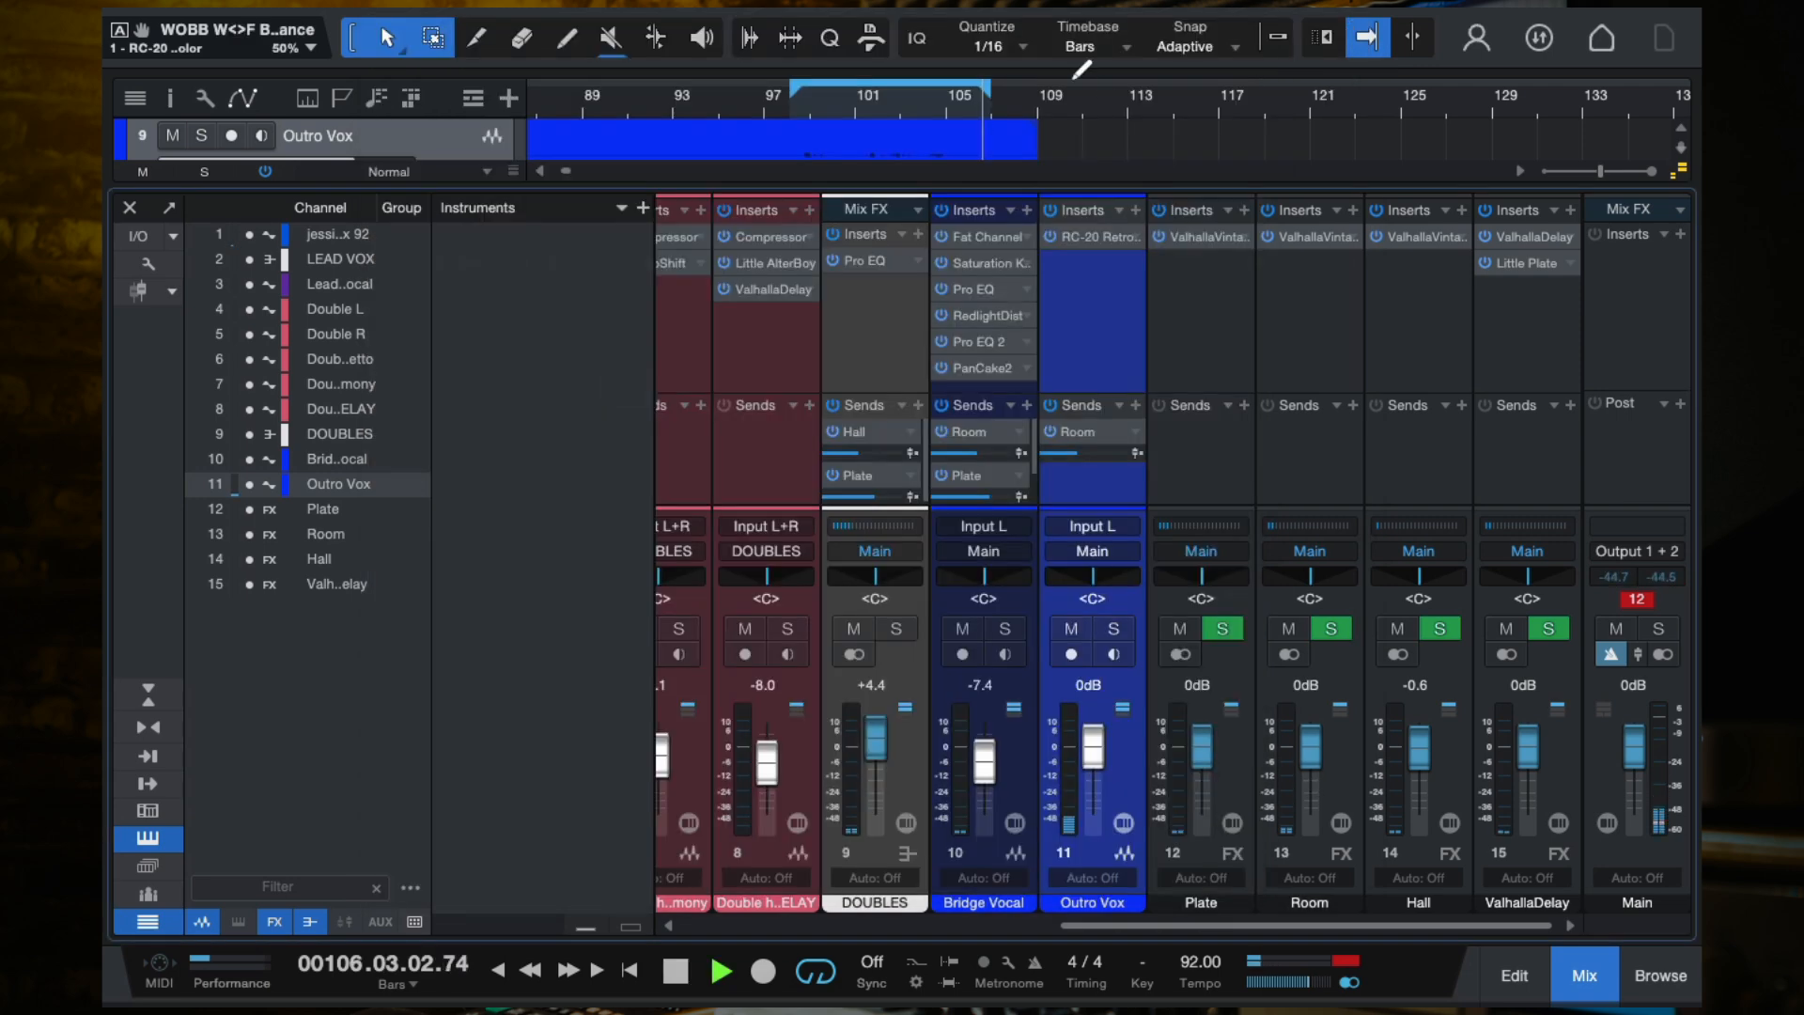
Step: Stop playback and insert a Pro EQ after RC-20 Retro Color on the Outro Vox channel
{"action": "left_click", "coordinate": [1136, 210]}
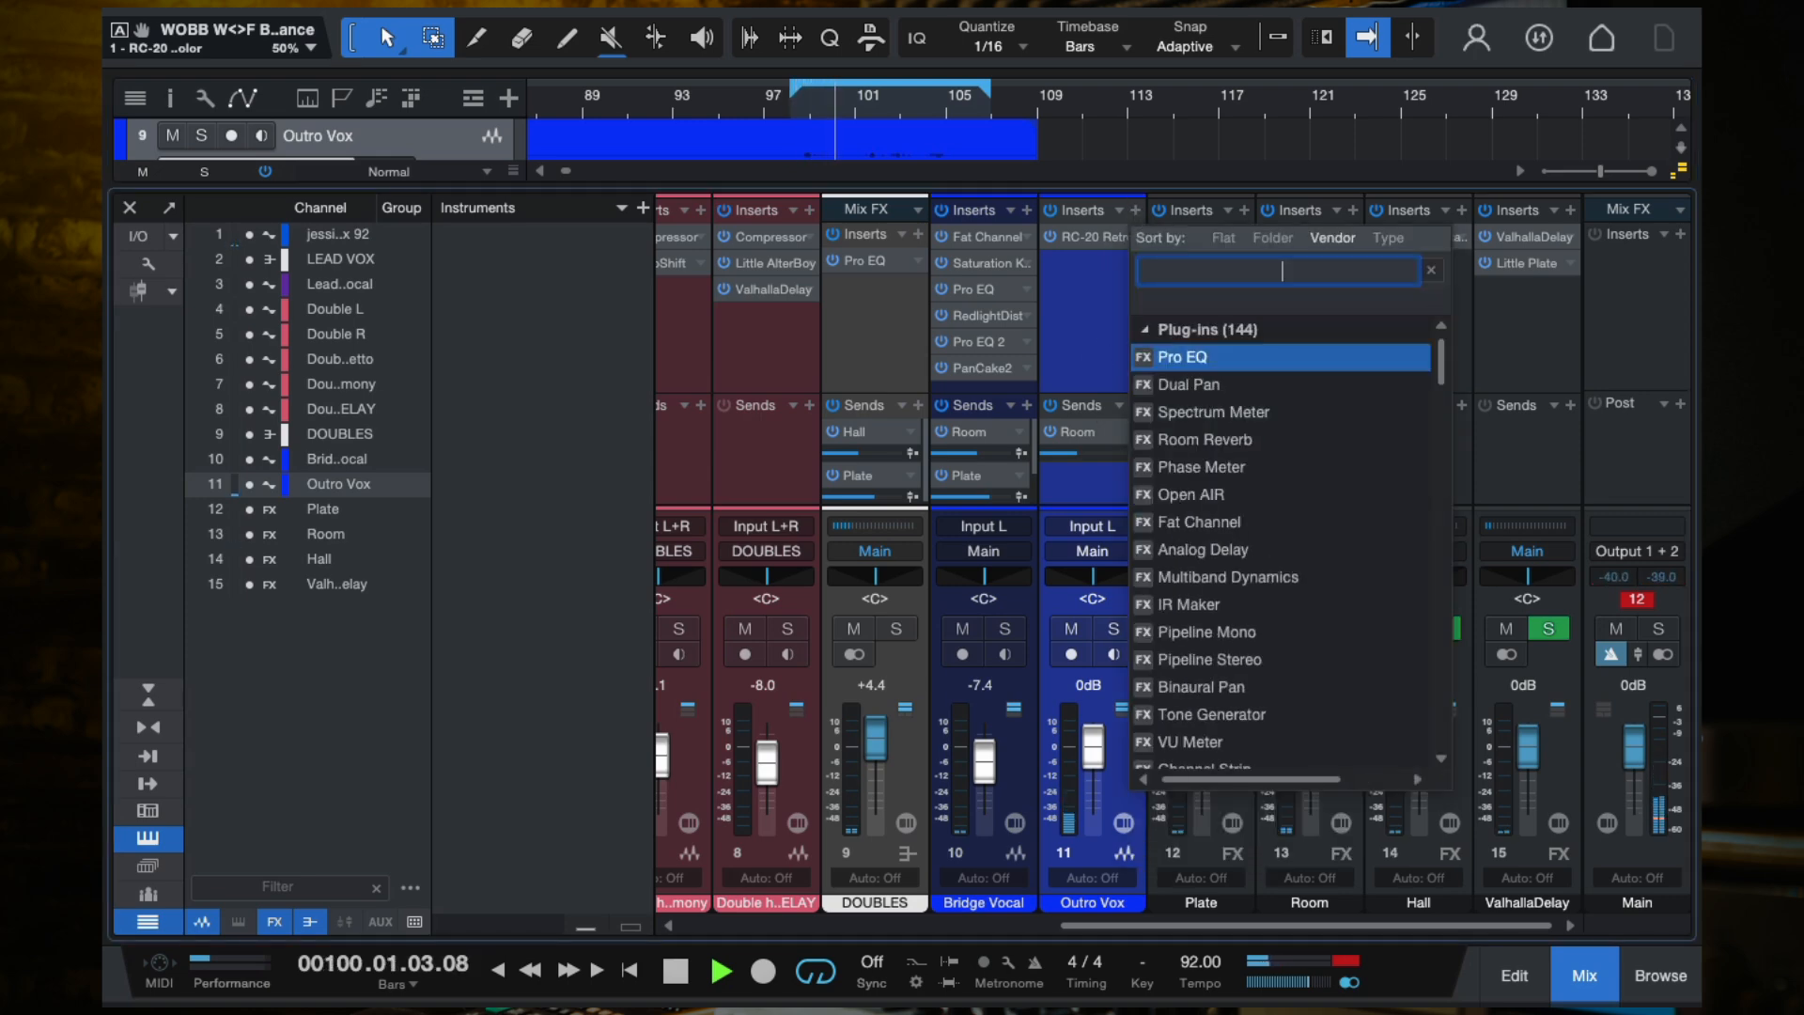
{"action": "left_click", "coordinate": [1095, 326]}
{"action": "key", "text": "space"}
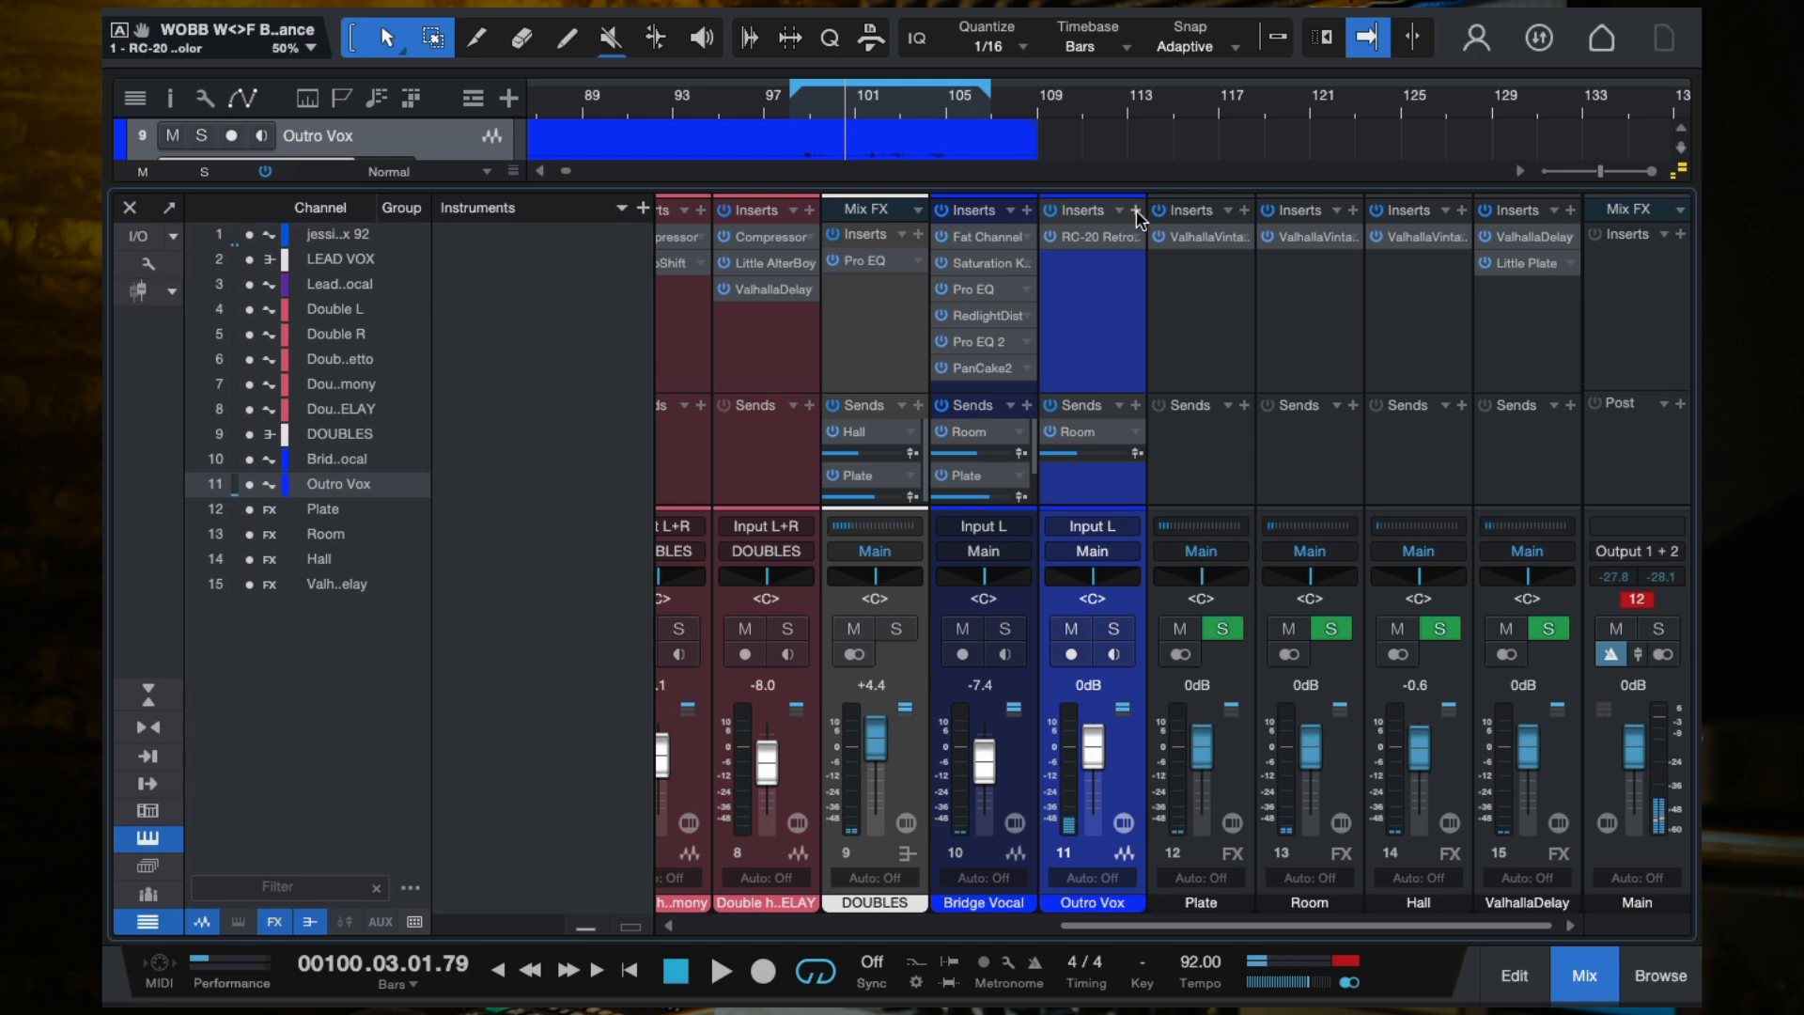
{"action": "left_click", "coordinate": [1136, 210]}
{"action": "type", "text": "pro"}
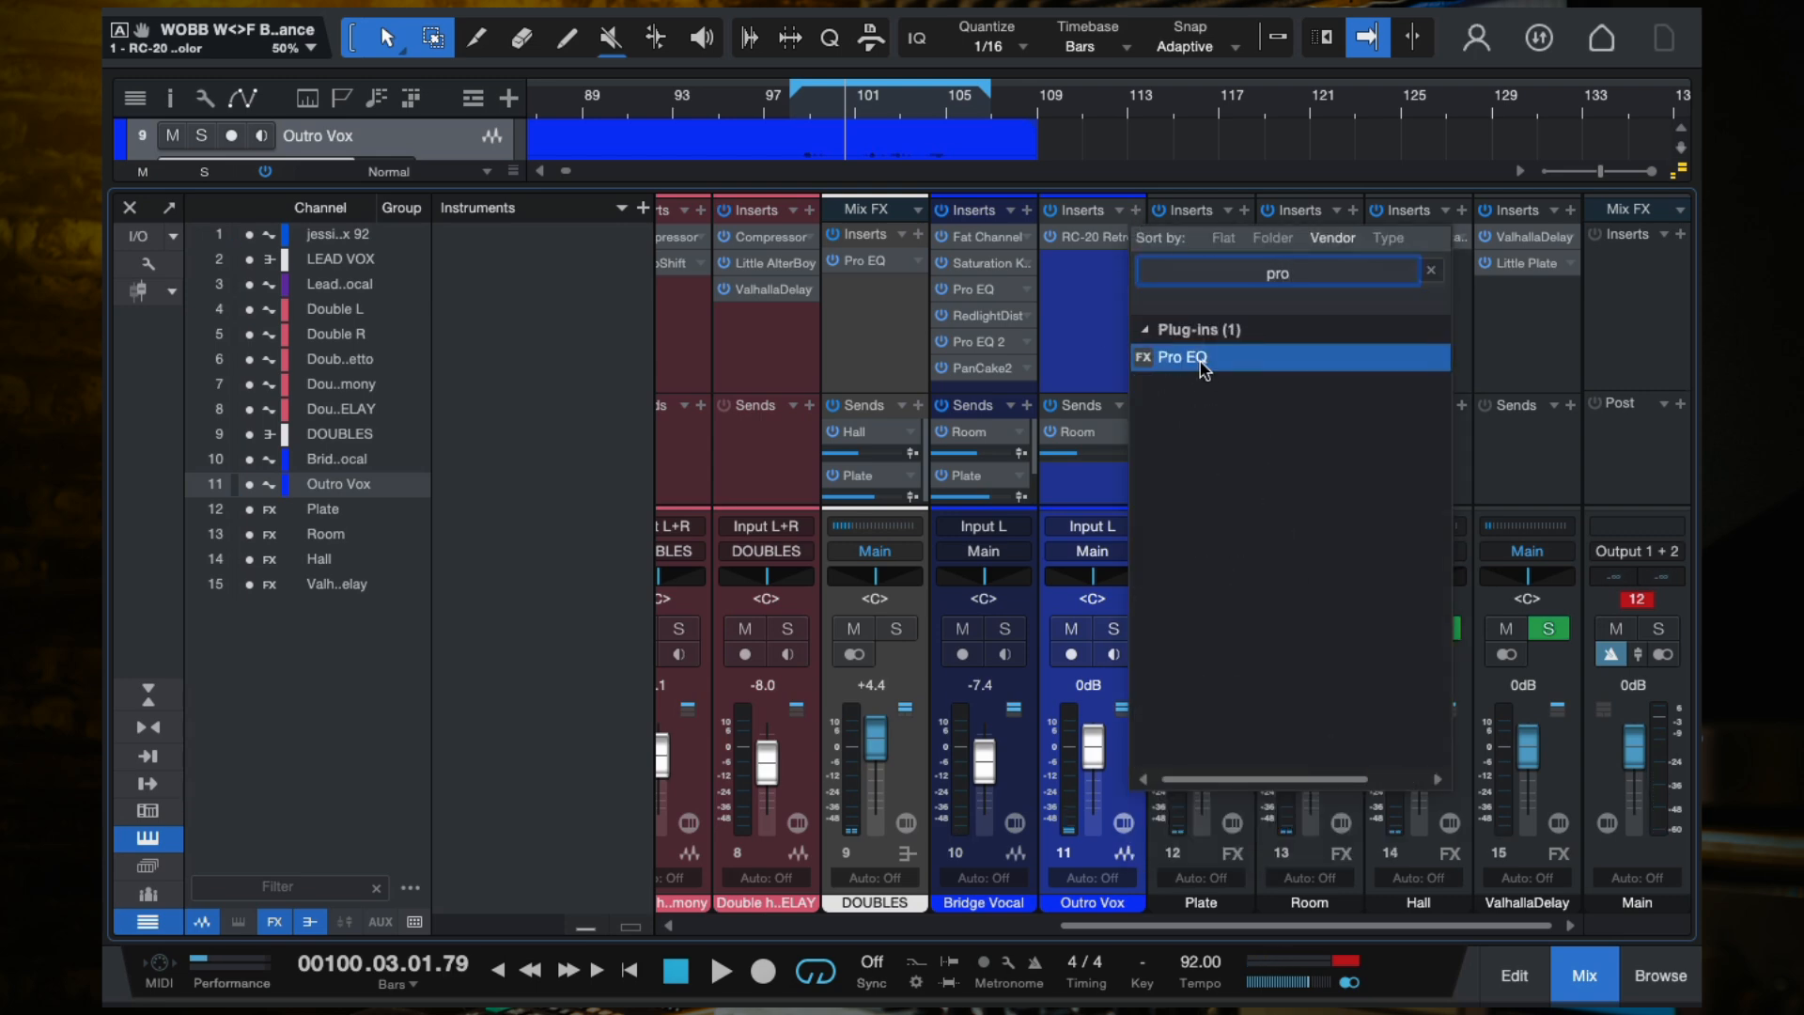
{"action": "double_click", "coordinate": [1202, 366]}
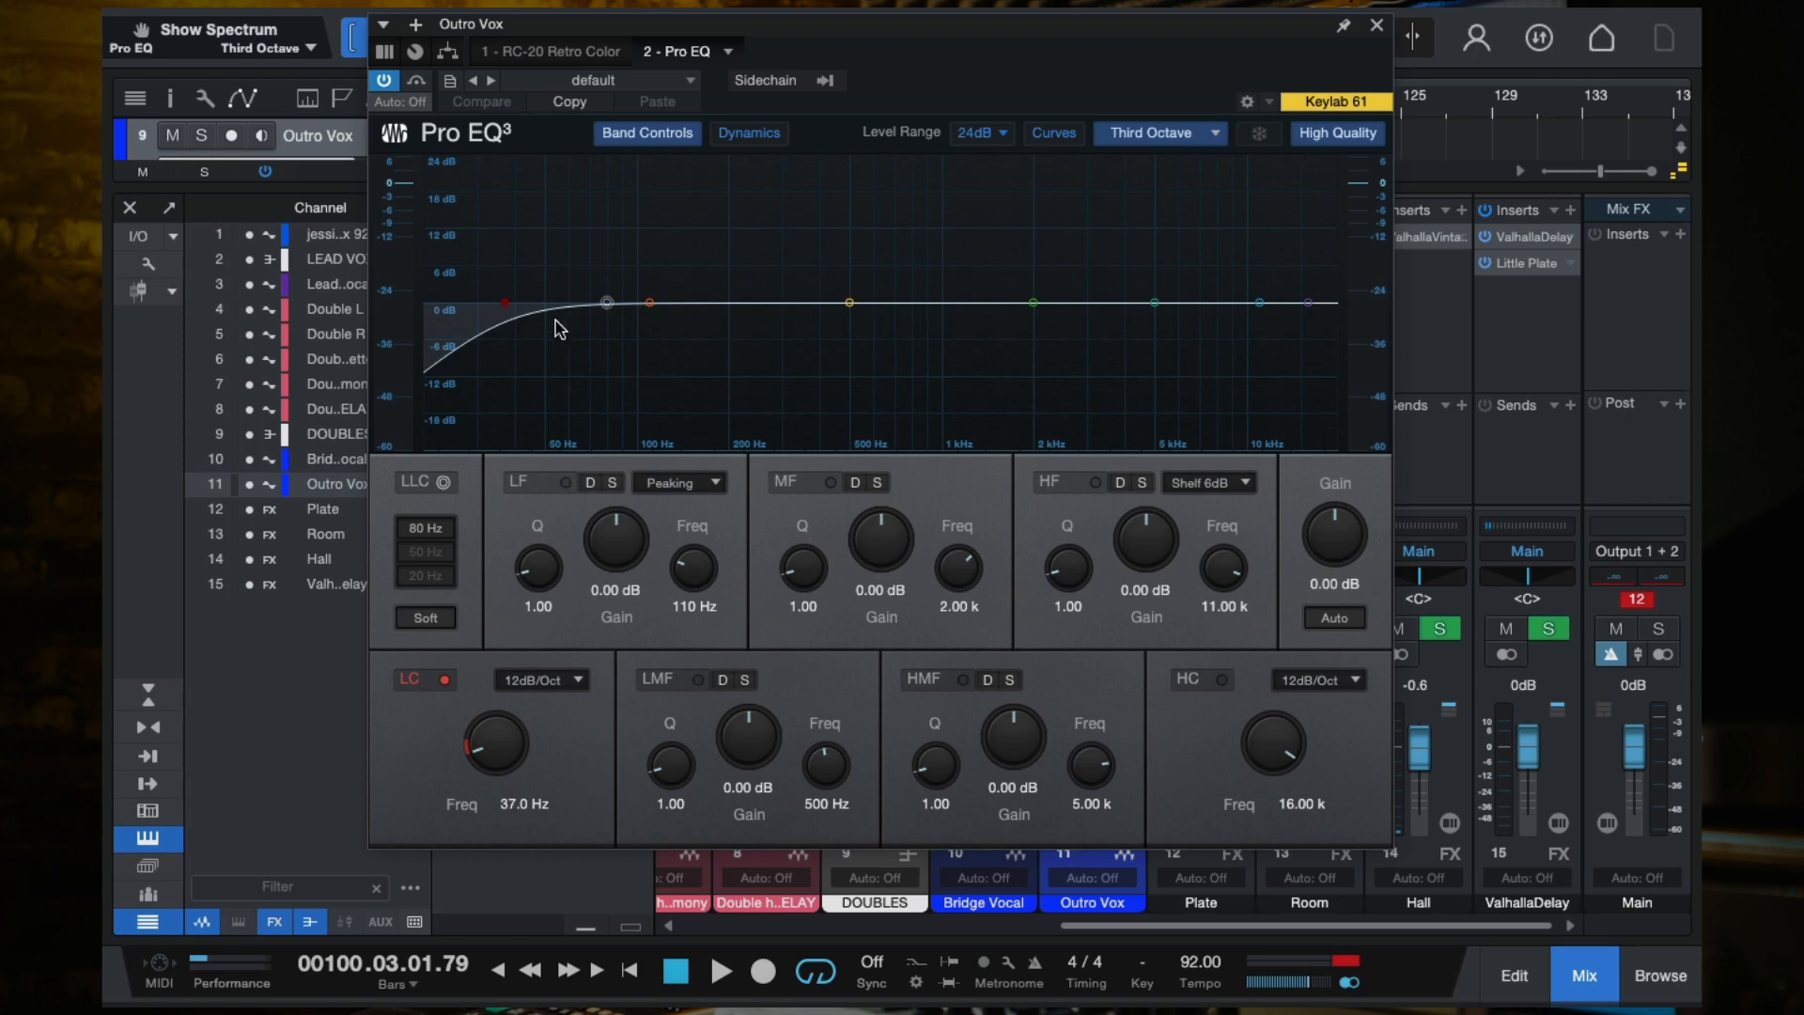
Step: Load the Telephone preset from the Misc category into Outro Vox's Pro EQ
{"action": "double_click", "coordinate": [507, 301]}
{"action": "left_click", "coordinate": [636, 84]}
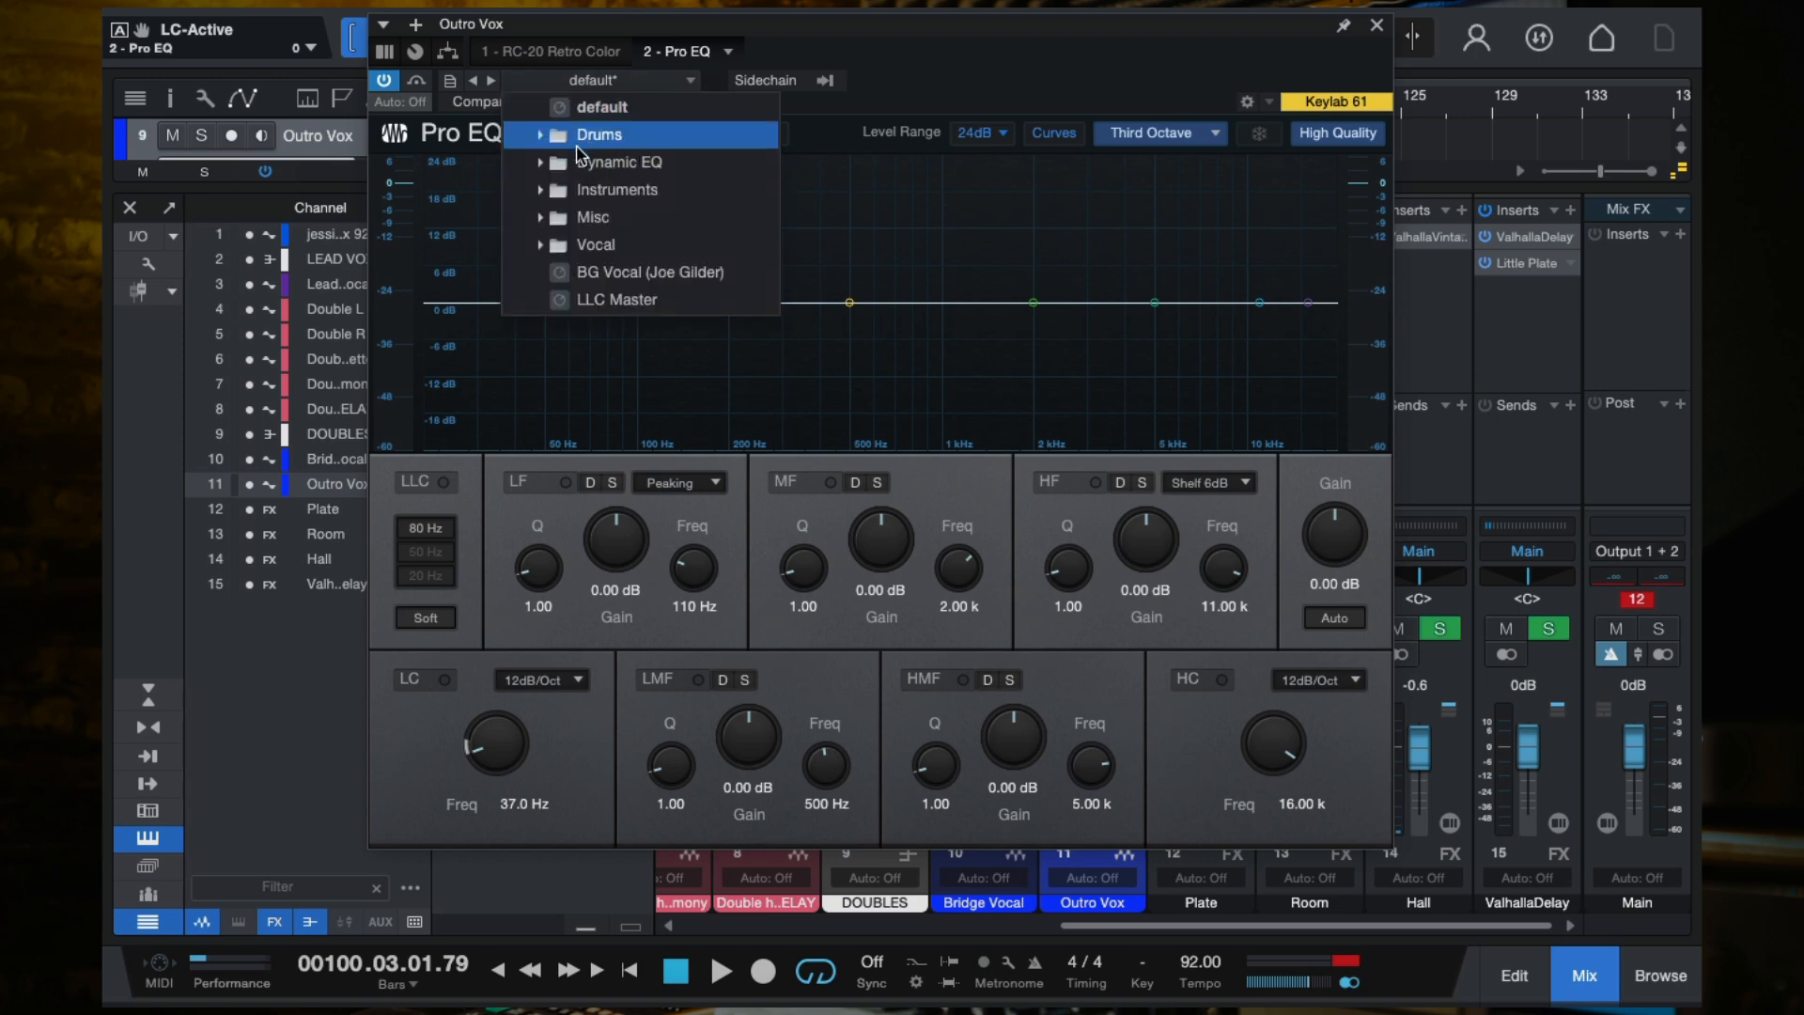
{"action": "left_click", "coordinate": [553, 221]}
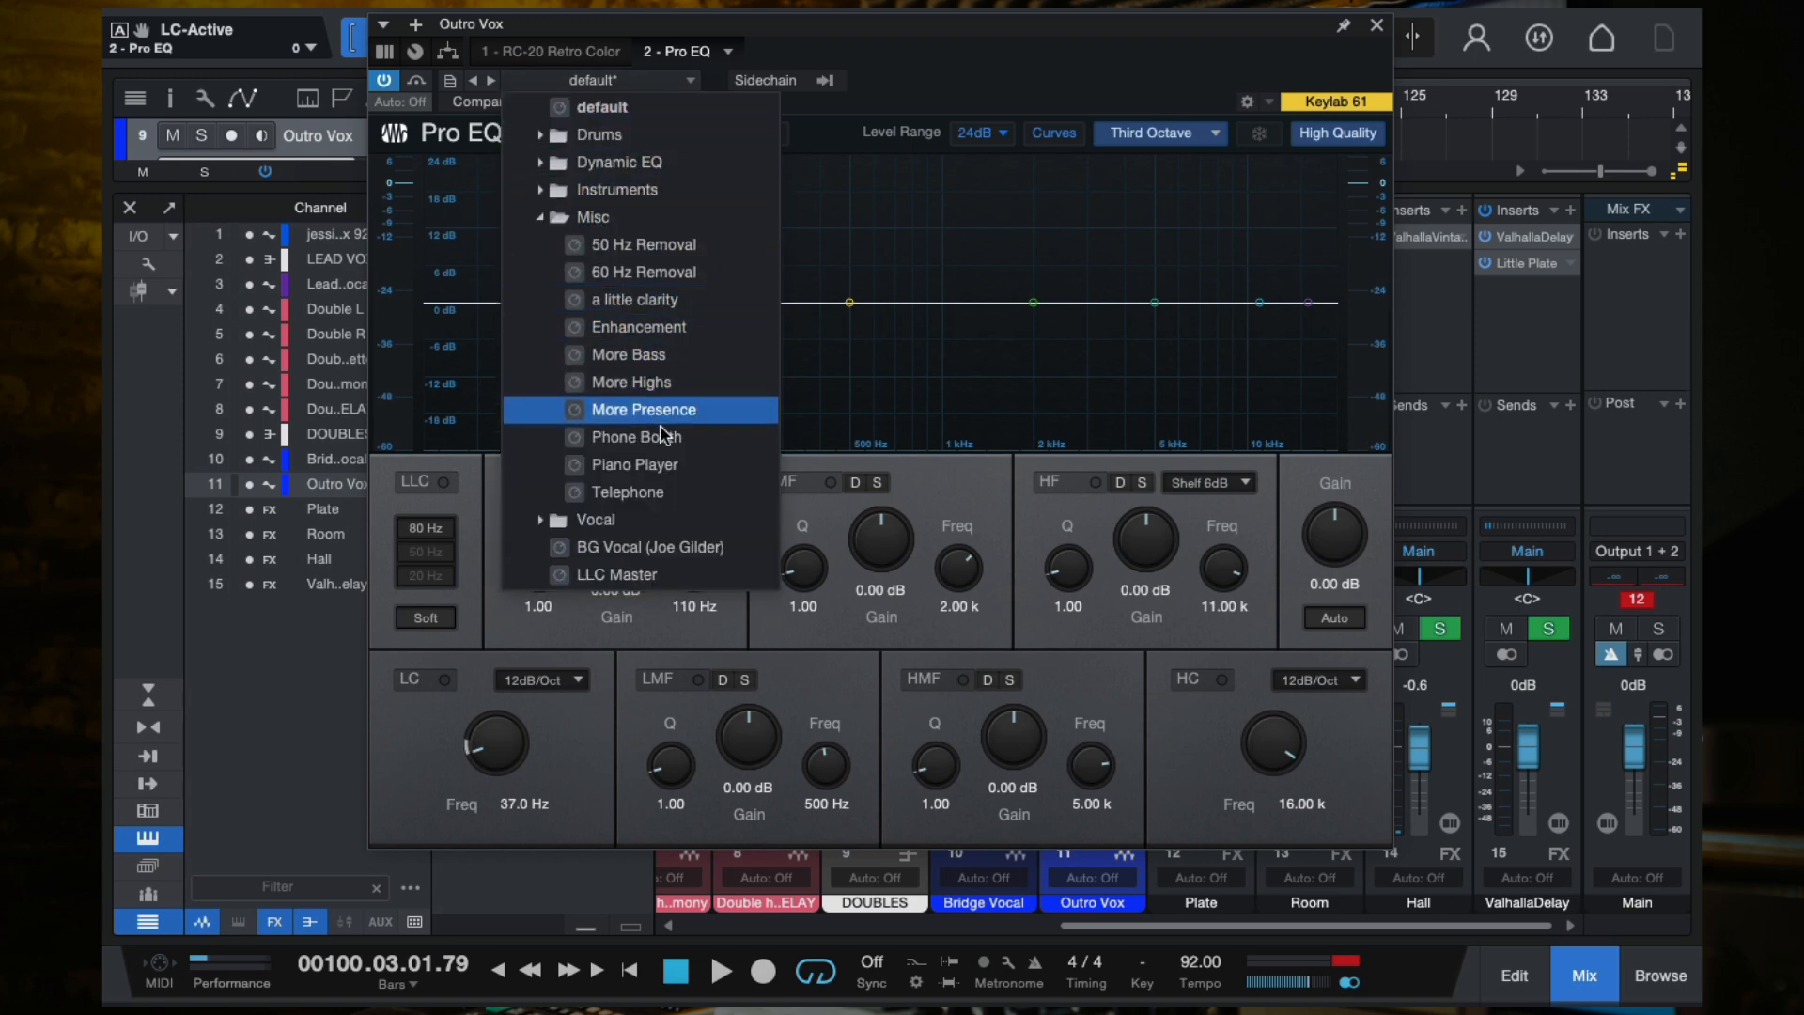
{"action": "left_click", "coordinate": [623, 492]}
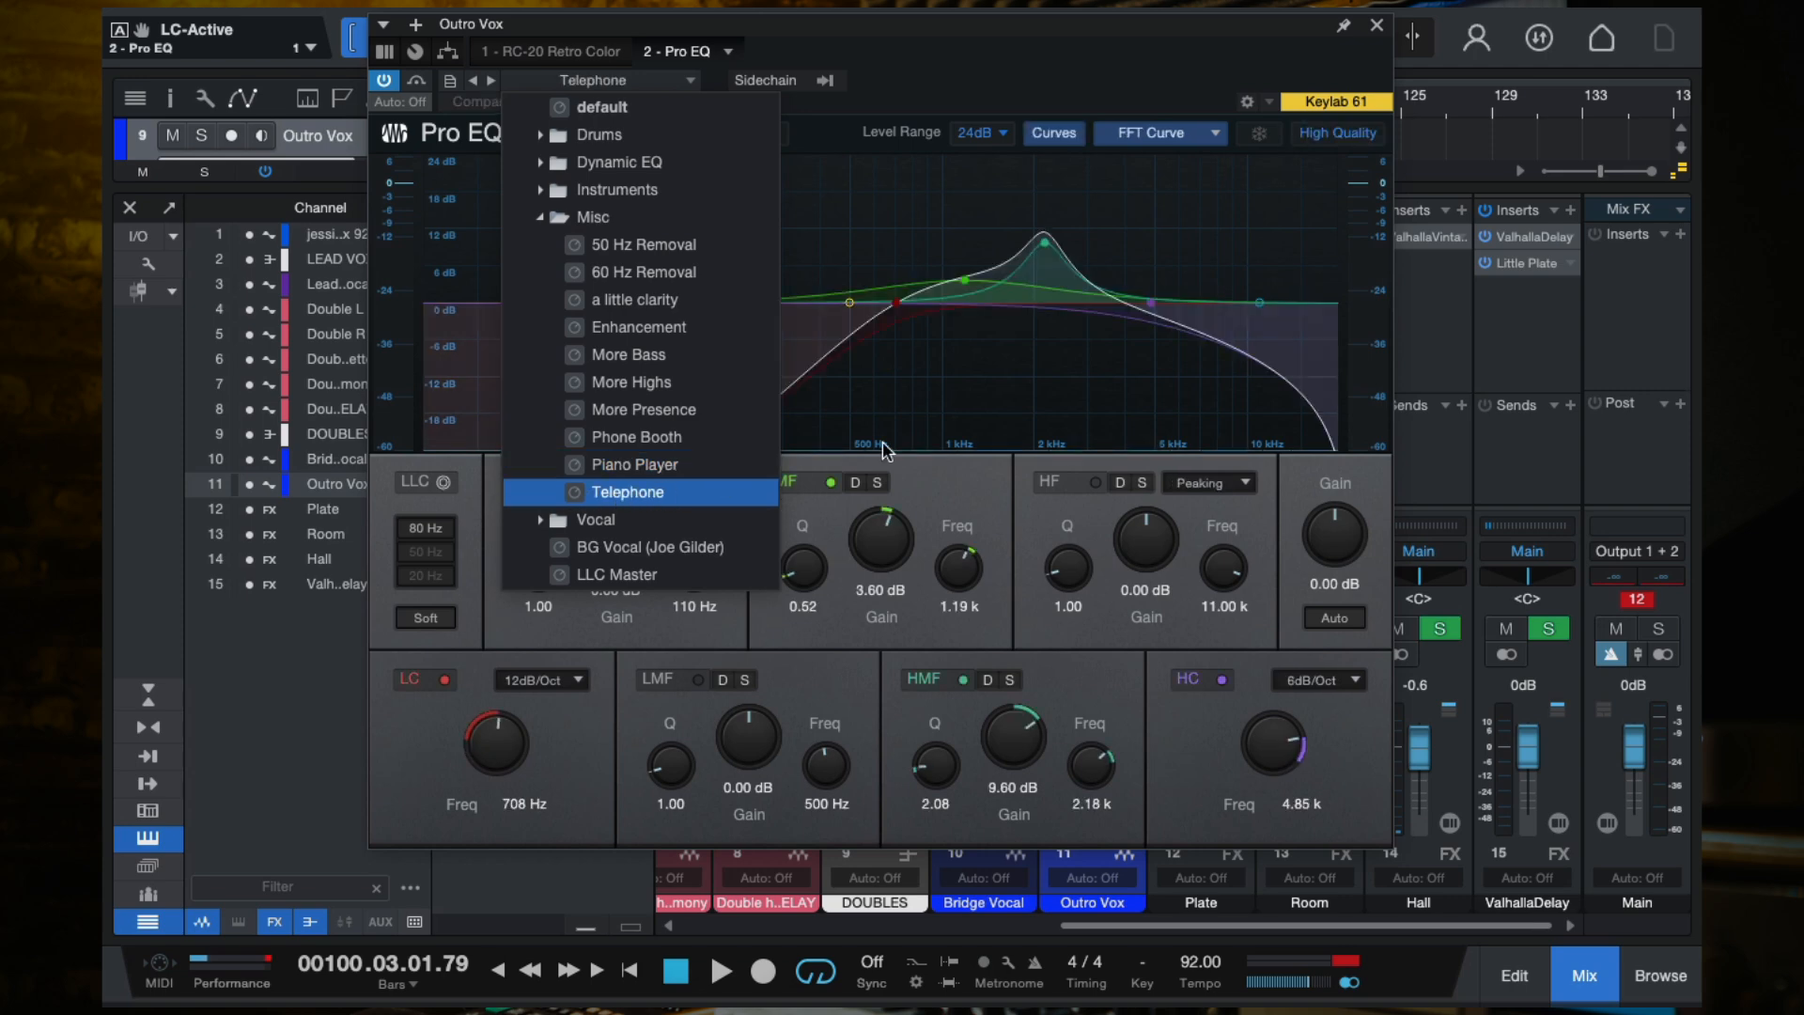
{"action": "left_click", "coordinate": [971, 85]}
Step: Listen to Outro Vox through the Telephone EQ, replaying the loop from its beginning
{"action": "key", "text": "space"}
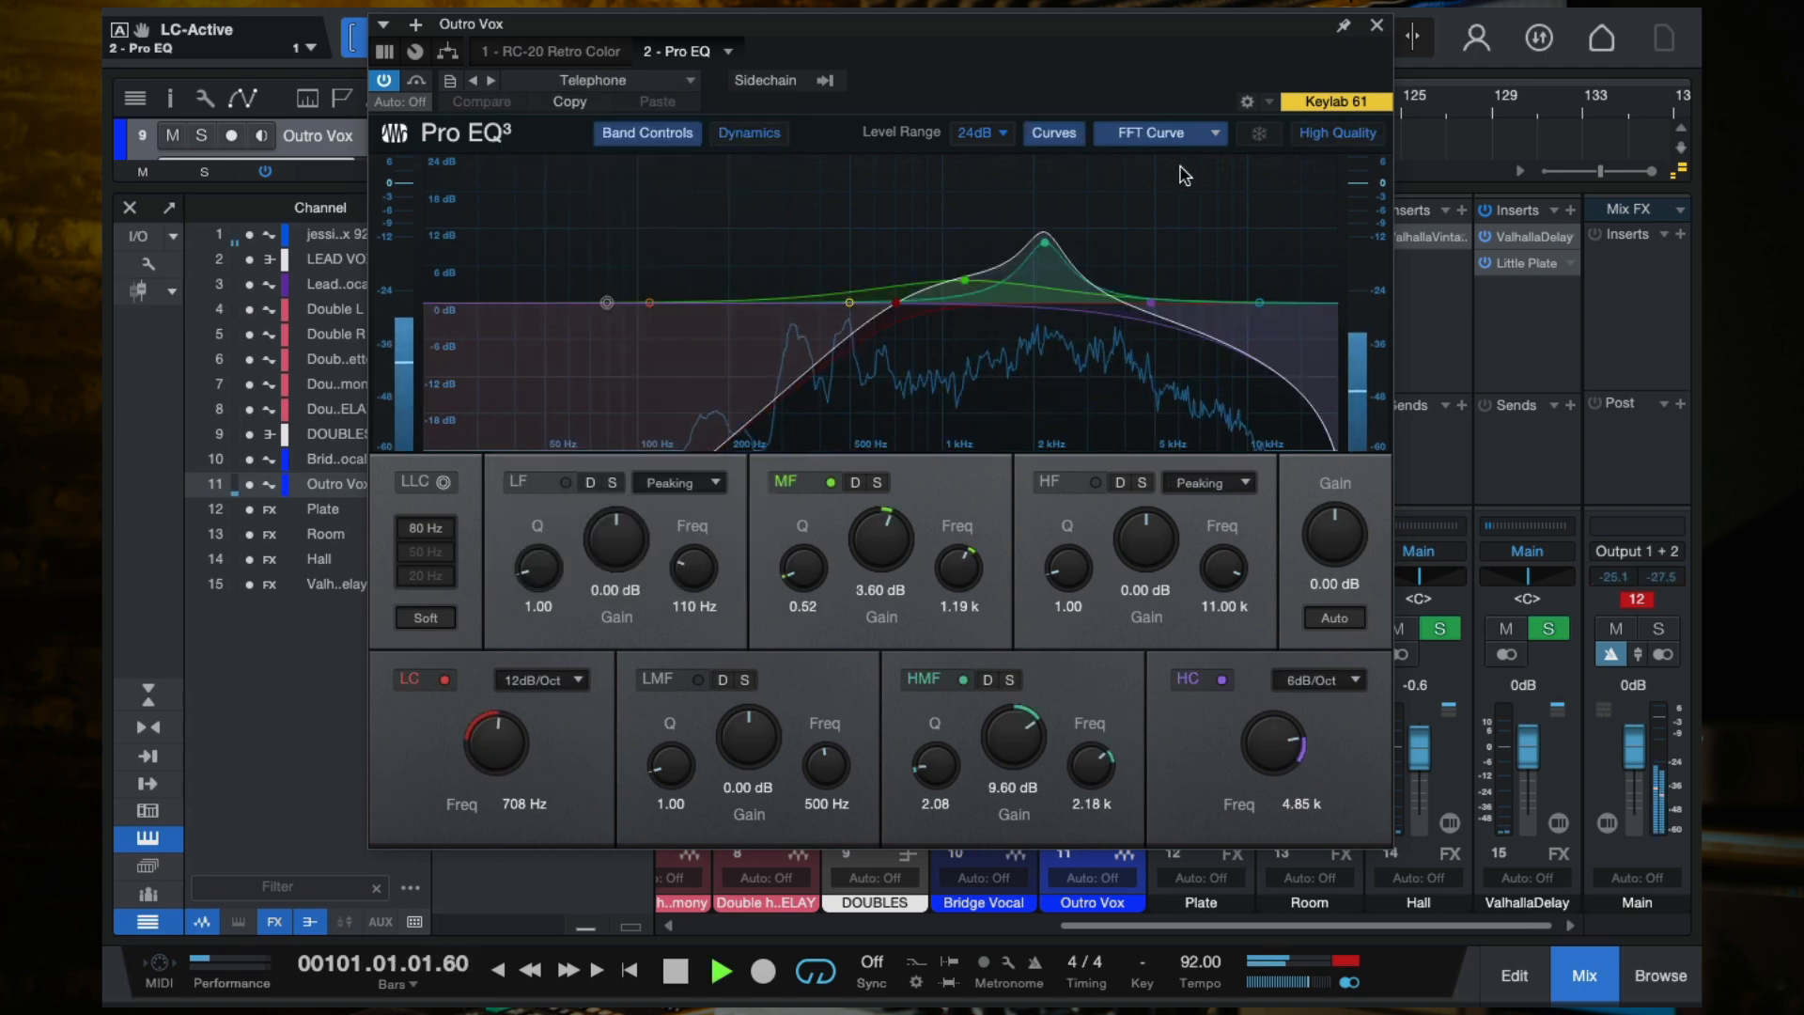
{"action": "left_click_drag", "start_coordinate": [1193, 35], "coordinate": [1193, 197]}
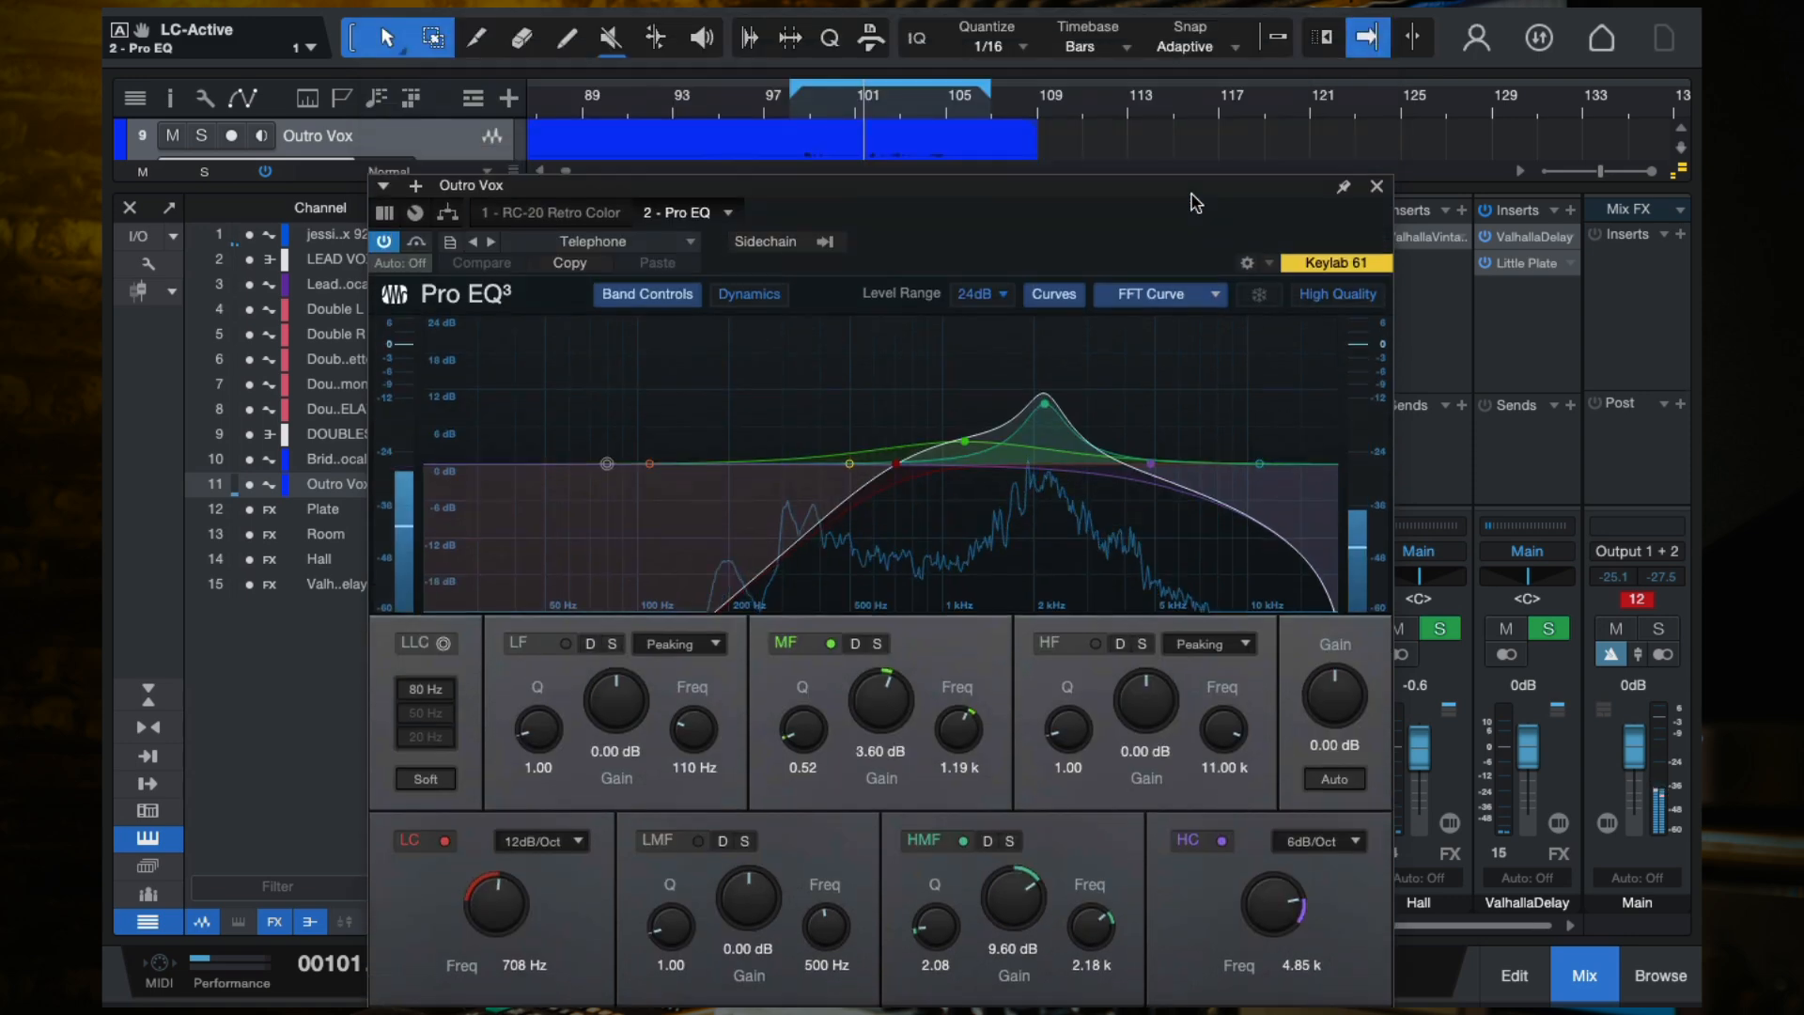
{"action": "left_click", "coordinate": [759, 104]}
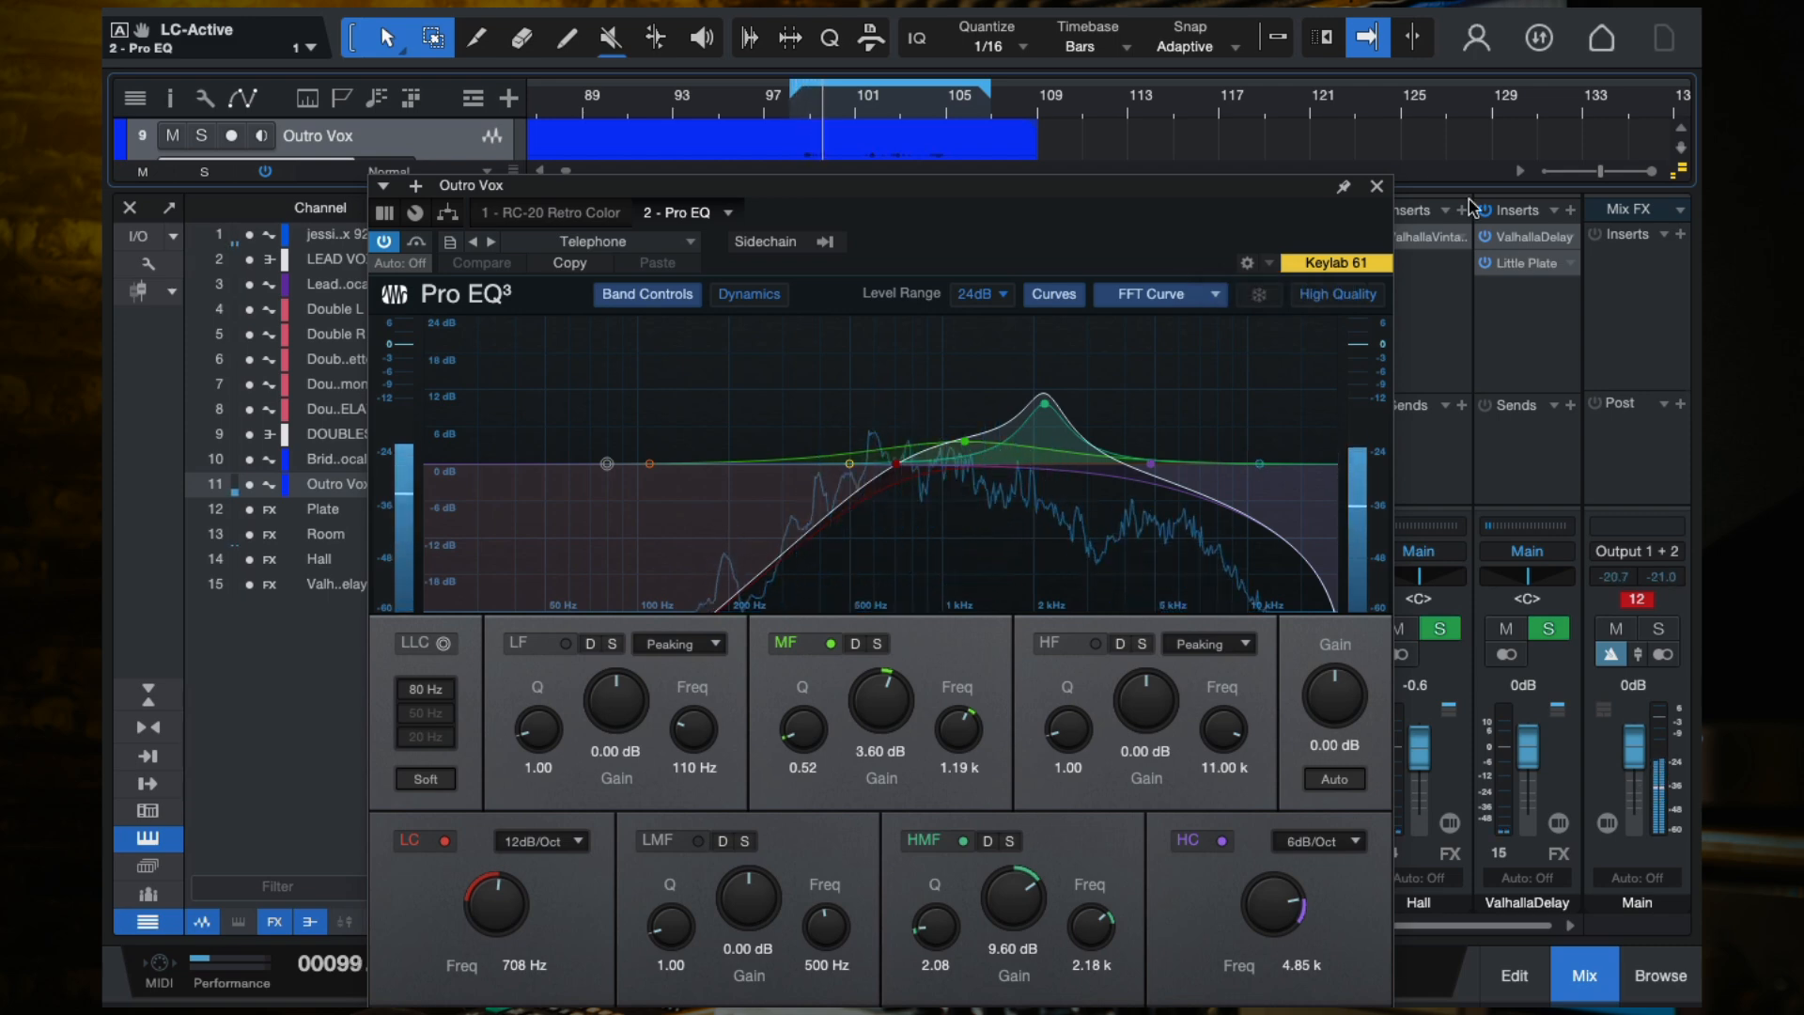
Step: Close the Pro EQ and fine-tune Outro Vox during playback, with its volume at -4.3 dB and Room send at -8.4 dB
{"action": "left_click", "coordinate": [1376, 187]}
{"action": "left_click_drag", "start_coordinate": [1101, 747], "coordinate": [1102, 756]}
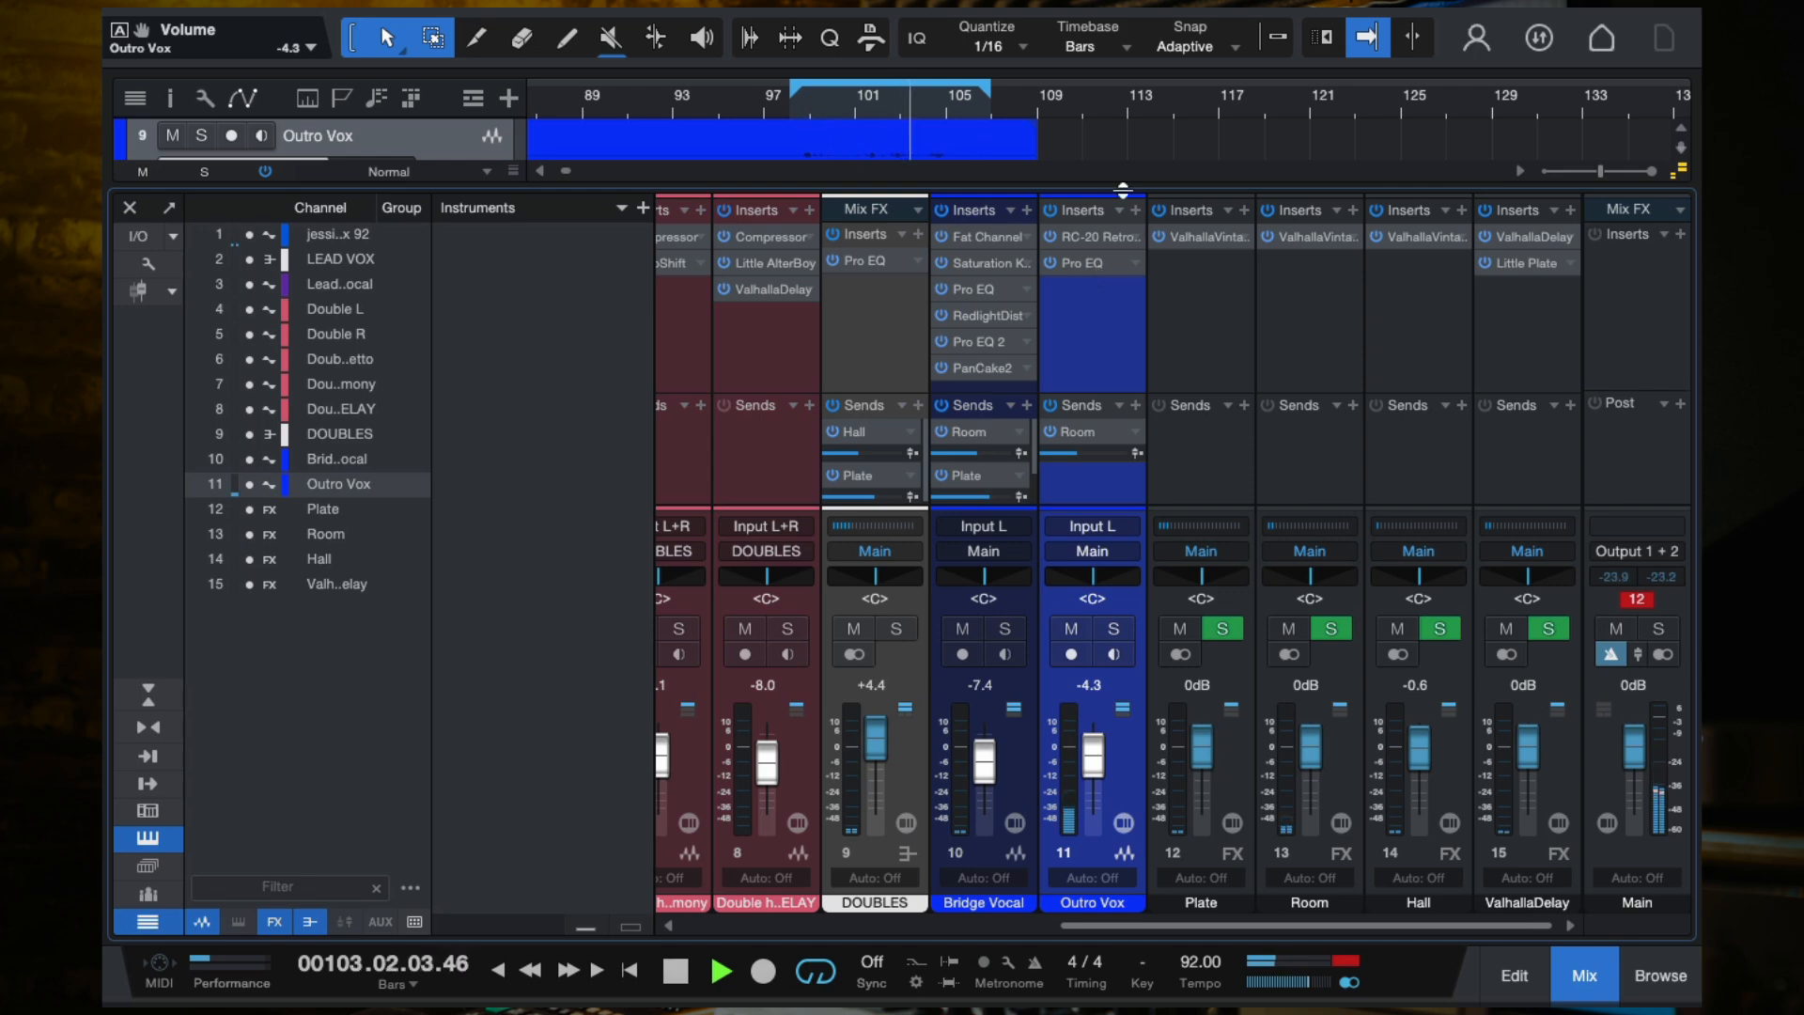
{"action": "mouse_move", "coordinate": [1087, 455]}
{"action": "left_mouse_down"}
{"action": "mouse_move", "coordinate": [1105, 456]}
{"action": "mouse_move", "coordinate": [1087, 455]}
{"action": "left_mouse_up"}
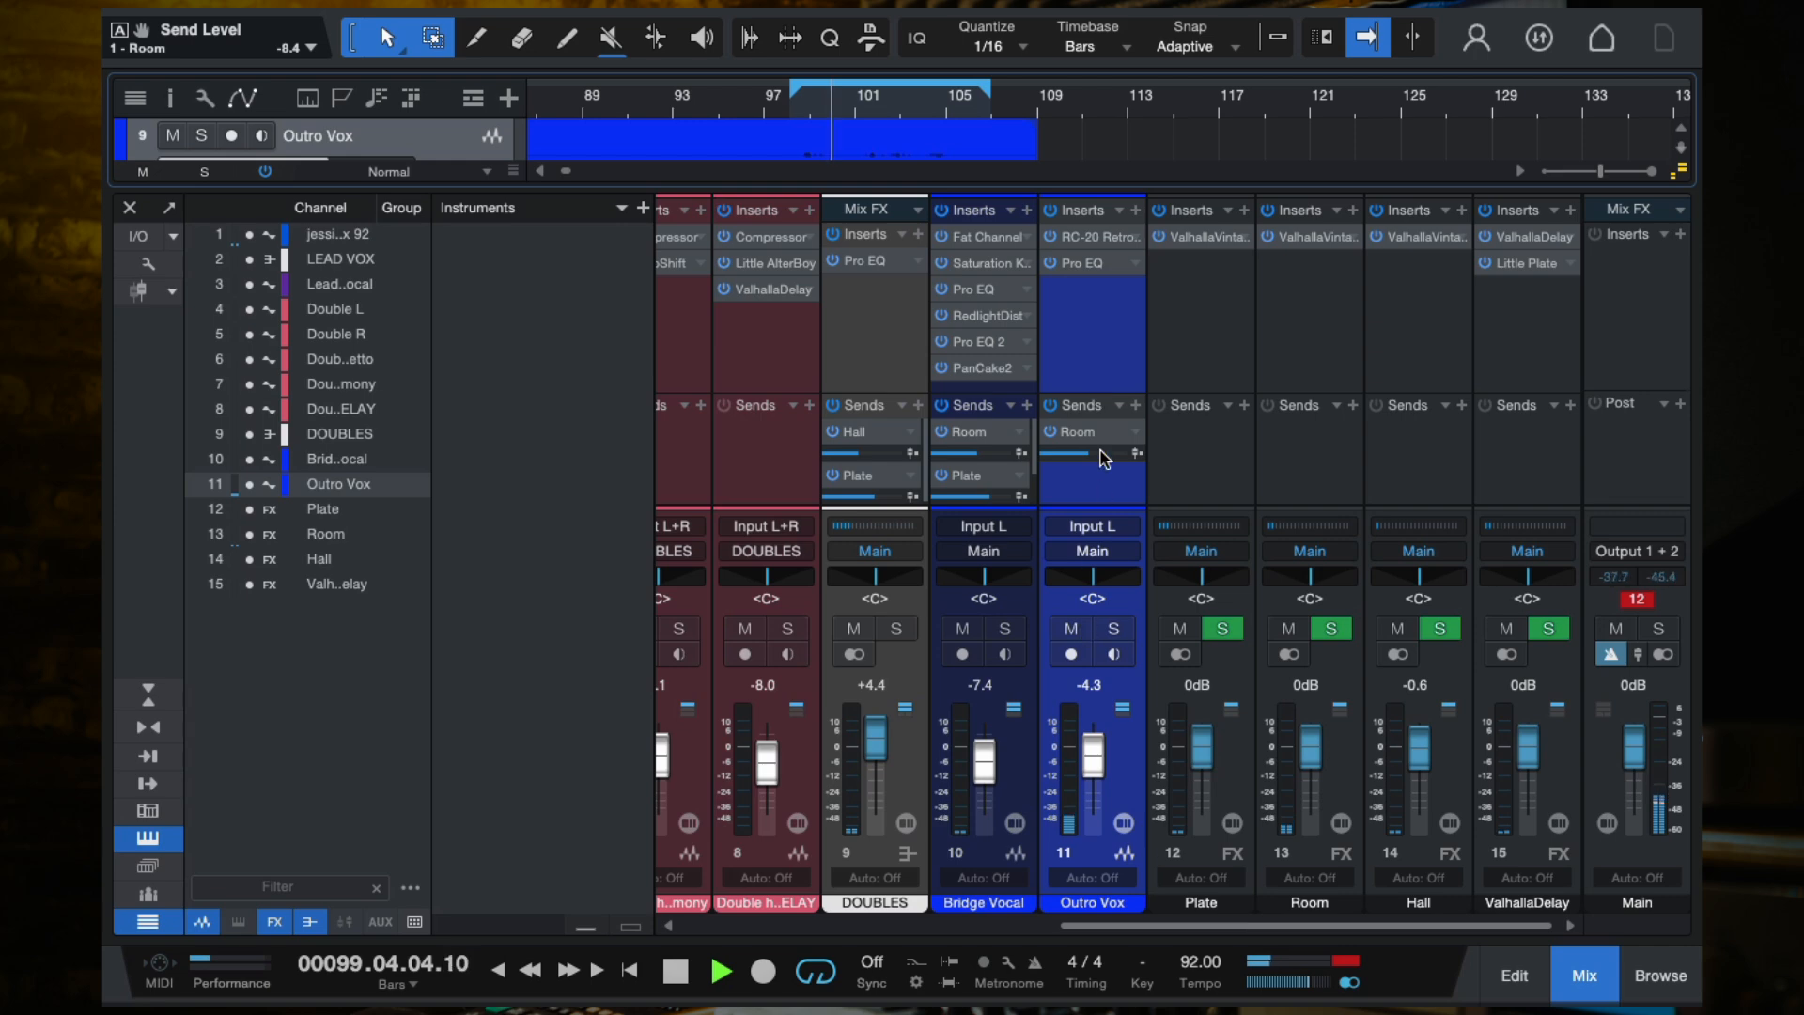
{"action": "mouse_move", "coordinate": [1085, 459]}
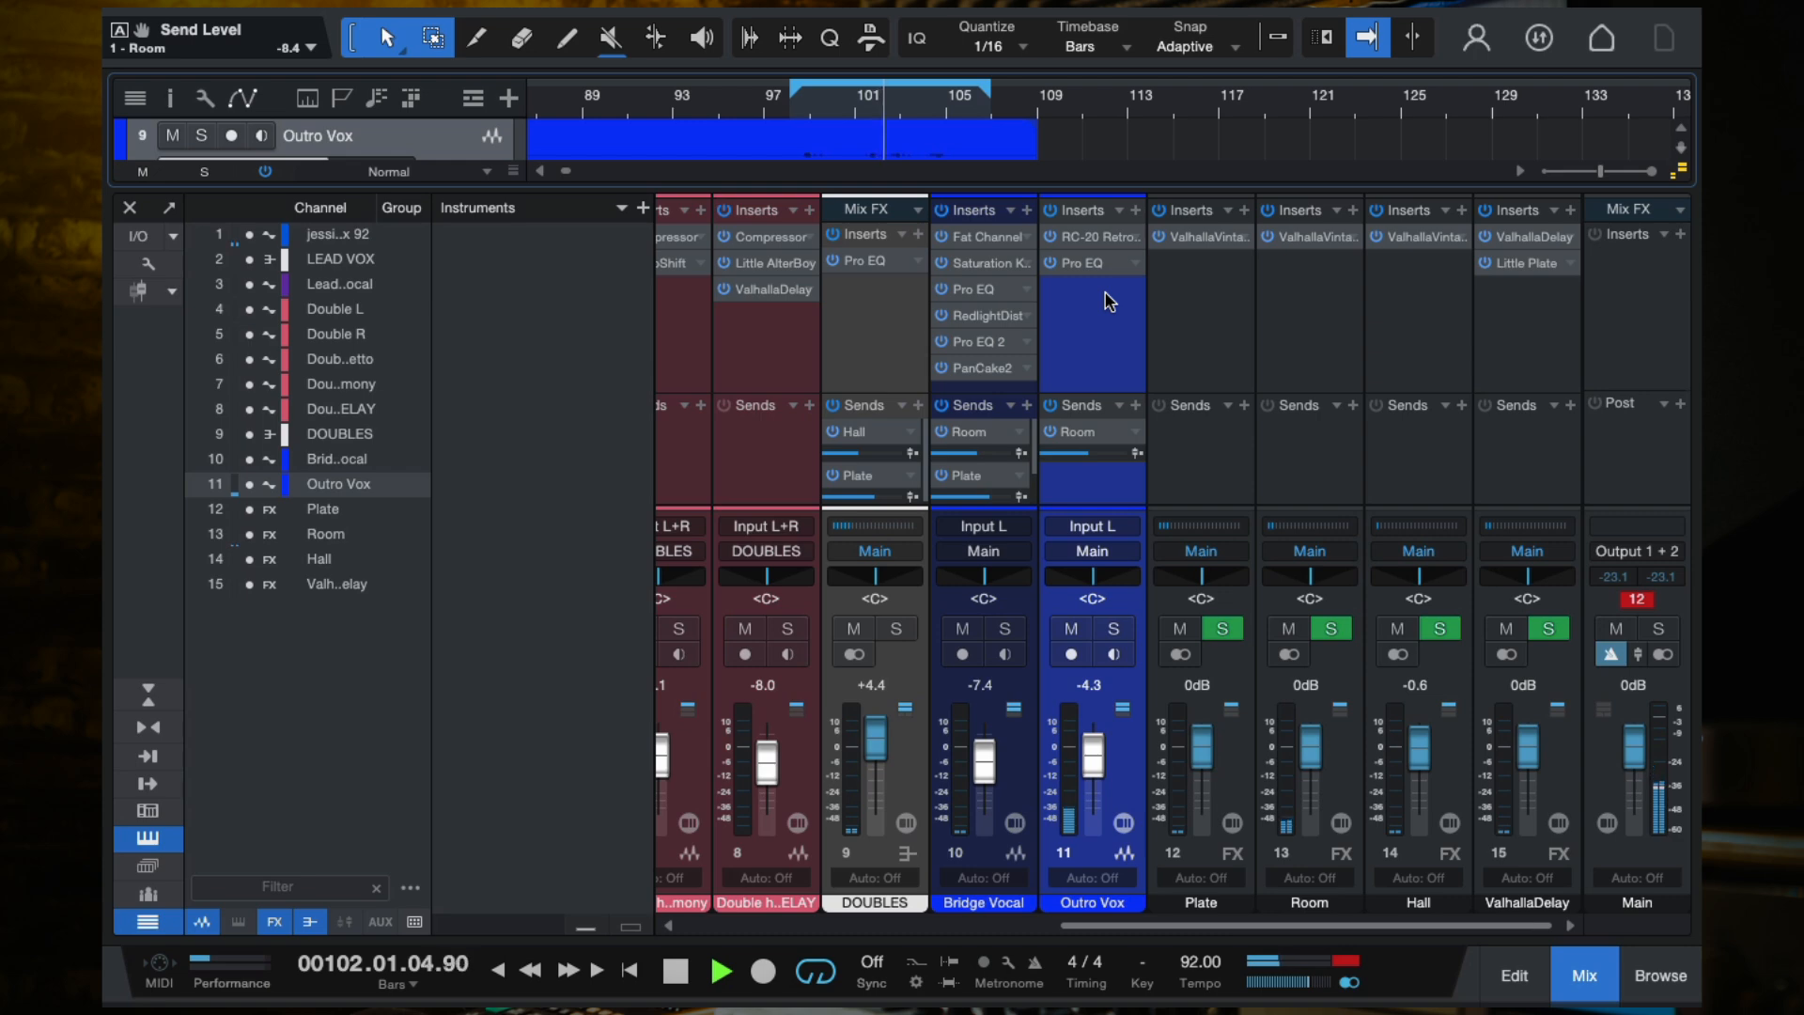
Step: Leave the mixer and extend the end of the loop range to about bar 109 in the arrangement
{"action": "left_click", "coordinate": [131, 207]}
{"action": "key", "text": "e"}
{"action": "key", "text": "e"}
{"action": "key", "text": "w"}
{"action": "key", "text": "w"}
{"action": "key", "text": "w"}
{"action": "key", "text": "e"}
{"action": "key", "text": "w"}
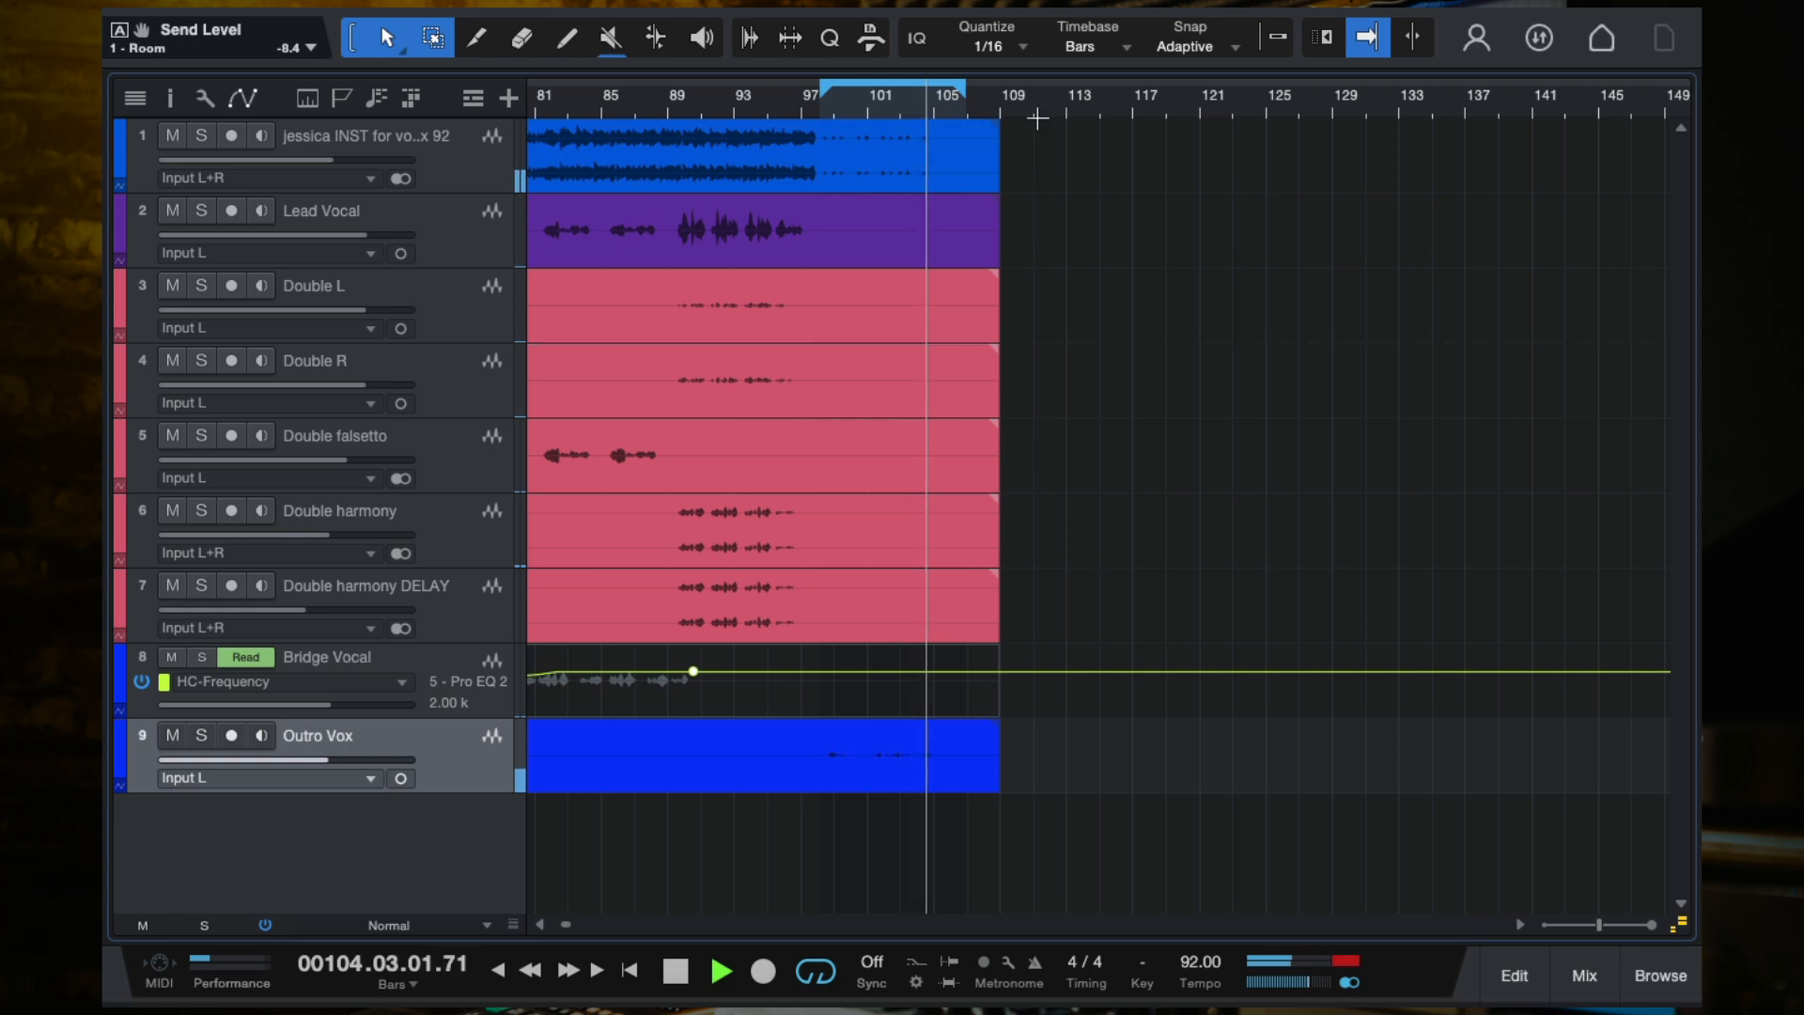
{"action": "left_click_drag", "start_coordinate": [964, 91], "coordinate": [1010, 91]}
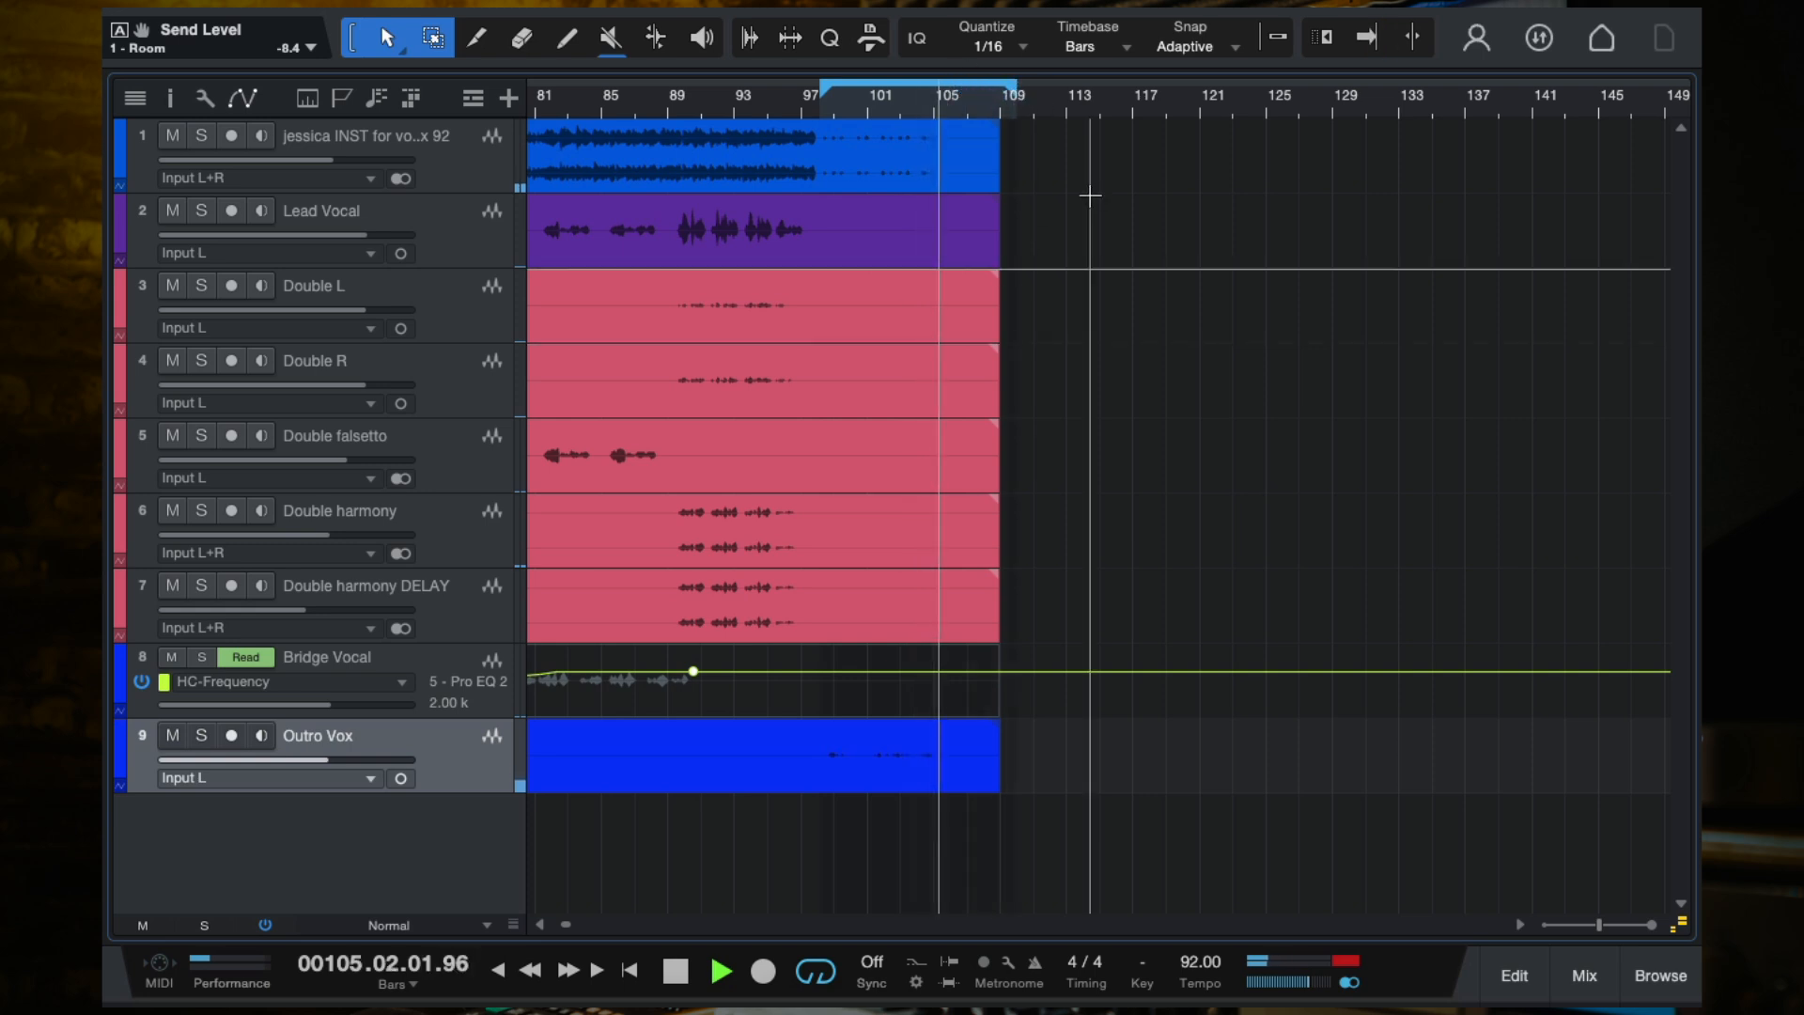
{"action": "key", "text": "w"}
{"action": "scroll", "coordinate": [1089, 196], "scroll_direction": "left", "scroll_amount": 3}
{"action": "scroll", "coordinate": [1090, 195], "scroll_direction": "up", "scroll_amount": 3}
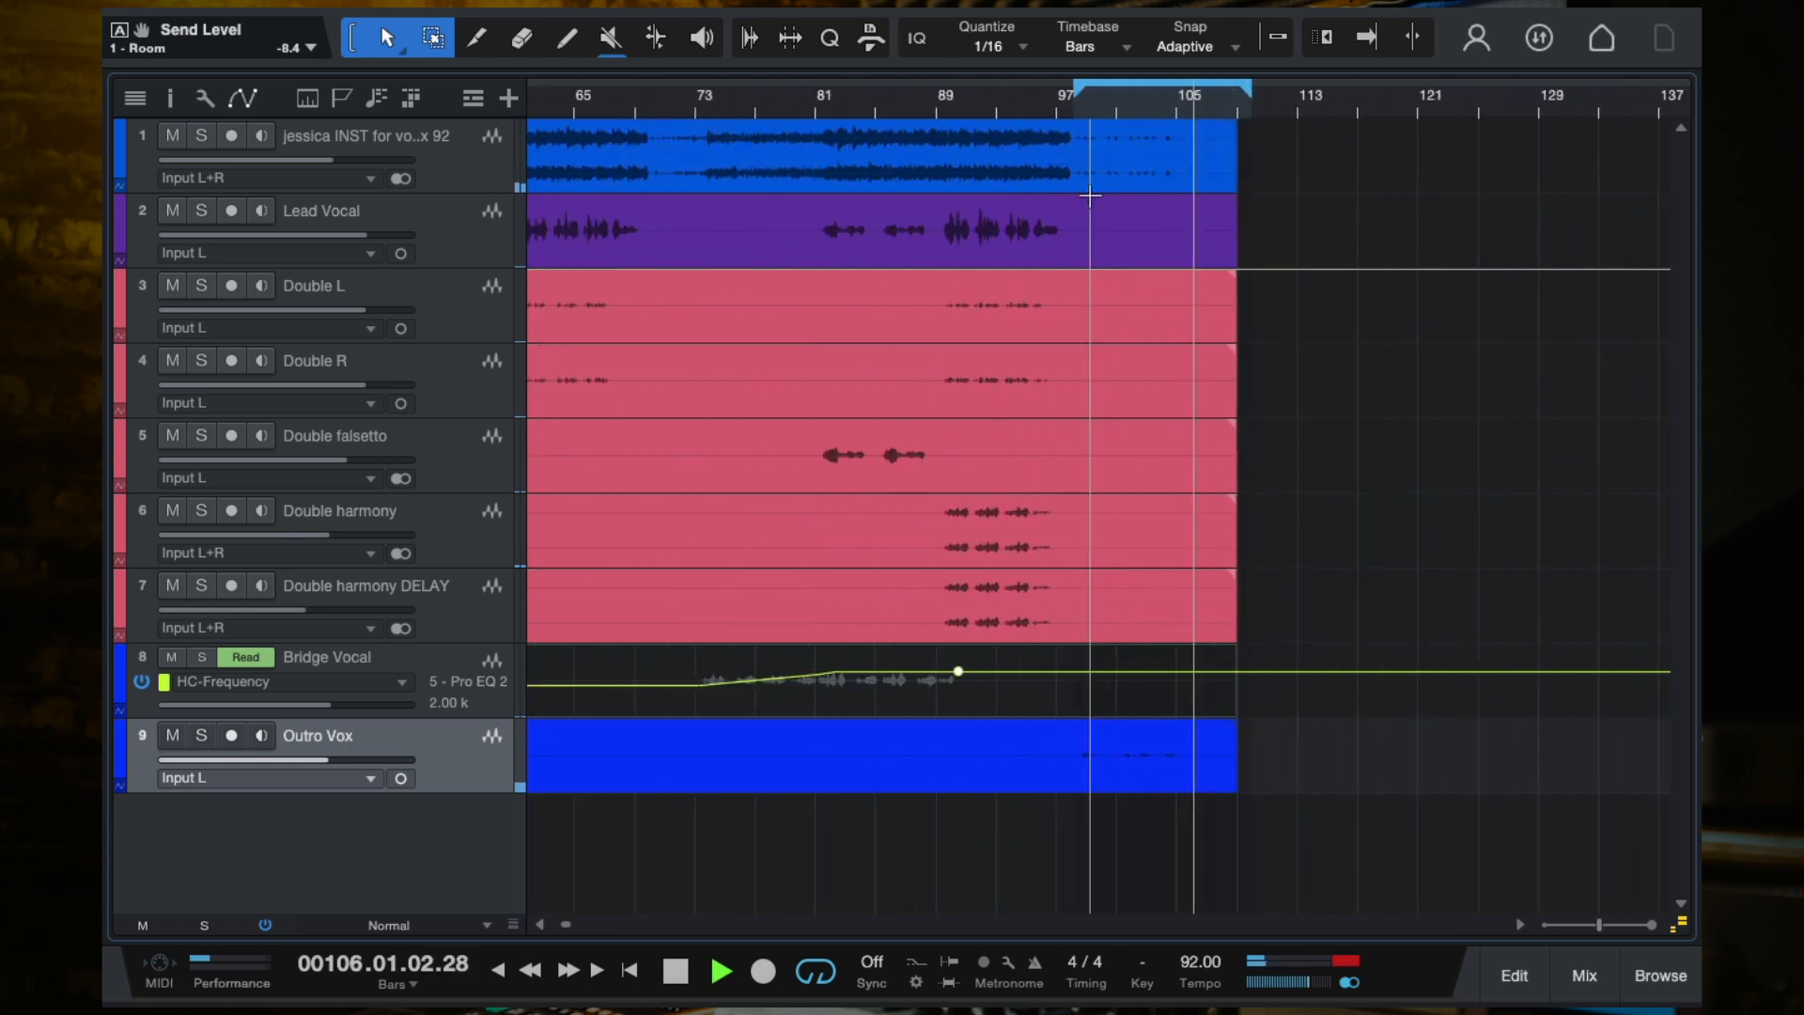
Step: Stop playback and place the playhead at the start of the outro vocal, around bar 98
{"action": "scroll", "coordinate": [1090, 195], "scroll_direction": "down", "scroll_amount": 3}
{"action": "key", "text": "space"}
{"action": "scroll", "coordinate": [1089, 195], "scroll_direction": "up", "scroll_amount": 5}
{"action": "left_click", "coordinate": [1072, 111]}
{"action": "scroll", "coordinate": [785, 781], "scroll_direction": "down", "scroll_amount": 3}
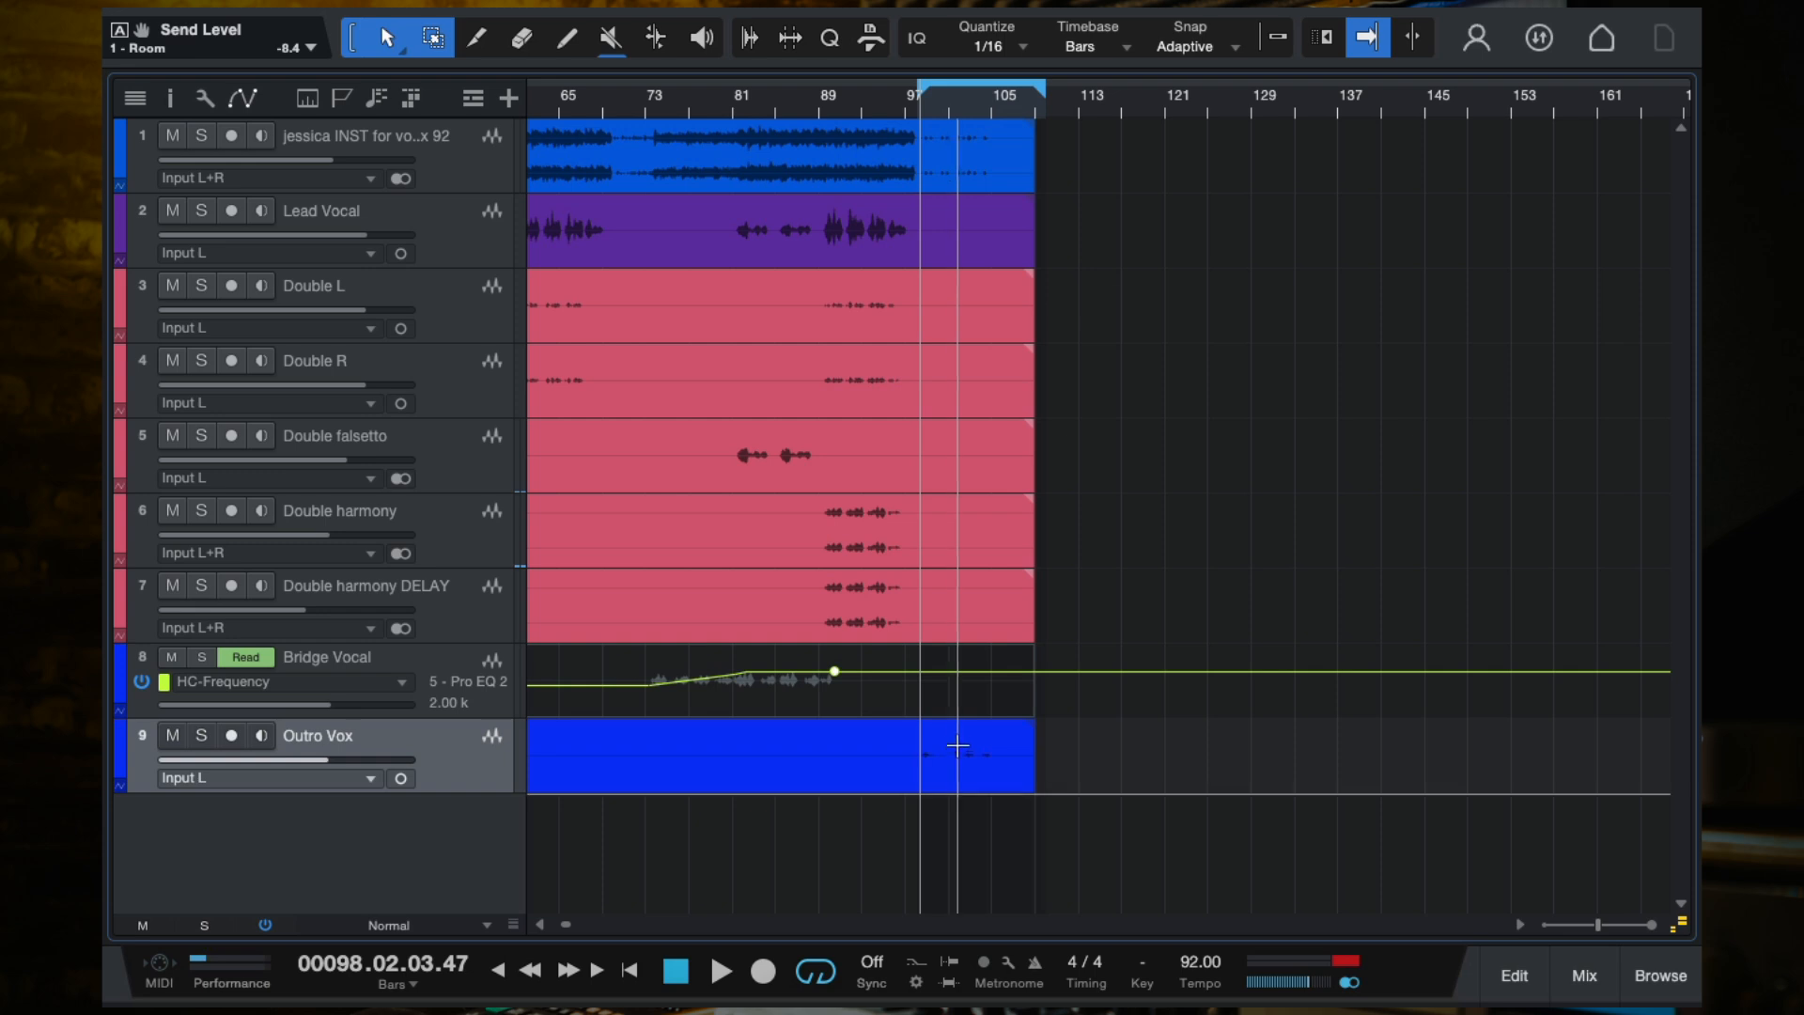
Step: Extend the start of the loop range back to bar 1 so the loop covers the whole song
{"action": "scroll", "coordinate": [956, 746], "scroll_direction": "left", "scroll_amount": 4}
{"action": "key", "text": "w"}
{"action": "key", "text": "w"}
{"action": "key", "text": "w"}
{"action": "key", "text": "w"}
{"action": "key", "text": "e"}
{"action": "key", "text": "e"}
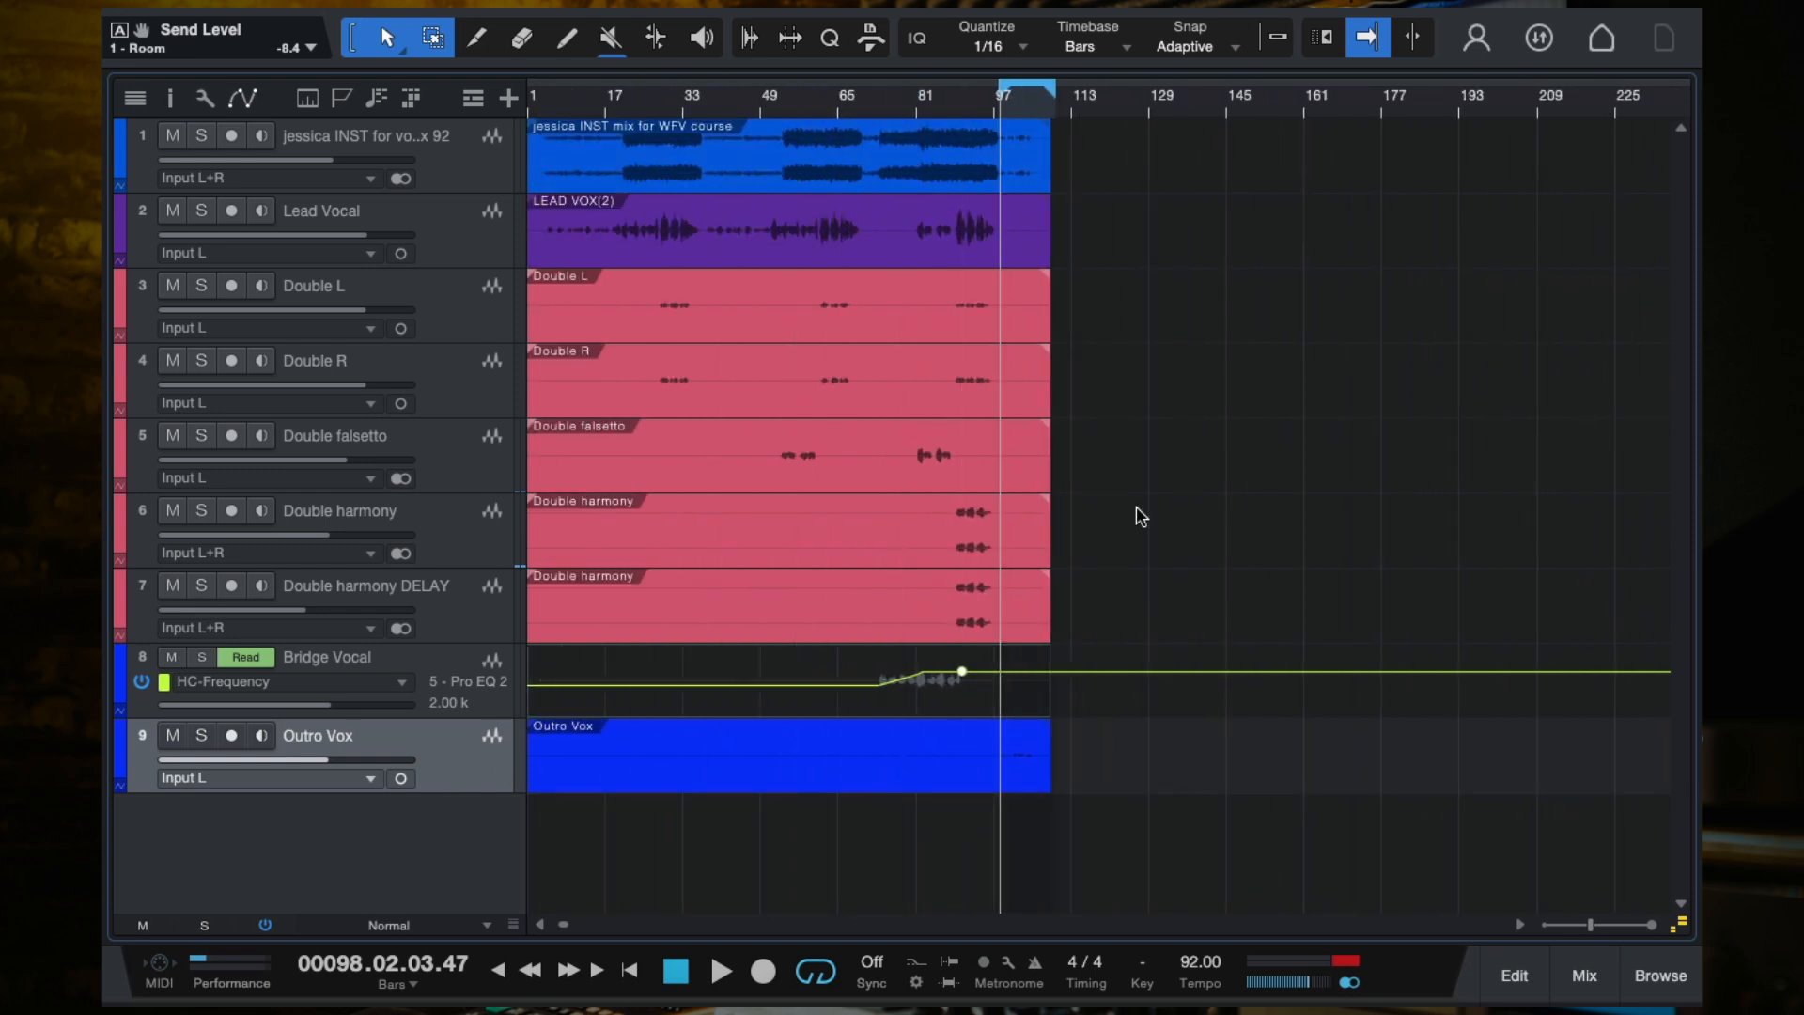
{"action": "left_click_drag", "start_coordinate": [1006, 92], "coordinate": [462, 69]}
{"action": "key", "text": "e"}
{"action": "key", "text": "e"}
{"action": "key", "text": "w"}
{"action": "key", "text": "w"}
{"action": "key", "text": "w"}
{"action": "scroll", "coordinate": [930, 260], "scroll_direction": "up", "scroll_amount": 4}
{"action": "scroll", "coordinate": [930, 260], "scroll_direction": "left", "scroll_amount": 5}
{"action": "scroll", "coordinate": [930, 260], "scroll_direction": "down", "scroll_amount": 3}
Step: Place the playhead at about bar 52, select the Bridge Vocal track and play the song from there
{"action": "left_click", "coordinate": [638, 111]}
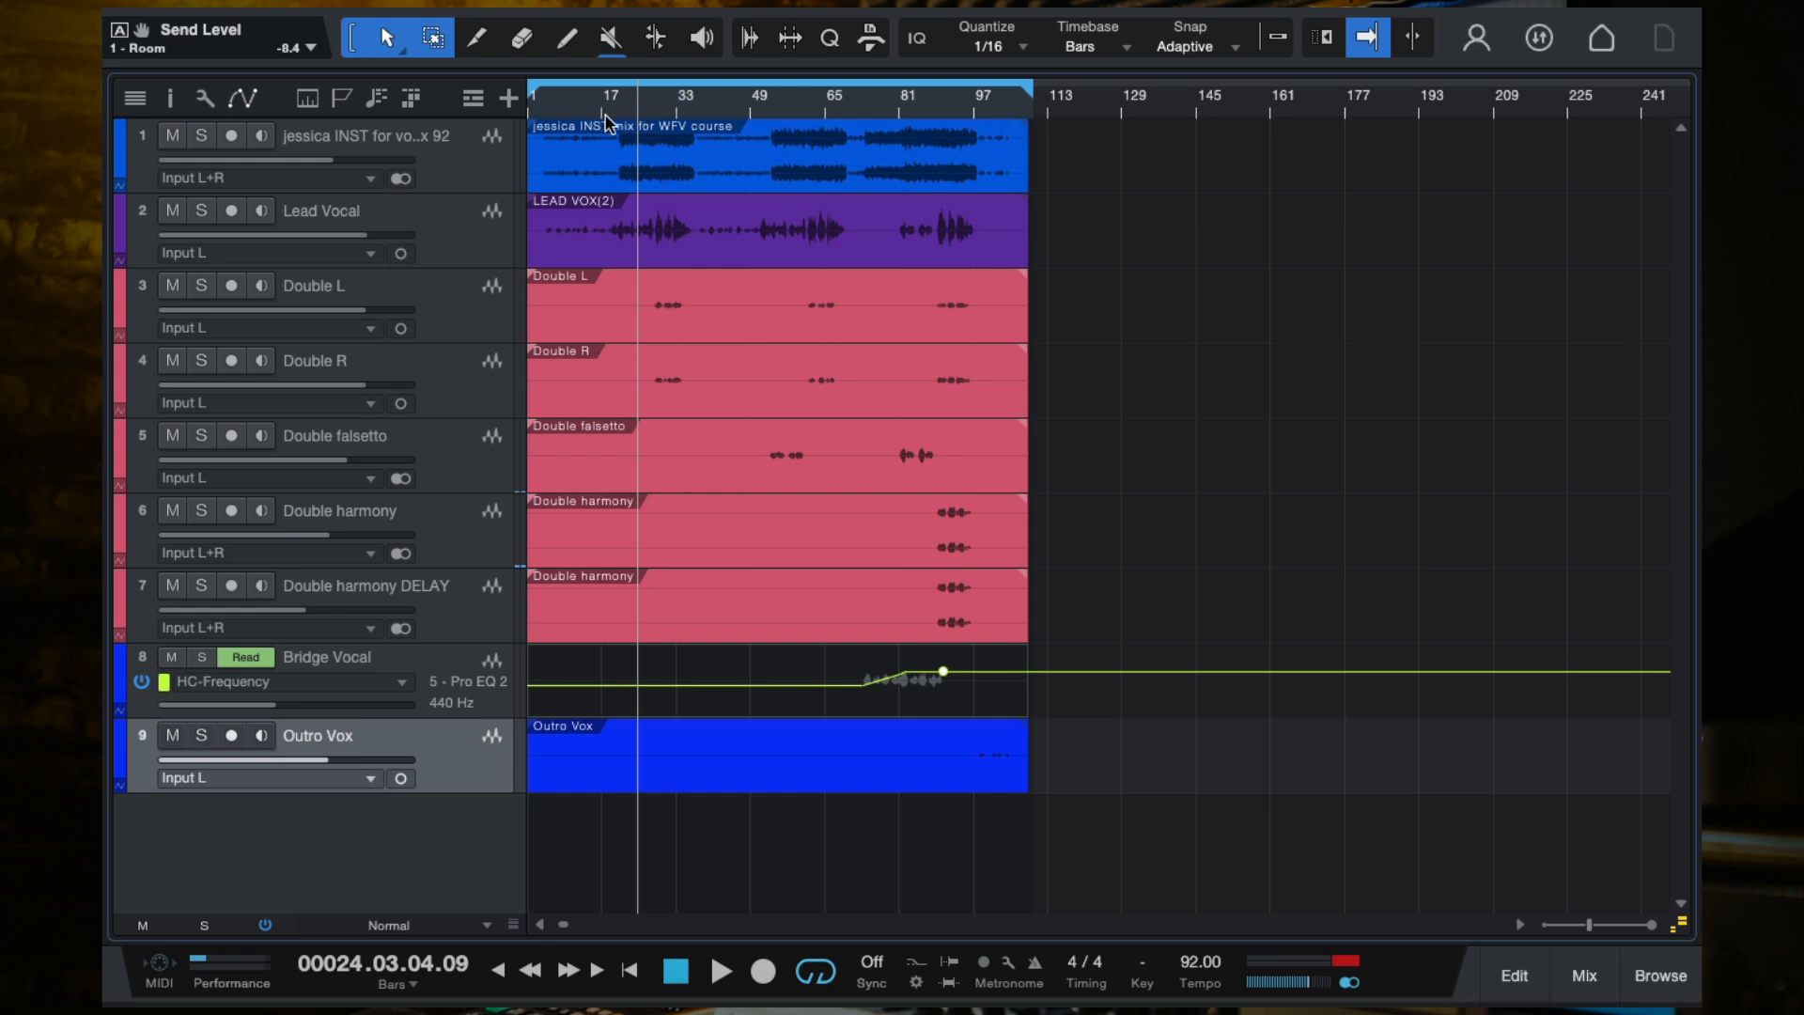
{"action": "left_click", "coordinate": [764, 104]}
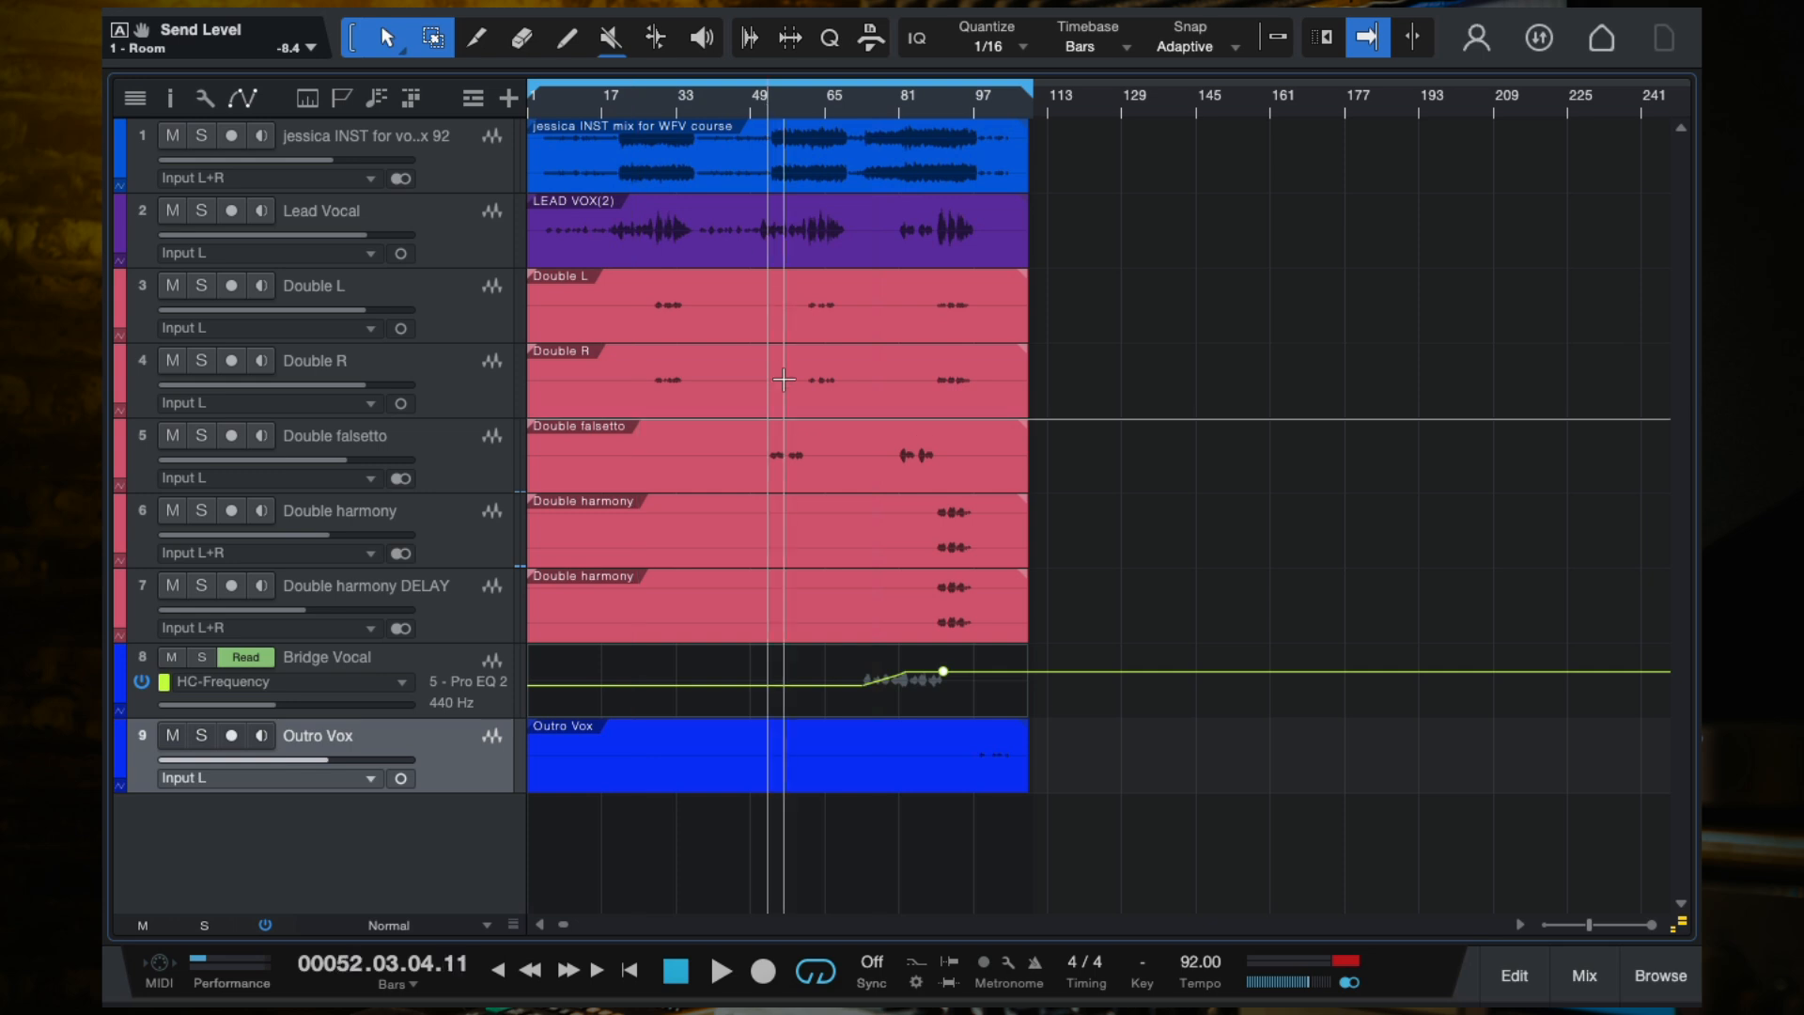
{"action": "scroll", "coordinate": [782, 169], "scroll_direction": "up", "scroll_amount": 2}
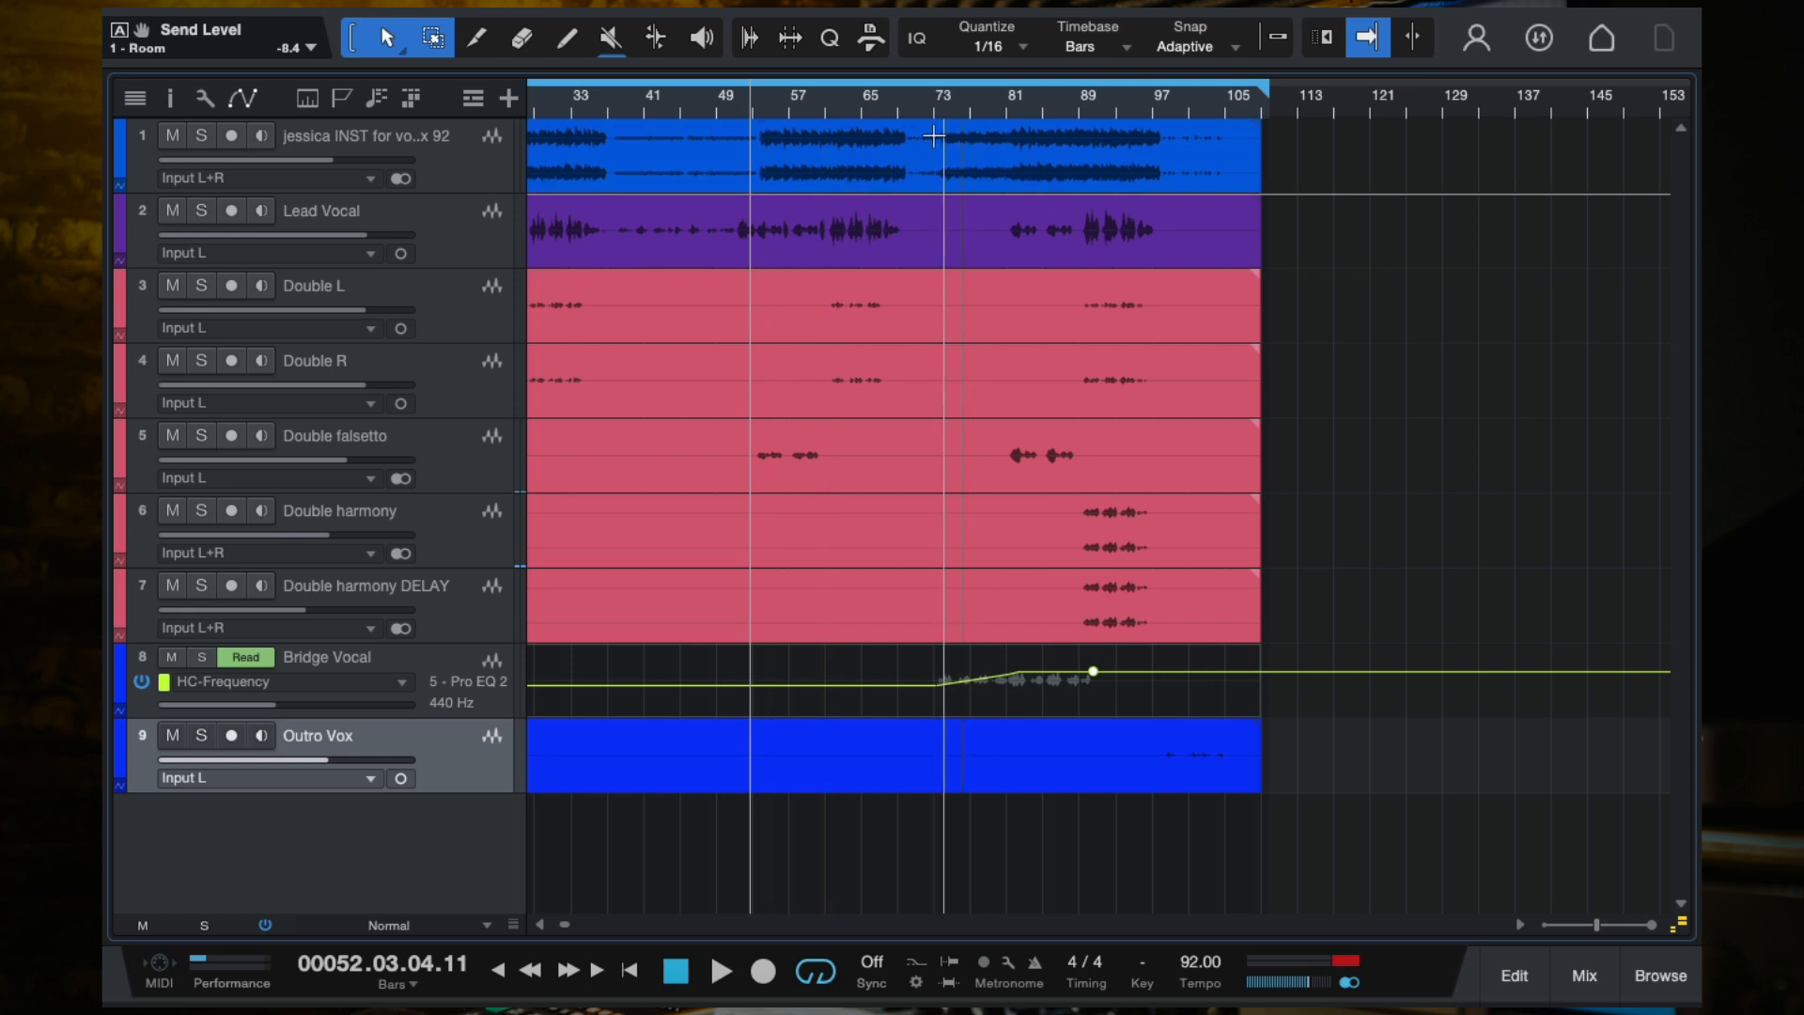
{"action": "left_click", "coordinate": [427, 660]}
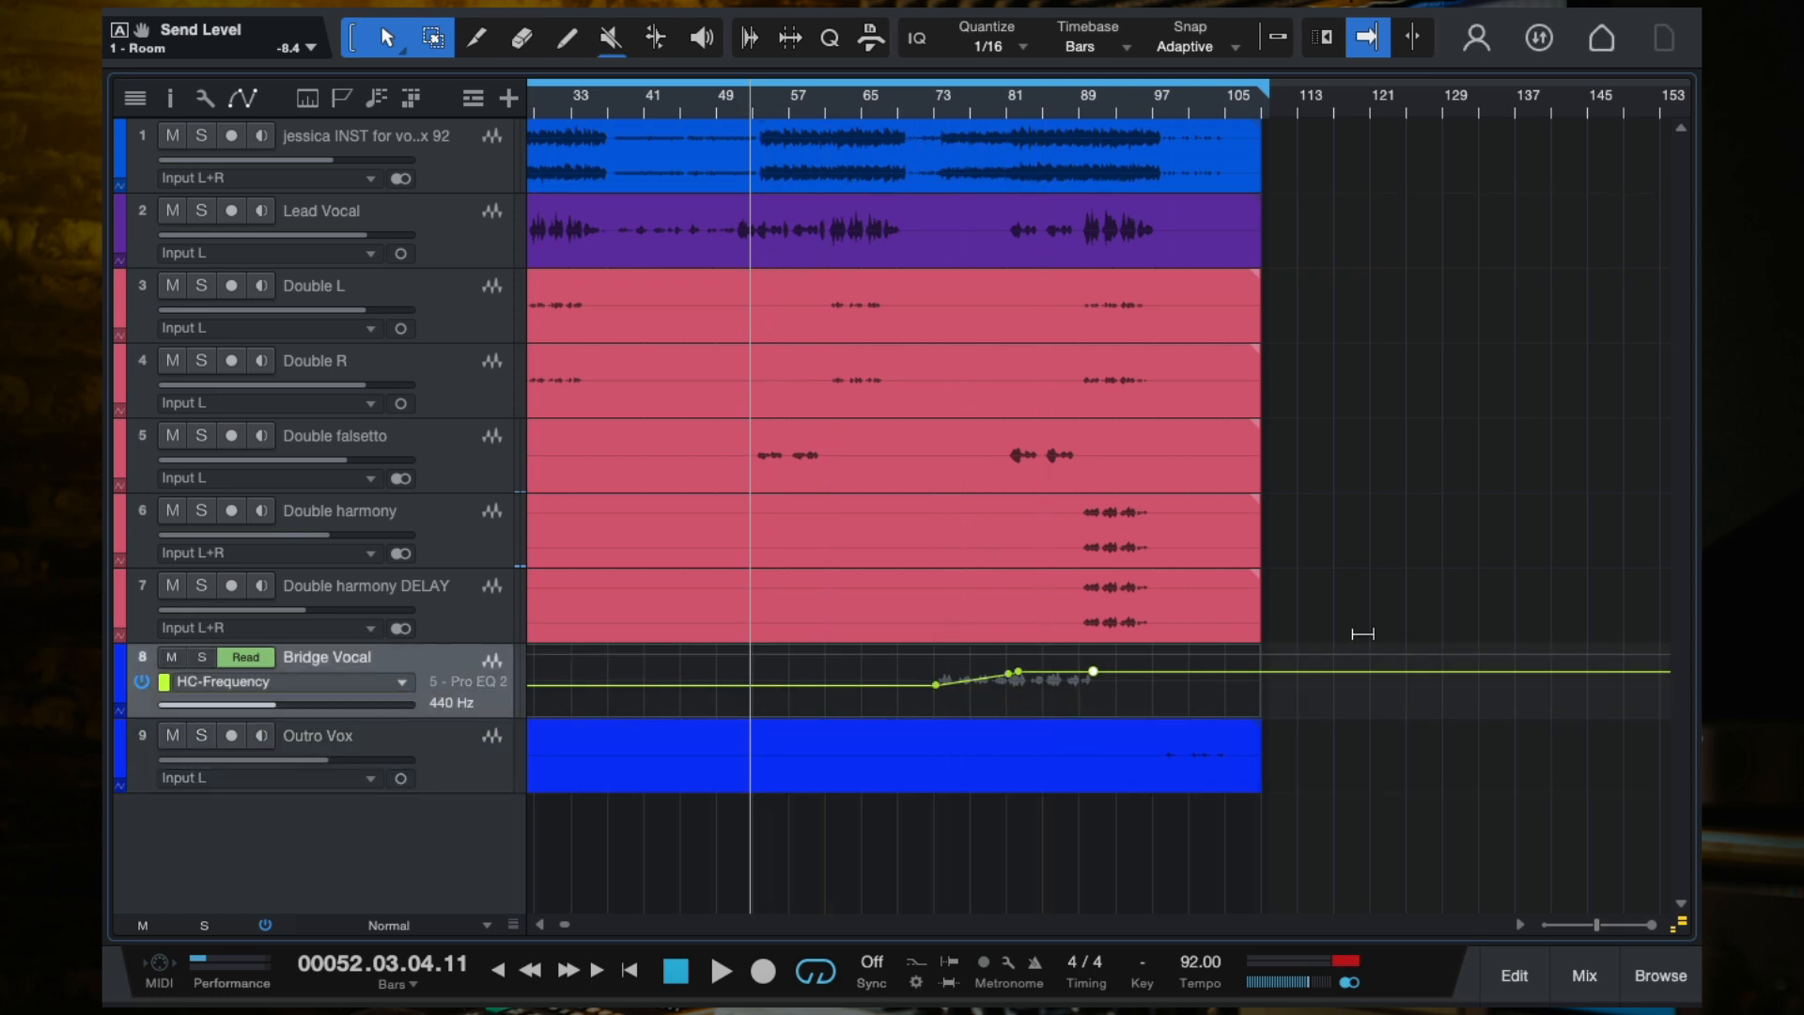
{"action": "key", "text": "space"}
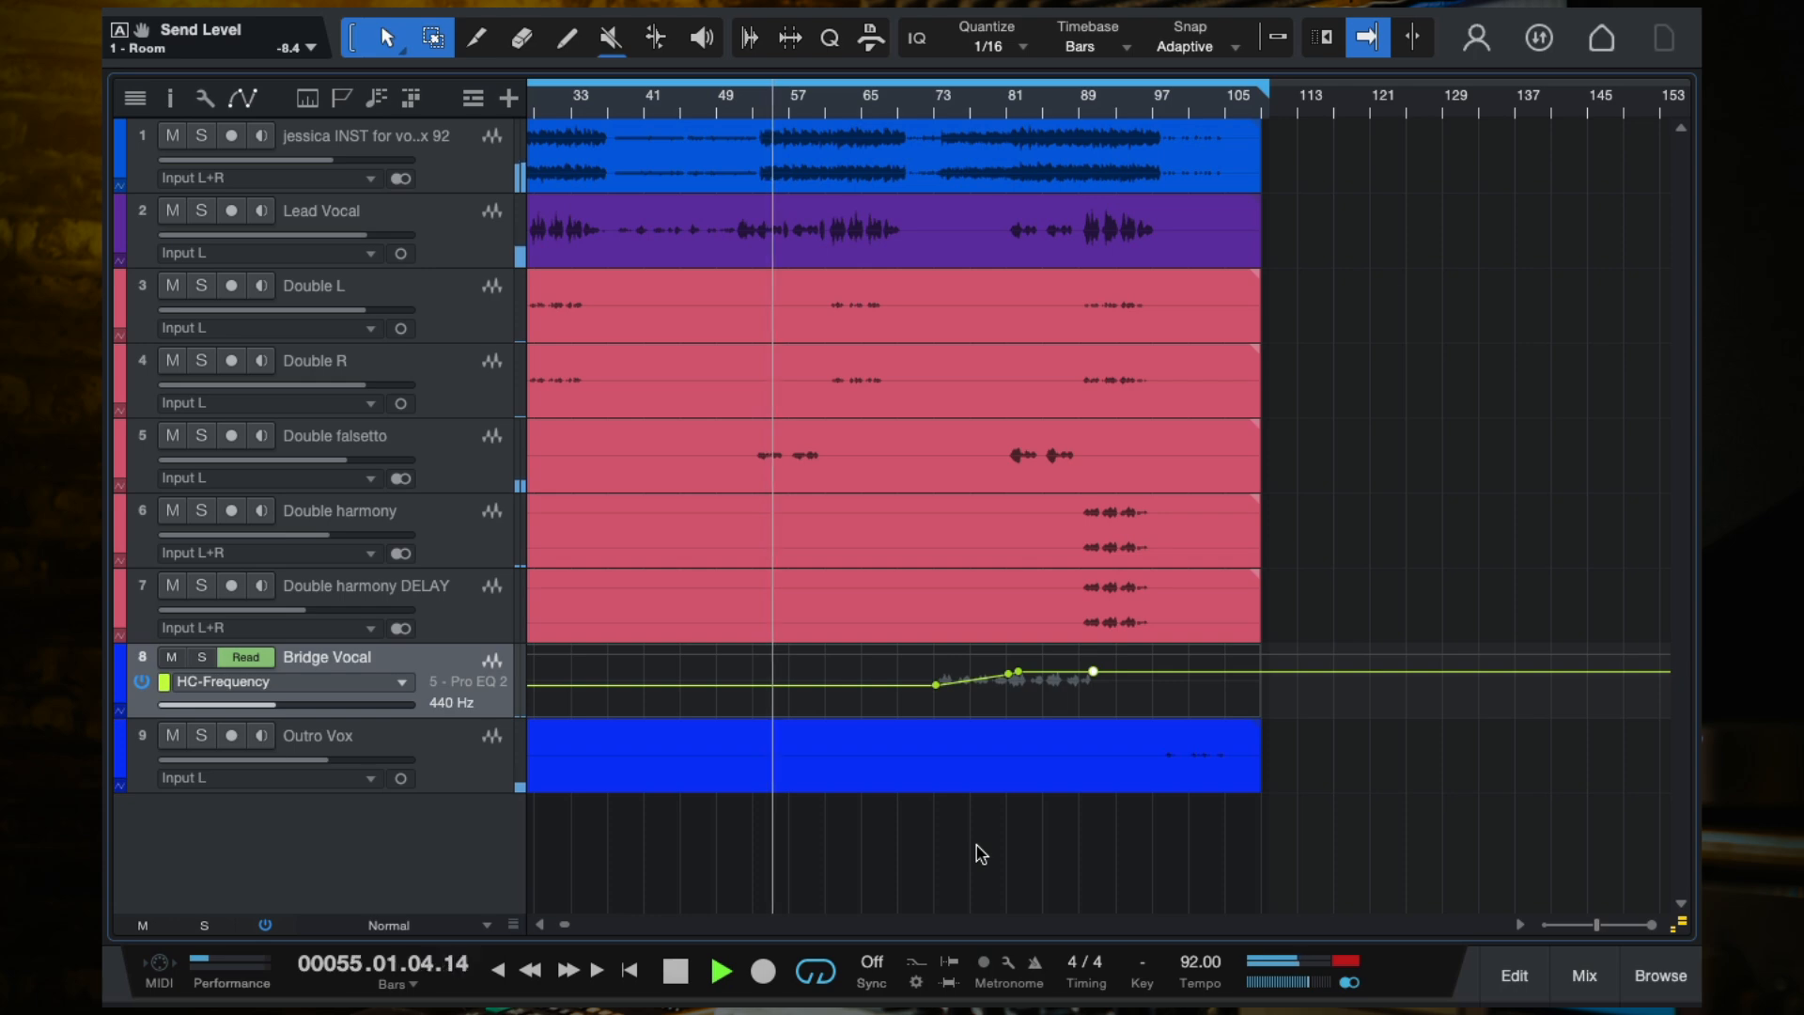
Step: Try a Room send at -8.0 dB on the LEAD VOX bus and remove it after listening
{"action": "left_click", "coordinate": [460, 243]}
{"action": "key", "text": "F3"}
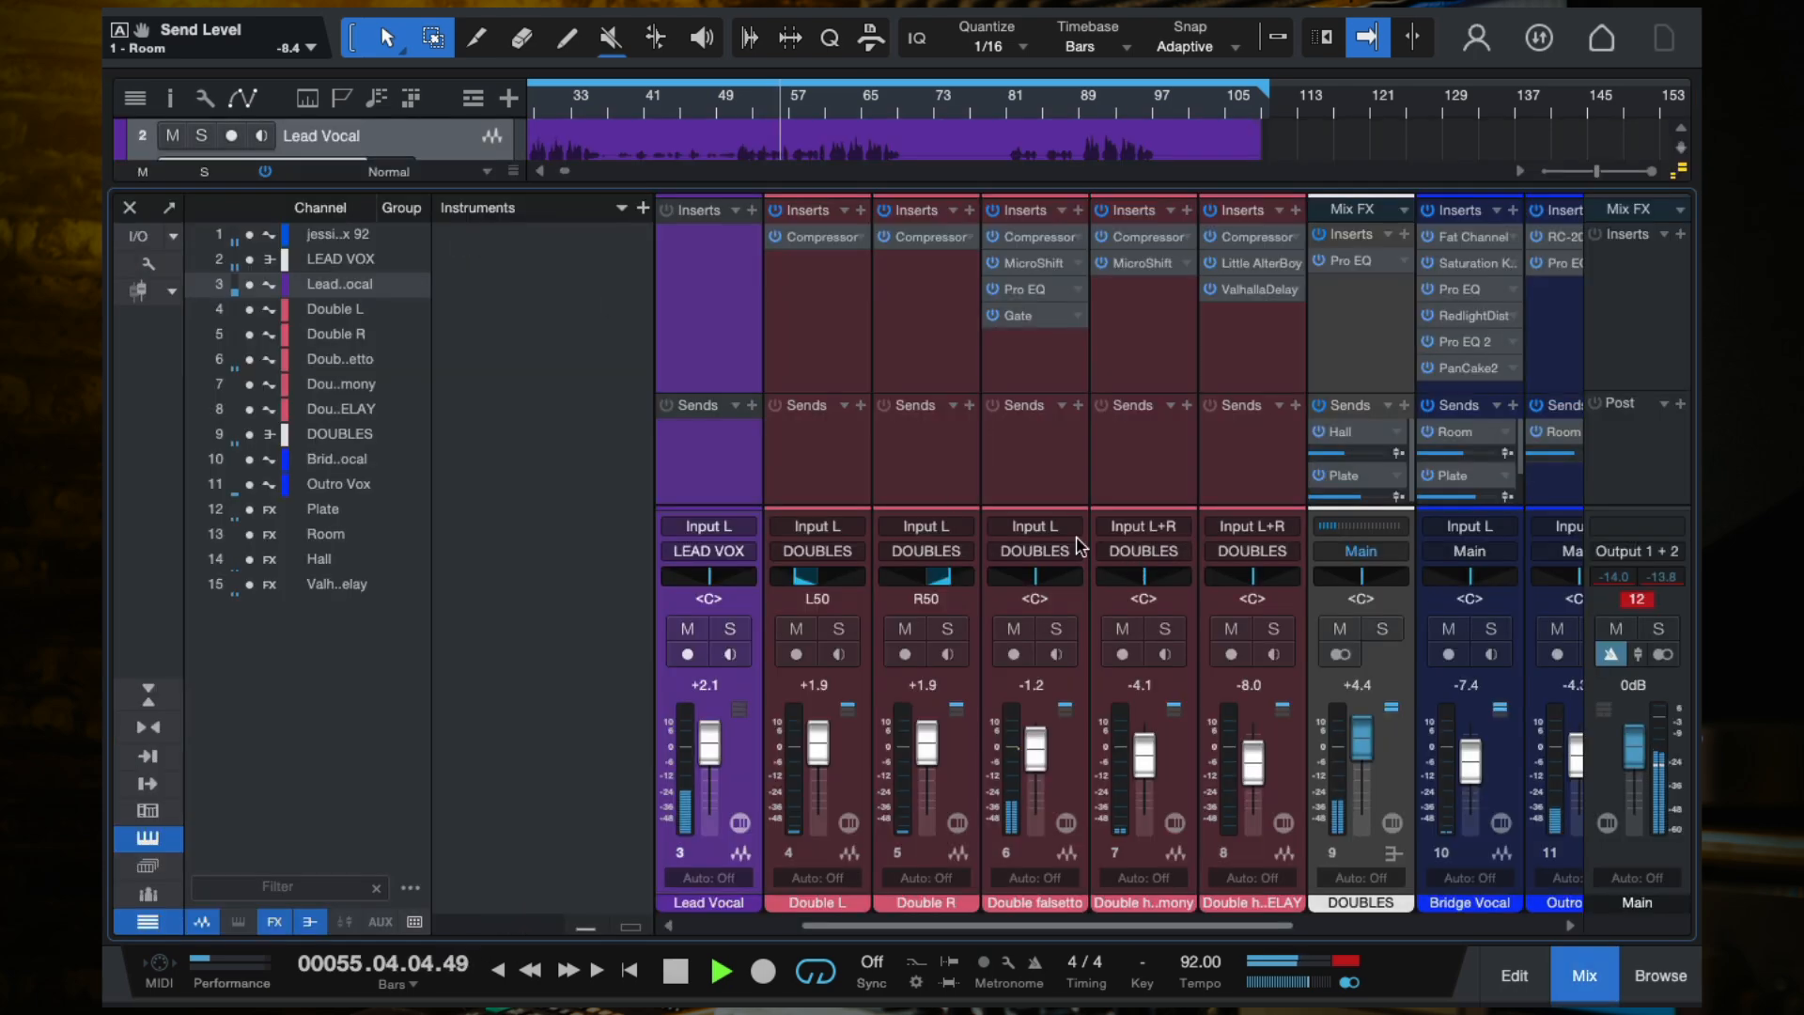
{"action": "scroll", "coordinate": [852, 474], "scroll_direction": "left", "scroll_amount": 2}
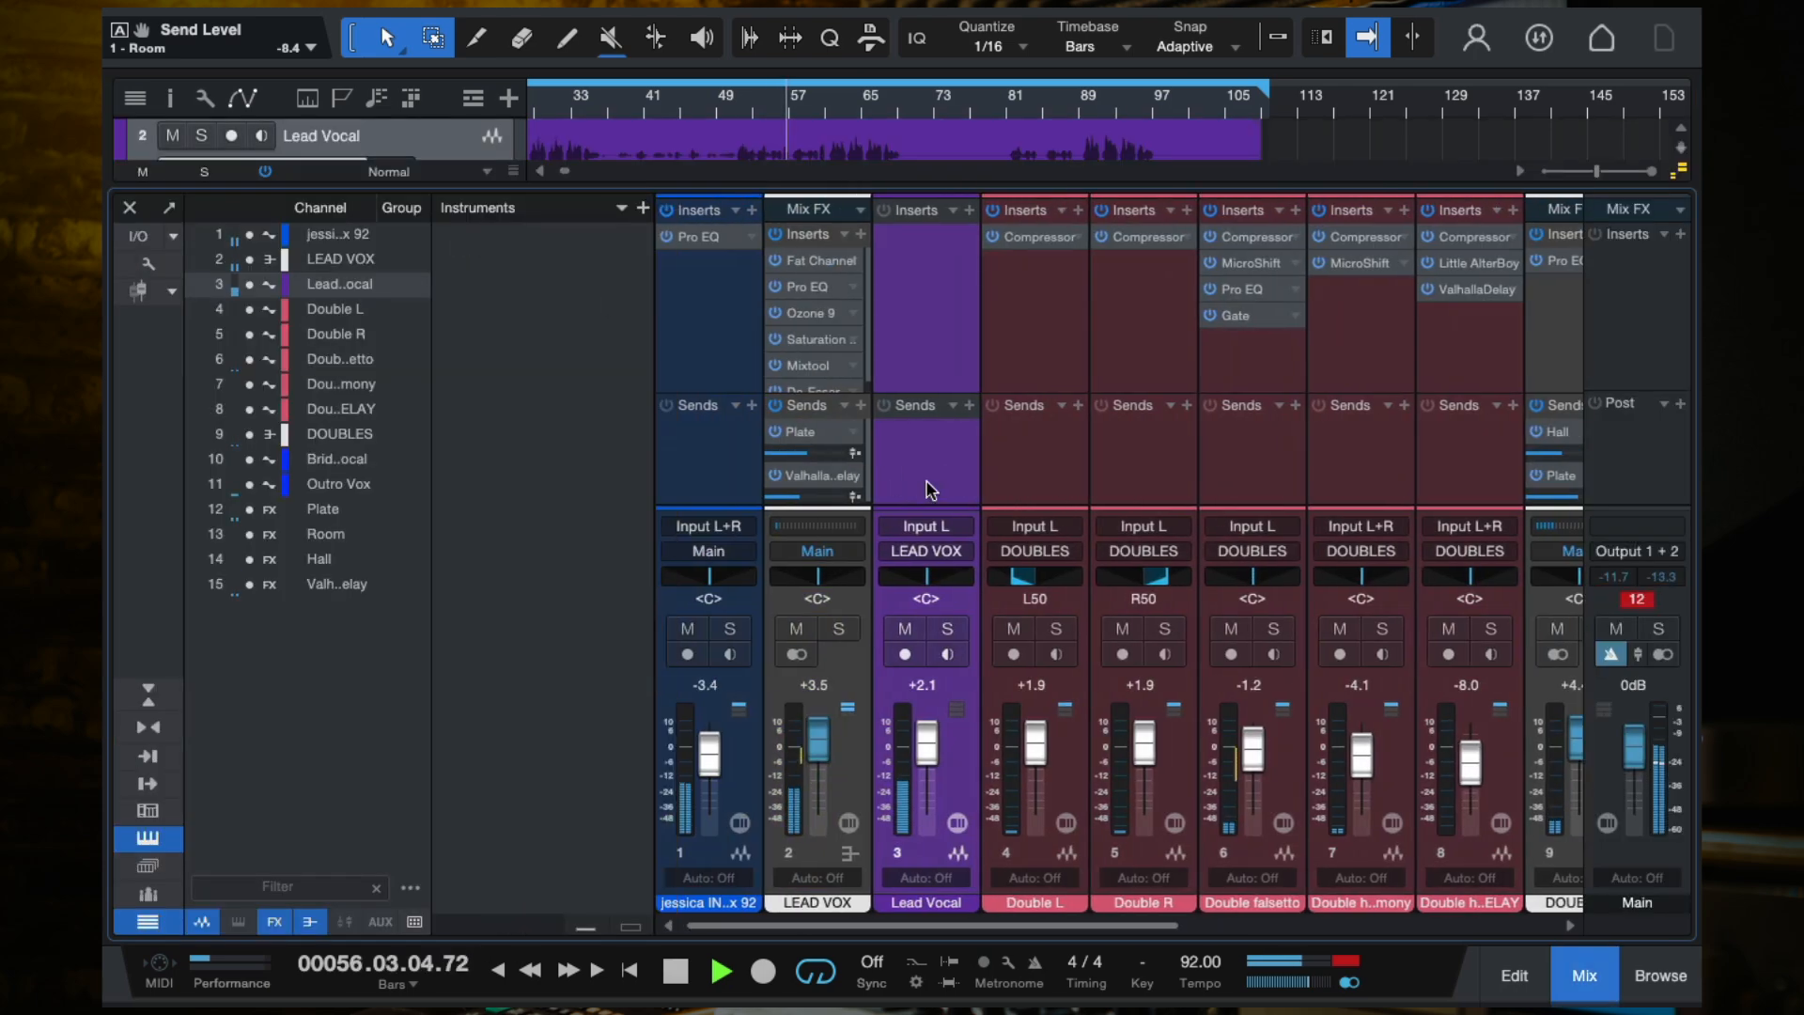
{"action": "left_click", "coordinate": [860, 406]}
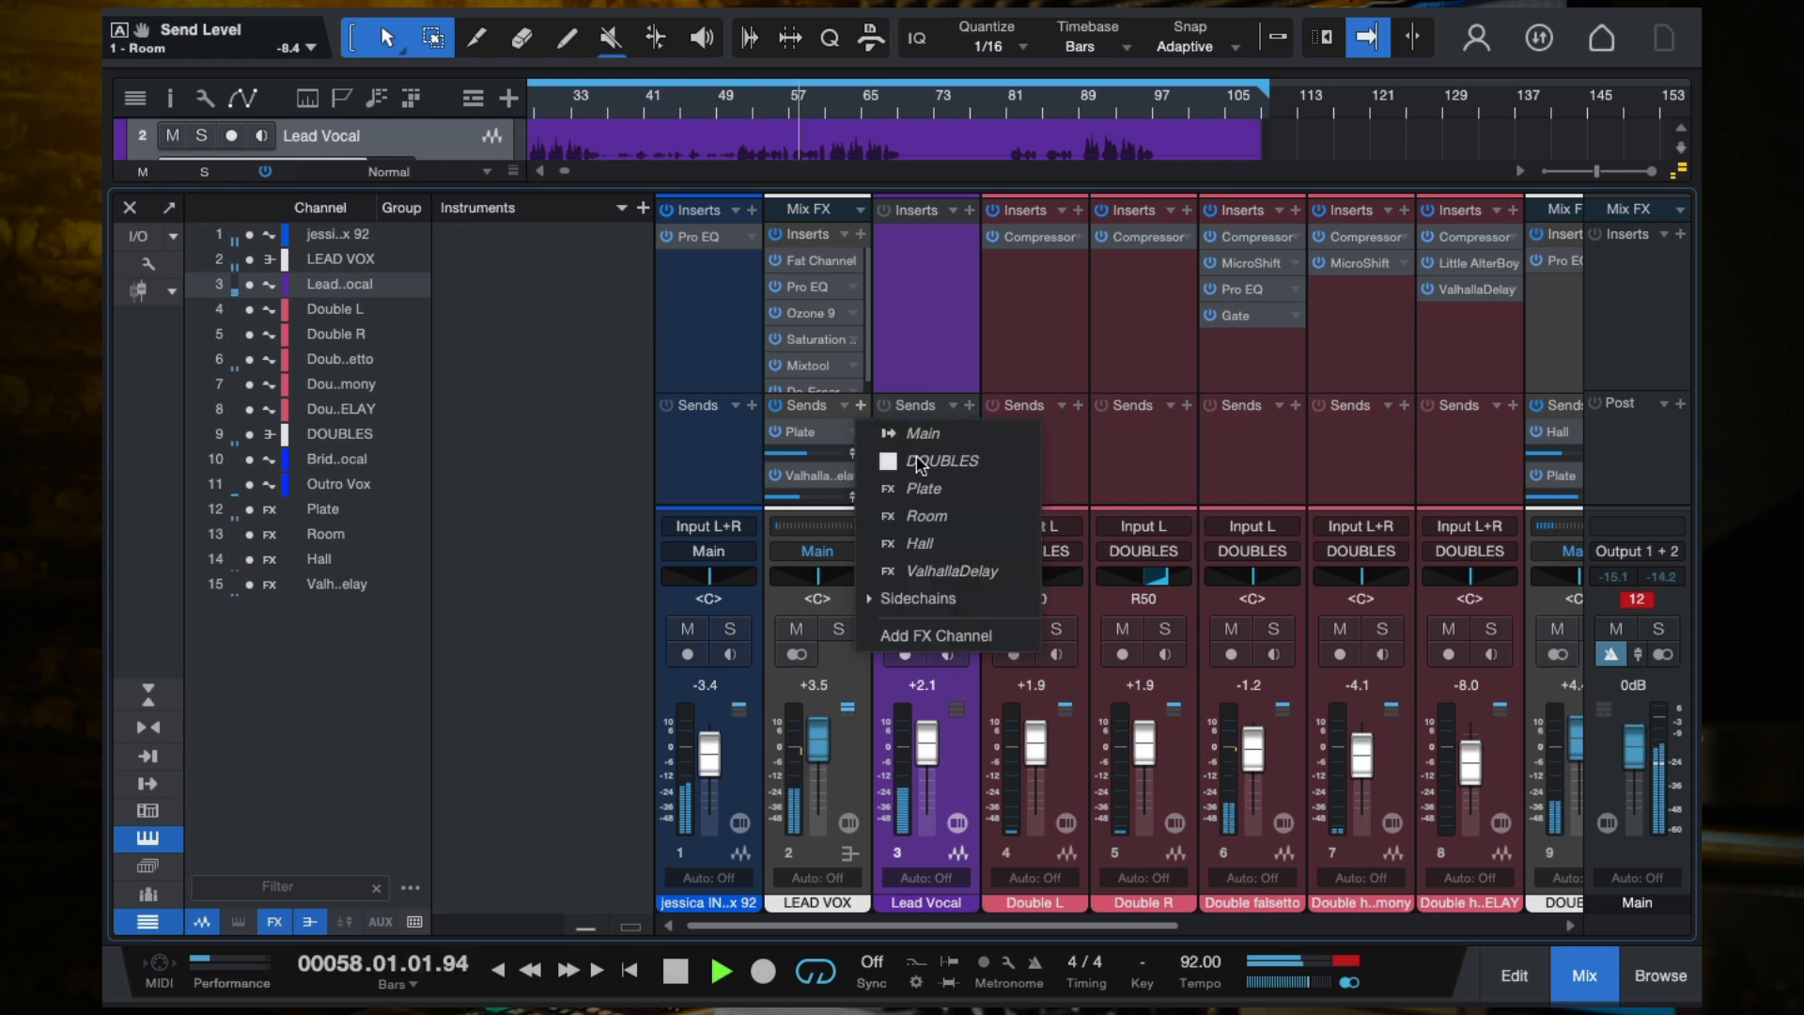
{"action": "left_click", "coordinate": [943, 520]}
{"action": "left_click_drag", "start_coordinate": [866, 451], "coordinate": [816, 502]}
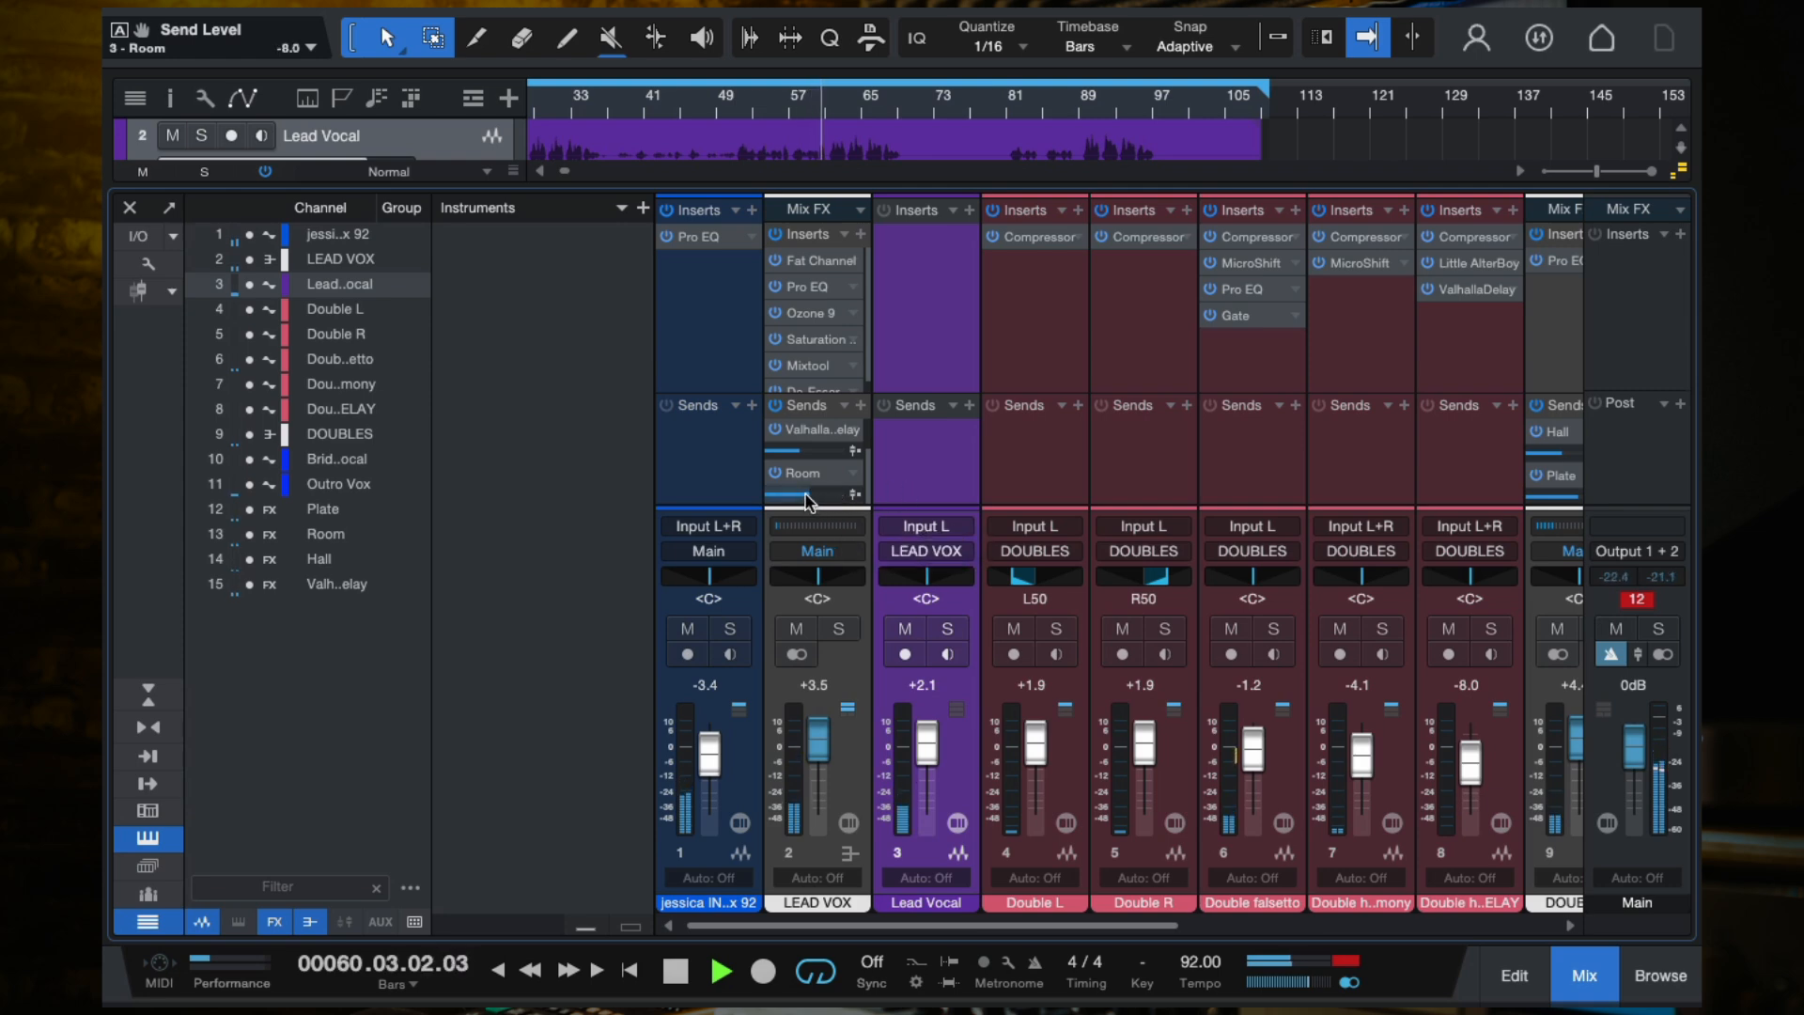
{"action": "mouse_move", "coordinate": [866, 484]}
{"action": "left_mouse_down"}
{"action": "mouse_move", "coordinate": [866, 422]}
{"action": "mouse_move", "coordinate": [867, 498]}
{"action": "left_mouse_up"}
{"action": "left_click", "coordinate": [843, 479]}
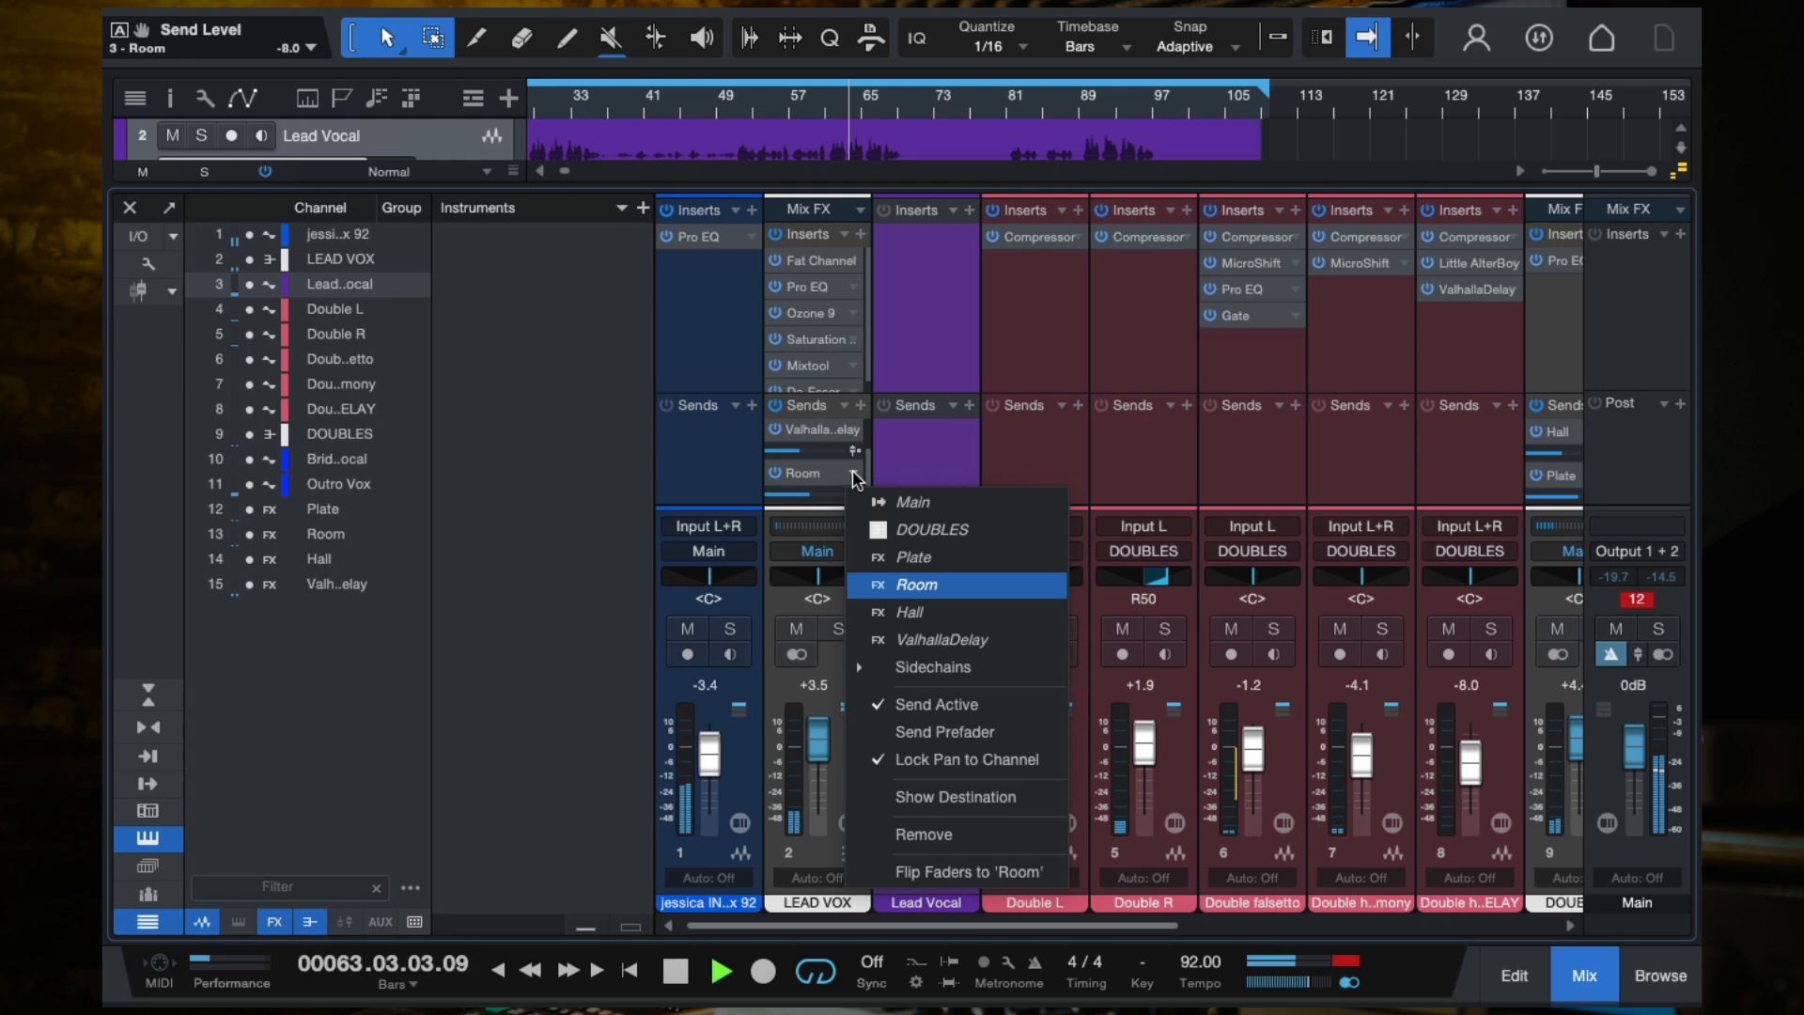
{"action": "left_click", "coordinate": [901, 837]}
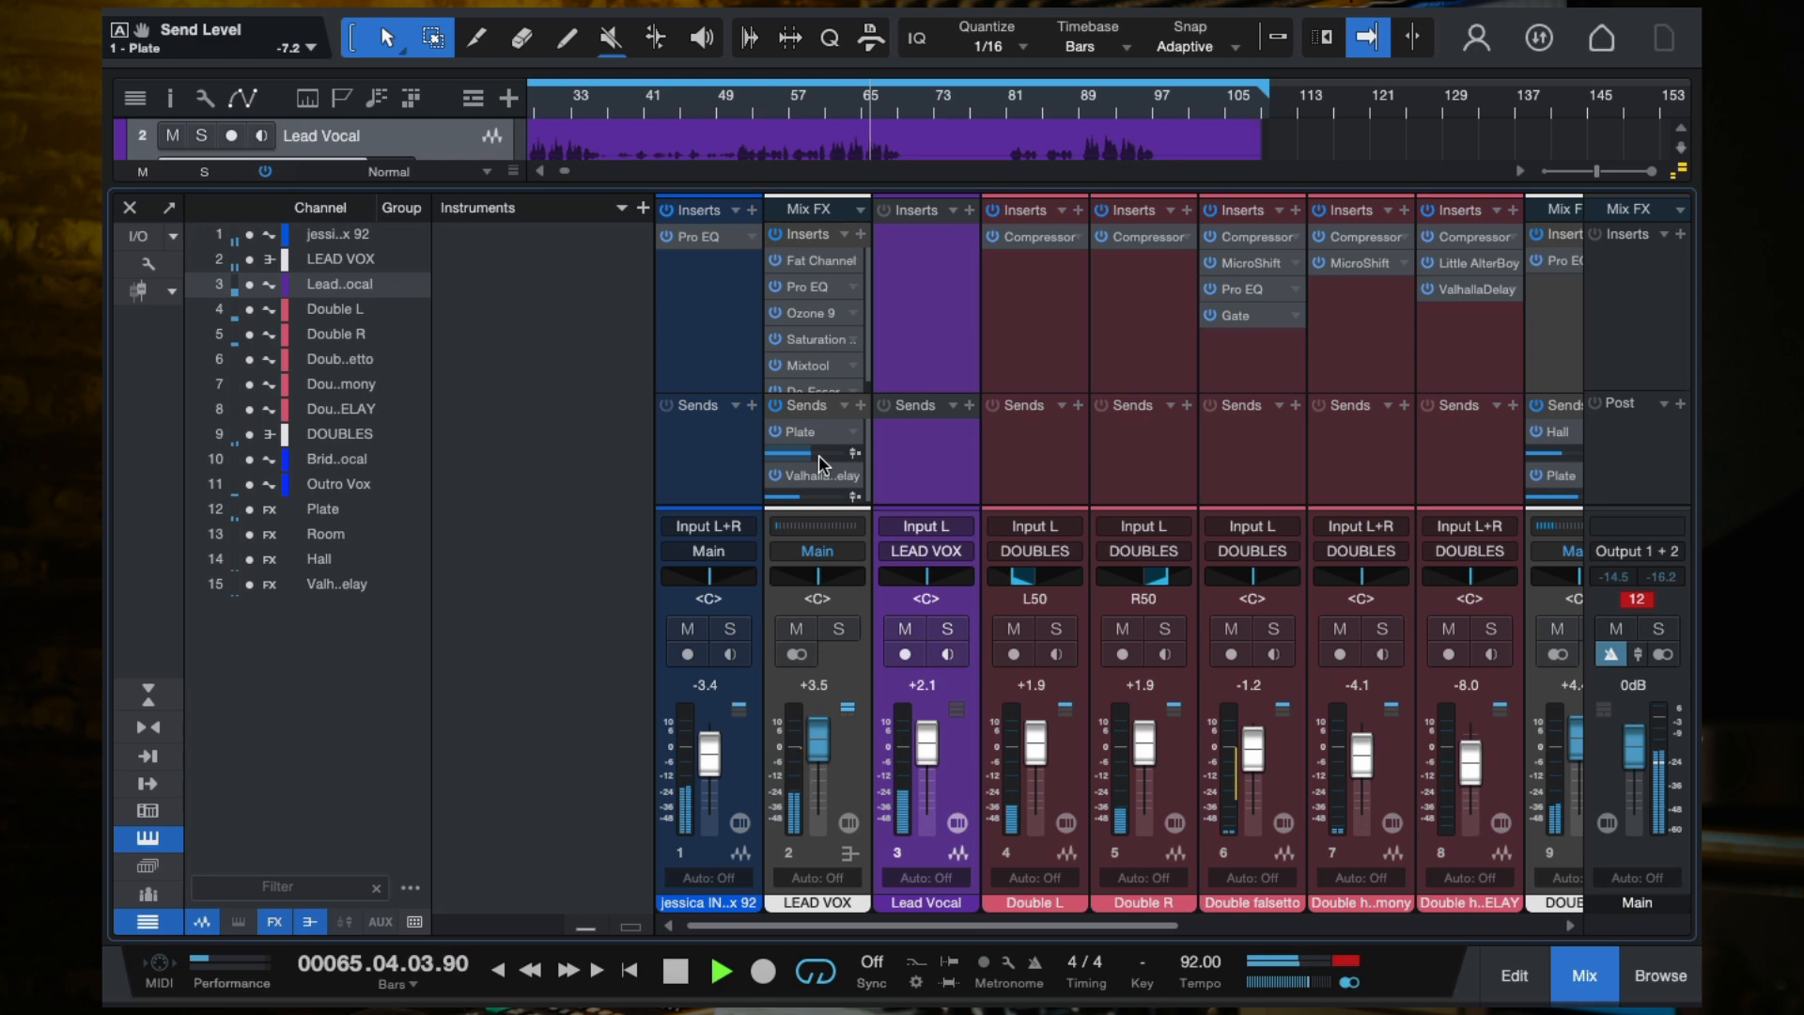
Step: Set the LEAD VOX bus's Plate send level to -6.5 dB and return to the arrangement
{"action": "left_click_drag", "start_coordinate": [820, 462], "coordinate": [823, 464]}
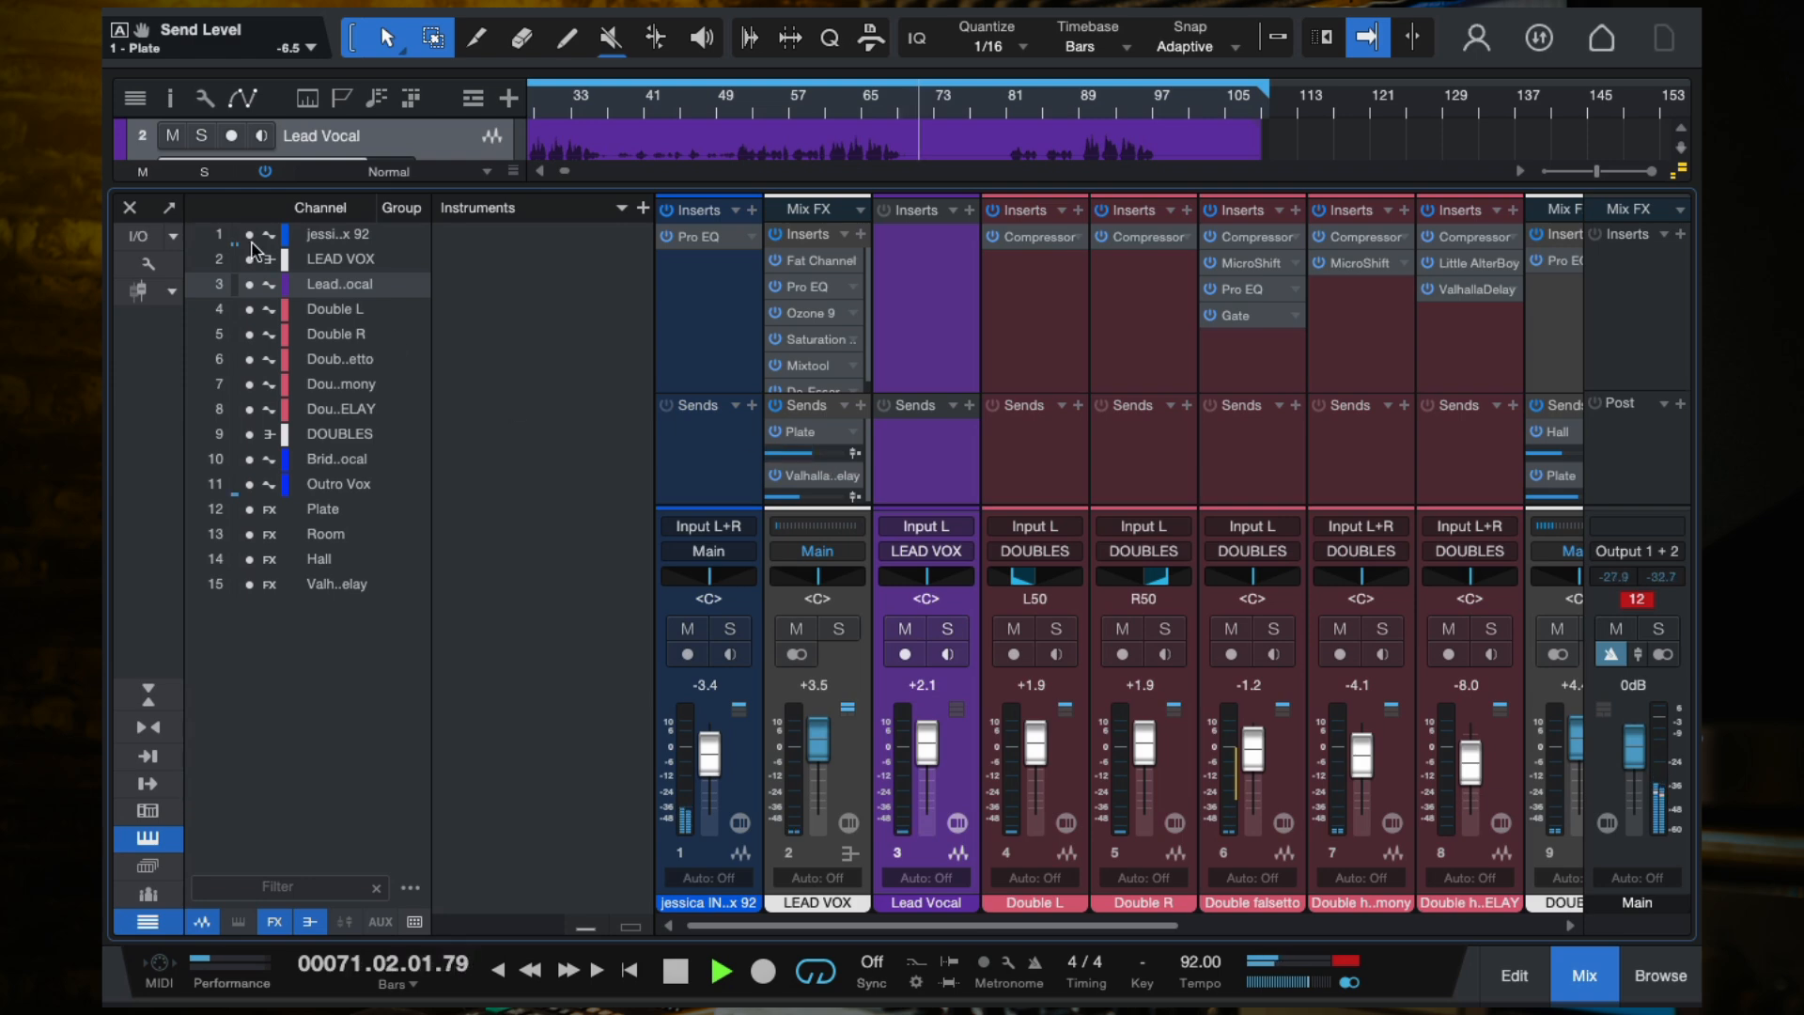
{"action": "left_click", "coordinate": [130, 209]}
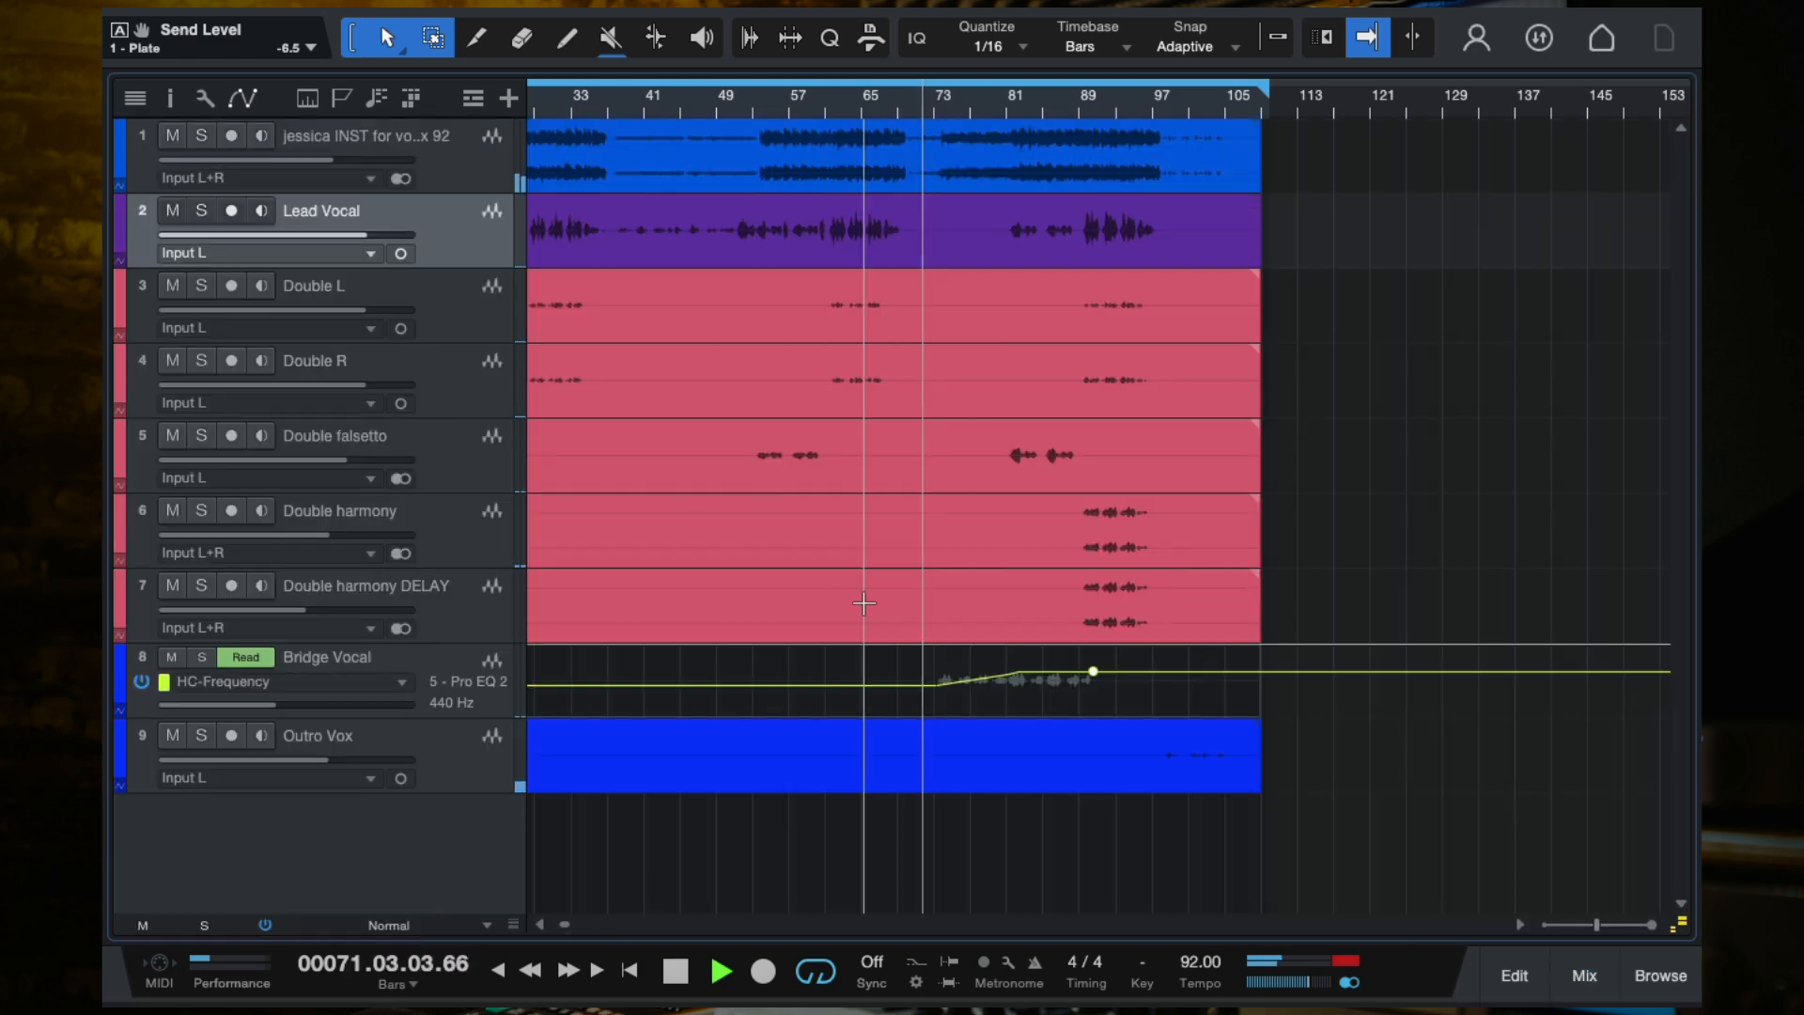
Step: Open RC-20 Retro Color on Outro Vox and show its Bypass parameter as an automation lane on the track
{"action": "left_click", "coordinate": [512, 777]}
{"action": "key", "text": "w"}
{"action": "key", "text": "w"}
{"action": "key", "text": "w"}
{"action": "key", "text": "w"}
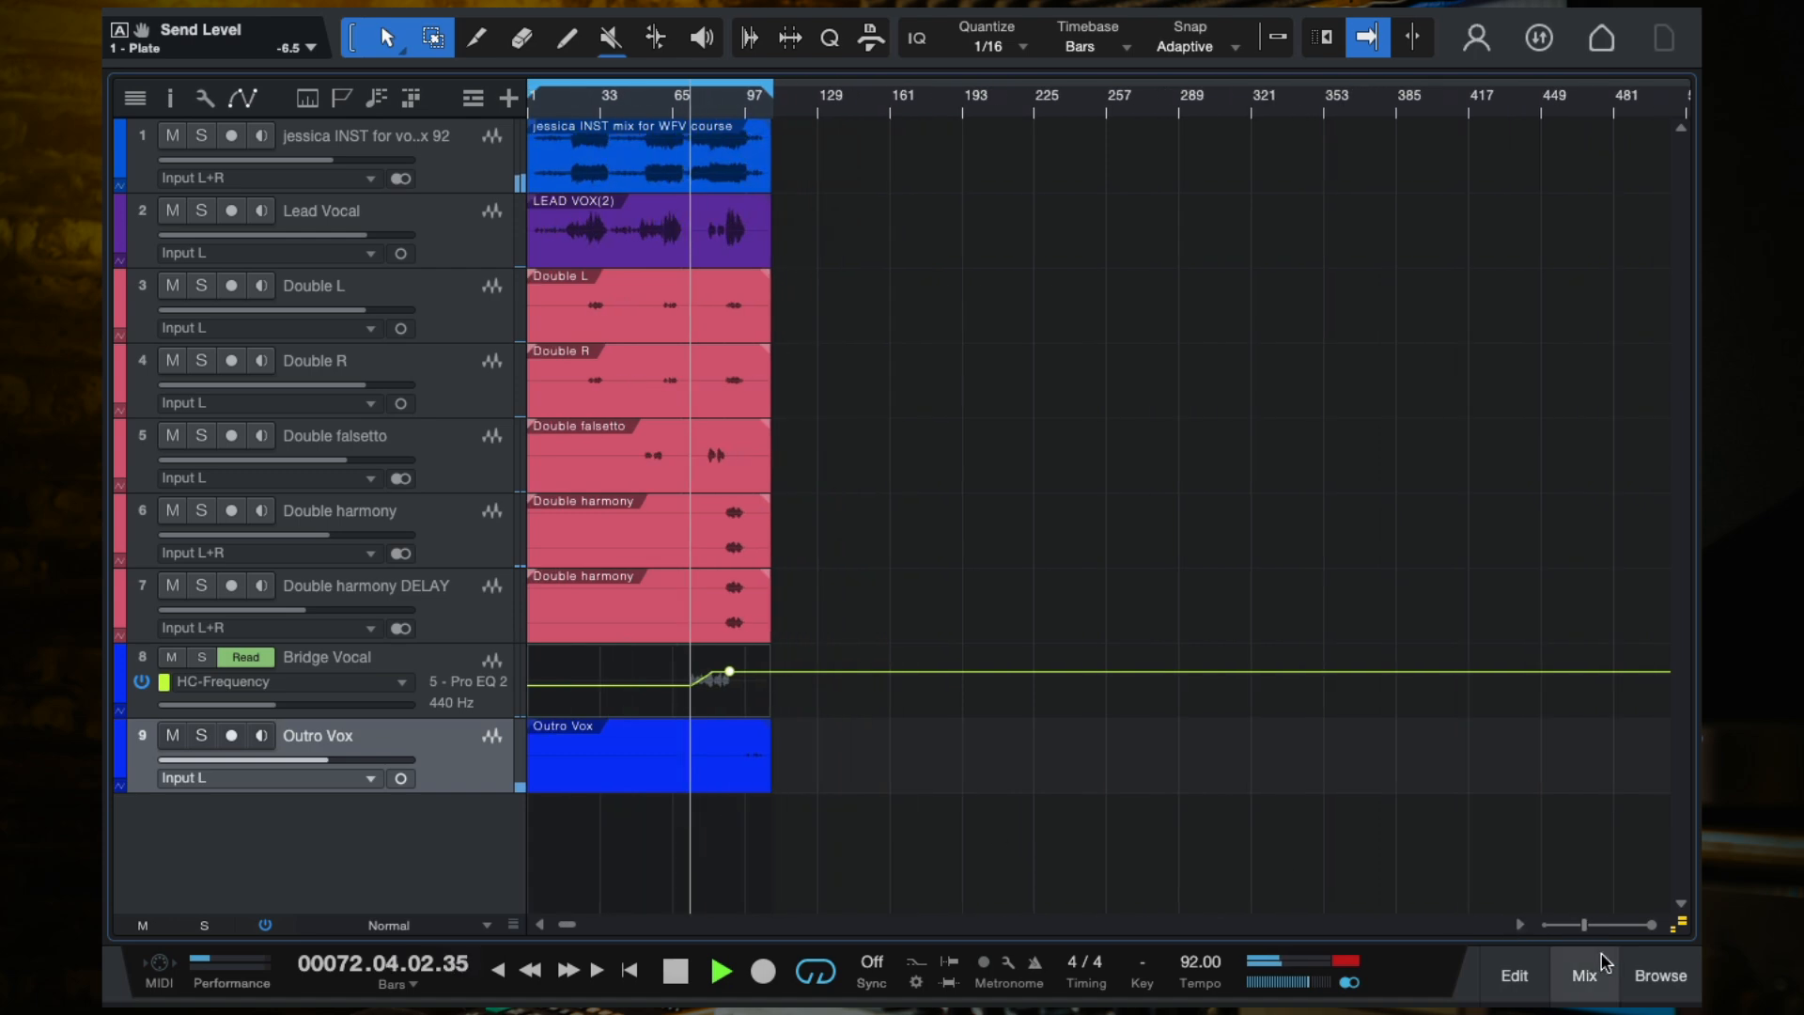
{"action": "left_click", "coordinate": [1586, 973]}
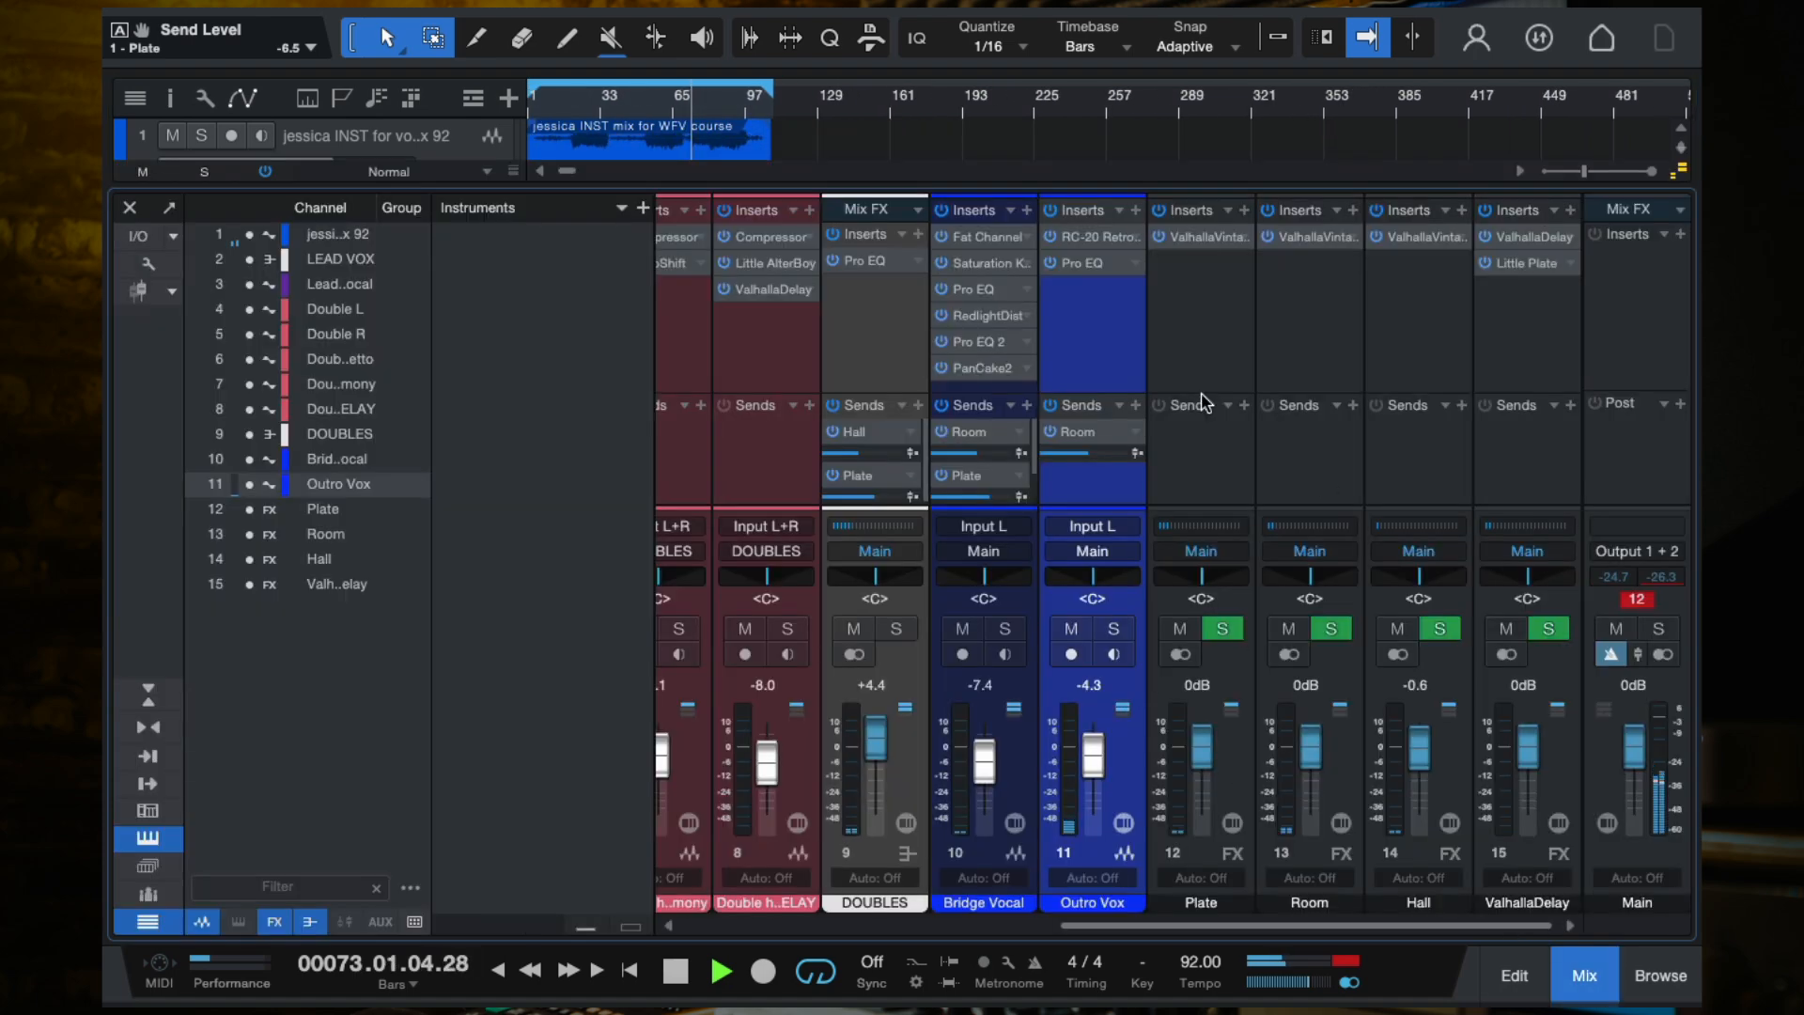
{"action": "left_click", "coordinate": [1050, 238]}
{"action": "left_click", "coordinate": [419, 87]}
{"action": "left_click", "coordinate": [121, 32]}
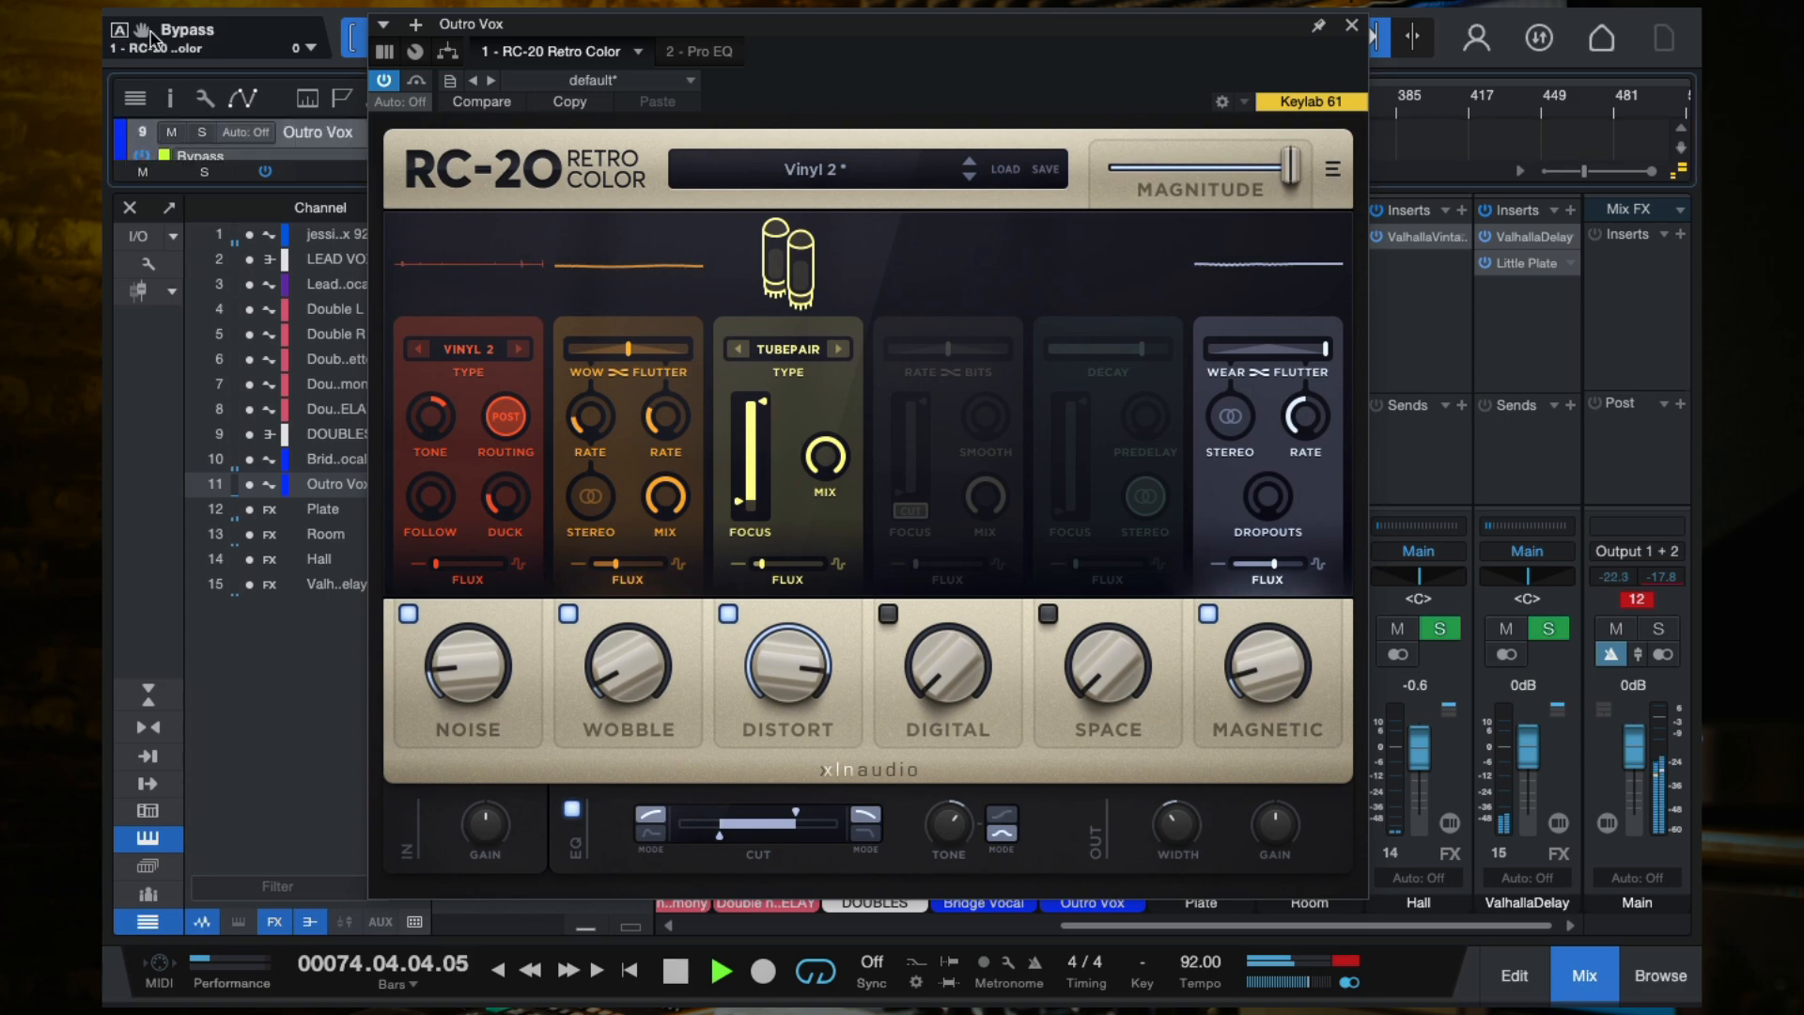
{"action": "left_click", "coordinate": [1352, 25]}
{"action": "left_click", "coordinate": [129, 207]}
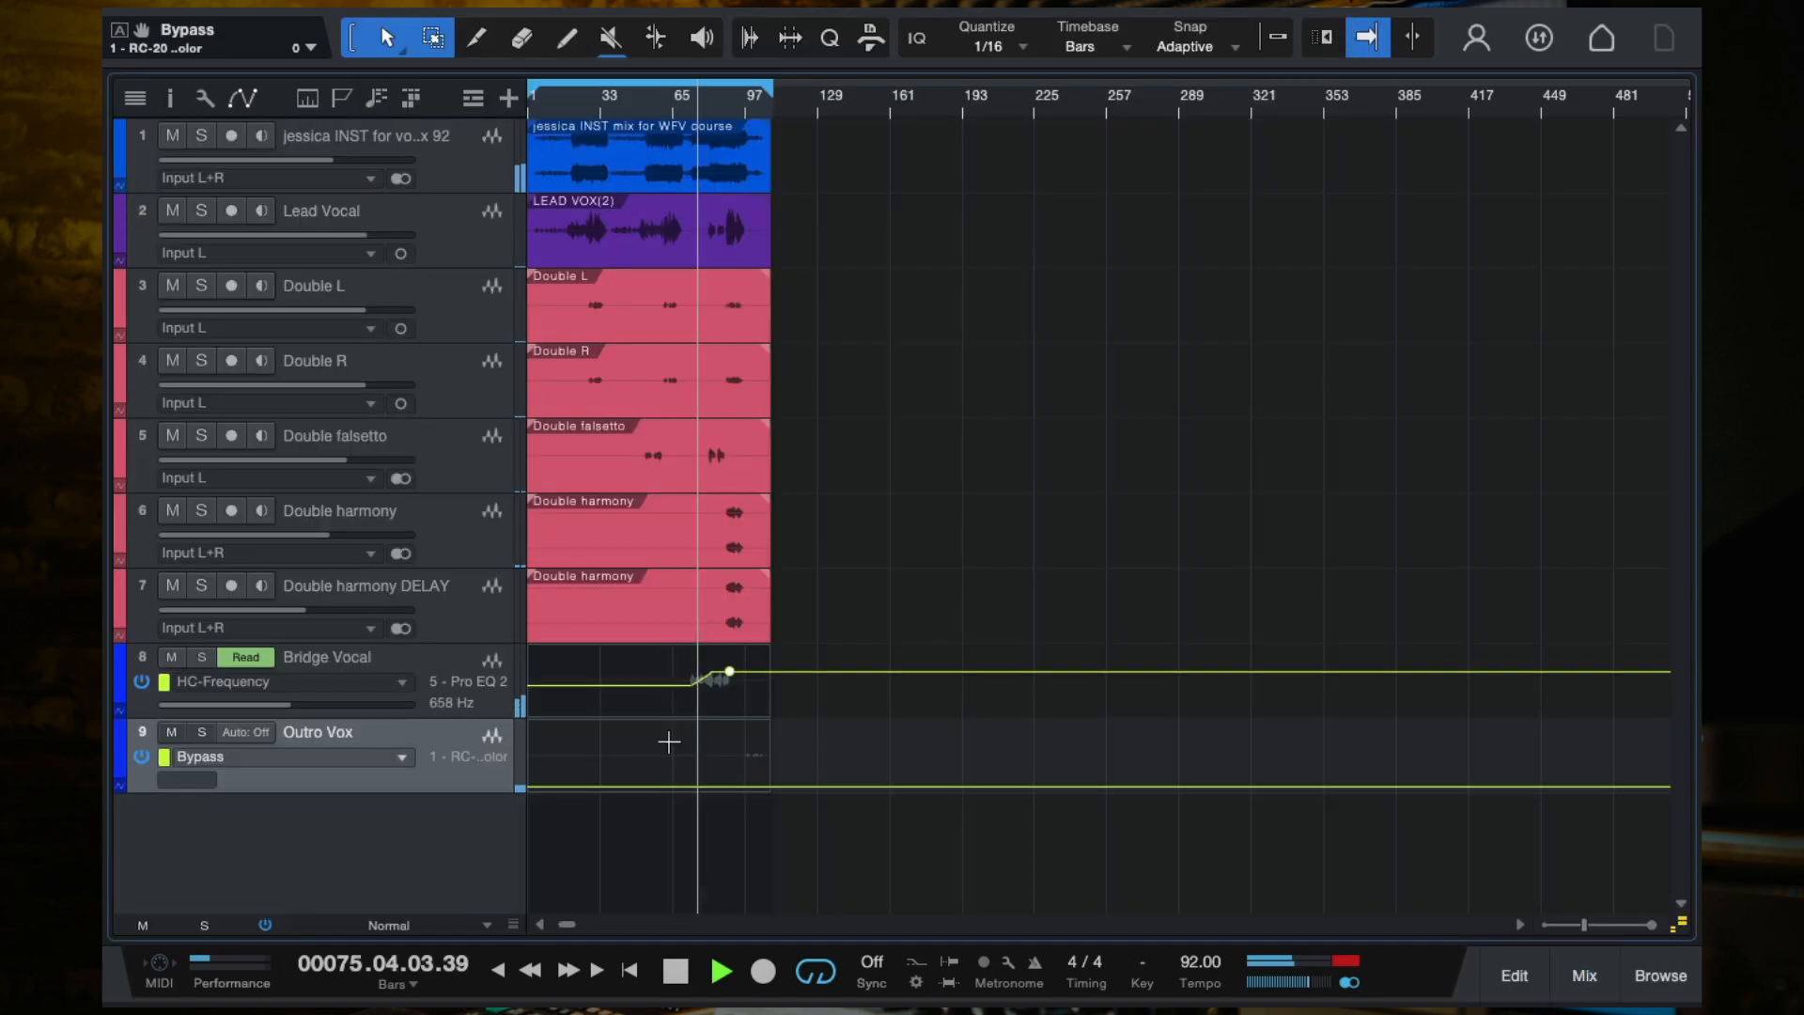
Step: Automate RC-20's Bypass on Outro Vox to stay on until about bar 98.3 and turn off there, then stop playback
{"action": "scroll", "coordinate": [740, 796], "scroll_direction": "up", "scroll_amount": 3}
{"action": "left_click", "coordinate": [773, 788]}
{"action": "left_click_drag", "start_coordinate": [749, 787], "coordinate": [749, 696]}
{"action": "scroll", "coordinate": [757, 714], "scroll_direction": "up", "scroll_amount": 5}
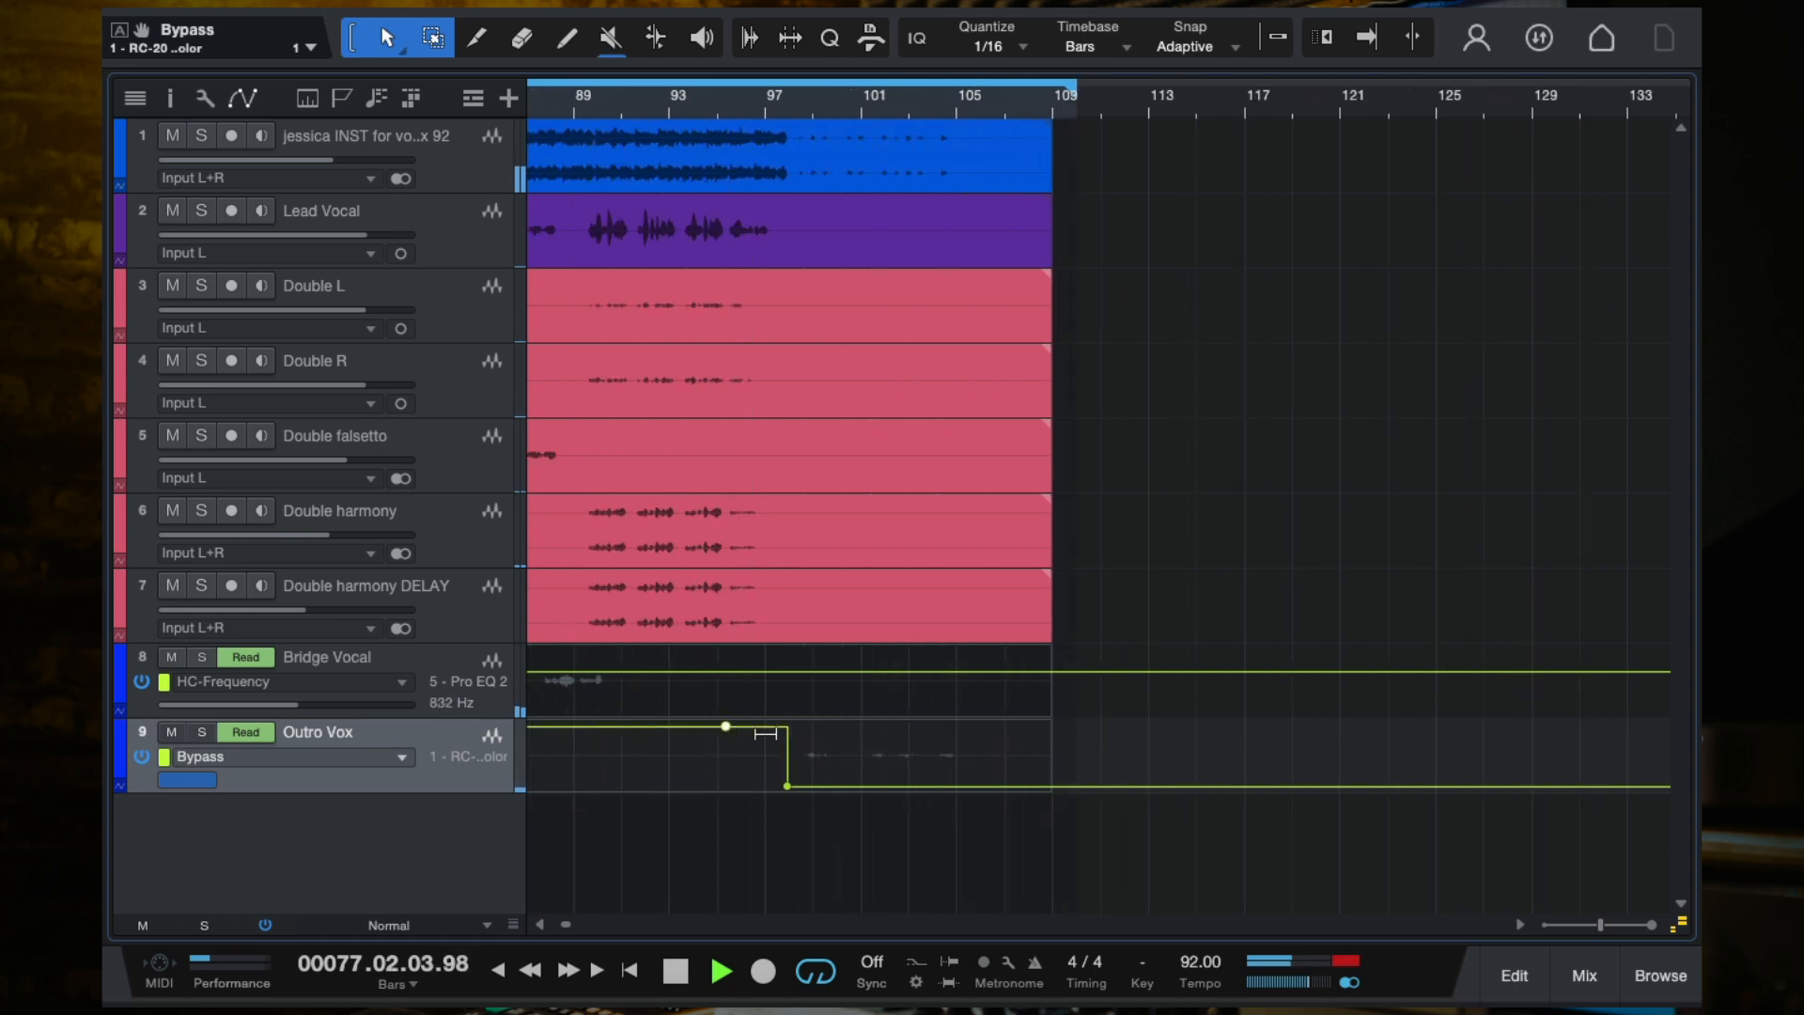
{"action": "left_click_drag", "start_coordinate": [819, 793], "coordinate": [848, 789]}
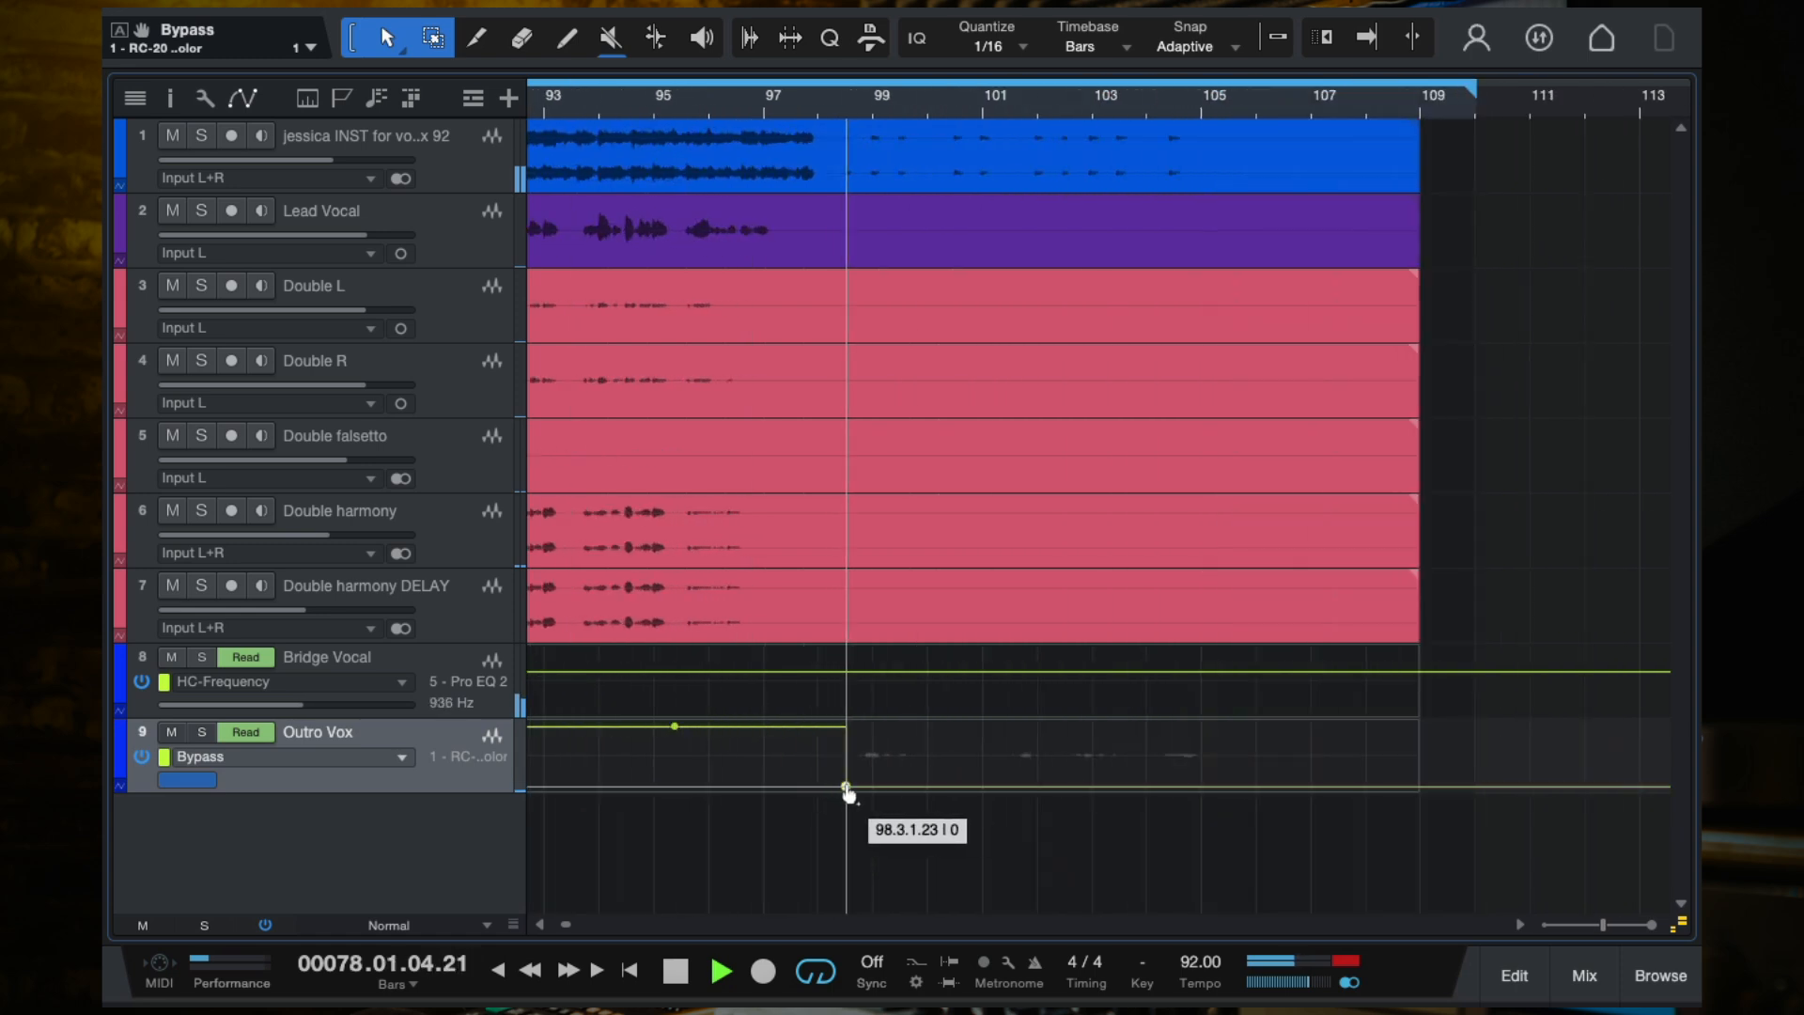
{"action": "scroll", "coordinate": [907, 794], "scroll_direction": "down", "scroll_amount": 3}
{"action": "scroll", "coordinate": [690, 816], "scroll_direction": "left", "scroll_amount": 5}
{"action": "key", "text": "space"}
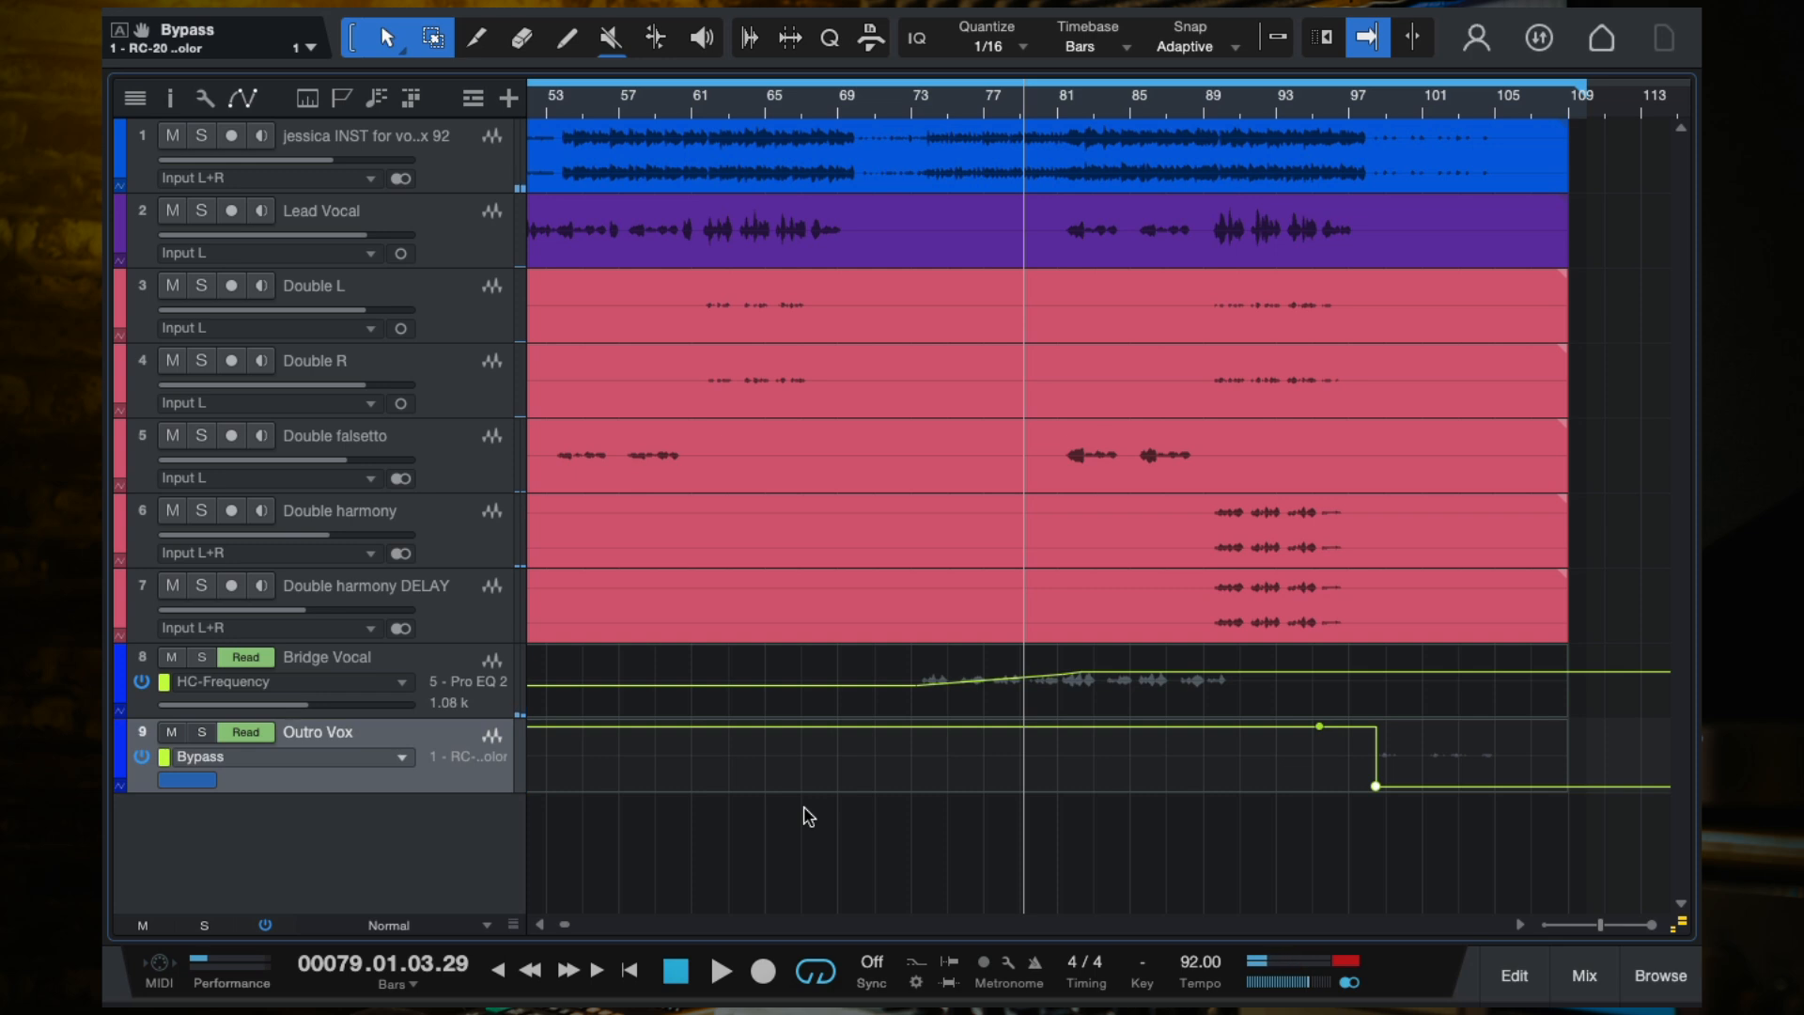
{"action": "scroll", "coordinate": [1202, 831], "scroll_direction": "down", "scroll_amount": 2}
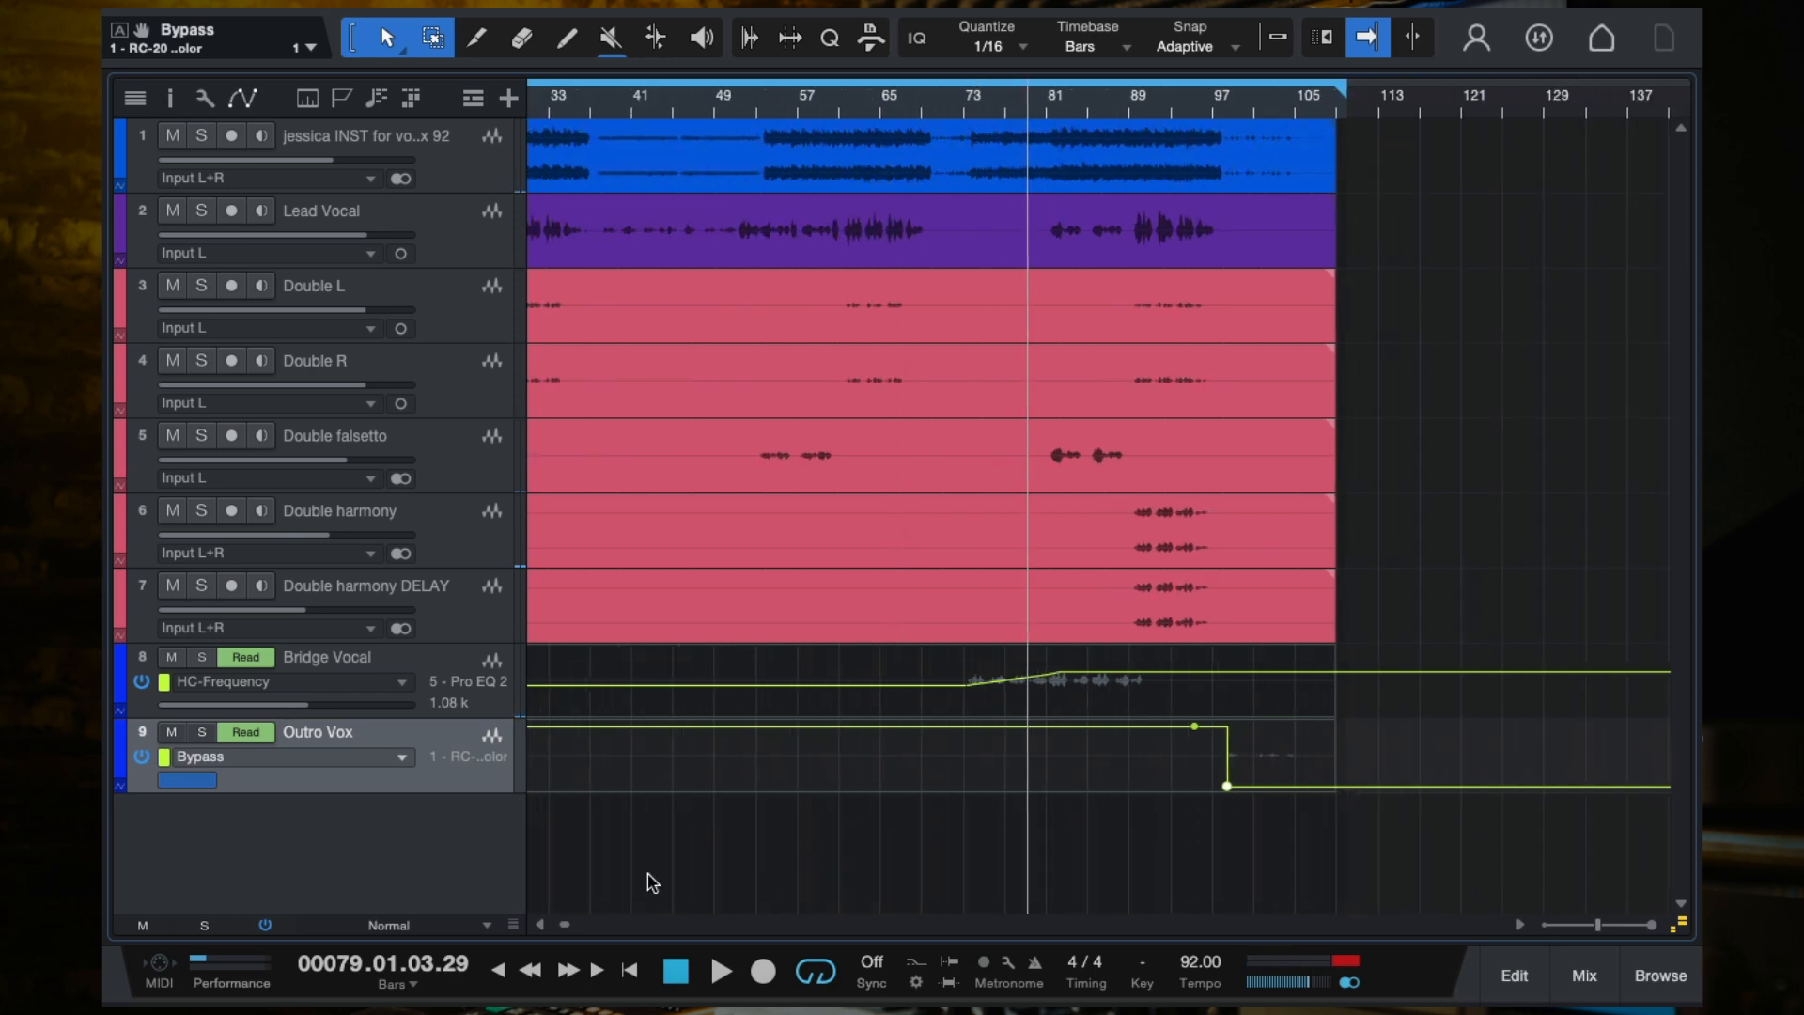
{"action": "scroll", "coordinate": [1311, 785], "scroll_direction": "up", "scroll_amount": 2}
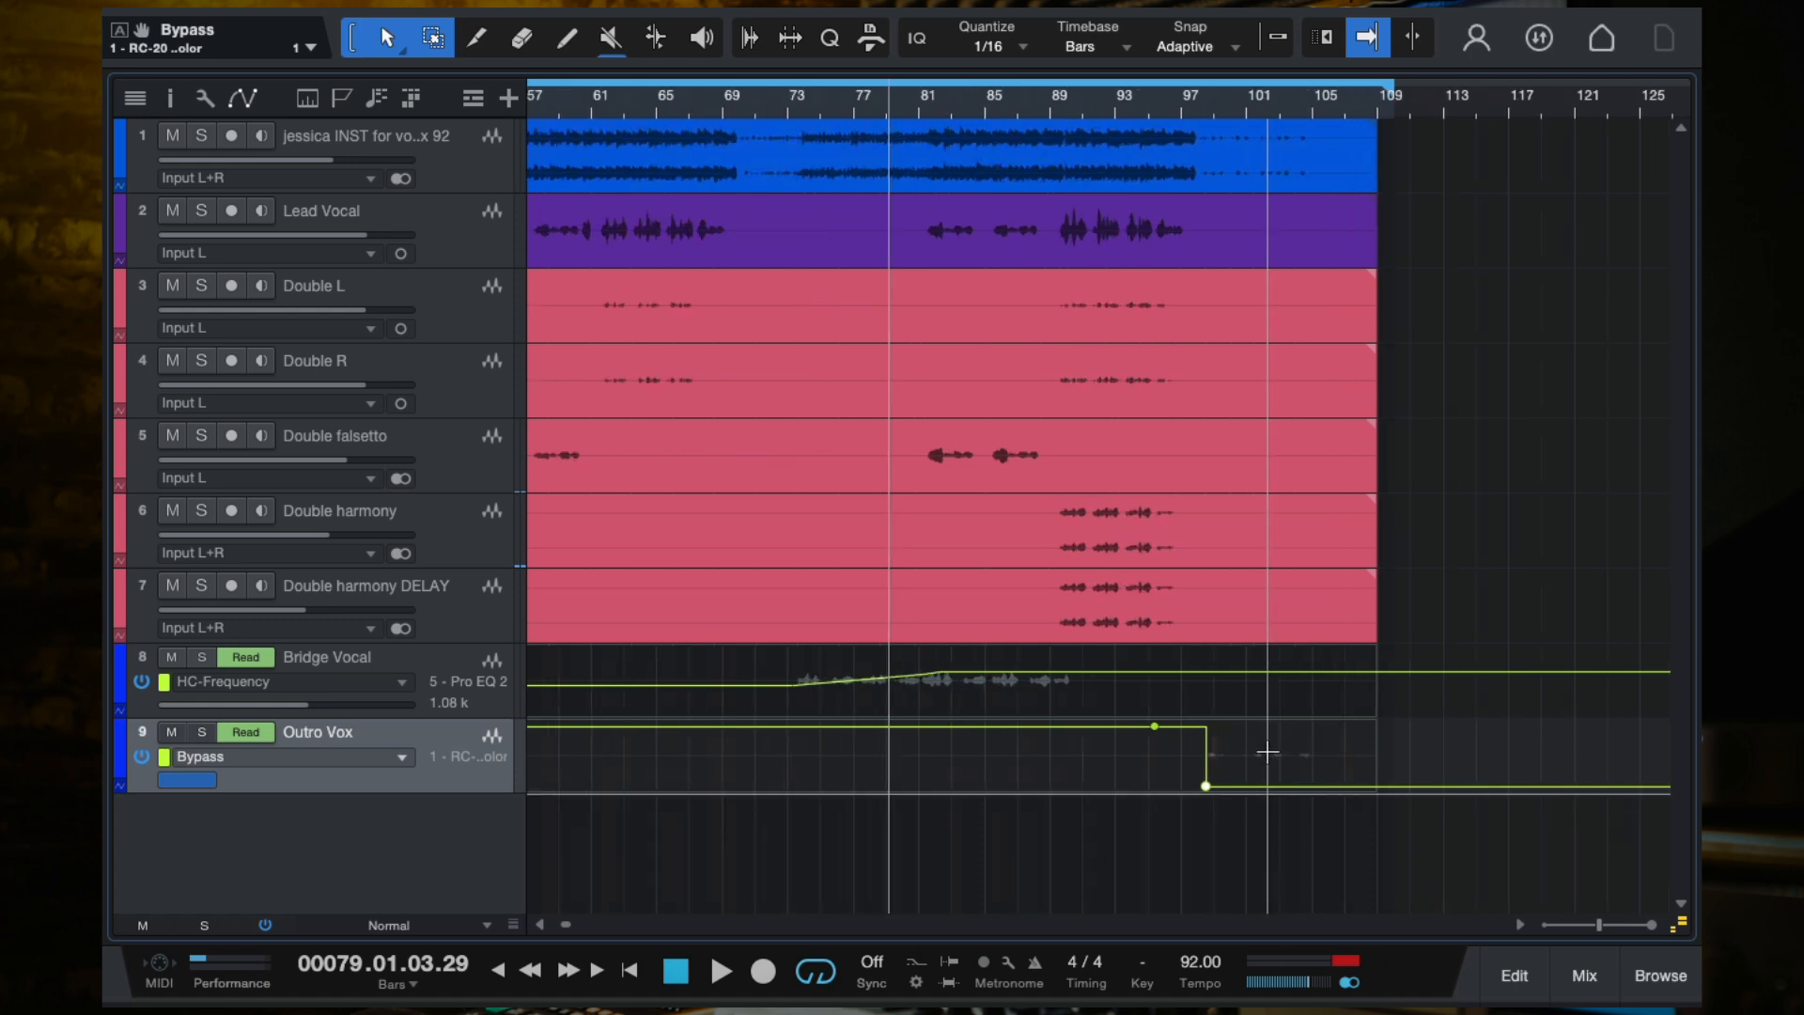
{"action": "scroll", "coordinate": [1220, 769], "scroll_direction": "down", "scroll_amount": 3}
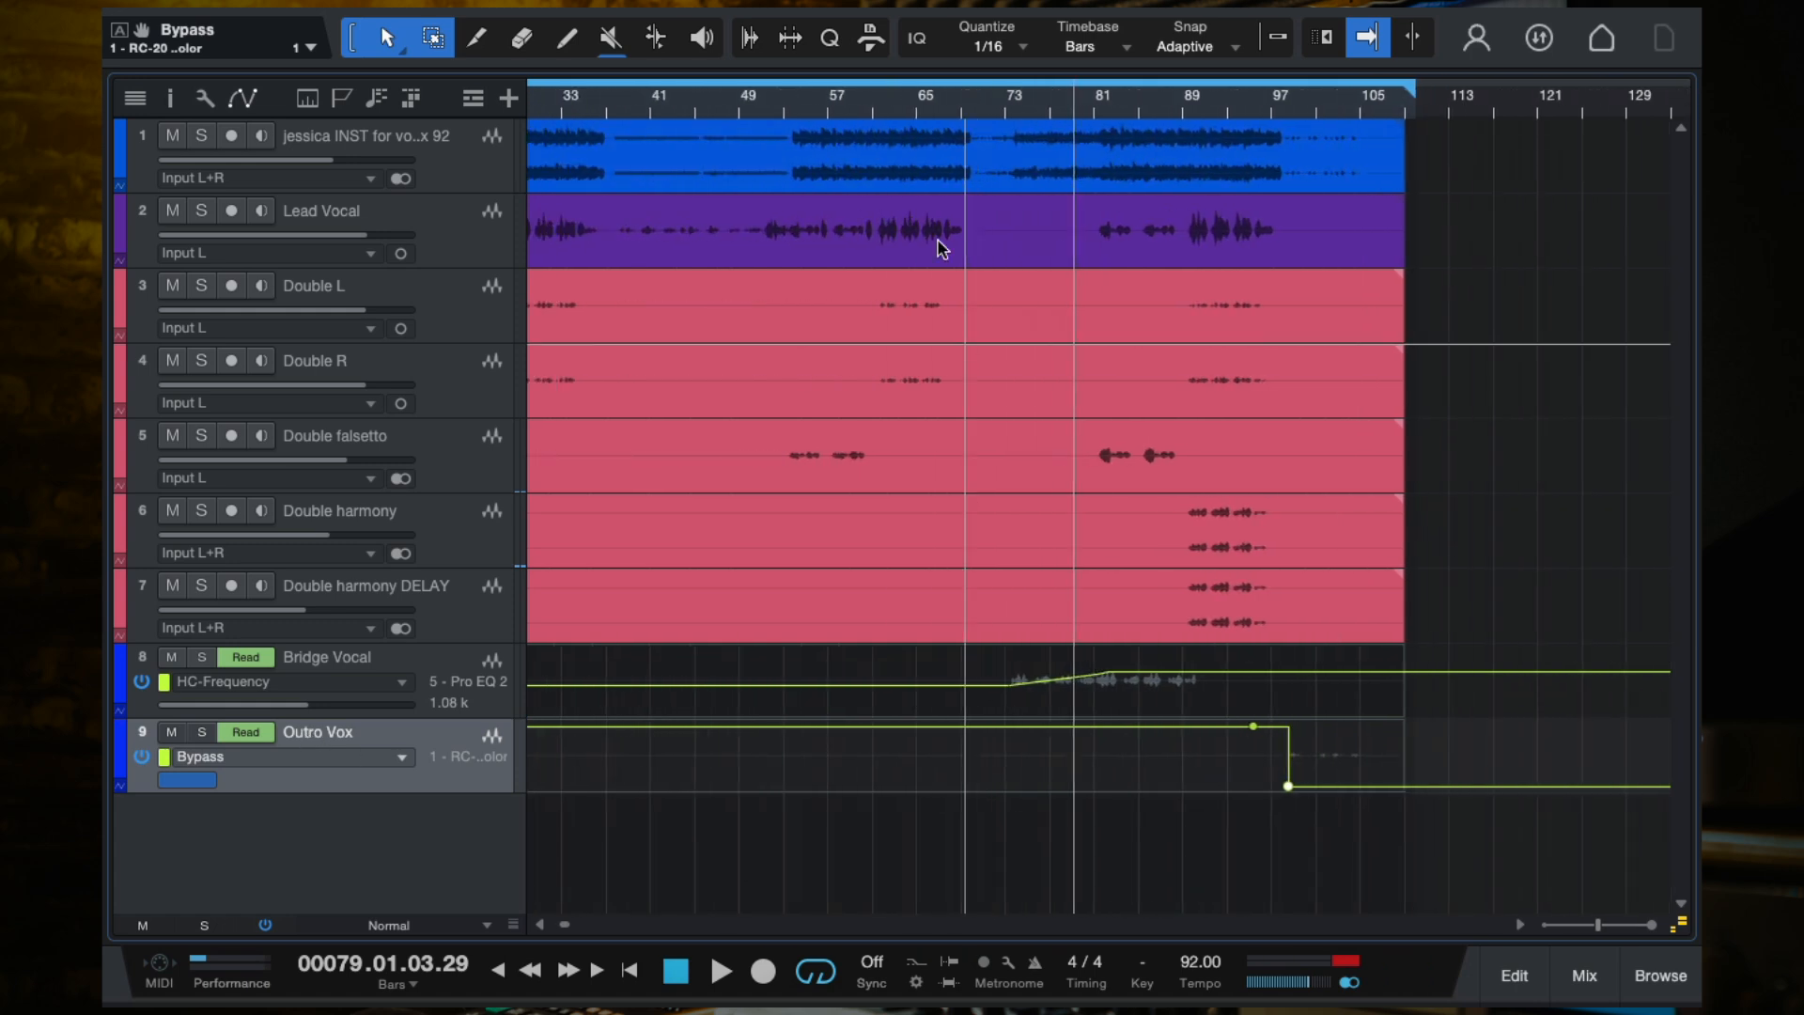
{"action": "left_click", "coordinate": [687, 112]}
{"action": "scroll", "coordinate": [859, 676], "scroll_direction": "down", "scroll_amount": 3}
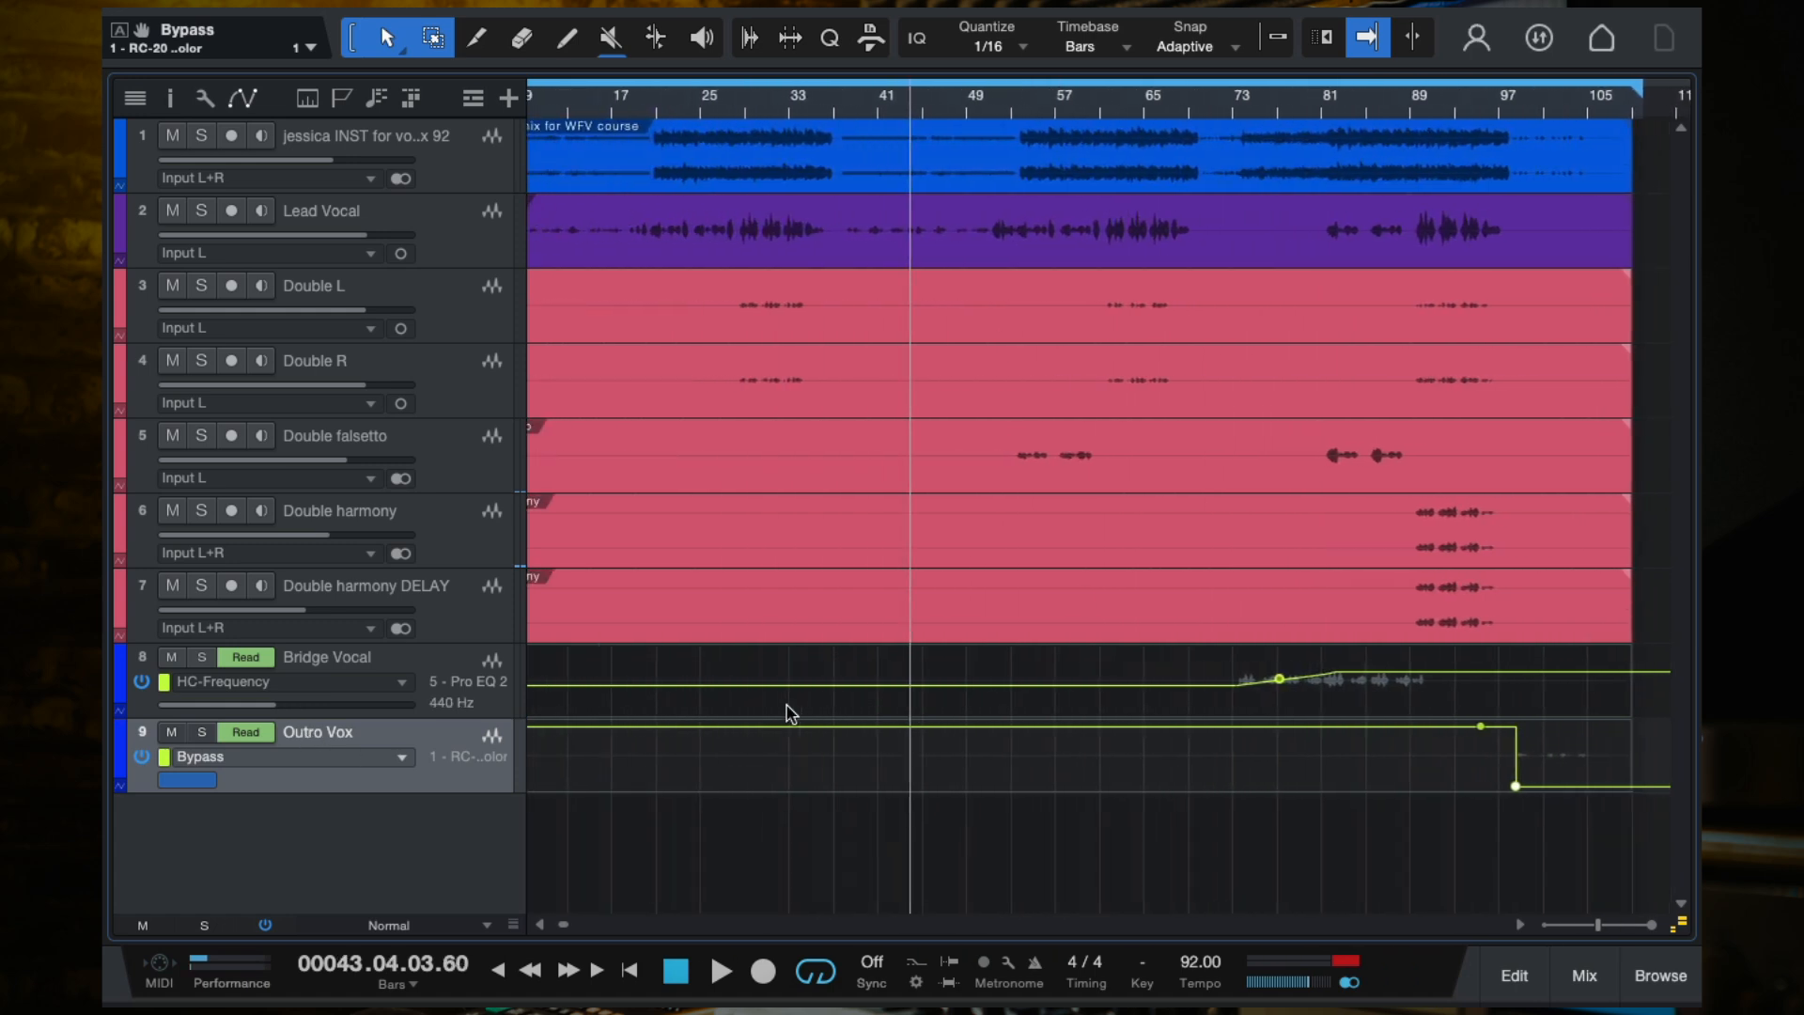
{"action": "scroll", "coordinate": [900, 775], "scroll_direction": "up", "scroll_amount": 2}
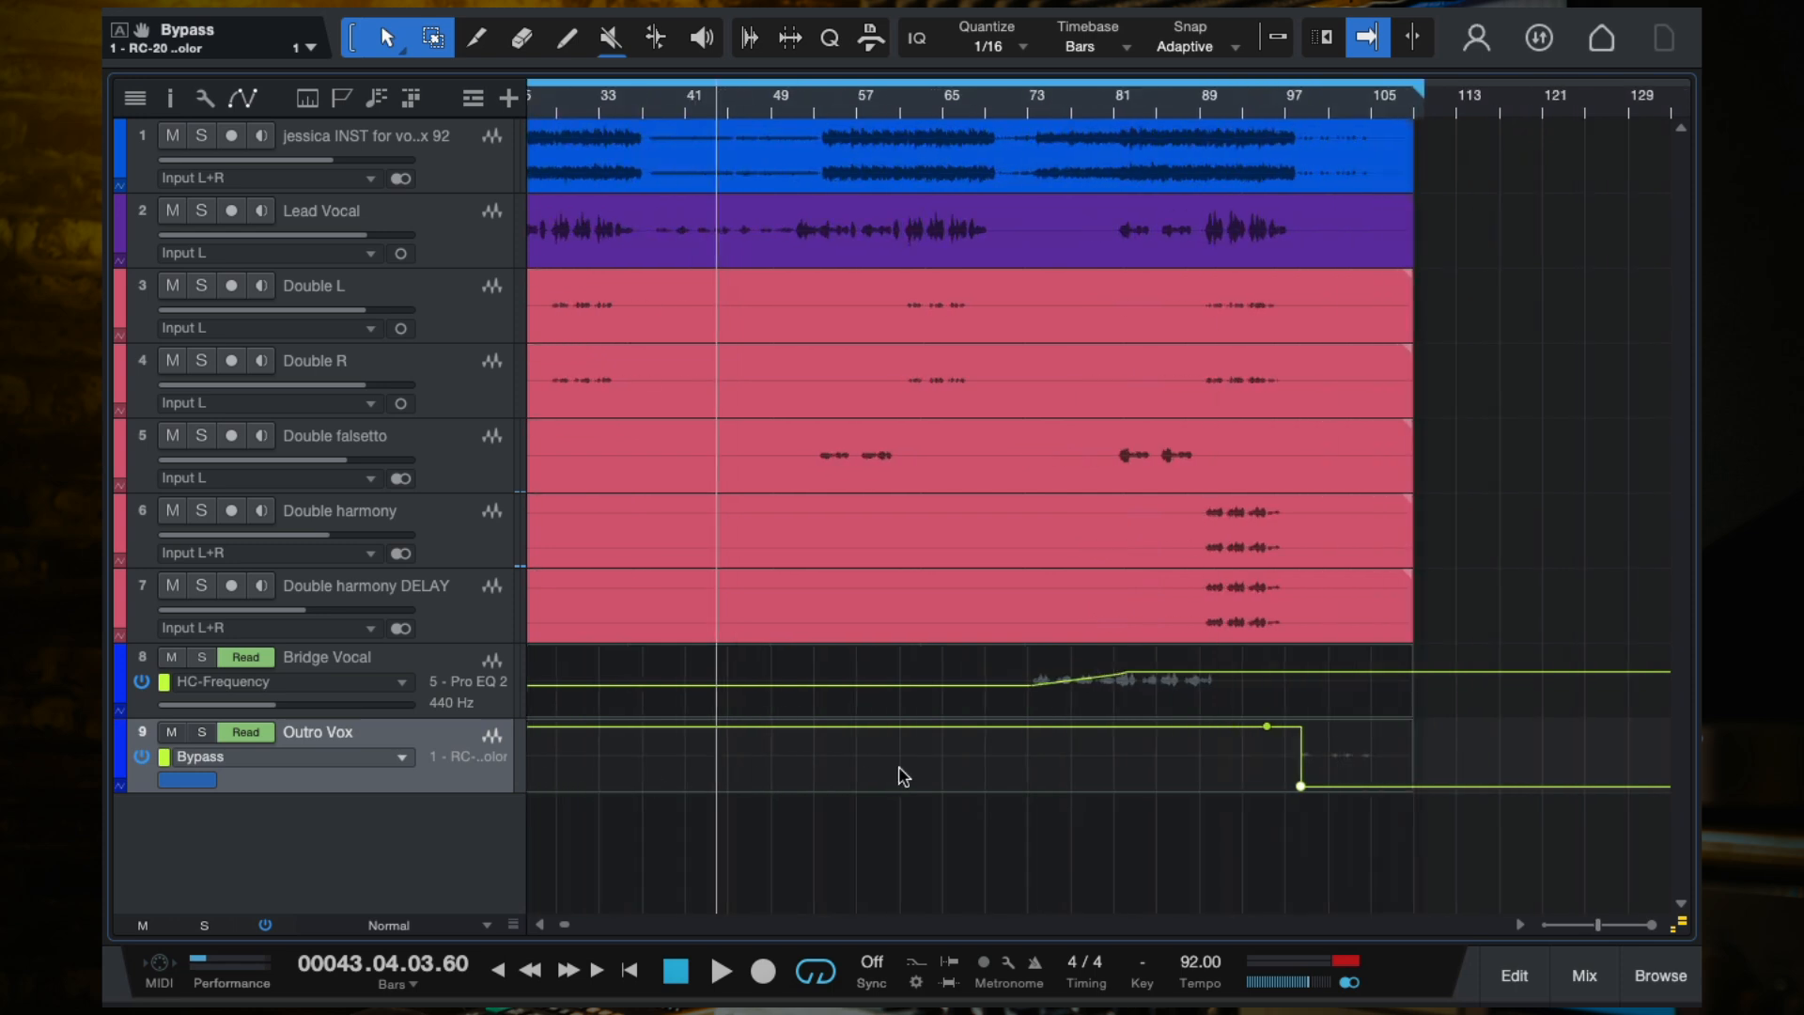
{"action": "scroll", "coordinate": [902, 776], "scroll_direction": "down", "scroll_amount": 1}
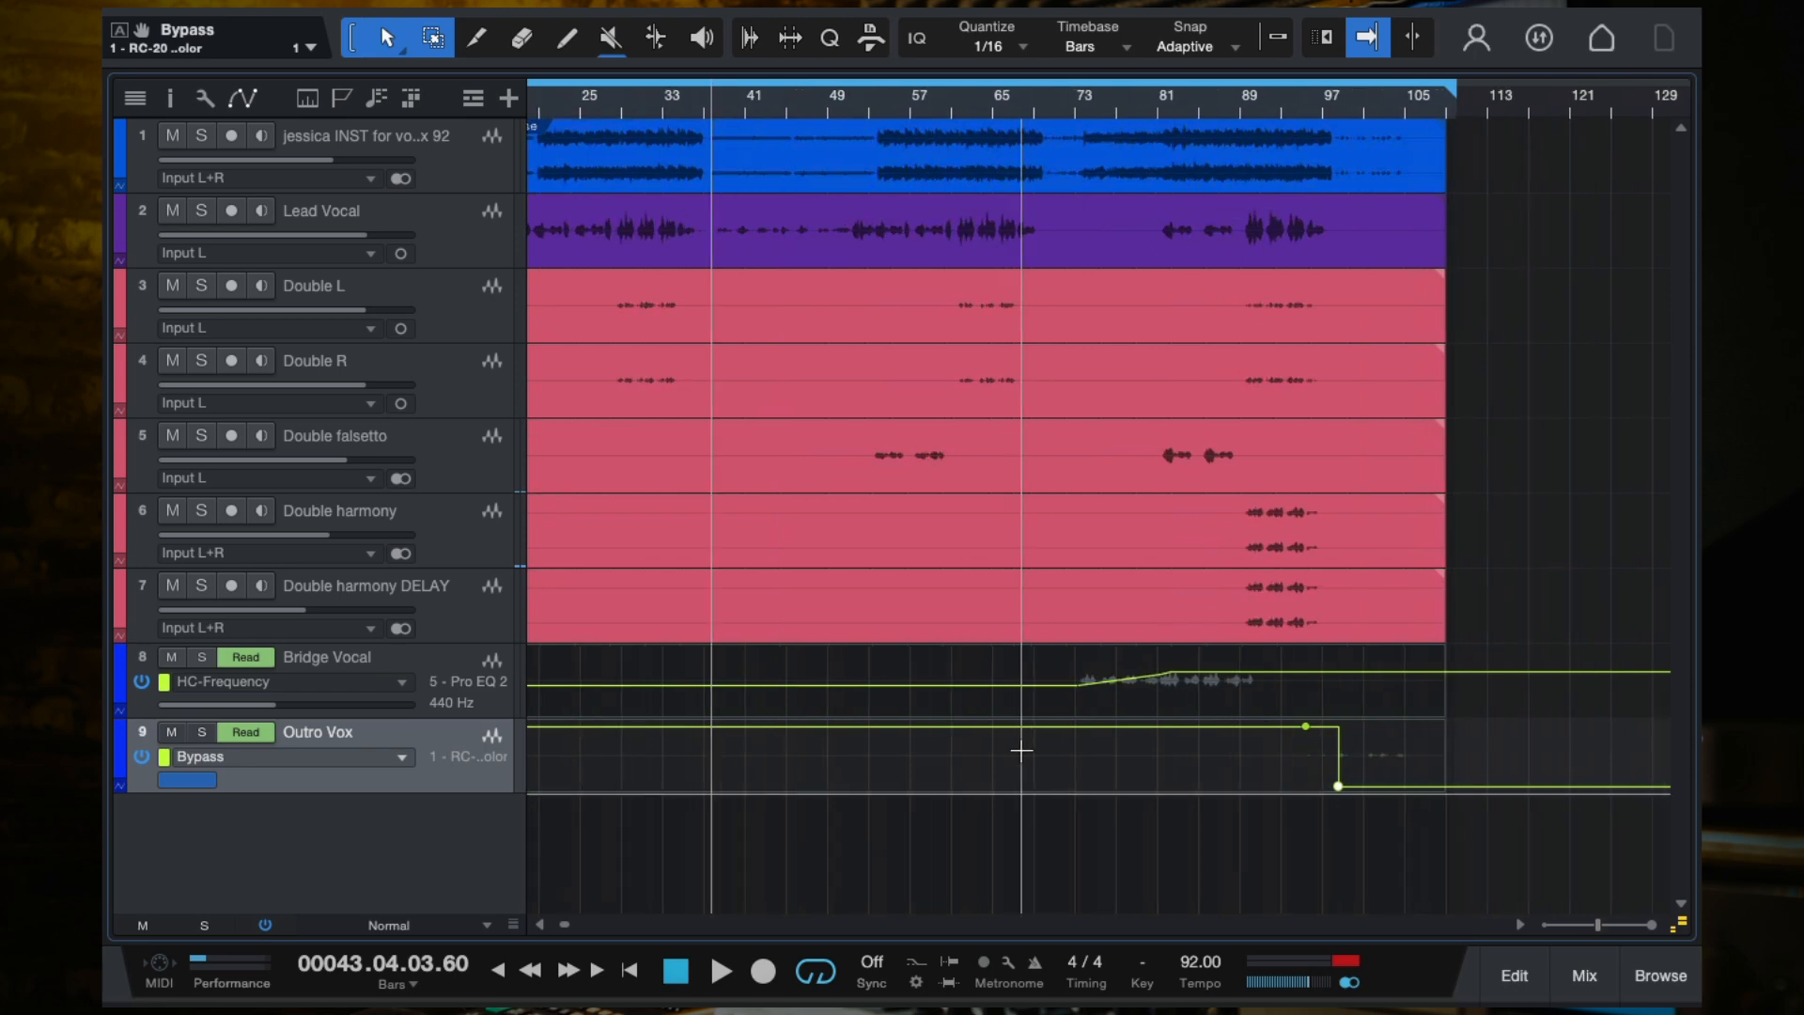
{"action": "scroll", "coordinate": [1021, 750], "scroll_direction": "down", "scroll_amount": 1}
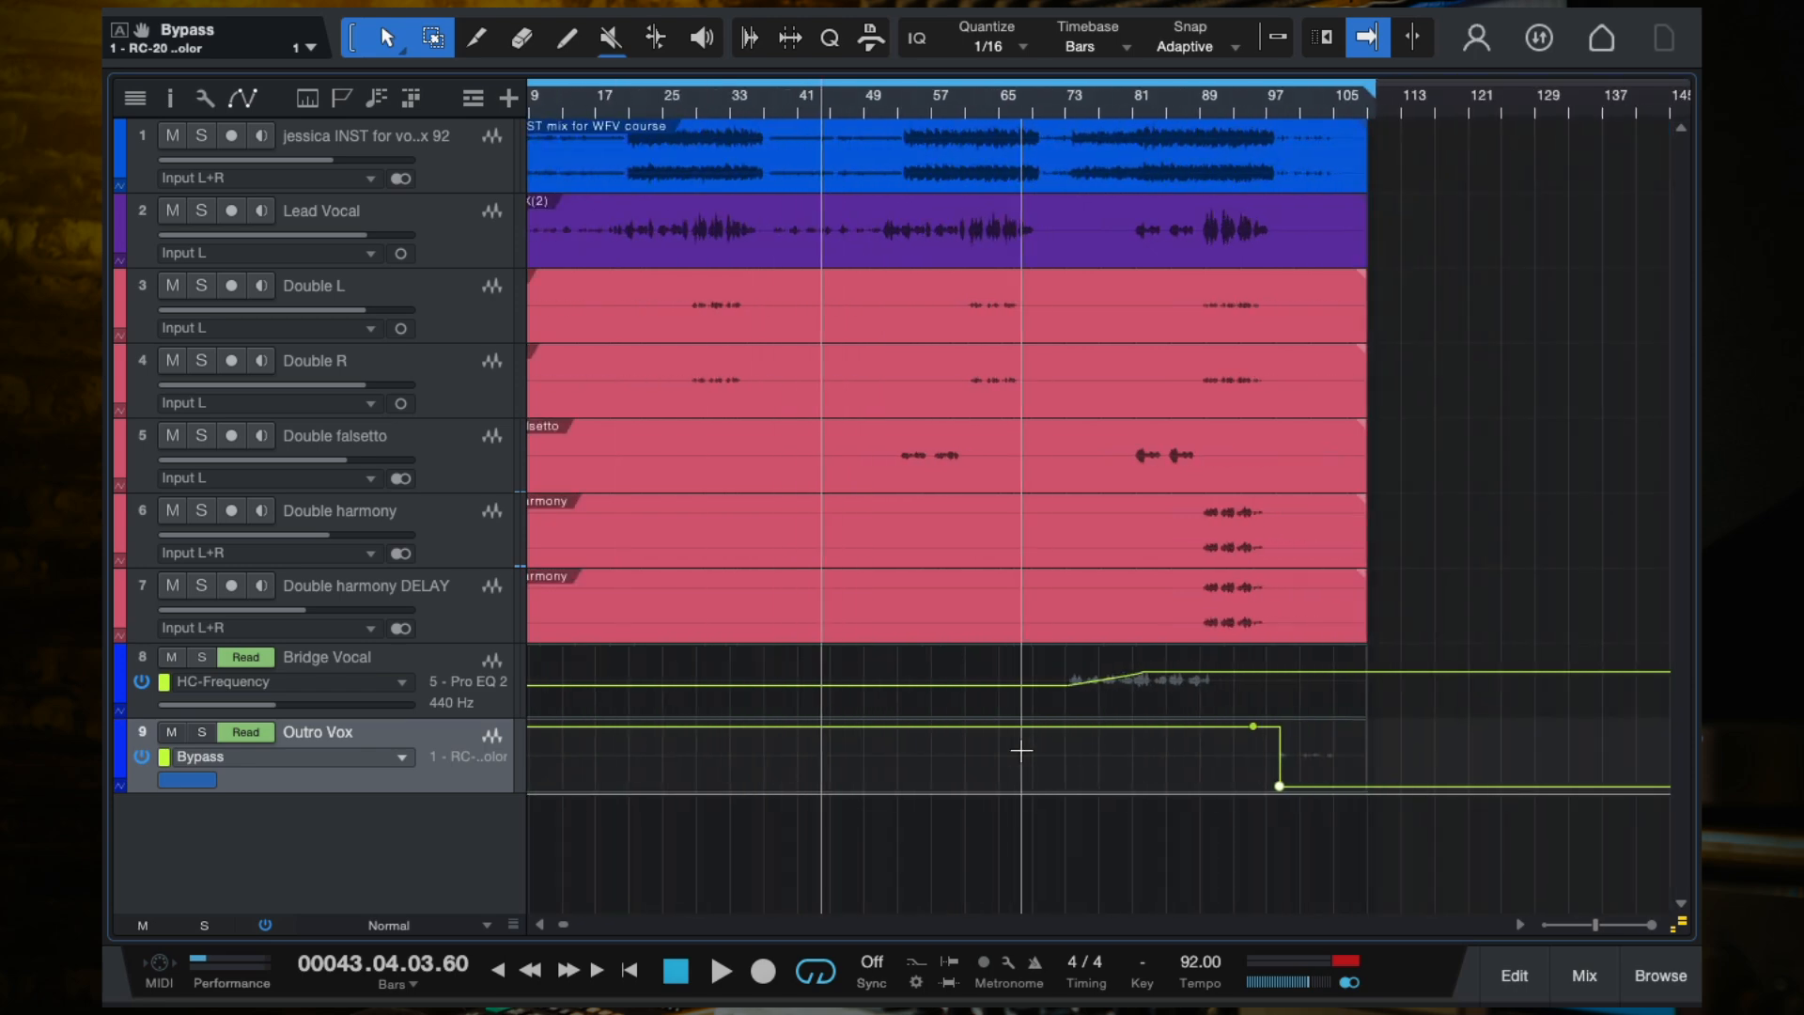
Step: Listen briefly to the start of the outro around bar 98, where RC-20's bypass switches off on Outro Vox
{"action": "scroll", "coordinate": [1209, 806], "scroll_direction": "up", "scroll_amount": 3}
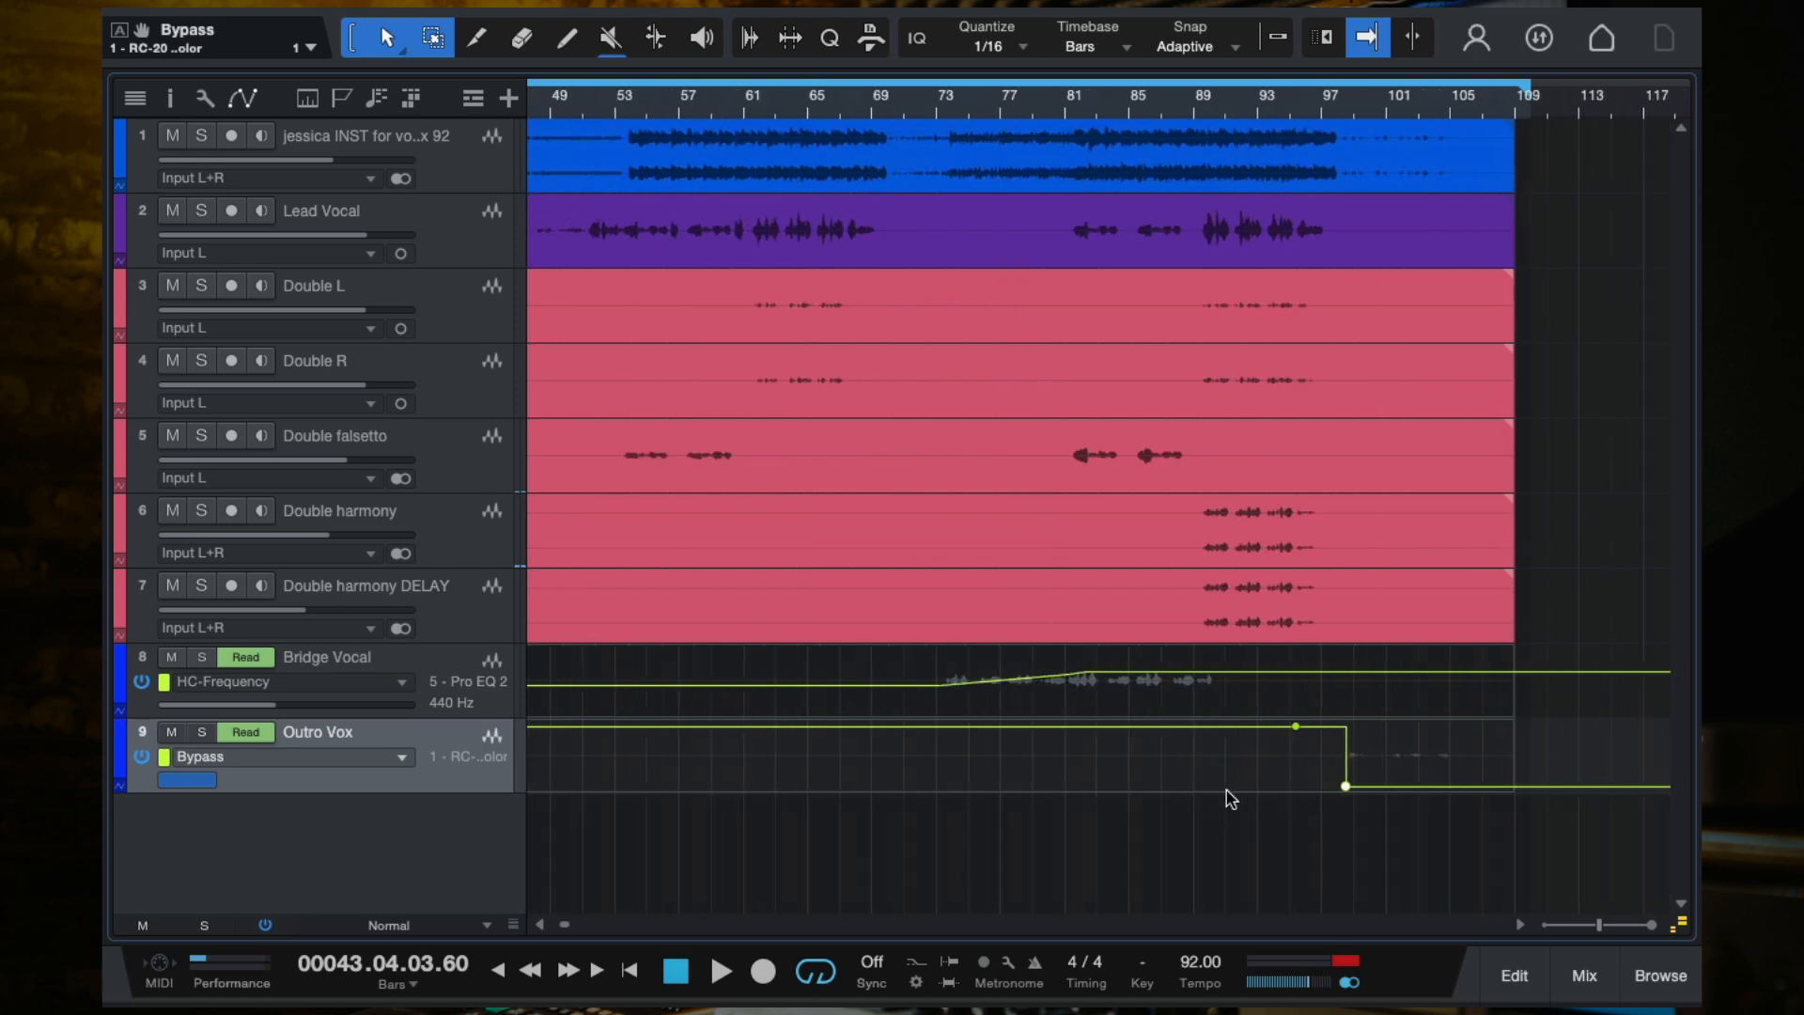
{"action": "left_click", "coordinate": [1332, 103]}
{"action": "scroll", "coordinate": [1389, 607], "scroll_direction": "up", "scroll_amount": 5}
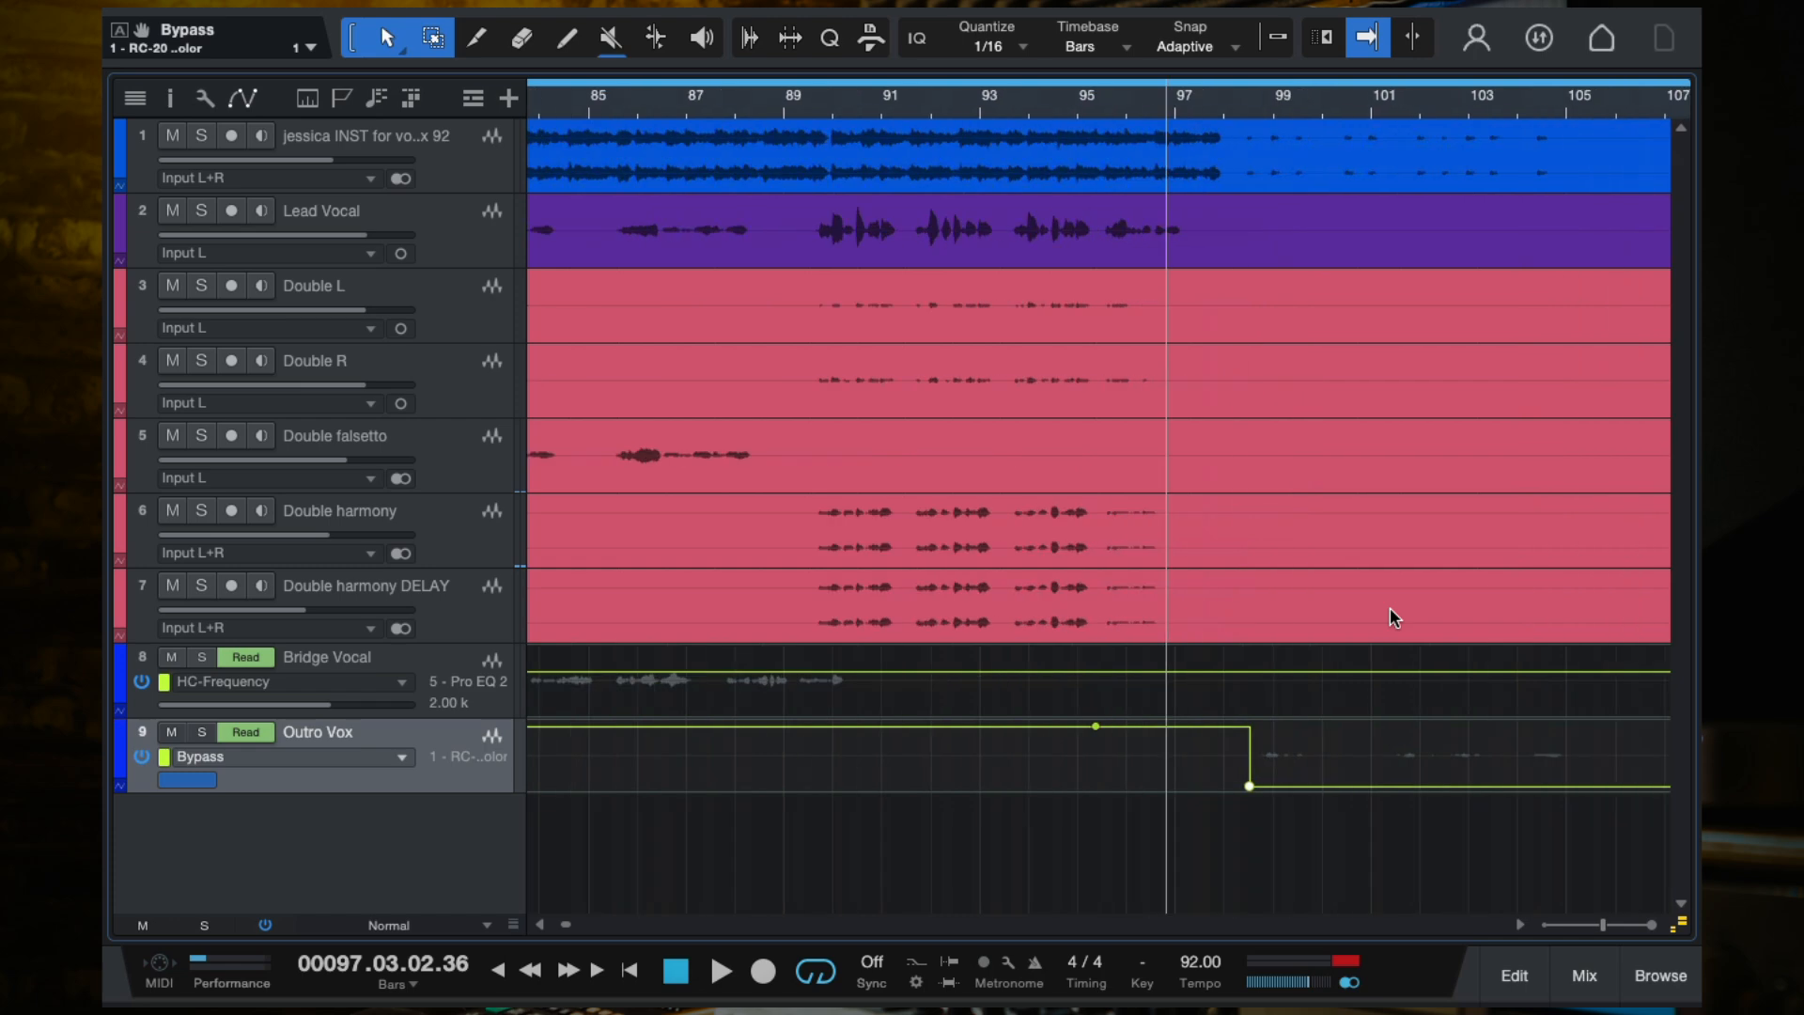
{"action": "left_click", "coordinate": [1201, 103]}
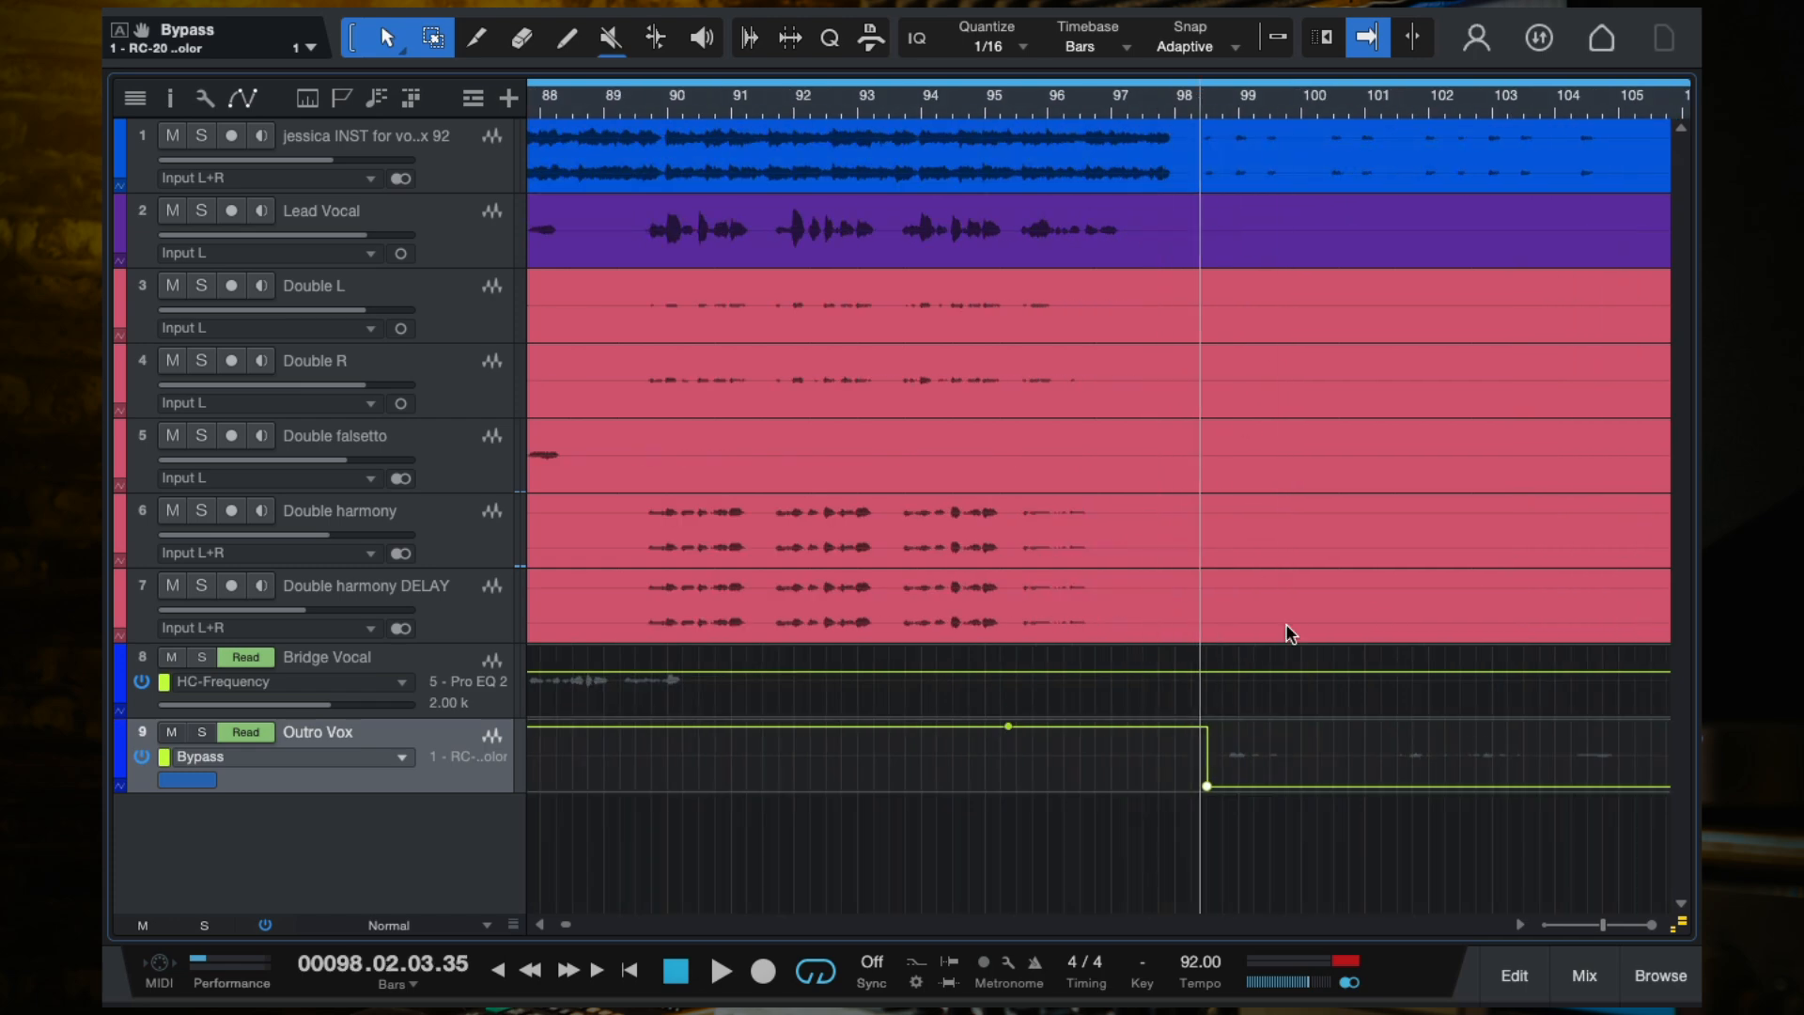
{"action": "key", "text": "space"}
{"action": "scroll", "coordinate": [1362, 644], "scroll_direction": "down", "scroll_amount": 4}
{"action": "key", "text": "space"}
{"action": "scroll", "coordinate": [1368, 646], "scroll_direction": "down", "scroll_amount": 4}
Step: Play the song from about bar 73 and lower the Double harmony track's volume to -5.3 dB
{"action": "left_click", "coordinate": [692, 103]}
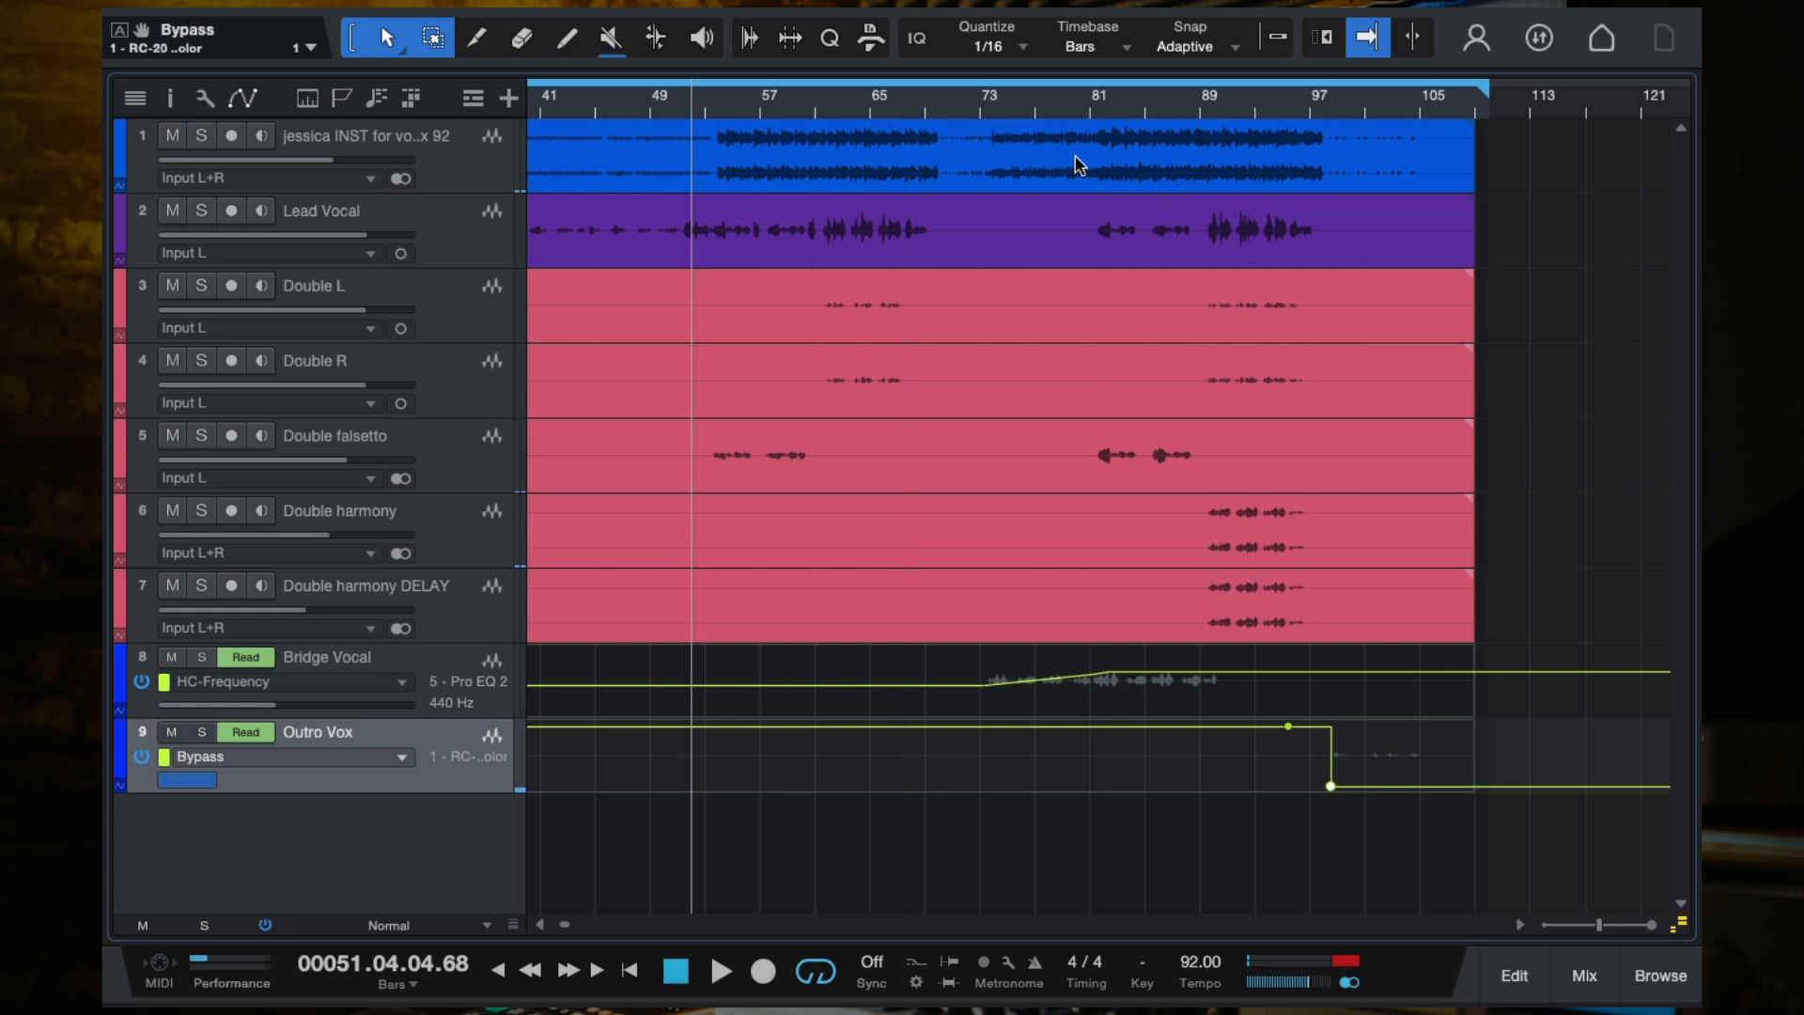
{"action": "left_click", "coordinate": [991, 111]}
{"action": "scroll", "coordinate": [1047, 601], "scroll_direction": "up", "scroll_amount": 4}
{"action": "key", "text": "space"}
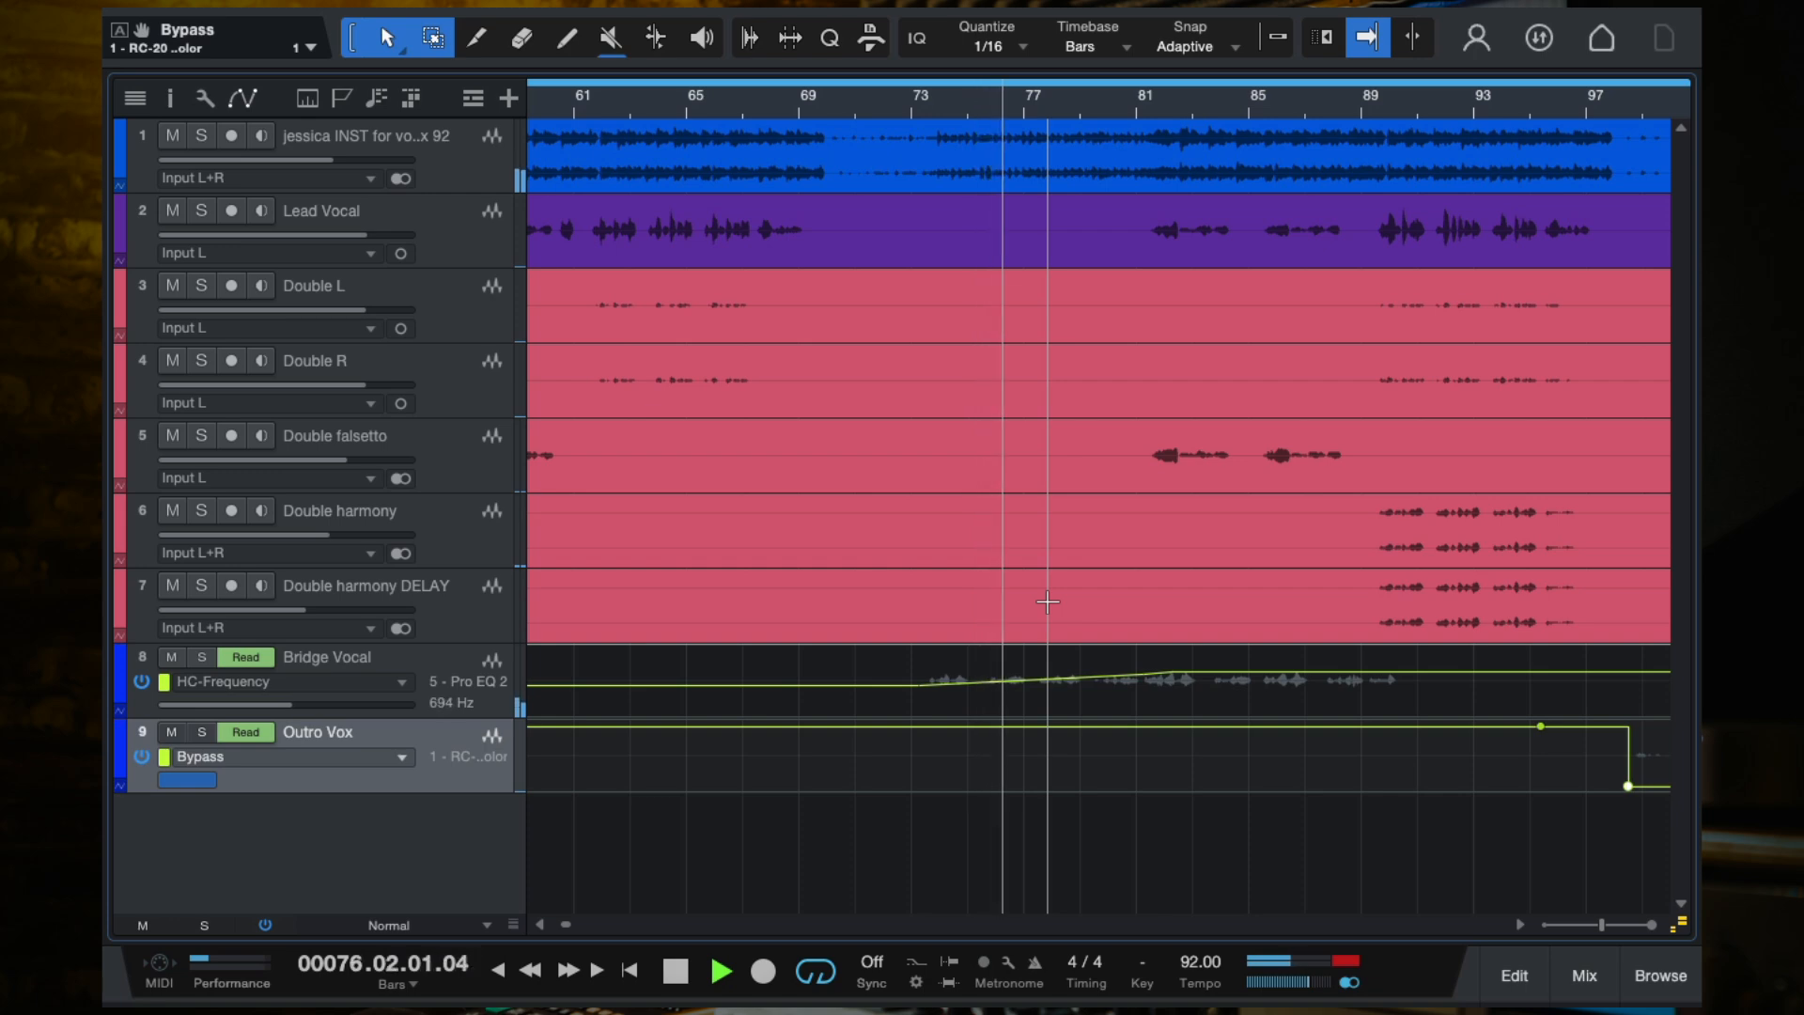
{"action": "scroll", "coordinate": [1047, 601], "scroll_direction": "down", "scroll_amount": 5}
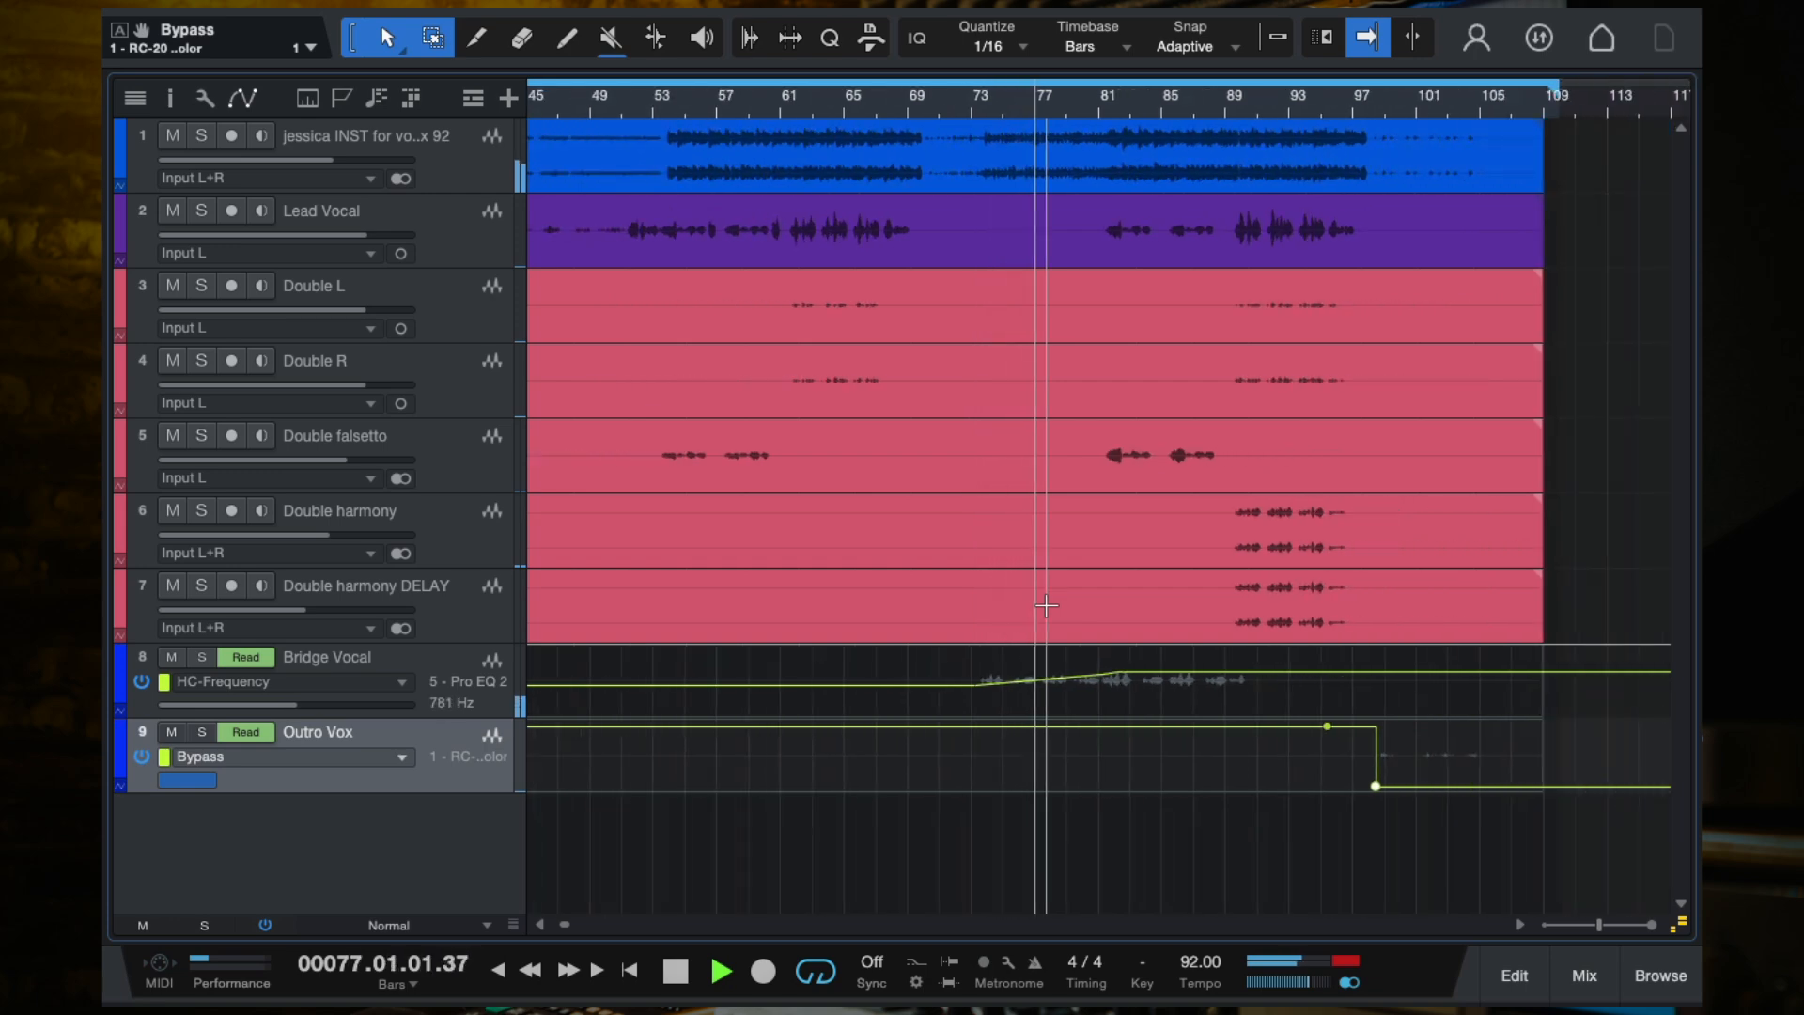
{"action": "scroll", "coordinate": [1045, 606], "scroll_direction": "right", "scroll_amount": 2}
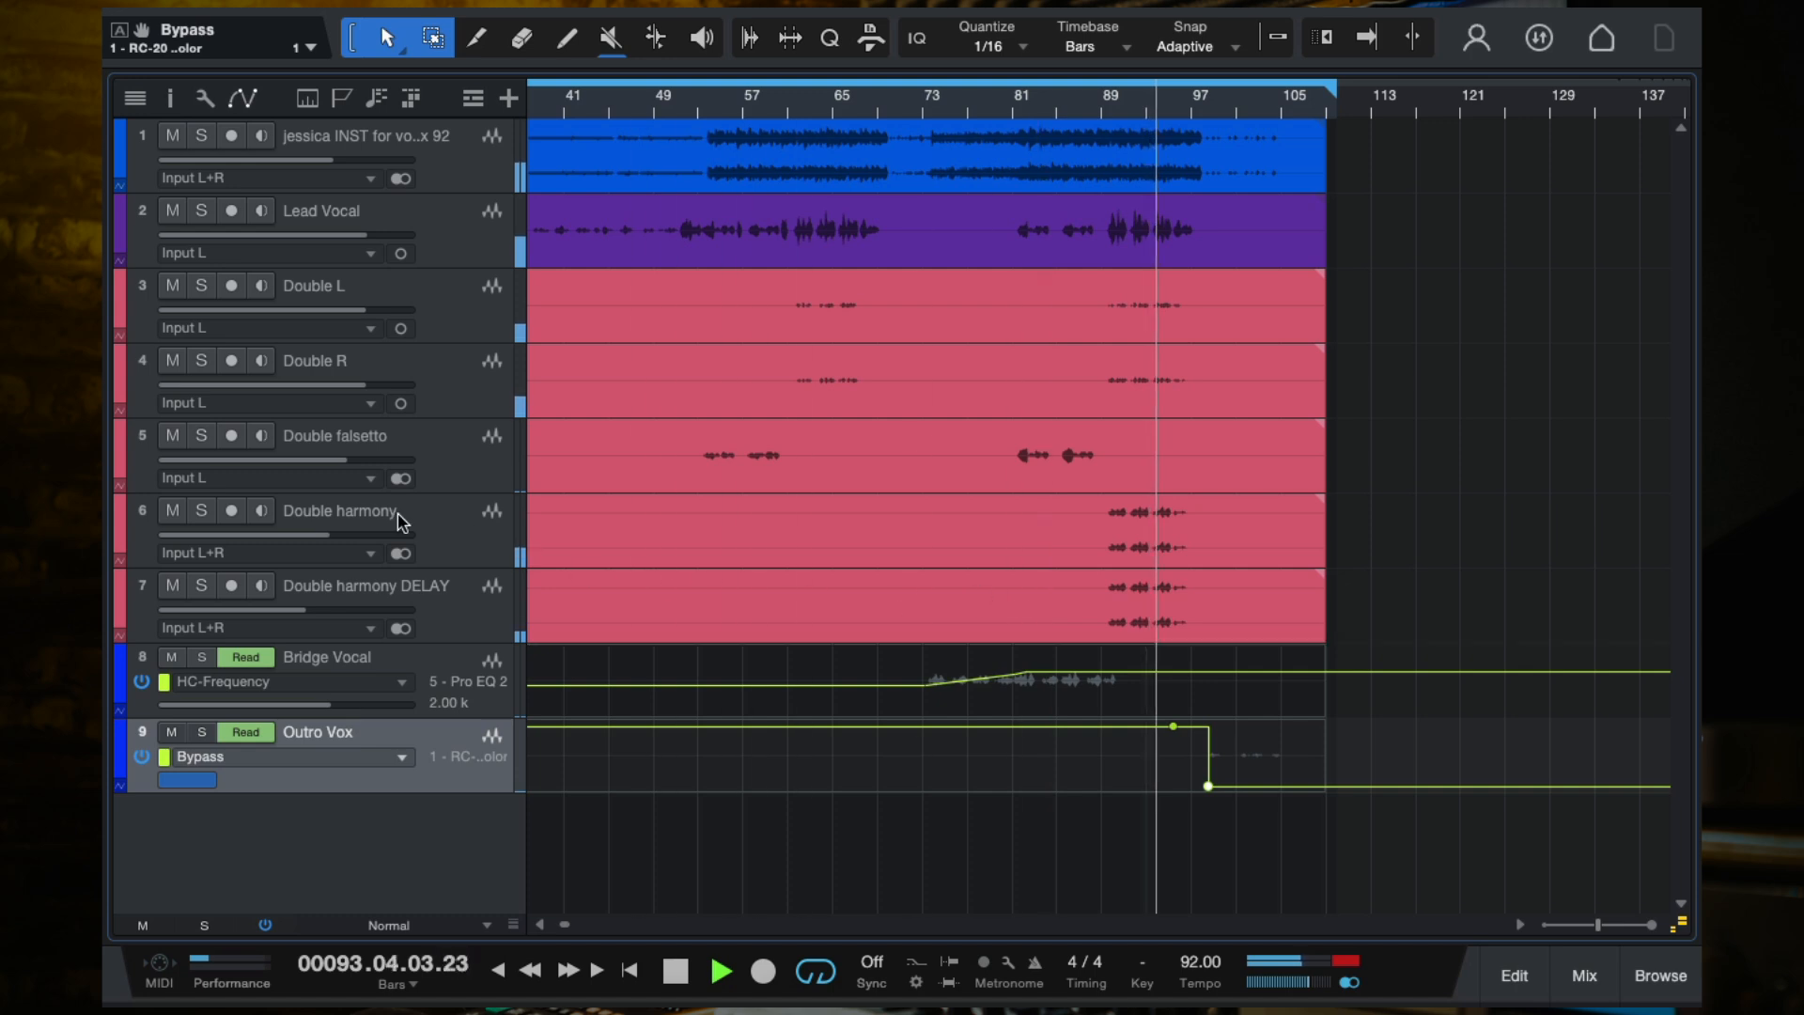
{"action": "left_click_drag", "start_coordinate": [306, 536], "coordinate": [298, 539]}
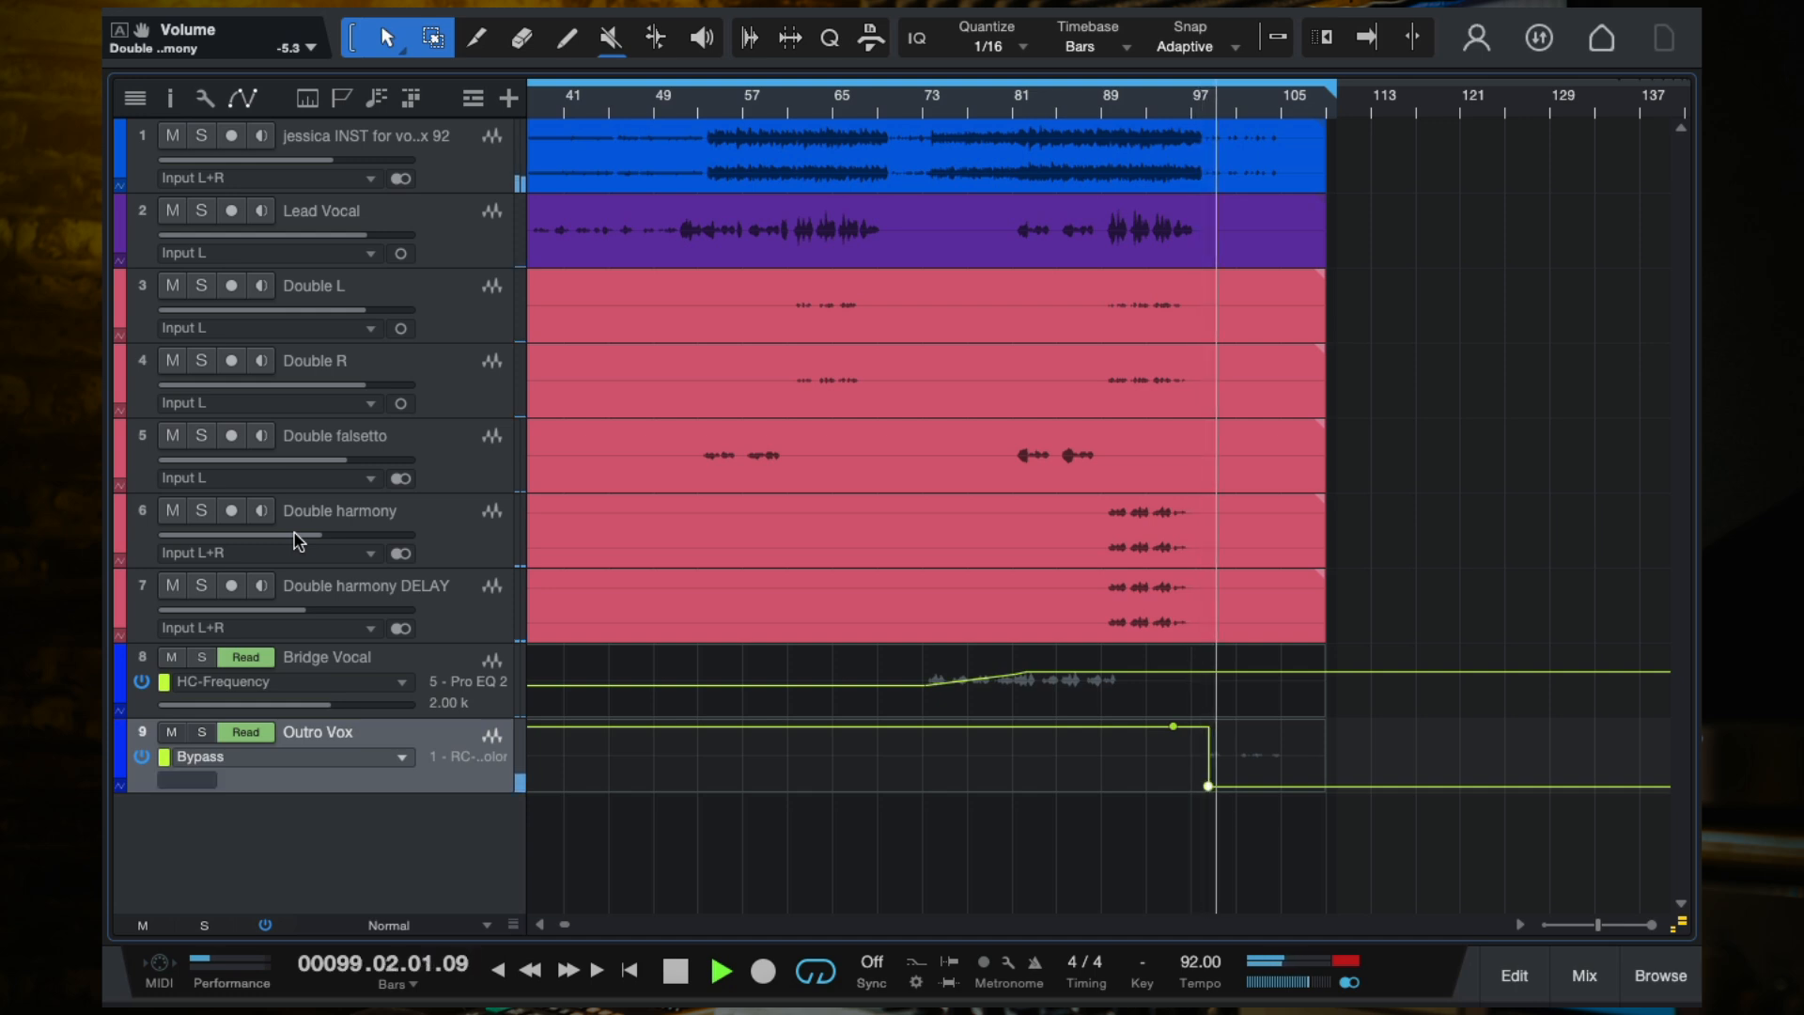
Step: In Outro Vox's Pro EQ, set the high cut to 2.35 kHz and the HF band to -4.36 dB at 5.09 kHz
{"action": "left_click", "coordinate": [467, 787]}
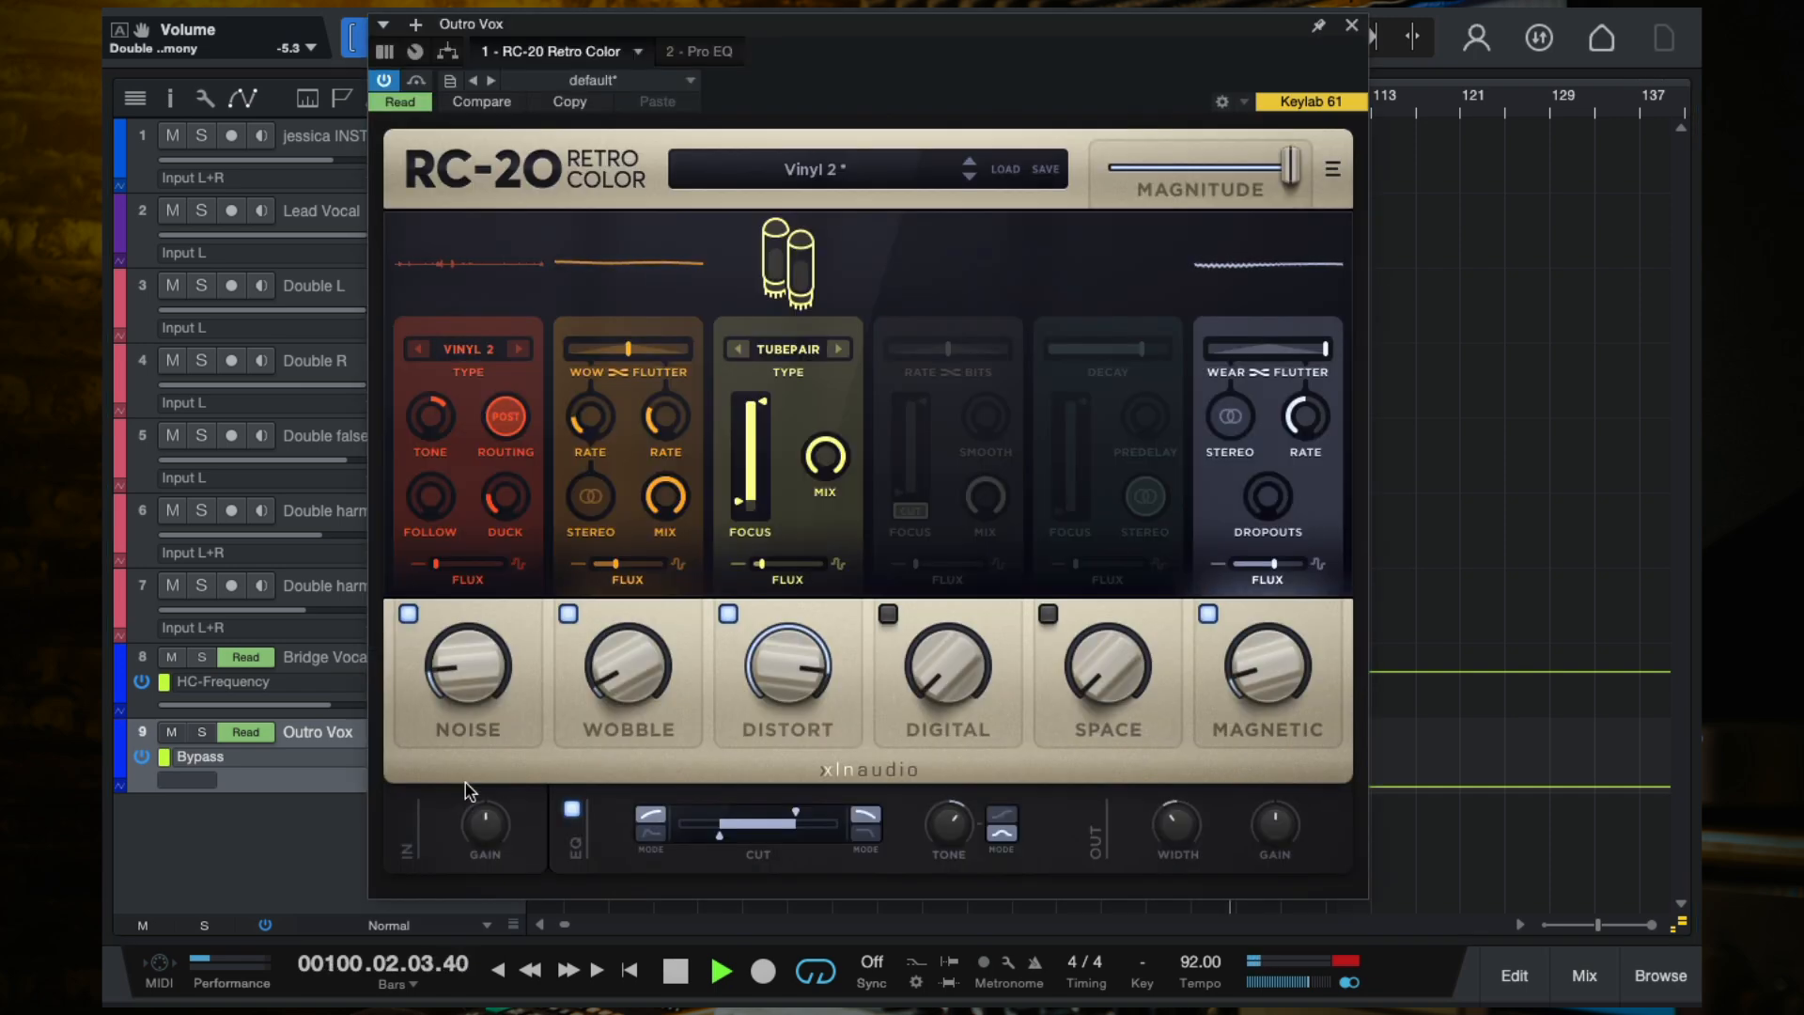
{"action": "left_click", "coordinate": [1351, 25]}
{"action": "left_click", "coordinate": [1565, 988]}
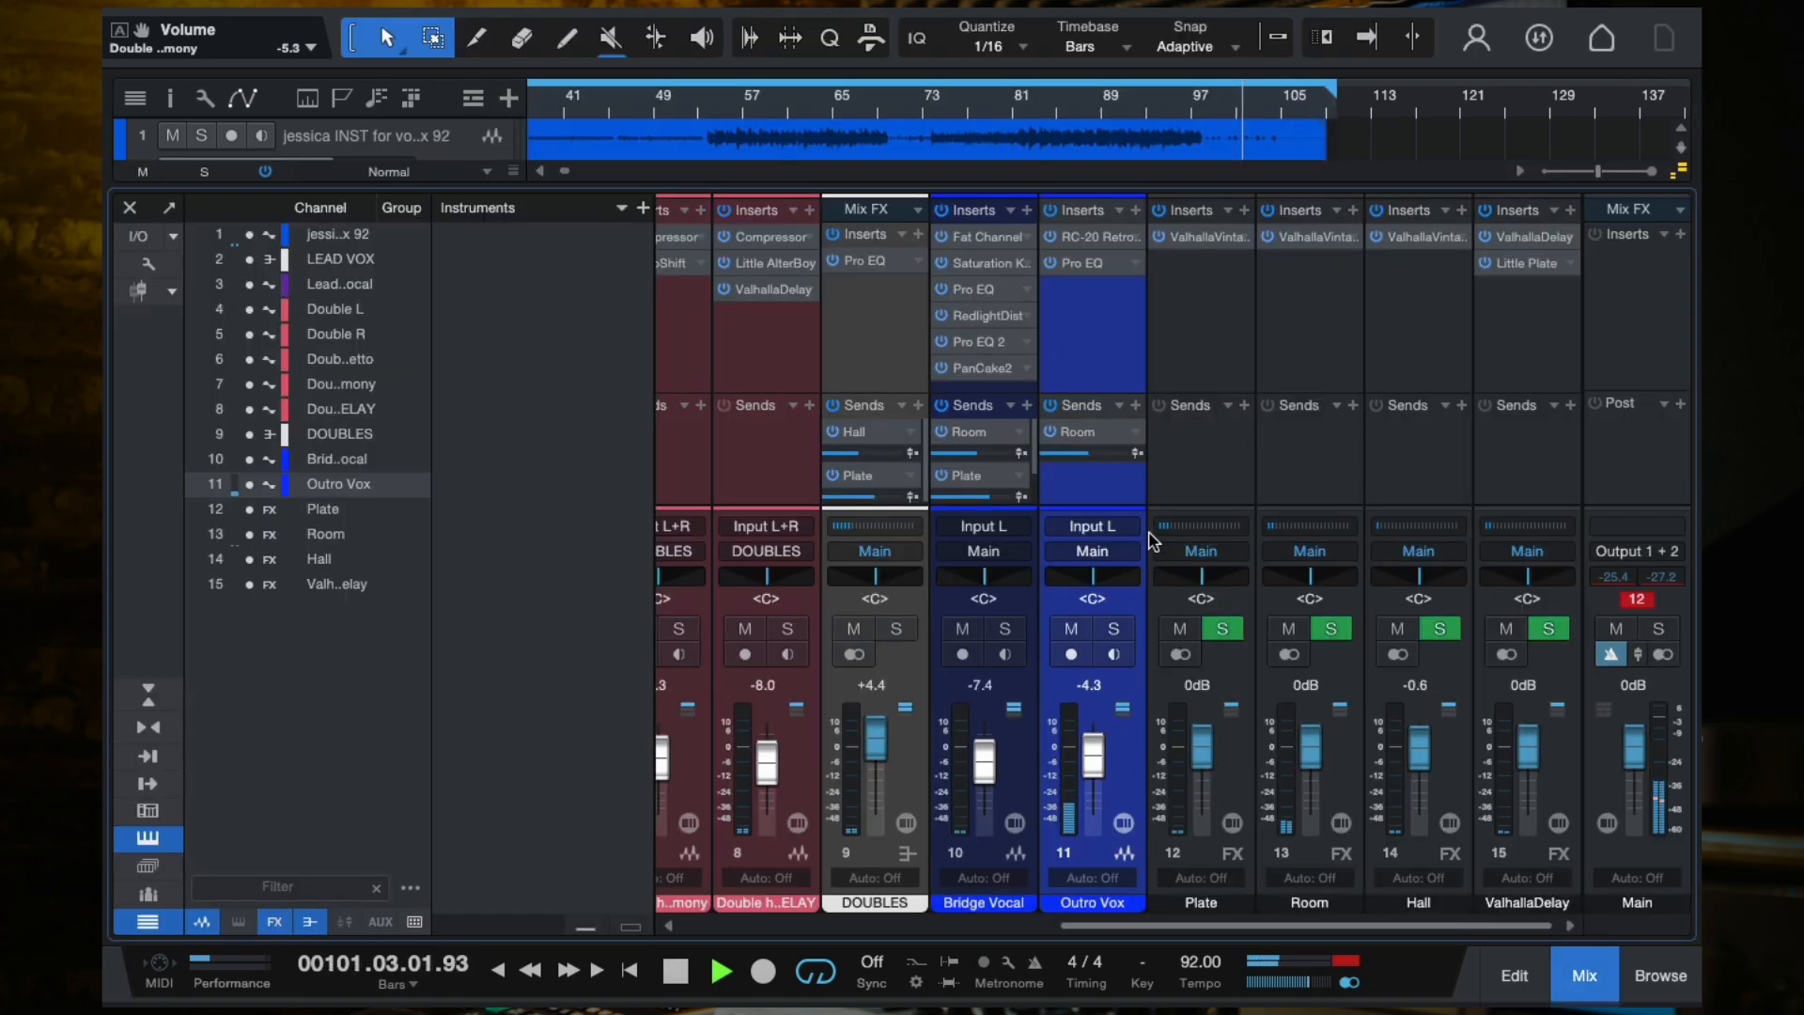
{"action": "left_click", "coordinate": [1090, 263]}
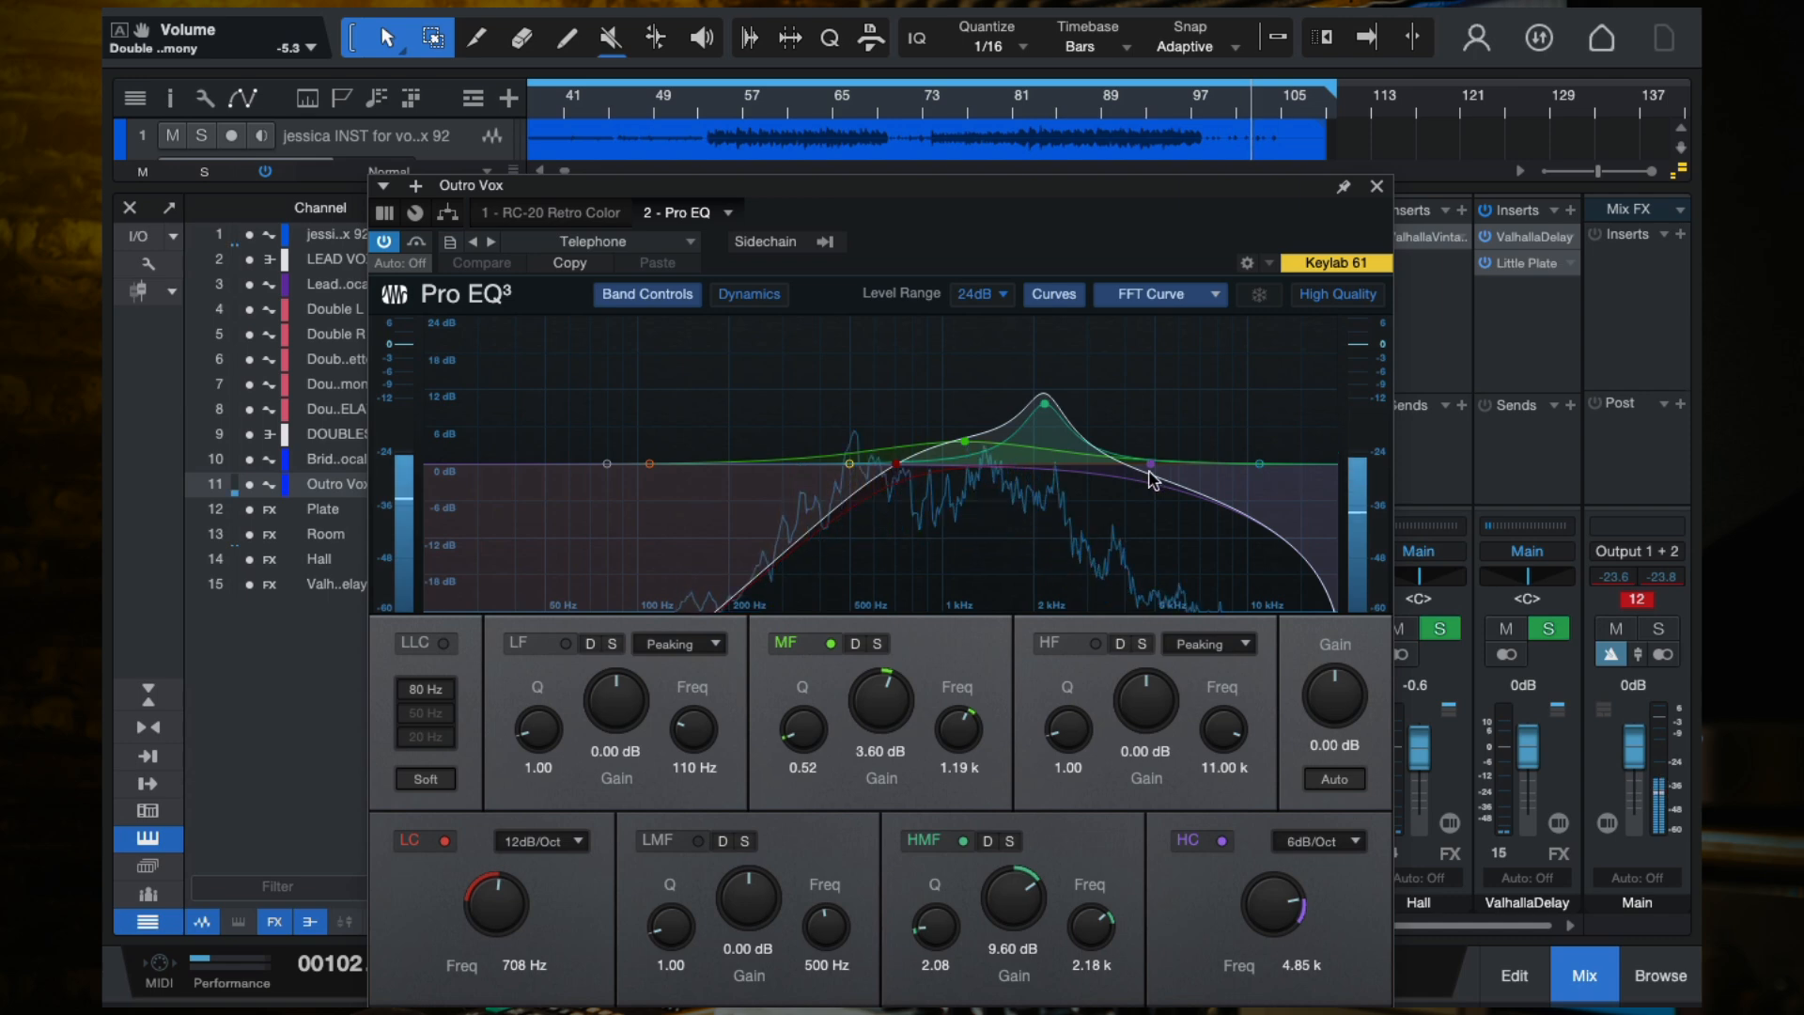
{"action": "left_click_drag", "start_coordinate": [1149, 467], "coordinate": [1054, 467]}
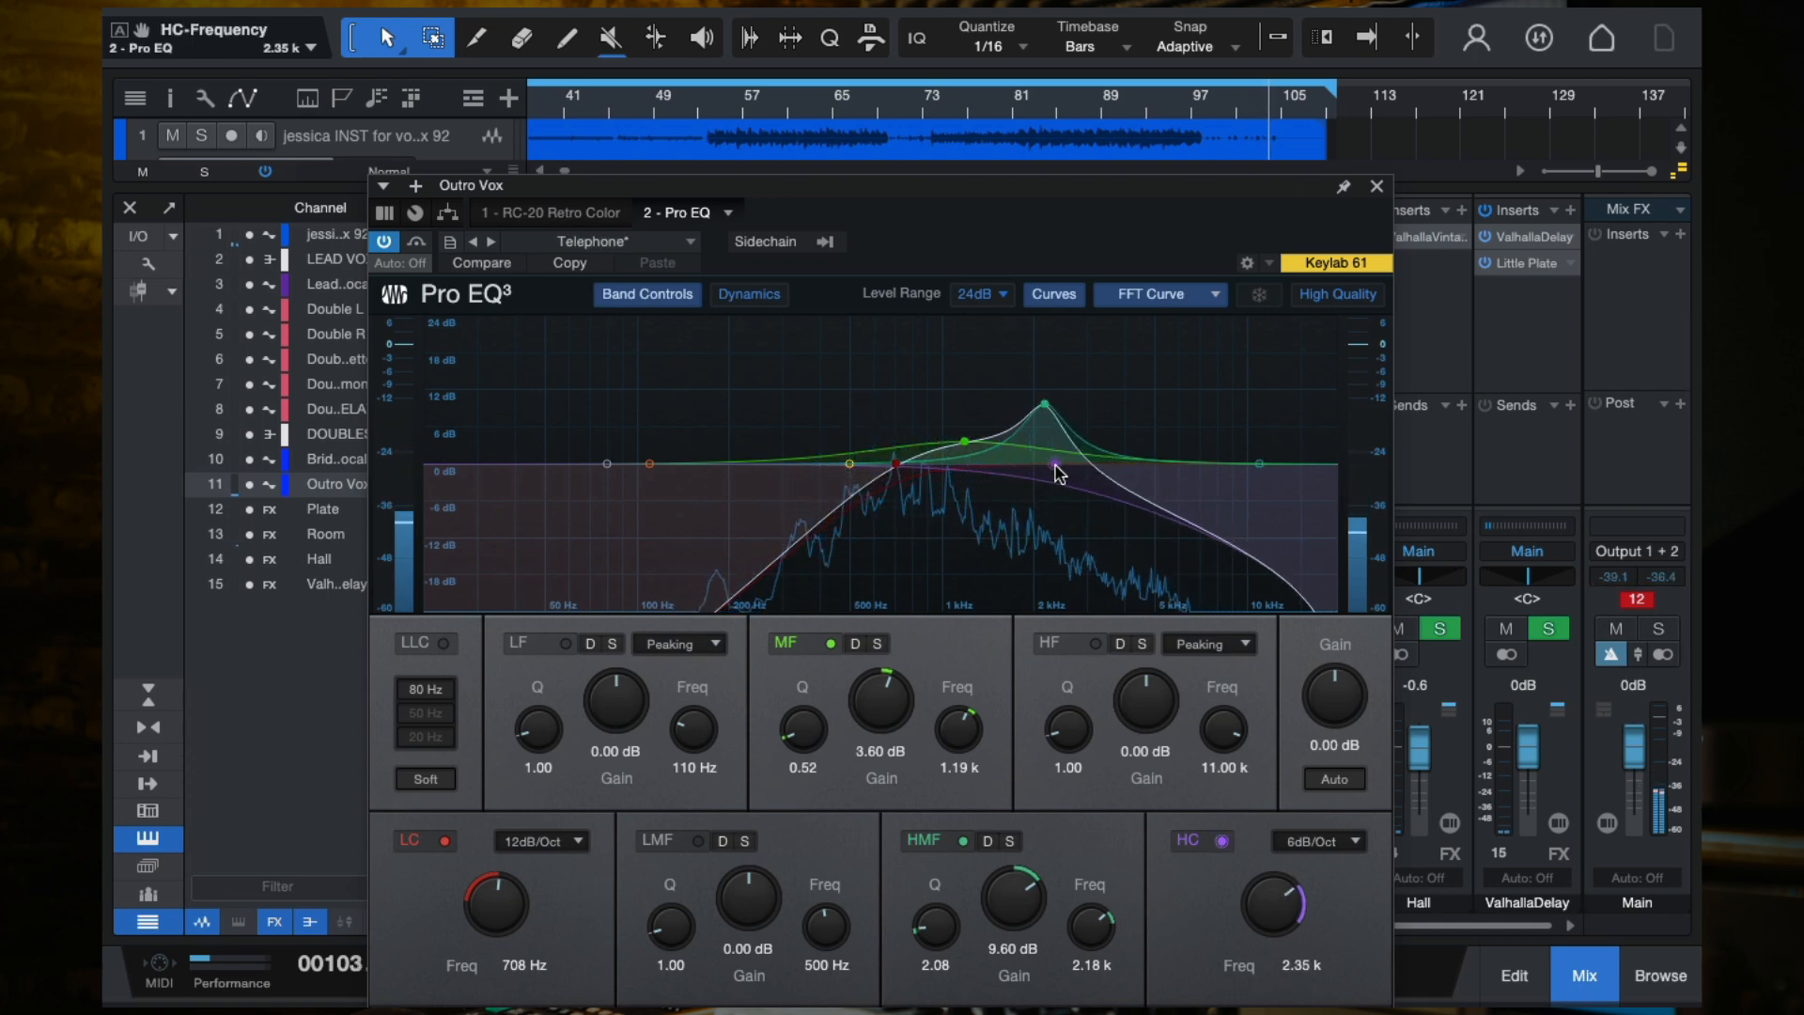
{"action": "left_click_drag", "start_coordinate": [1259, 464], "coordinate": [1158, 497]}
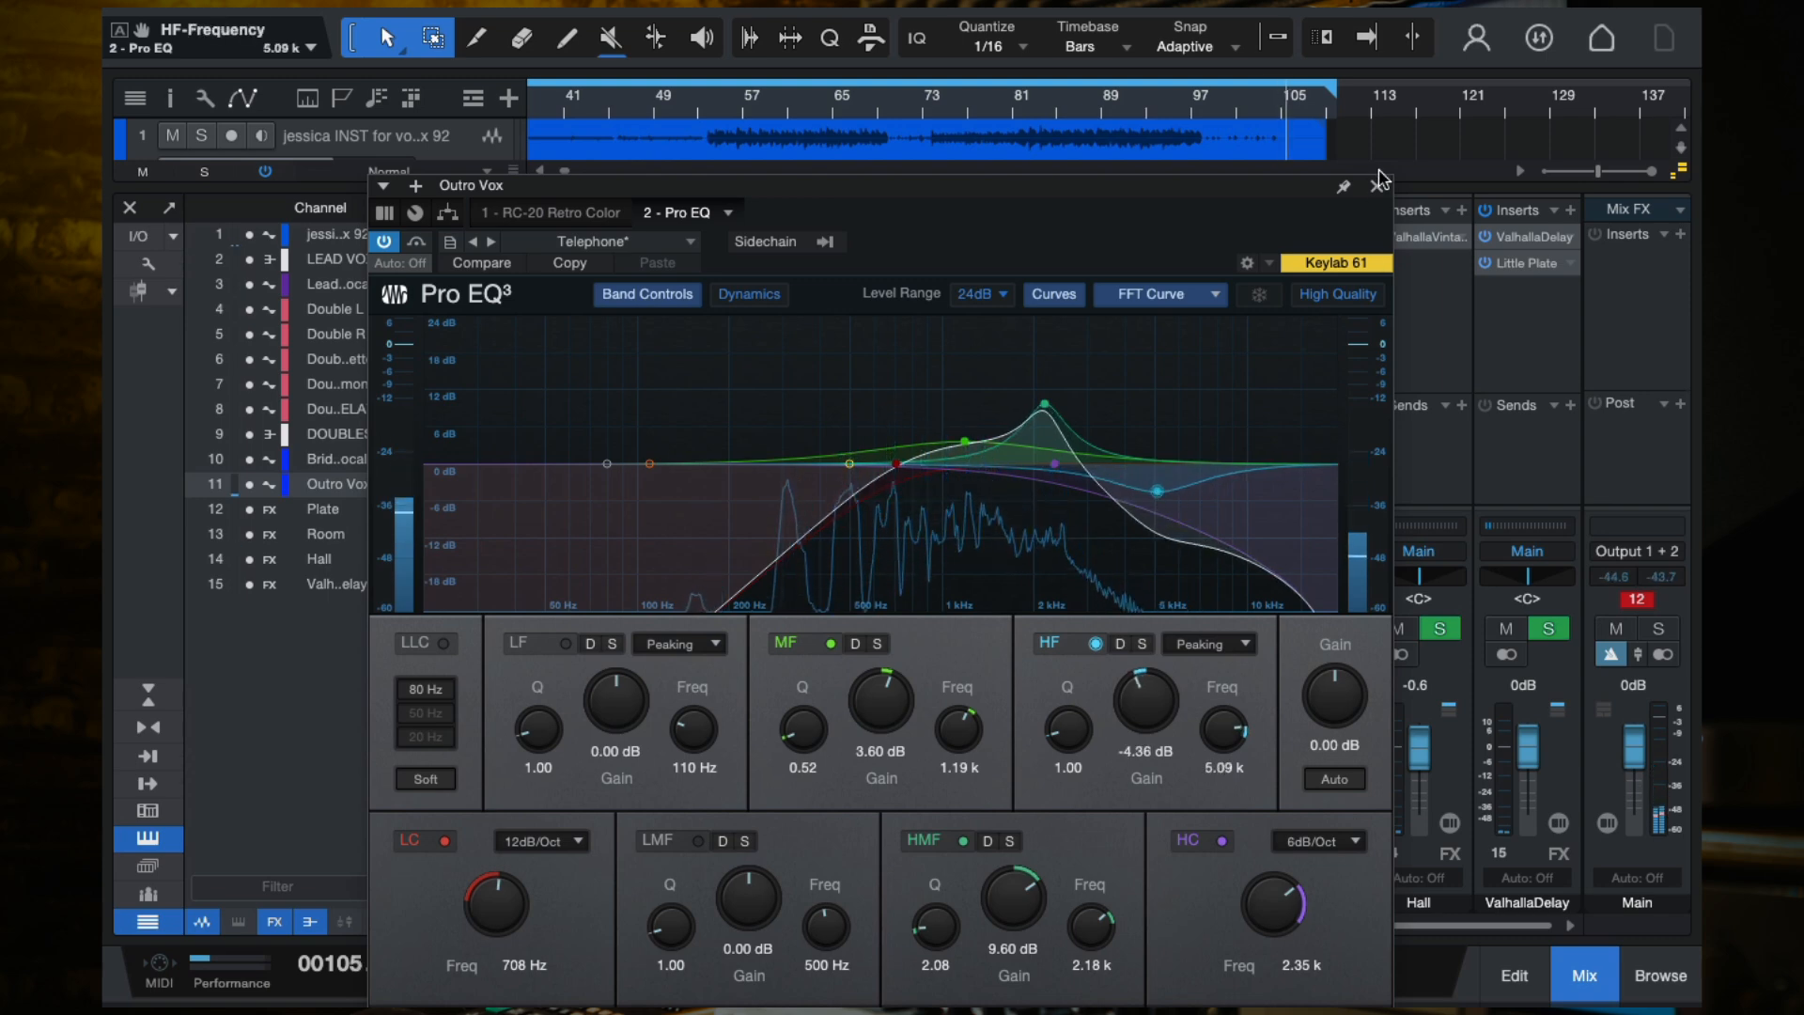
{"action": "left_click", "coordinate": [1376, 188]}
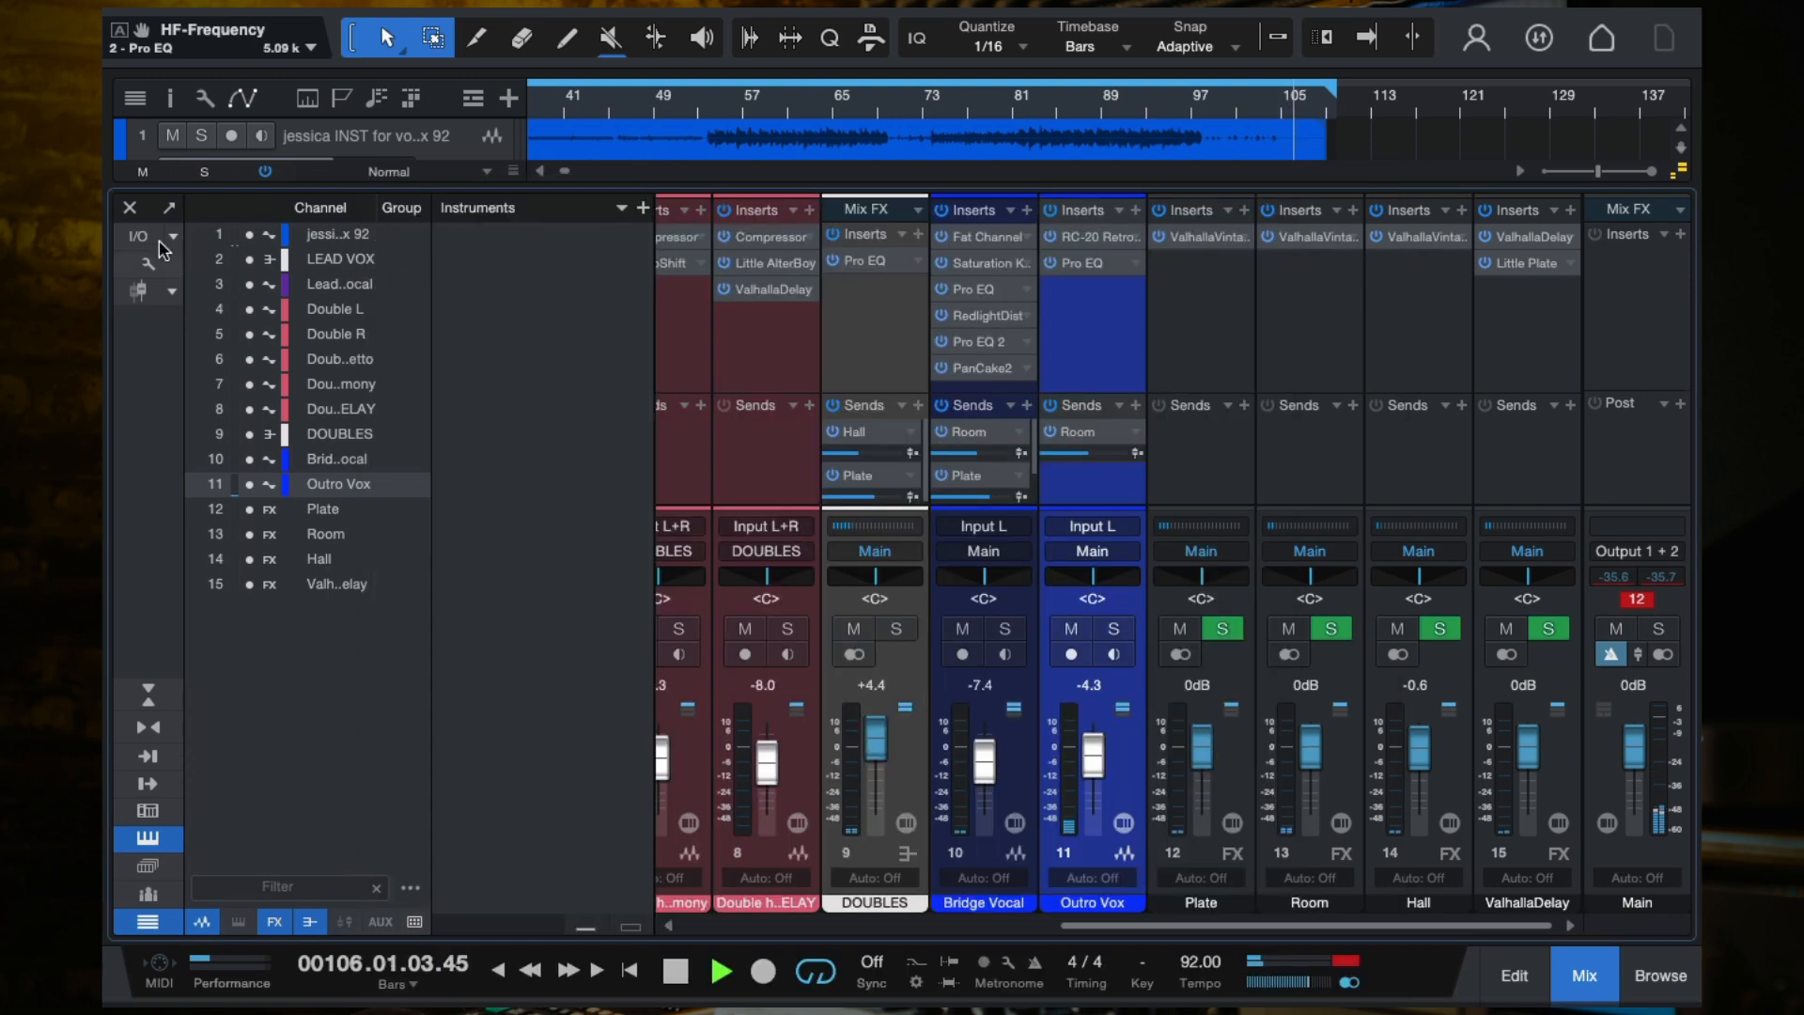
Step: Return to the arrangement, stop playback and turn autoscroll back on
{"action": "left_click", "coordinate": [129, 209]}
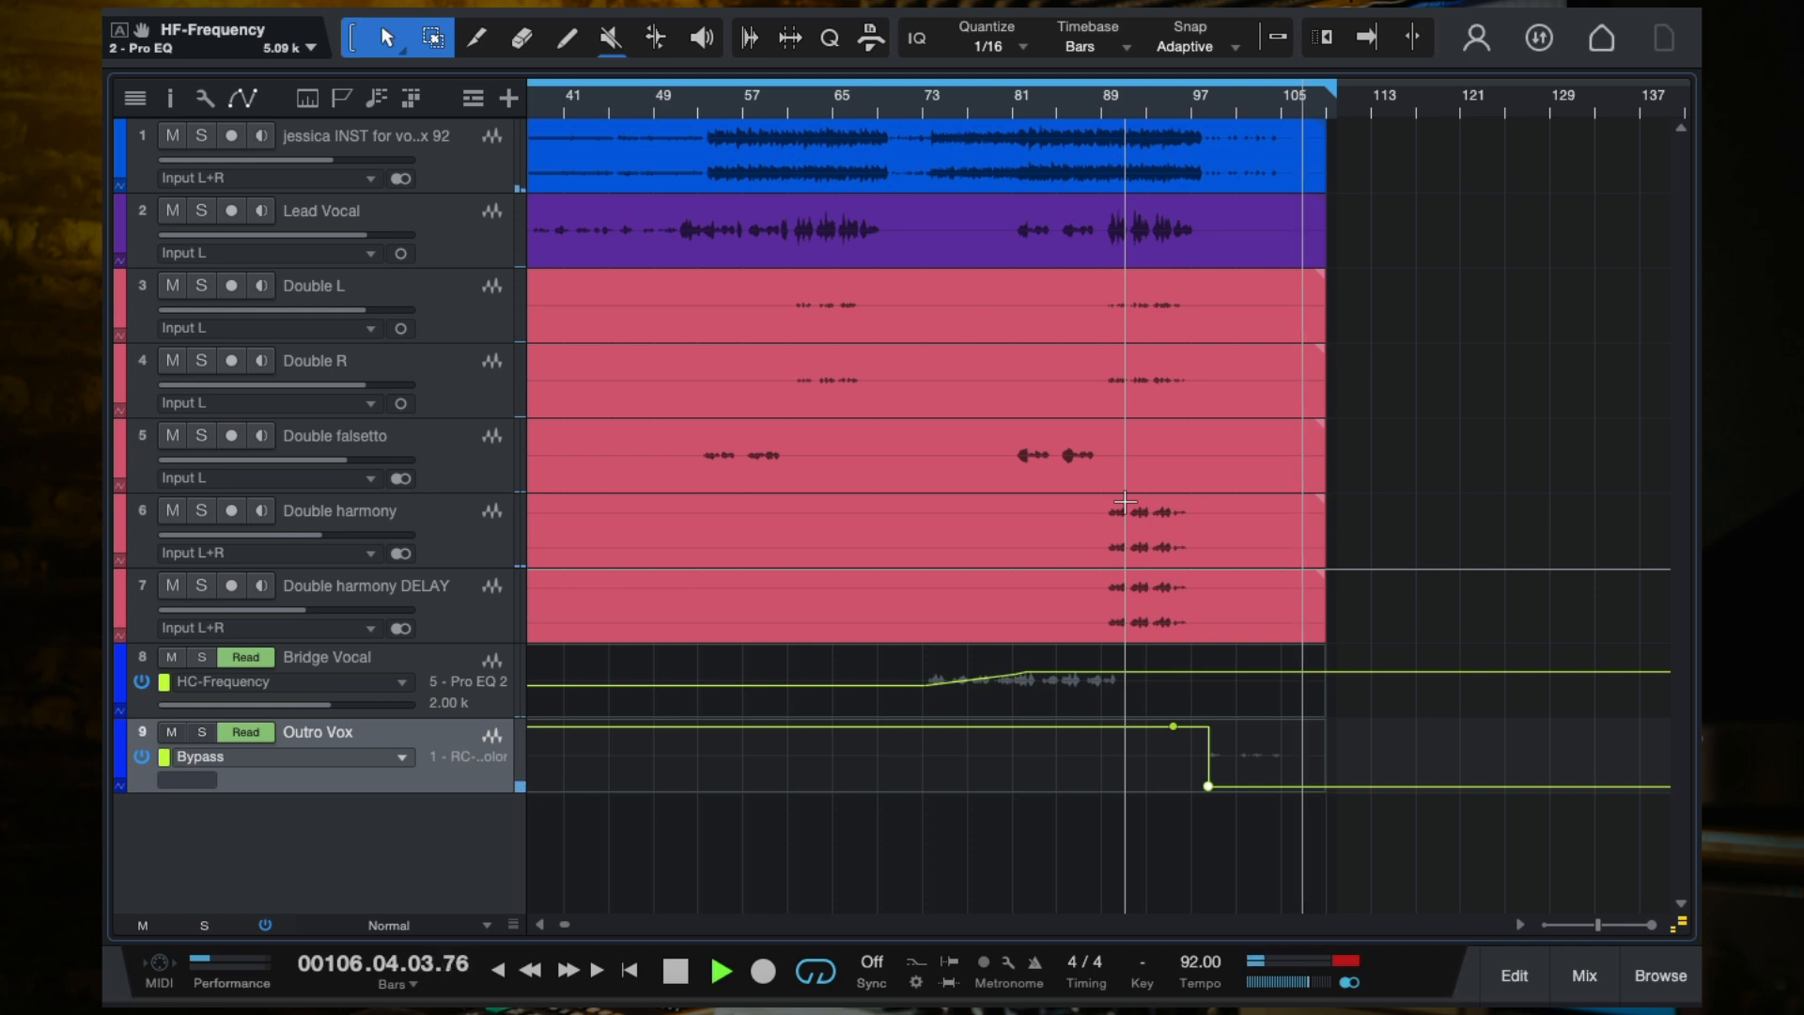
{"action": "key", "text": "space"}
{"action": "key", "text": "f"}
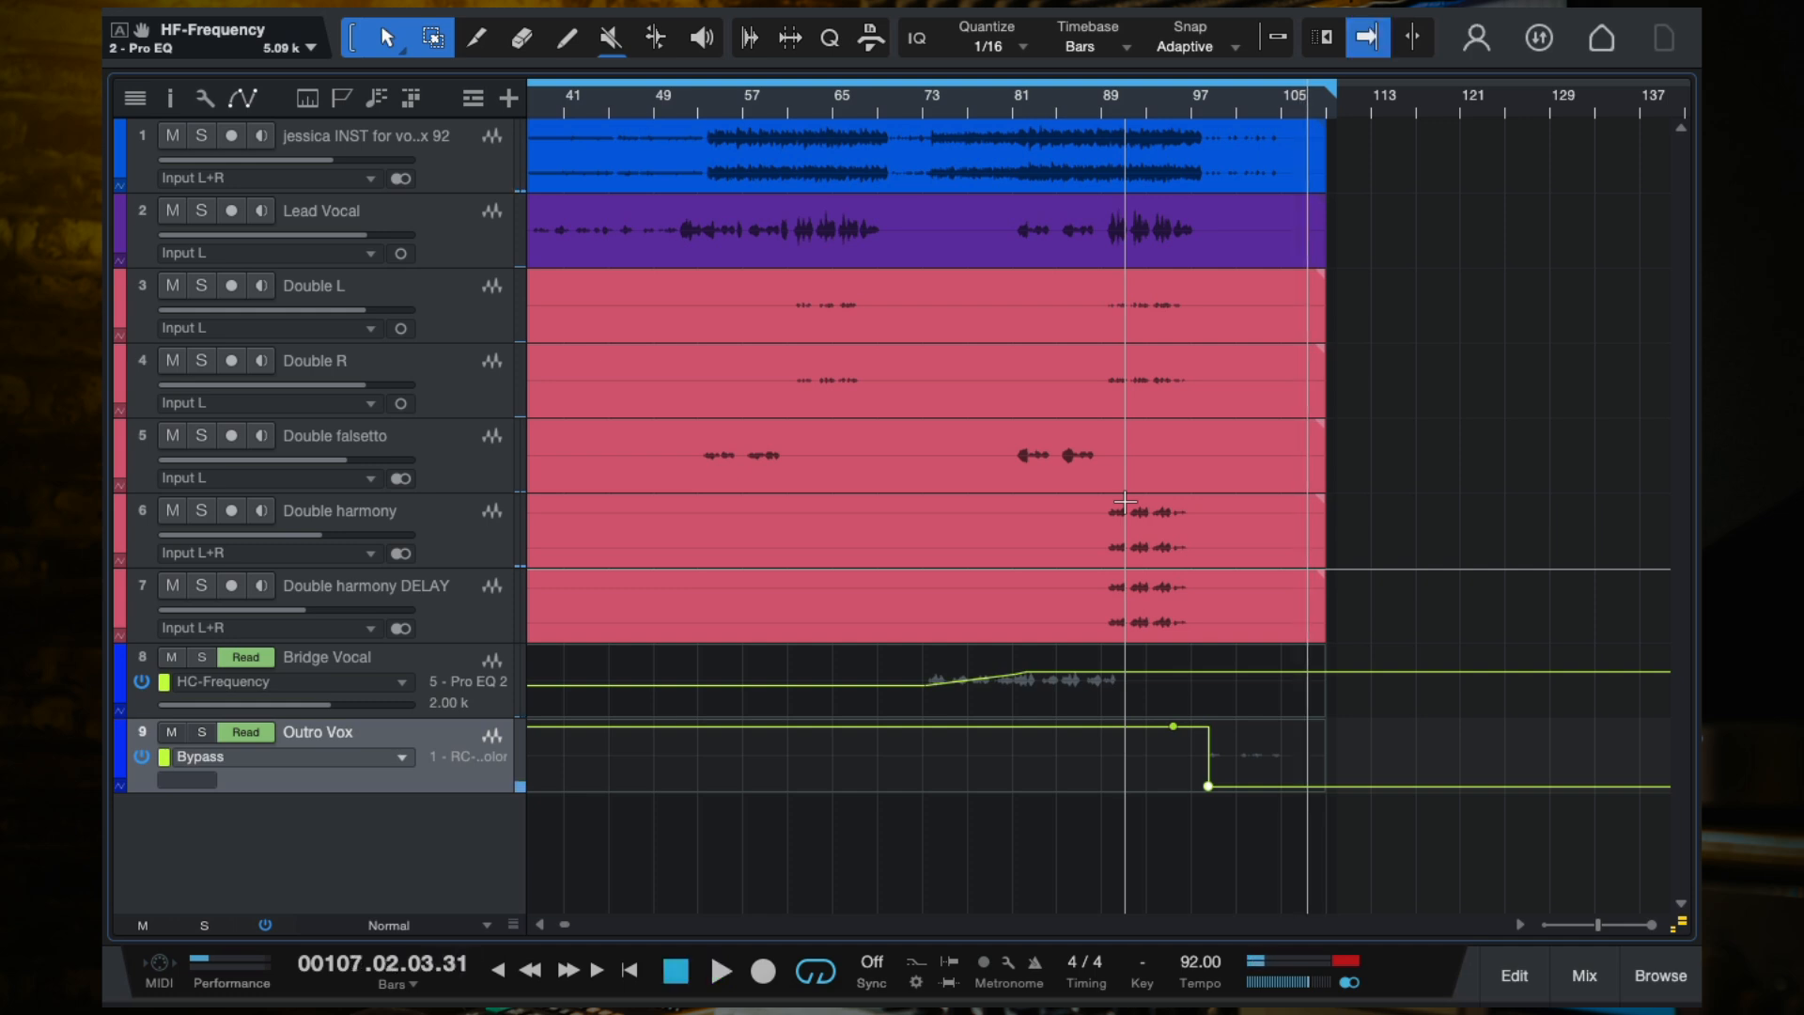